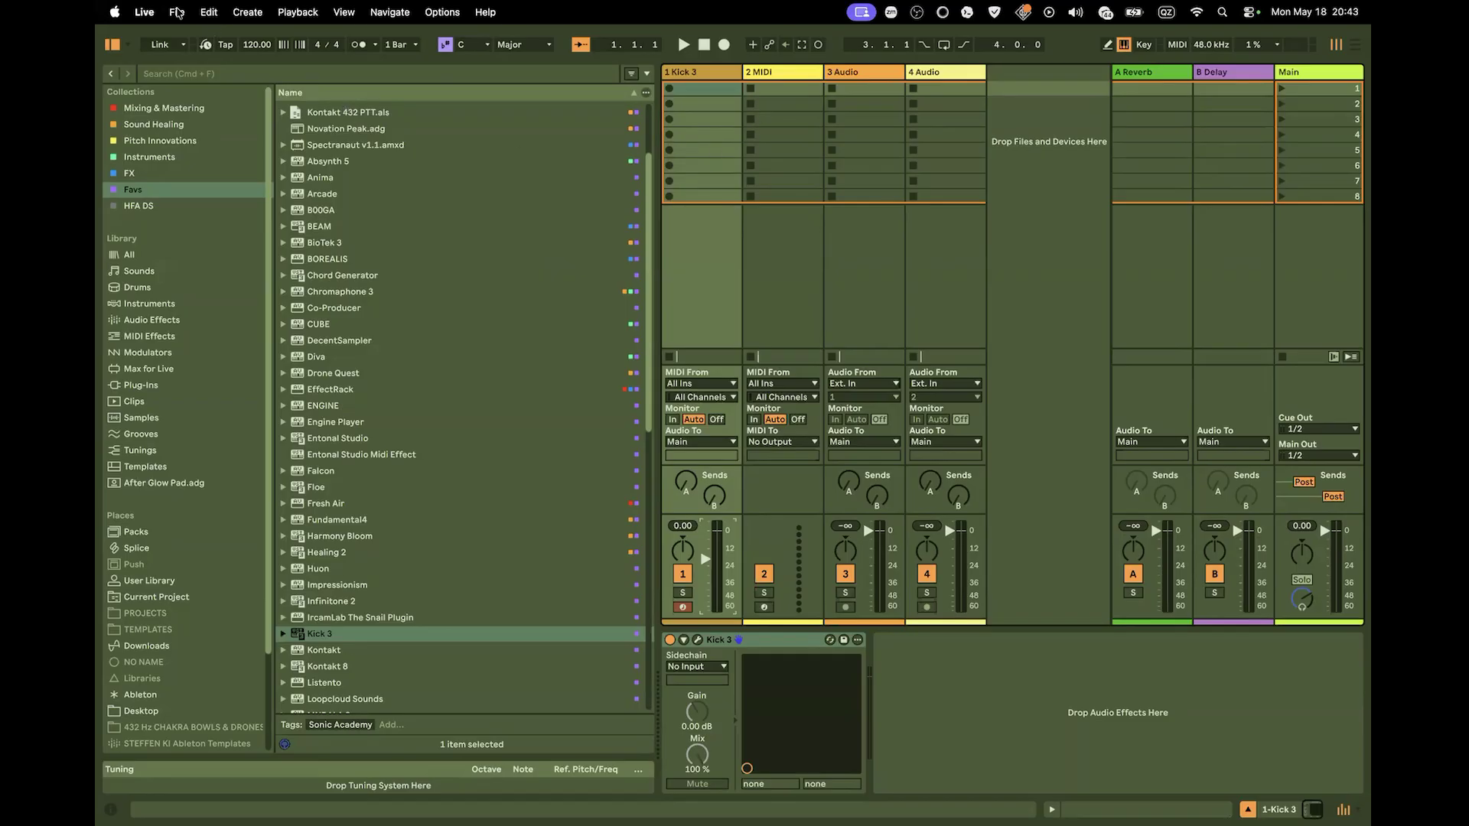
# Open the Shamanic Portals template as a Live Set
pyautogui.click(145, 12)
pyautogui.moveTo(177, 13)
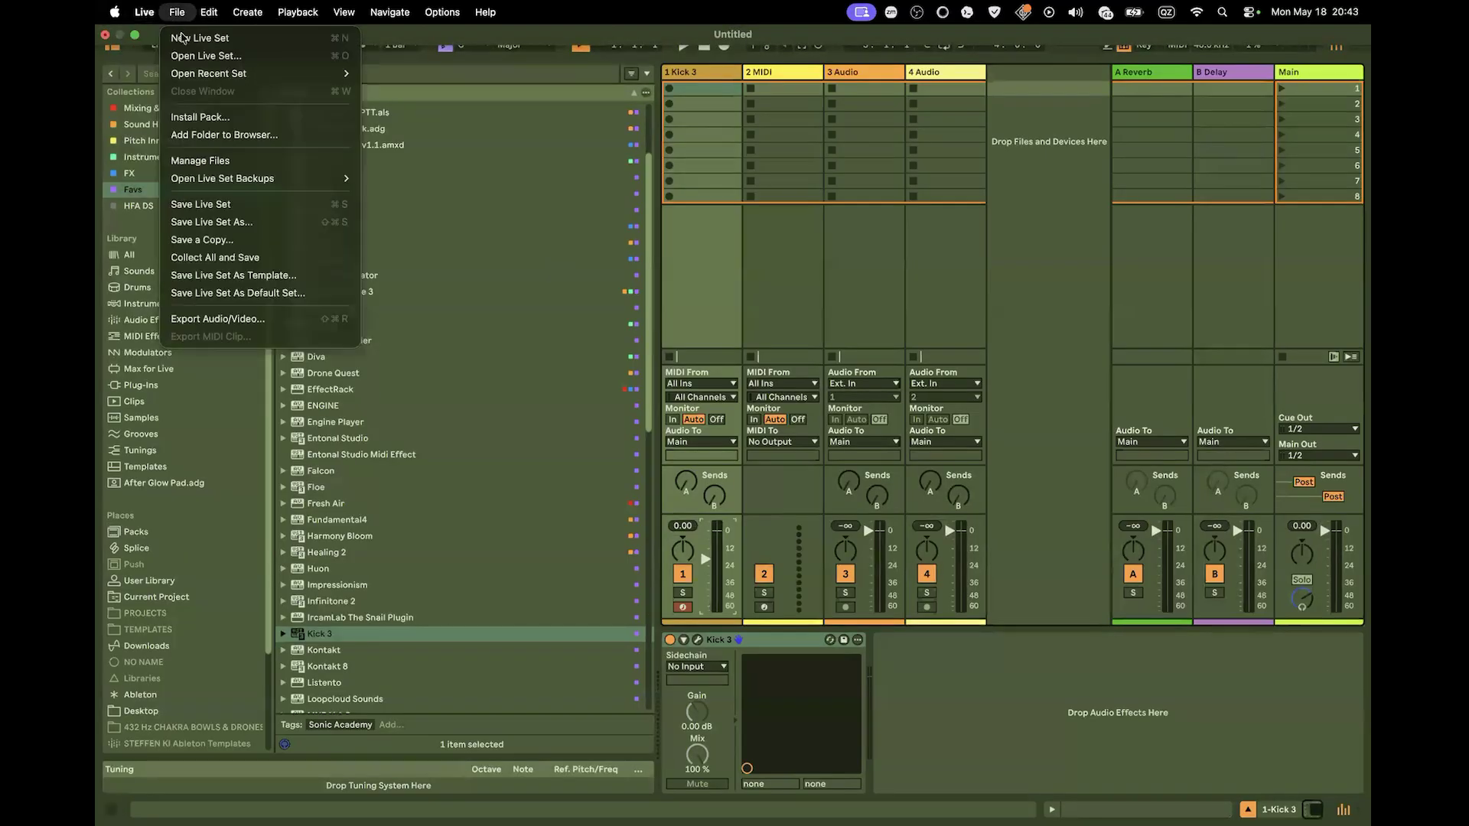
pyautogui.click(193, 55)
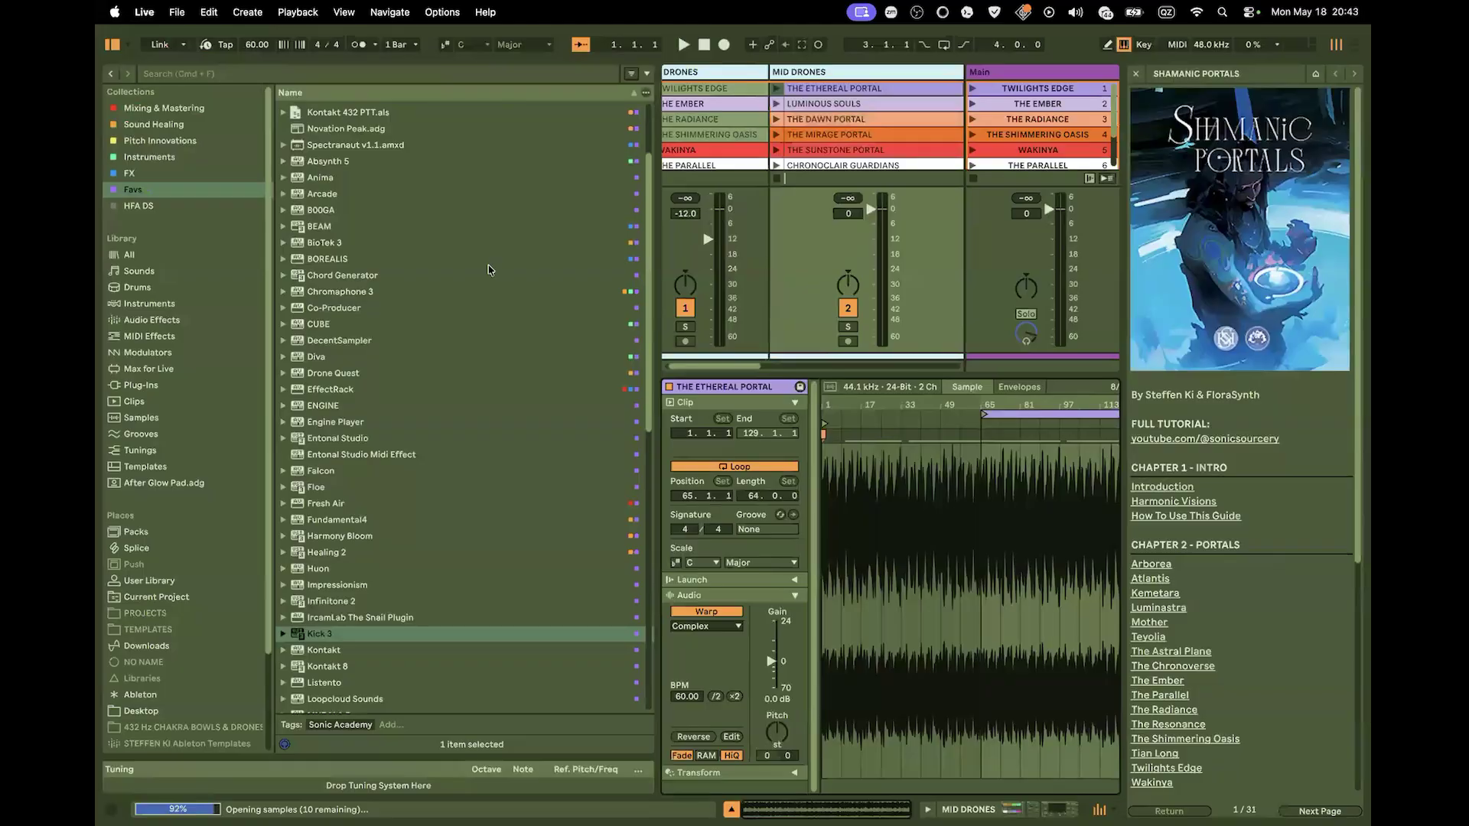
# Hide the browser and shrink the clip detail area so that all 16 scenes fit in the session grid
pyautogui.click(113, 46)
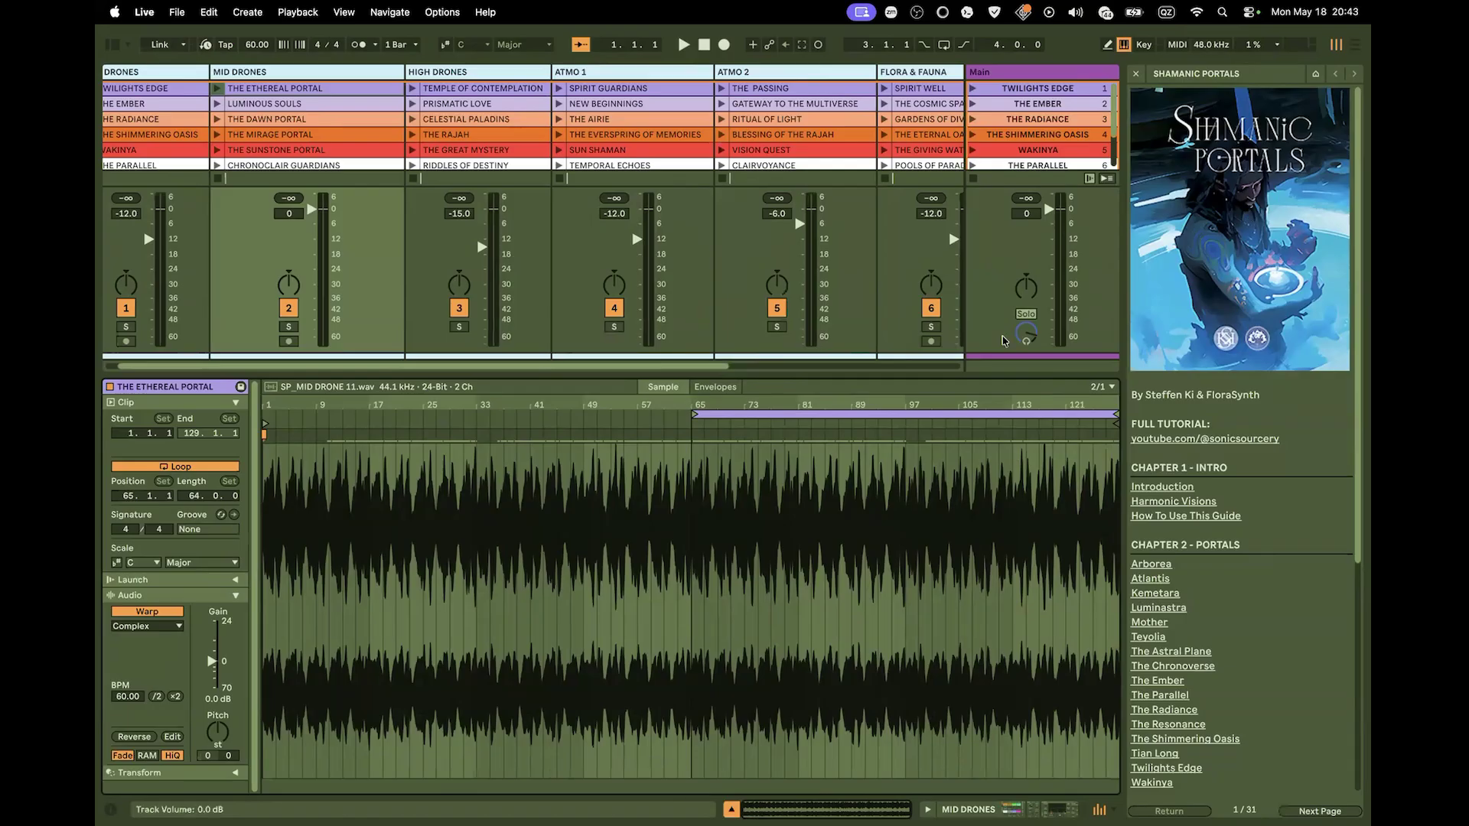
pyautogui.moveTo(983, 376); pyautogui.dragTo(984, 598)
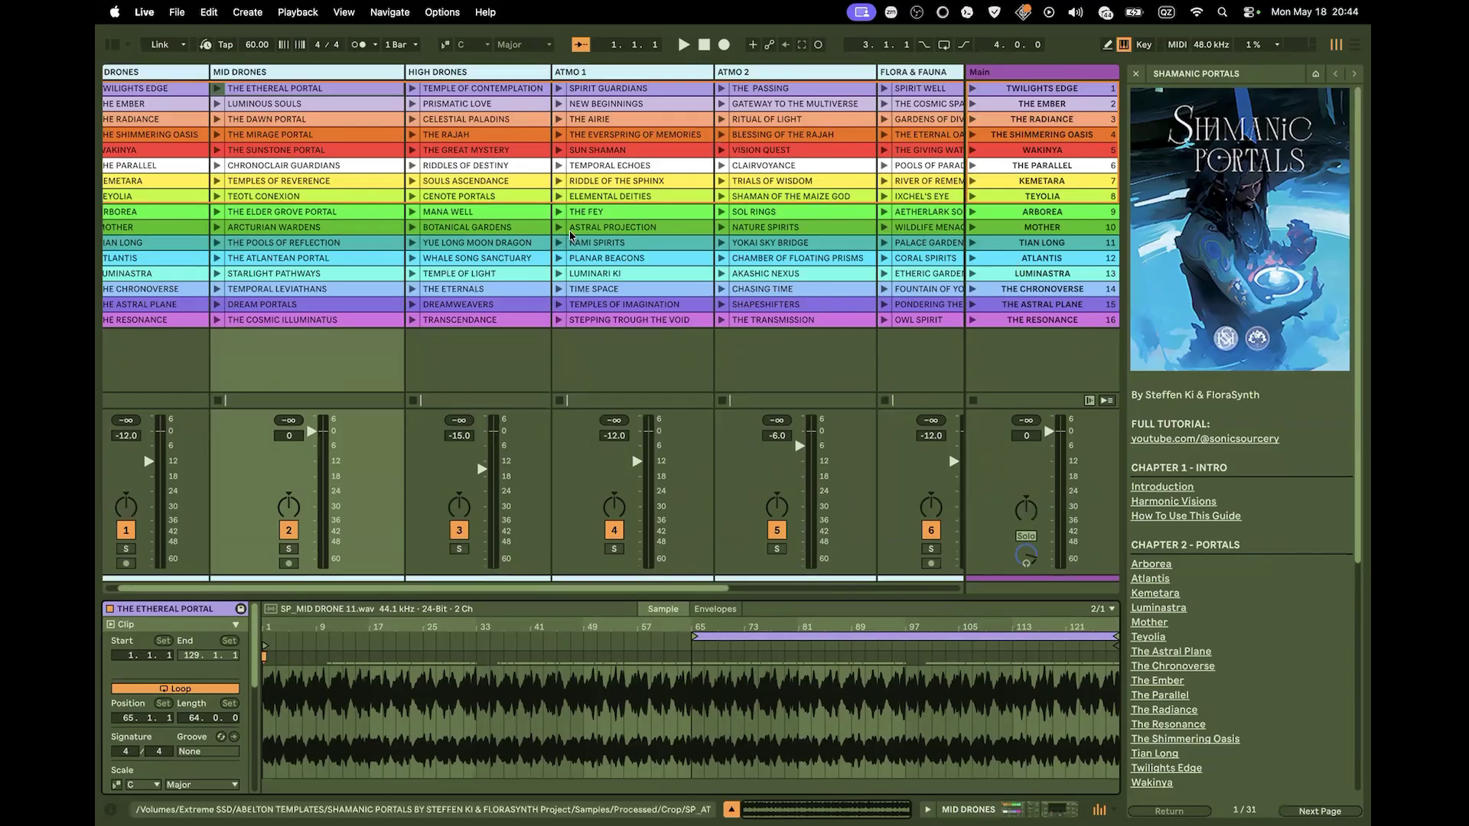
# Inspect the first four Low Drones clips, from Twilights Edge to The Shimmering Oasis
pyautogui.click(163, 91)
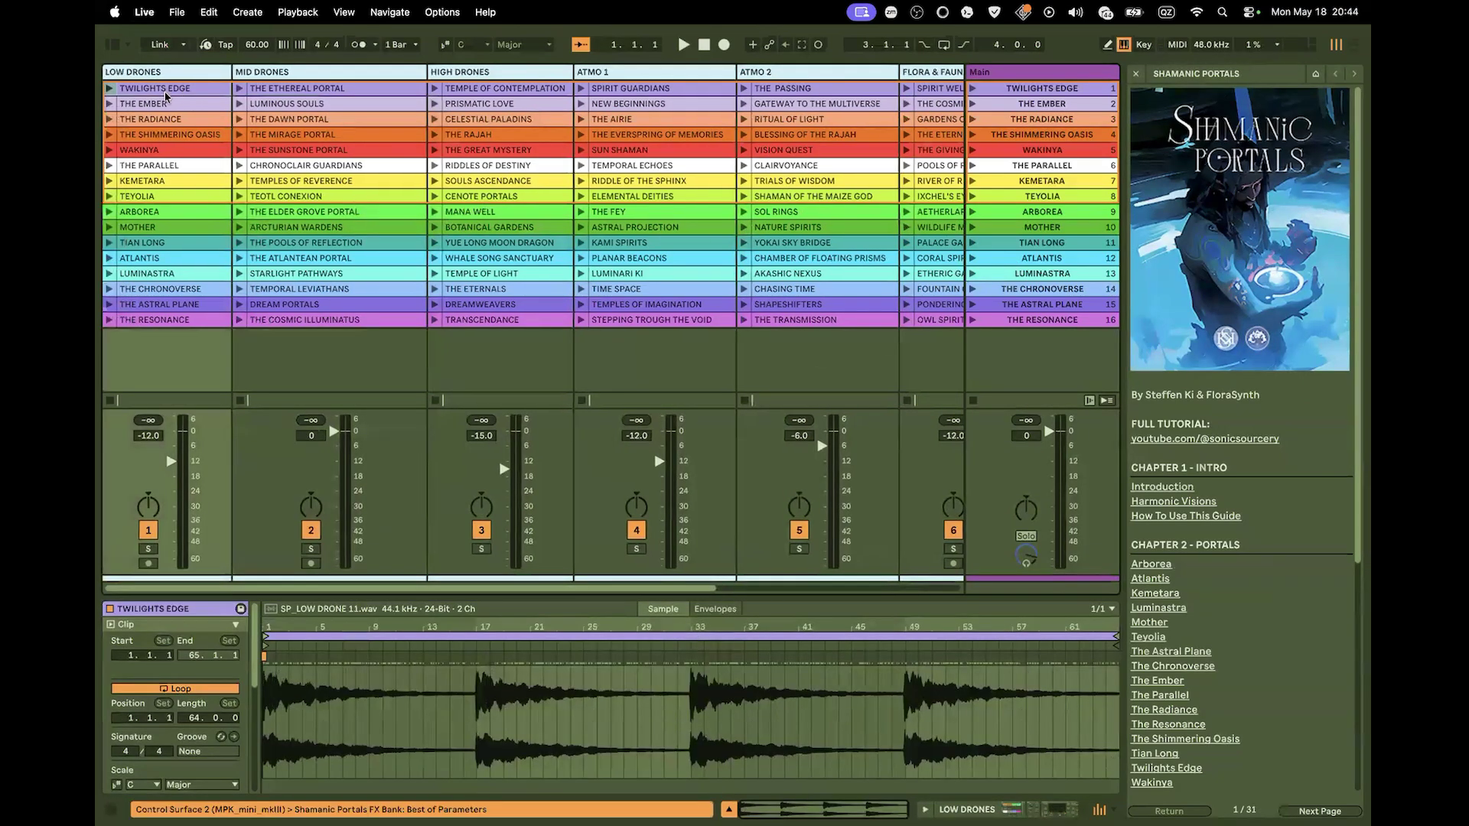
pyautogui.click(170, 105)
pyautogui.click(180, 120)
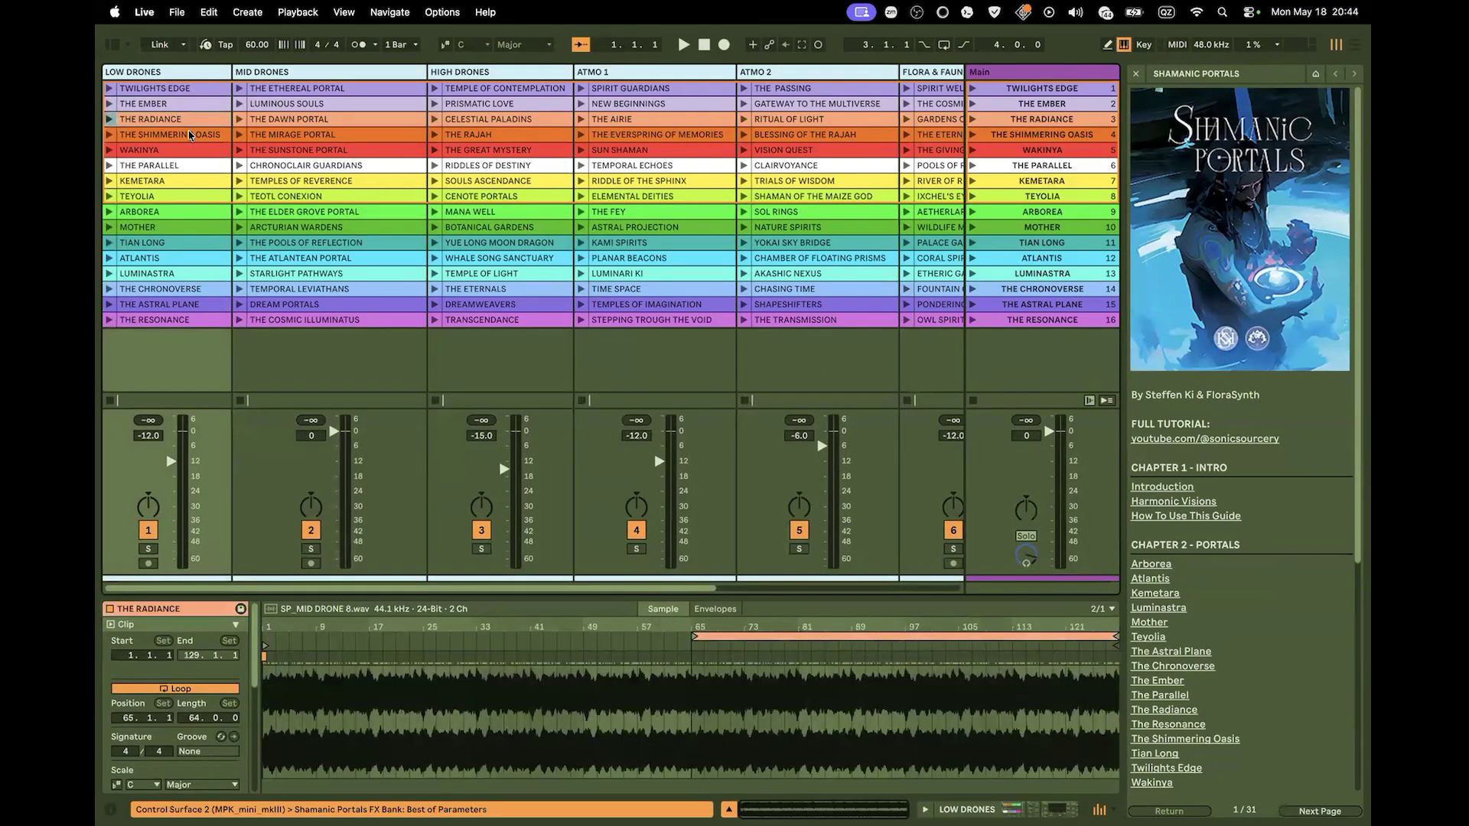
pyautogui.click(187, 134)
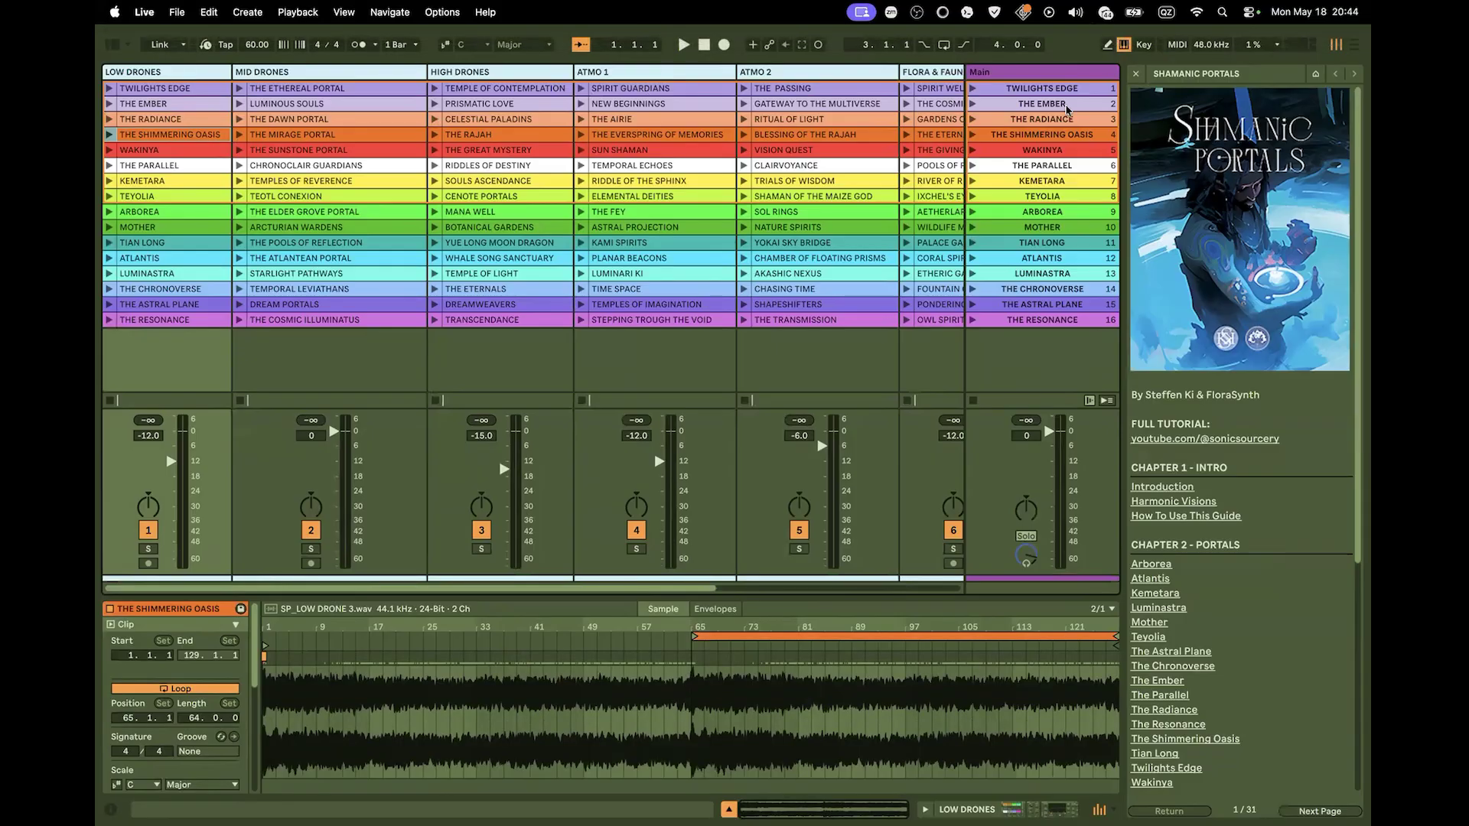
# Point out the scene range by selecting the first scene, Twilights Edge, and the last, The Resonance, and clear the clip selection
pyautogui.click(1060, 90)
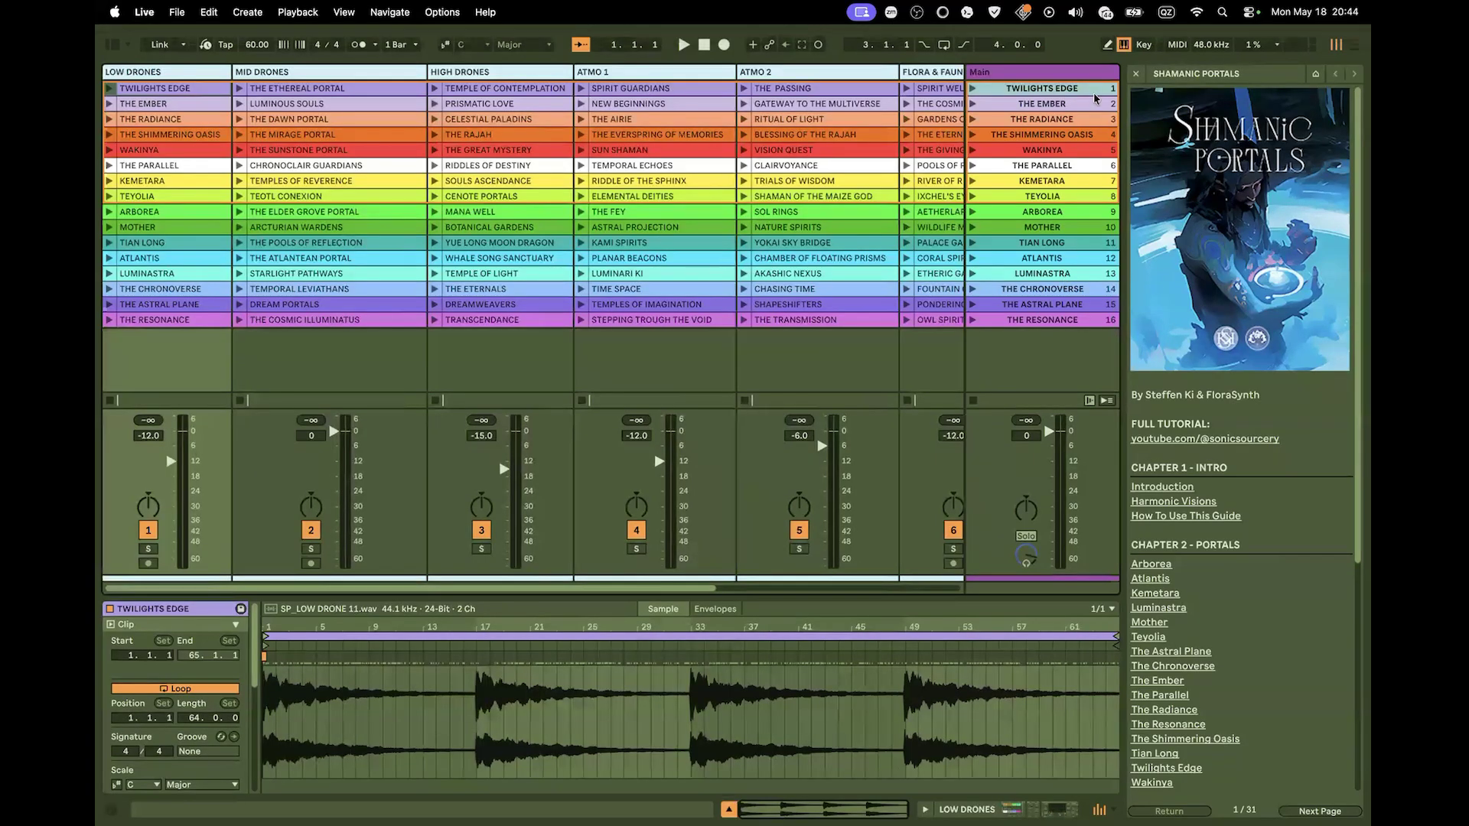
pyautogui.click(1063, 320)
pyautogui.click(1045, 89)
pyautogui.click(1033, 323)
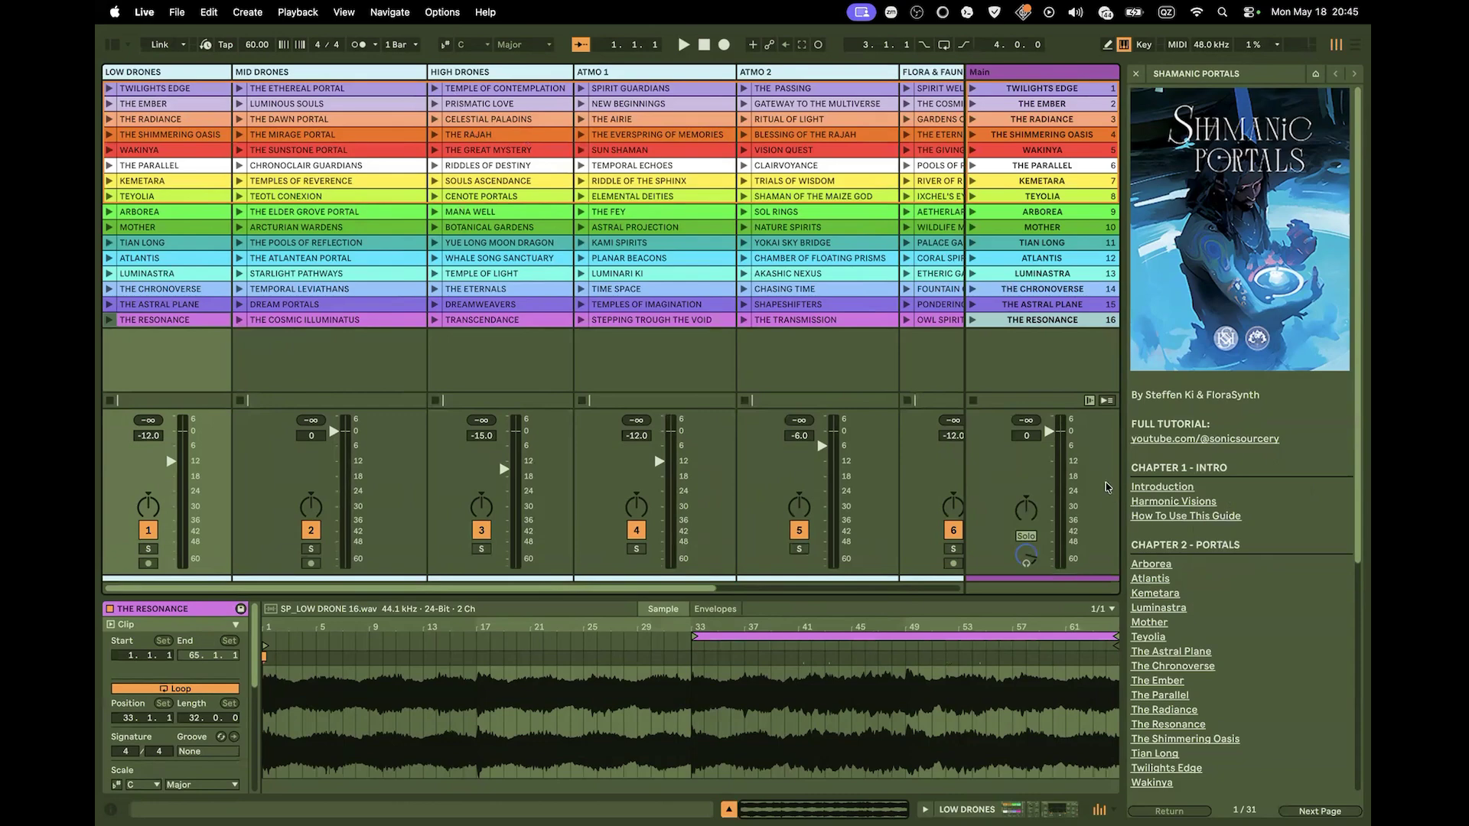
pyautogui.click(243, 493)
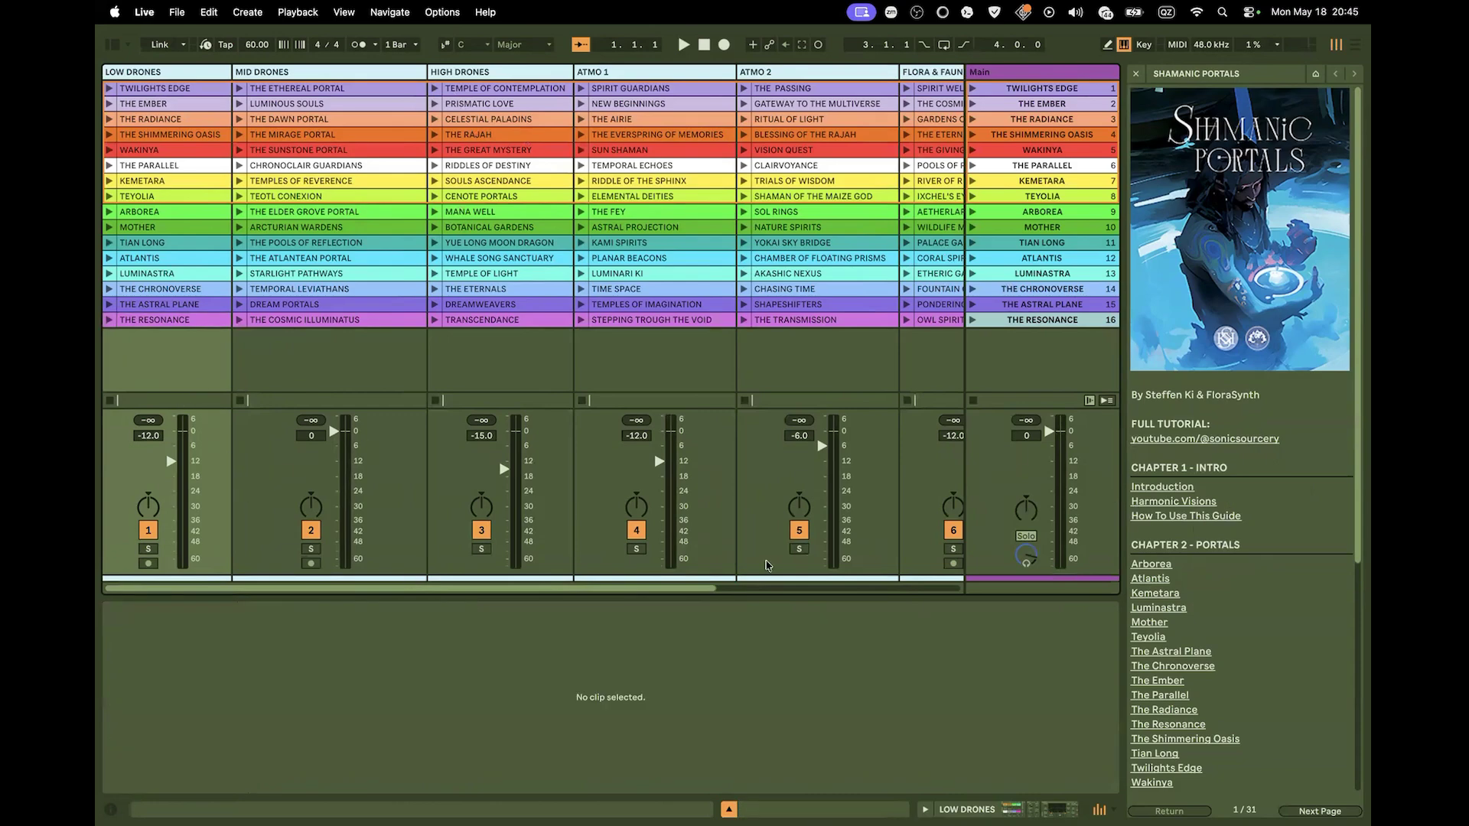
# Open the Arborea chapter of the template guide and read through its realm descriptions down to the Inspiration Notes
pyautogui.scroll(-4, 1249, 548)
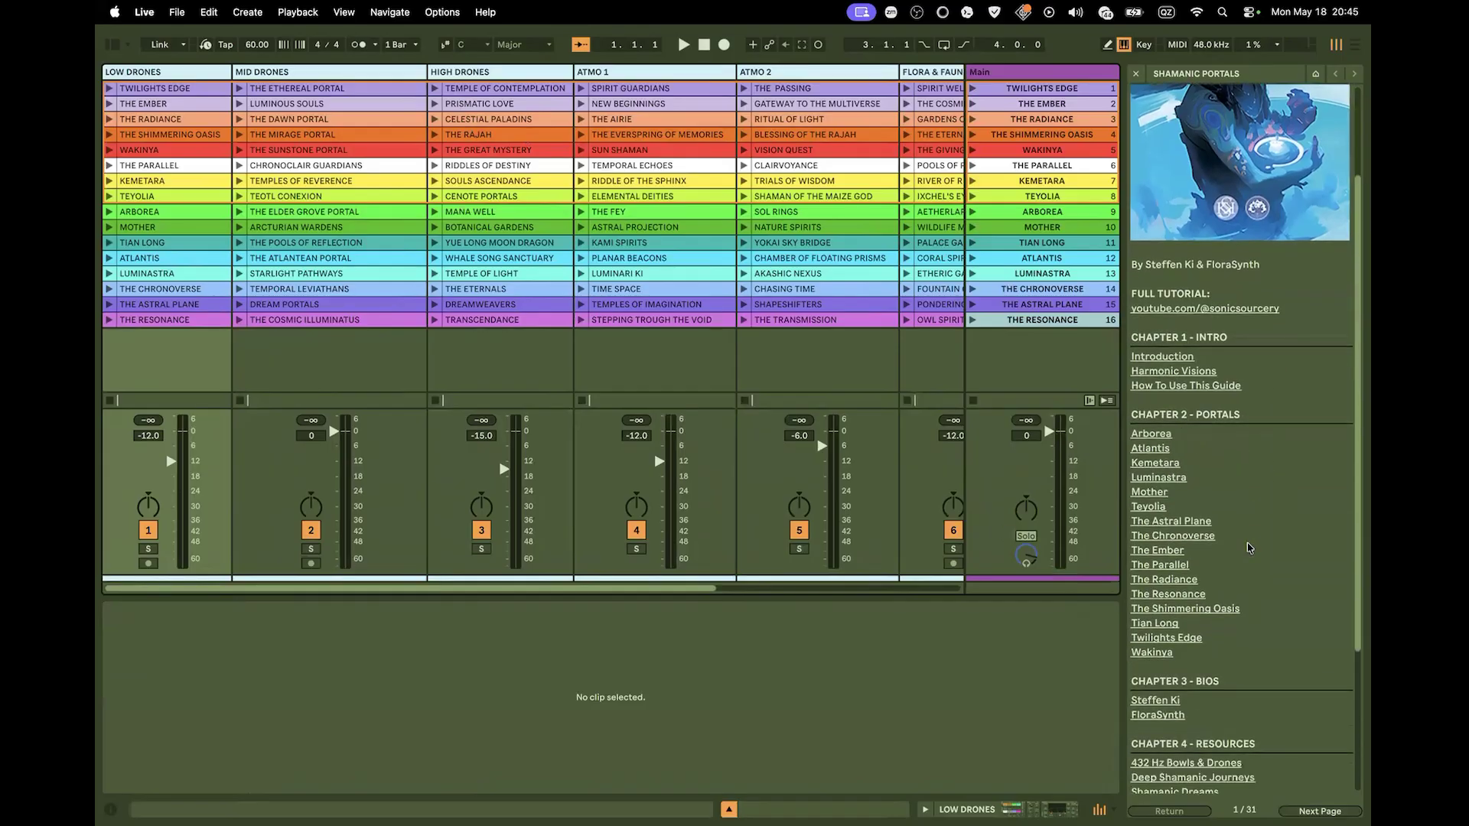
pyautogui.scroll(-1, 1249, 548)
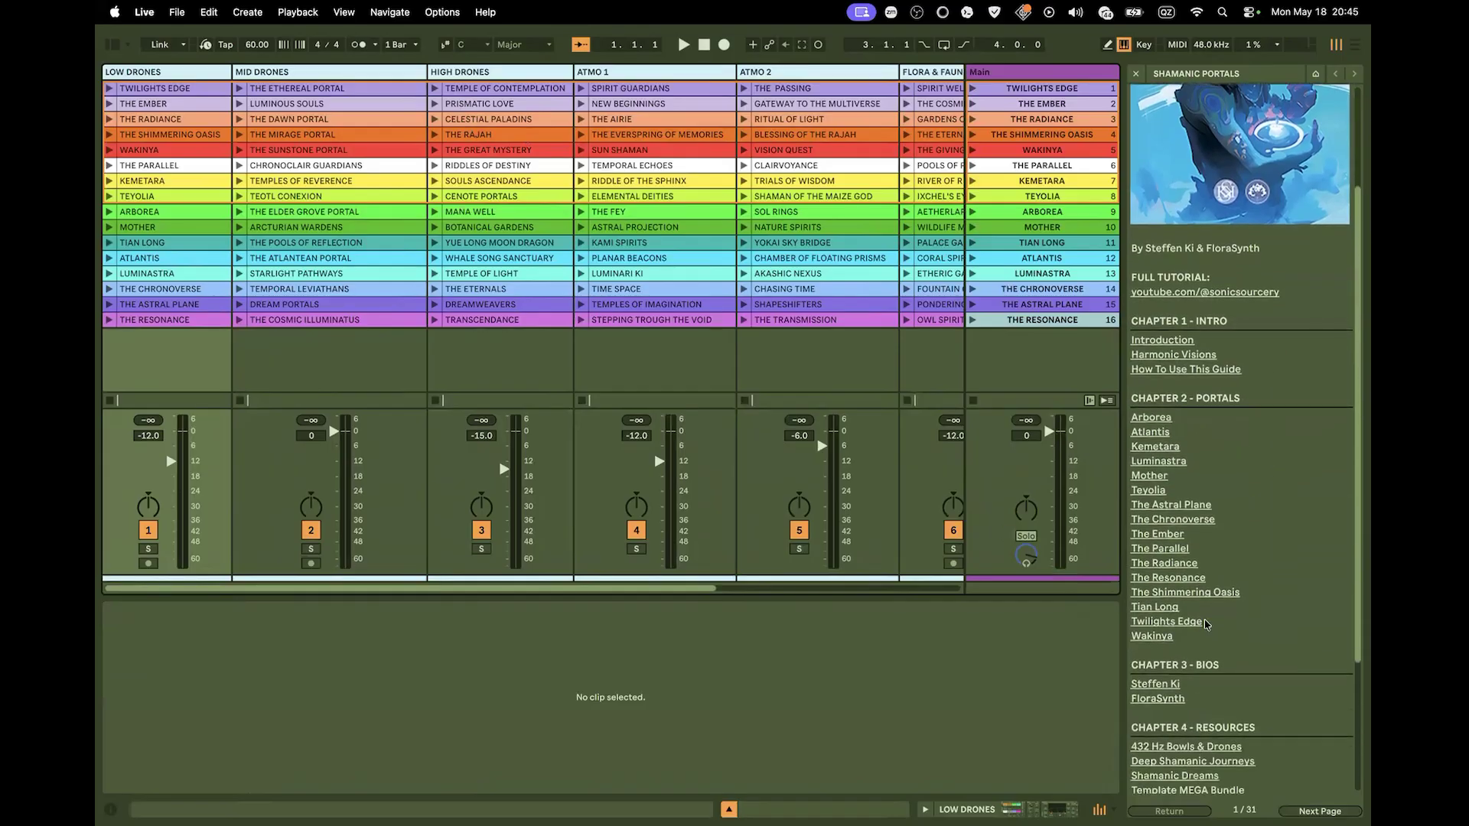
pyautogui.click(1156, 419)
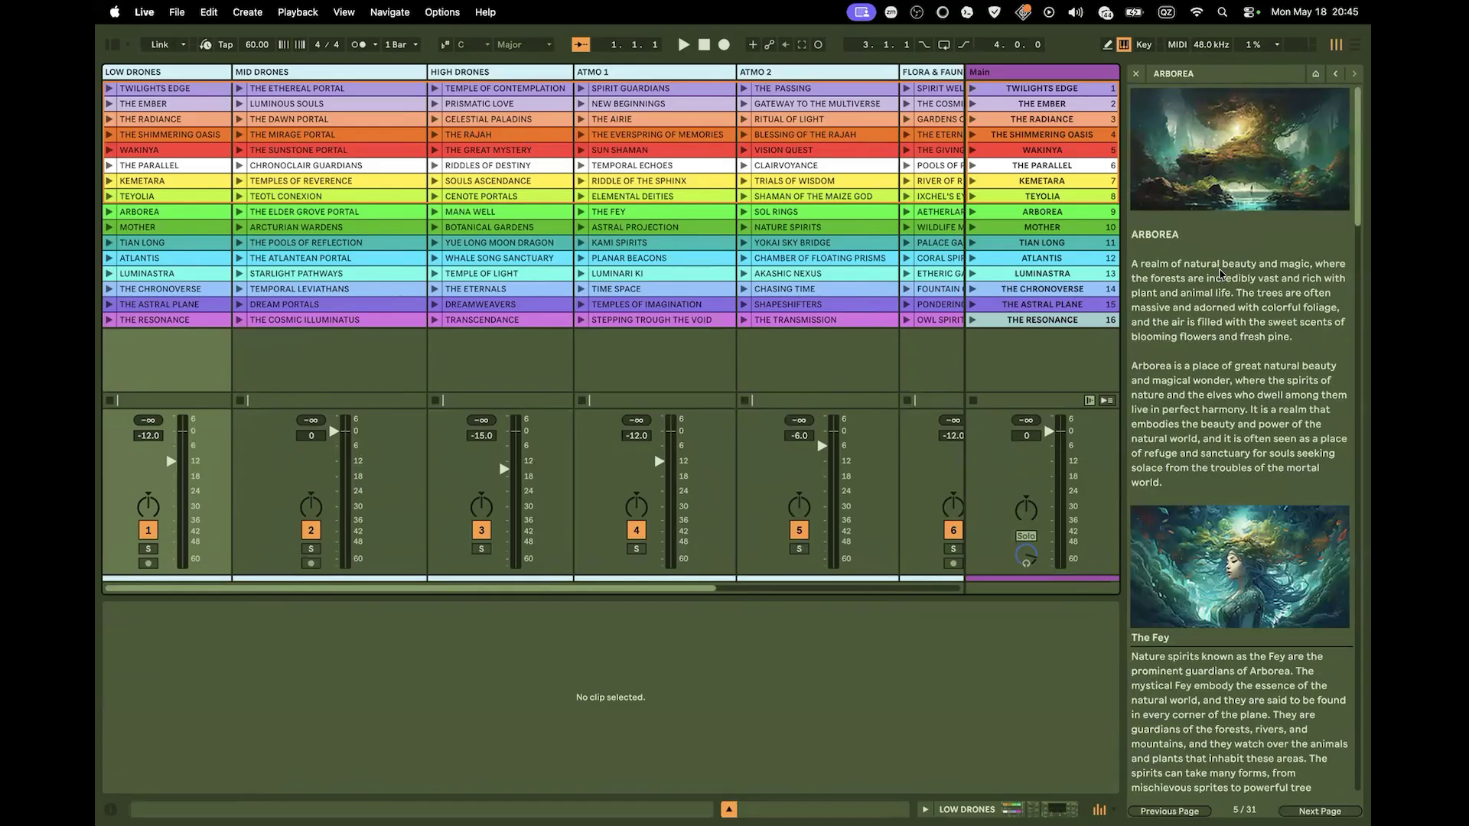
pyautogui.scroll(-8, 1222, 273)
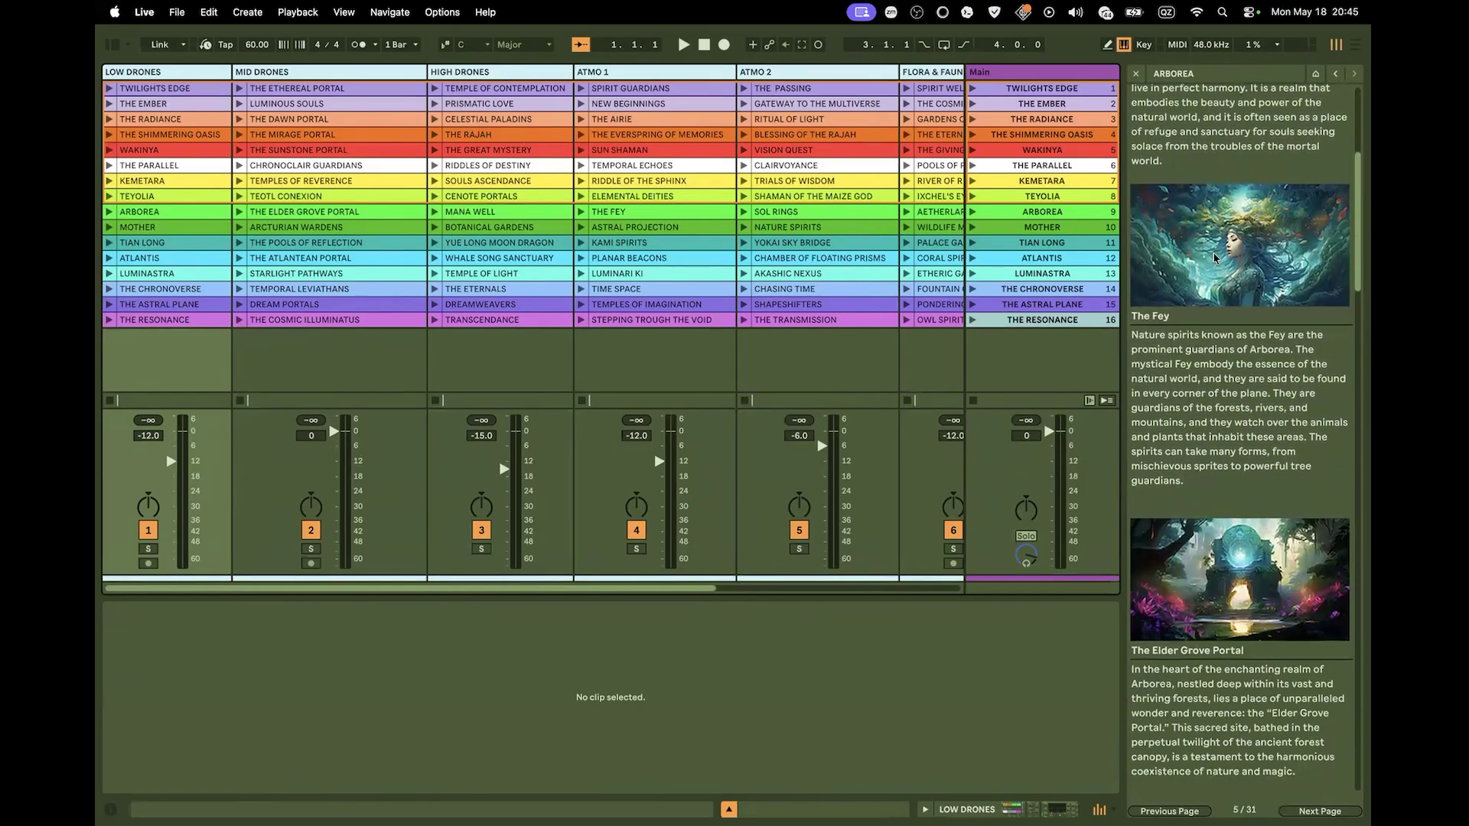
pyautogui.scroll(-15, 1215, 258)
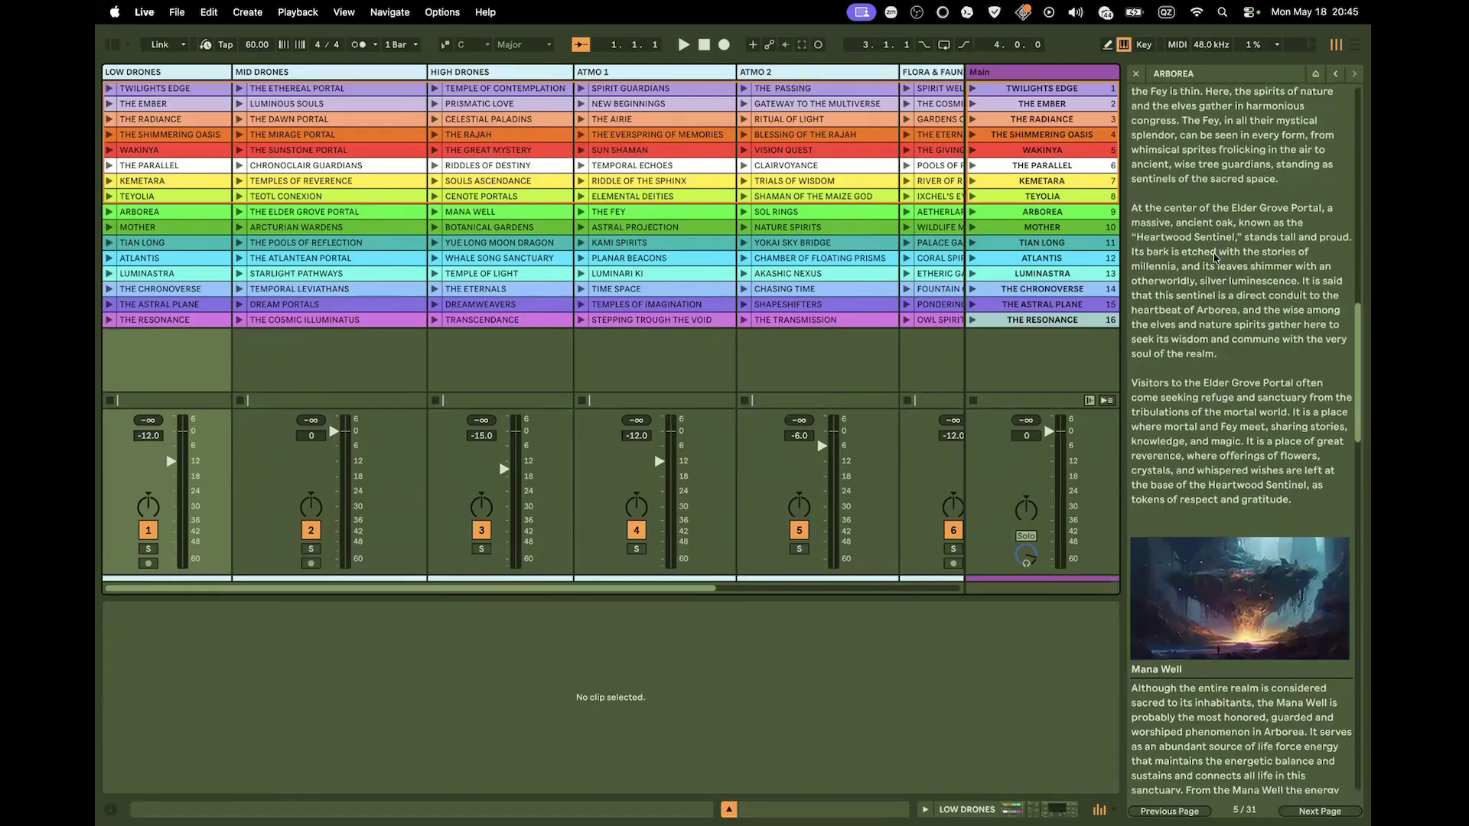
pyautogui.scroll(-15, 1215, 257)
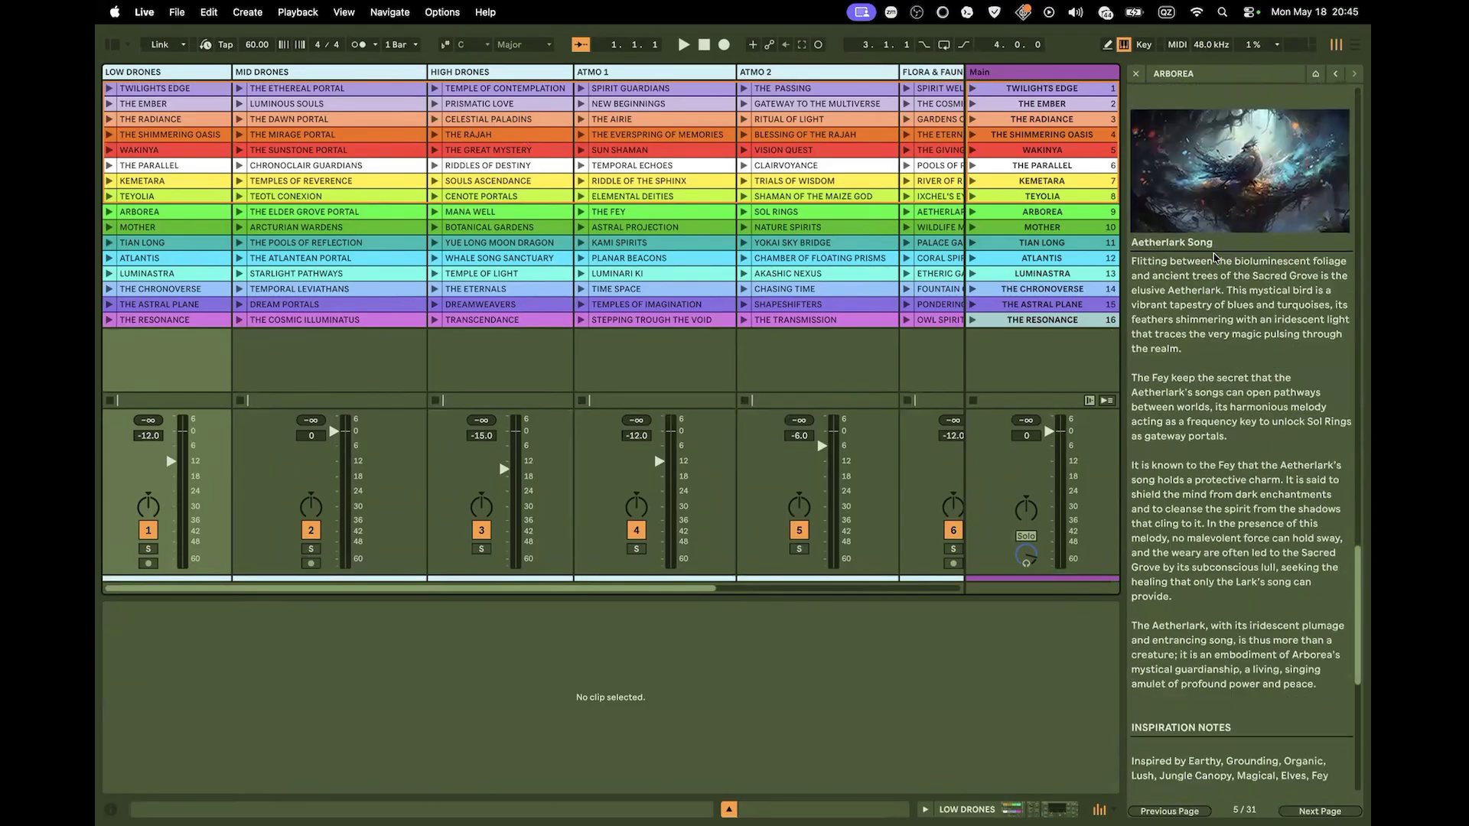
pyautogui.scroll(-6, 1215, 258)
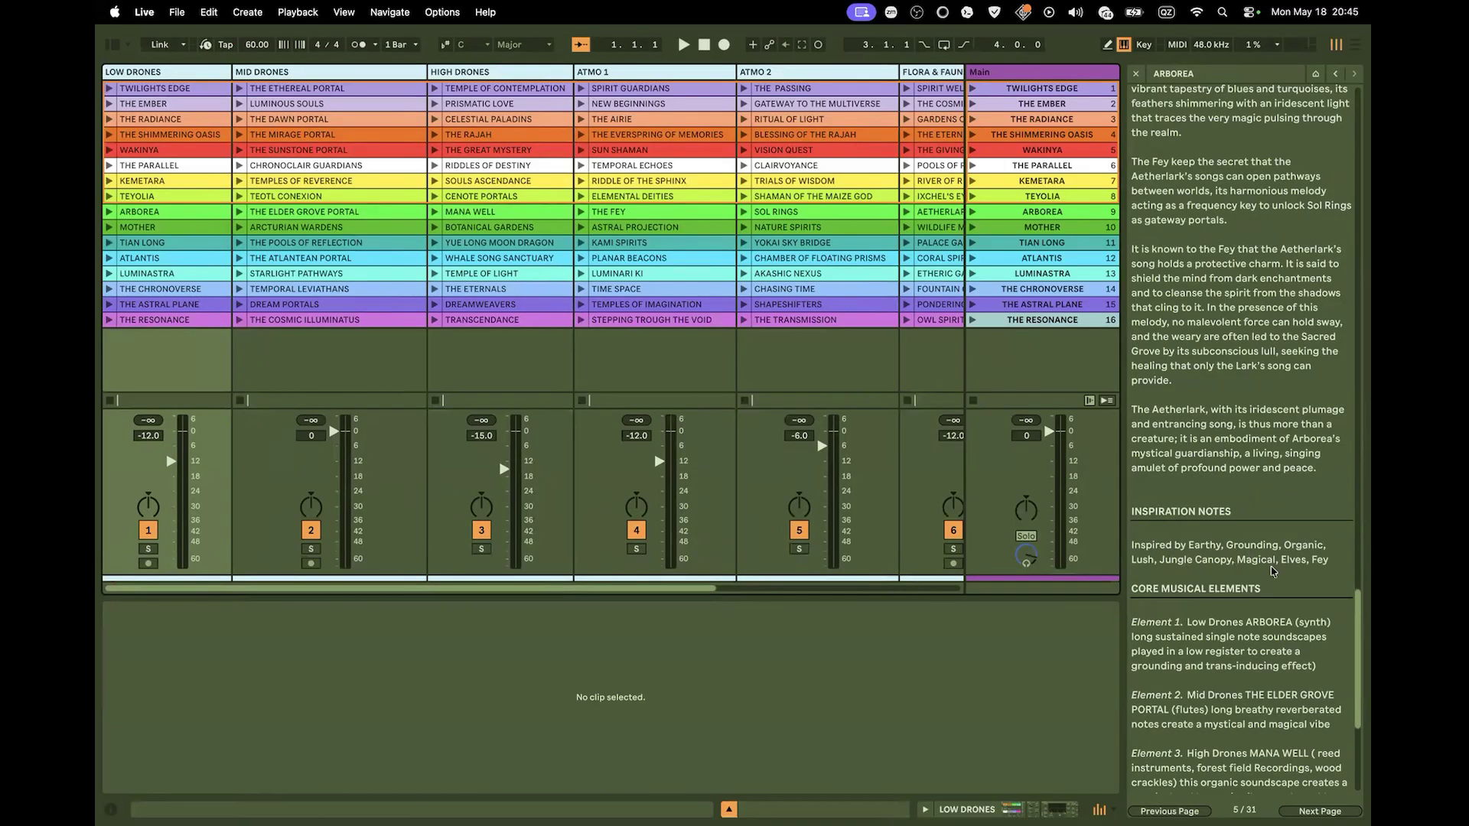
# Read the Core Musical Elements of Arborea through Element 6 and return to the guide's contents
pyautogui.scroll(-1, 1315, 565)
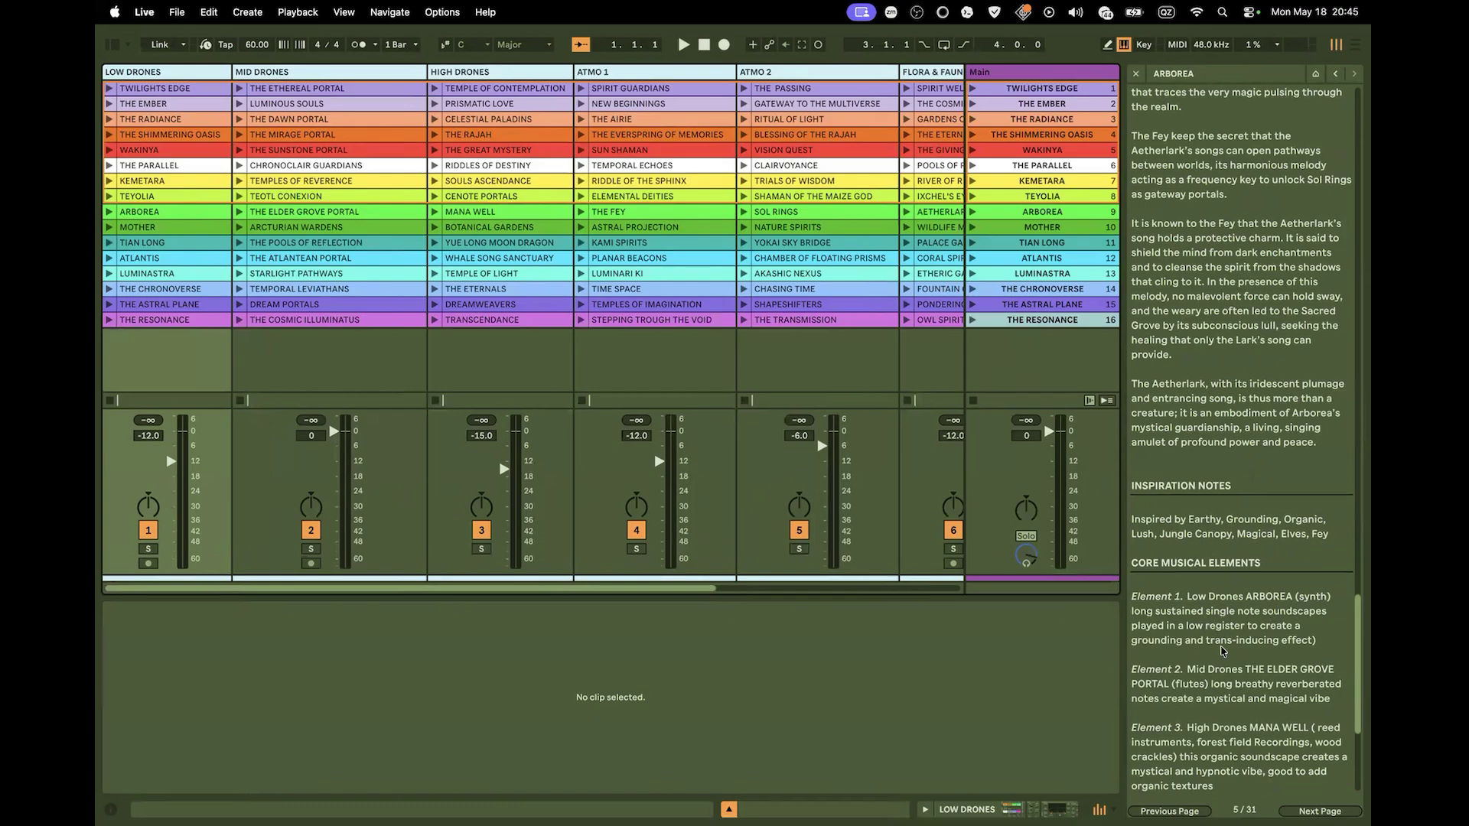
pyautogui.scroll(-1, 1224, 651)
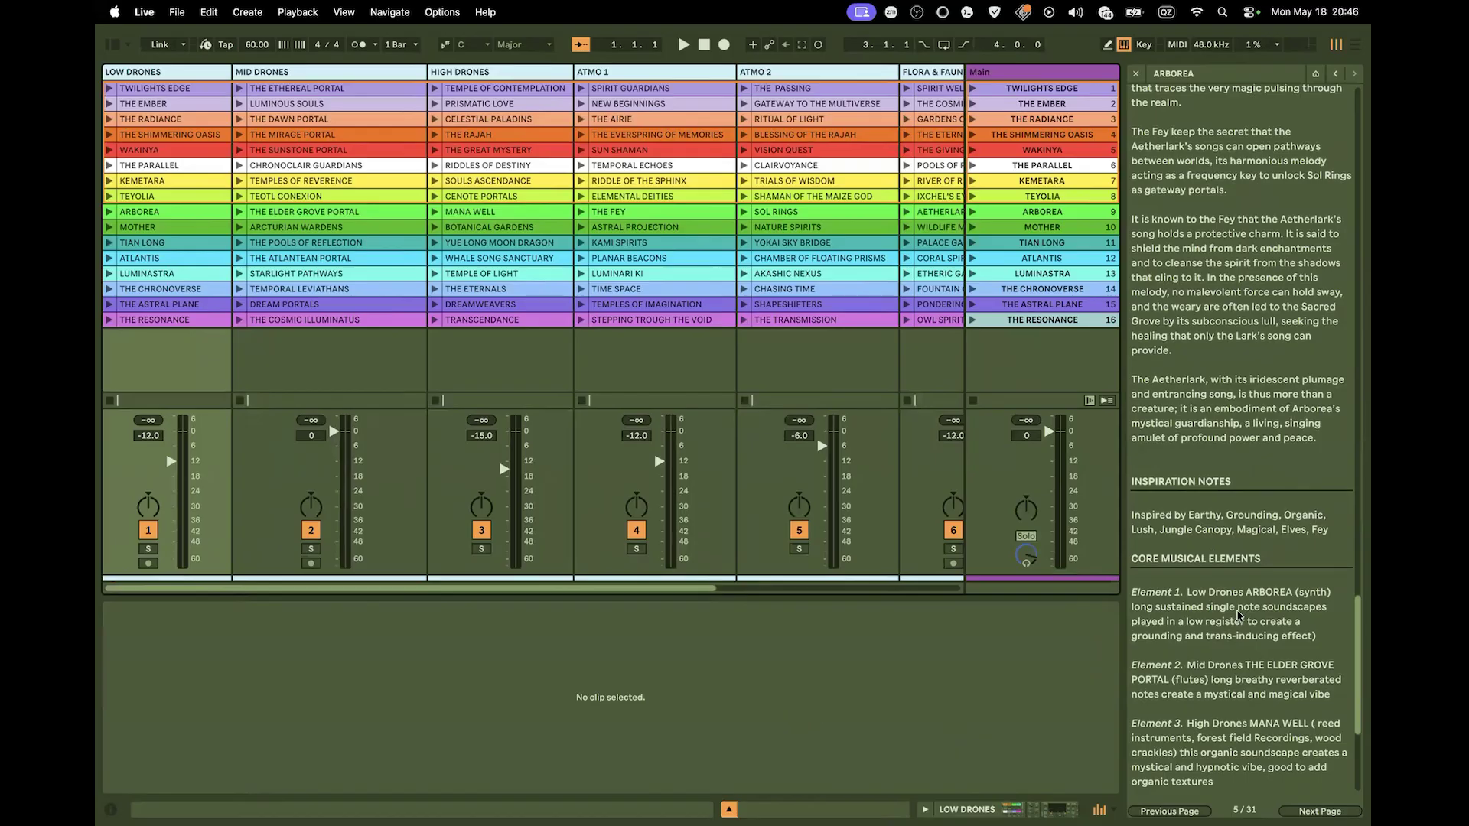
pyautogui.scroll(-3, 1237, 612)
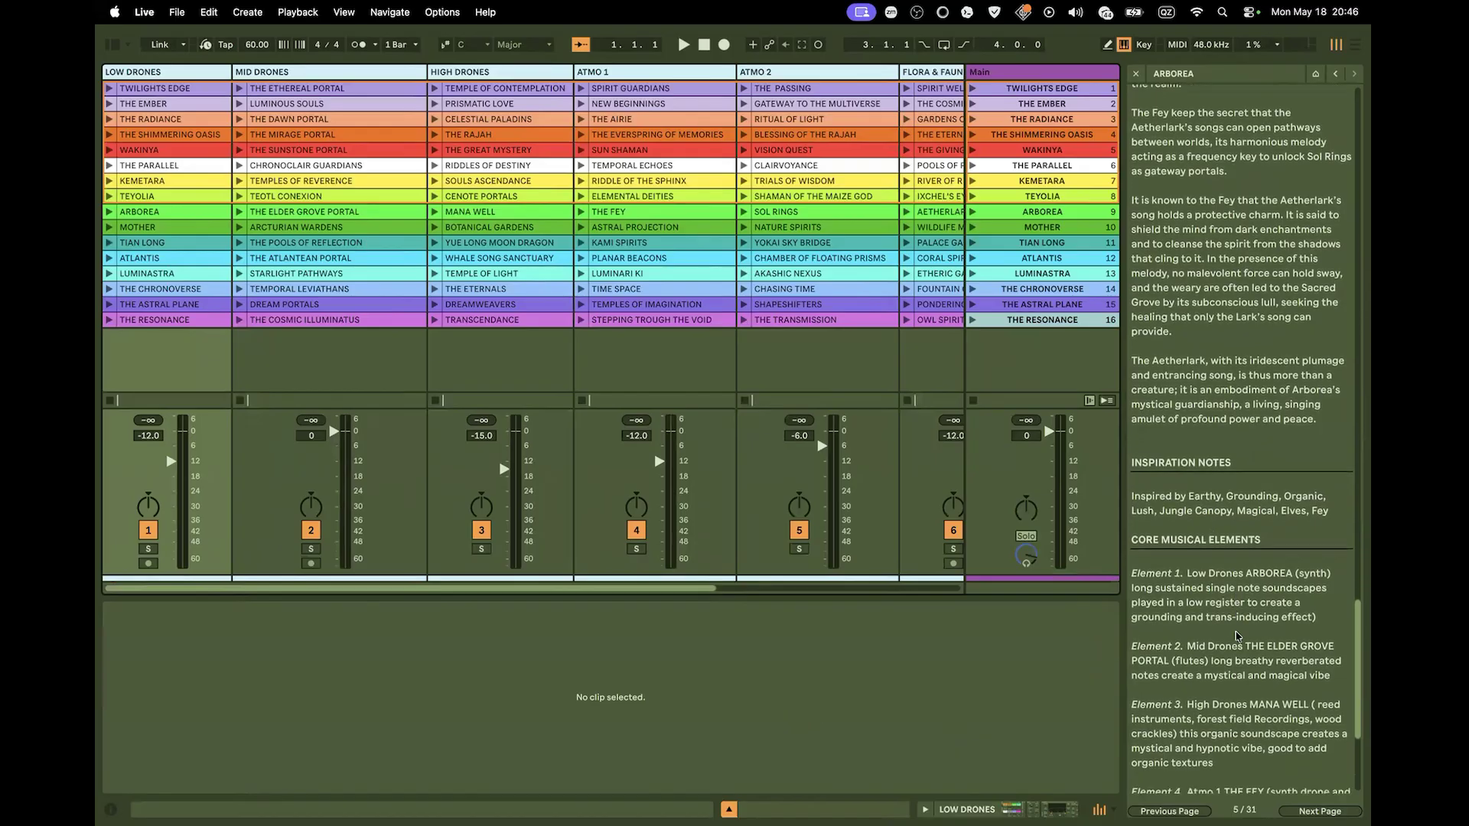
pyautogui.scroll(-1, 1237, 633)
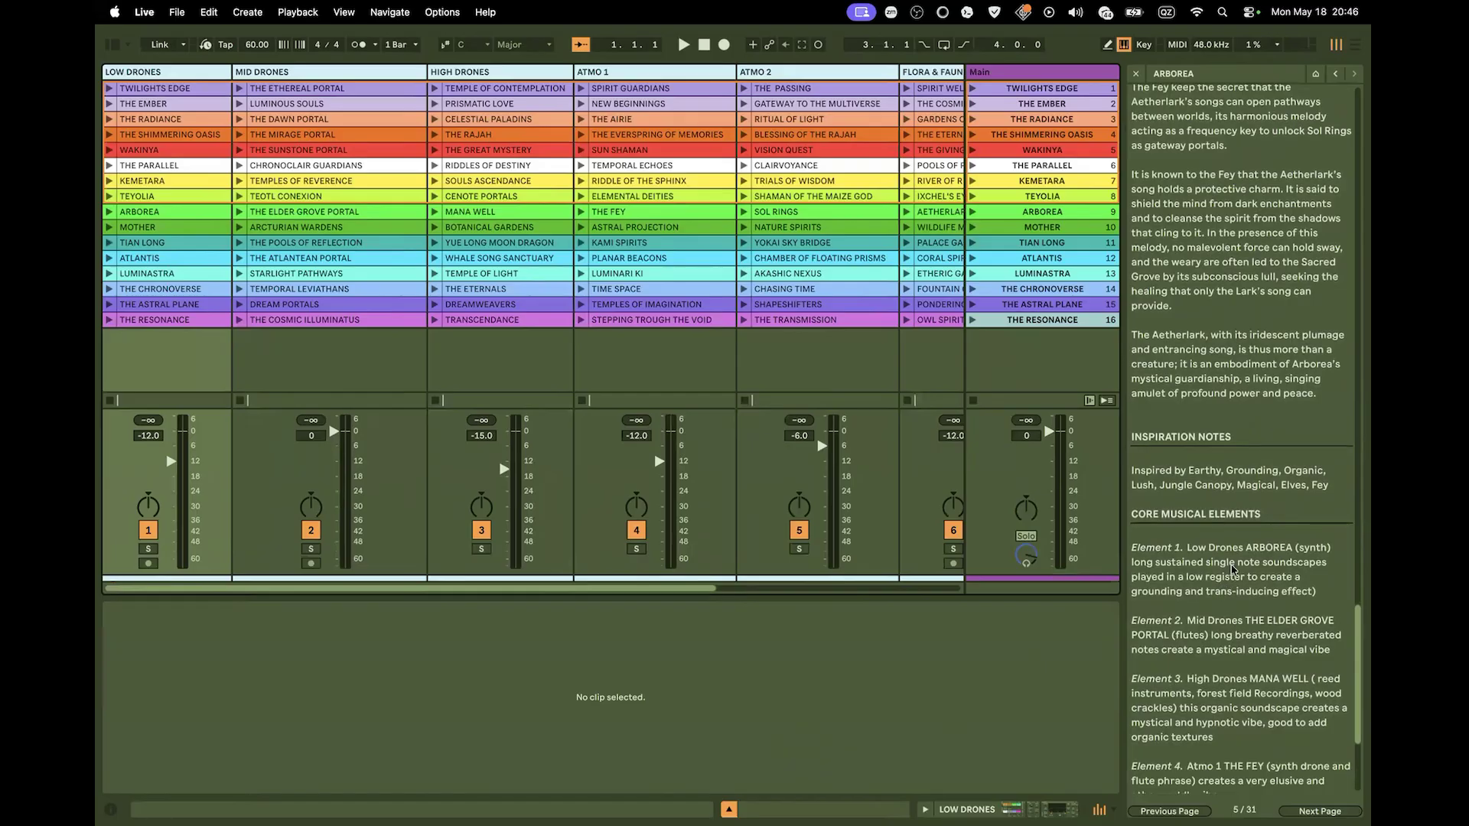
pyautogui.scroll(-3, 1233, 571)
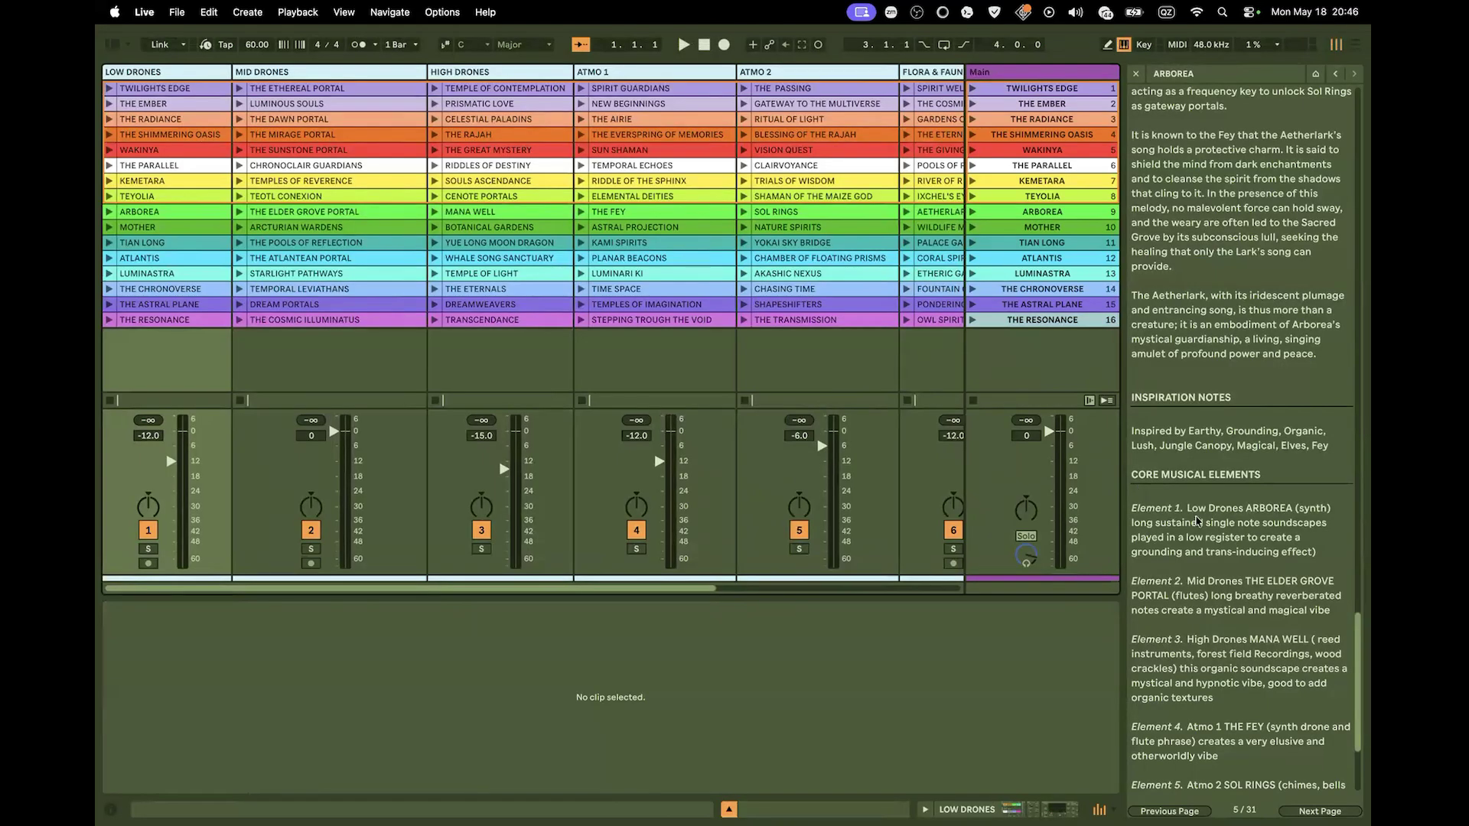
pyautogui.scroll(-4, 1254, 544)
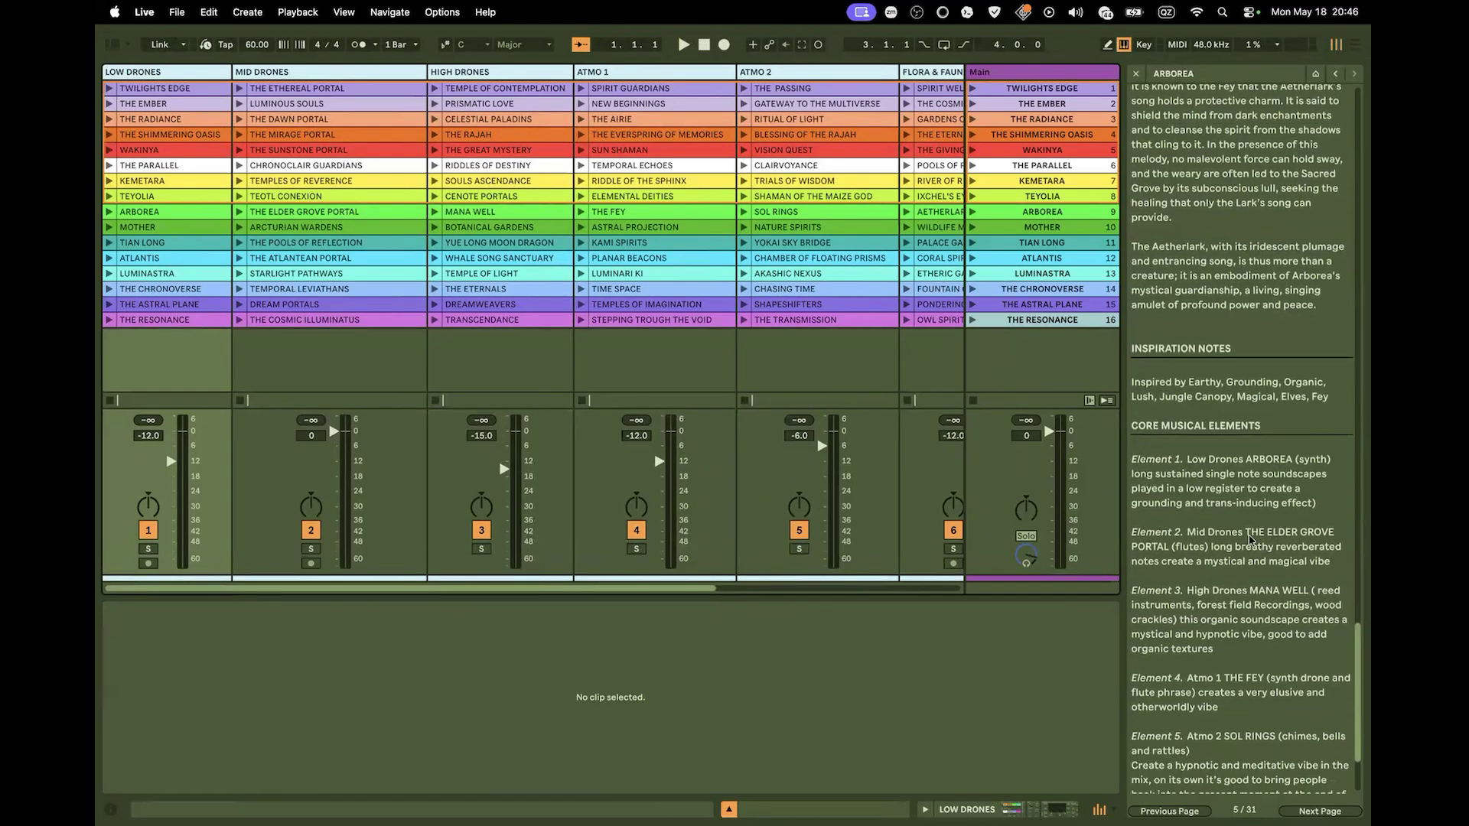
pyautogui.scroll(-1, 1272, 540)
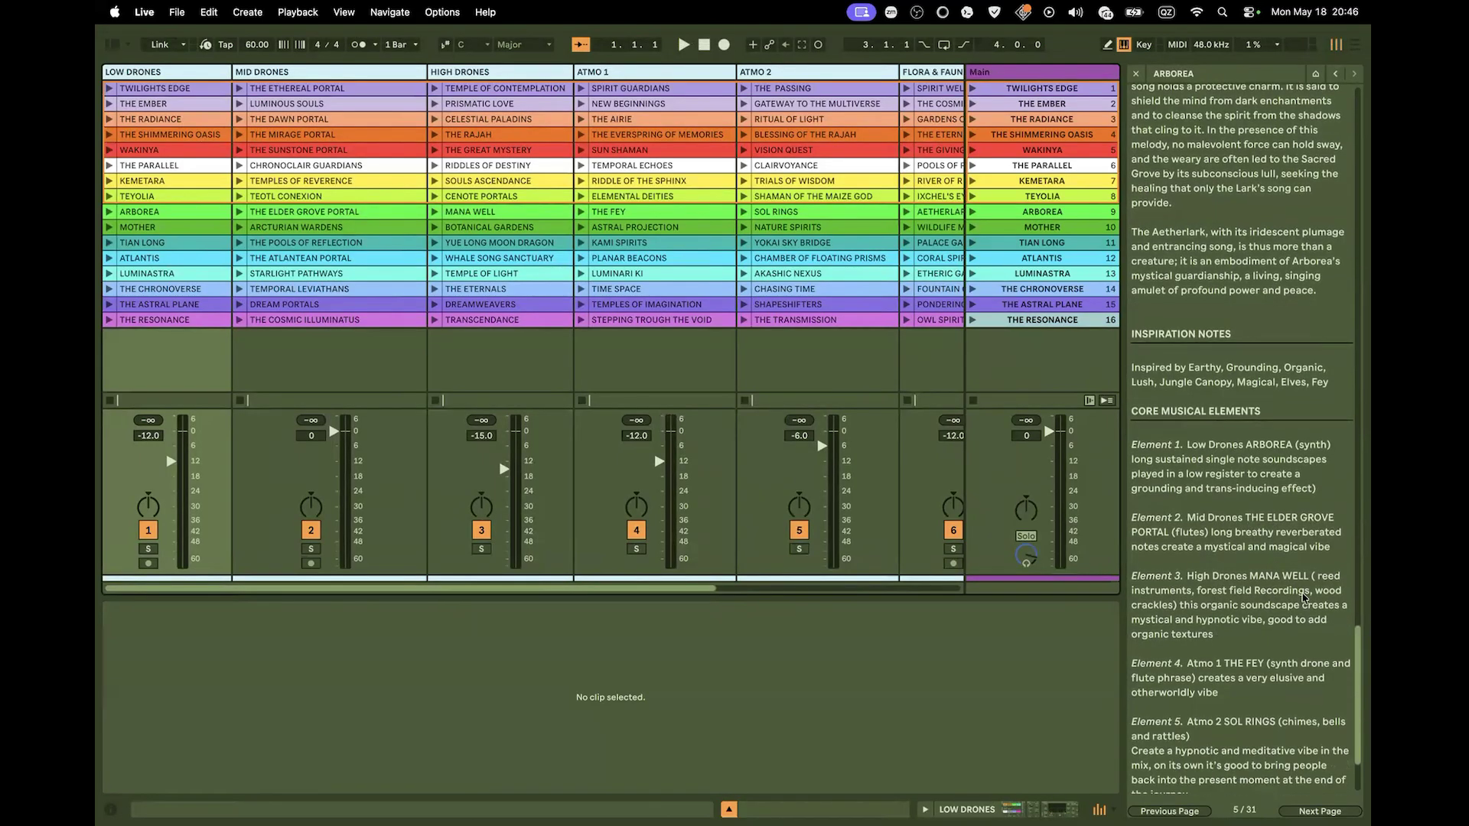
pyautogui.scroll(-5, 1296, 610)
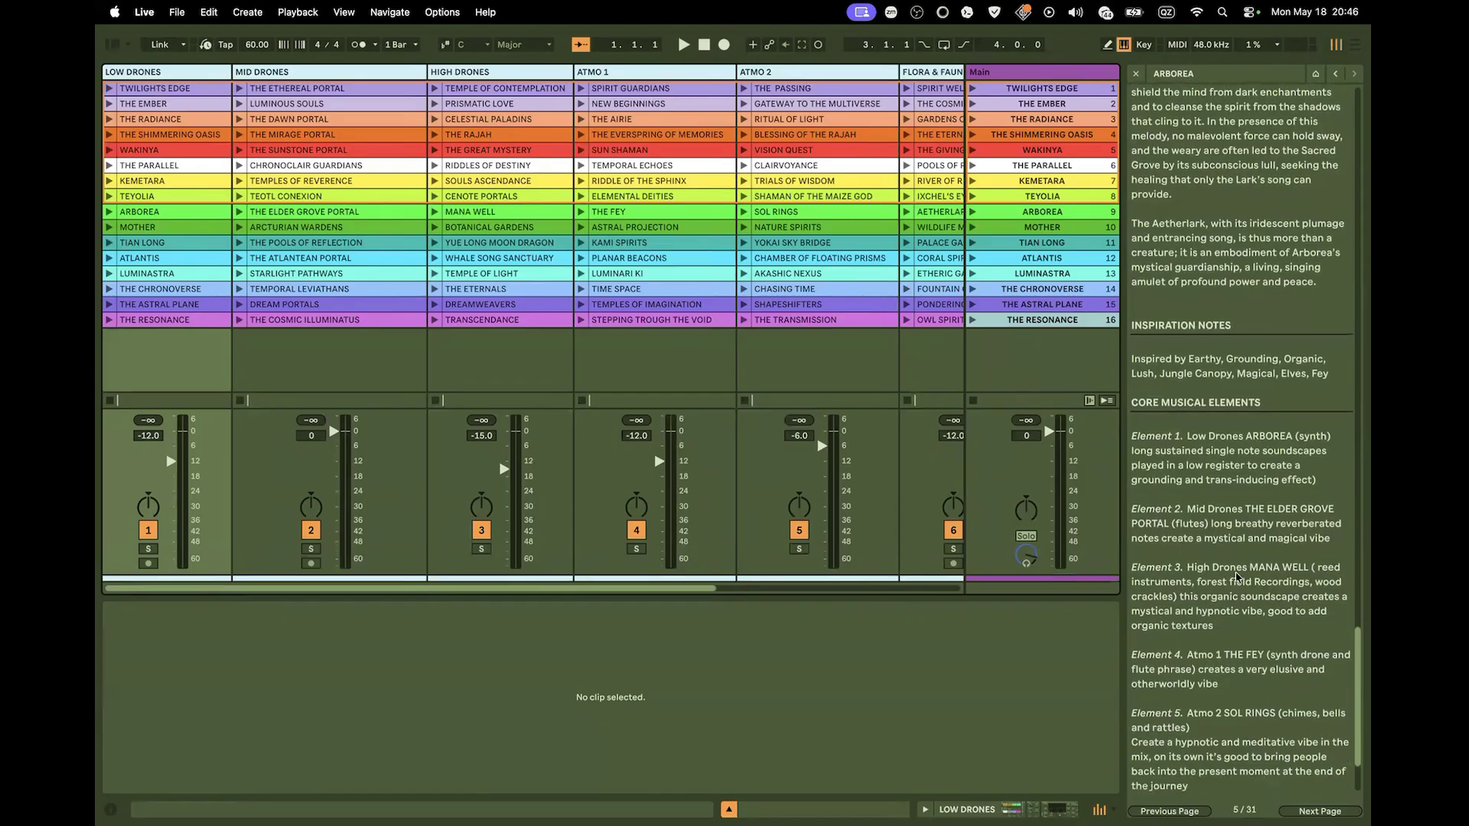
pyautogui.scroll(-4, 1256, 620)
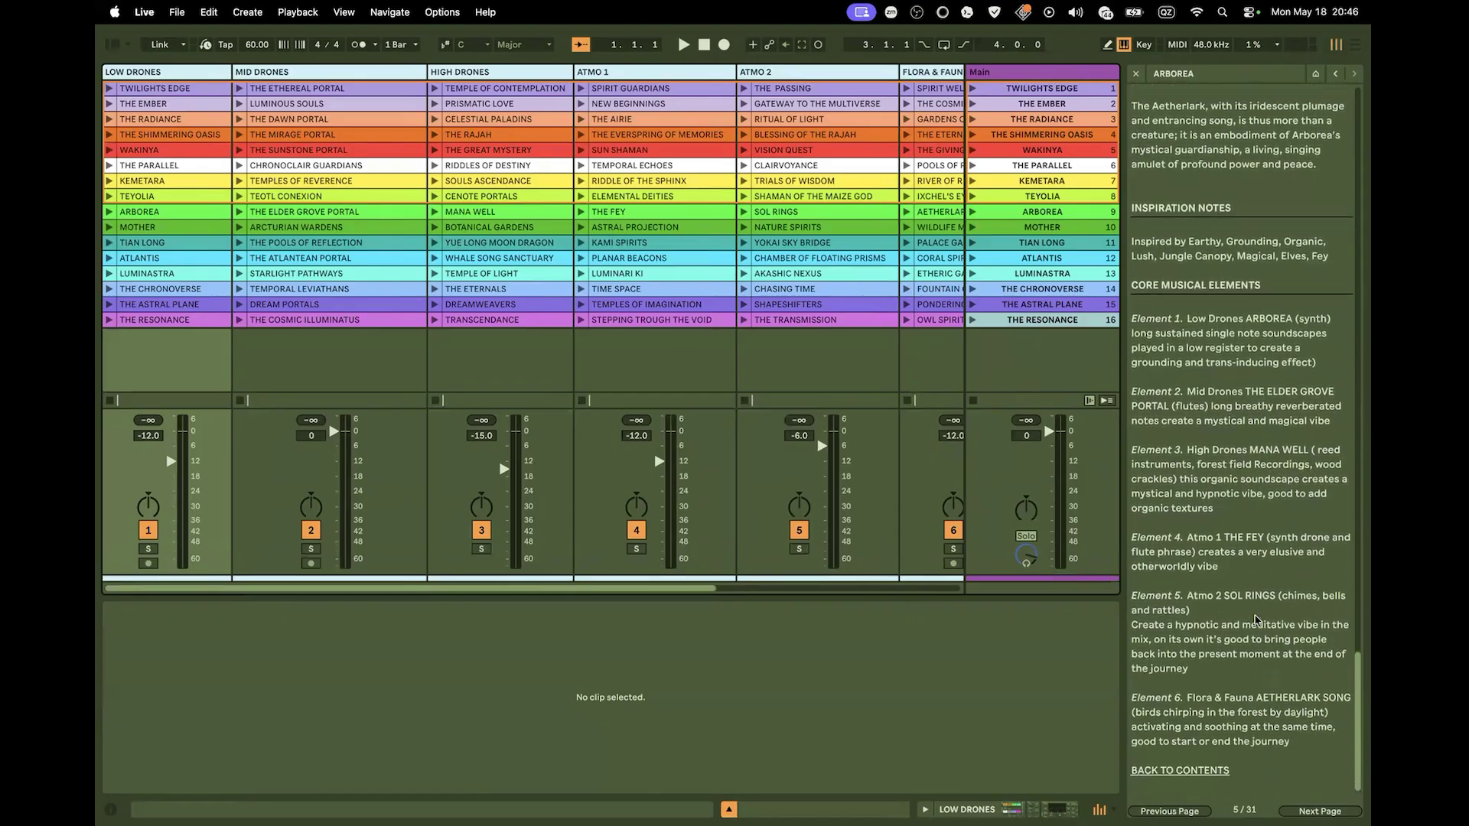
pyautogui.click(1203, 771)
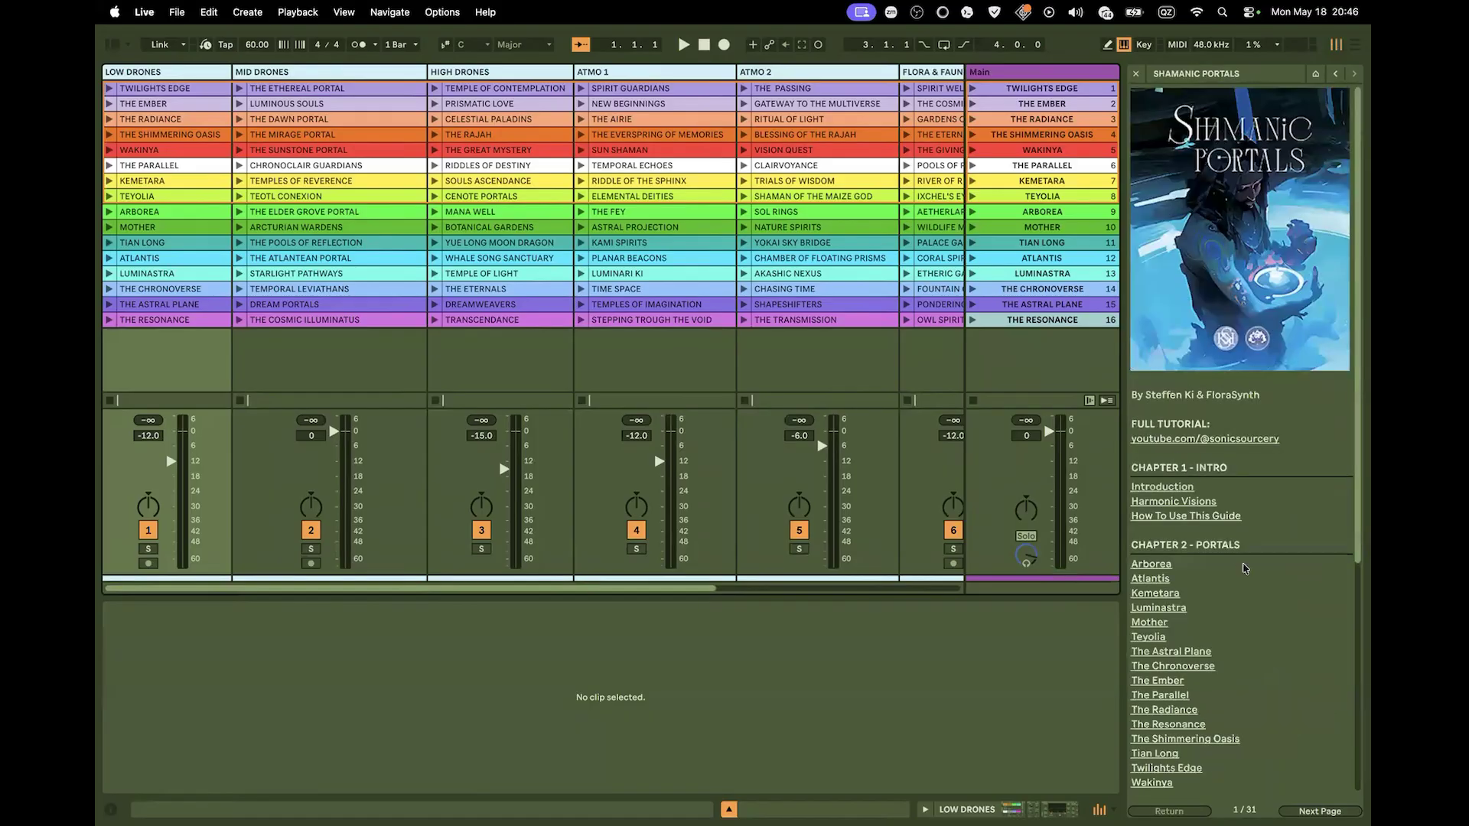
# Reopen the Arborea chapter and review the images and text for The Fey and The Elder Grove Portal
pyautogui.click(1143, 565)
pyautogui.scroll(-8, 1222, 375)
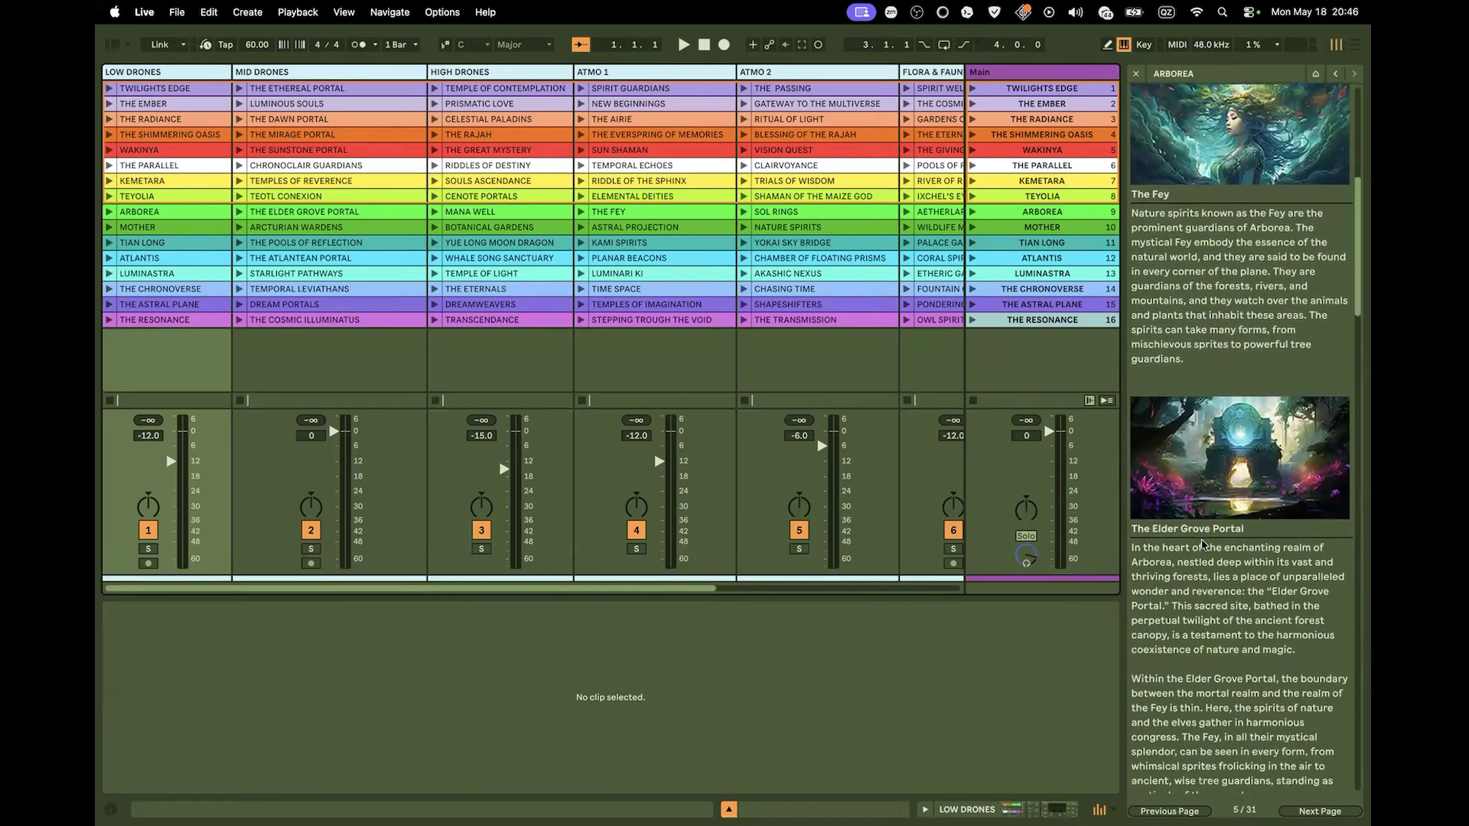
pyautogui.scroll(-2, 1250, 330)
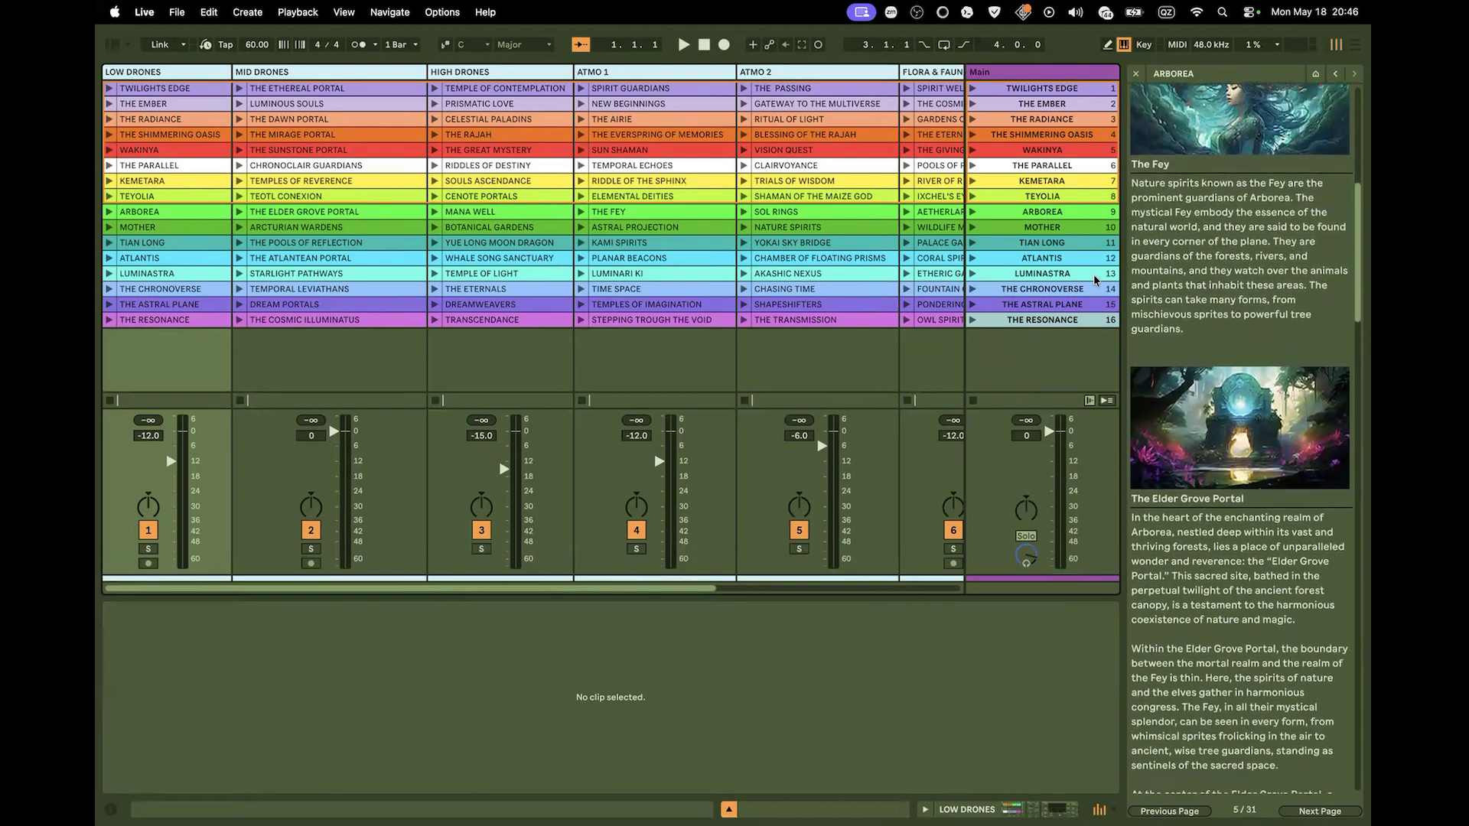
pyautogui.scroll(-6, 1252, 469)
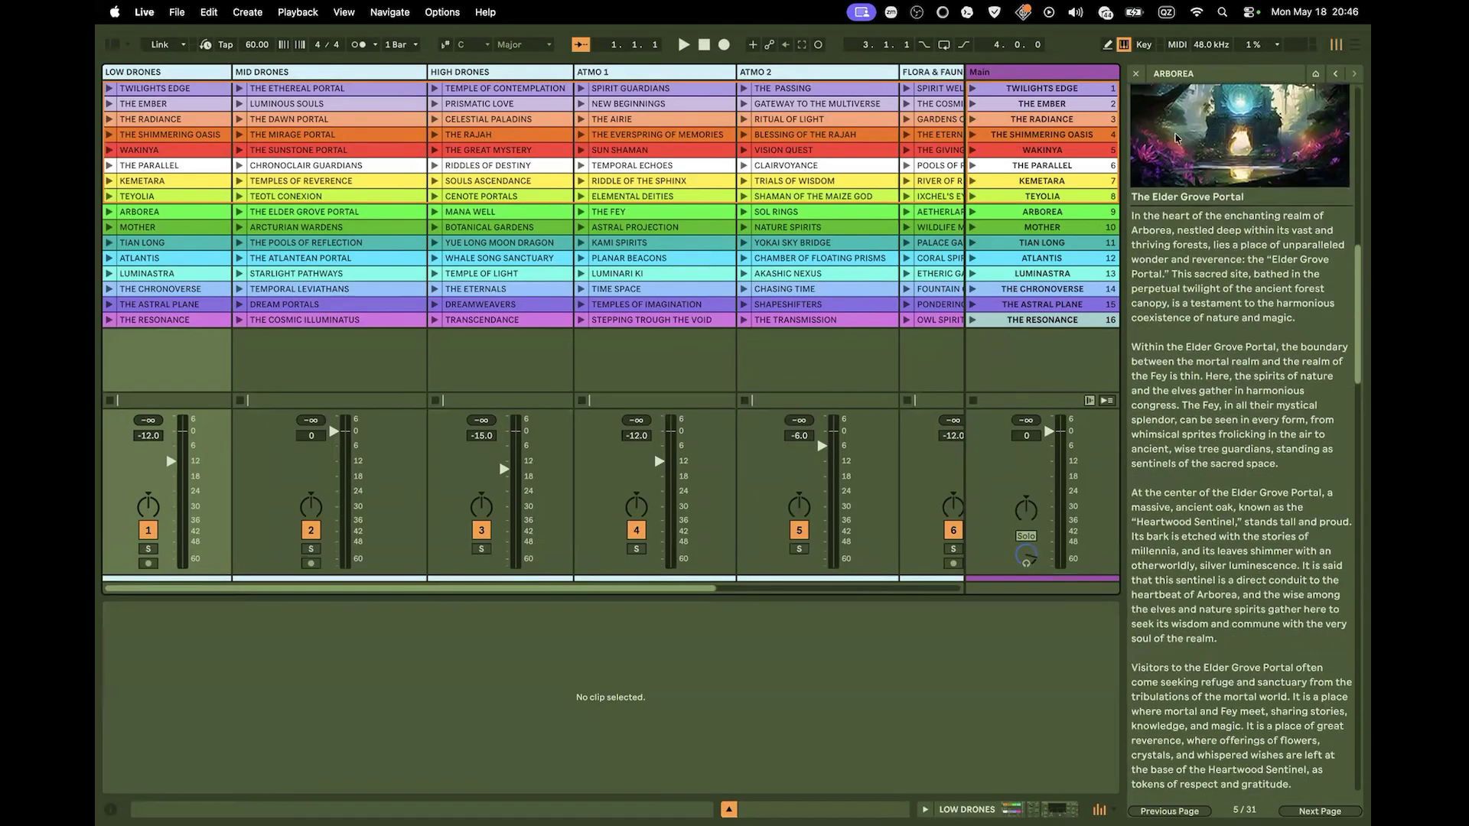
pyautogui.scroll(15, 1196, 173)
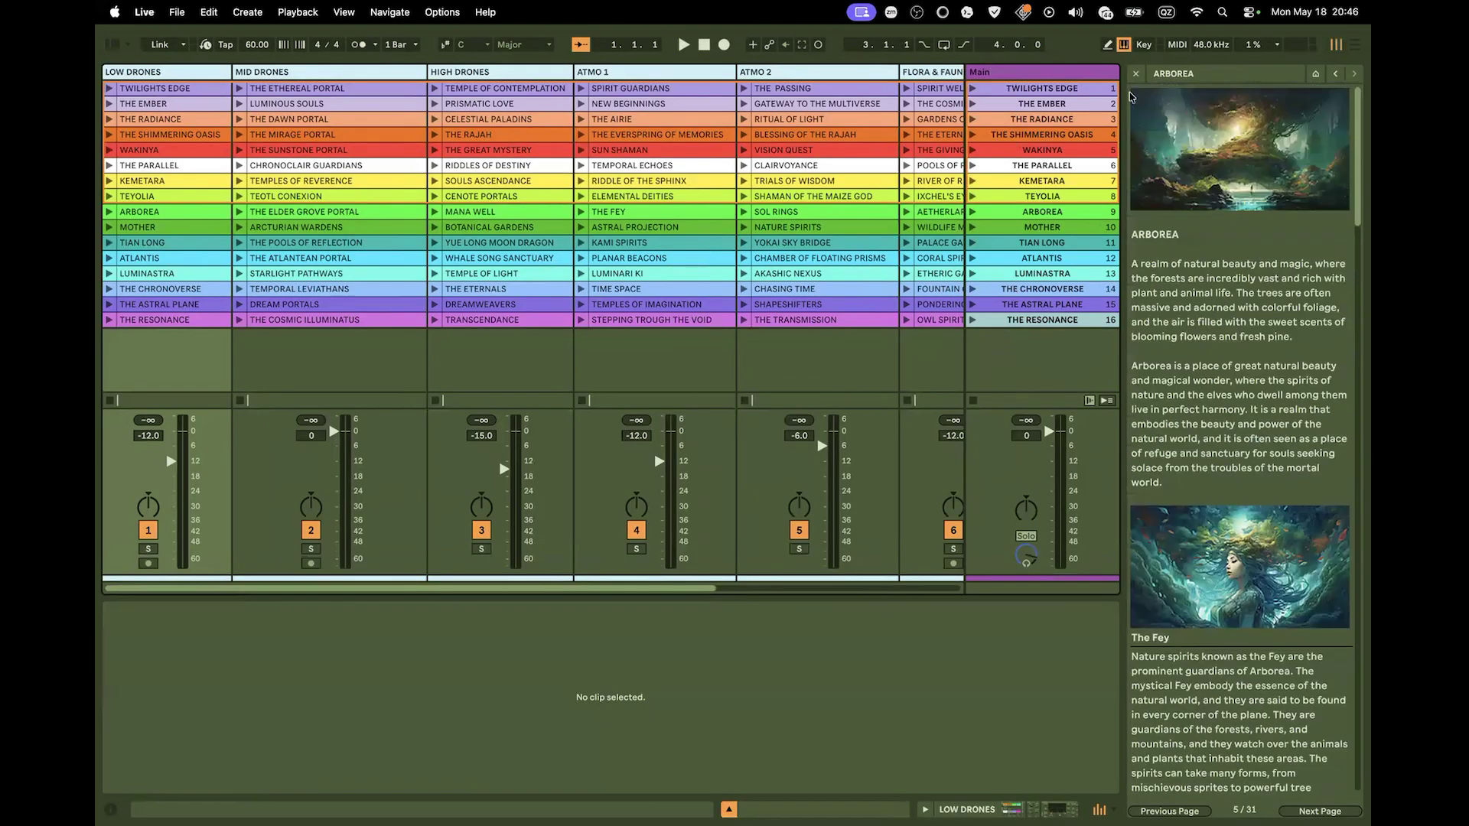
# Page back through How To Use This Guide, Harmonic Visions and Introduction to the guide's contents page
pyautogui.click(1170, 811)
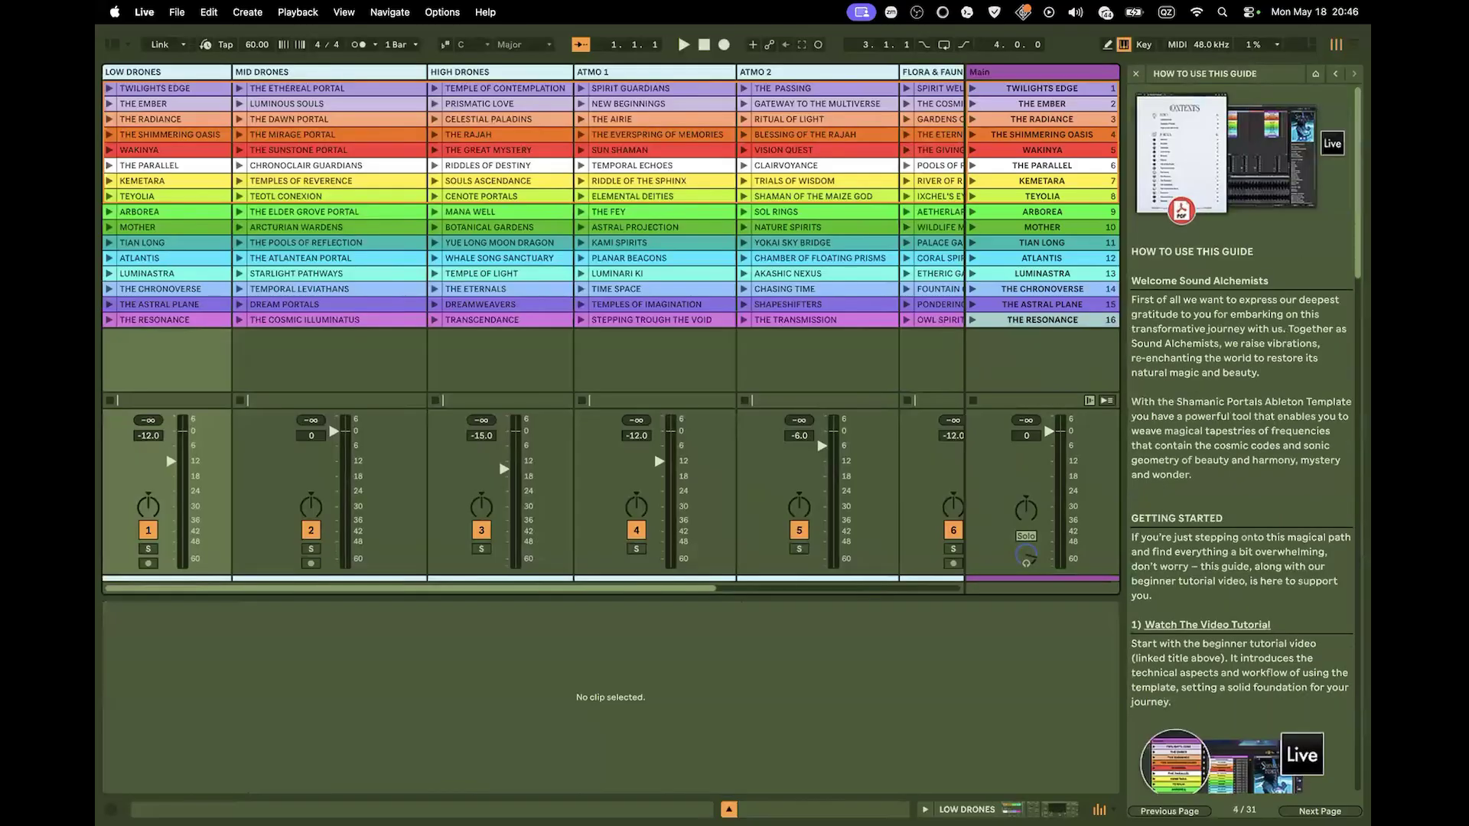
pyautogui.click(1170, 811)
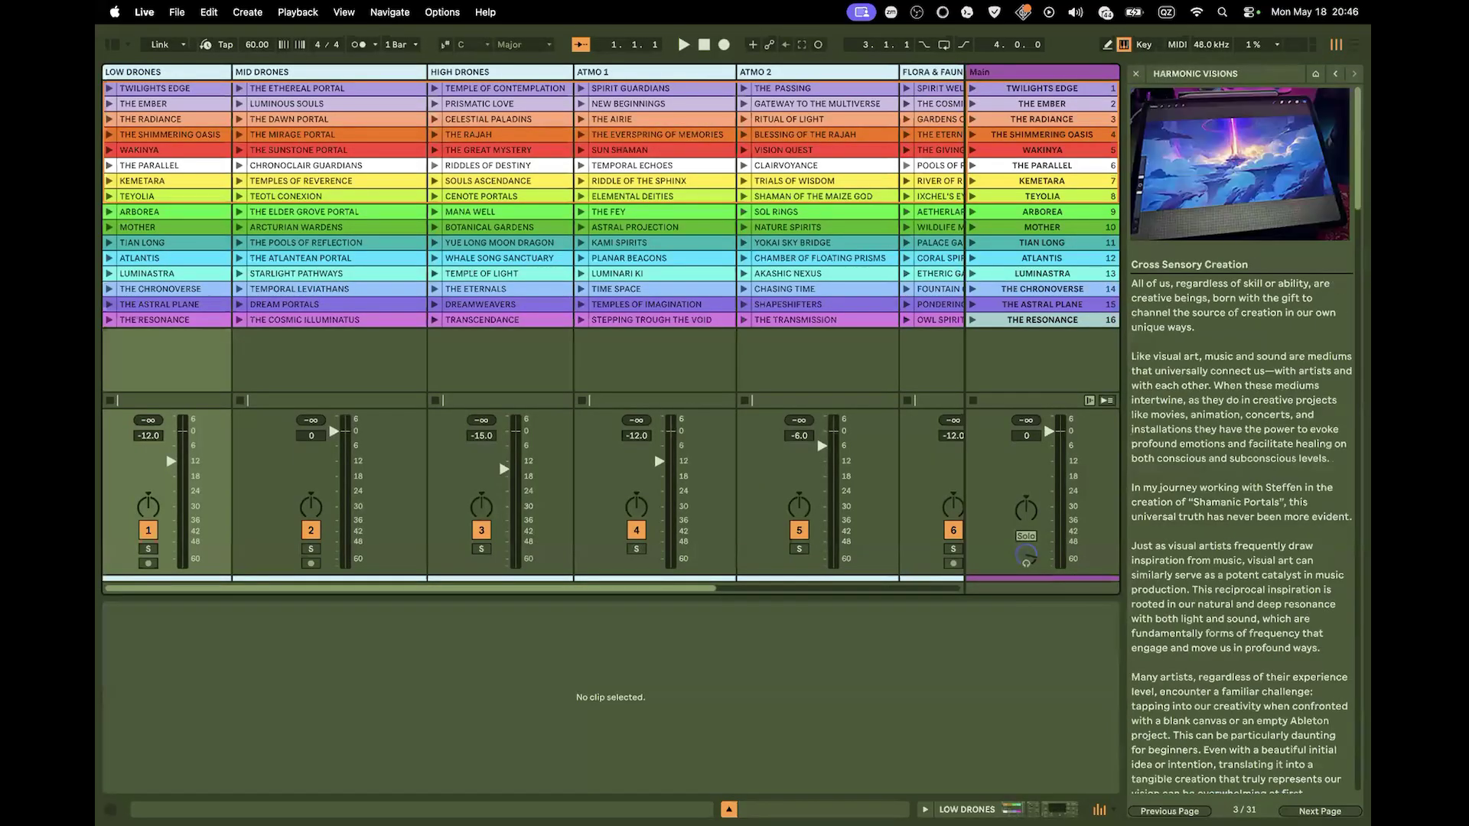
pyautogui.click(1170, 811)
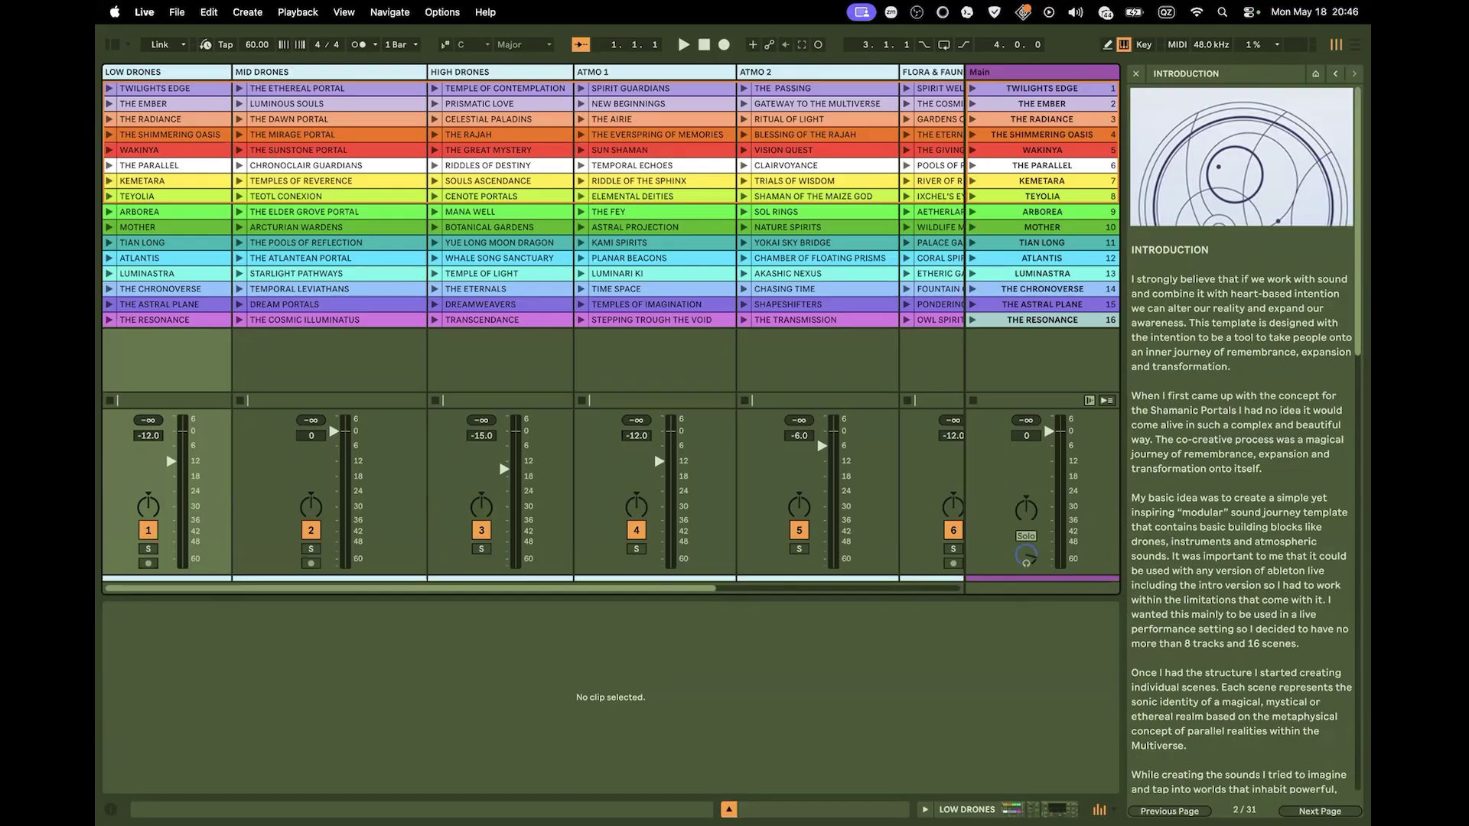
pyautogui.click(1169, 811)
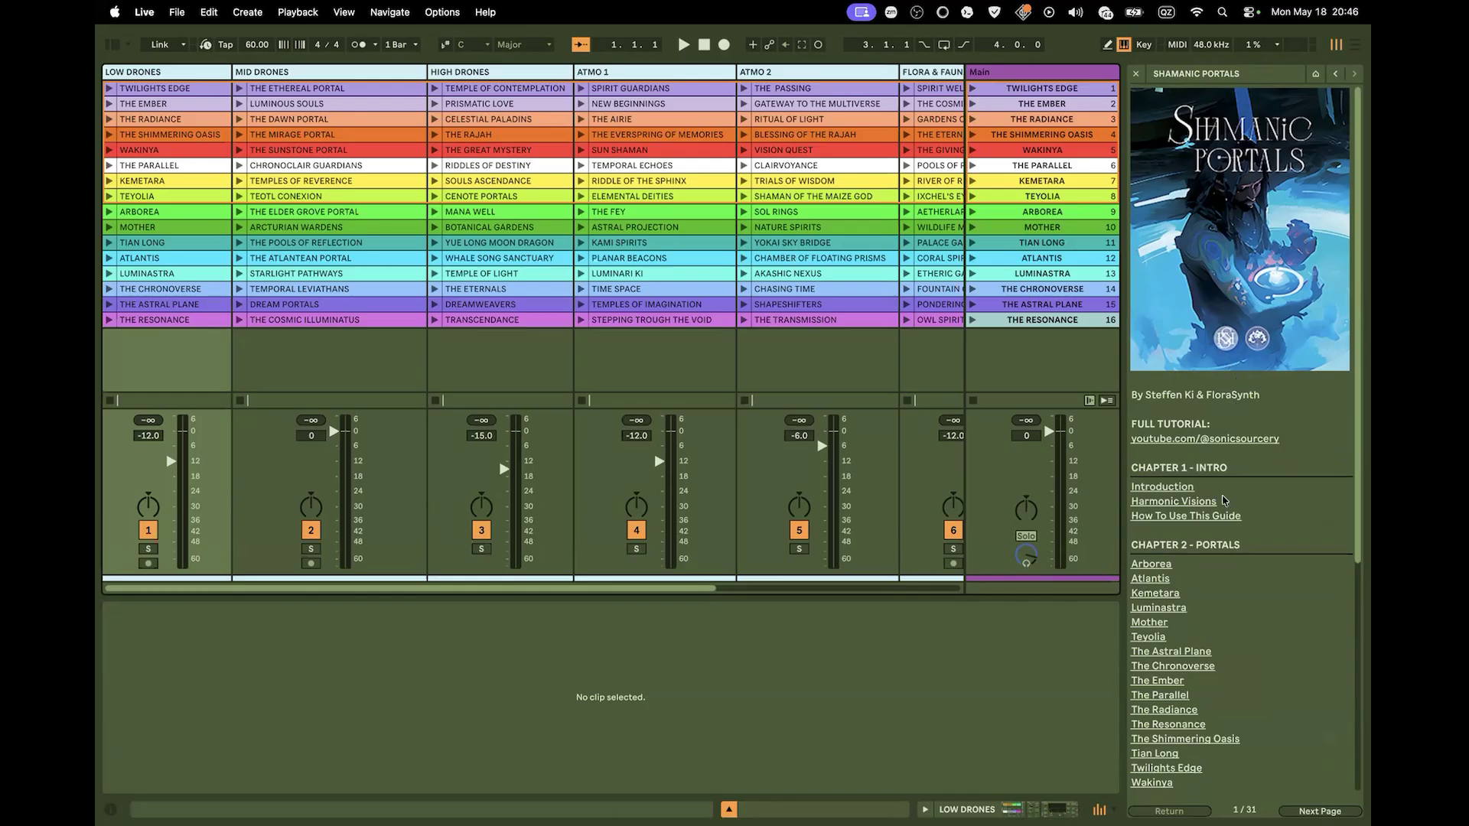
# Close the template guide and launch the Twilights Edge clip on the Low Drones track
pyautogui.click(1136, 74)
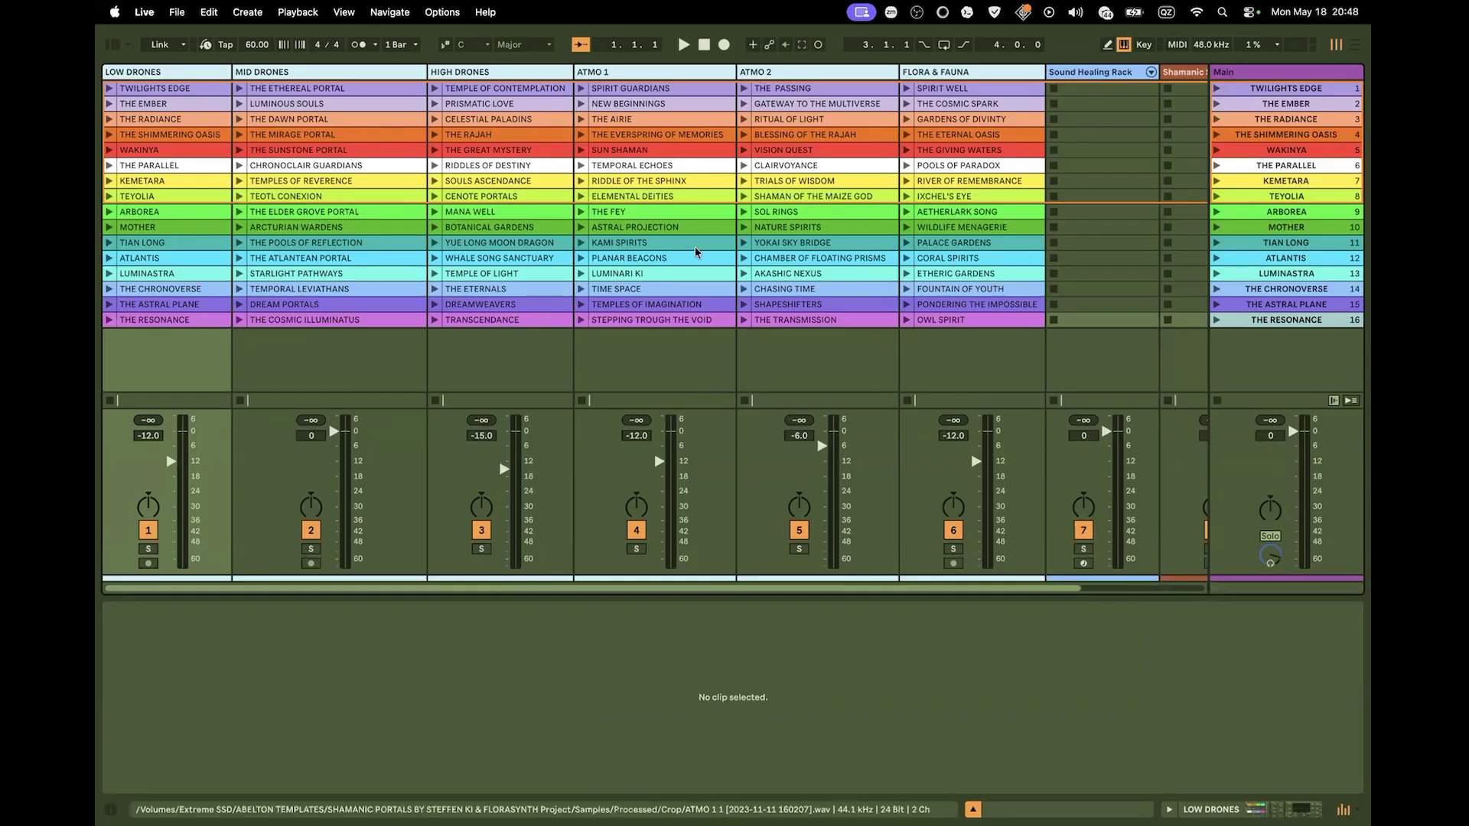
pyautogui.click(166, 74)
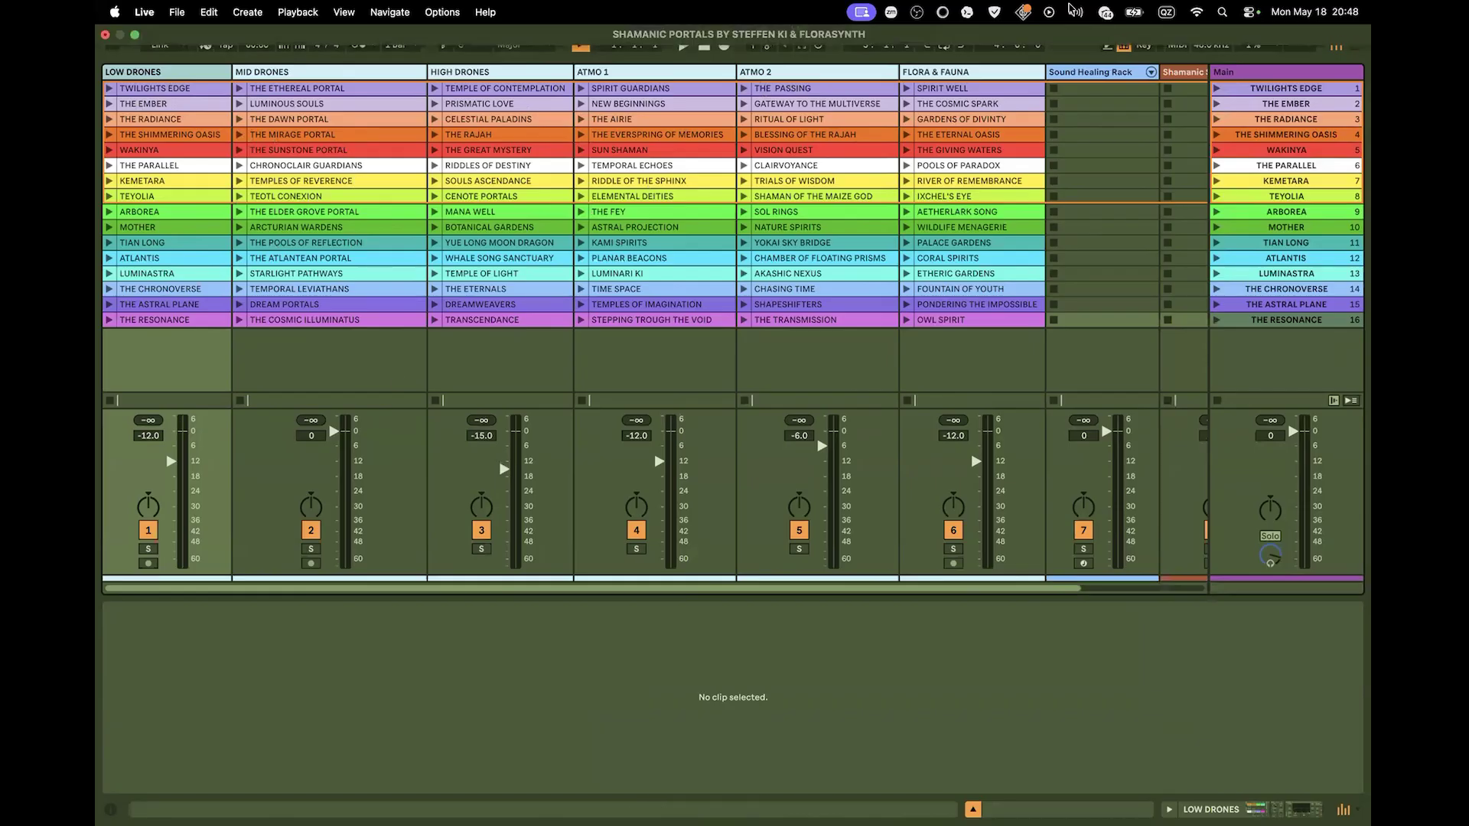
pyautogui.click(110, 89)
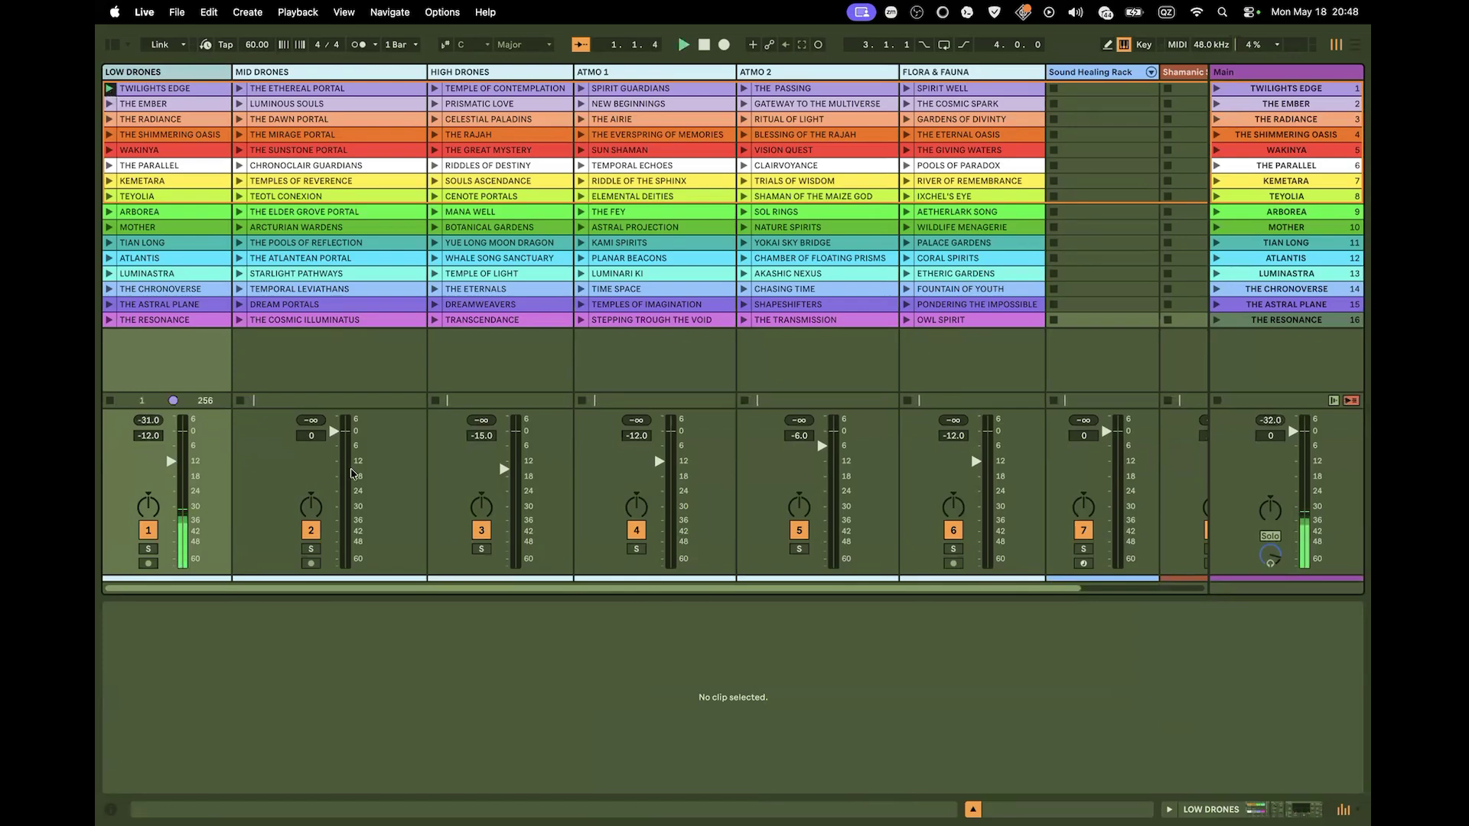
# Set the audio output device to ZoomAudioDevice (2 In, 2 Out) in the audio settings
pyautogui.click(145, 11)
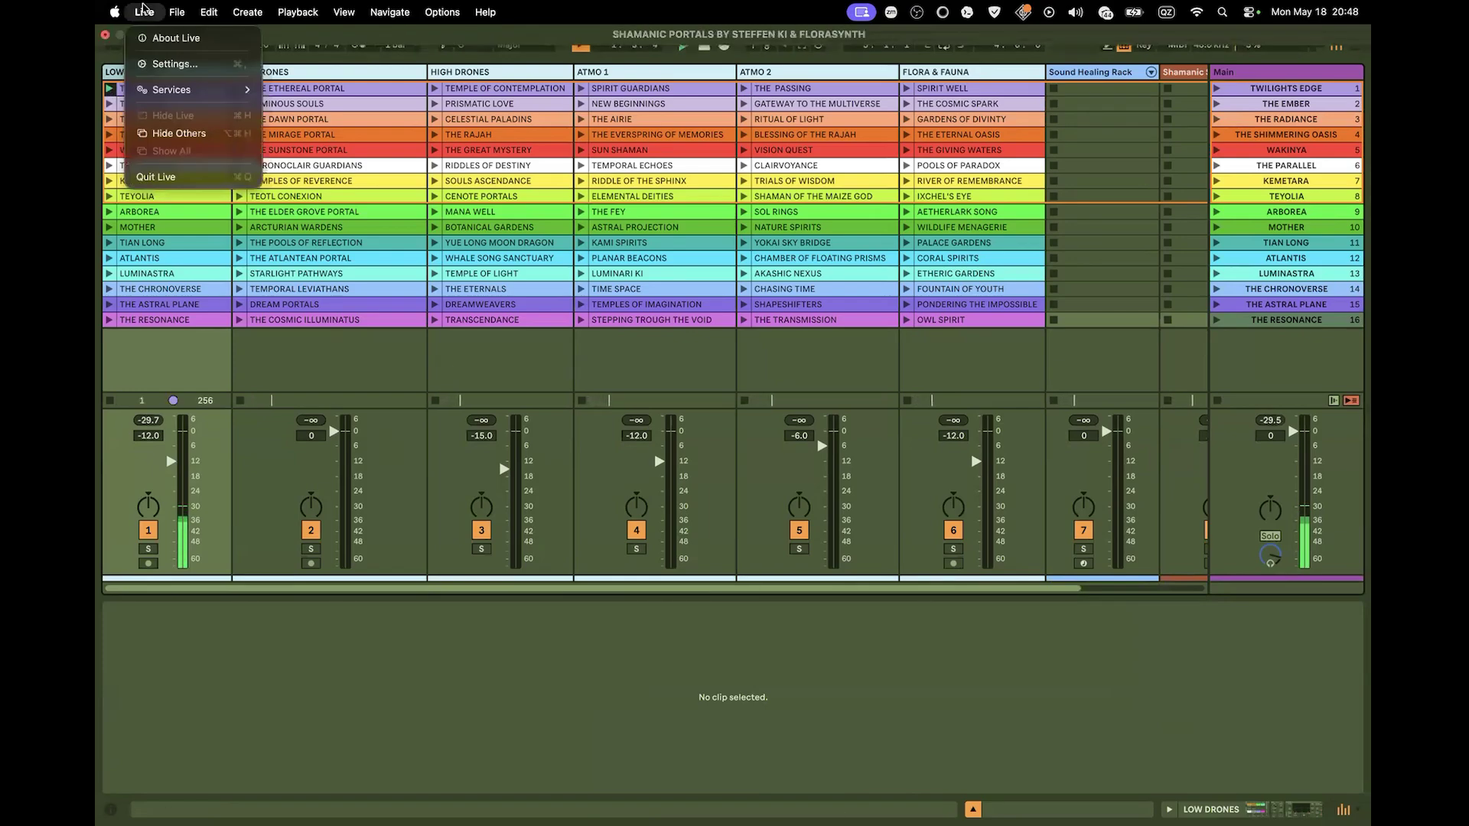
pyautogui.click(182, 63)
pyautogui.click(911, 280)
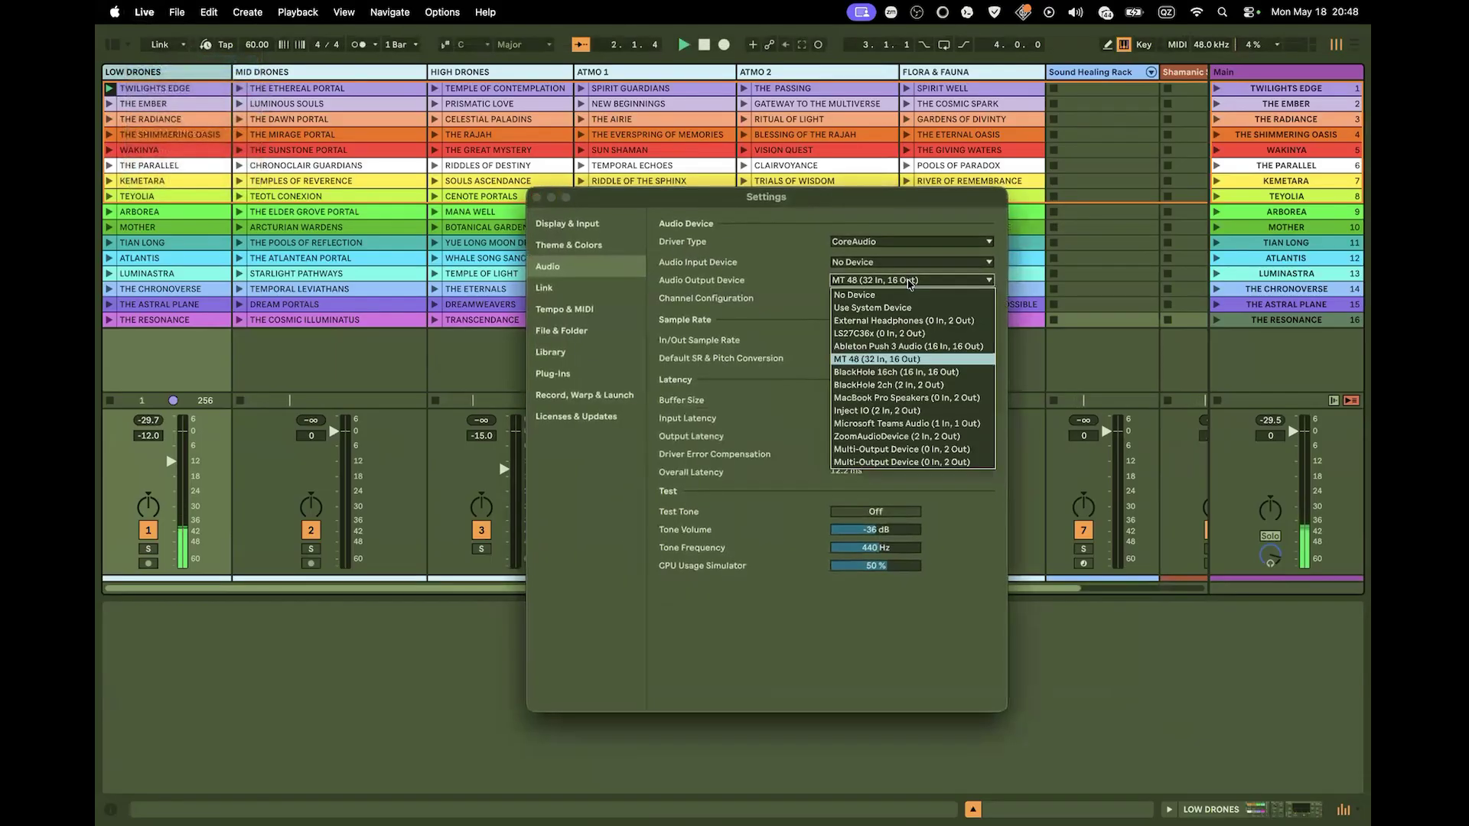
pyautogui.click(910, 437)
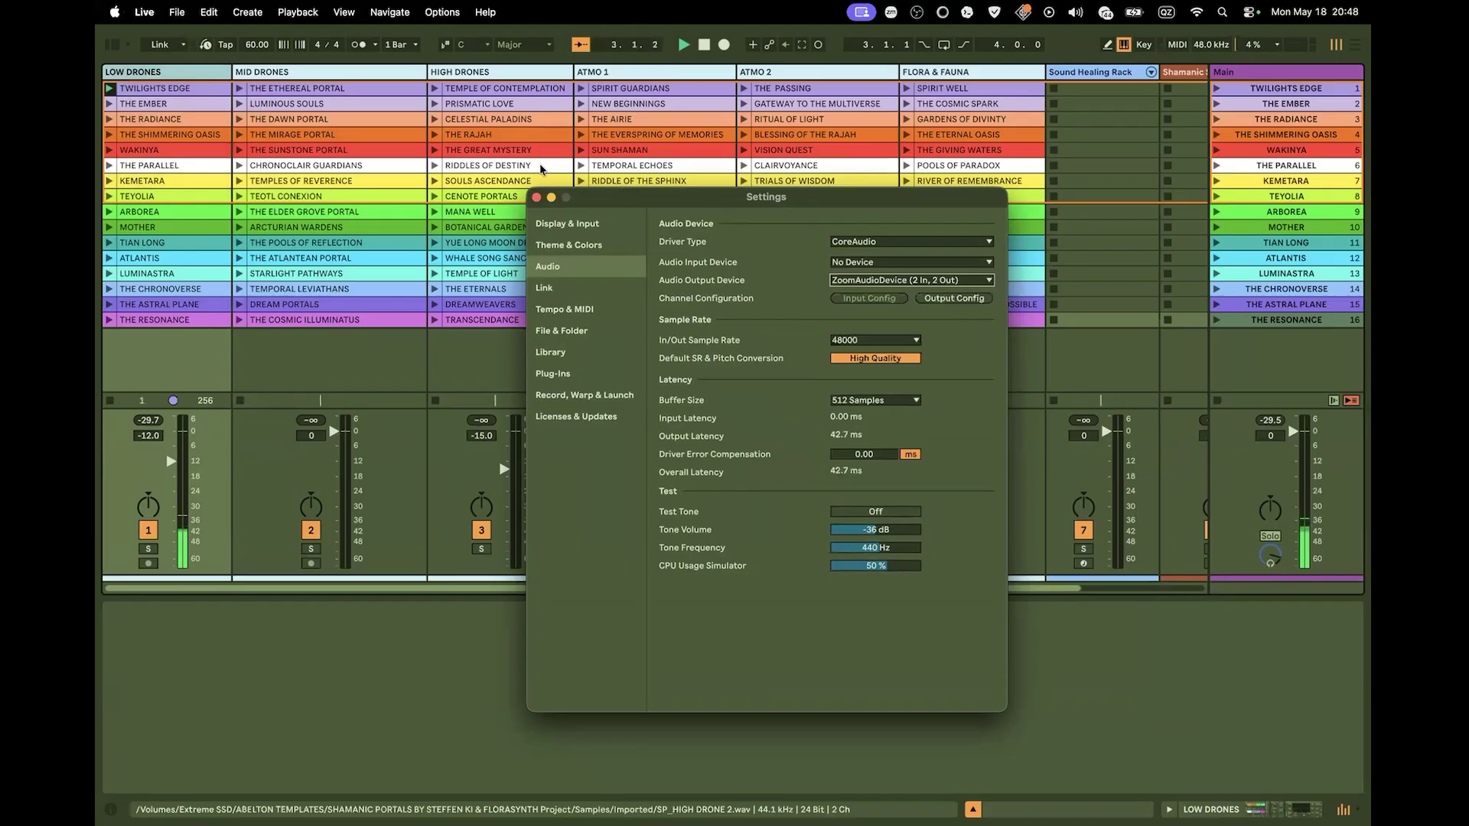
pyautogui.click(536, 197)
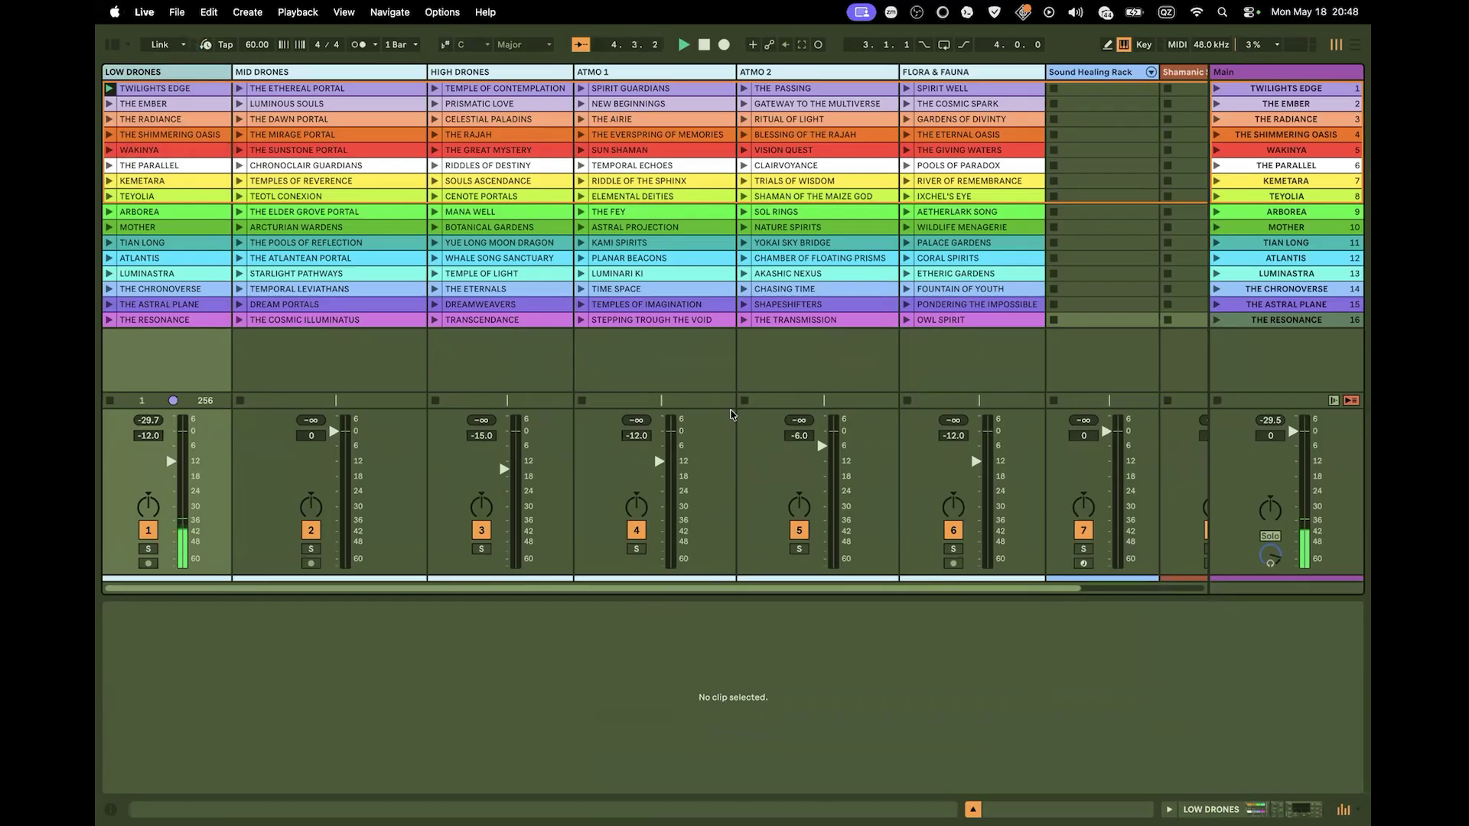
# Layer The Ethereal Portal and Temple of Contemplation clips, setting Mid Drones to about -5.5 dB and High Drones to about -17 dB
pyautogui.click(161, 88)
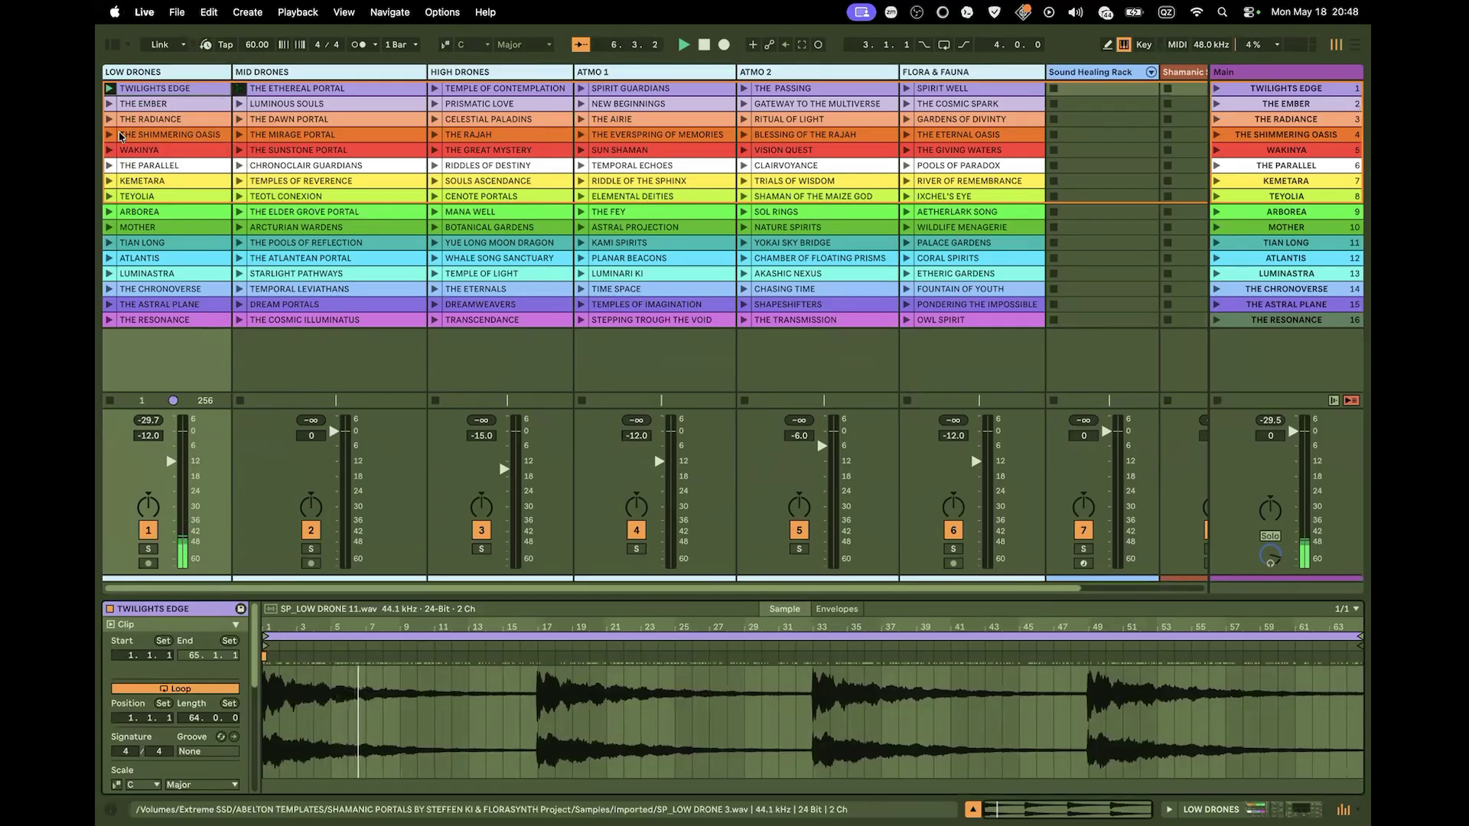
pyautogui.click(238, 88)
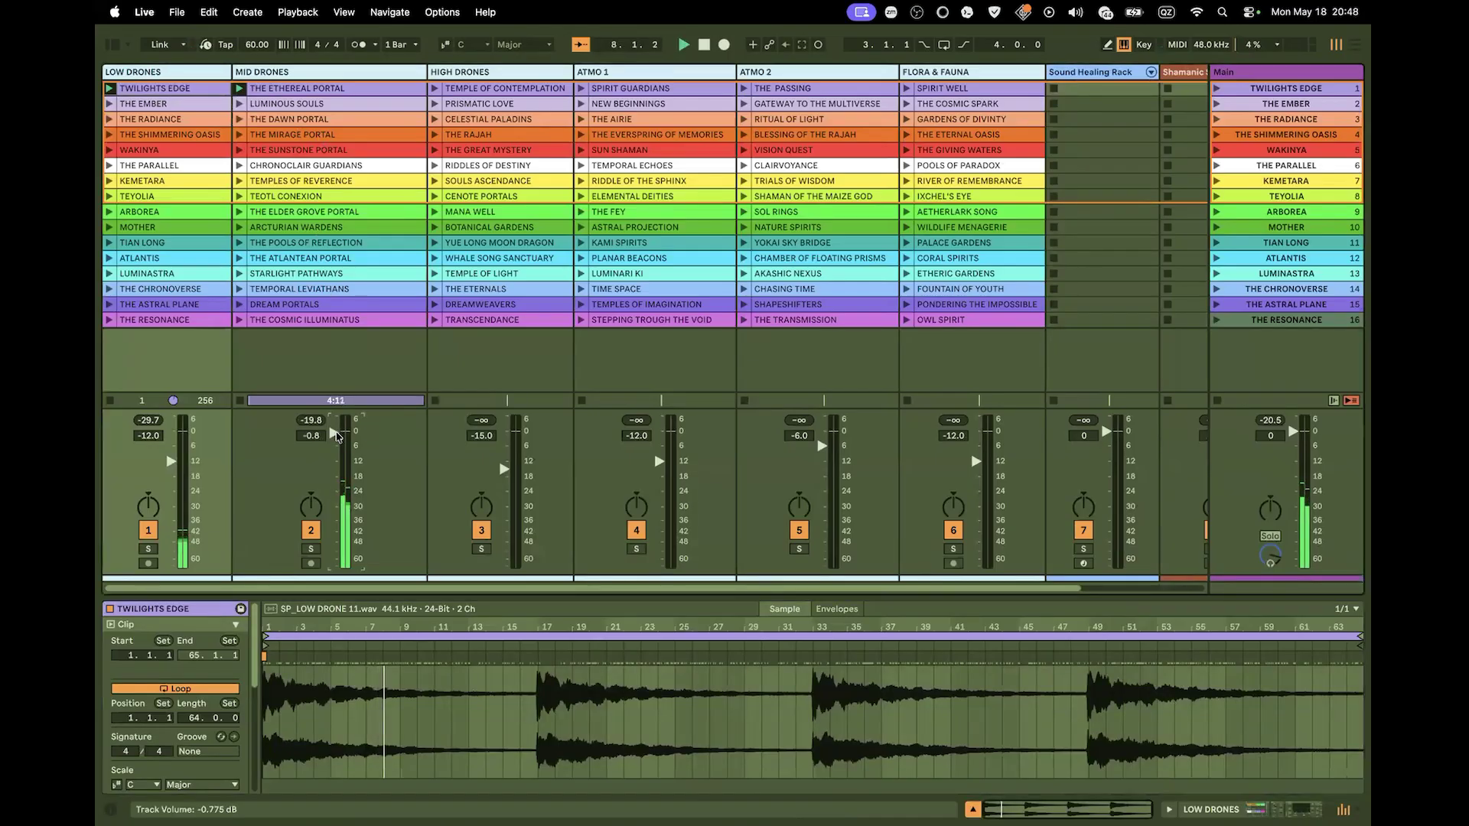
pyautogui.moveTo(334, 432); pyautogui.dragTo(337, 448)
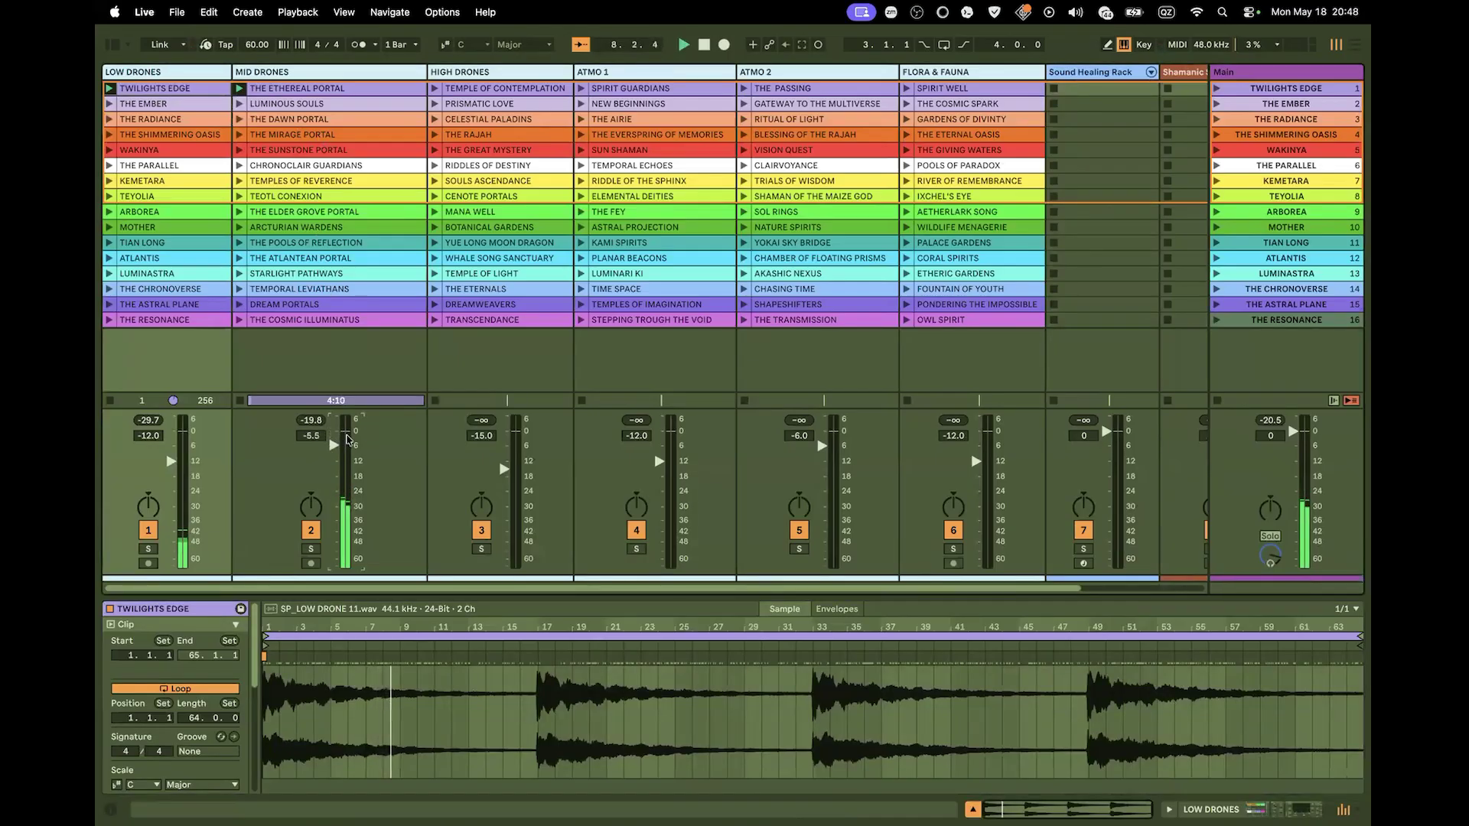
pyautogui.click(433, 89)
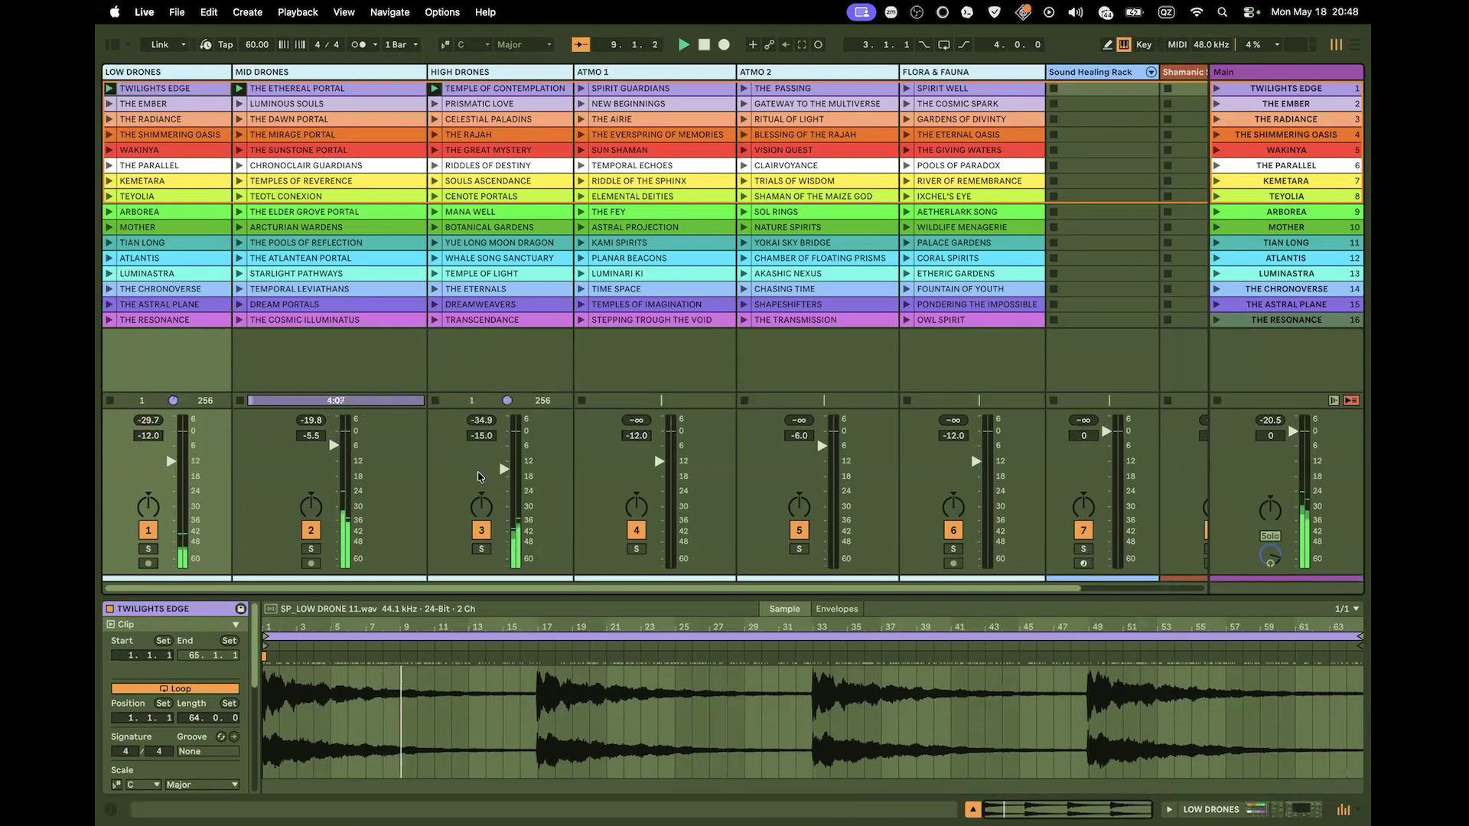
pyautogui.moveTo(504, 469); pyautogui.dragTo(504, 476)
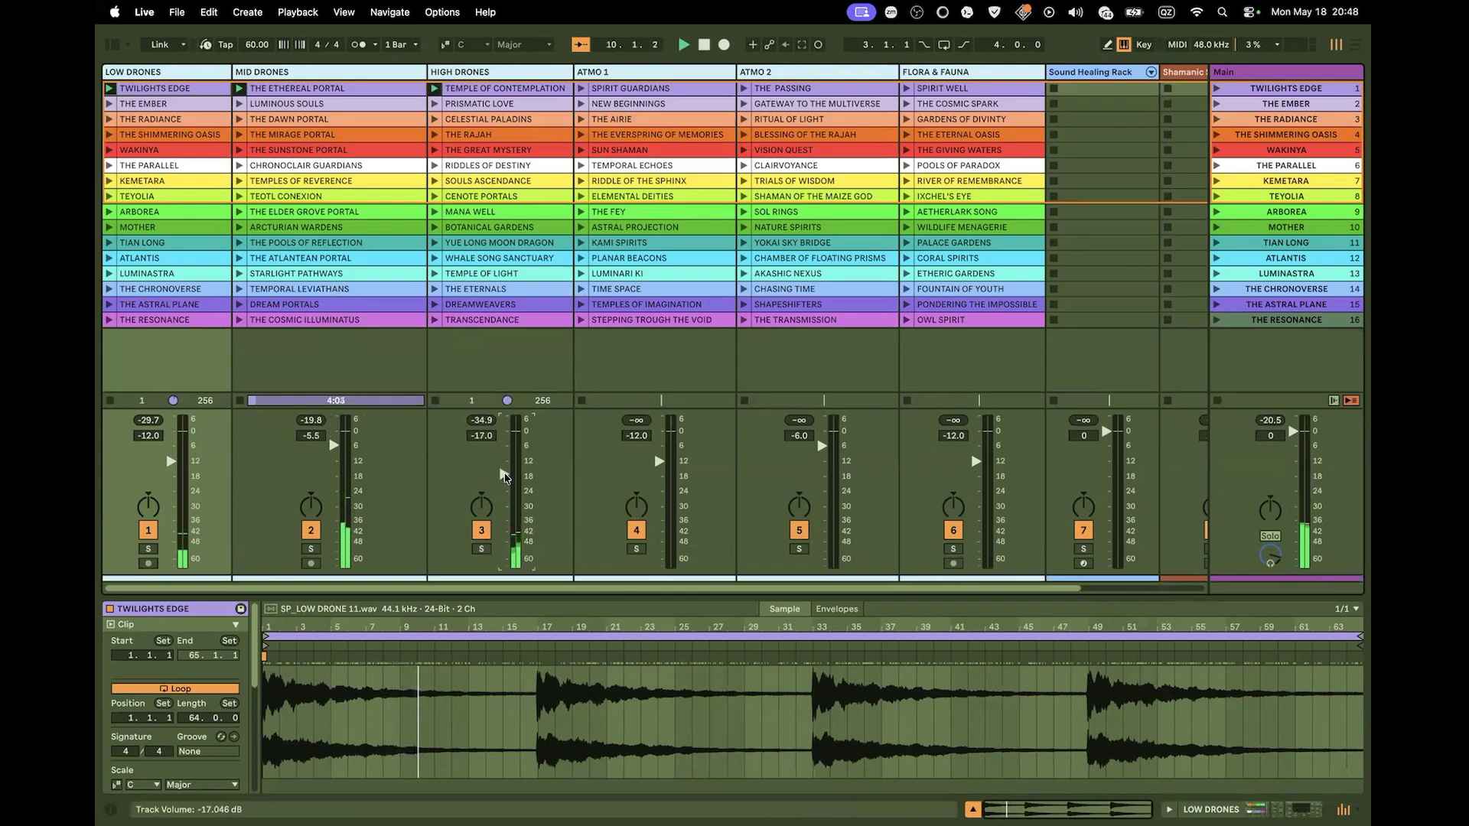
# Add the Spirit Guardians, The Passing and Spirit Well clips, lowering ATMO 2 to about -15.4 dB and Flora & Fauna to about -26.2 dB
pyautogui.click(581, 89)
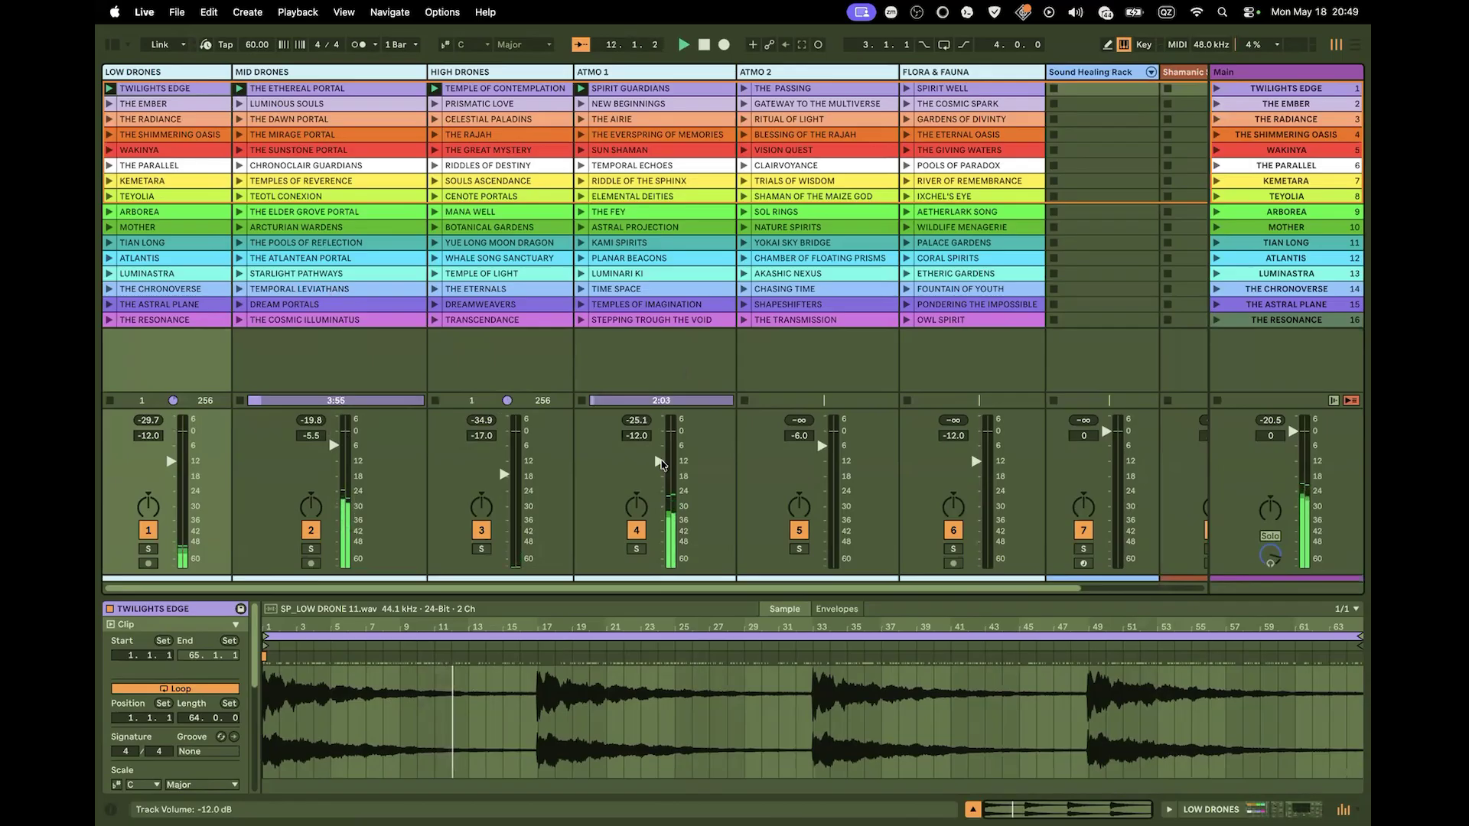
pyautogui.click(740, 90)
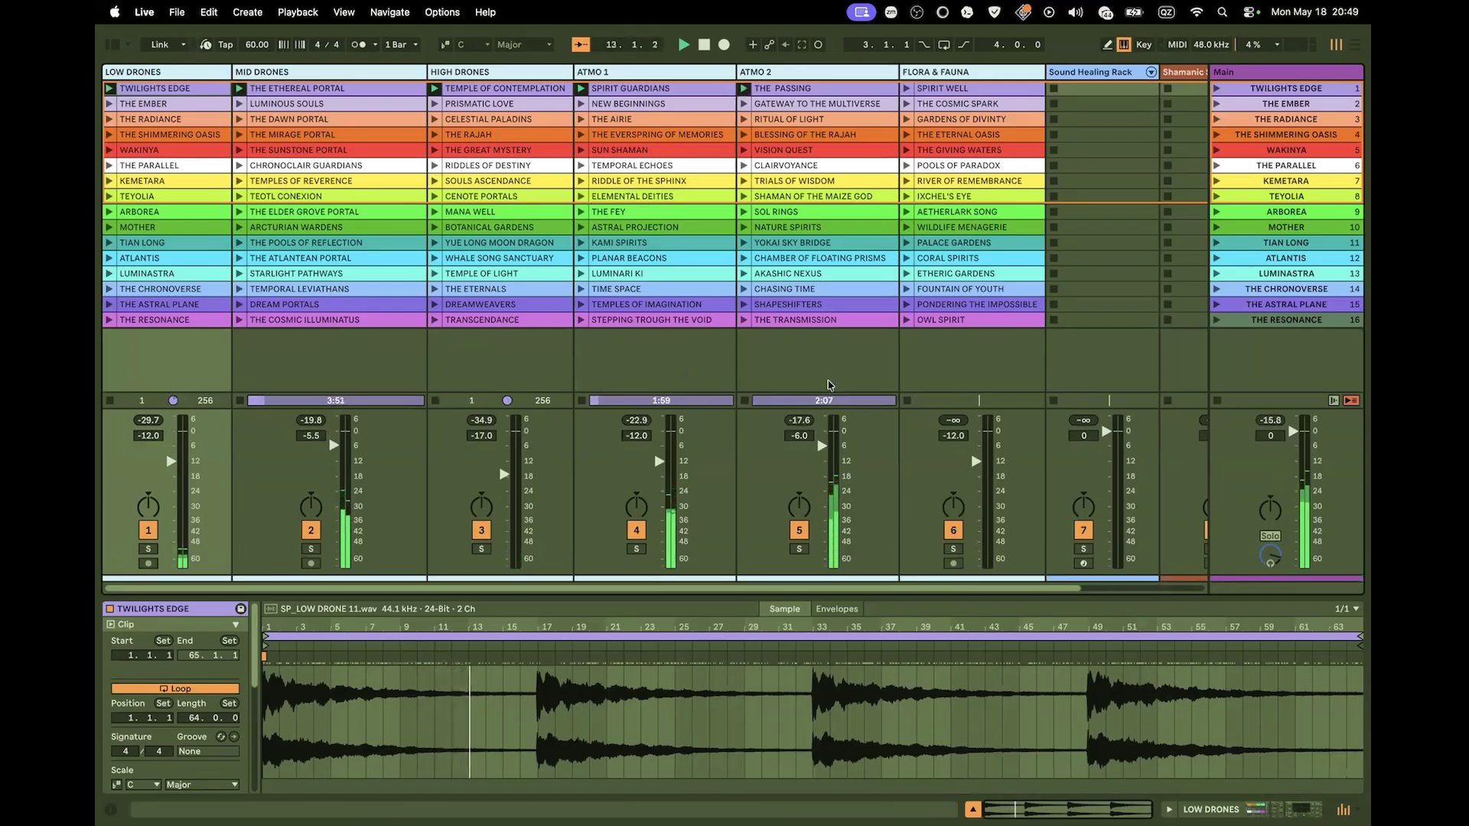
pyautogui.moveTo(821, 475); pyautogui.dragTo(826, 472)
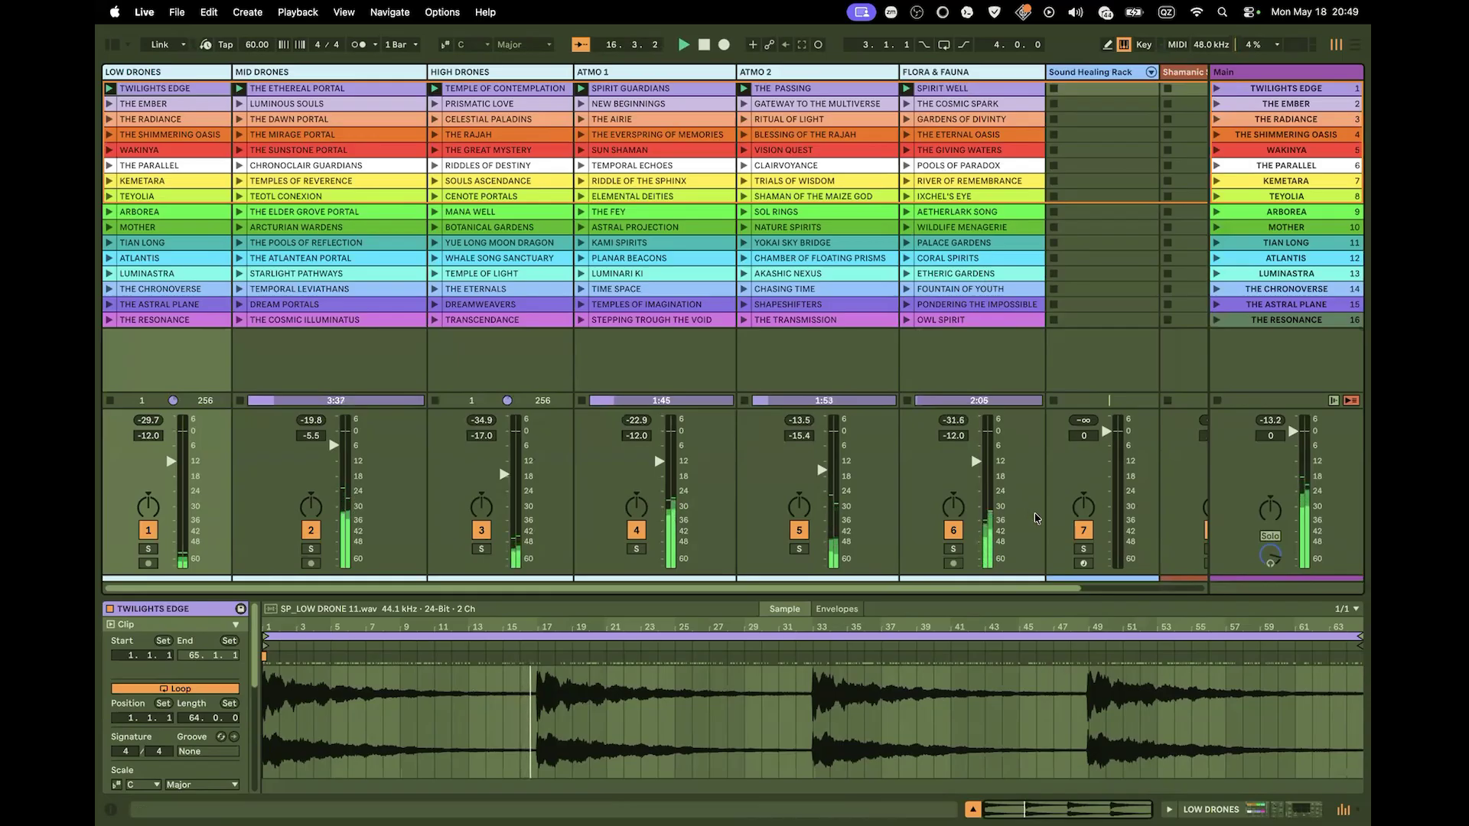
pyautogui.moveTo(977, 463); pyautogui.dragTo(981, 500)
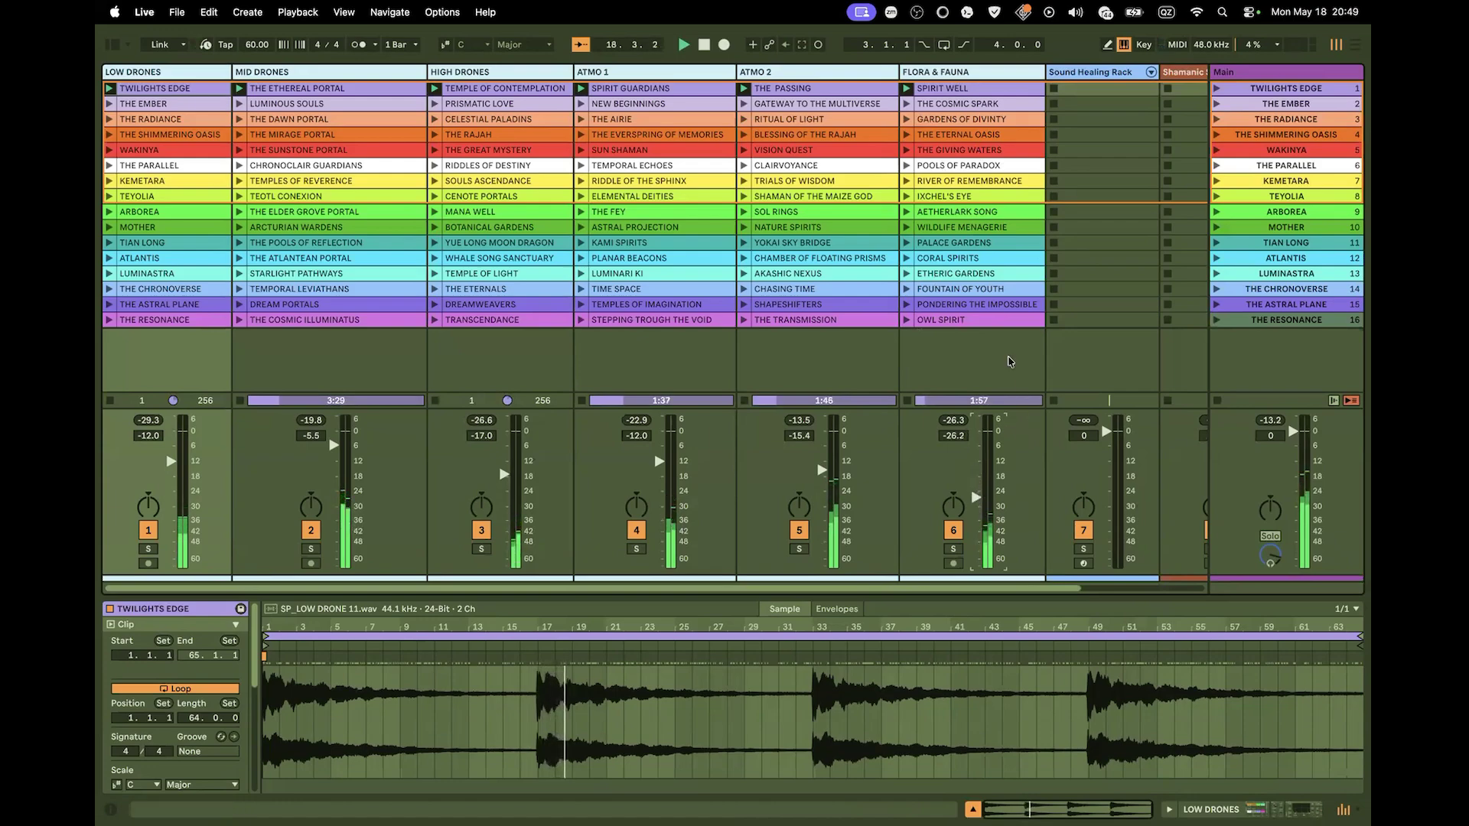
# Launch The Ember scene across all tracks and then stop playback of all clips
pyautogui.click(1229, 103)
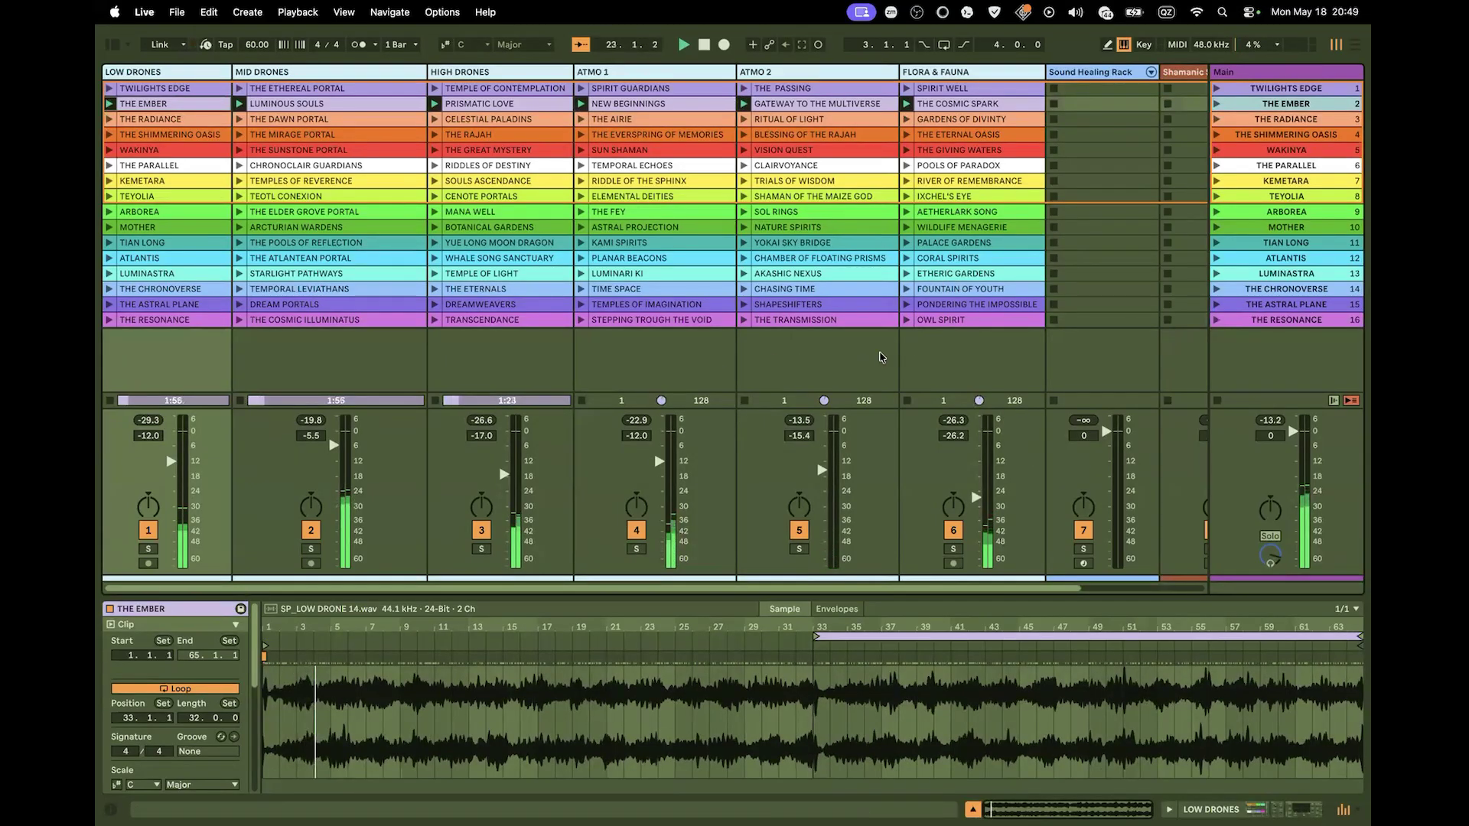
pyautogui.click(1350, 400)
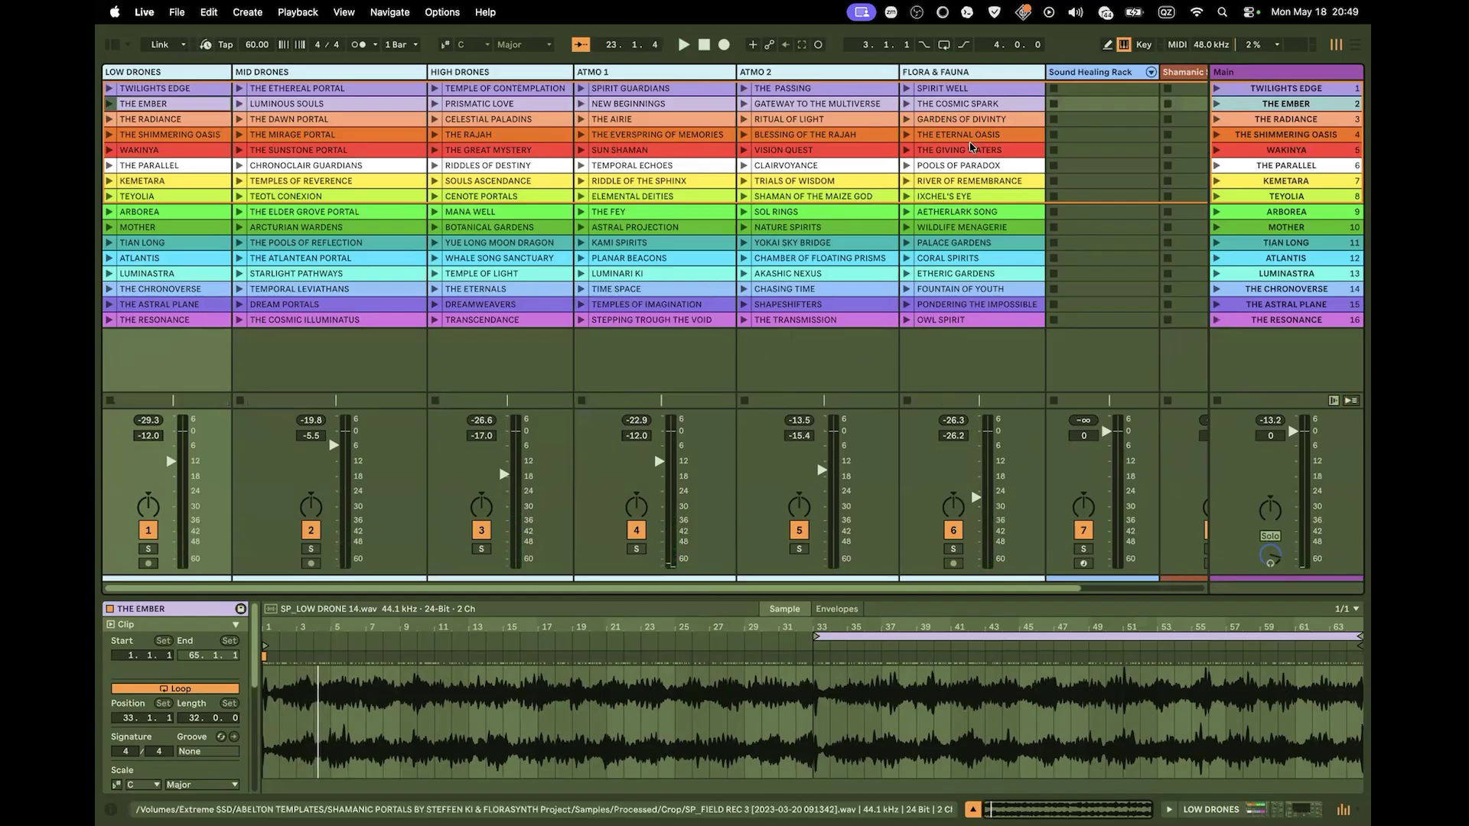
# Combine different realms by launching The Resonance, The Atlantean Portal, Mana Well, Riddle of the Sphinx, Vision Quest and Gardens of Divinity clips
pyautogui.click(108, 321)
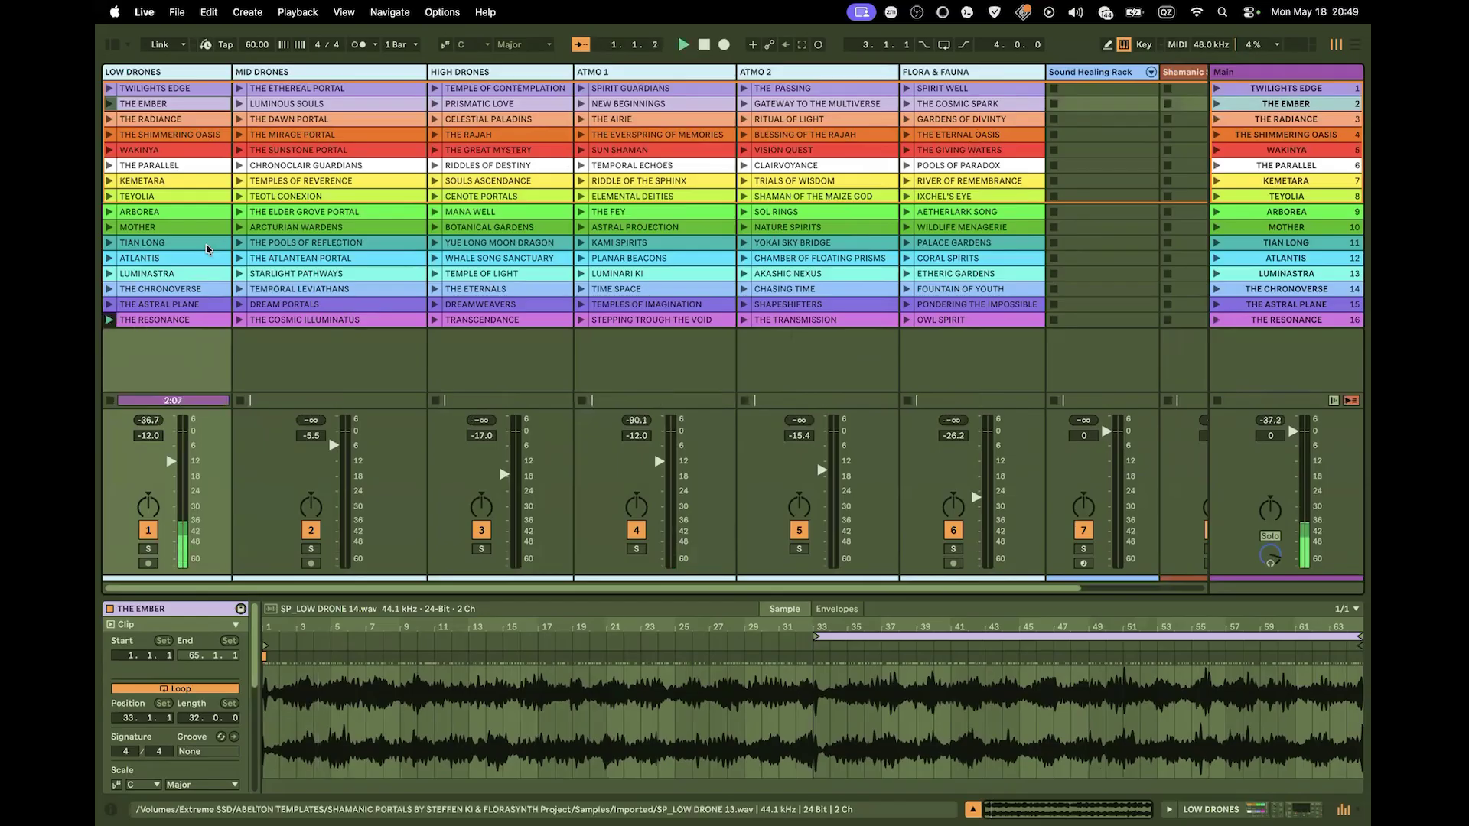
pyautogui.click(239, 258)
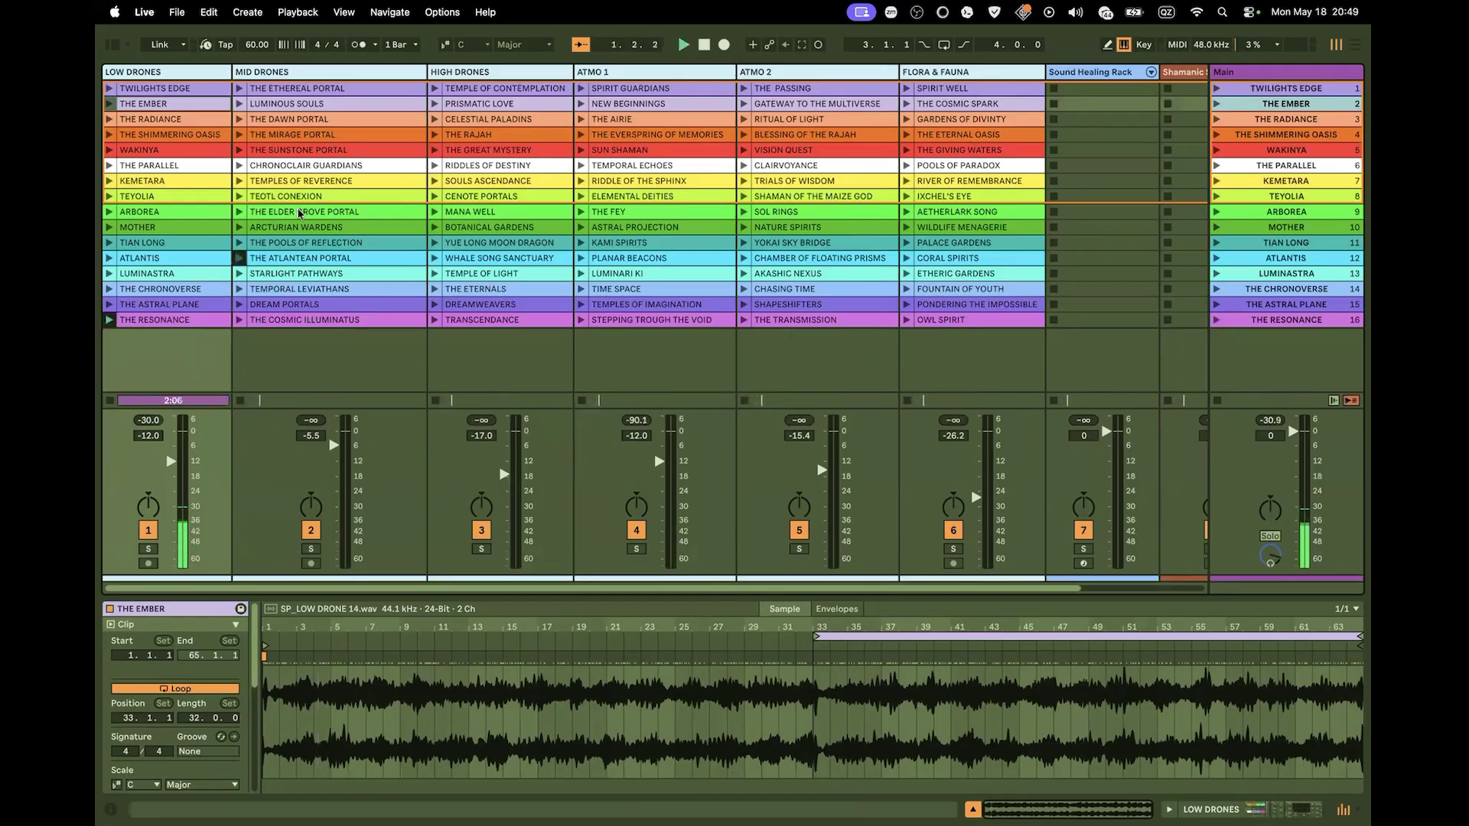
pyautogui.click(434, 212)
pyautogui.click(581, 181)
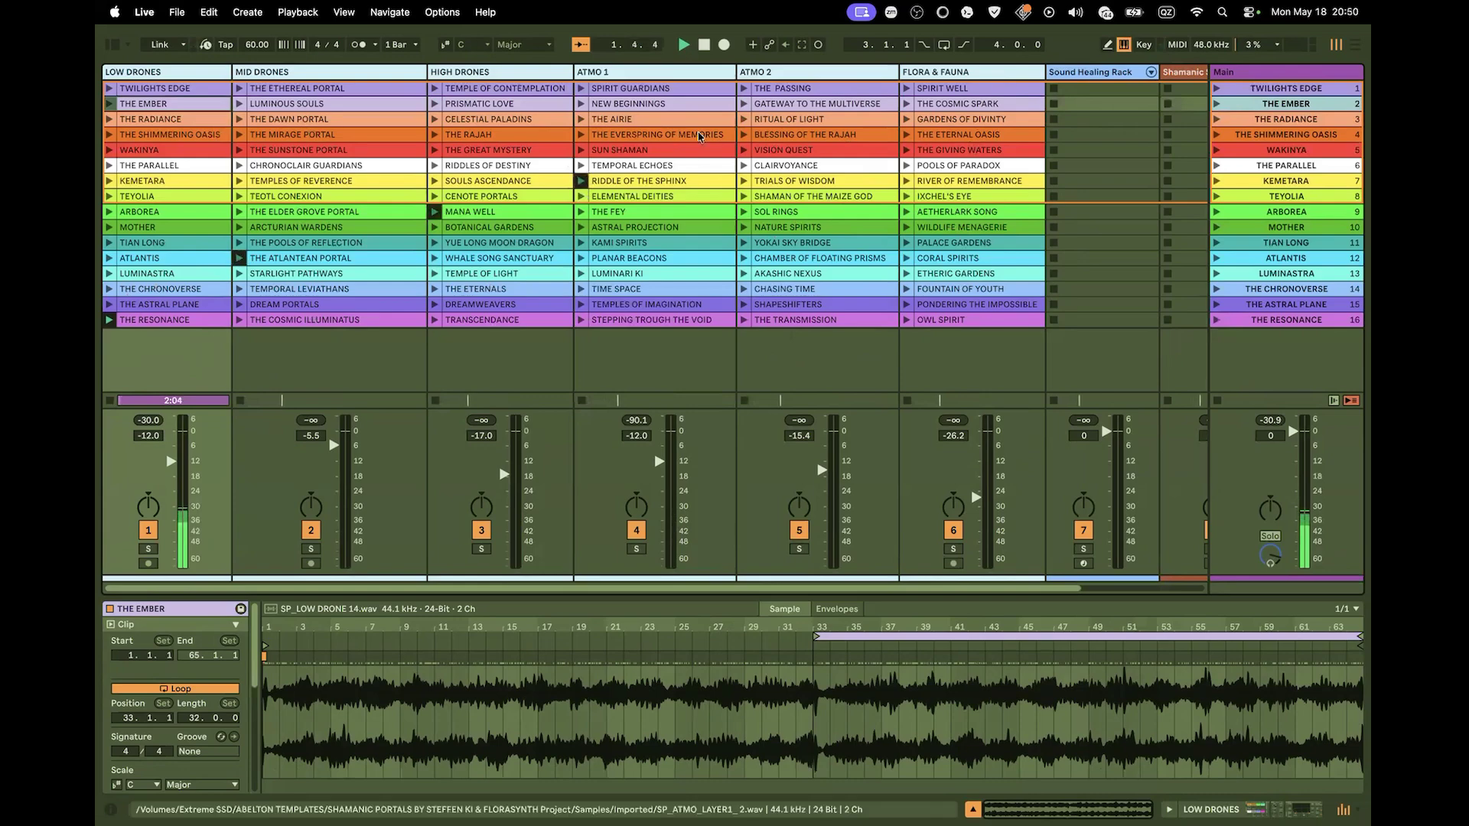
pyautogui.click(744, 150)
pyautogui.click(905, 120)
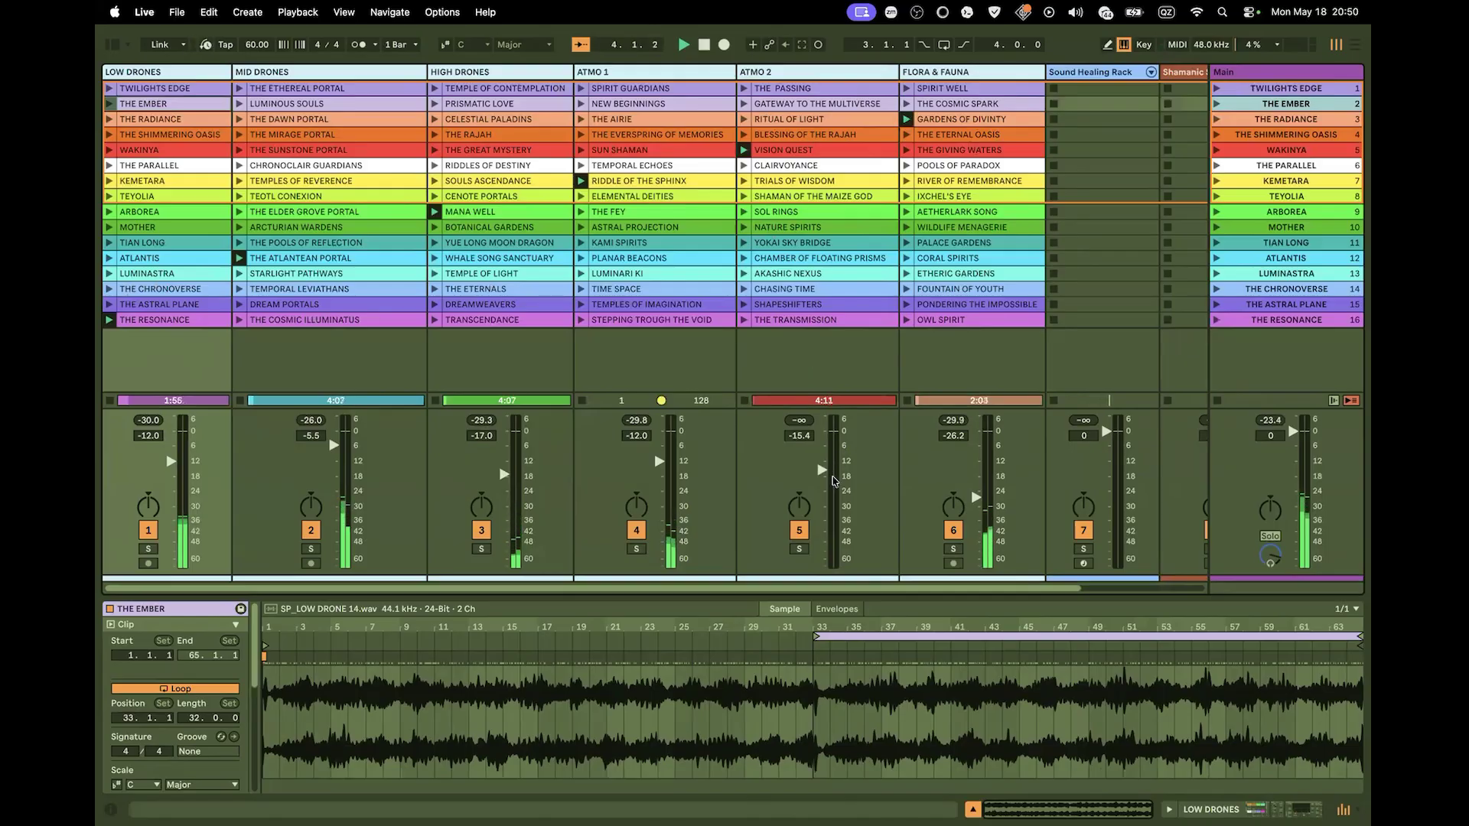
# Raise the ATMO 2 track volume to -12 dB and stop the mixed-realm clips
pyautogui.moveTo(823, 471); pyautogui.dragTo(822, 463)
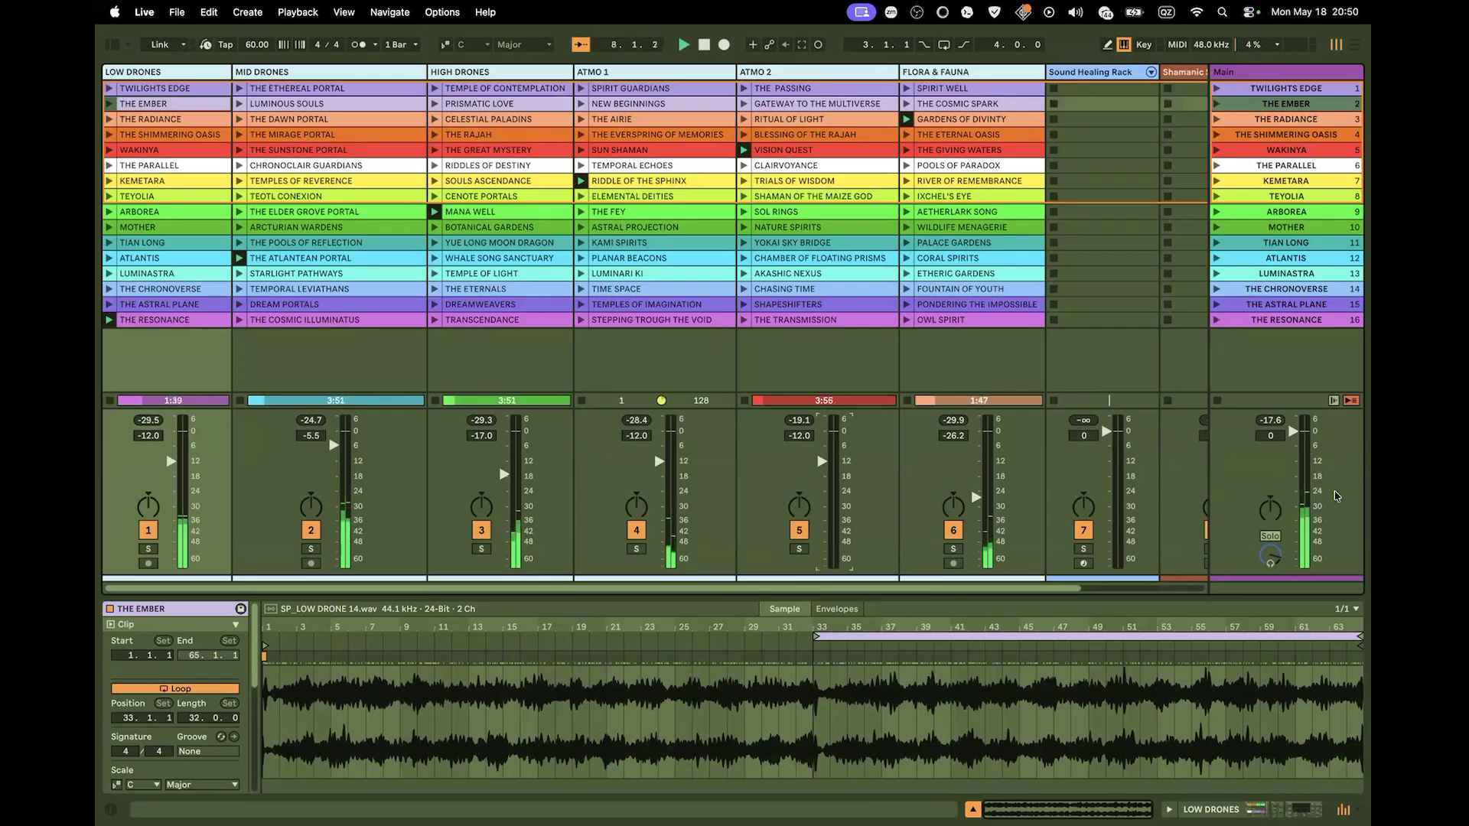
pyautogui.click(1351, 400)
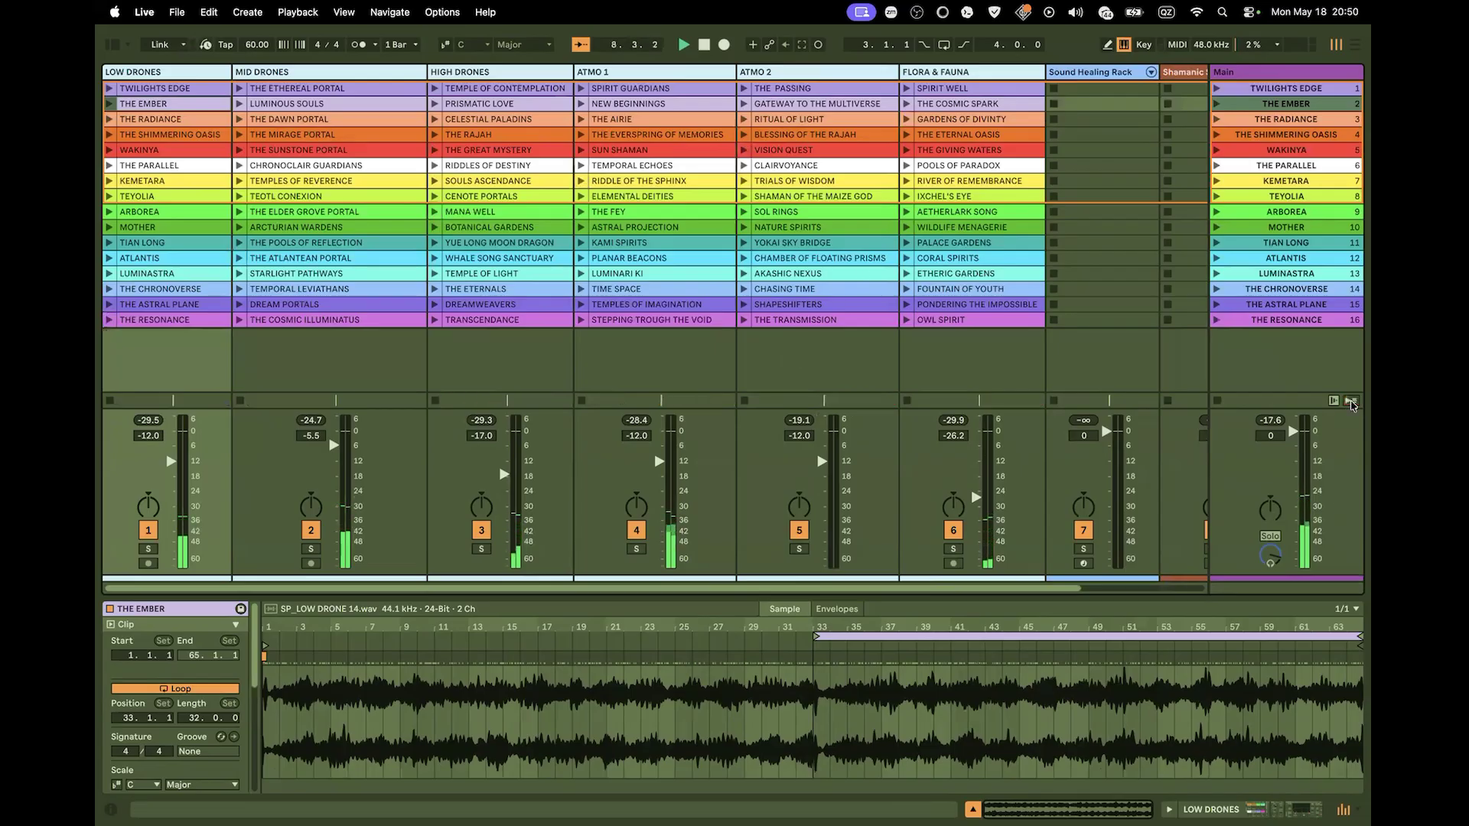
# Play the Wakinya and Mother clips on the Low Drones track and raise the track's volume to 0 dB
pyautogui.click(641, 364)
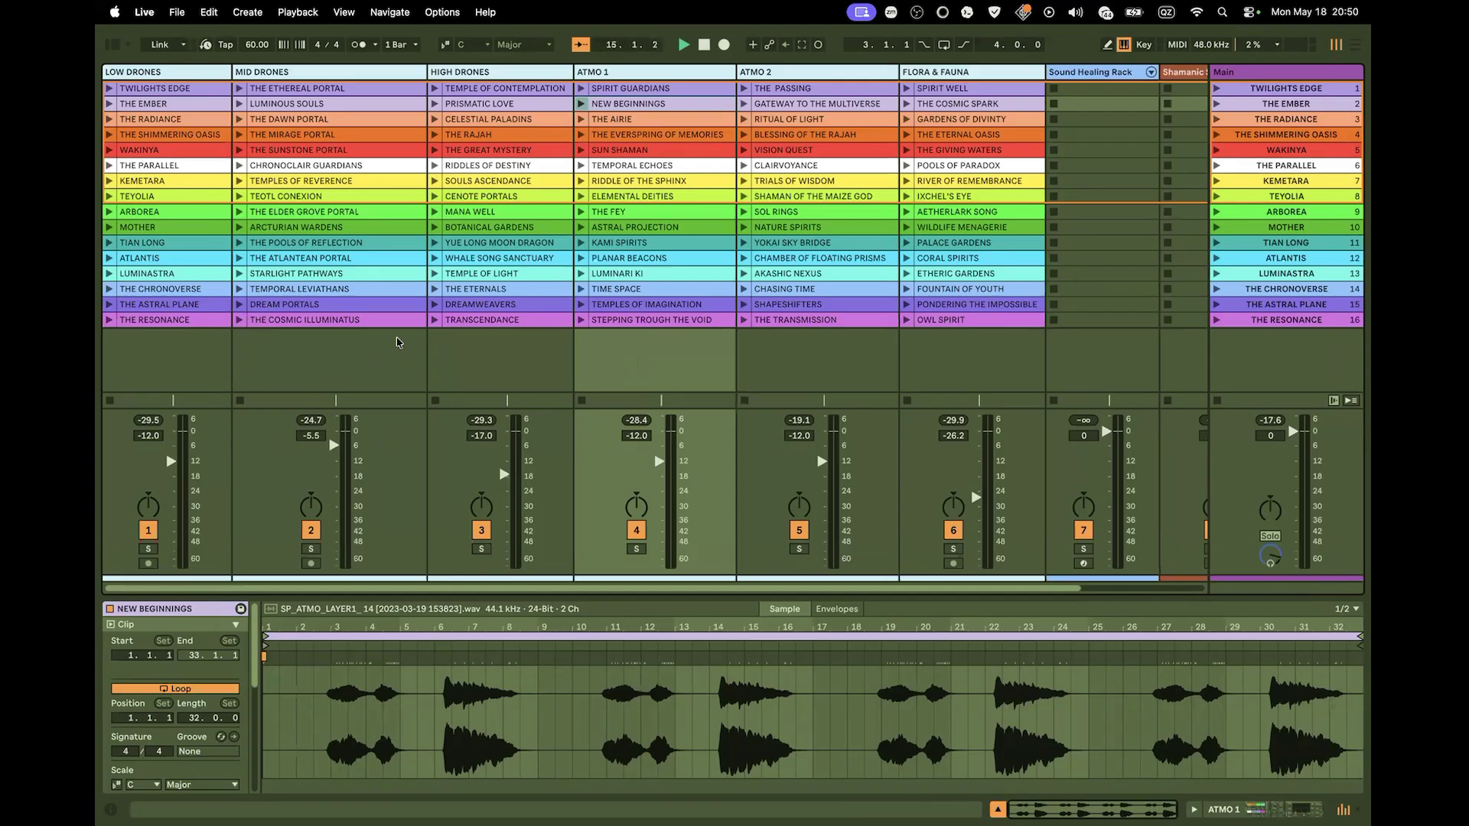
pyautogui.click(170, 153)
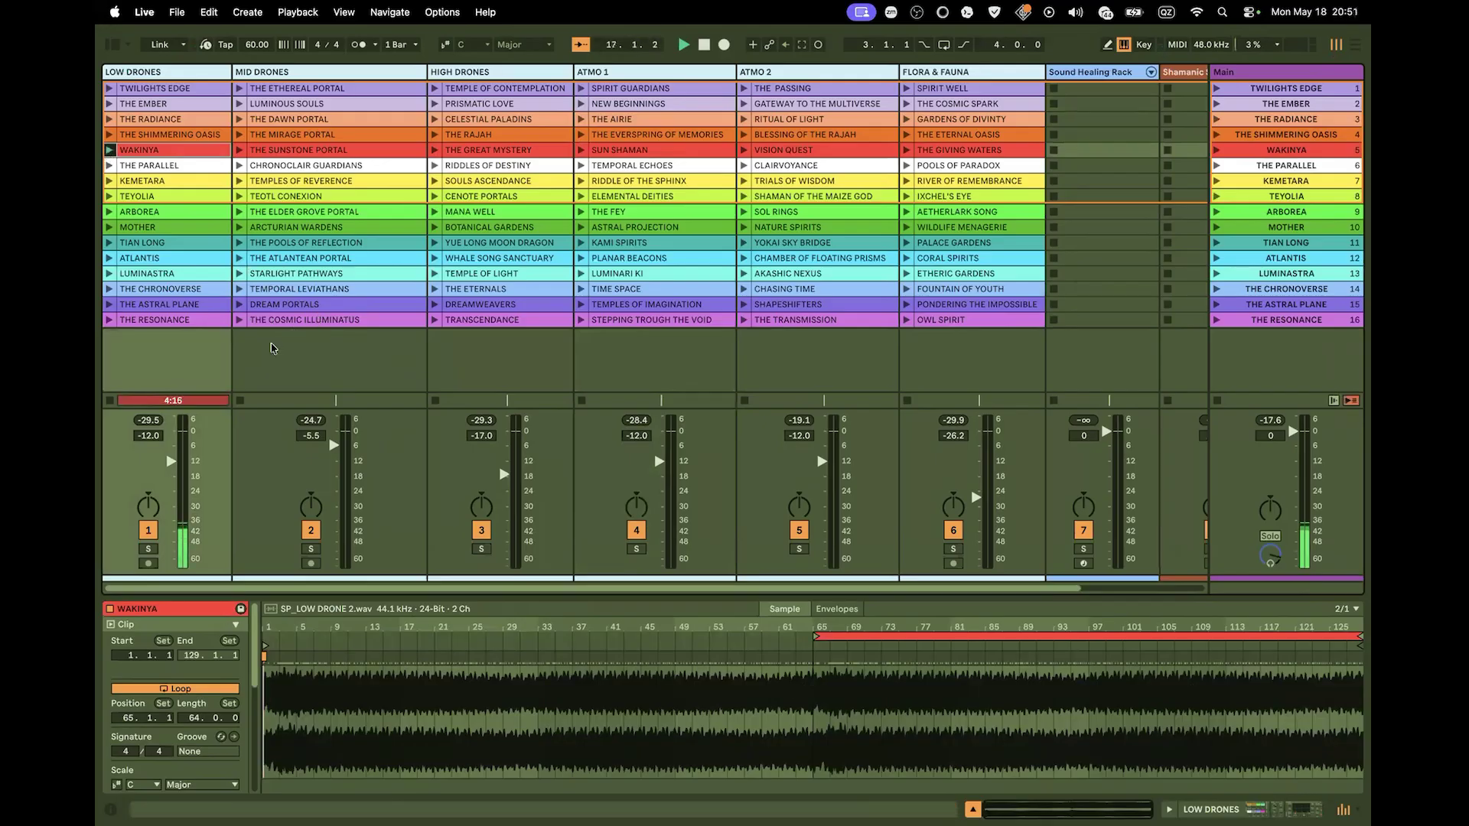
pyautogui.moveTo(172, 462); pyautogui.dragTo(173, 431)
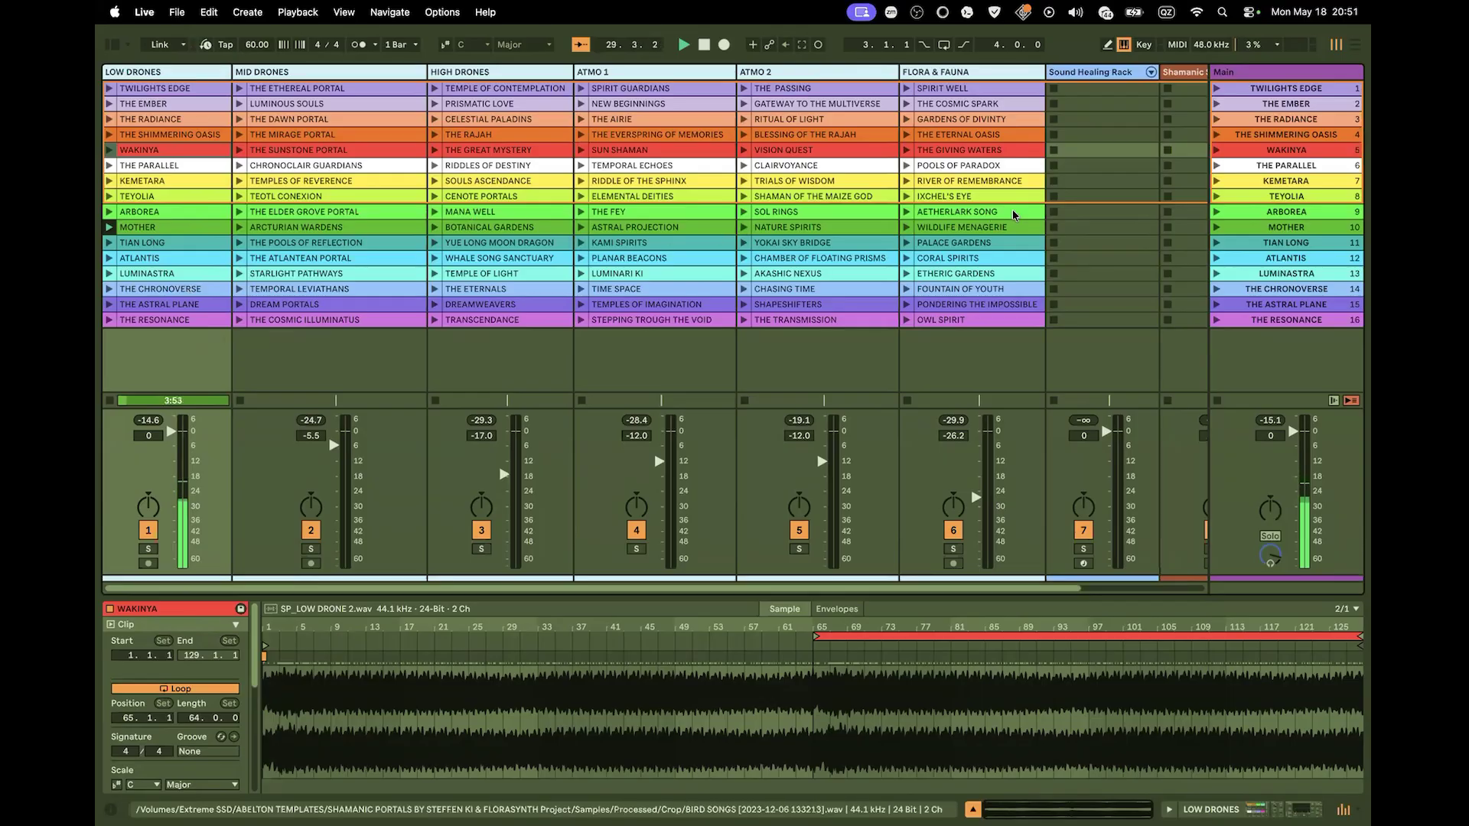
# Launch the full Mother scene across all tracks and then stop all its clips
pyautogui.click(1203, 229)
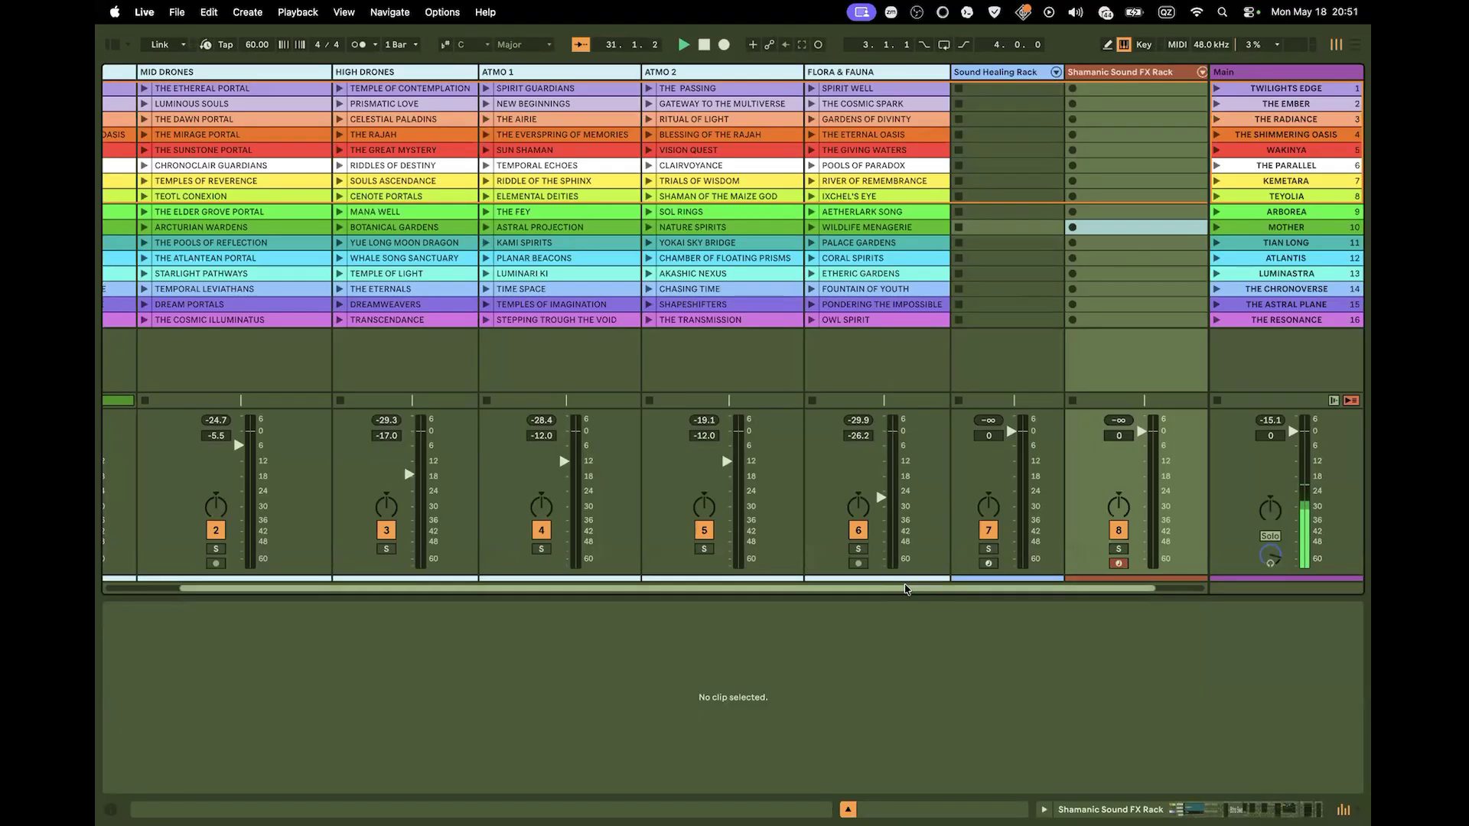
pyautogui.moveTo(907, 588); pyautogui.dragTo(703, 595)
pyautogui.click(1216, 227)
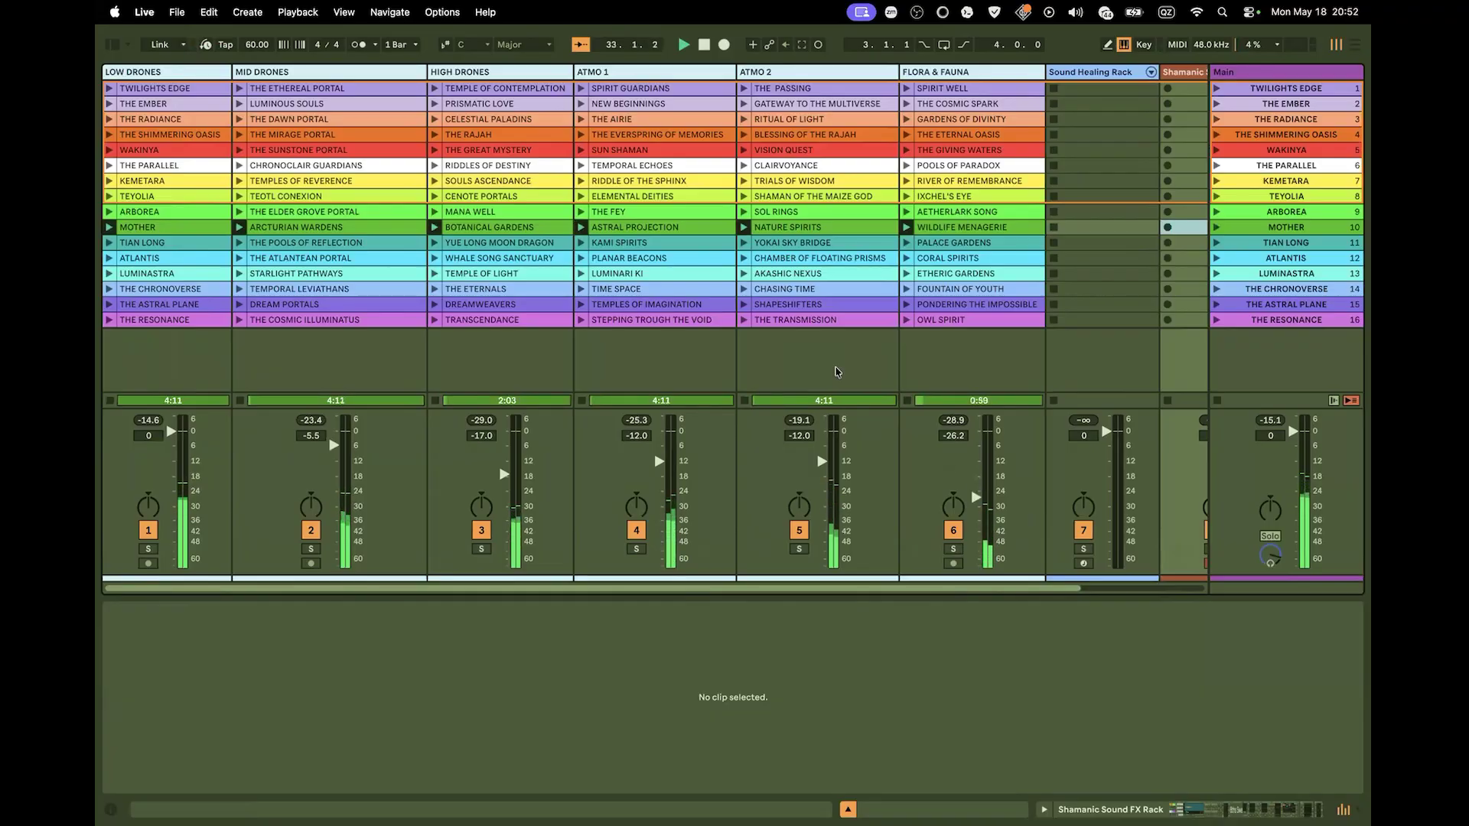
pyautogui.click(1349, 400)
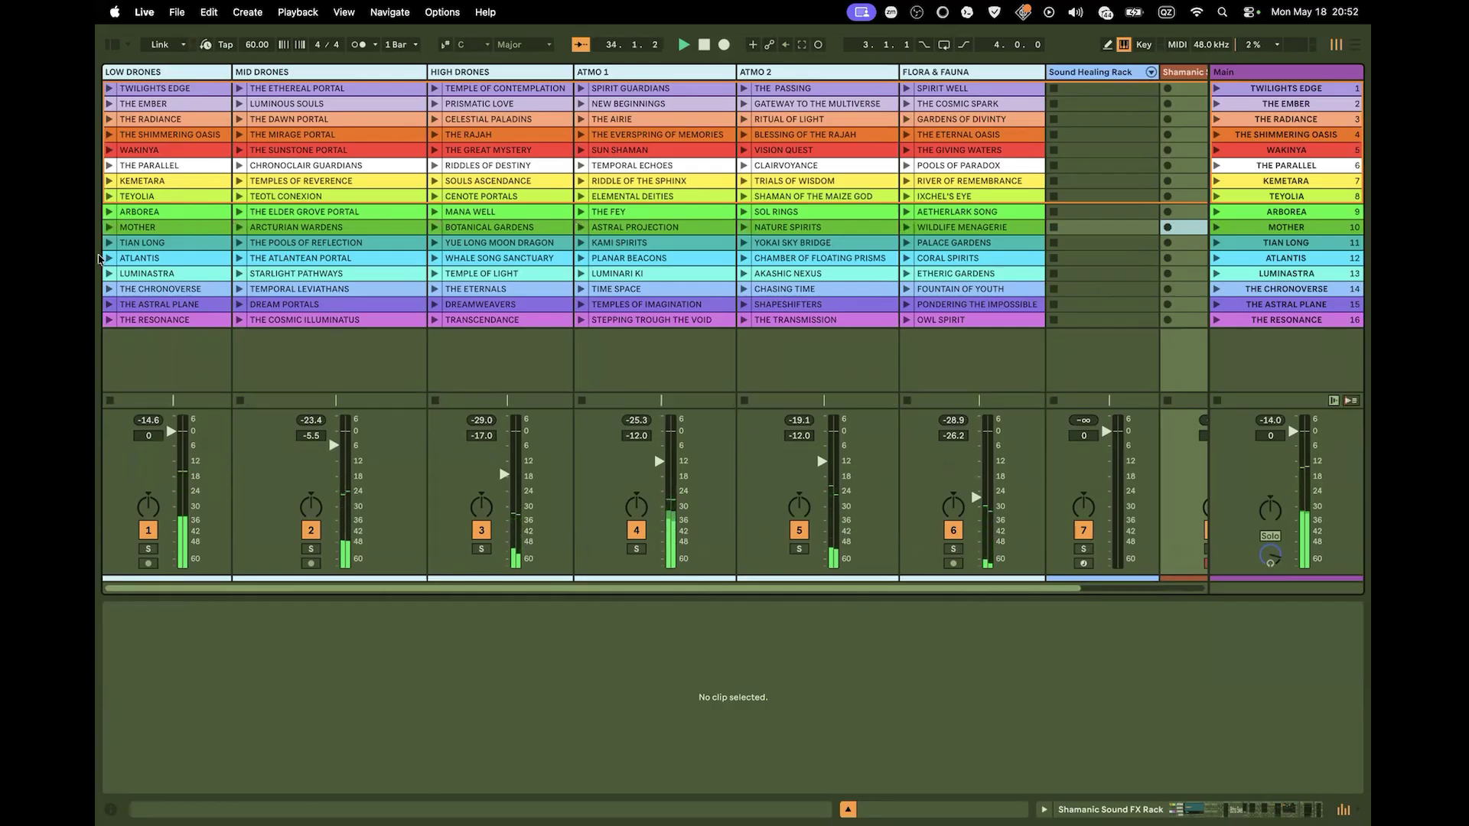
# Play the Mother clip and the Arborea clip in turn on the Low Drones track
pyautogui.click(164, 231)
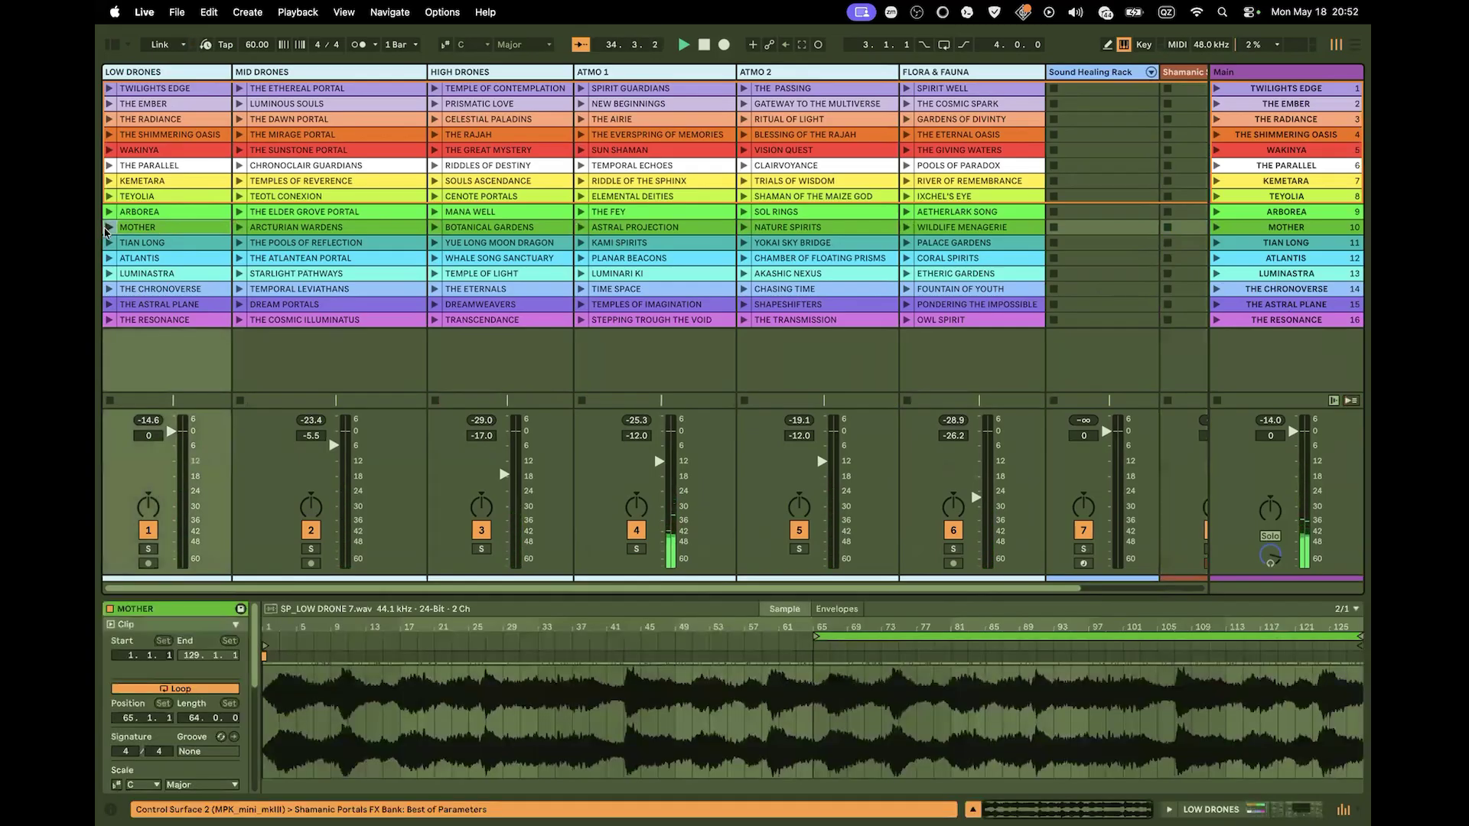
pyautogui.click(109, 227)
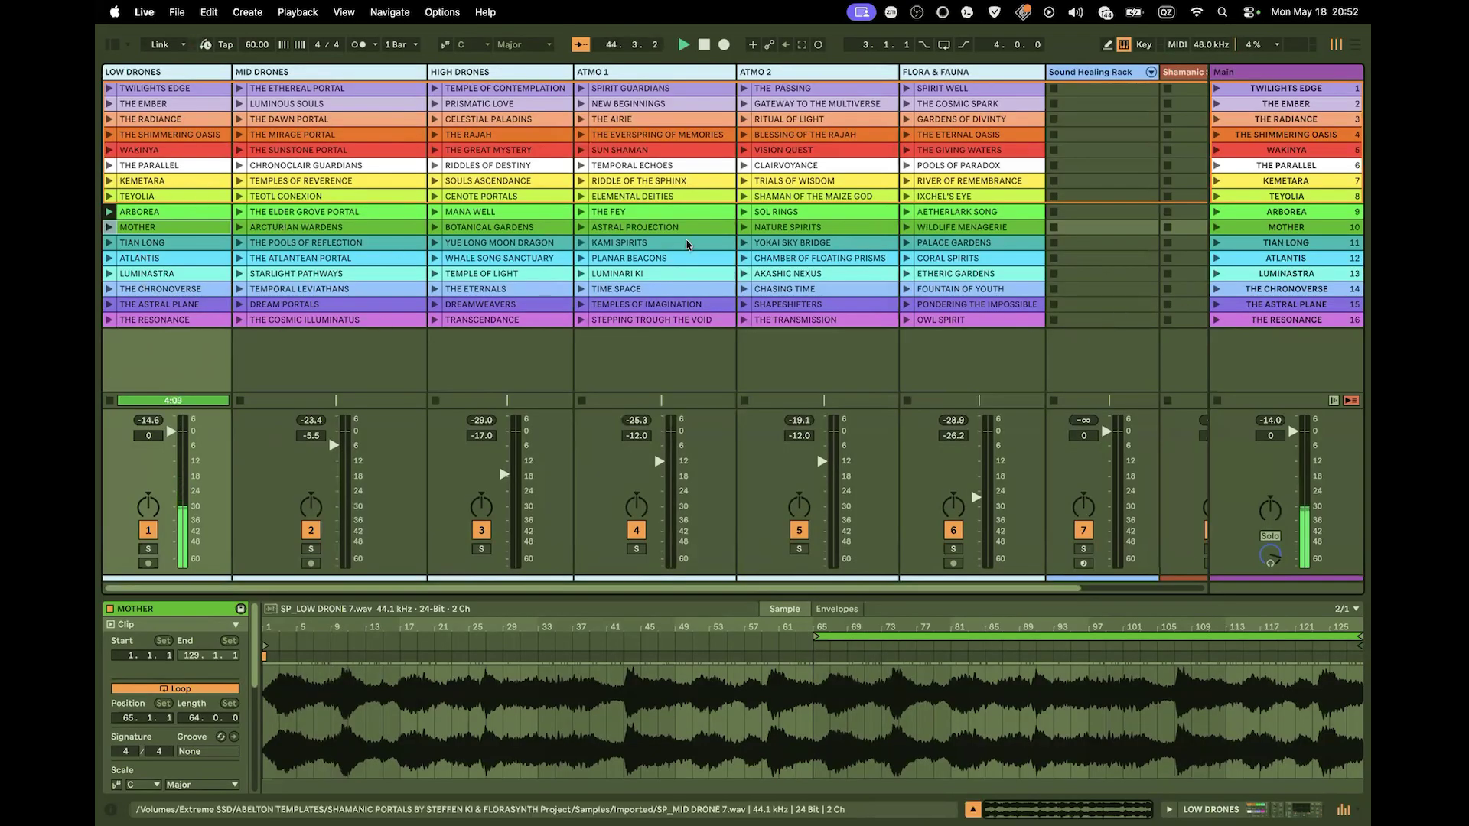
# Insert eight empty scenes below The Resonance, extending the set to scene 24
pyautogui.click(1243, 322)
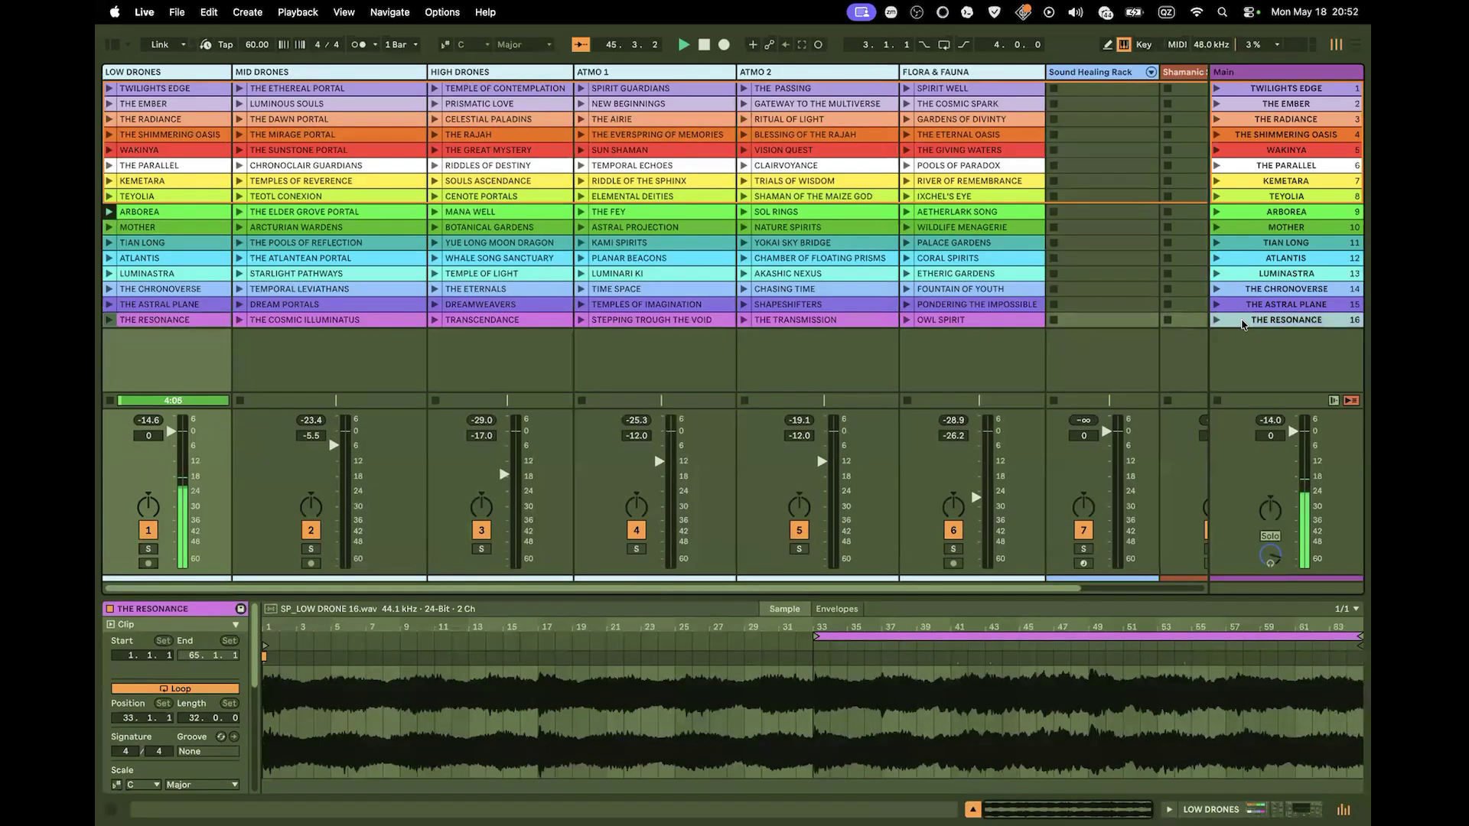
pyautogui.press('super+i')
pyautogui.press('super+i')
pyautogui.press('super+i')
pyautogui.press('super+i')
pyautogui.press('super+i')
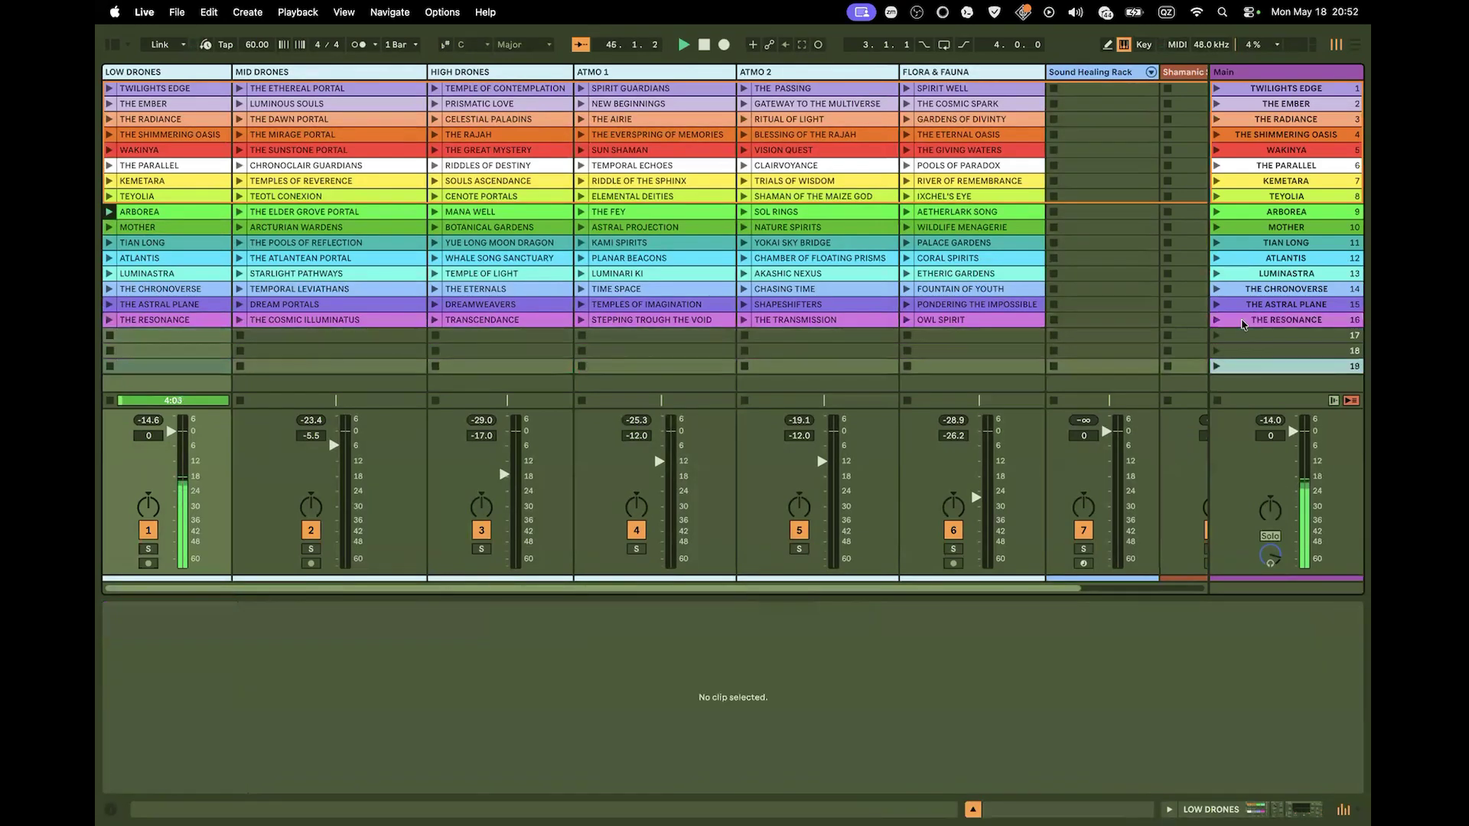
pyautogui.press('super+i')
pyautogui.press('super+i')
pyautogui.press('super+i')
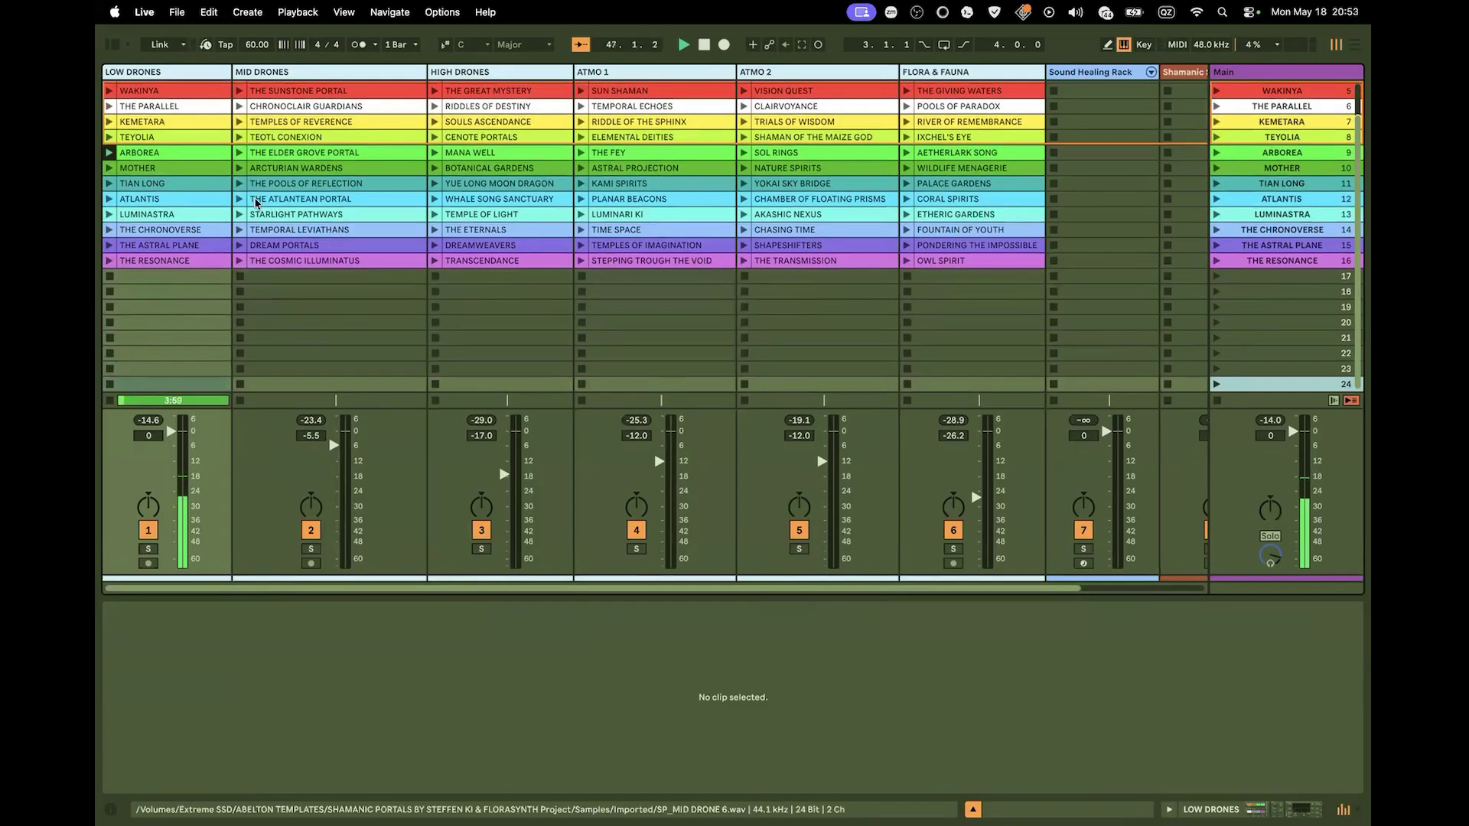
# Move the Arborea clip on the Low Drones track down to scene 20 and colour that scene red
pyautogui.moveTo(194, 154); pyautogui.dragTo(187, 316)
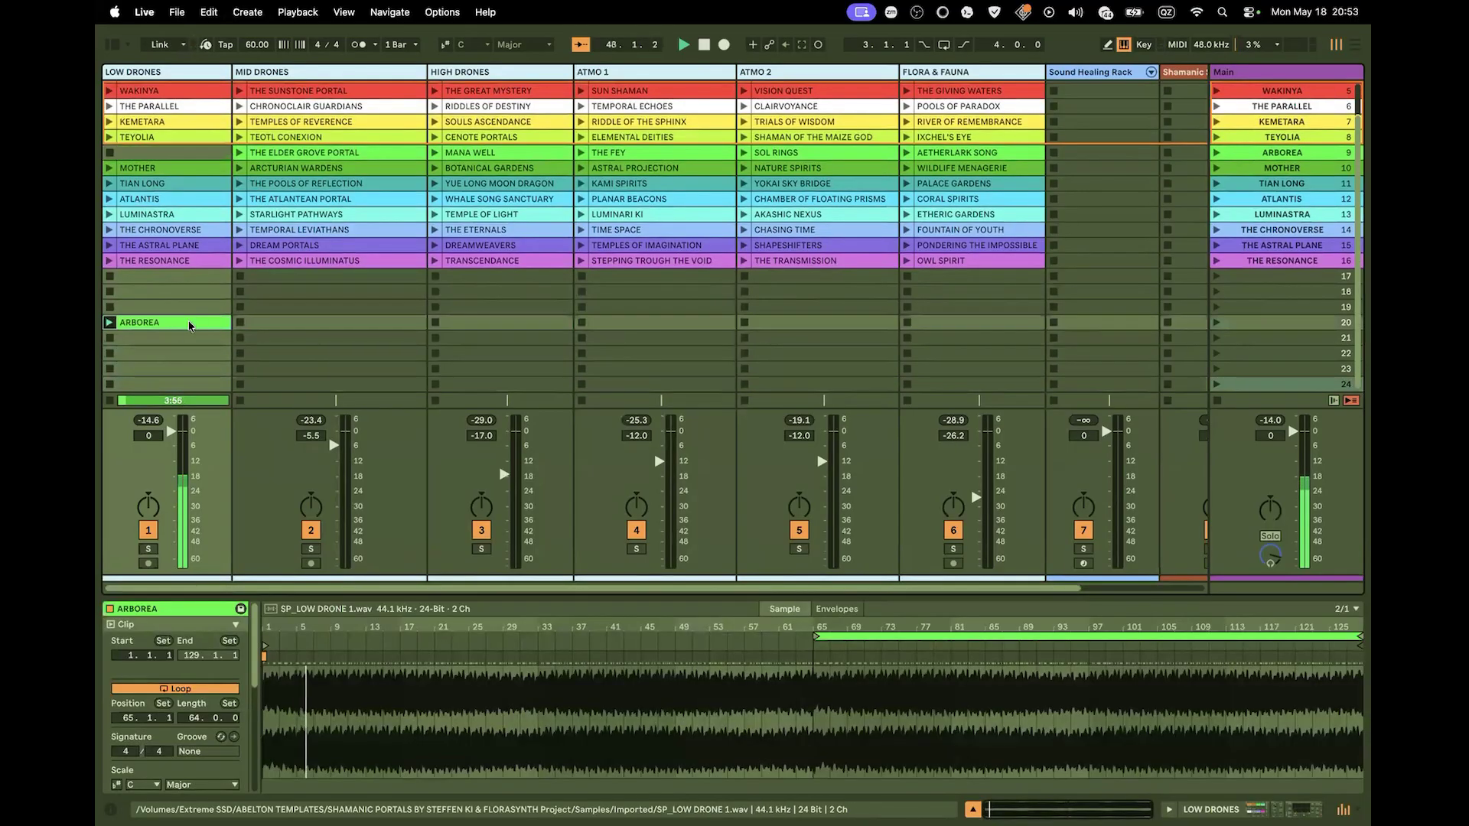
pyautogui.rightClick(1255, 322)
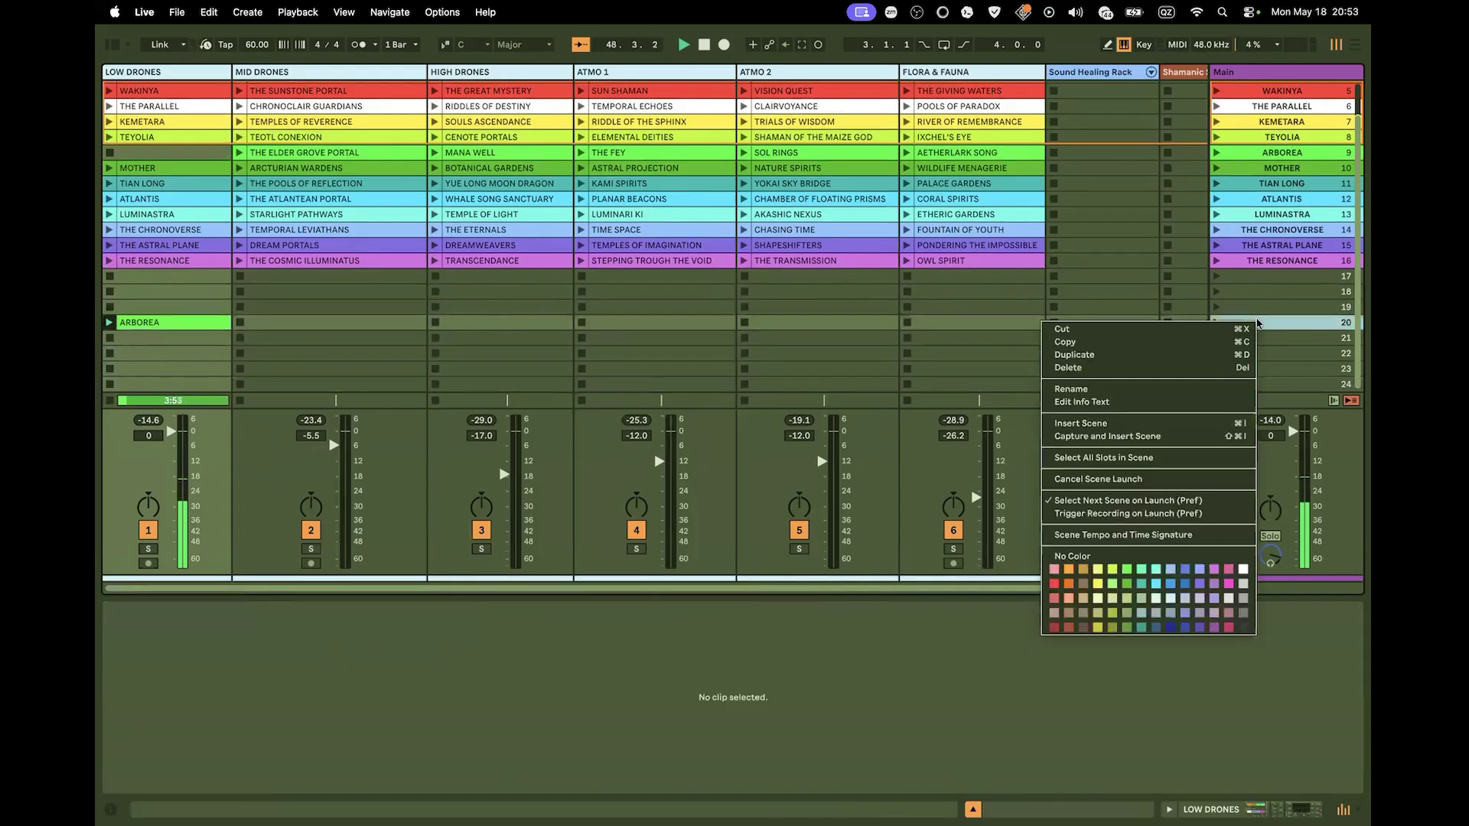
pyautogui.click(1054, 585)
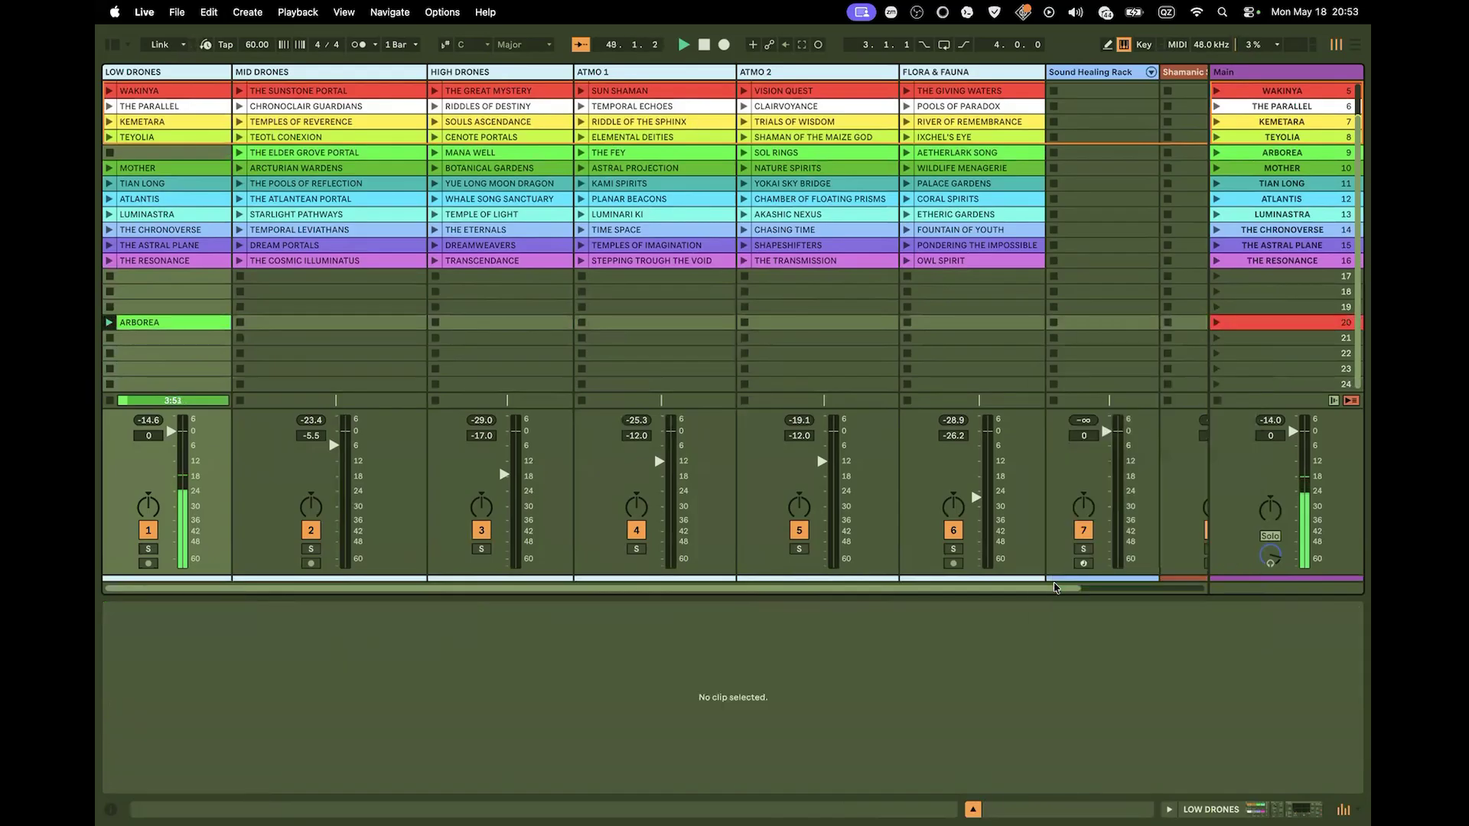
# Rename scene 20 to "Root /Earth" and colour its Arborea clip red
pyautogui.rightClick(1277, 327)
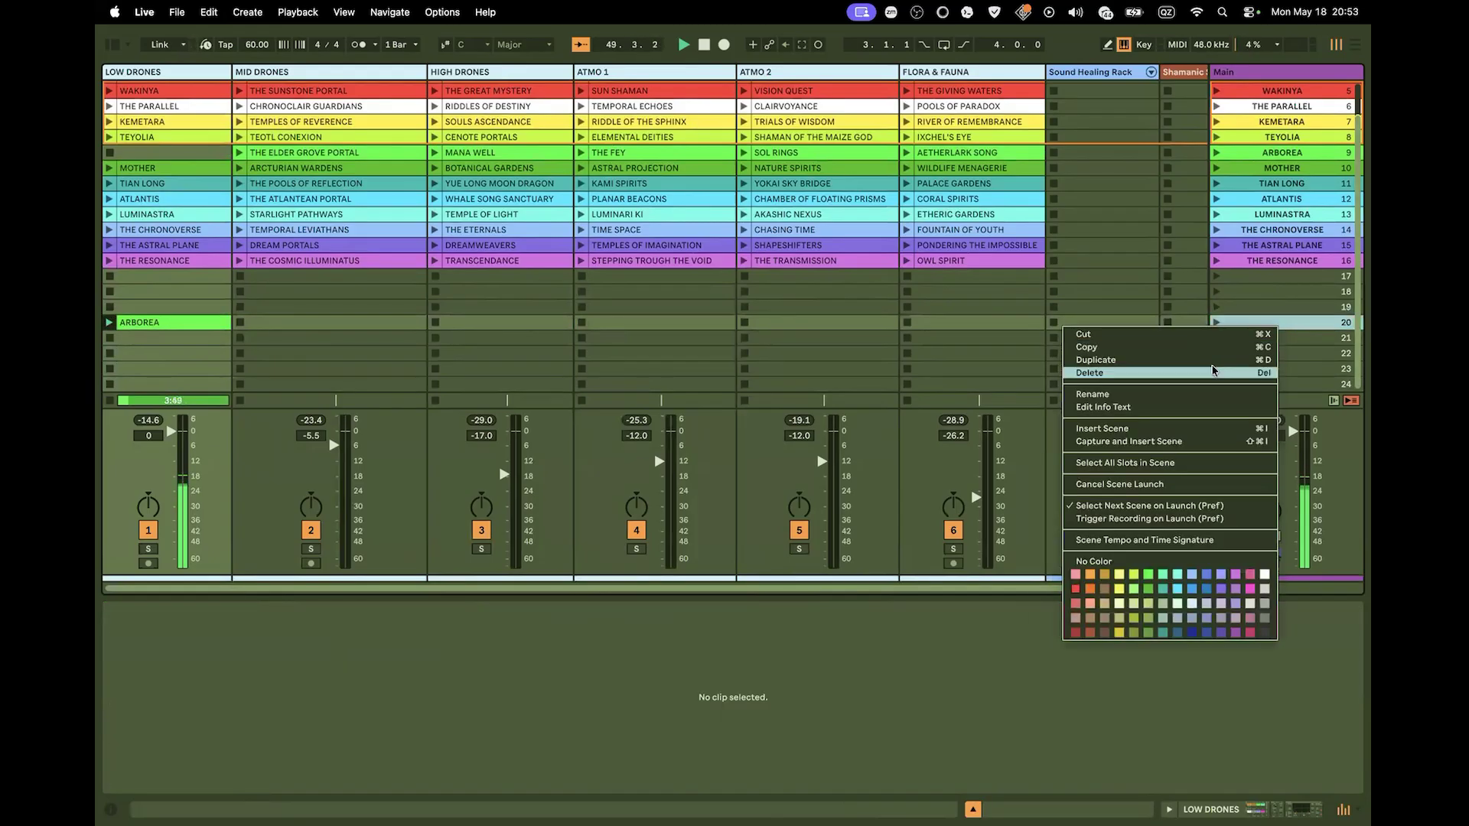
pyautogui.click(1210, 400)
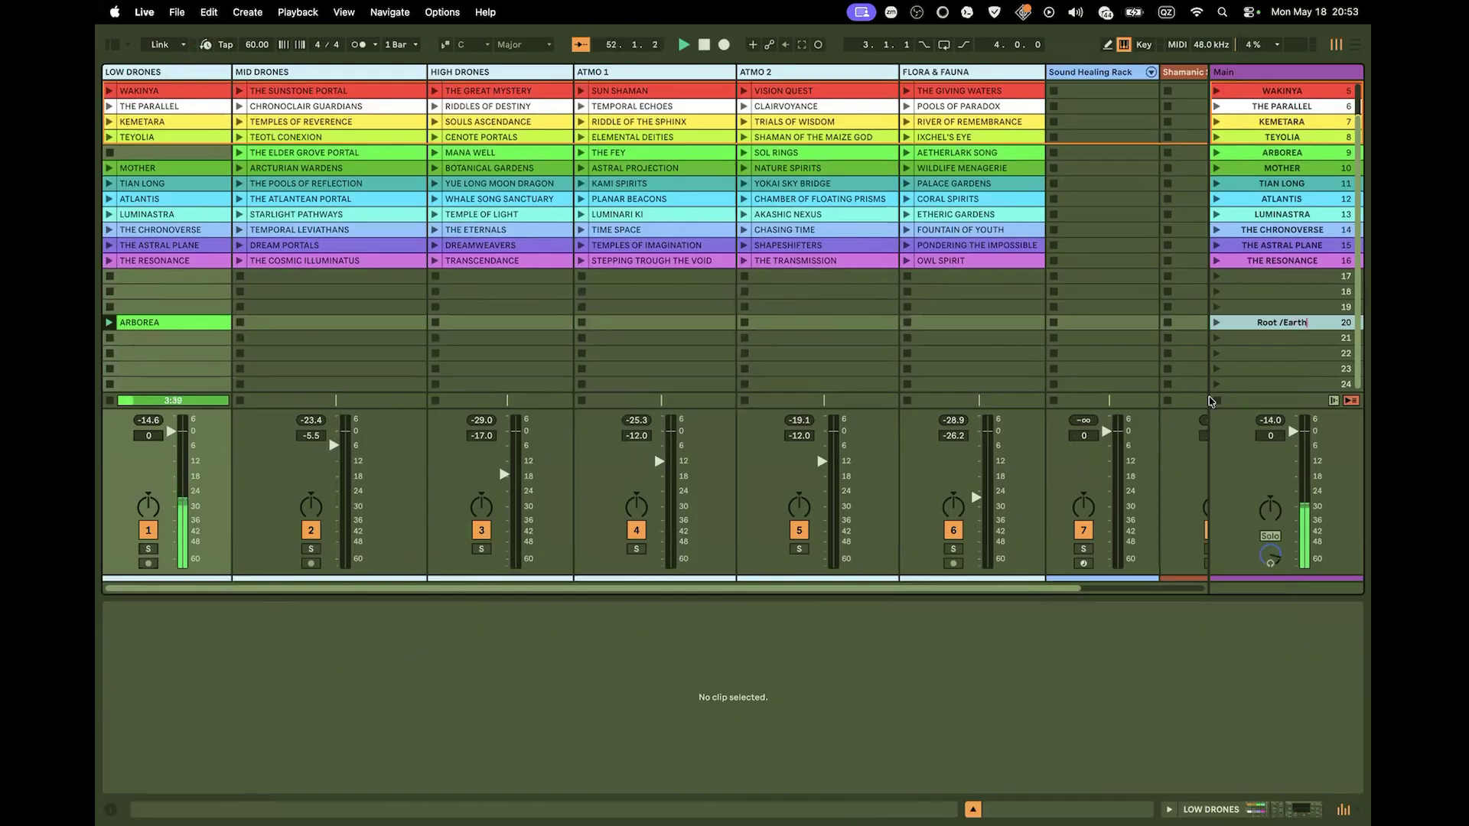
pyautogui.click(1292, 323)
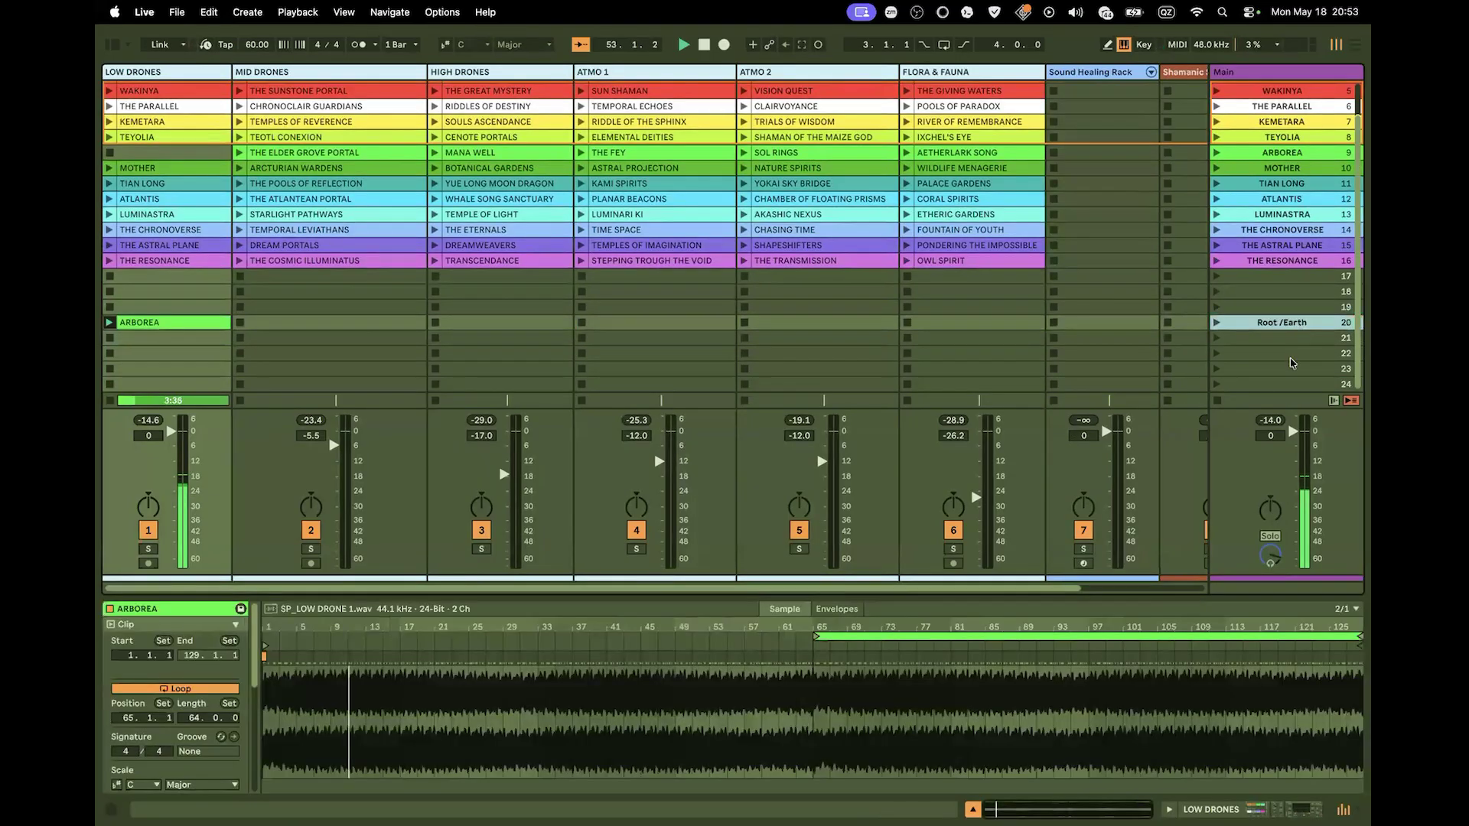
pyautogui.click(1285, 352)
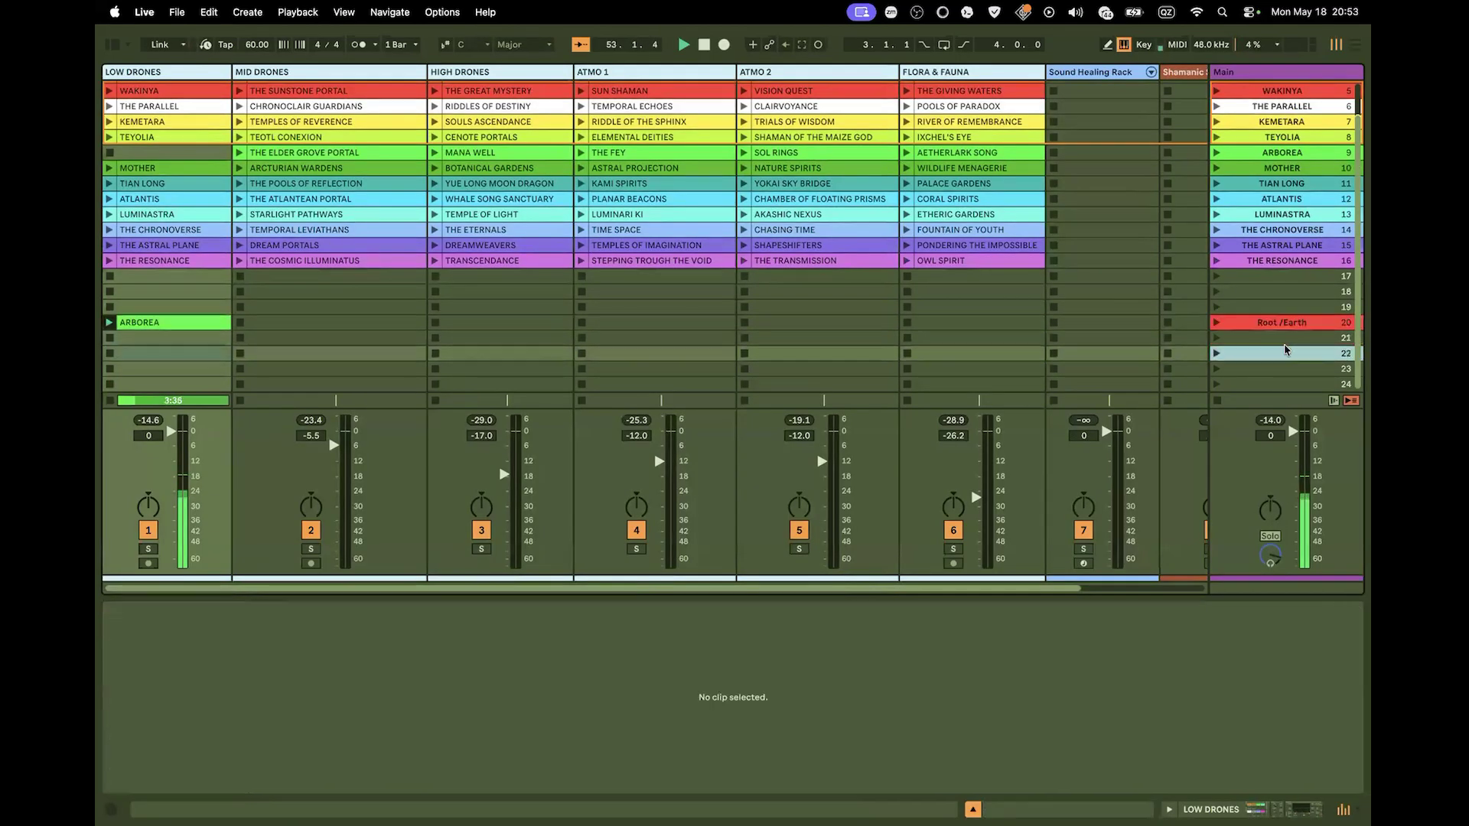
pyautogui.rightClick(155, 322)
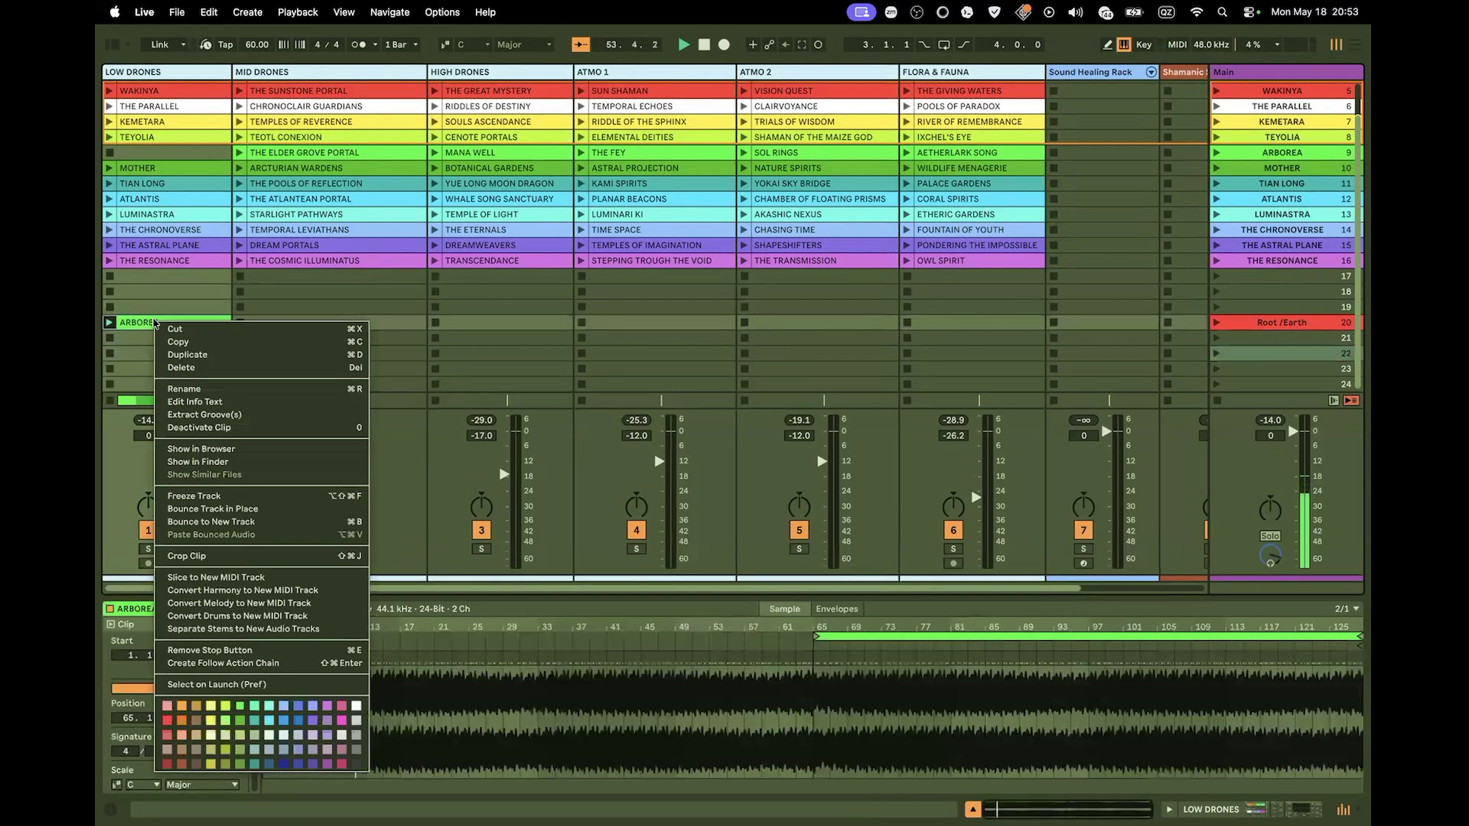
pyautogui.click(167, 721)
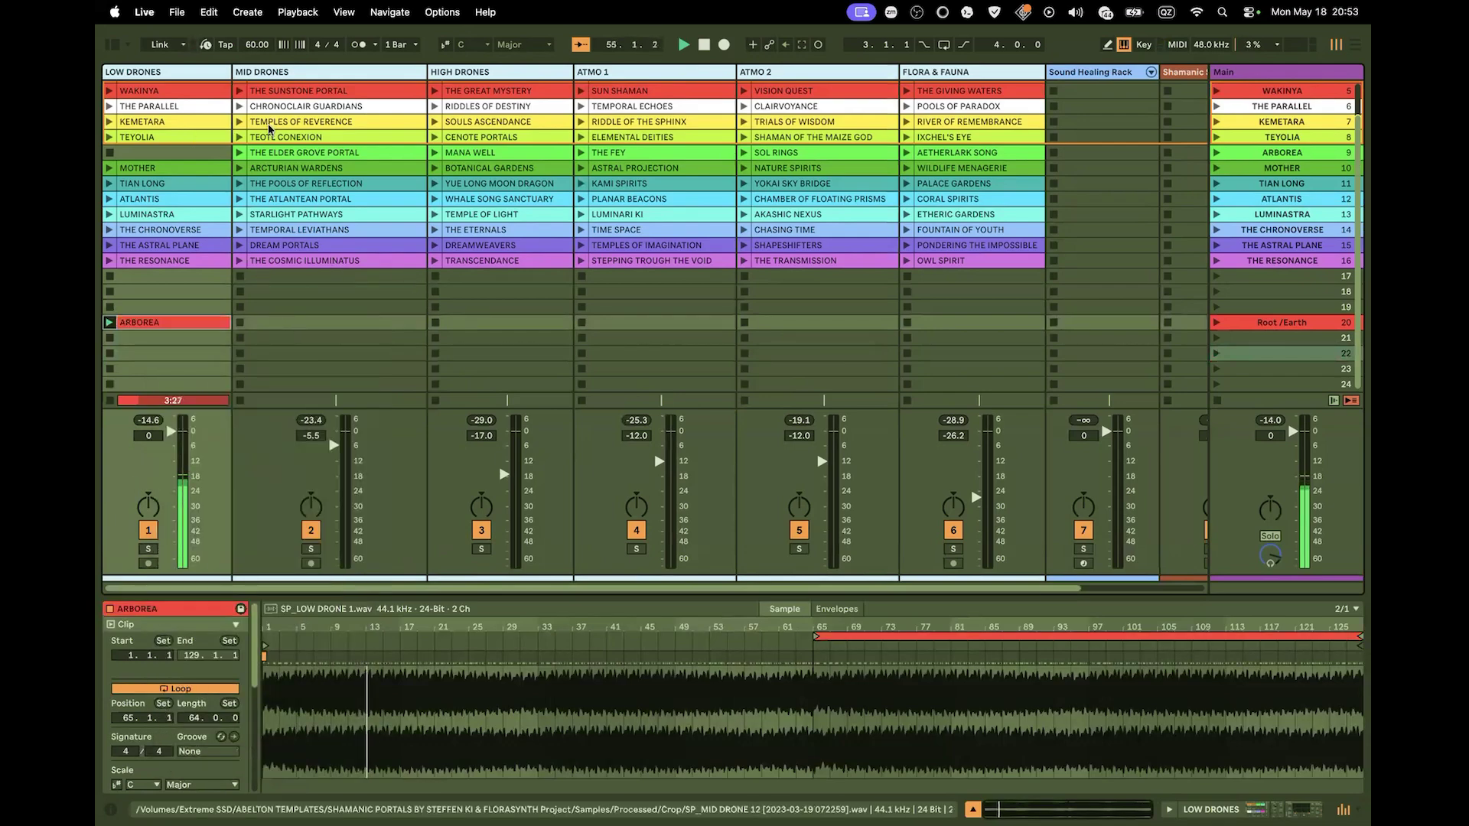
# Play the Arcturian Wardens clip on the Mid Drones track and lower the track's volume to -10.9 dB
pyautogui.click(288, 169)
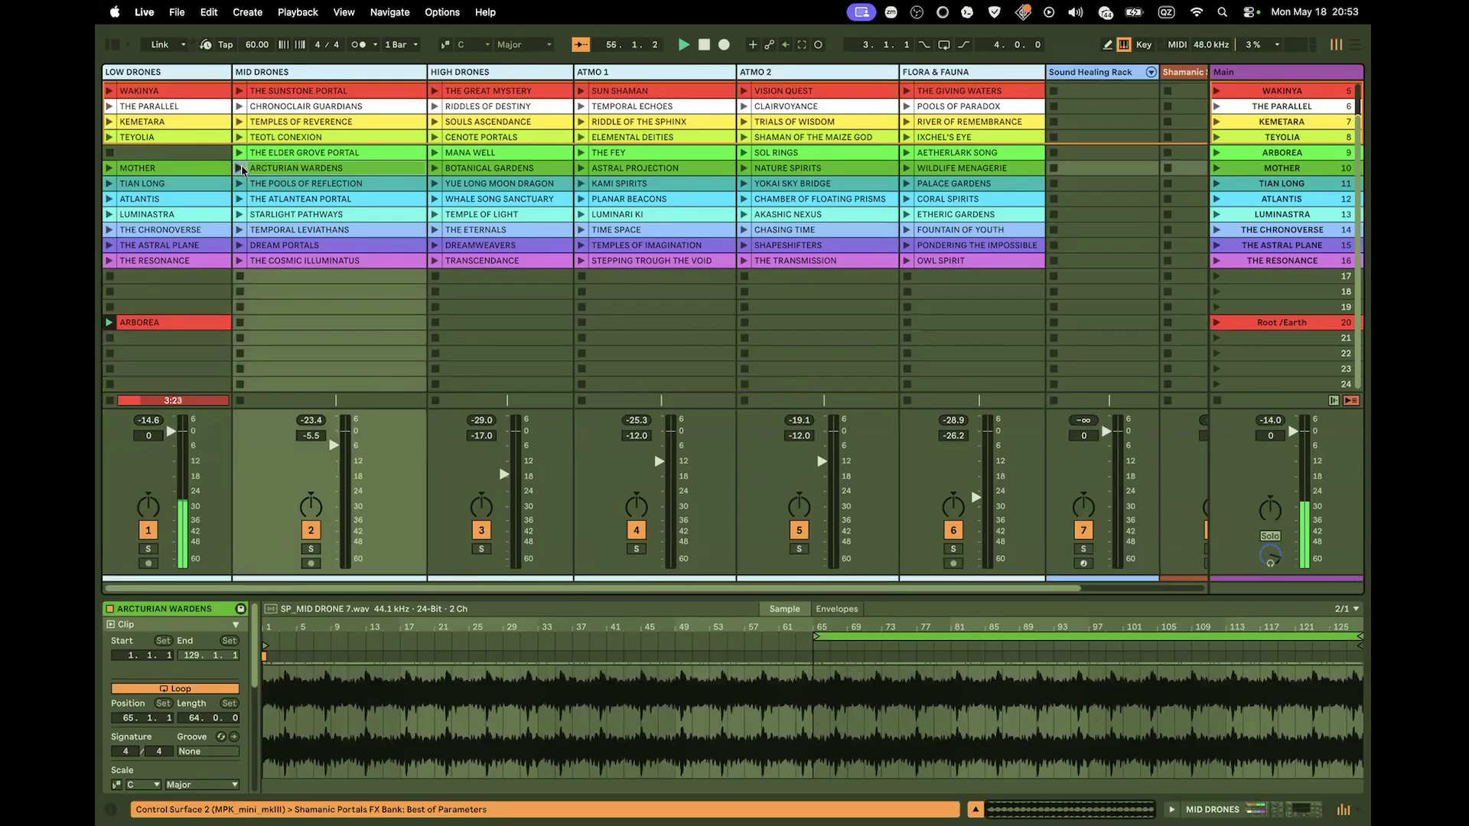
pyautogui.click(241, 168)
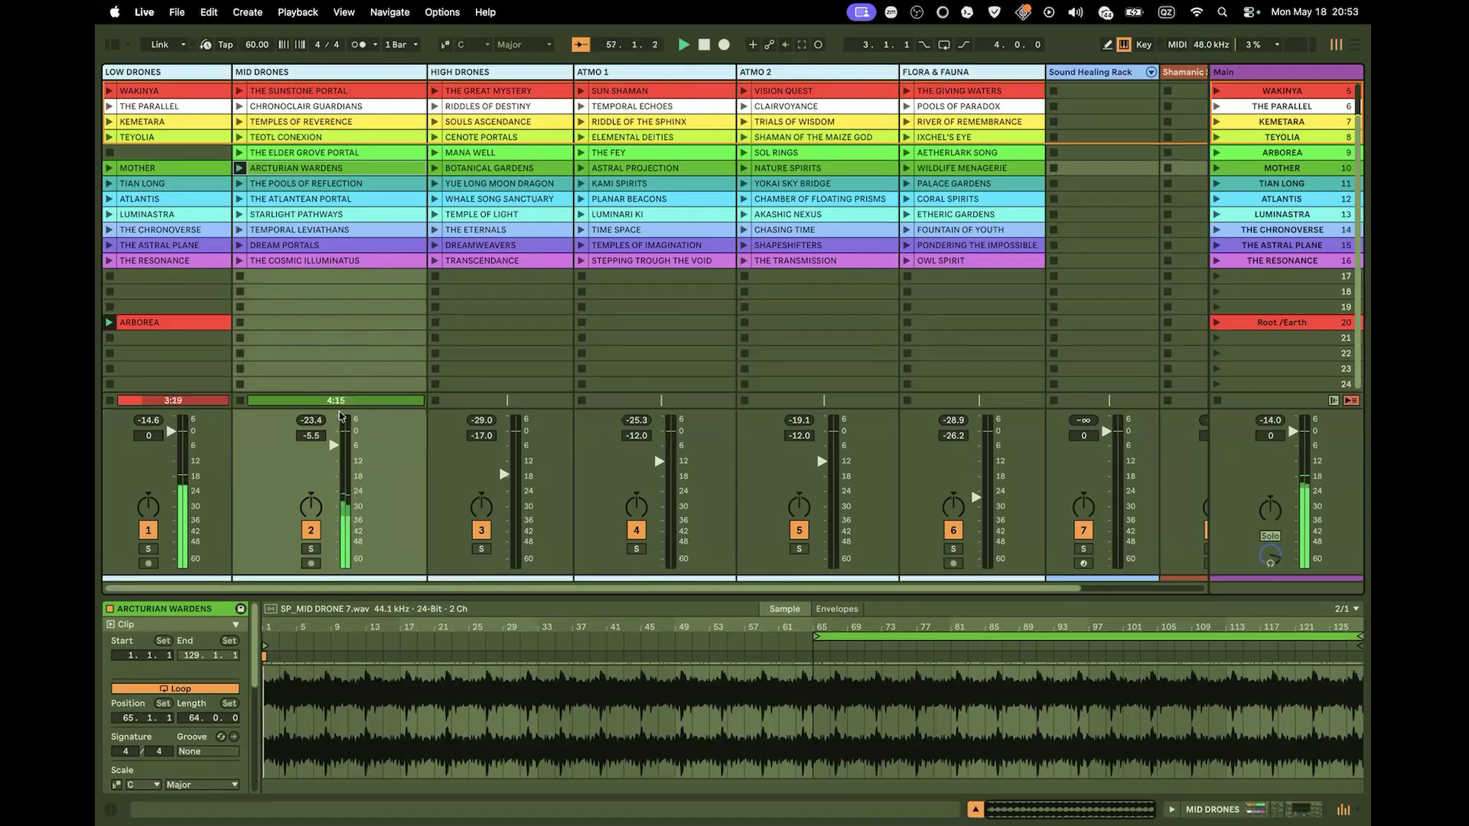
pyautogui.moveTo(333, 446); pyautogui.dragTo(341, 455)
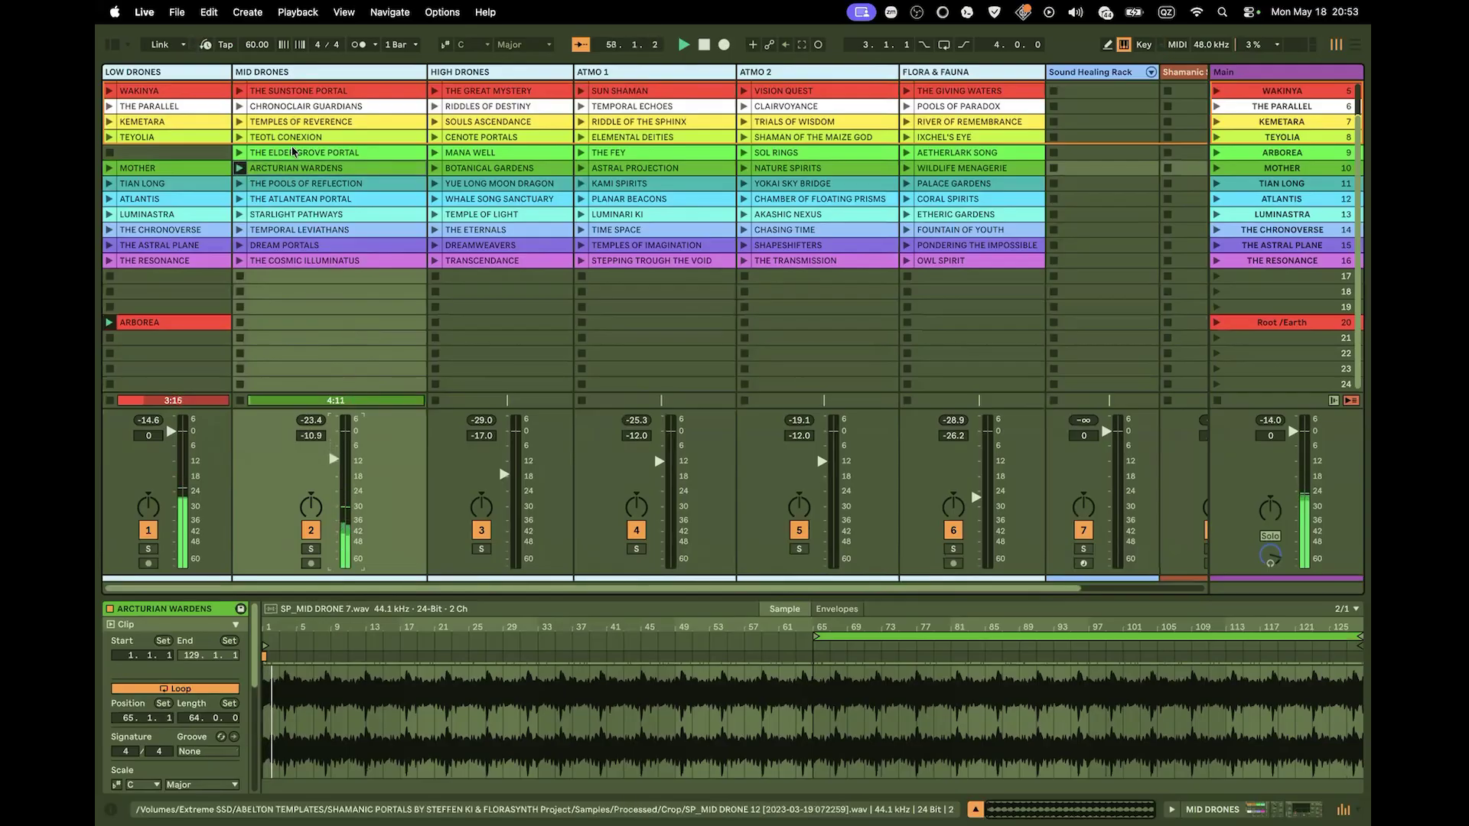
# Move the Arcturian Wardens clip to the Root /Earth scene in red and stop the Mid Drones track
pyautogui.moveTo(302, 170); pyautogui.dragTo(304, 325)
pyautogui.rightClick(307, 325)
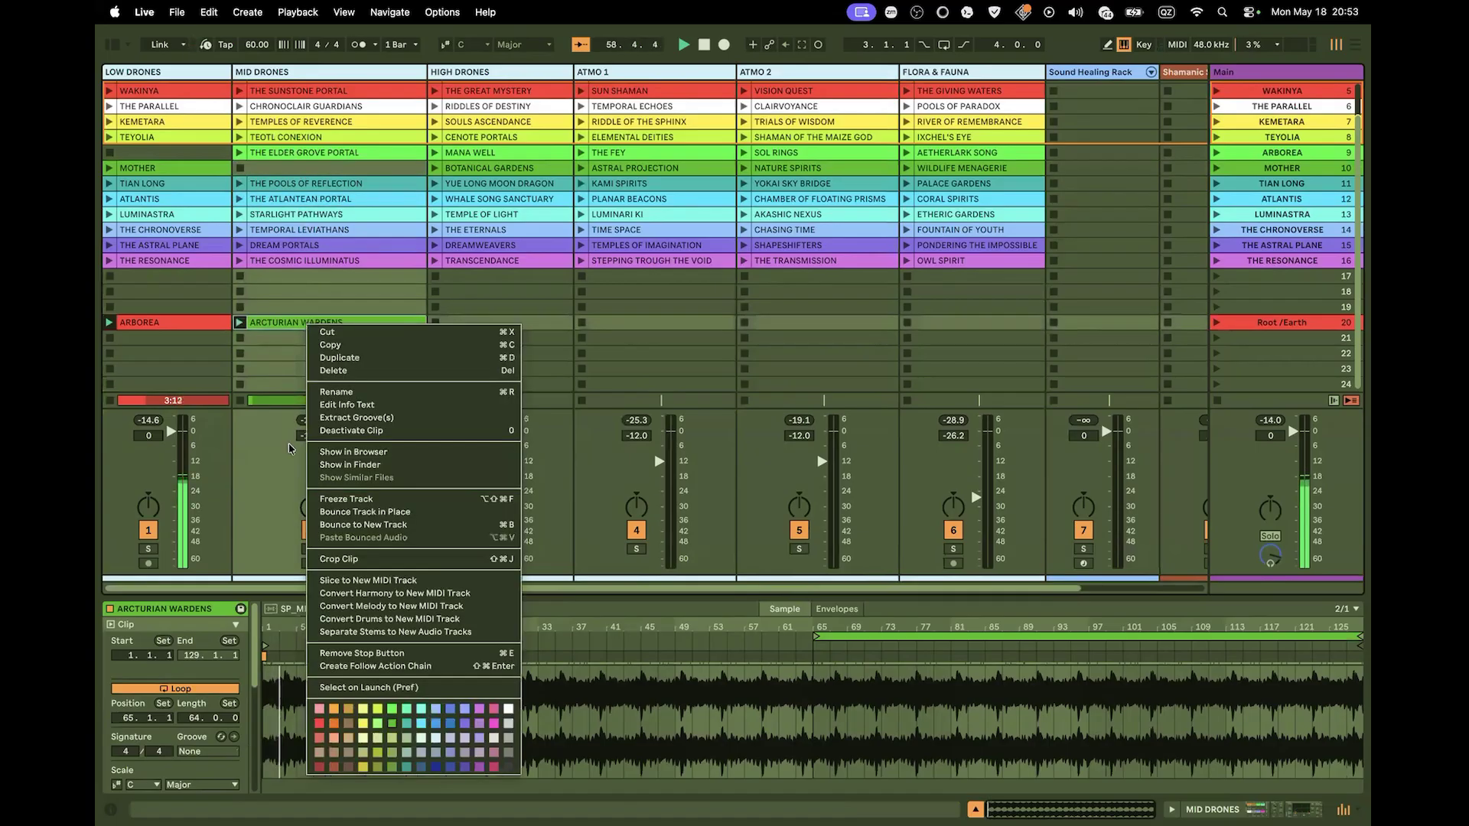
pyautogui.click(319, 722)
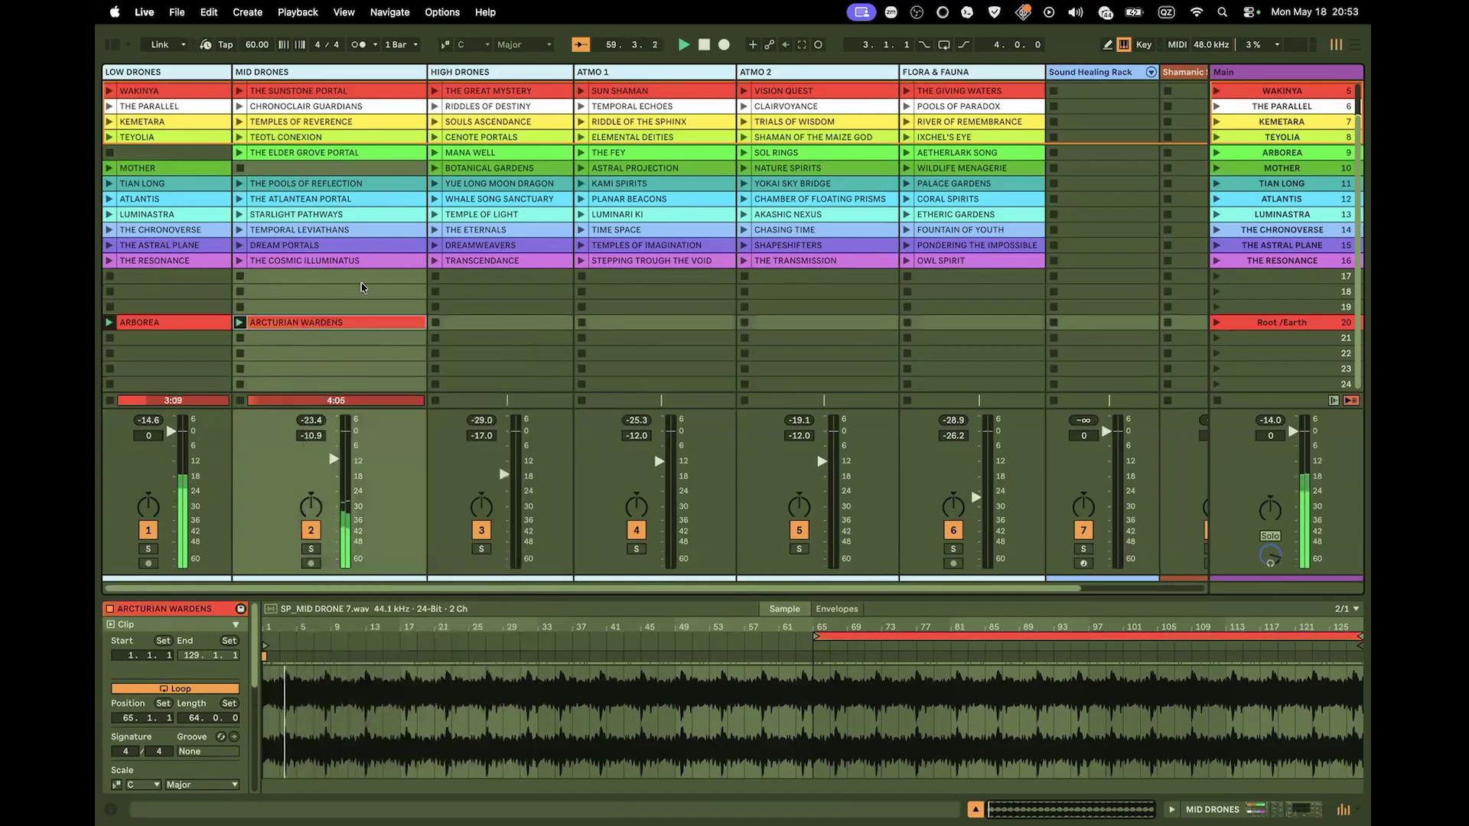
pyautogui.click(242, 277)
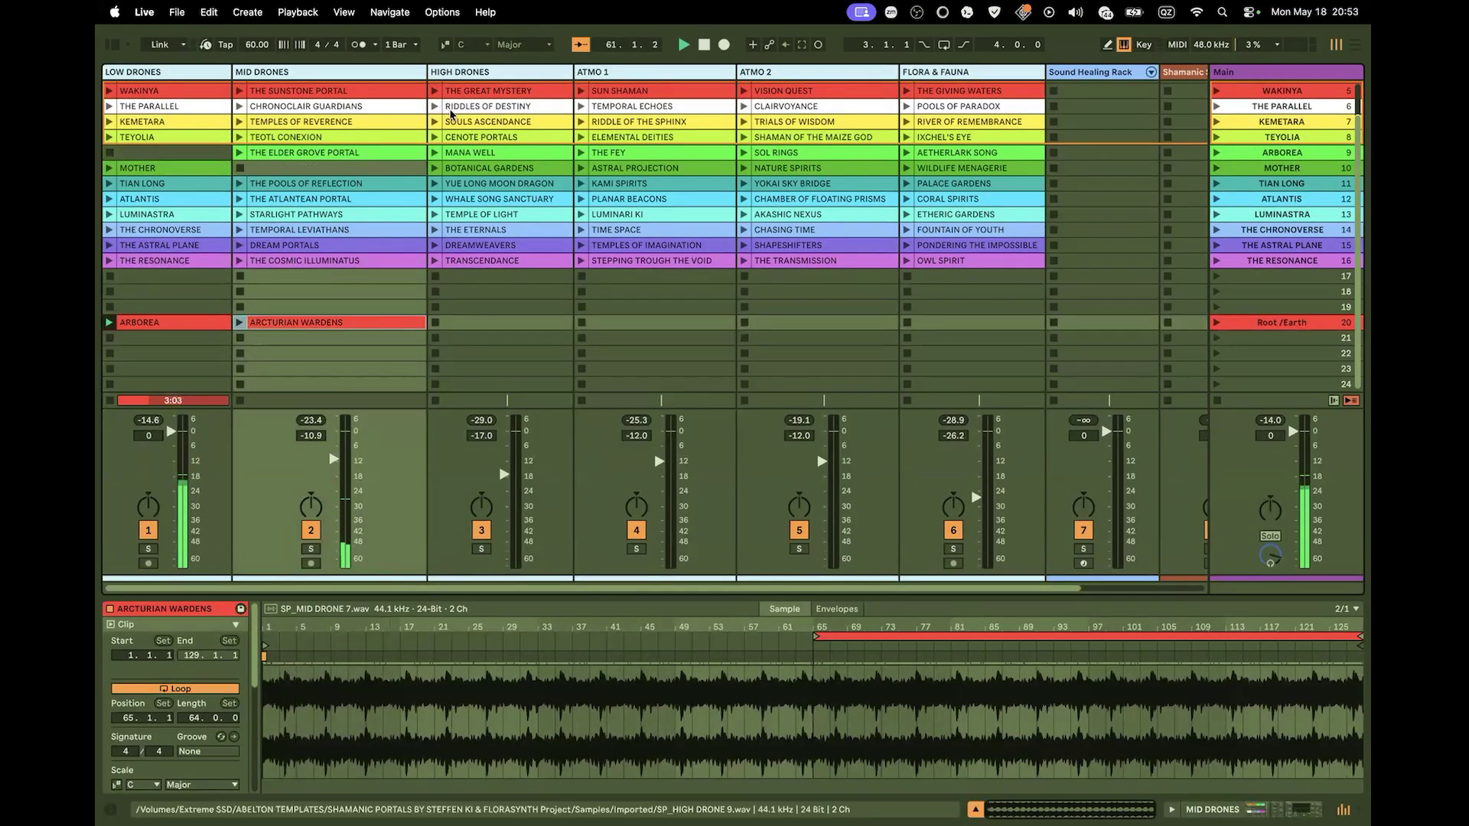
# Play the Souls Ascendance clip on High Drones with the track volume at -6.2 dB and move it to scene 18
pyautogui.click(486, 121)
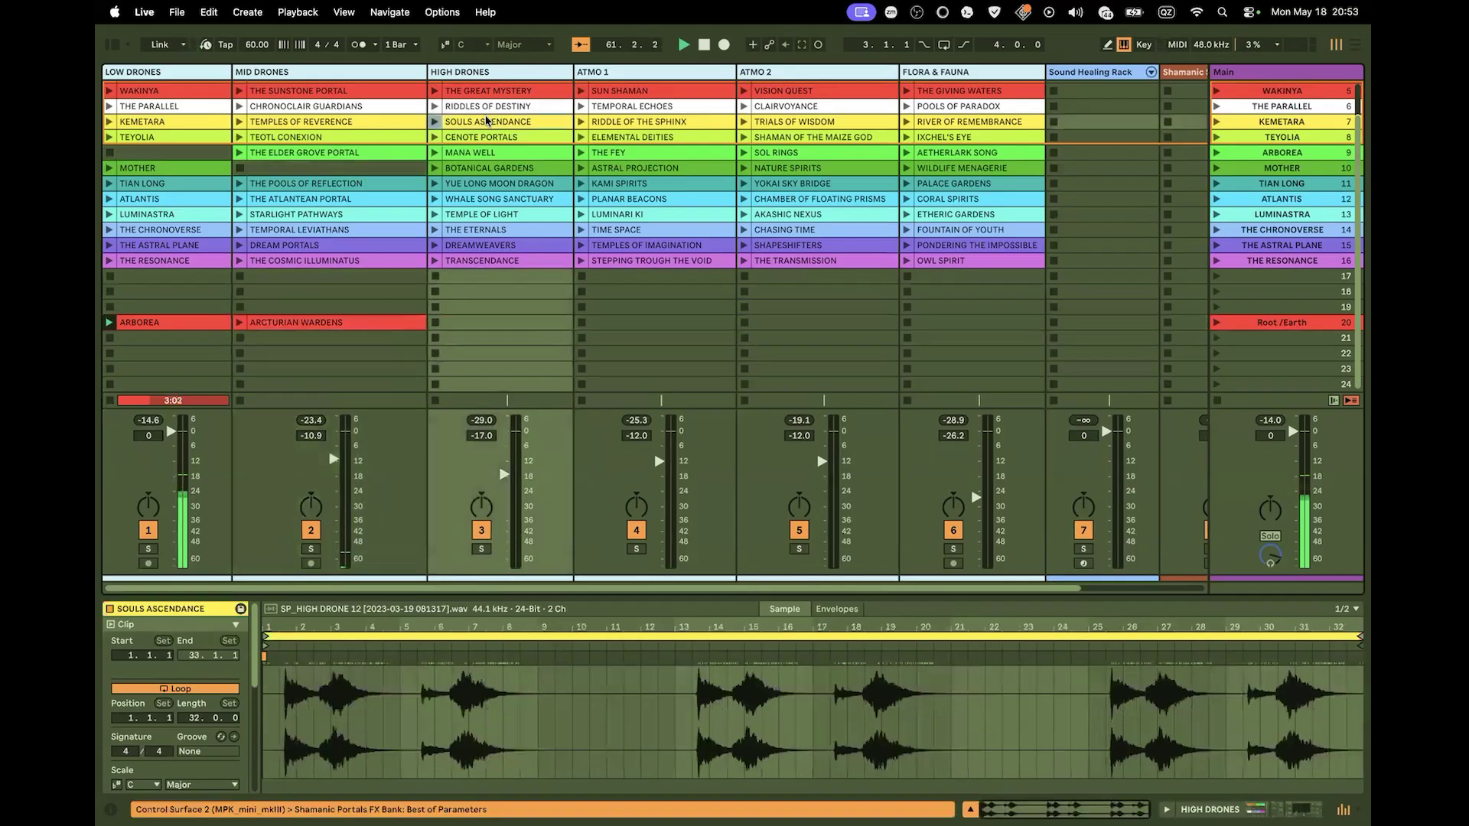
pyautogui.click(435, 123)
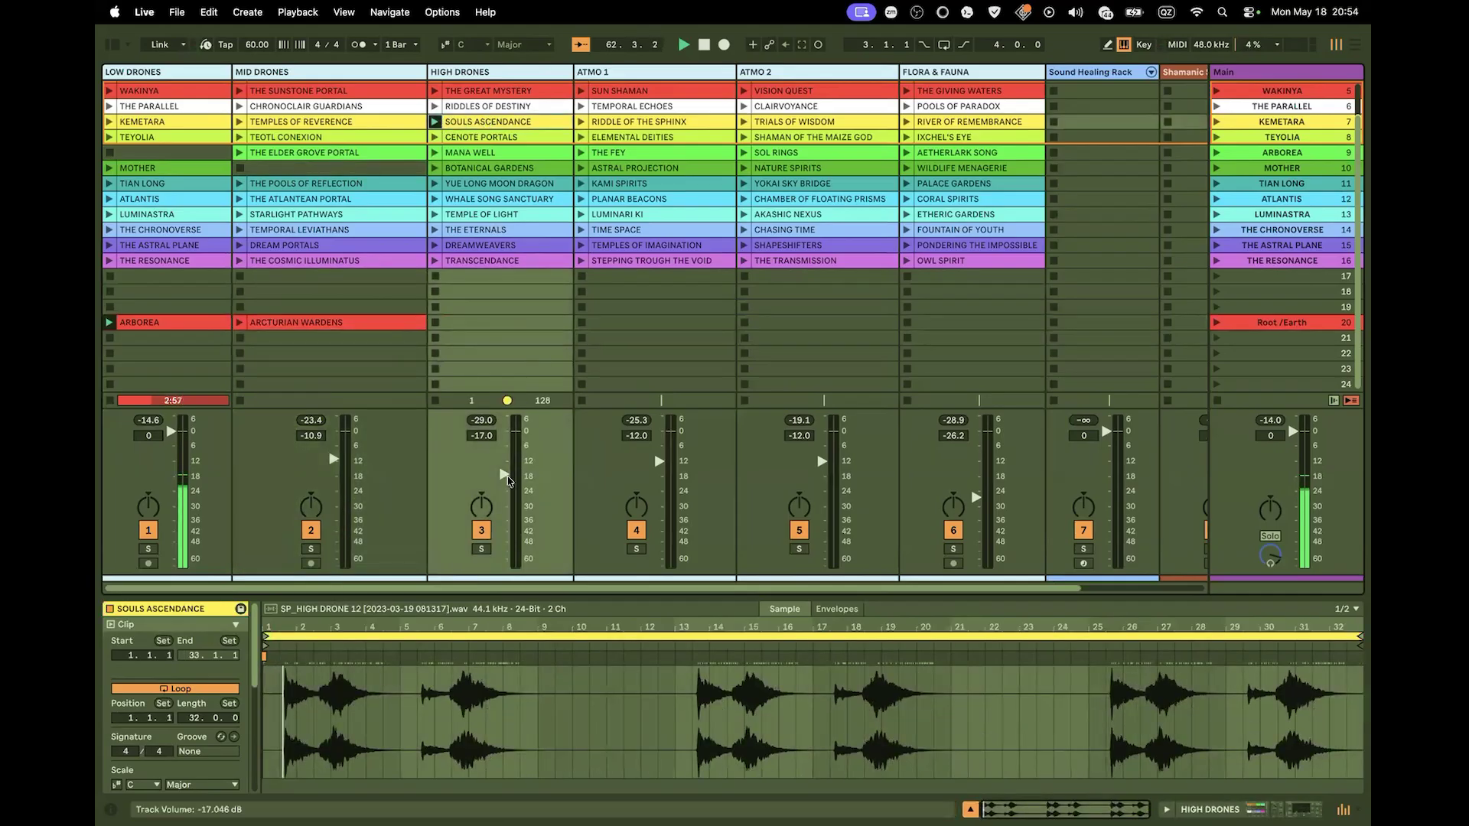
pyautogui.moveTo(503, 476); pyautogui.dragTo(503, 448)
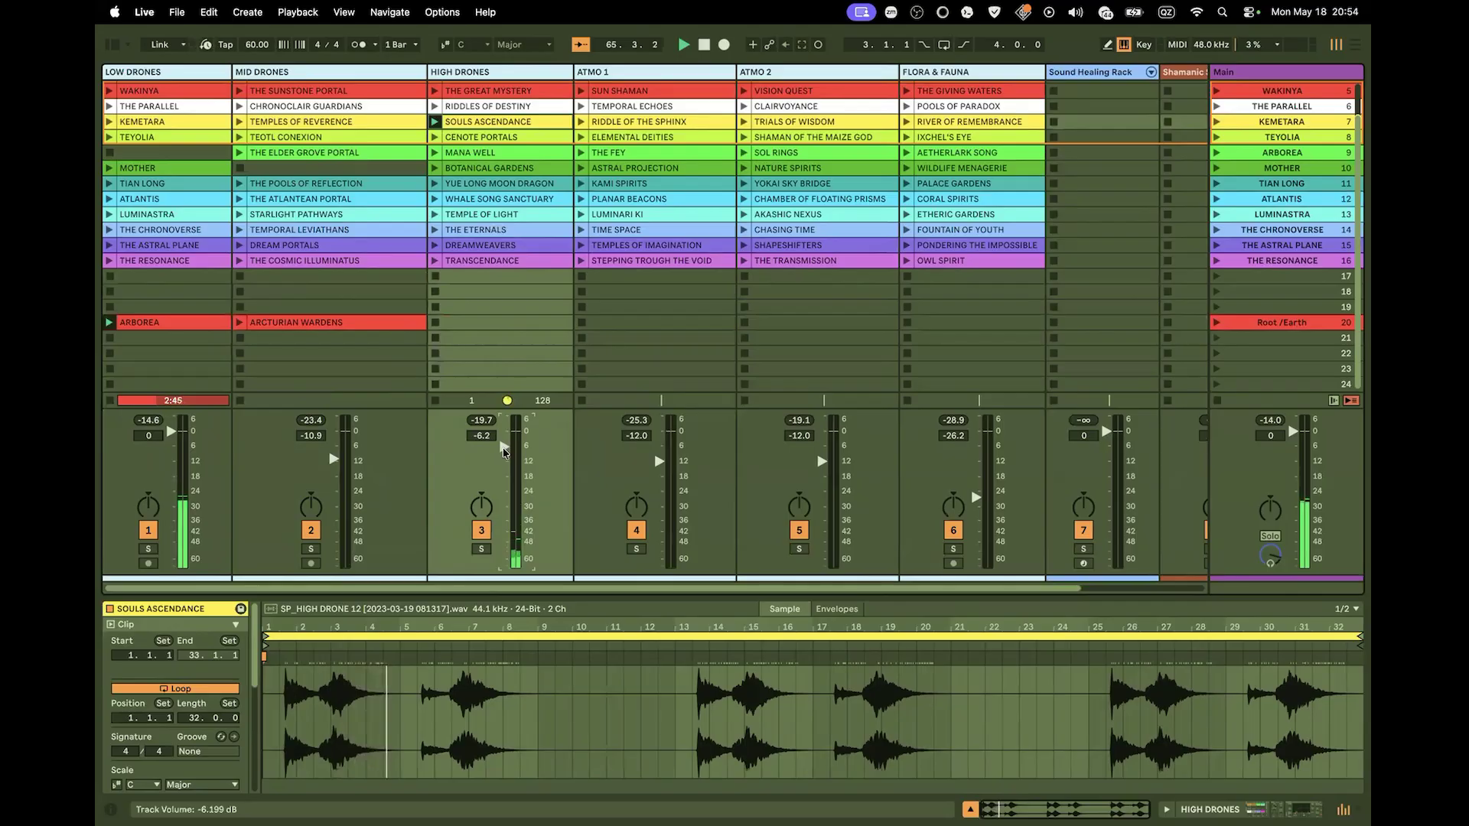
pyautogui.moveTo(482, 121); pyautogui.dragTo(489, 293)
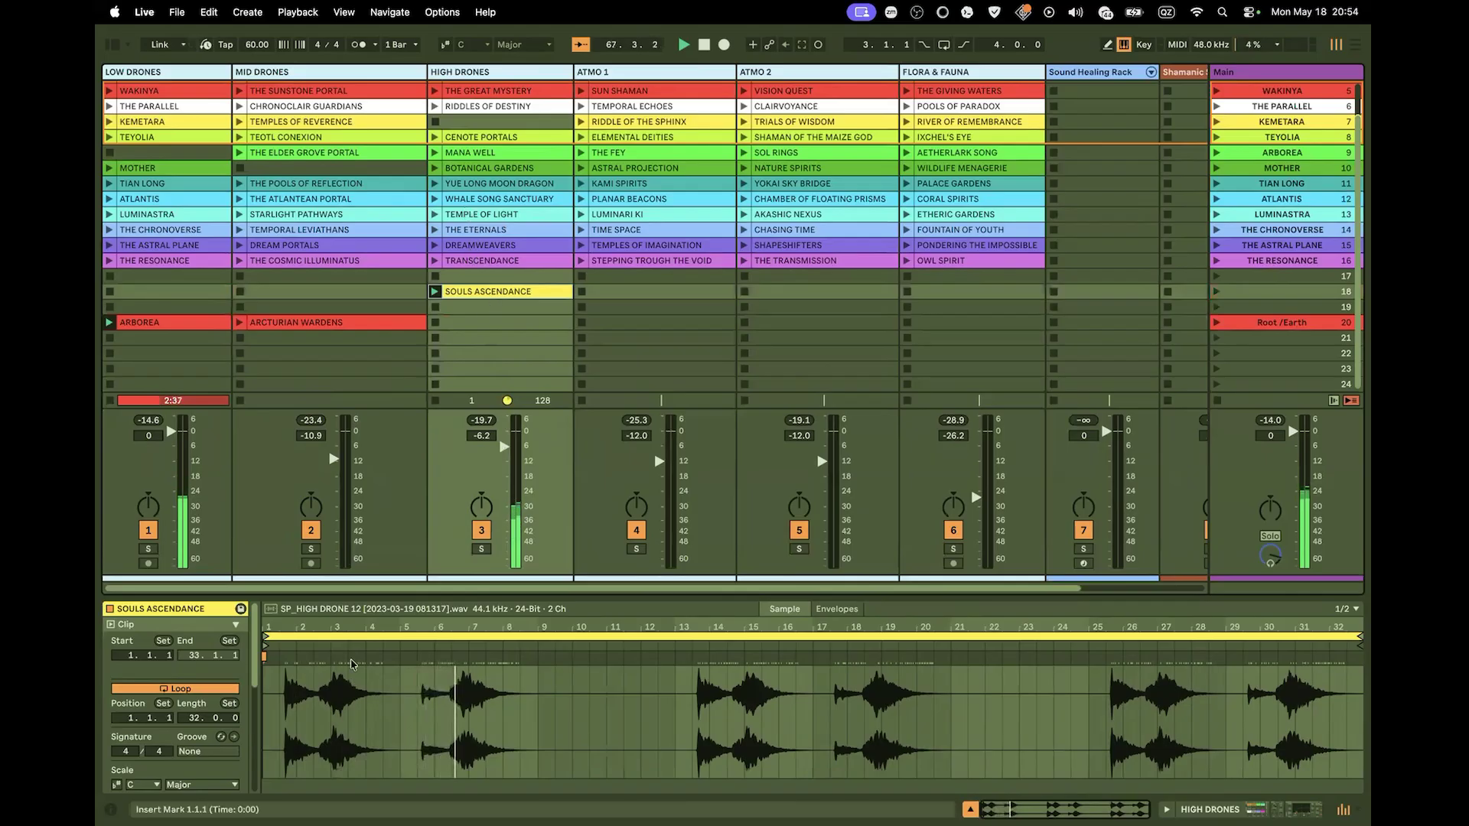
# Try the Souls Ascendance clip transposed down 2 and 7 semitones and reset its pitch to 0
pyautogui.moveTo(384, 593); pyautogui.dragTo(384, 256)
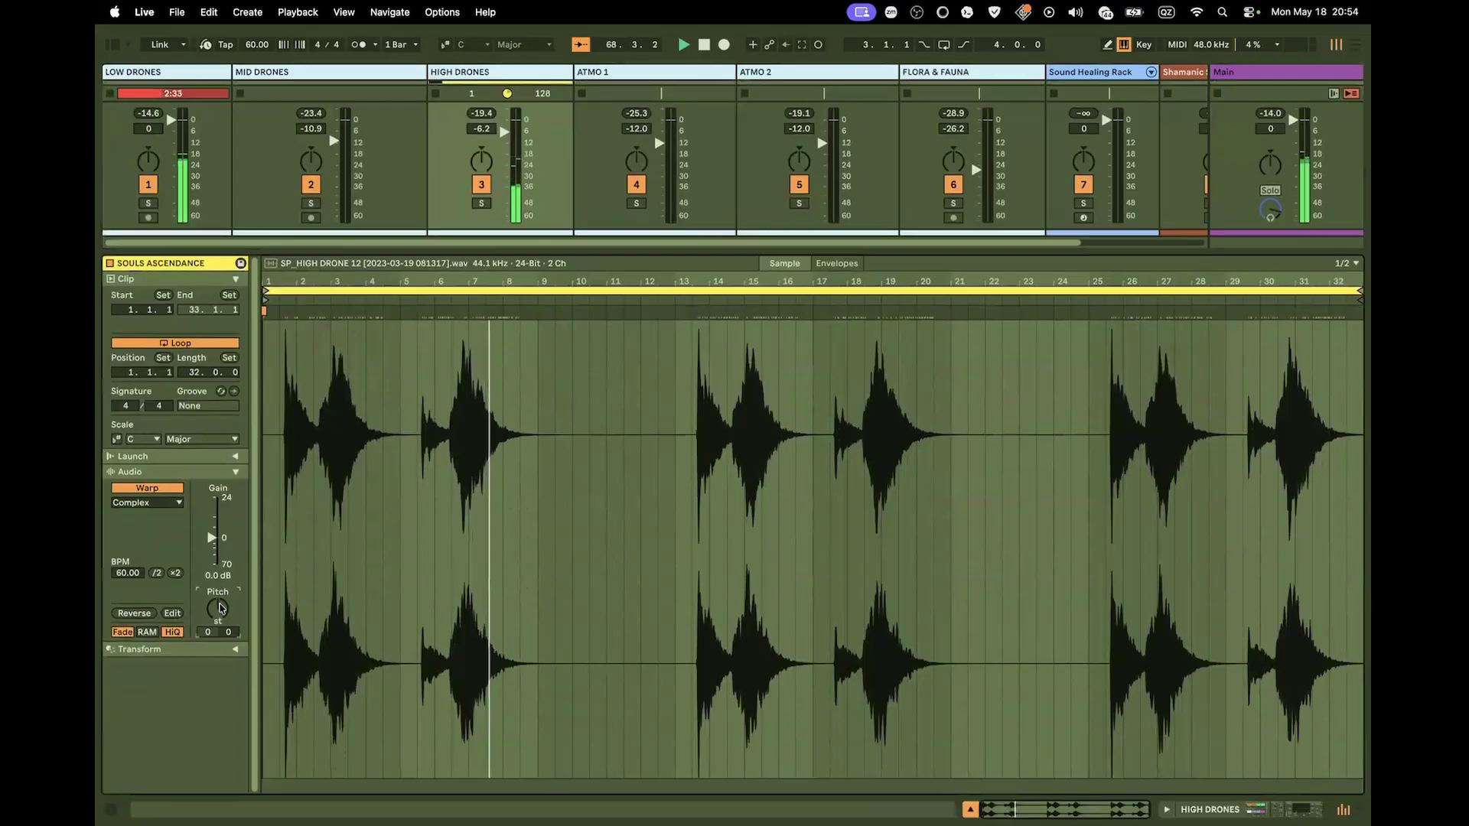
pyautogui.scroll(-4, 219, 608)
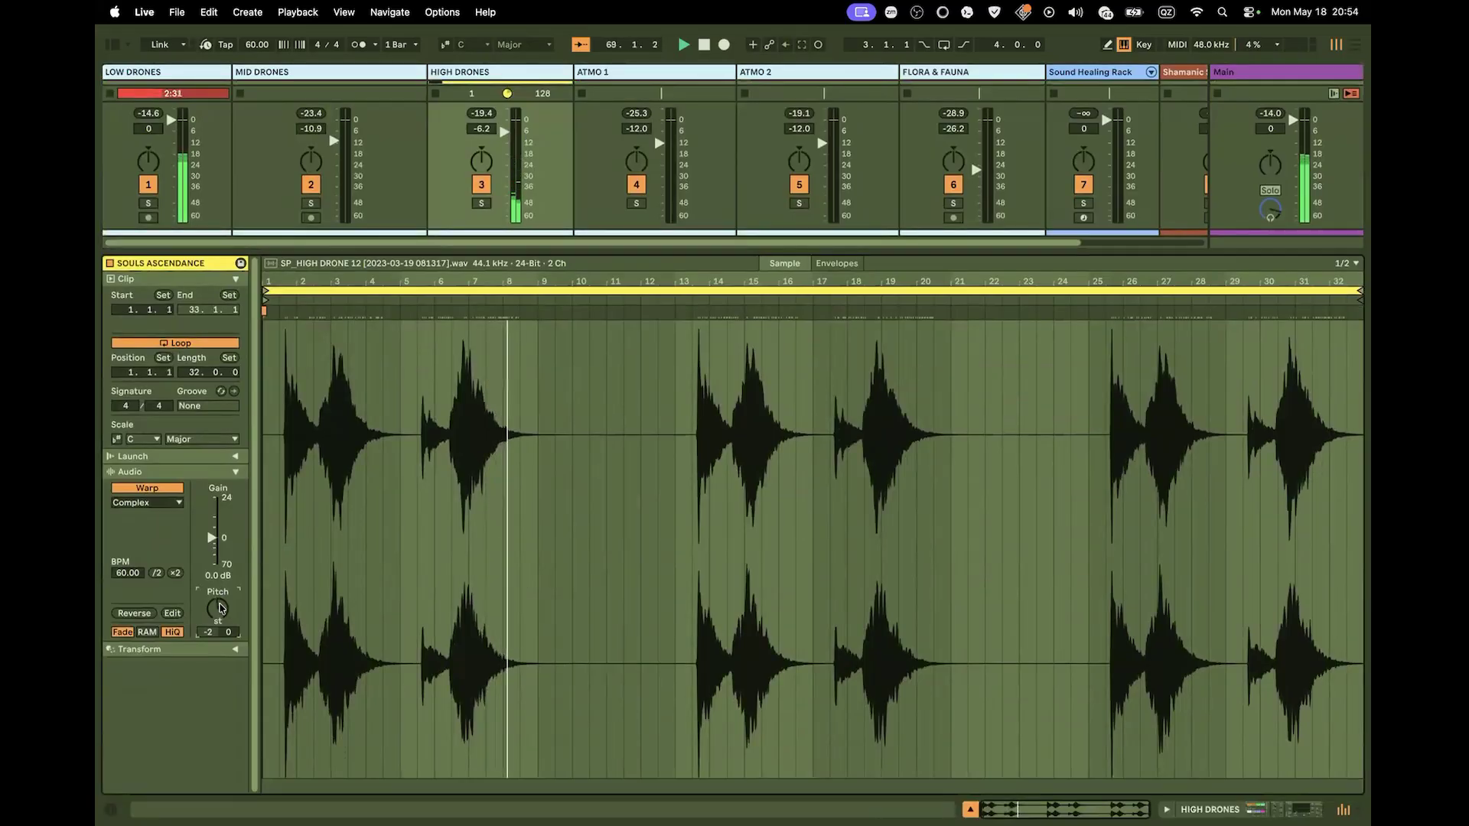
pyautogui.scroll(-3, 219, 609)
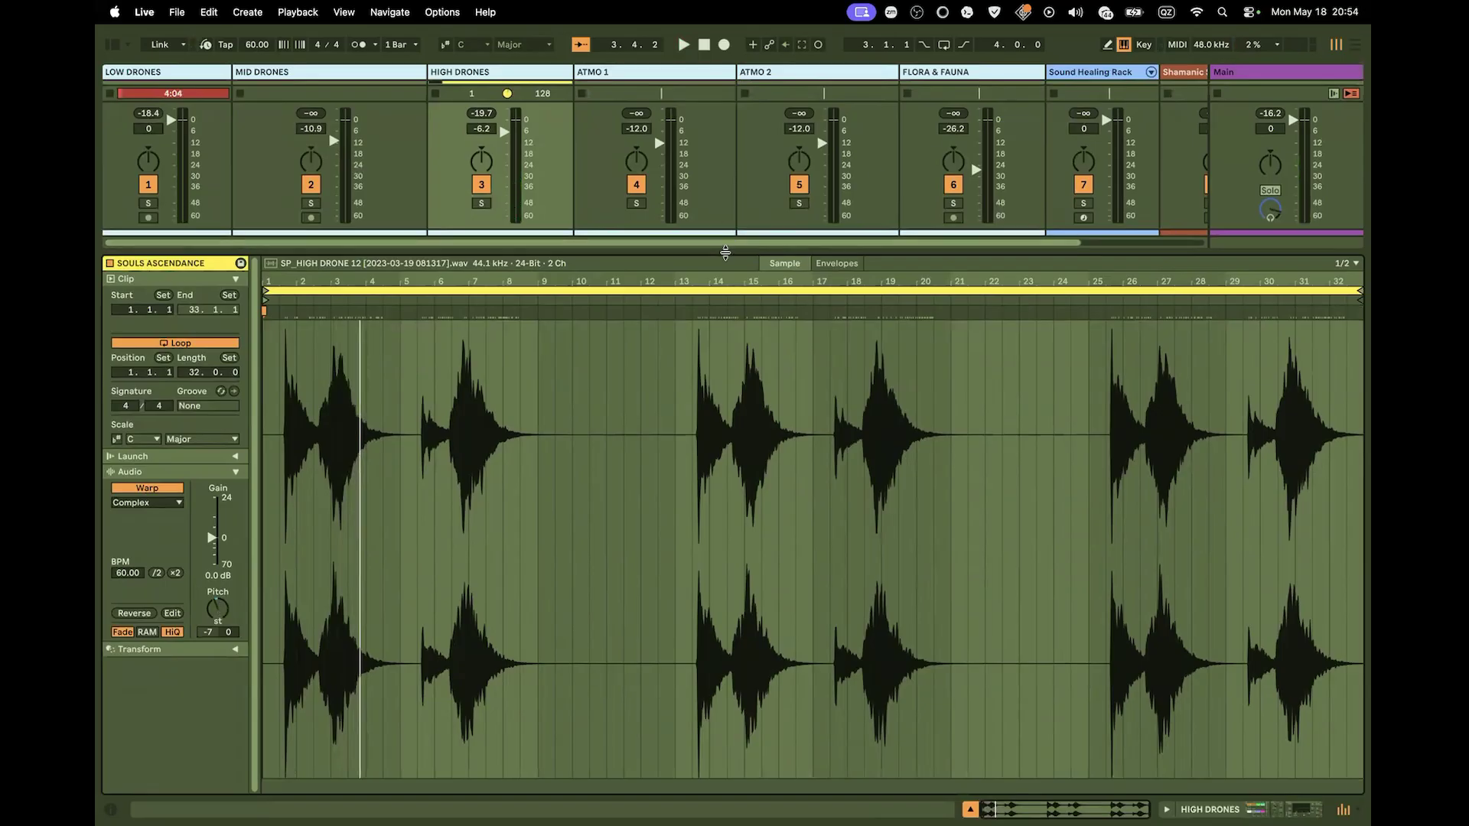
pyautogui.moveTo(725, 253); pyautogui.dragTo(704, 664)
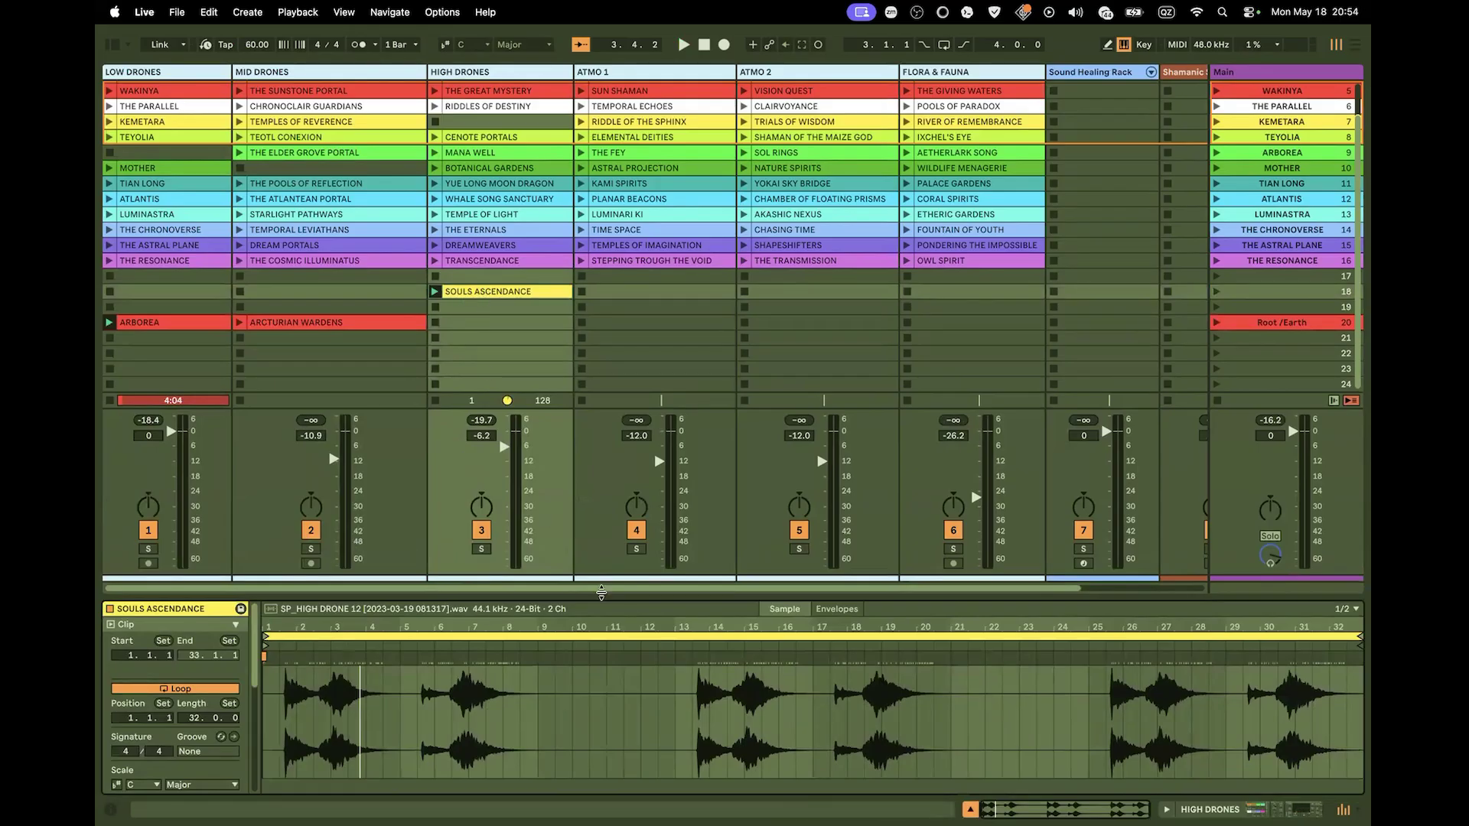
pyautogui.moveTo(598, 593); pyautogui.dragTo(581, 270)
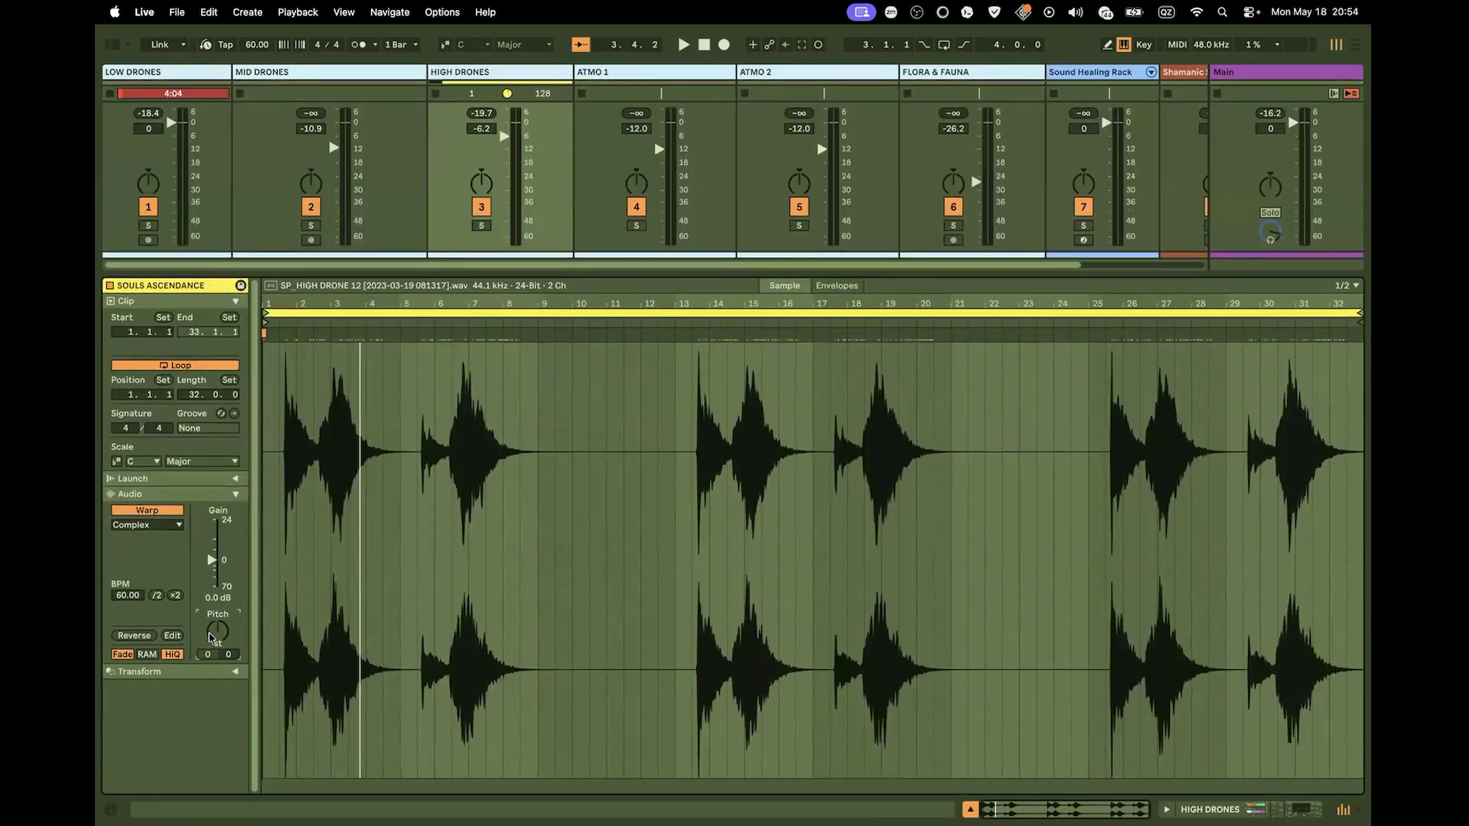
pyautogui.moveTo(596, 274); pyautogui.dragTo(597, 593)
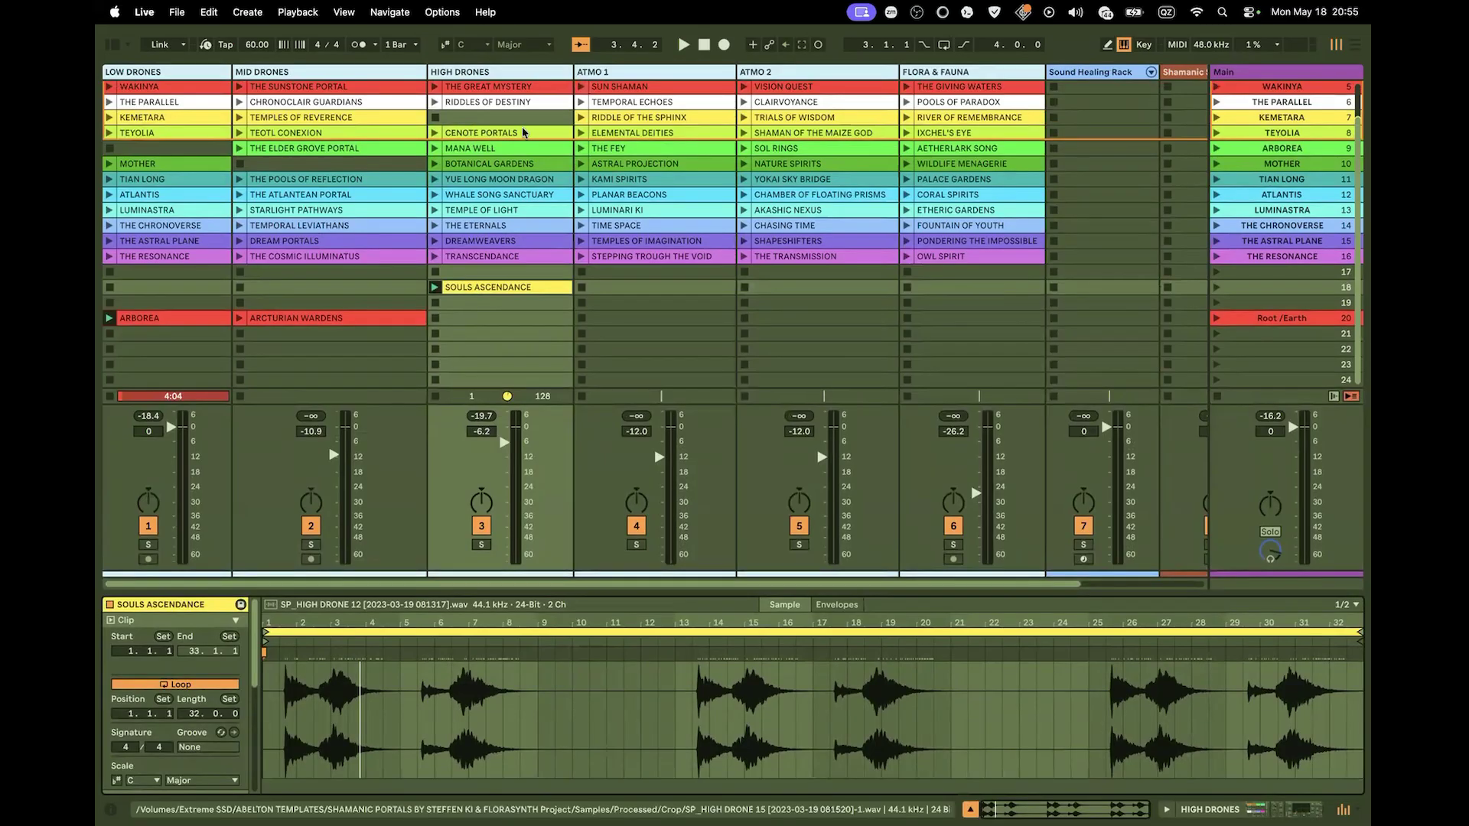
# Play The Great Mystery clip on the High Drones track over Arborea and stop the High Drones track
pyautogui.click(627, 88)
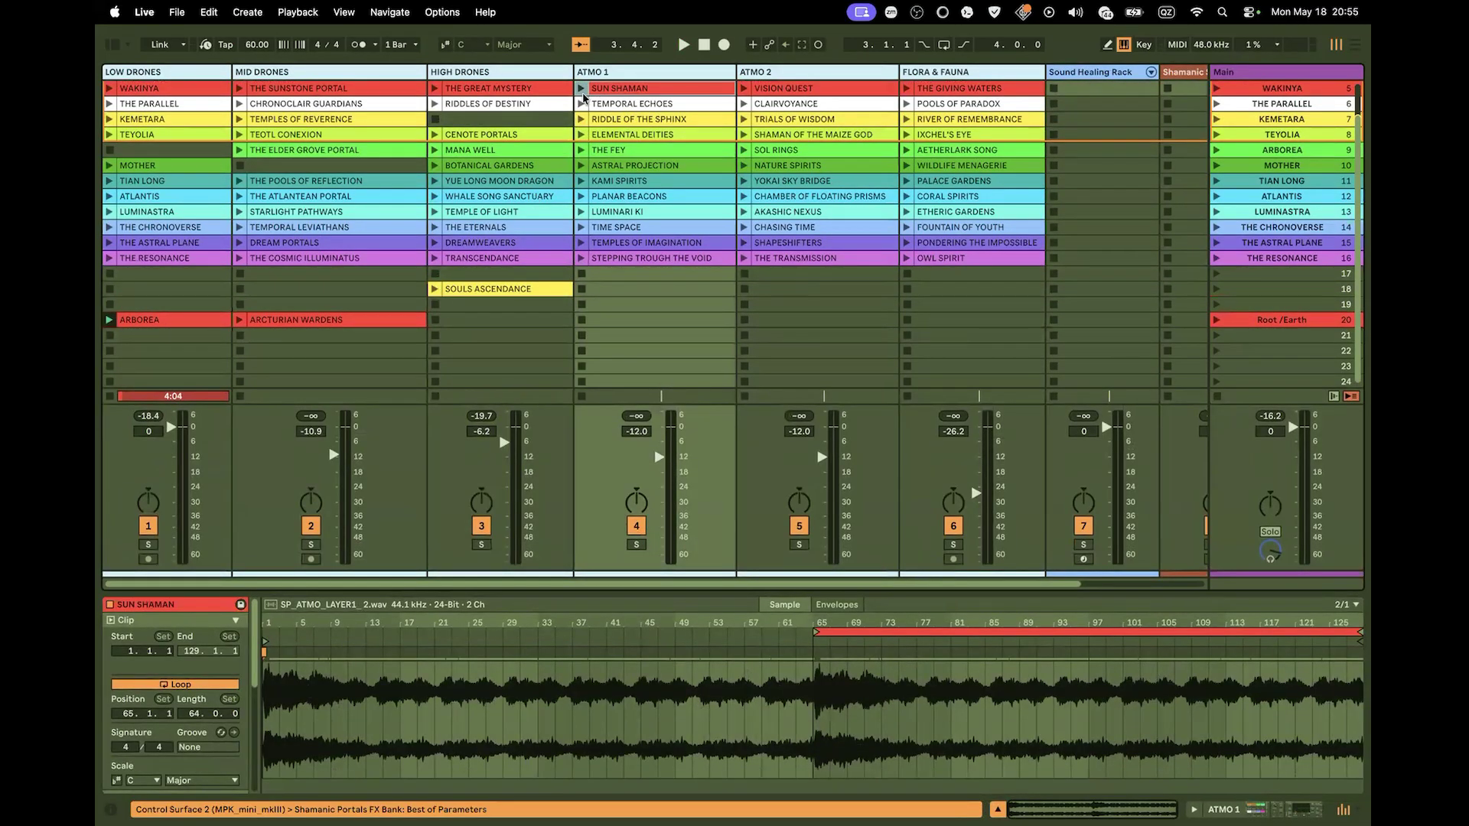
pyautogui.click(434, 87)
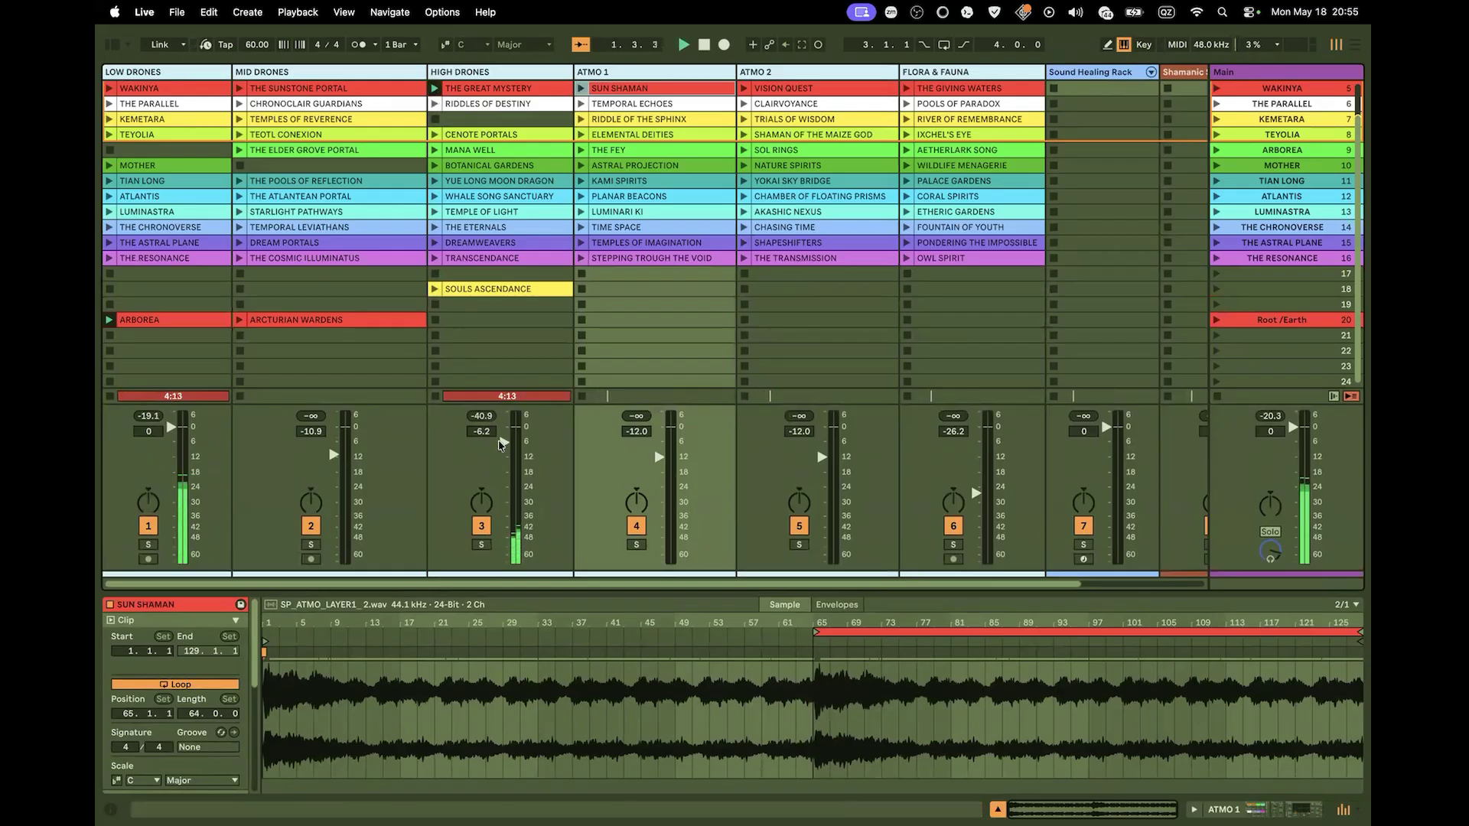
pyautogui.click(446, 123)
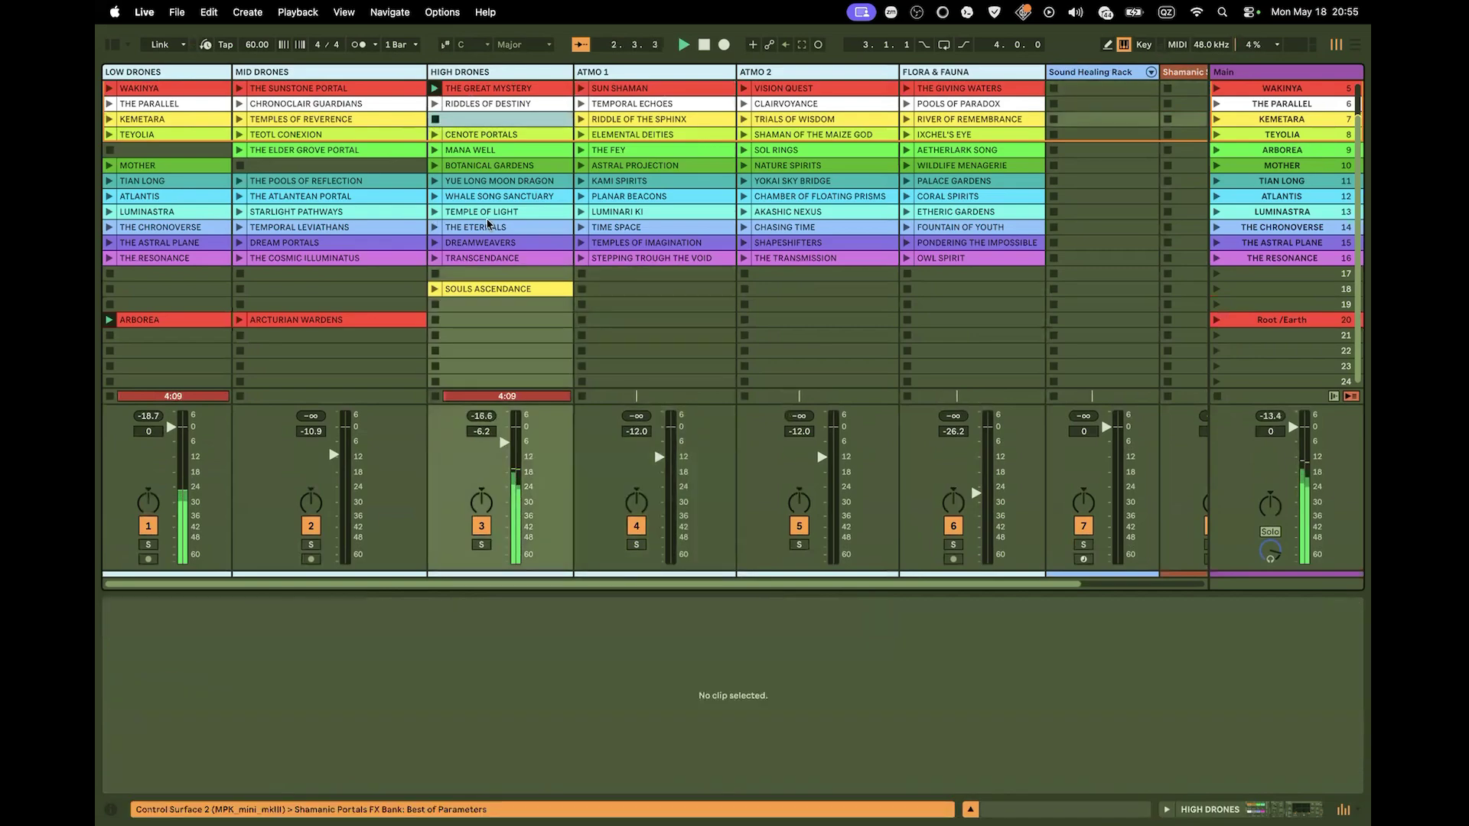
# Duplicate the Mid Drones track with all its clips
pyautogui.click(359, 74)
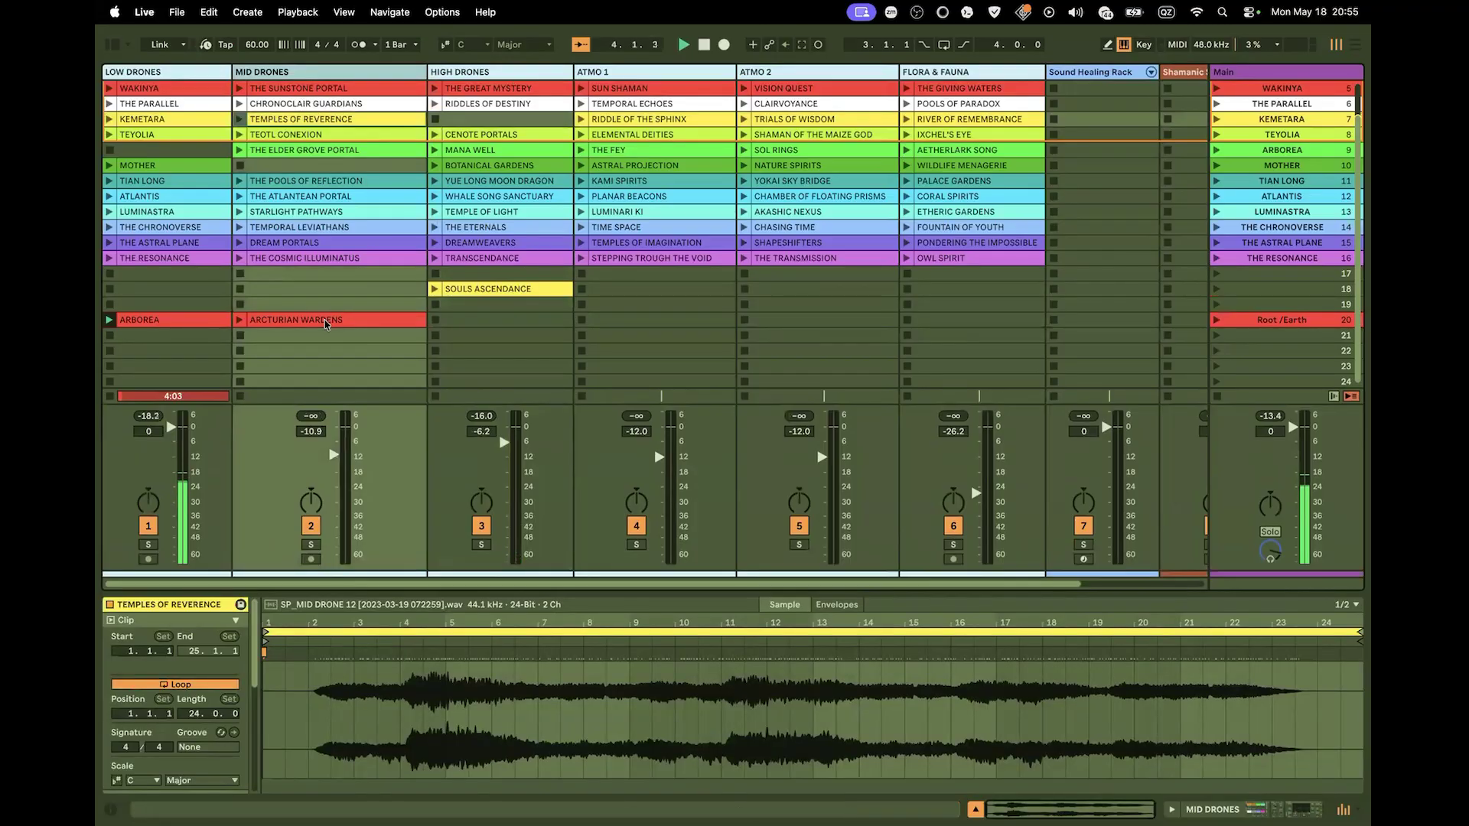
pyautogui.rightClick(347, 72)
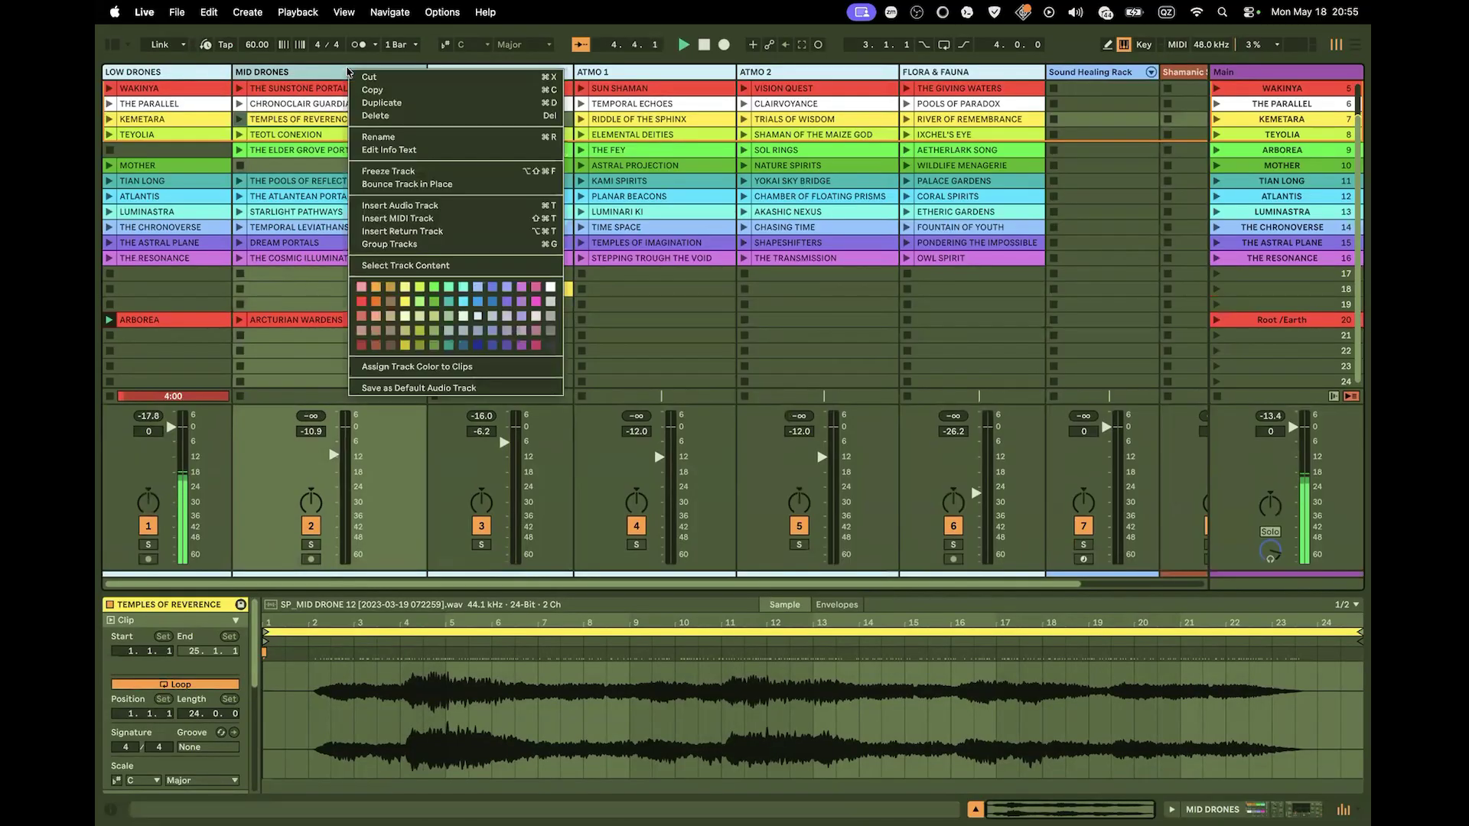
pyautogui.click(386, 103)
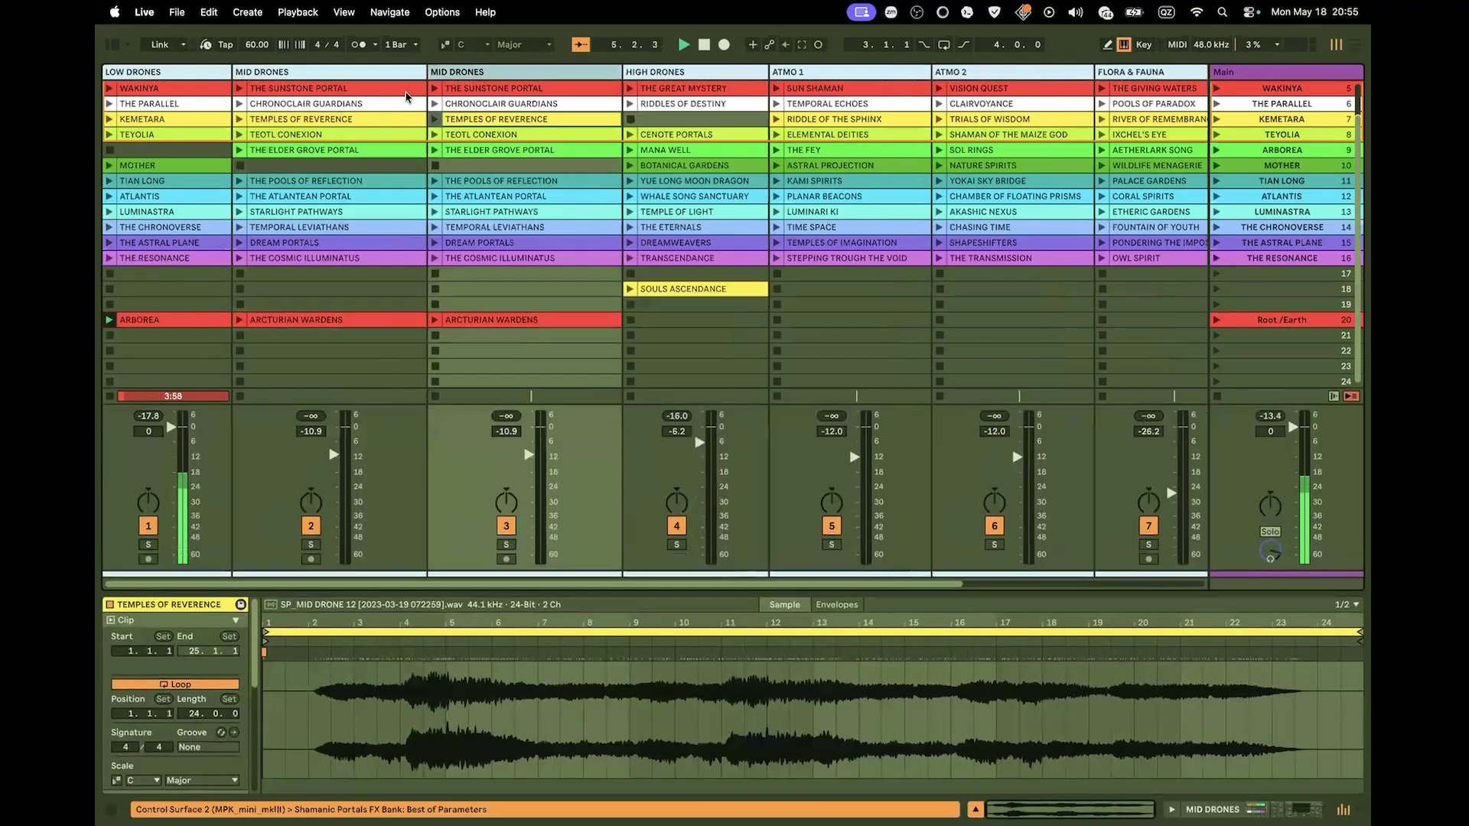
# Place The Sunstone Portal in scene 20 of the duplicated Mid Drones track at 0 dB and play it alongside Arcturian Wardens
pyautogui.click(293, 322)
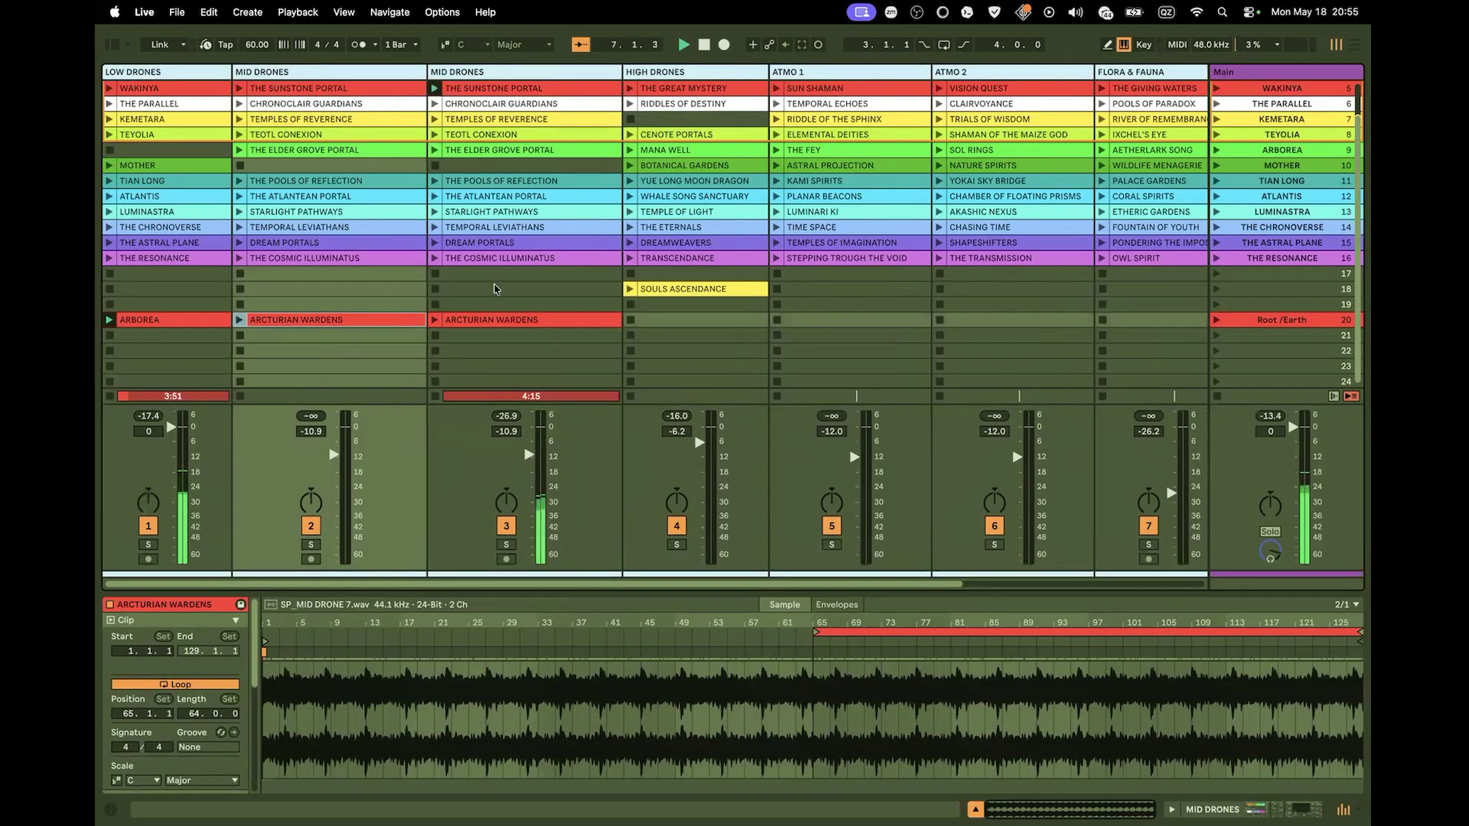
pyautogui.moveTo(493, 88); pyautogui.dragTo(508, 324)
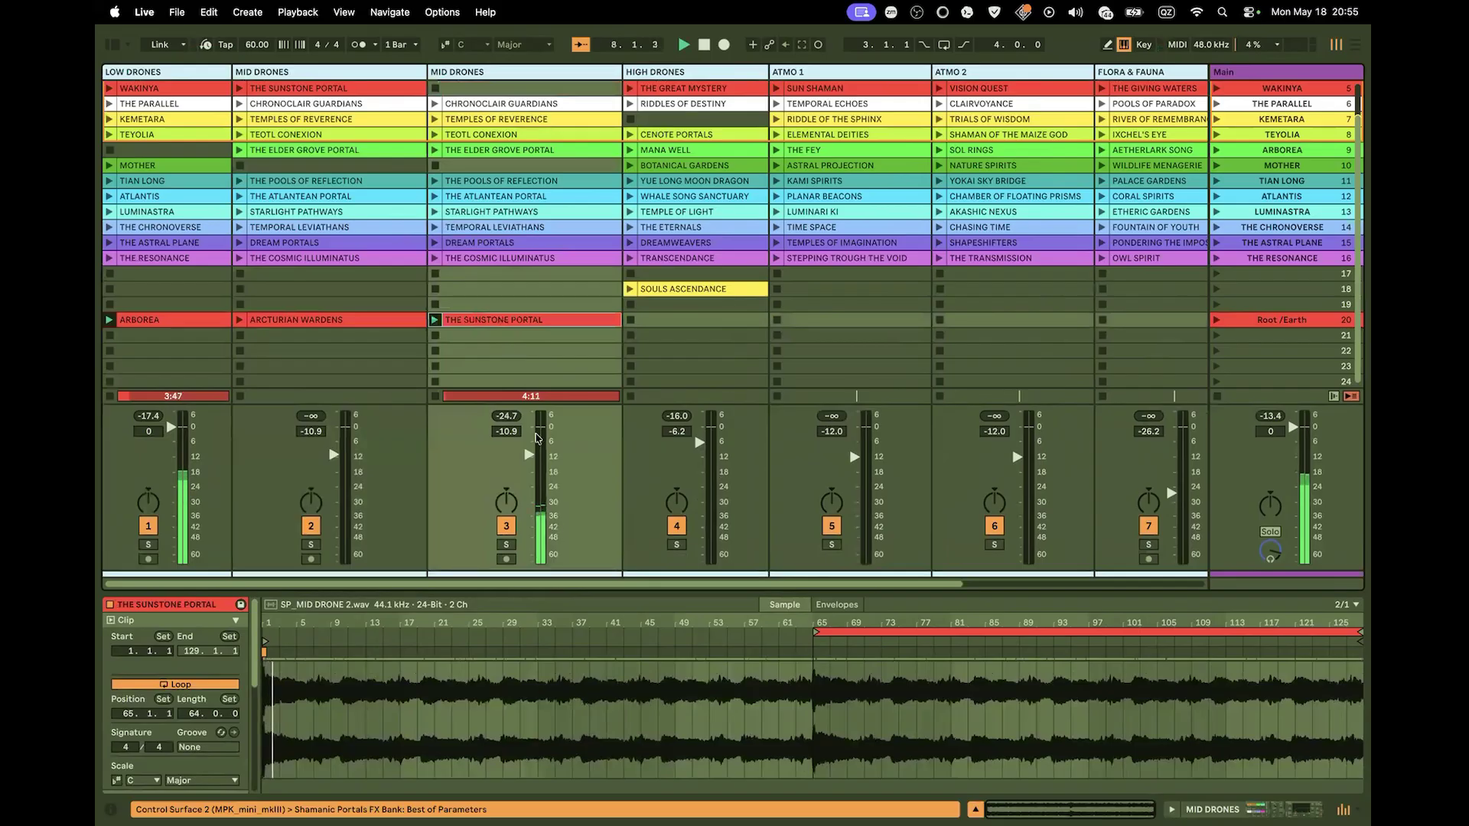
pyautogui.moveTo(528, 454); pyautogui.dragTo(534, 429)
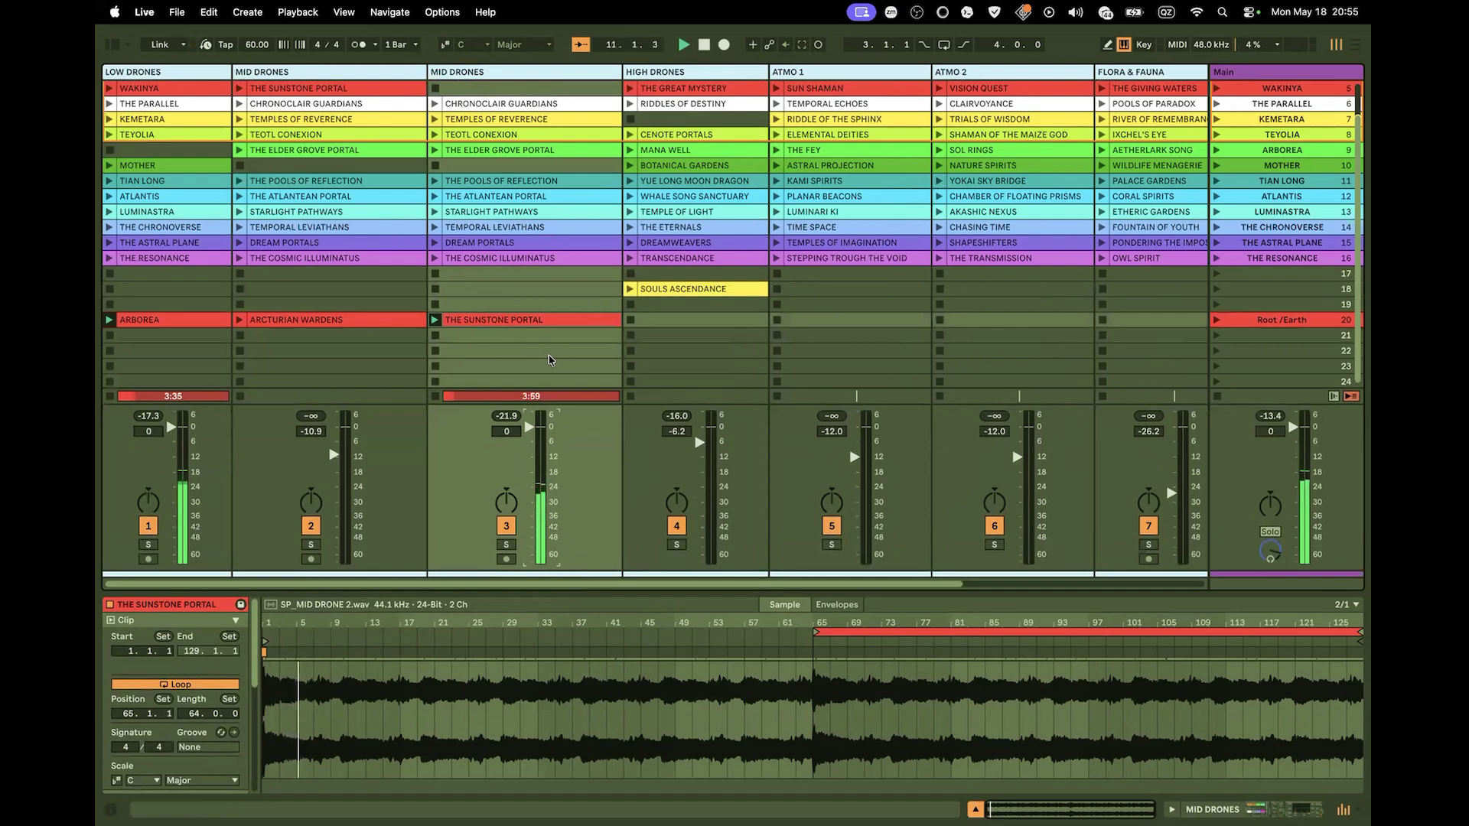
pyautogui.click(505, 321)
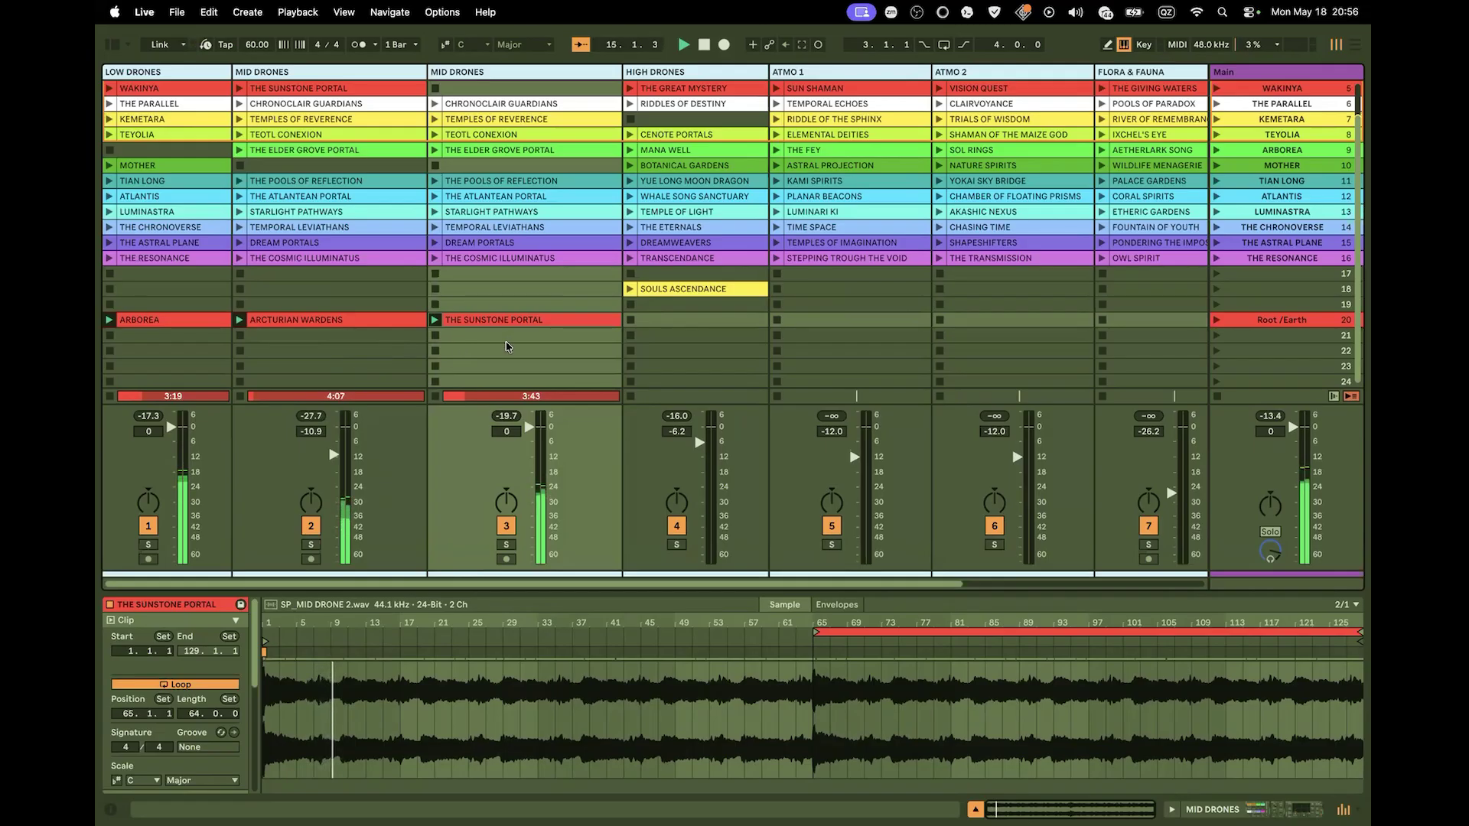
# Stop all clips and play Wildlife Menagerie alone on the Flora & Fauna track with its volume at -18.1 dB
pyautogui.click(1350, 397)
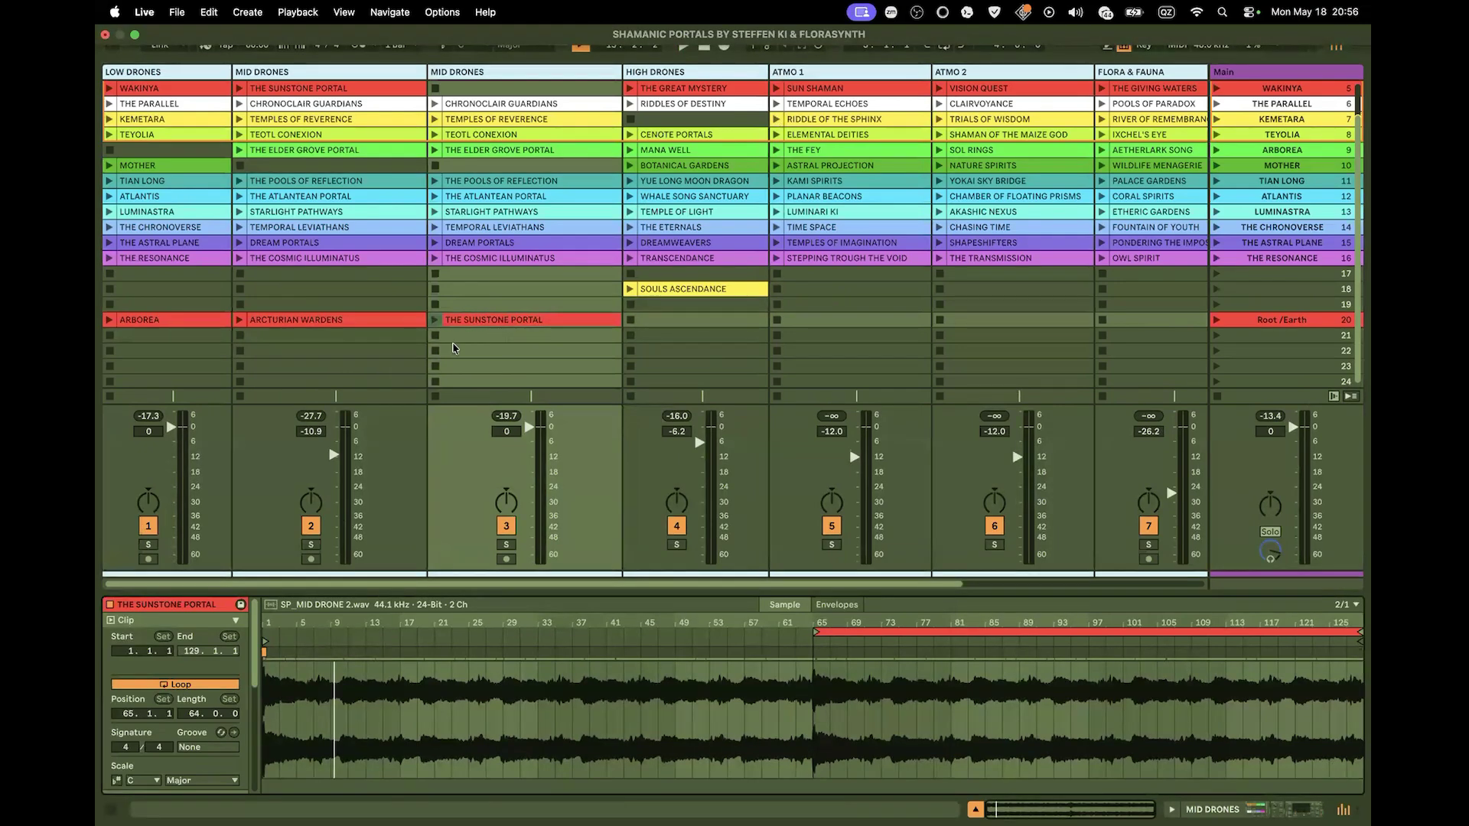
pyautogui.scroll(4, 689, 150)
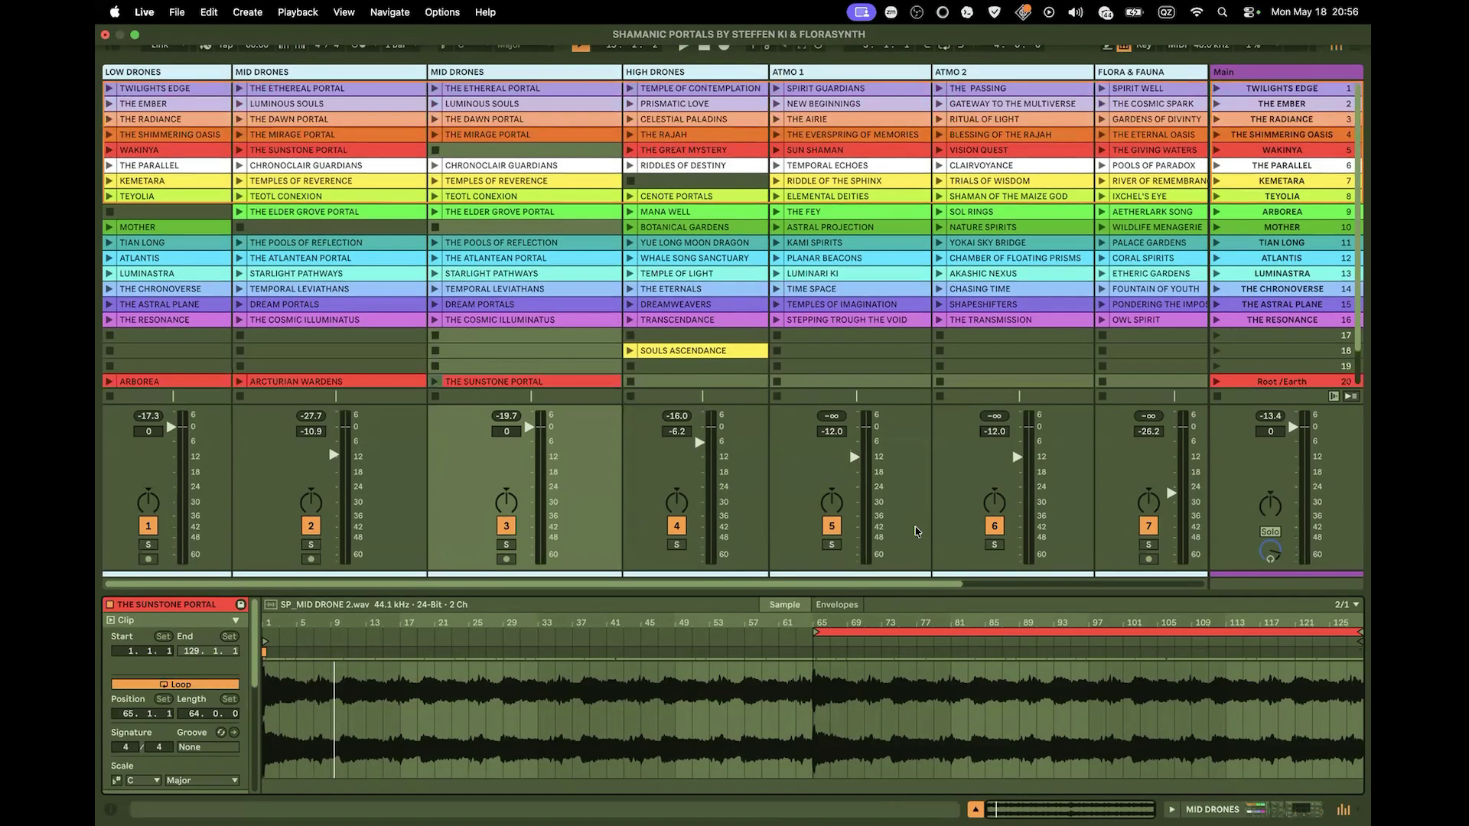
pyautogui.moveTo(843, 583)
pyautogui.mouseDown()
pyautogui.moveTo(1157, 568)
pyautogui.moveTo(1102, 572)
pyautogui.mouseUp()
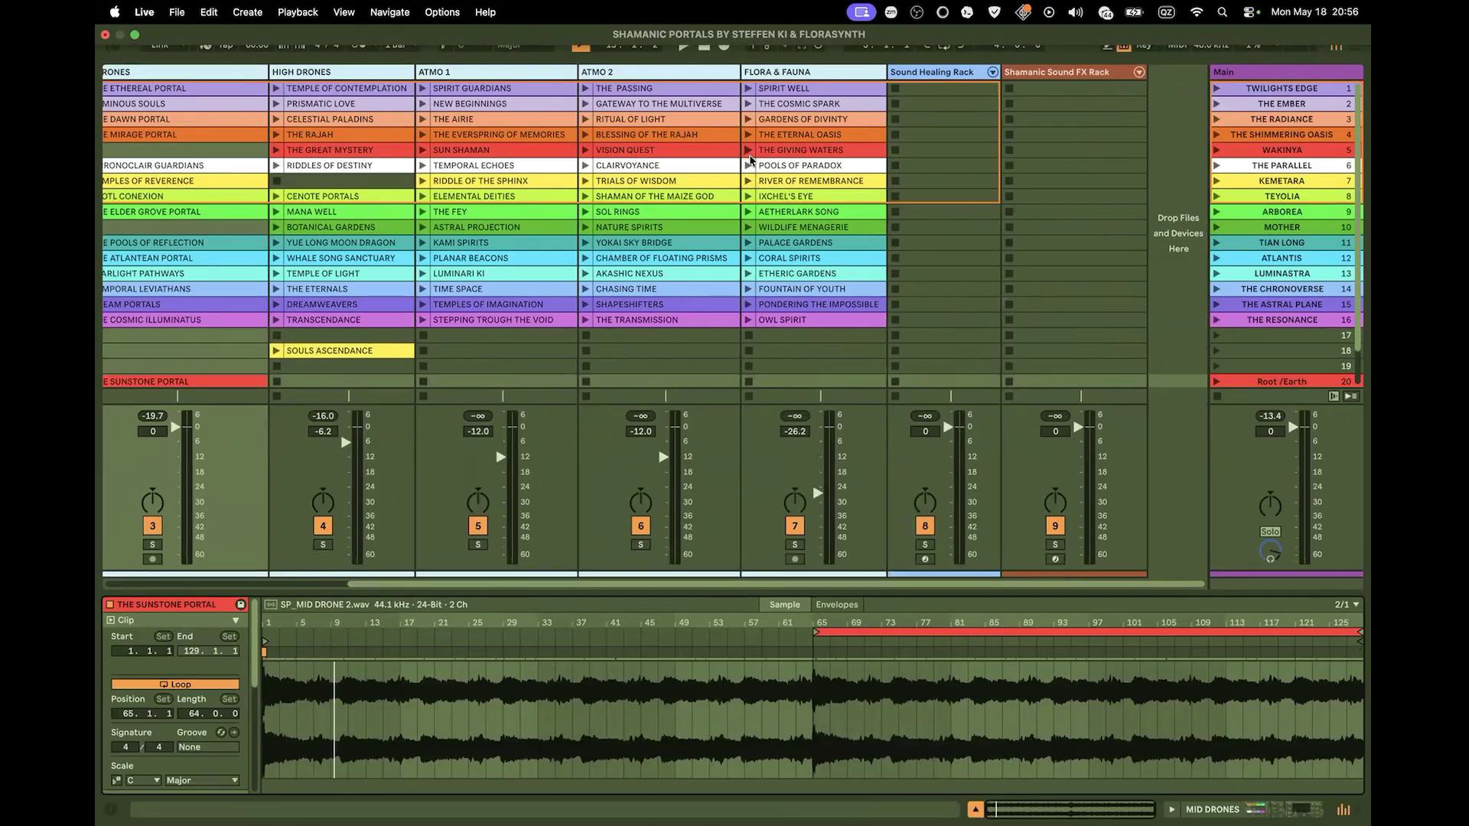
pyautogui.click(748, 229)
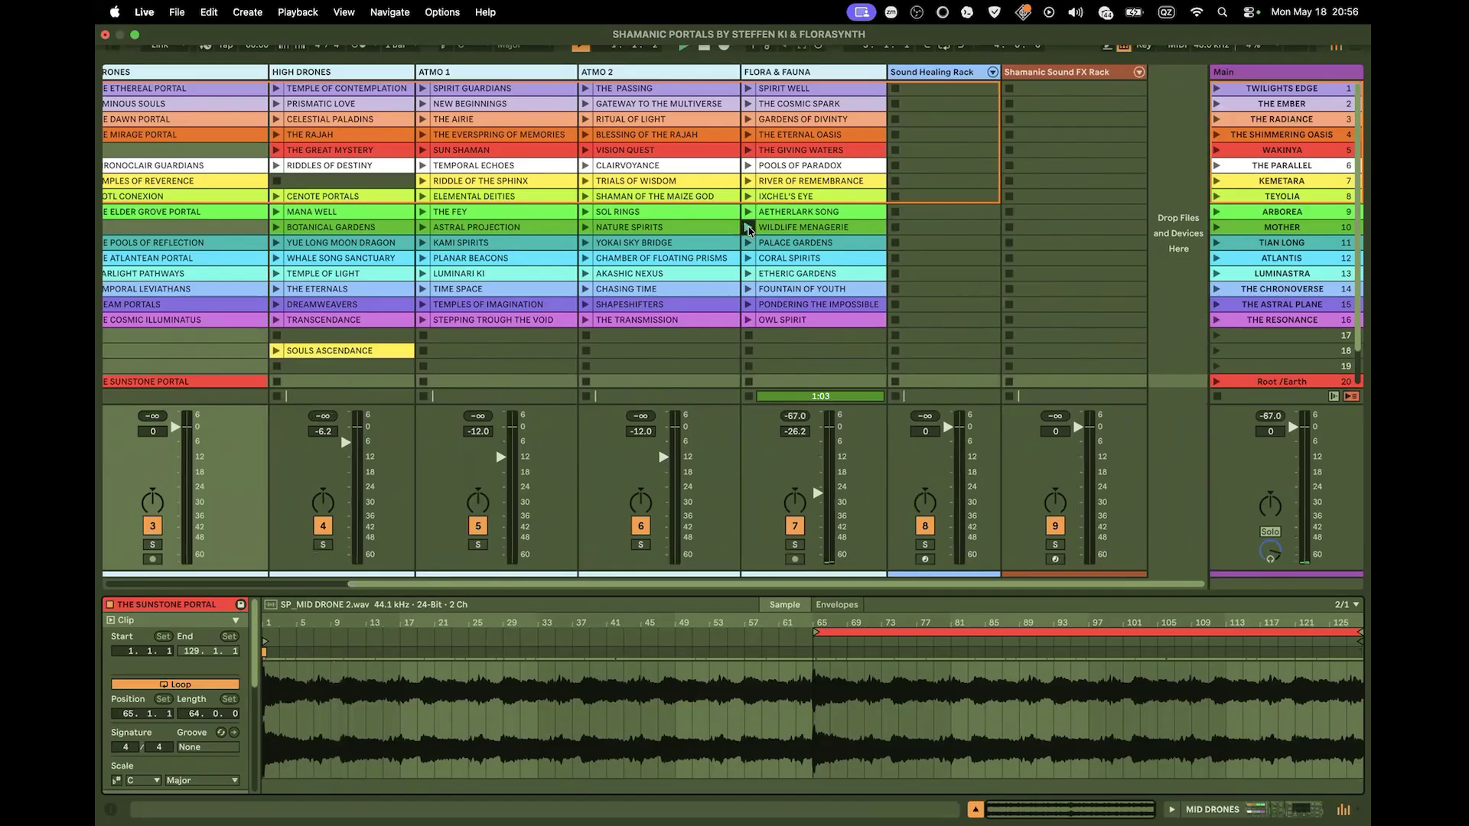
pyautogui.moveTo(819, 494); pyautogui.dragTo(826, 472)
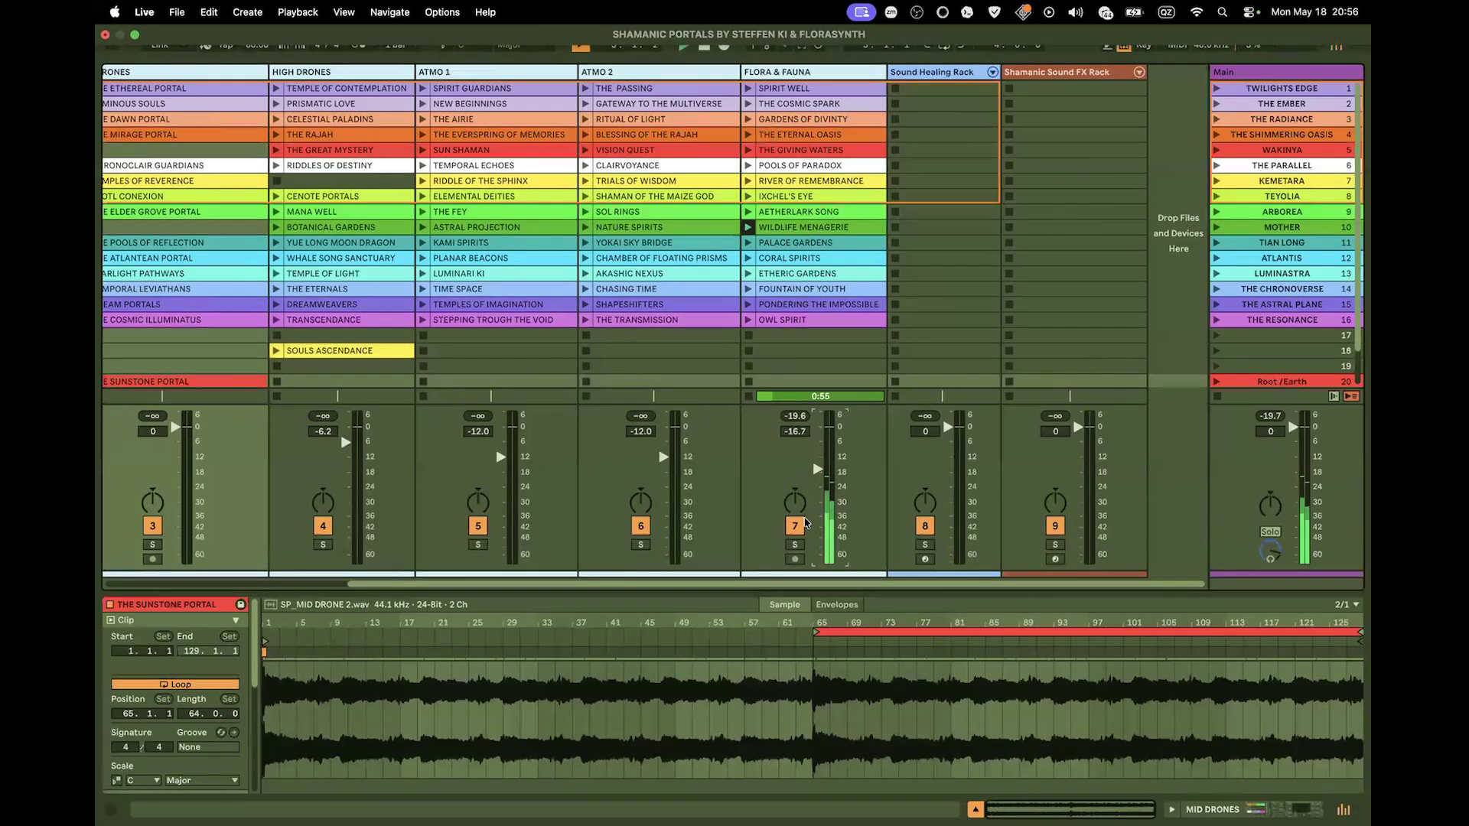
pyautogui.moveTo(815, 469); pyautogui.dragTo(818, 473)
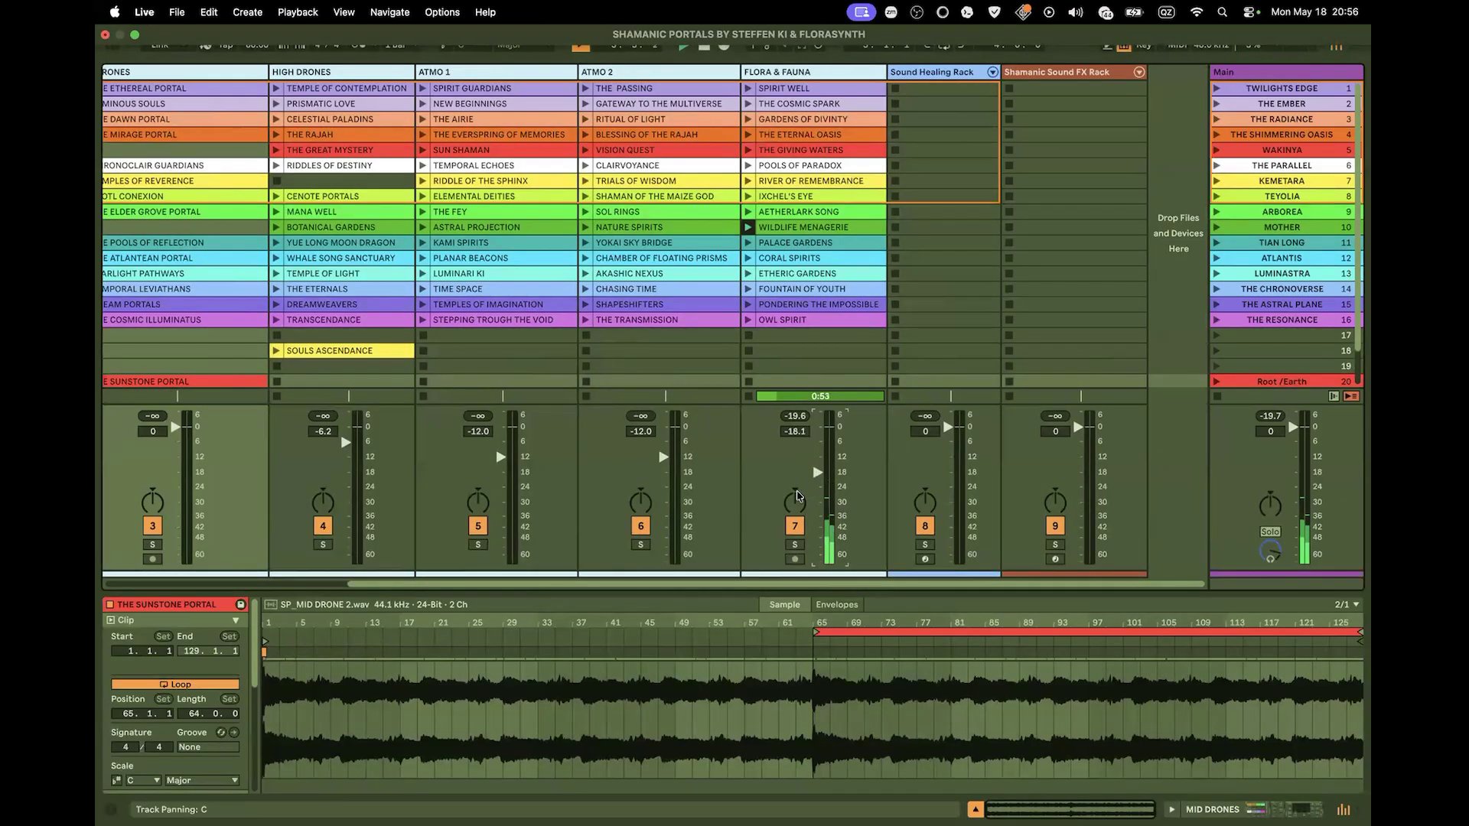
# Launch the Root /Earth scene, play Wildlife Menagerie over it and lower the Flora & Fauna volume to -24.5 dB
pyautogui.click(1213, 383)
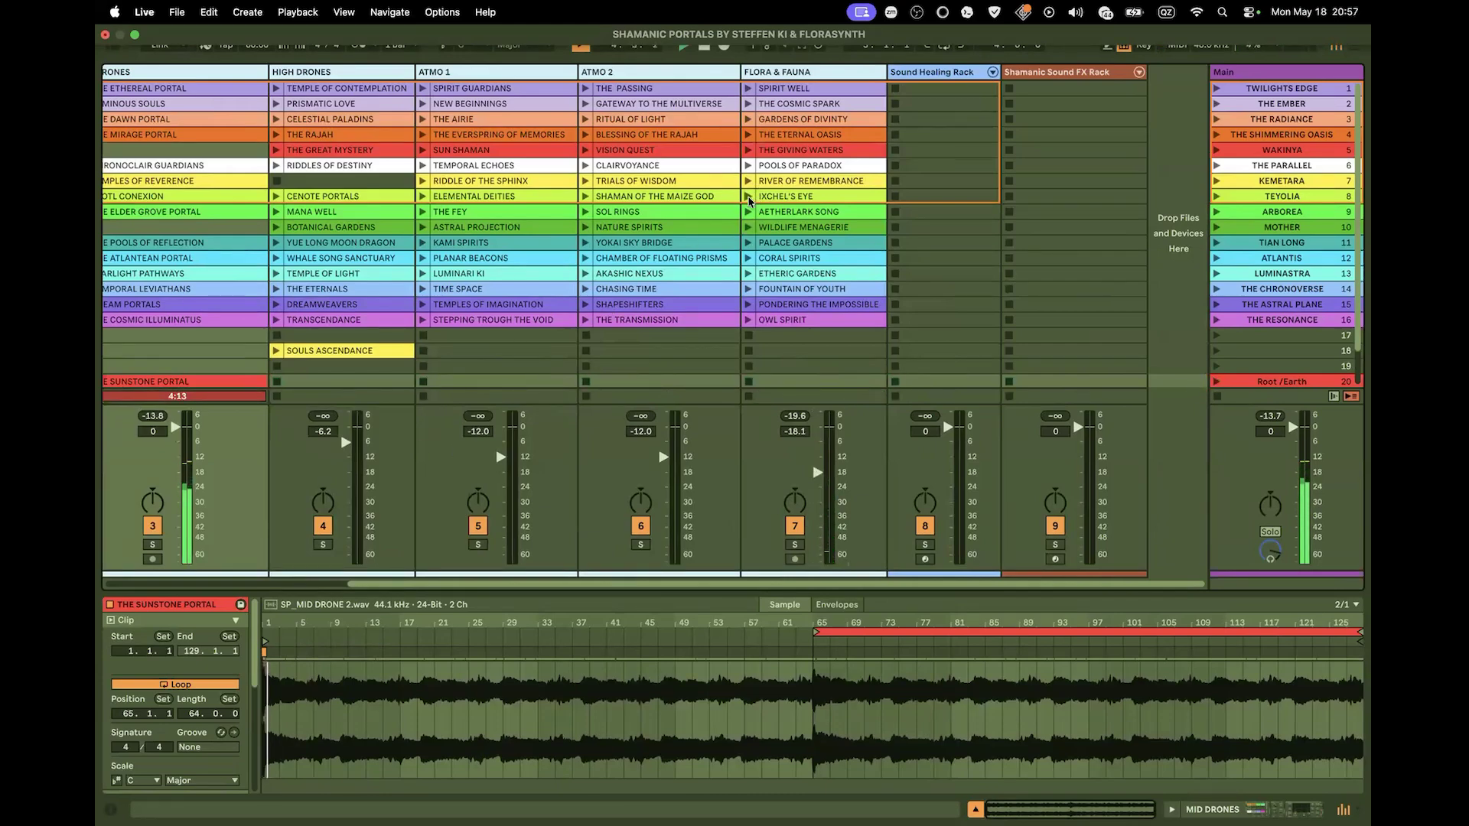
pyautogui.click(749, 229)
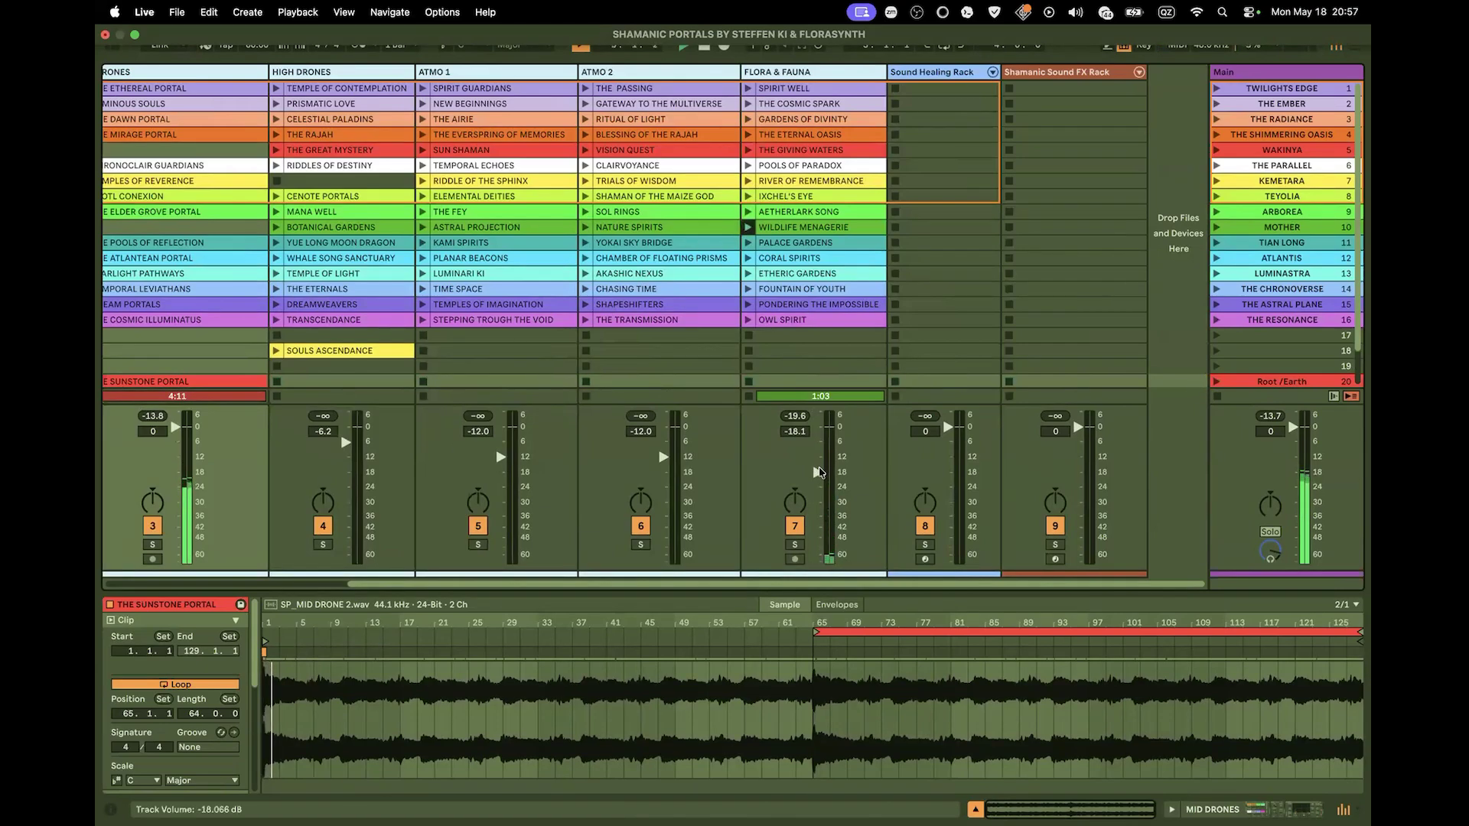
pyautogui.moveTo(815, 492); pyautogui.dragTo(818, 489)
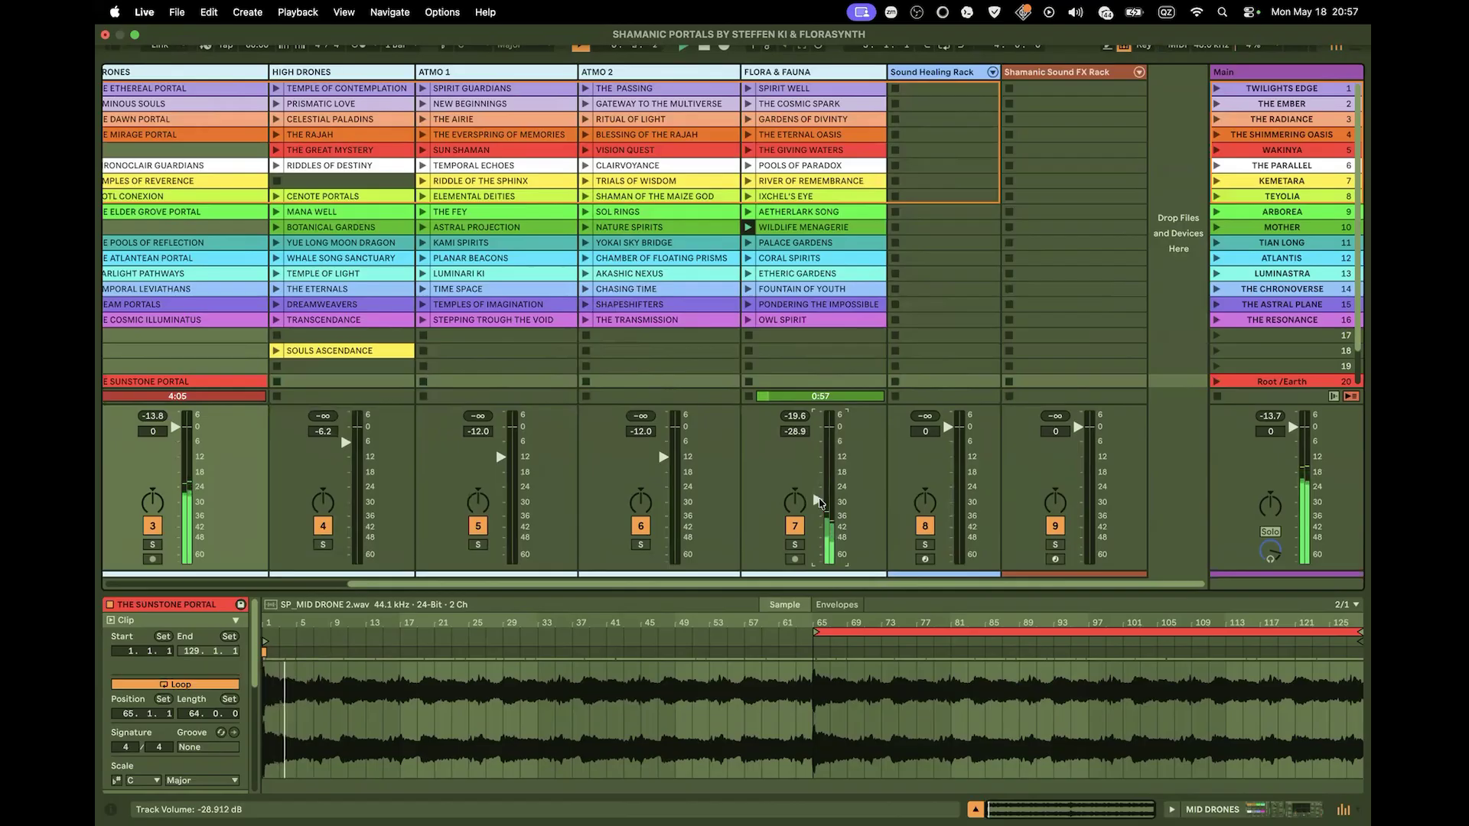
# Move Wildlife Menagerie to scene 18 and Ixchel's Eye to scene 19 on the Flora & Fauna track
pyautogui.scroll(-2, 764, 184)
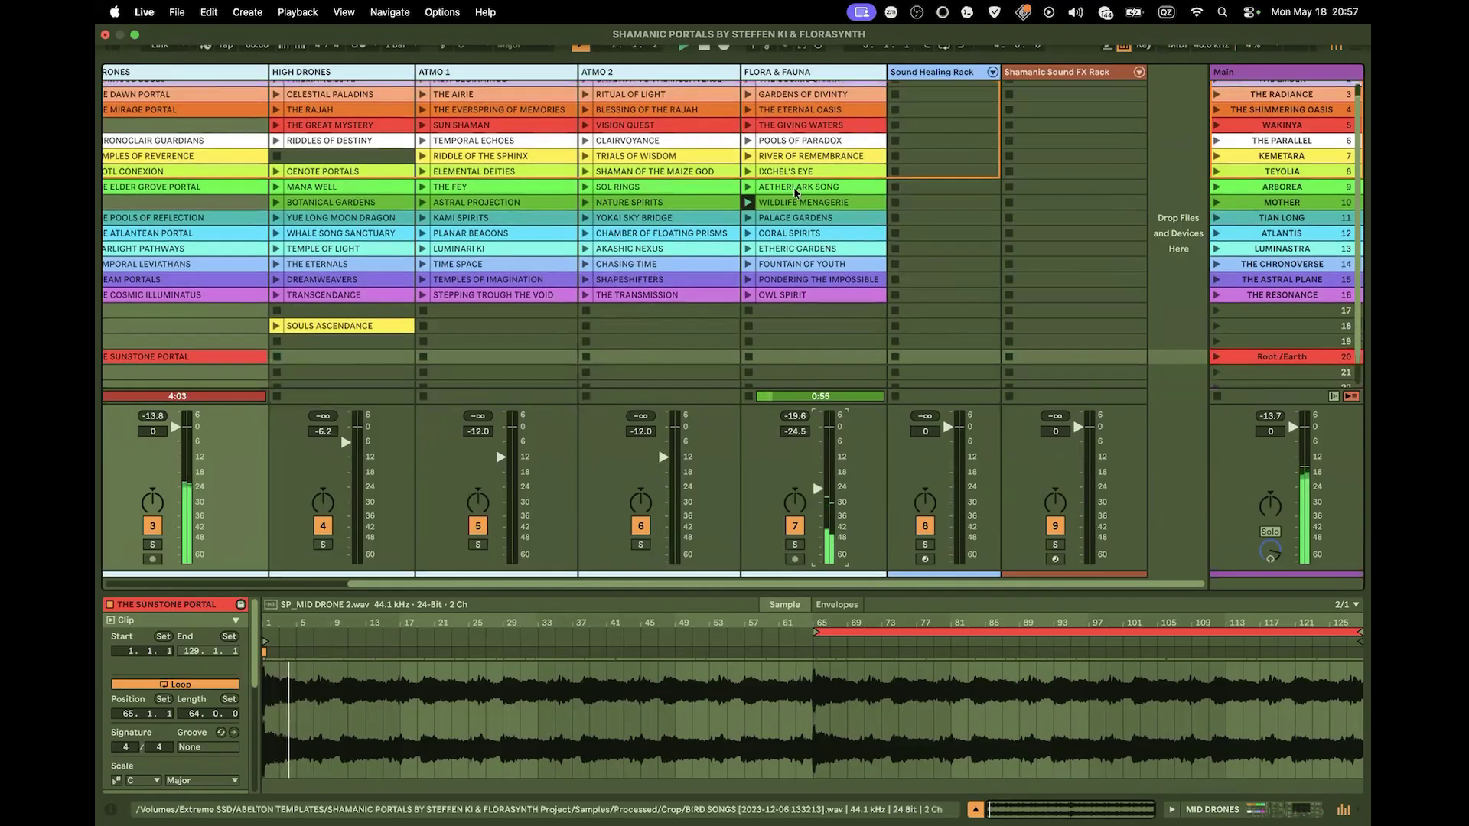
pyautogui.moveTo(765, 202); pyautogui.dragTo(789, 327)
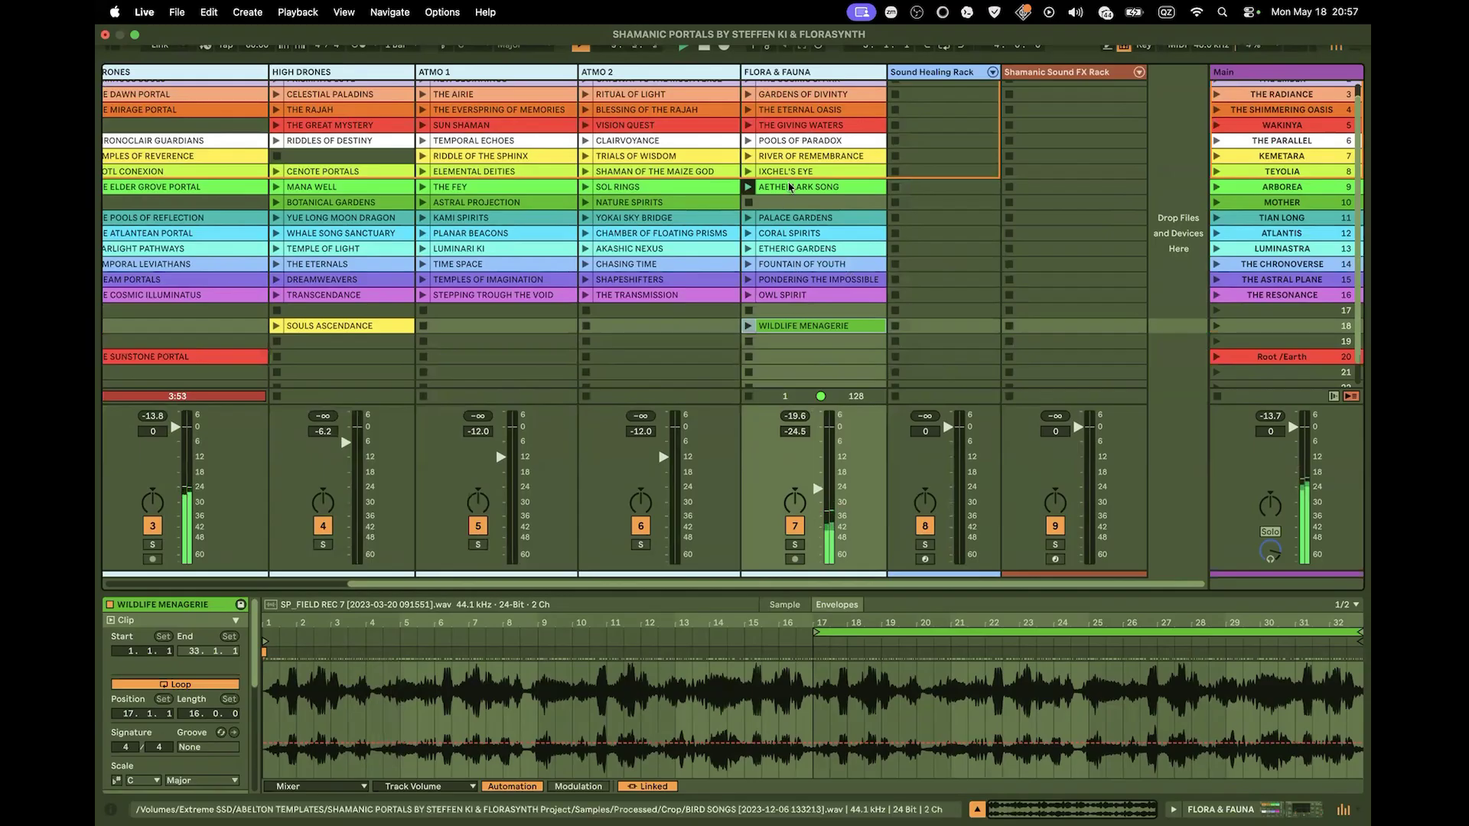
pyautogui.moveTo(796, 179); pyautogui.dragTo(832, 340)
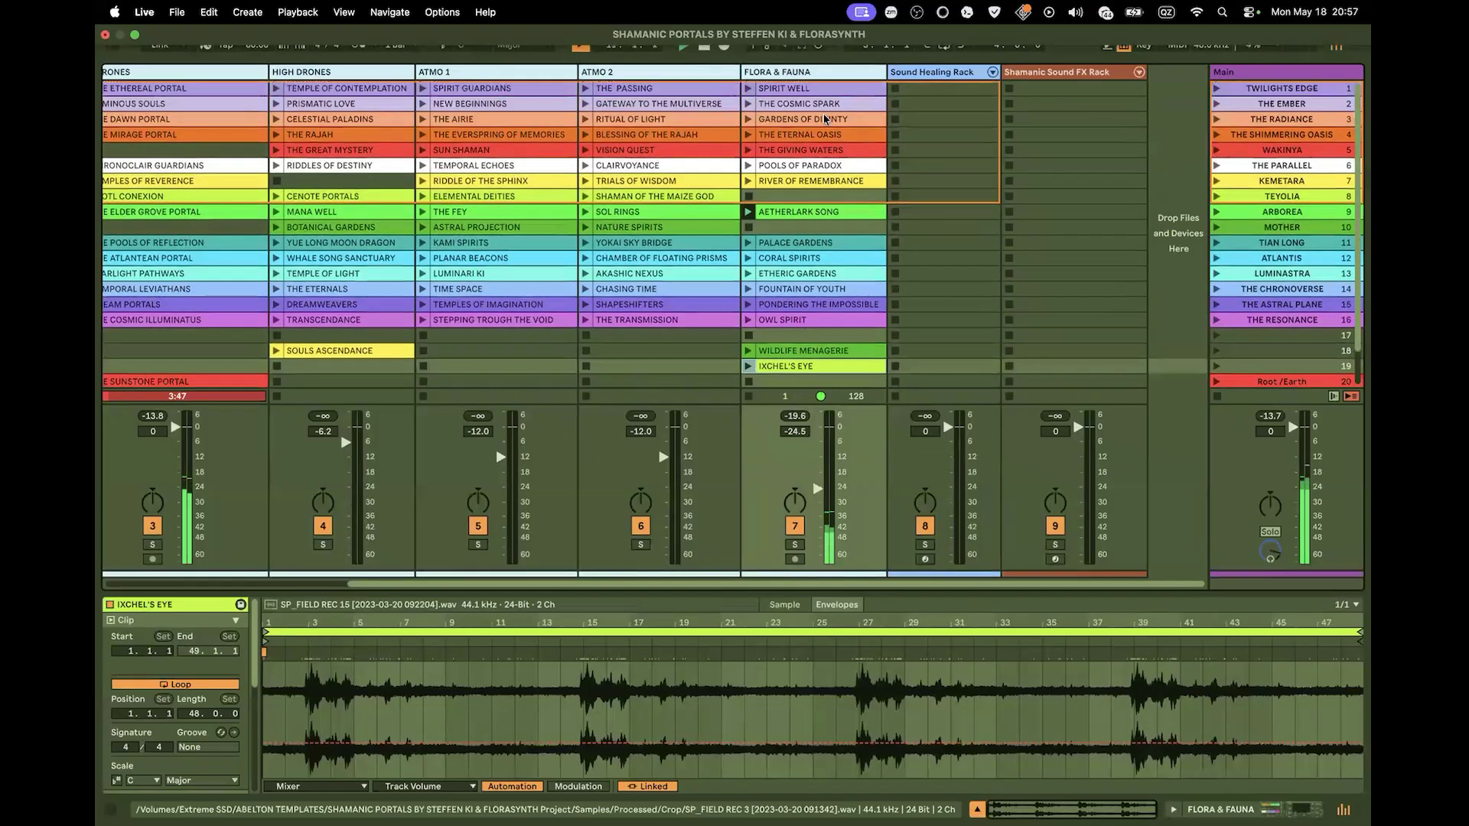
# Play Spirit Well over the drones and lower the Flora & Fauna track volume to -32.1 dB
pyautogui.scroll(2, 773, 111)
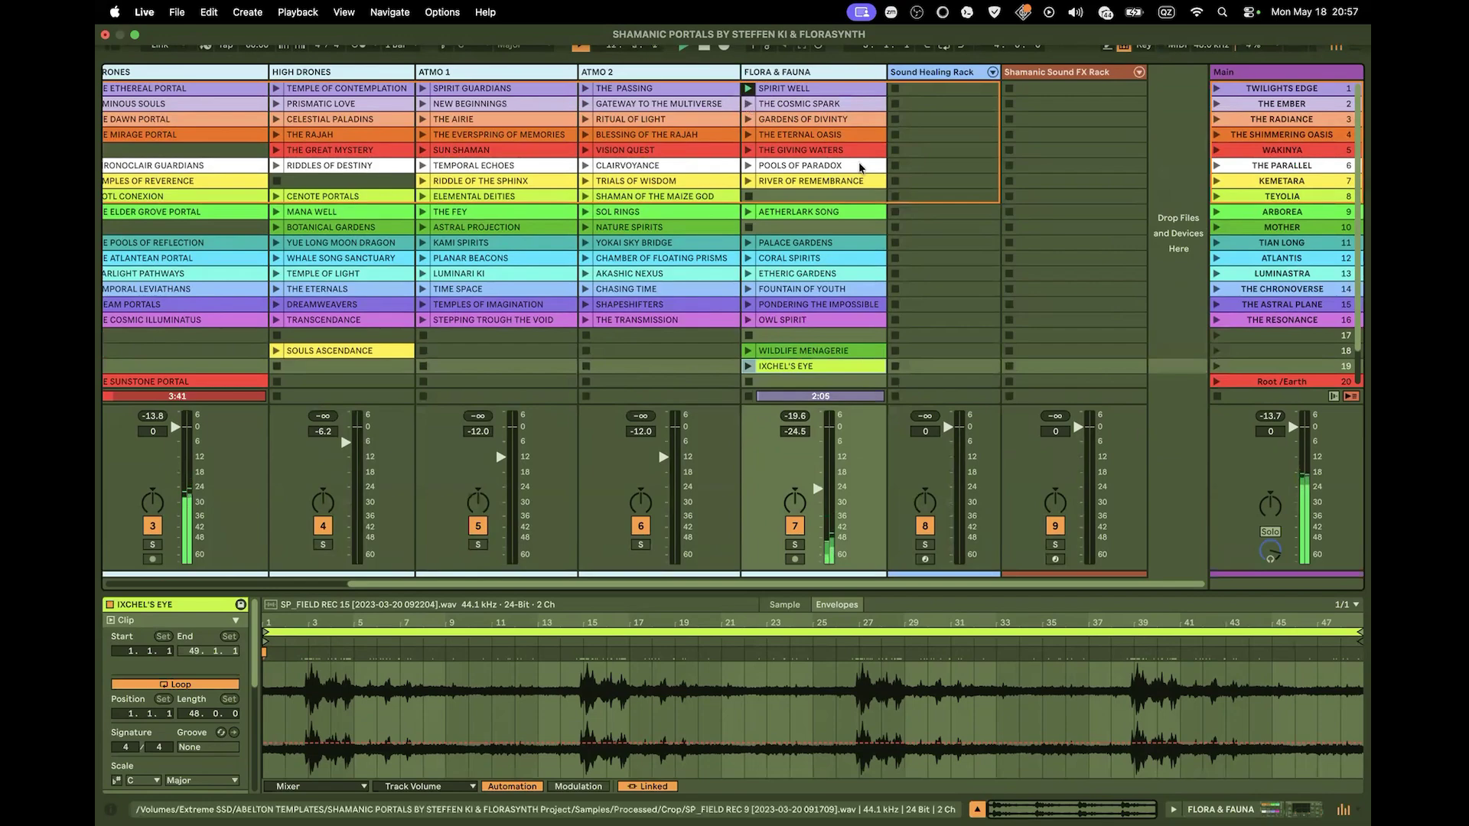
pyautogui.click(813, 93)
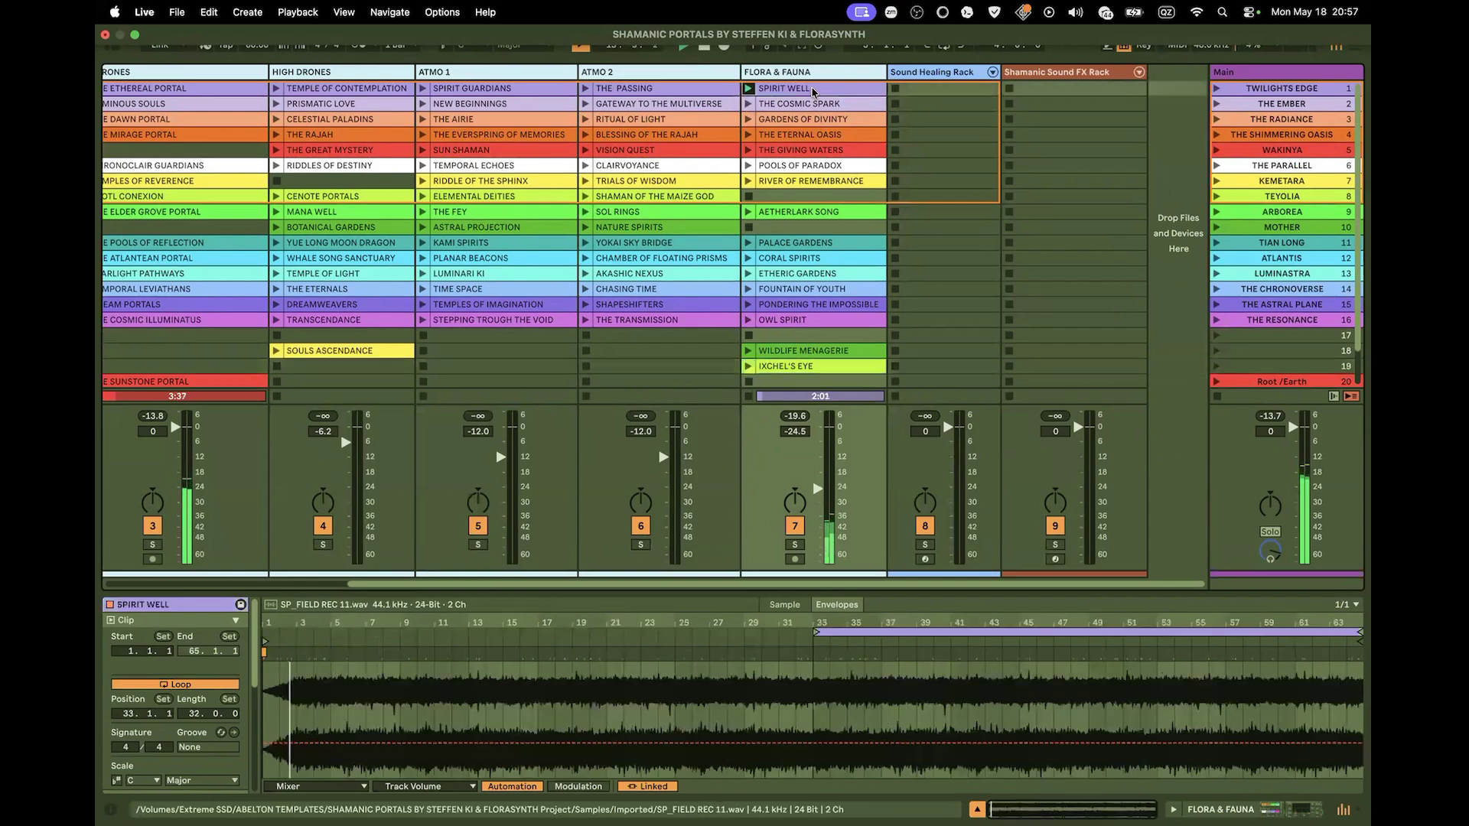
pyautogui.moveTo(823, 490); pyautogui.dragTo(817, 507)
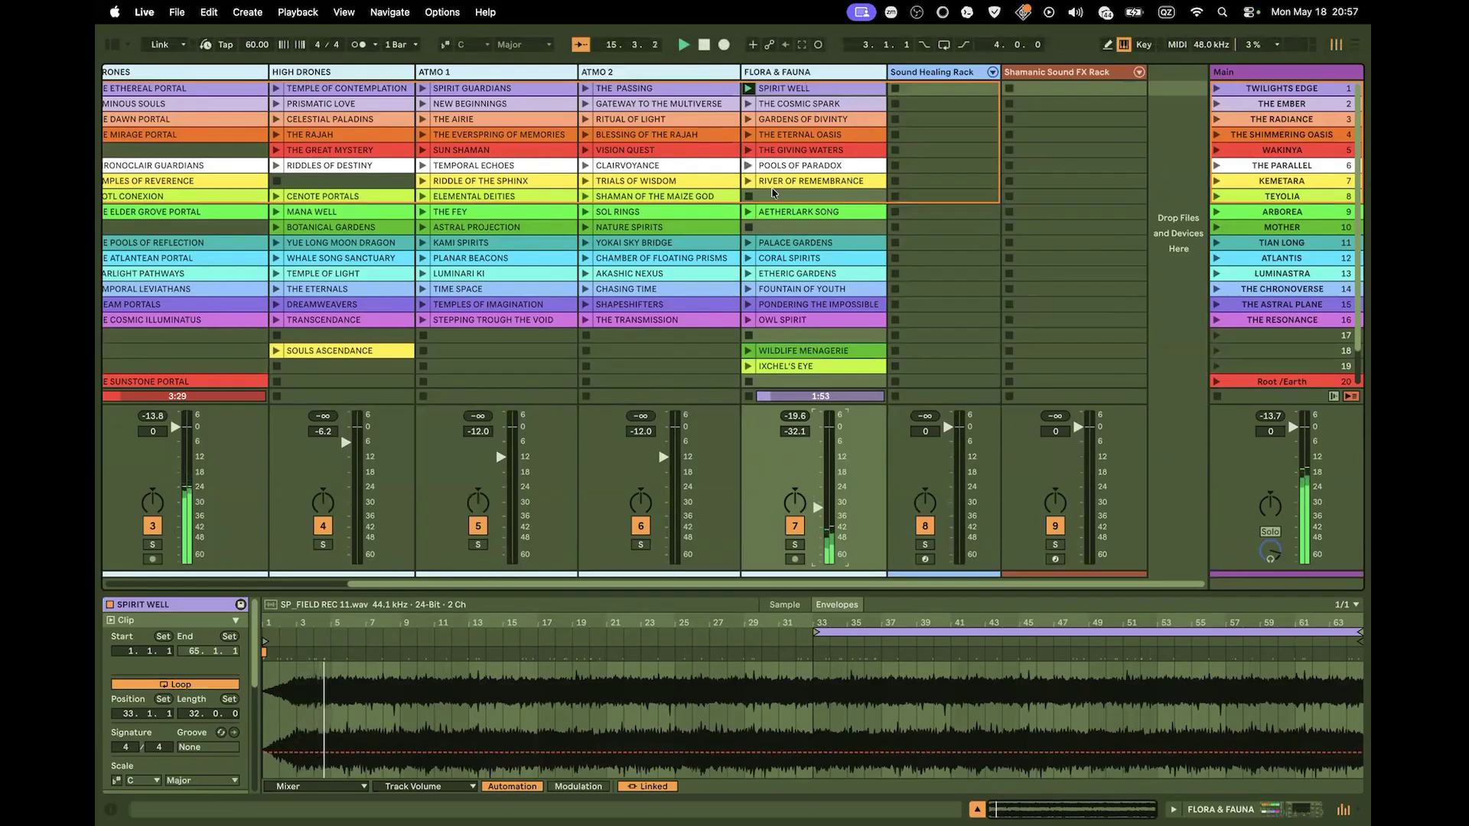
# Play the Etheric Gardens clip on the Flora & Fauna track and move it into scene 20
pyautogui.scroll(-1, 762, 214)
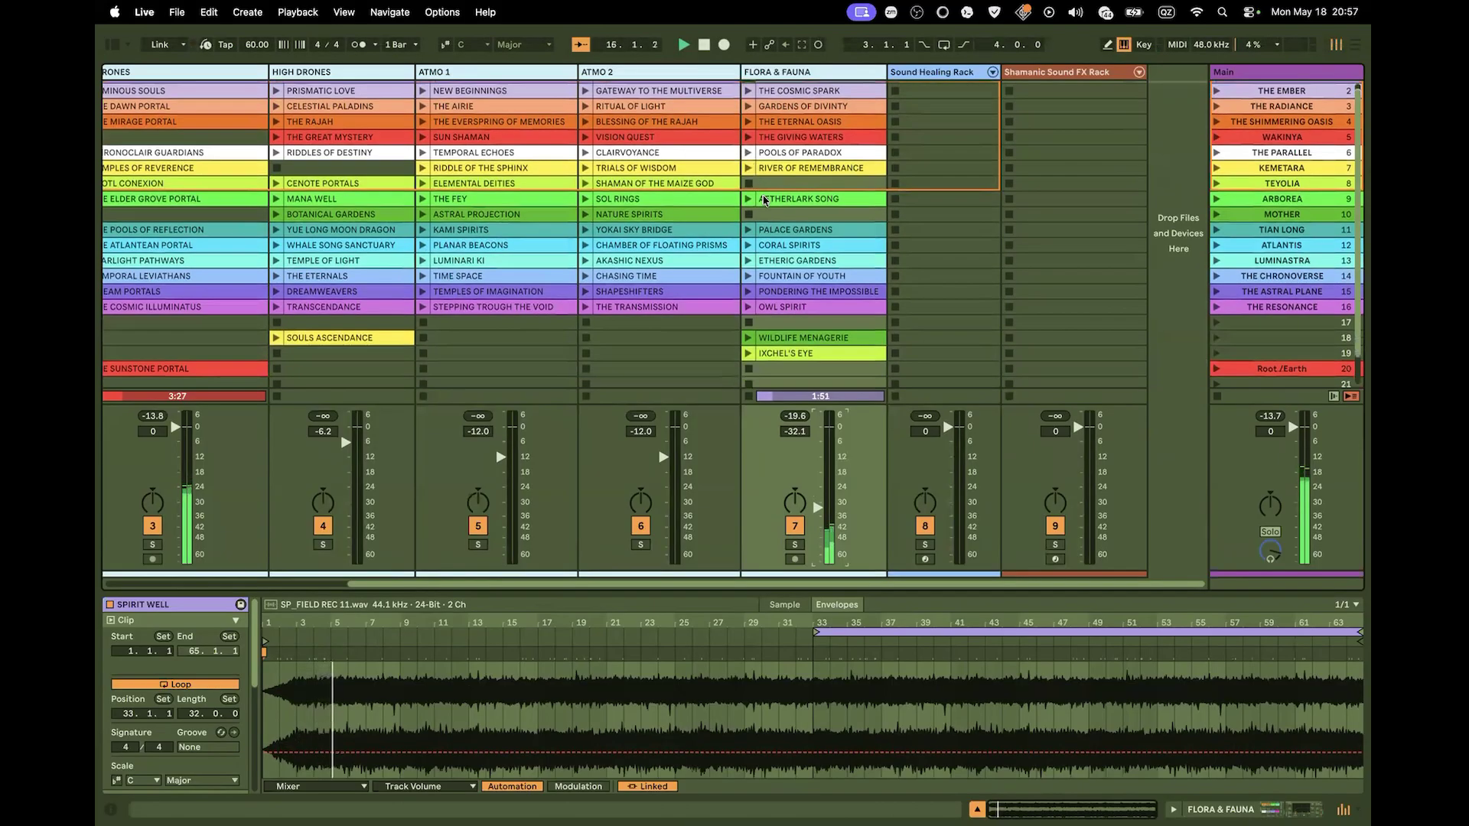
pyautogui.click(748, 259)
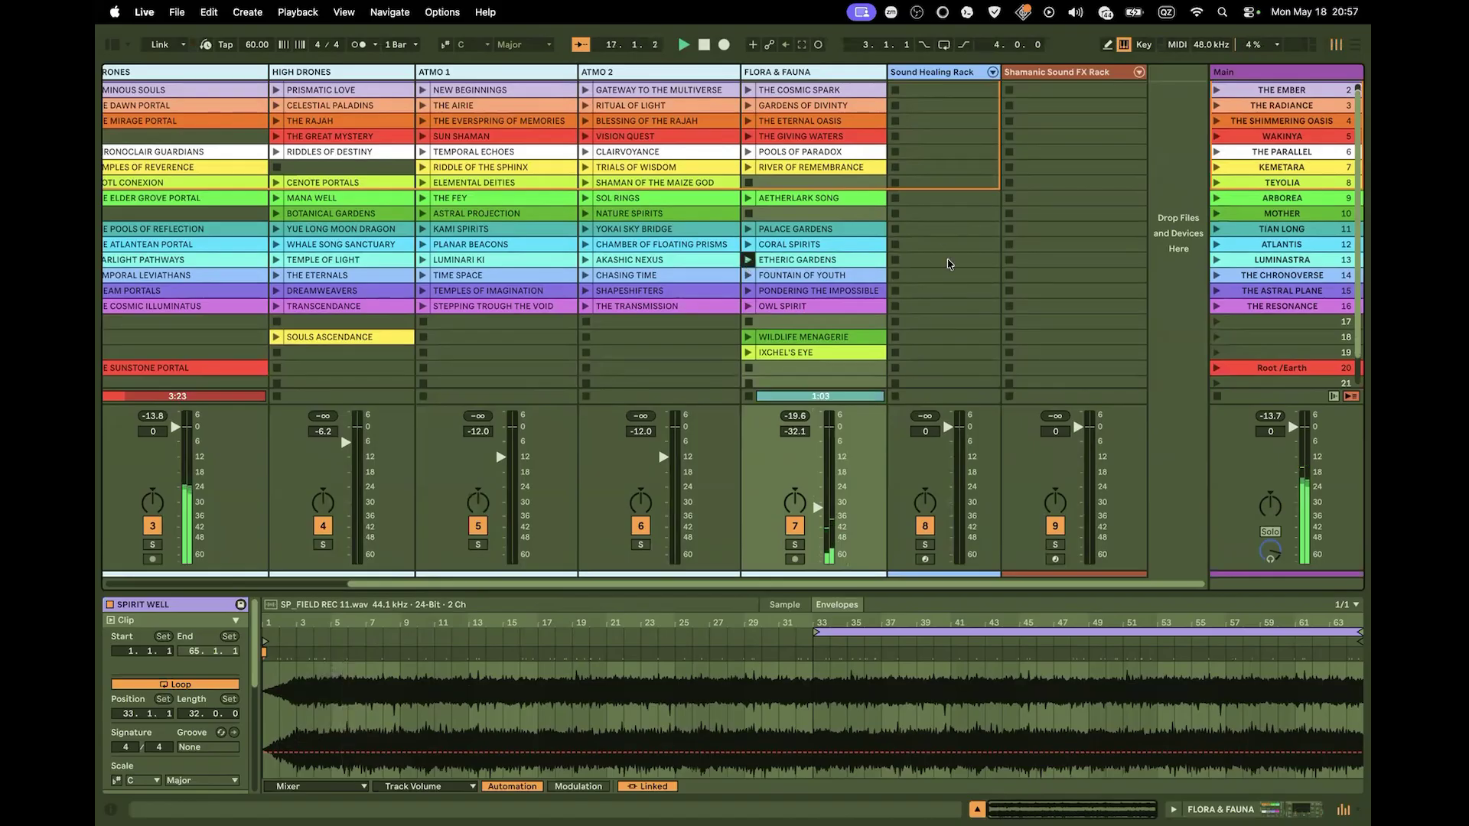
pyautogui.scroll(-2, 899, 325)
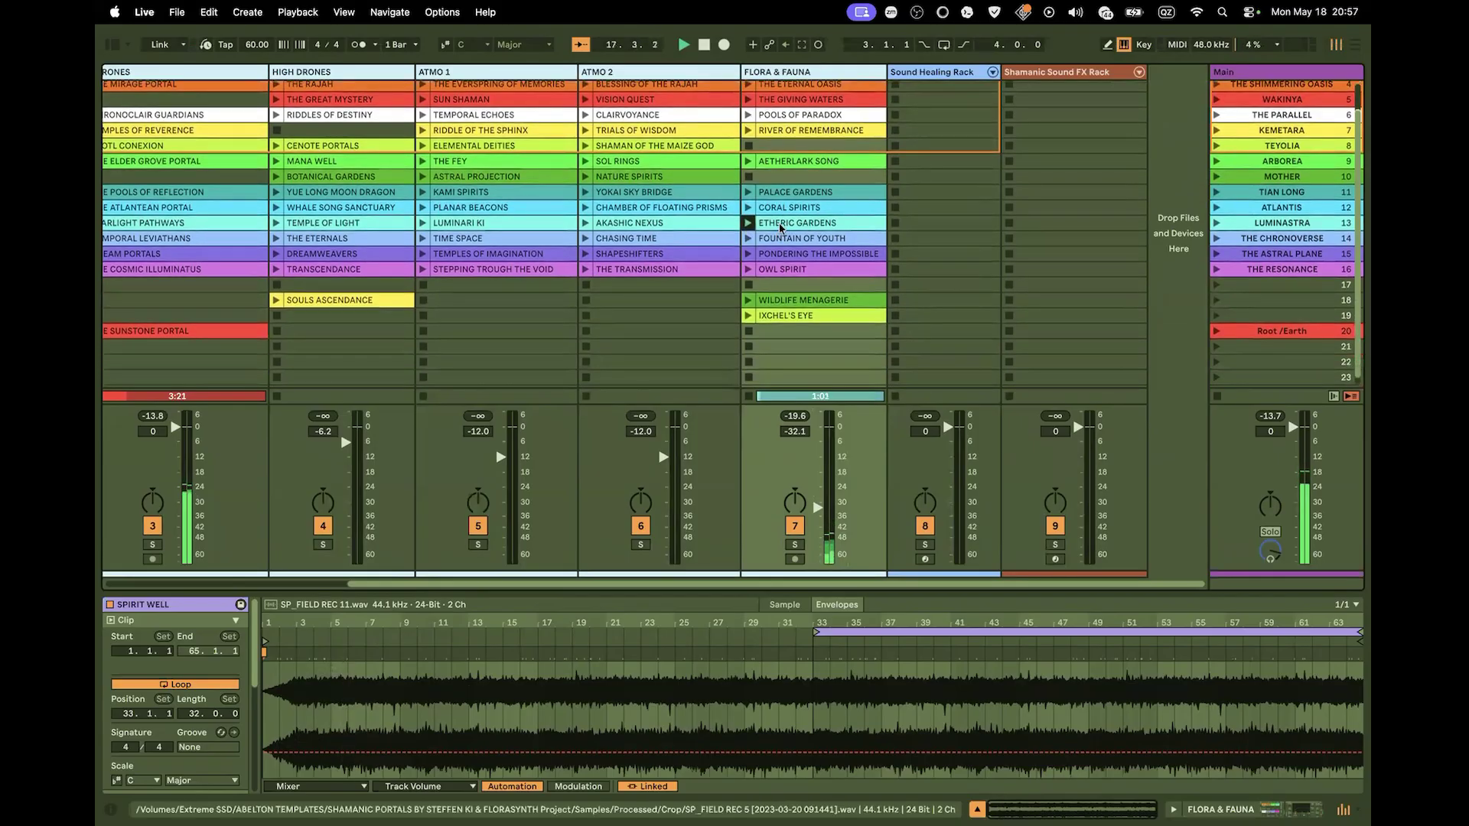
pyautogui.moveTo(782, 224); pyautogui.dragTo(878, 328)
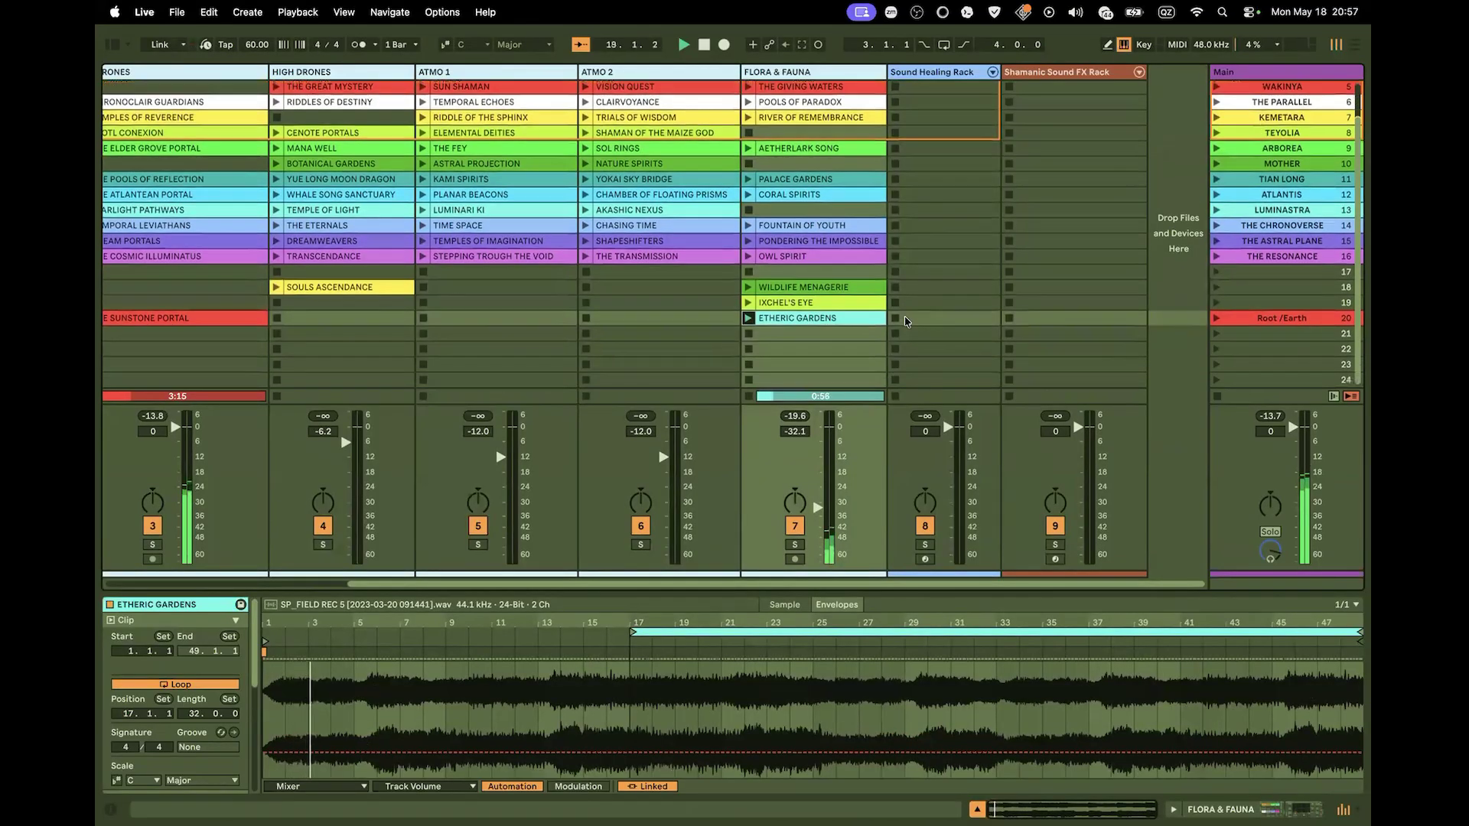
# Play Owl Spirit, raise the Flora & Fauna volume to -15.4 dB and stop that track
pyautogui.scroll(-1, 872, 306)
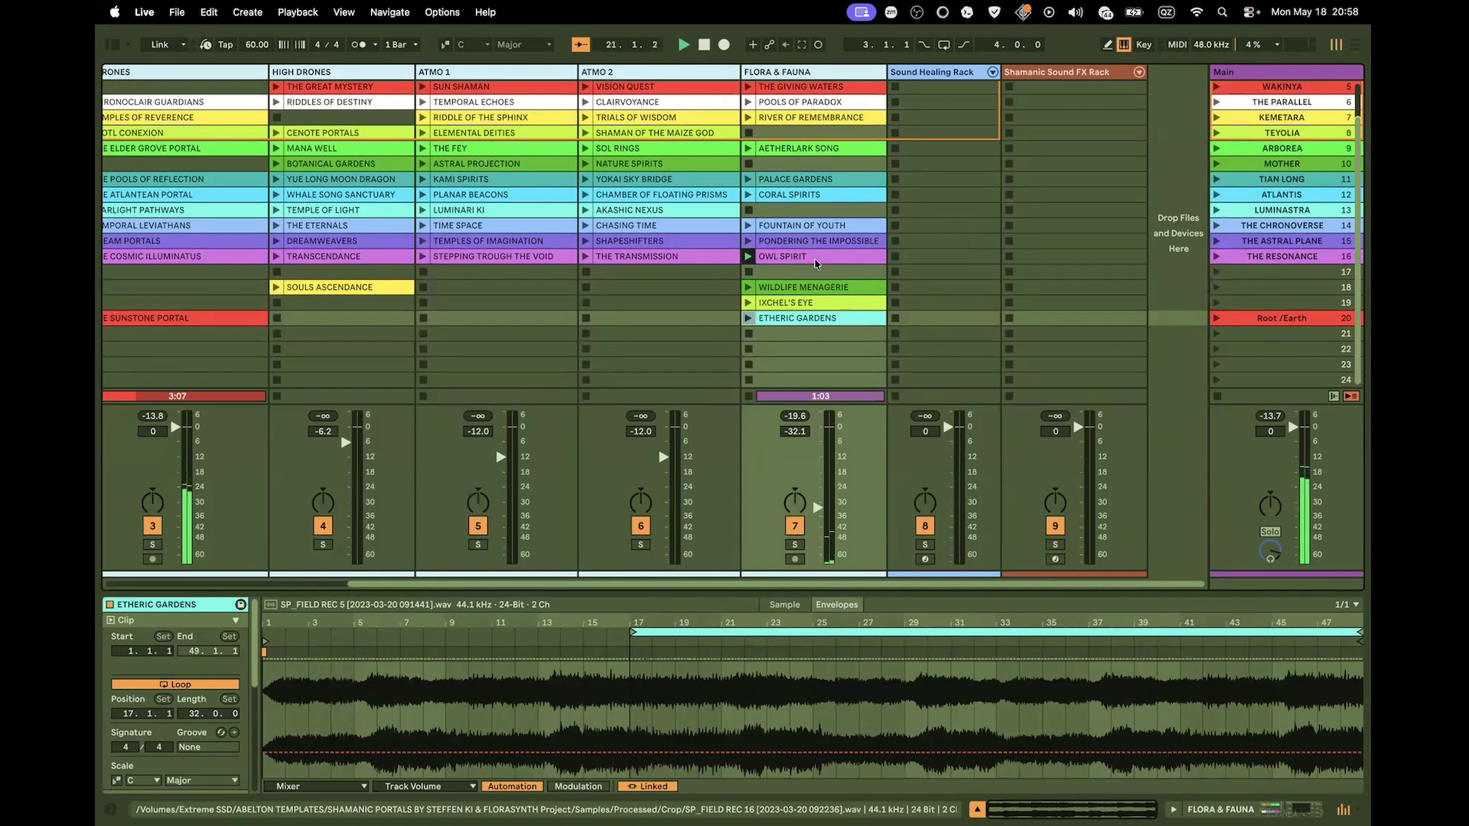
pyautogui.moveTo(815, 508); pyautogui.dragTo(824, 465)
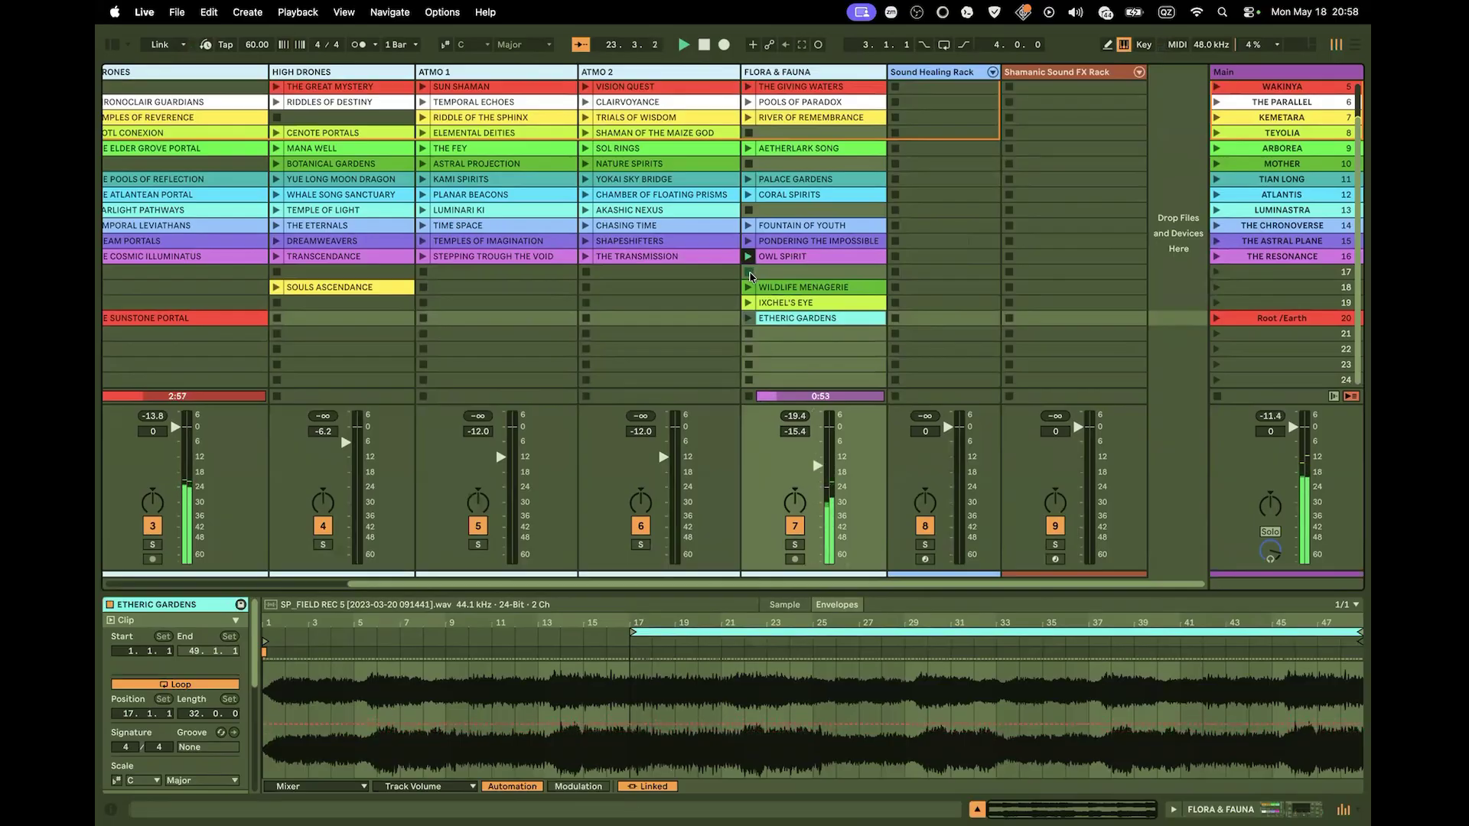
pyautogui.click(749, 273)
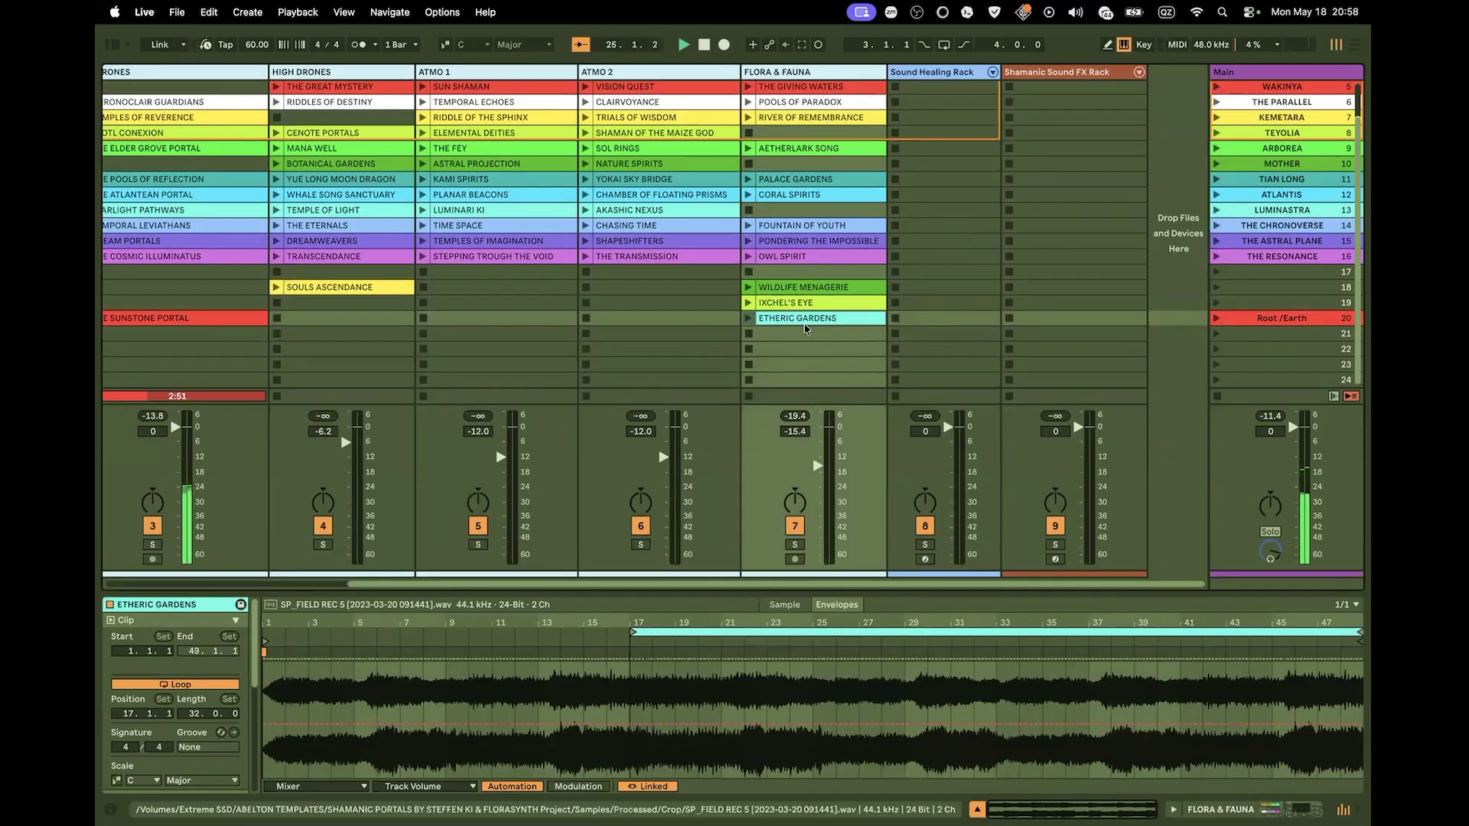
# Move Etheric Gardens to scene 17 and place Aetherlark Song in the Root /Earth scene on the Flora & Fauna track
pyautogui.moveTo(804, 326); pyautogui.dragTo(814, 277)
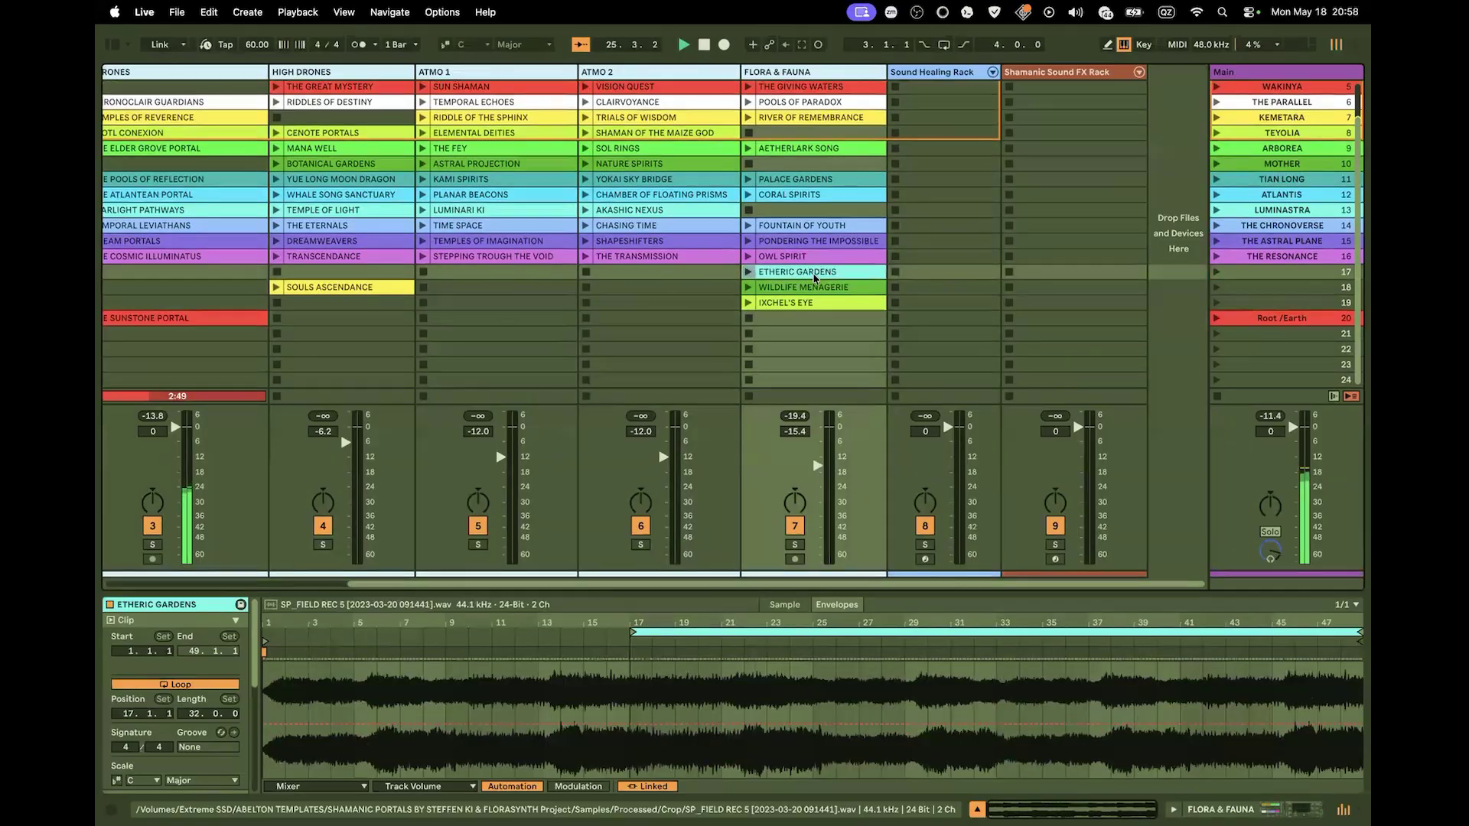
pyautogui.click(799, 304)
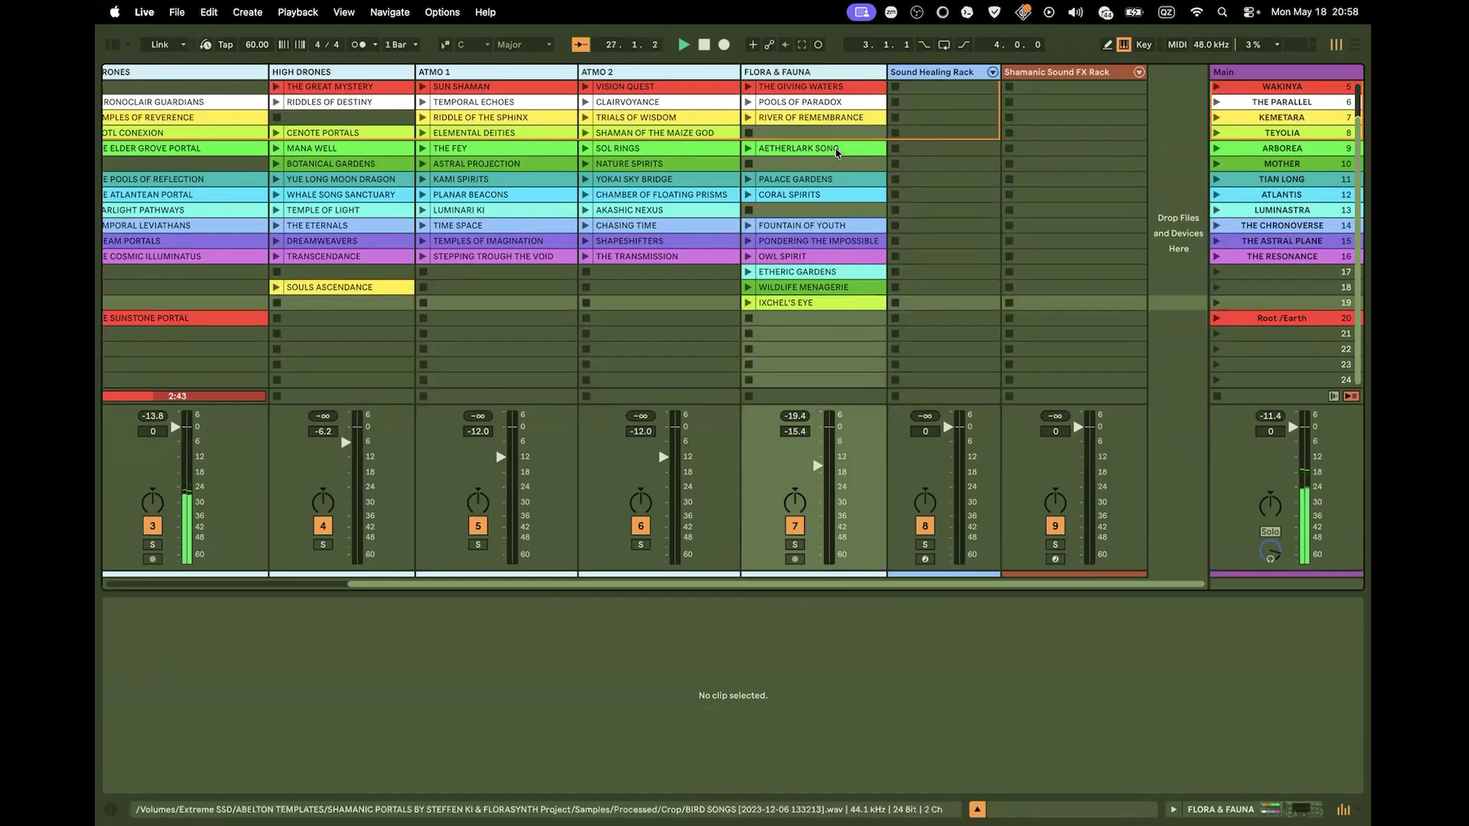
pyautogui.moveTo(836, 152); pyautogui.dragTo(837, 326)
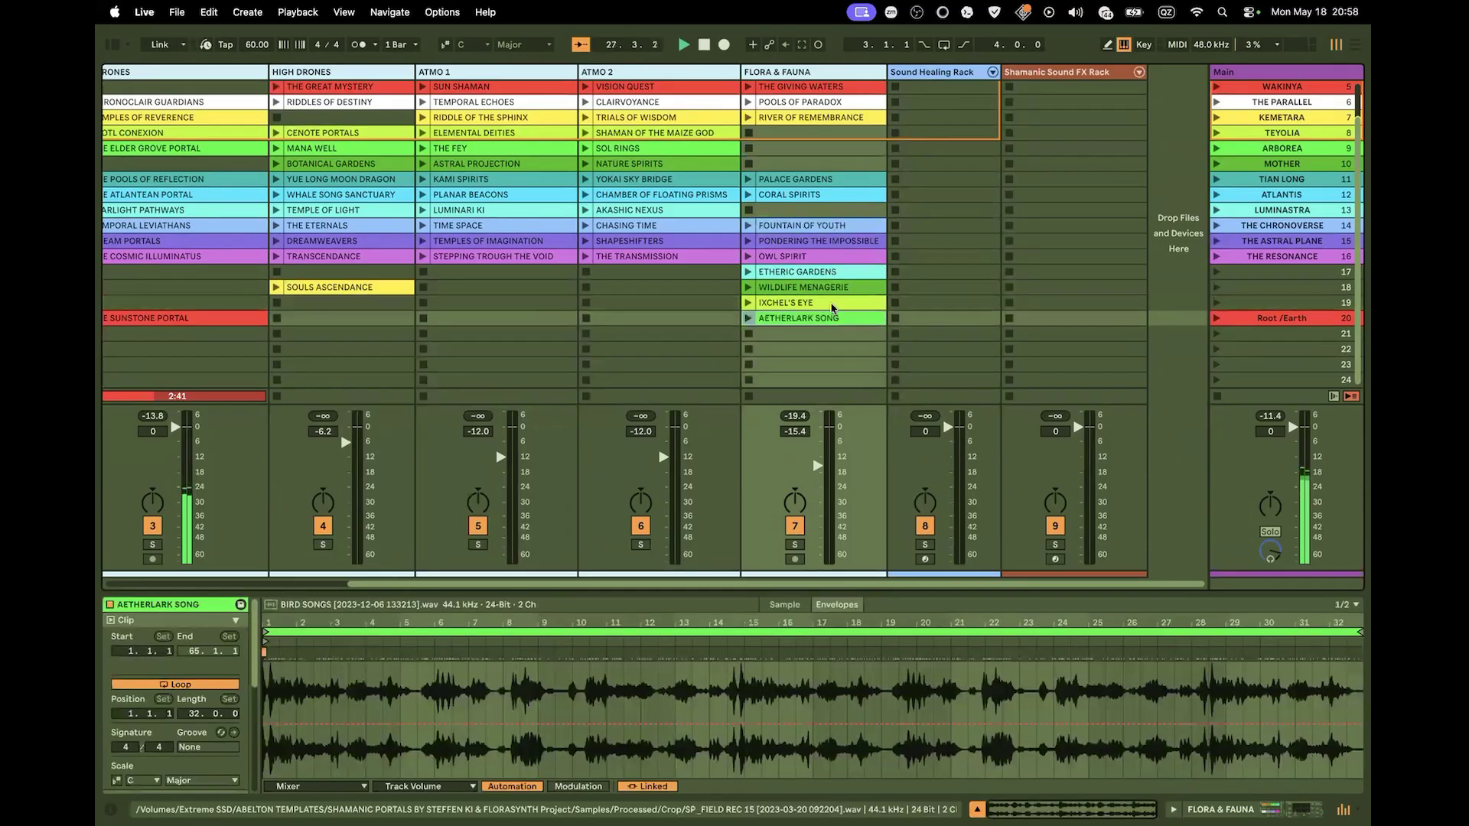
# Return Ixchel's Eye to scene 8 and Etheric Gardens to scene 13, and move Wildlife Menagerie to scene 19
pyautogui.moveTo(832, 305); pyautogui.dragTo(829, 138)
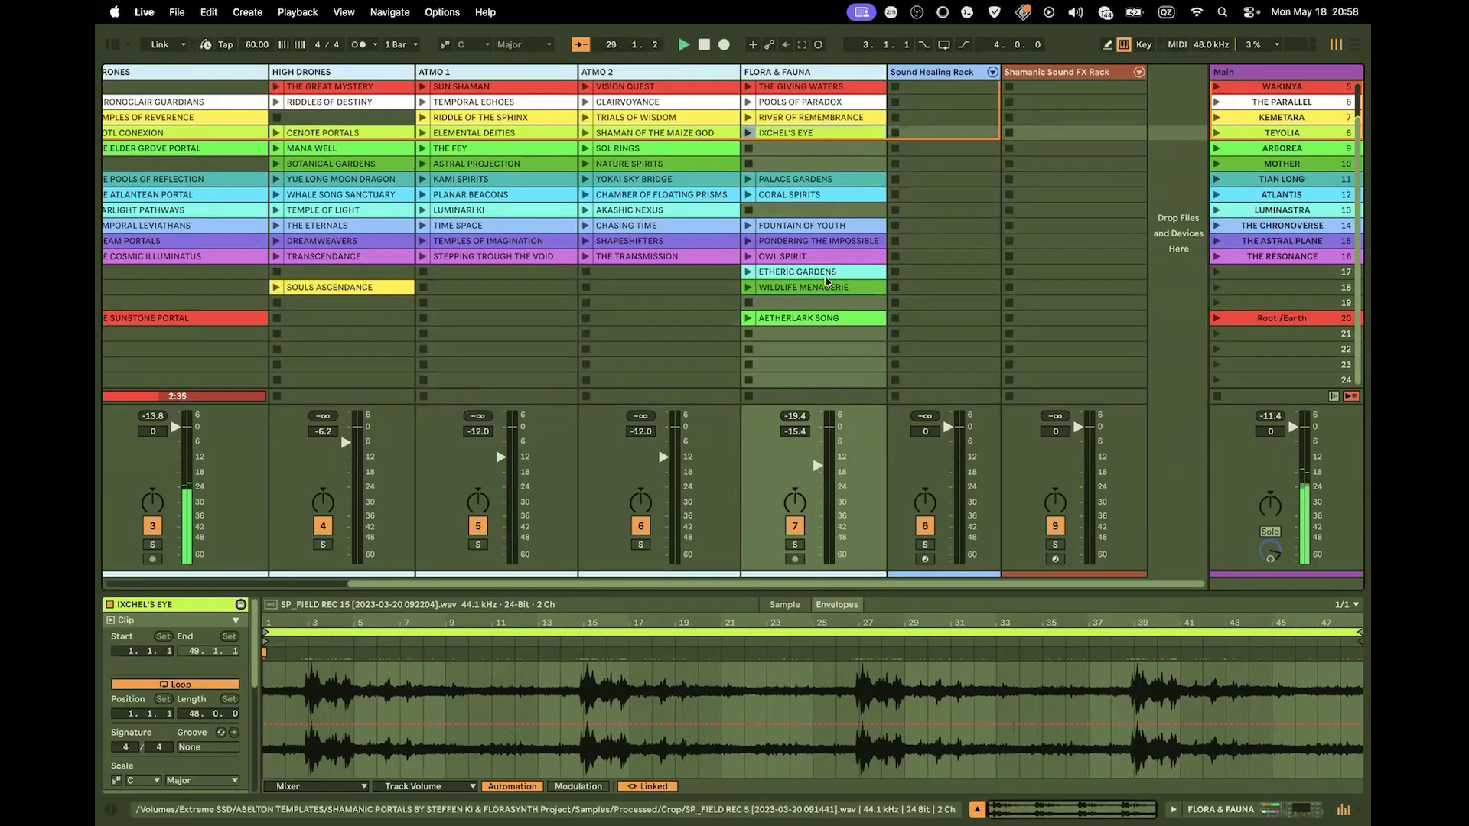
pyautogui.moveTo(825, 277); pyautogui.dragTo(836, 215)
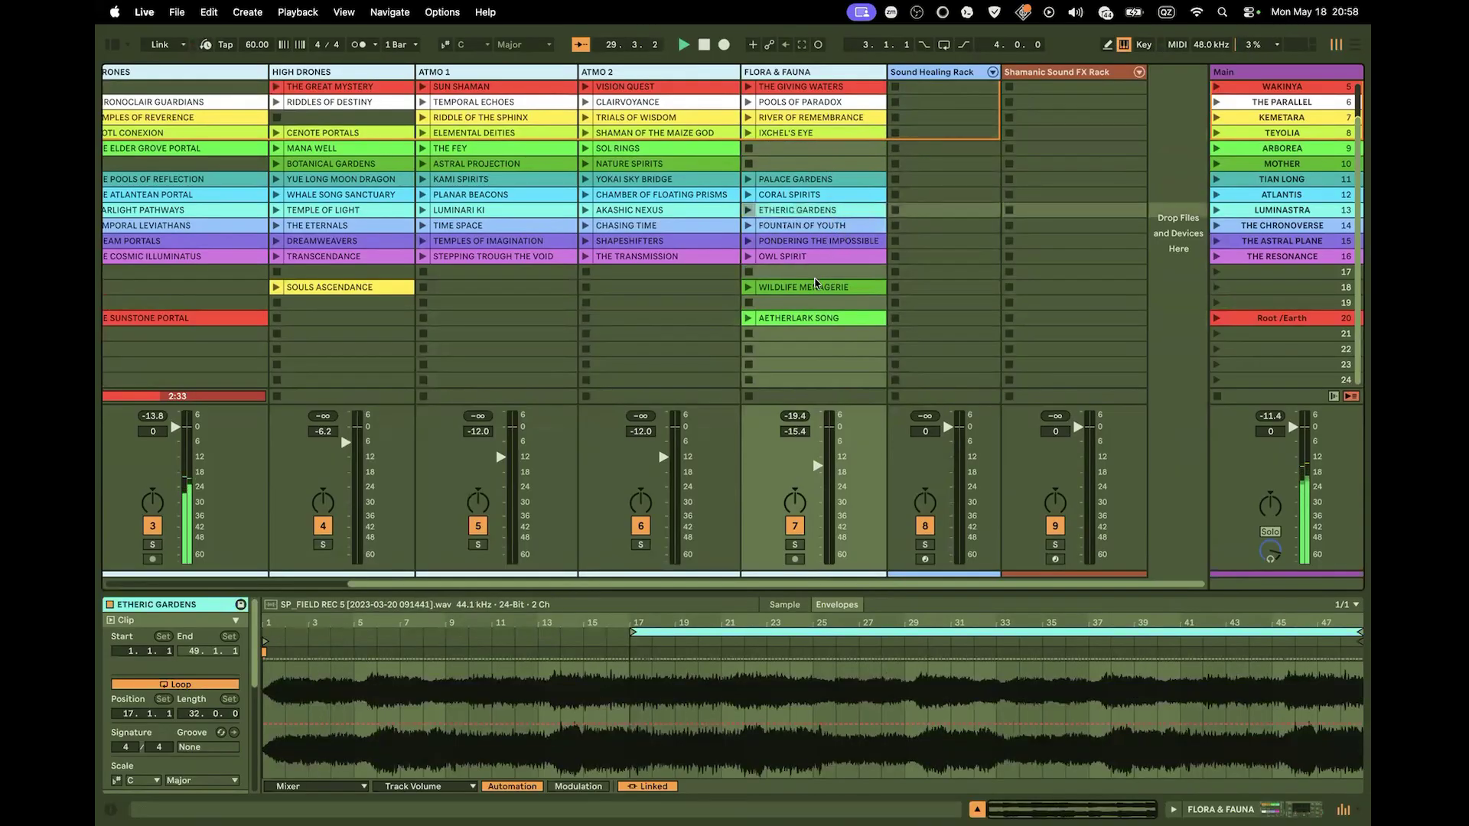
pyautogui.moveTo(816, 283); pyautogui.dragTo(762, 309)
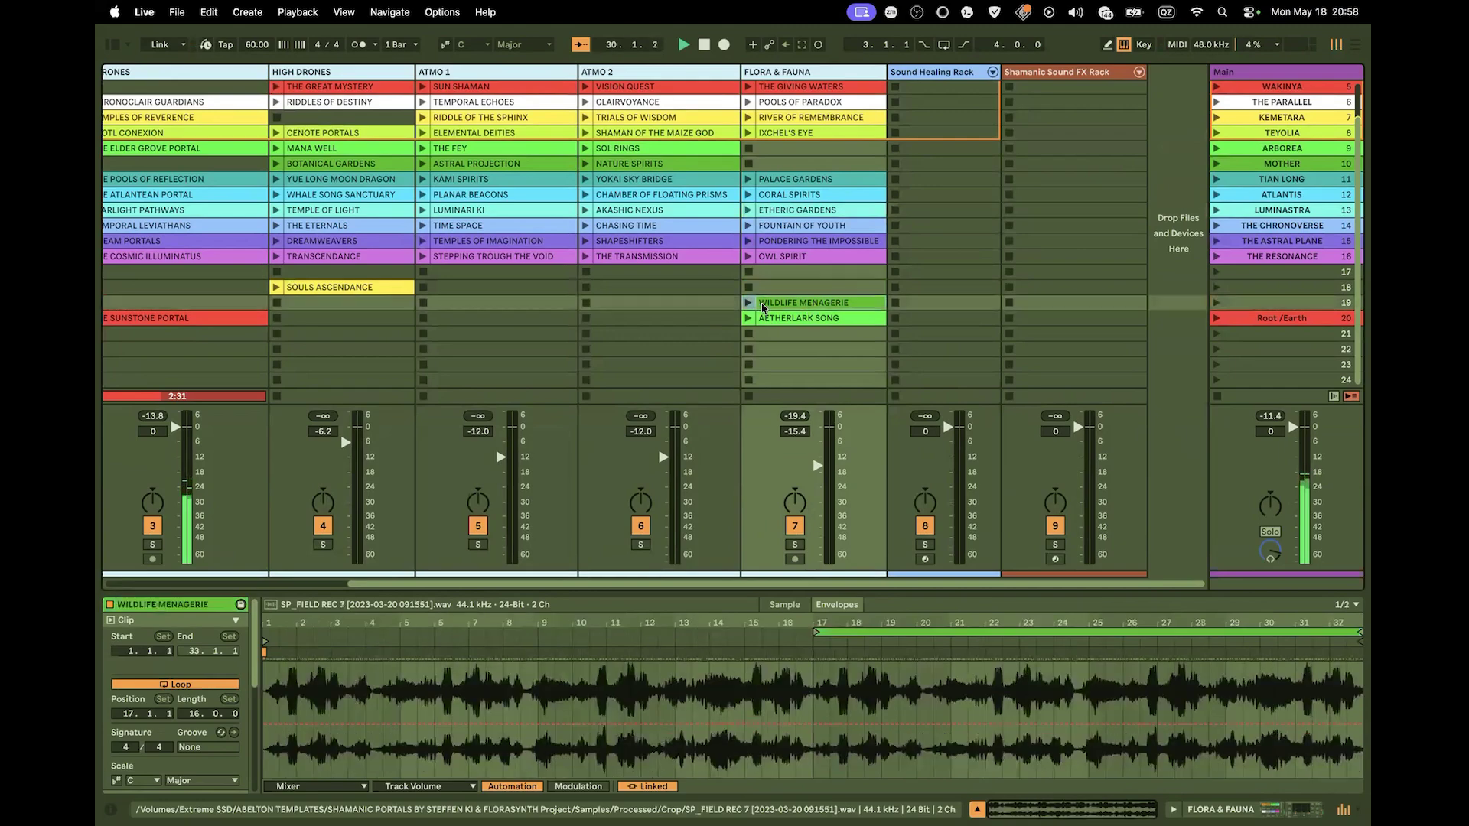
# Audition the Sun Shaman and The Fey clips on the Atmo 1 track over the playing drones
pyautogui.scroll(4, 596, 153)
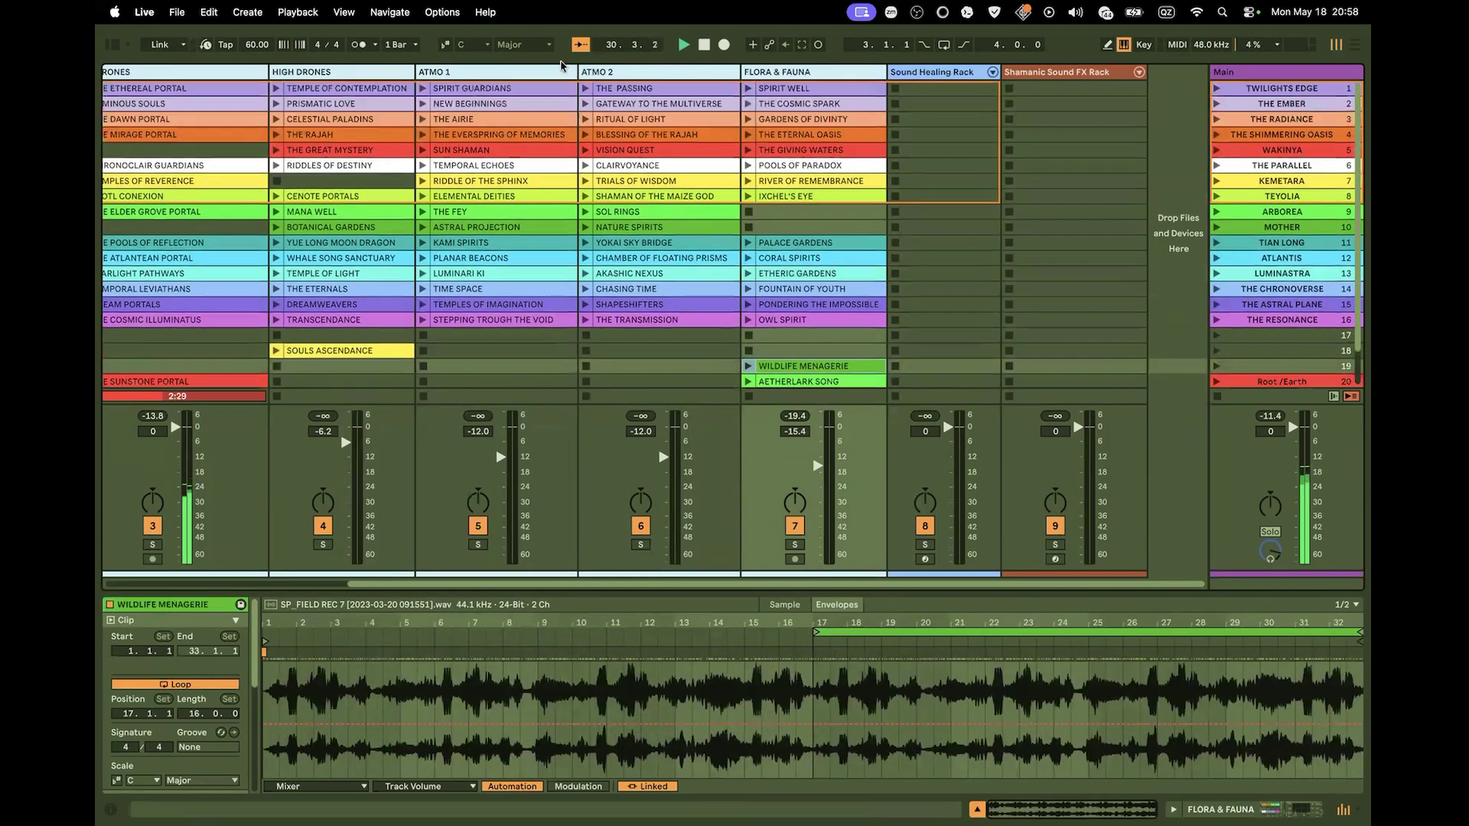
pyautogui.click(470, 72)
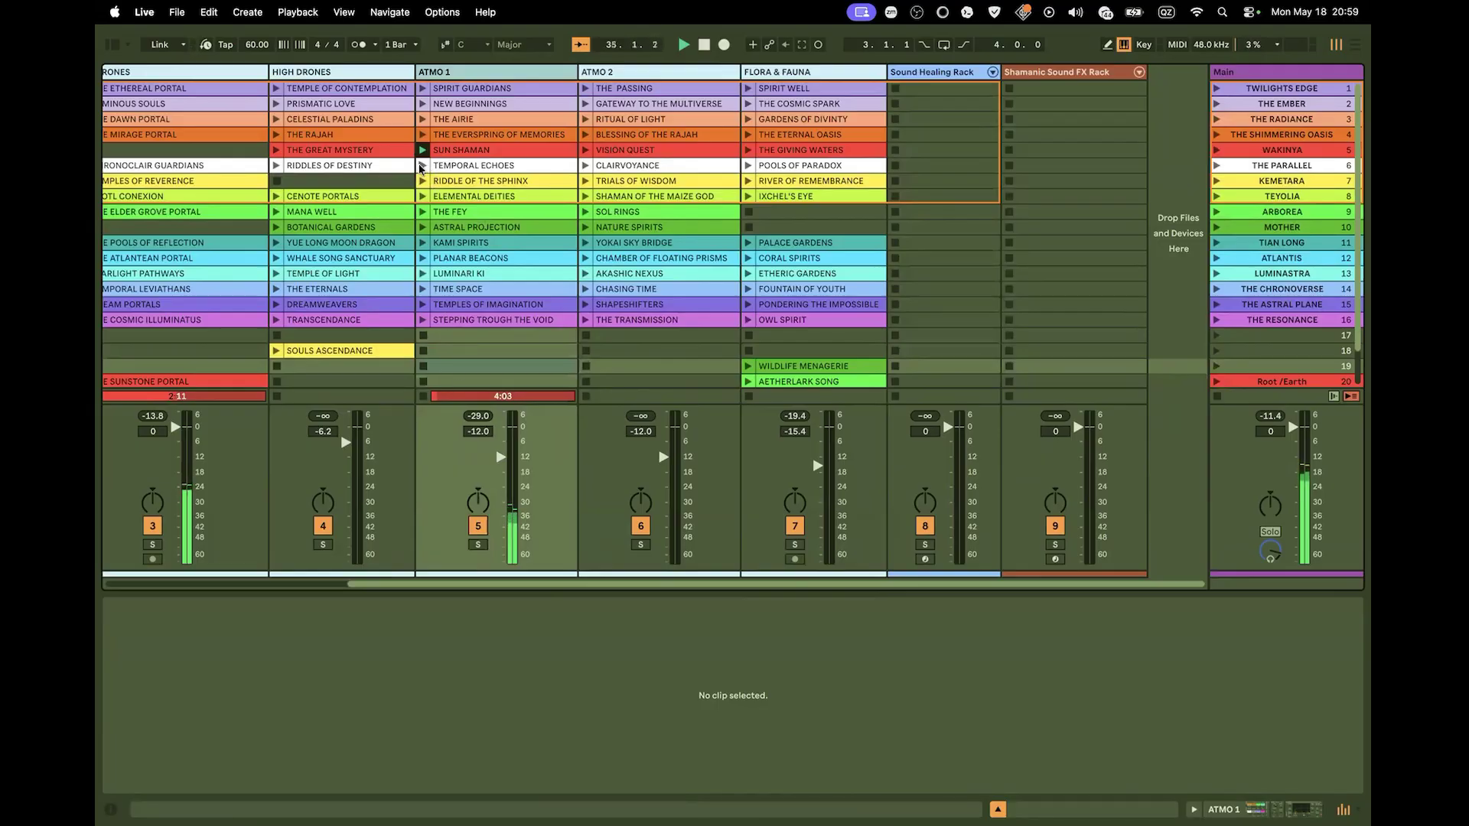
pyautogui.click(422, 211)
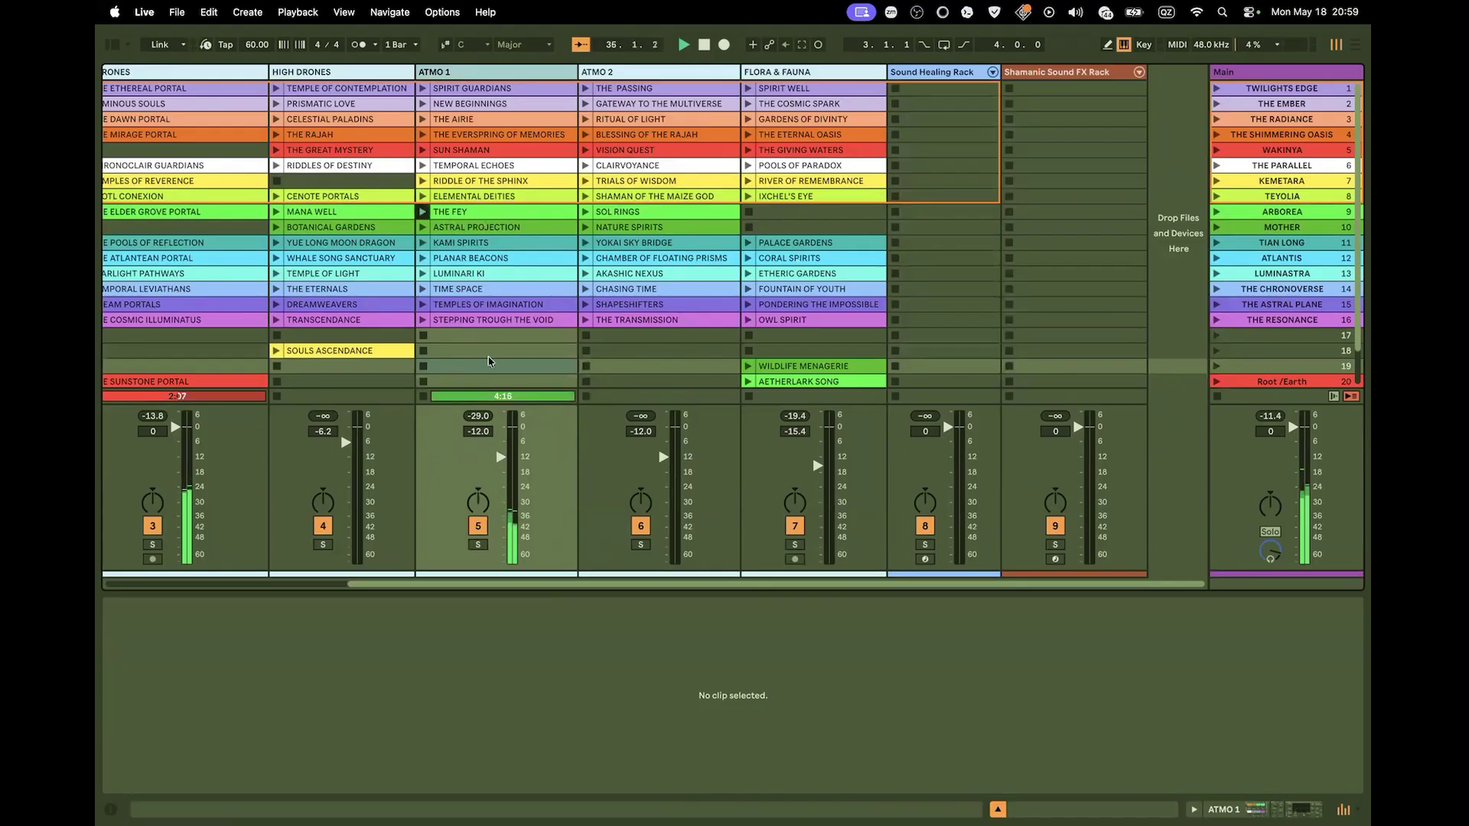
# Play Spirit Guardians on the Atmo 1 track, set the track volume to -7.2 dB and stop the track
pyautogui.moveTo(517, 470); pyautogui.dragTo(517, 458)
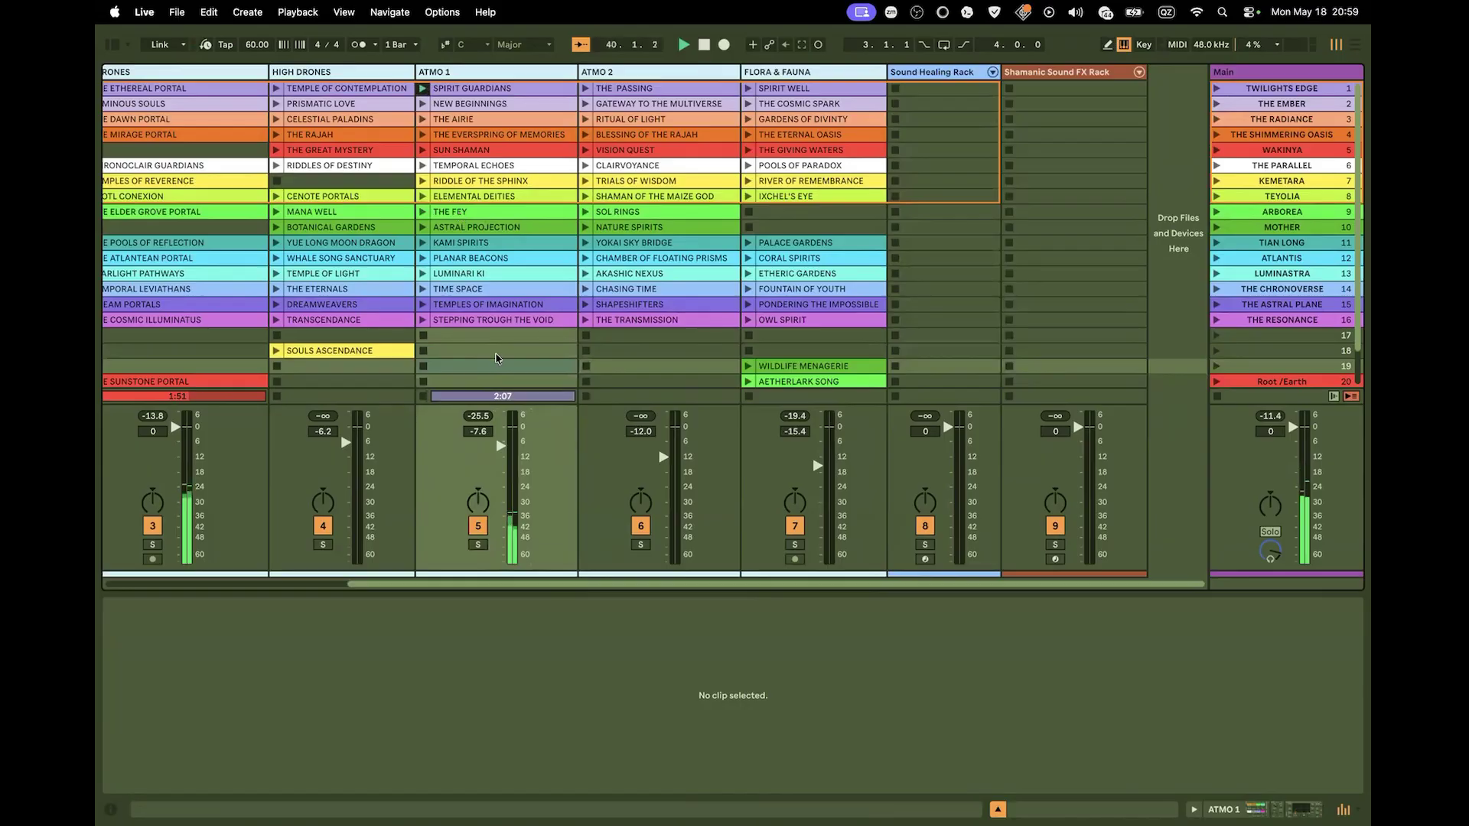
pyautogui.moveTo(501, 447); pyautogui.dragTo(506, 443)
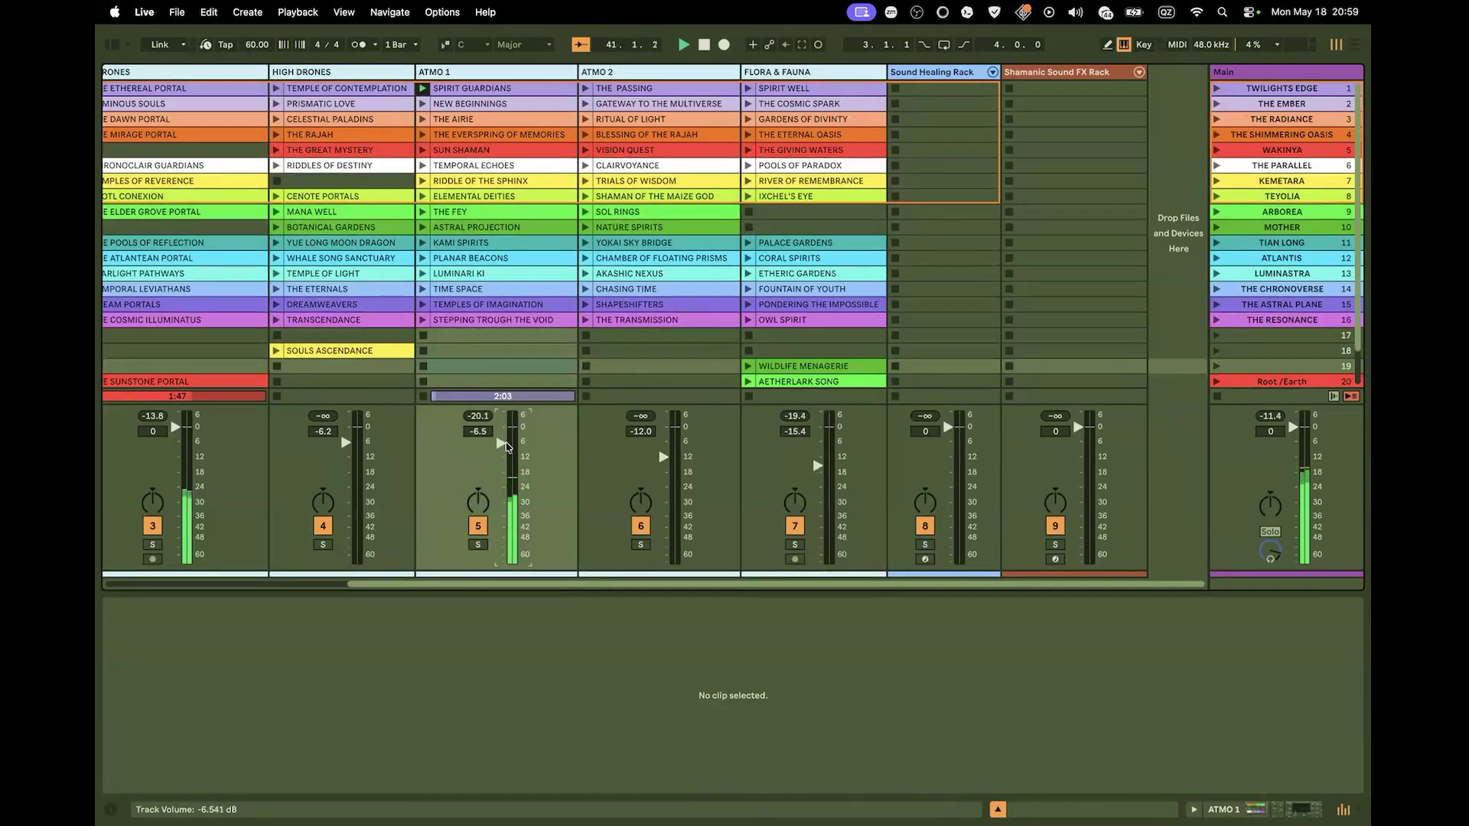
pyautogui.moveTo(505, 444); pyautogui.dragTo(505, 448)
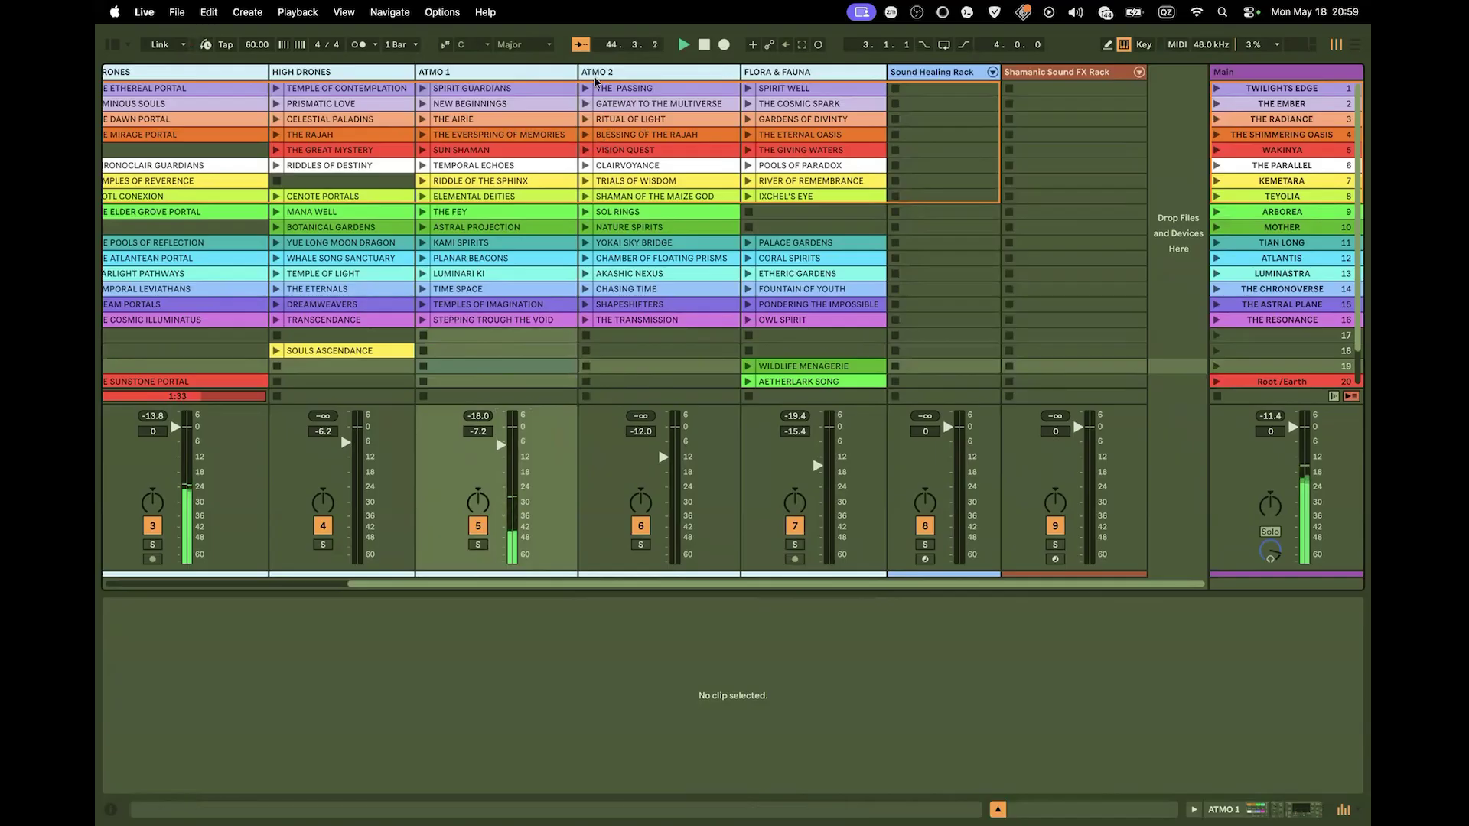
# Audition Vision Quest on the Atmo 2 track, raising the track volume to 0 dB and returning it to -12.0 dB before stopping the track
pyautogui.click(586, 150)
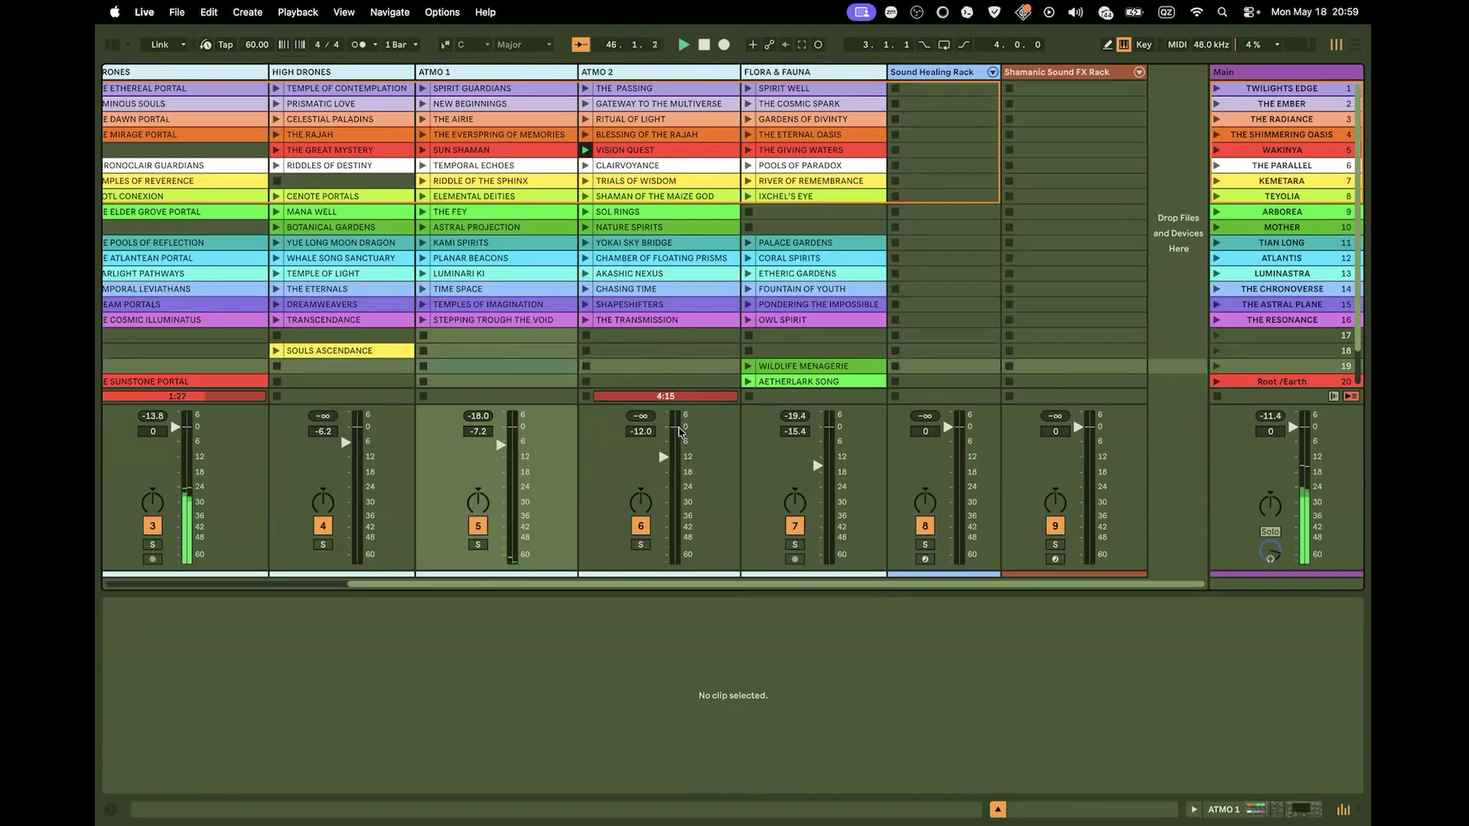
pyautogui.moveTo(669, 456); pyautogui.dragTo(662, 435)
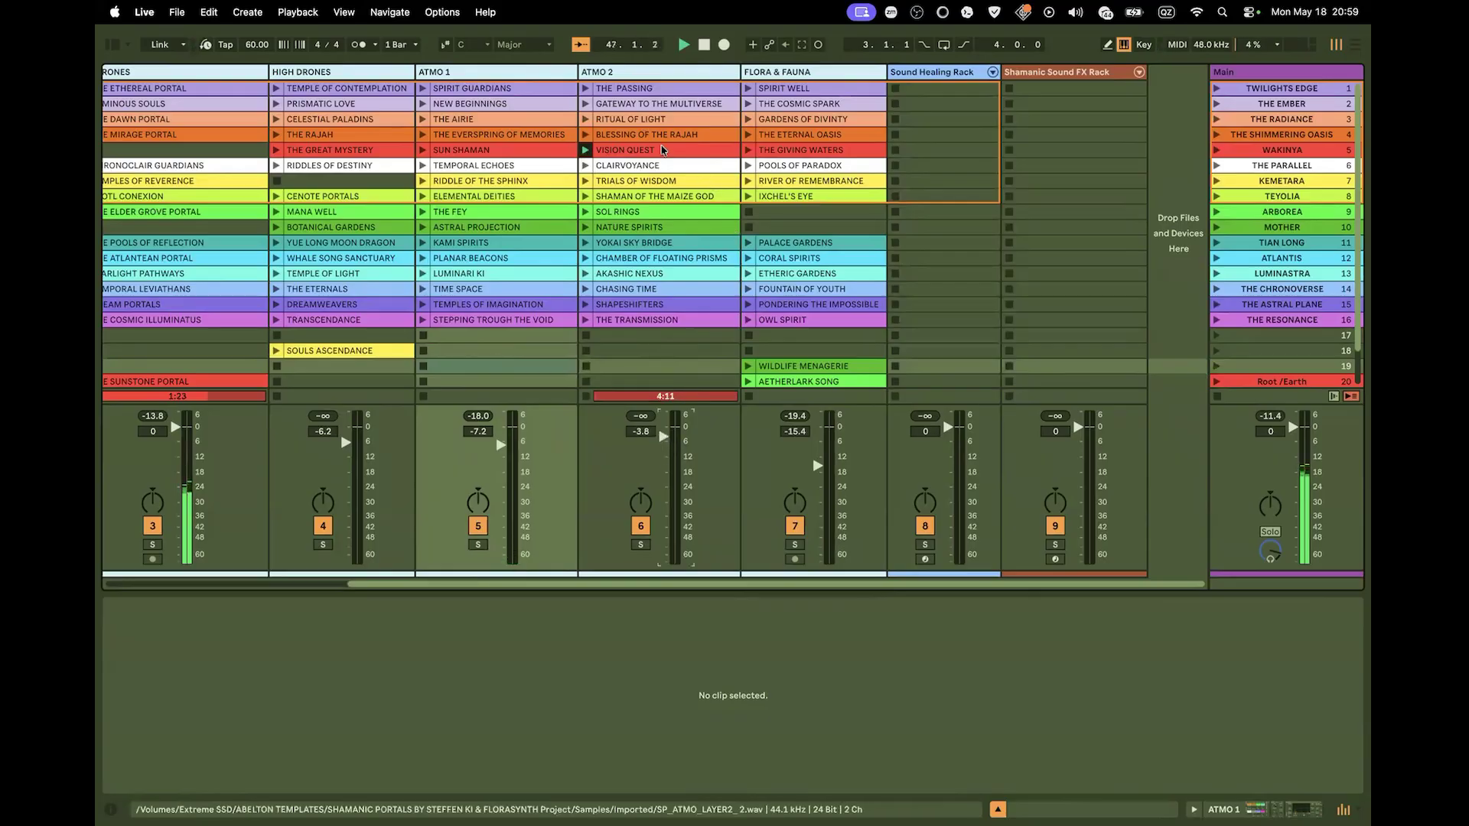
pyautogui.moveTo(664, 434); pyautogui.dragTo(664, 427)
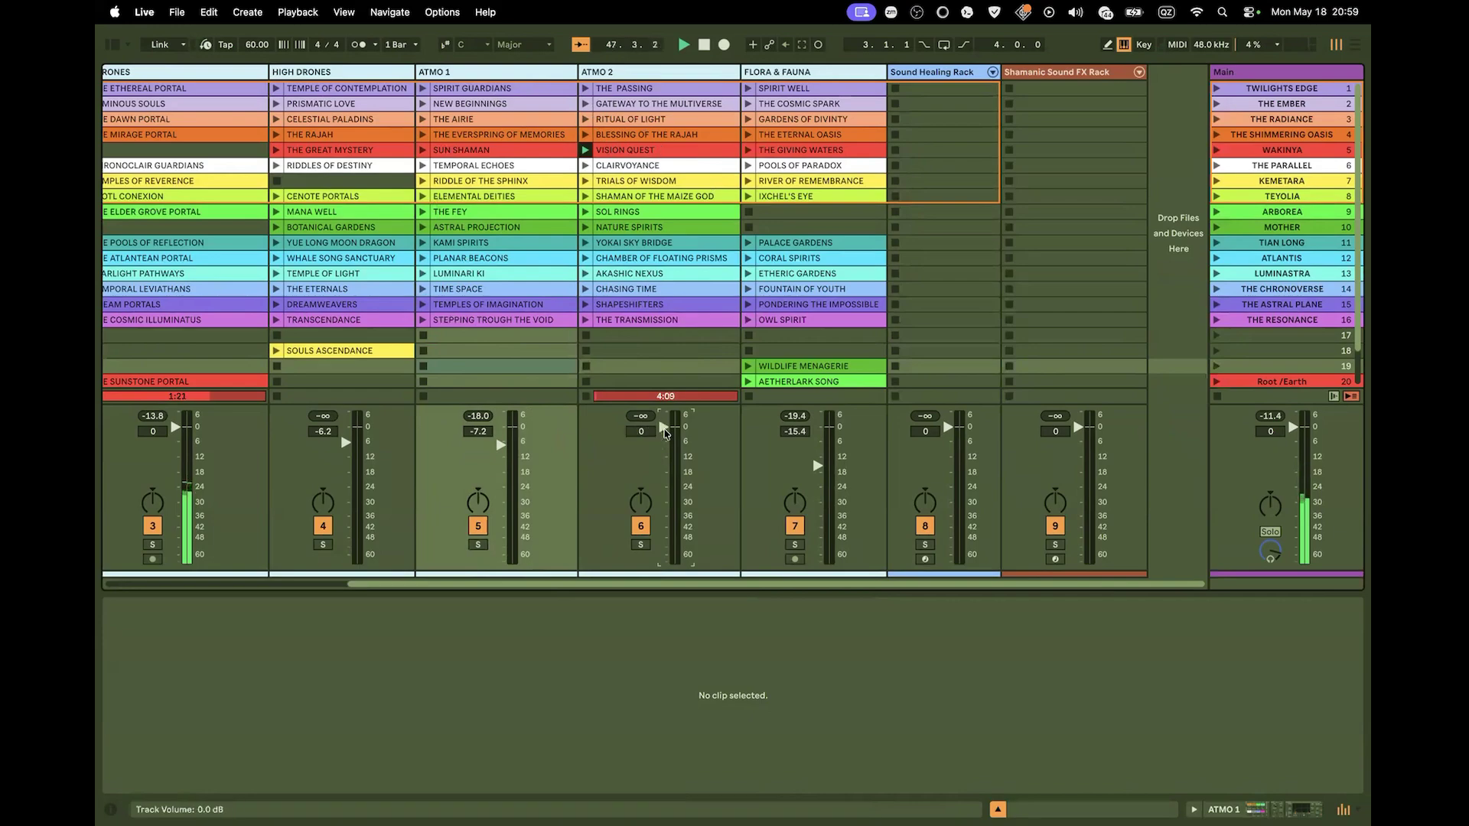
pyautogui.click(654, 138)
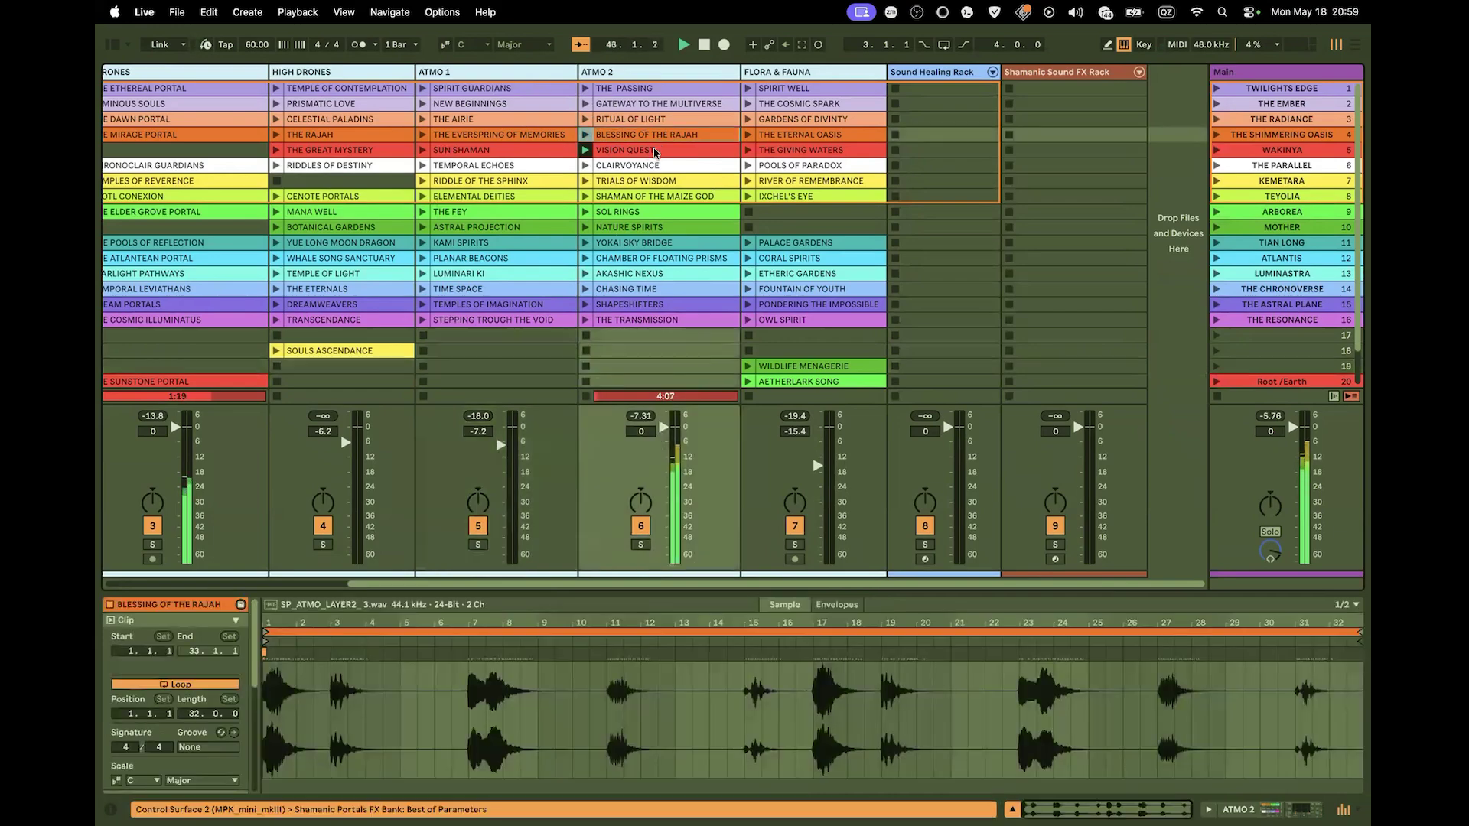
pyautogui.moveTo(663, 426); pyautogui.dragTo(663, 459)
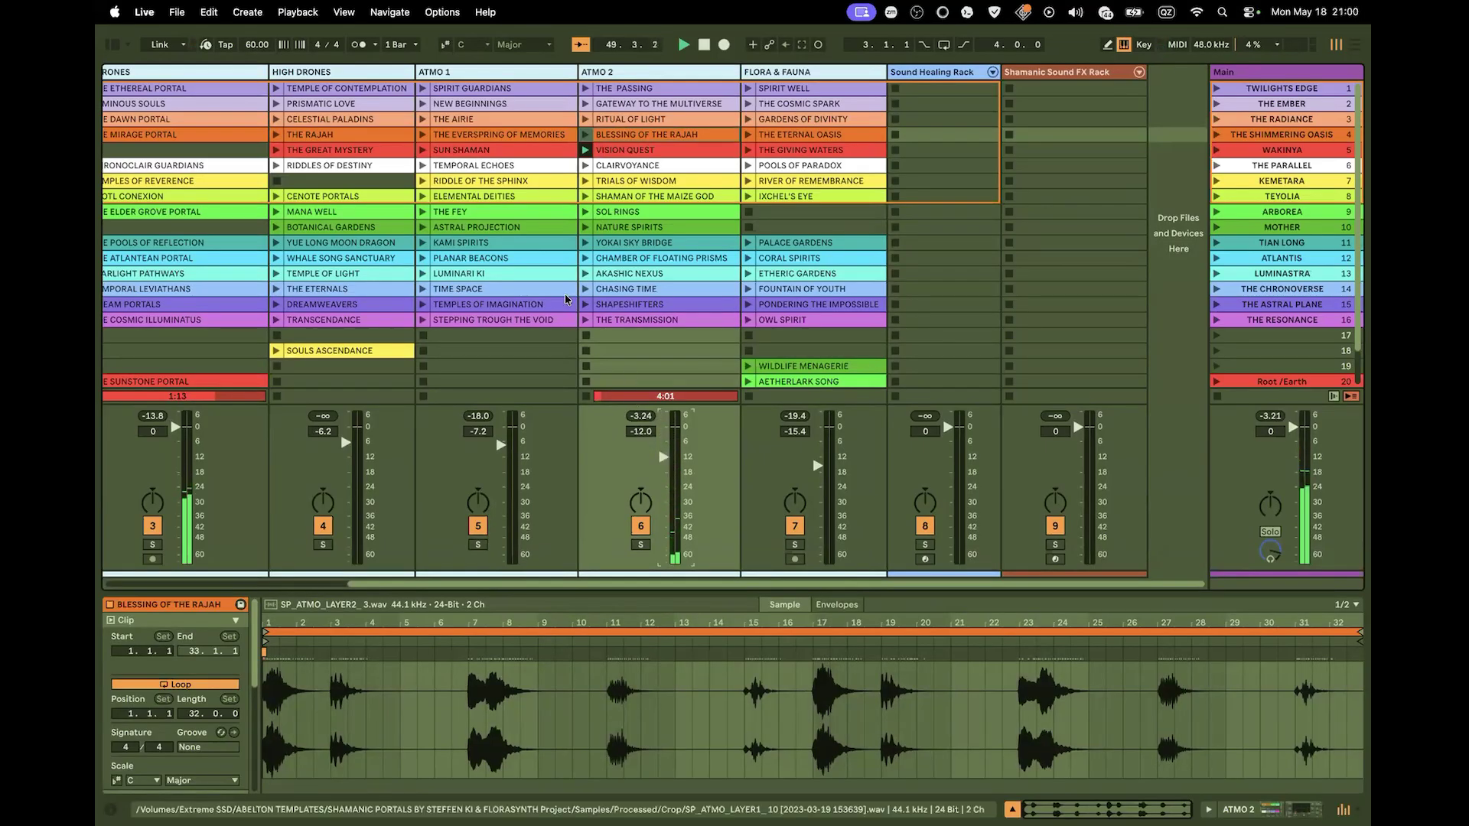
pyautogui.click(587, 337)
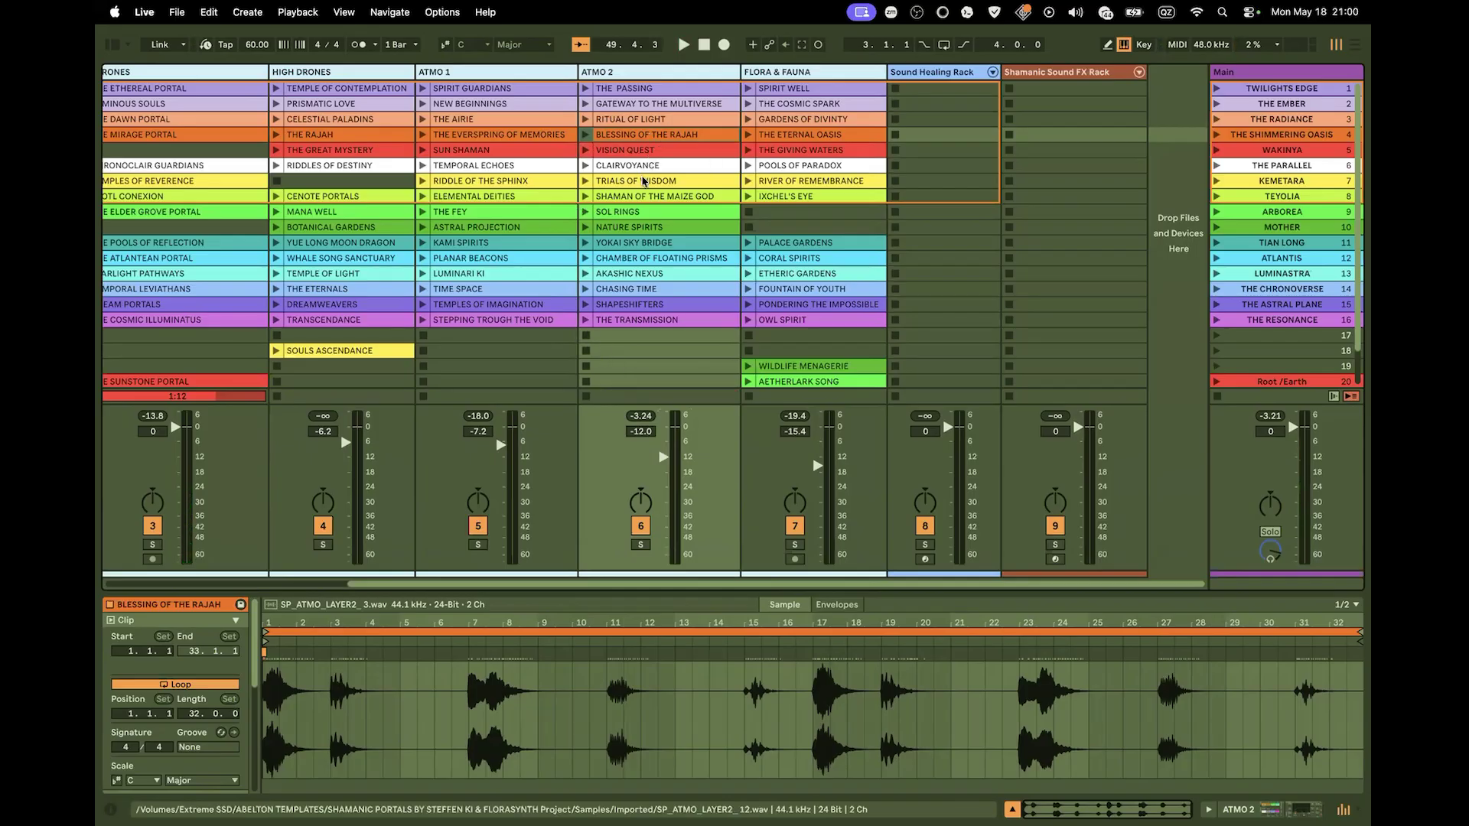
# Play Nature Spirits on the Atmo 2 track, lower the track volume to -30.6 dB and solo the track
pyautogui.click(584, 227)
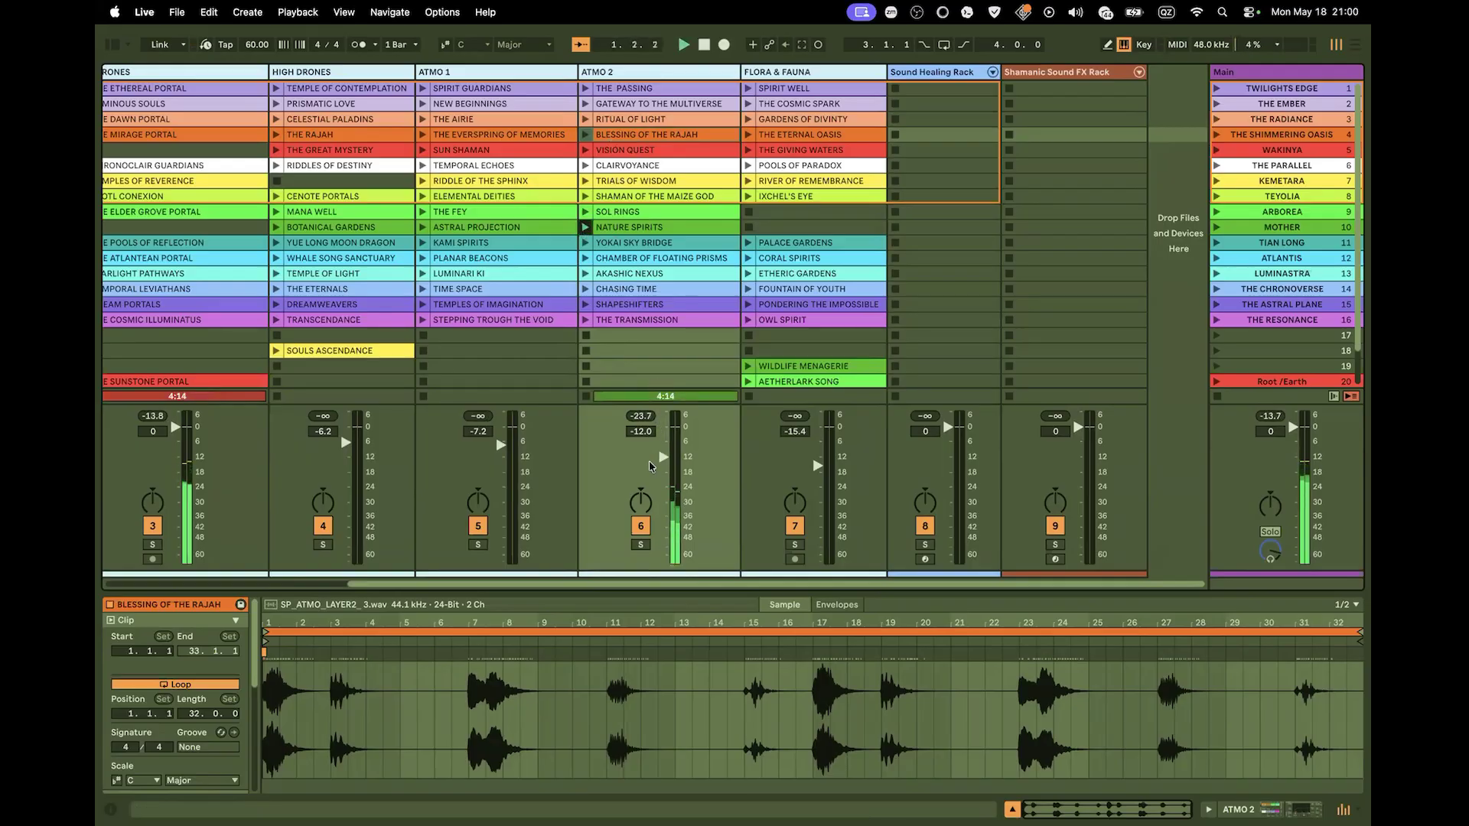
pyautogui.moveTo(663, 462); pyautogui.dragTo(666, 506)
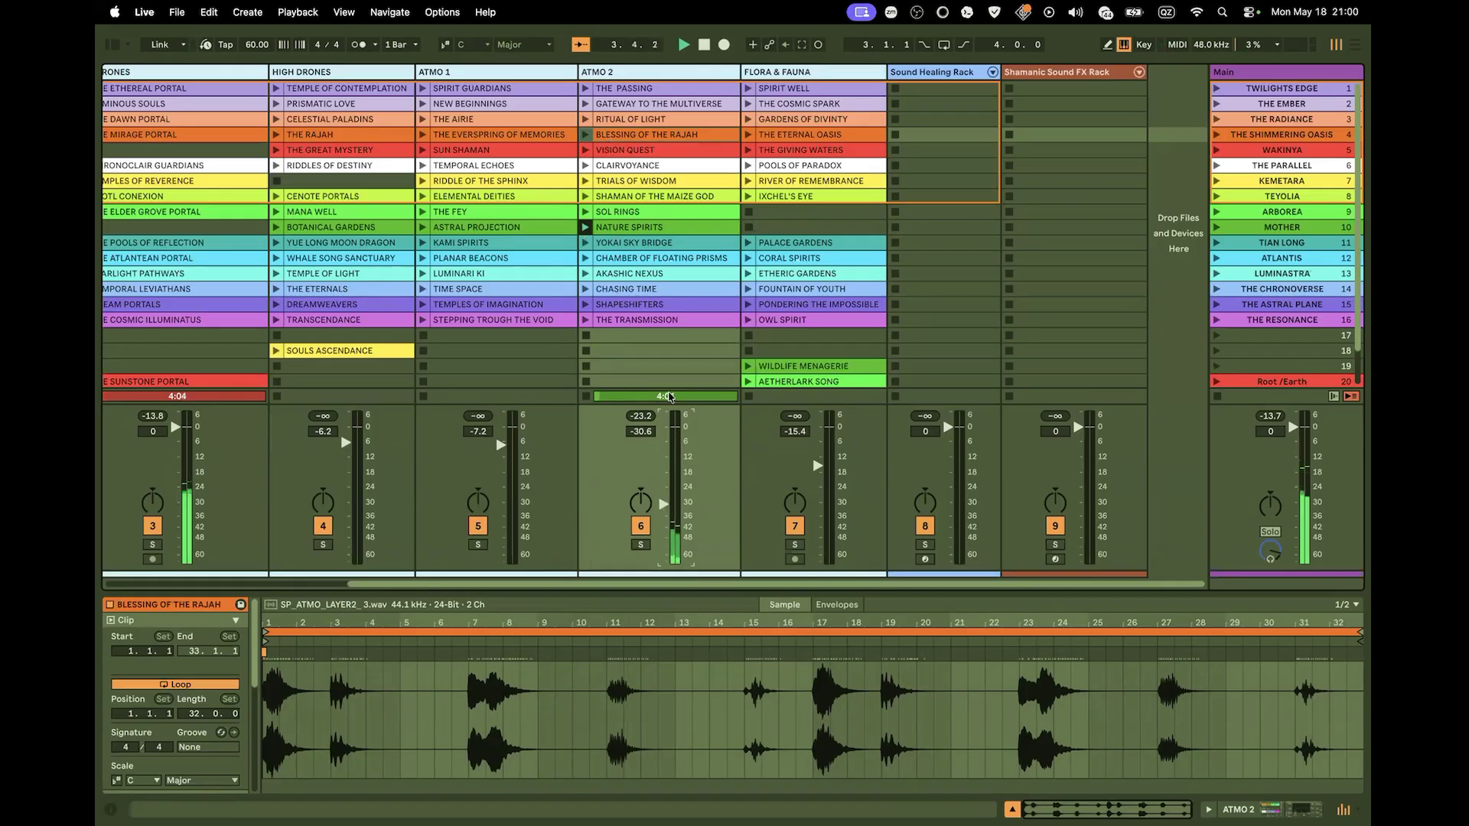
pyautogui.click(644, 546)
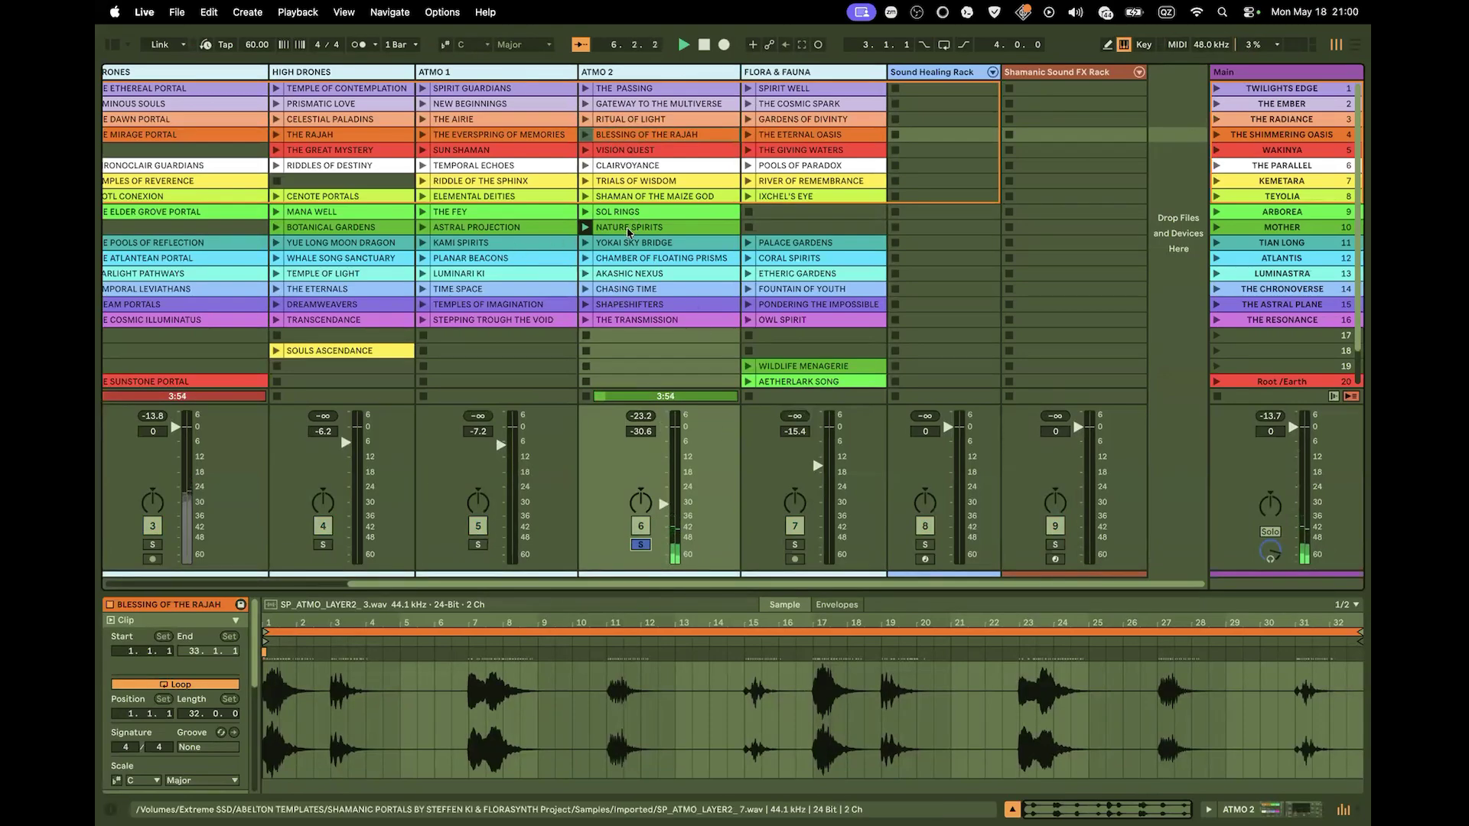
# Move Nature Spirits to scene 19 on the Atmo 2 track, turn off the track's solo and stop its playback
pyautogui.moveTo(632, 228); pyautogui.dragTo(638, 366)
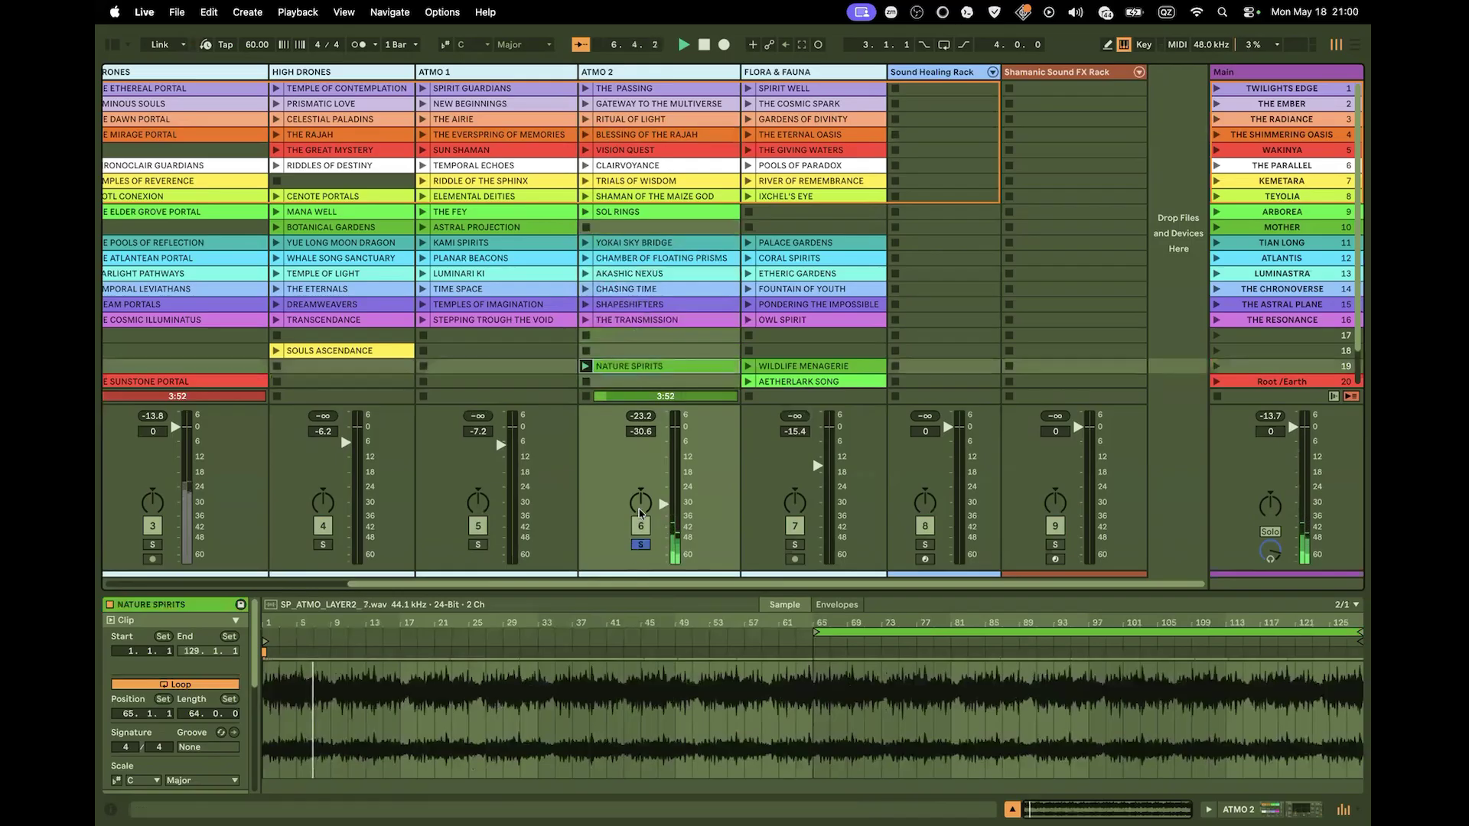
pyautogui.click(640, 545)
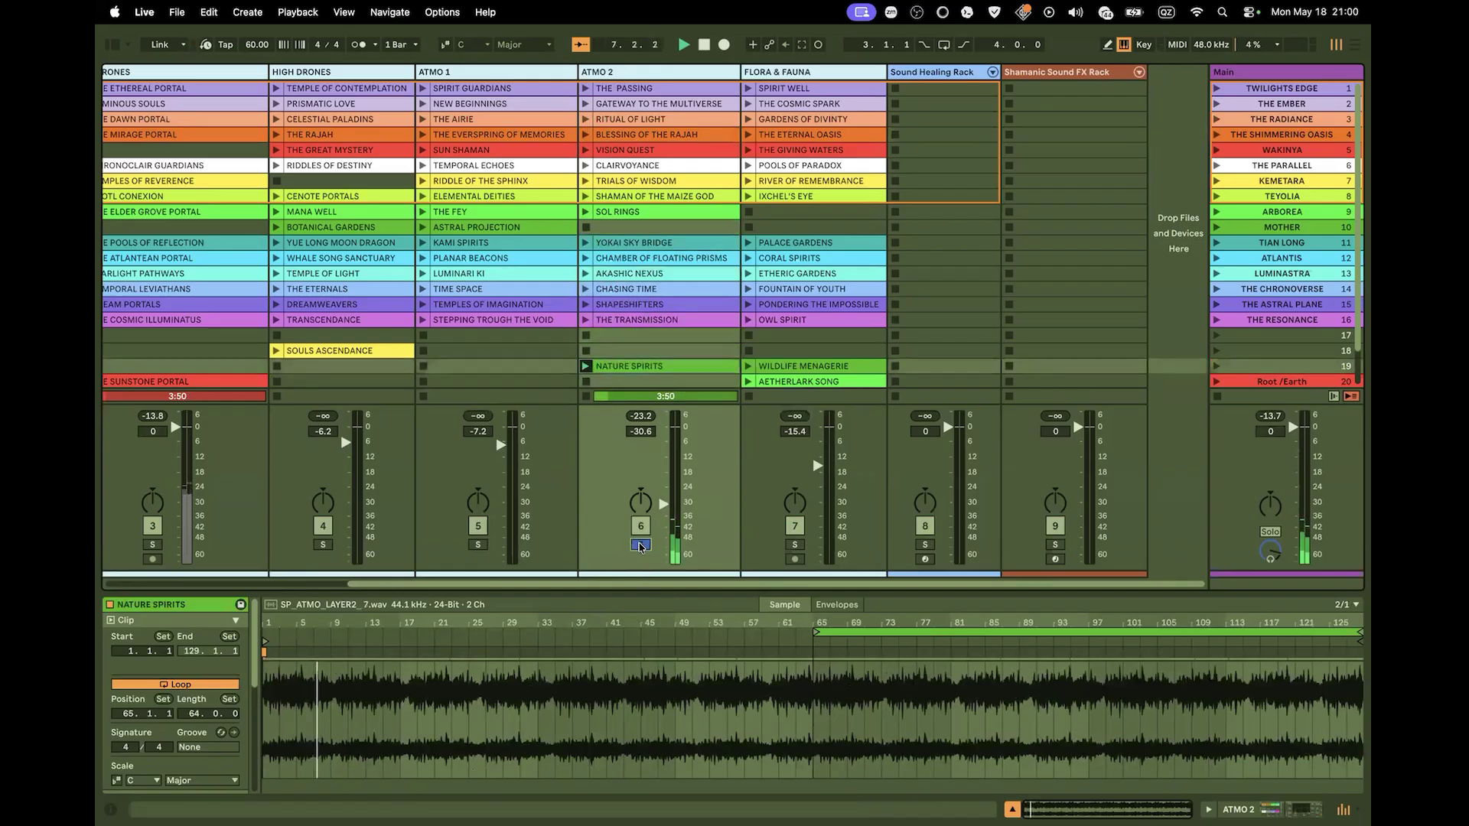
pyautogui.scroll(-1, 639, 337)
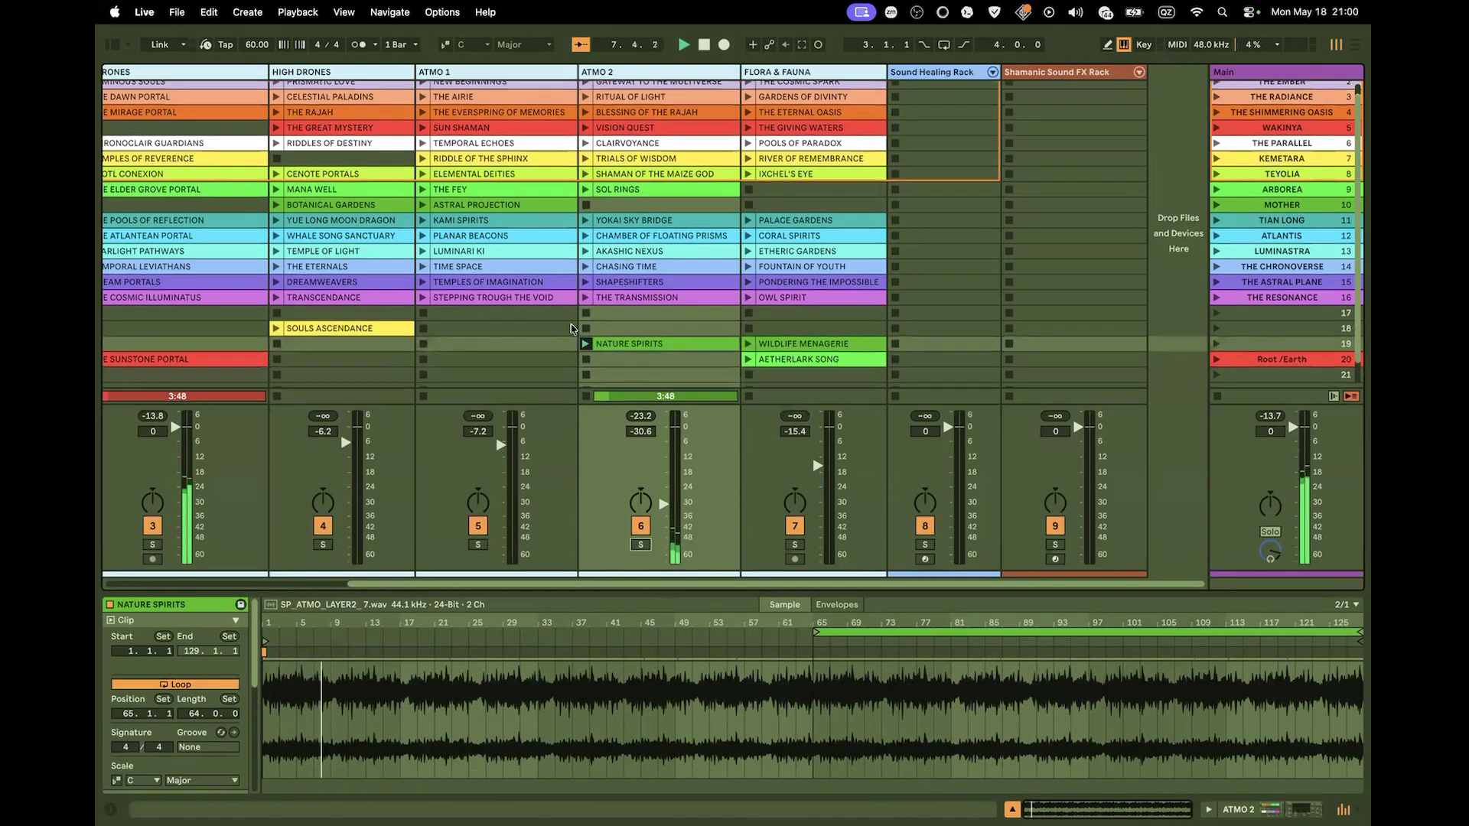
pyautogui.scroll(1, 600, 325)
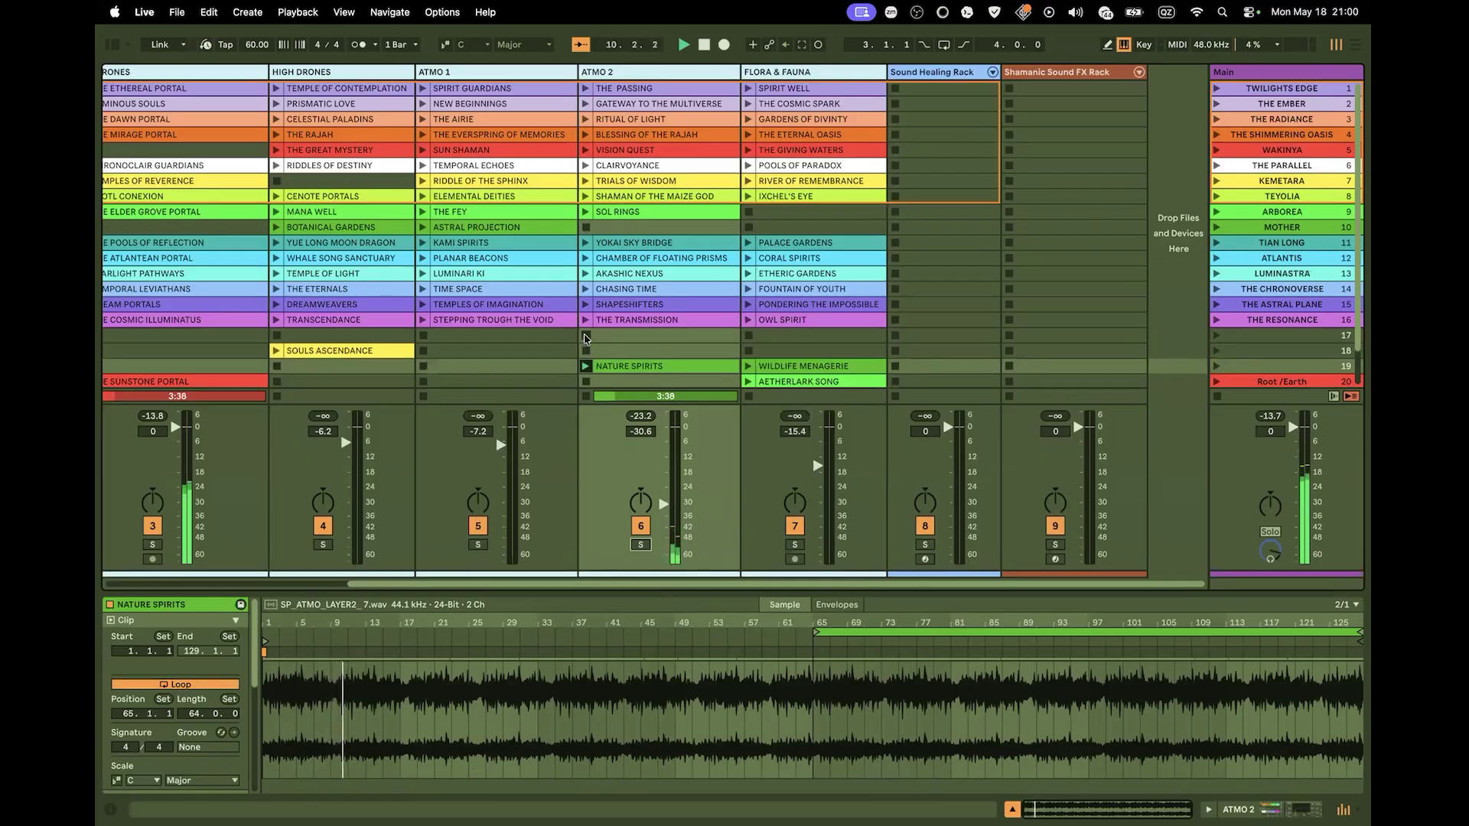
pyautogui.click(585, 337)
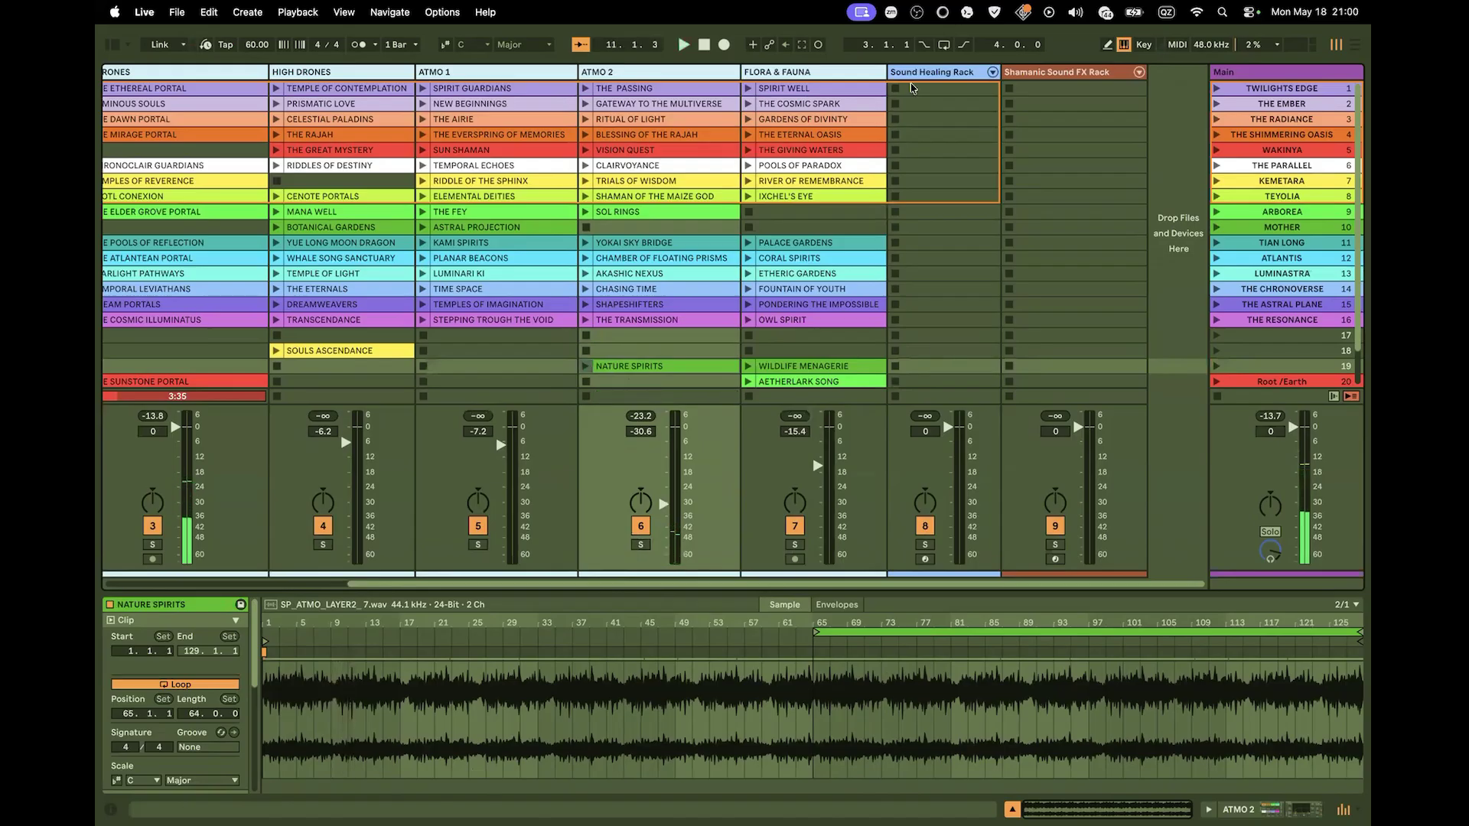
# Show the Sound Healing Rack's devices and preview its Gong C 64 Hz pad
pyautogui.click(931, 73)
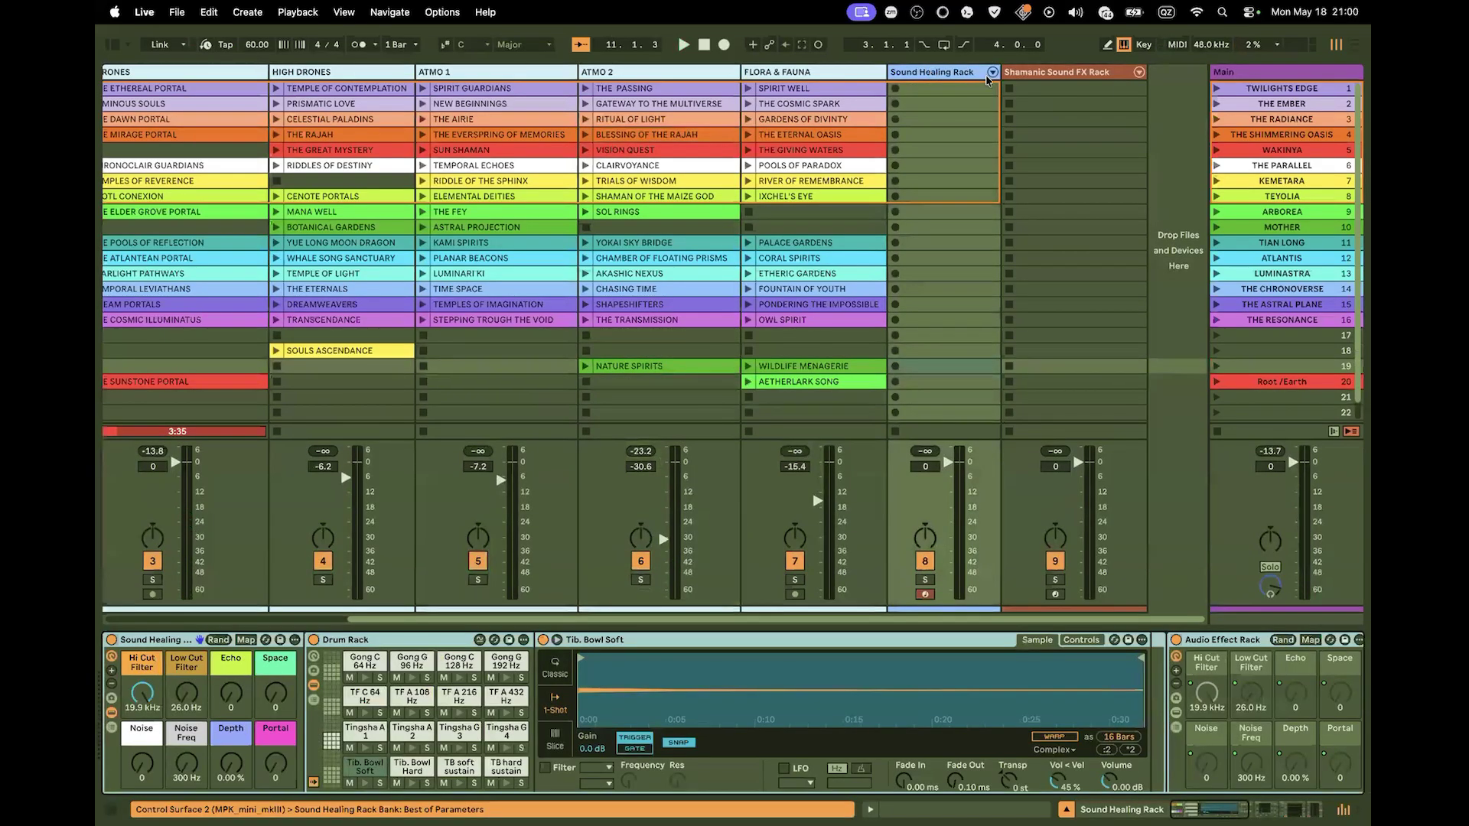
pyautogui.click(1072, 74)
pyautogui.click(935, 76)
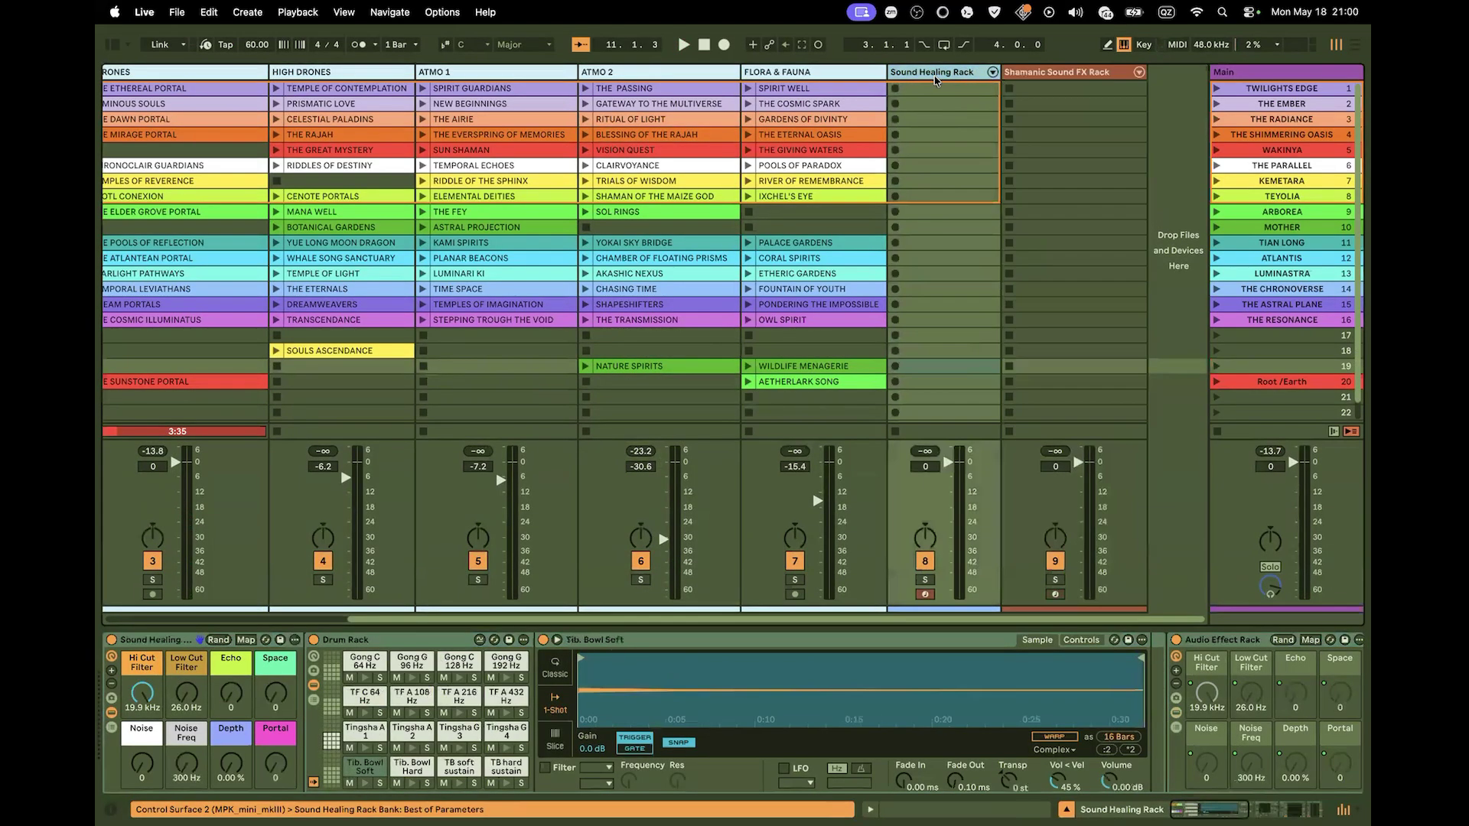
pyautogui.scroll(-2, 846, 271)
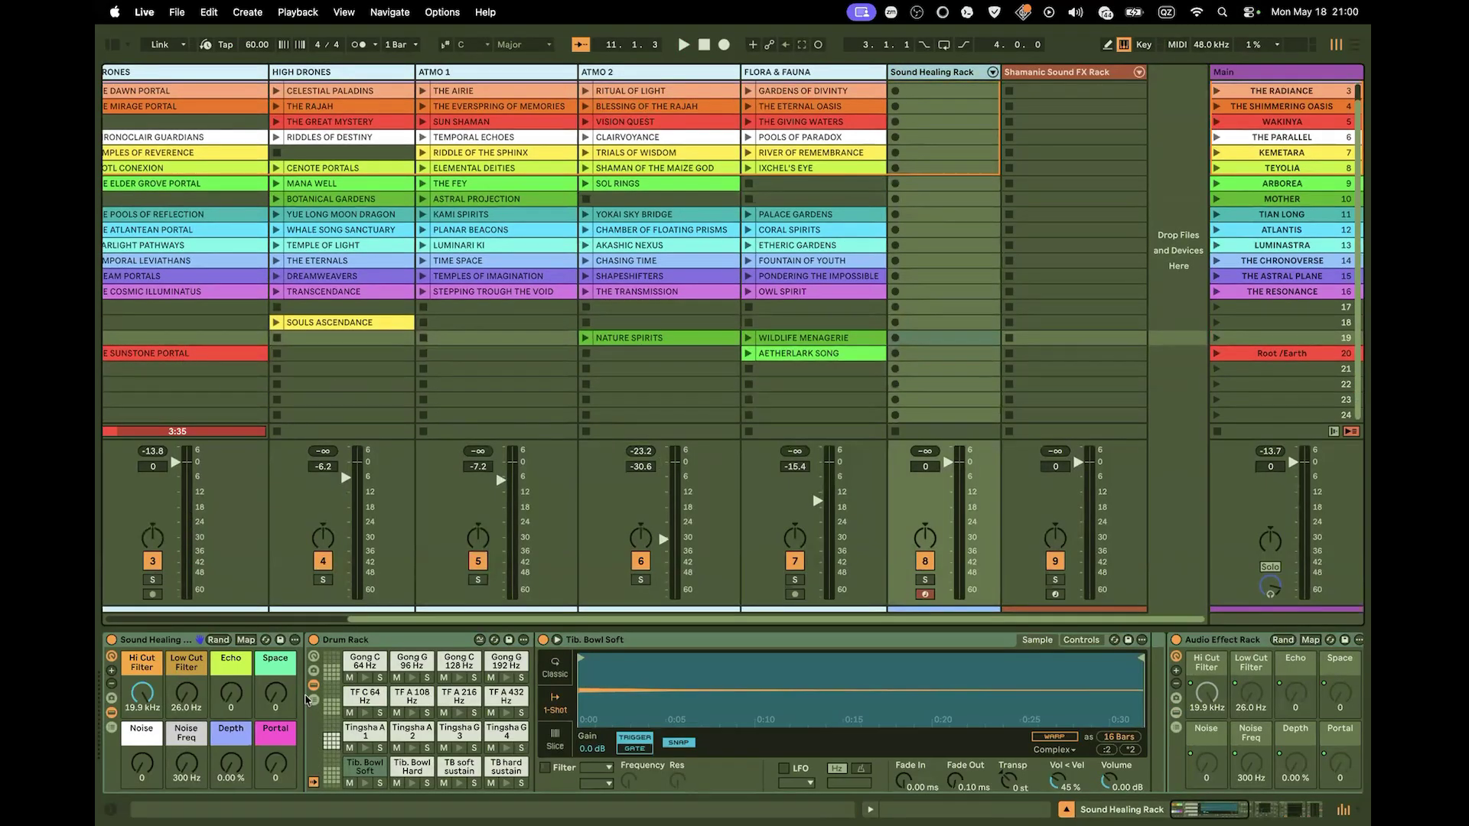
pyautogui.click(364, 666)
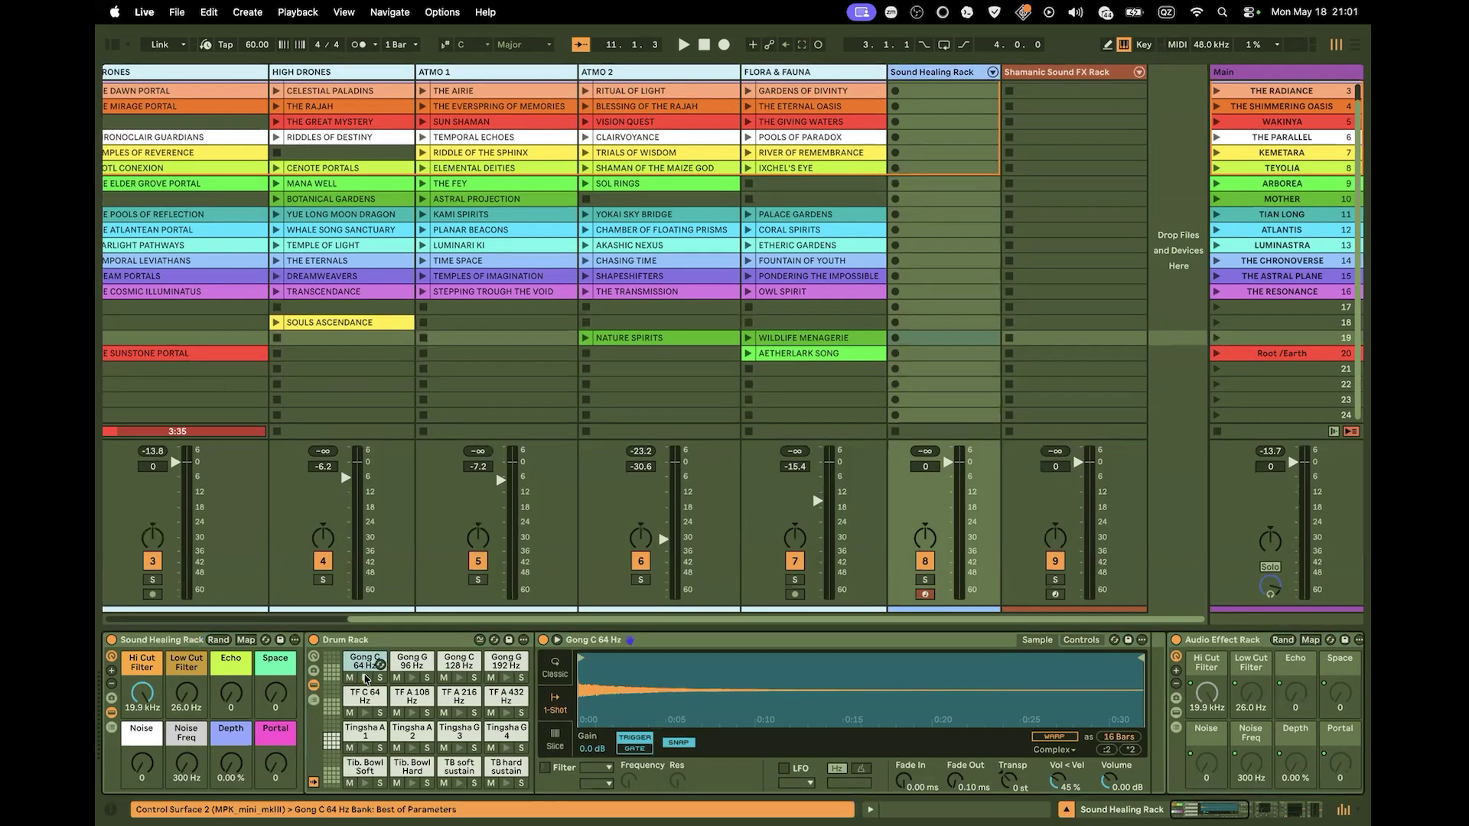
pyautogui.click(365, 679)
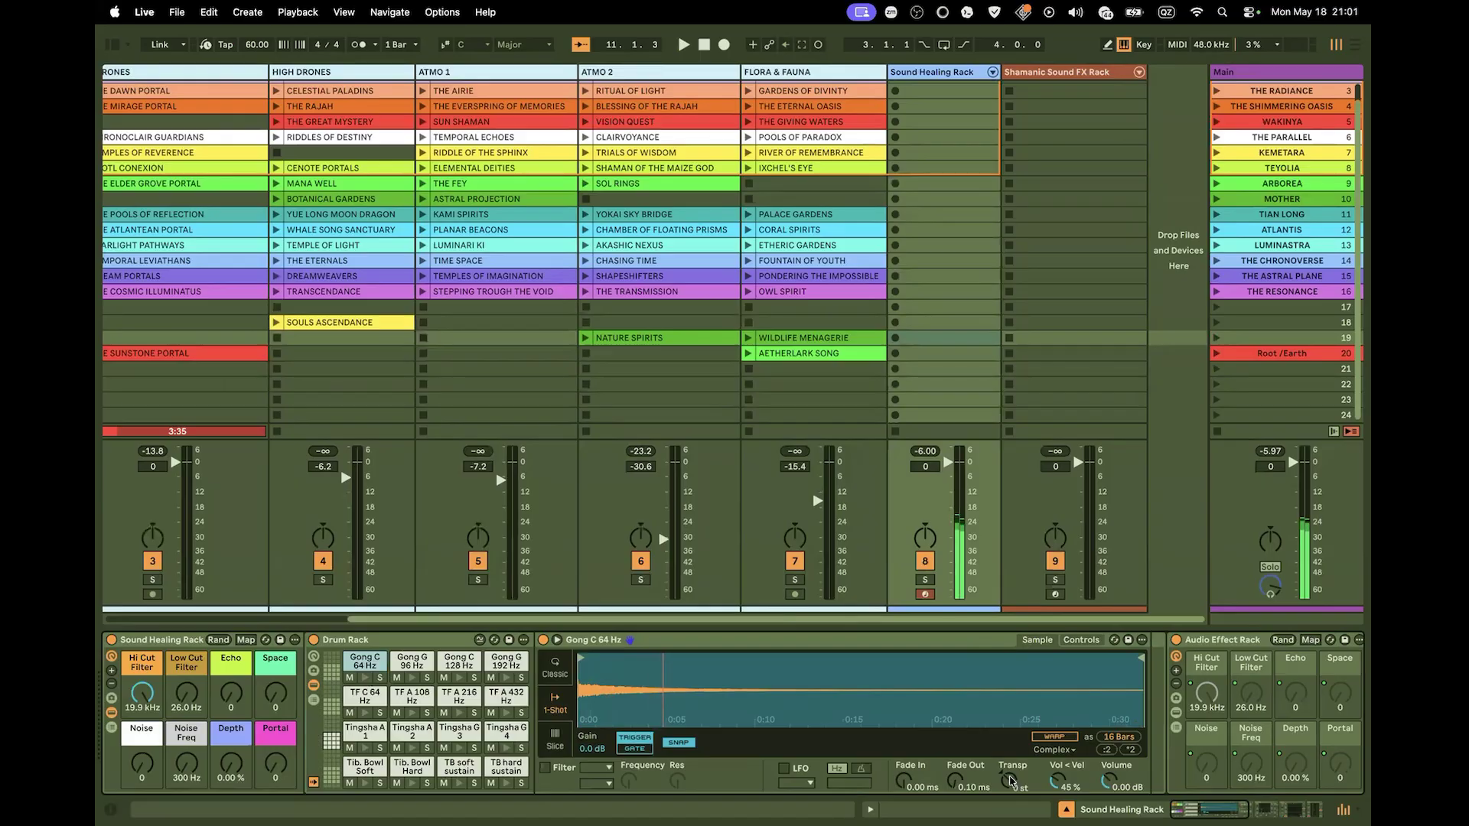
# Transpose the Gong C 64 Hz sample to -12 st and preview it
pyautogui.moveTo(1009, 780)
pyautogui.mouseDown()
pyautogui.moveTo(1010, 805)
pyautogui.moveTo(1005, 793)
pyautogui.mouseUp()
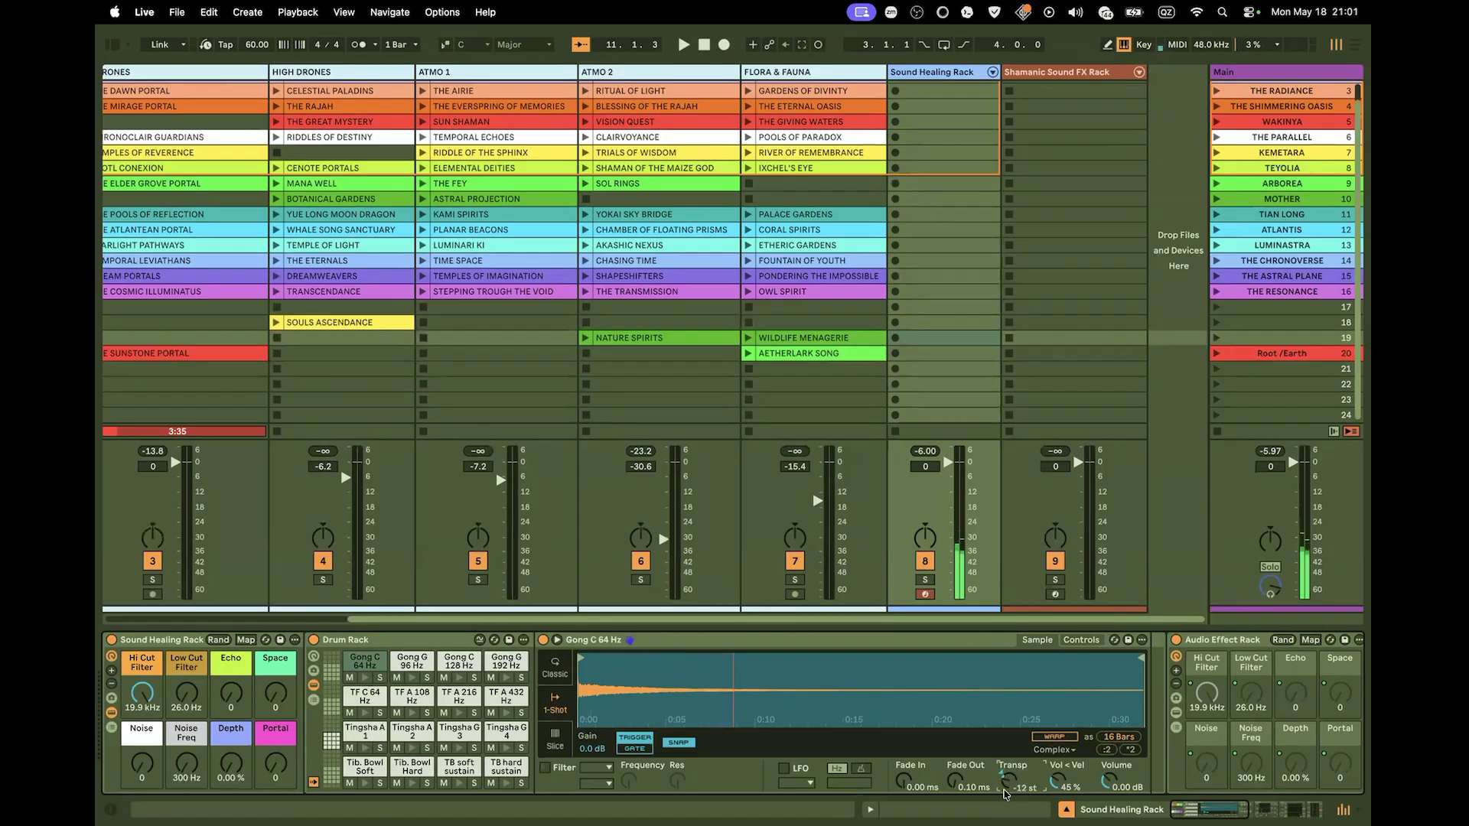
pyautogui.moveTo(1004, 784); pyautogui.dragTo(1003, 788)
pyautogui.click(365, 679)
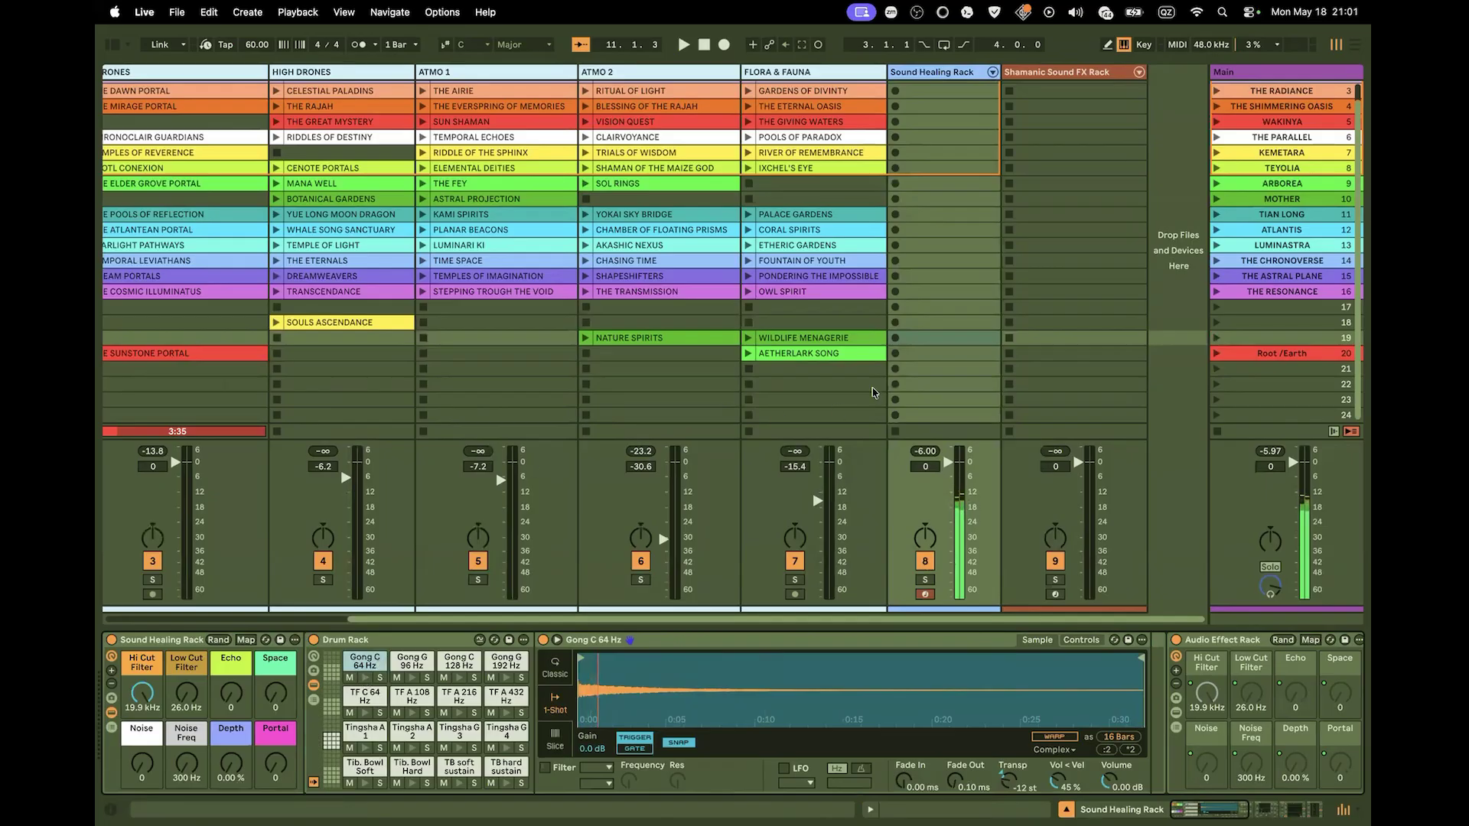
# Insert an empty MIDI clip in the Root /Earth scene on the Sound Healing Rack track and colour it red
pyautogui.click(911, 358)
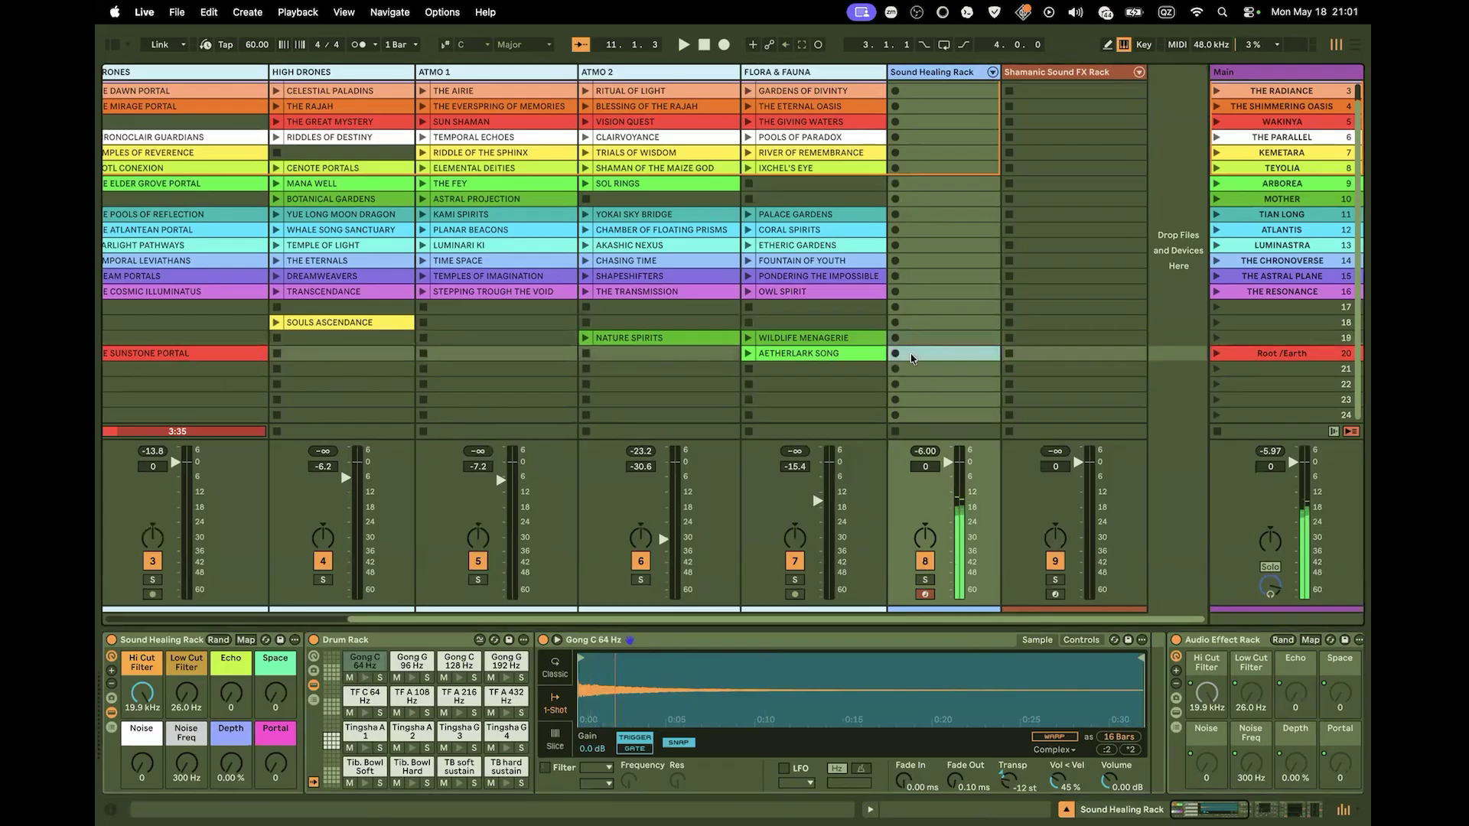
pyautogui.rightClick(911, 358)
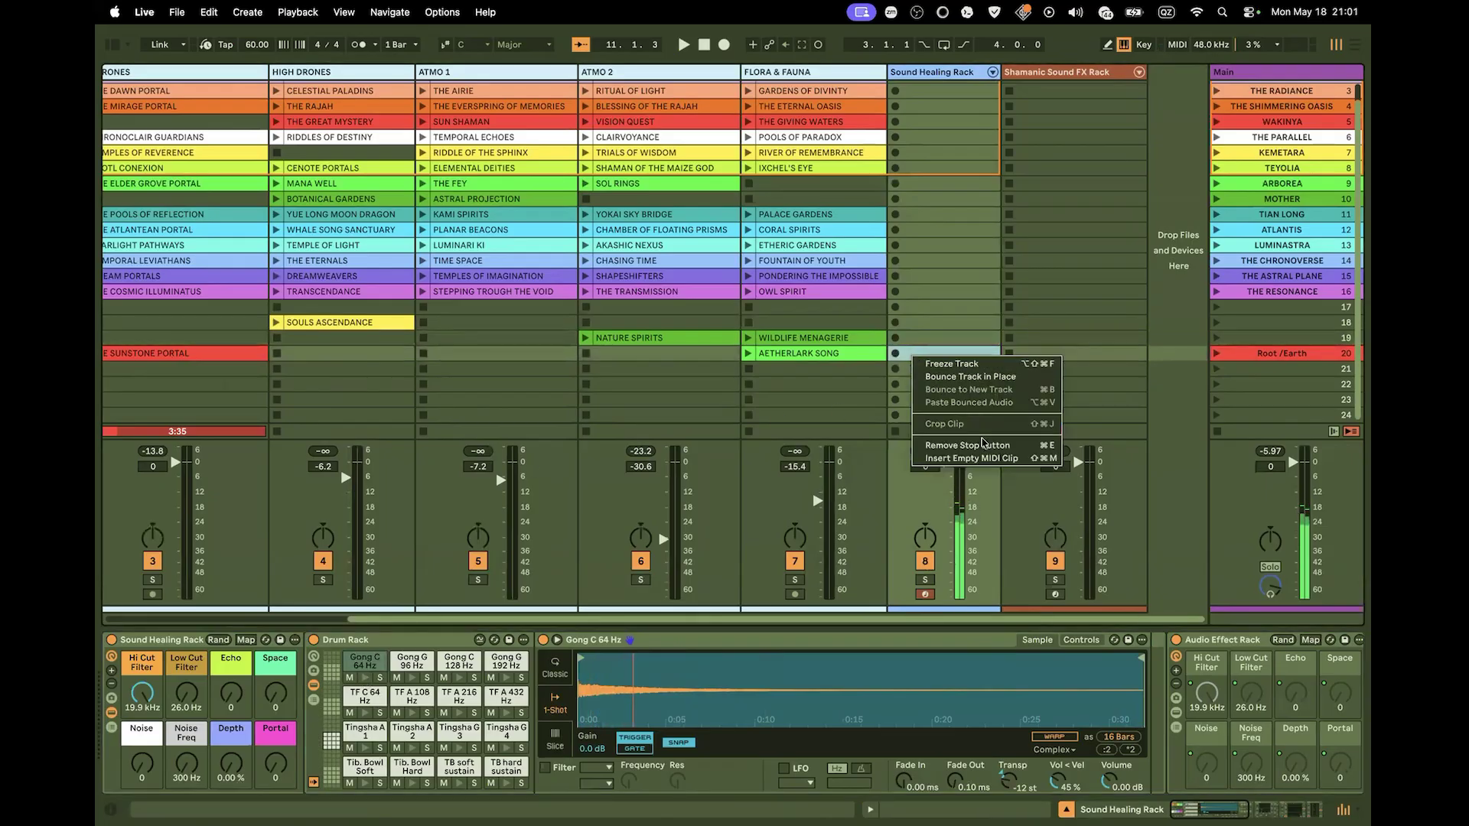
pyautogui.click(994, 458)
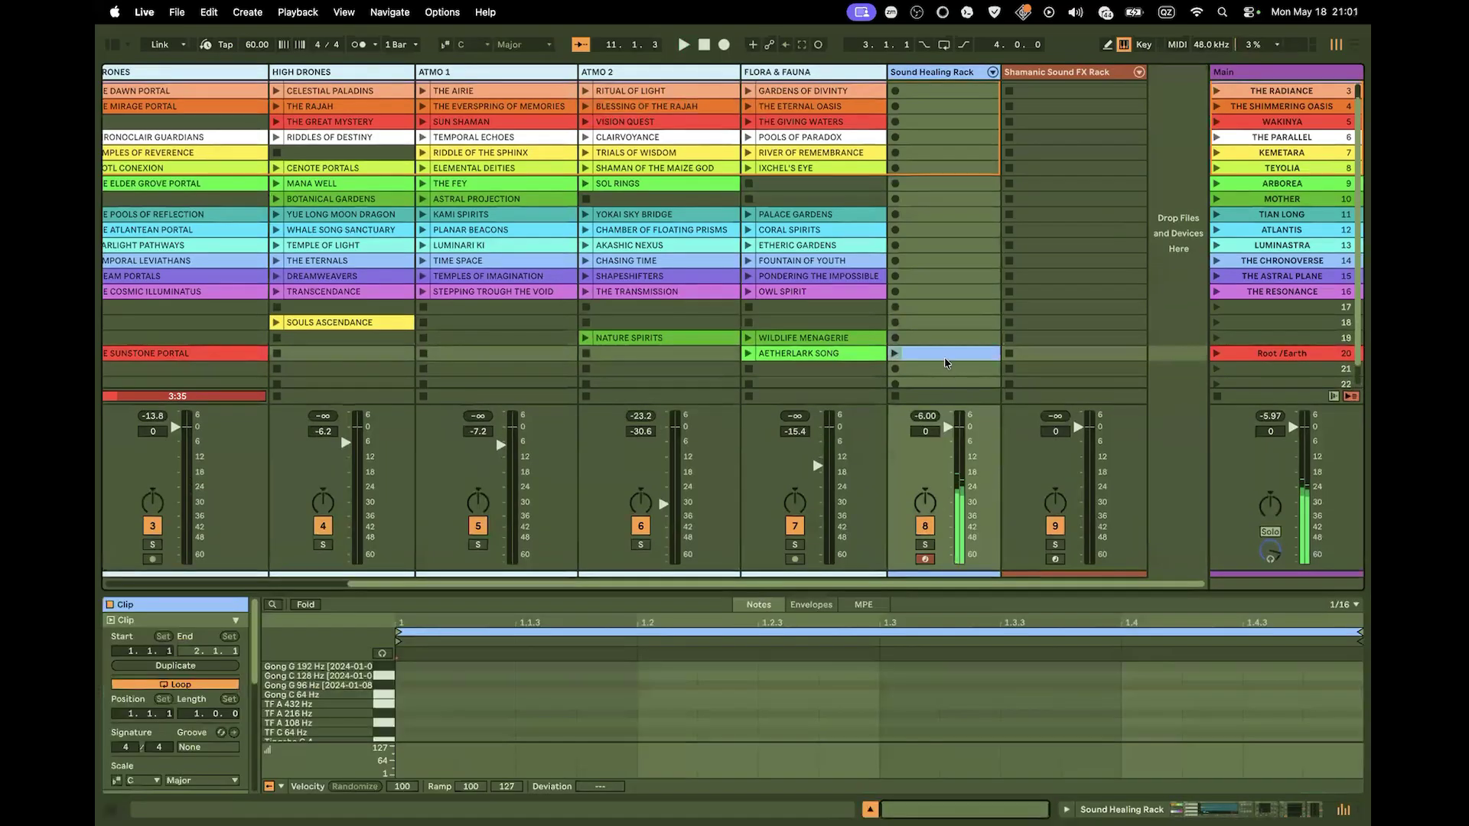
pyautogui.rightClick(946, 362)
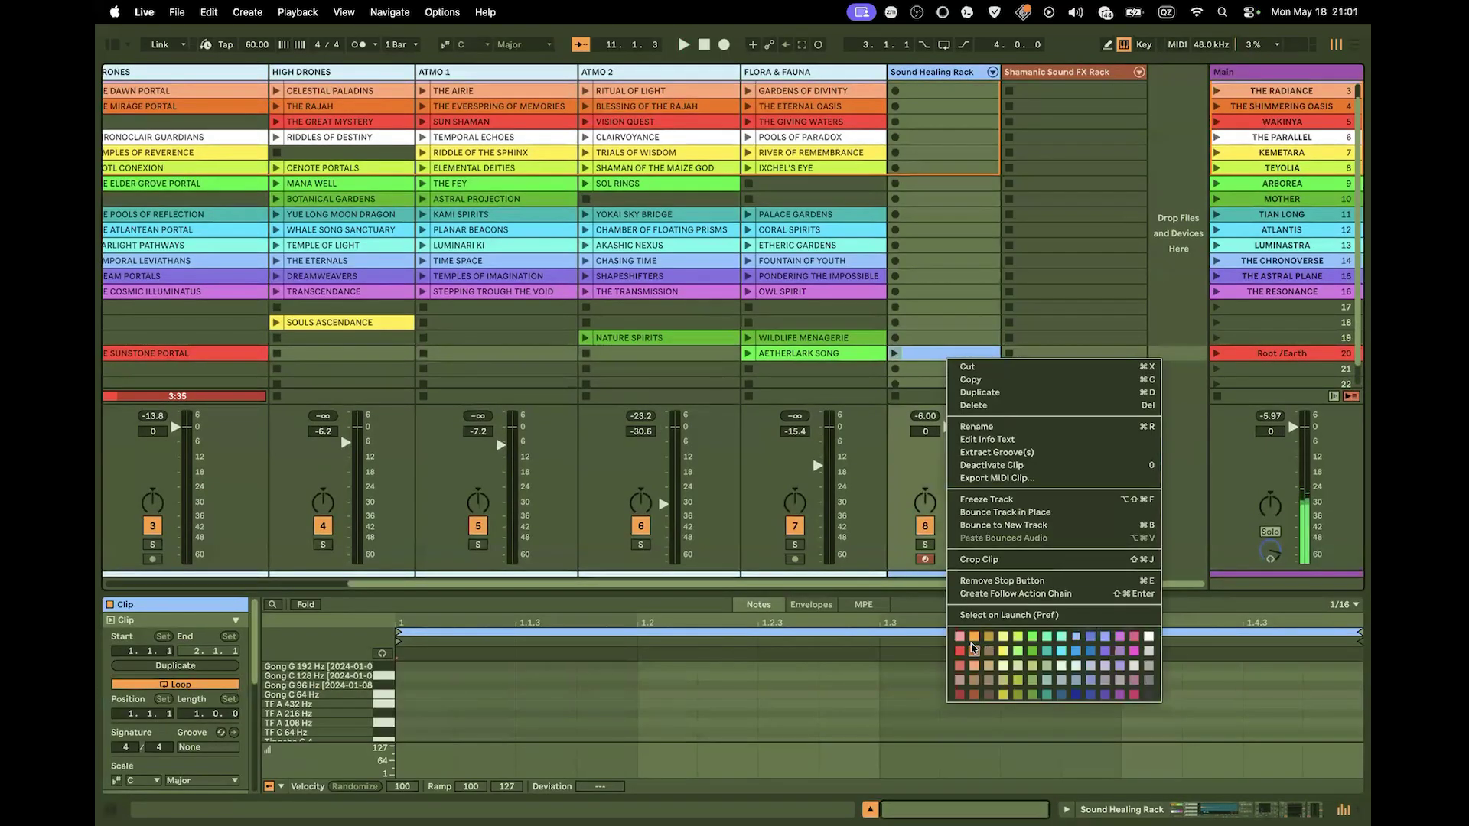
pyautogui.click(965, 651)
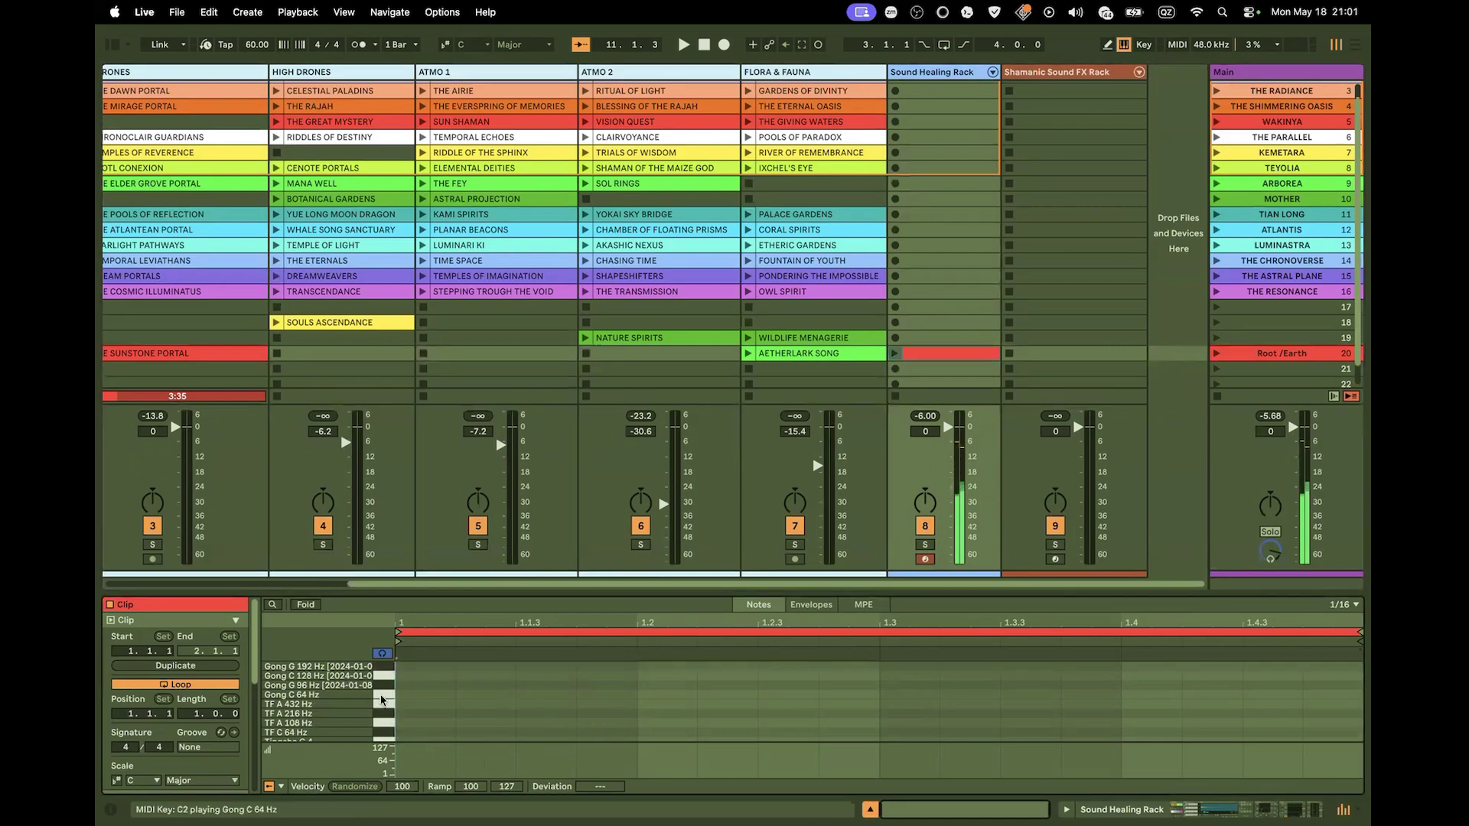
# Add a Gong C 64 Hz note at the start of the clip and extend it over the full bar with Legato
pyautogui.click(381, 699)
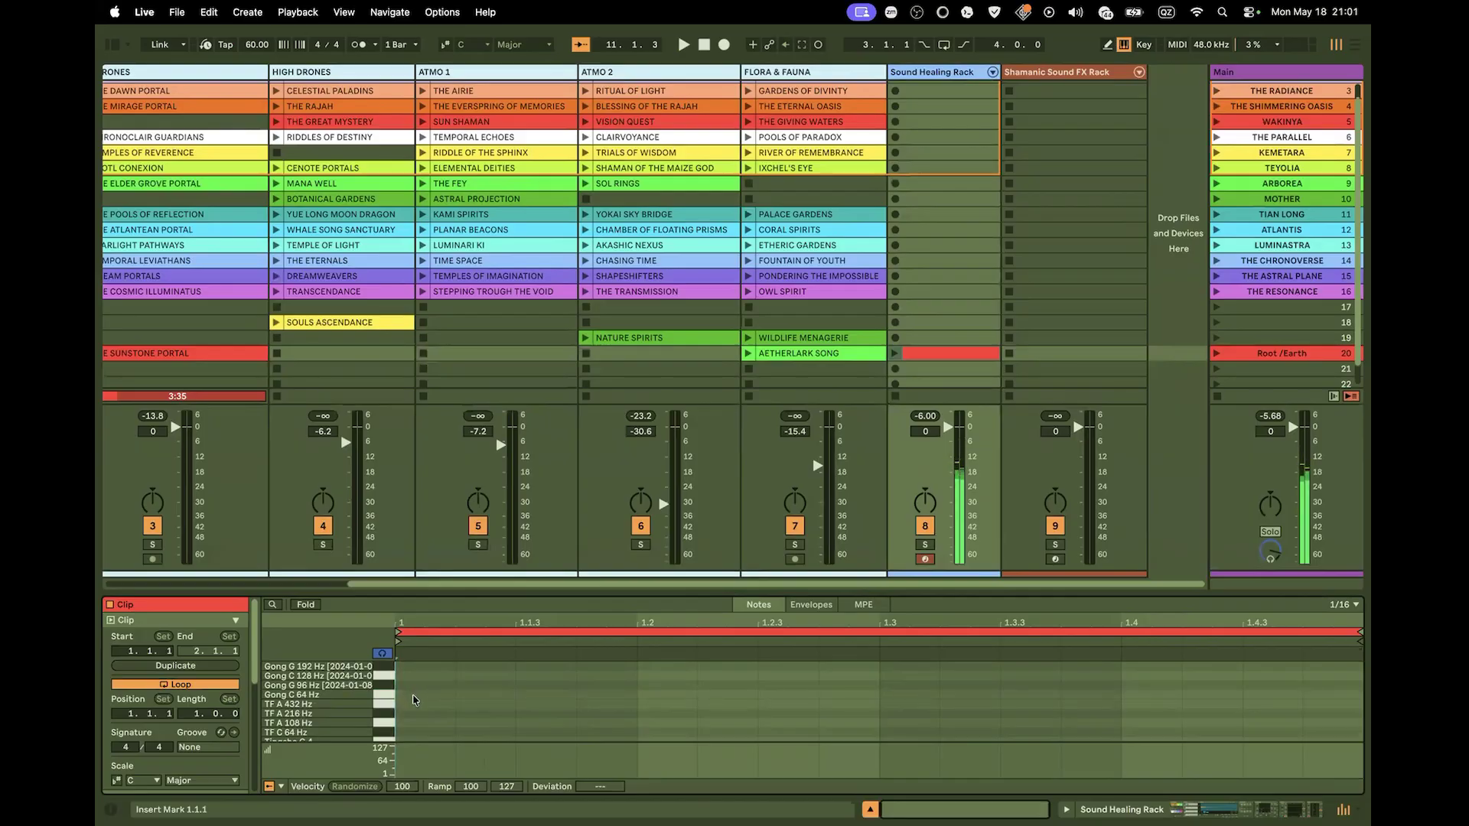
pyautogui.doubleClick(413, 696)
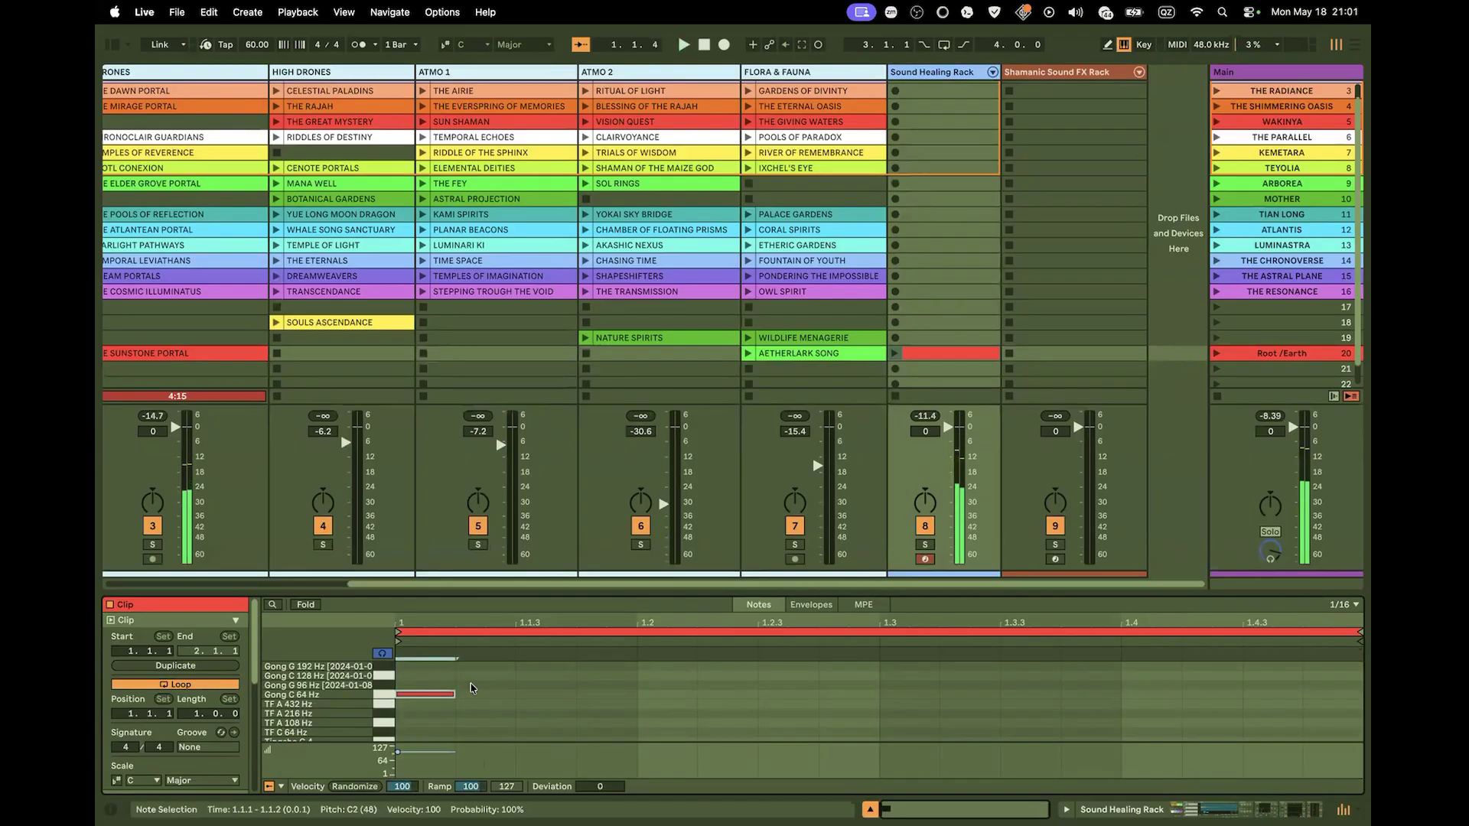
pyautogui.moveTo(500, 593); pyautogui.dragTo(412, 304)
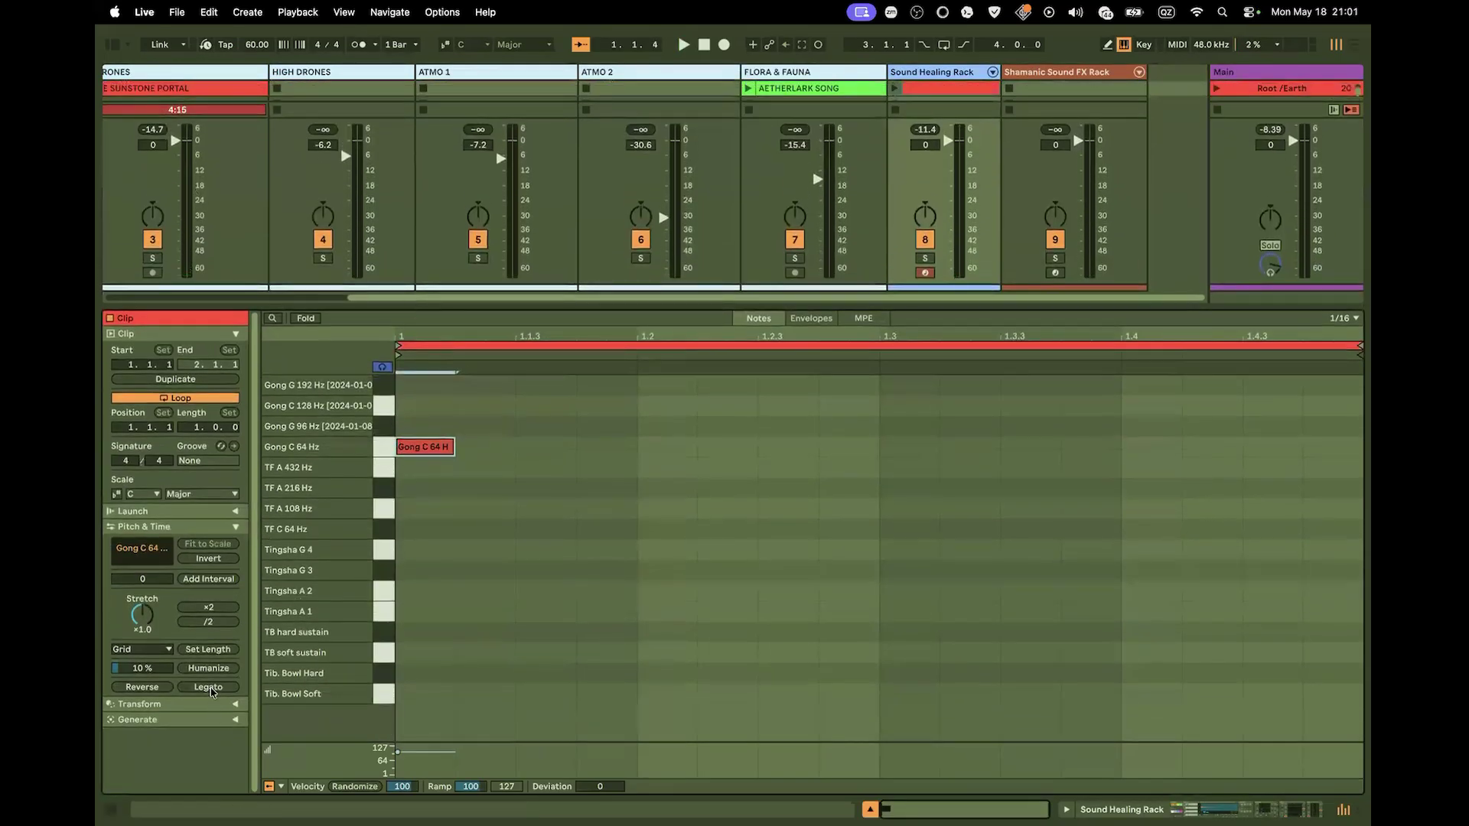
pyautogui.click(211, 689)
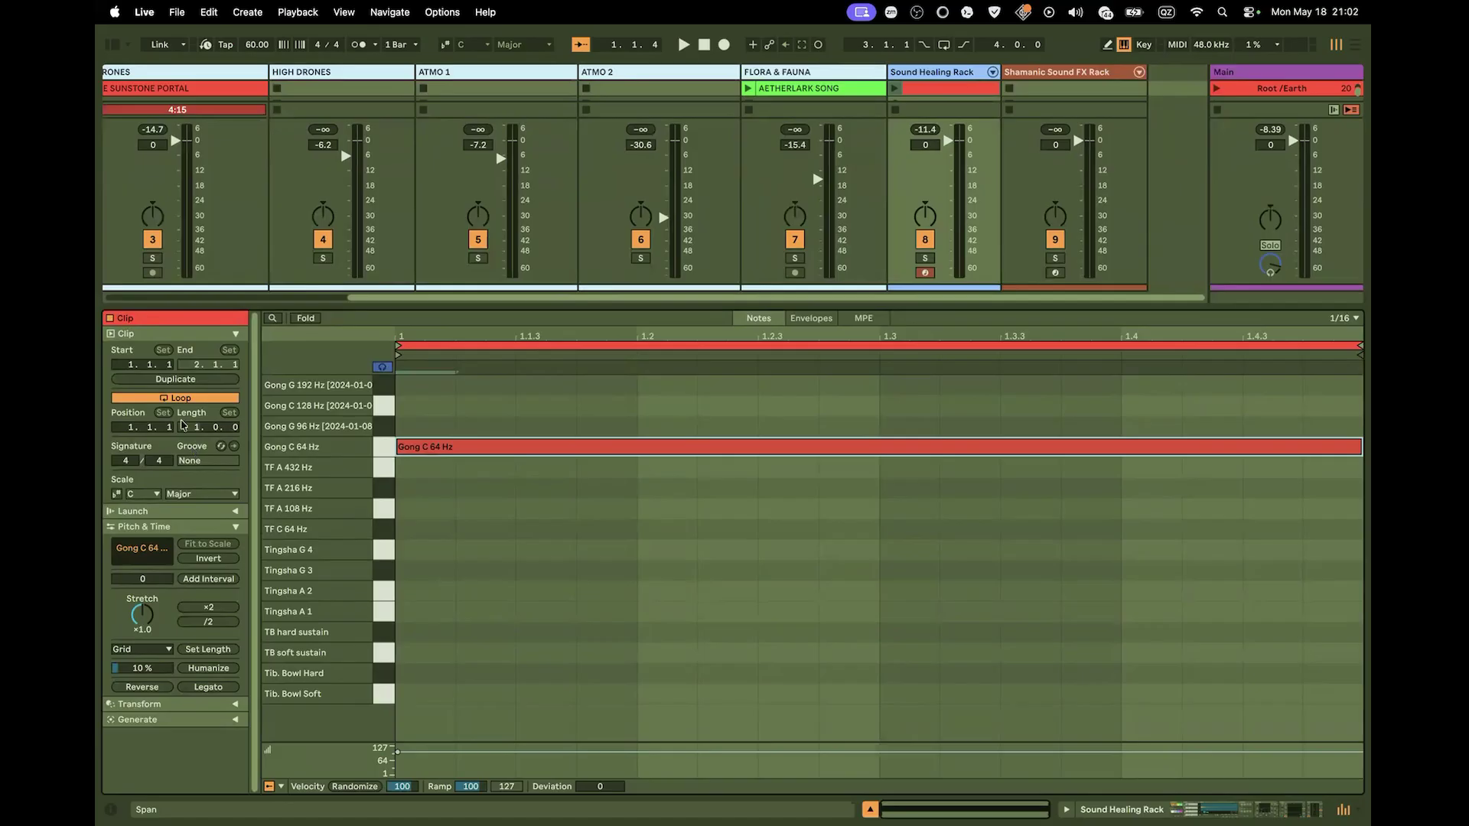
# Set the gong clip's loop length to 9 bars and launch the clip
pyautogui.press('Return')
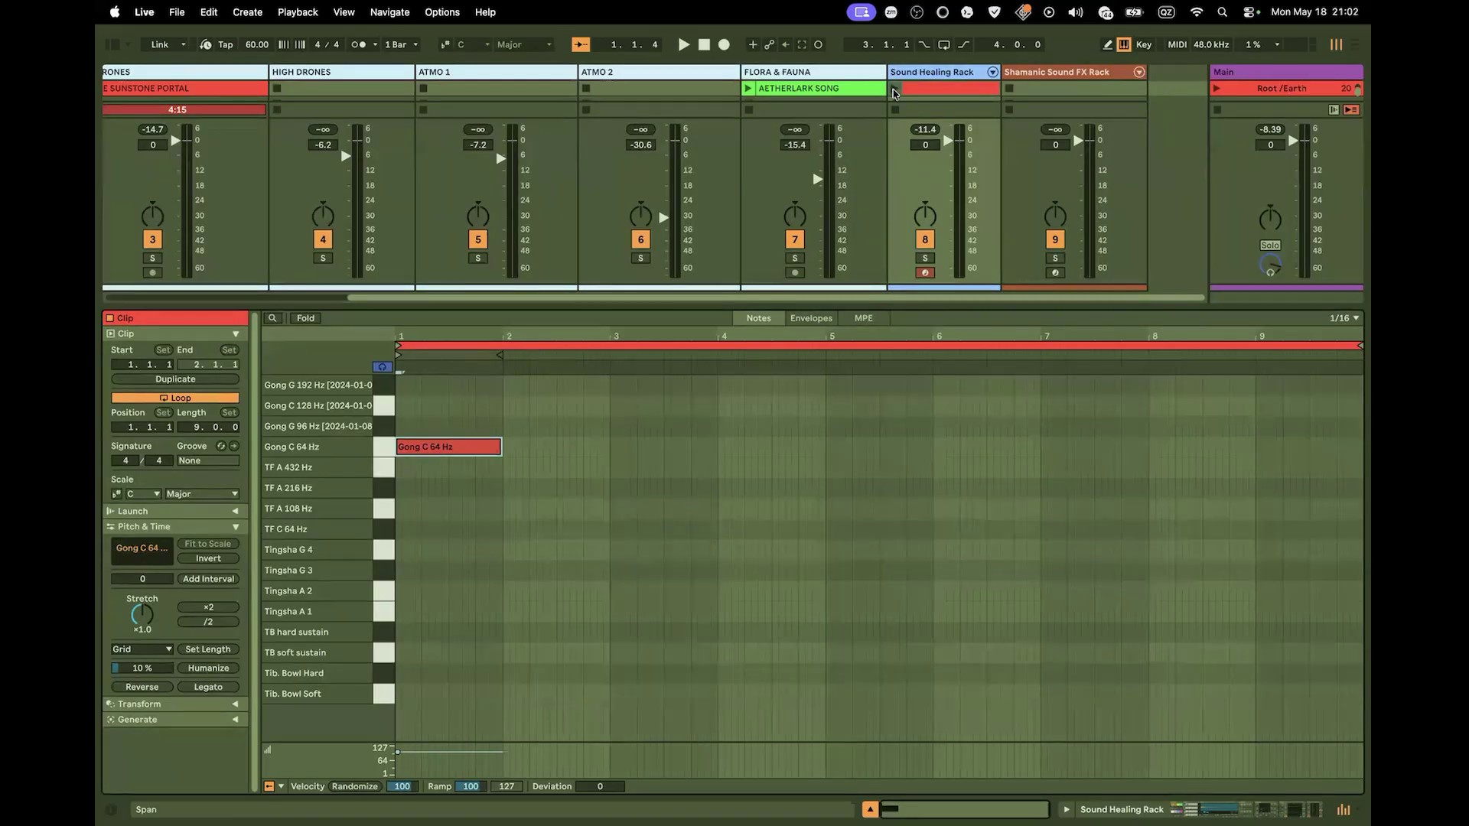
pyautogui.click(894, 88)
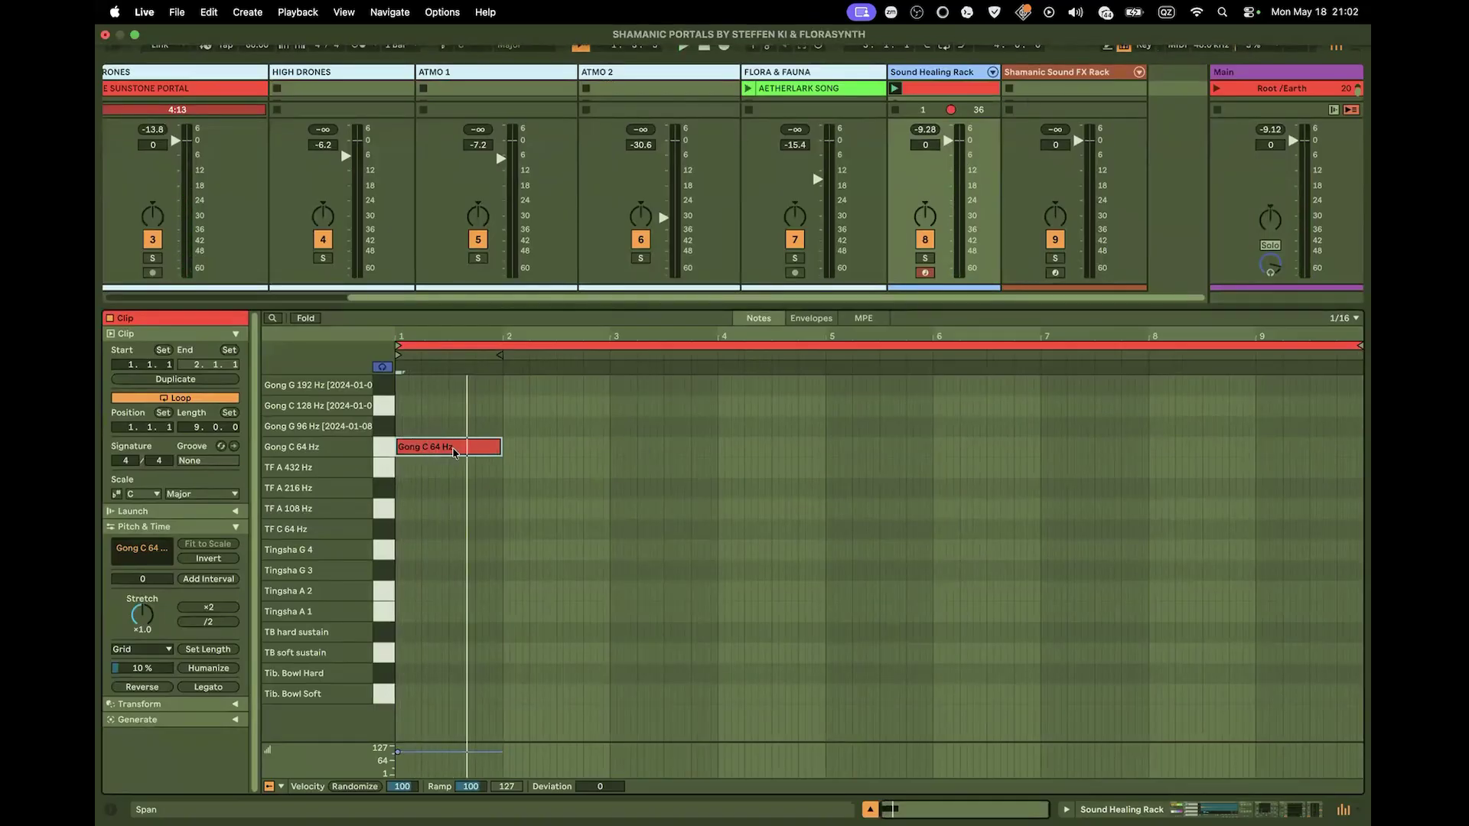
# Move the Gong C 64 Hz note to bar 2 and nudge it back to the start of bar 1
pyautogui.moveTo(454, 452); pyautogui.dragTo(561, 443)
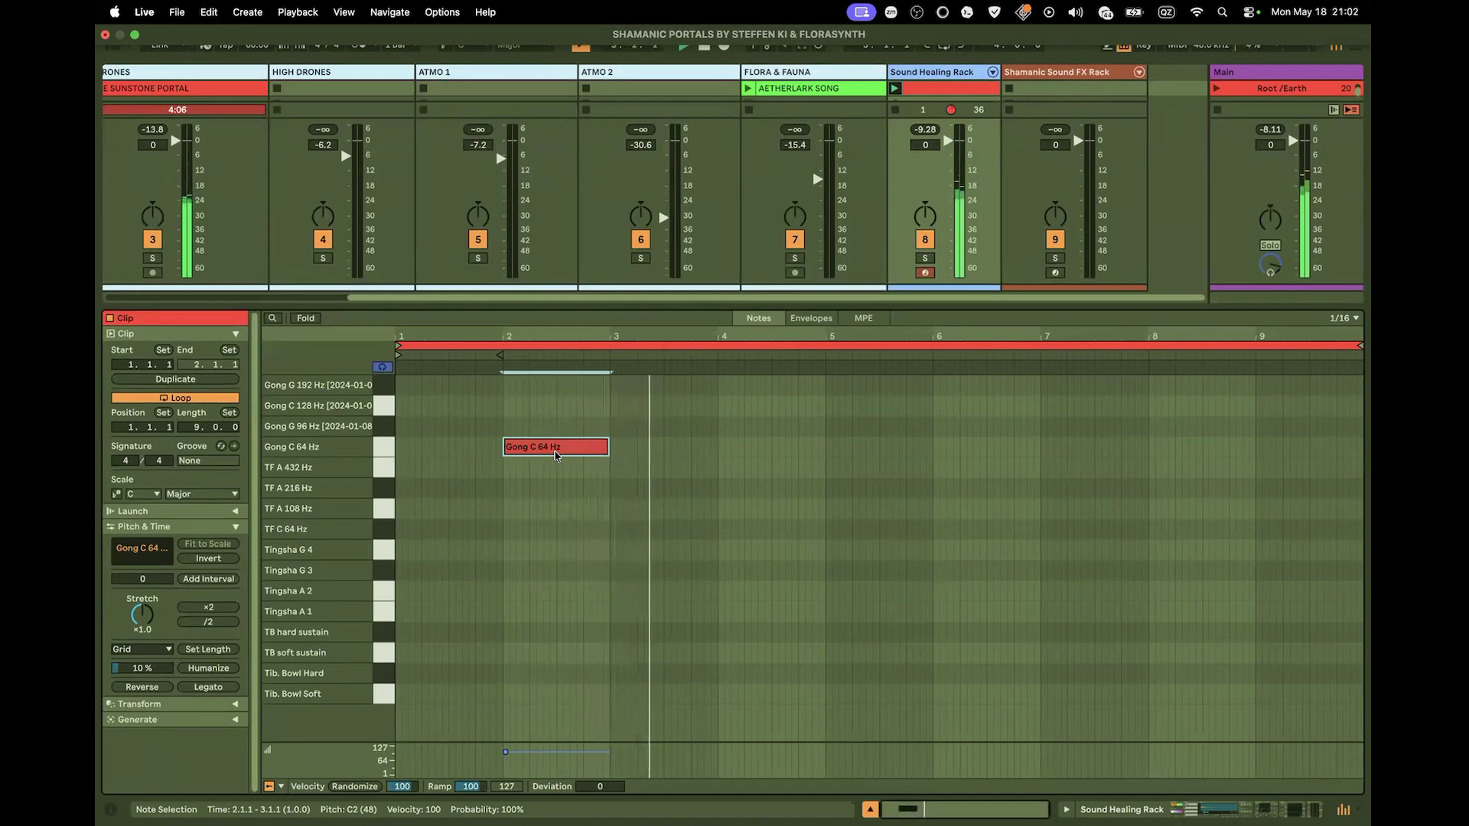
pyautogui.press('Left')
pyautogui.press('Left')
pyautogui.press('Left')
pyautogui.press('Left')
pyautogui.press('Left')
pyautogui.press('Left')
pyautogui.press('Left')
pyautogui.press('Left')
pyautogui.press('Left')
pyautogui.press('Left')
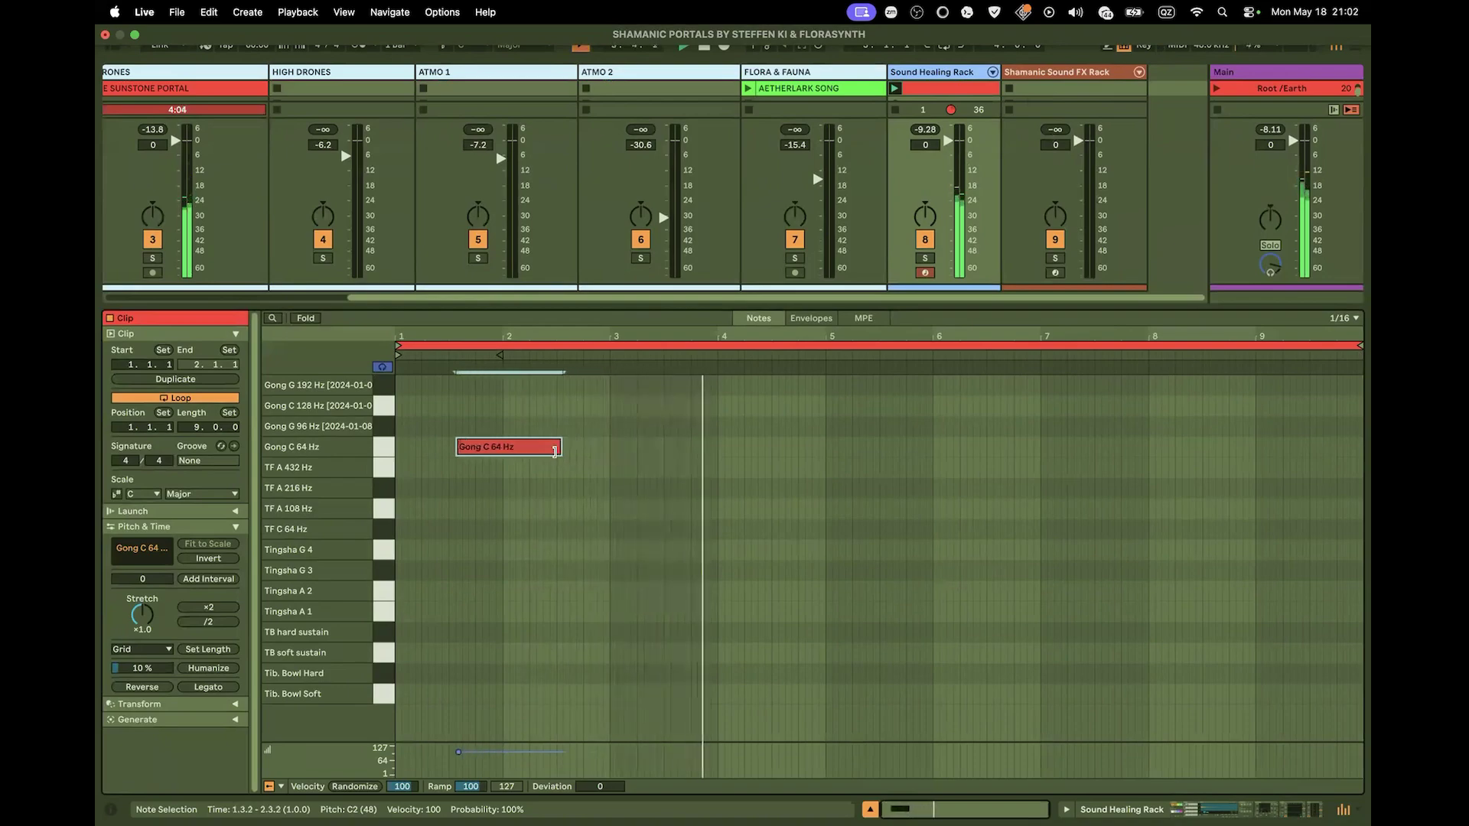
pyautogui.press('Left')
pyautogui.press('Left')
pyautogui.press('Left')
pyautogui.press('Left')
pyautogui.press('Left')
pyautogui.press('Left')
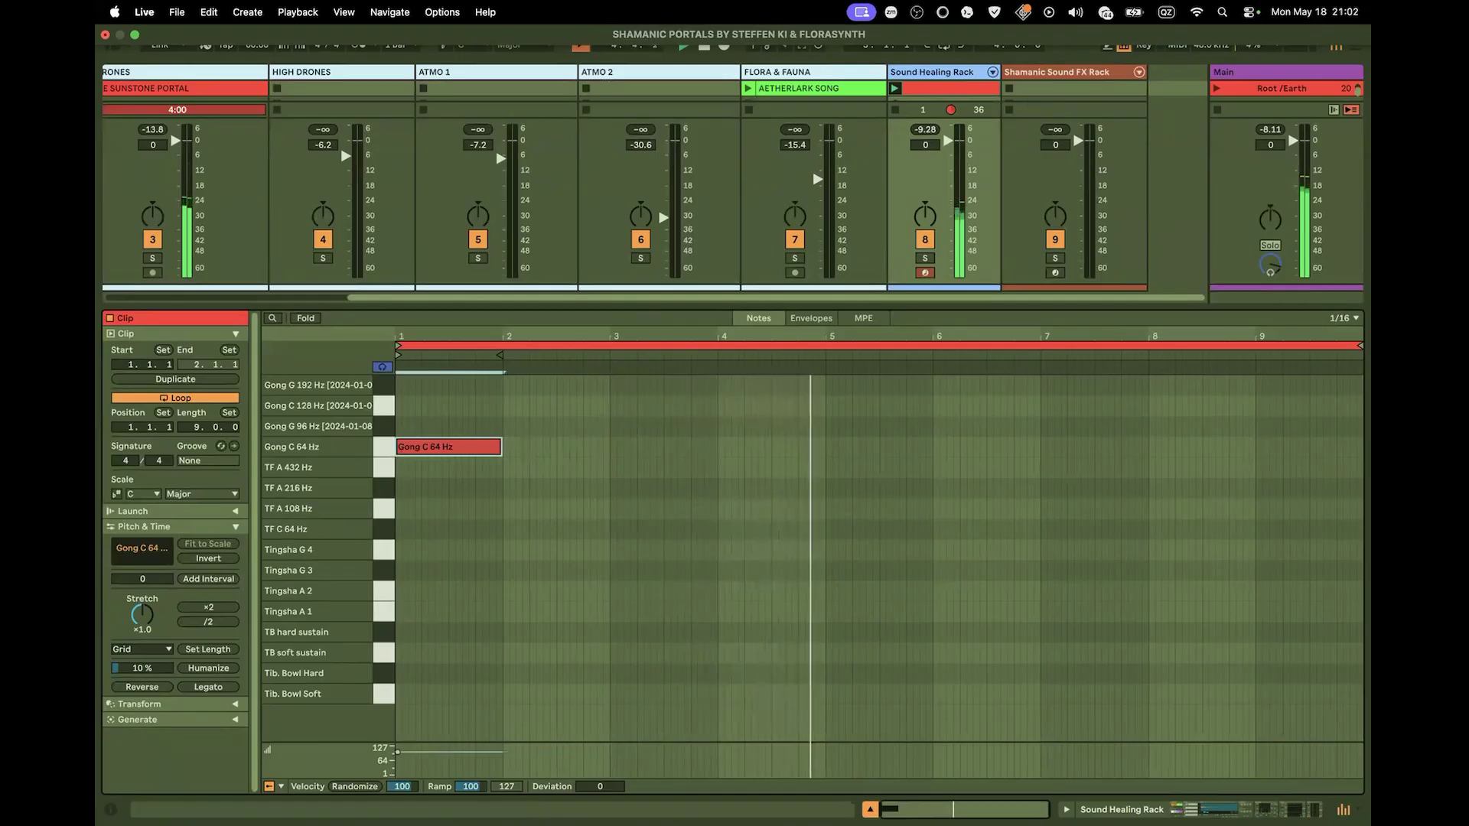
# Close the clip view and deactivate the Low Drones track and both Mid Drones tracks
pyautogui.press('super+alt+l')
pyautogui.hscroll(-10, 600, 719)
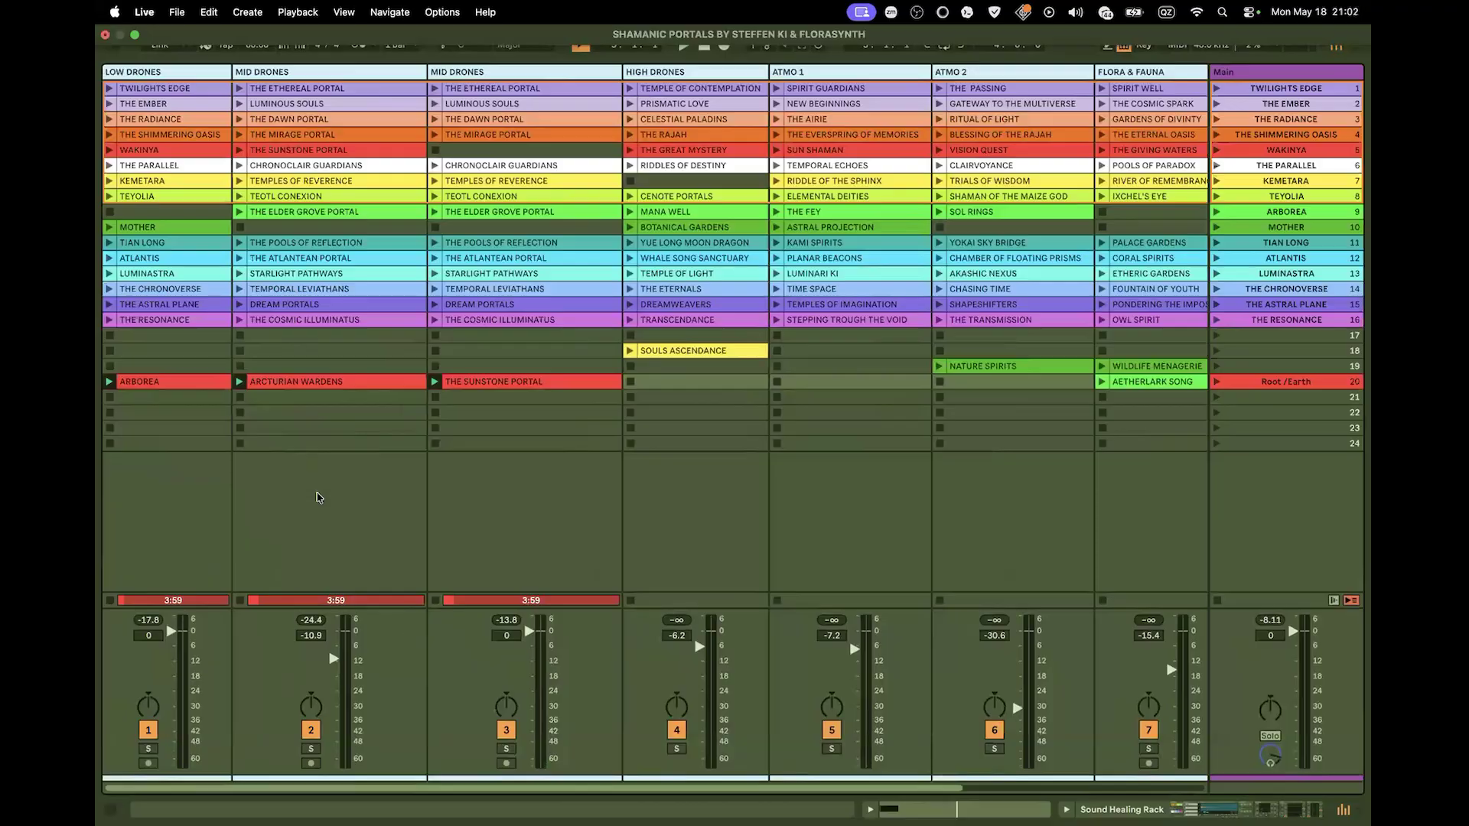
pyautogui.click(313, 730)
pyautogui.click(506, 731)
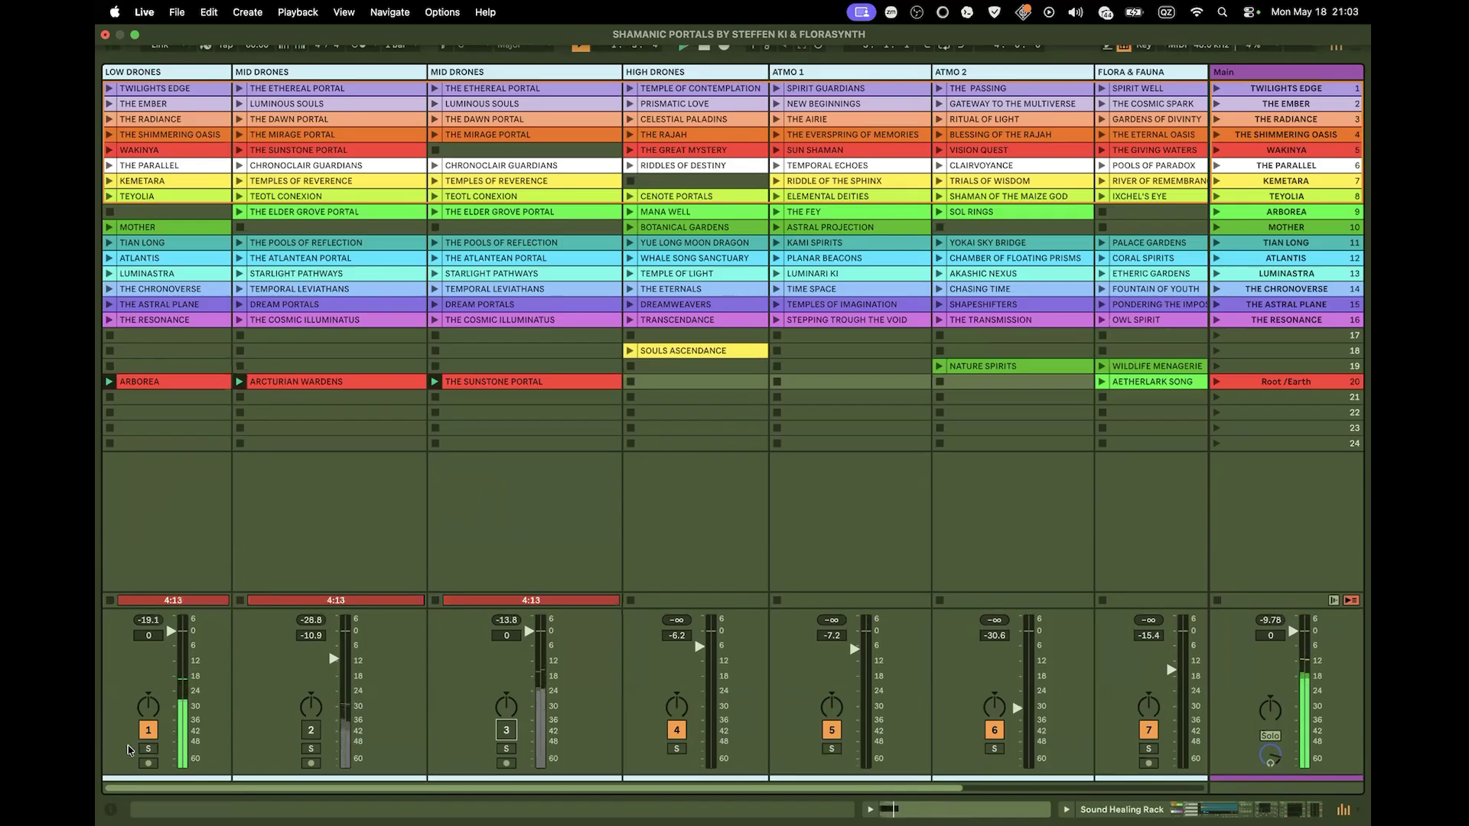
pyautogui.click(149, 731)
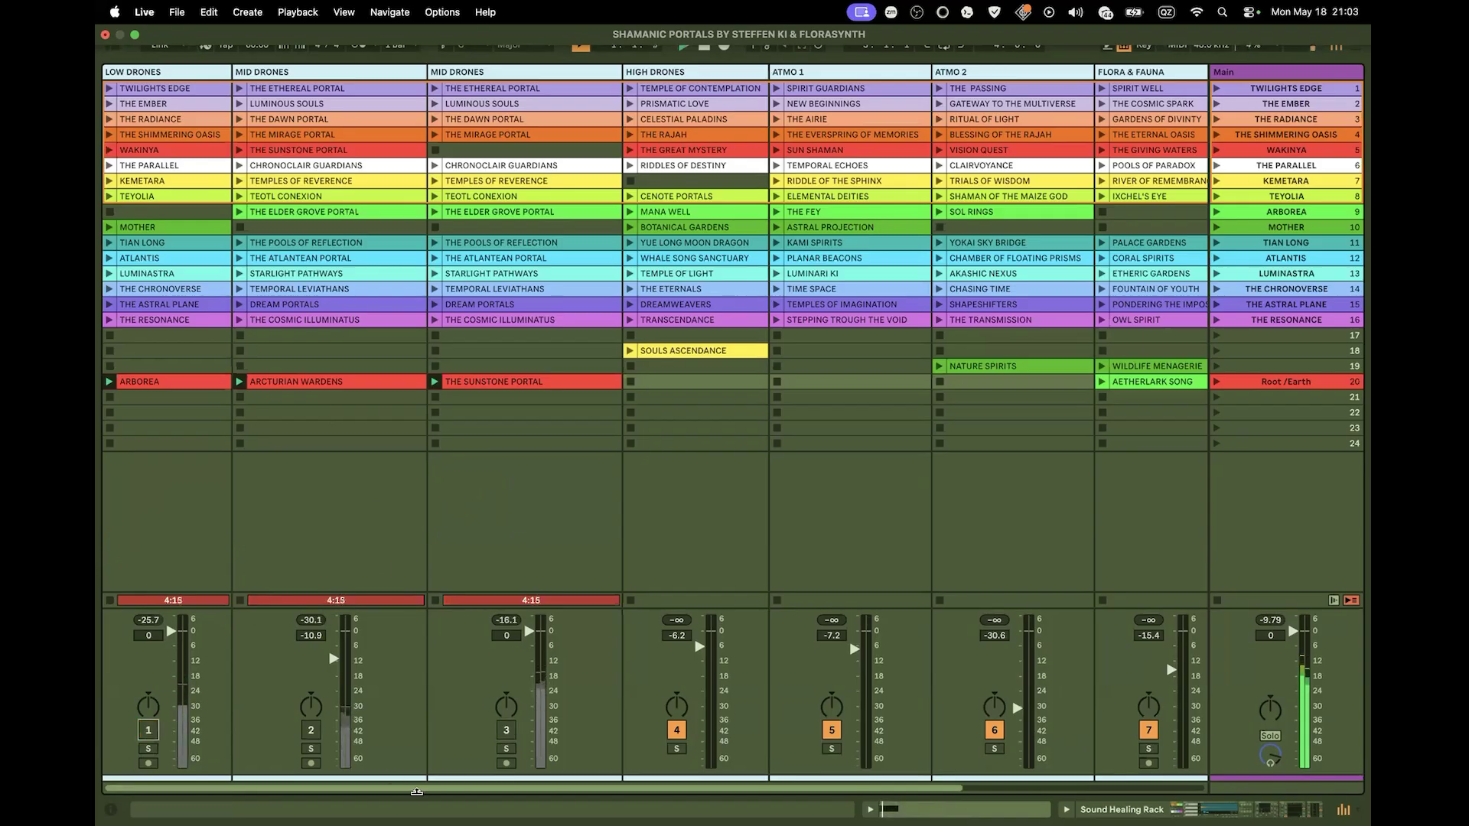
# Launch the NATURE SPIRITS clip on Atmo 2 and the AETHERLARK SONG clip on Flora & Fauna
pyautogui.hscroll(2, 577, 751)
pyautogui.hscroll(3, 577, 751)
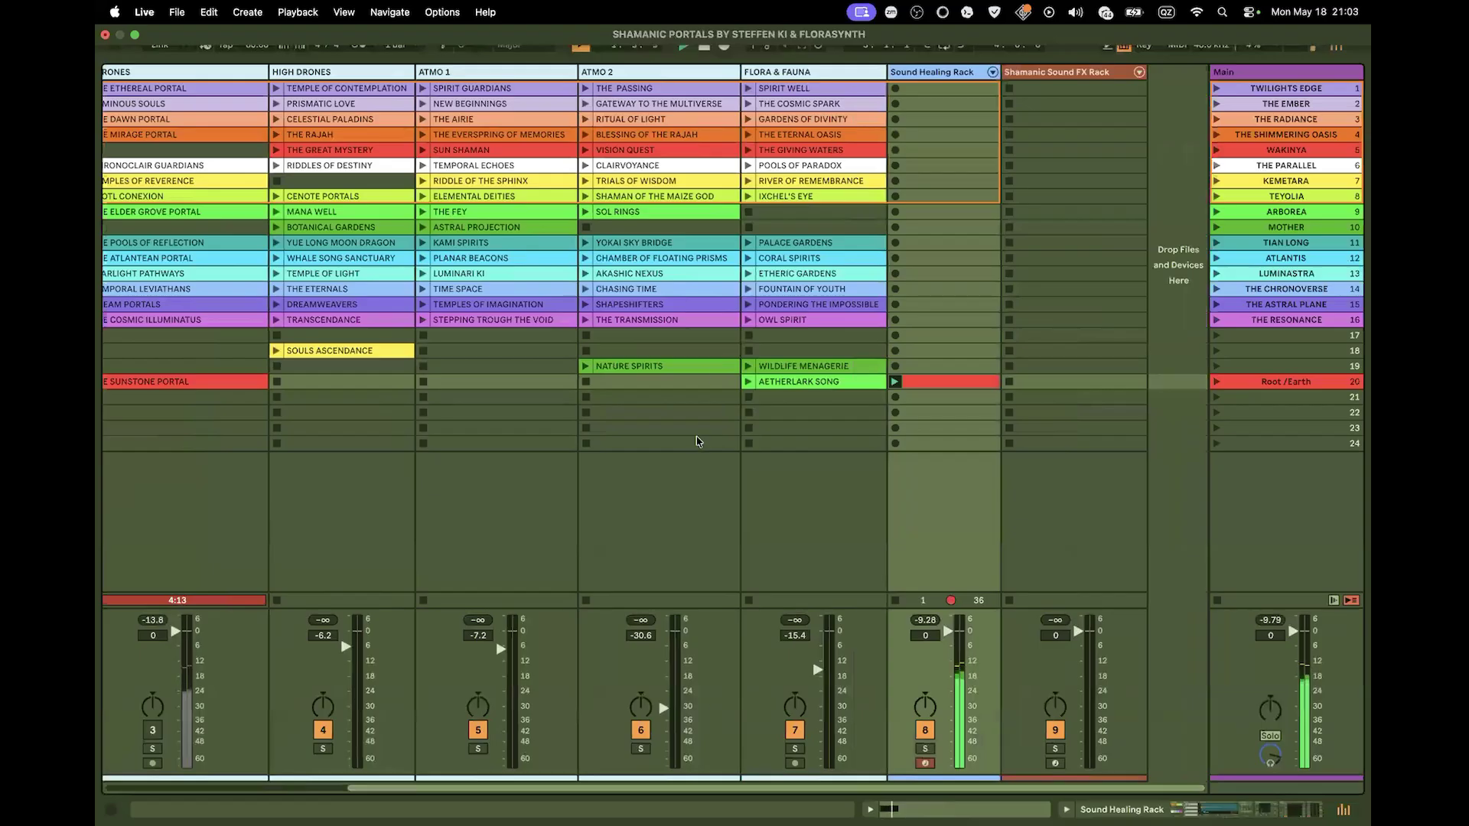
pyautogui.click(586, 366)
pyautogui.click(748, 382)
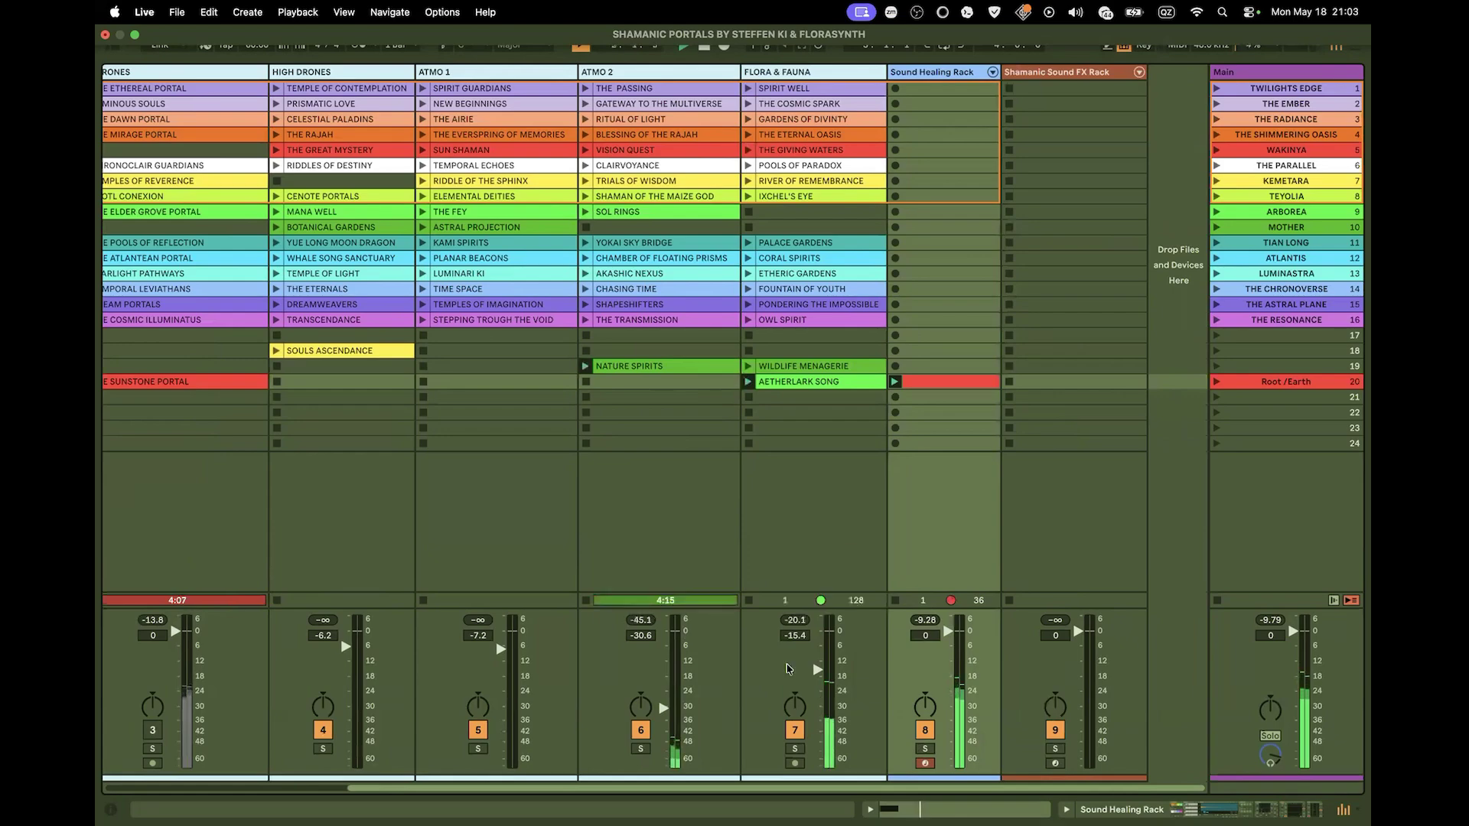
# Lower the Flora & Fauna track volume to -36.9 dB and deactivate the Atmo 2 track
pyautogui.moveTo(817, 671); pyautogui.dragTo(820, 722)
pyautogui.click(647, 731)
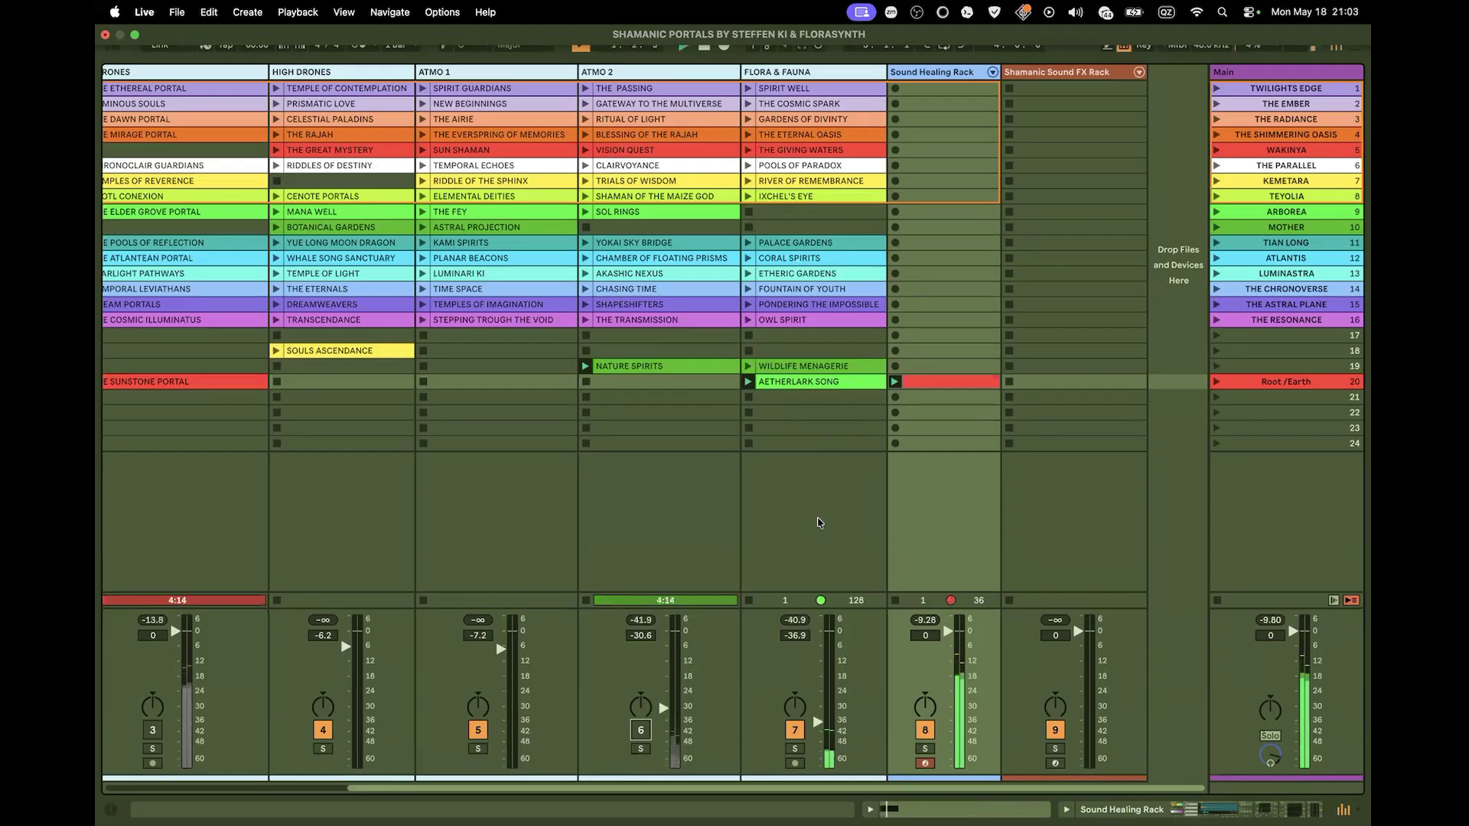
# Show the Shamanic Sound FX Rack's devices and lower that track's volume to -12.6 dB
pyautogui.click(1060, 74)
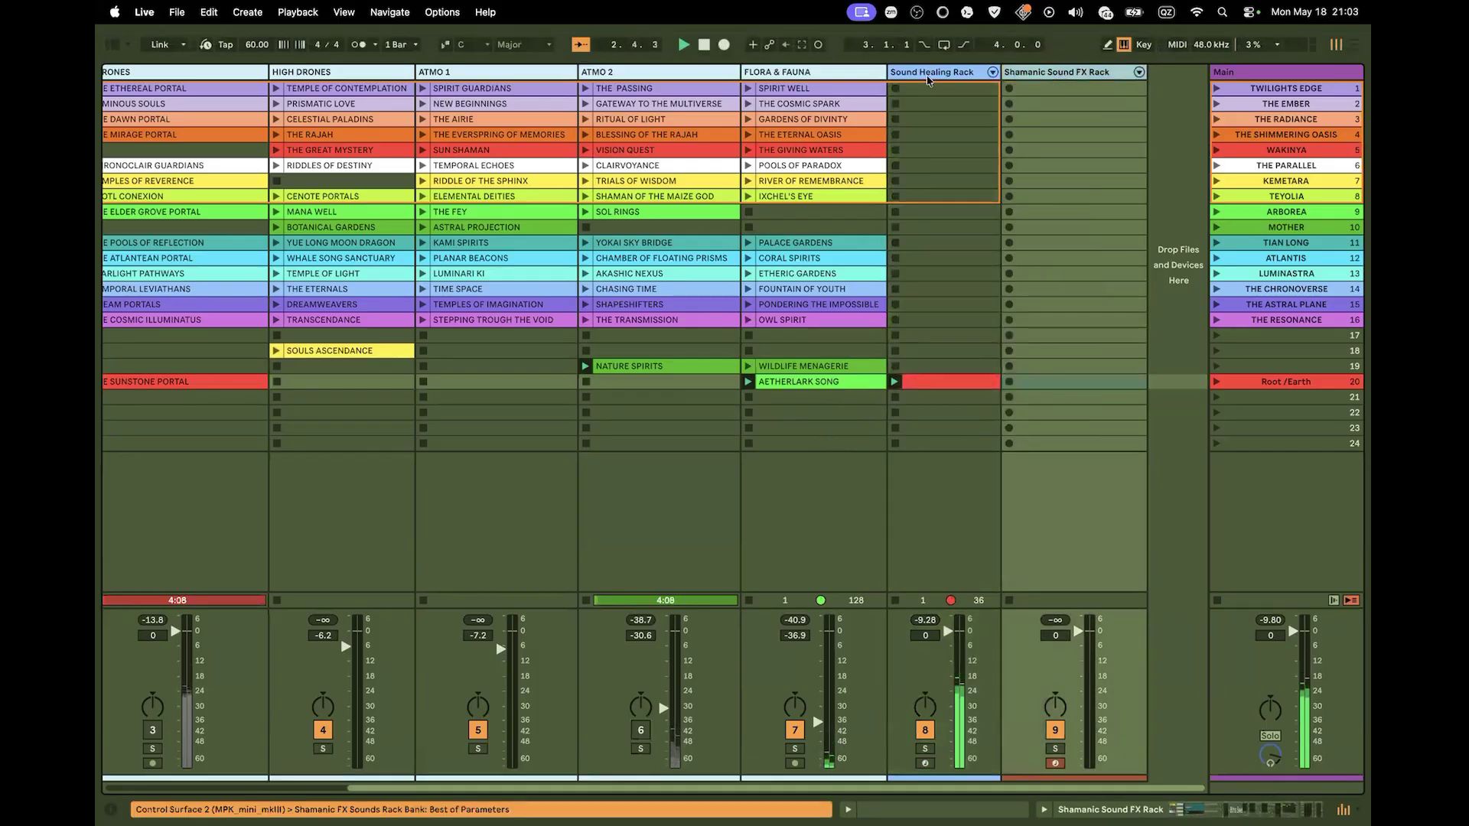
pyautogui.doubleClick(1069, 74)
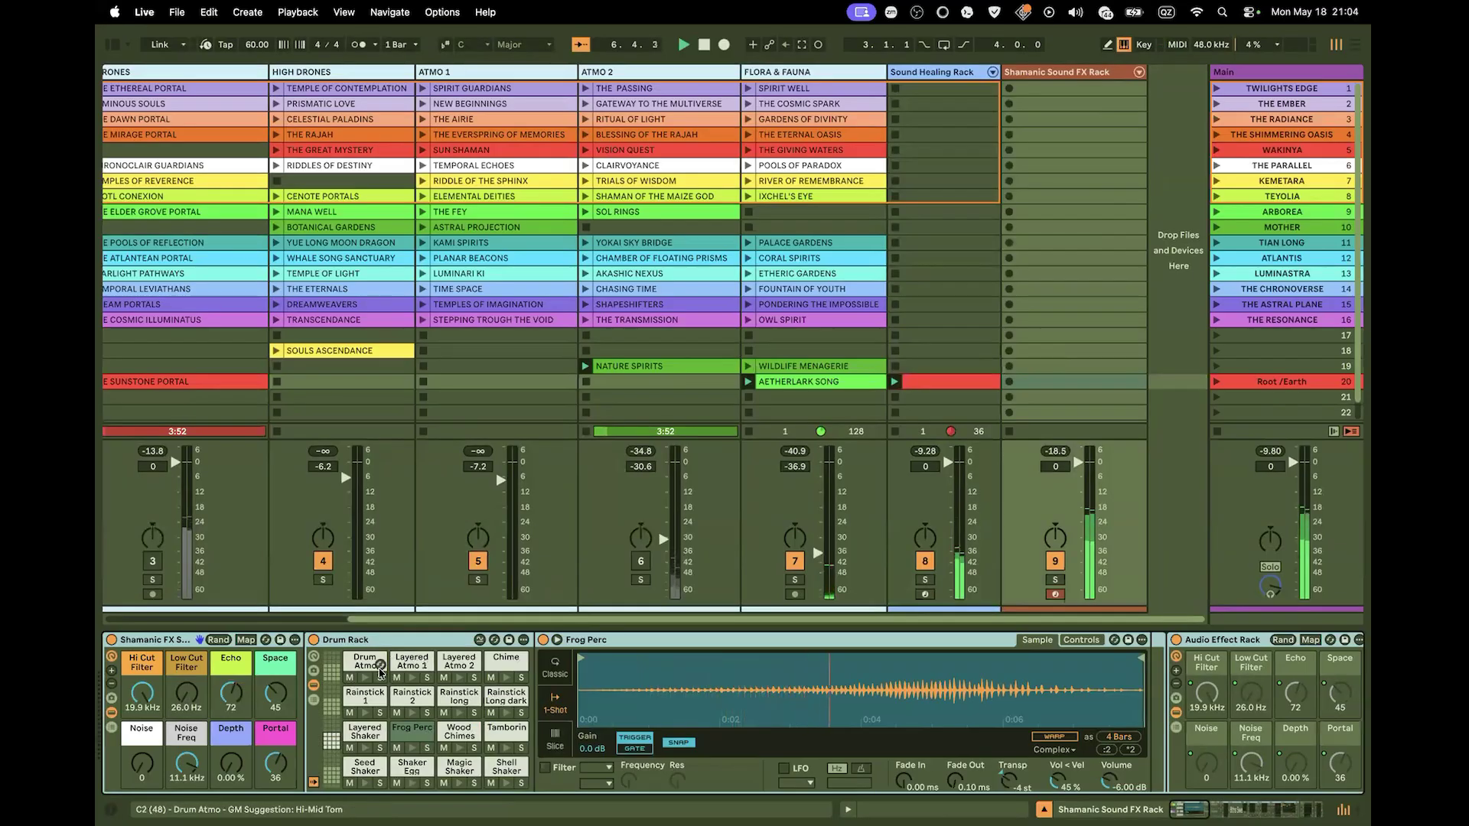
pyautogui.click(380, 668)
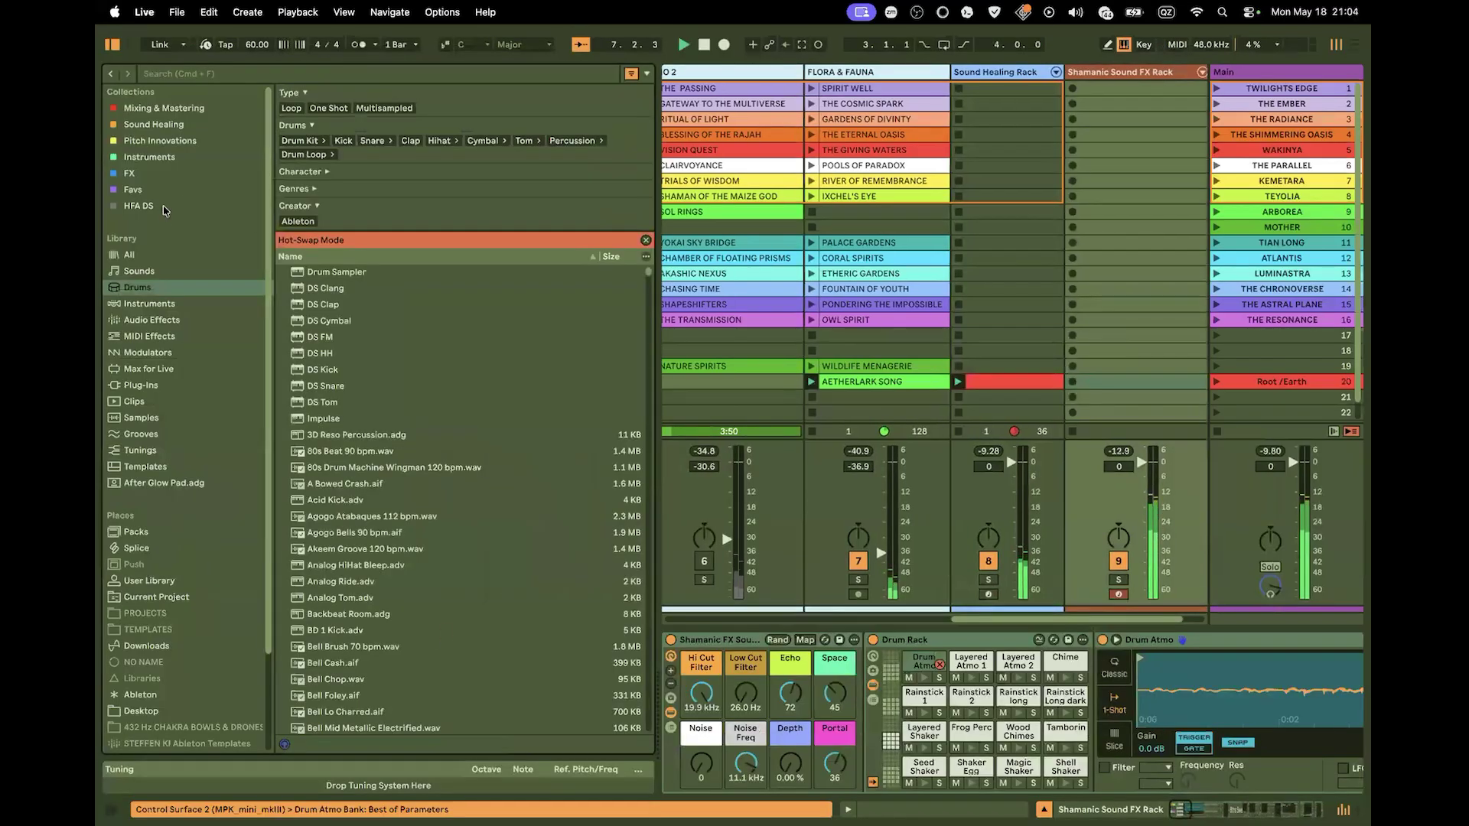
pyautogui.moveTo(1141, 463); pyautogui.dragTo(1150, 495)
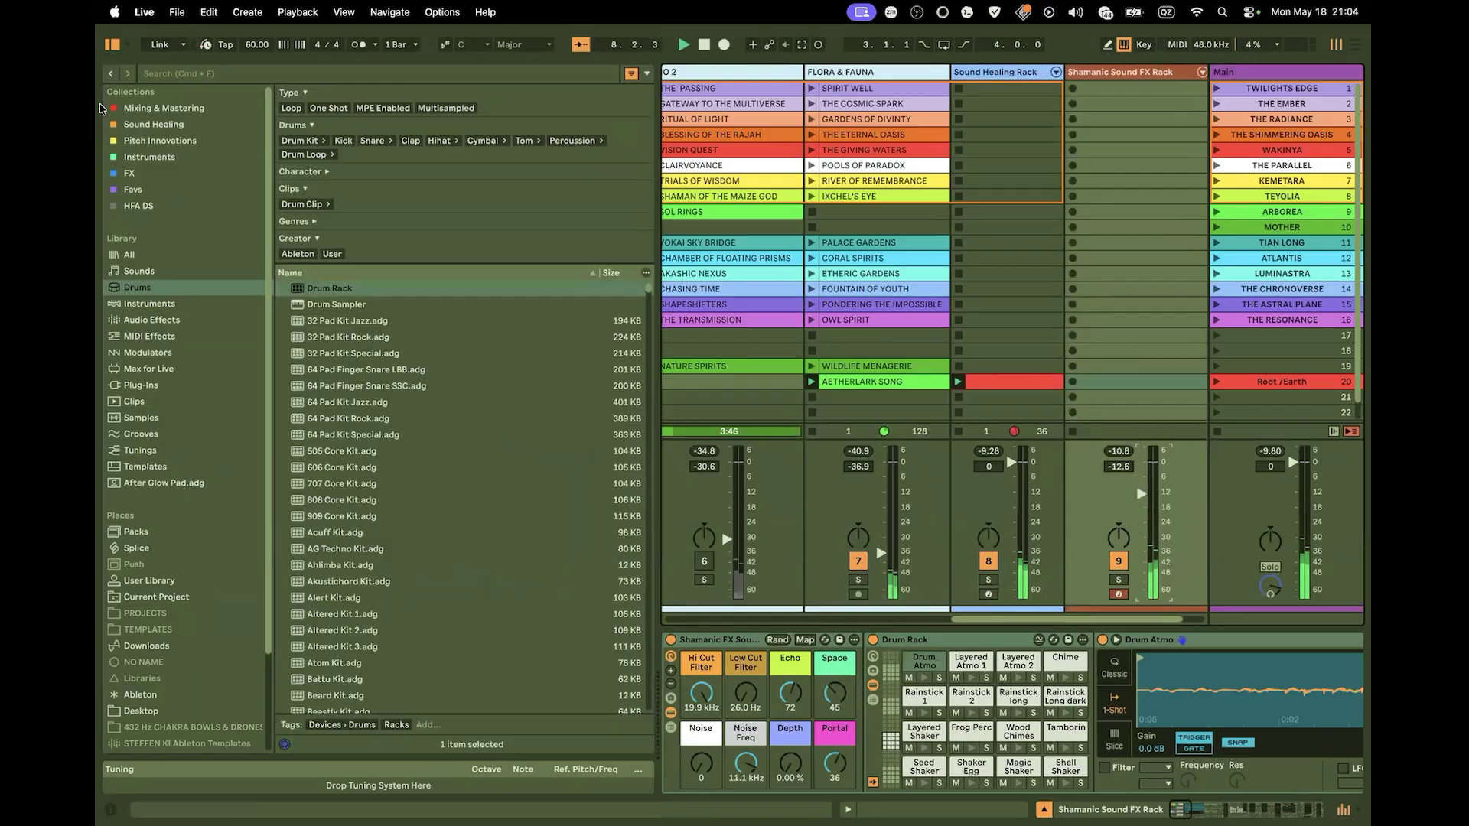
pyautogui.click(112, 44)
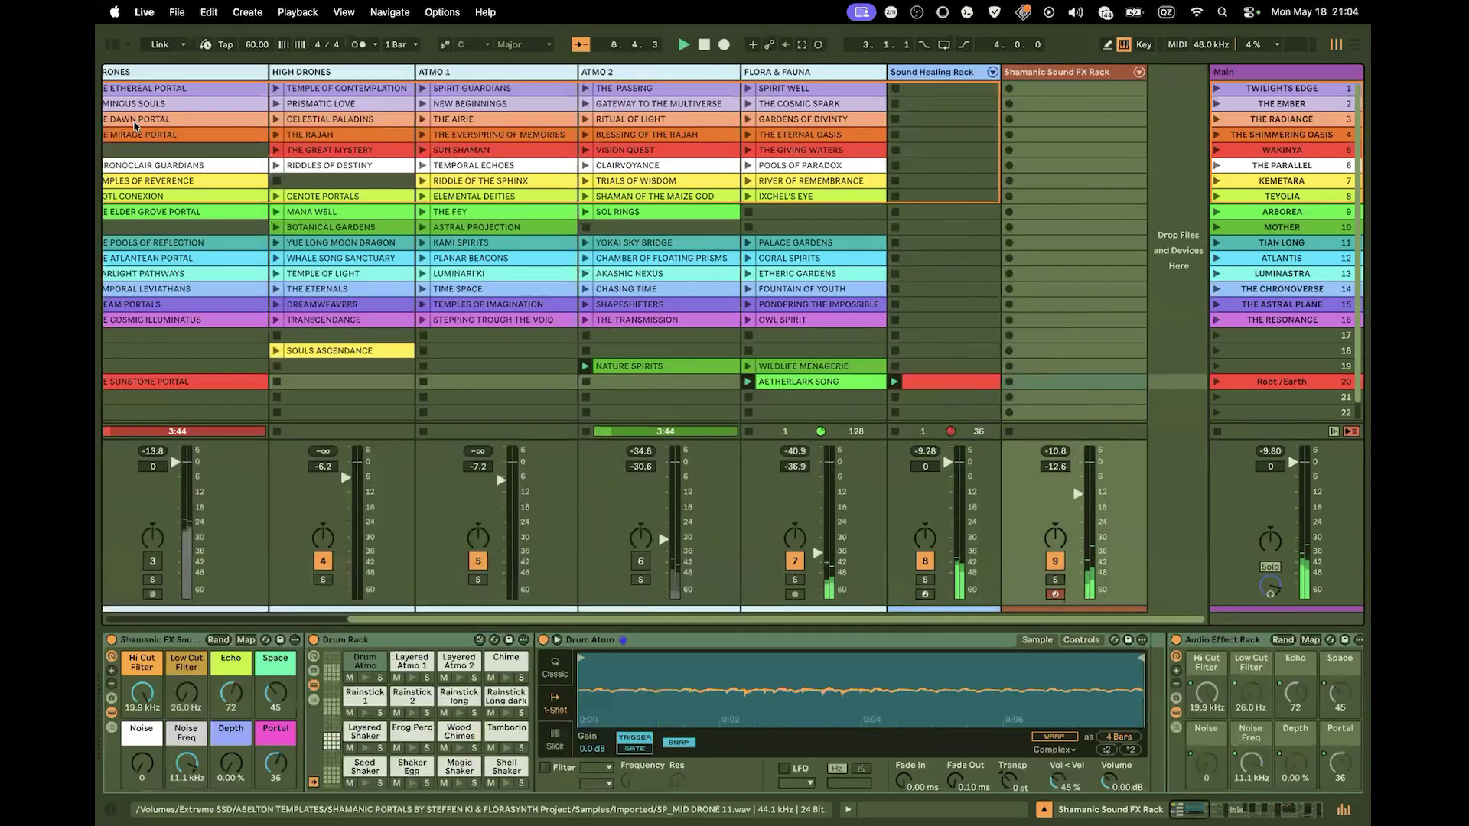
# Audition the Drum Atmo pad in the Shamanic Sound FX Rack's Drum Rack
pyautogui.click(375, 664)
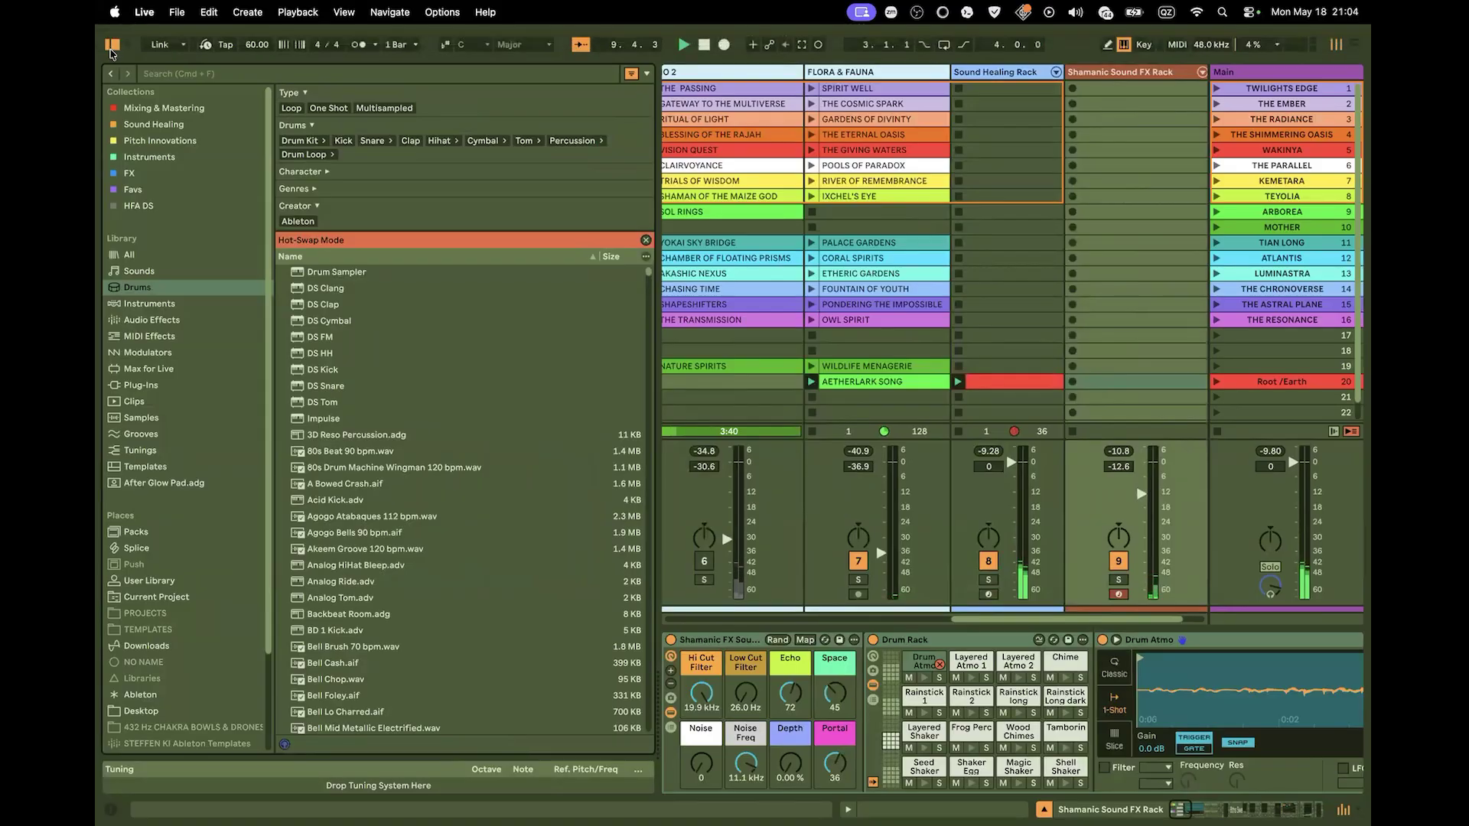
pyautogui.click(111, 45)
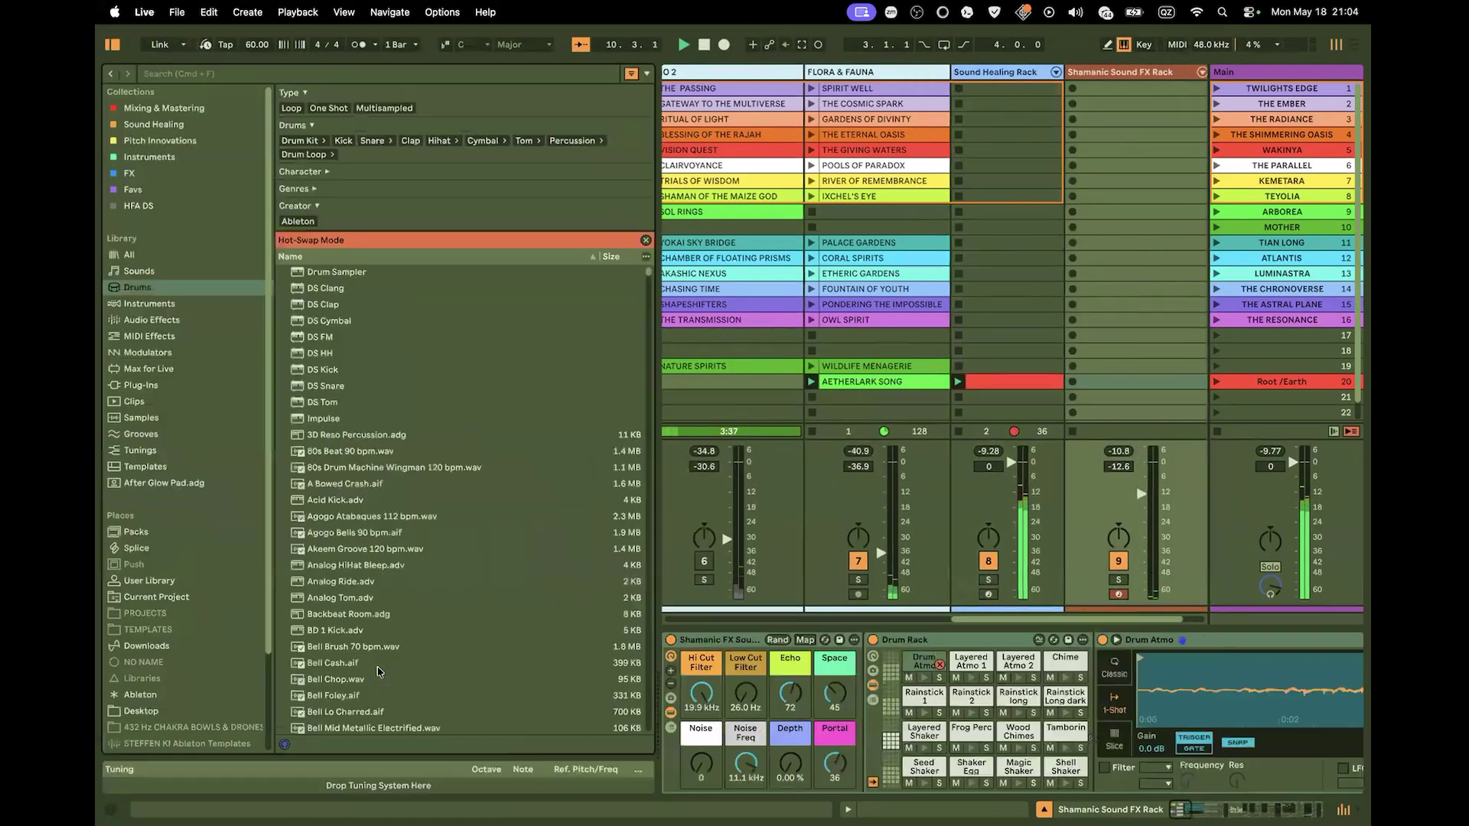
pyautogui.click(381, 665)
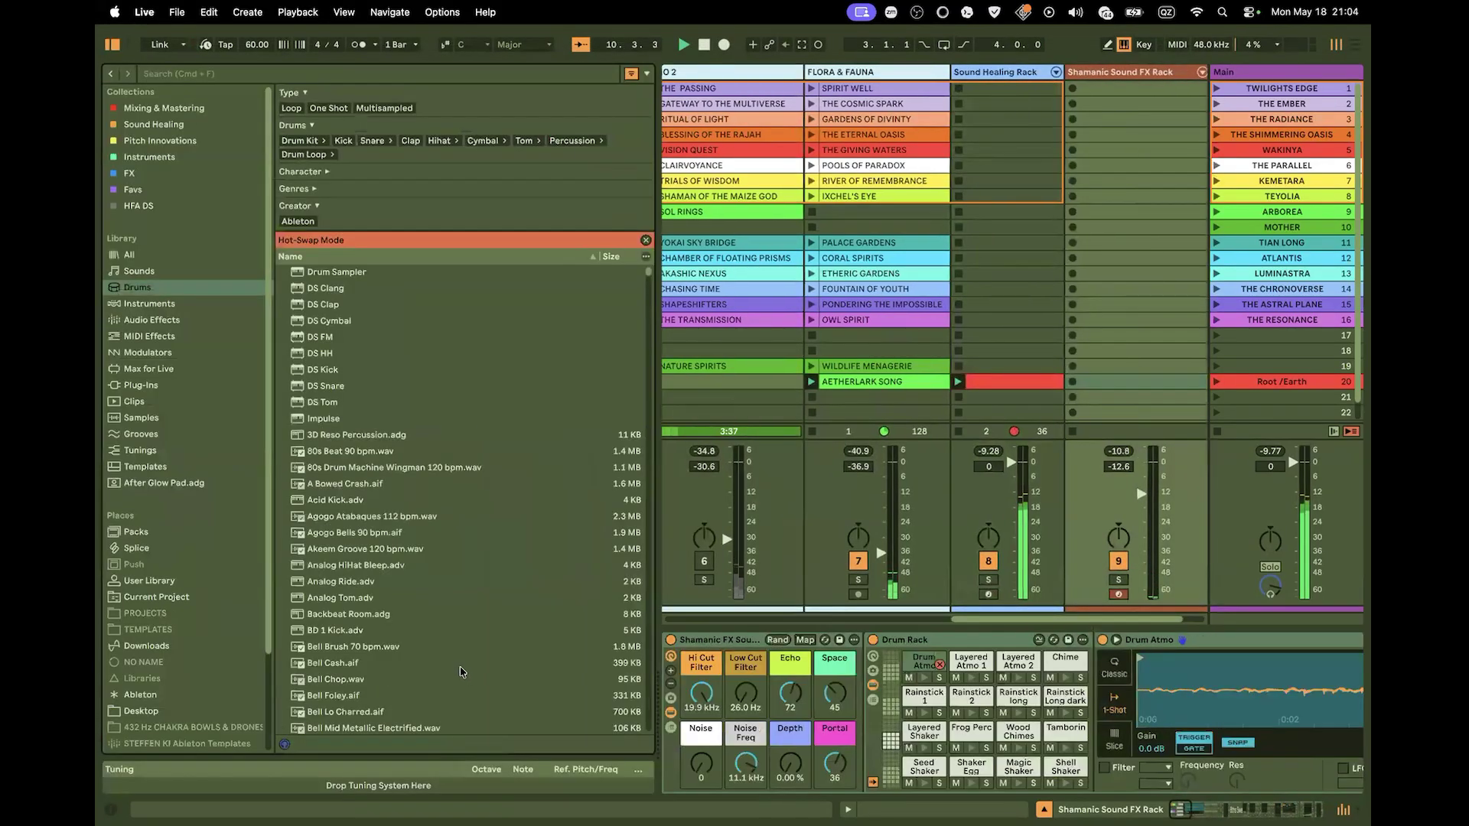
pyautogui.click(940, 667)
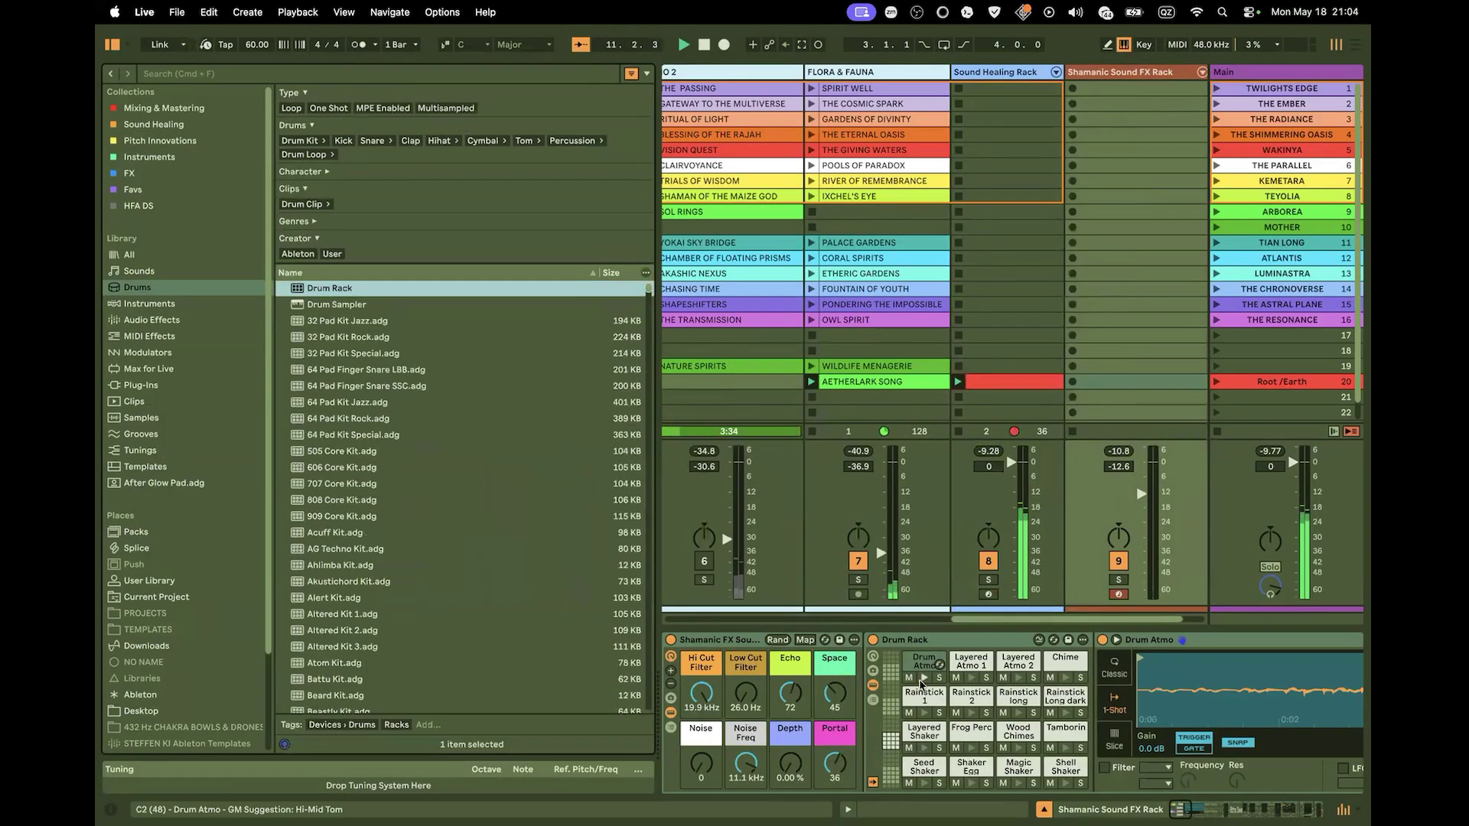
pyautogui.click(924, 678)
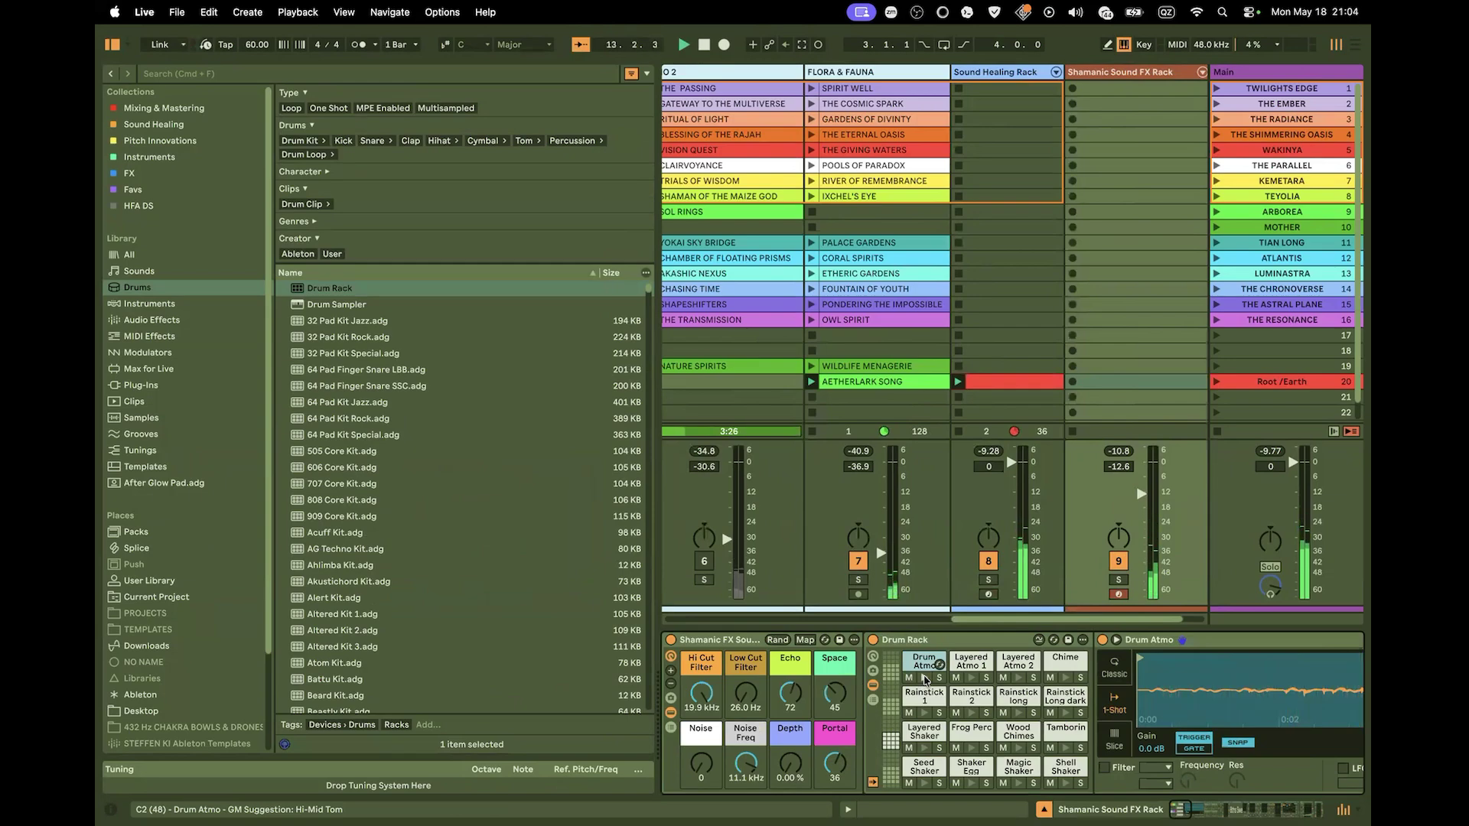
# Insert an empty MIDI clip in the Root /Earth scene on the Shamanic Sound FX Rack track with a 6-bar loop length
pyautogui.rightClick(1104, 388)
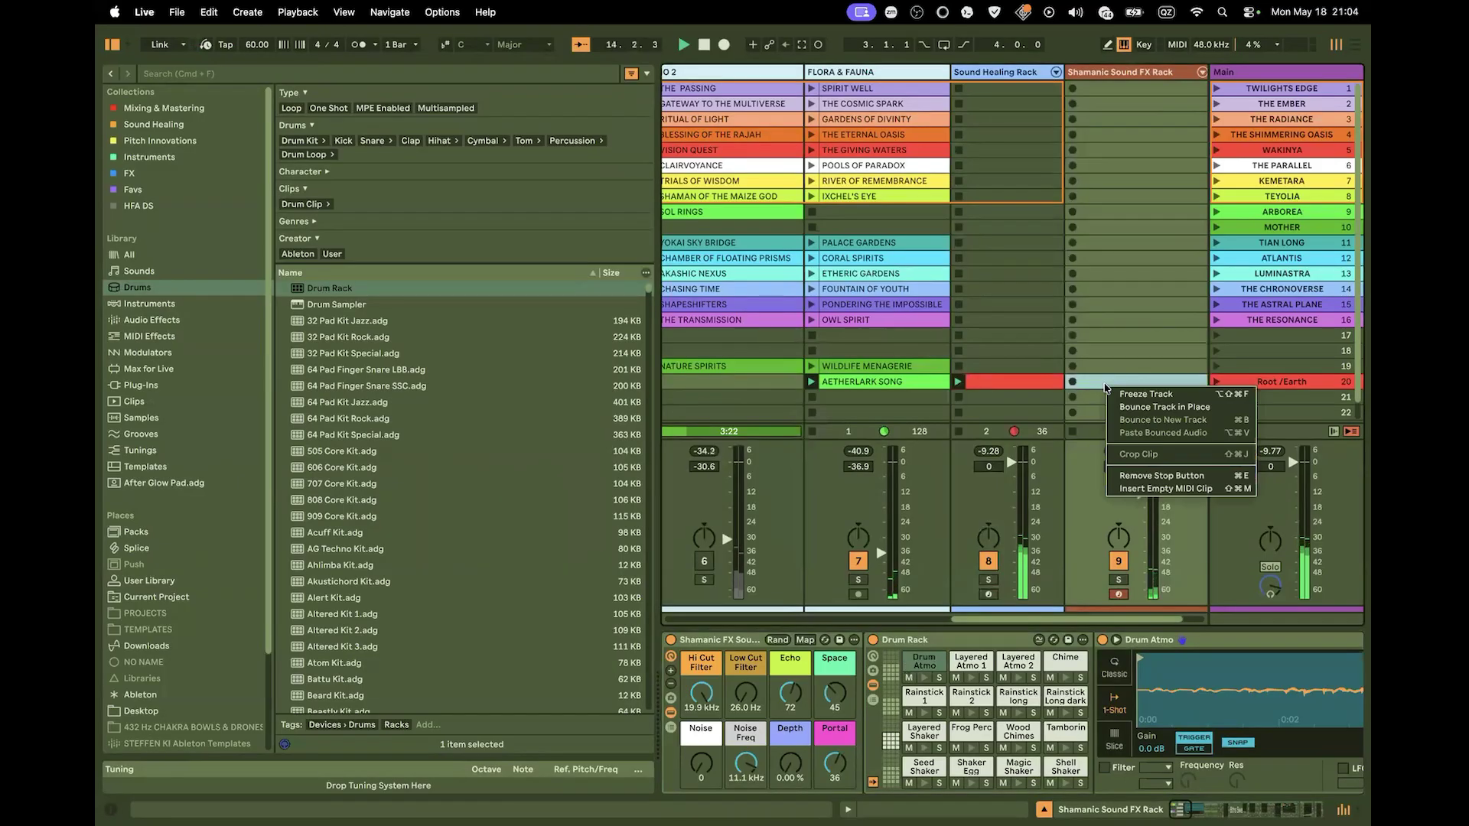
pyautogui.click(1165, 488)
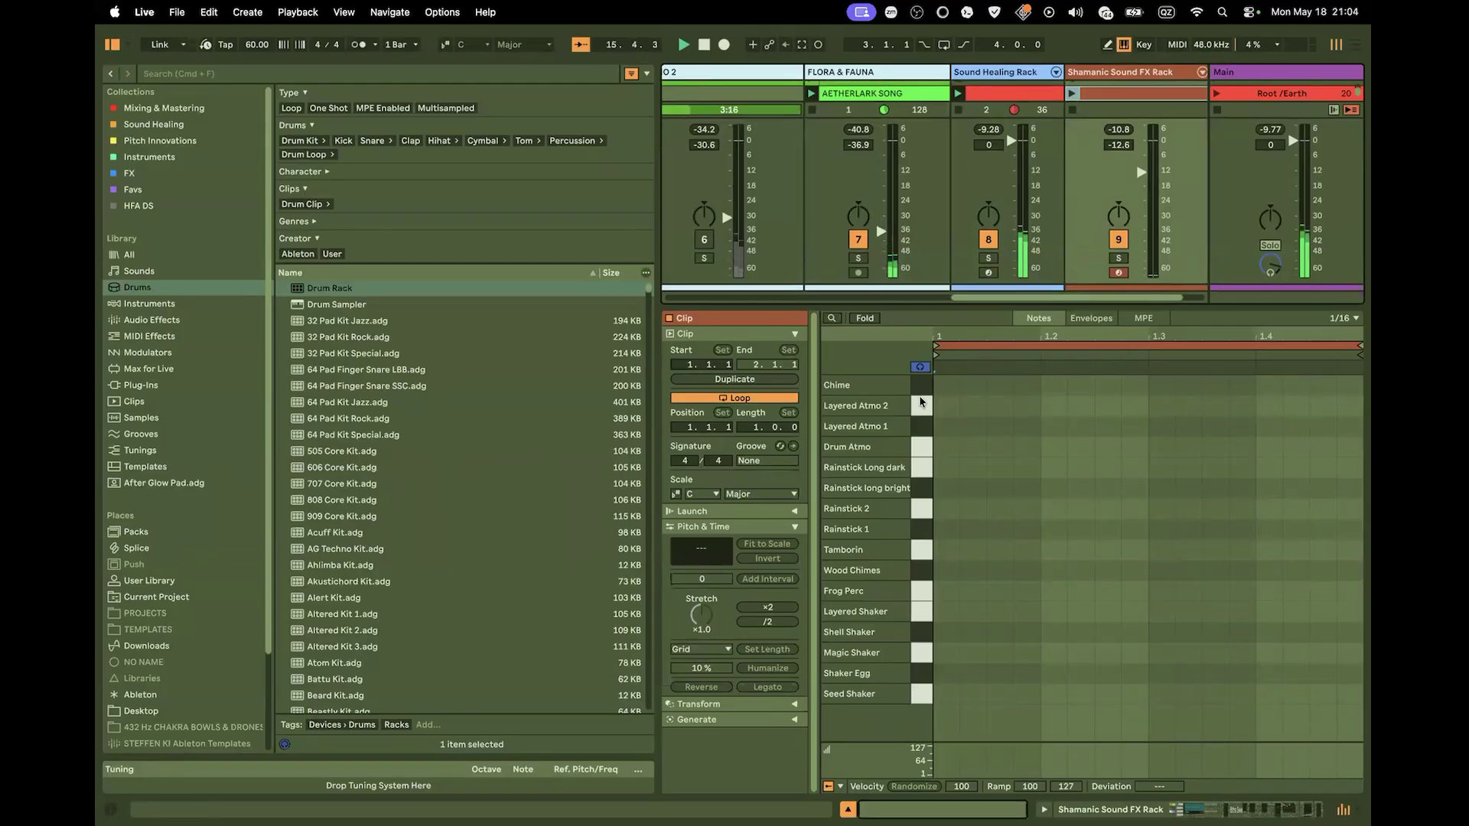
pyautogui.click(923, 449)
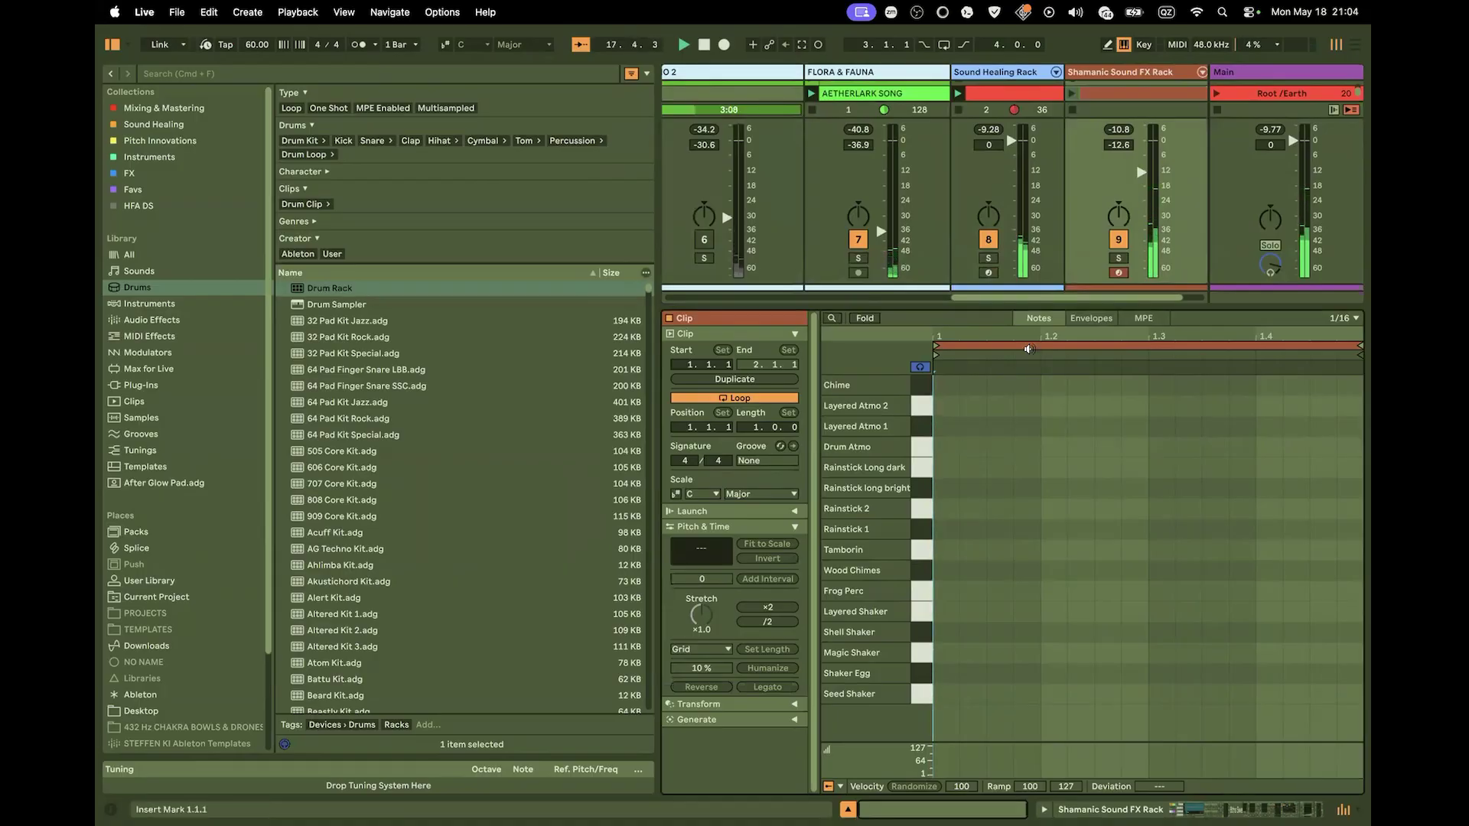
pyautogui.moveTo(755, 428); pyautogui.dragTo(754, 410)
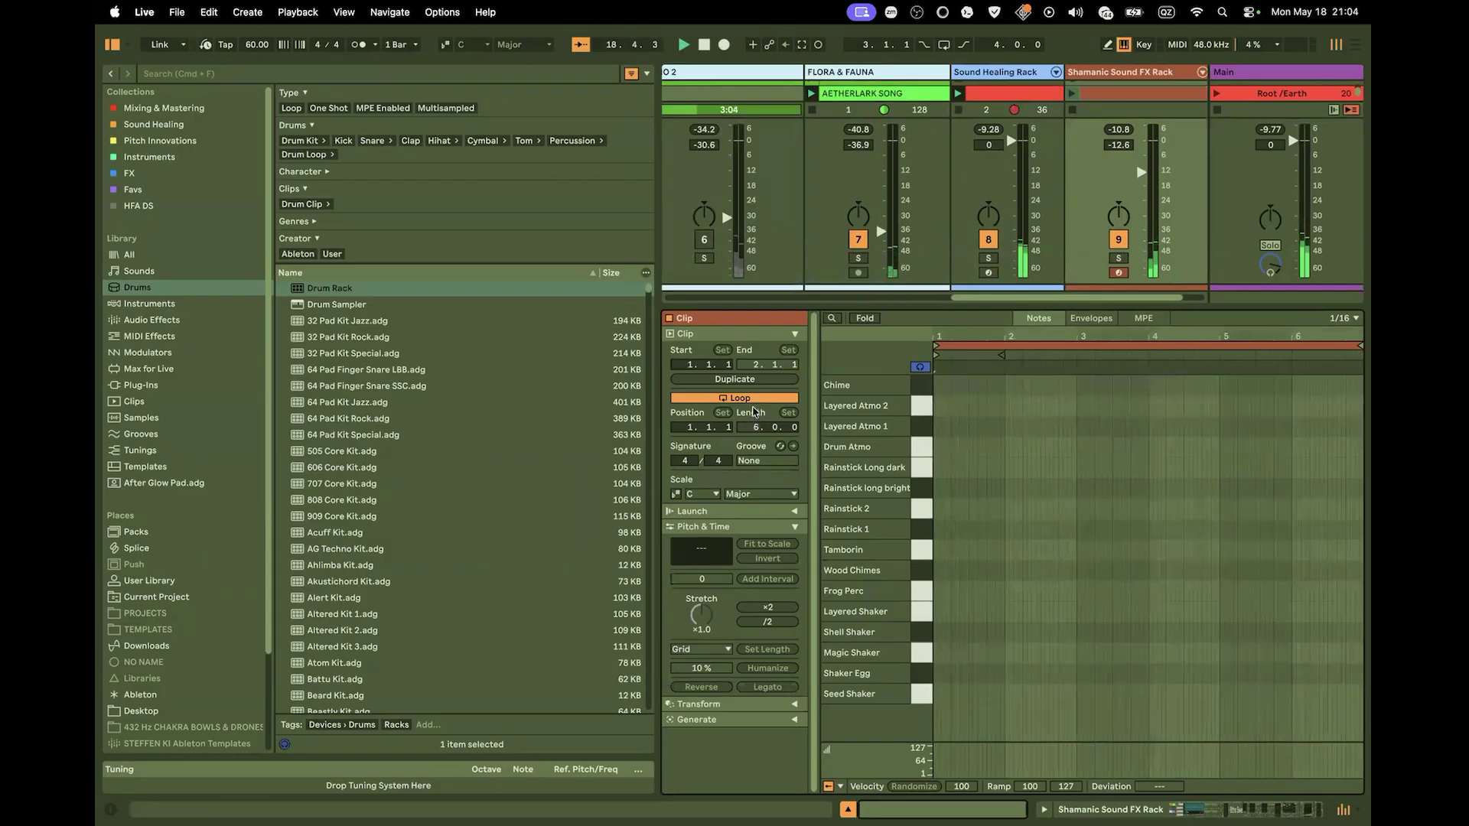
# Set the note grid to 1 Bar and add a one-bar Drum Atmo note at bar 2 of the clip
pyautogui.rightClick(1031, 456)
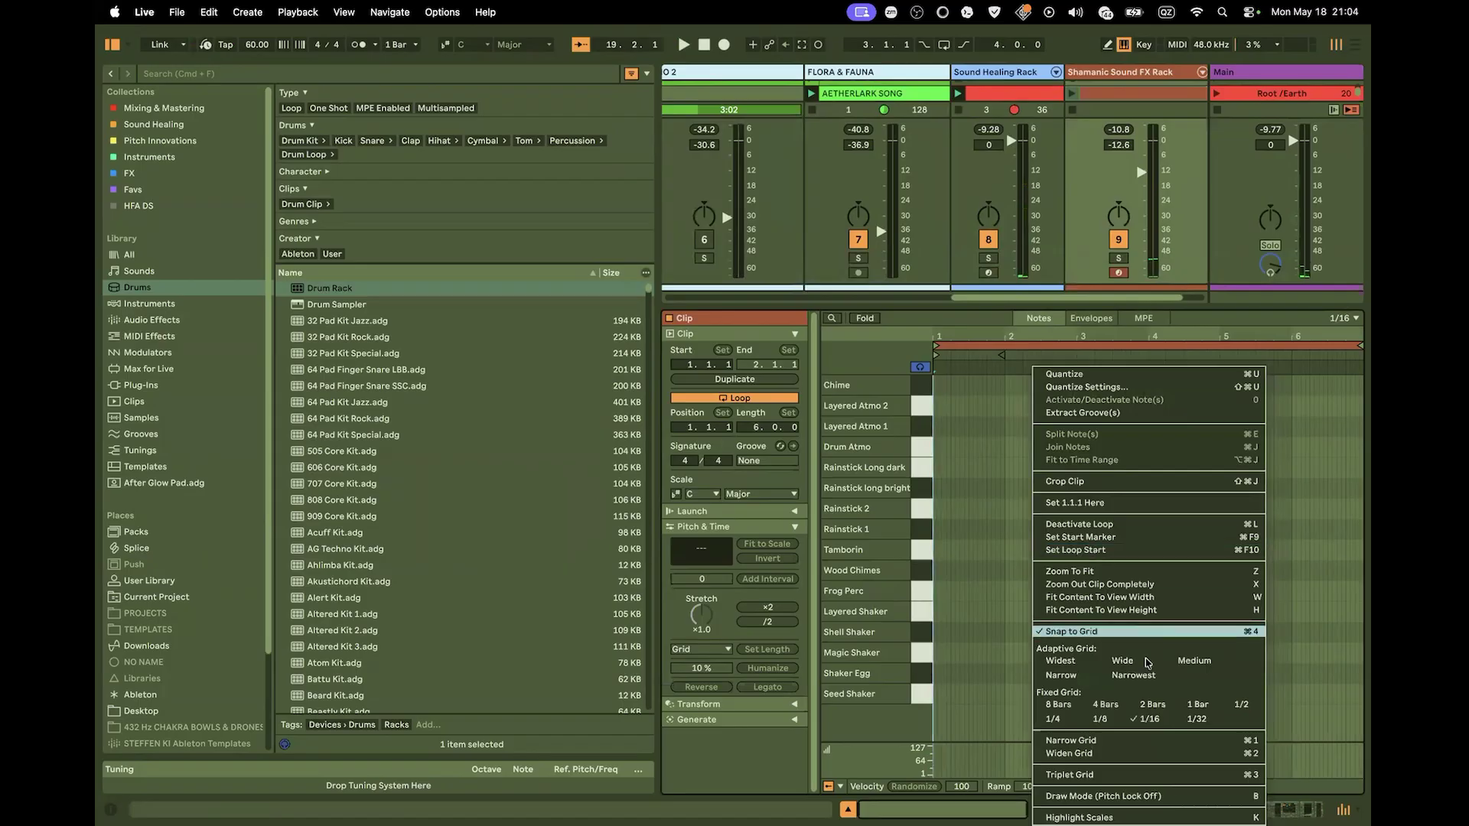
pyautogui.click(1192, 702)
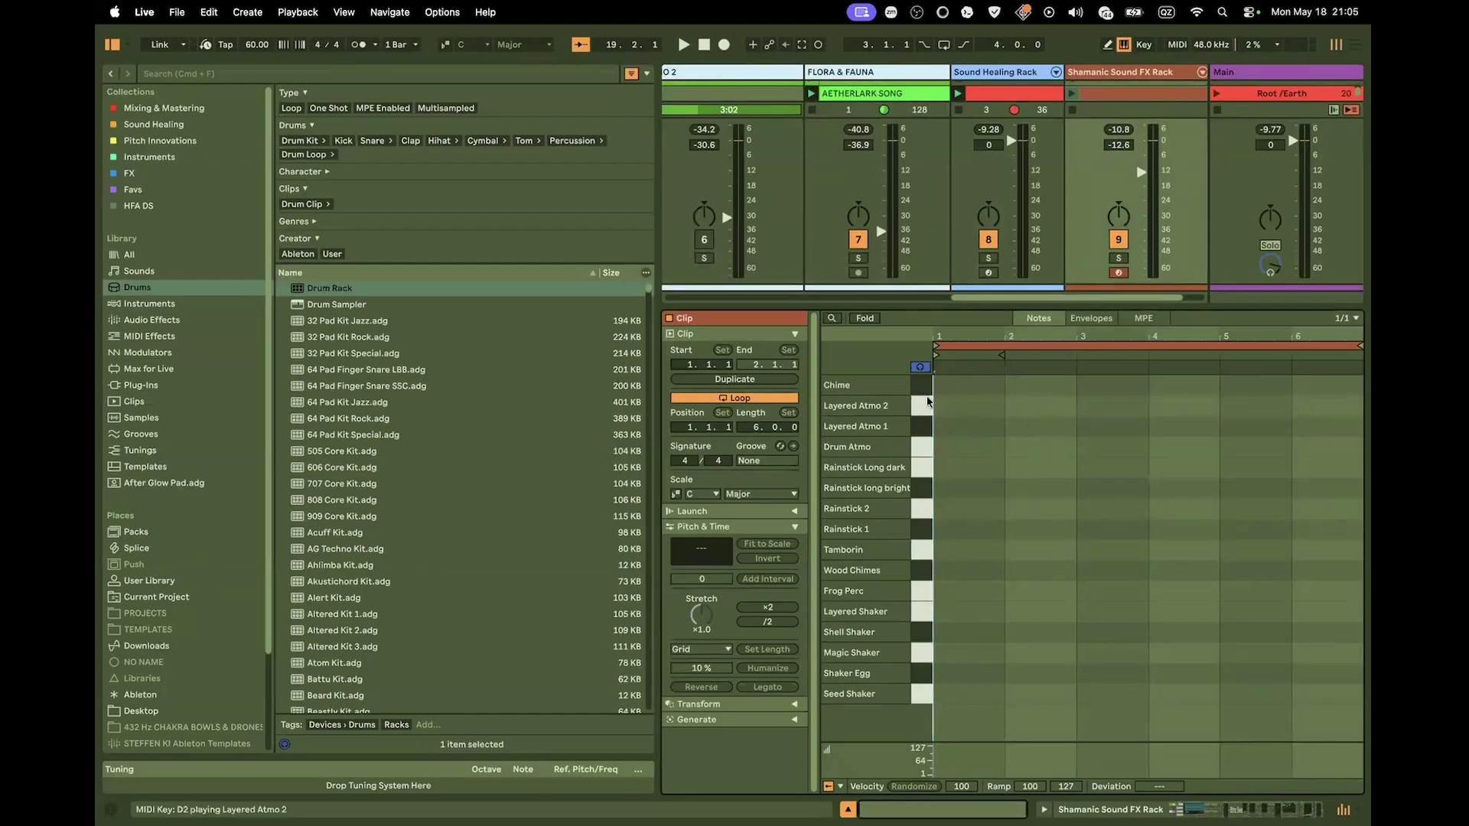
pyautogui.doubleClick(1026, 449)
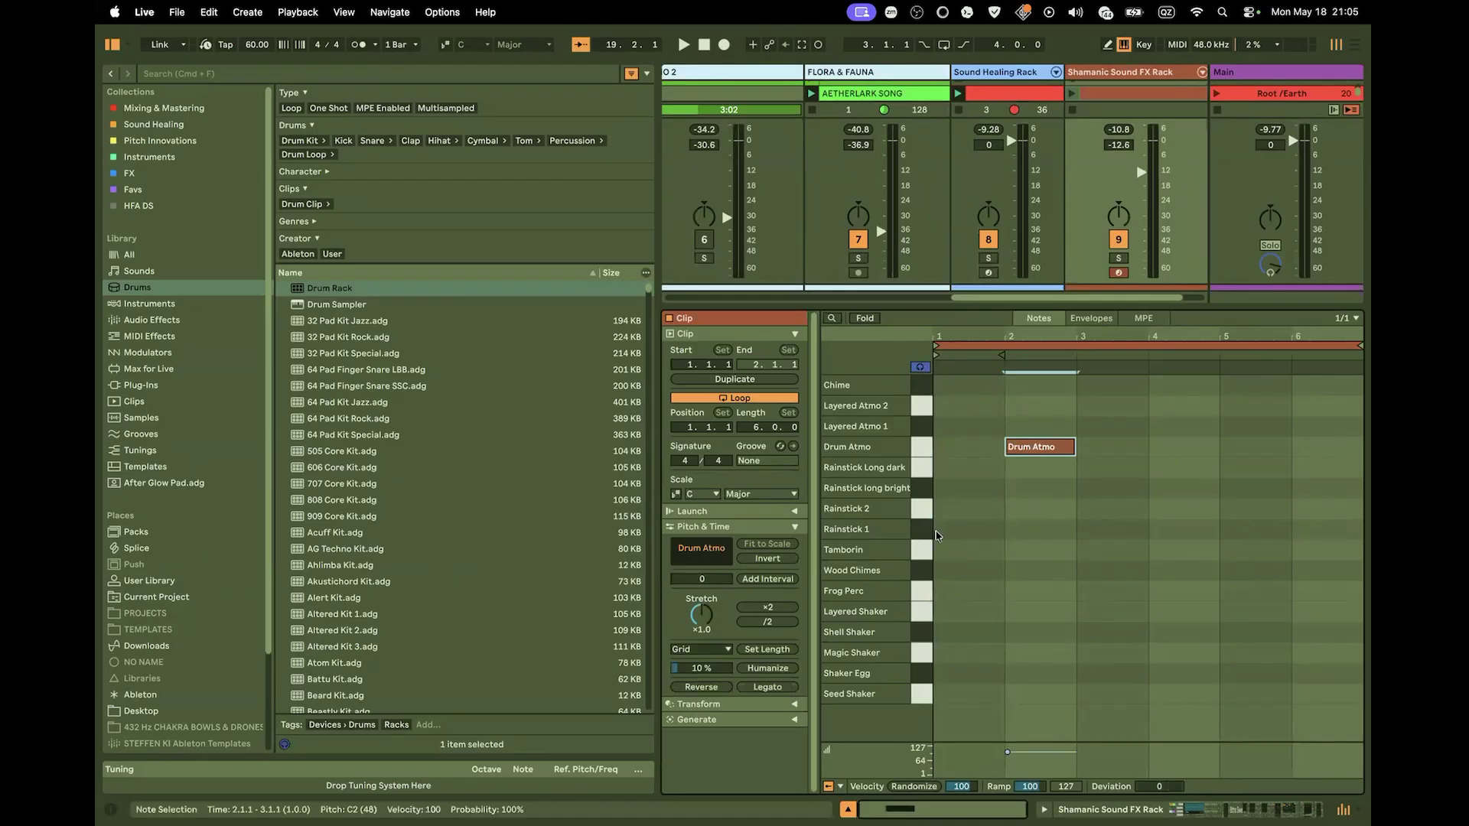
pyautogui.doubleClick(1190, 508)
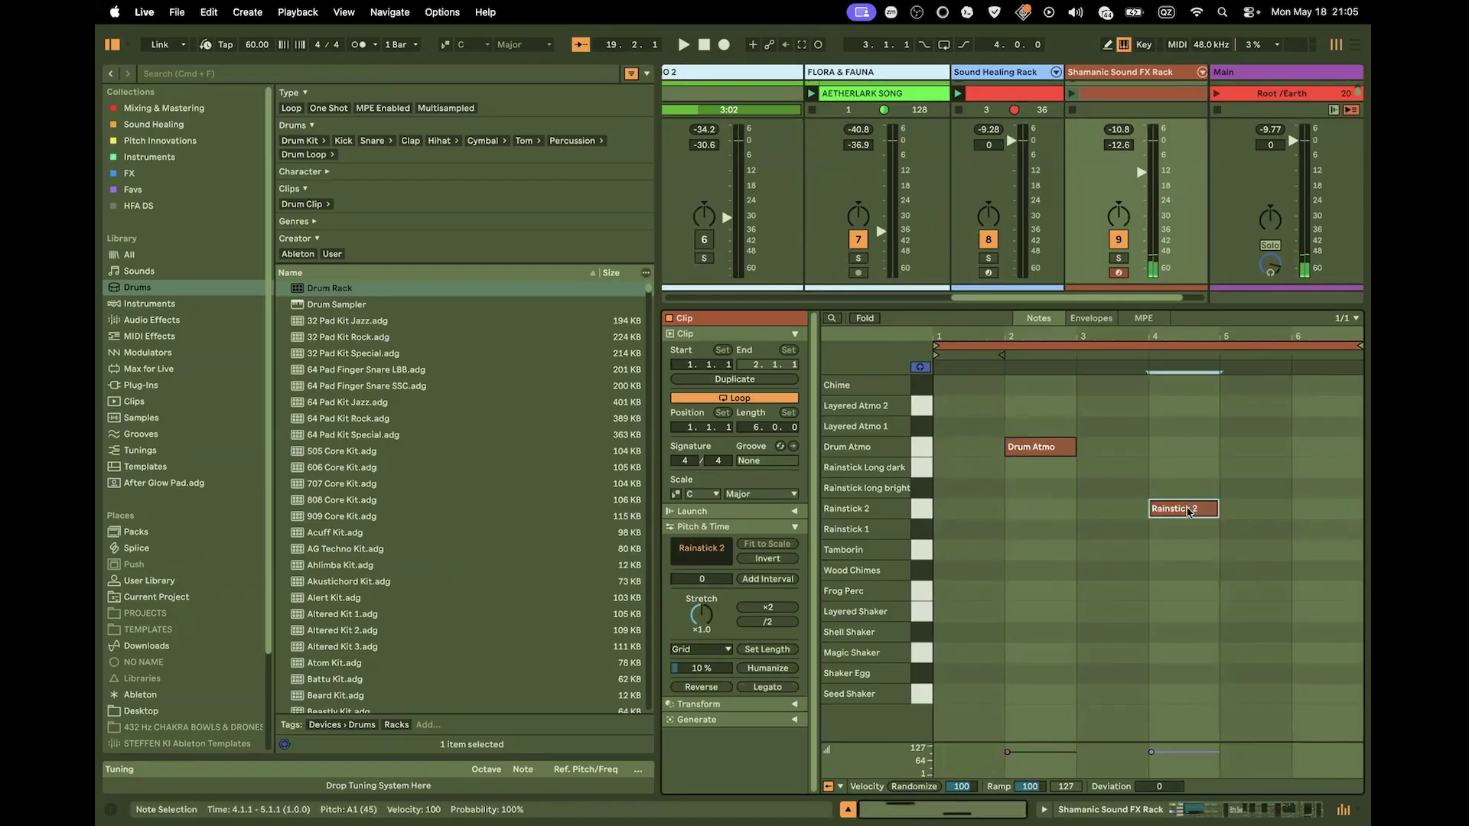
pyautogui.doubleClick(1190, 509)
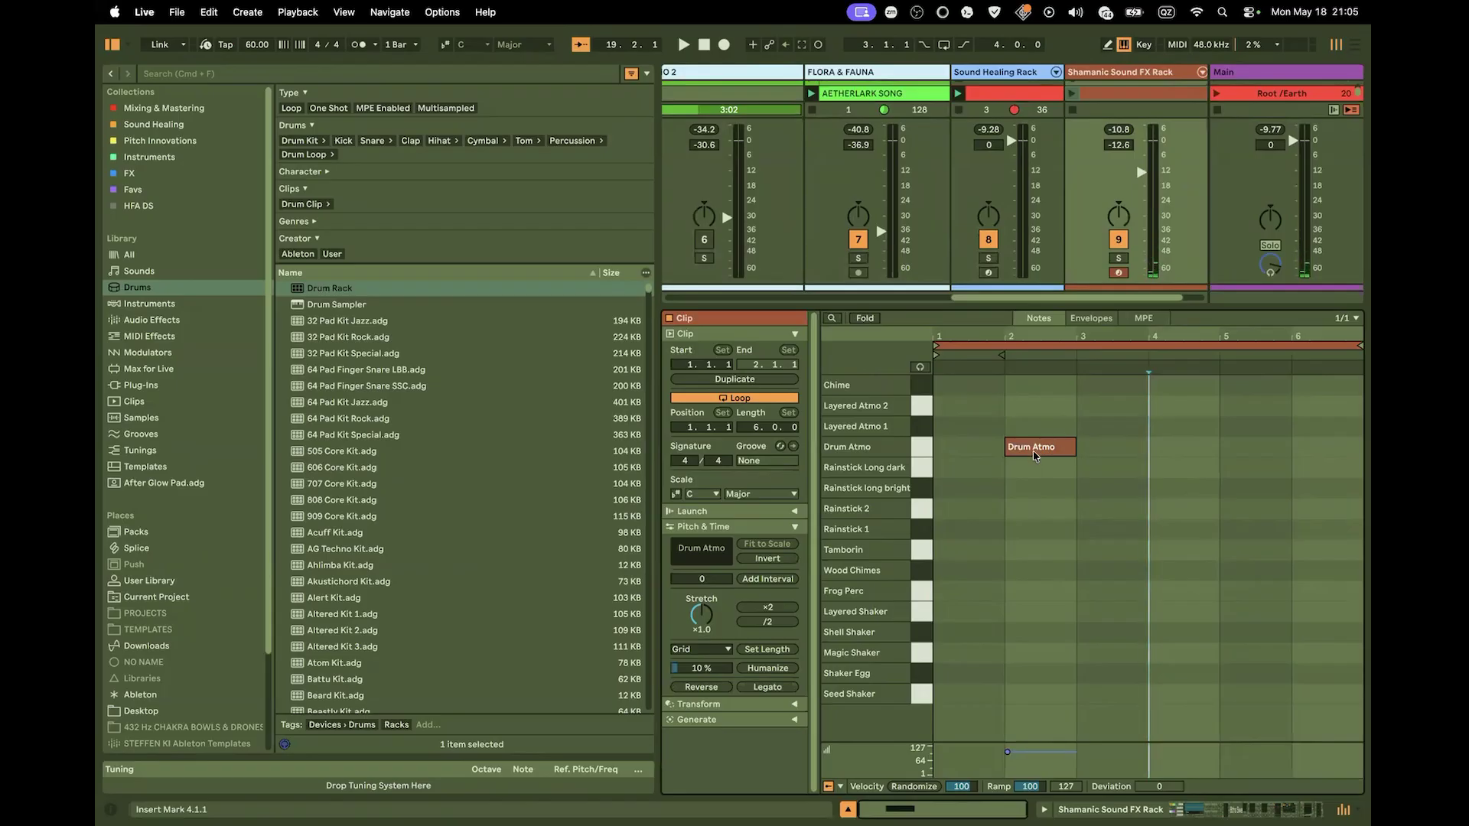
# Launch the Shamanic Sound FX clip and reset the Drum Atmo sample's transposition to 0 st
pyautogui.click(1070, 93)
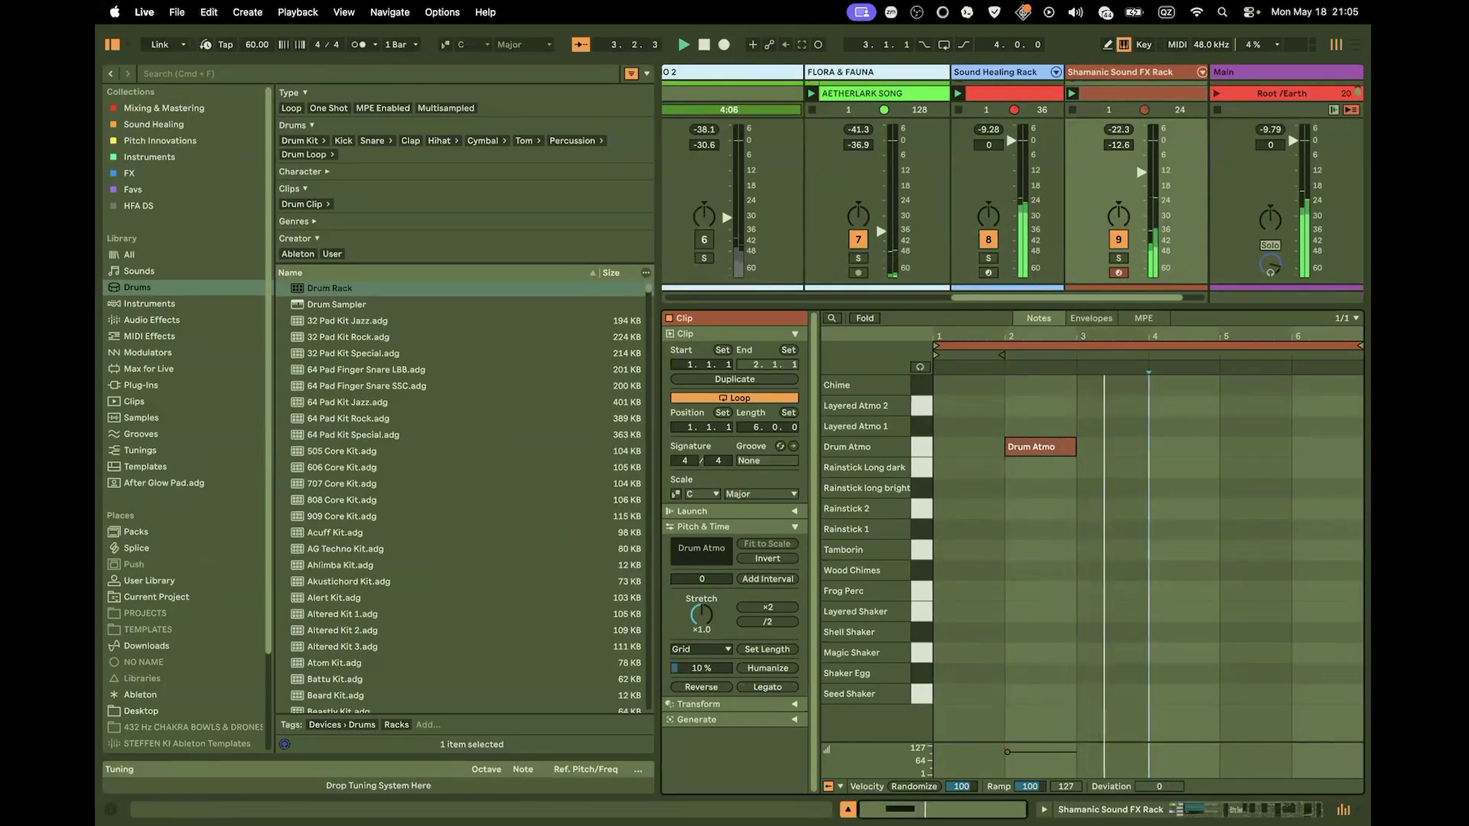
pyautogui.hotkey('shift', 'Tab')
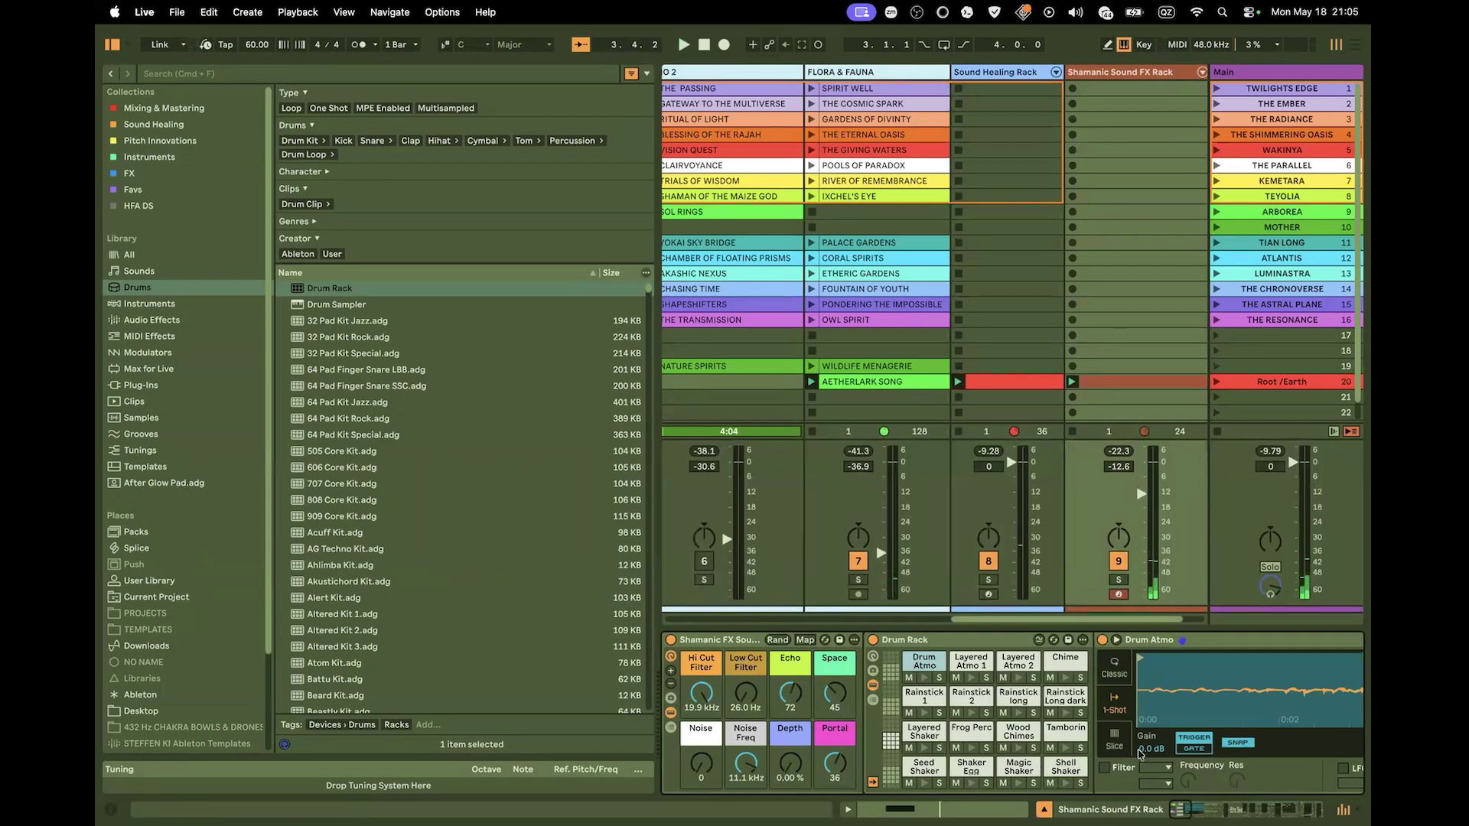
pyautogui.hscroll(5, 1146, 765)
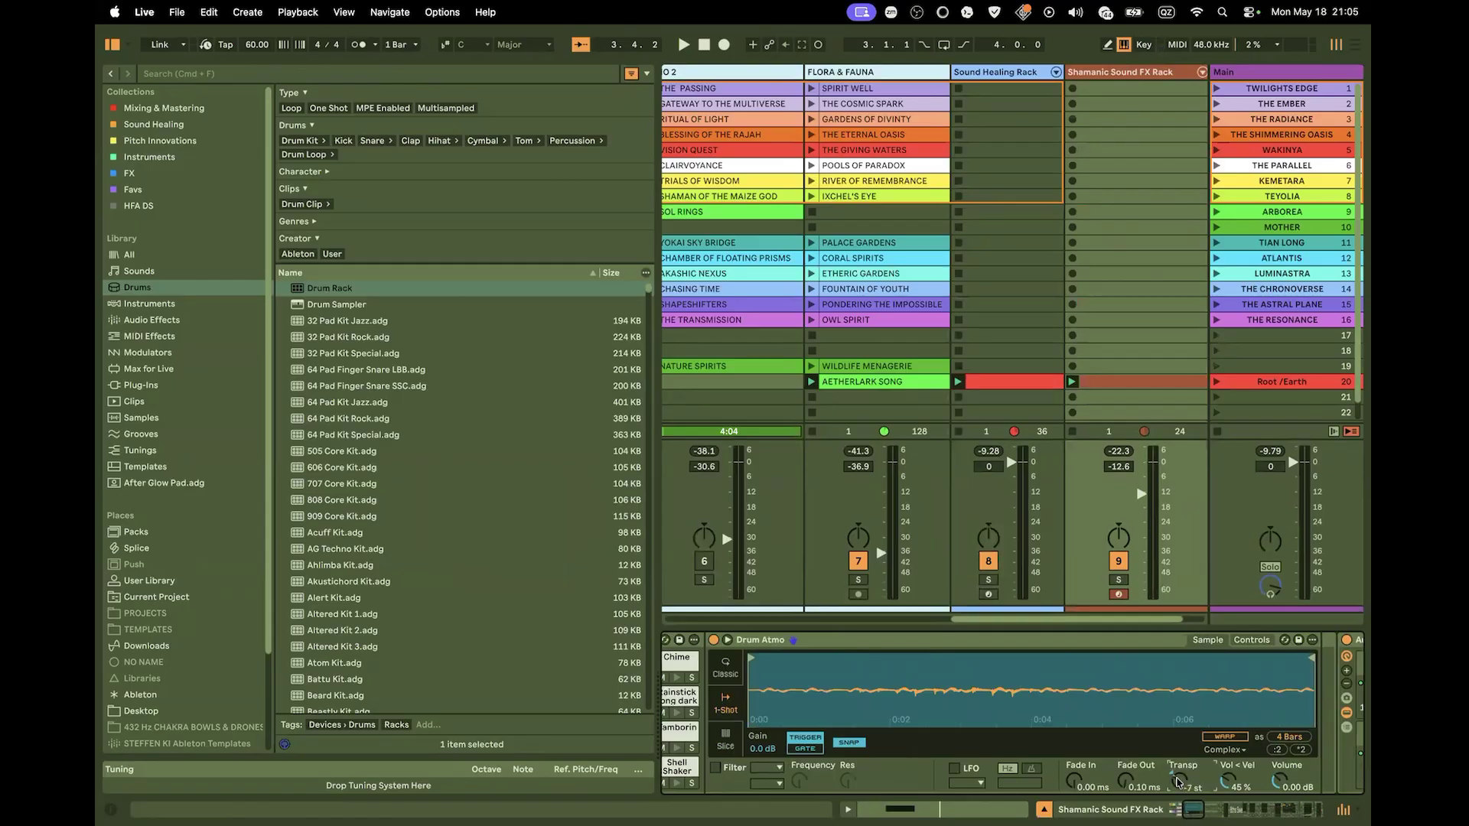
pyautogui.press('space')
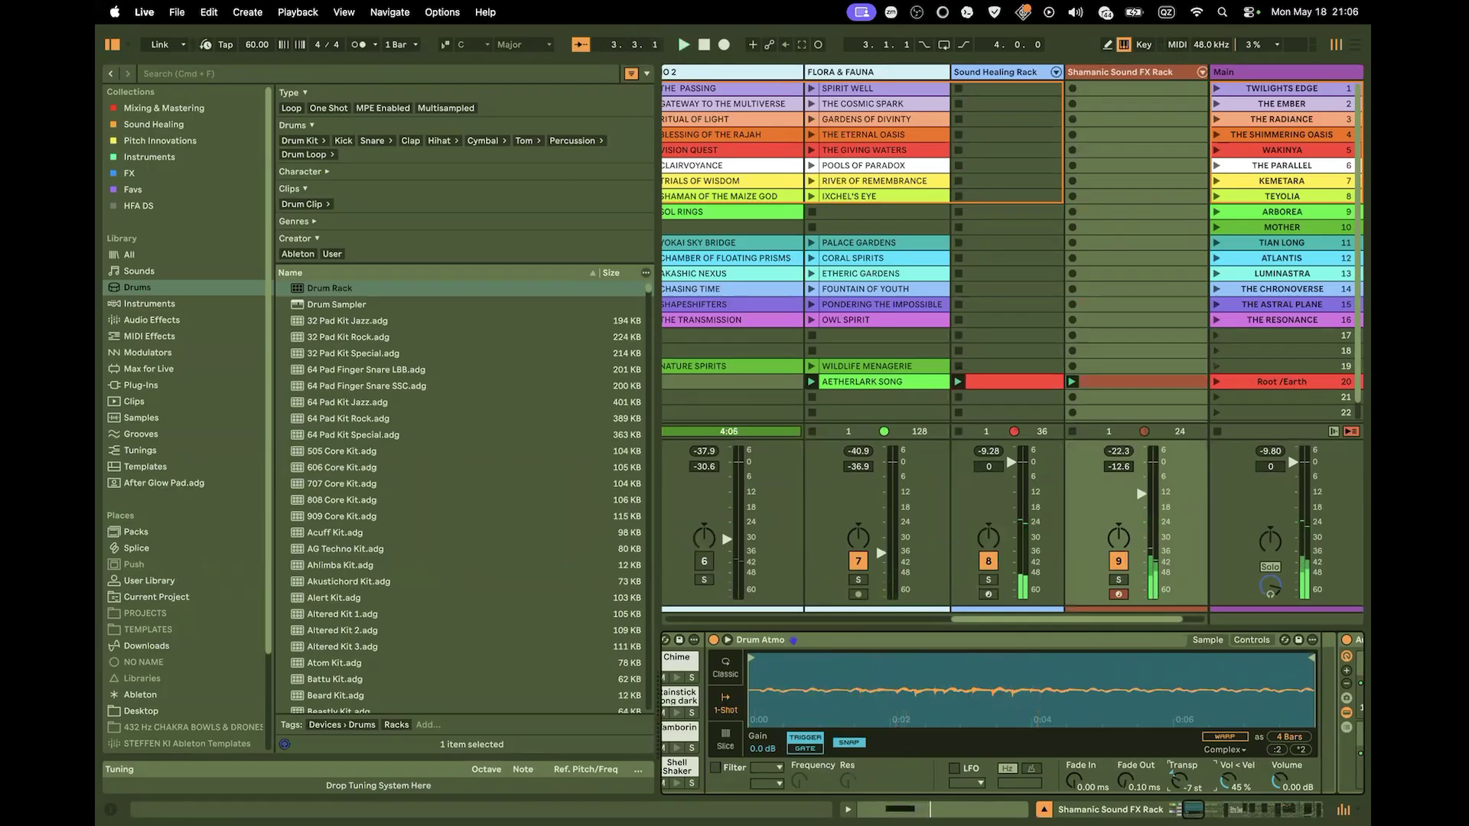
pyautogui.doubleClick(1179, 780)
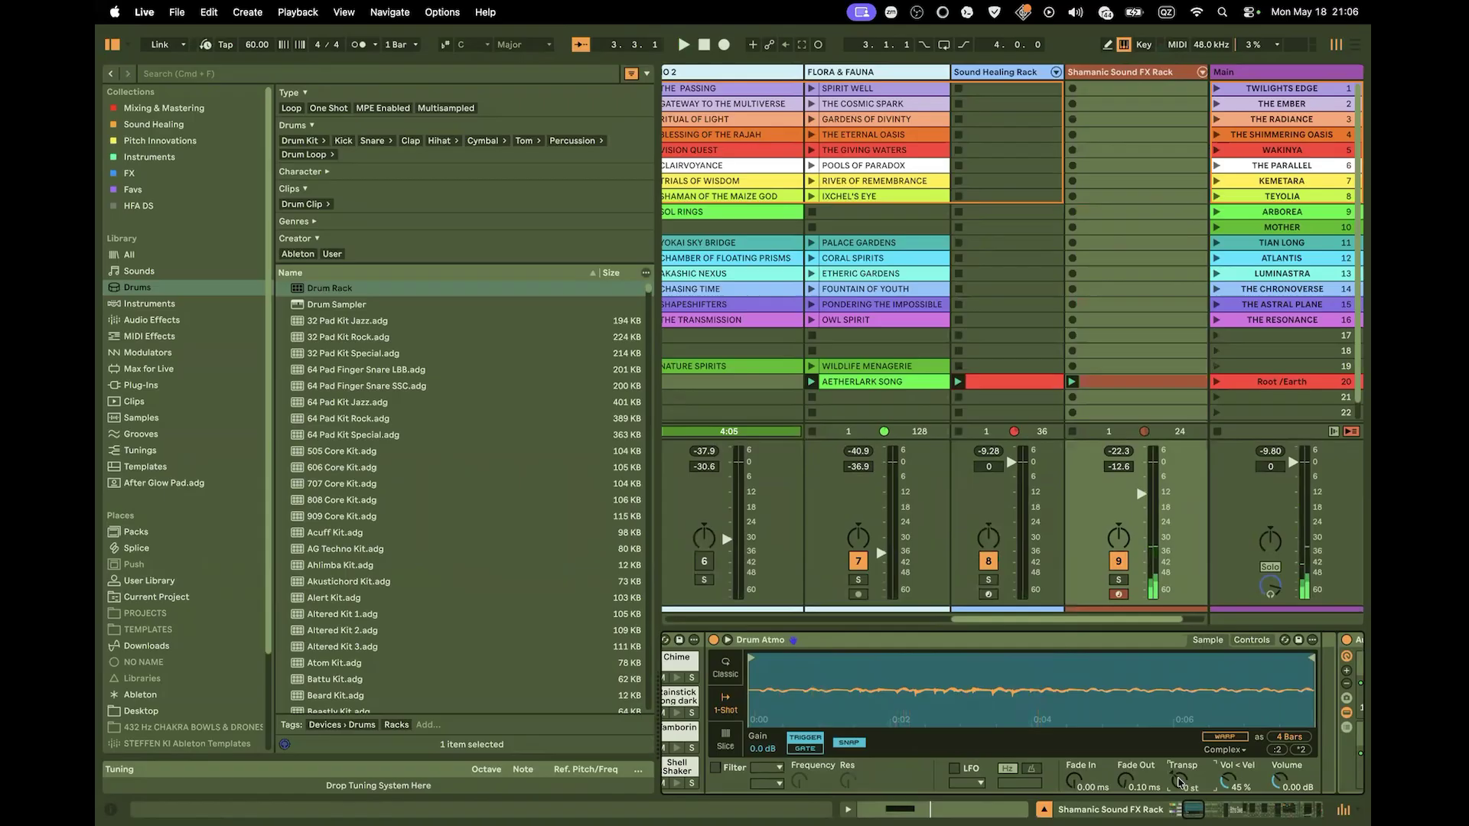
# Play the Drum Atmo clip together with the other running clips, hide the clip view and browser, and stop playback
pyautogui.doubleClick(1123, 382)
pyautogui.press('space')
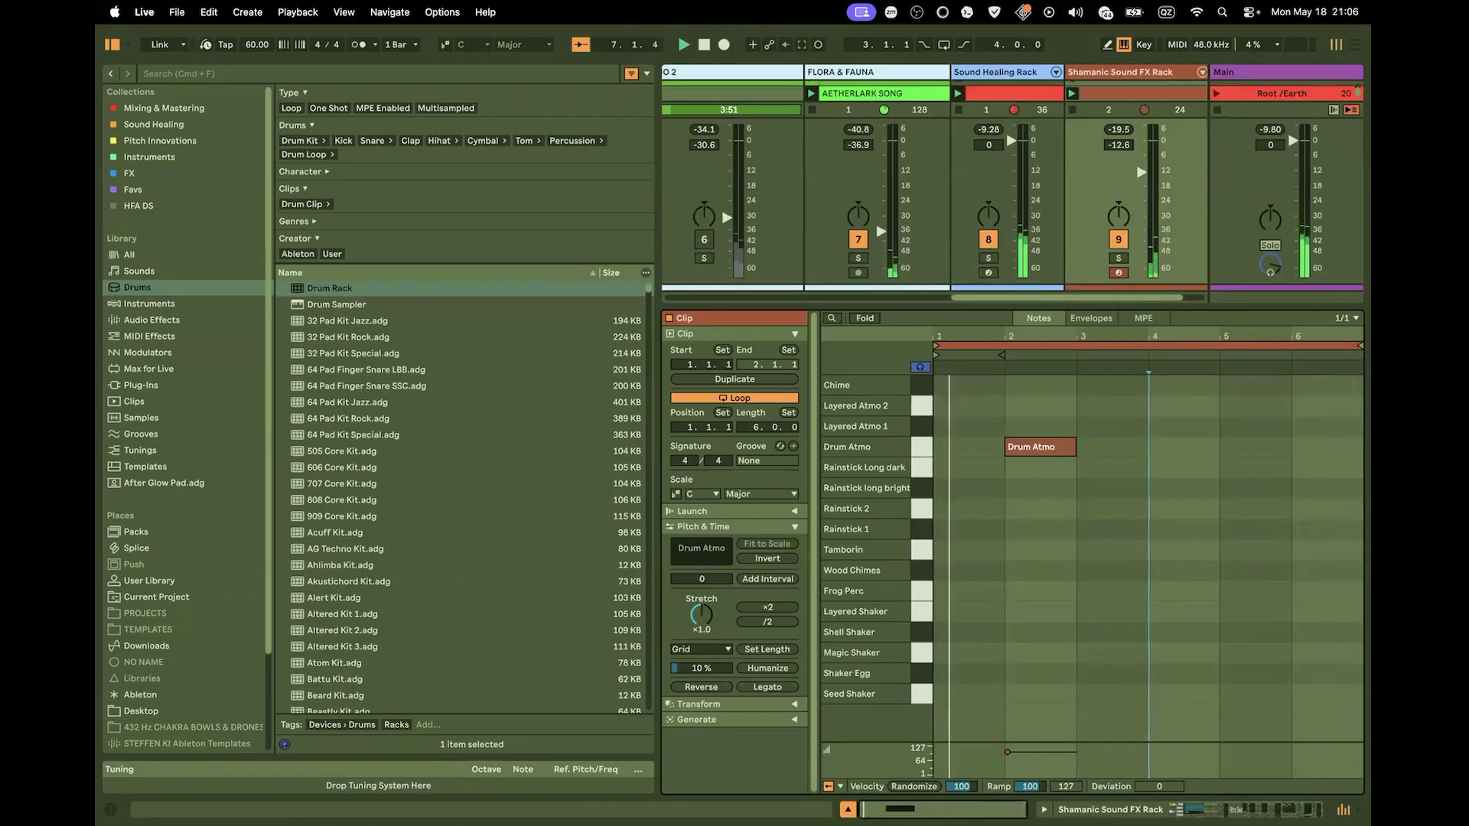
pyautogui.press('super+alt+l')
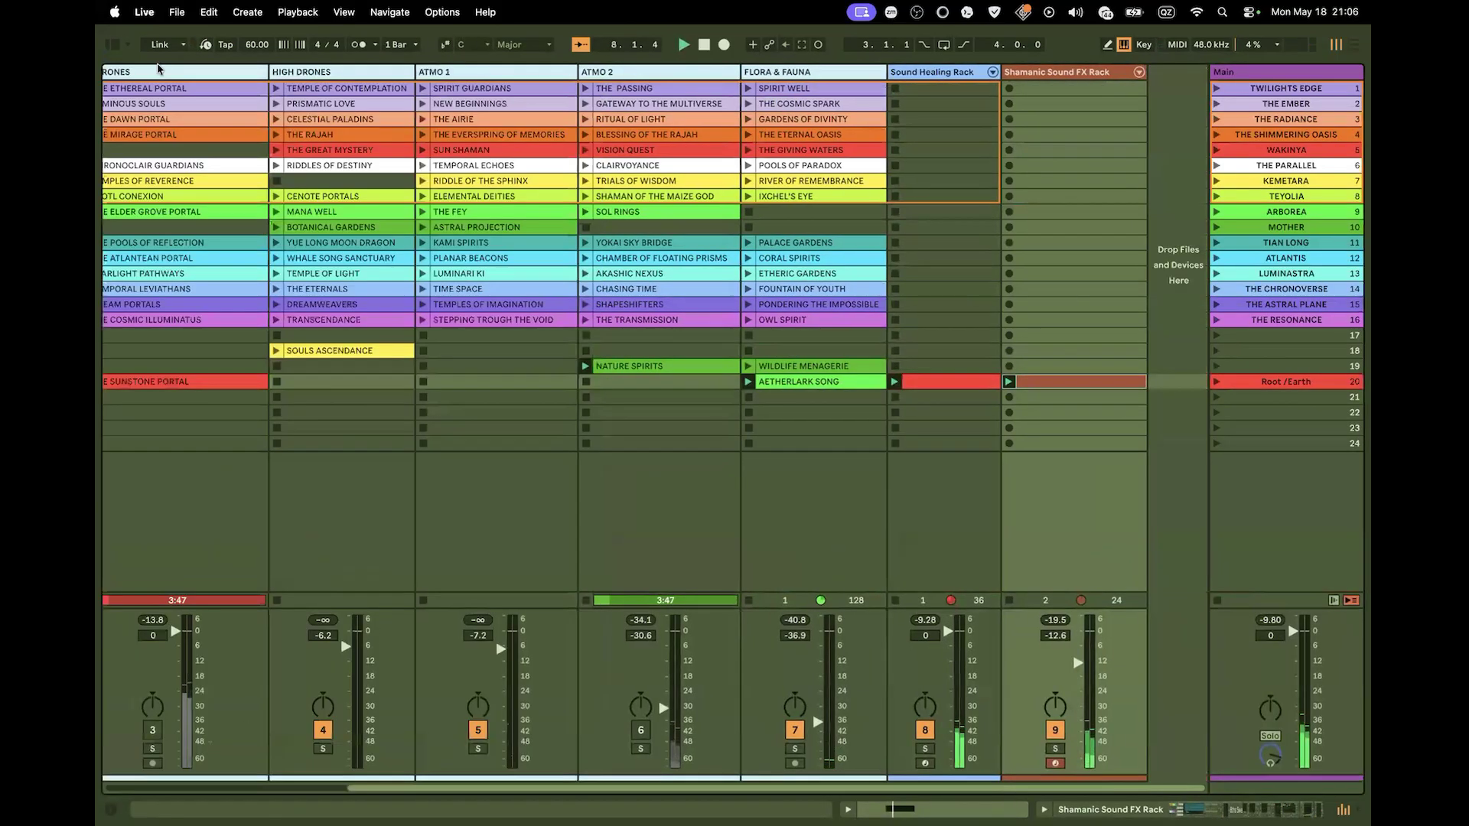
pyautogui.click(113, 45)
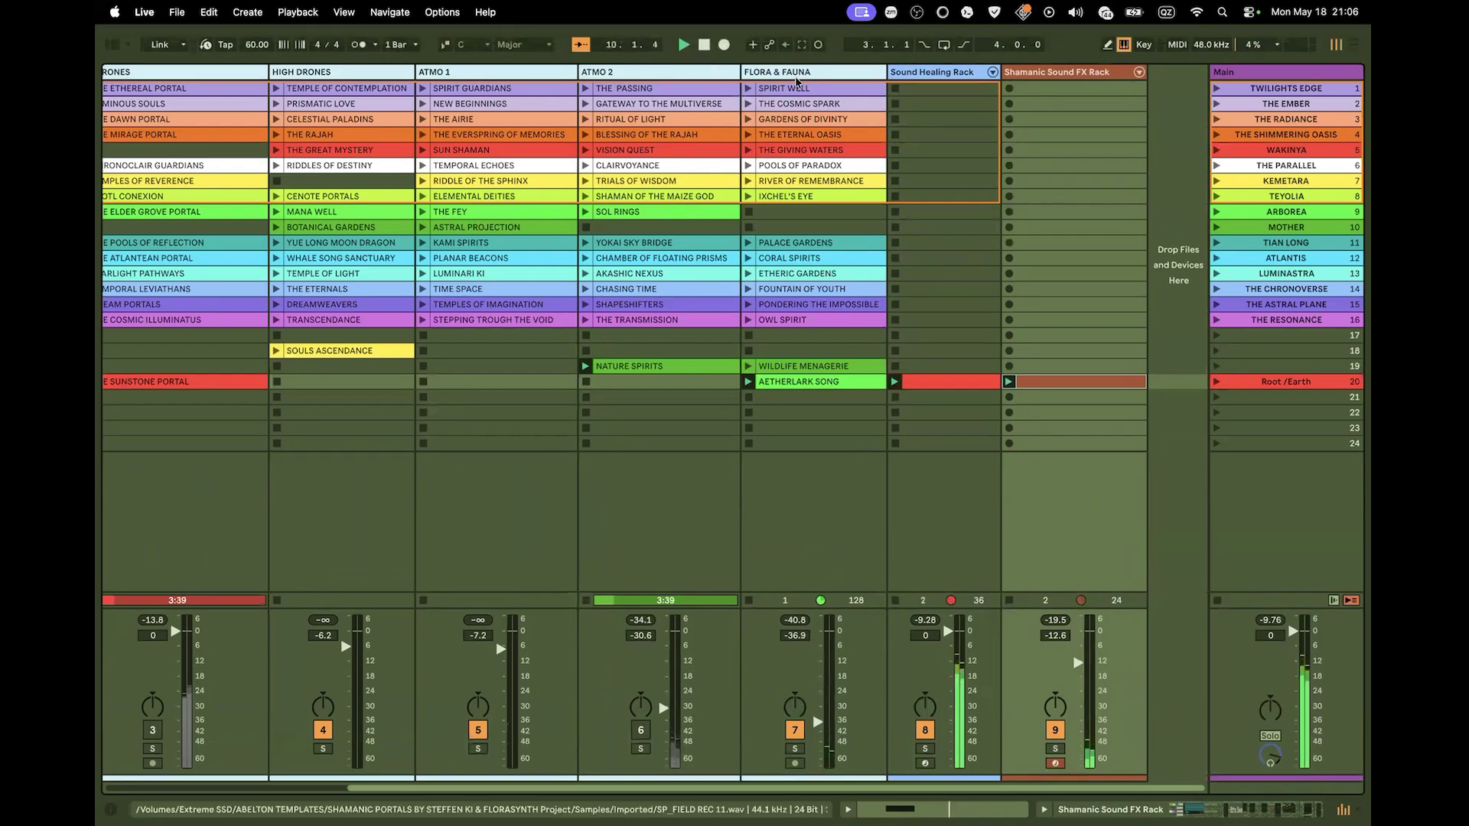
pyautogui.click(705, 46)
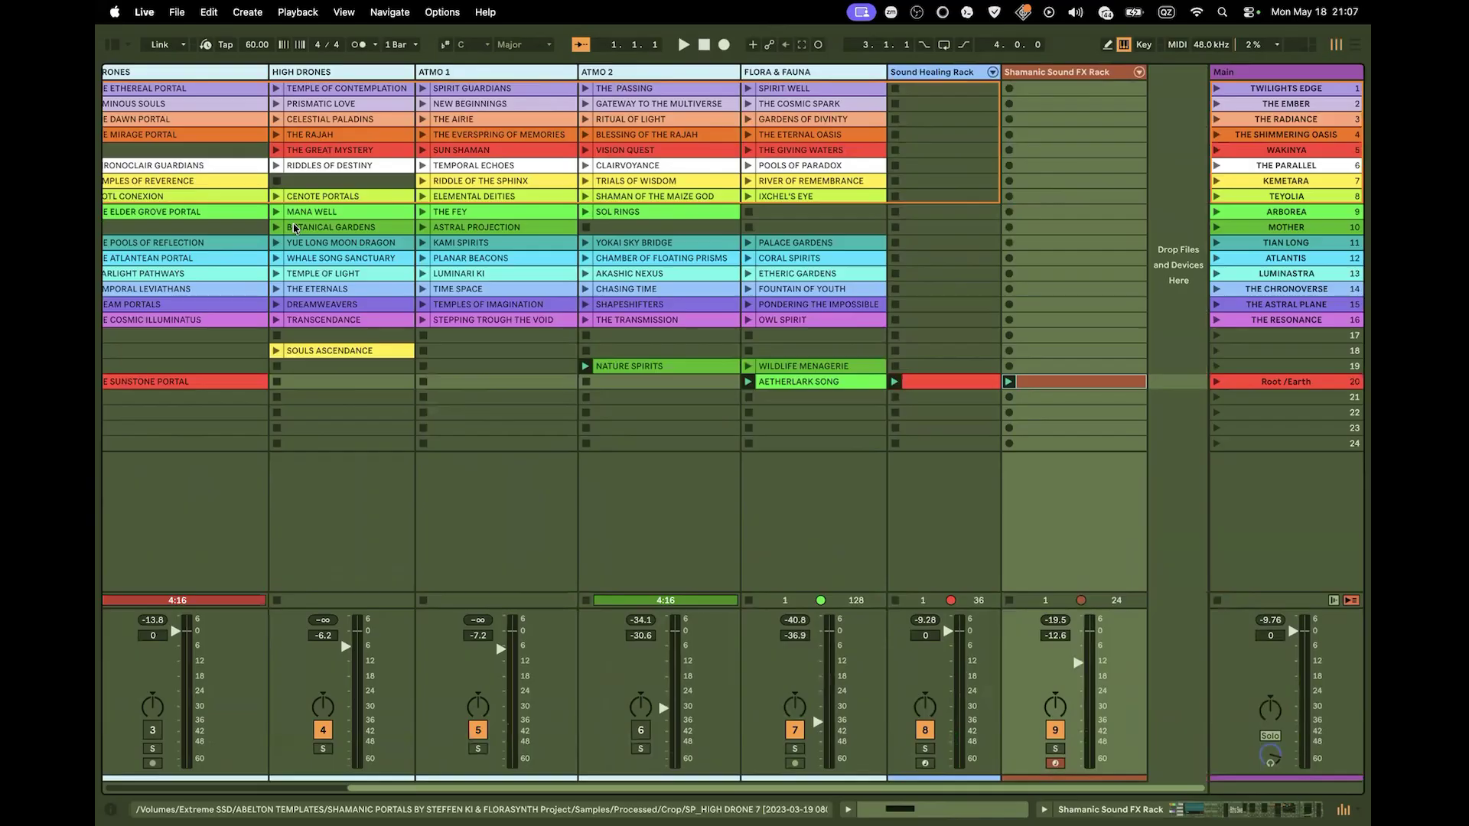
# Show the browser and locate the 432 Hz CHAKRA BOWLS & DRONES TEMPLATE (Live 9 version) project in the ABELTON TEMPLATES folder on Extreme SSD
pyautogui.click(113, 44)
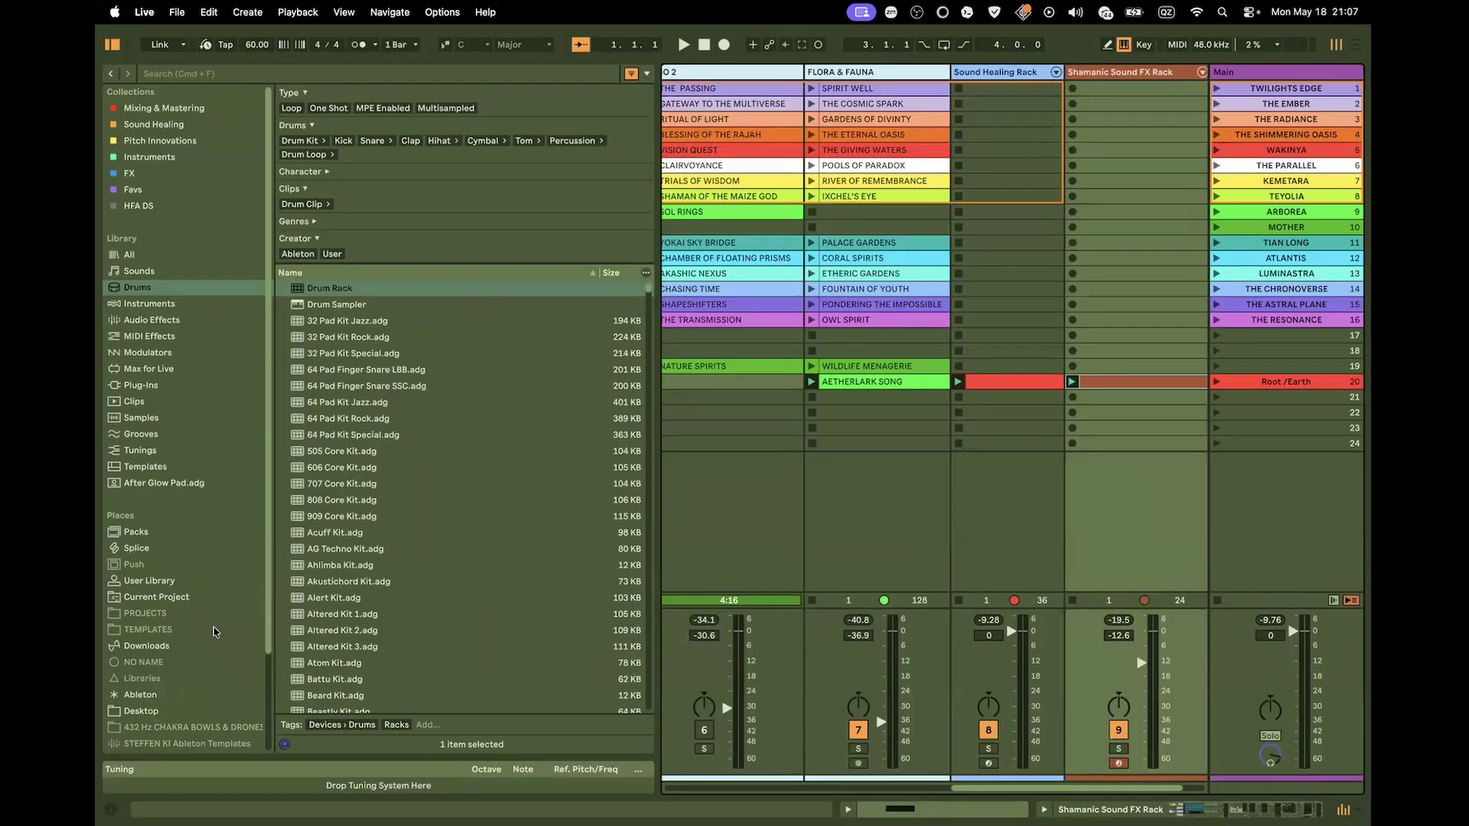
pyautogui.scroll(-3, 215, 632)
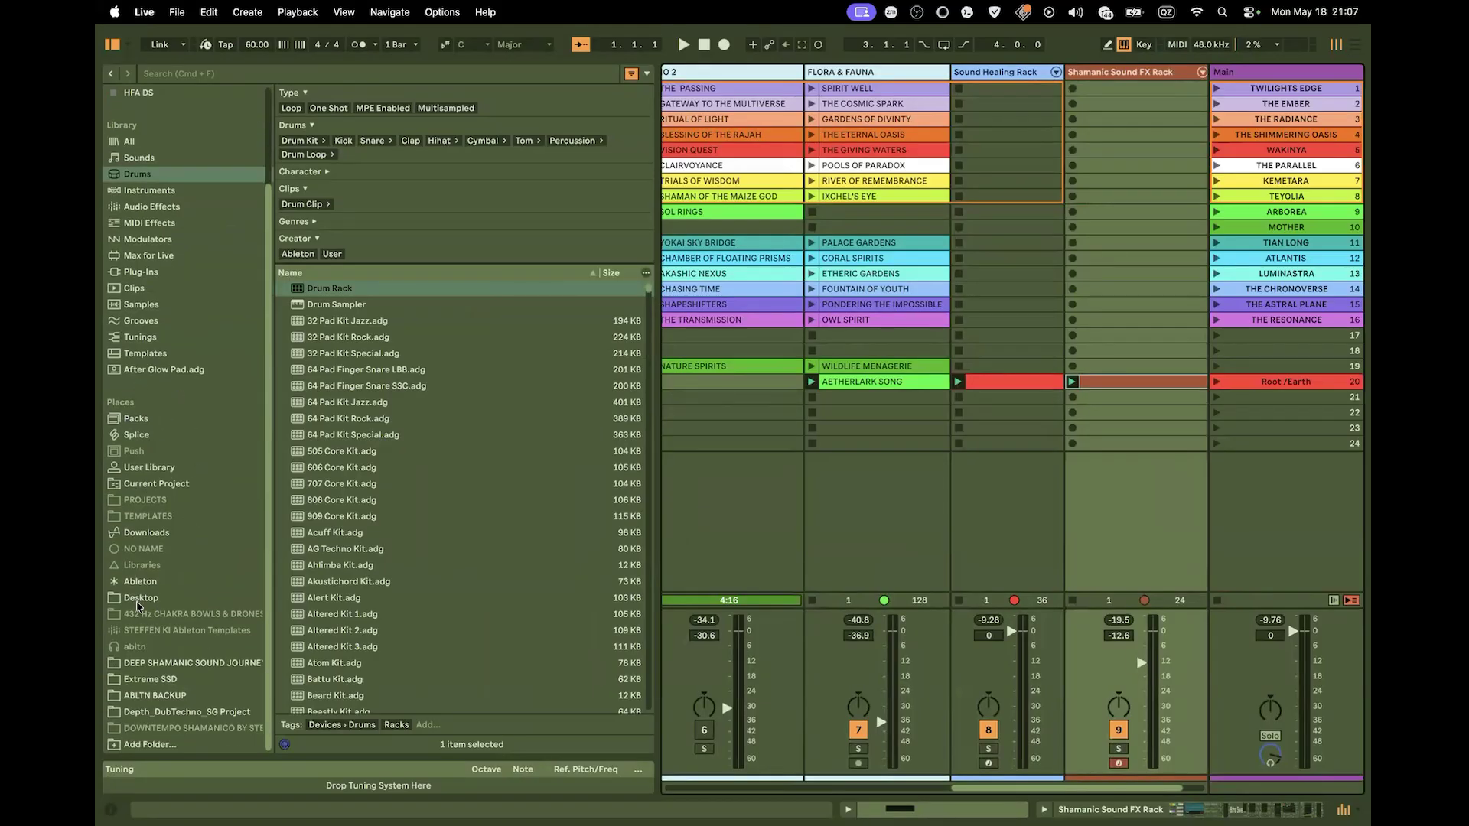
pyautogui.click(148, 680)
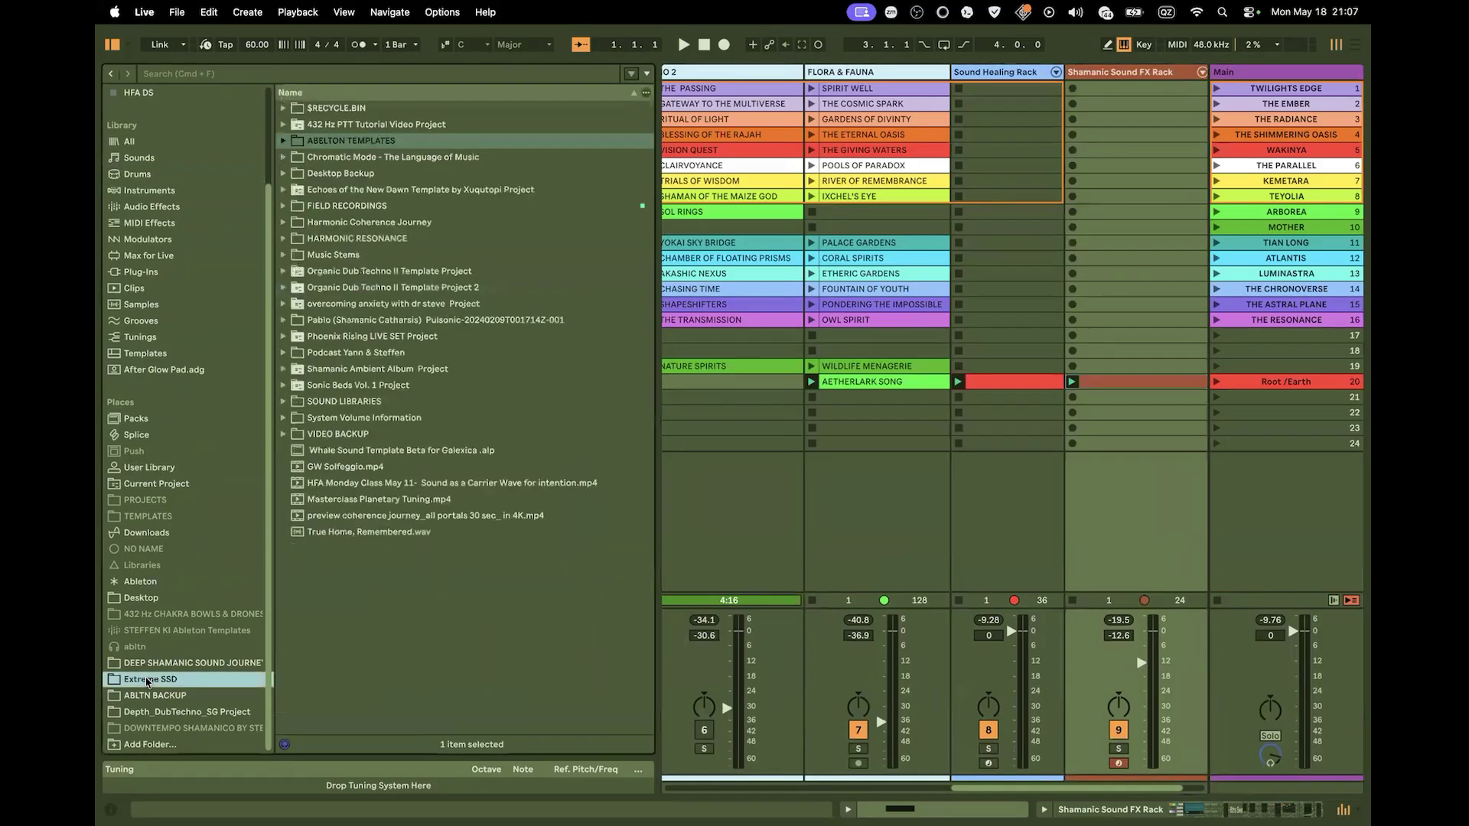
pyautogui.click(282, 141)
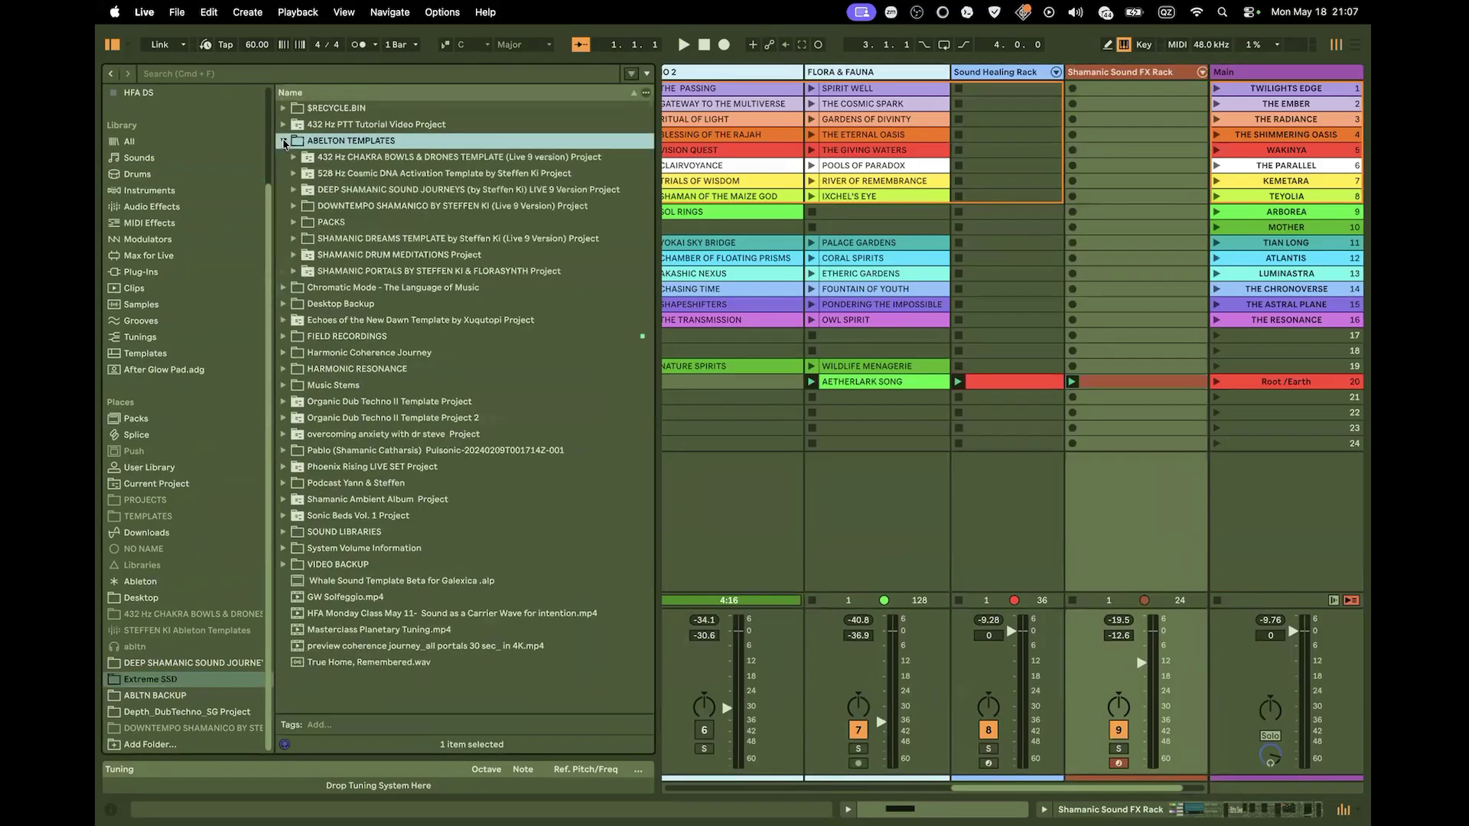
pyautogui.click(326, 158)
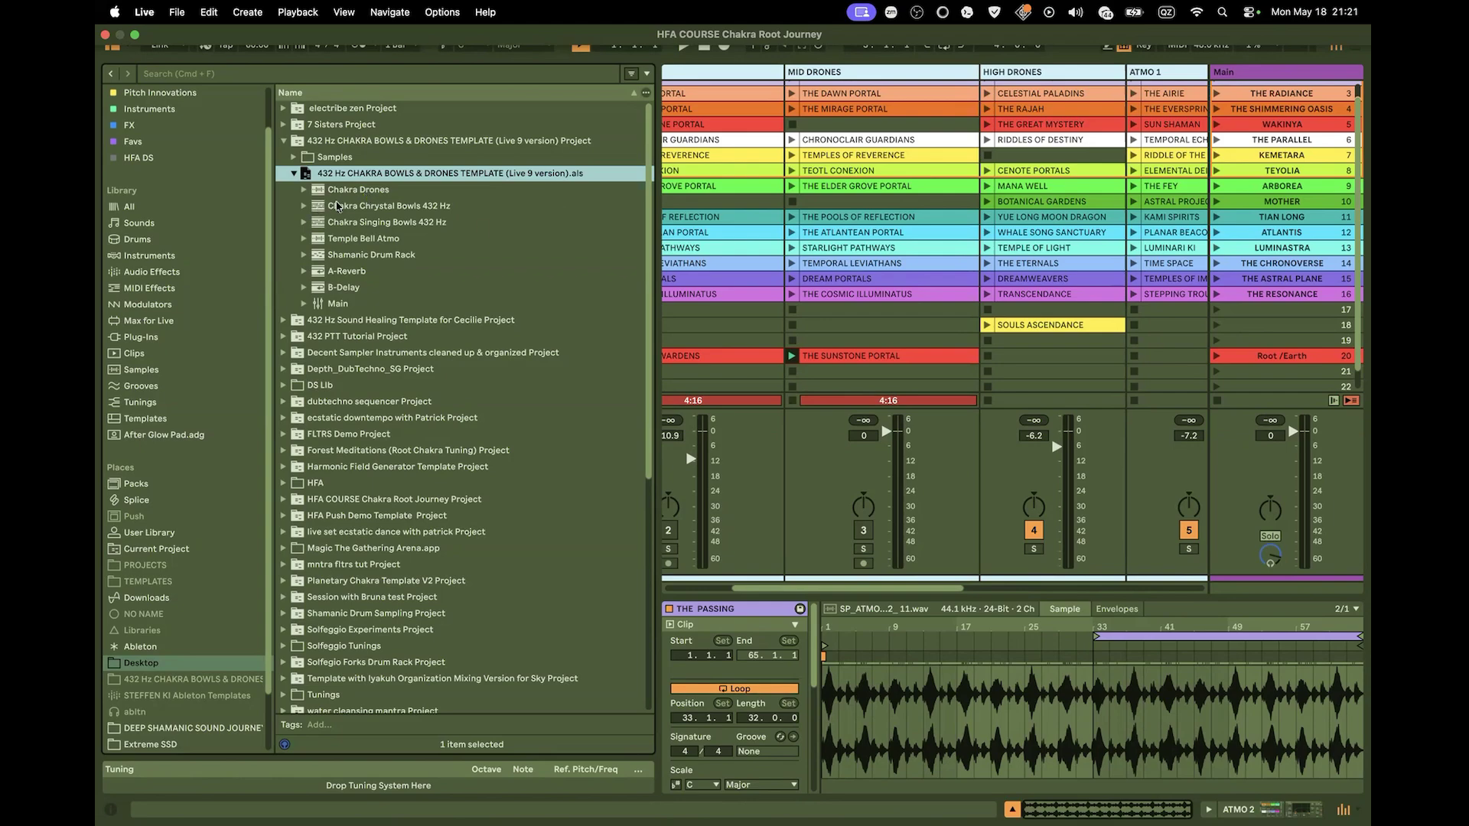
# Import the Chakra Drones, Chakra Chrystal Bowls 432 Hz, Chakra Singing Bowls 432 Hz, Temple Bell Atmo and Shamanic Drum Rack tracks, and hide the browser
pyautogui.moveTo(778, 589); pyautogui.dragTo(677, 605)
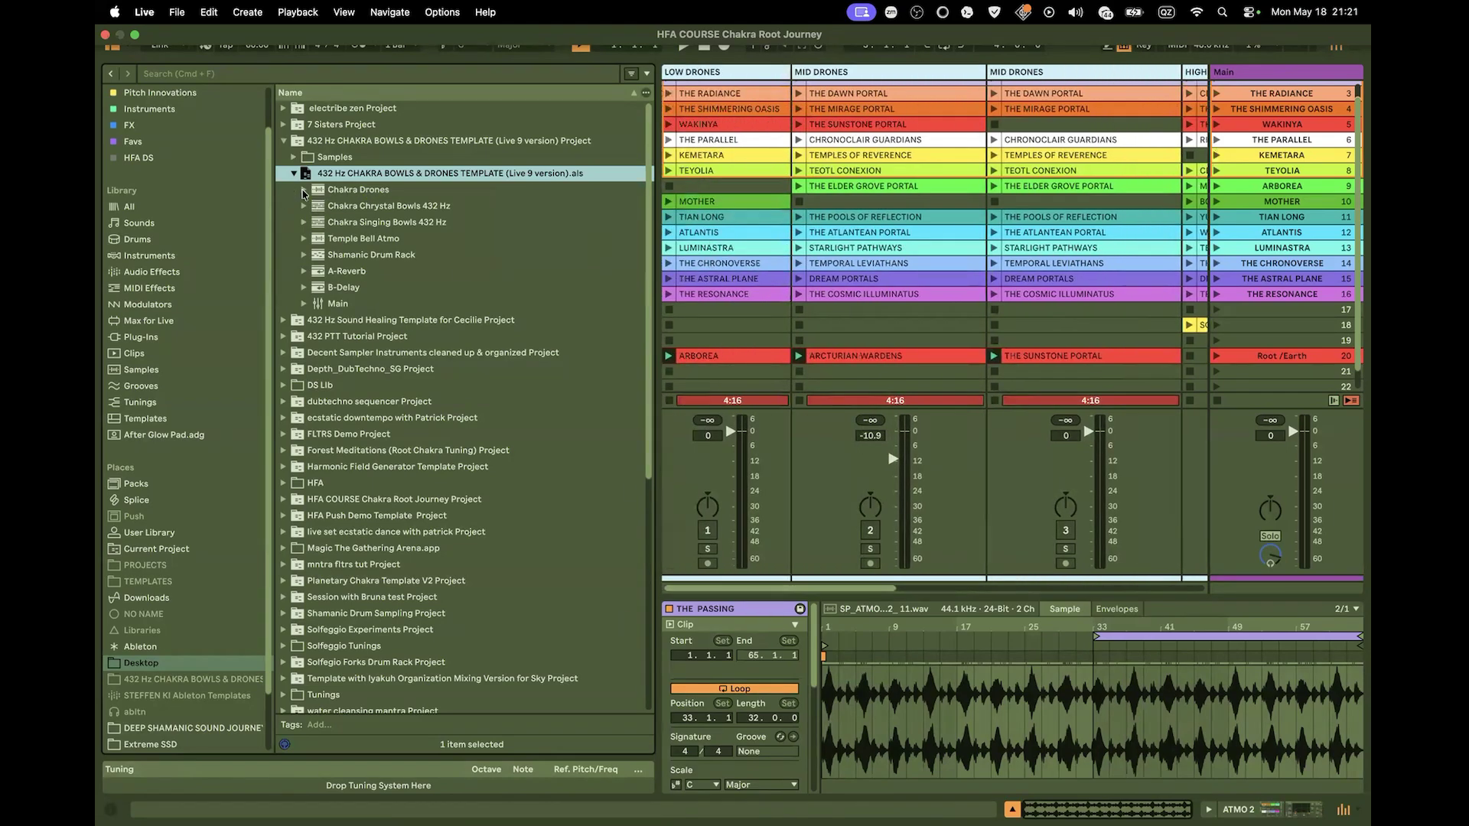
pyautogui.click(344, 193)
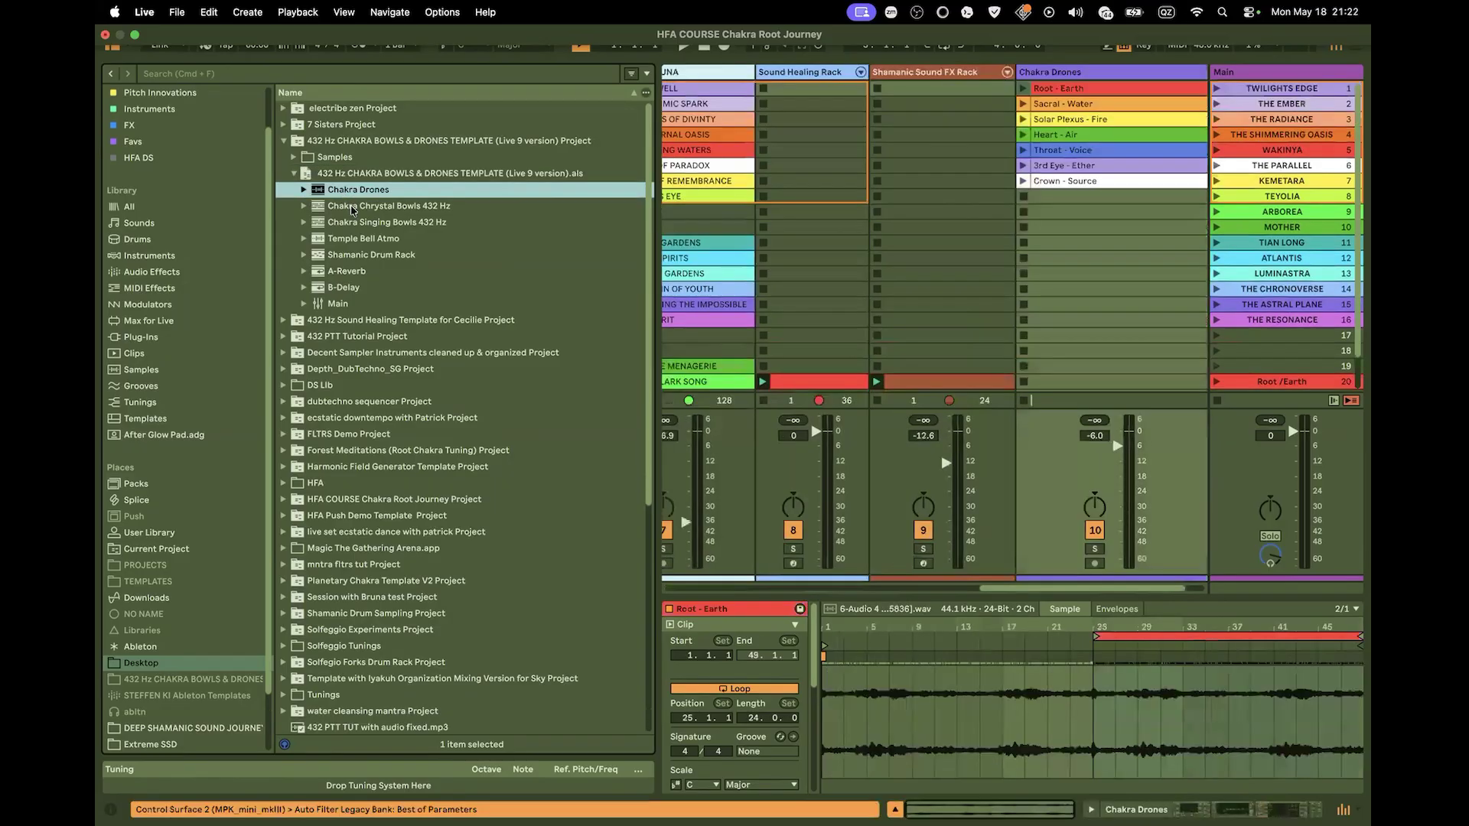
pyautogui.click(351, 206)
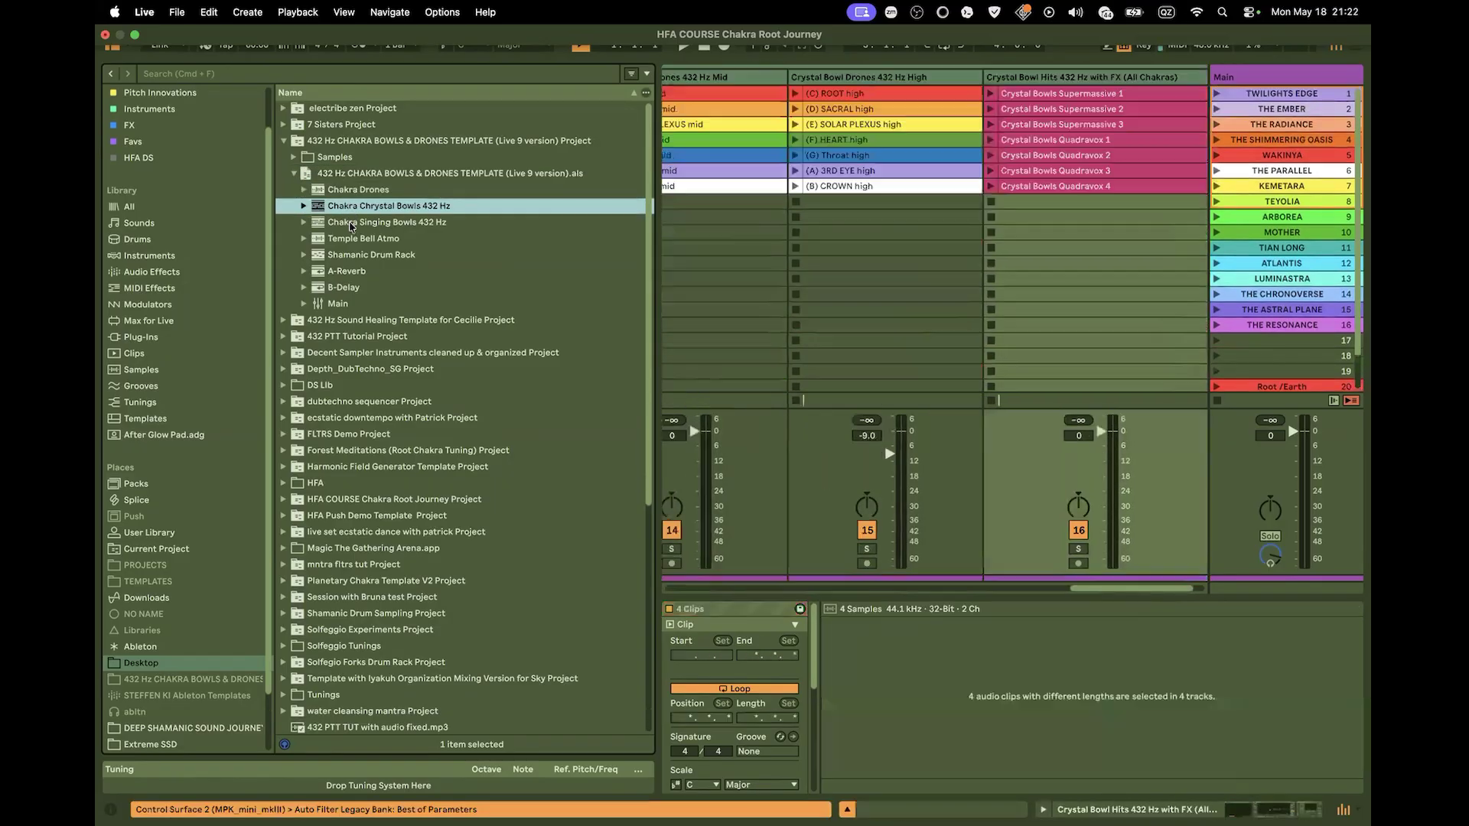
pyautogui.click(351, 222)
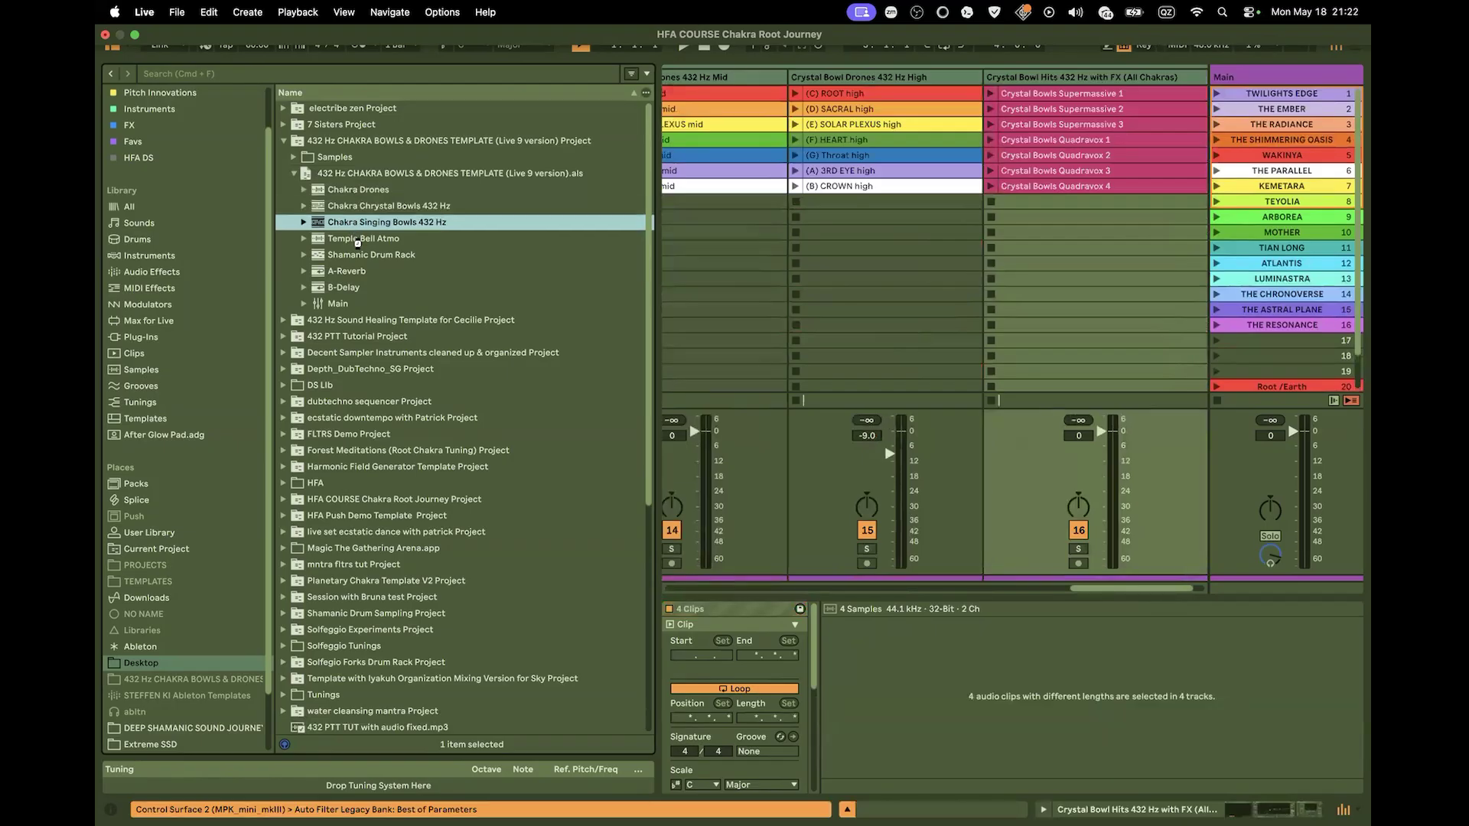
pyautogui.click(354, 239)
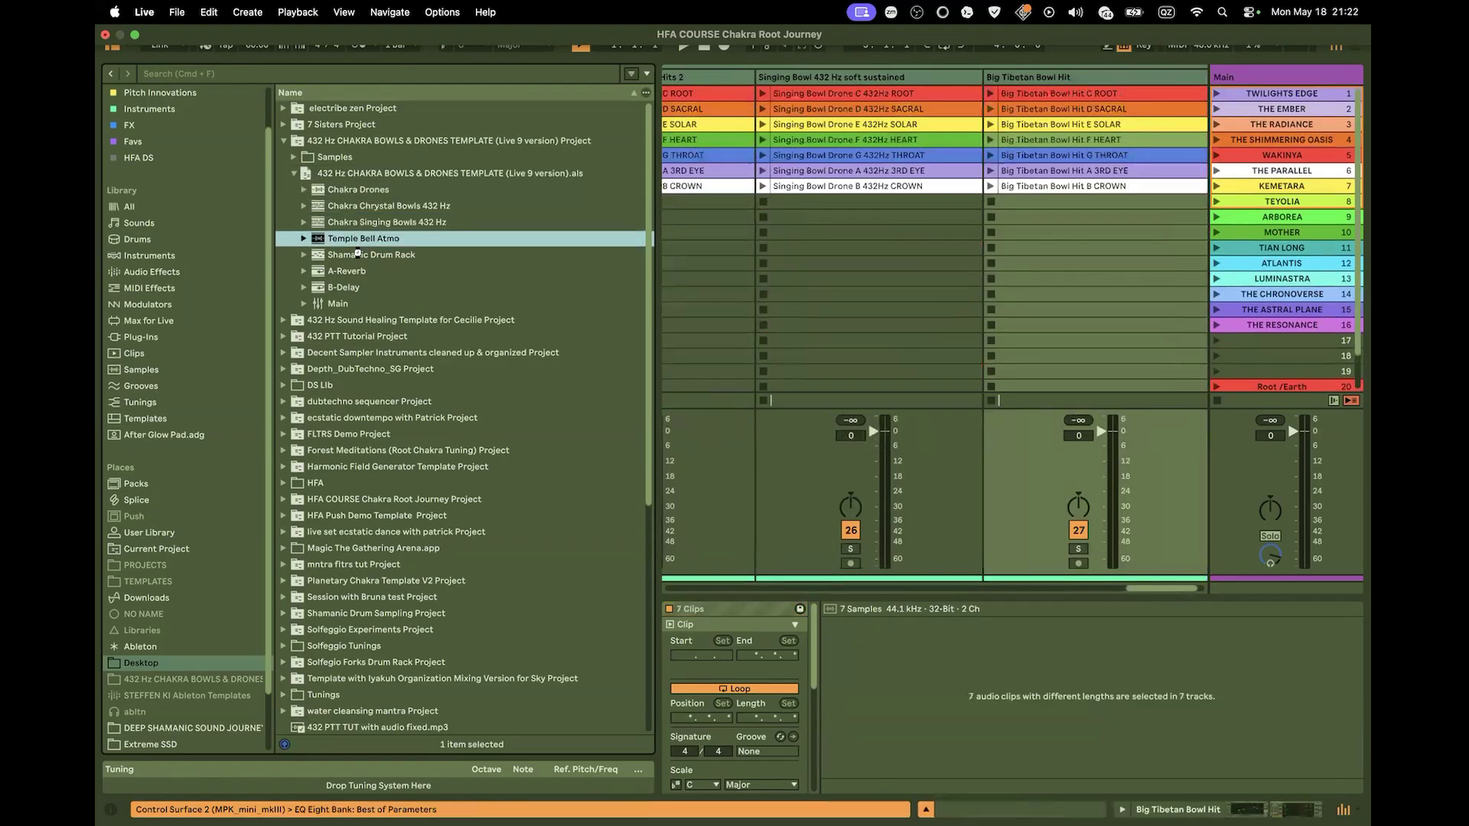
pyautogui.click(357, 254)
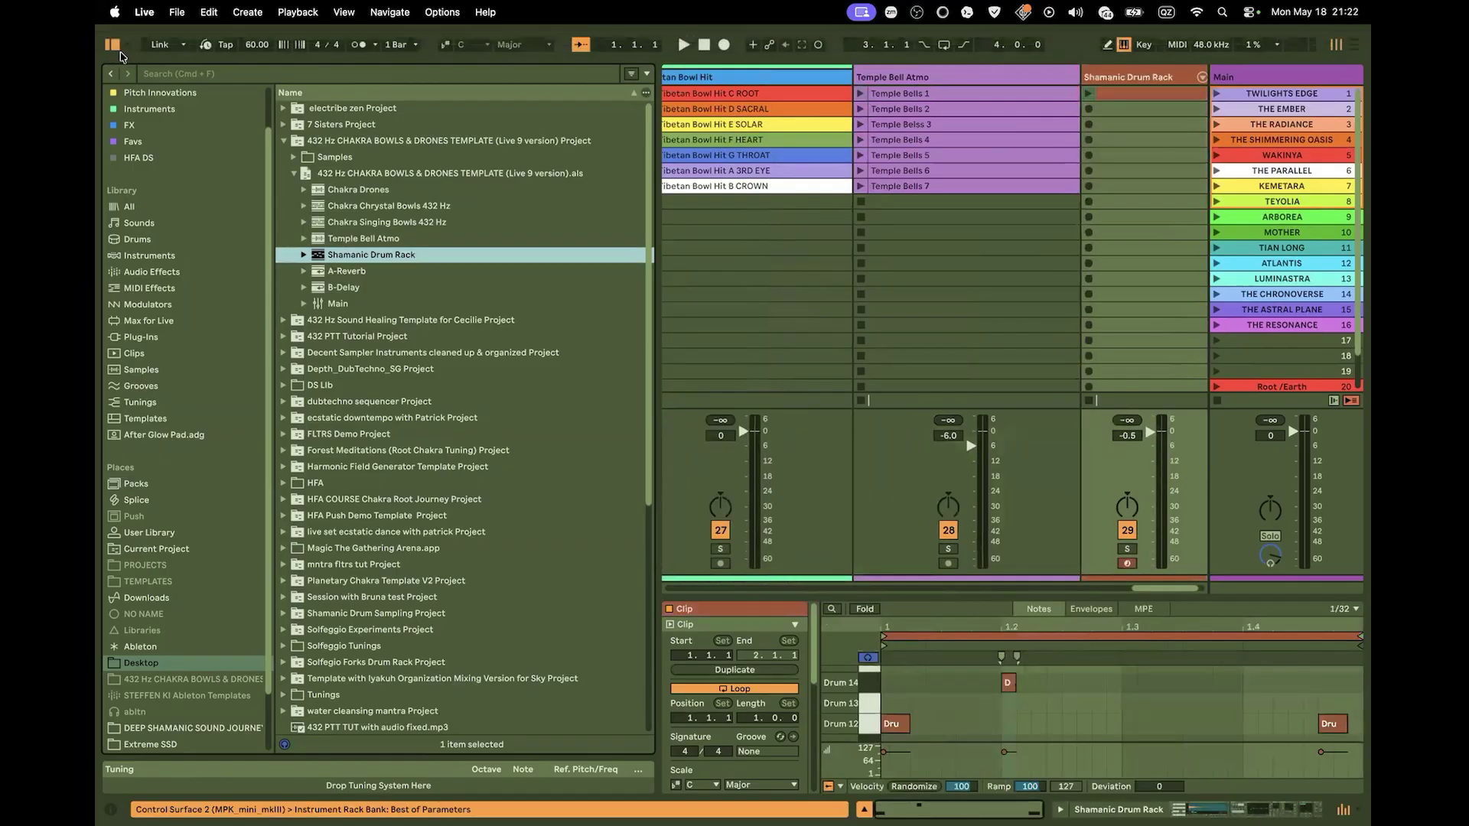
pyautogui.click(113, 49)
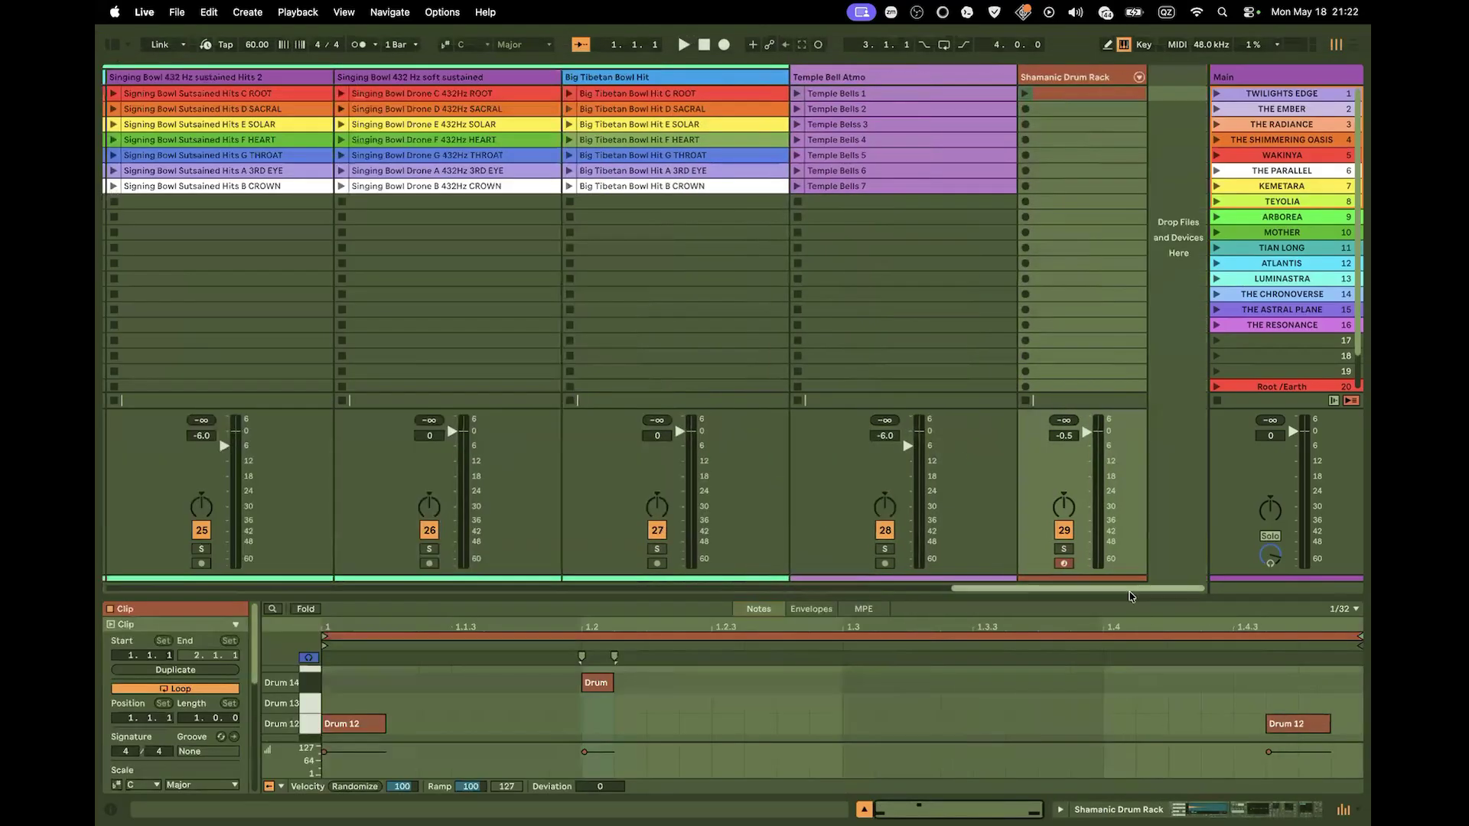
# Delete the imported Temple Bell Atmo track from the set
pyautogui.moveTo(1133, 591); pyautogui.dragTo(1120, 590)
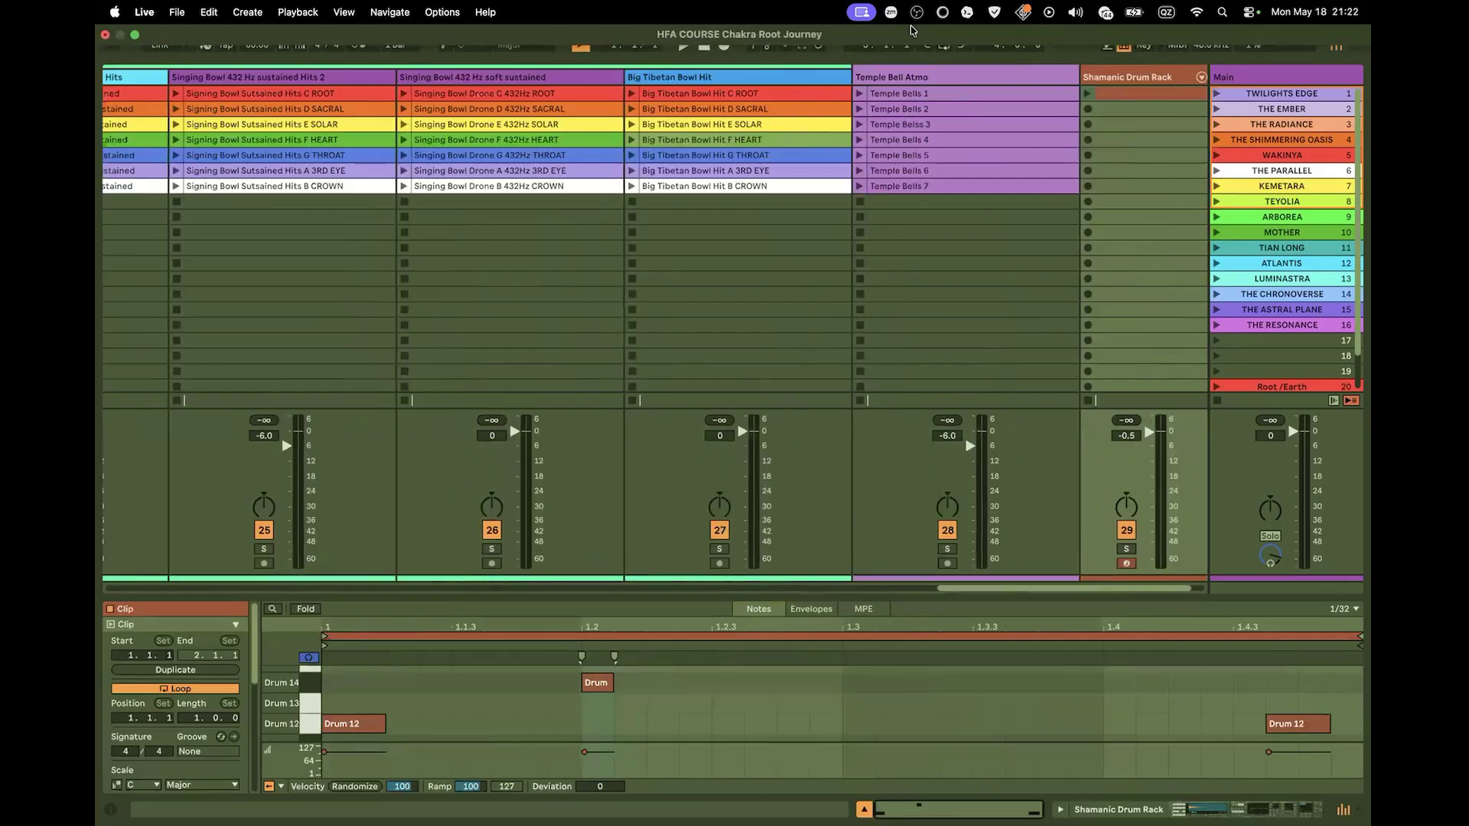
pyautogui.click(1055, 86)
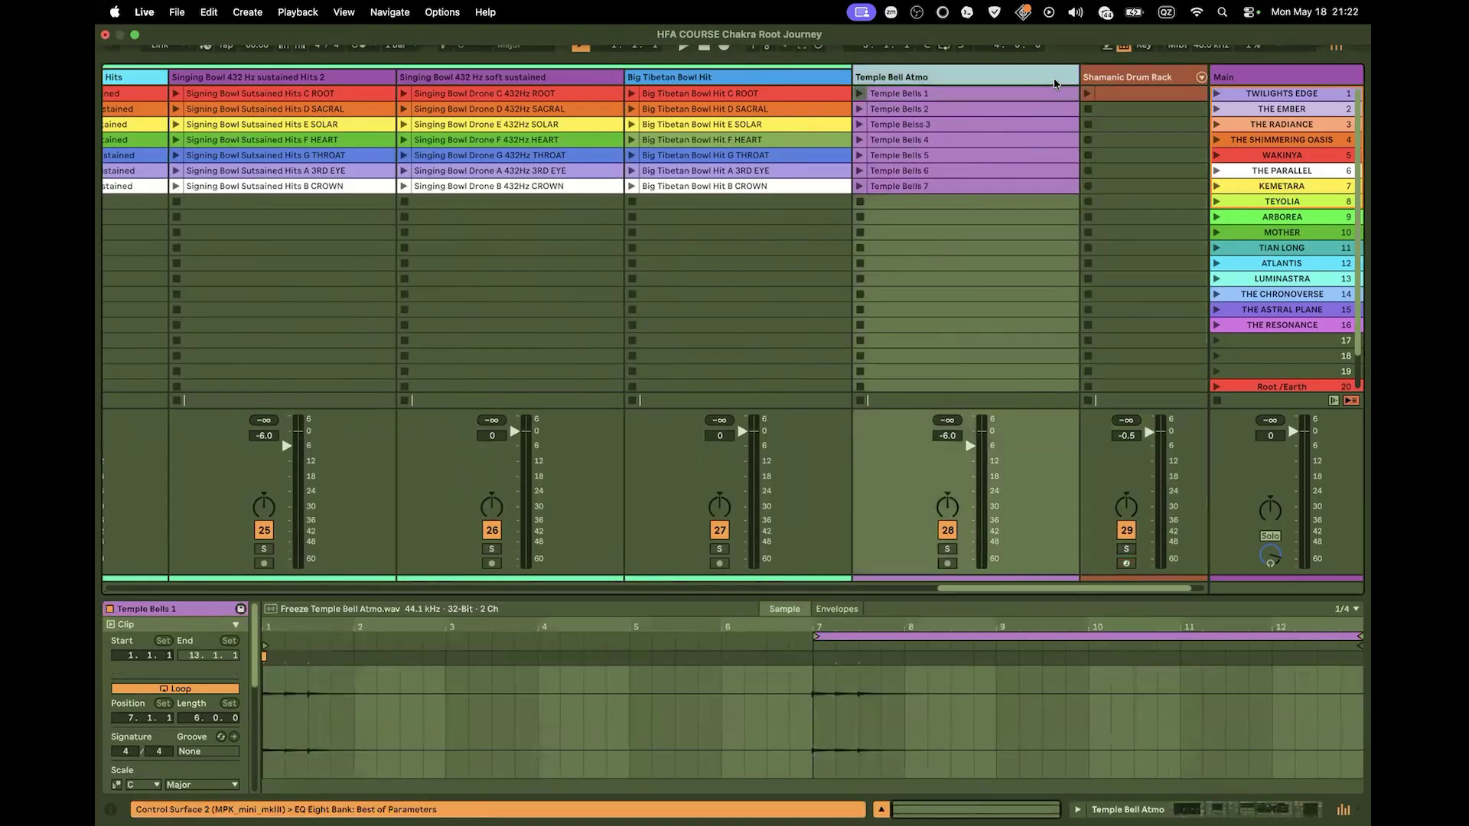
pyautogui.press('Delete')
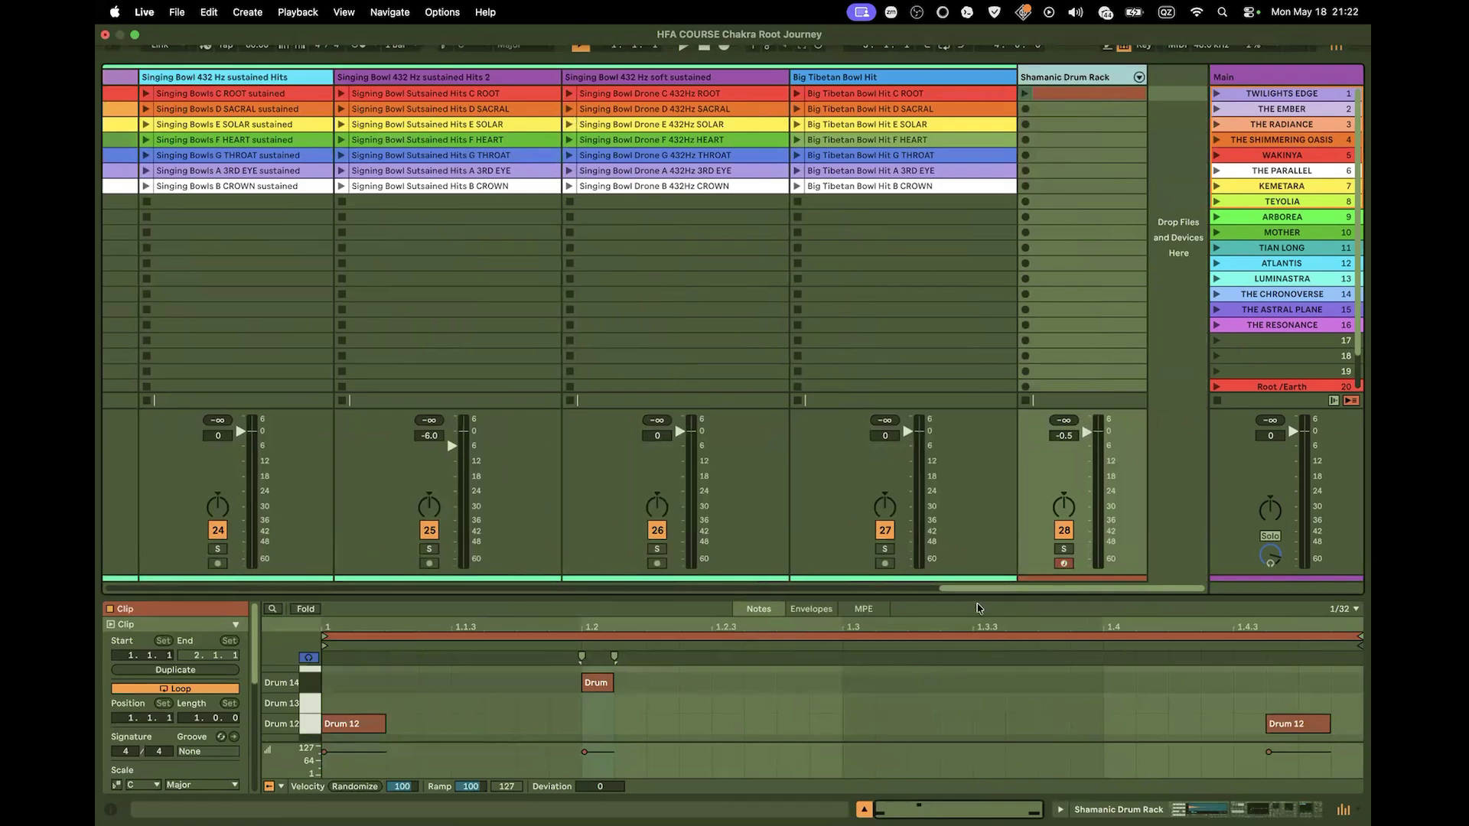
# Audition the Singing Bowl Drone C 432 Hz low ROOT clip in solo and move it into the Root /Earth scene
pyautogui.moveTo(984, 596); pyautogui.dragTo(698, 629)
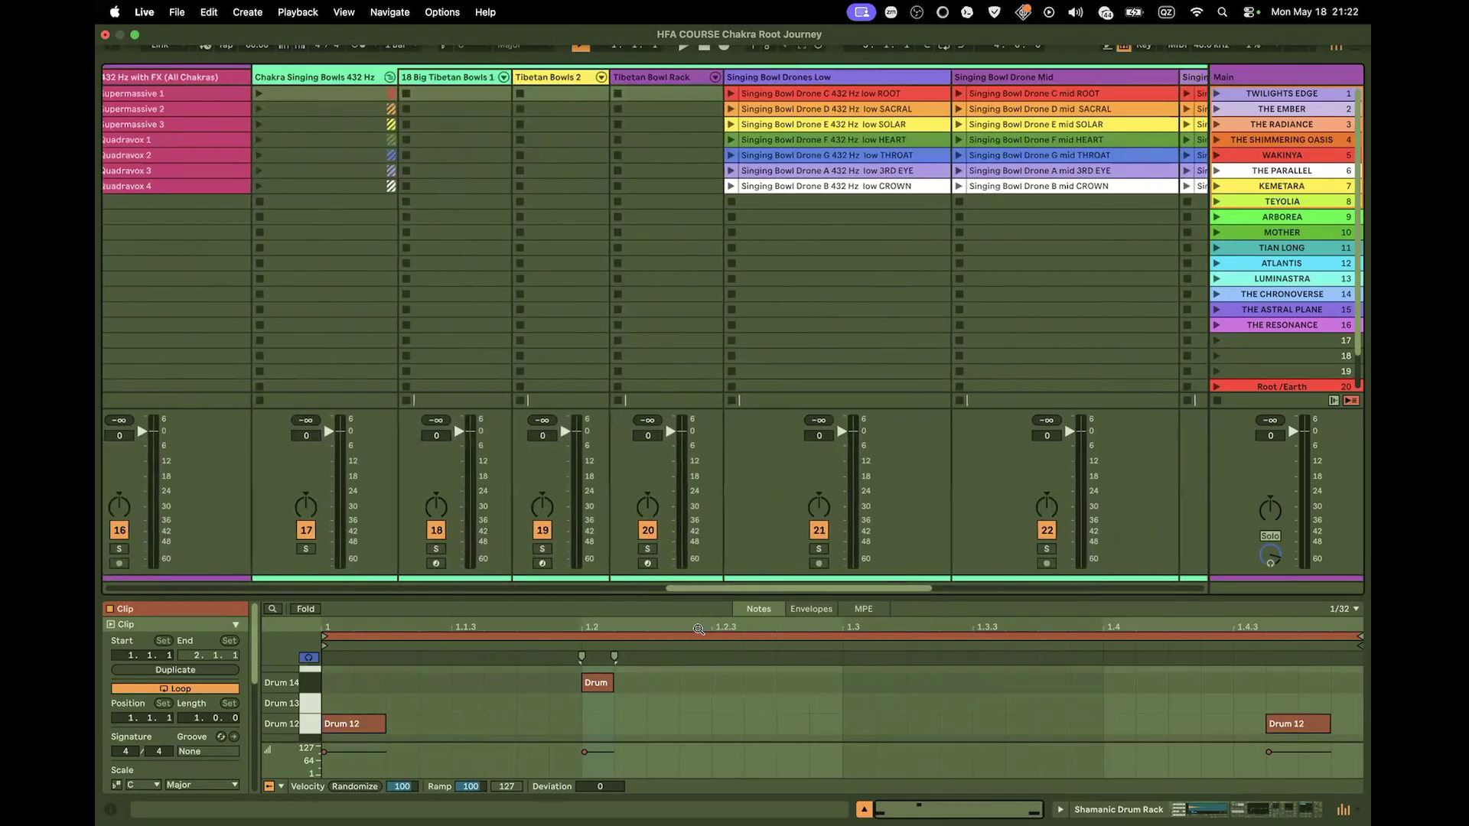
pyautogui.click(651, 79)
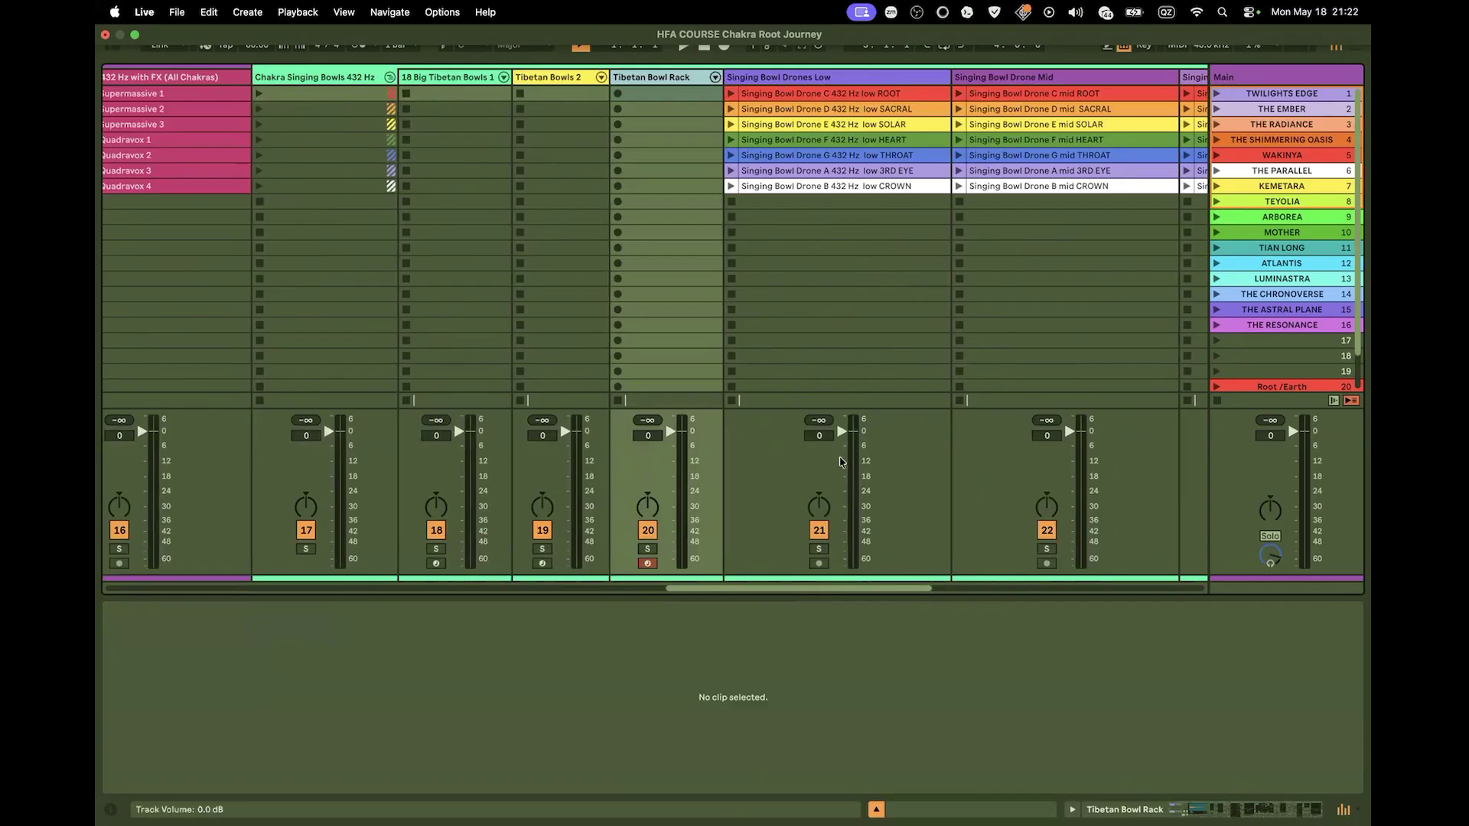
pyautogui.moveTo(876, 596); pyautogui.dragTo(939, 591)
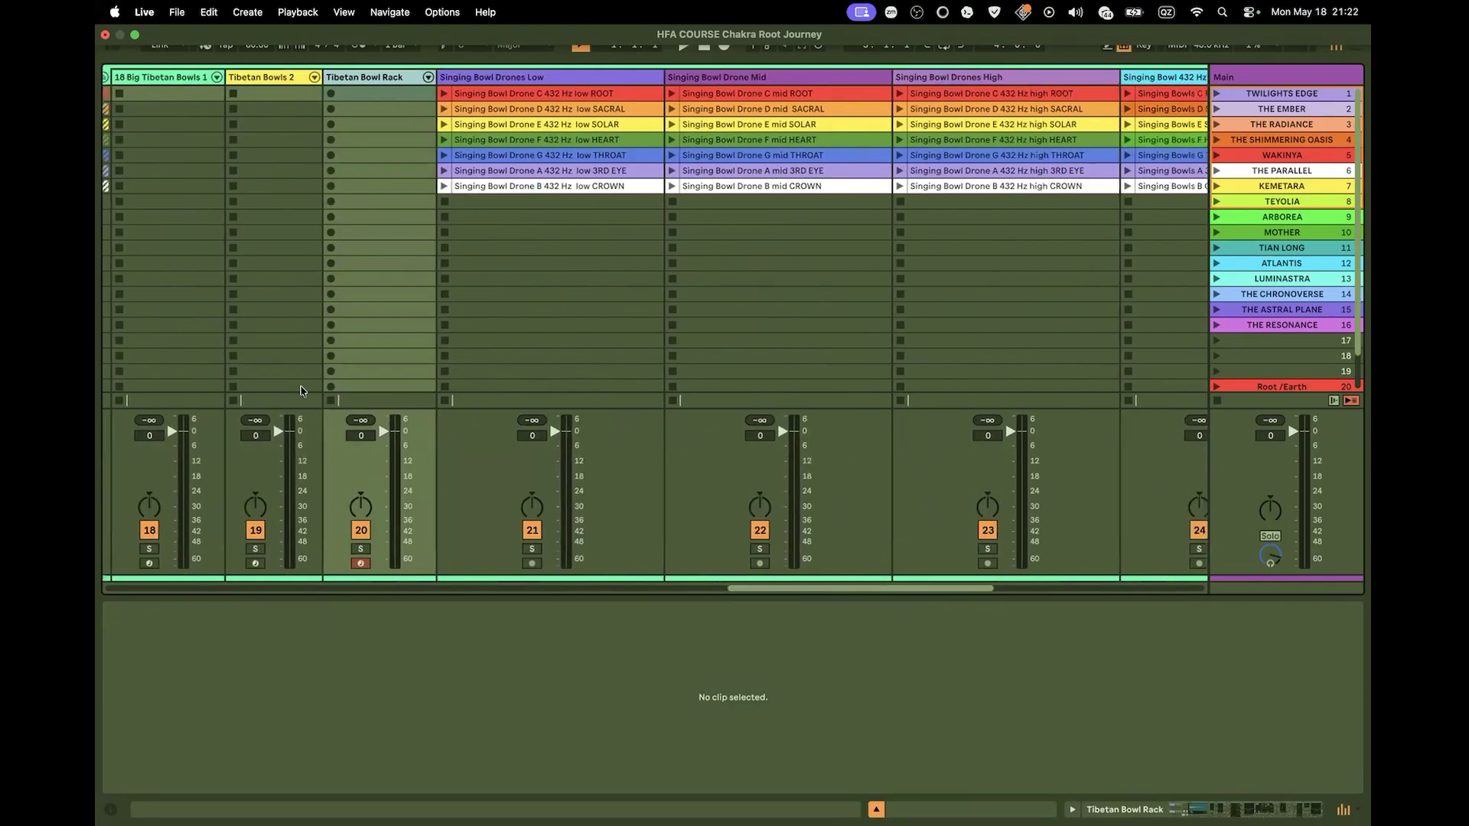
pyautogui.click(445, 94)
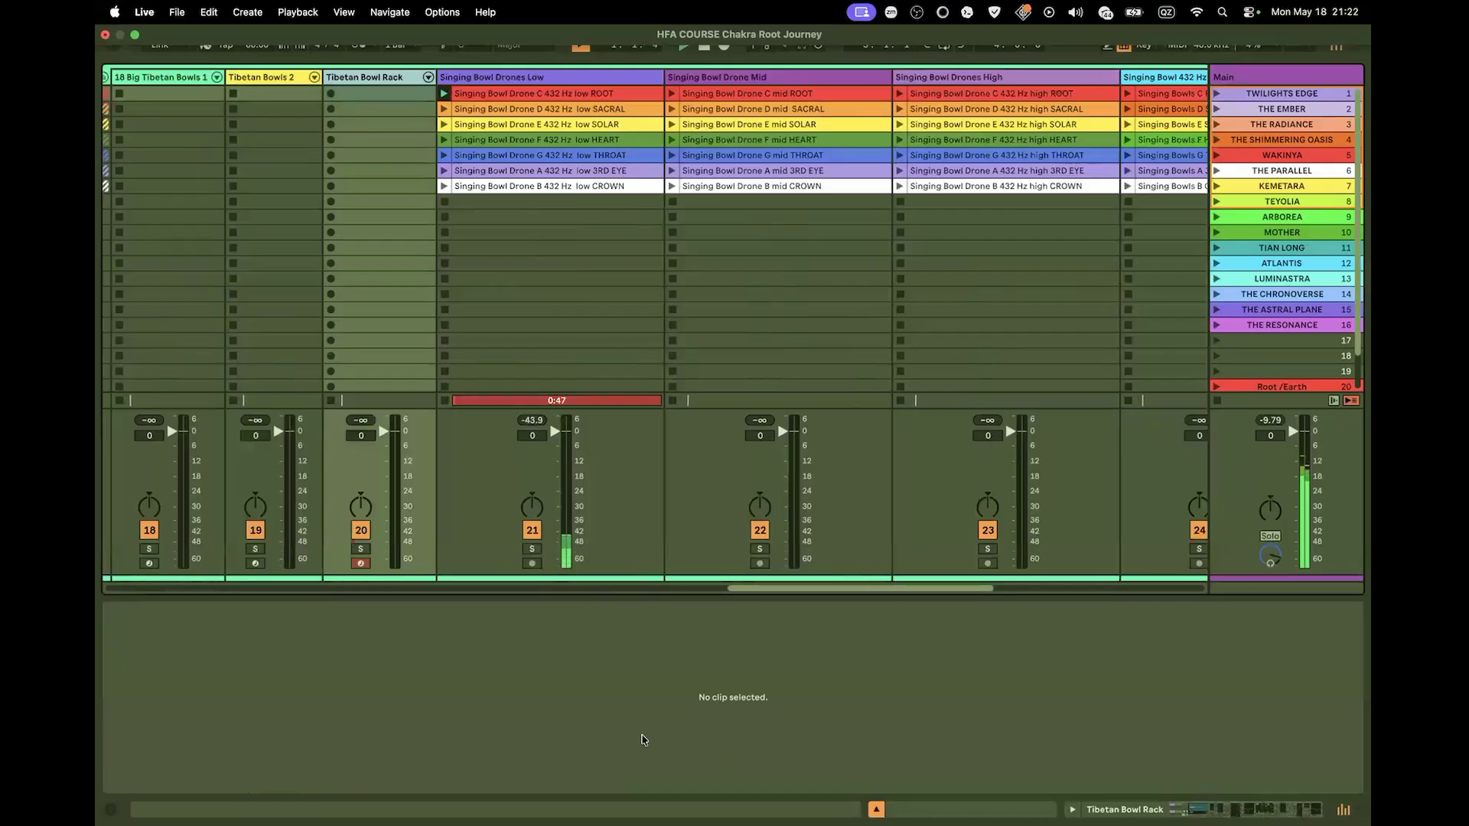
pyautogui.click(527, 550)
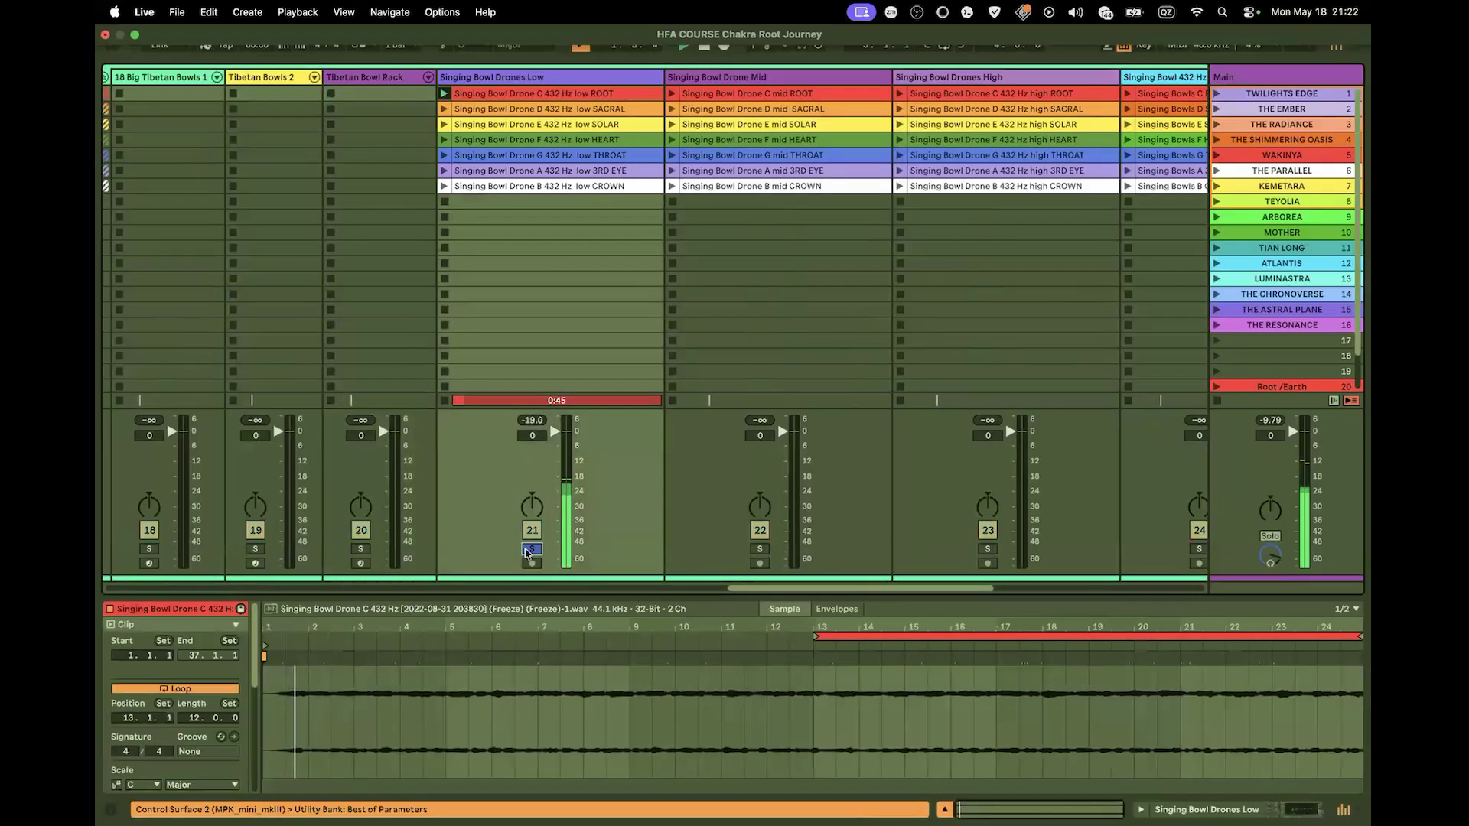
pyautogui.click(527, 550)
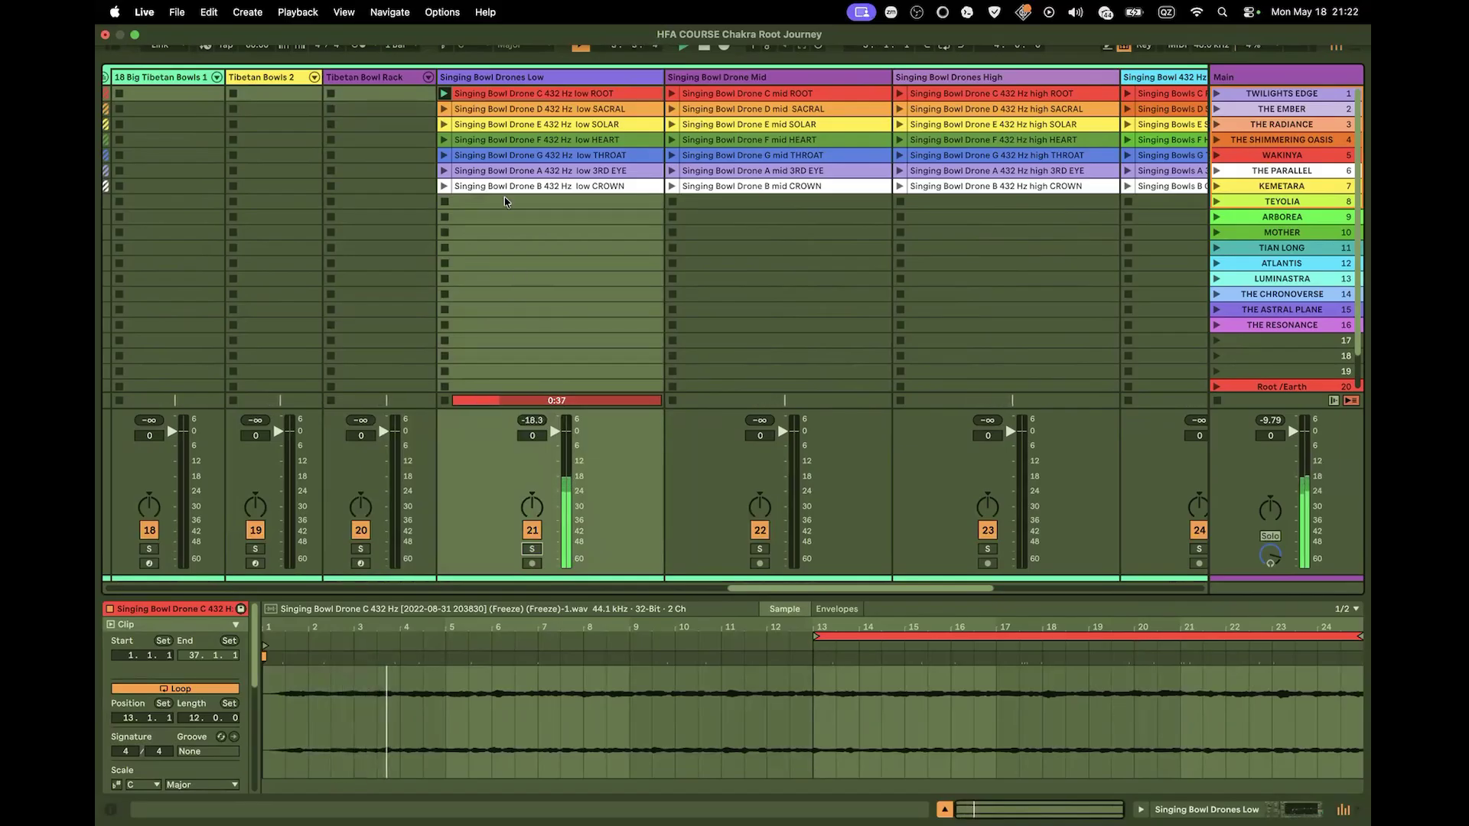
pyautogui.moveTo(520, 93); pyautogui.dragTo(548, 389)
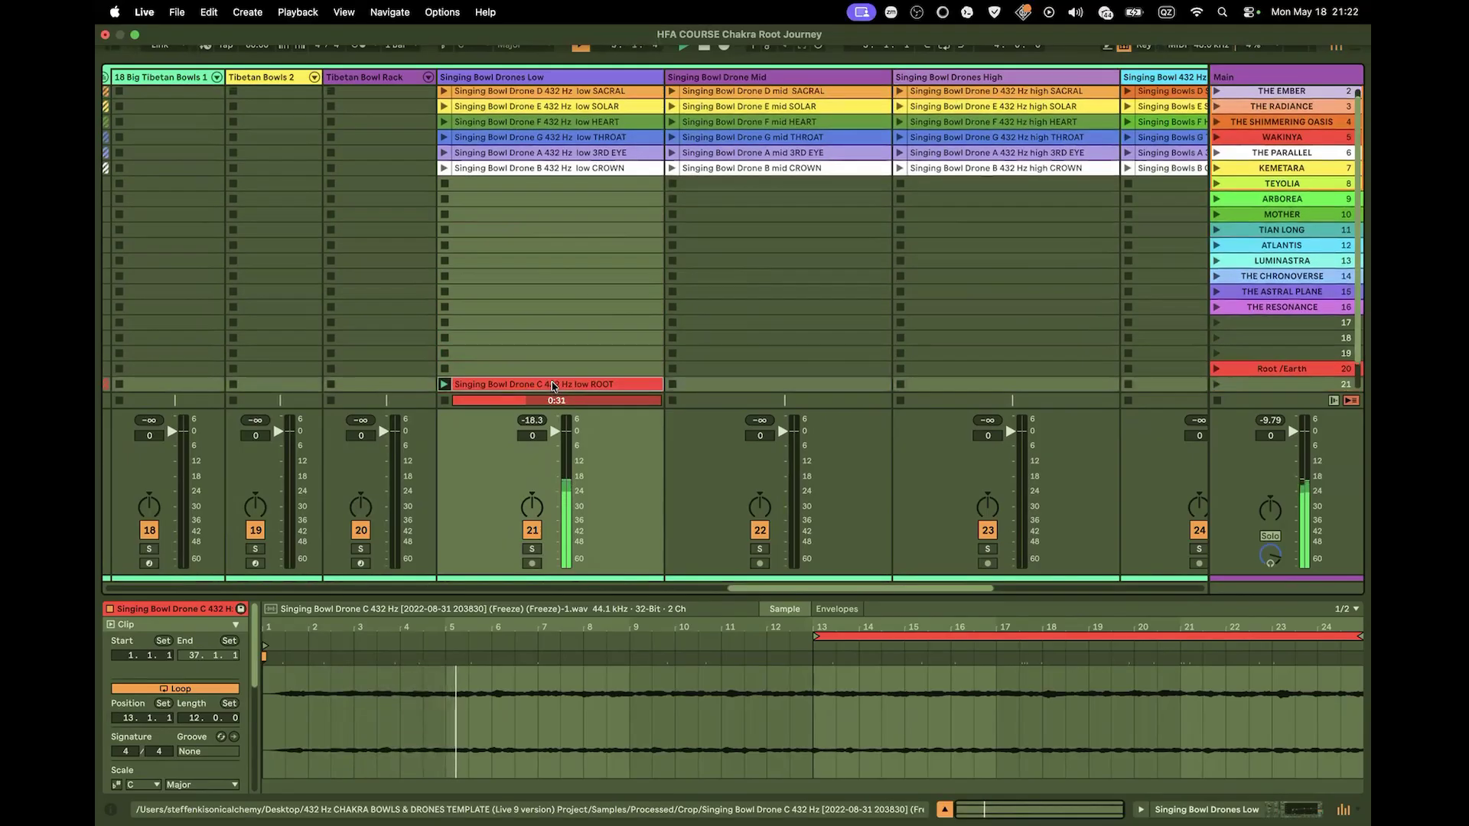
pyautogui.moveTo(556, 383); pyautogui.dragTo(558, 369)
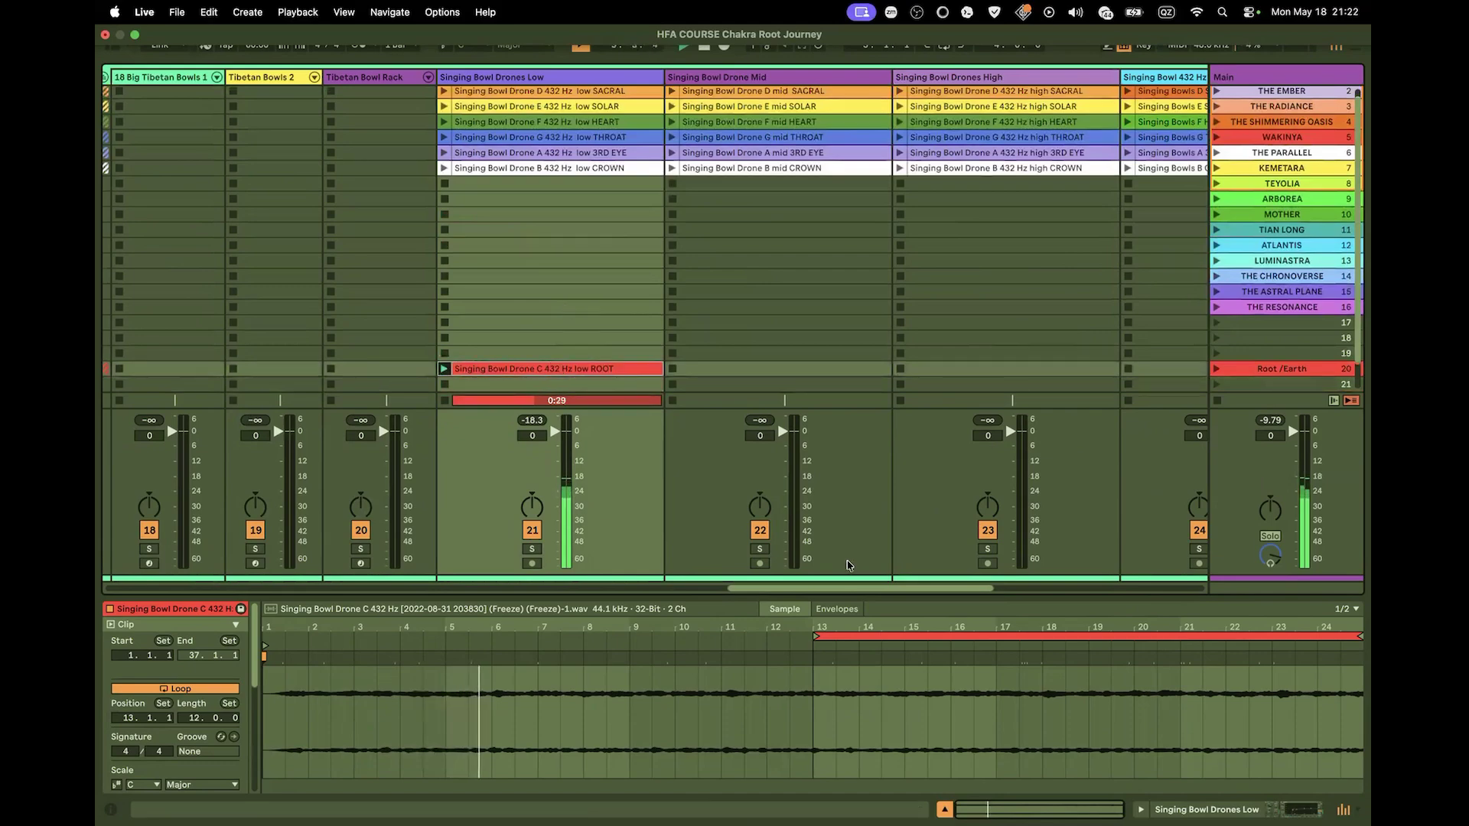
# Reactivate the LOW DRONES track, compare it on, off and in solo, and move its ARBOREA clip from Root /Earth to scene 18
pyautogui.moveTo(857, 588); pyautogui.dragTo(99, 608)
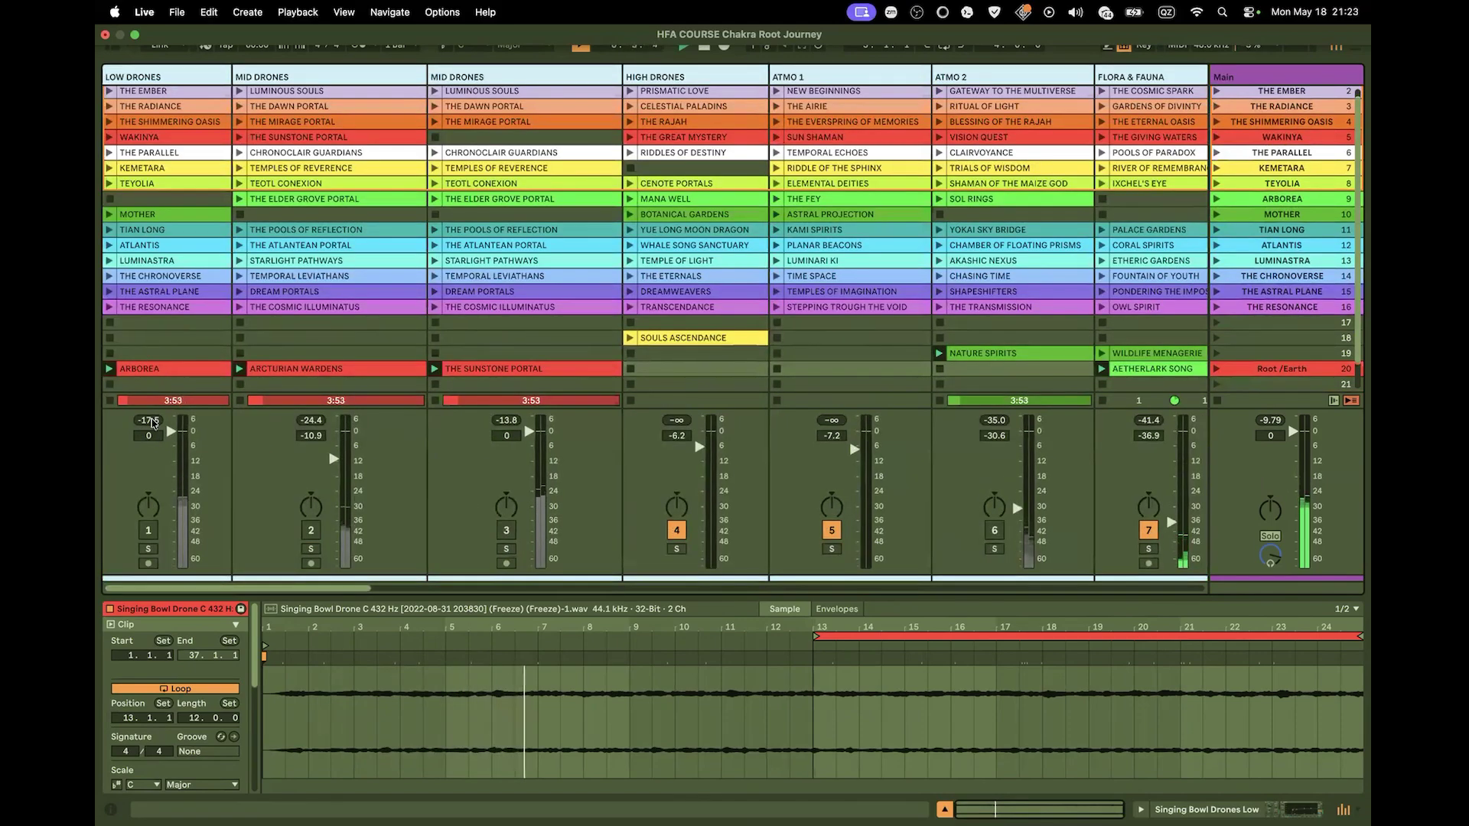
pyautogui.click(150, 530)
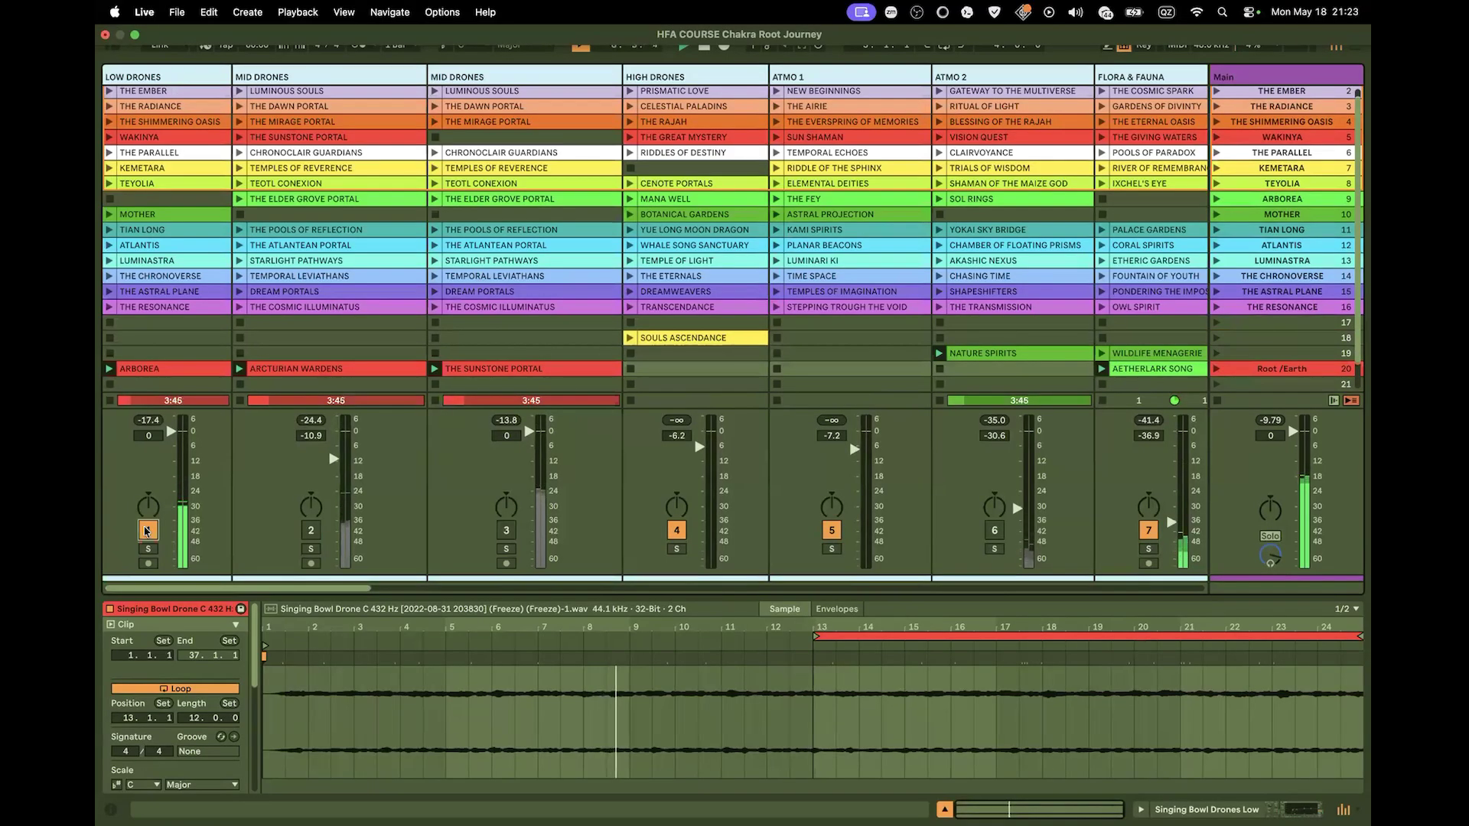
pyautogui.click(147, 529)
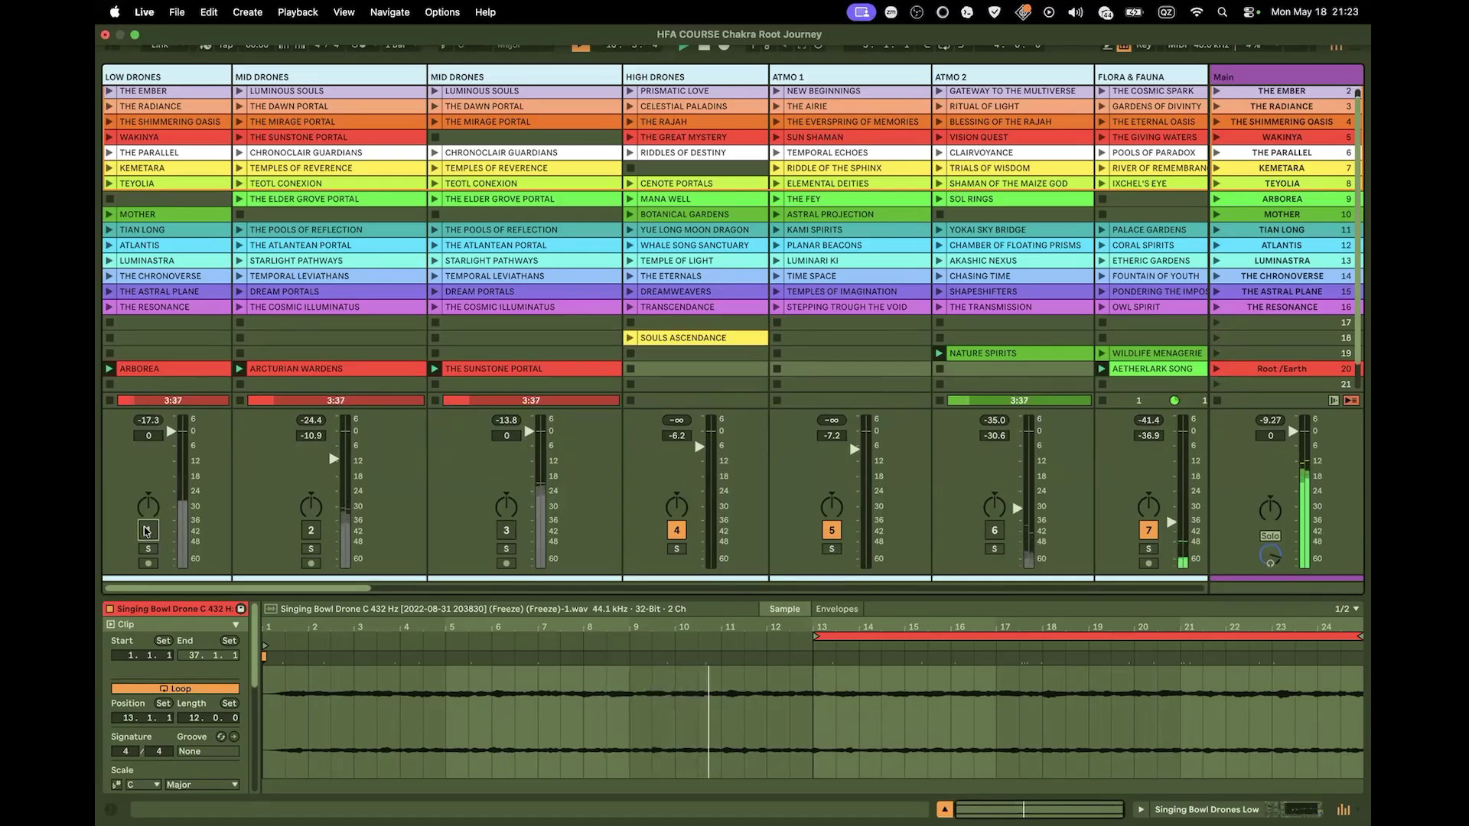
pyautogui.click(147, 529)
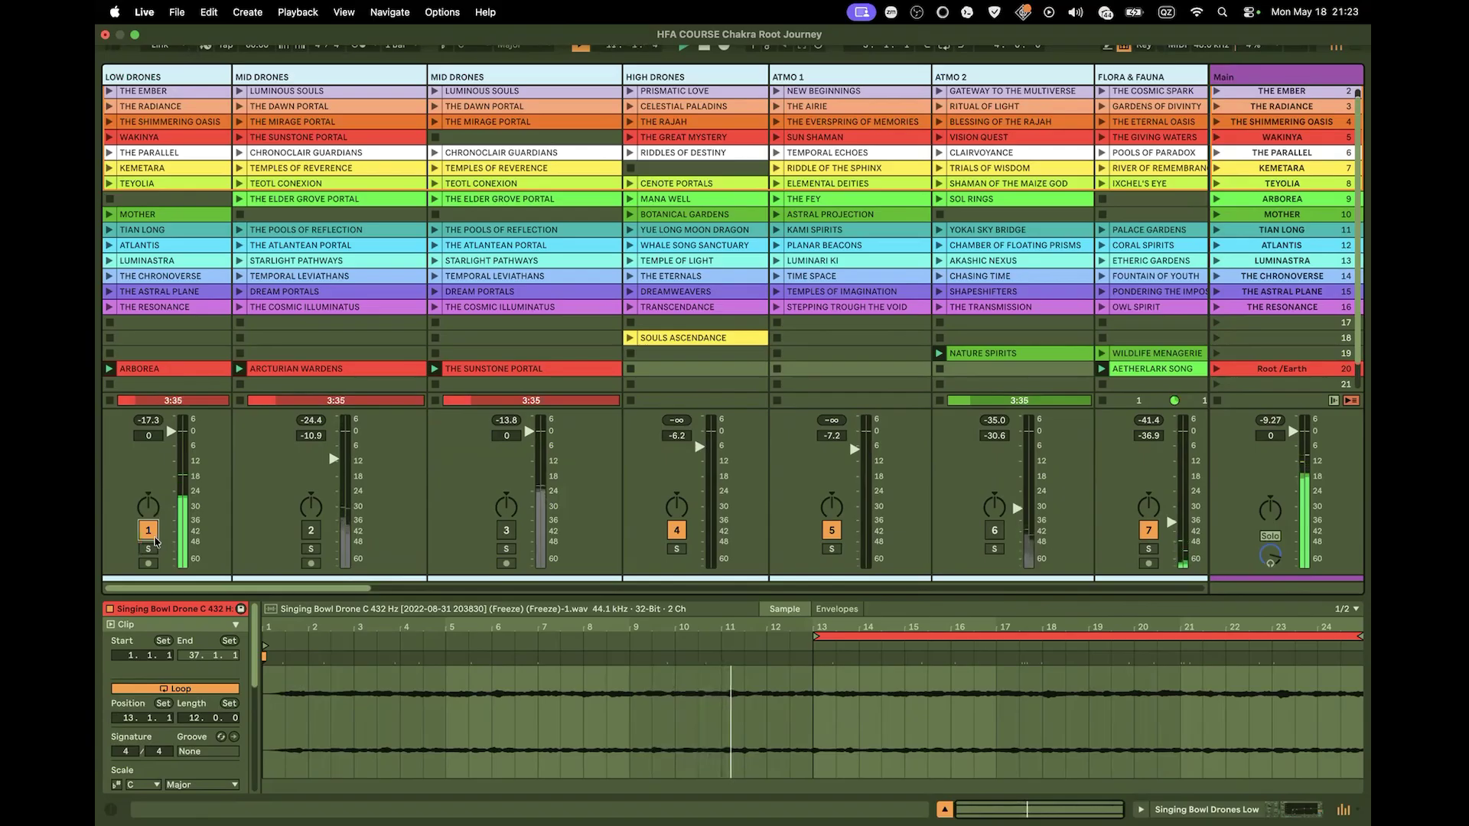
pyautogui.click(148, 548)
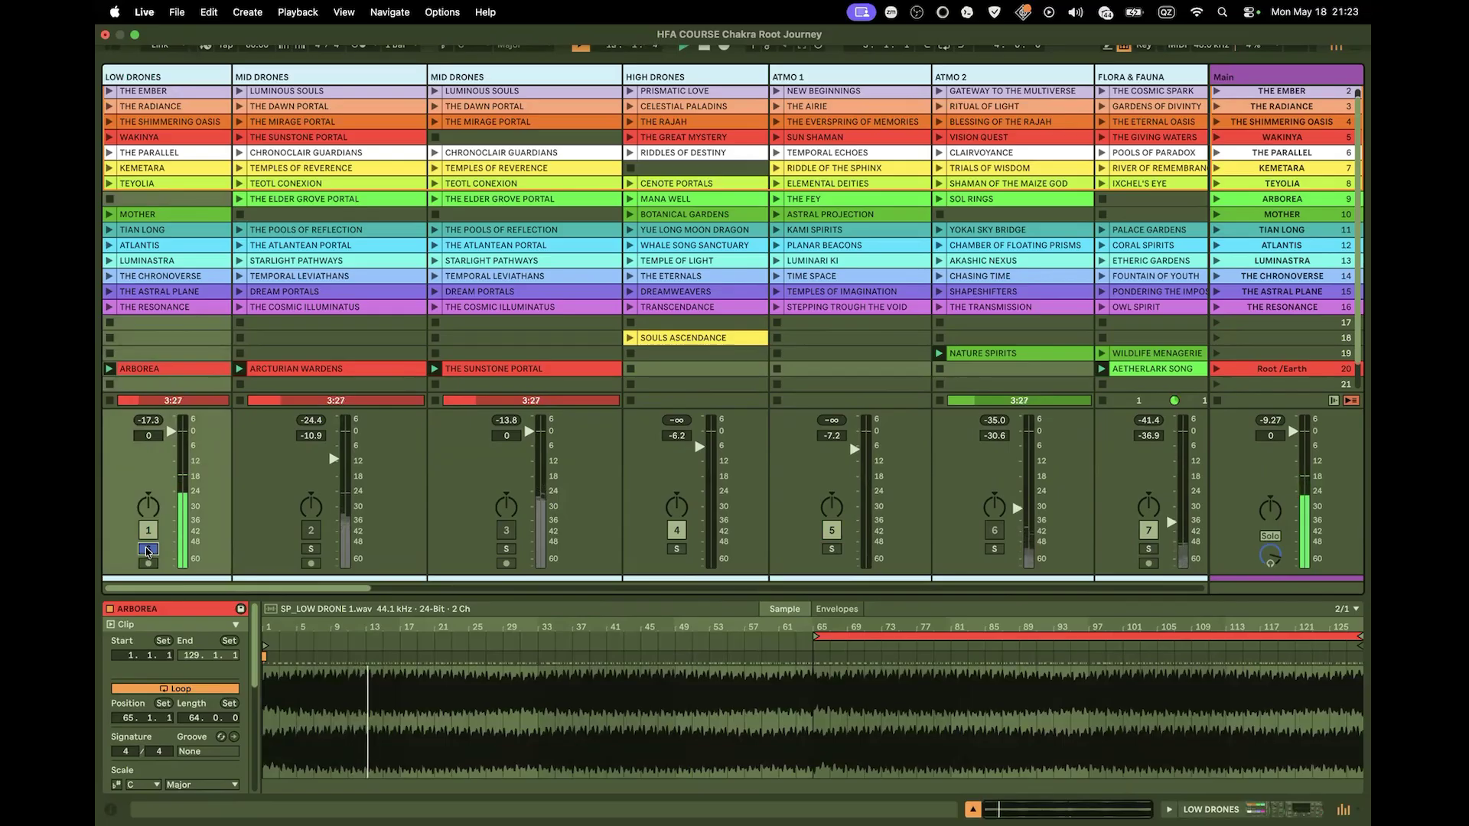
pyautogui.click(148, 549)
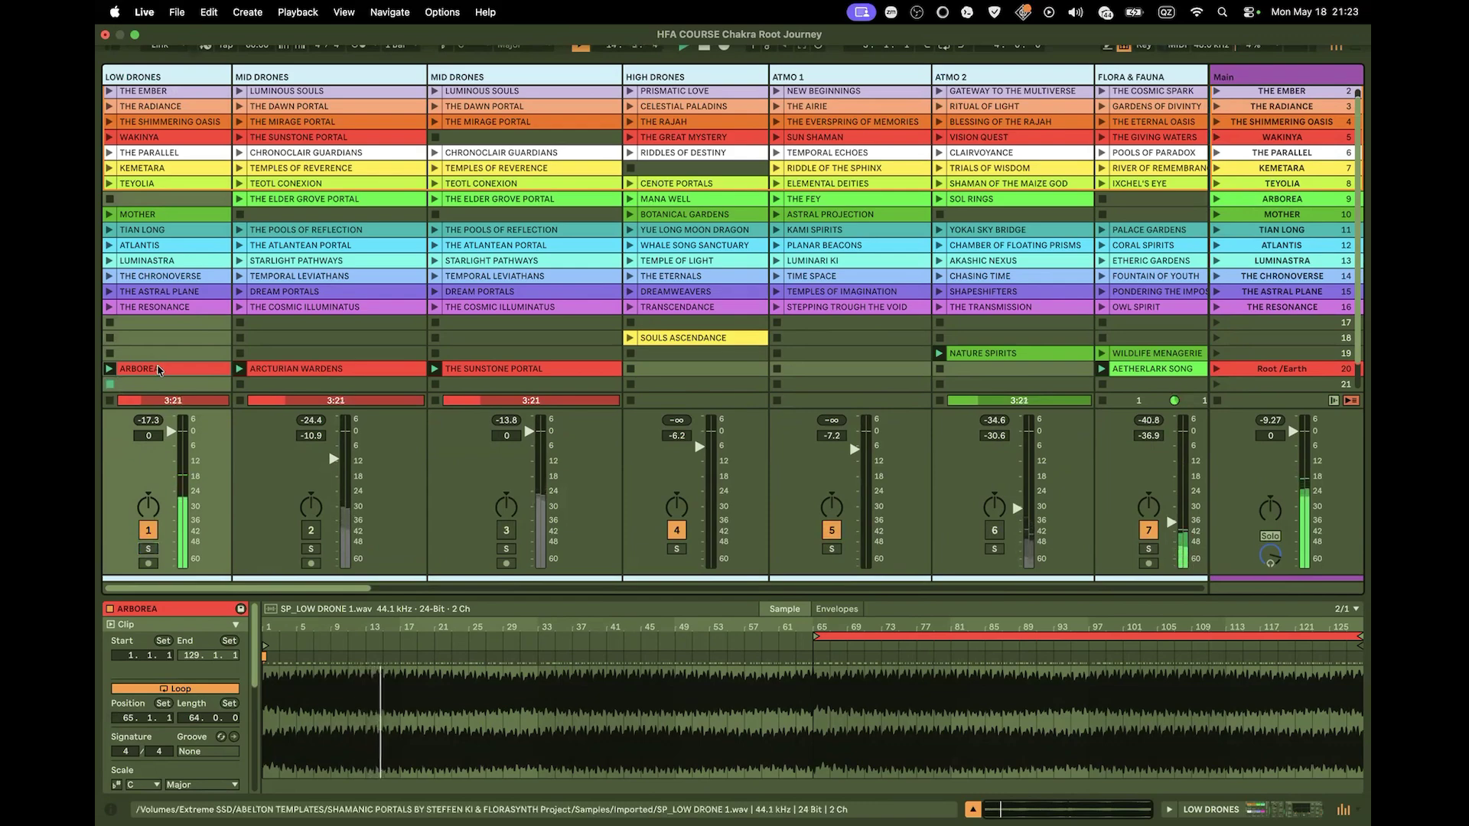
pyautogui.moveTo(159, 371); pyautogui.dragTo(160, 339)
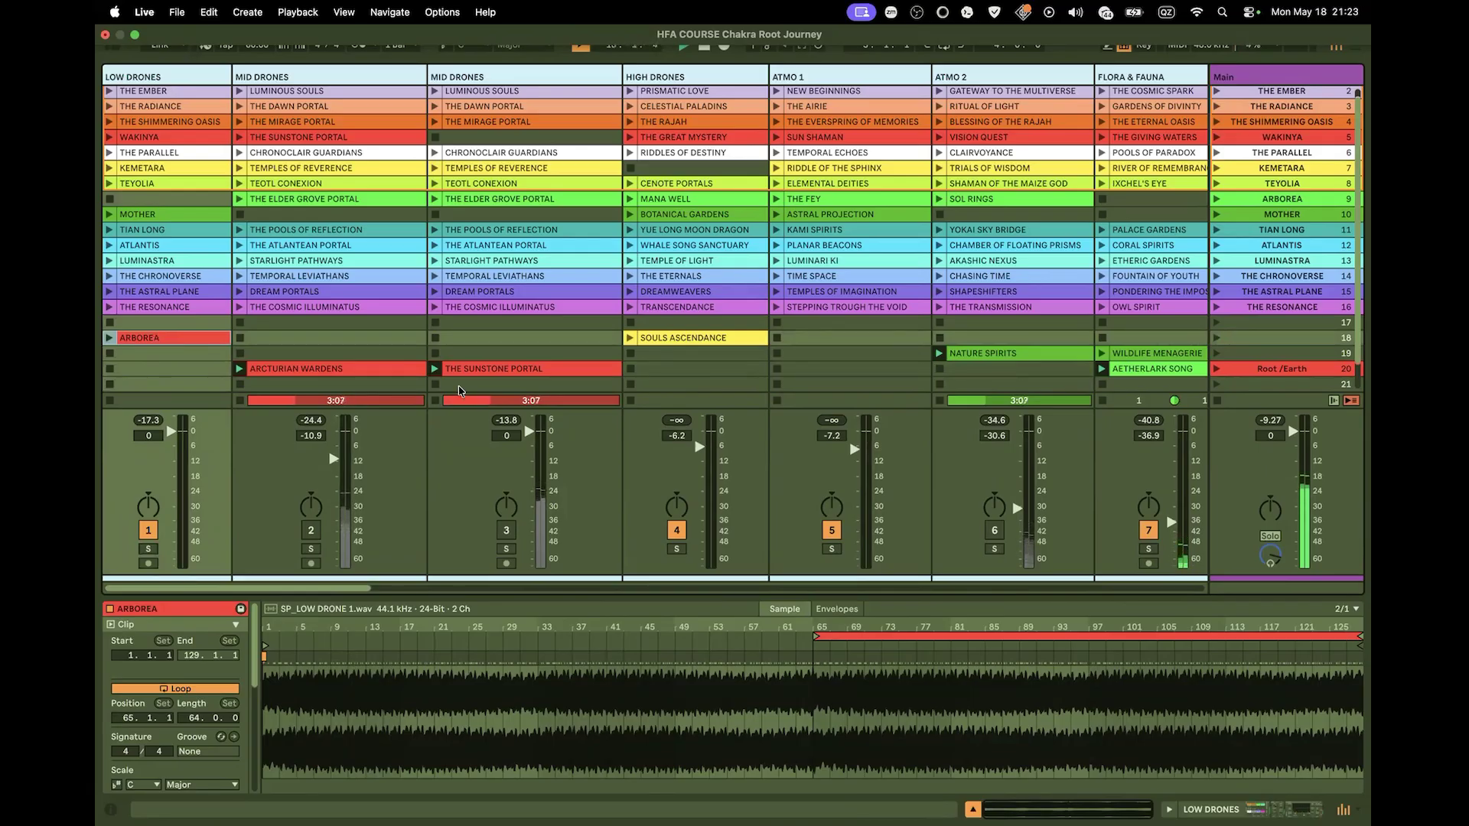
# Launch the Root - Earth clip on the Chakra Drones track and listen to it briefly in solo
pyautogui.moveTo(316, 587); pyautogui.dragTo(514, 467)
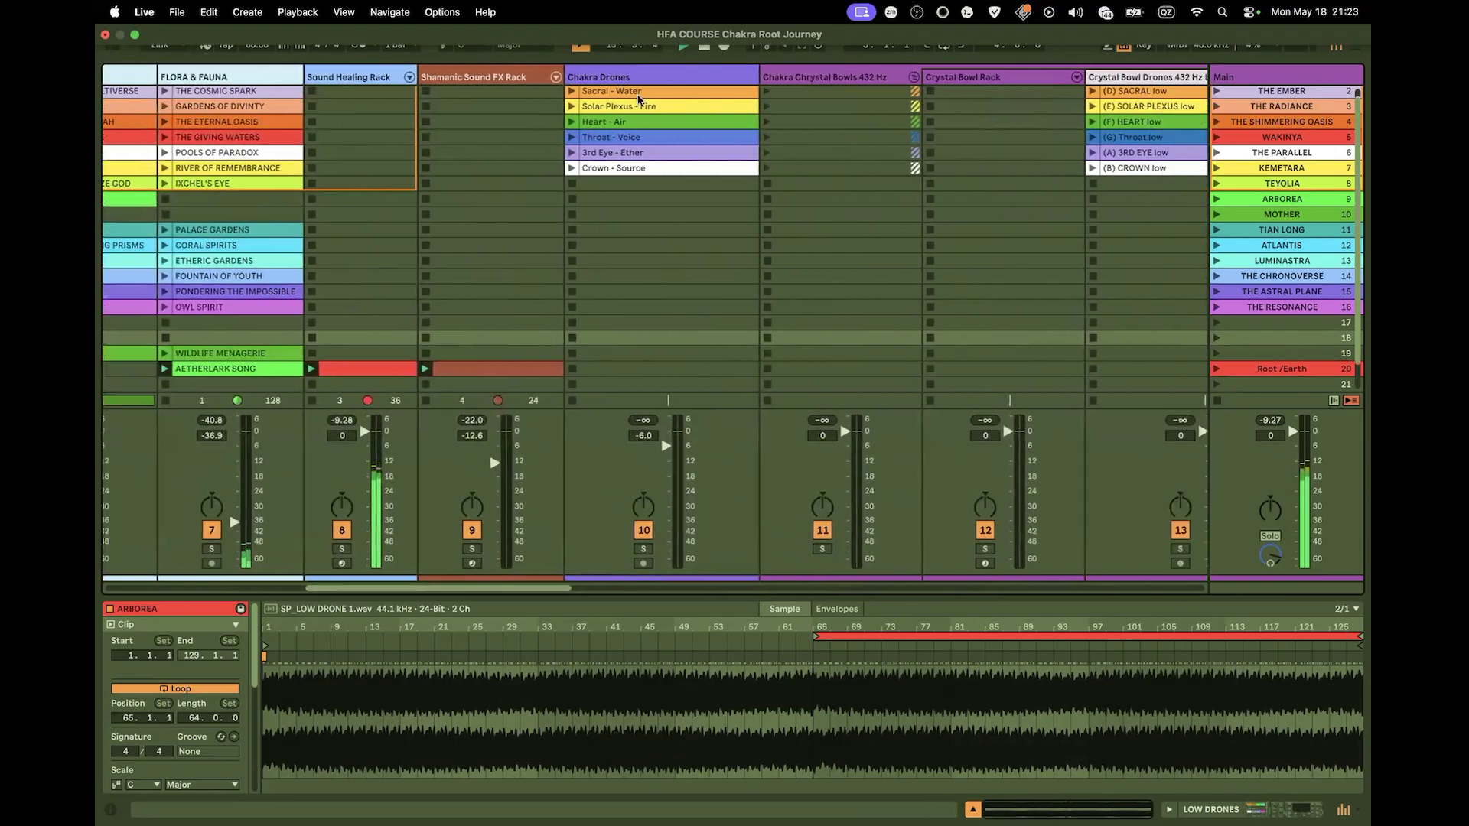
pyautogui.scroll(1, 612, 110)
pyautogui.click(598, 95)
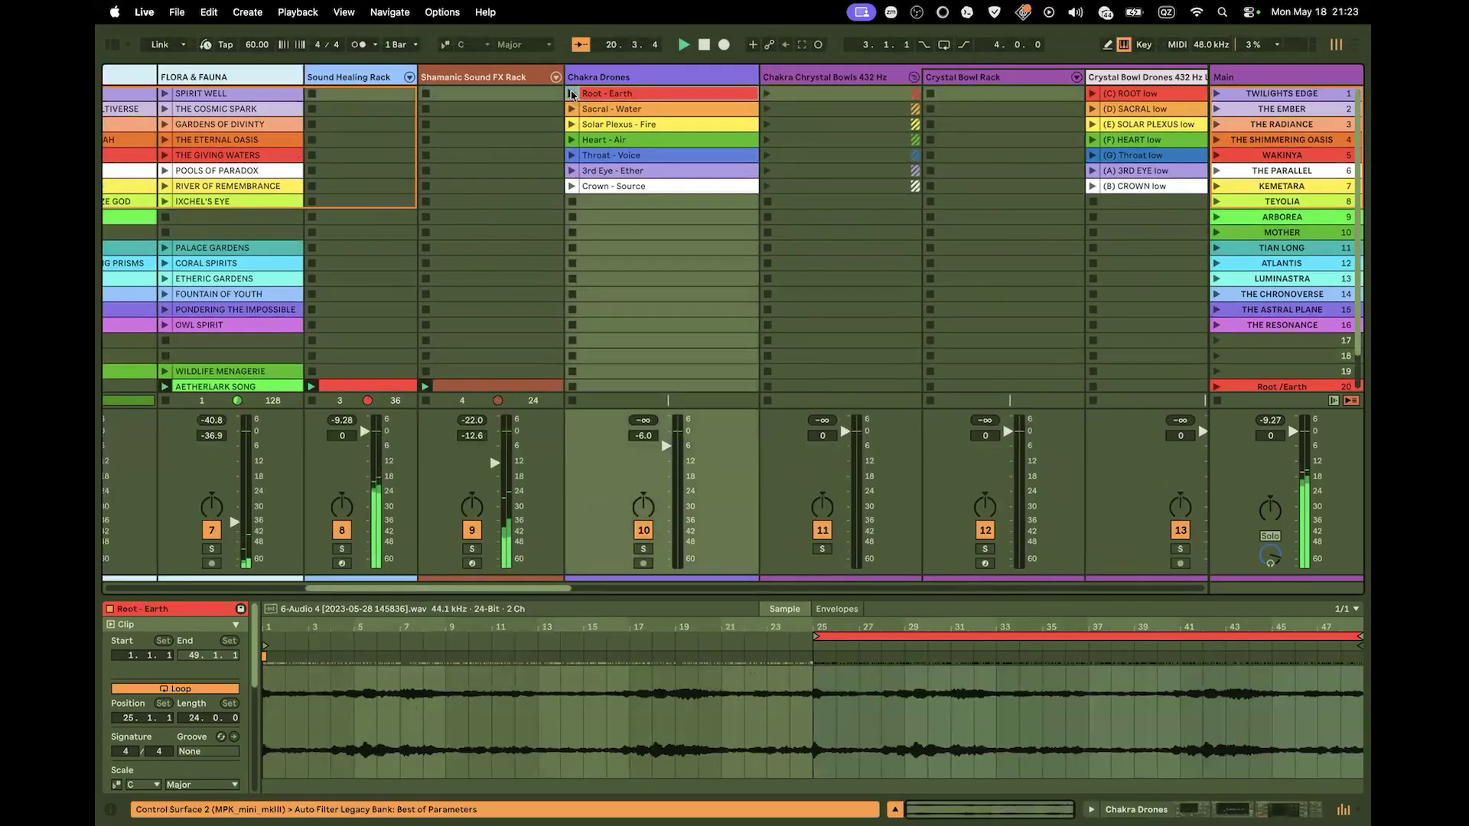
pyautogui.click(572, 95)
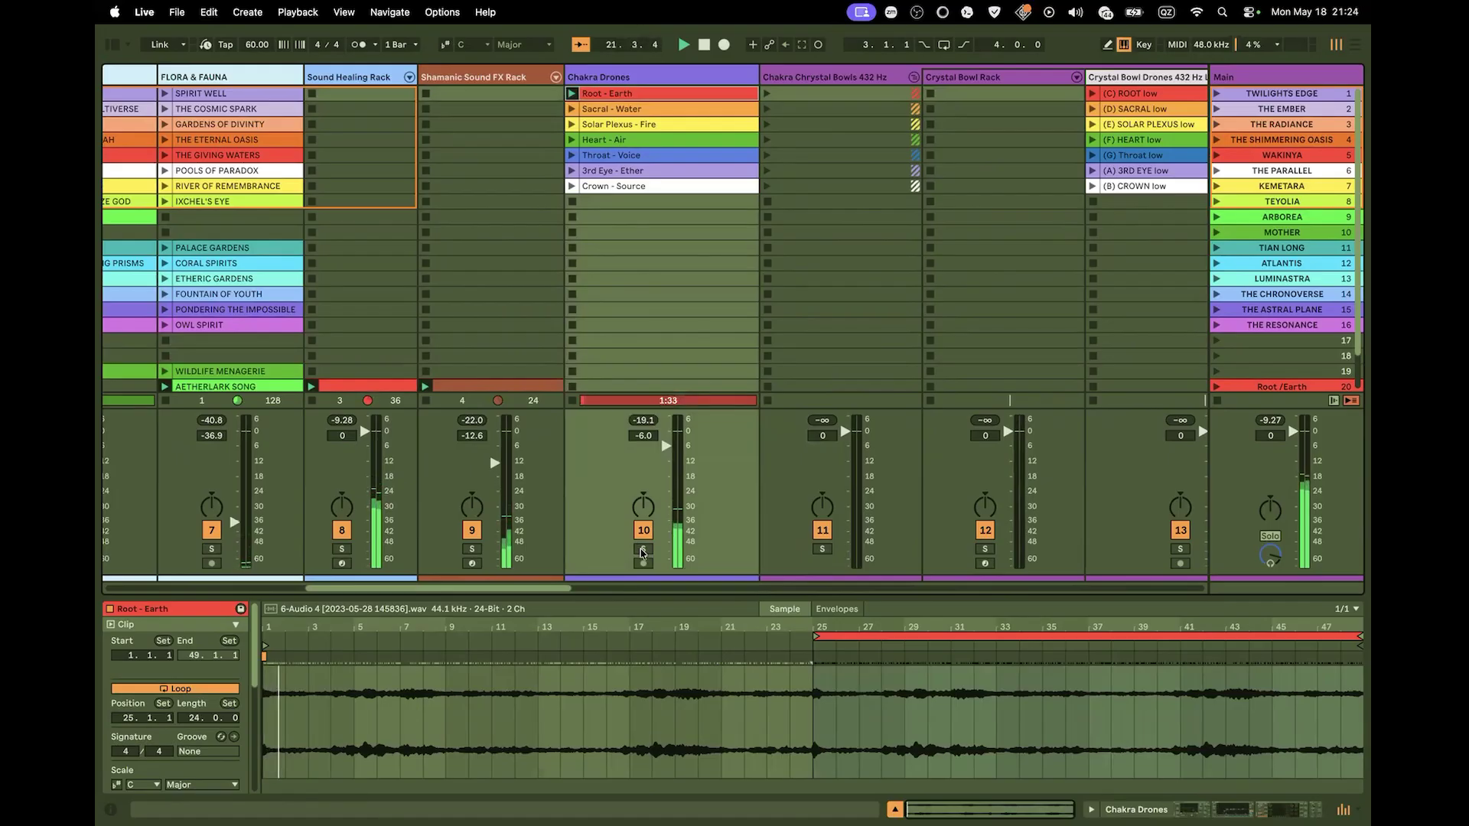
pyautogui.click(643, 549)
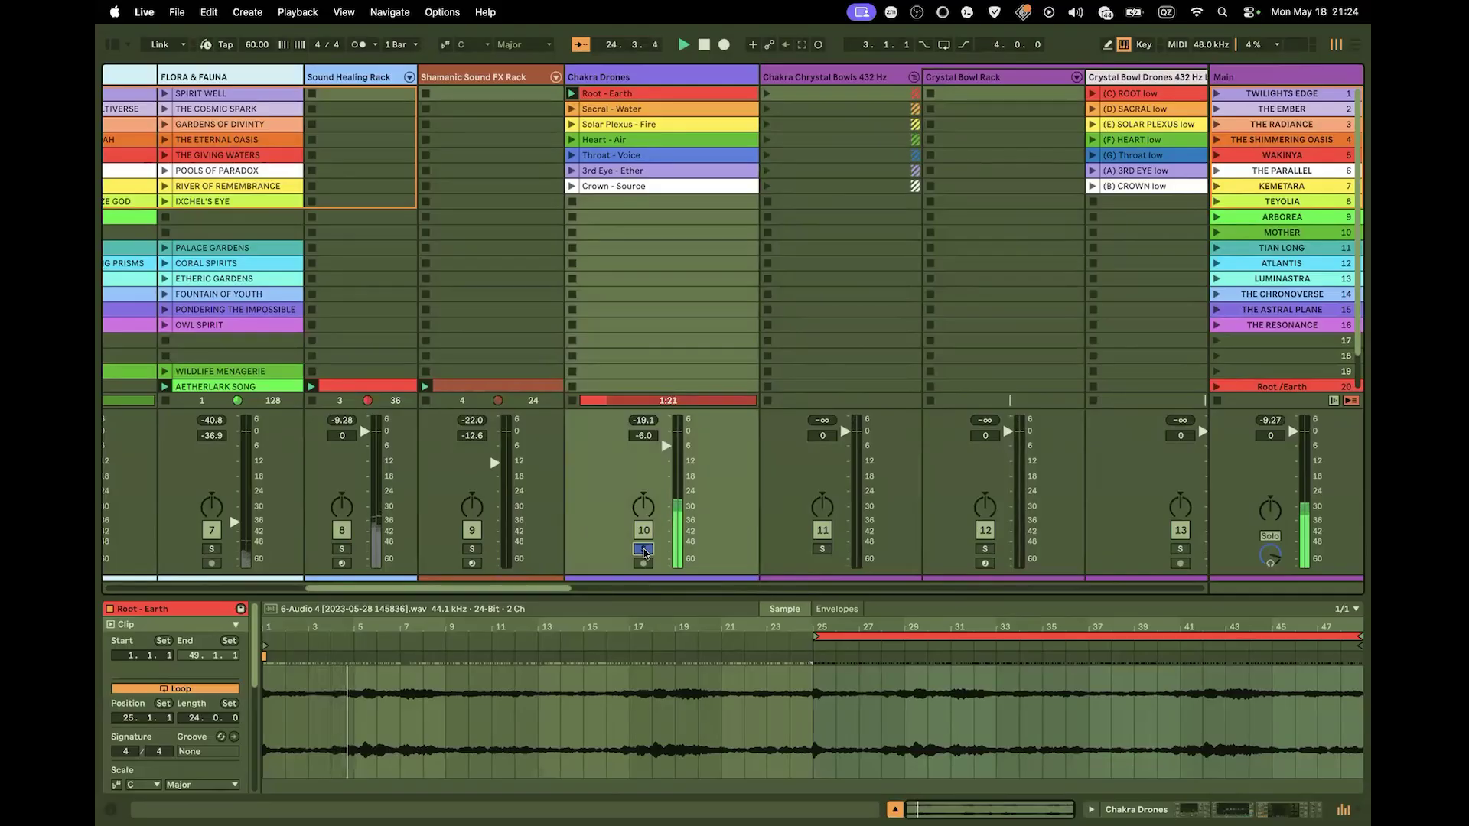
pyautogui.click(644, 549)
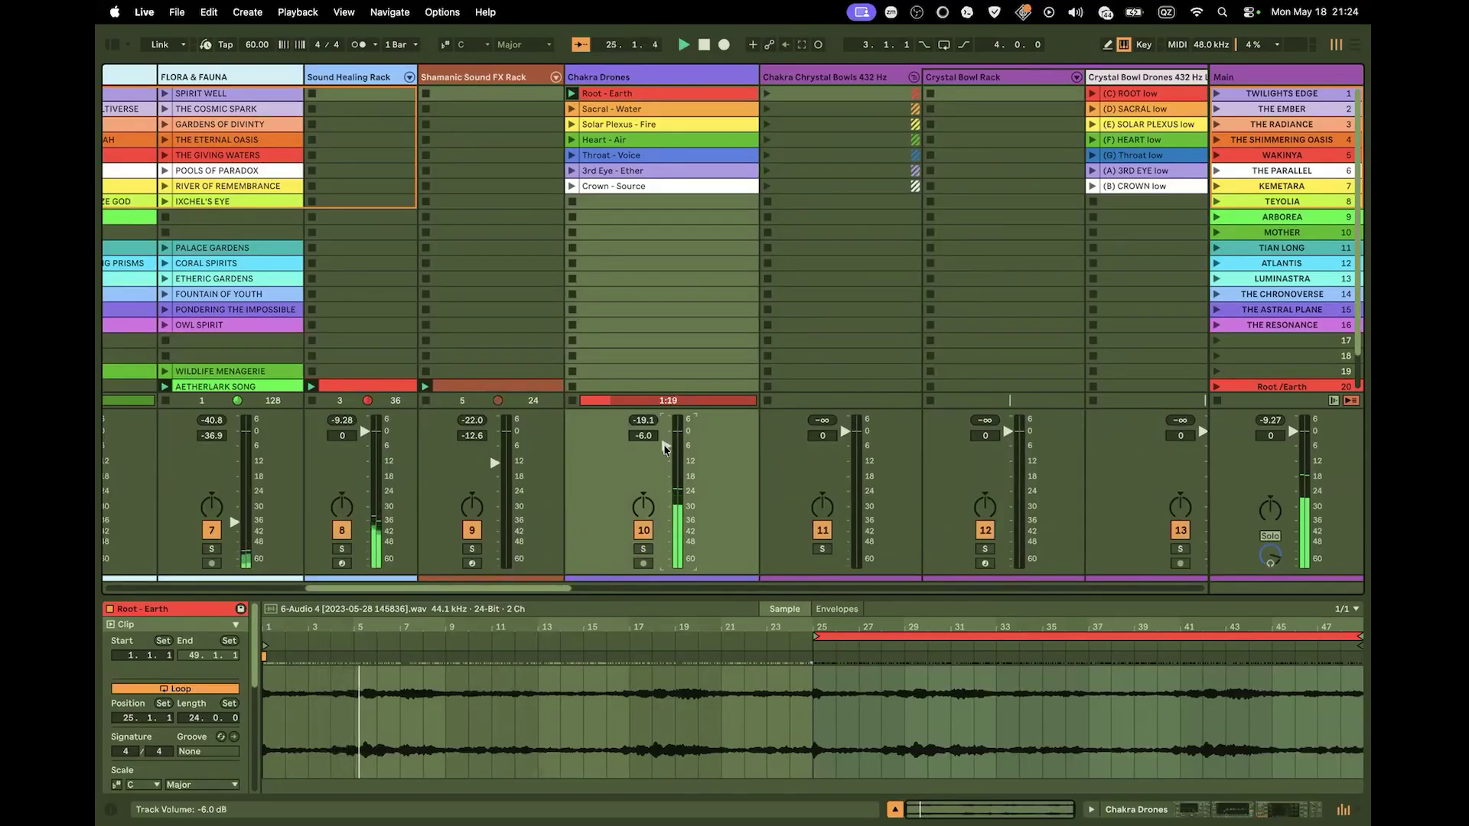
# Move the Root - Earth drone clip into the Root /Earth scene and set the Chakra Drones track volume to -9.6 dB
pyautogui.moveTo(664, 448); pyautogui.dragTo(666, 481)
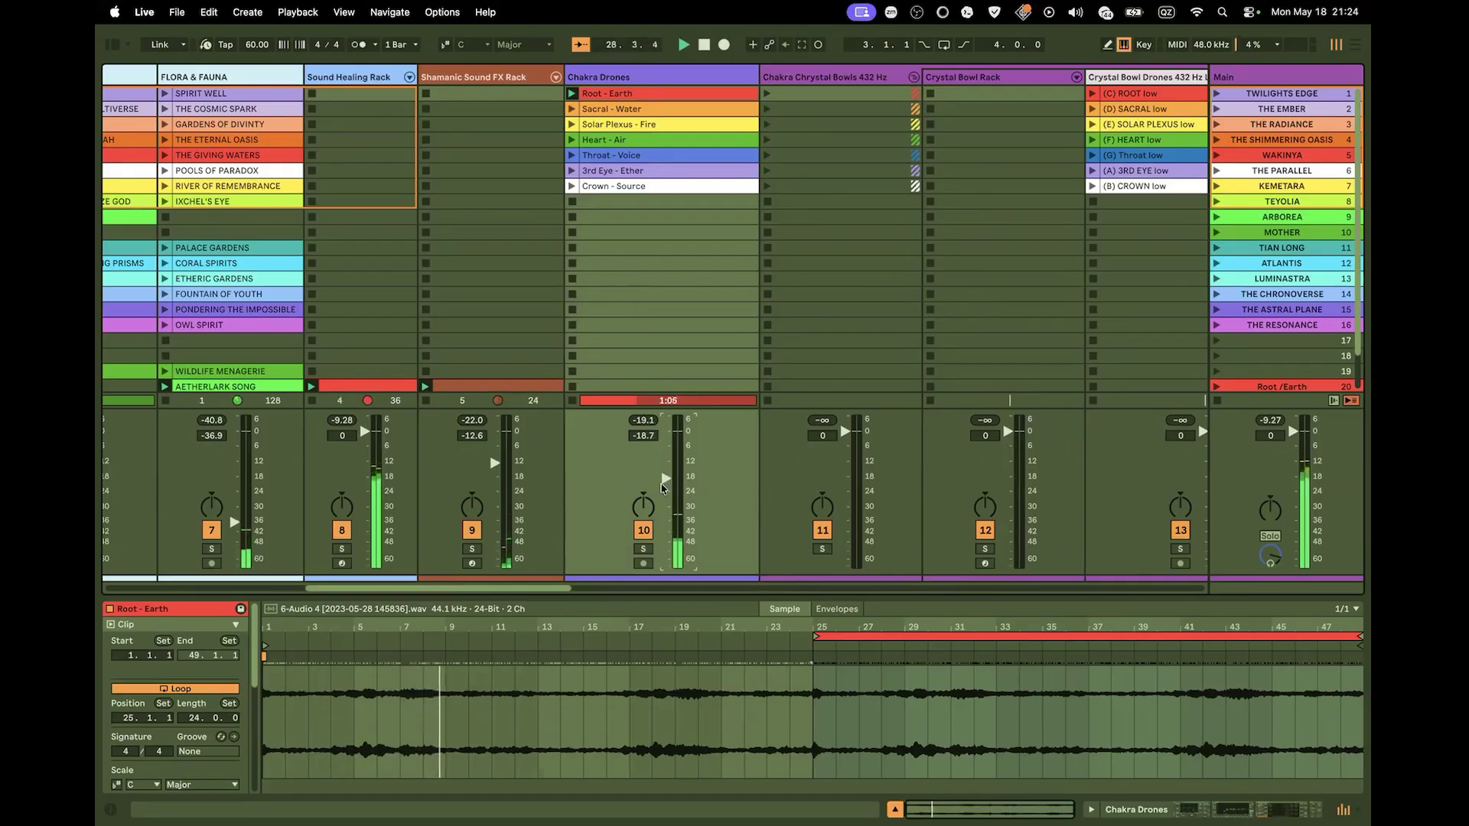
pyautogui.moveTo(664, 481); pyautogui.dragTo(666, 484)
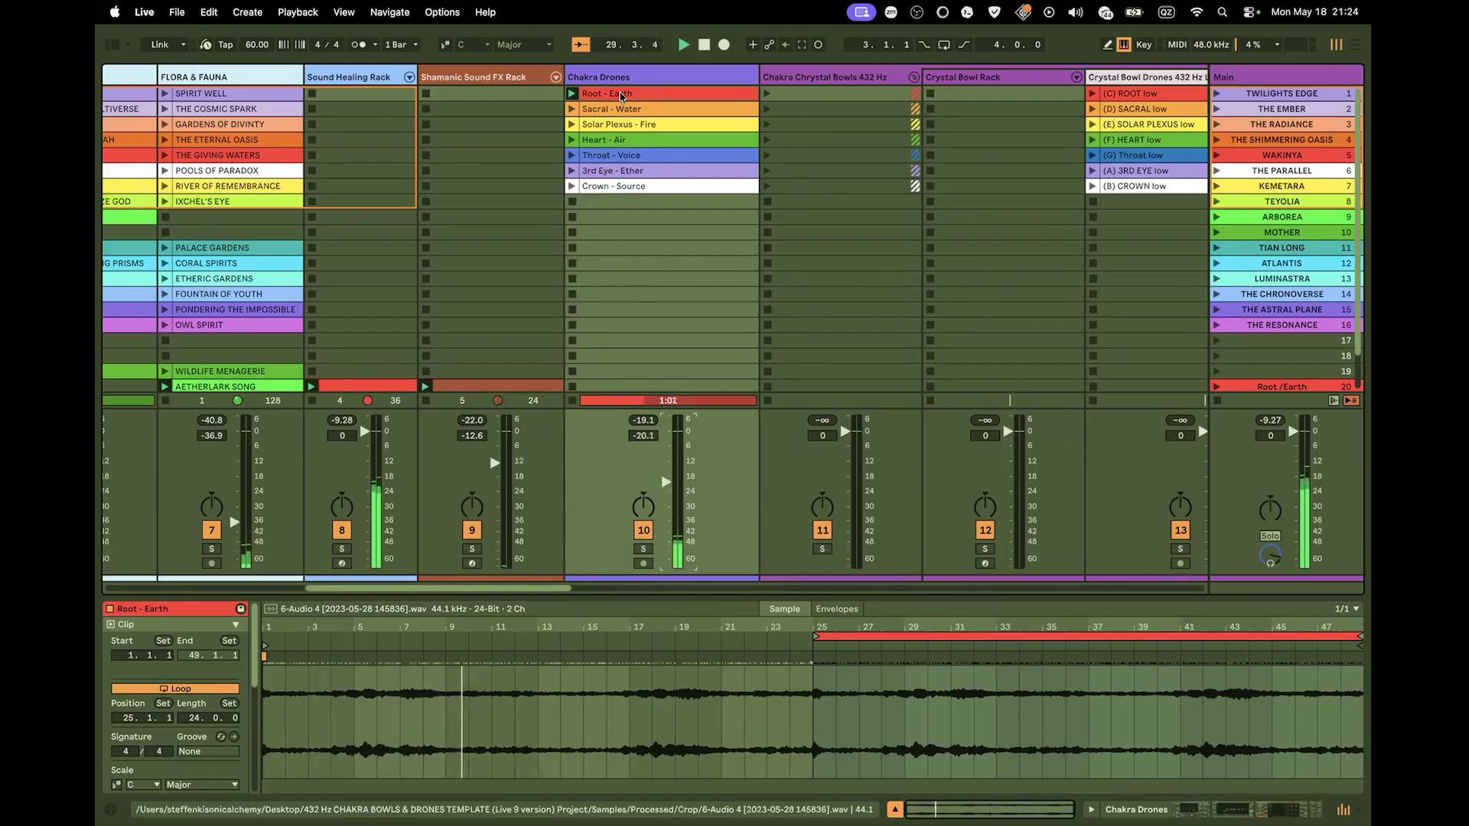
pyautogui.moveTo(620, 96); pyautogui.dragTo(647, 385)
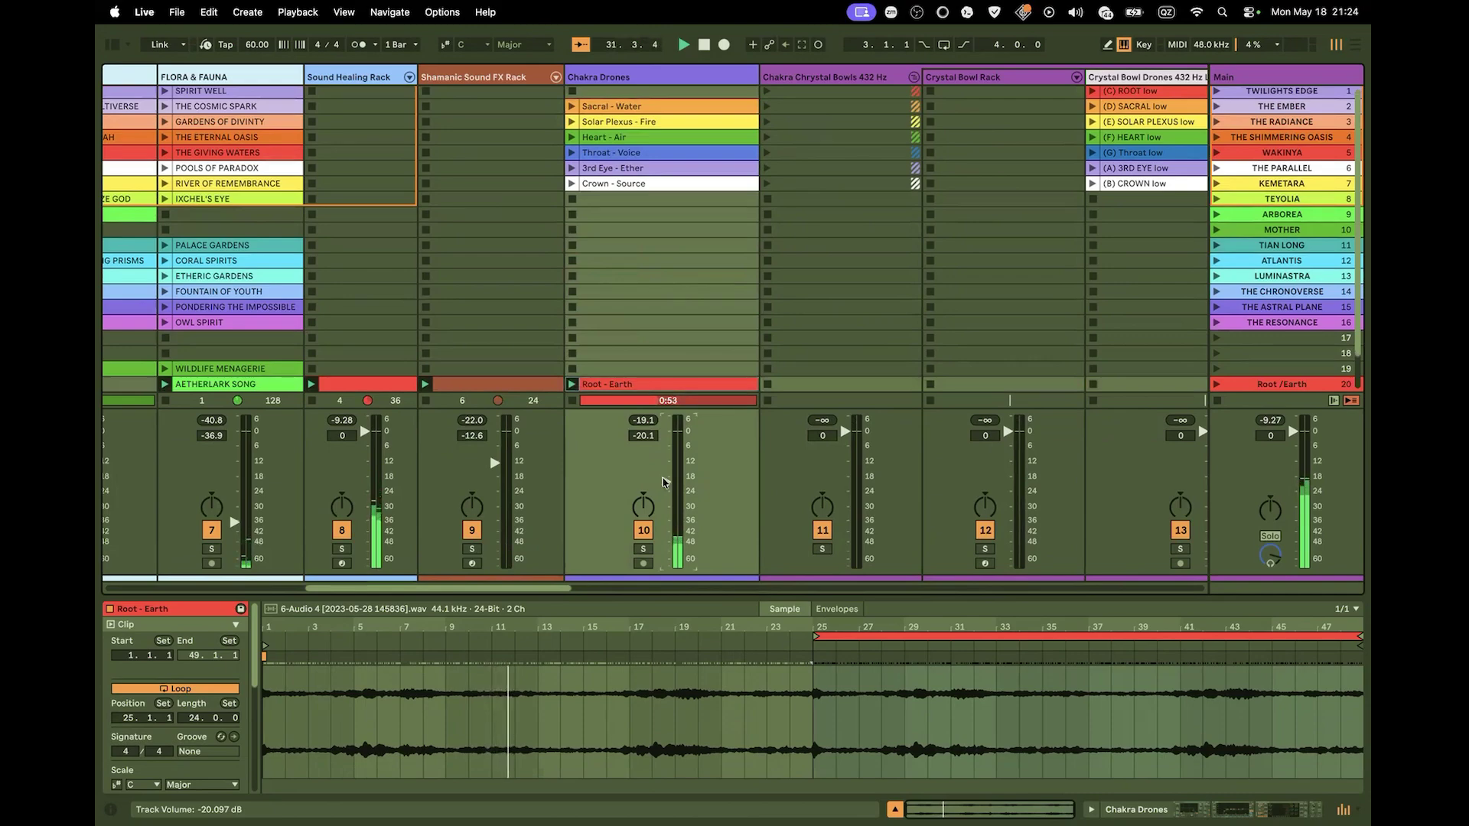
pyautogui.moveTo(662, 482); pyautogui.dragTo(664, 477)
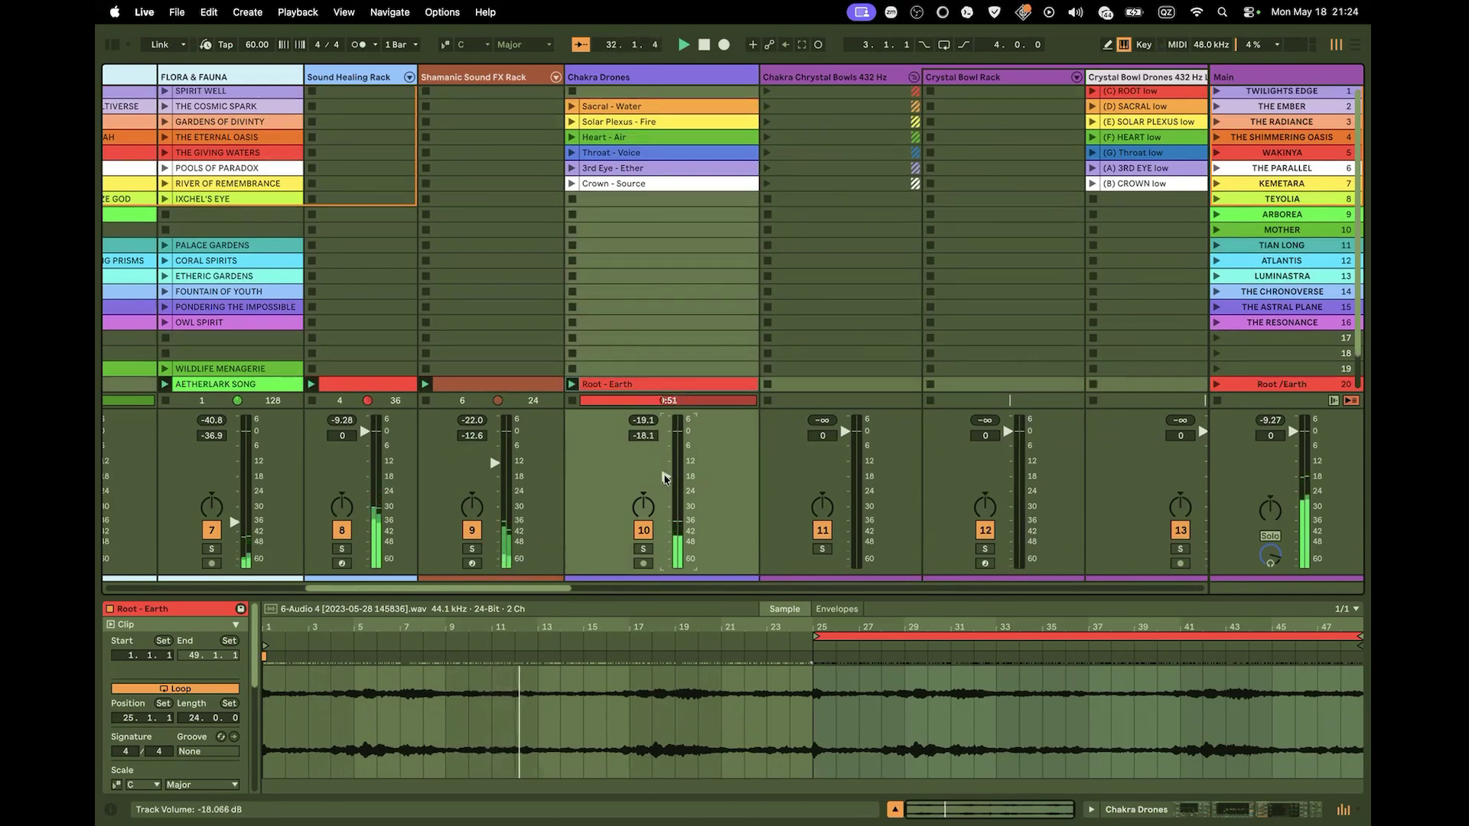
pyautogui.moveTo(664, 478)
pyautogui.mouseDown()
pyautogui.moveTo(664, 495)
pyautogui.moveTo(677, 444)
pyautogui.moveTo(673, 457)
pyautogui.mouseUp()
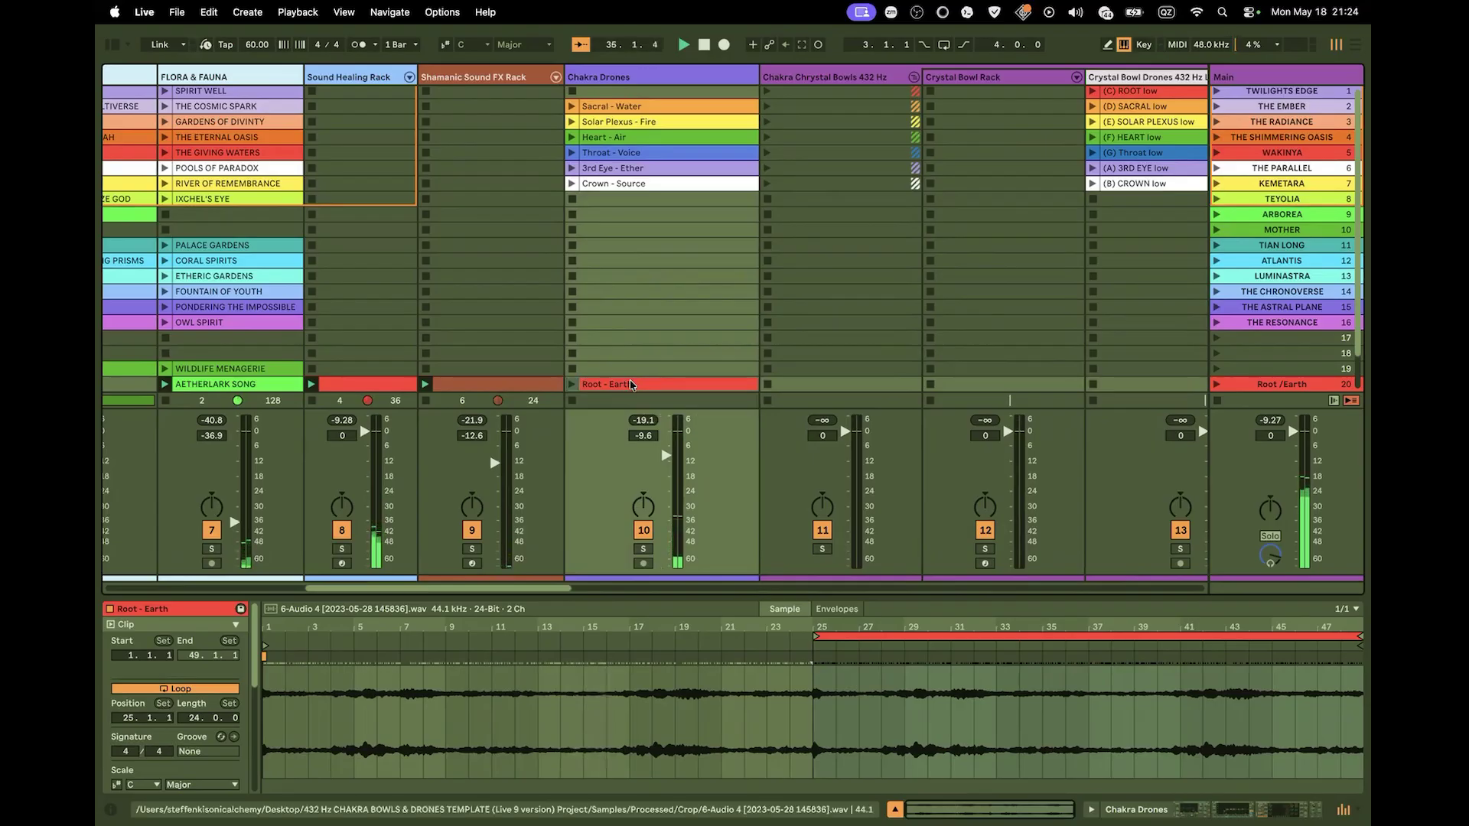
# Move the Root - Earth clip out of Root /Earth to scene 8 and audition the Sacral - Water drone in solo
pyautogui.moveTo(631, 384); pyautogui.dragTo(662, 200)
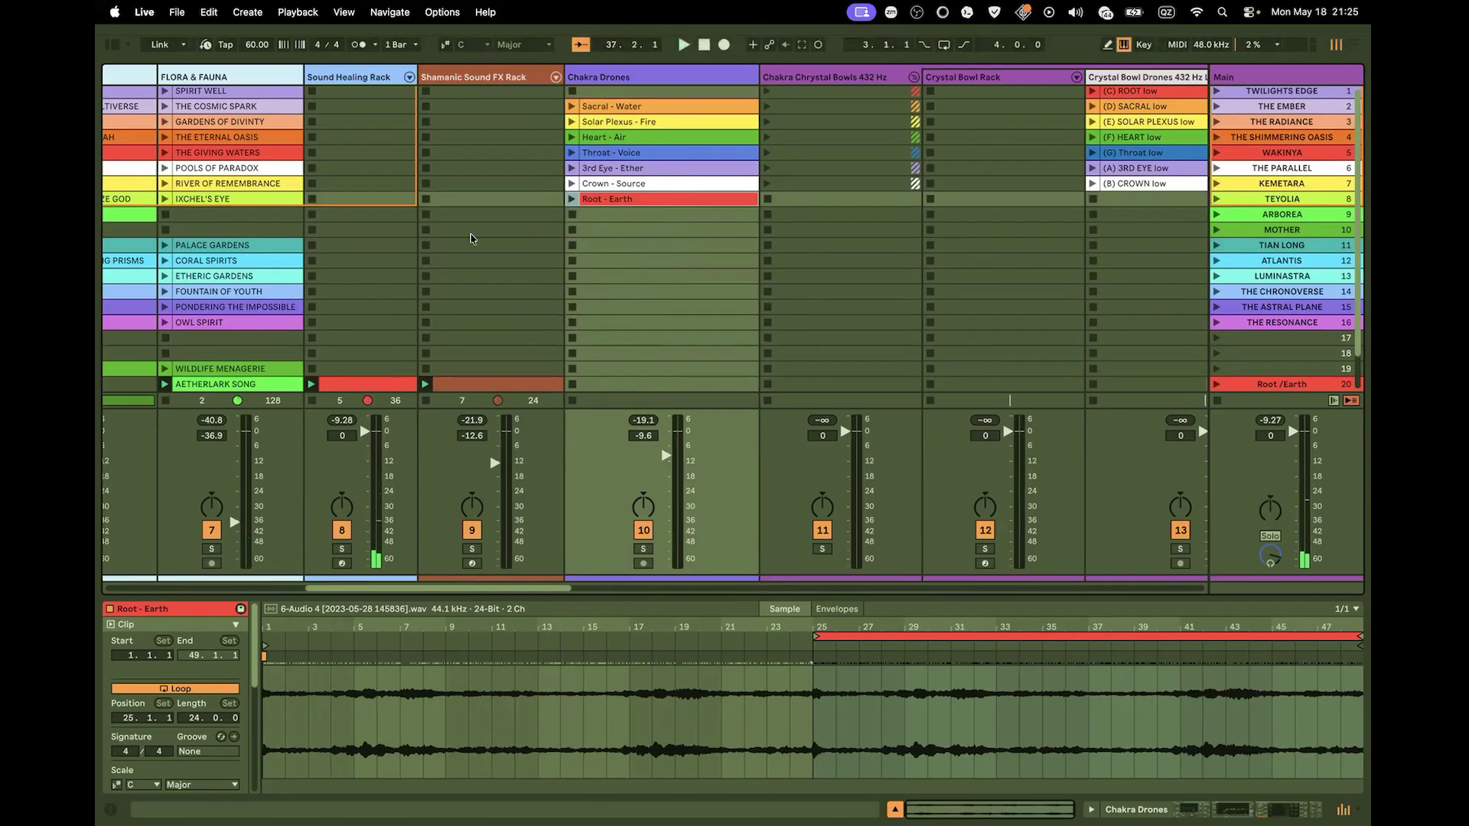
pyautogui.click(605, 95)
pyautogui.click(609, 108)
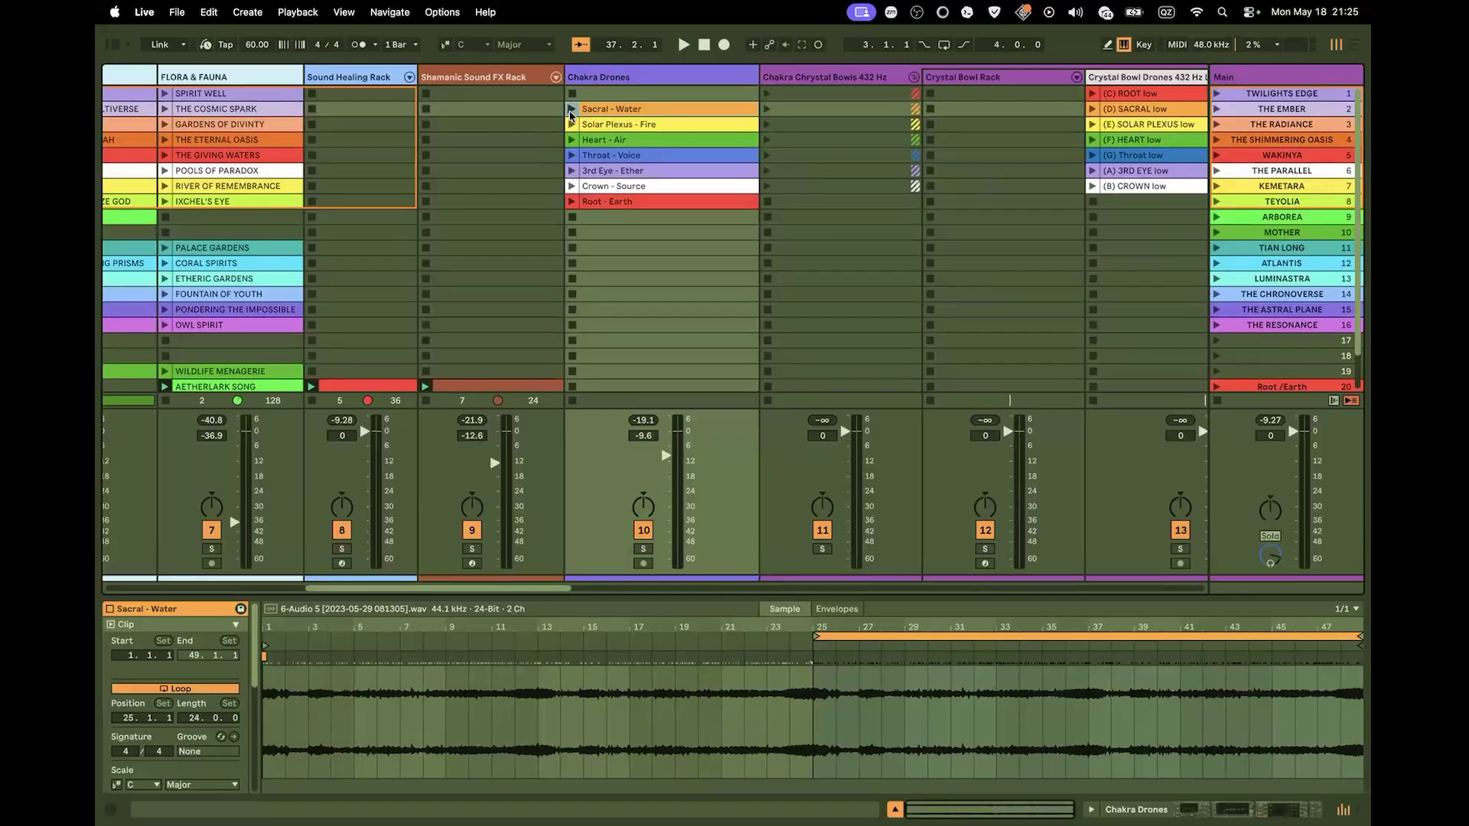
pyautogui.click(571, 111)
pyautogui.click(643, 549)
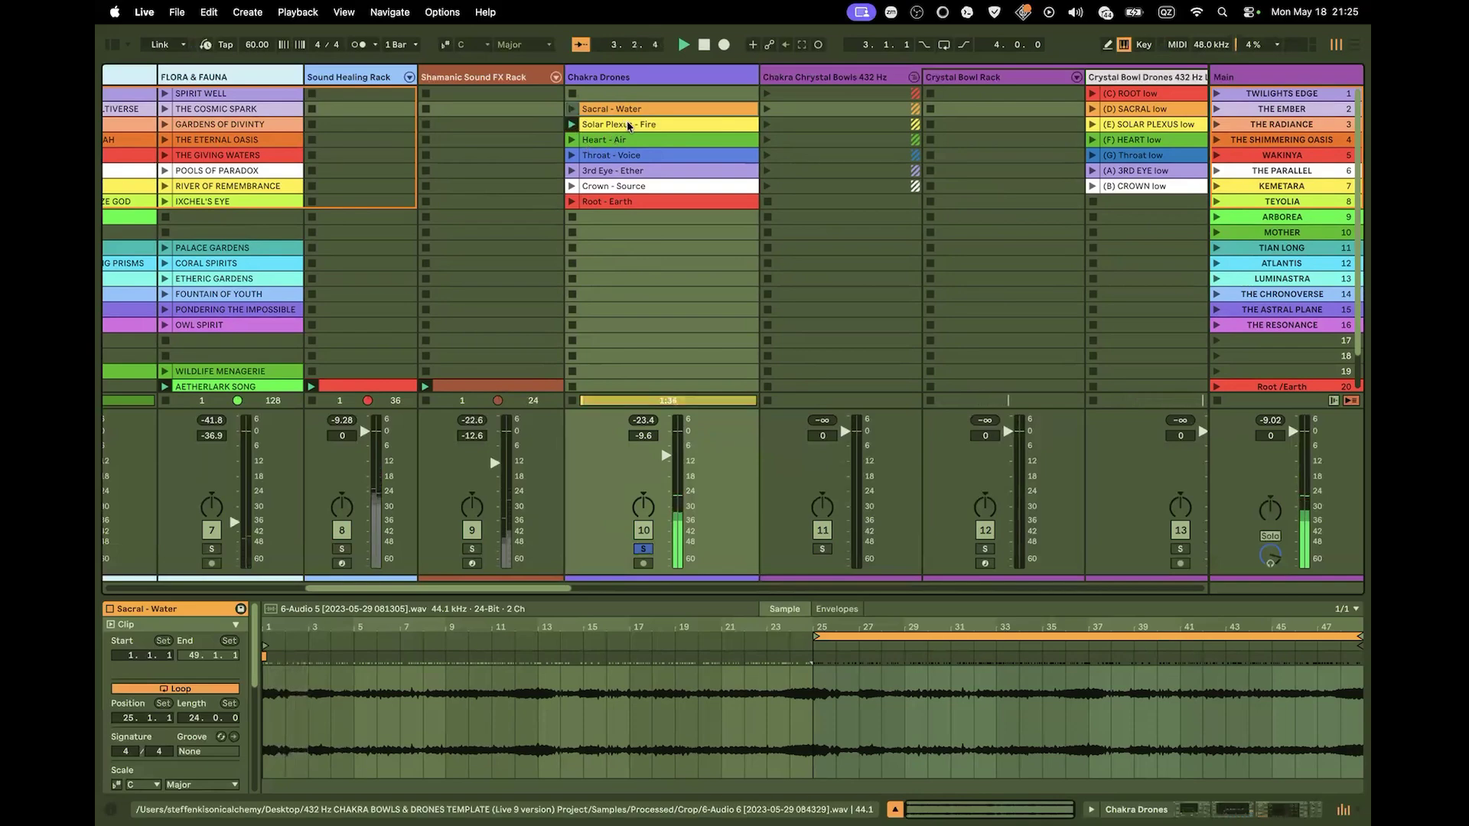
pyautogui.press('space')
pyautogui.click(572, 218)
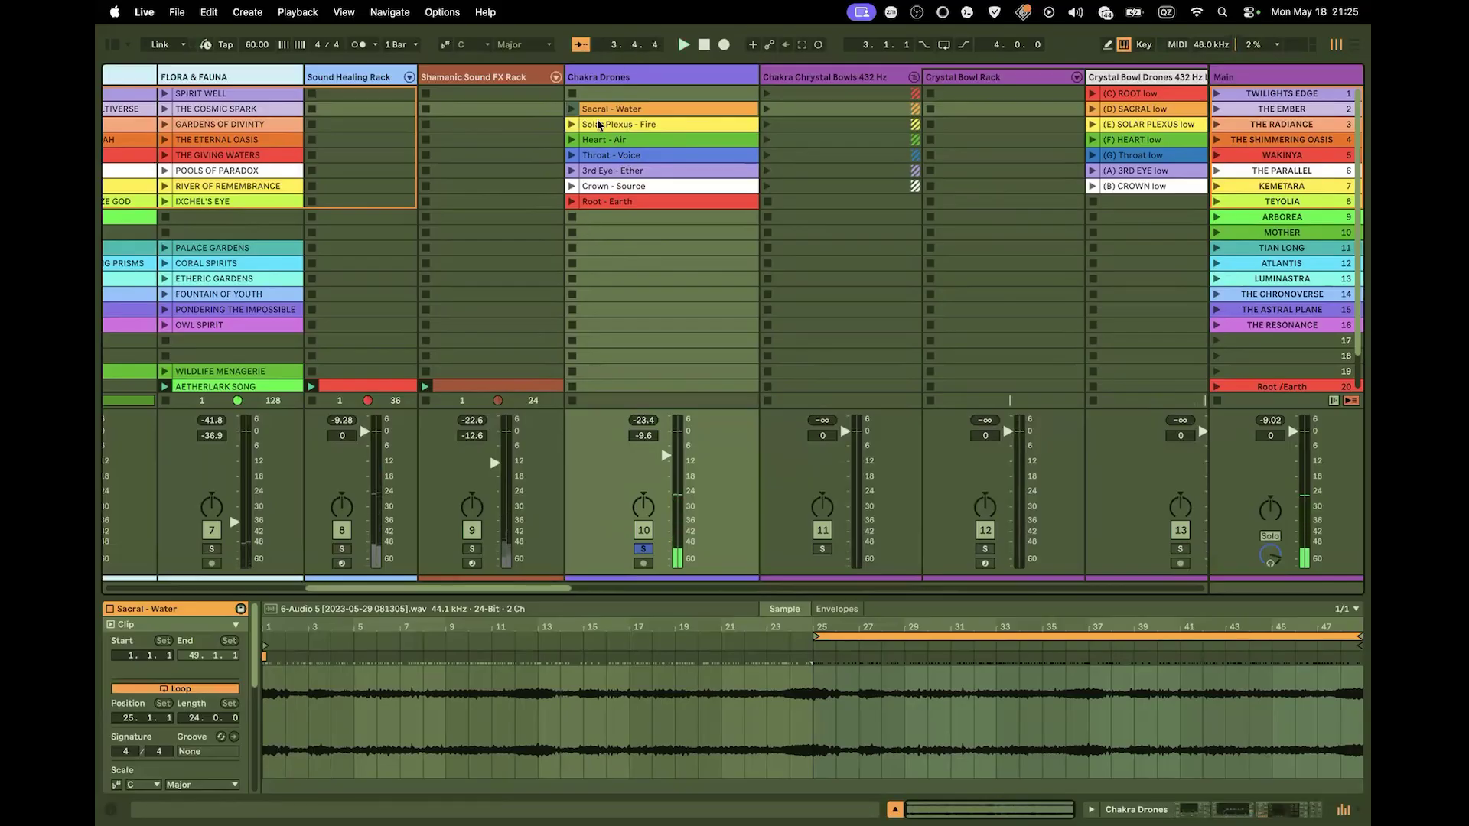
# Delete the Chakra Drones track from the set and play the remaining Root /Earth clips
pyautogui.rightClick(632, 74)
pyautogui.click(654, 120)
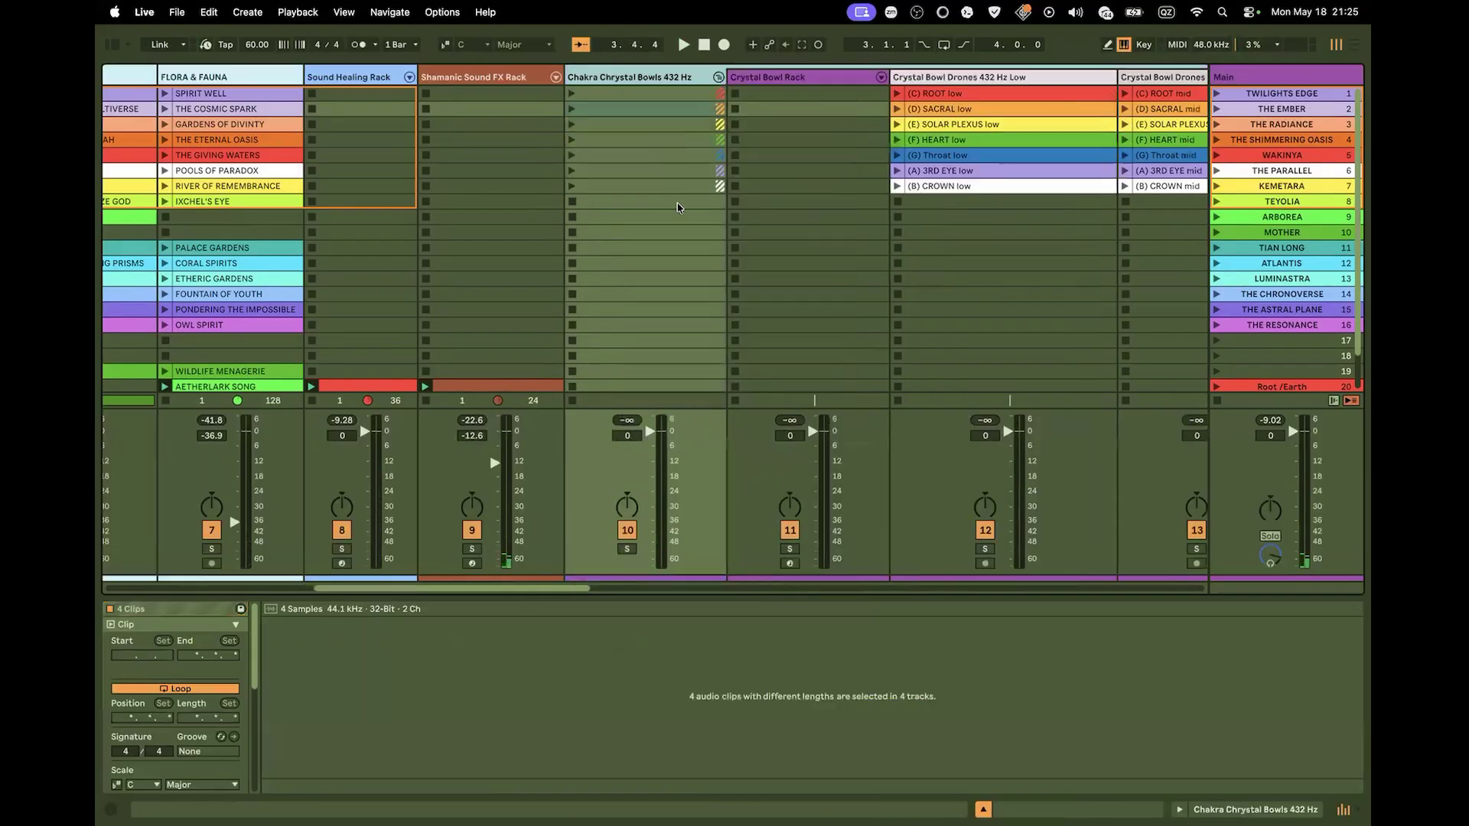
pyautogui.press('space')
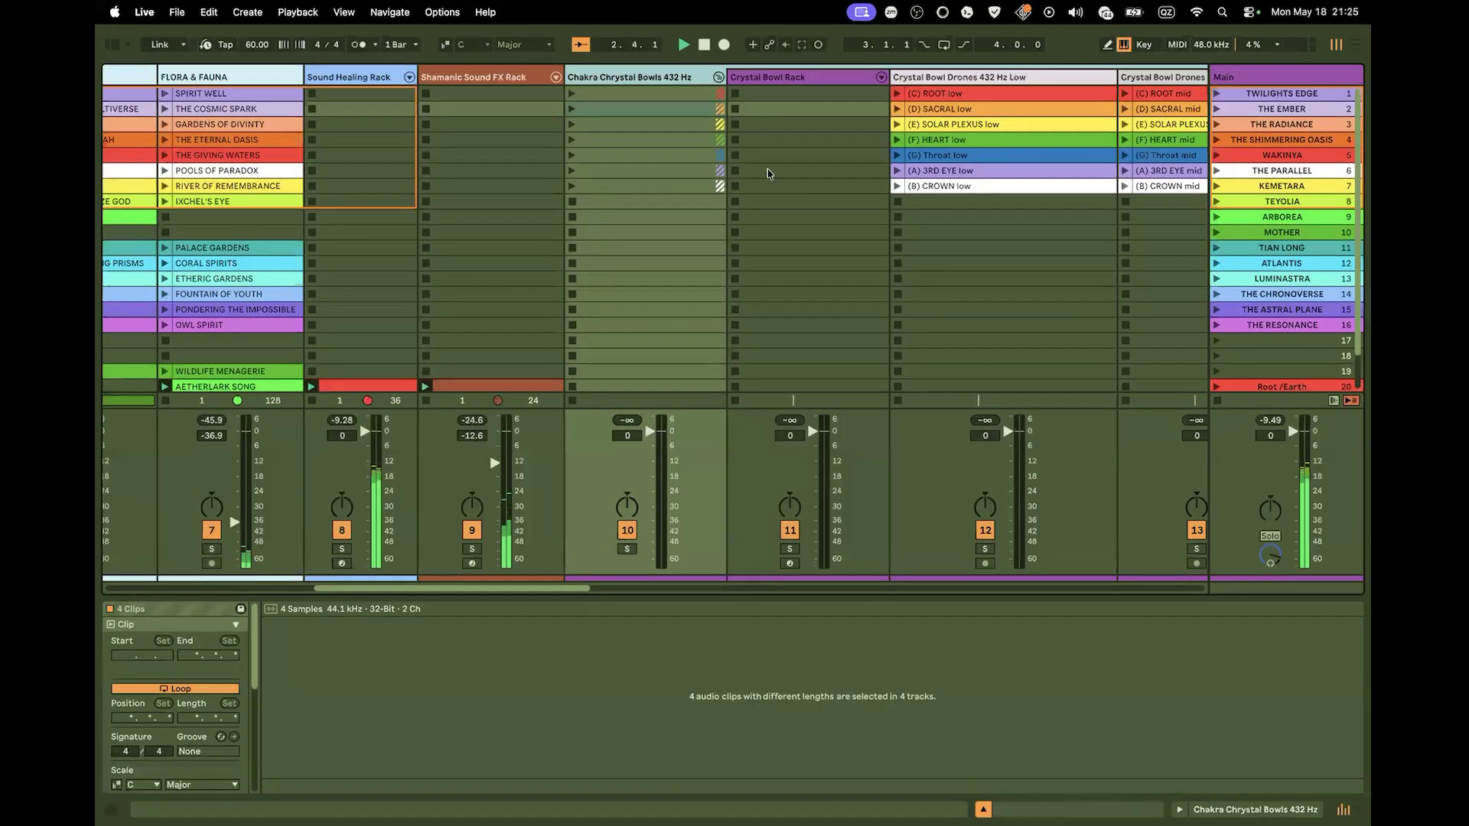
# Set the Crystal Bowl Rack's Granular macro to 0 % and audition its C Root 24" bowl together with the playing scene
pyautogui.click(842, 78)
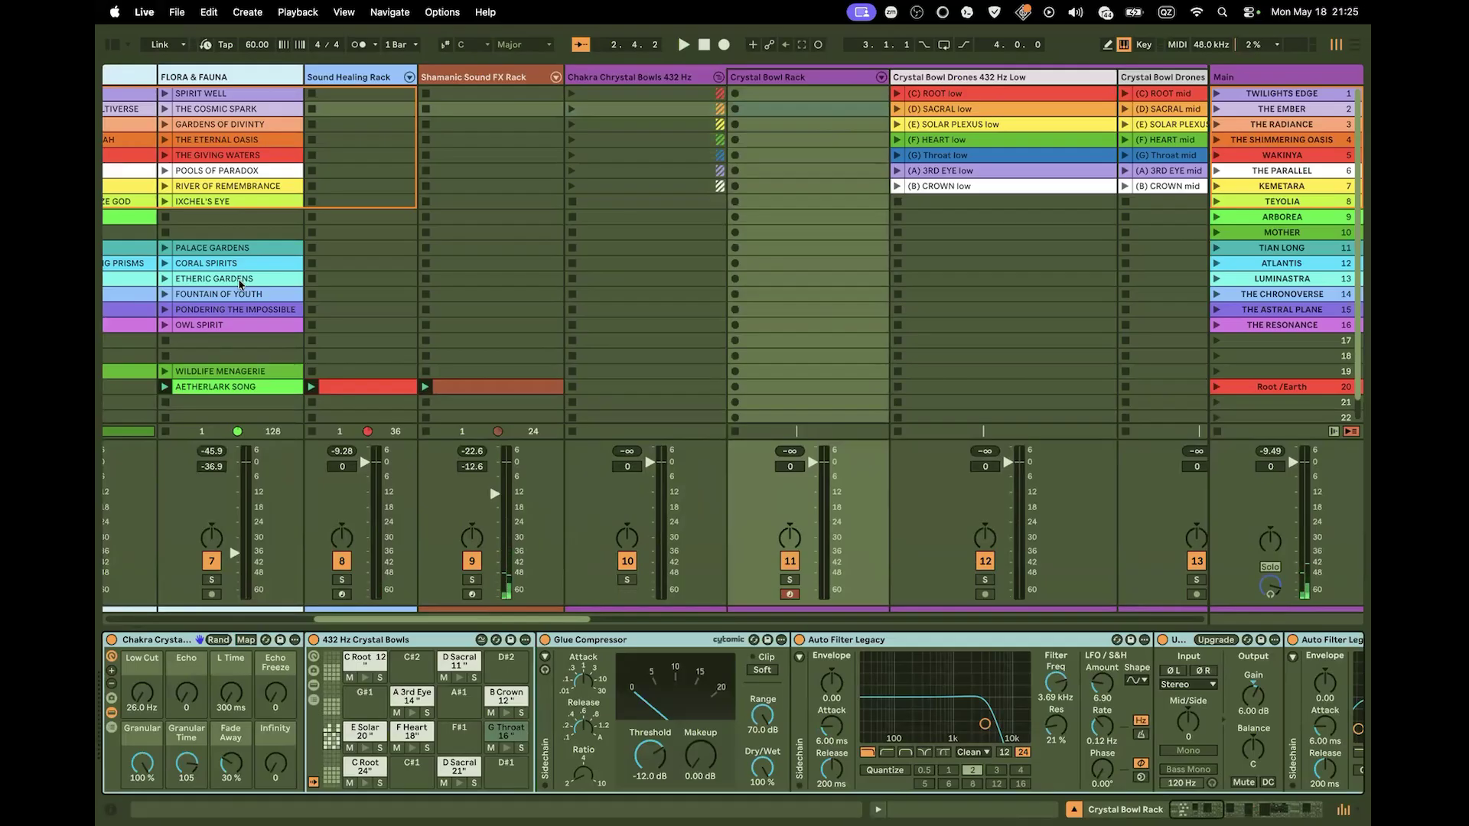
pyautogui.click(365, 654)
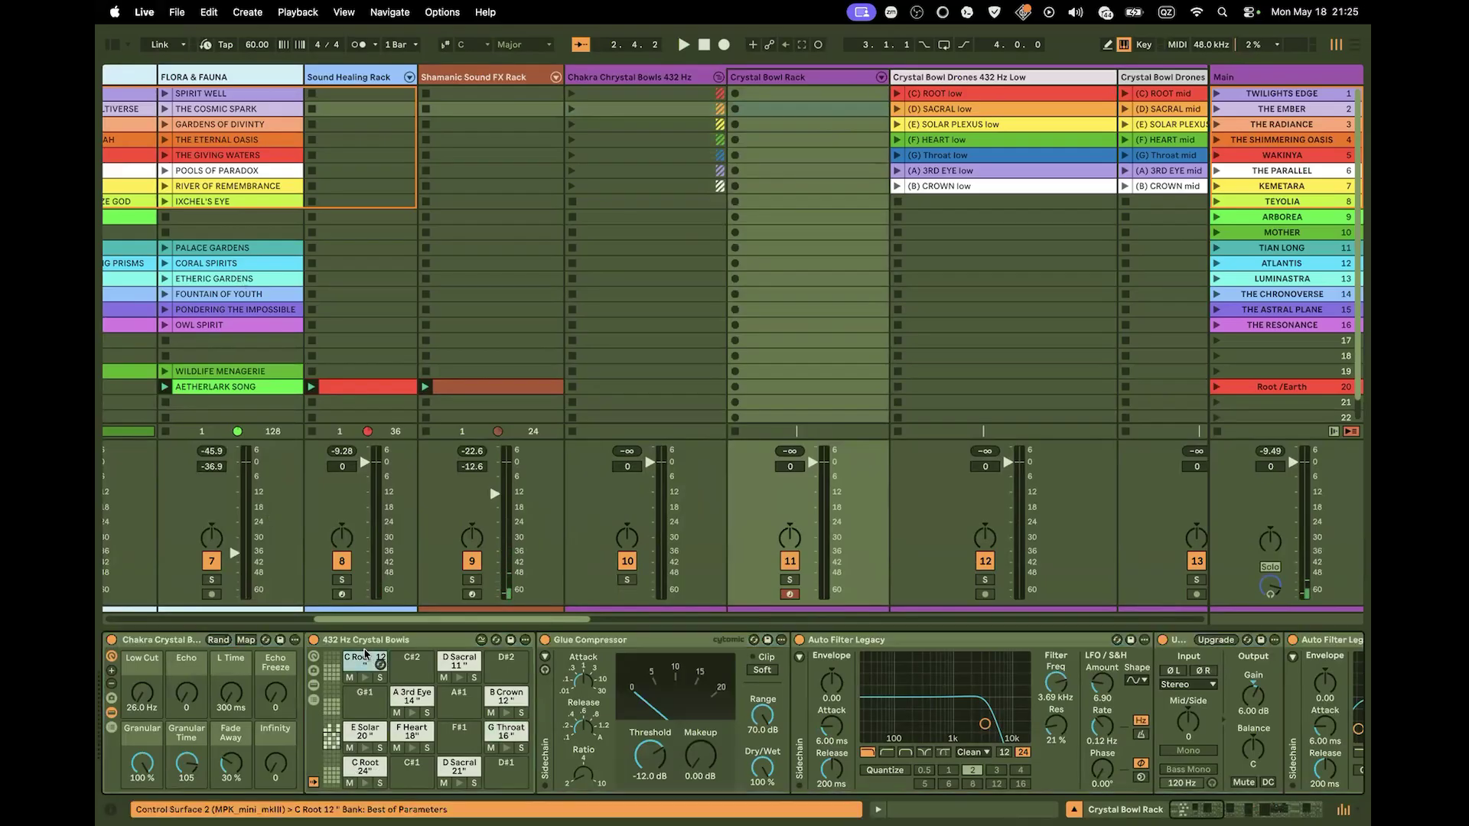
pyautogui.click(354, 768)
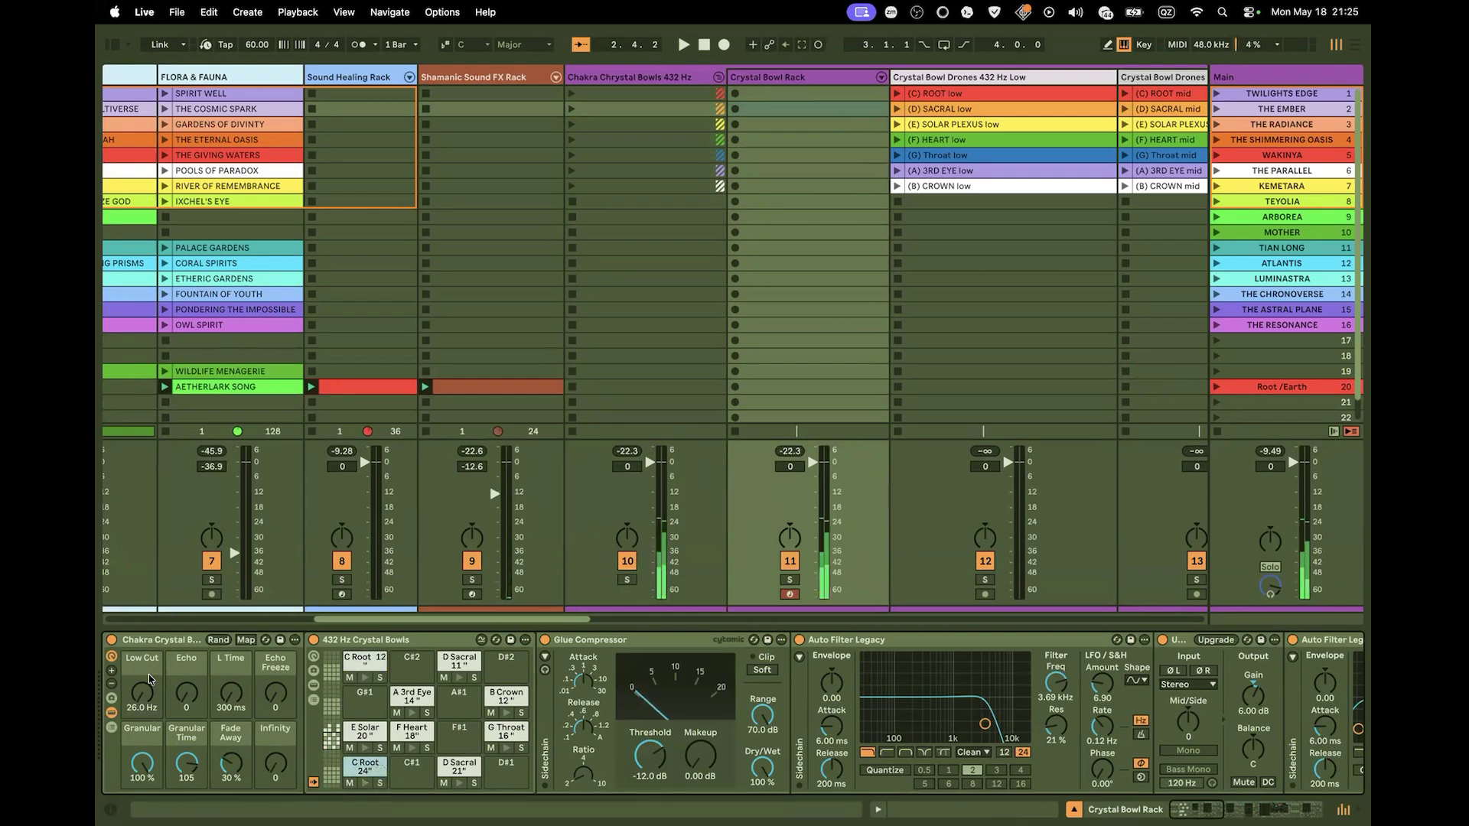
pyautogui.moveTo(142, 763); pyautogui.dragTo(142, 788)
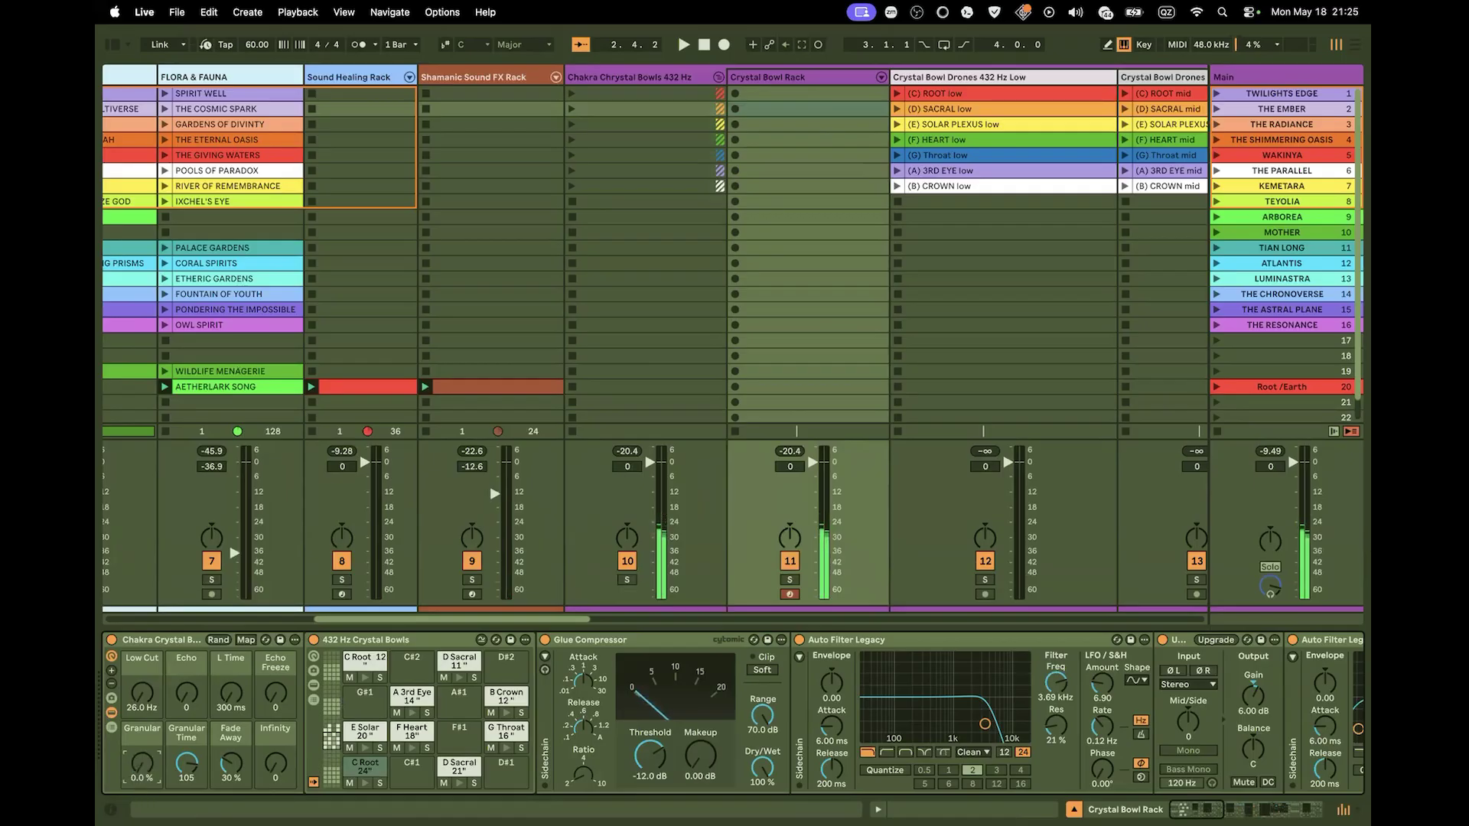
pyautogui.click(367, 783)
pyautogui.press('space')
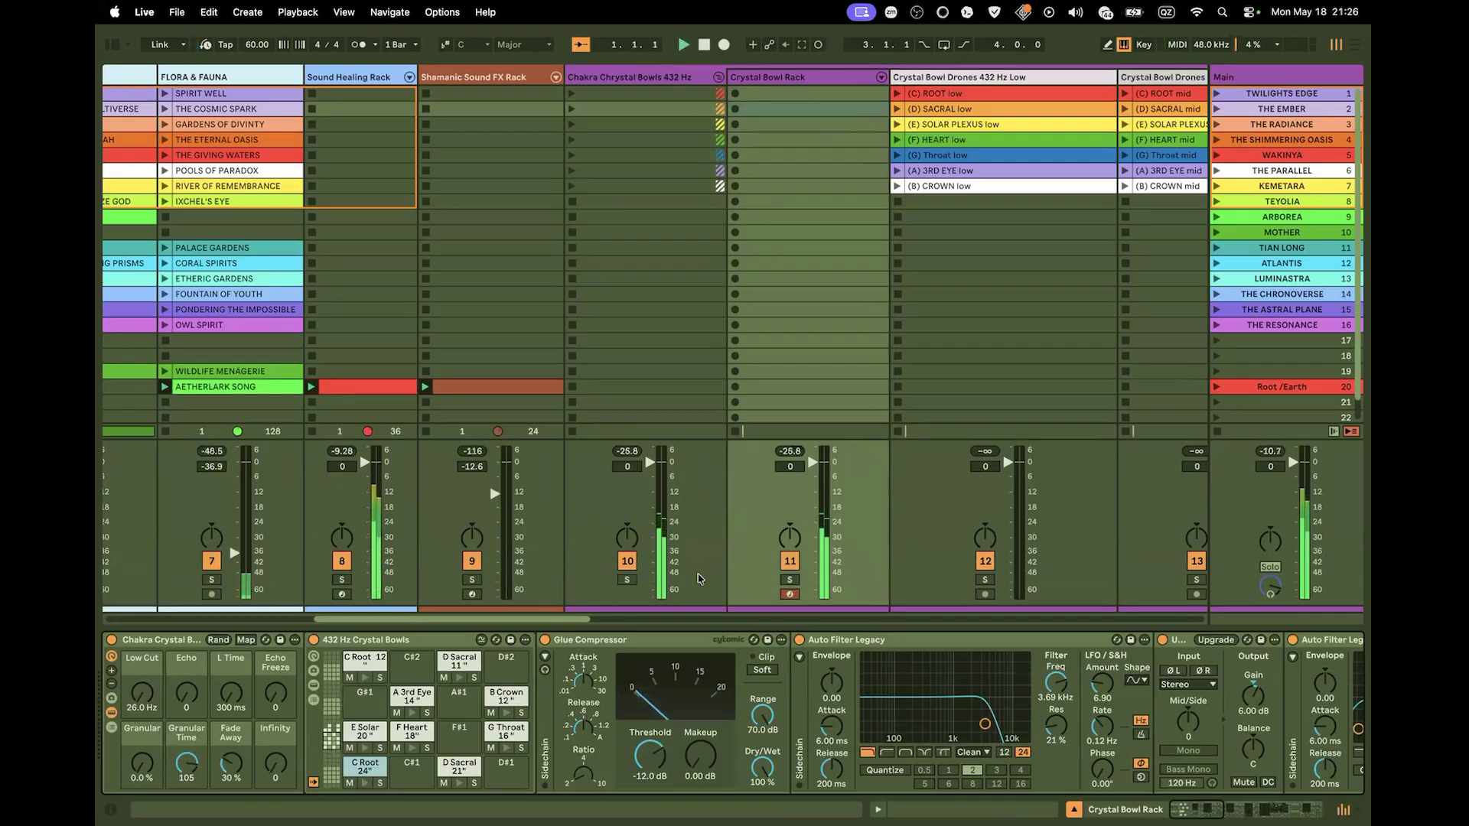
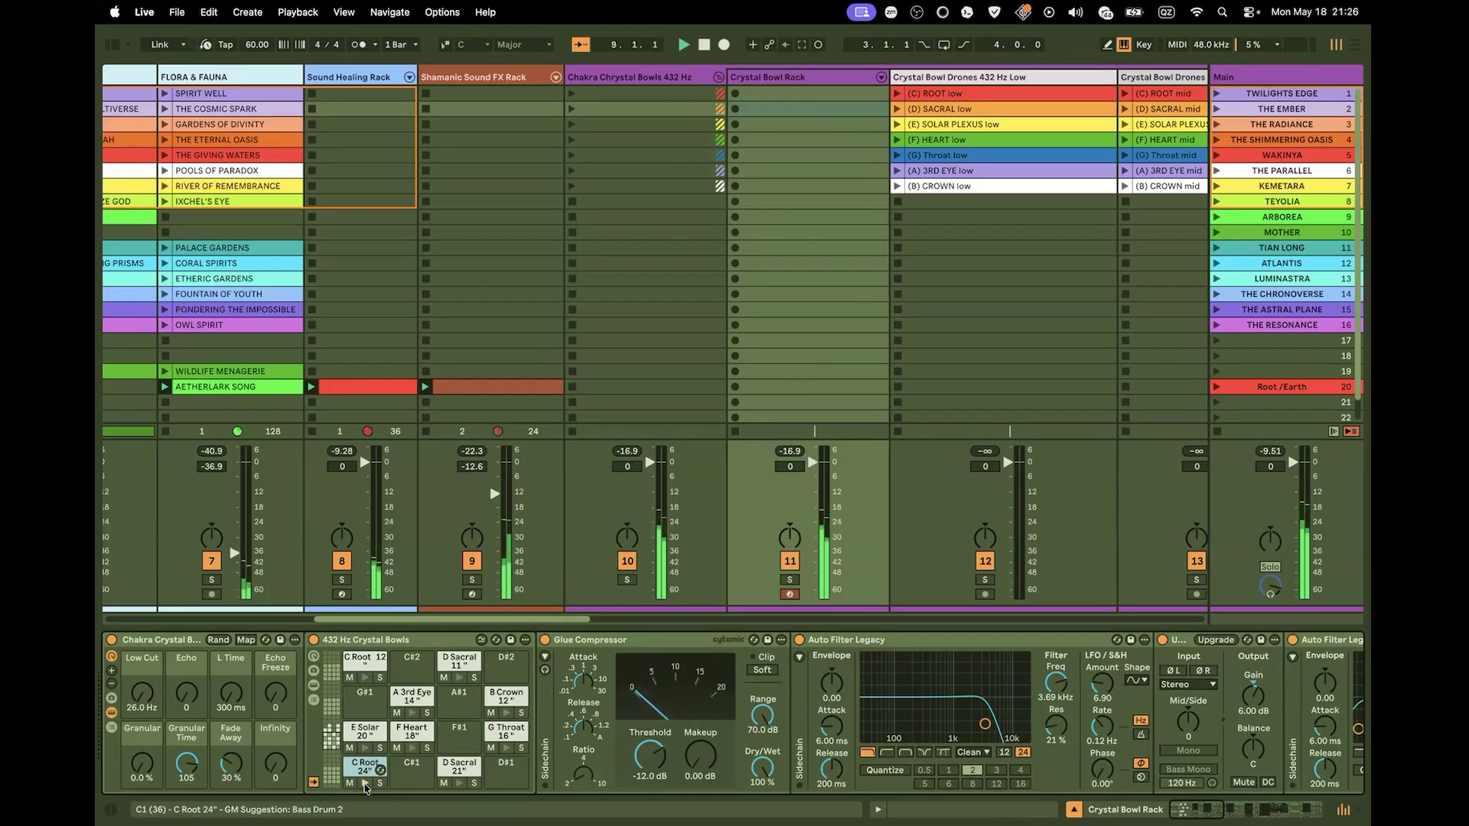
# Insert an empty MIDI clip for the Crystal Bowl Rack in the Root /Earth scene and set its loop length to 12 bars
pyautogui.rightClick(806, 387)
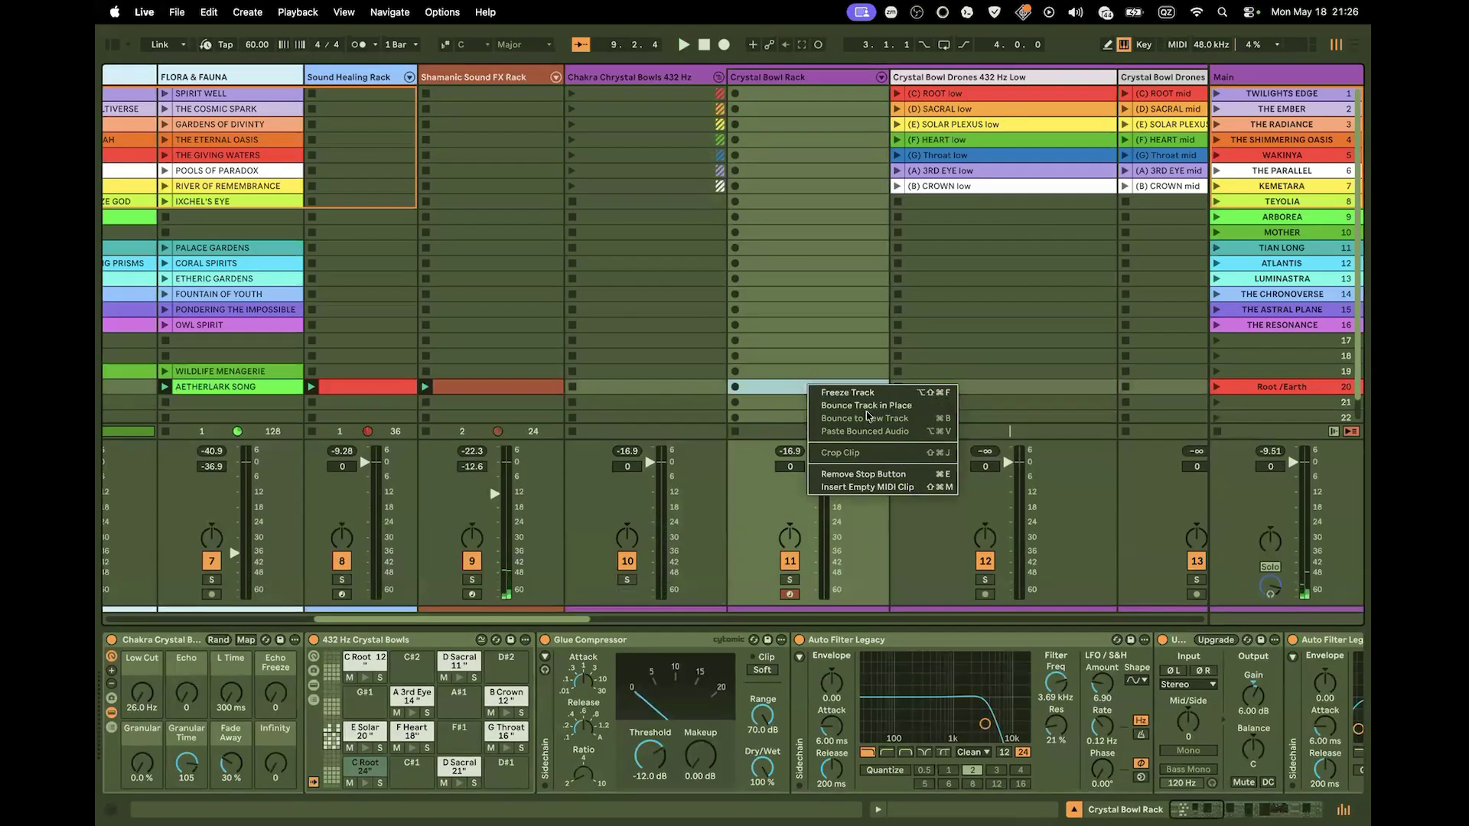
pyautogui.click(857, 488)
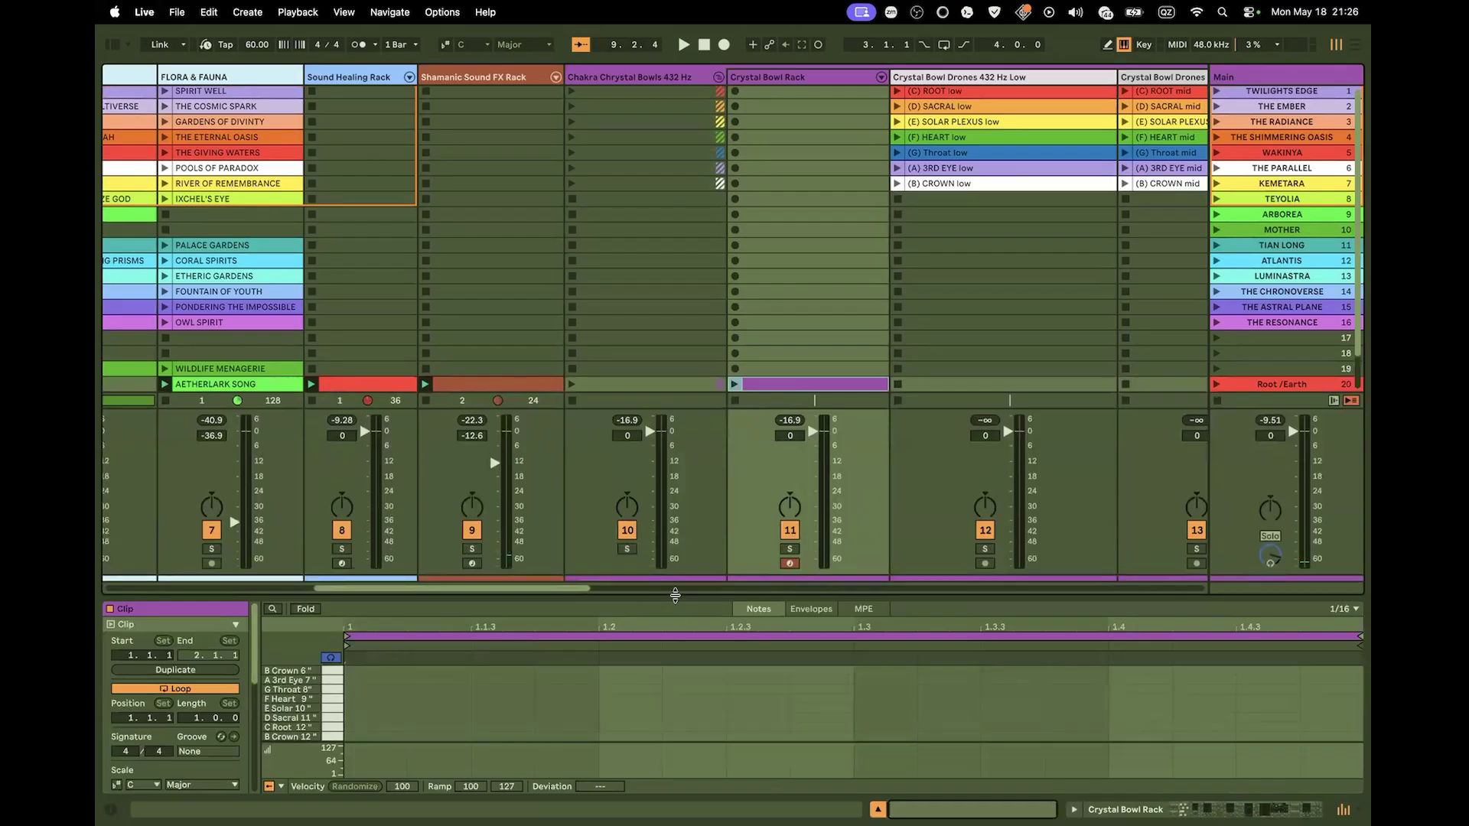
pyautogui.moveTo(675, 595)
pyautogui.mouseDown()
pyautogui.moveTo(696, 513)
pyautogui.moveTo(688, 545)
pyautogui.mouseUp()
pyautogui.moveTo(665, 617); pyautogui.dragTo(631, 678)
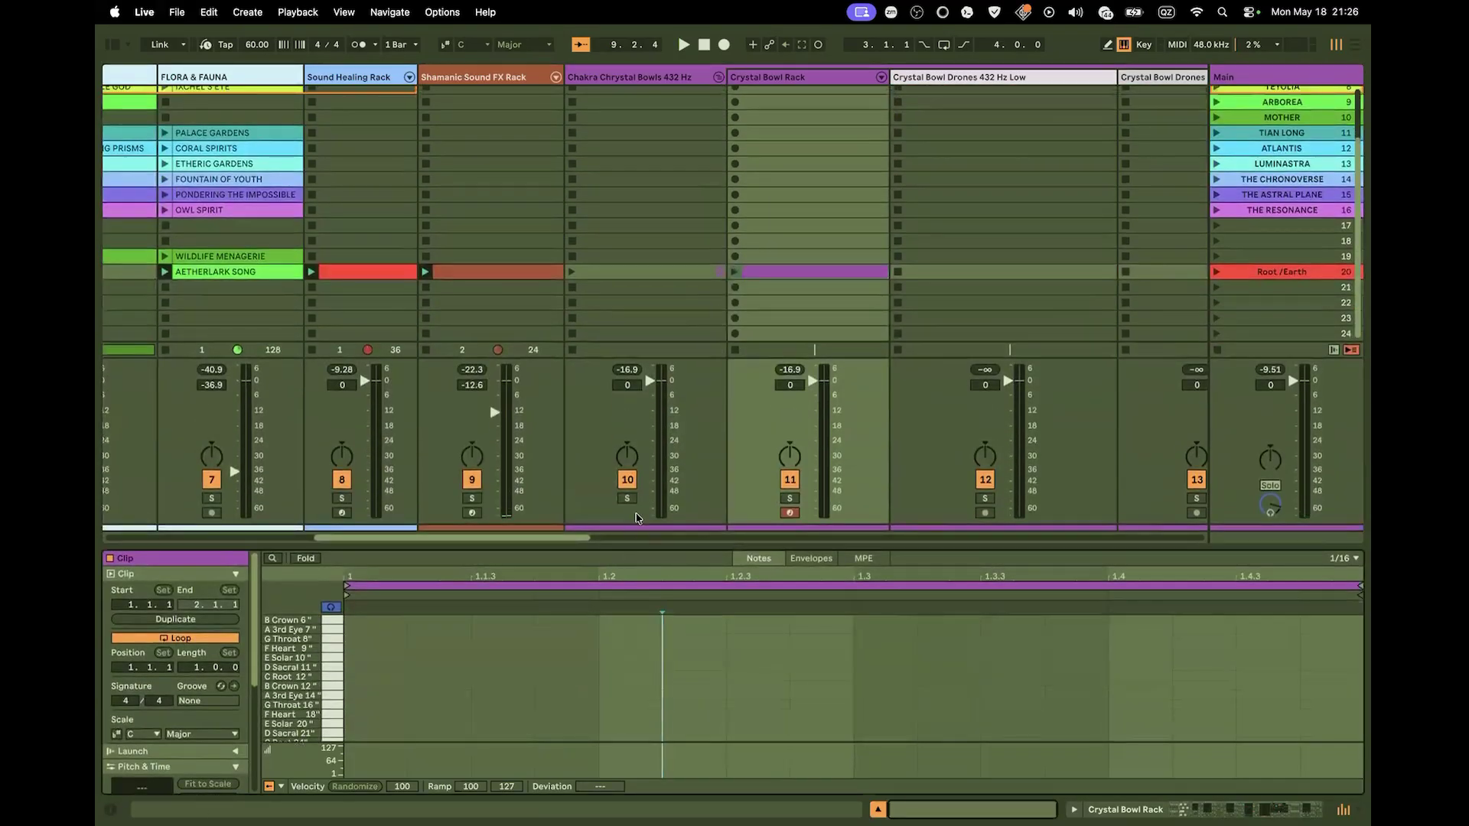
pyautogui.moveTo(650, 545); pyautogui.dragTo(651, 374)
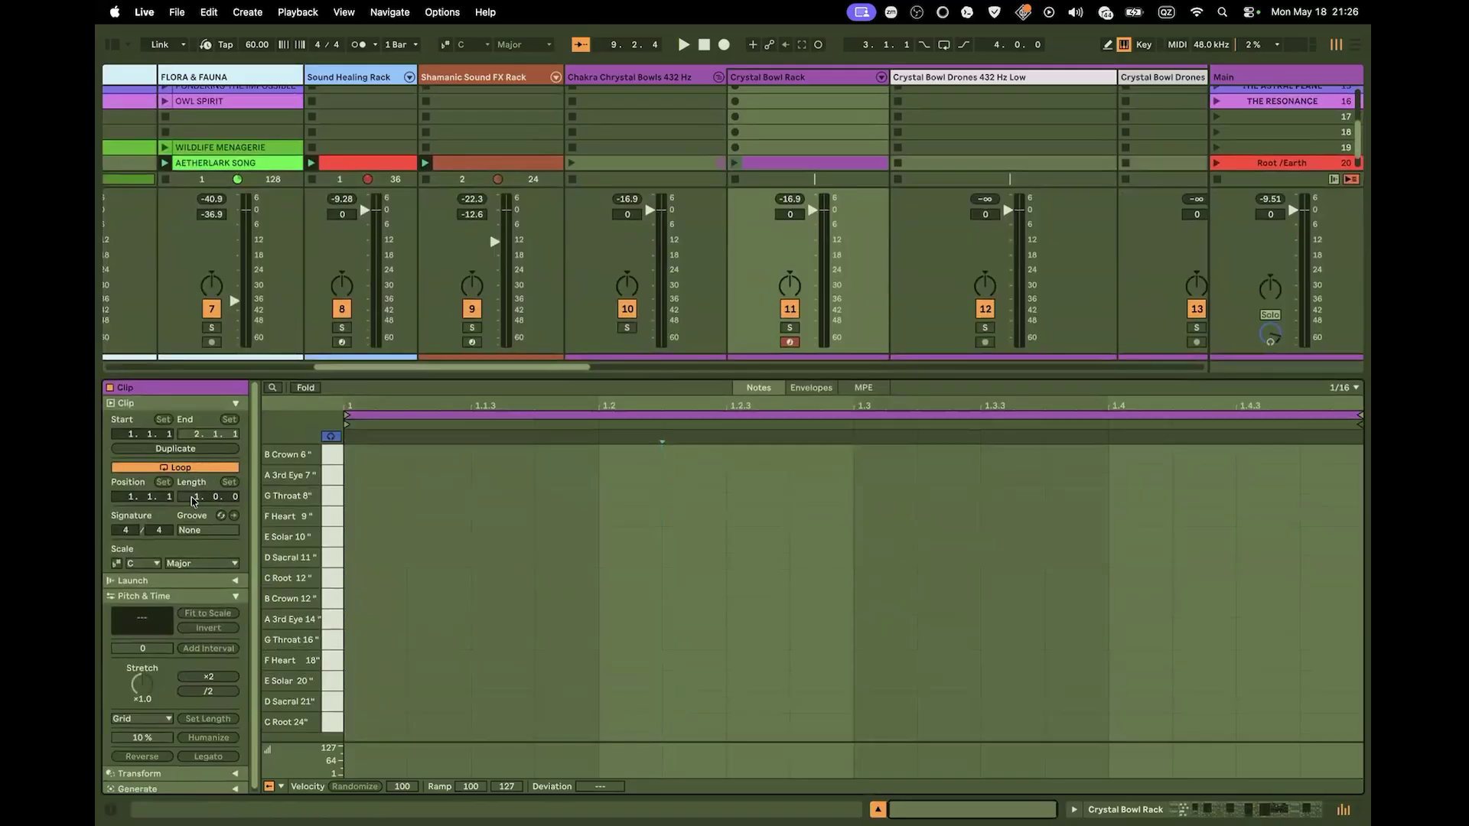
pyautogui.press('Return')
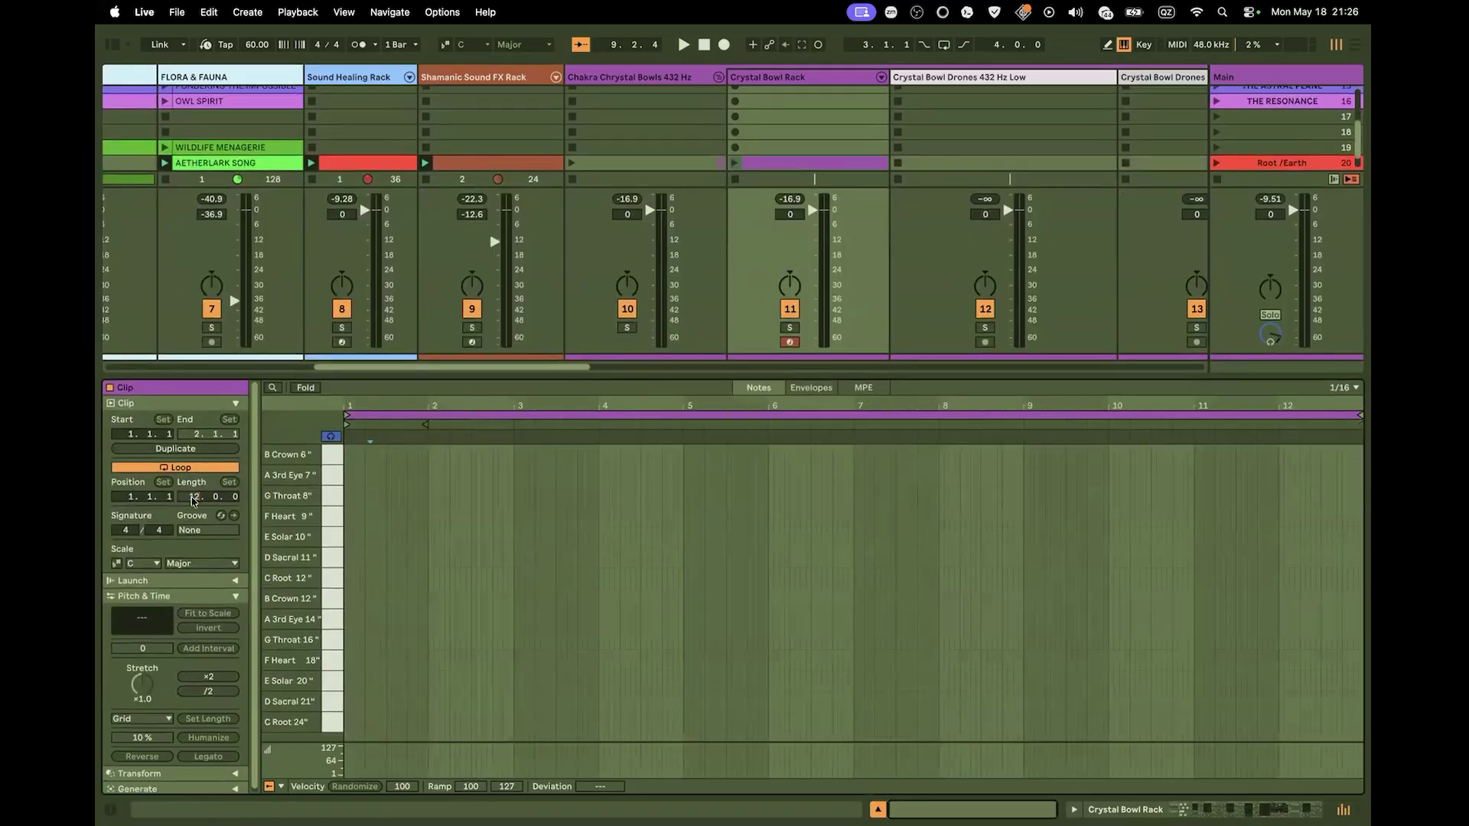
# With a fixed 2-bar grid, add a C Root 24" note at bar 5 and a C Root 12" note at bar 11
pyautogui.rightClick(681, 566)
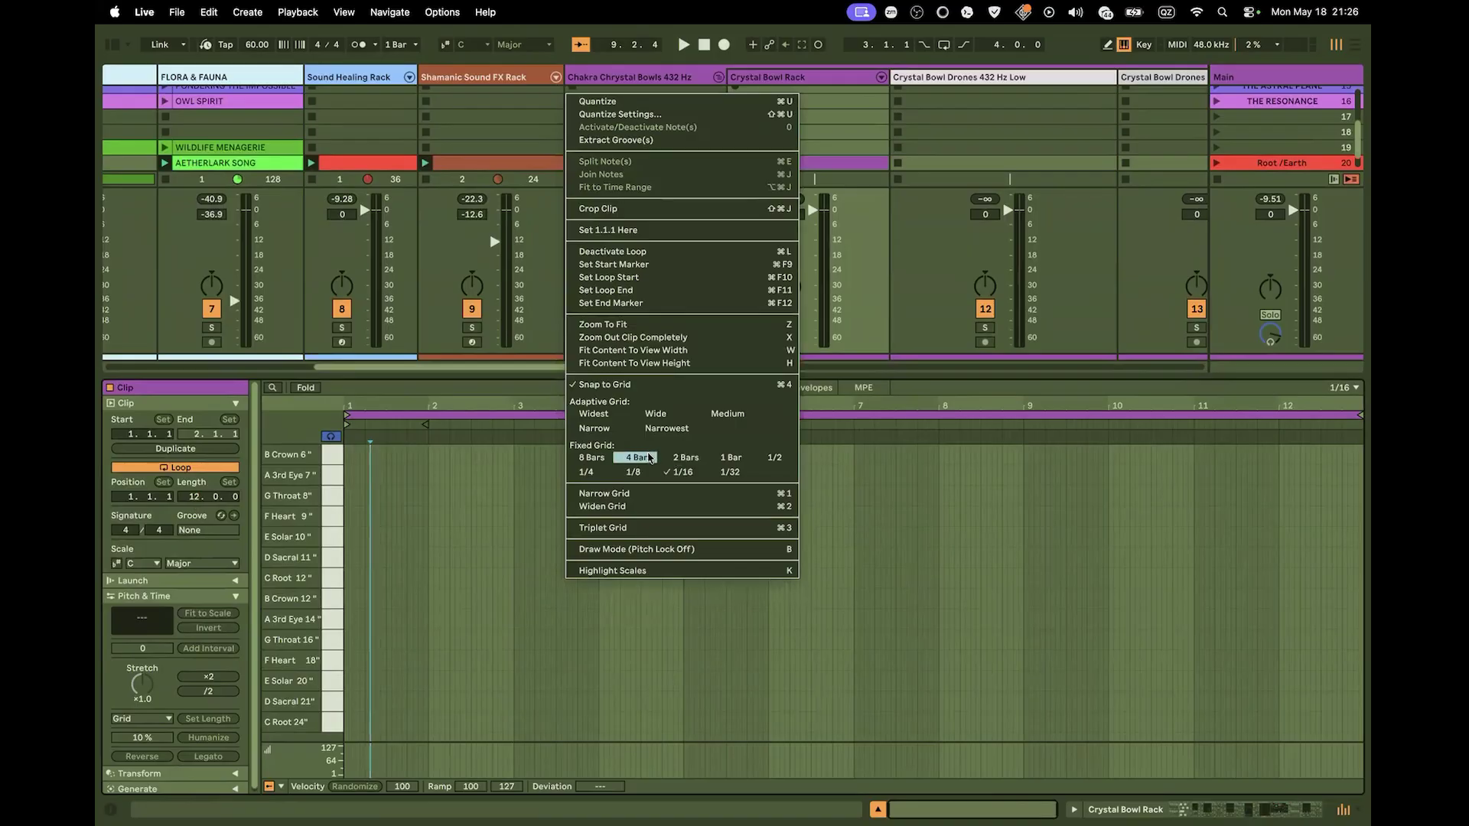
pyautogui.click(688, 457)
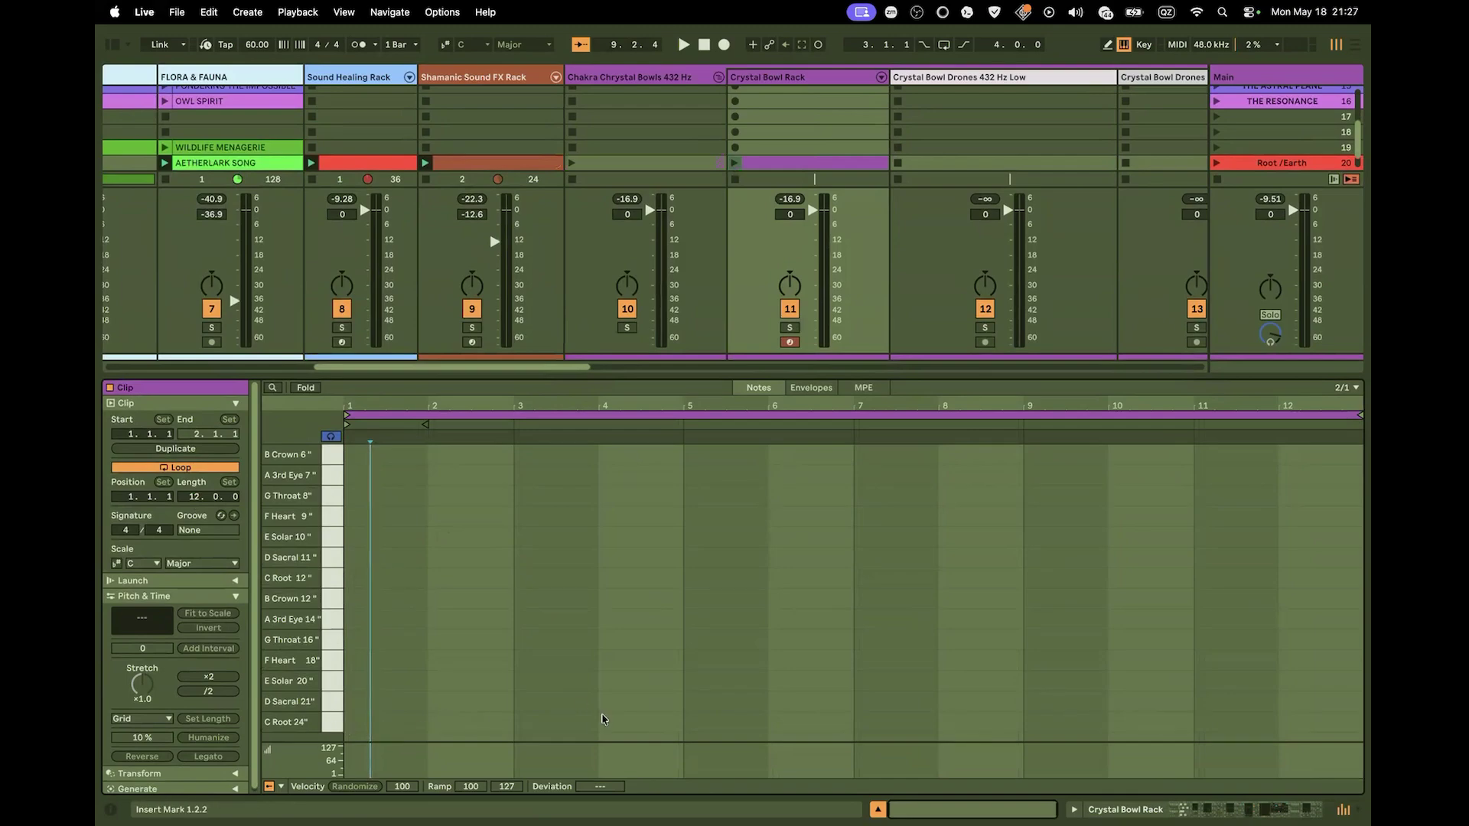
pyautogui.doubleClick(747, 723)
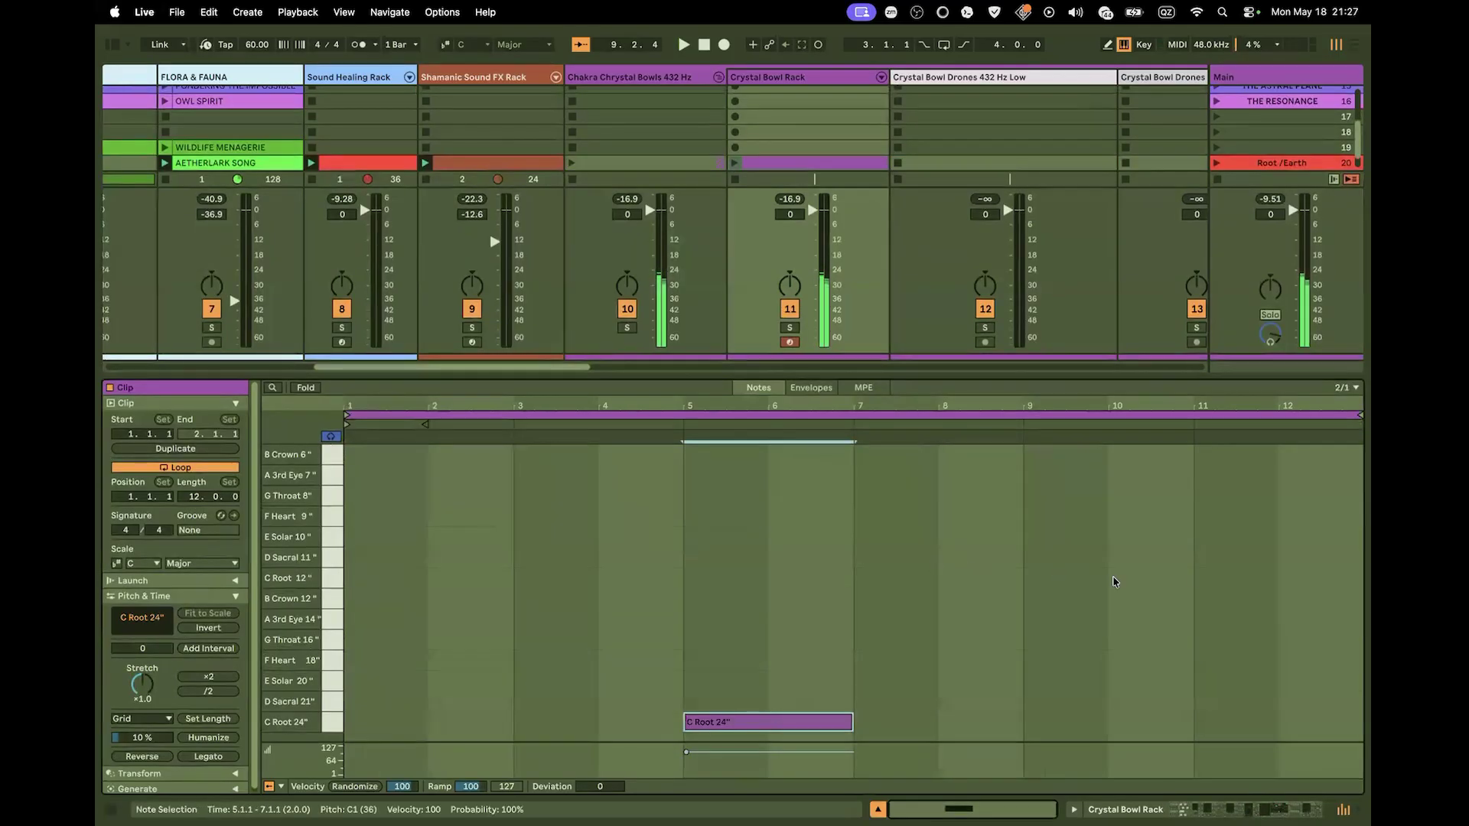
pyautogui.doubleClick(1223, 579)
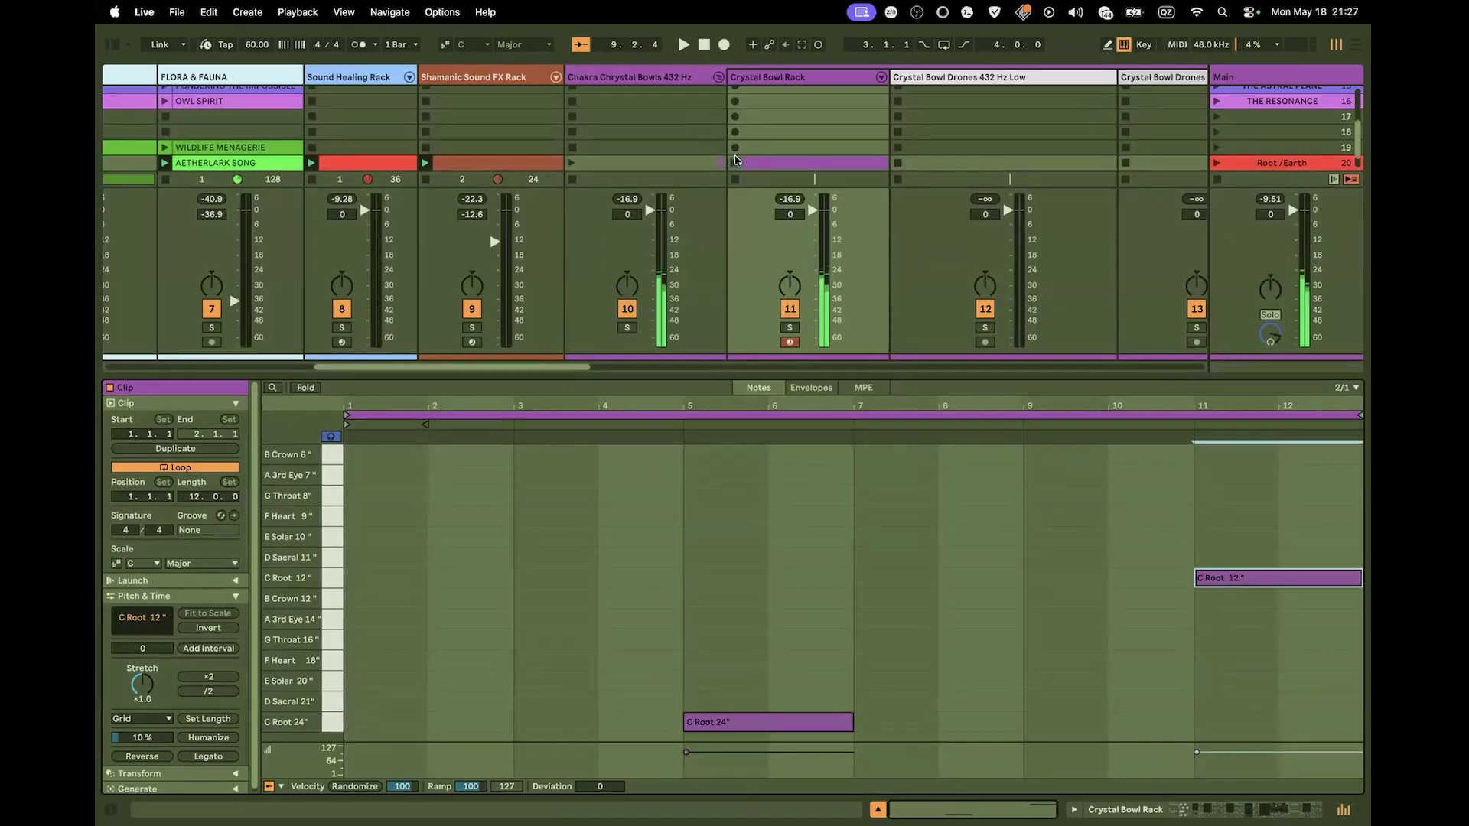
# Play the new crystal bowl clip with the scene and color it red
pyautogui.press('space')
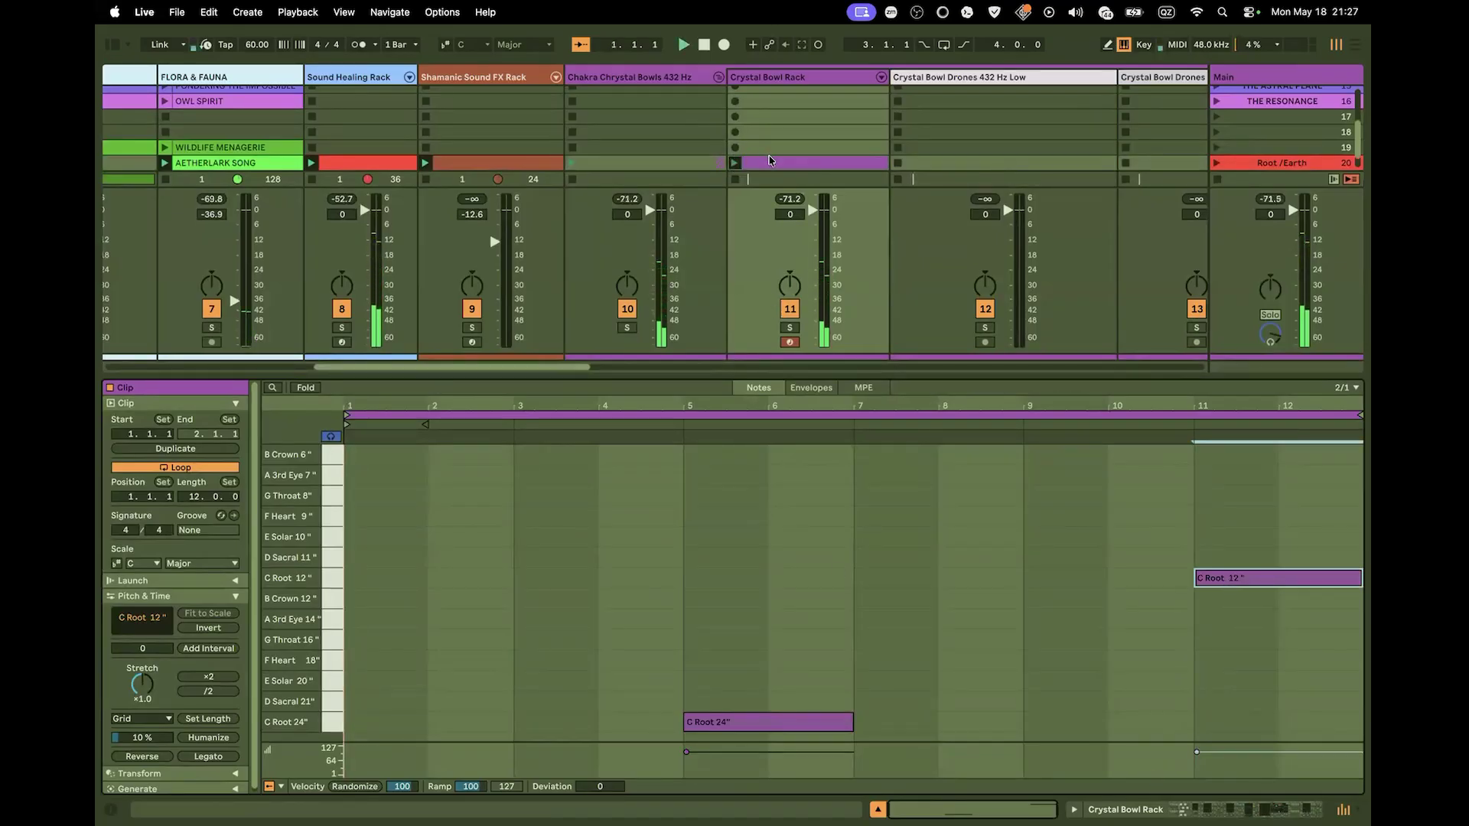
pyautogui.rightClick(781, 162)
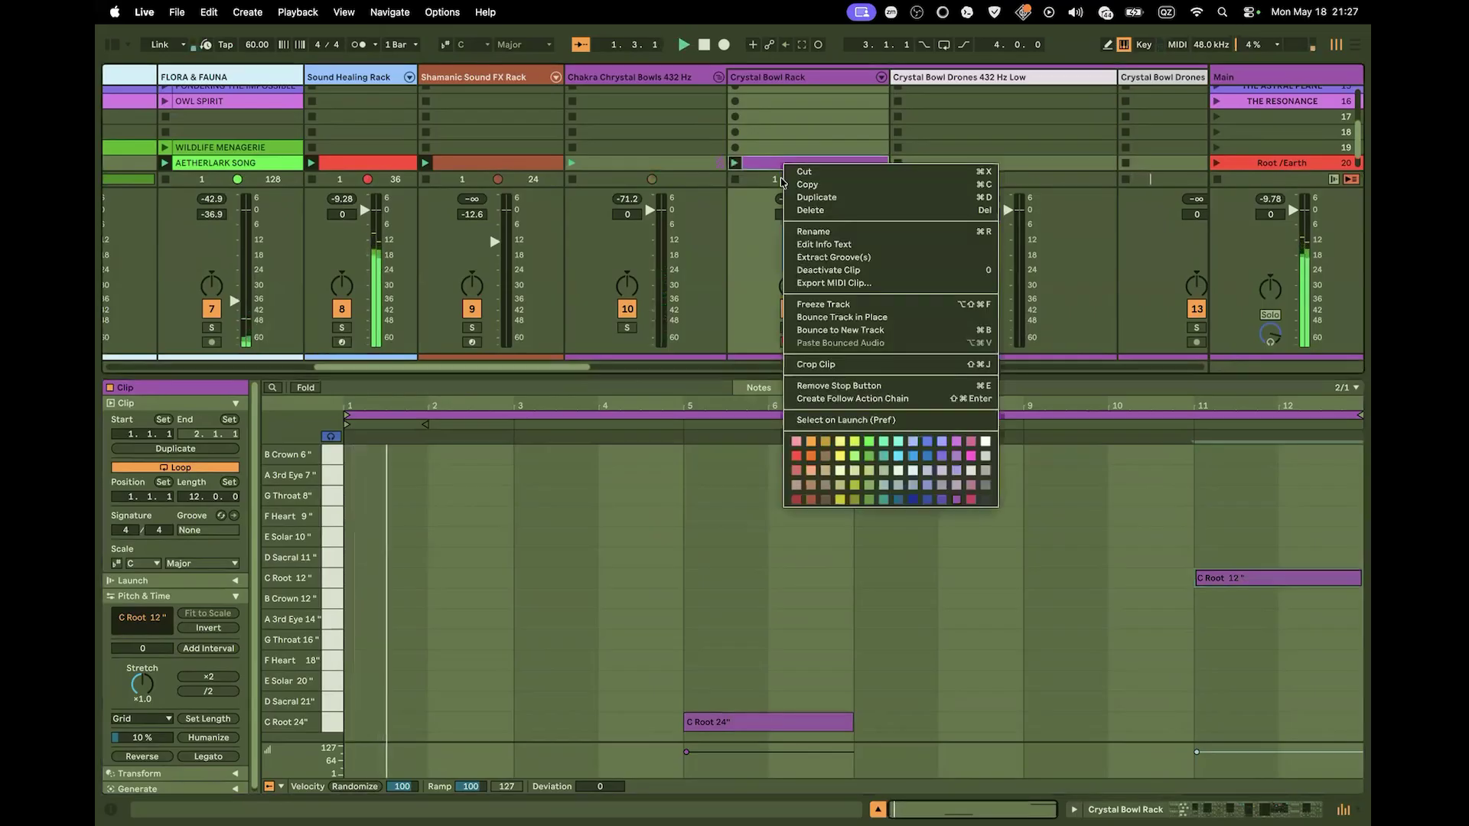
pyautogui.click(796, 455)
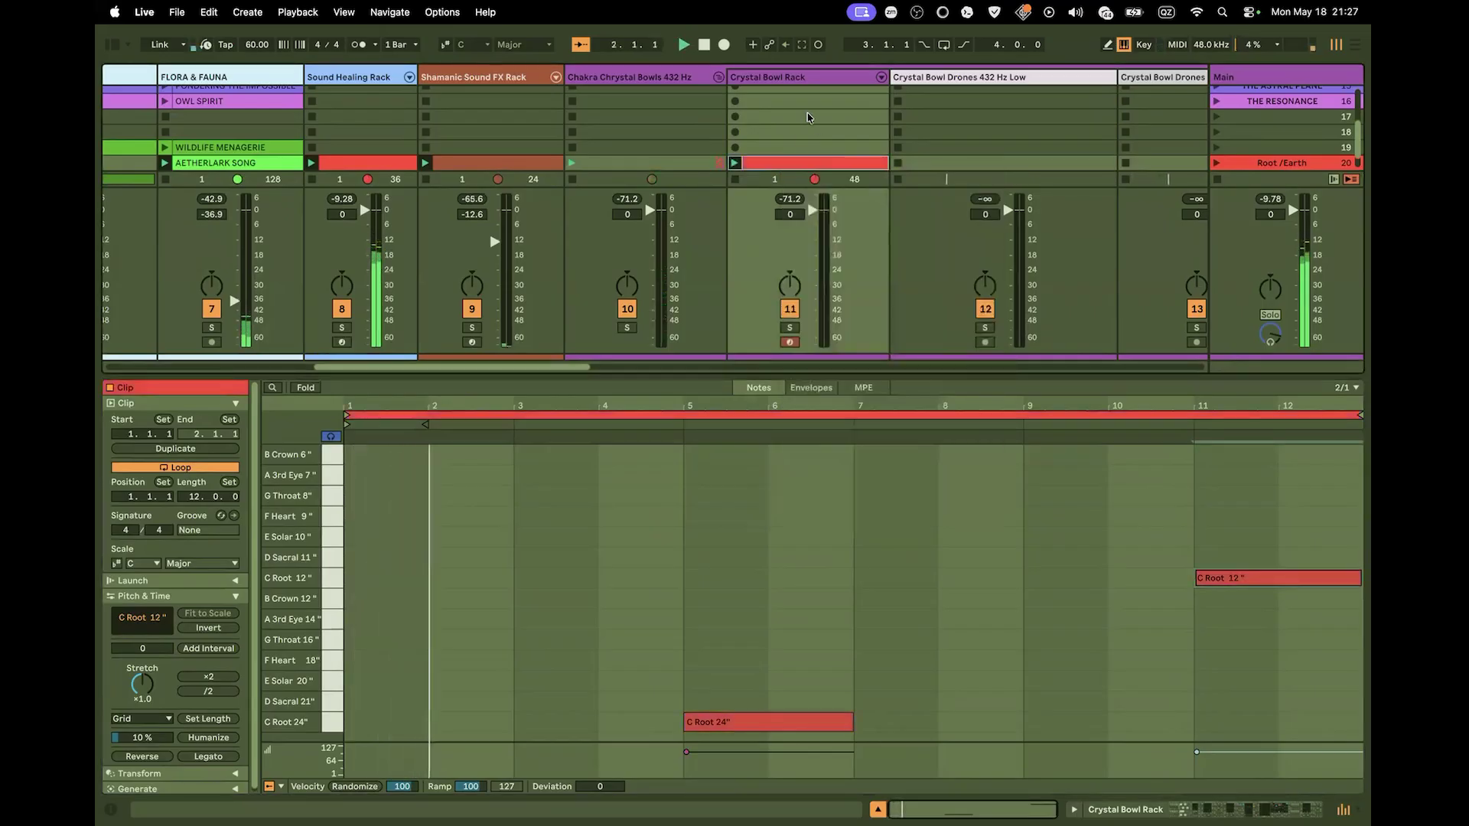
pyautogui.click(975, 79)
pyautogui.click(834, 165)
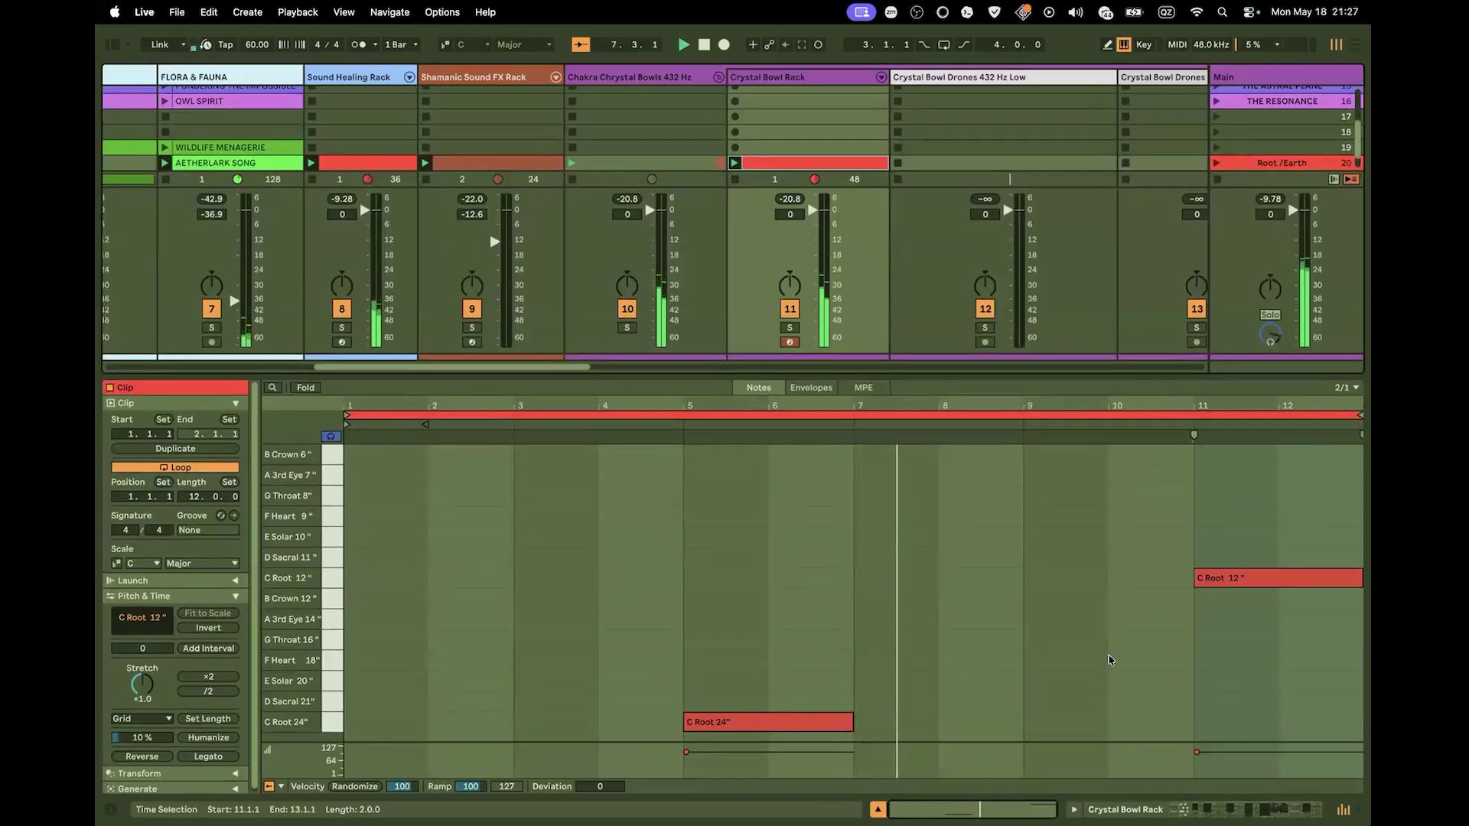
# Turn off note preview in the crystal bowl clip and hide the clip editor
pyautogui.click(1180, 623)
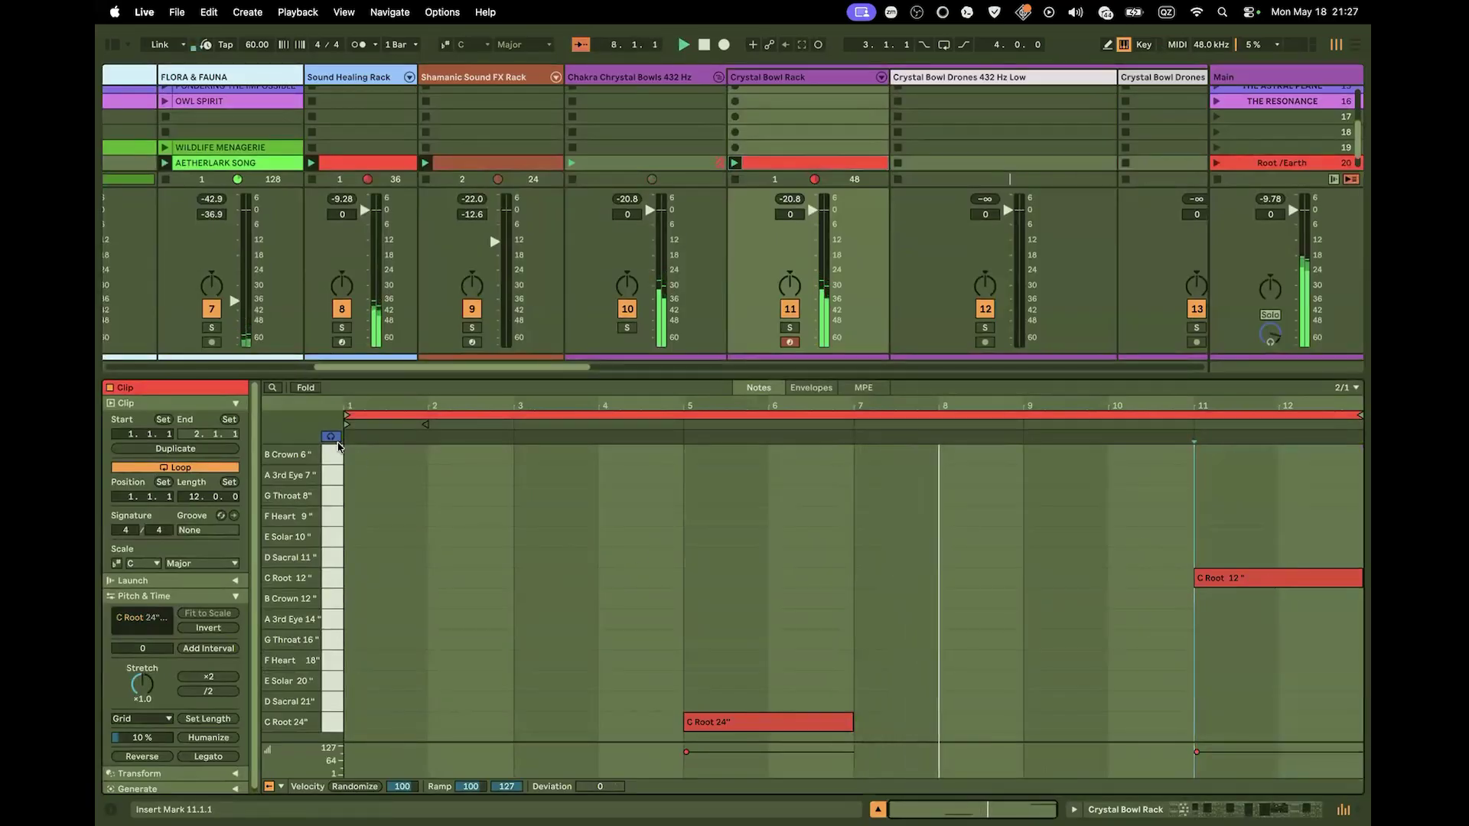
pyautogui.click(1260, 586)
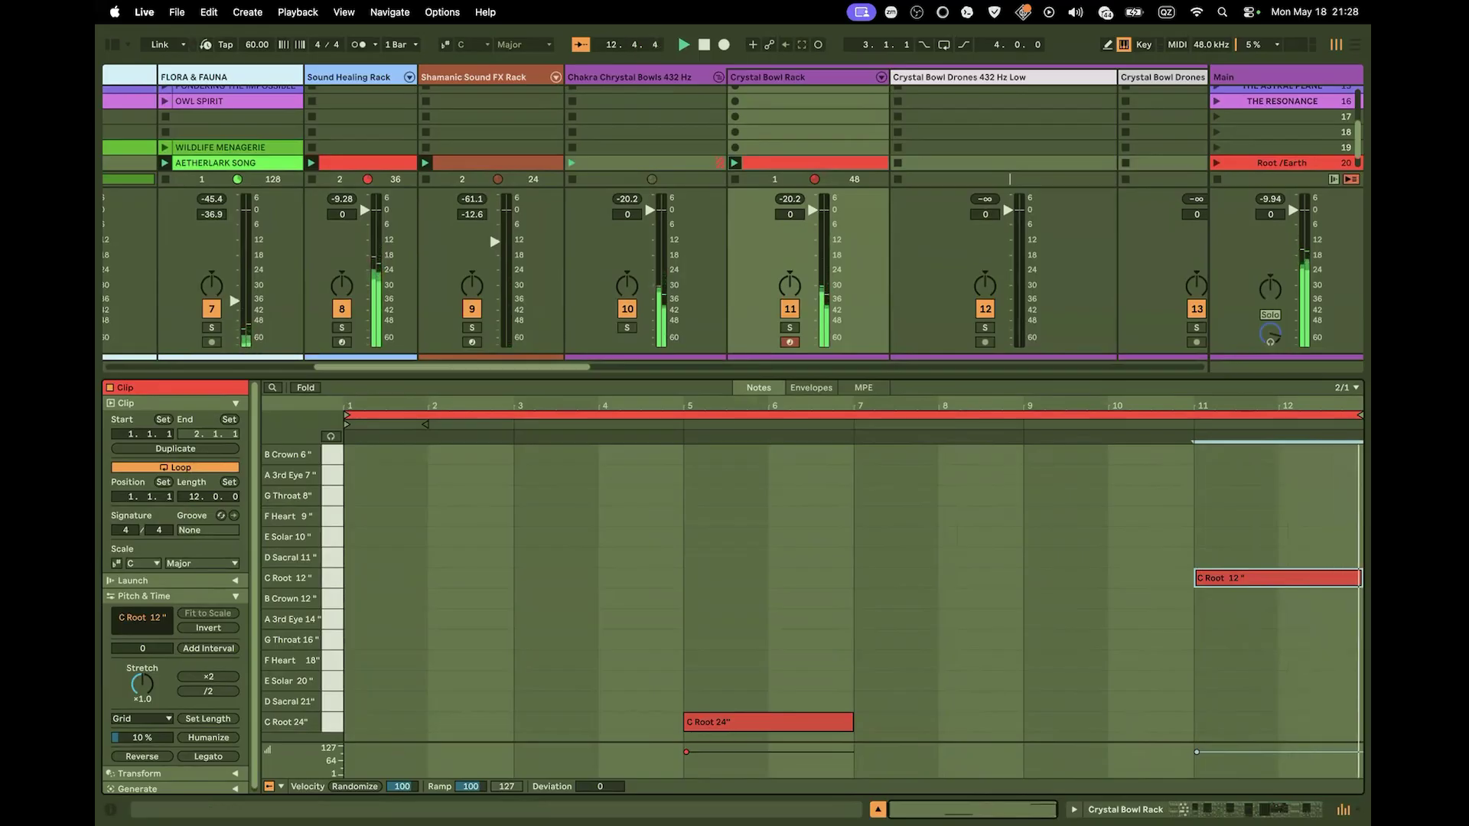
pyautogui.press('super+alt+l')
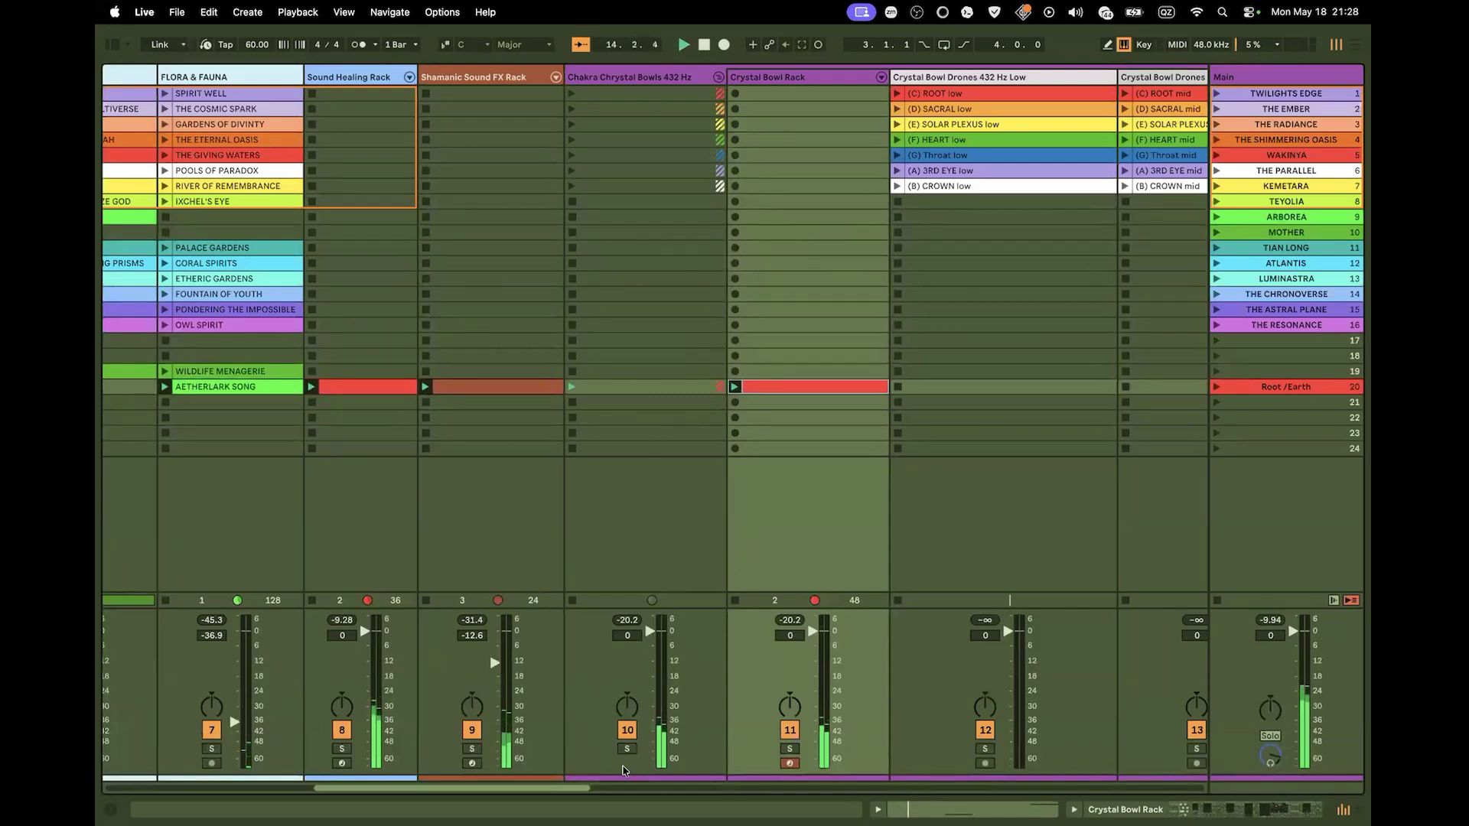
# Audition the C Root bowl in the 17 Big Tibetan Bowls 1 rack and in the Tibetan Bowls 2 rack
pyautogui.moveTo(569, 789); pyautogui.dragTo(815, 792)
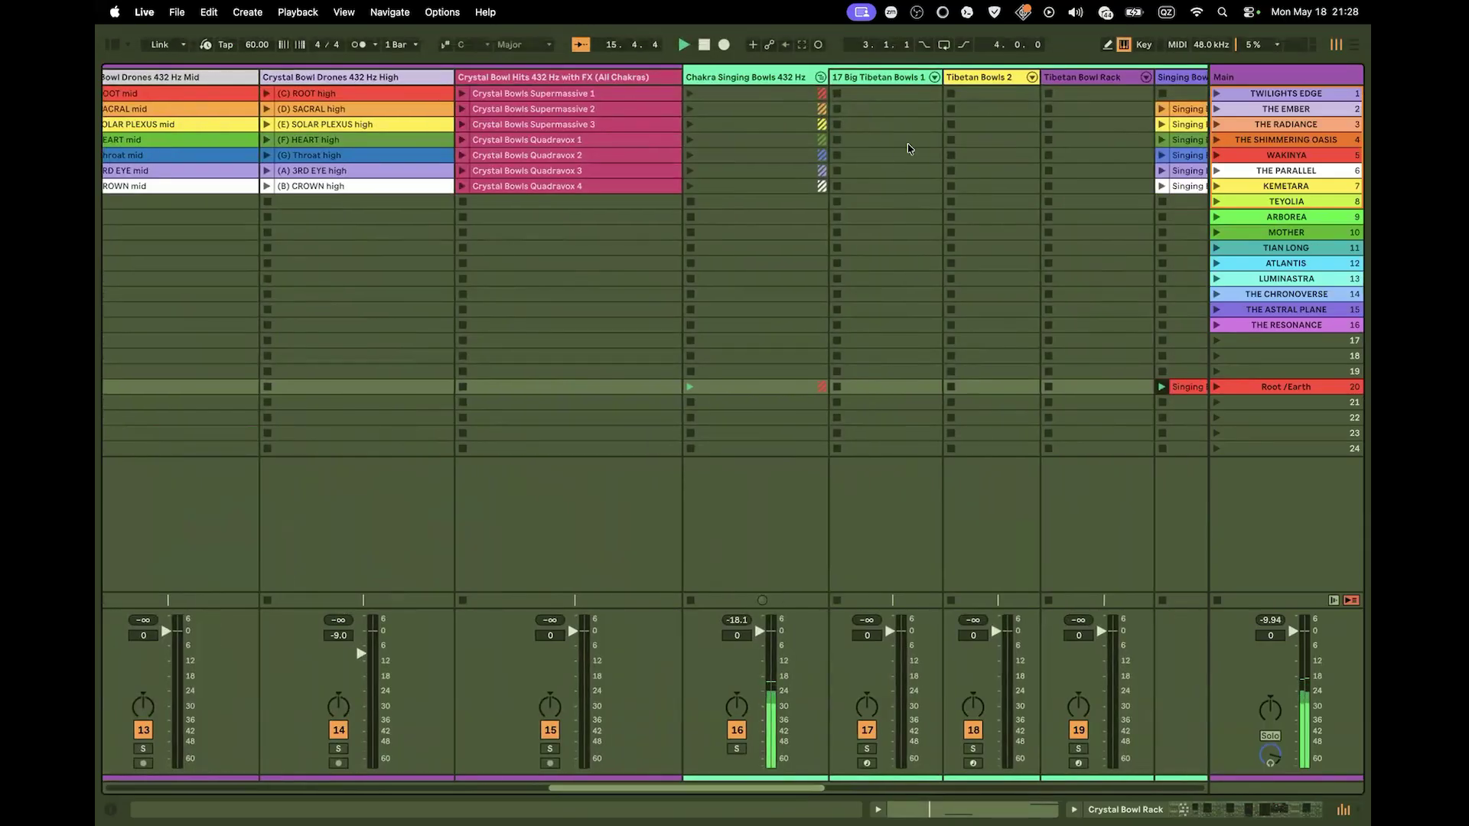
pyautogui.click(874, 502)
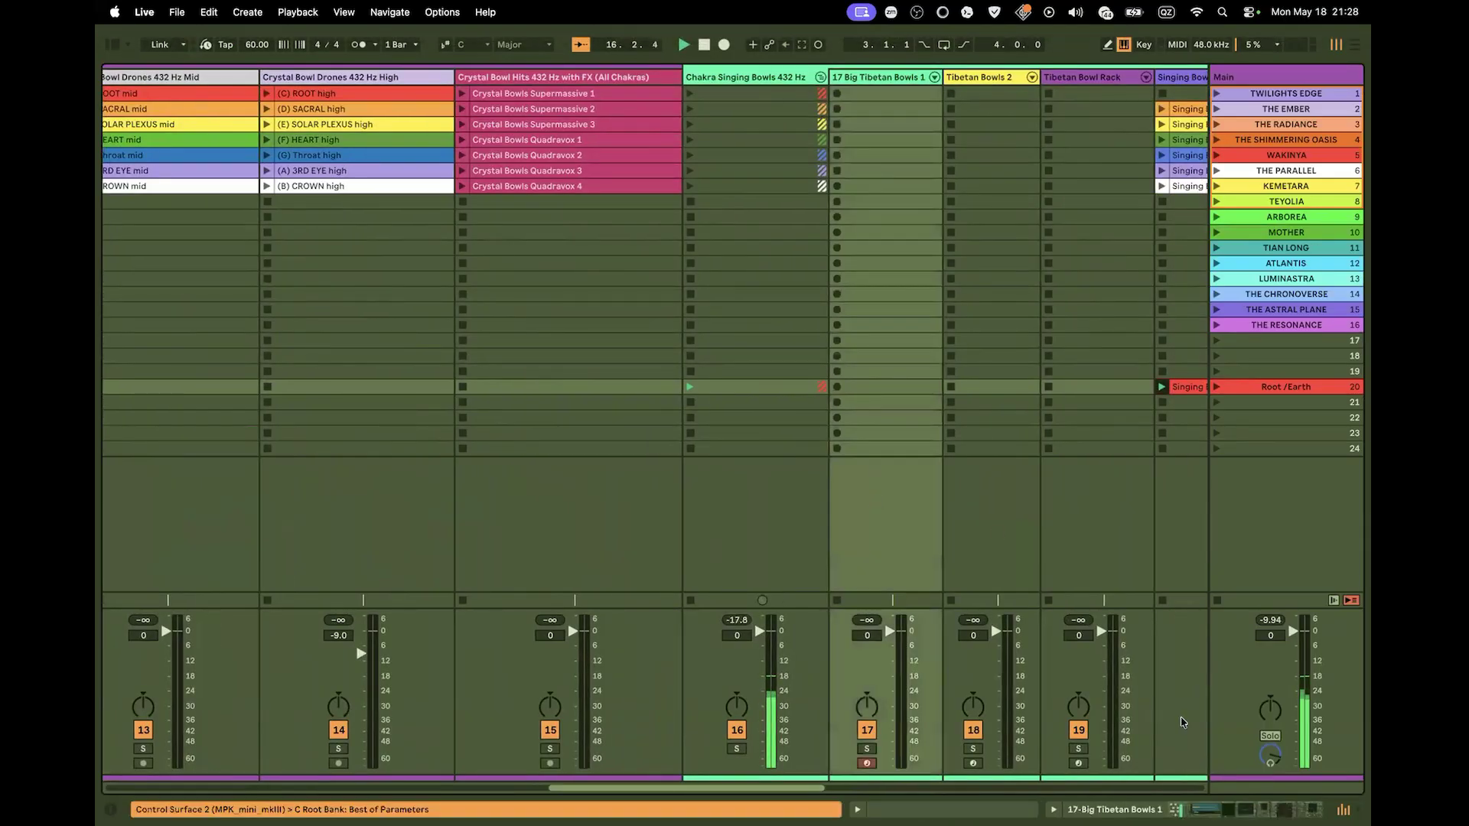
pyautogui.hotkey('shift', 'Tab')
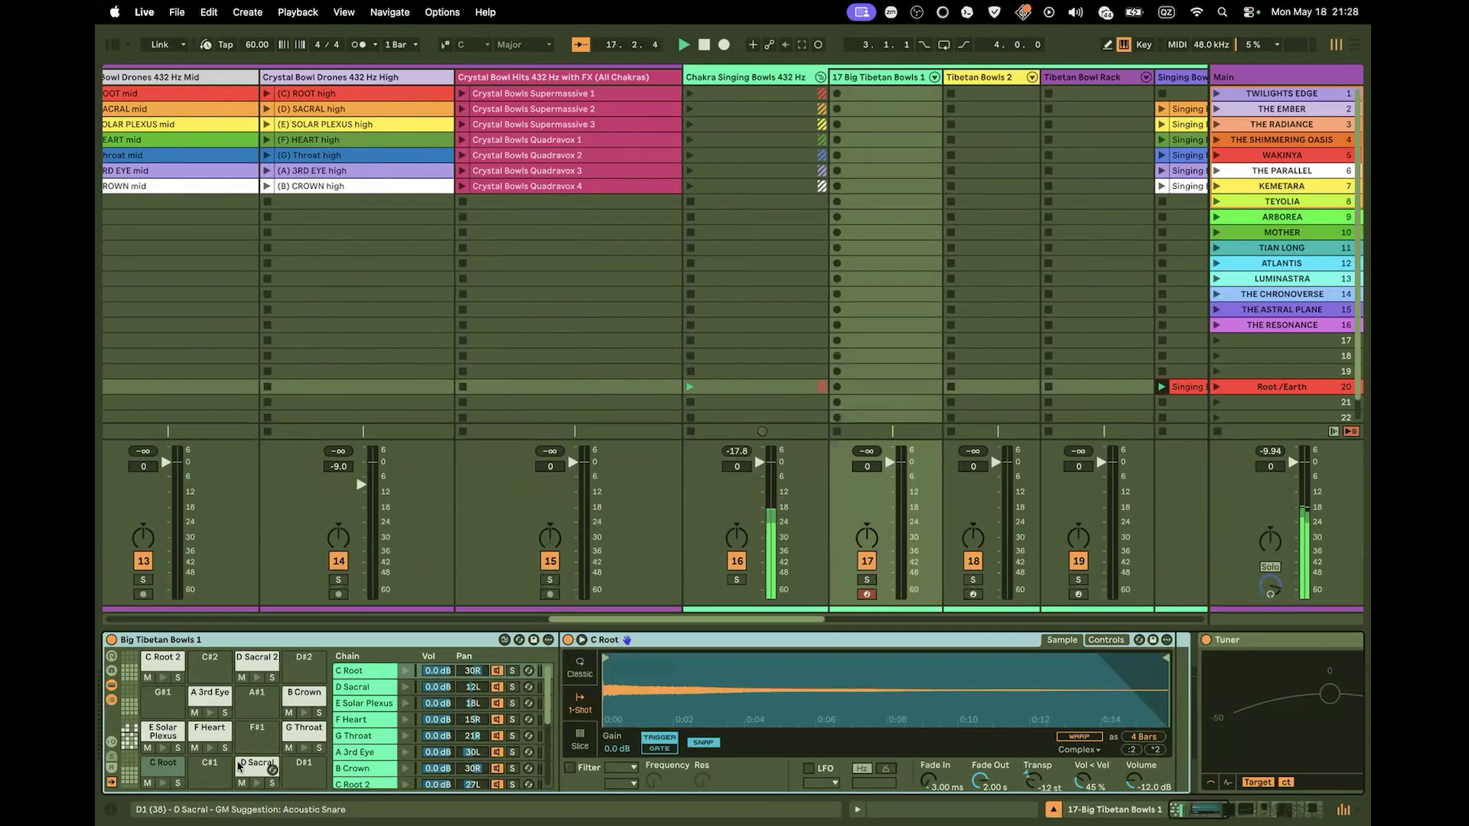
pyautogui.click(162, 784)
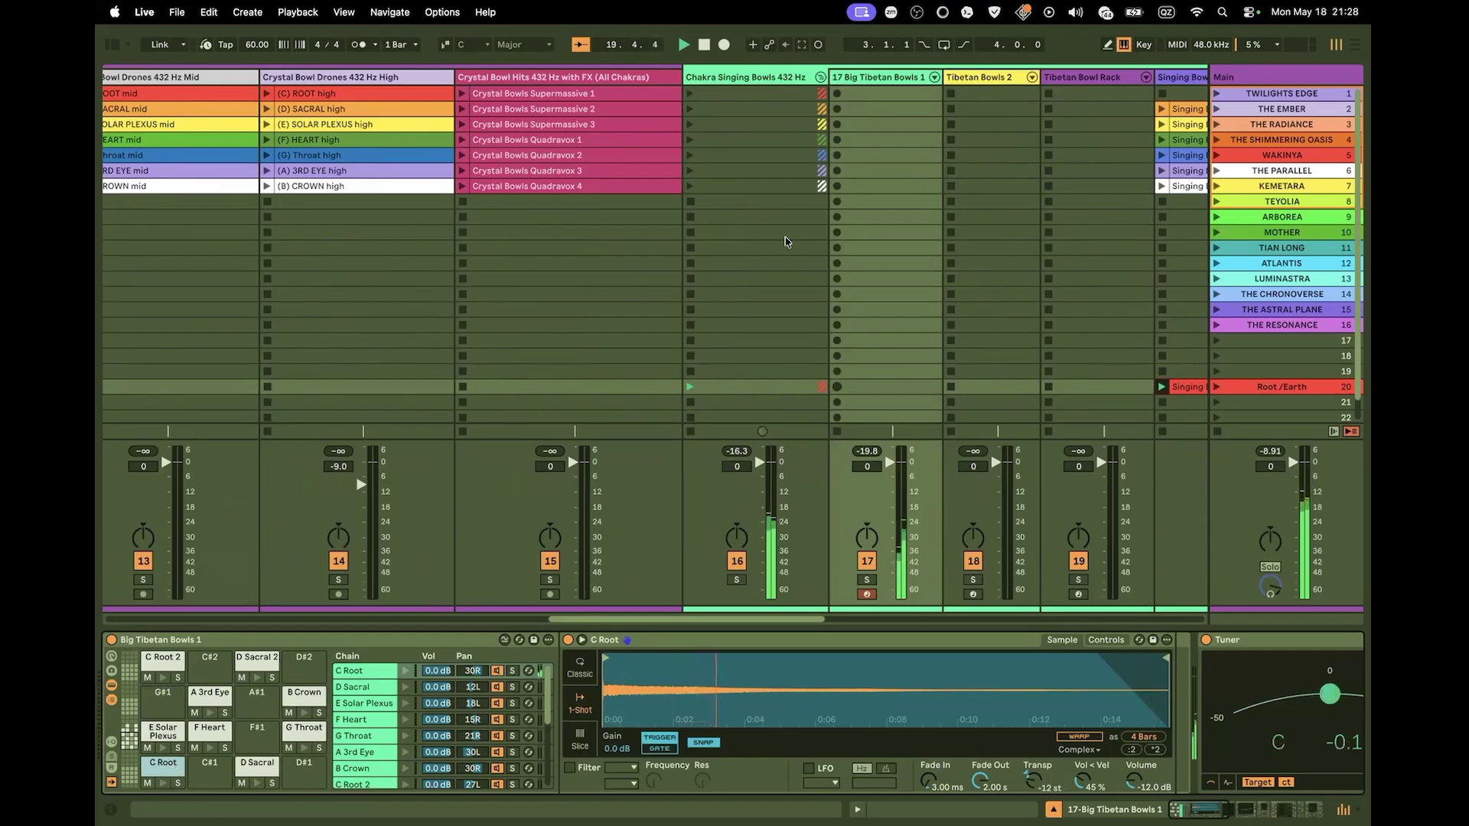
pyautogui.click(989, 79)
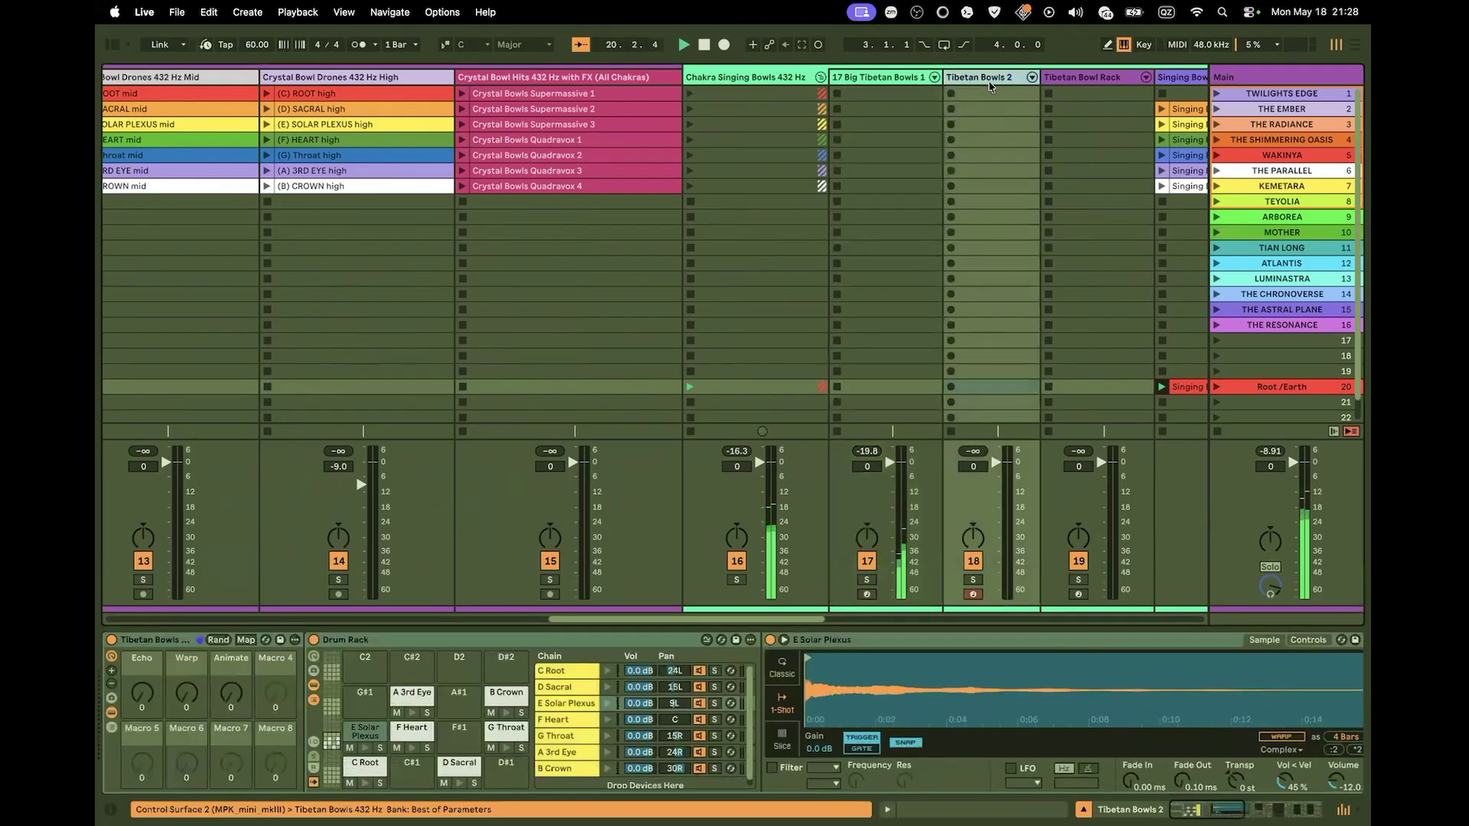
pyautogui.click(361, 785)
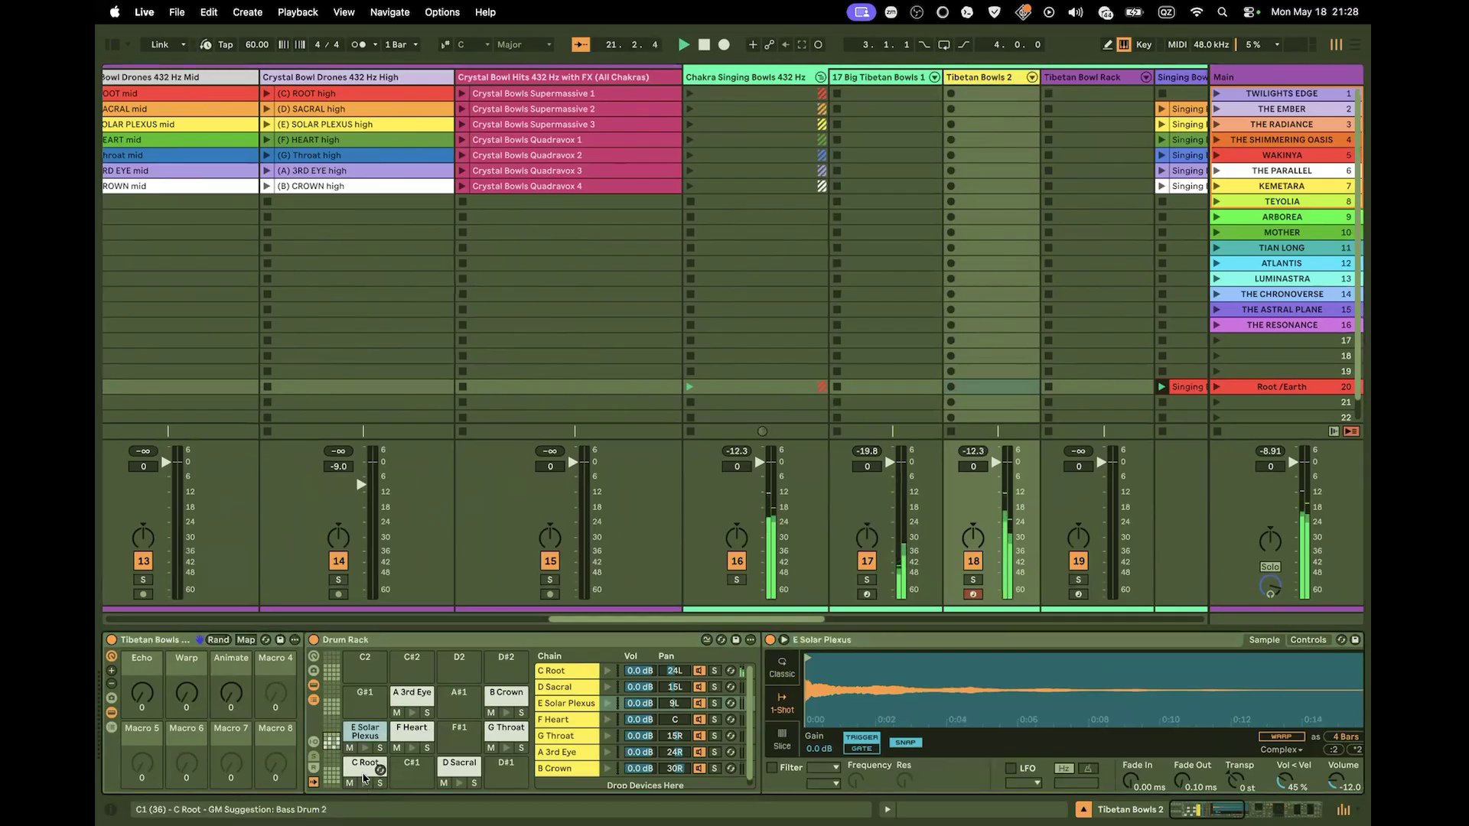
# Insert an empty MIDI clip for Tibetan Bowls 2 in the Root /Earth scene and set its loop length to 5 bars
pyautogui.doubleClick(1011, 387)
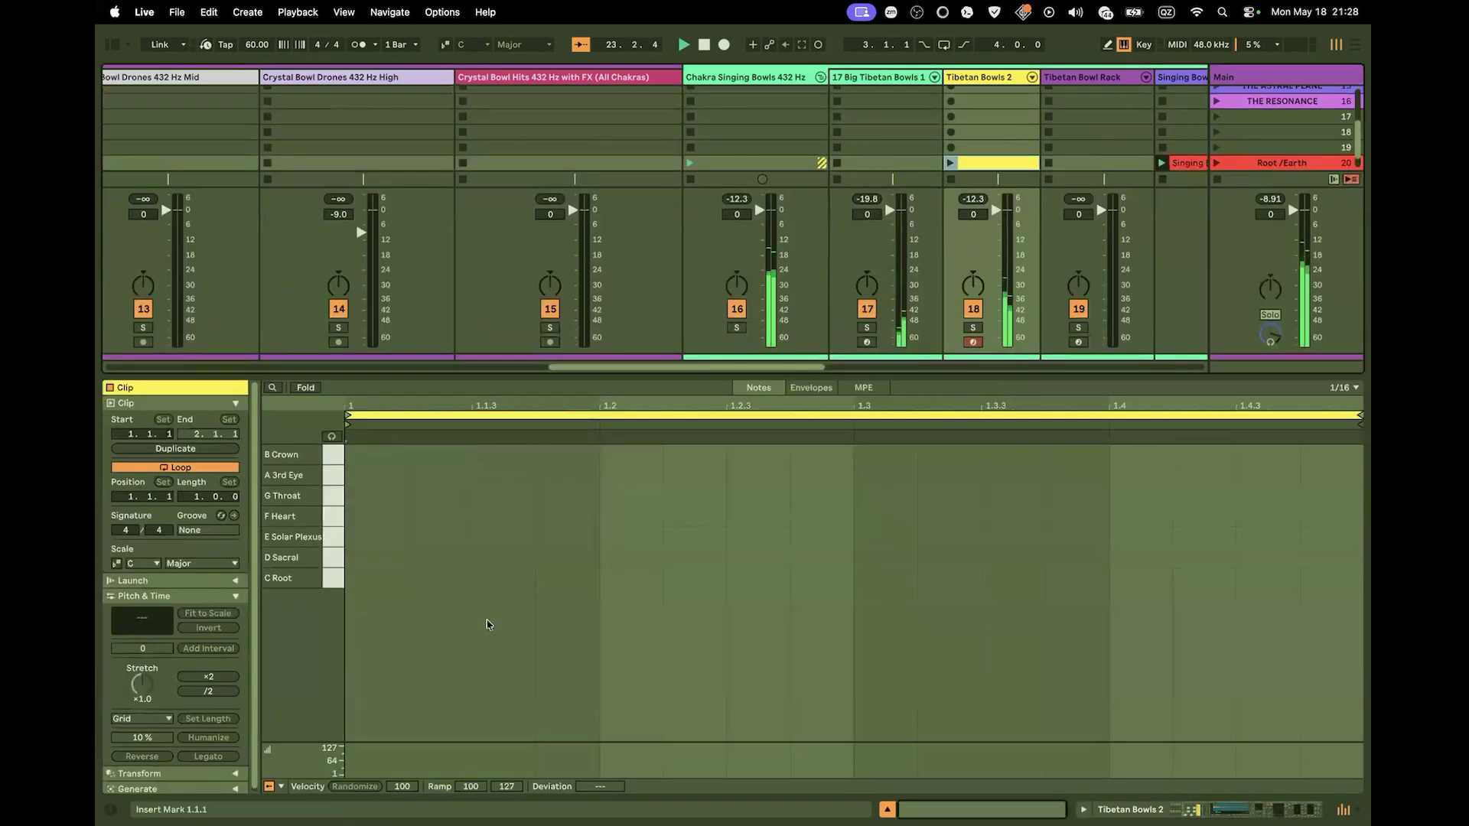
pyautogui.moveTo(193, 499); pyautogui.dragTo(182, 488)
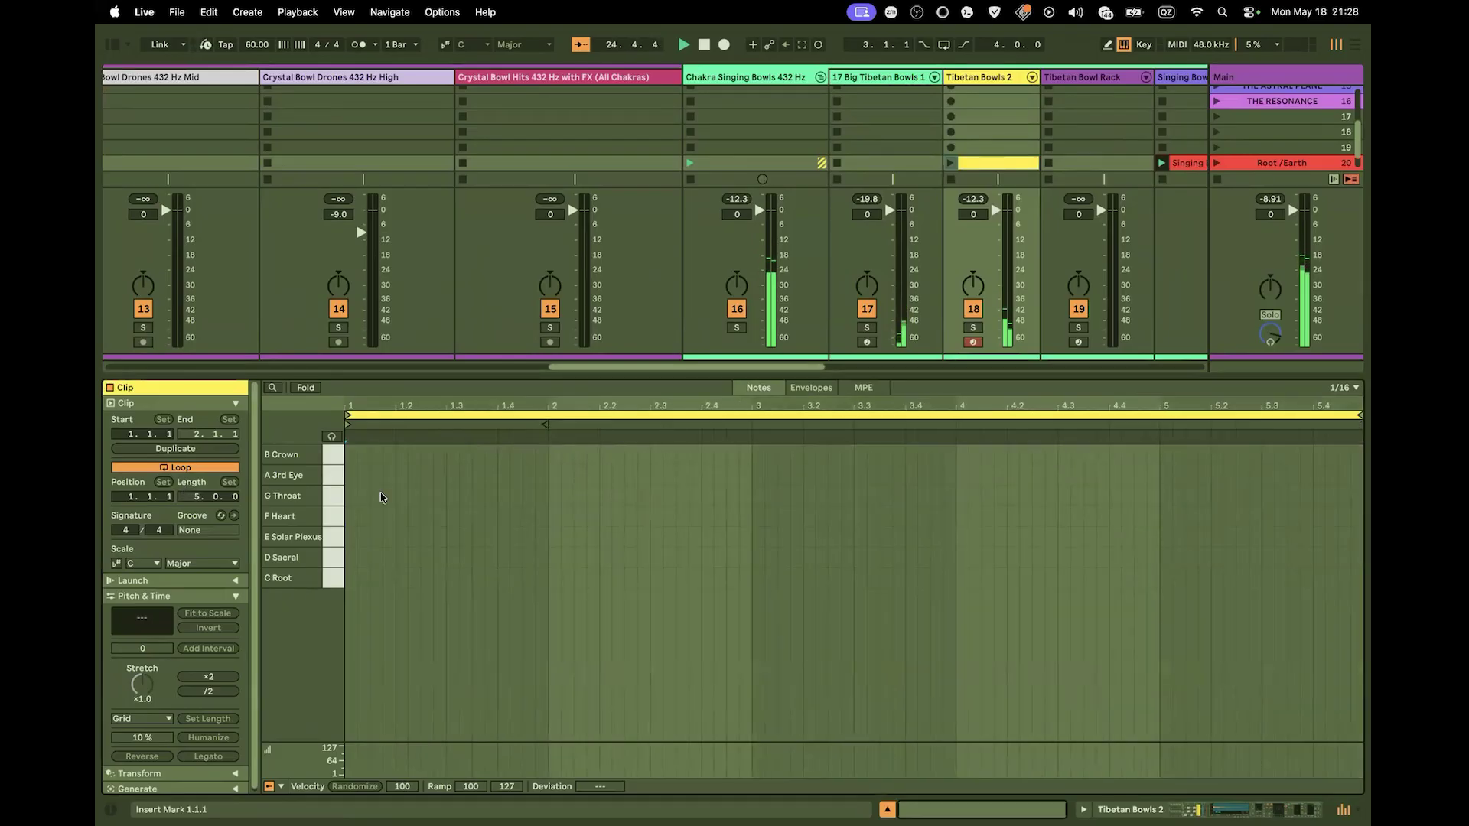
# Open the grid options for the Tibetan Bowls 2 clip's note editor
pyautogui.rightClick(556, 520)
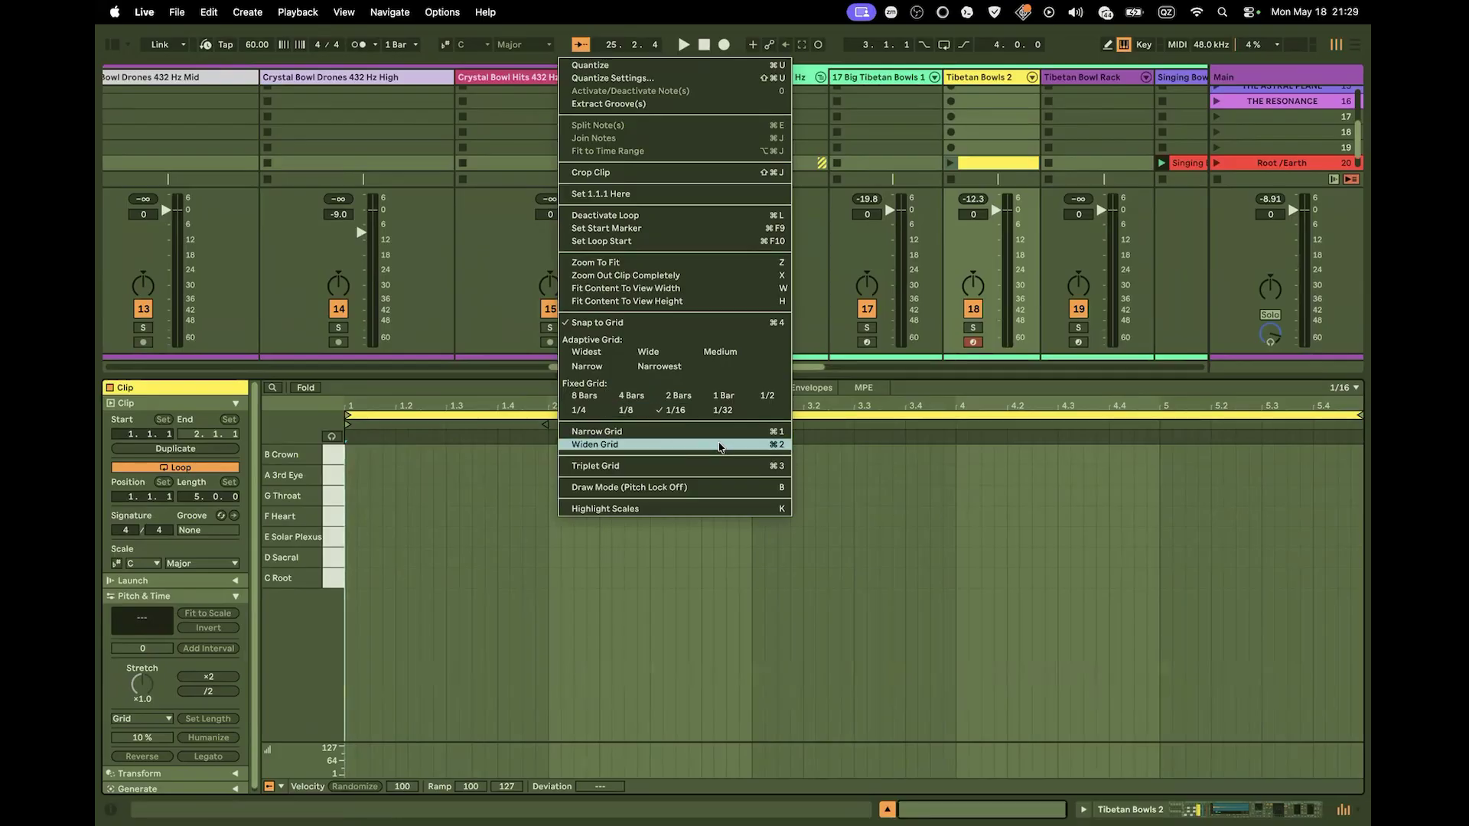
# Set the note grid to 1 Bar and add a one-bar C Root note at bar 3 of the Tibetan Bowls 2 clip
pyautogui.click(702, 399)
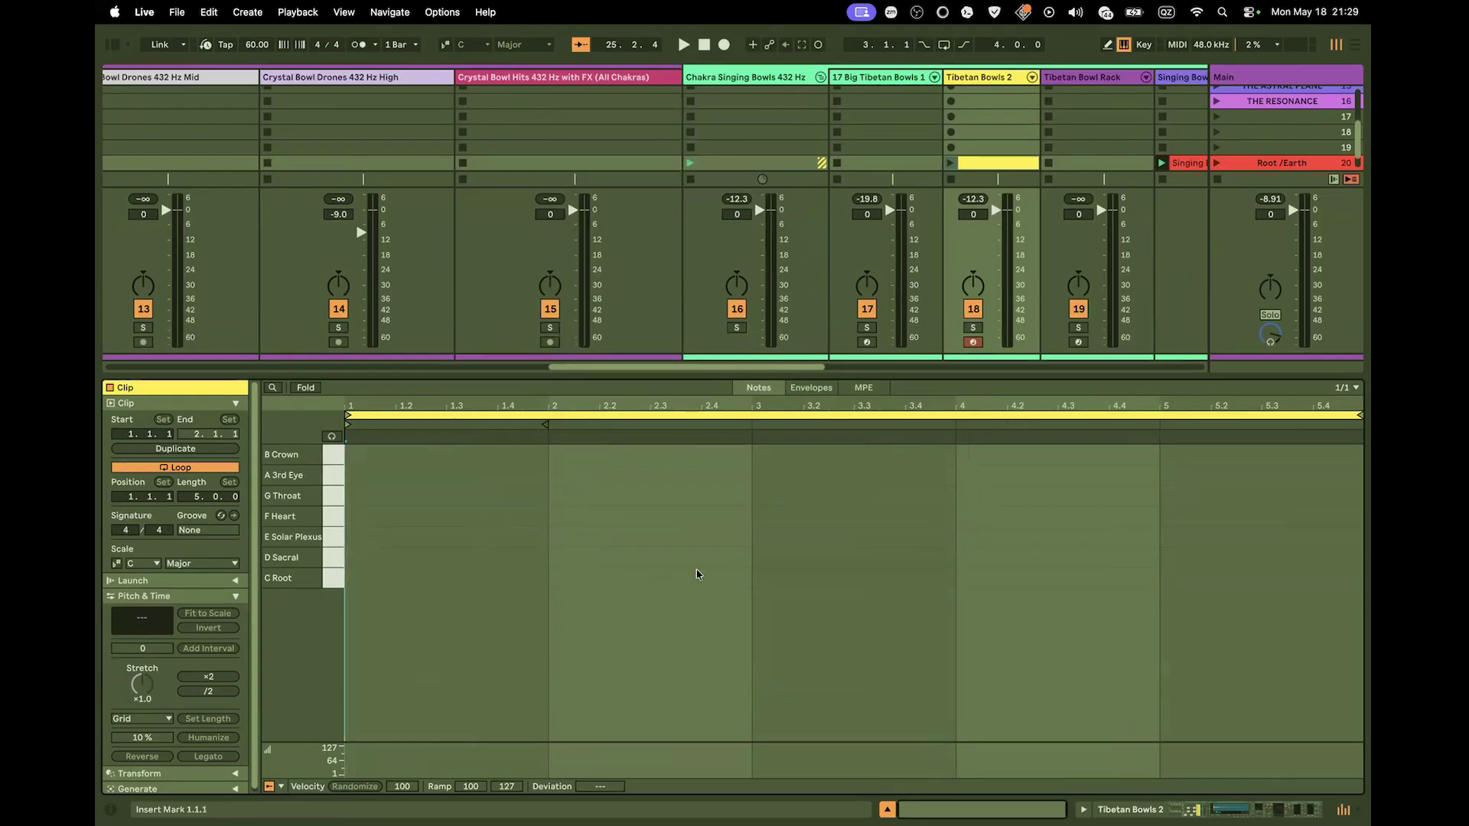
pyautogui.doubleClick(834, 585)
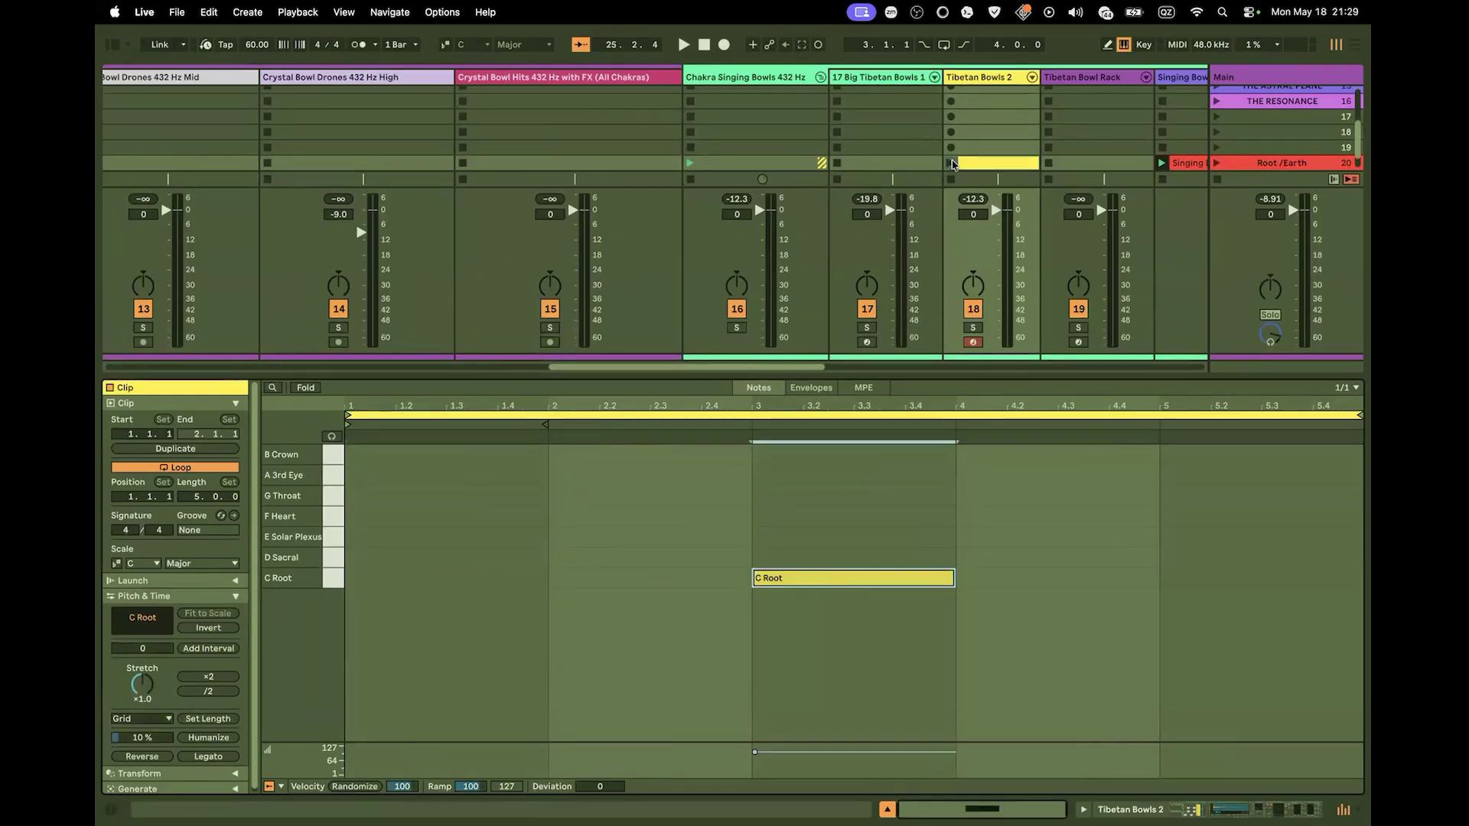
# Launch the Tibetan Bowls 2 clip in the Root /Earth scene and color it red
pyautogui.click(953, 162)
pyautogui.rightClick(967, 165)
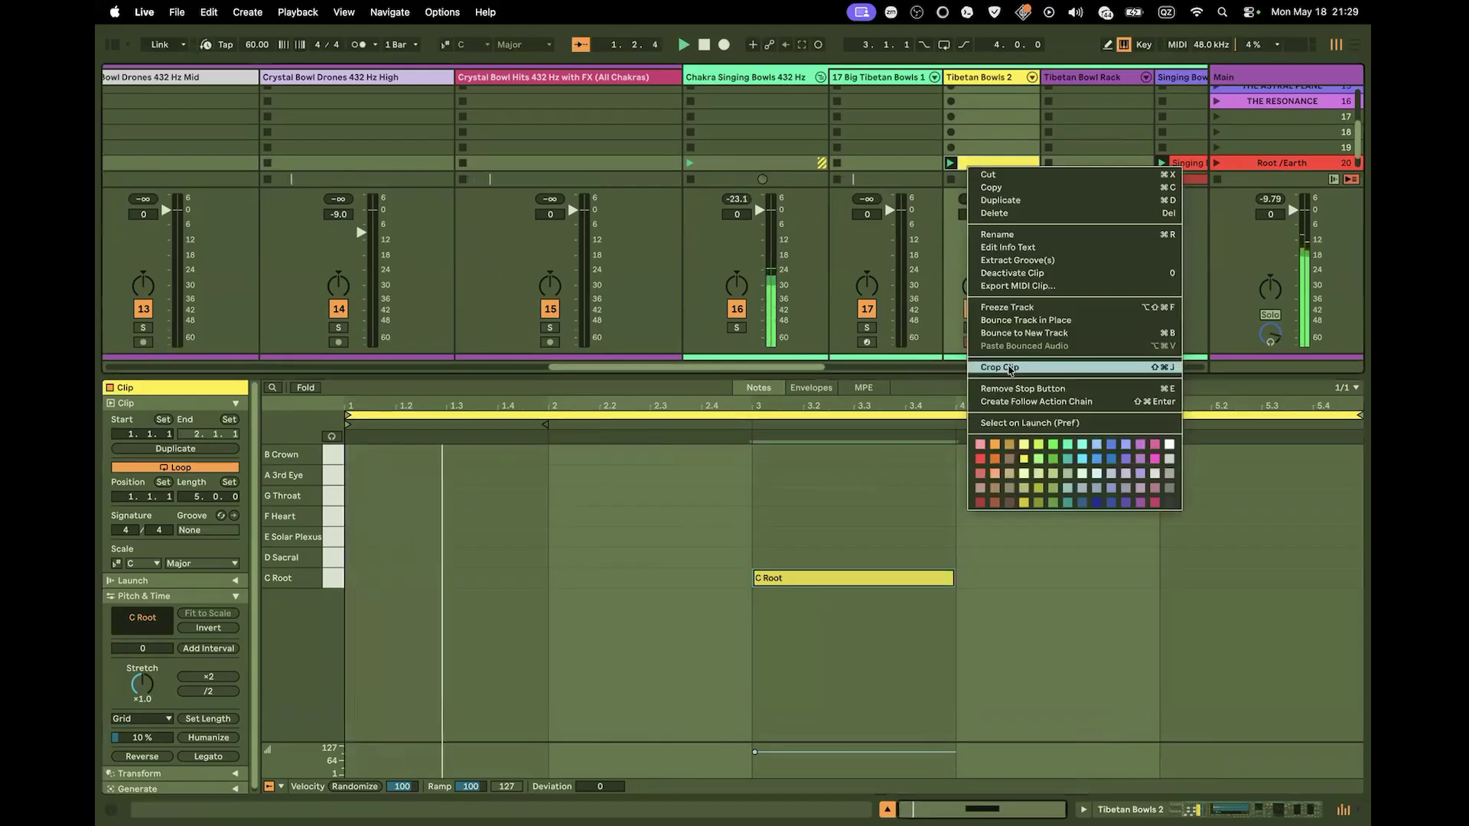
pyautogui.click(980, 459)
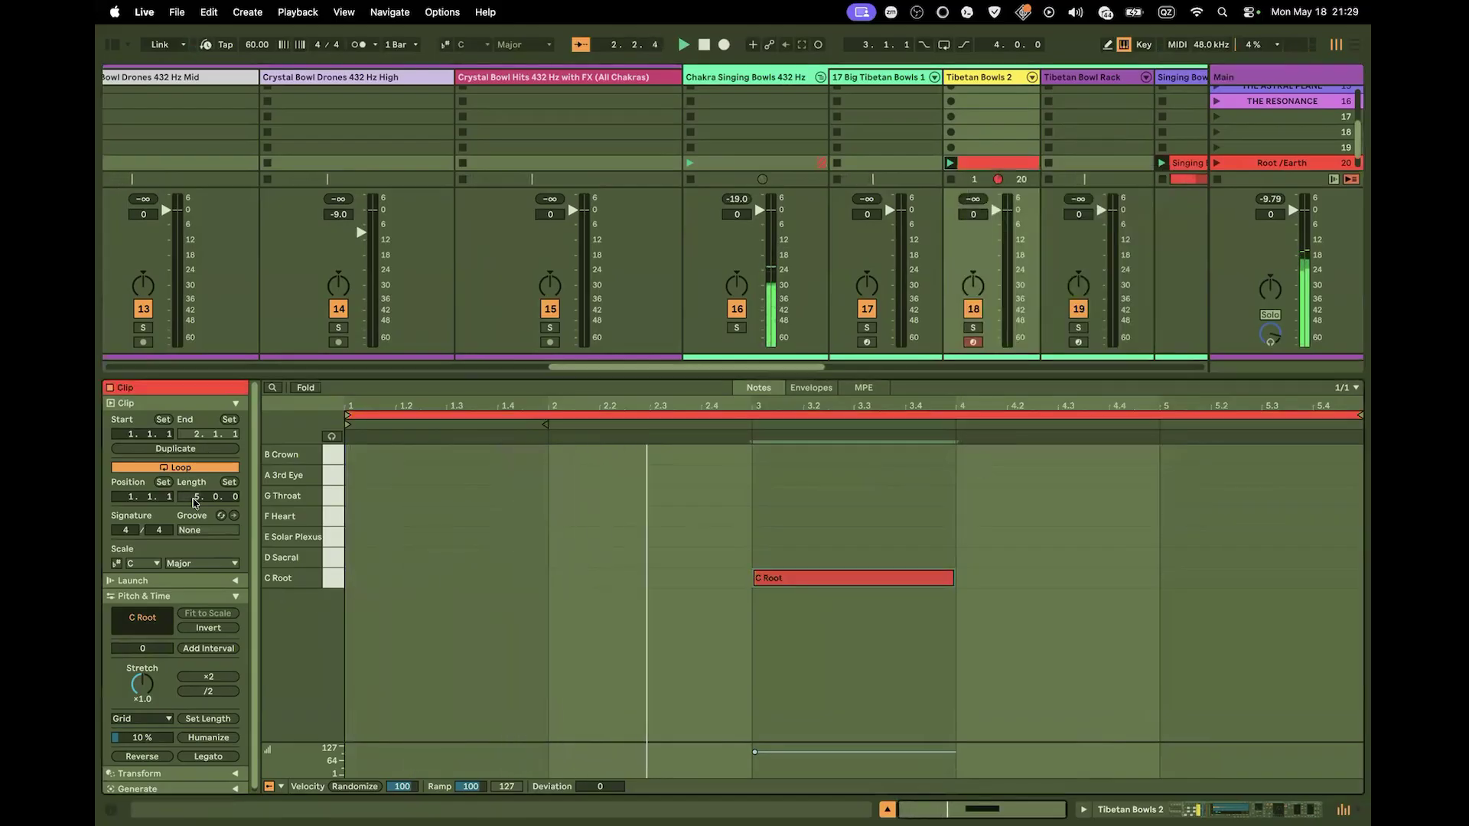
# Set the Tibetan Bowls 2 clip's loop length to 7 bars and move its C Root note to bar 5
pyautogui.moveTo(196, 501); pyautogui.dragTo(197, 489)
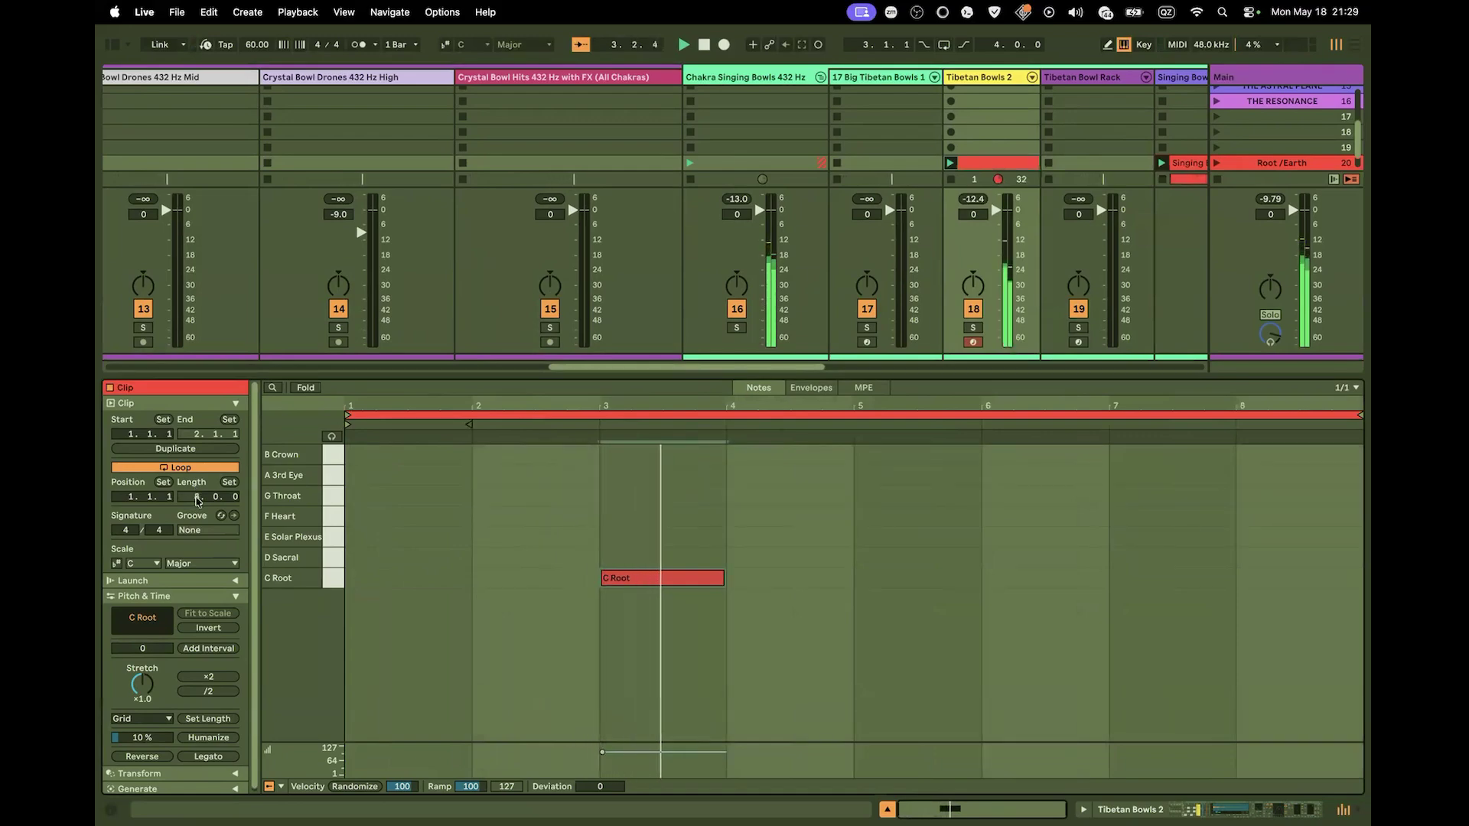
pyautogui.moveTo(198, 501); pyautogui.dragTo(198, 506)
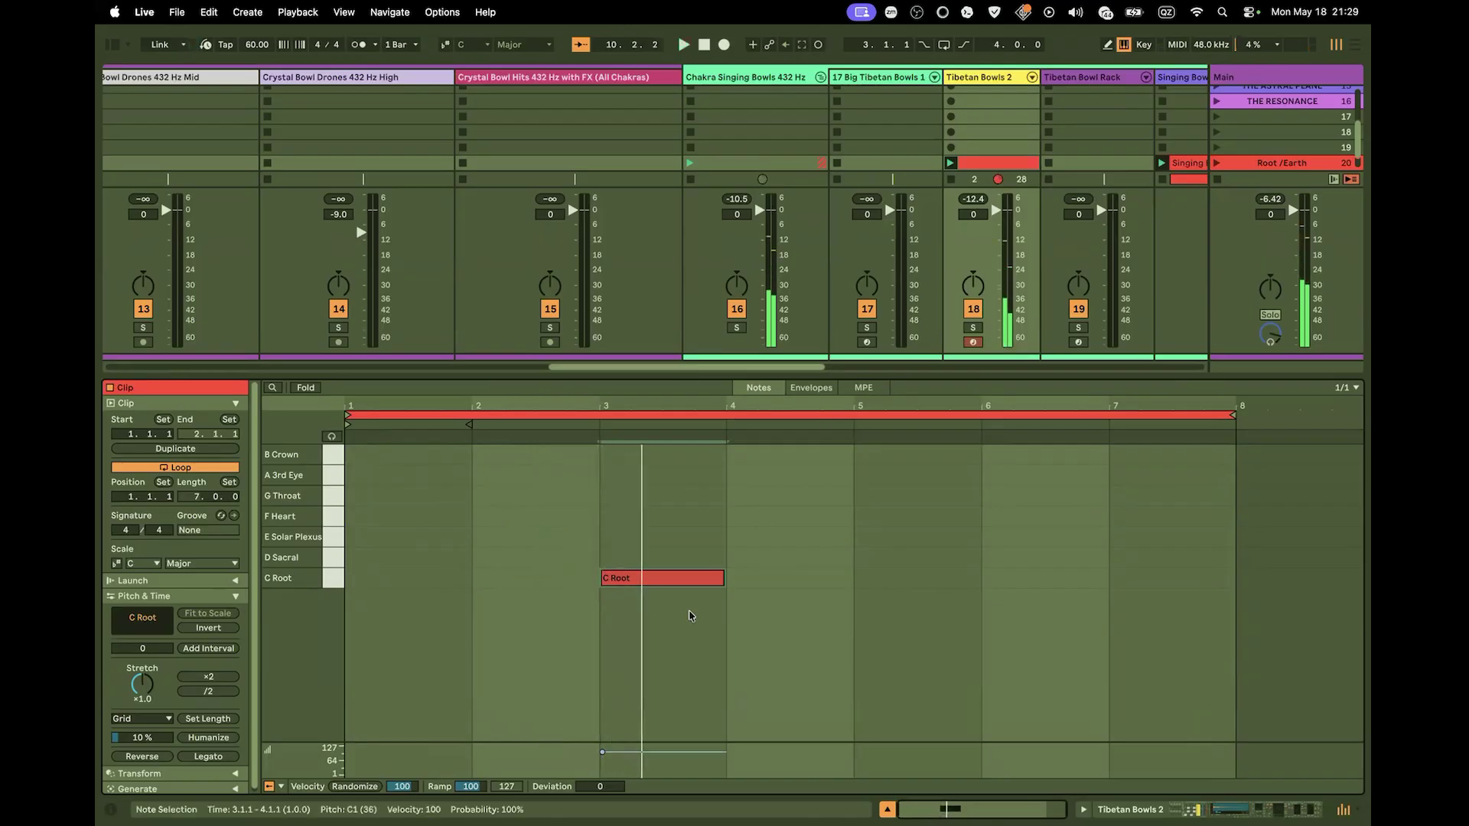
pyautogui.click(669, 580)
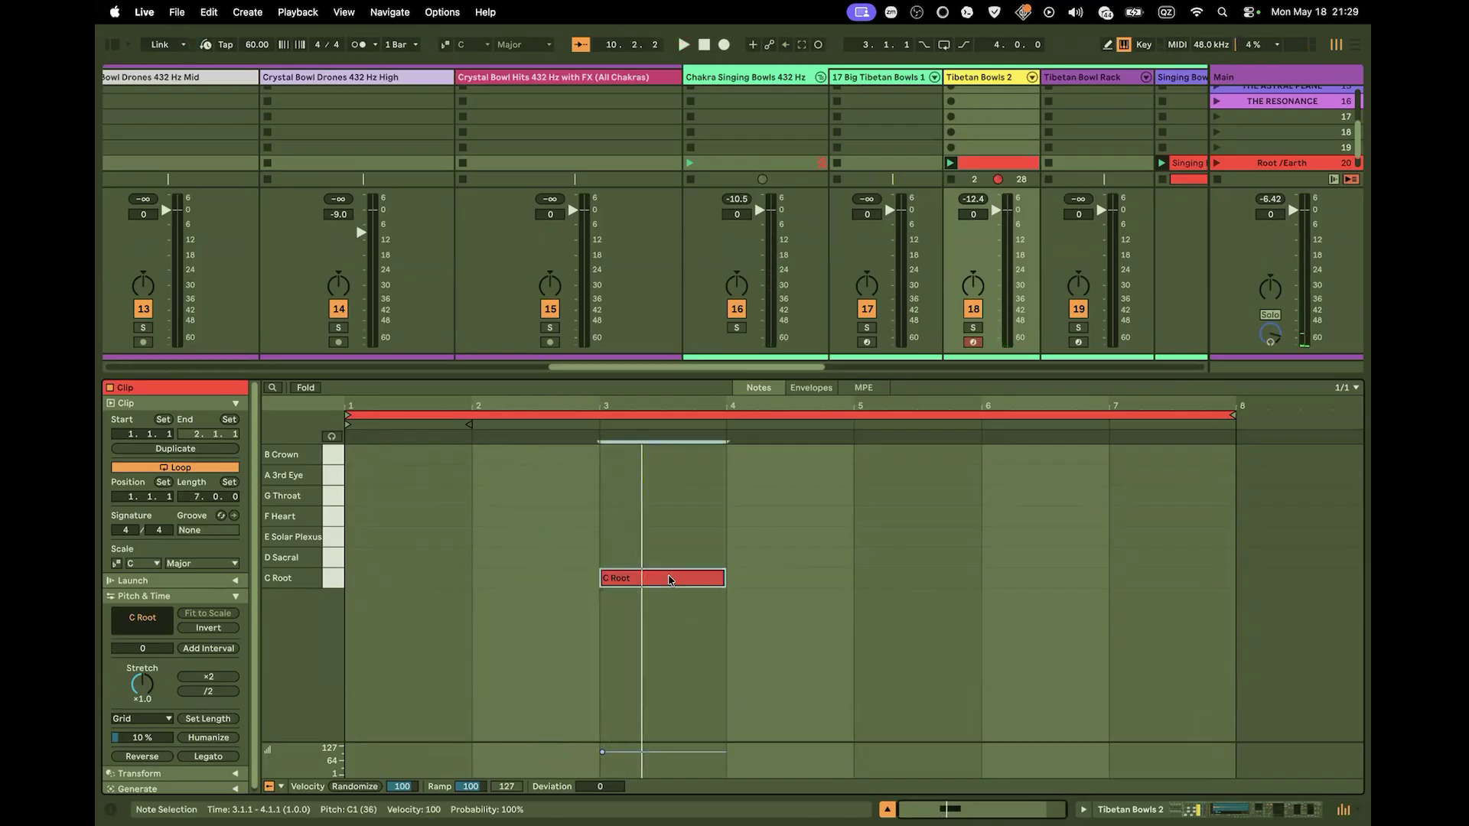
pyautogui.moveTo(670, 580); pyautogui.dragTo(789, 586)
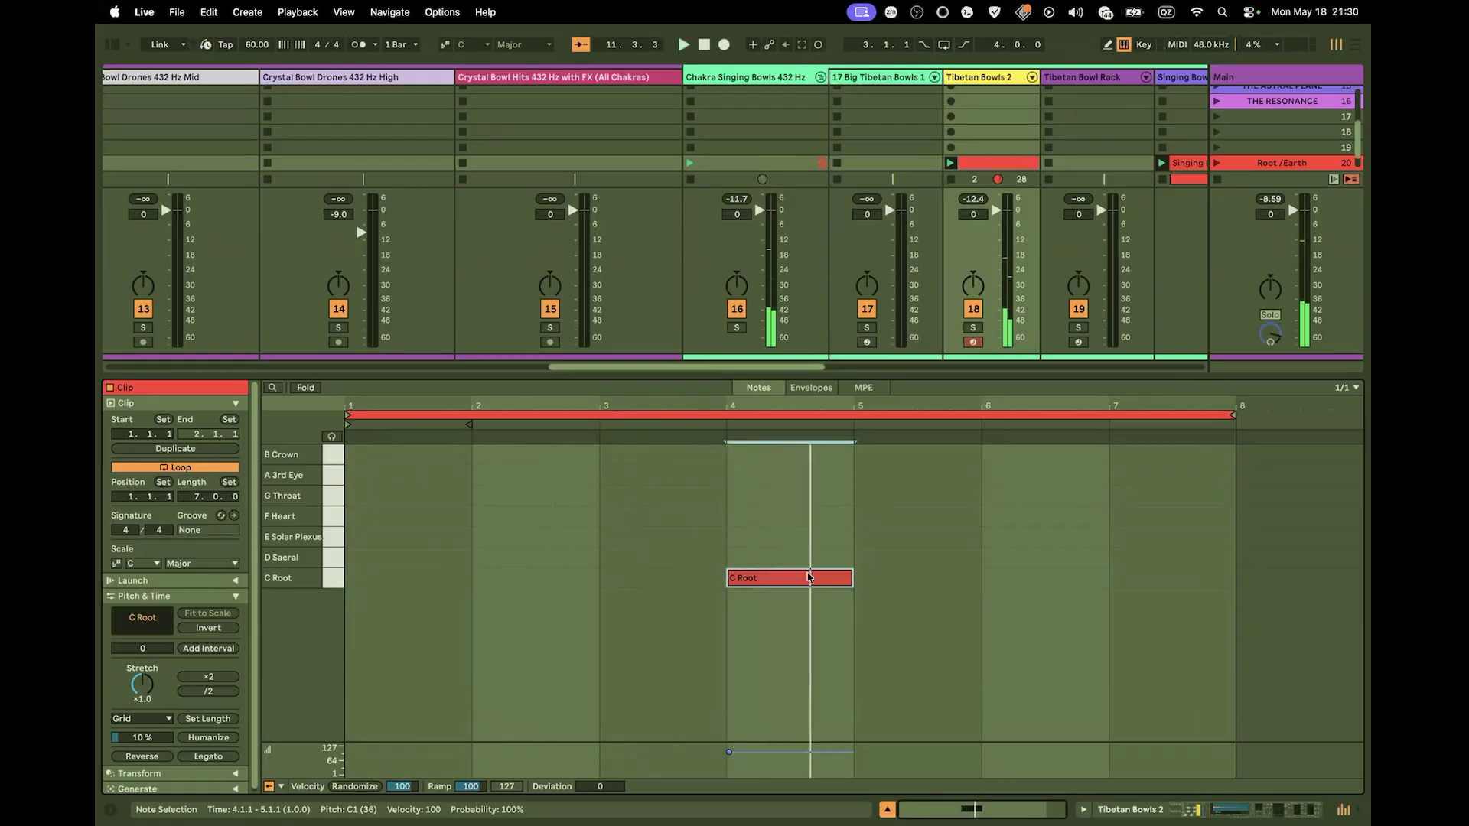
pyautogui.moveTo(809, 575); pyautogui.dragTo(934, 580)
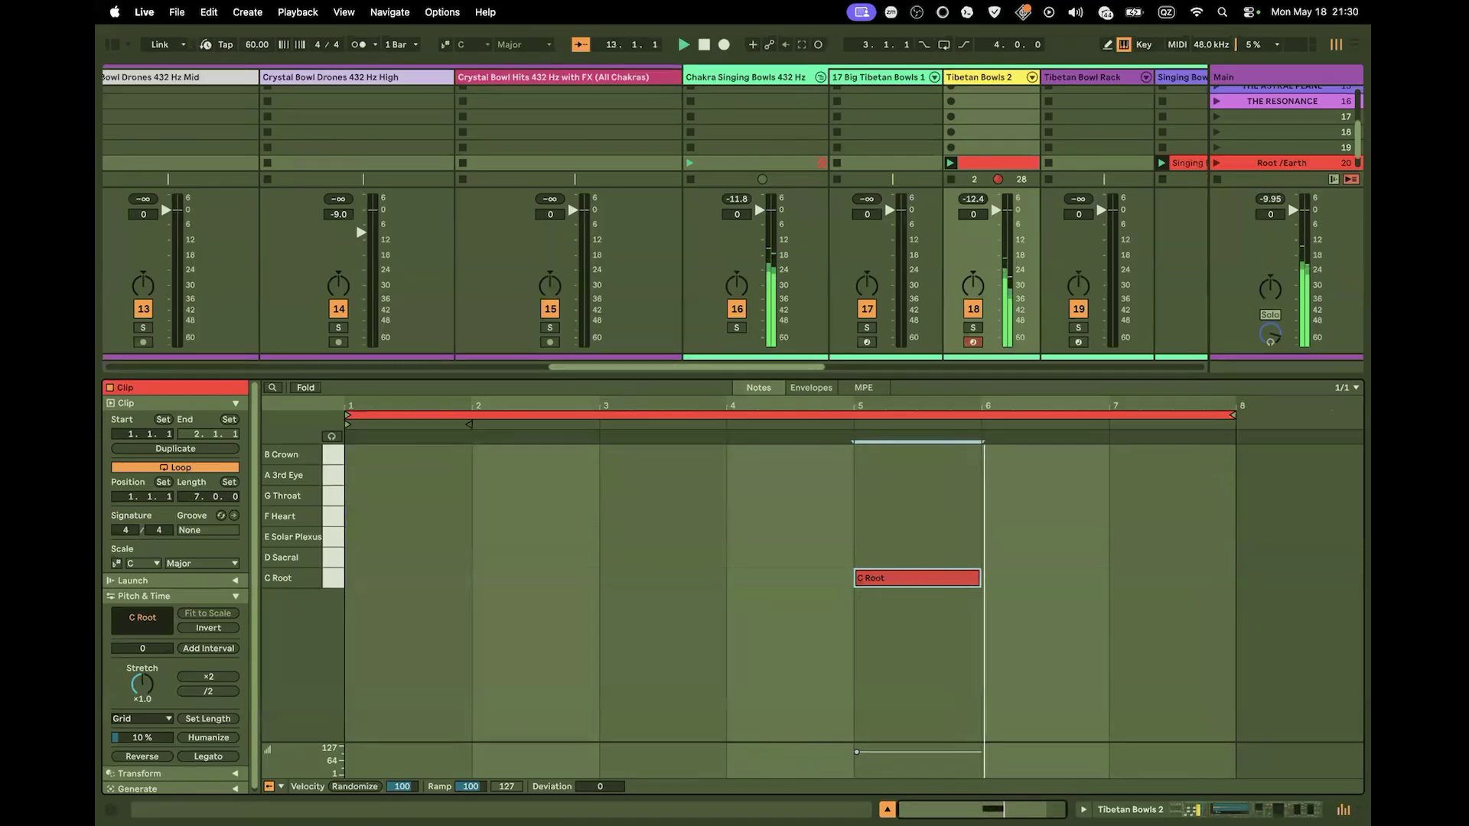
# Hide the clip editor, stop playback, and delete the Singing Bowl Drone Mid and Singing Bowl Drones High tracks
pyautogui.press('super+alt+l')
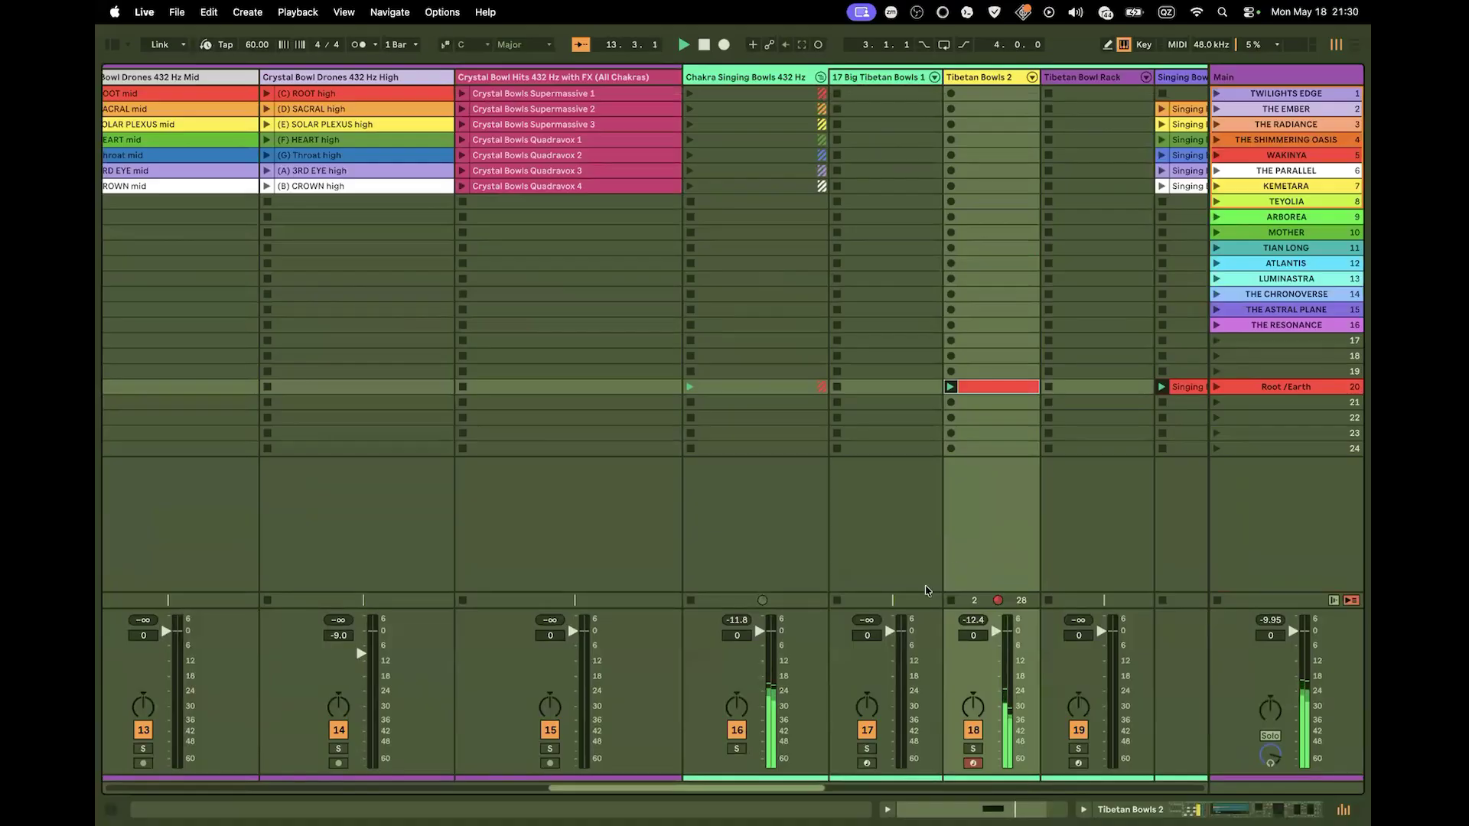
pyautogui.press('space')
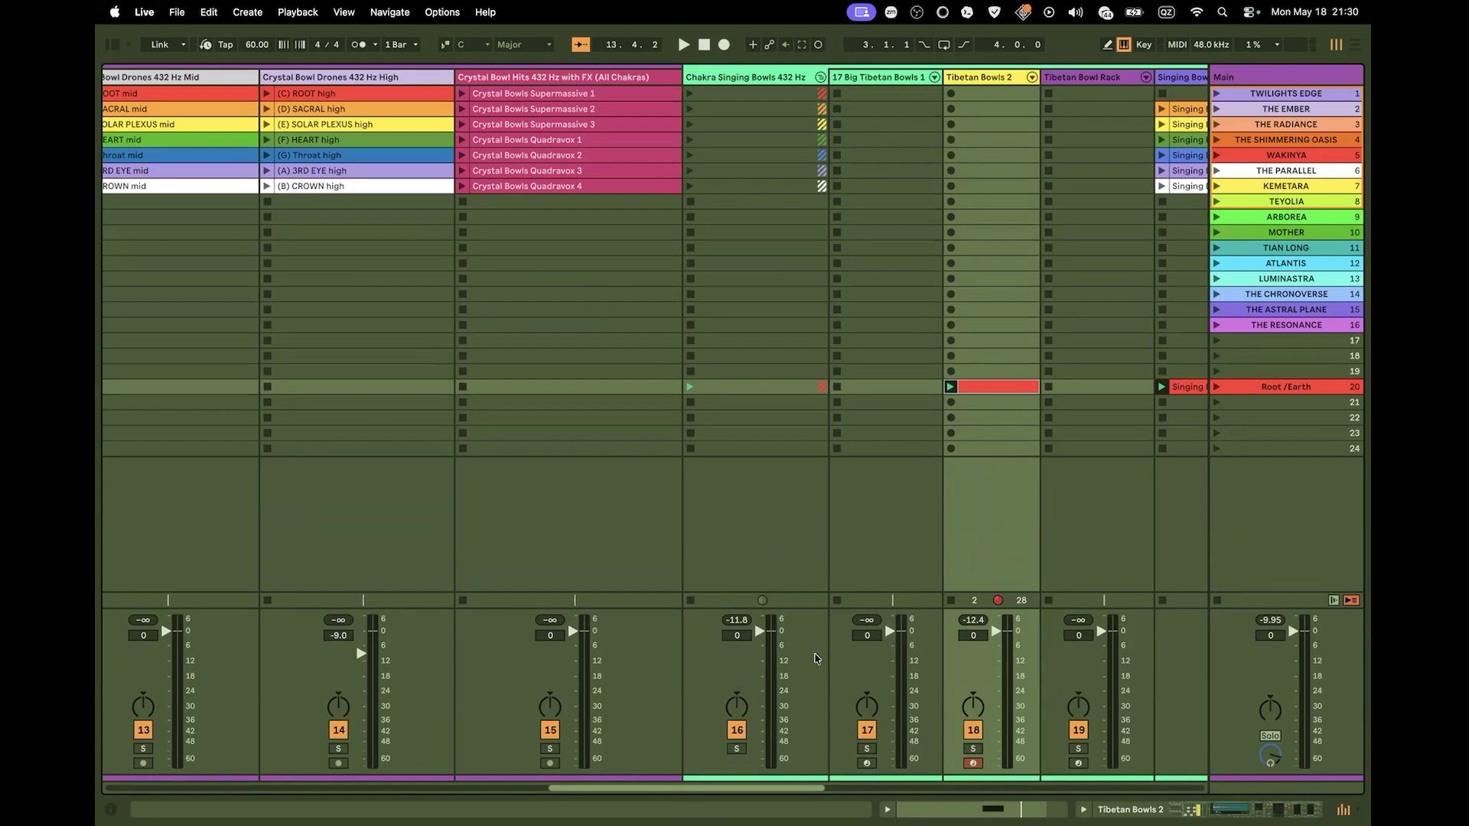
pyautogui.moveTo(800, 786); pyautogui.dragTo(994, 786)
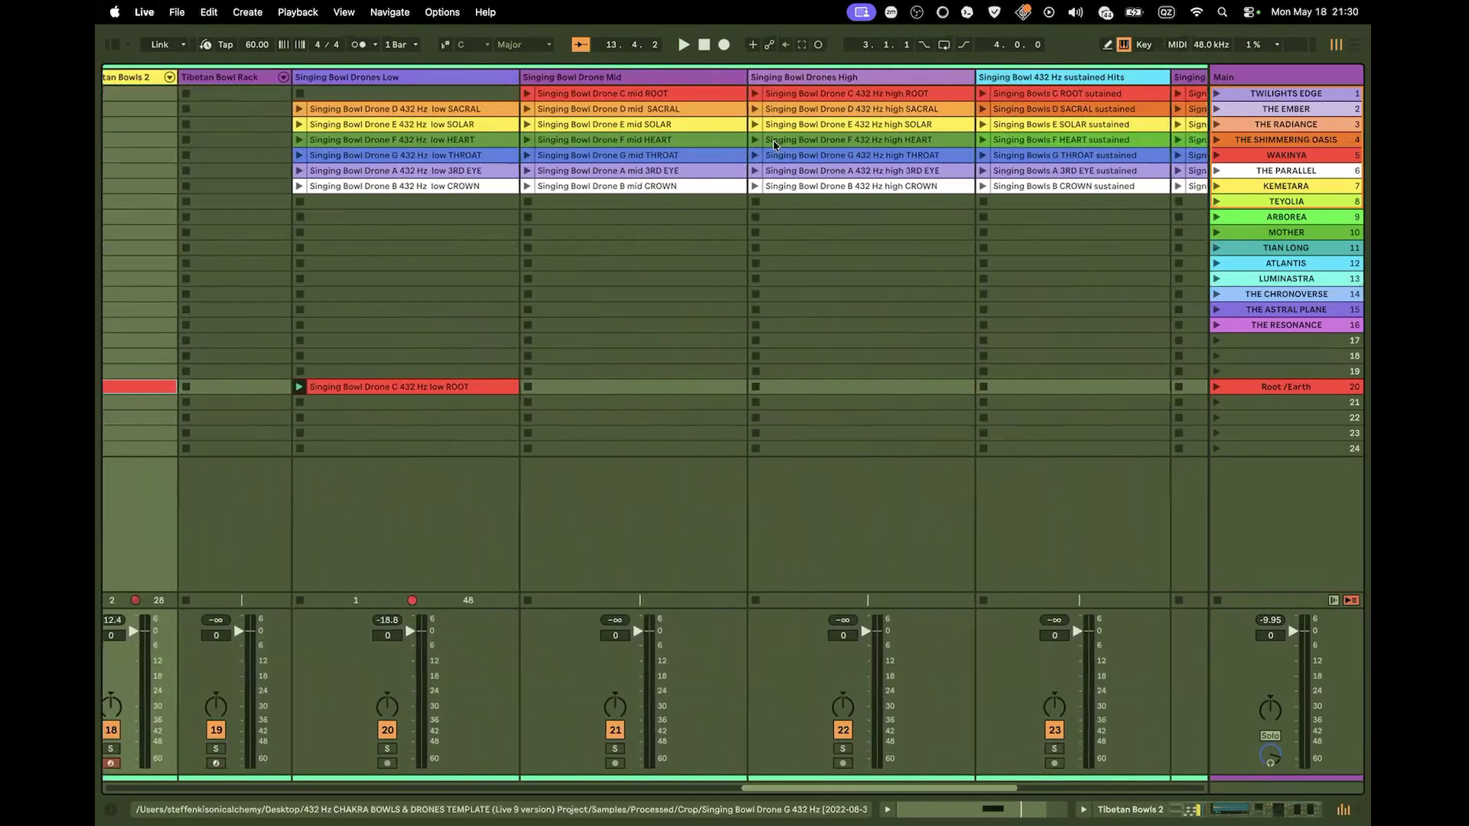
pyautogui.click(700, 74)
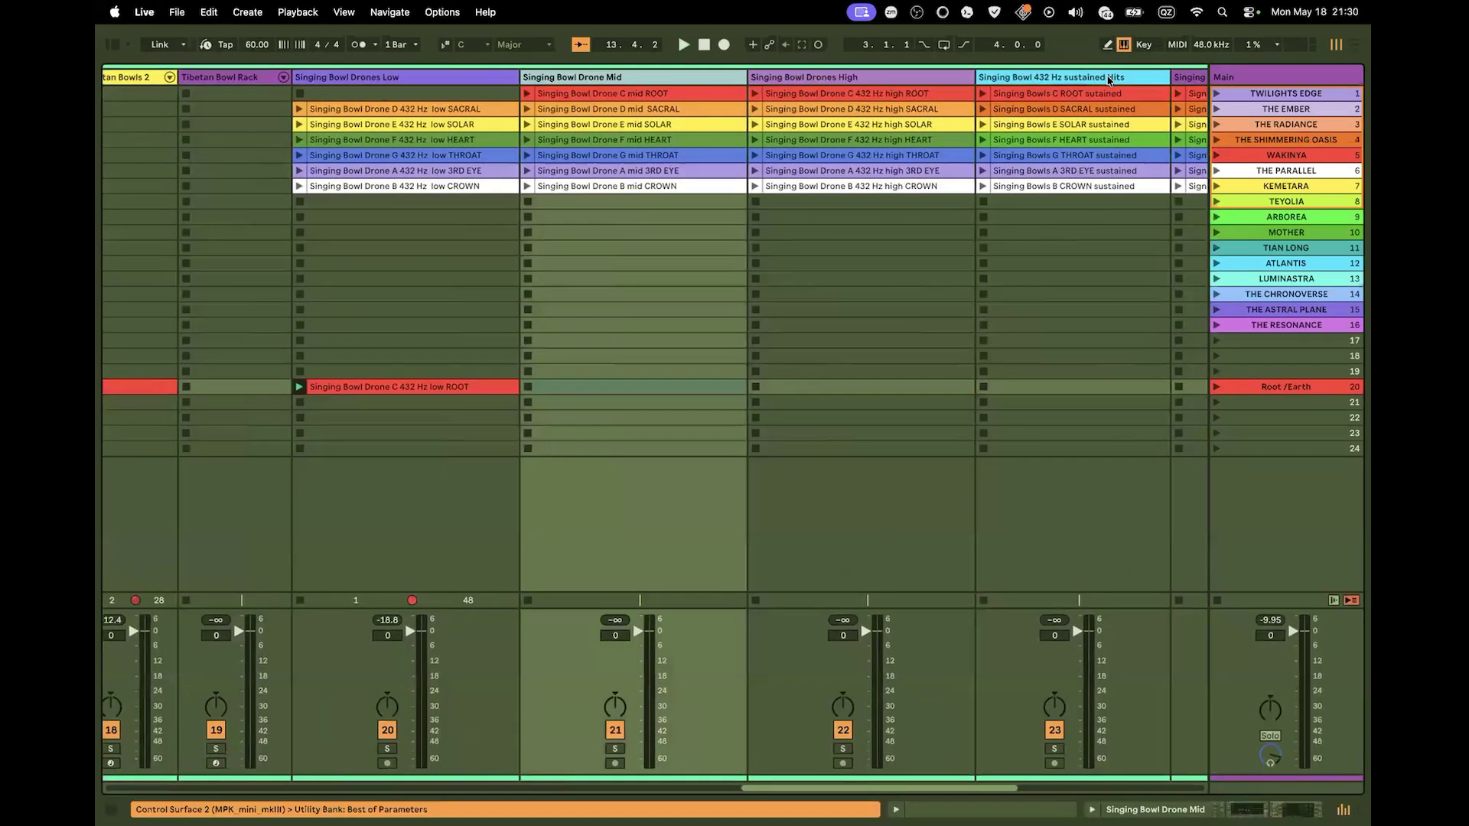
pyautogui.click(923, 76)
pyautogui.press('Delete')
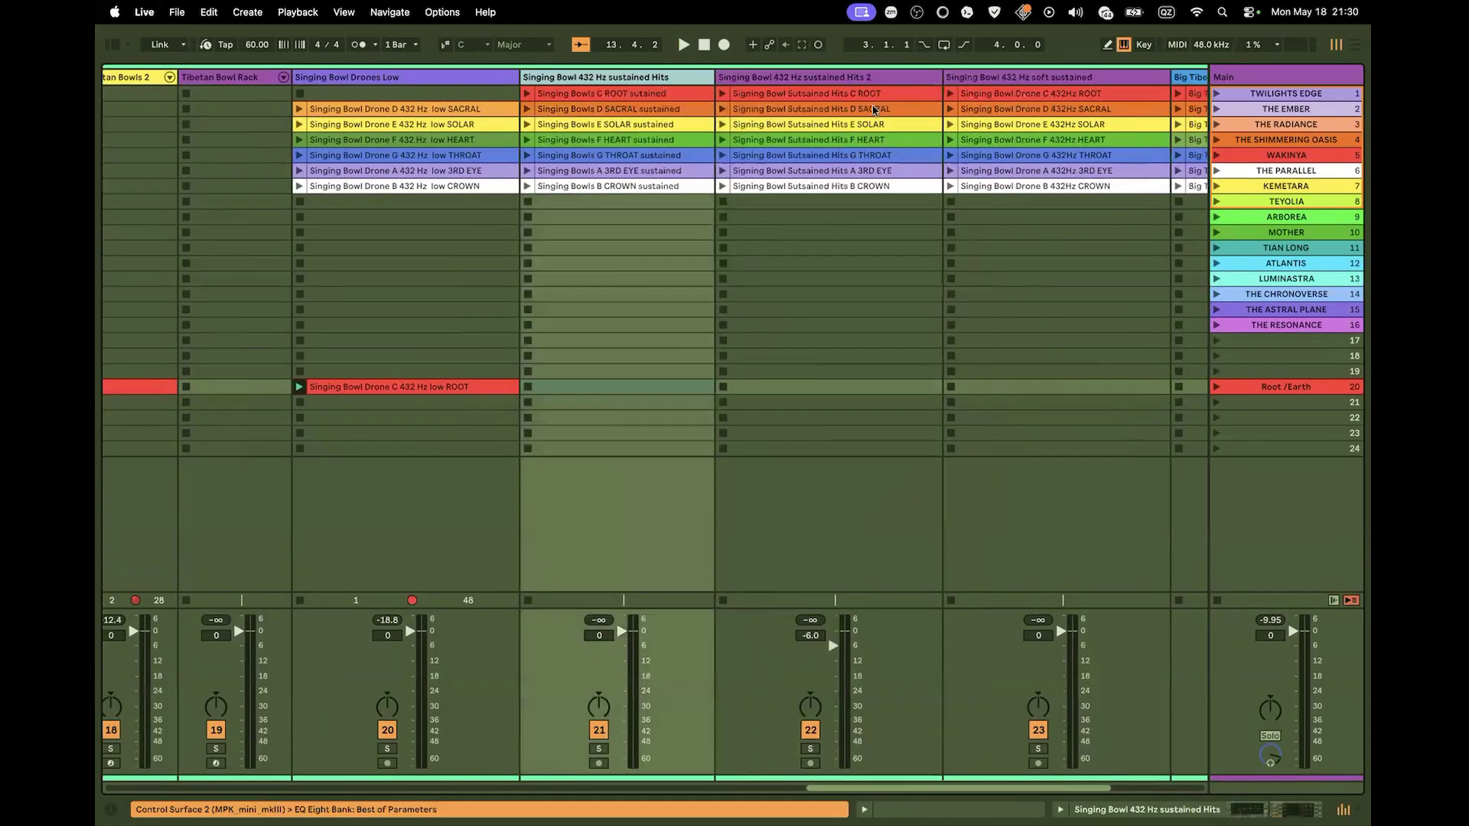
# Audition the C ROOT clip of Singing Bowl 432 Hz sustained Hits in solo and move it into the Root /Earth scene
pyautogui.click(527, 94)
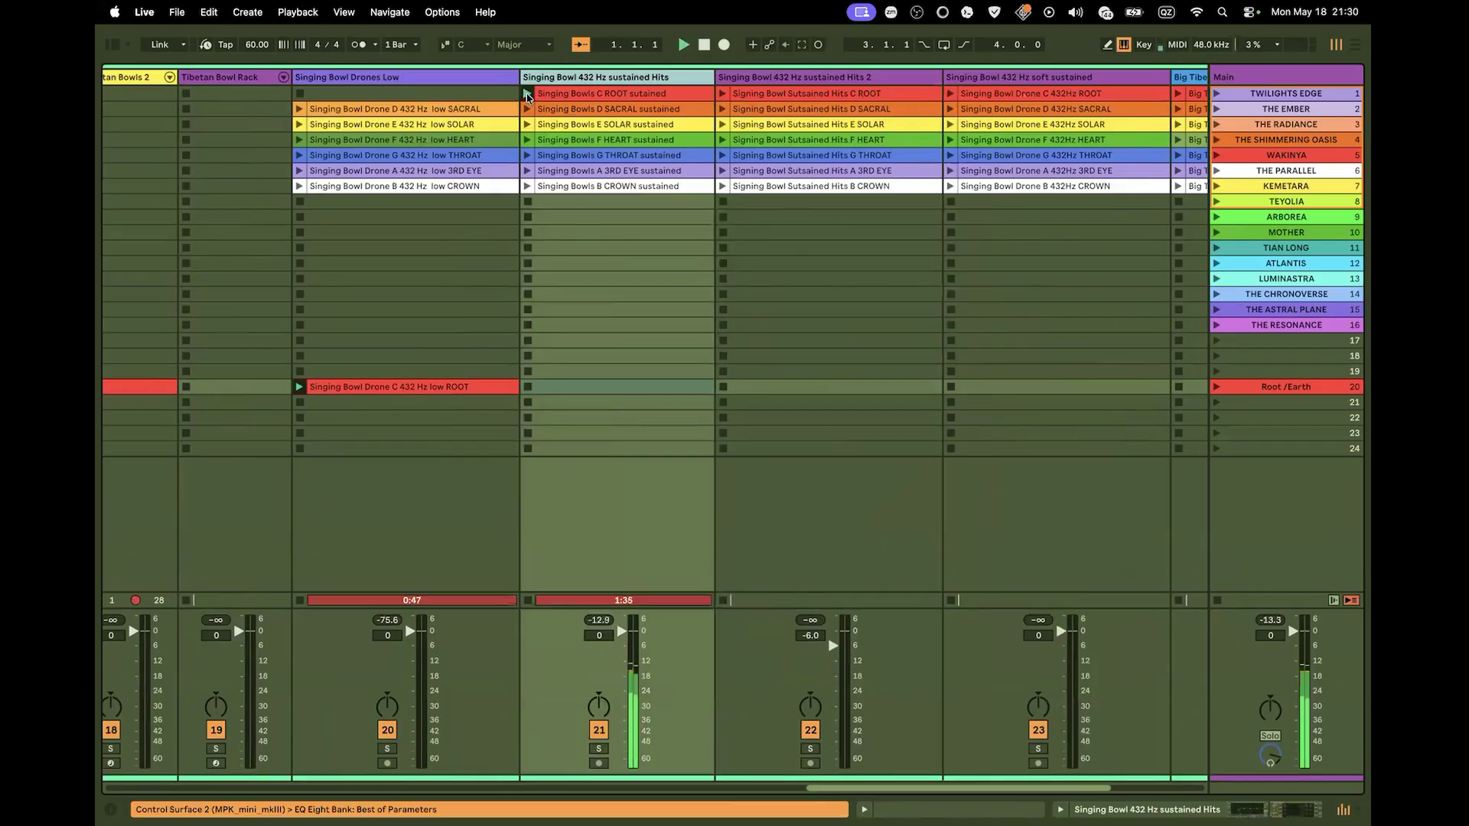
pyautogui.click(599, 748)
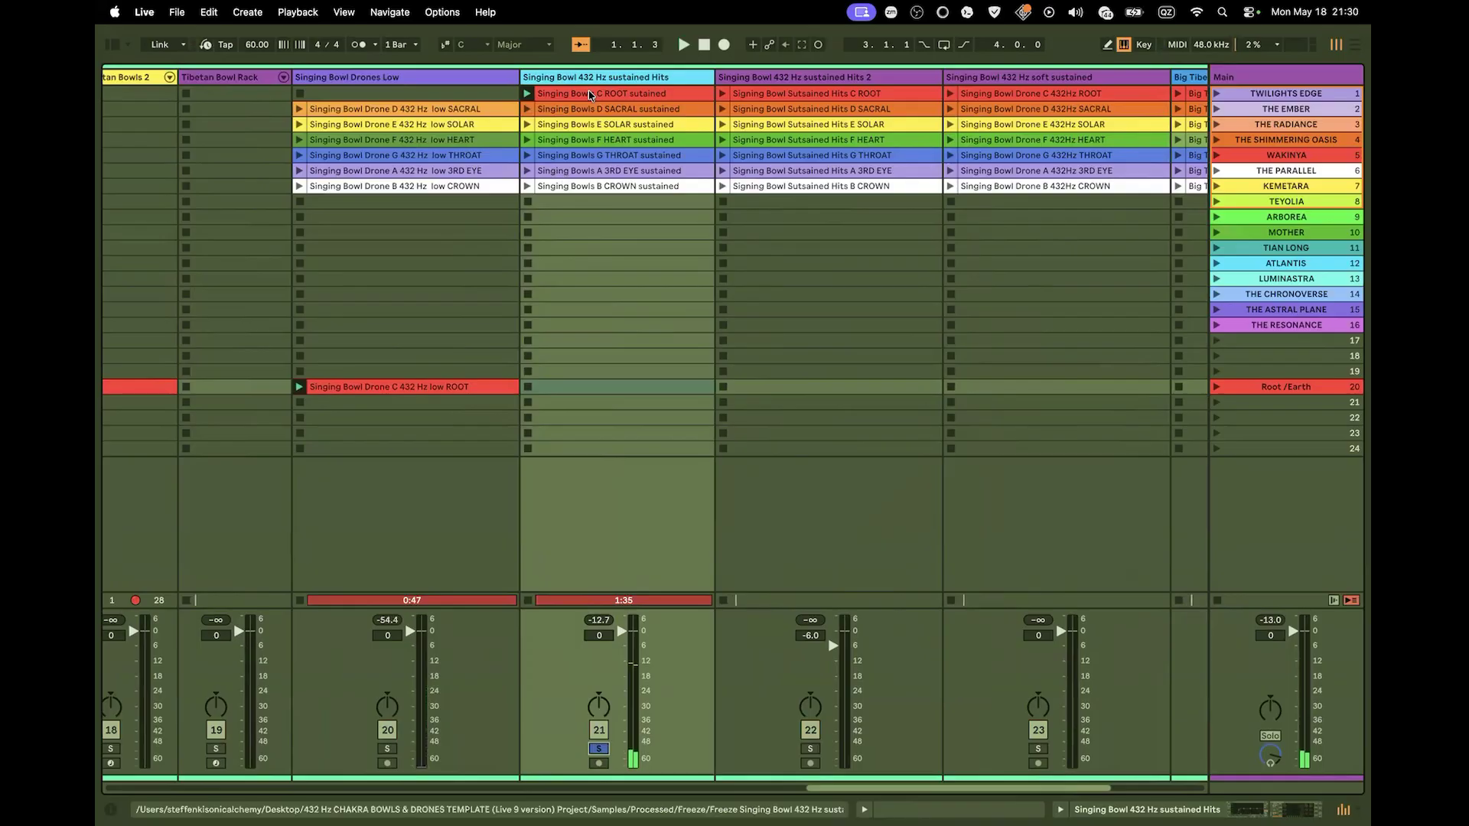
pyautogui.moveTo(589, 94); pyautogui.dragTo(600, 386)
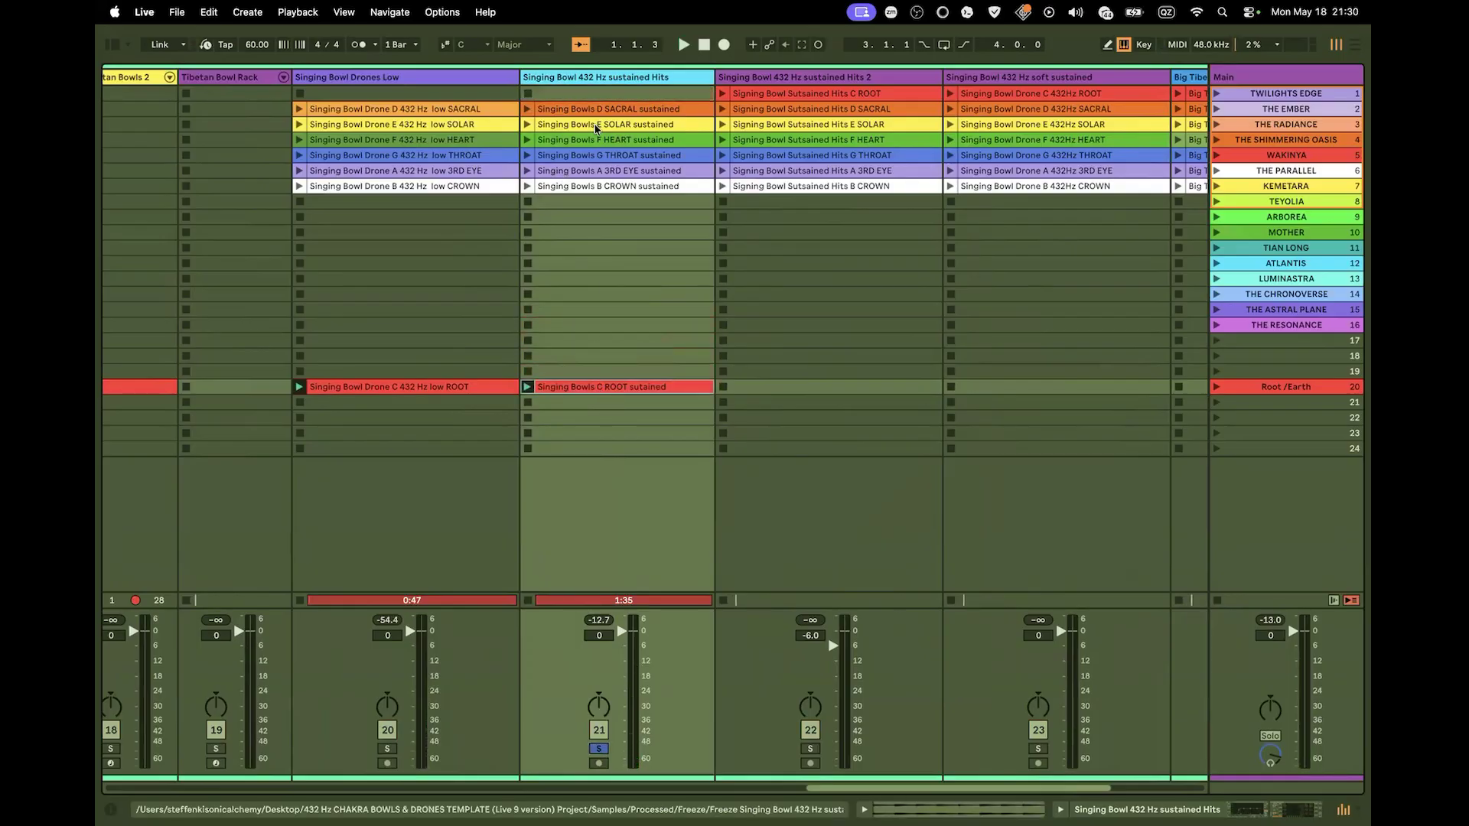
# Audition the C ROOT clip of Singing Bowl 432 Hz sustained Hits 2 in solo and move it into the Root /Earth scene
pyautogui.click(722, 94)
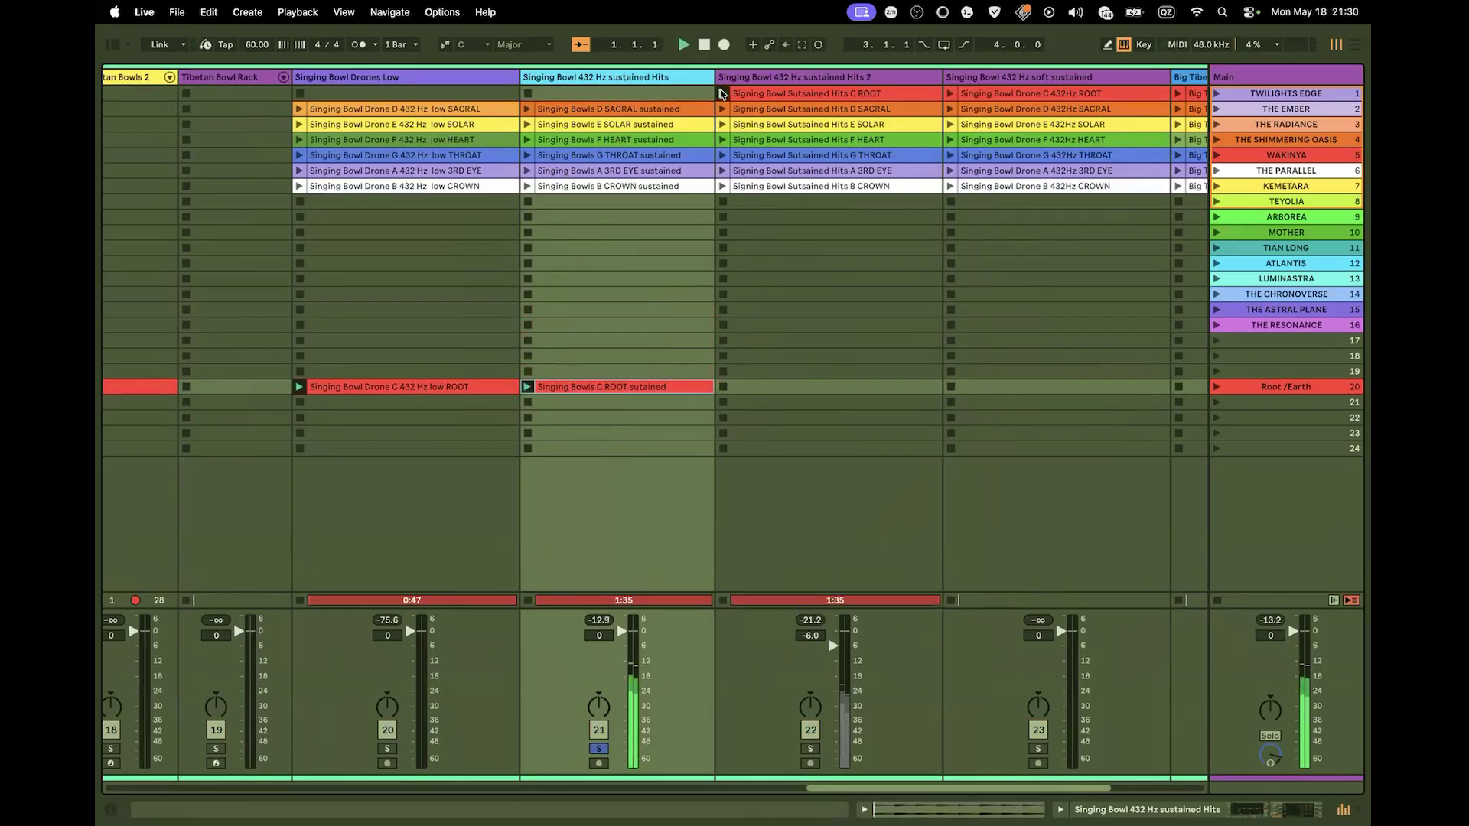
pyautogui.click(810, 748)
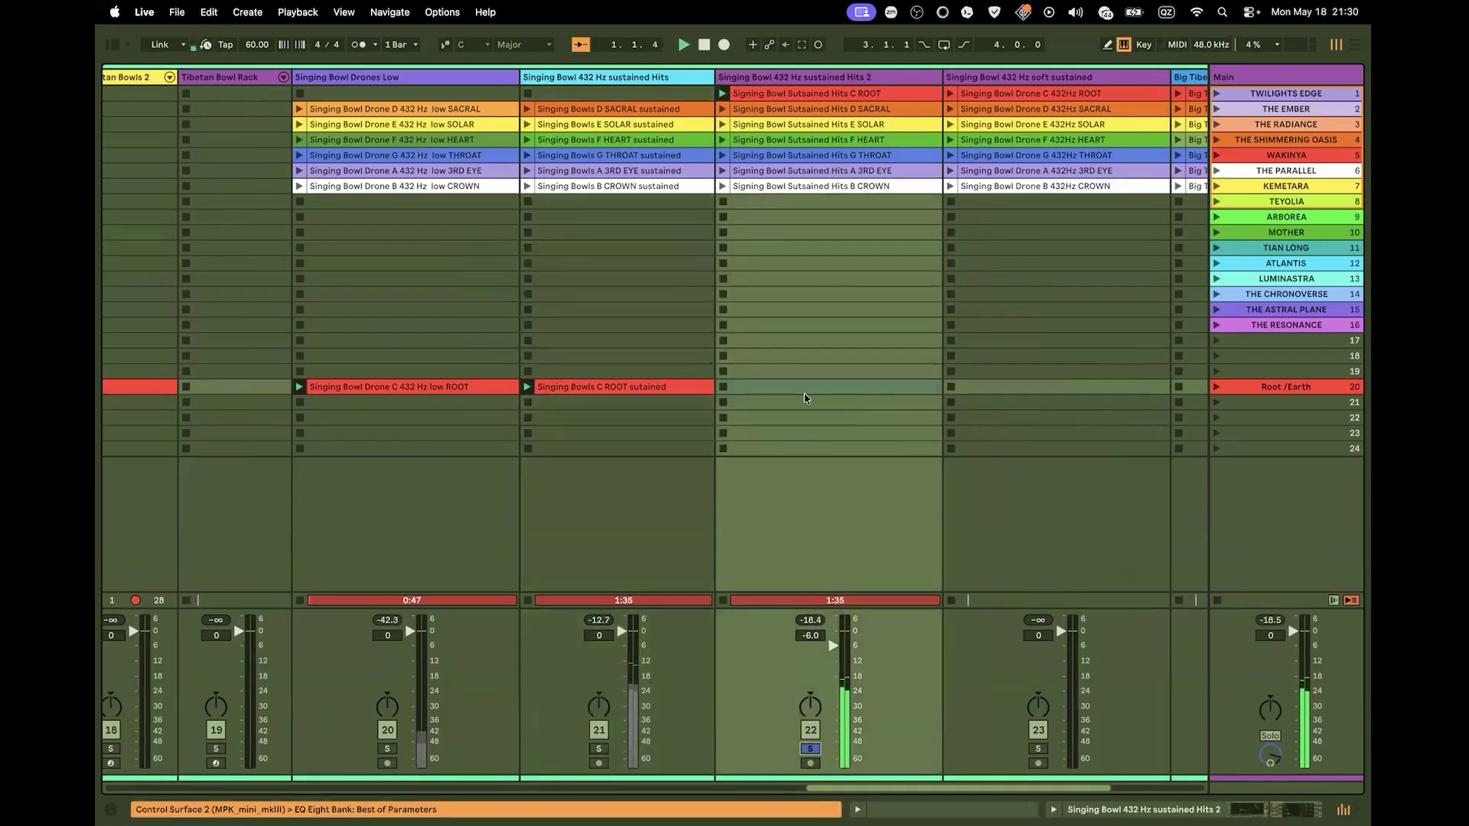
pyautogui.click(785, 95)
pyautogui.moveTo(784, 95); pyautogui.dragTo(803, 398)
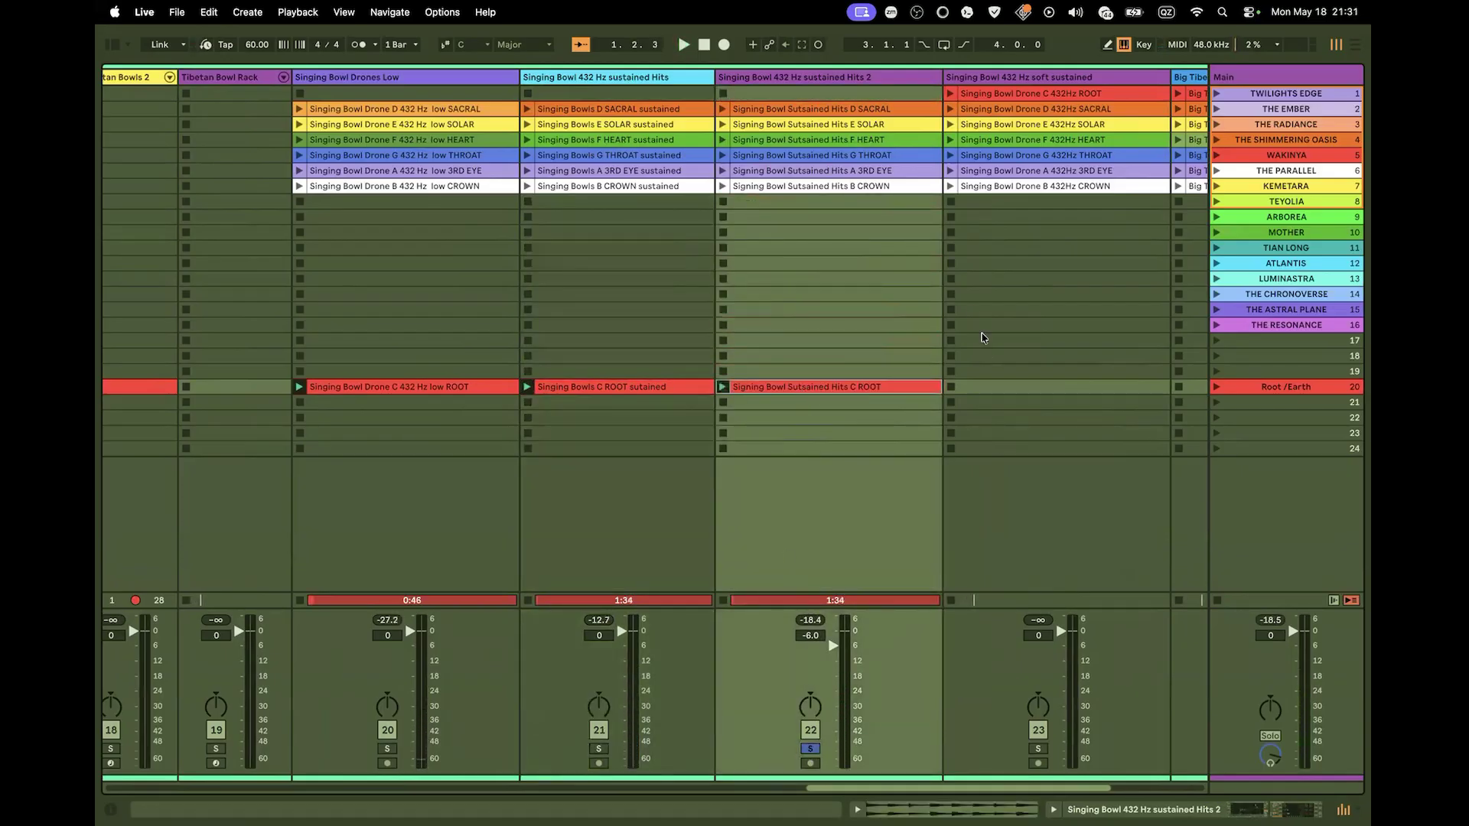
# Audition the C ROOT clip of Singing Bowl 432 Hz soft sustained in solo, unsolo the track and delete it
pyautogui.click(950, 93)
pyautogui.click(1038, 753)
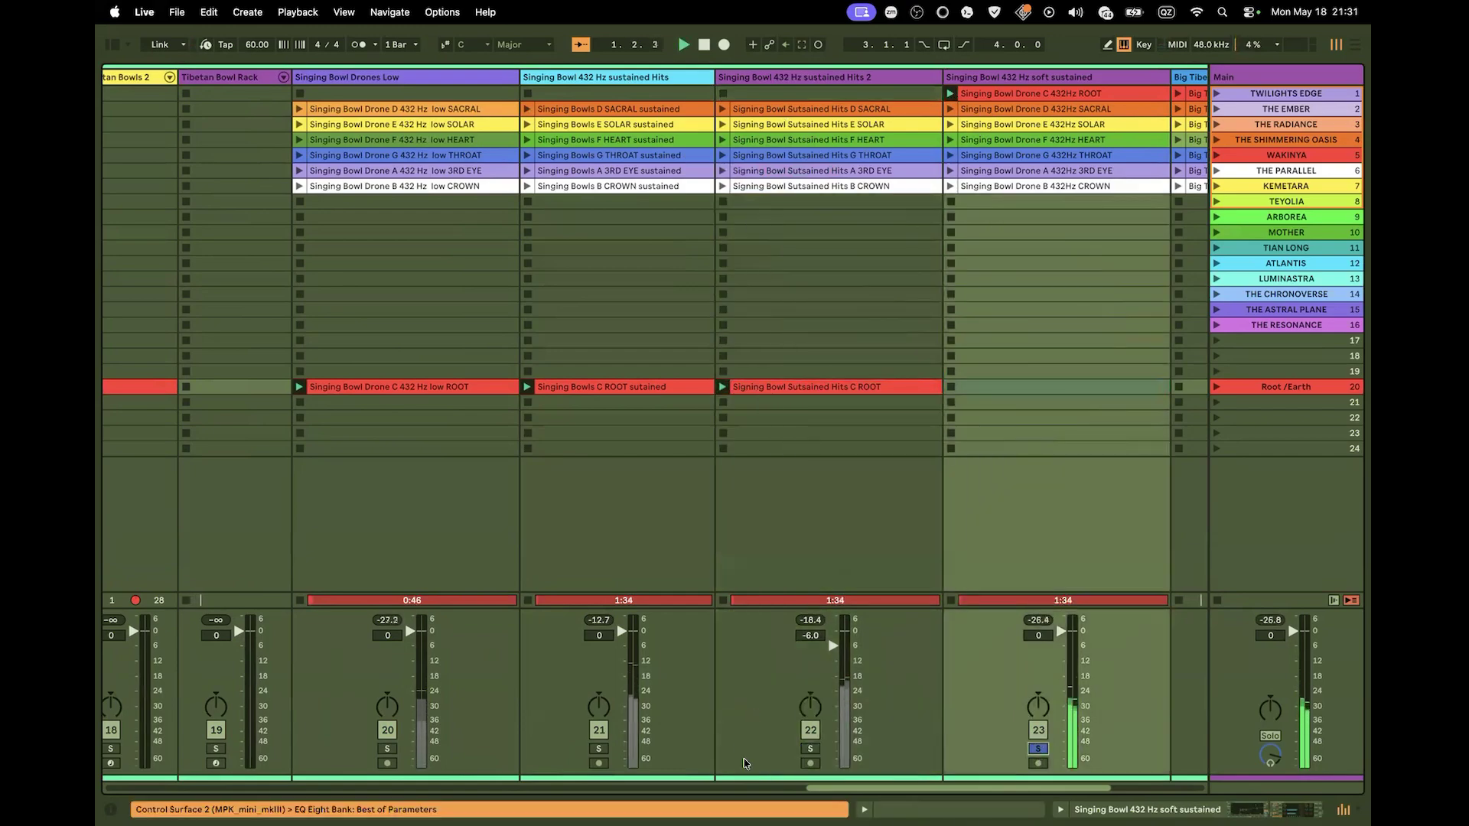
pyautogui.click(1034, 748)
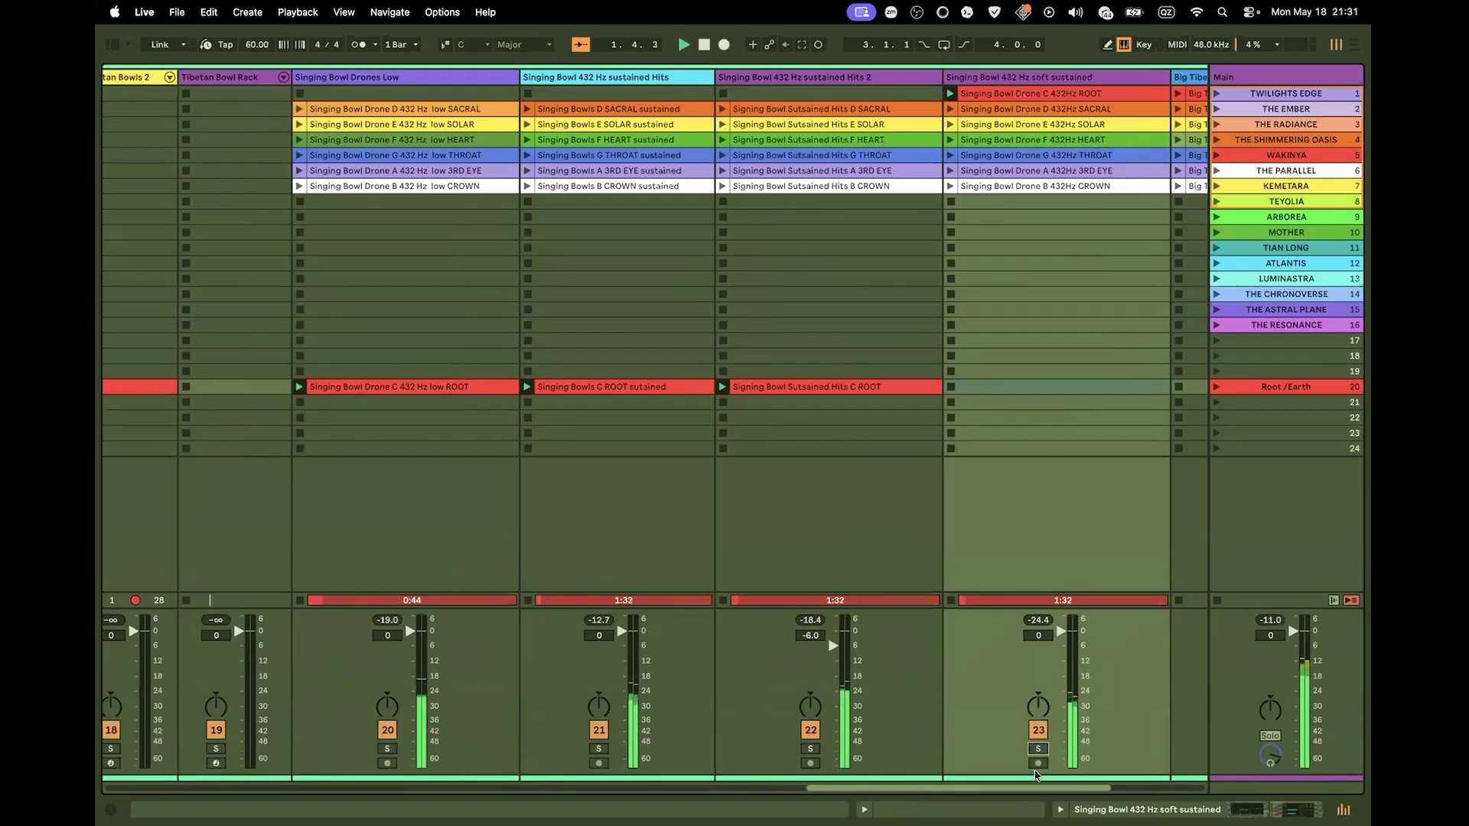
pyautogui.moveTo(1040, 788); pyautogui.dragTo(1136, 784)
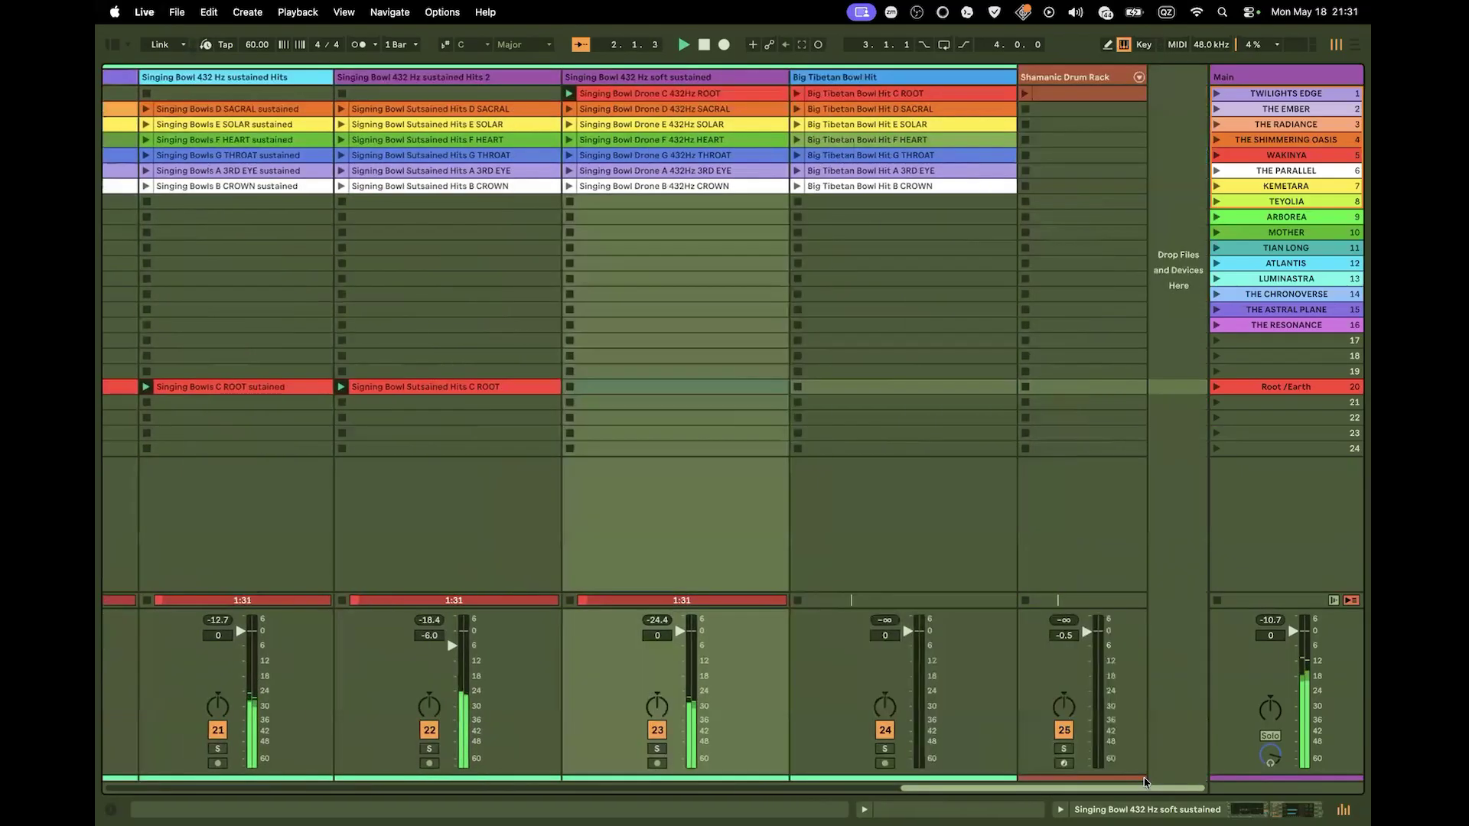
pyautogui.click(692, 77)
pyautogui.press('Delete')
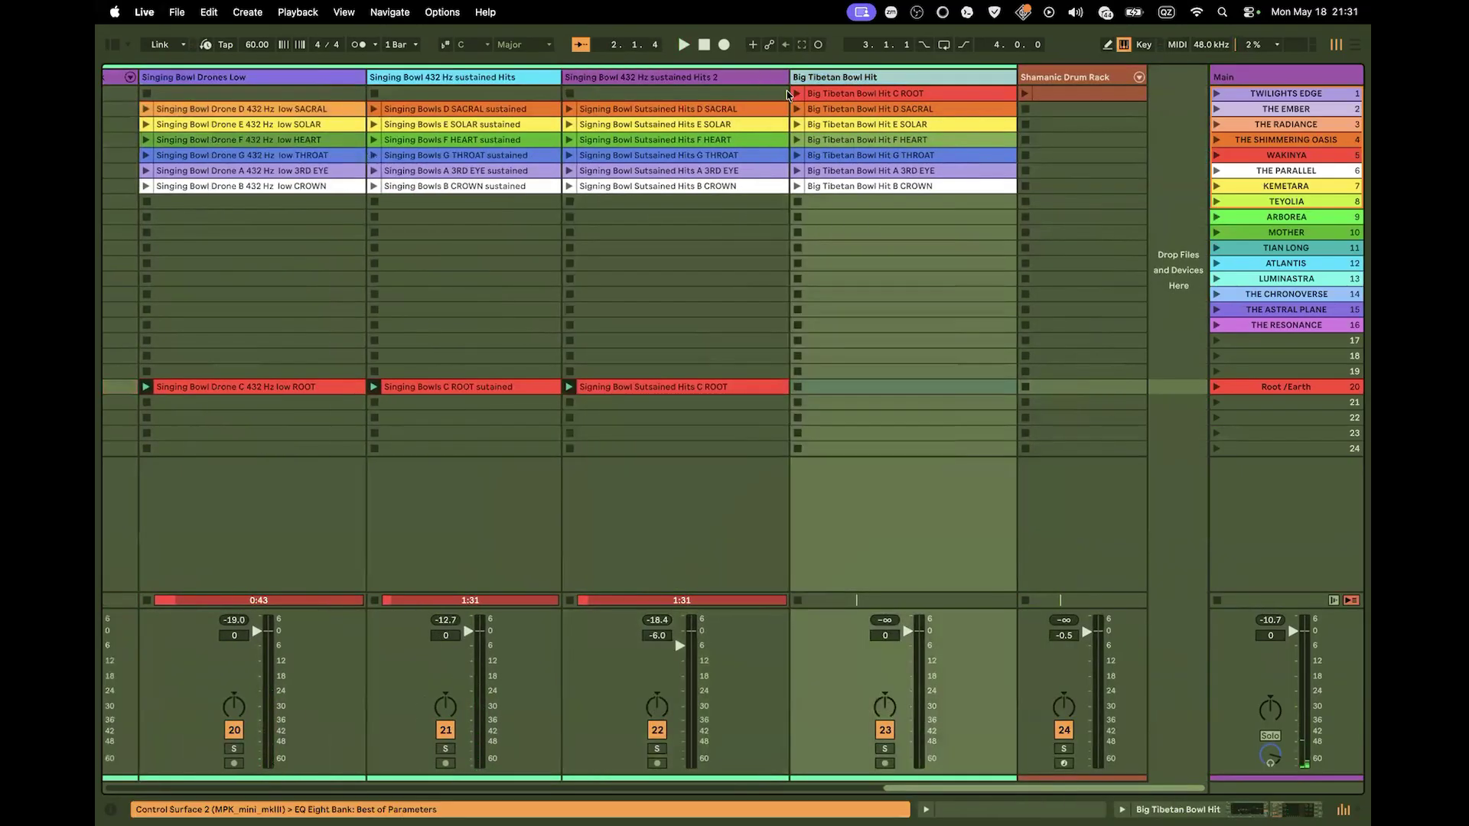
# Audition the Big Tibetan Bowl Hit C ROOT clip in solo, move it into the Root /Earth scene and stop playback
pyautogui.click(797, 93)
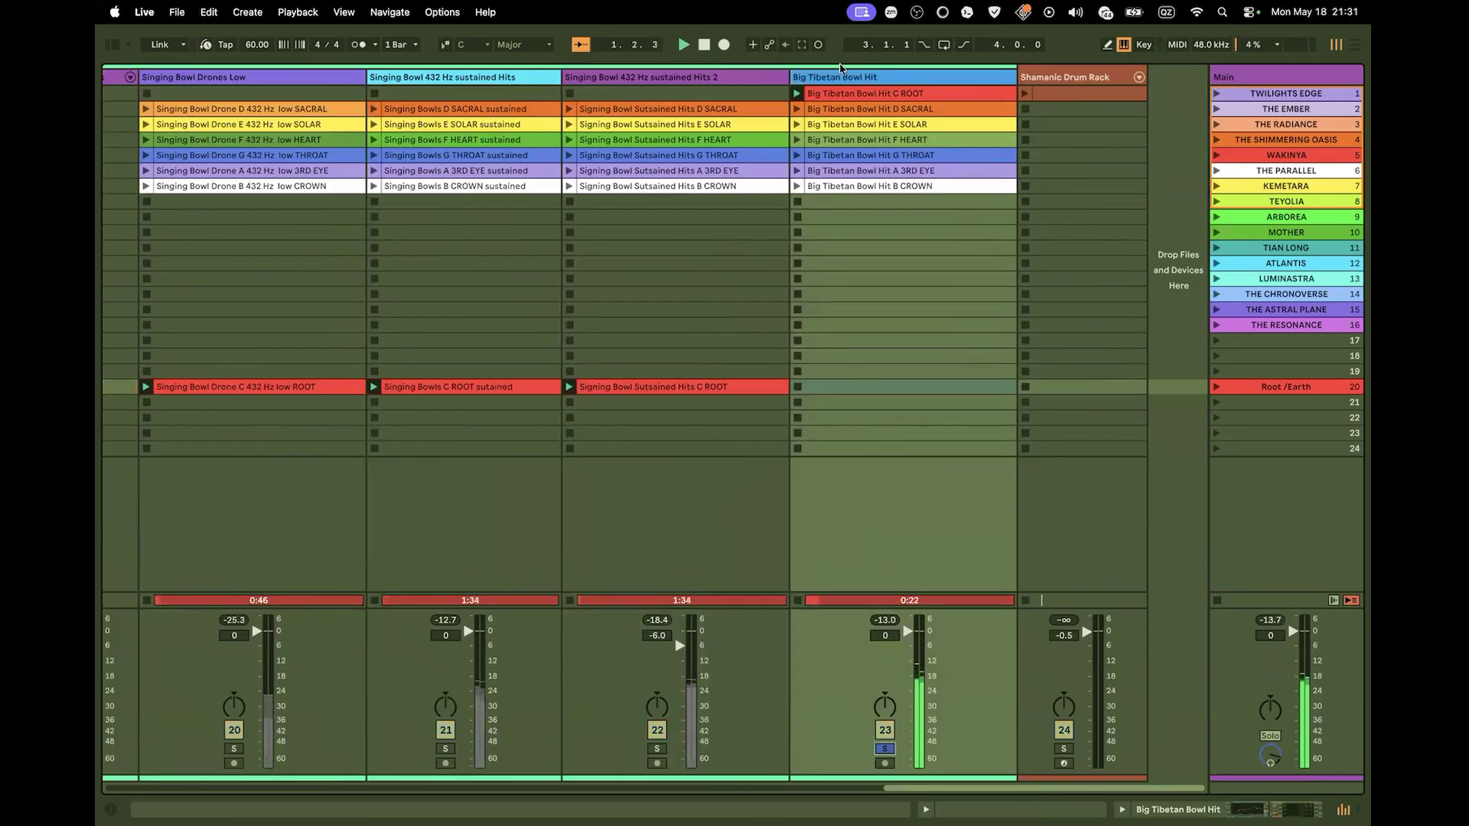
pyautogui.moveTo(858, 98); pyautogui.dragTo(852, 392)
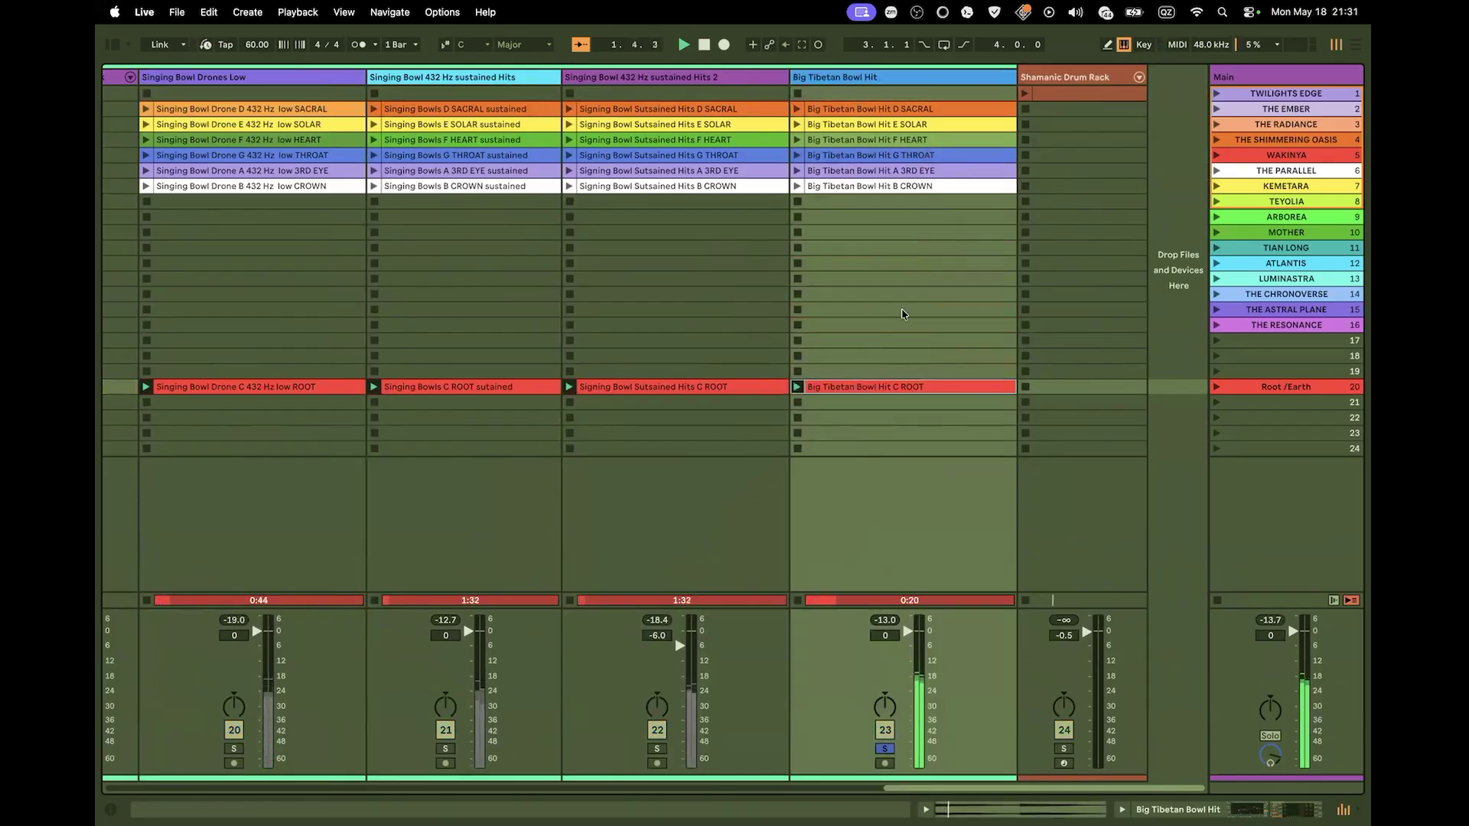
pyautogui.press('space')
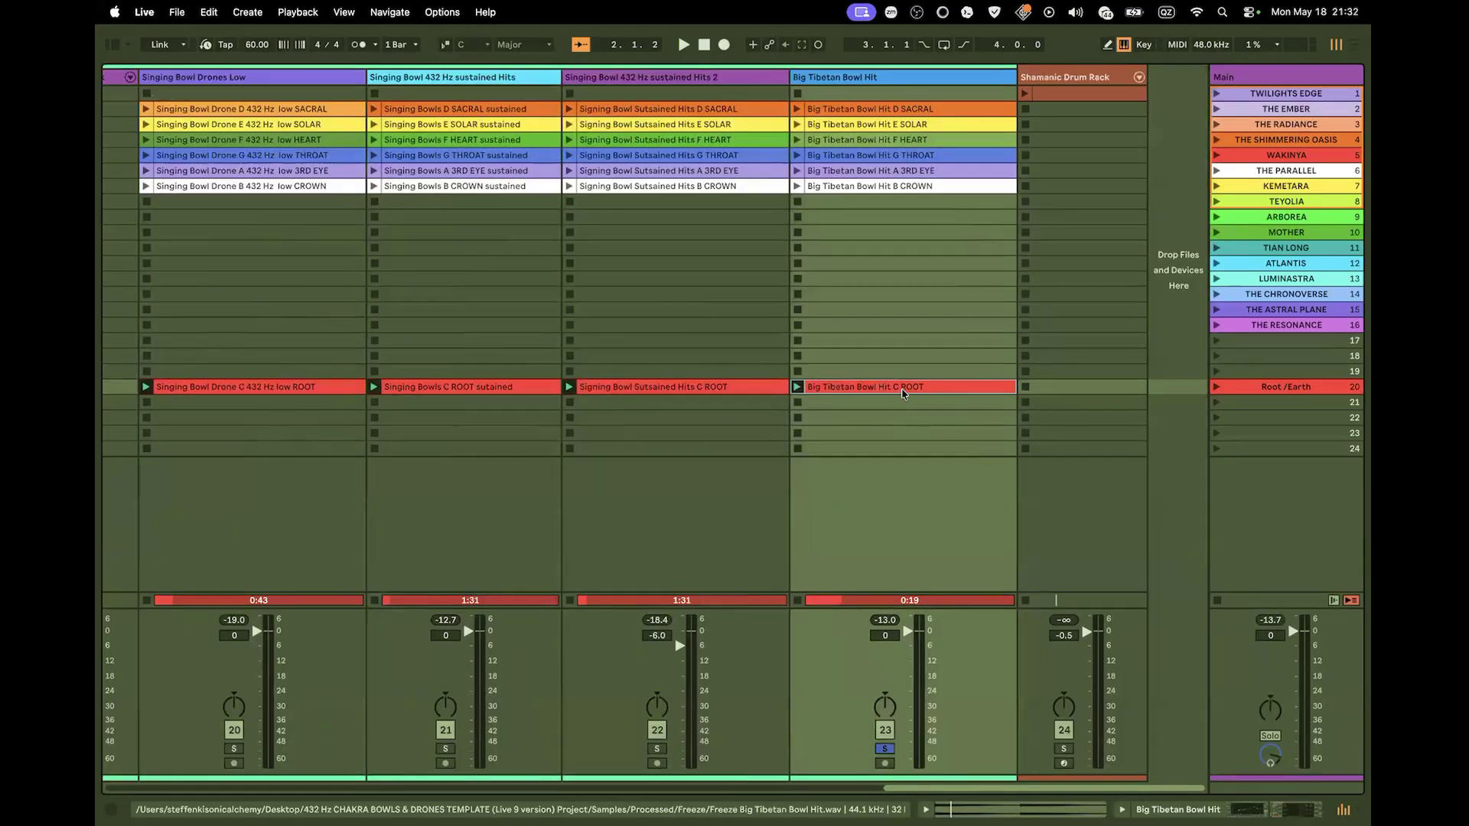
# Return all tracks to the Arrangement, and place the Shamanic Drum Rack clip in the Root /Earth scene with its notes open
pyautogui.click(1349, 601)
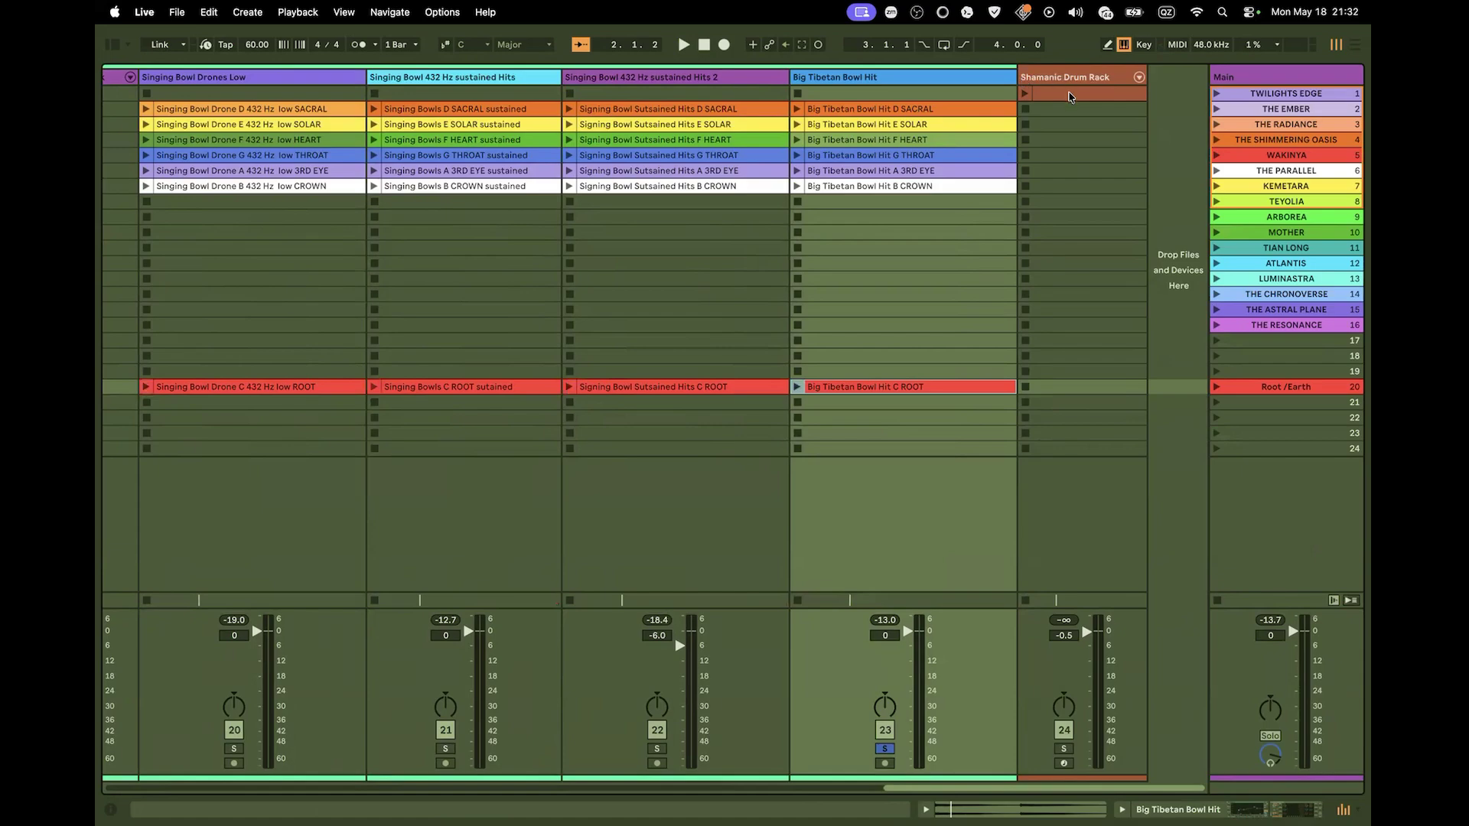
pyautogui.click(1072, 388)
pyautogui.doubleClick(1072, 390)
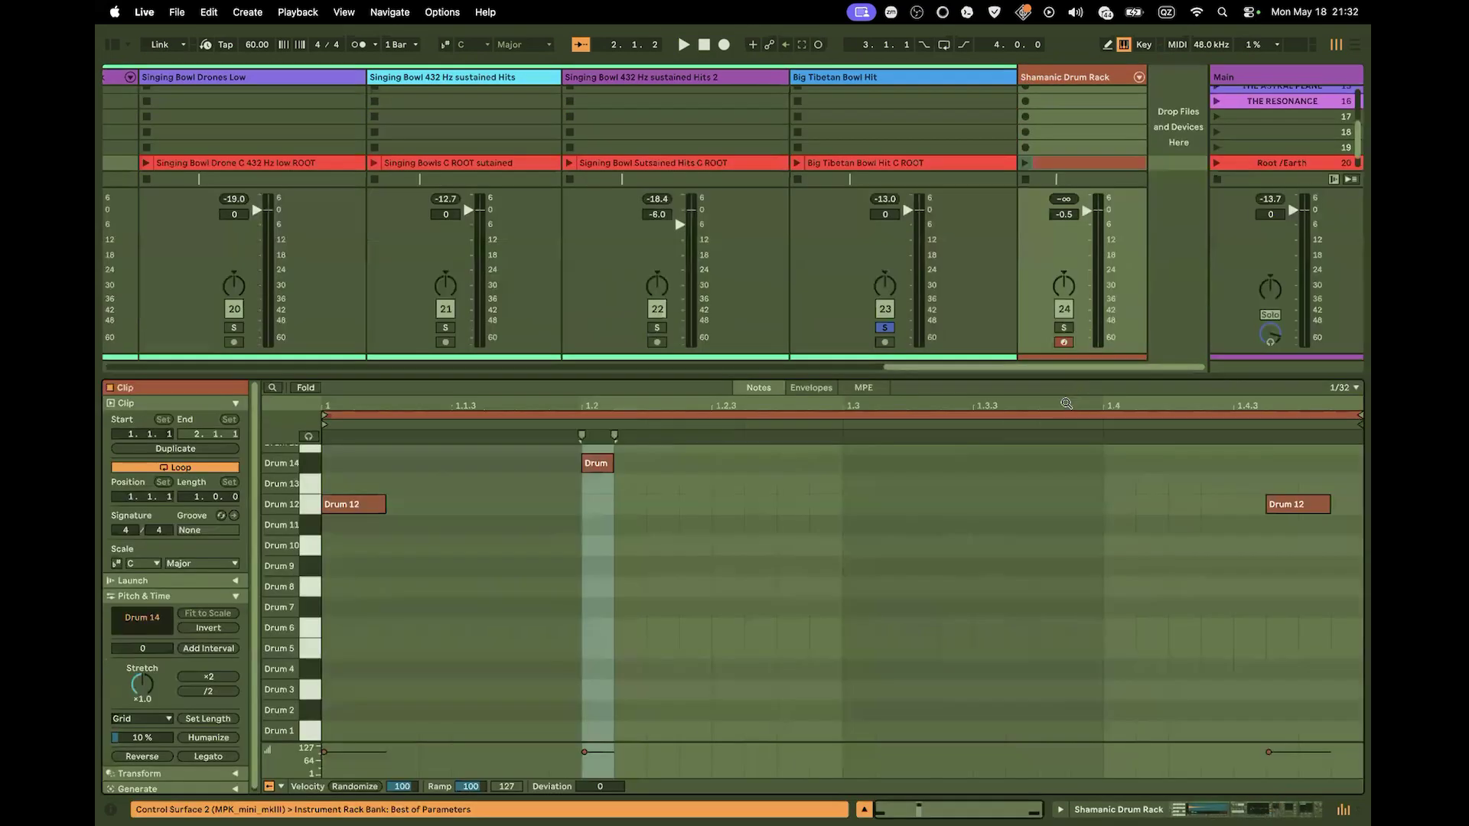
# Unsolo the Big Tibetan Bowl Hit track, and launch the Shamanic Drum Rack clip and color it red
pyautogui.click(886, 329)
pyautogui.click(1025, 163)
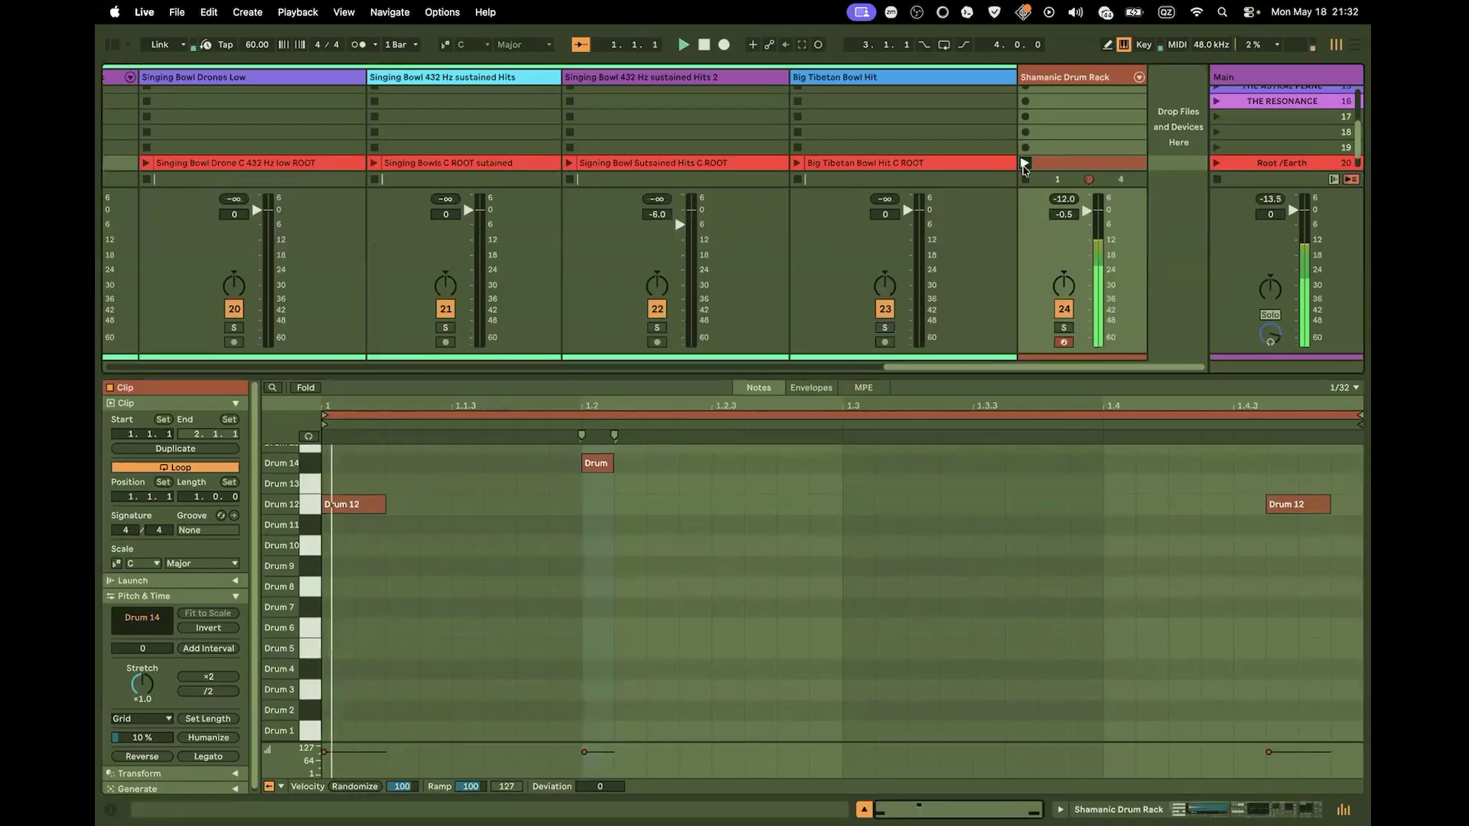
pyautogui.rightClick(1088, 165)
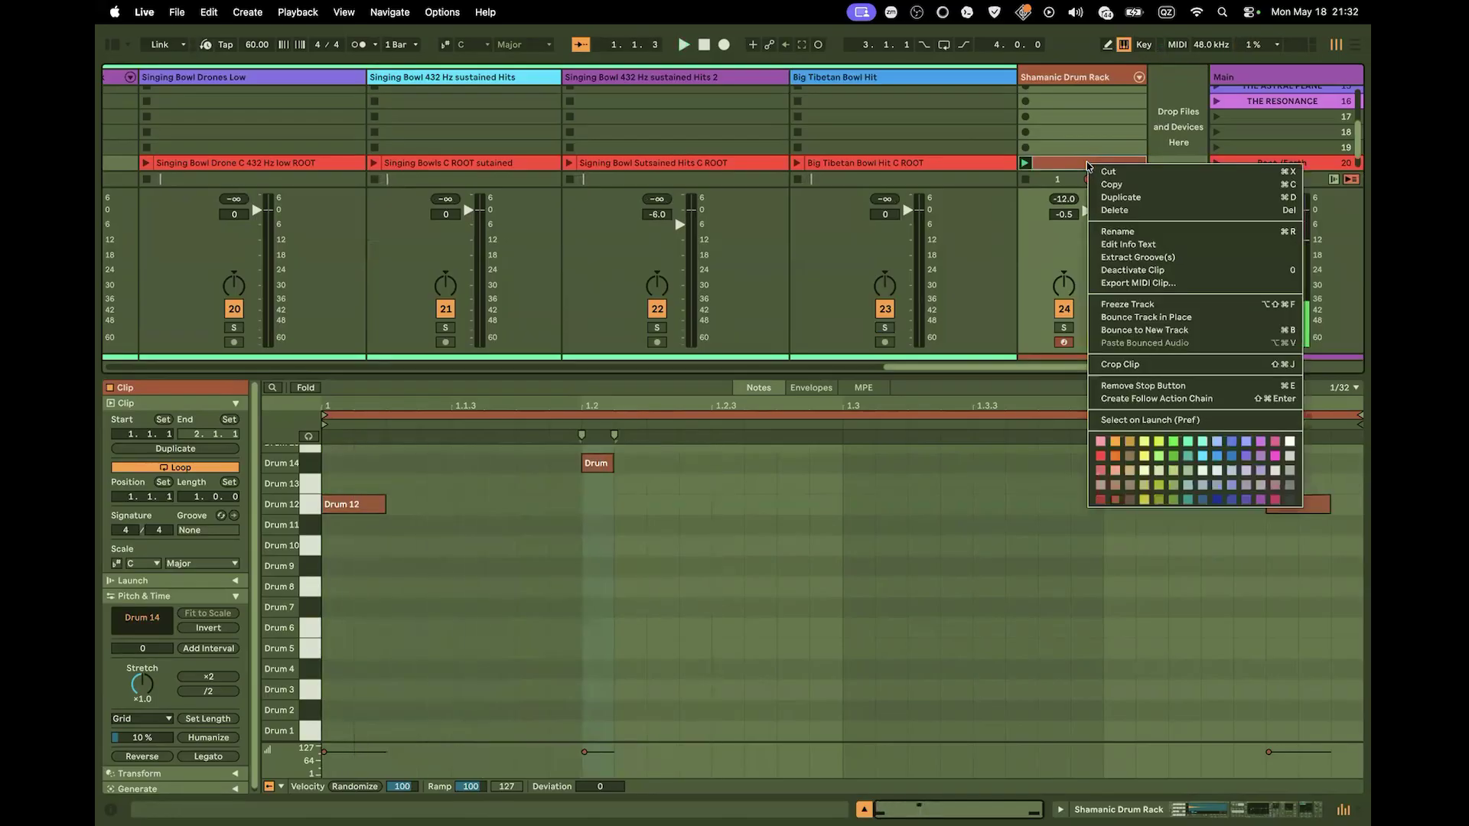
pyautogui.click(1100, 459)
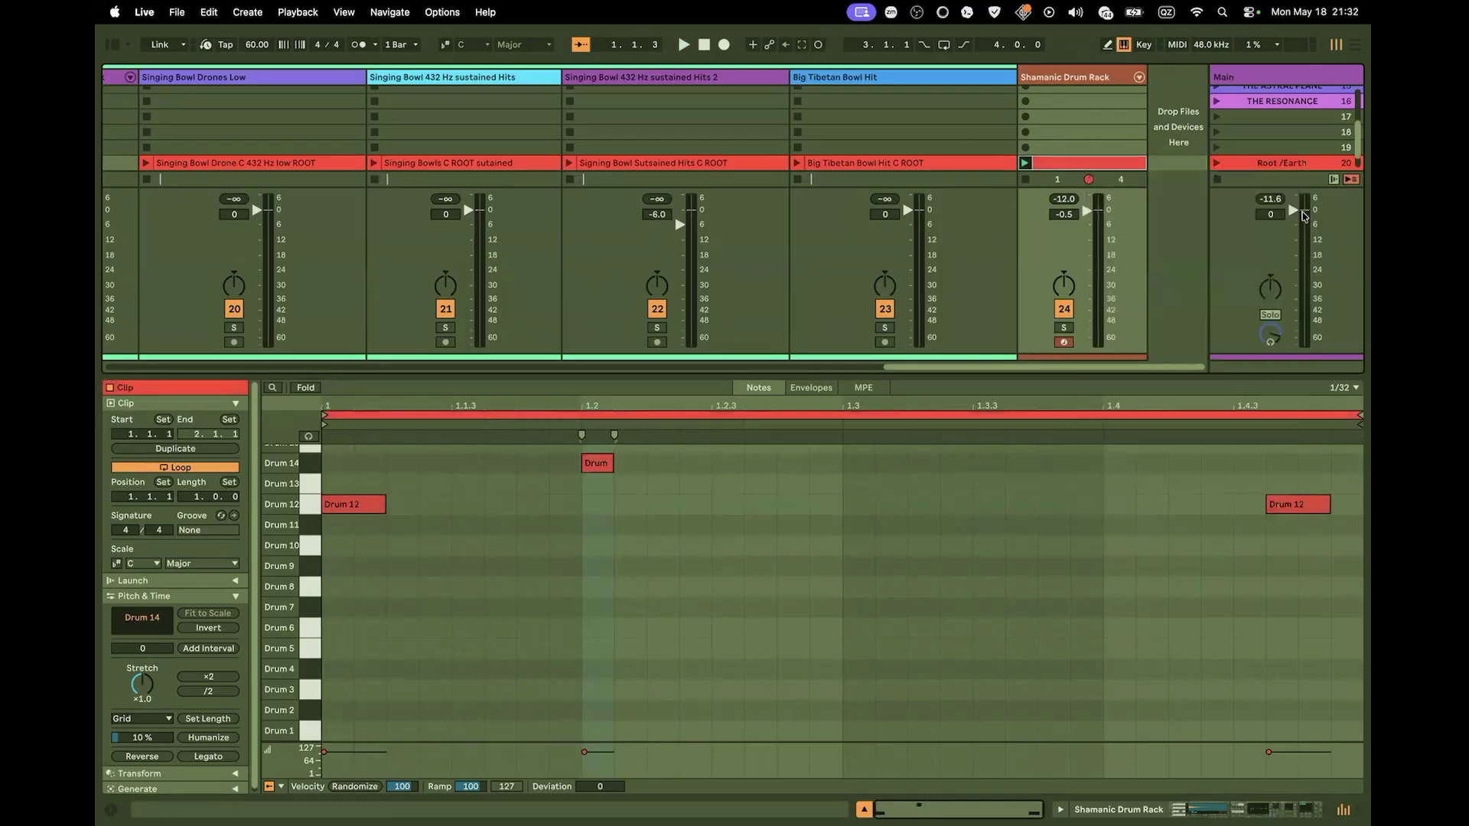
# Play back the Shamanic Drum Rack clip briefly and launch the whole Root /Earth scene
pyautogui.click(1065, 329)
pyautogui.press('space')
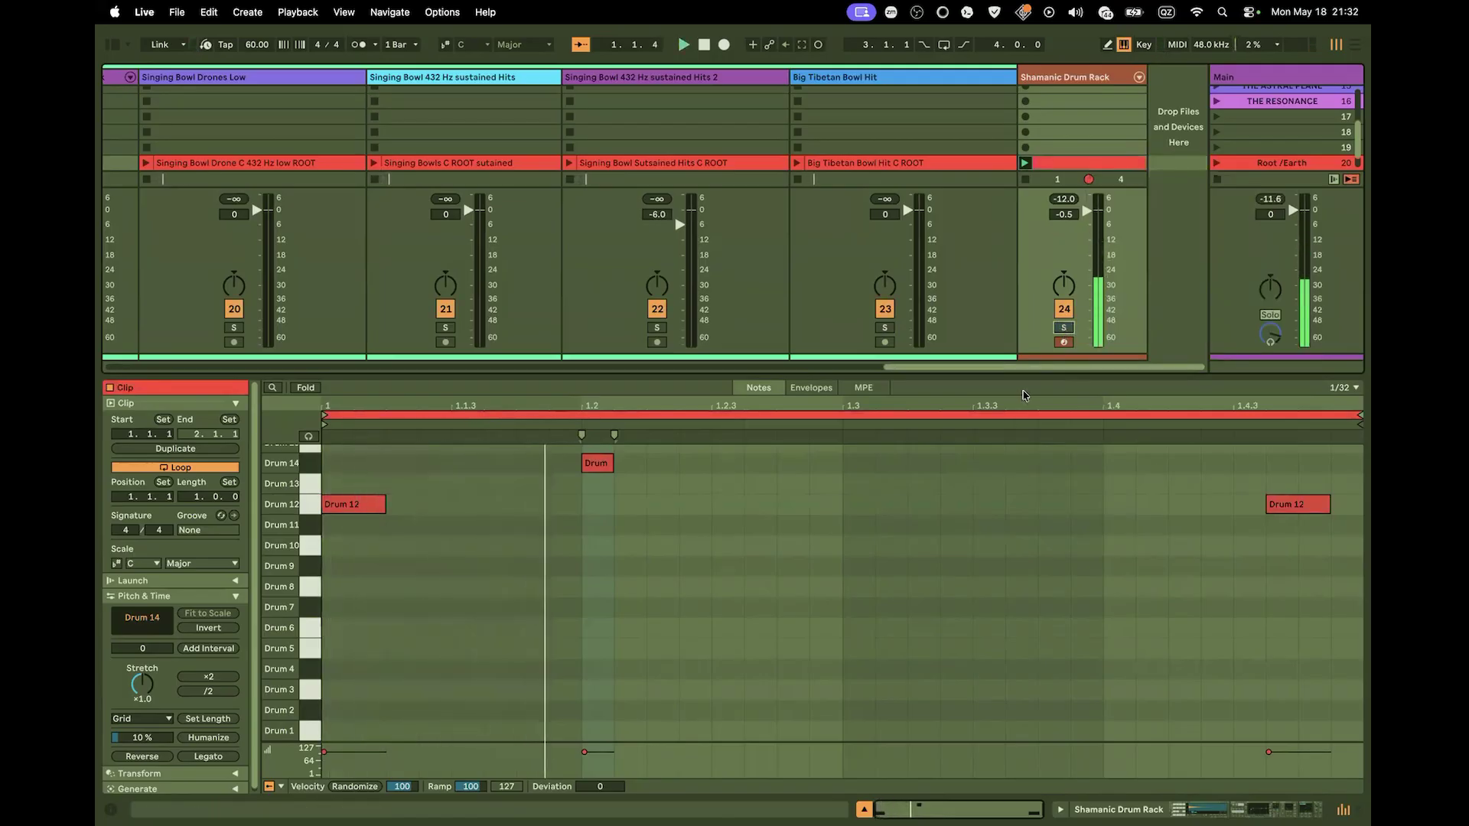
pyautogui.click(1261, 164)
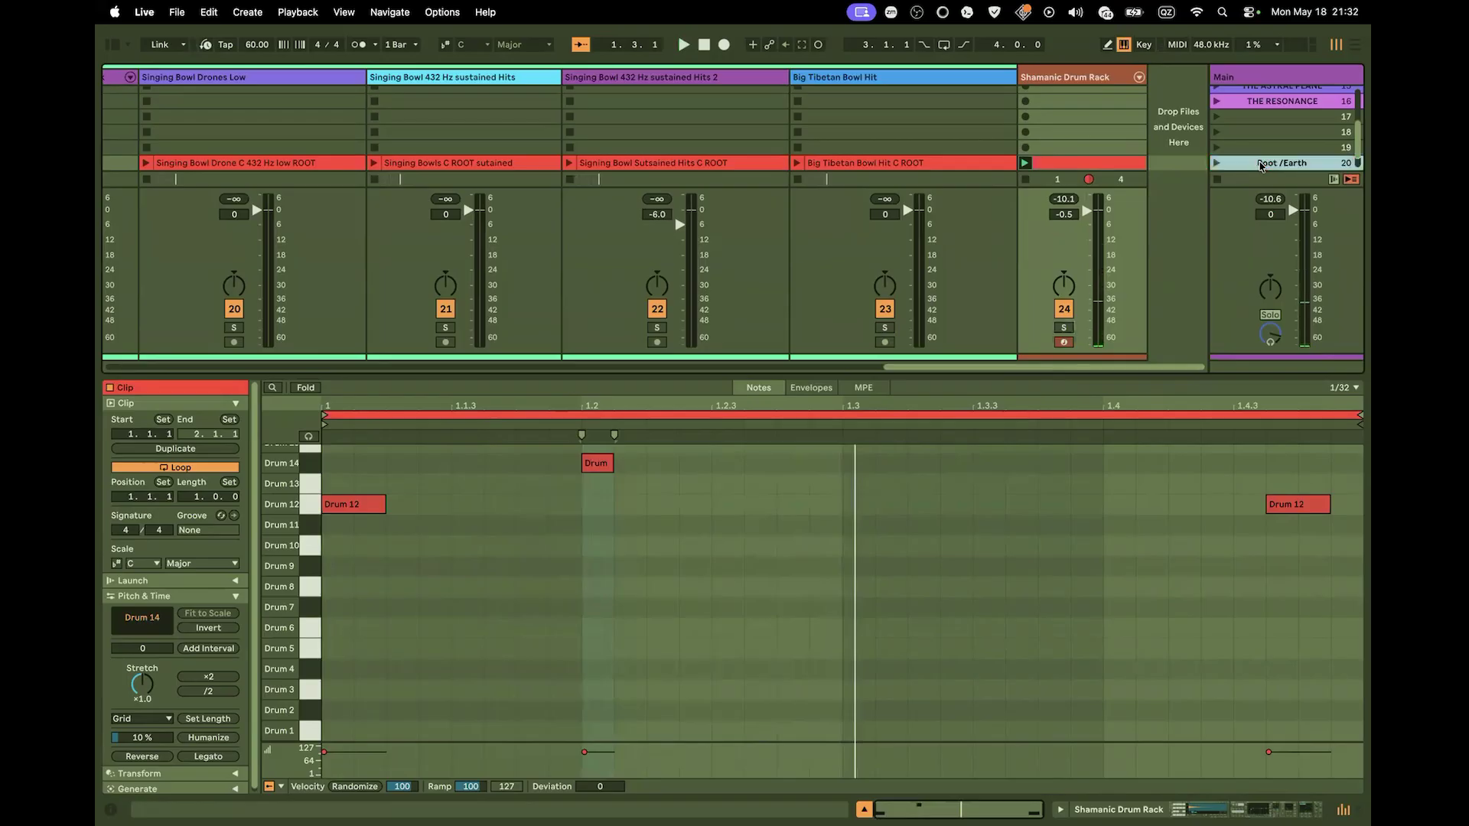
pyautogui.click(1216, 164)
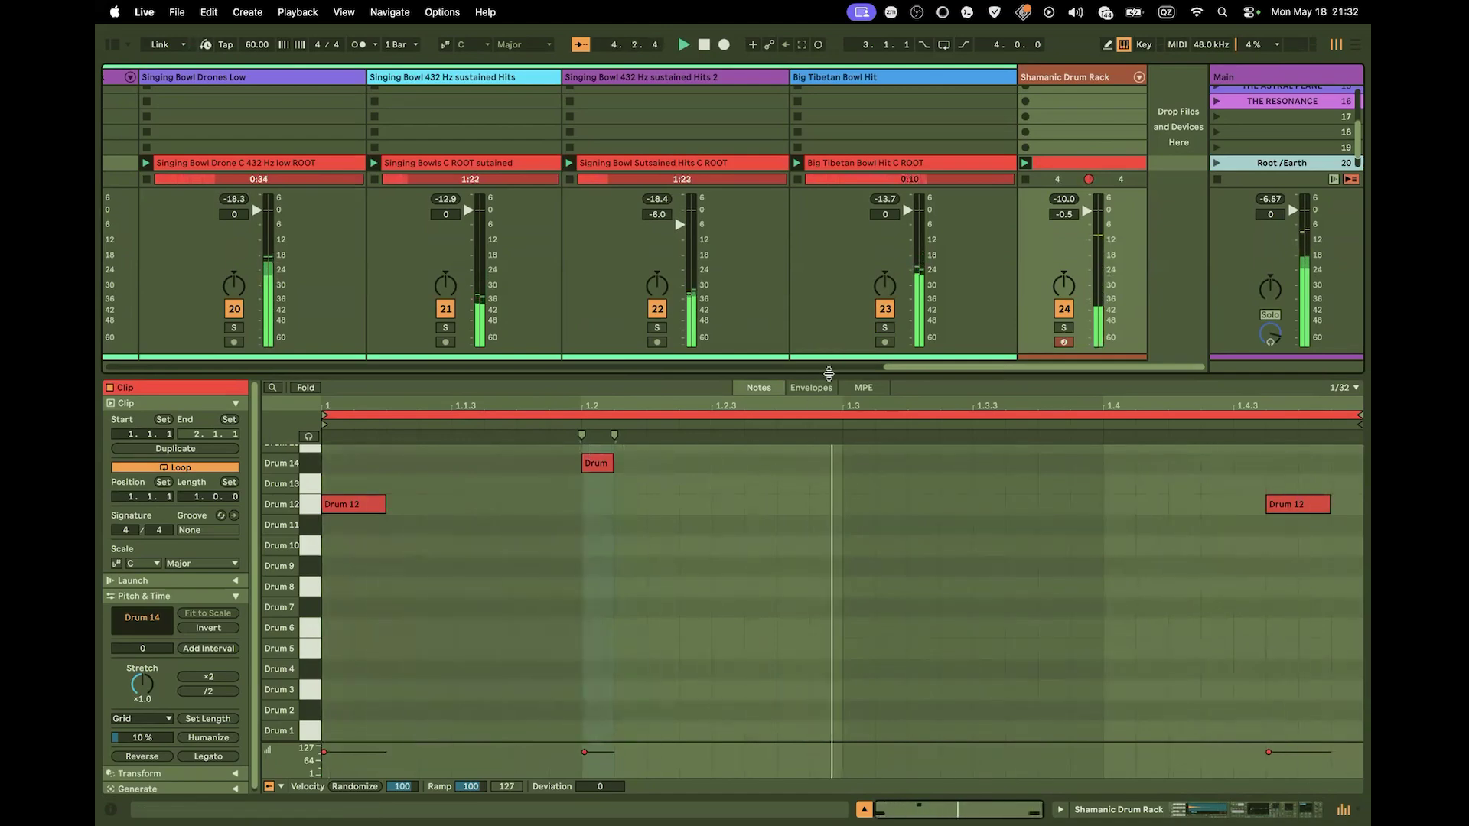
# Enlarge the Session View clip grid above the clip editor and reselect the Shamanic Drum Rack clip in the Root /Earth scene
pyautogui.moveTo(829, 374); pyautogui.dragTo(830, 561)
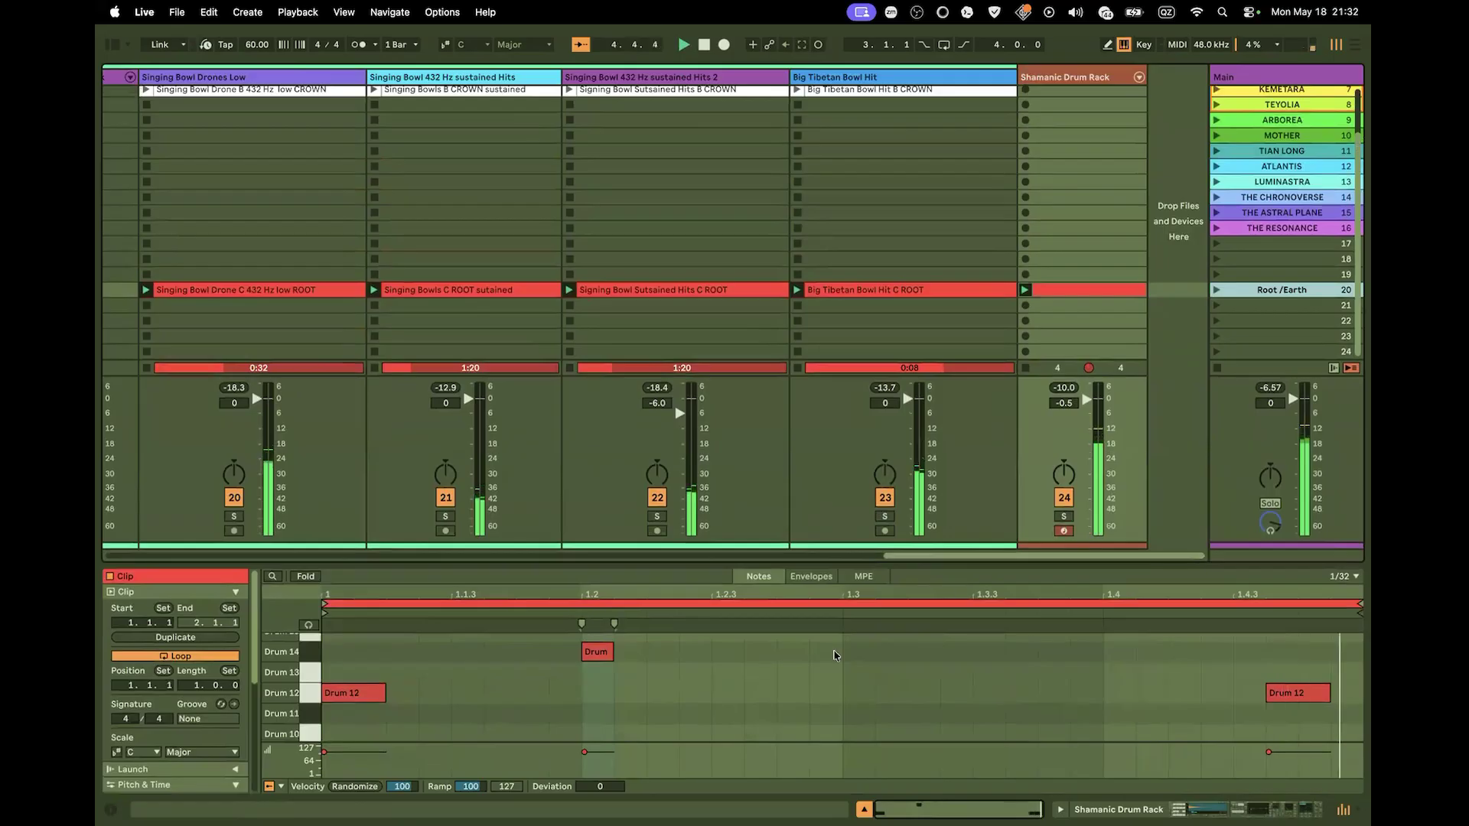
pyautogui.click(596, 658)
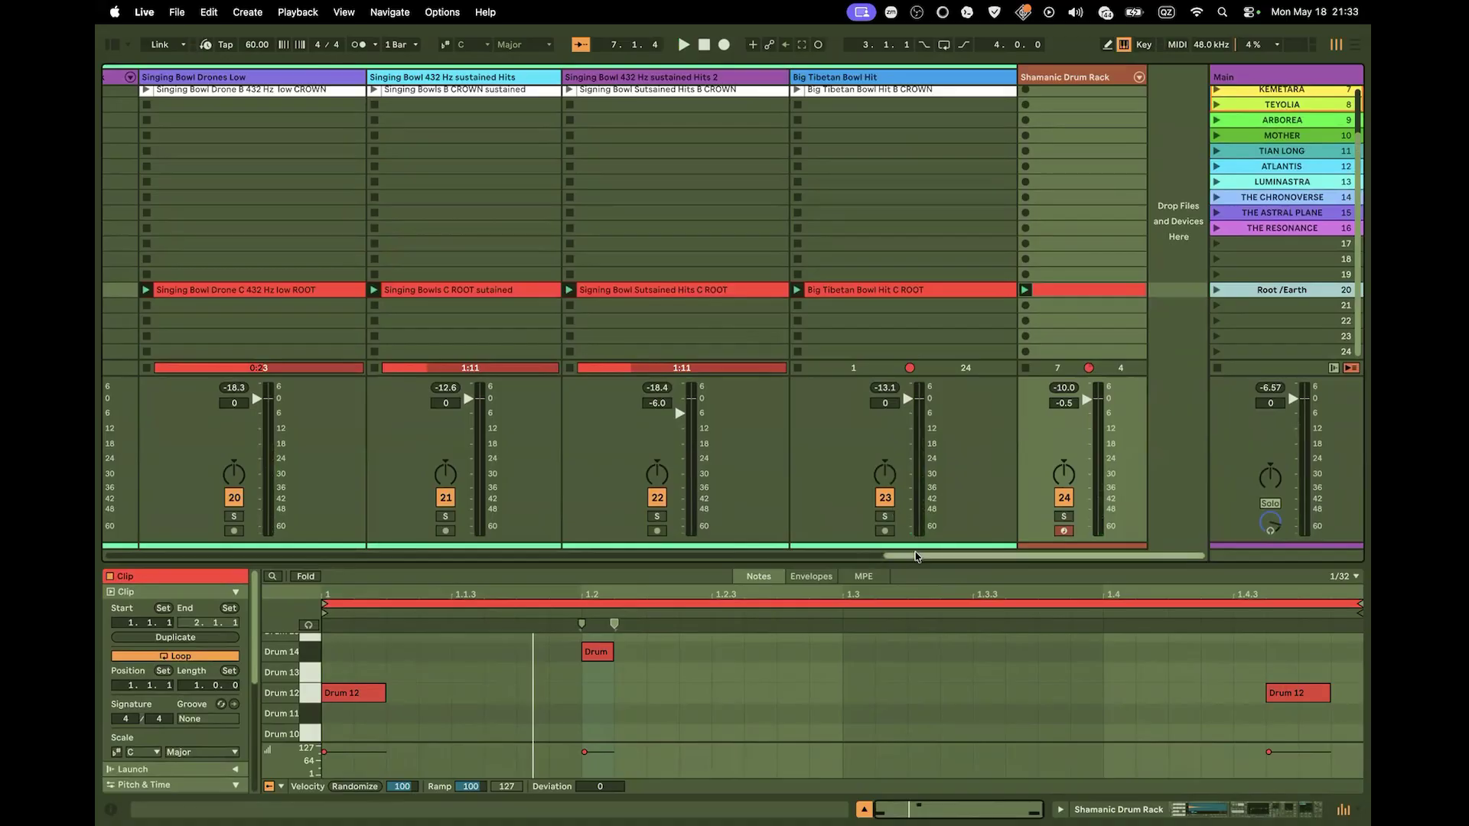
pyautogui.moveTo(917, 557); pyautogui.dragTo(935, 492)
pyautogui.click(238, 280)
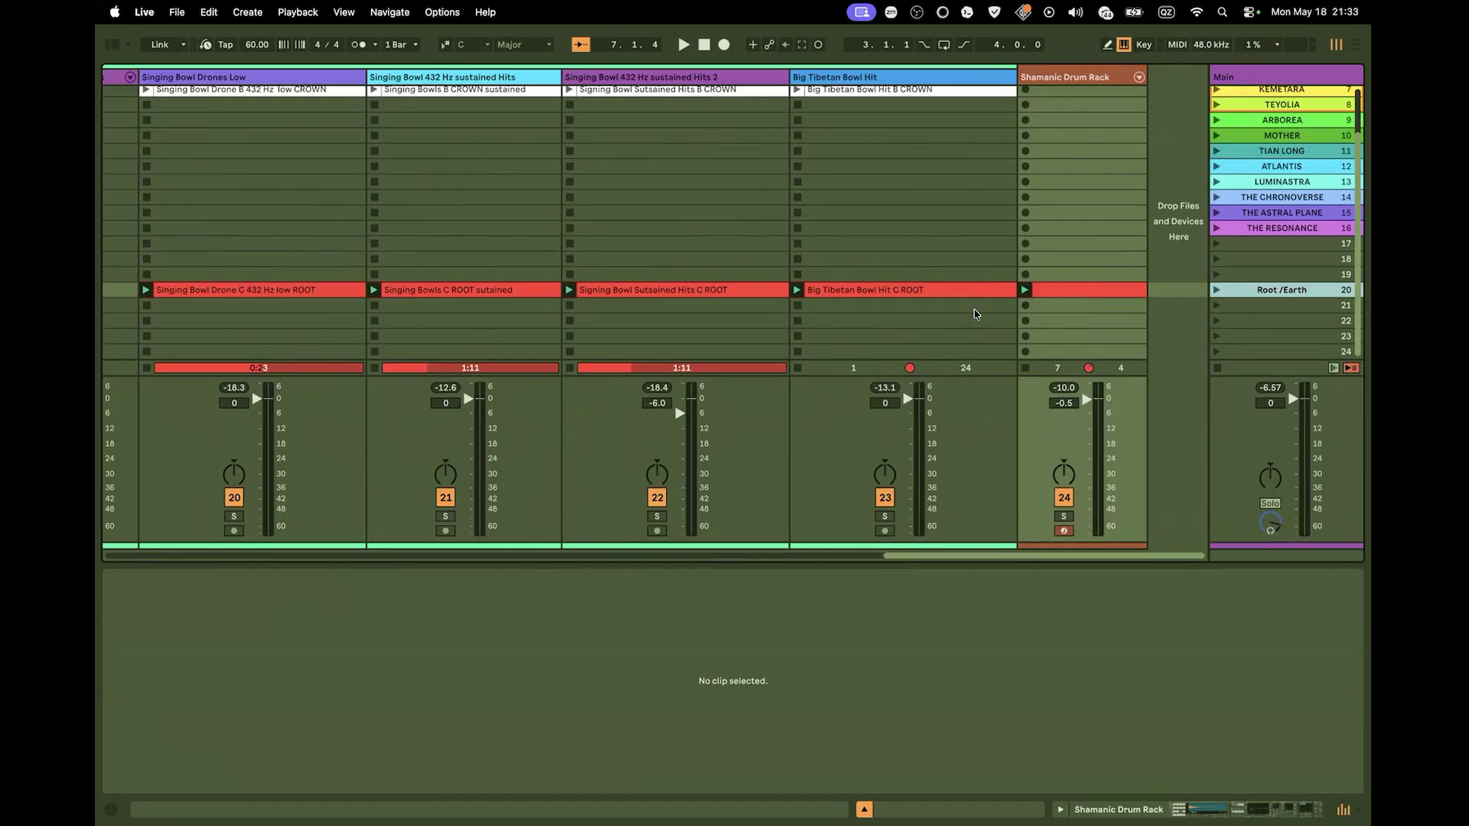
pyautogui.rightClick(1036, 292)
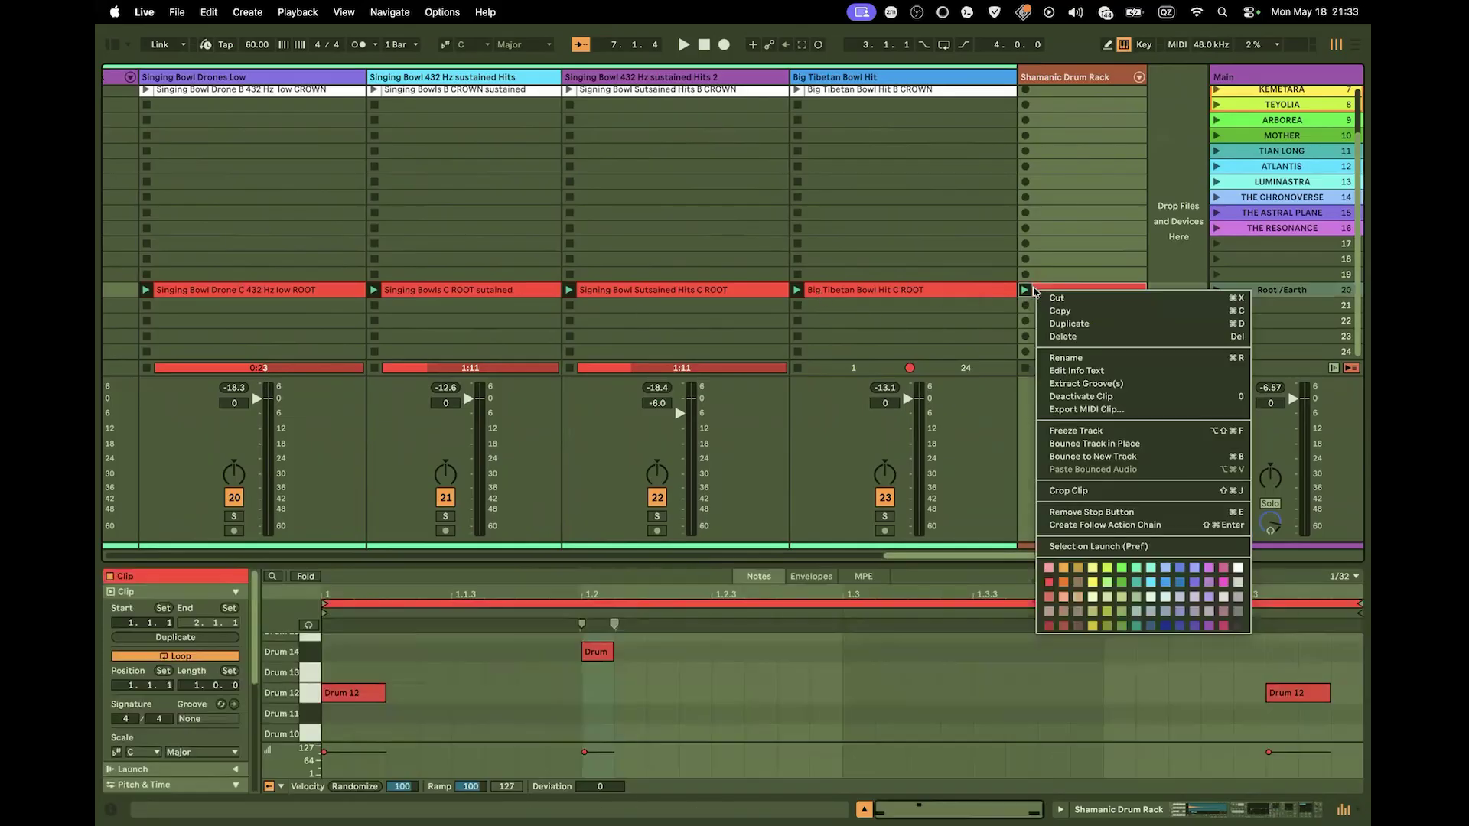
pyautogui.click(924, 345)
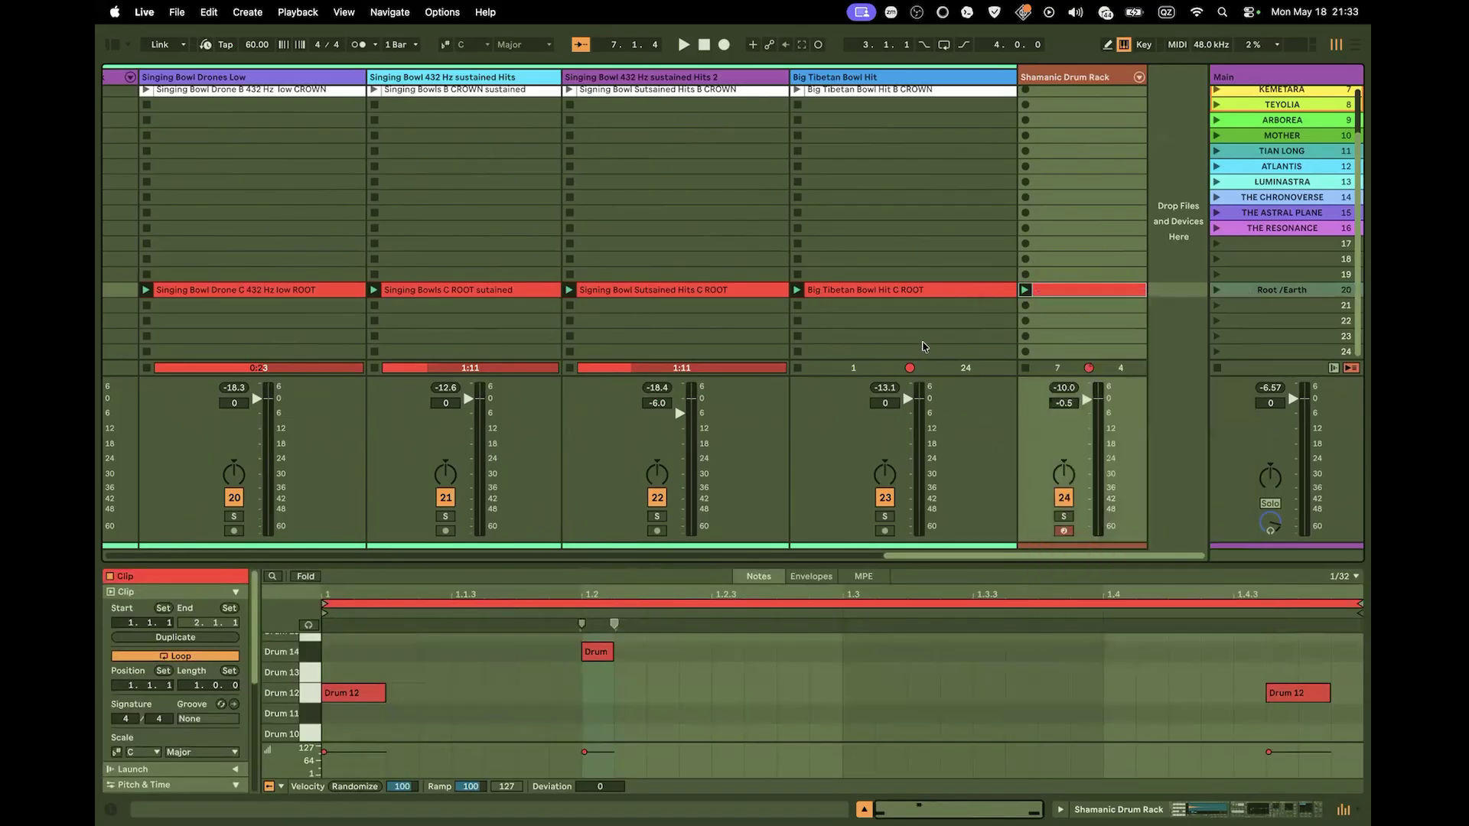
# Switch between the Session and Arrangement Views, and hide the browser in the Arrangement View
pyautogui.press('Tab')
pyautogui.press('Tab')
pyautogui.press('Tab')
pyautogui.press('Tab')
pyautogui.press('Tab')
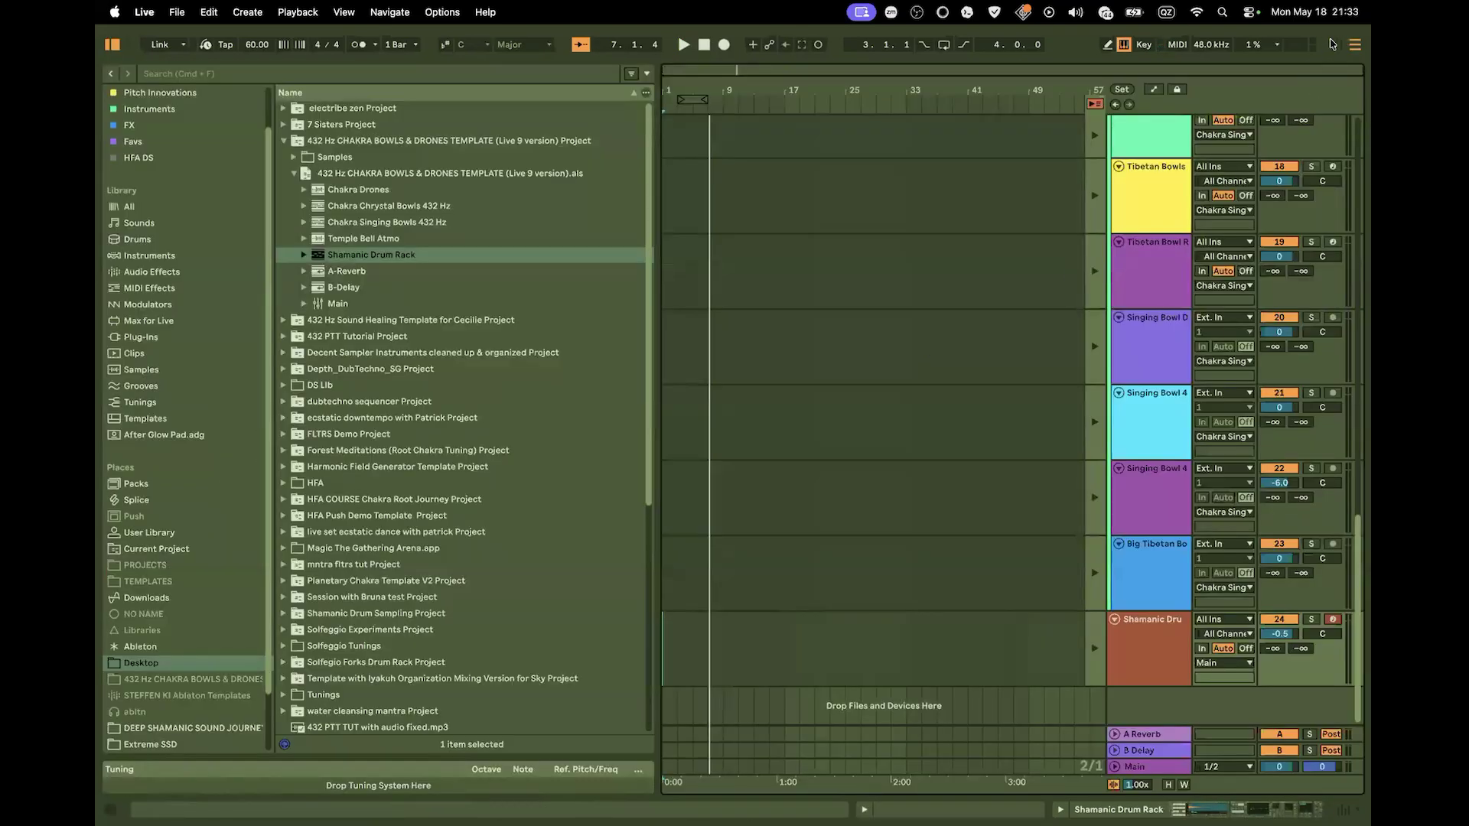
pyautogui.click(1332, 43)
pyautogui.click(1355, 43)
pyautogui.click(1335, 46)
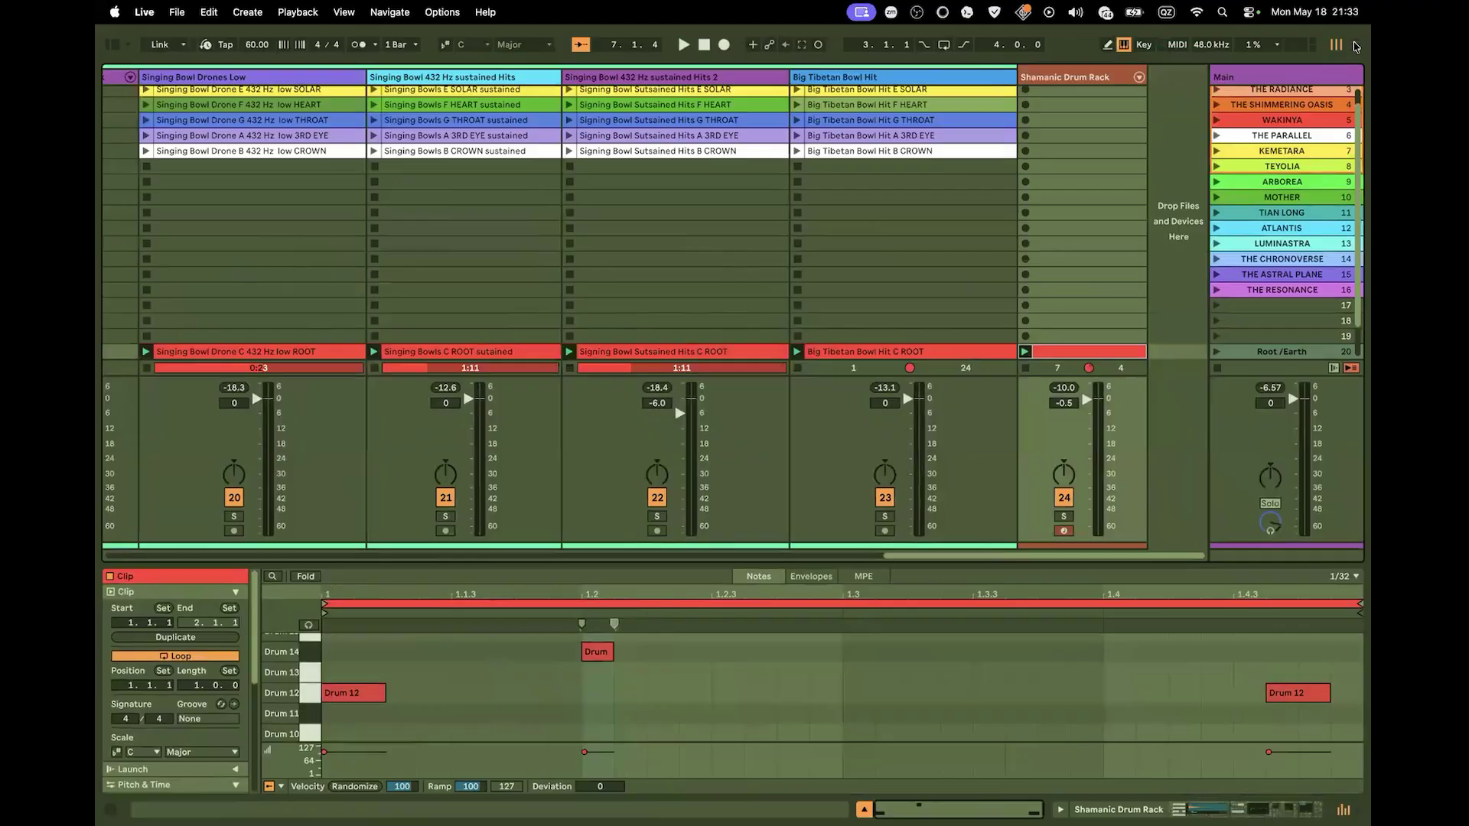
pyautogui.click(110, 46)
pyautogui.press('Tab')
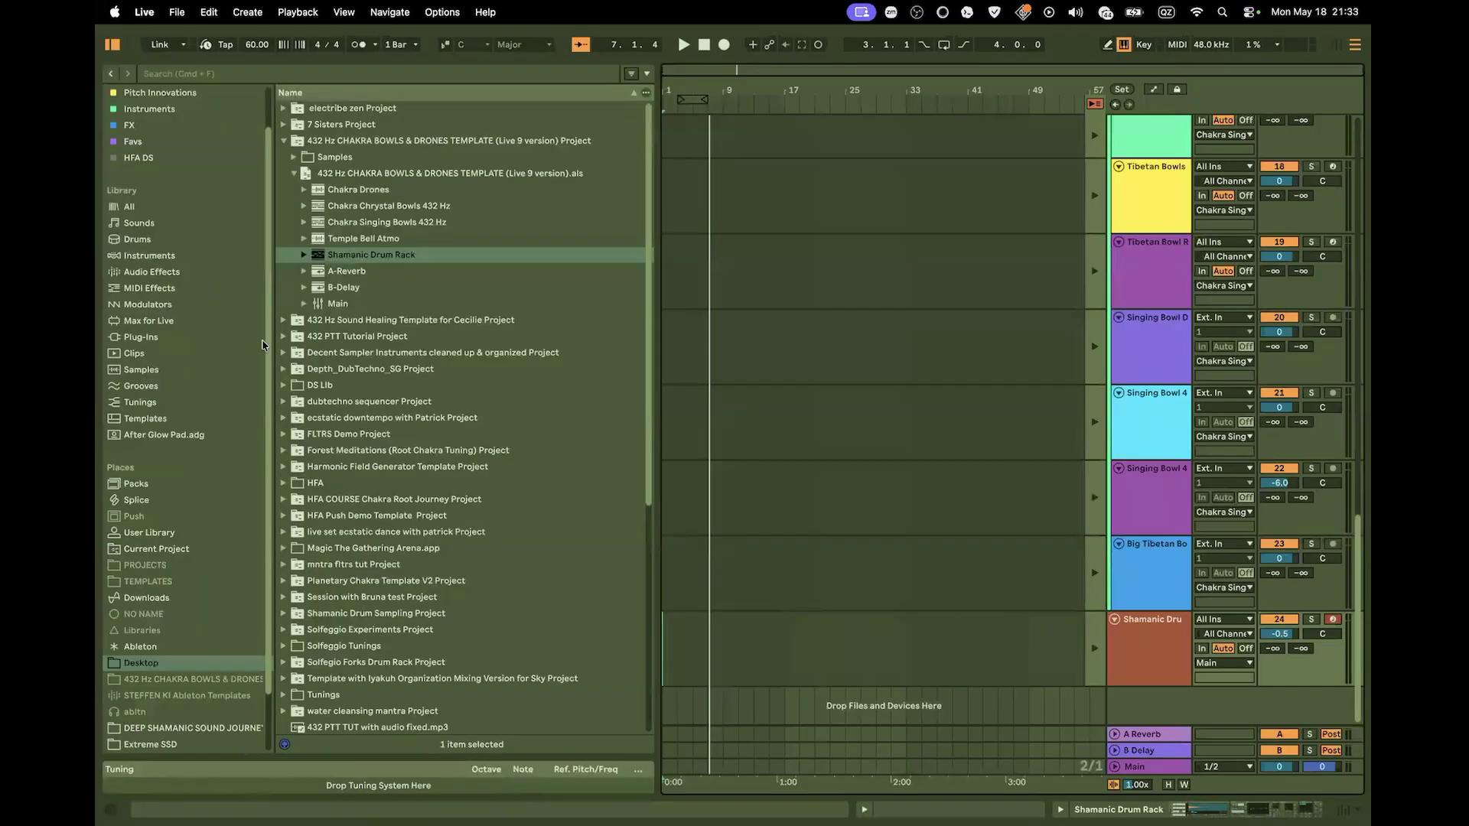
pyautogui.click(112, 44)
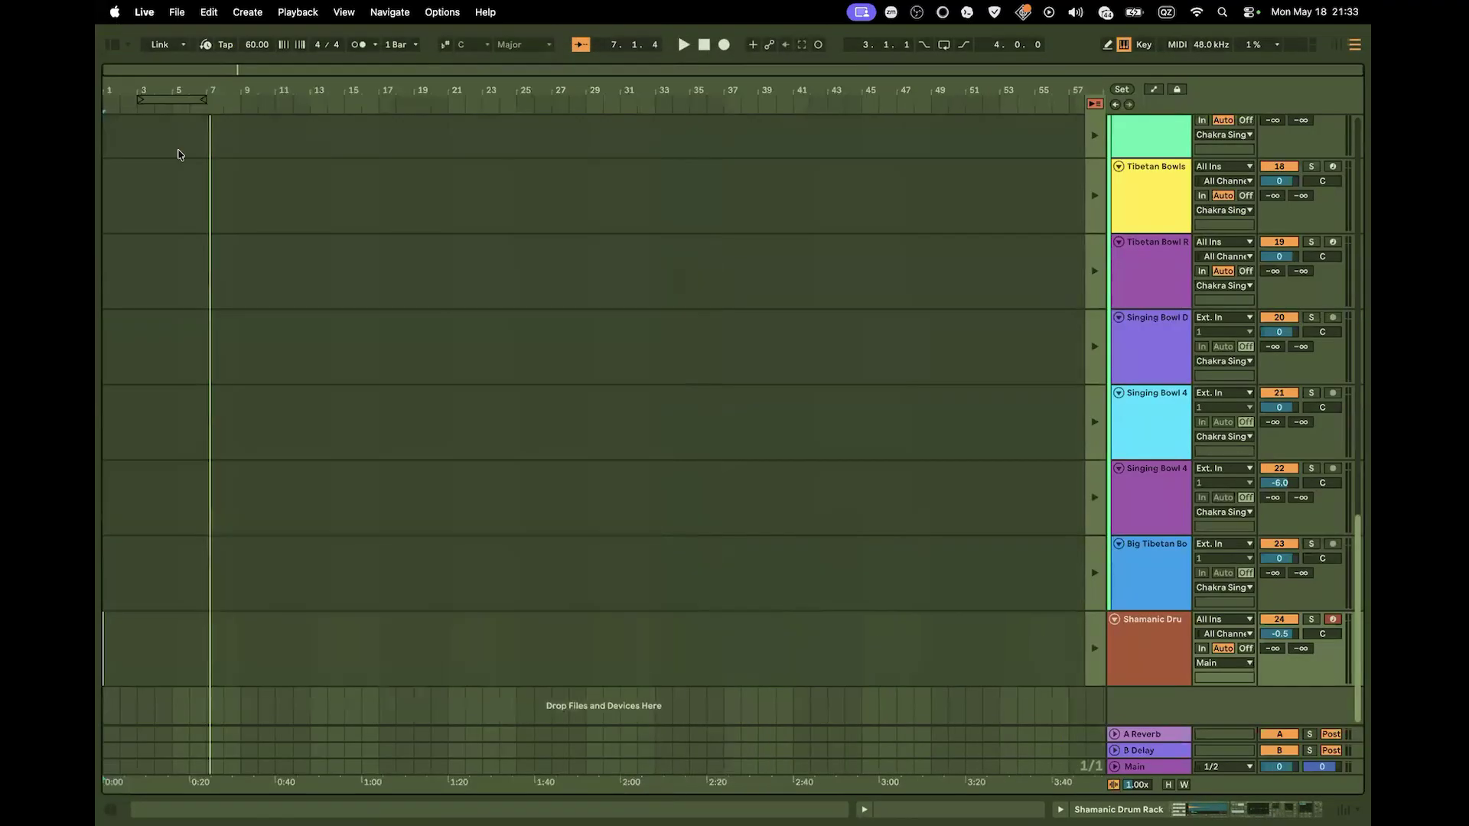
# Reset the stopped playback position to the start of the arrangement and return to the Session View
pyautogui.scroll(15, 1102, 490)
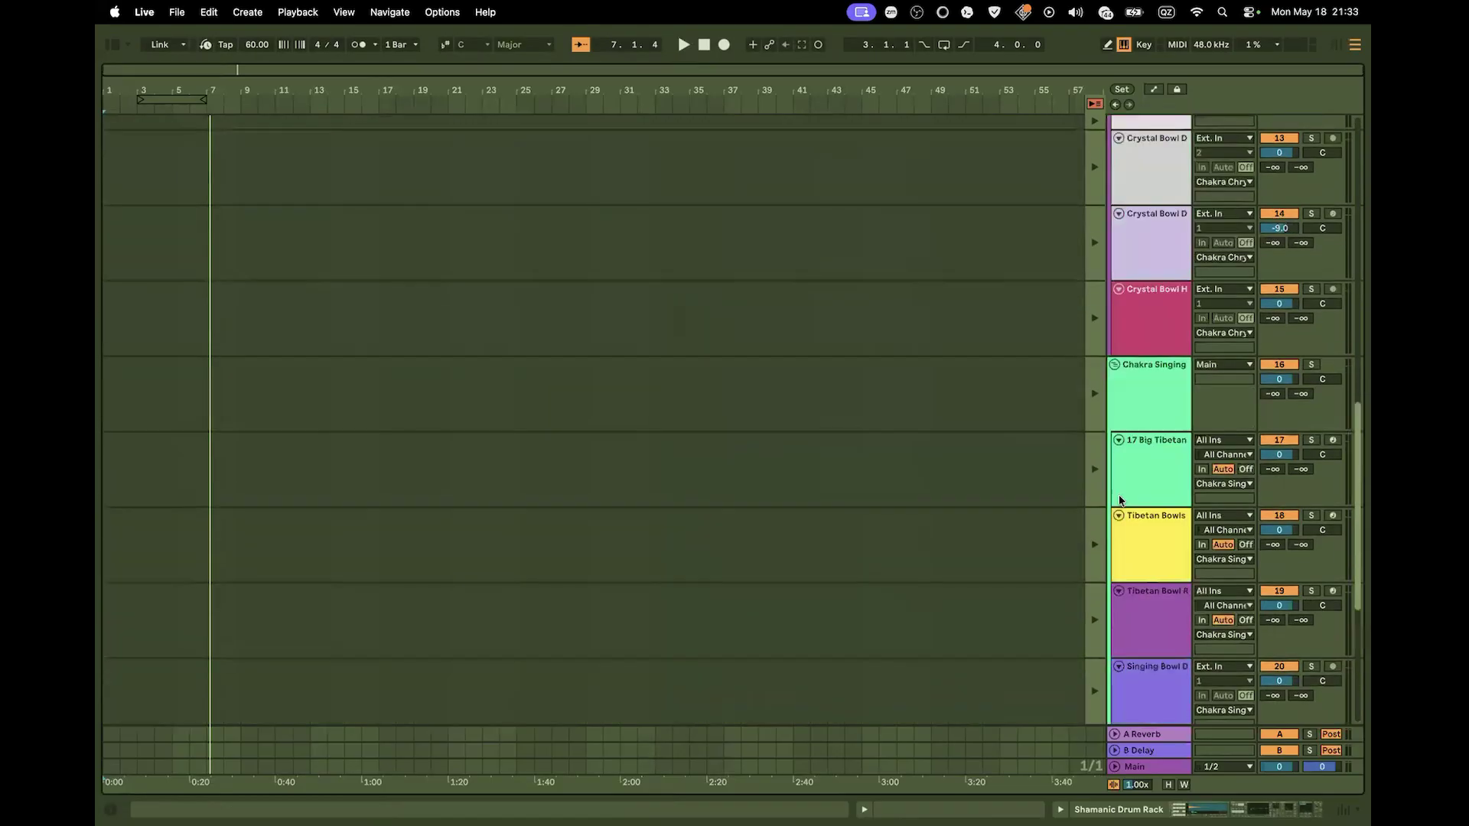
pyautogui.scroll(-15, 1117, 490)
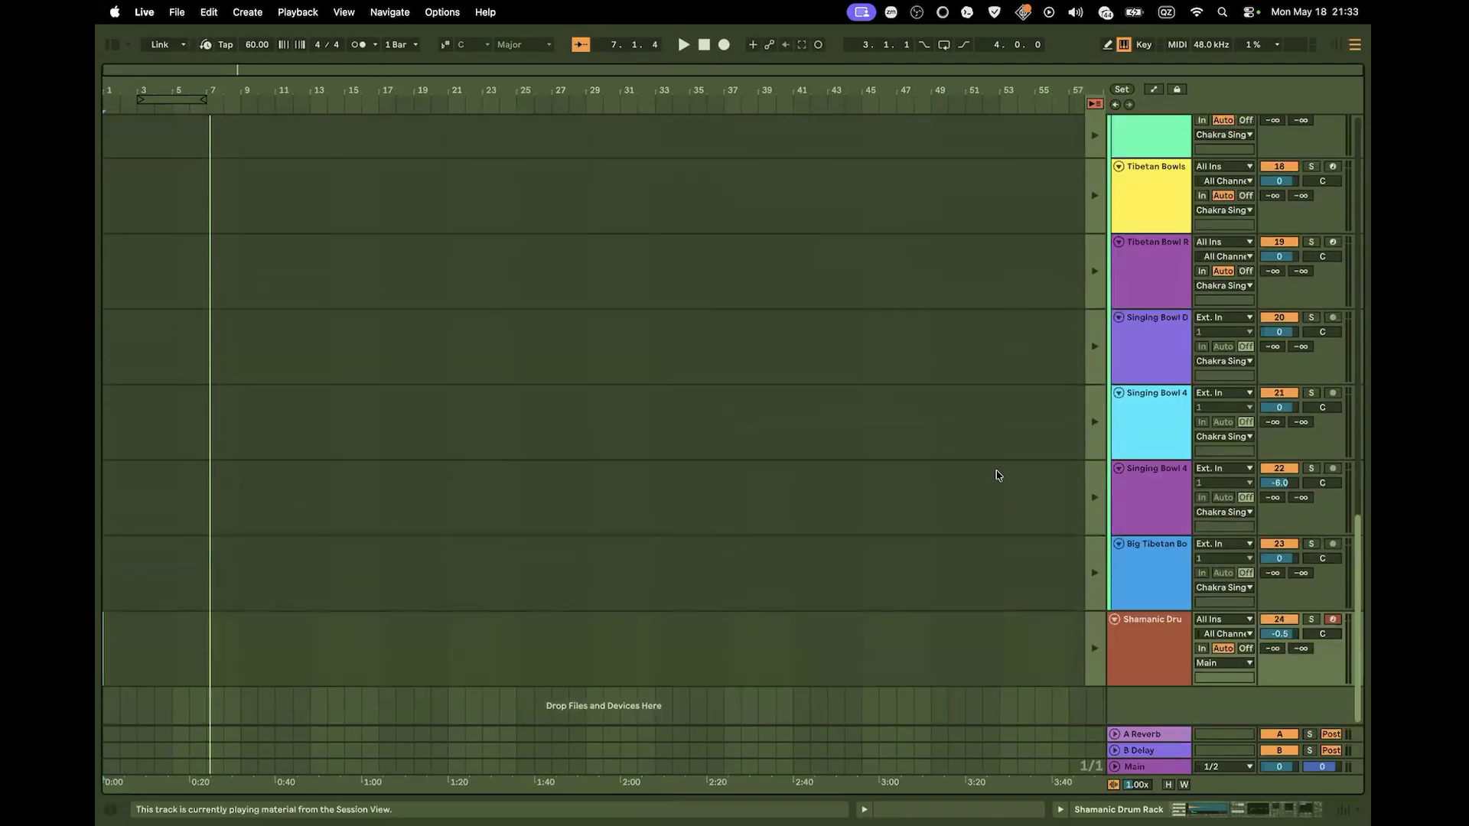
pyautogui.click(704, 45)
pyautogui.press('Tab')
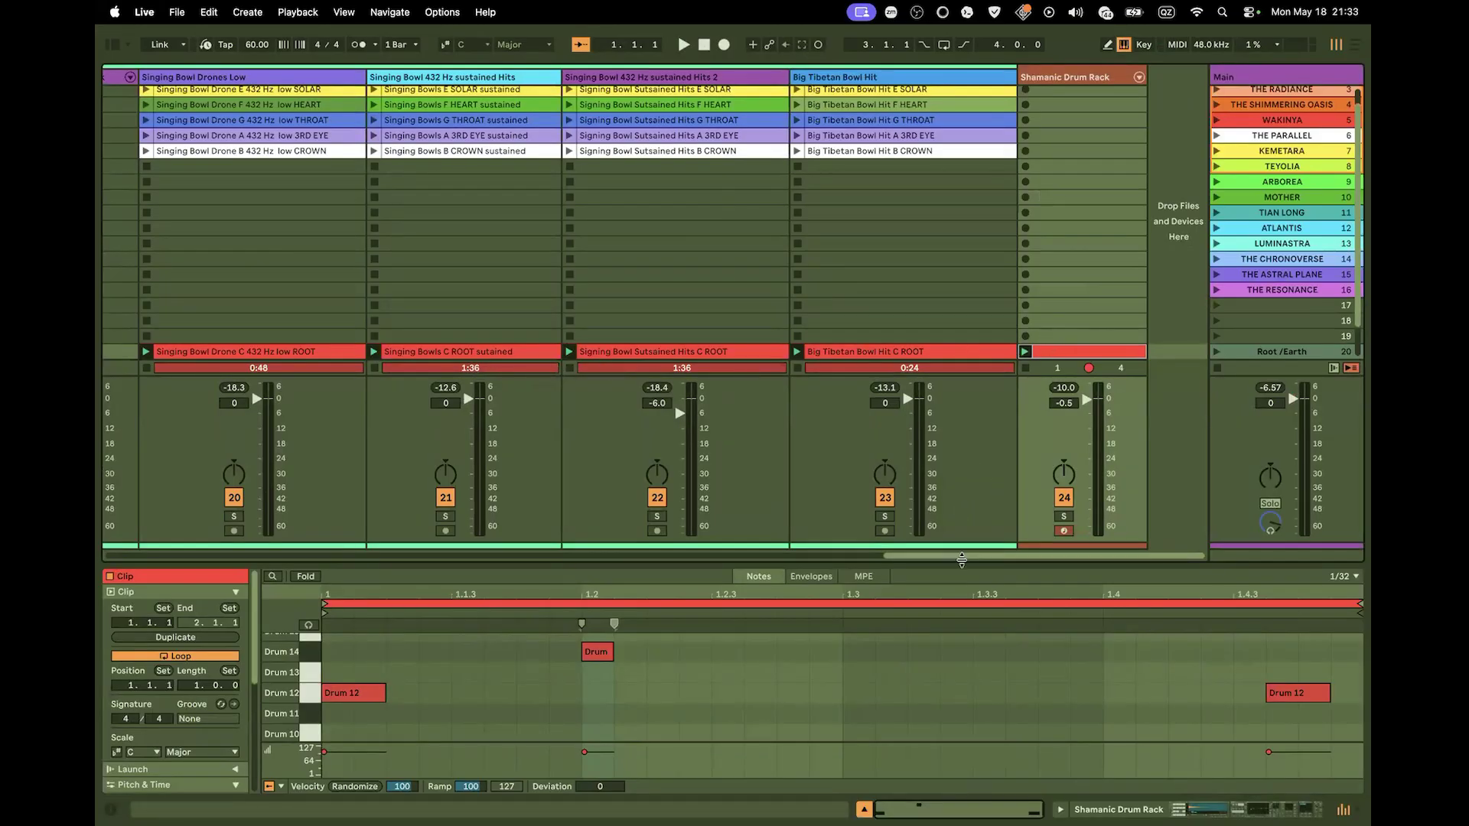
# Activate both MID DRONES tracks and color the AETHERLARK SONG clip on the FLORA & FAUNA track red
pyautogui.moveTo(960, 555); pyautogui.dragTo(199, 594)
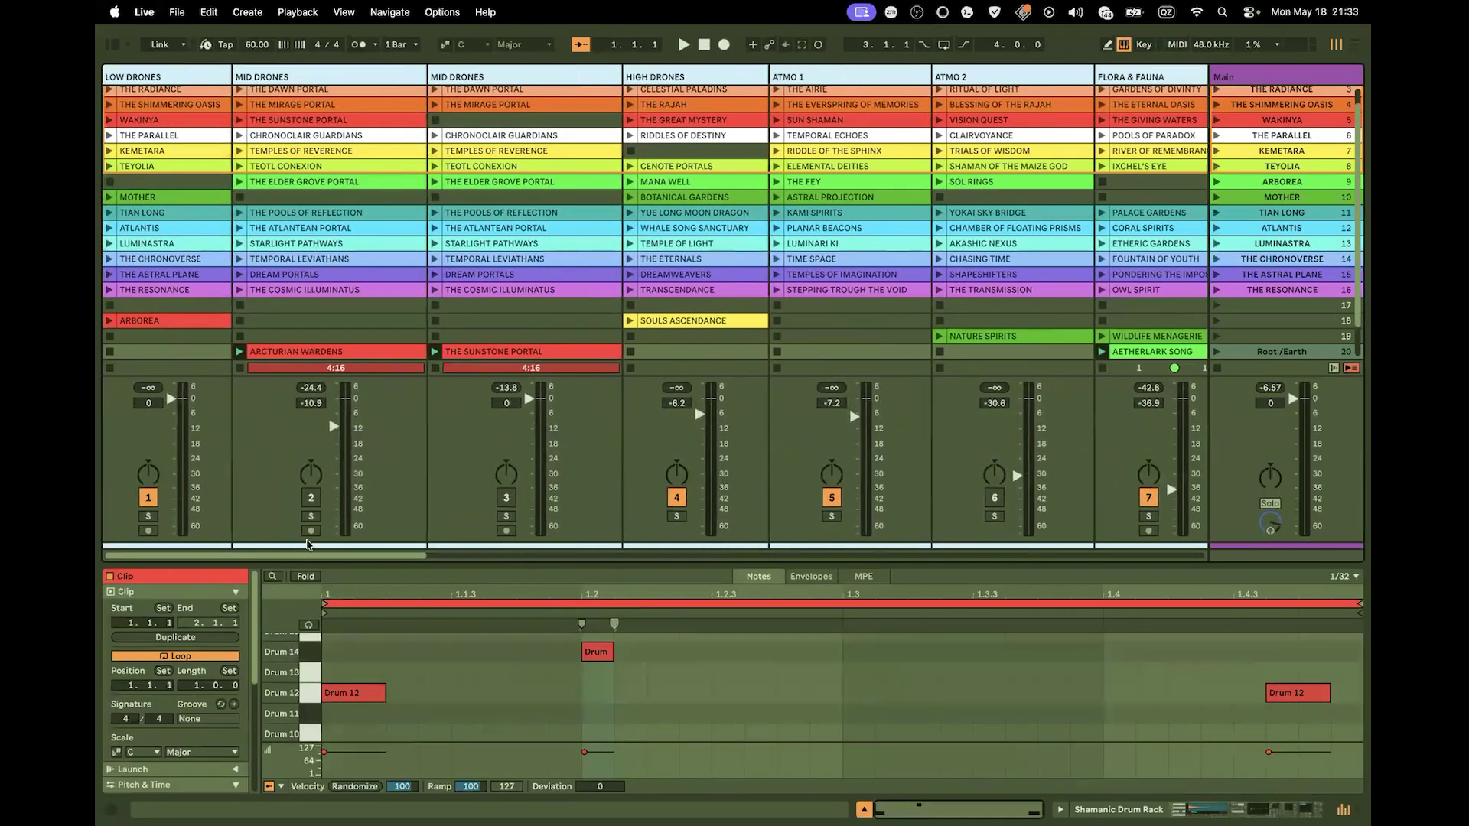
pyautogui.click(310, 498)
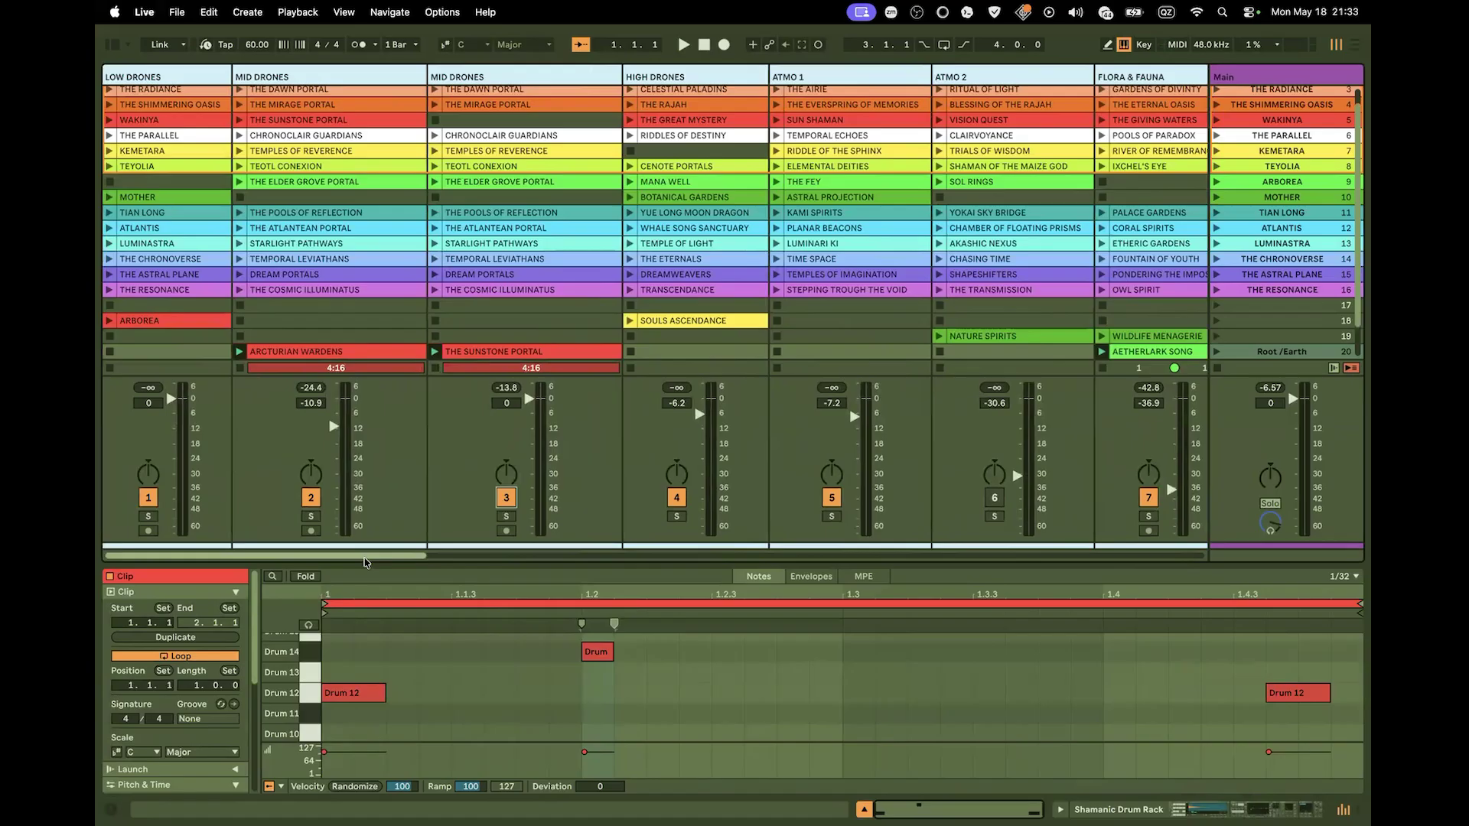
pyautogui.hscroll(5, 364, 563)
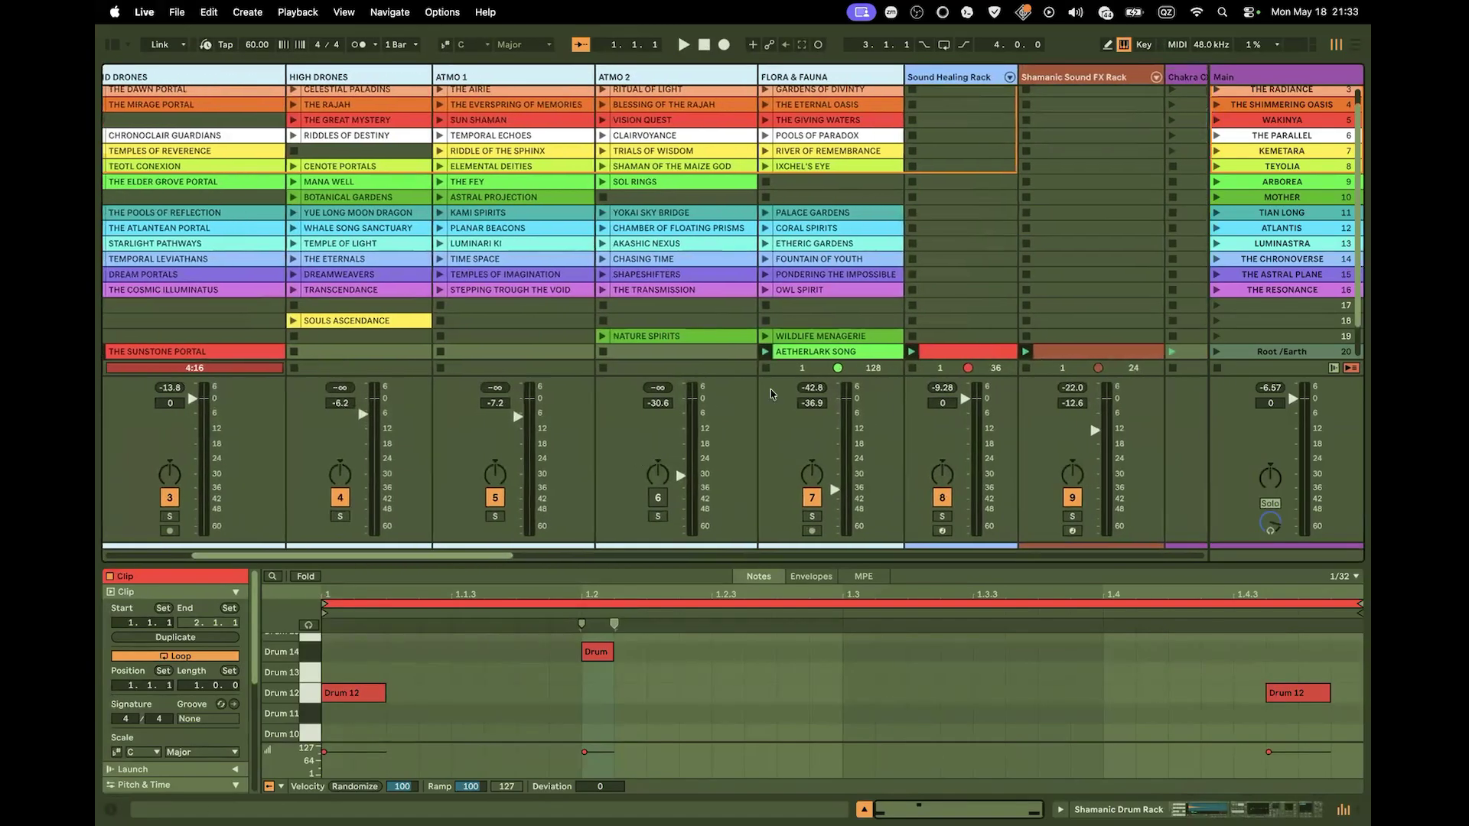
pyautogui.rightClick(830, 351)
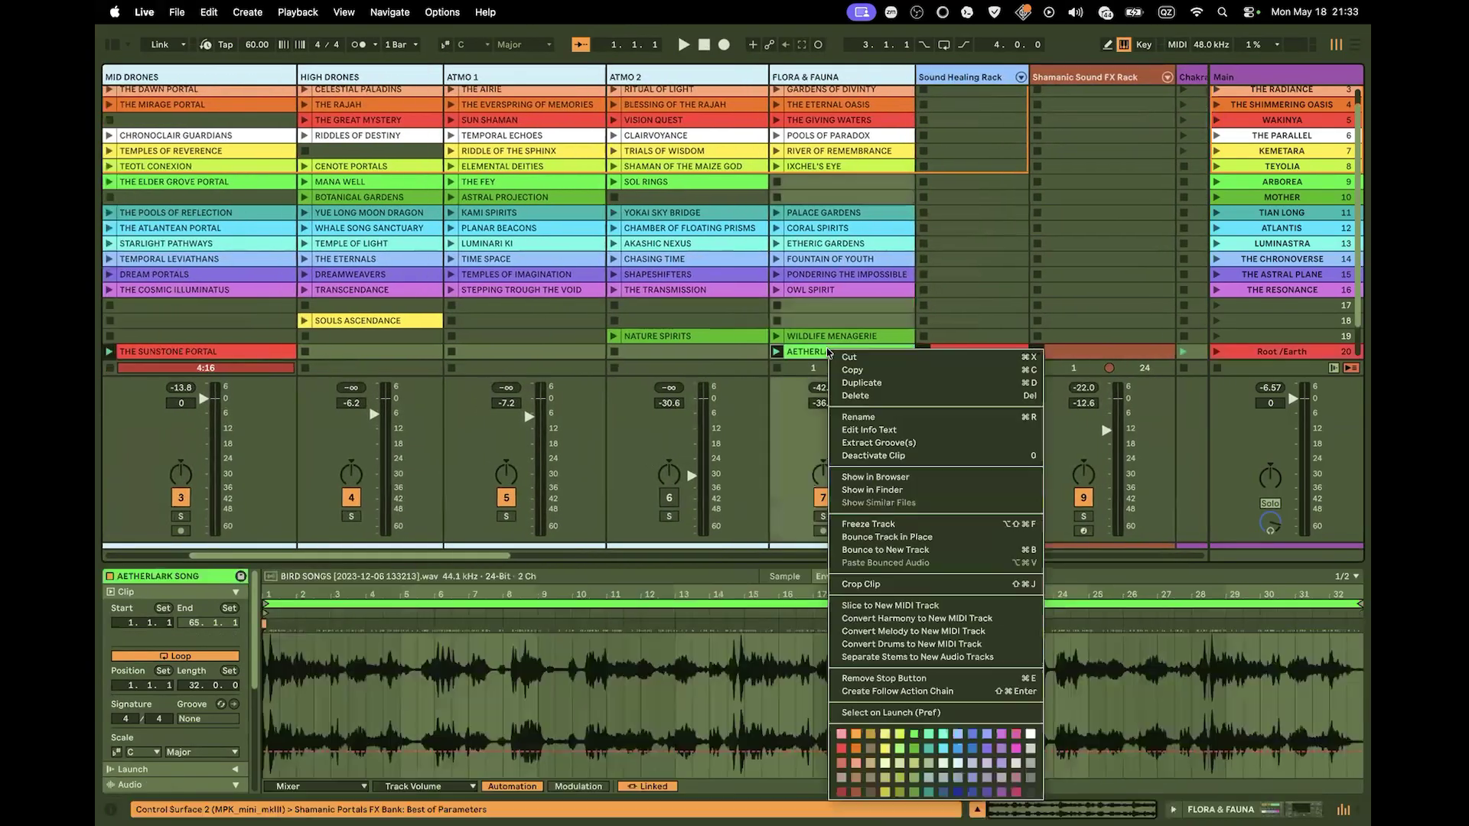
pyautogui.click(841, 750)
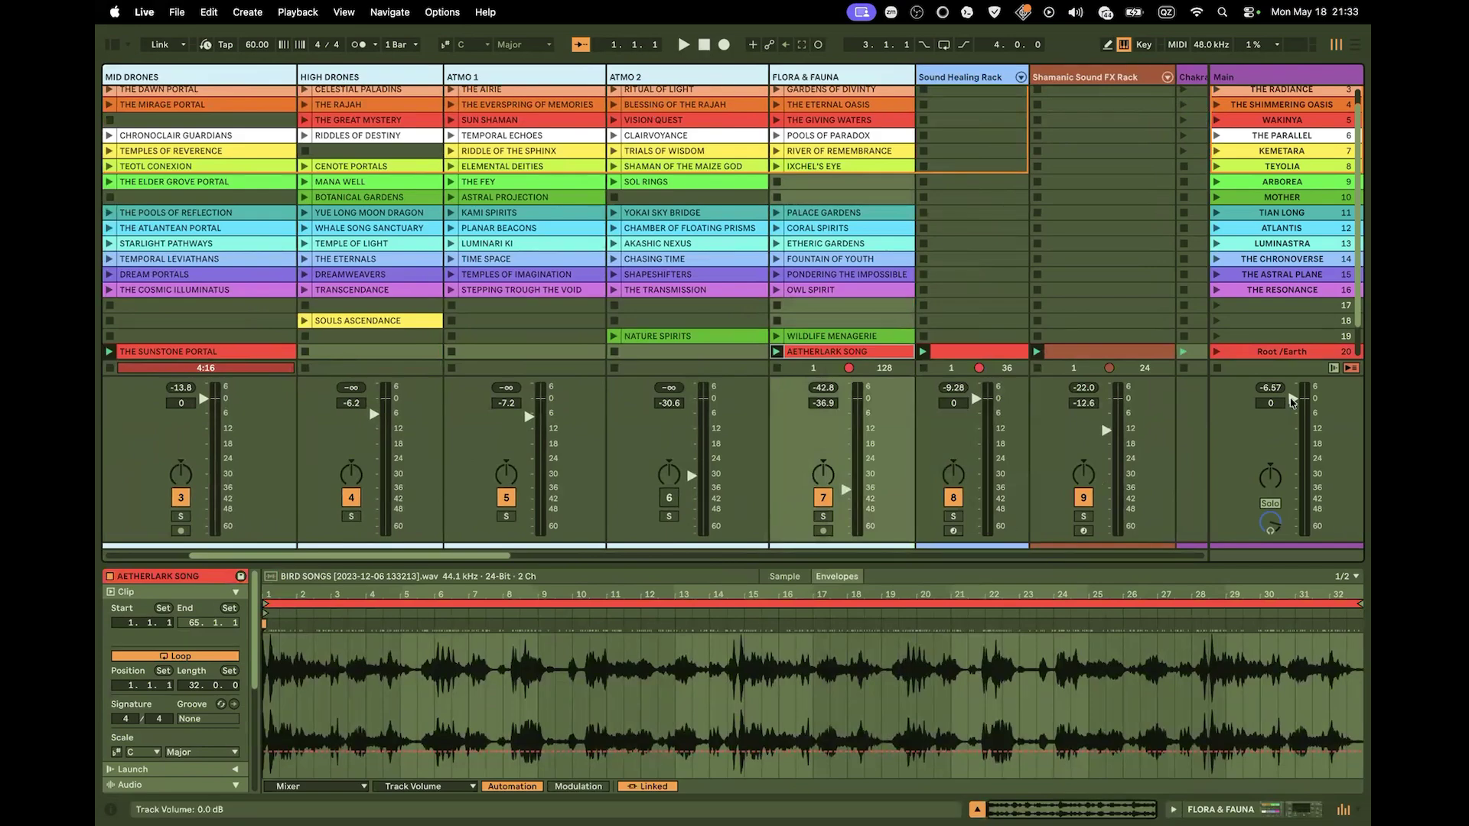
# Lower the Main track volume to -17.4 dB and start recording the Root /Earth scene into the arrangement
pyautogui.moveTo(1289, 402); pyautogui.dragTo(1298, 444)
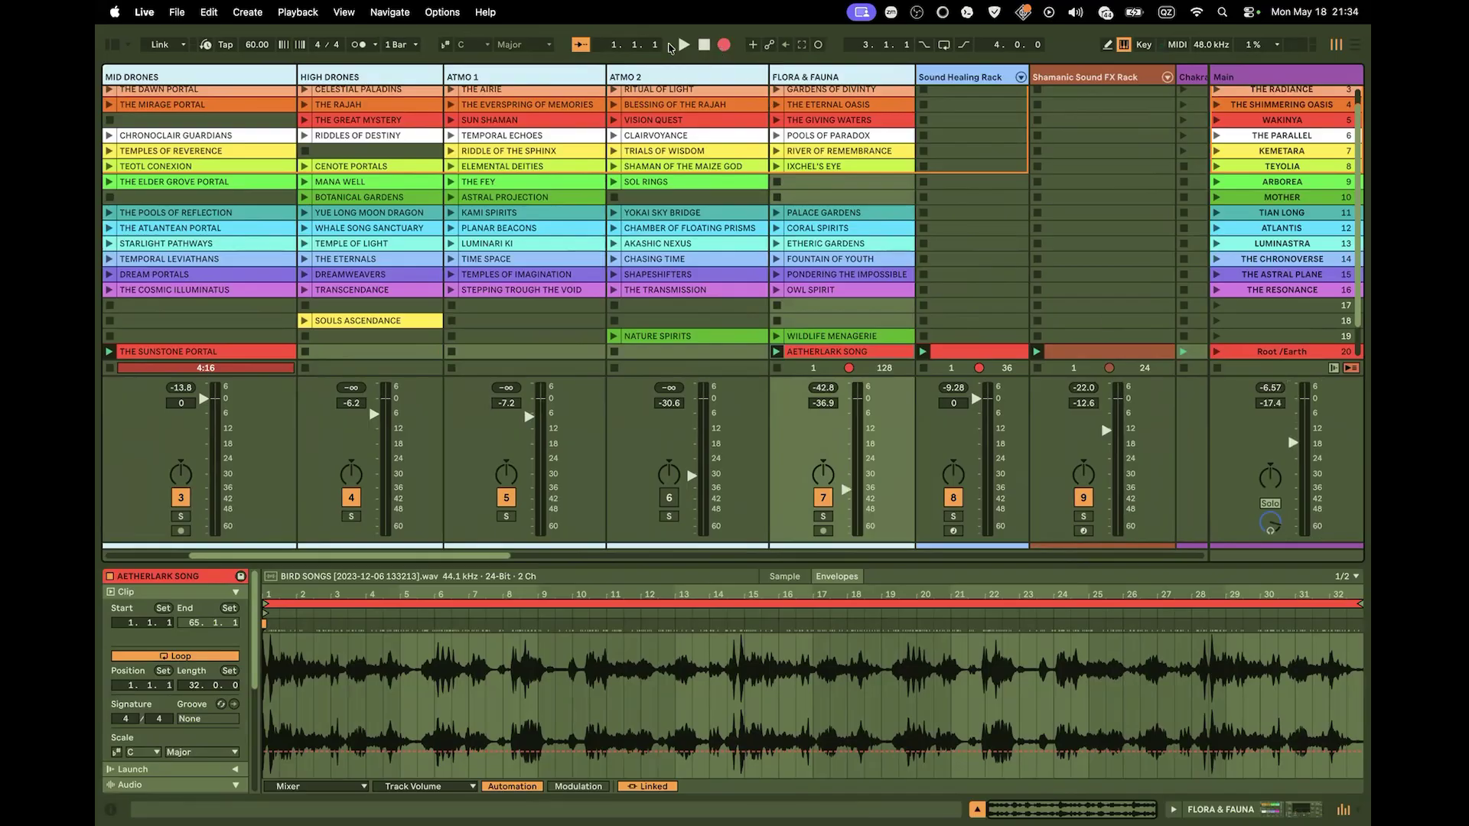
pyautogui.click(683, 46)
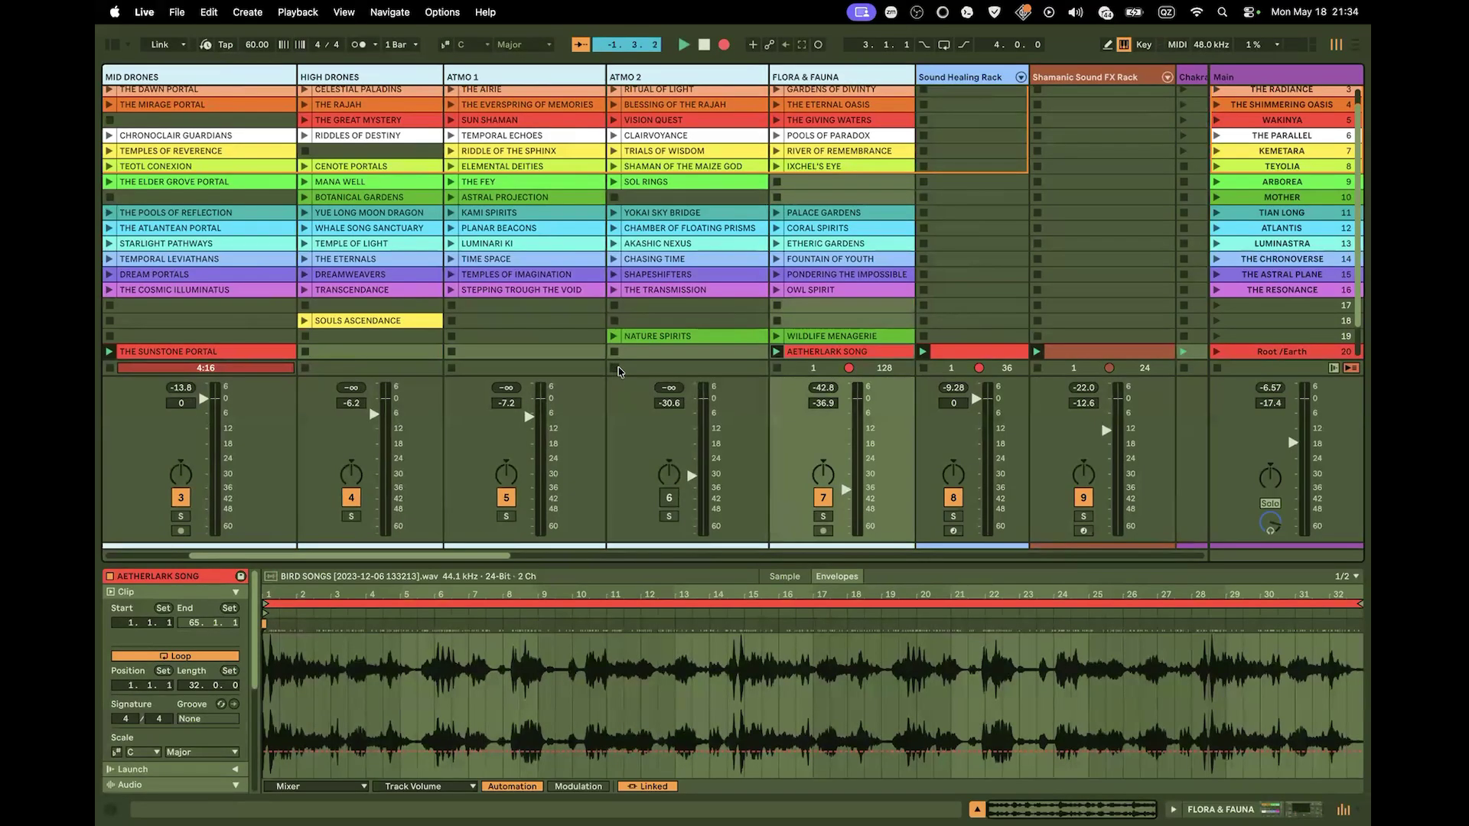
# Examine the clips being recorded across all tracks in the Arrangement View, from LOW DRONES down to the Shamanic Drum Rack
pyautogui.press('Tab')
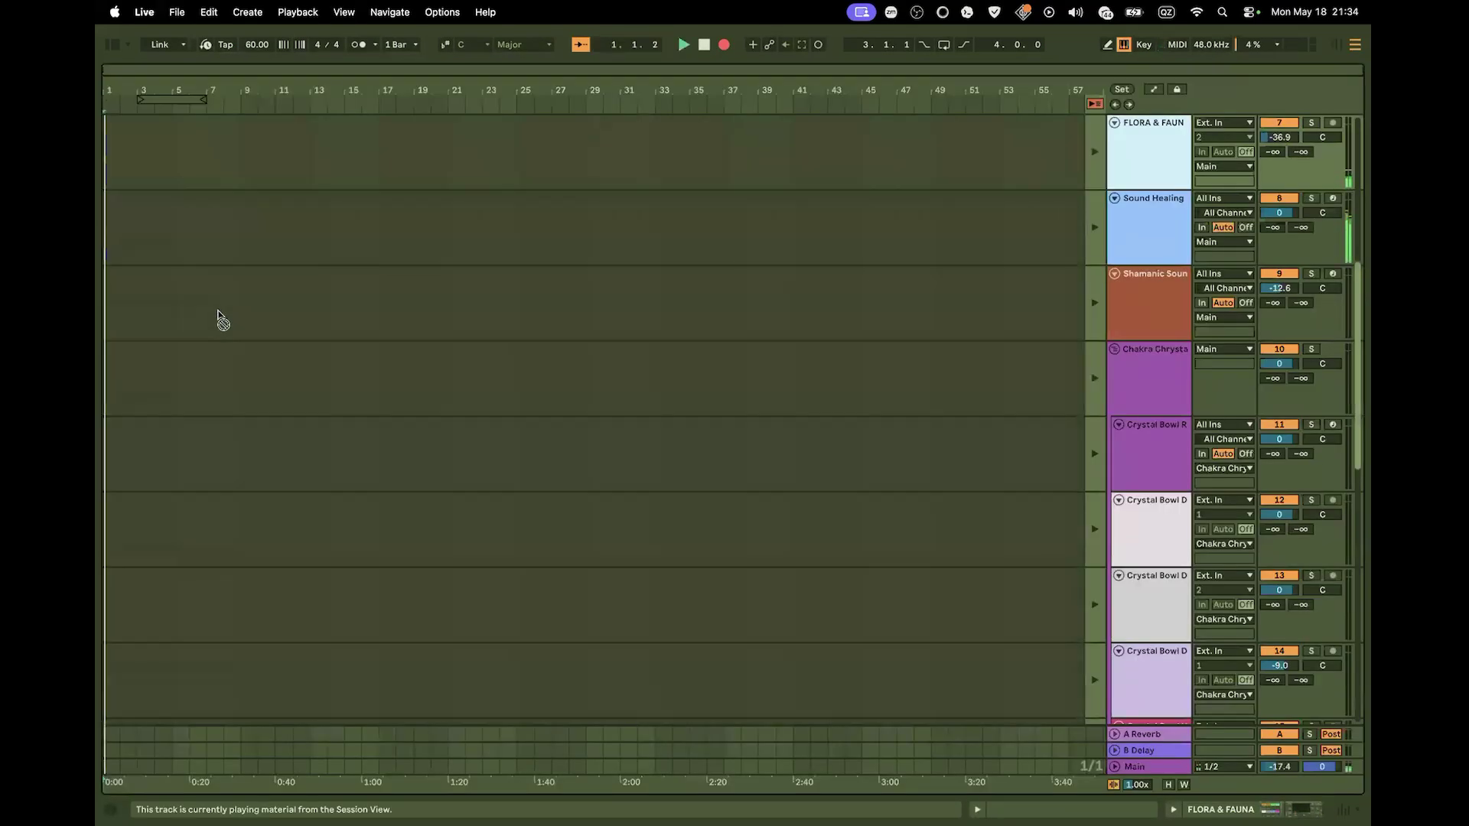
pyautogui.scroll(5, 116, 320)
pyautogui.scroll(2, 128, 336)
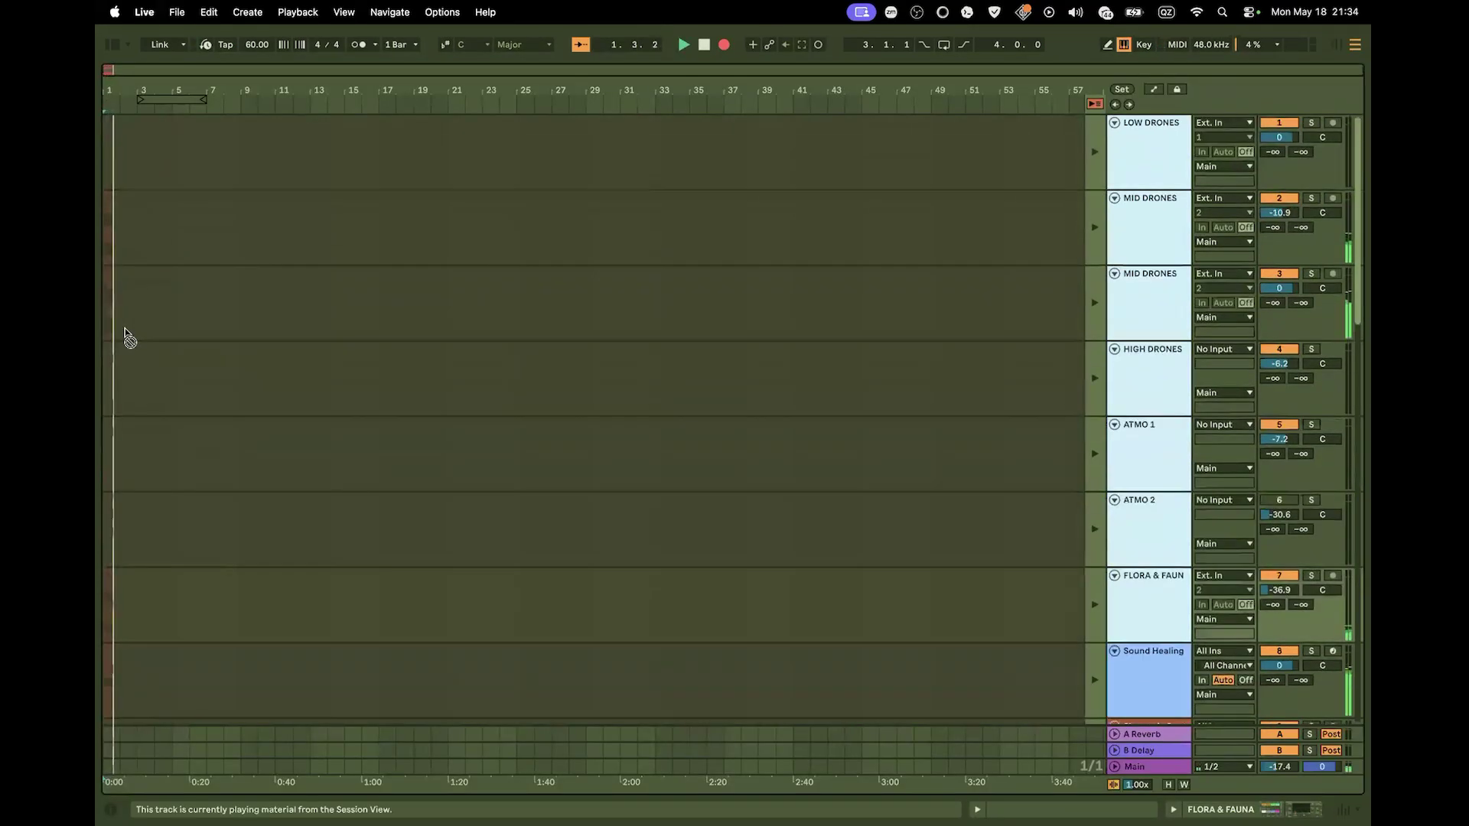
pyautogui.scroll(-10, 153, 333)
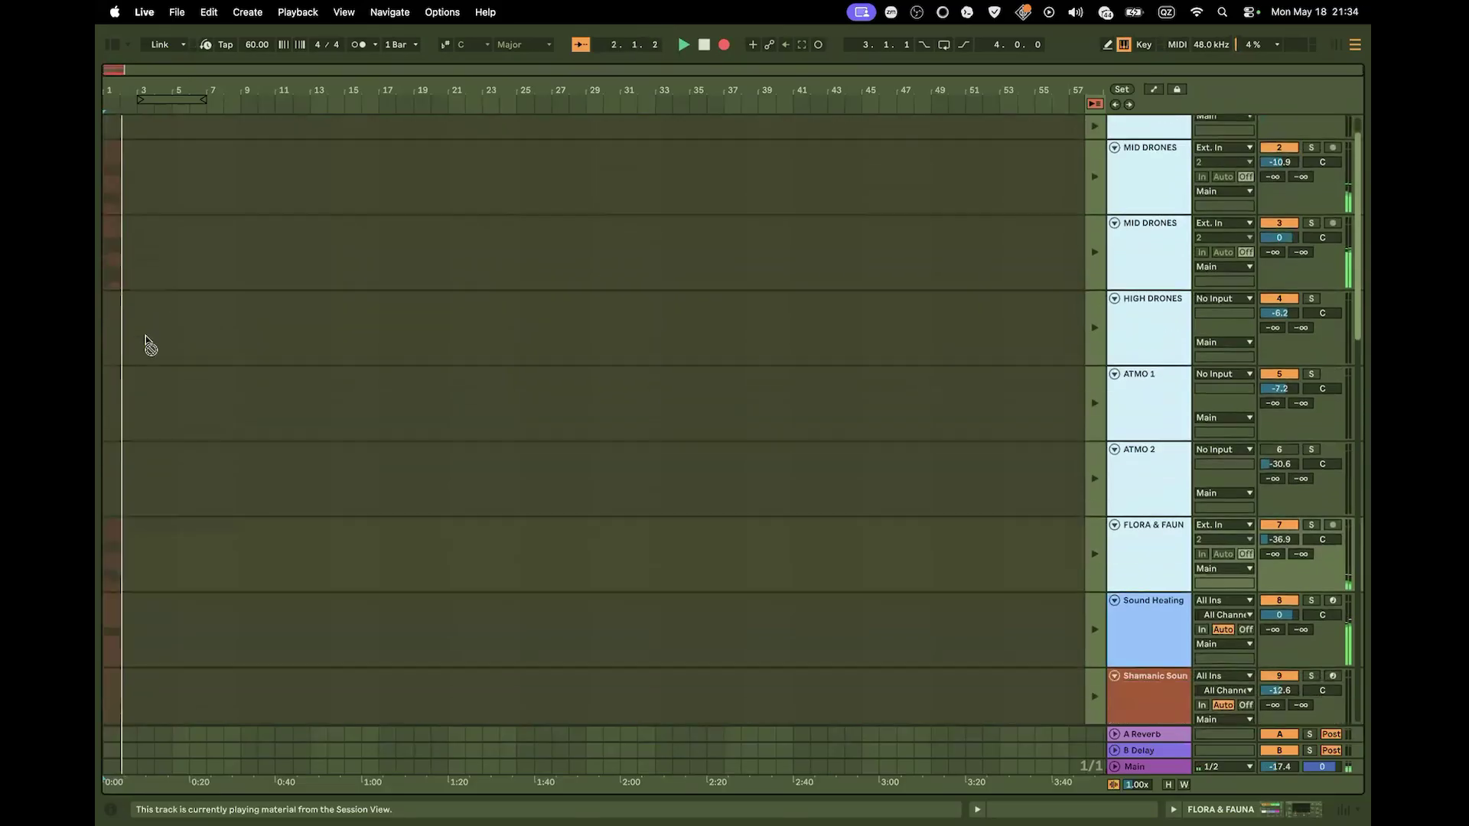
pyautogui.scroll(-12, 142, 341)
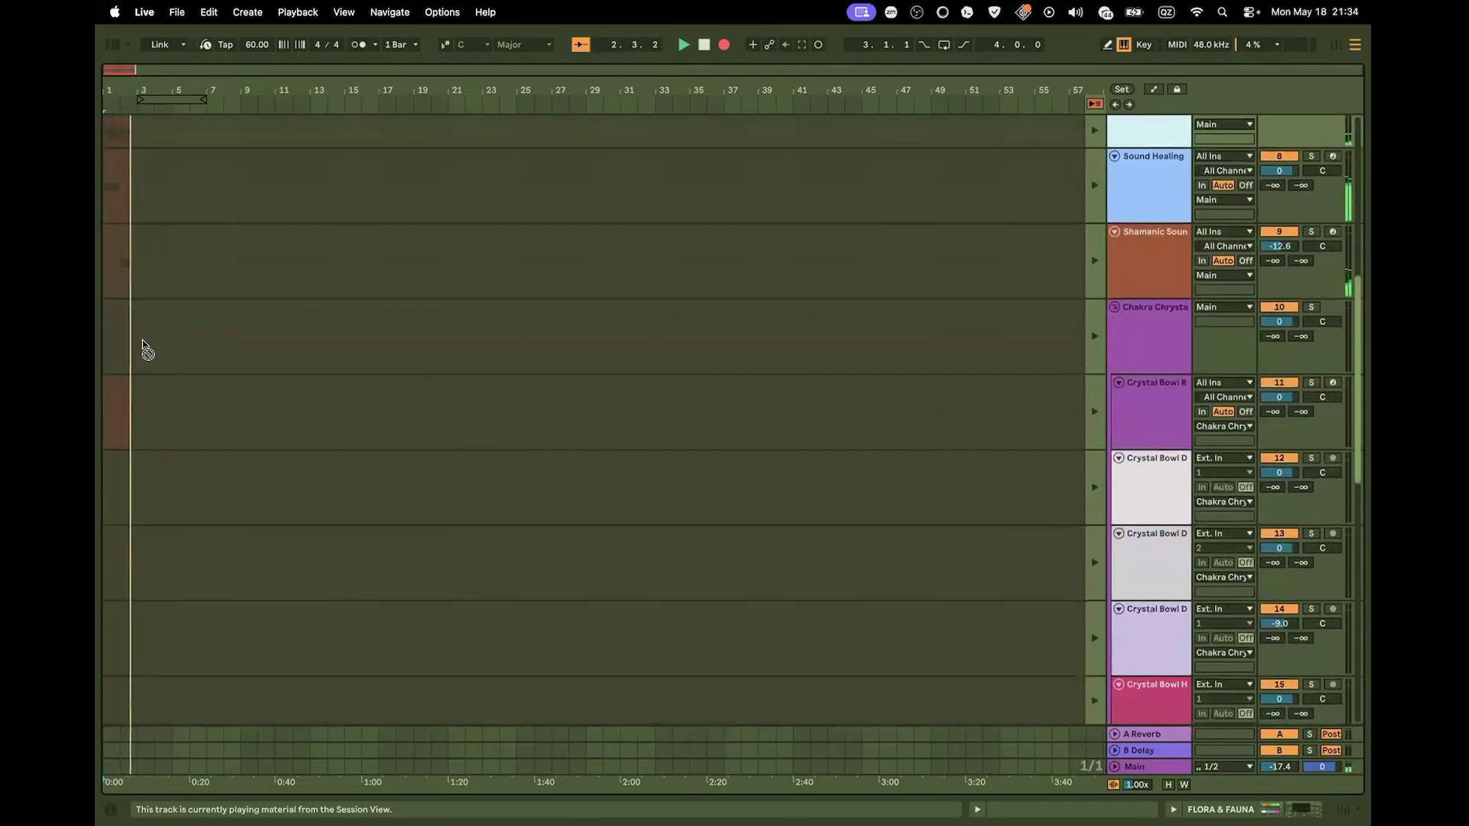
pyautogui.scroll(-5, 143, 340)
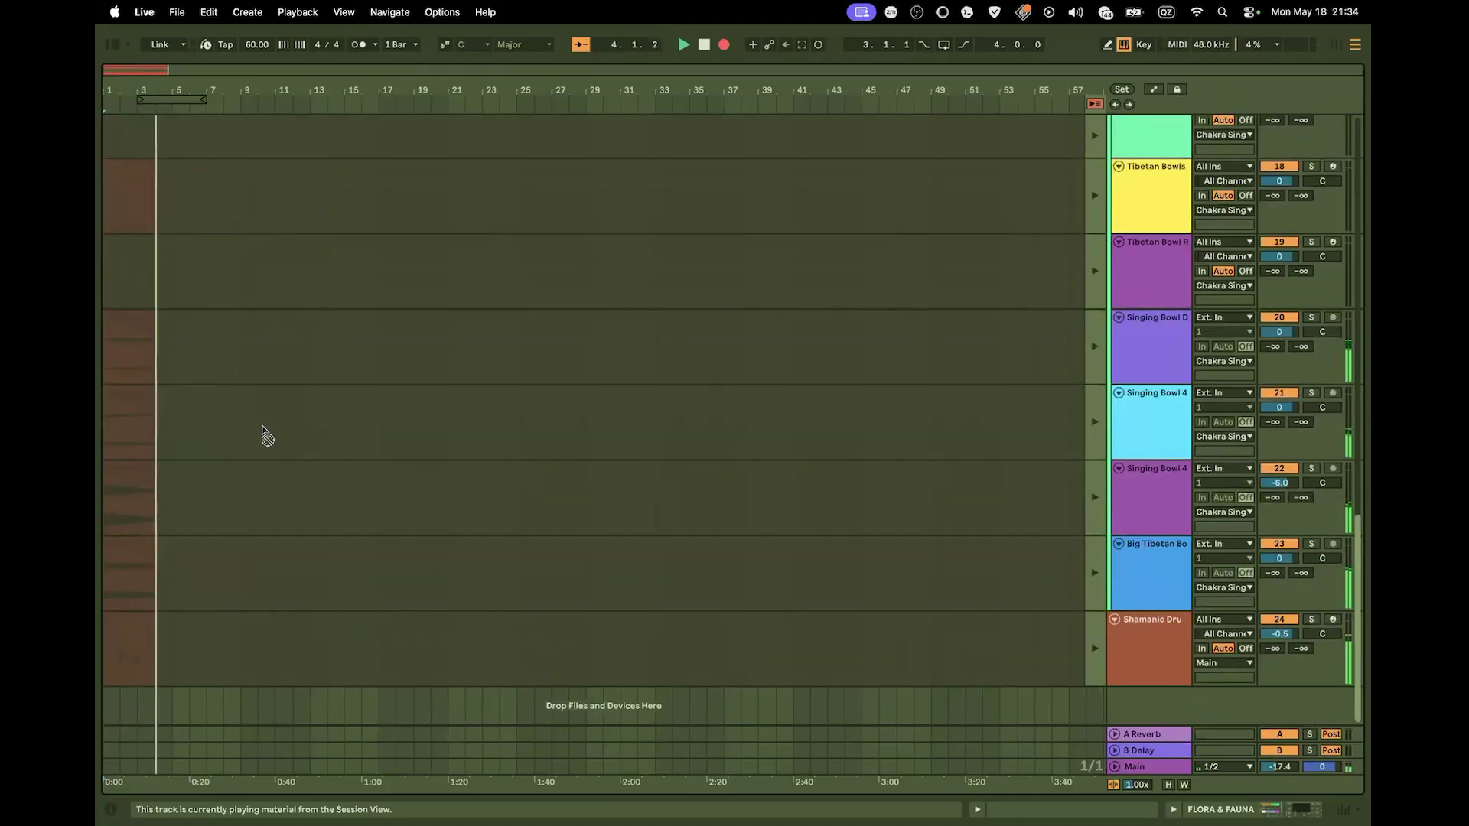
pyautogui.scroll(7, 267, 434)
pyautogui.scroll(12, 266, 434)
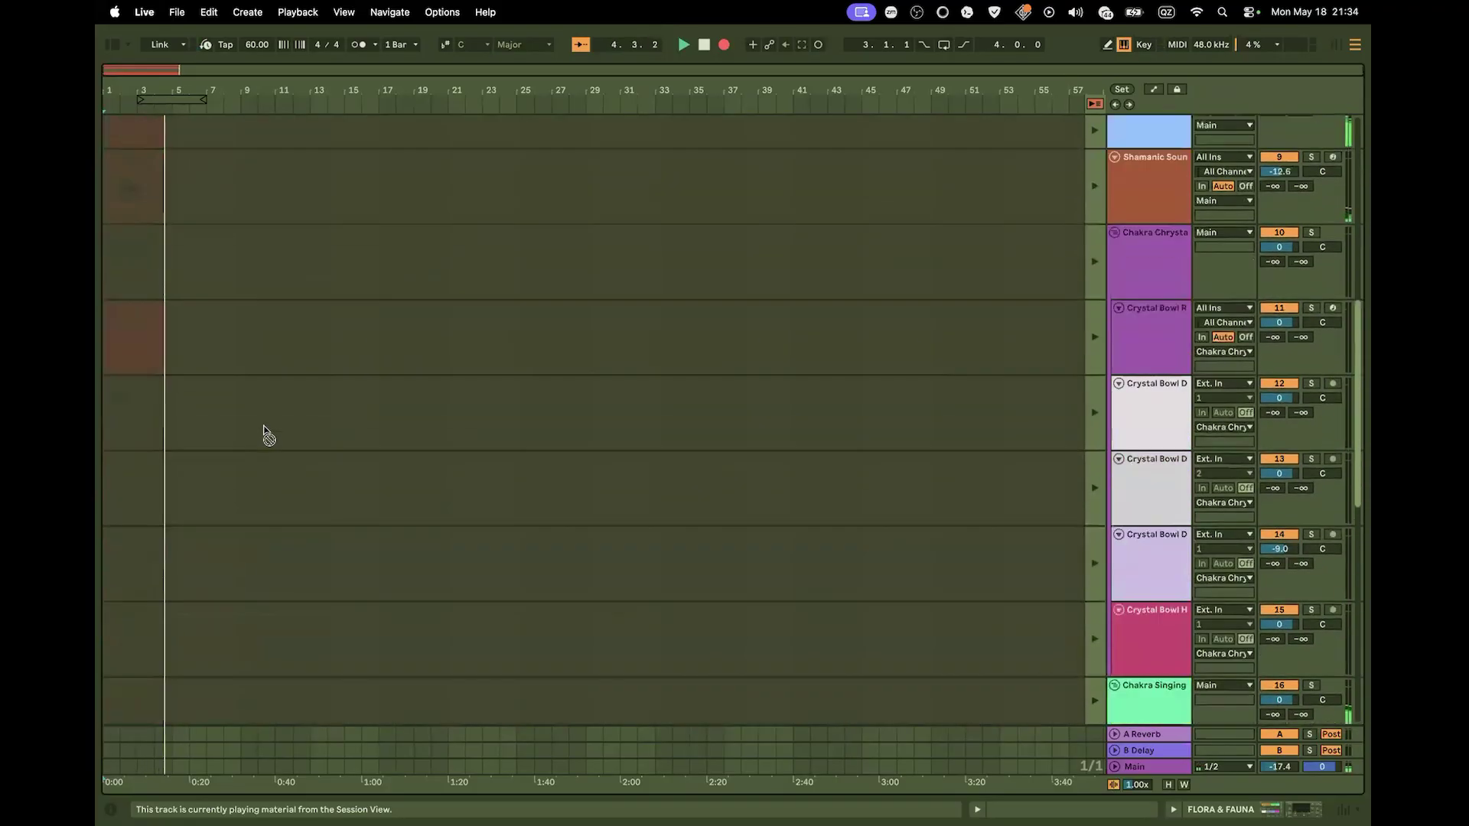
pyautogui.scroll(5, 301, 414)
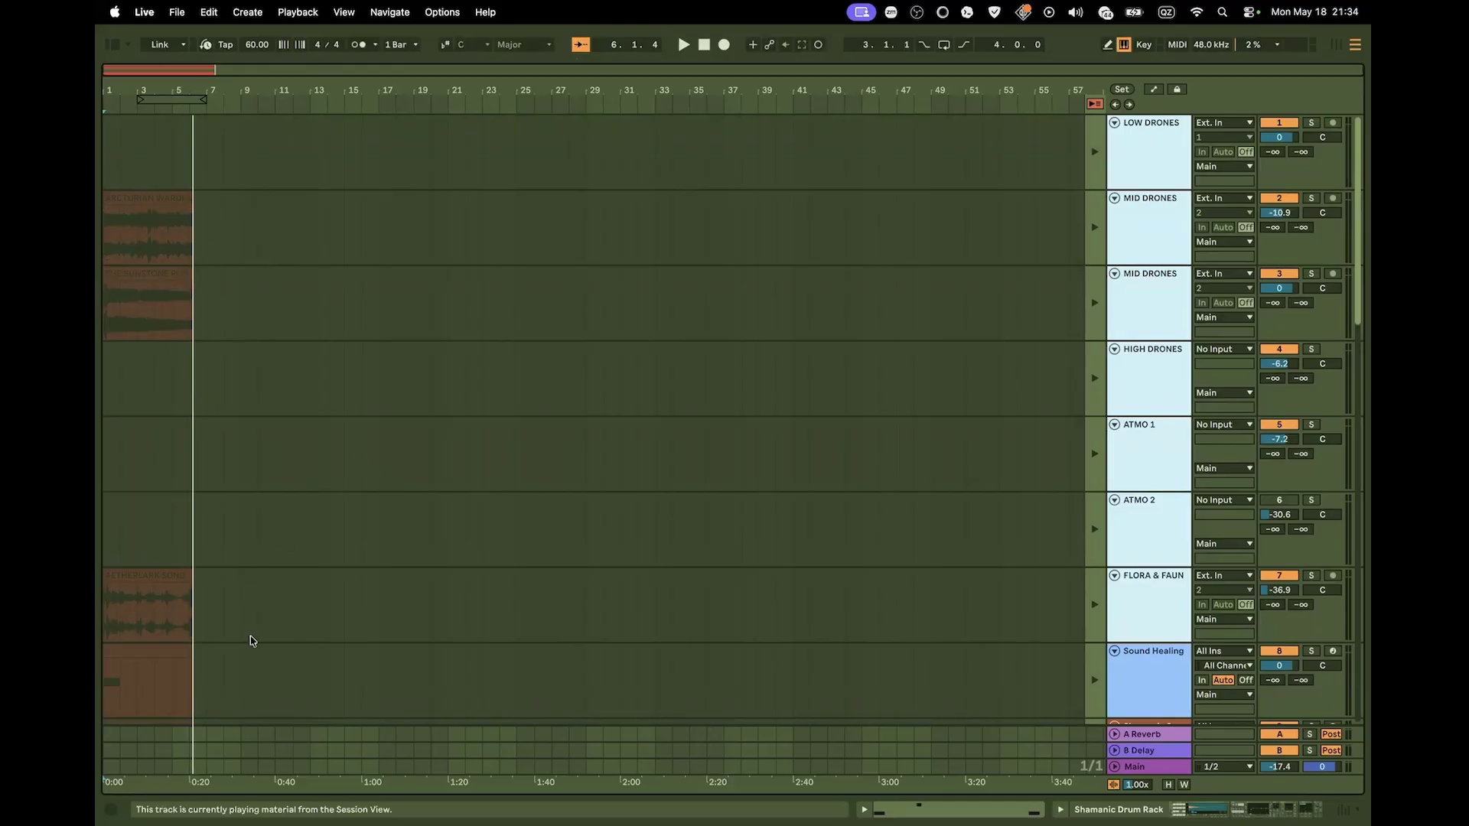
# Select the recorded ARCTURIAN WARDENS clip in the arrangement and compare it with its Session View clip
pyautogui.click(139, 200)
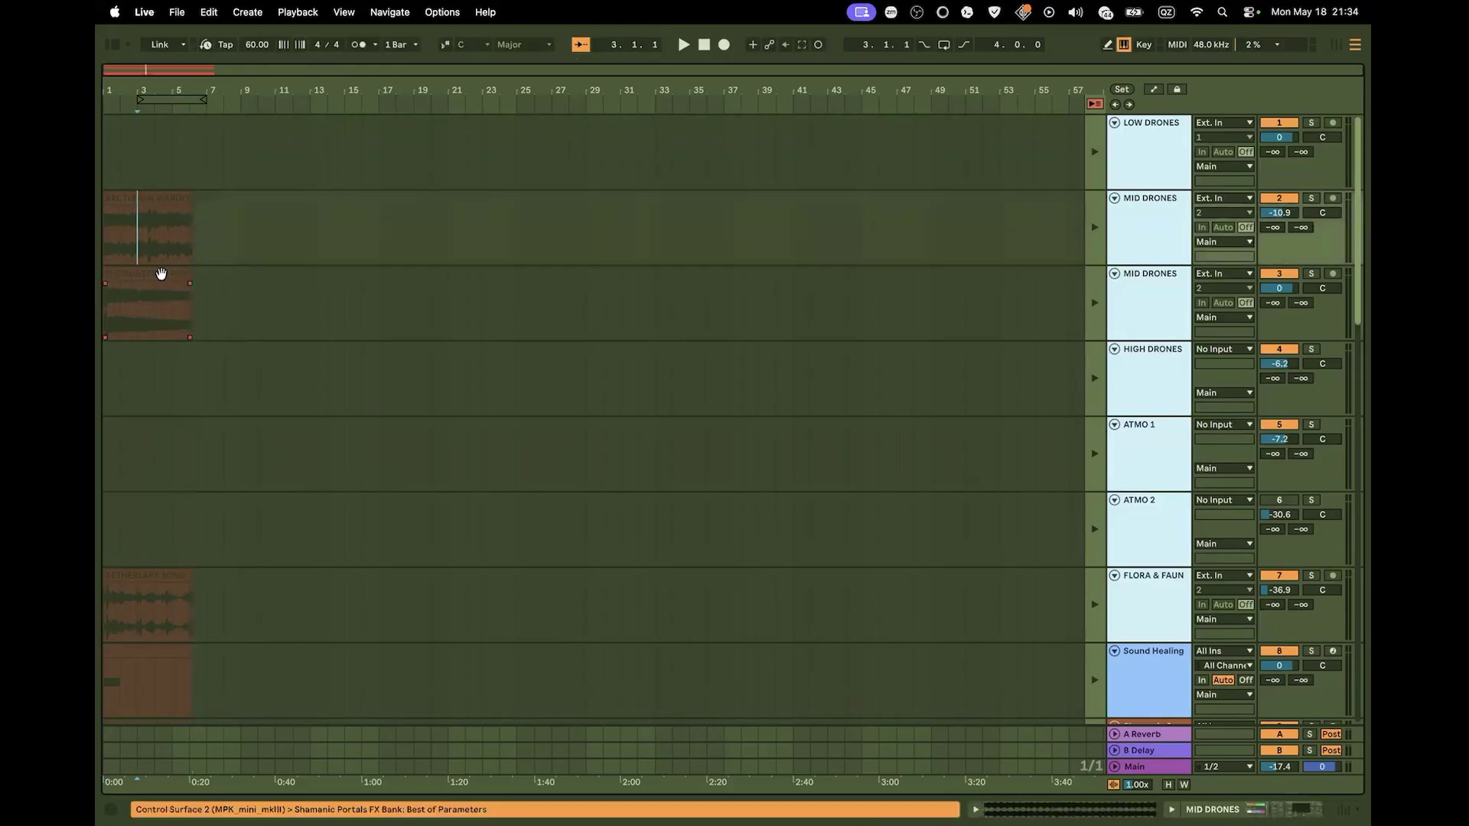
pyautogui.click(161, 274)
pyautogui.click(158, 199)
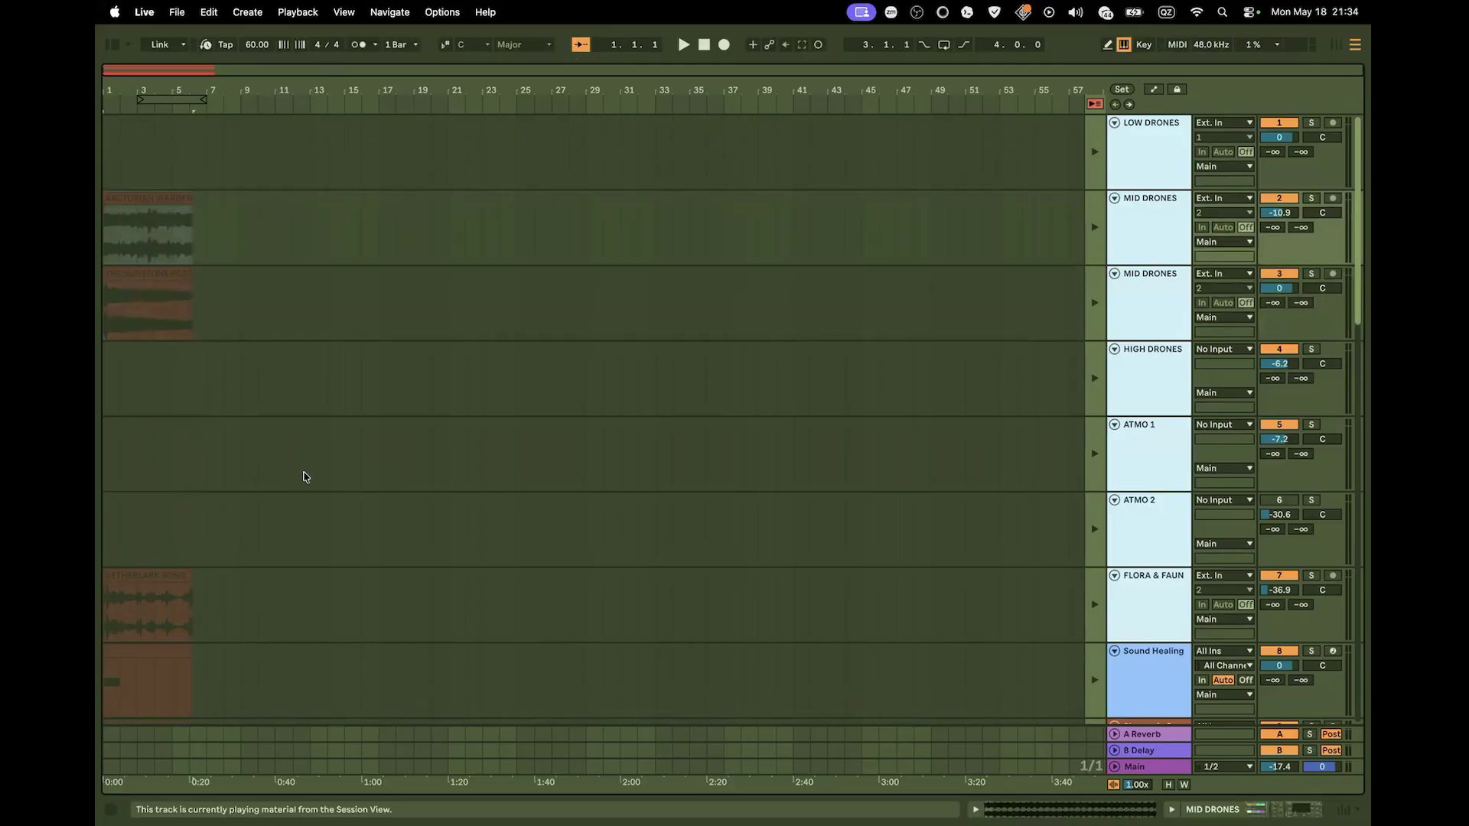
pyautogui.press('Tab')
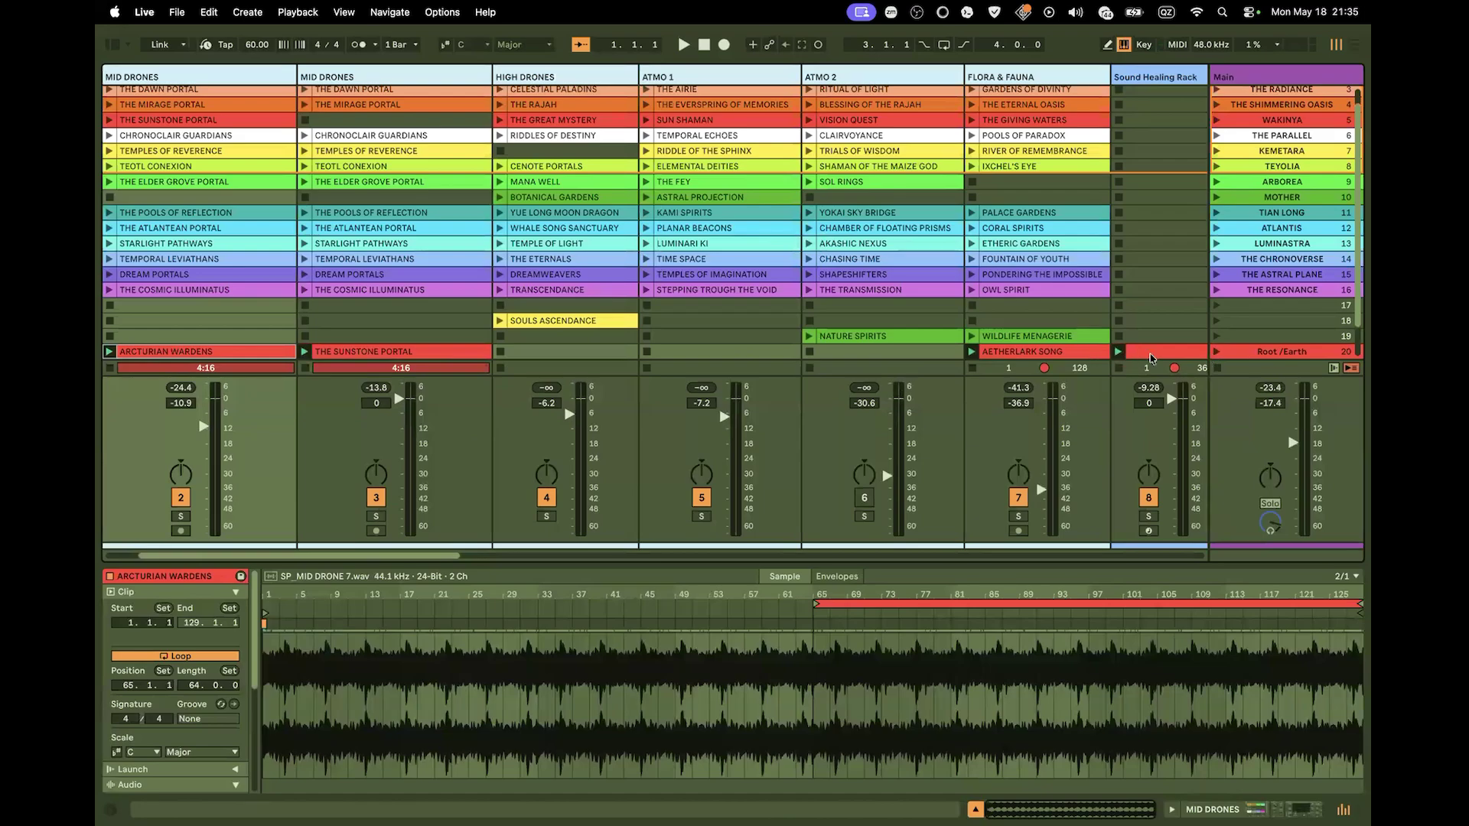
pyautogui.press('Tab')
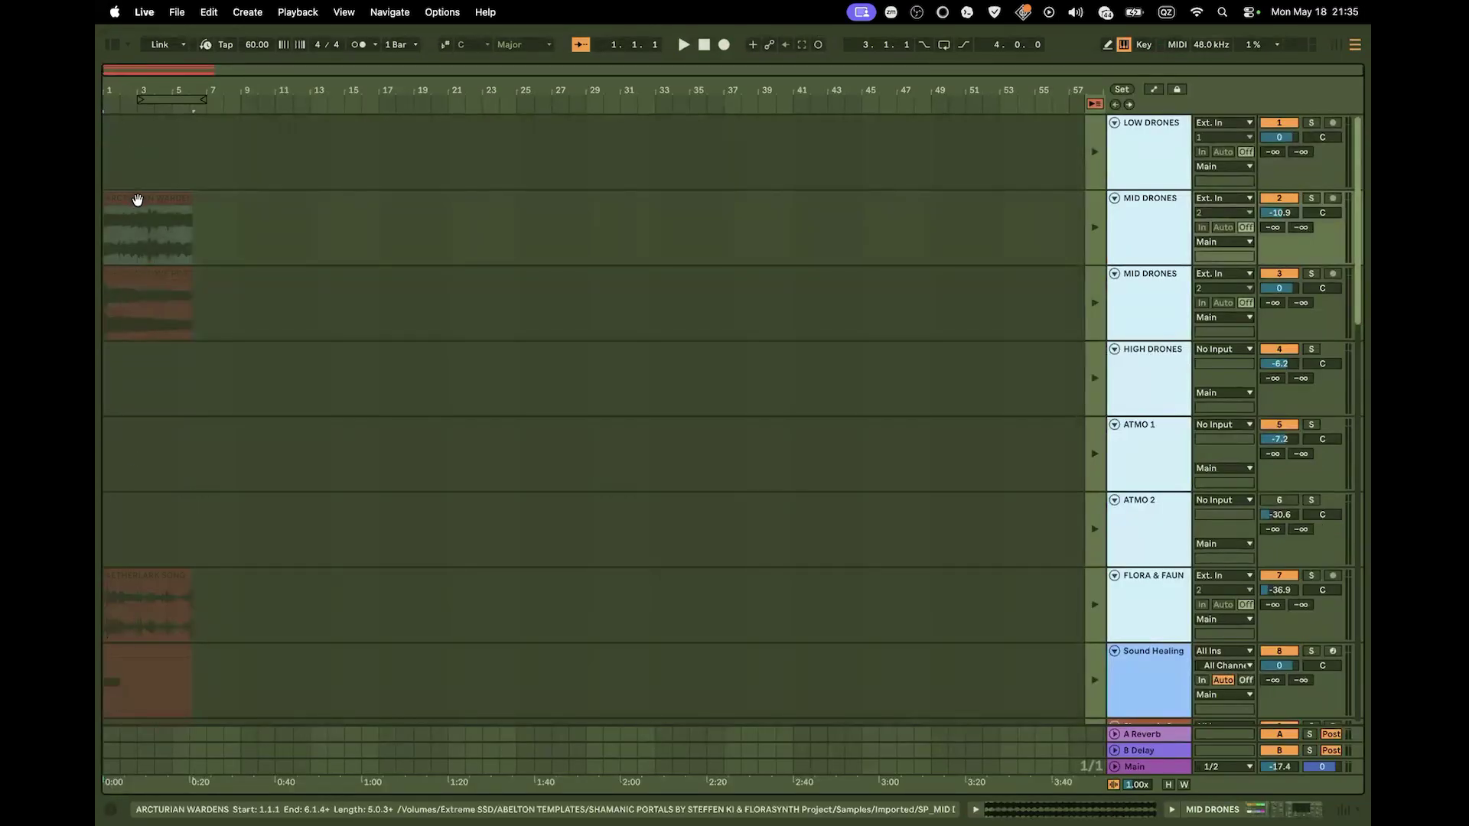
pyautogui.press('Tab')
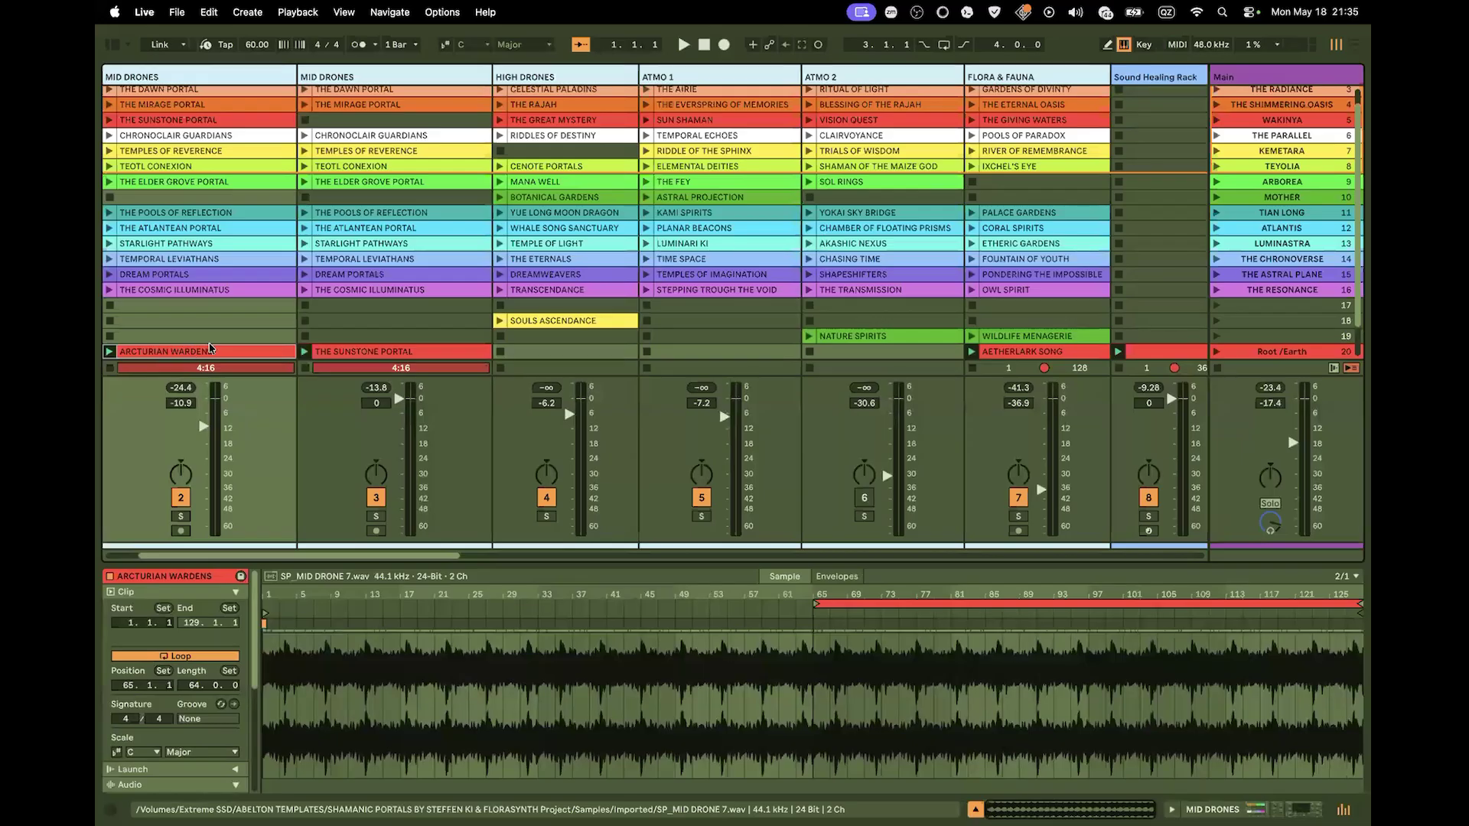
# Launch THE COSMIC ILLUMINATUS on the second MID DRONES track, and solo that track from the Arrangement View
pyautogui.click(303, 291)
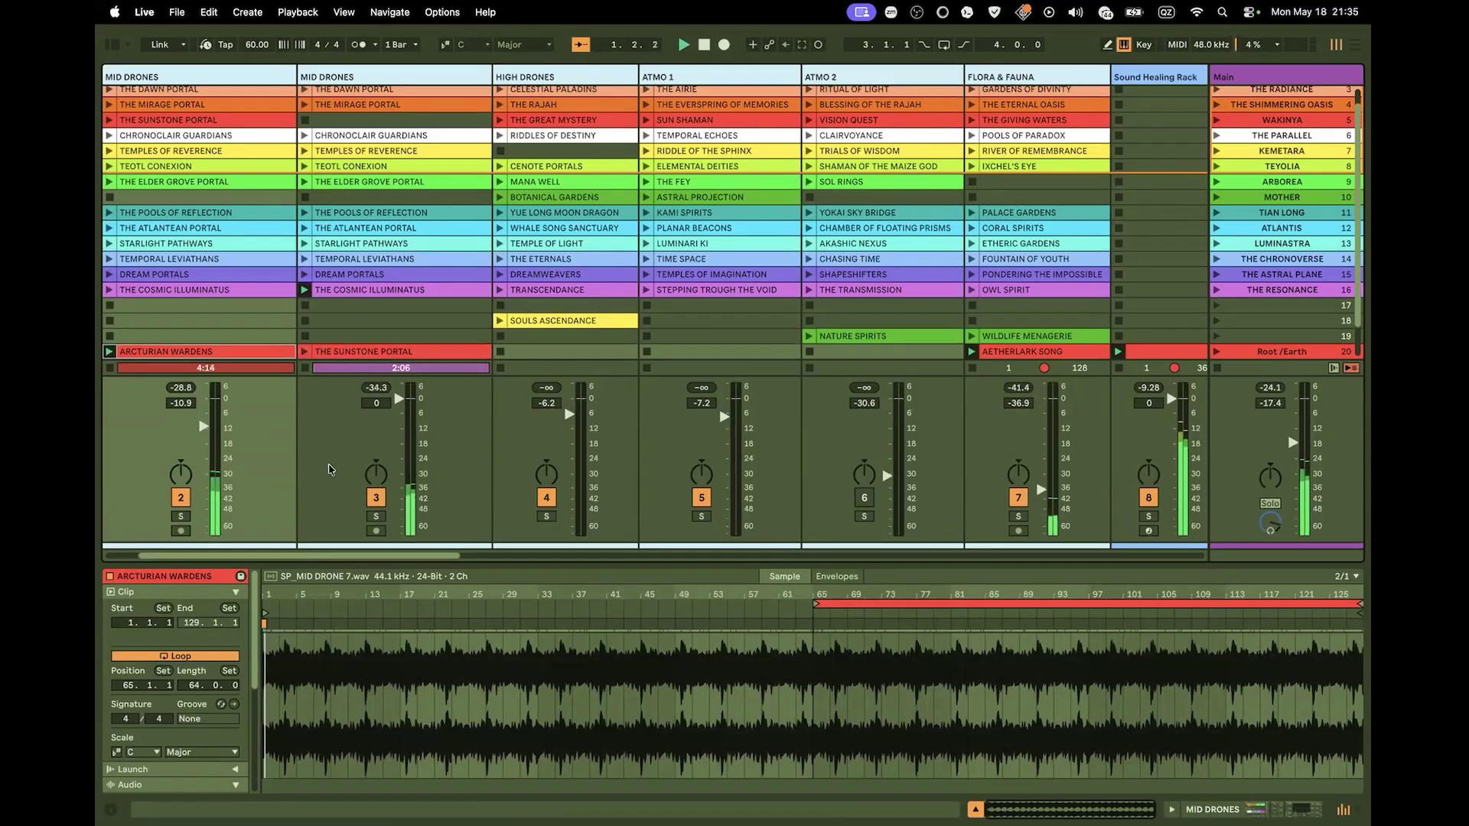
pyautogui.press('Tab')
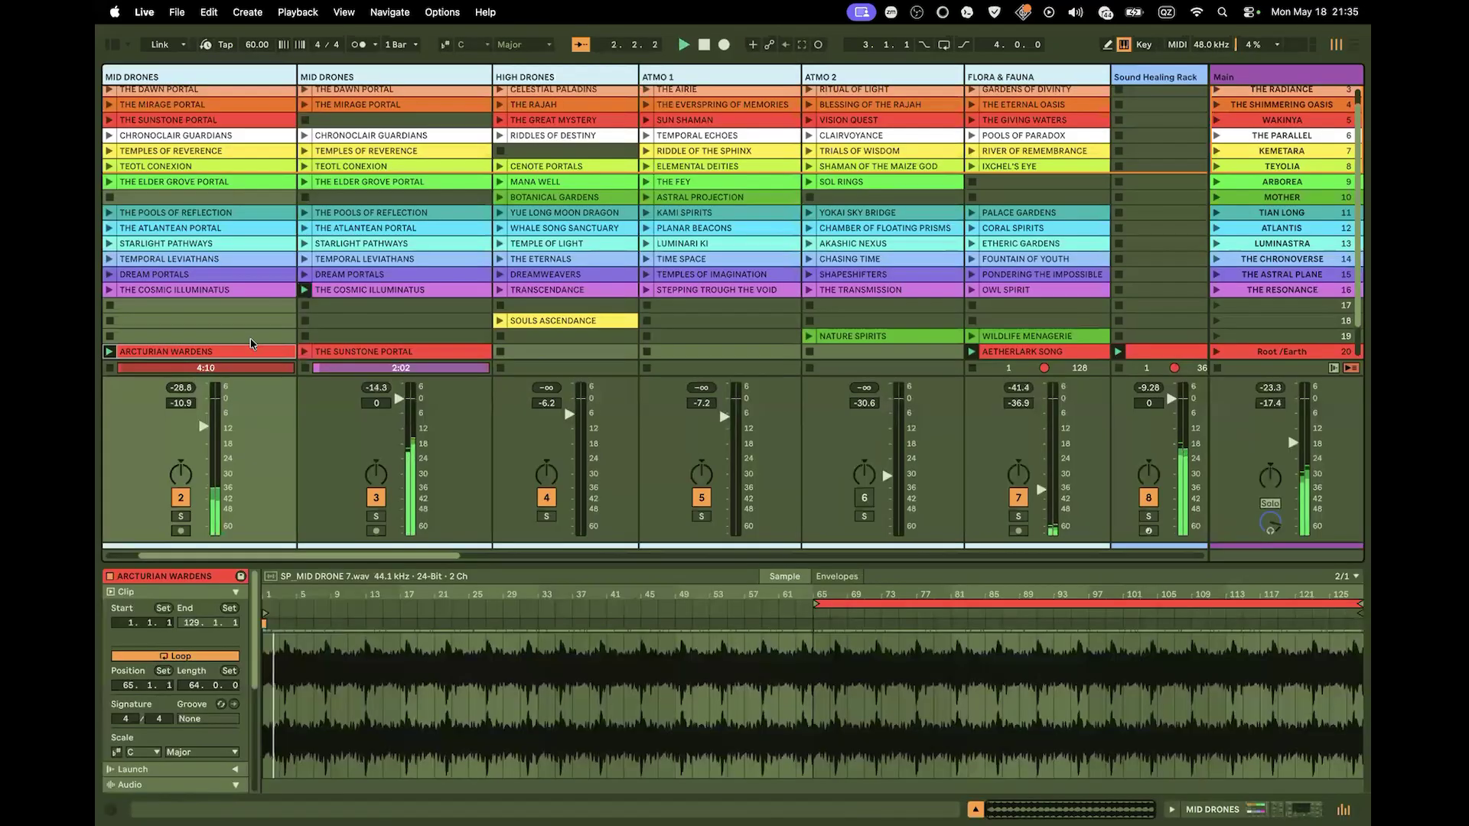
pyautogui.press('Tab')
pyautogui.press('Tab')
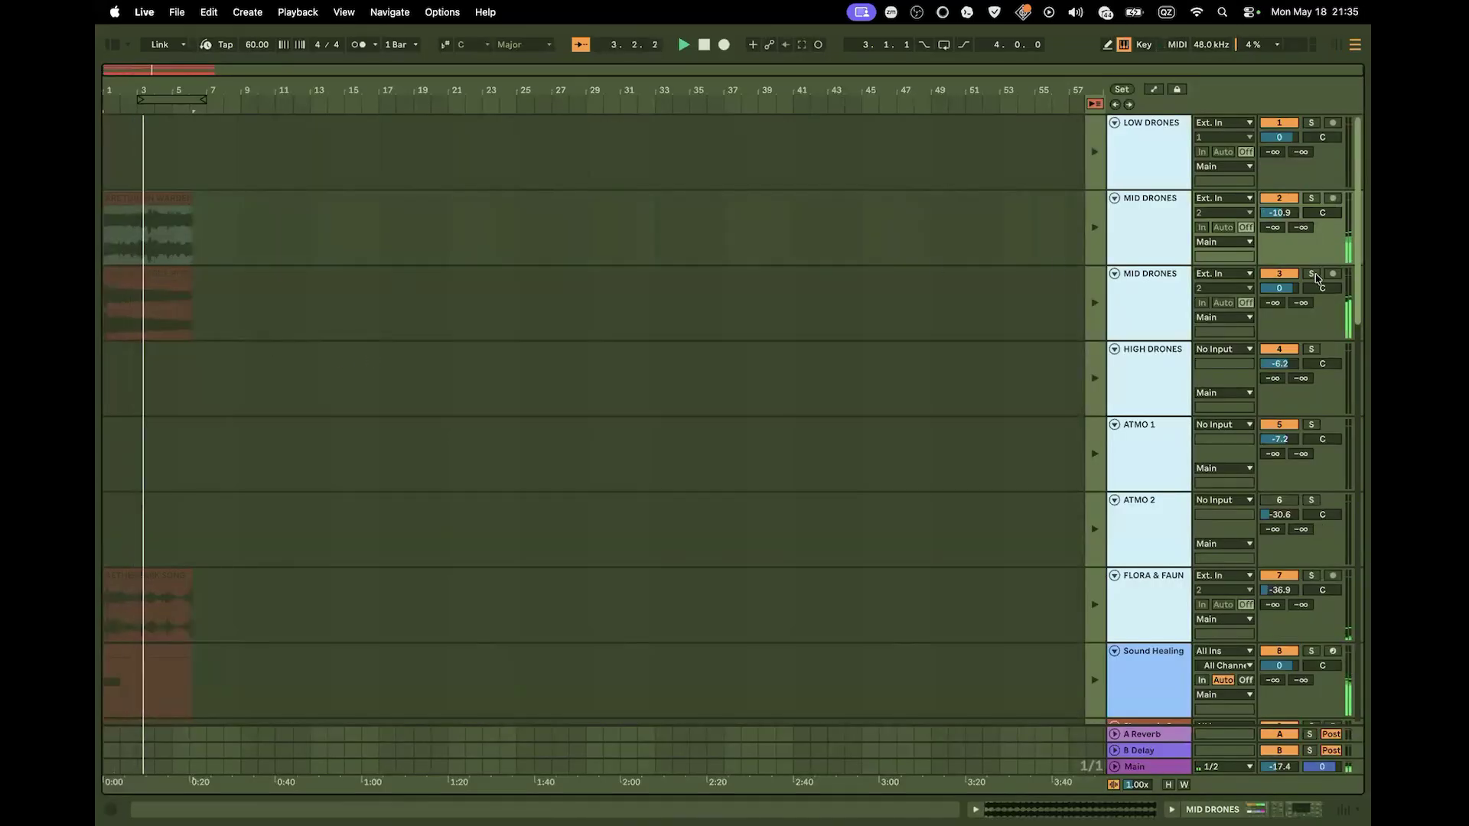
pyautogui.click(1310, 273)
pyautogui.press('Tab')
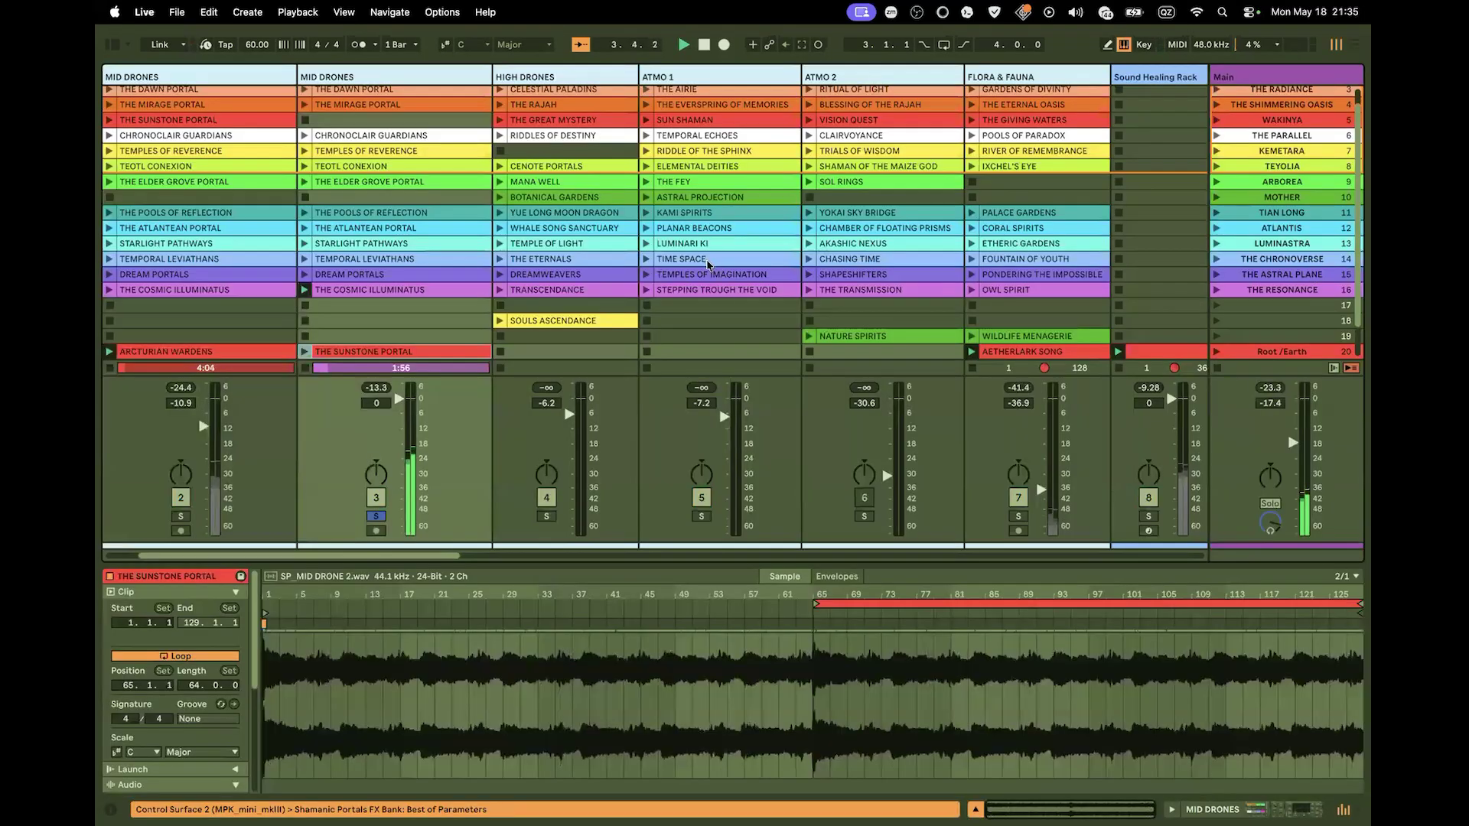
# Compare the Back to Arrangement control and the inactive recorded clips between the Session View and the Arrangement View
pyautogui.press('Tab')
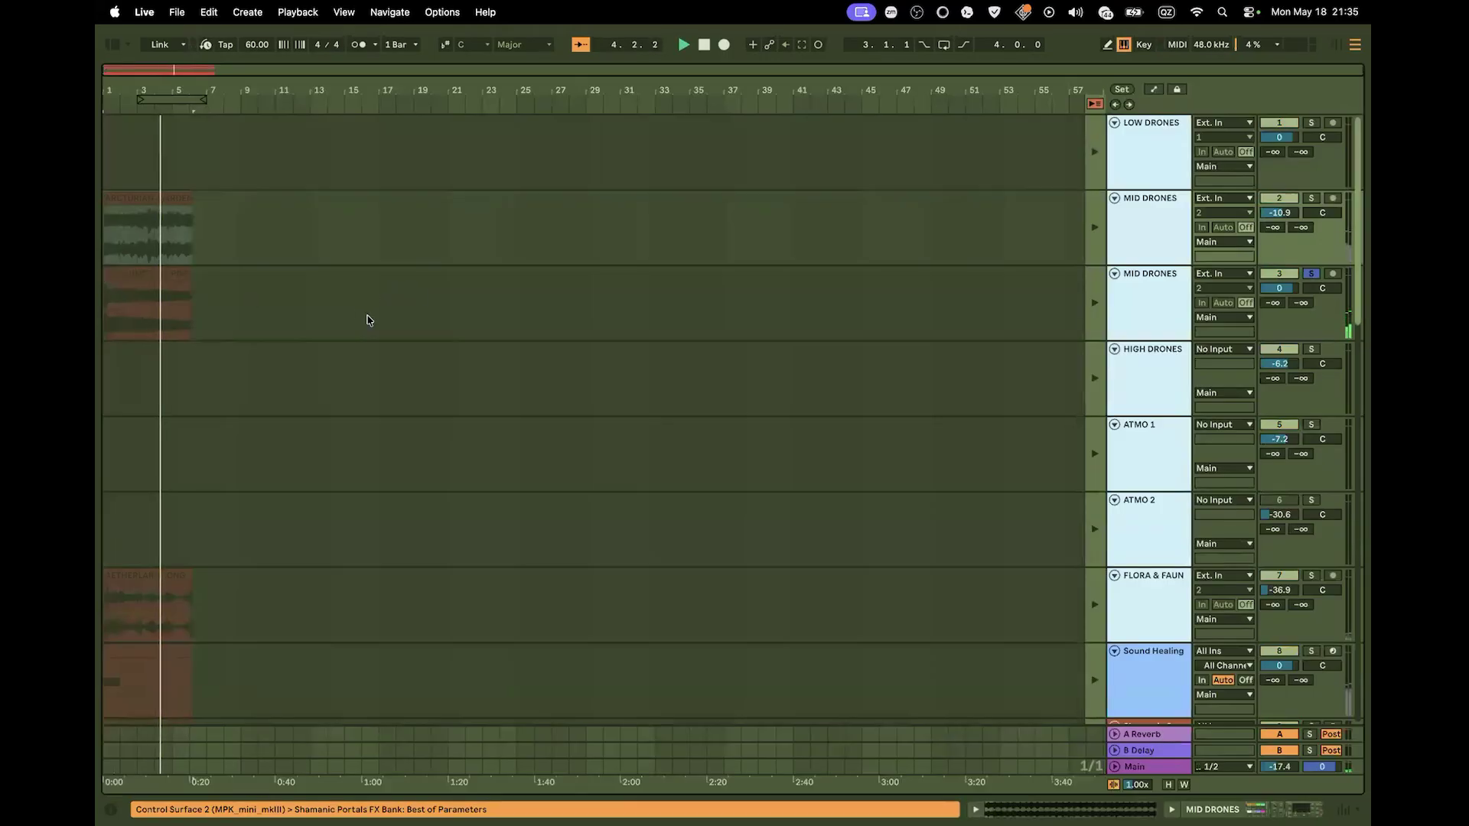
pyautogui.press('Tab')
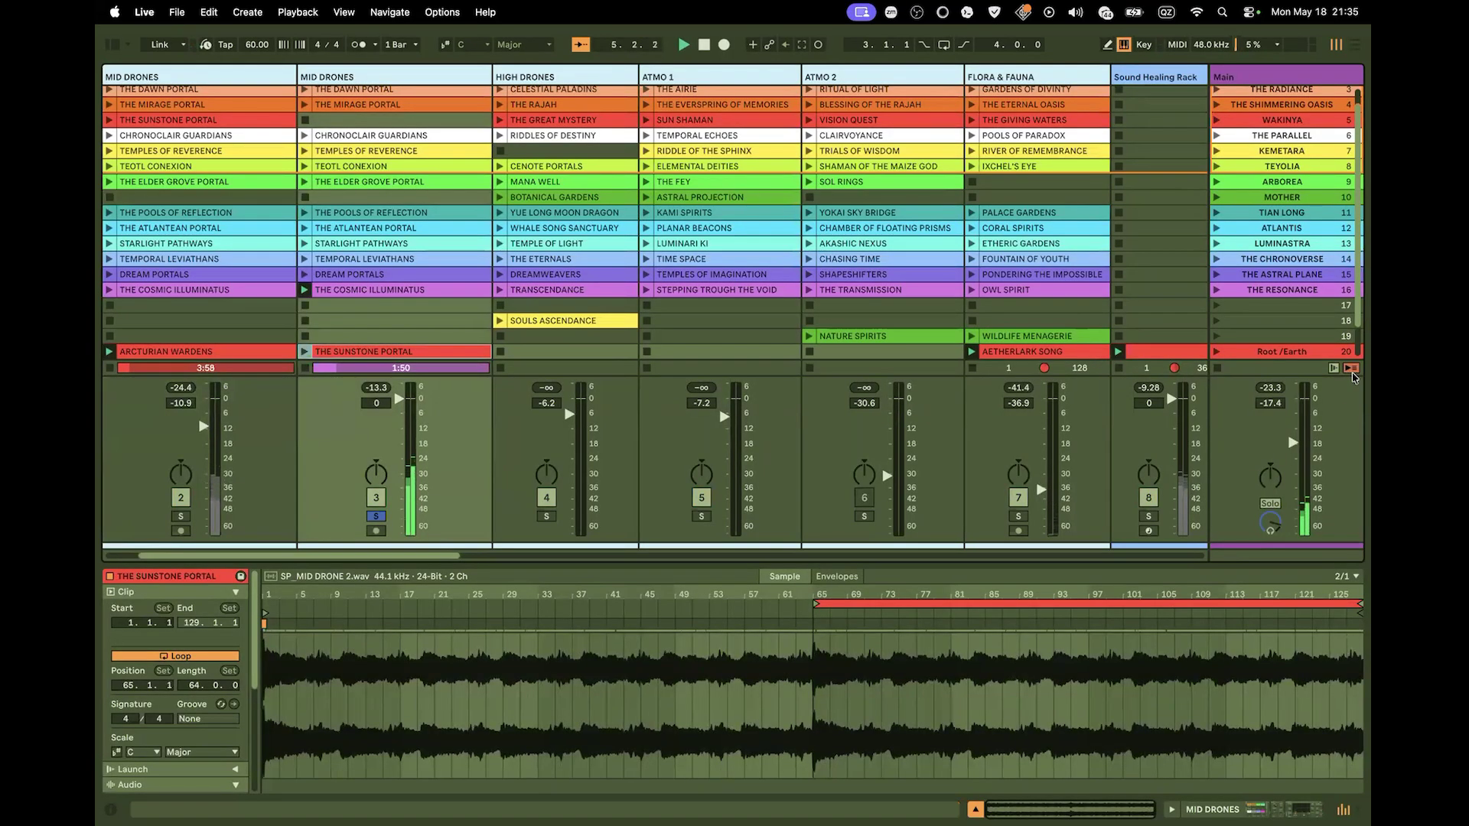
pyautogui.press('Tab')
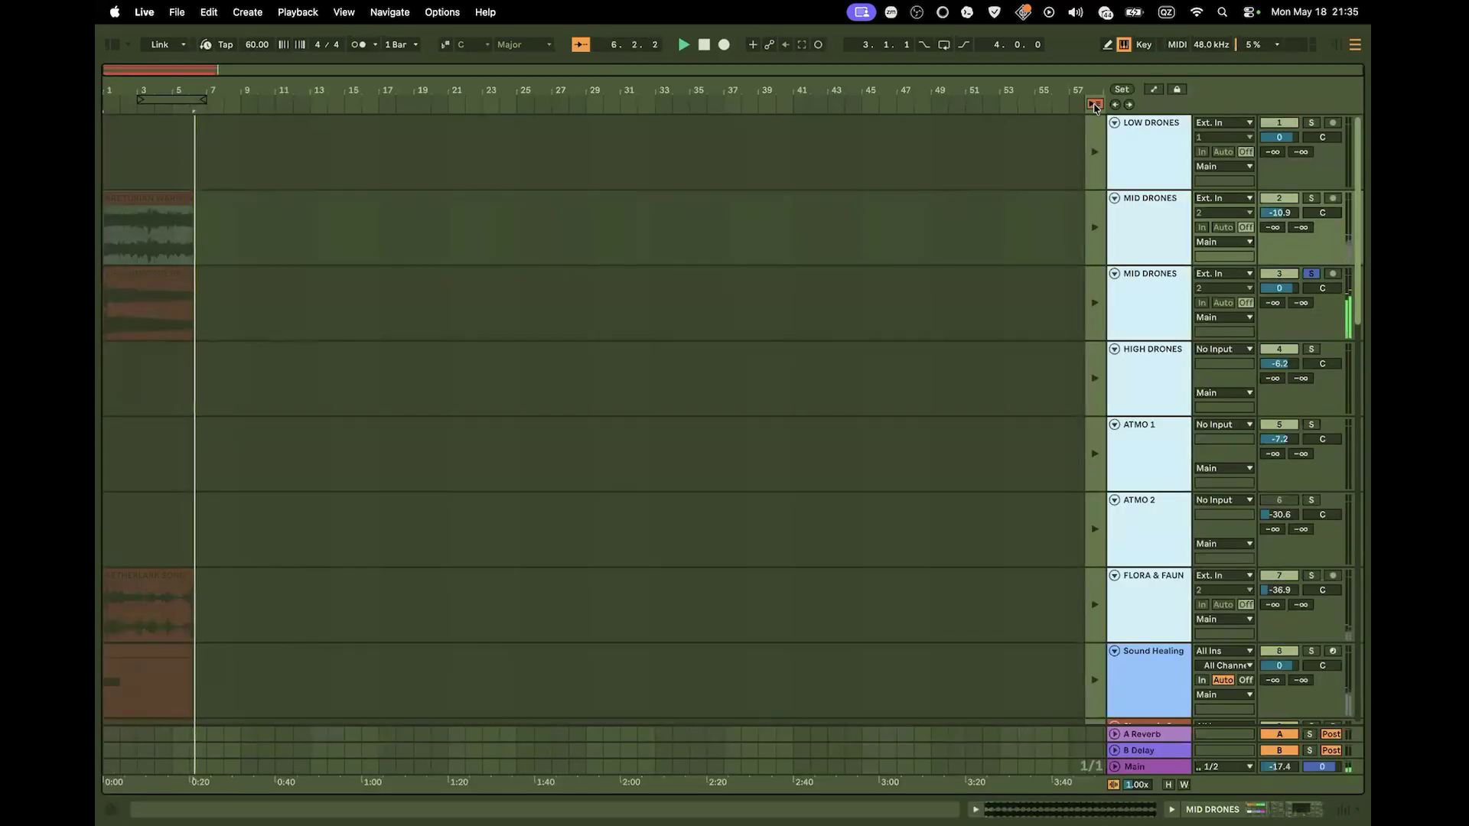
pyautogui.press('Tab')
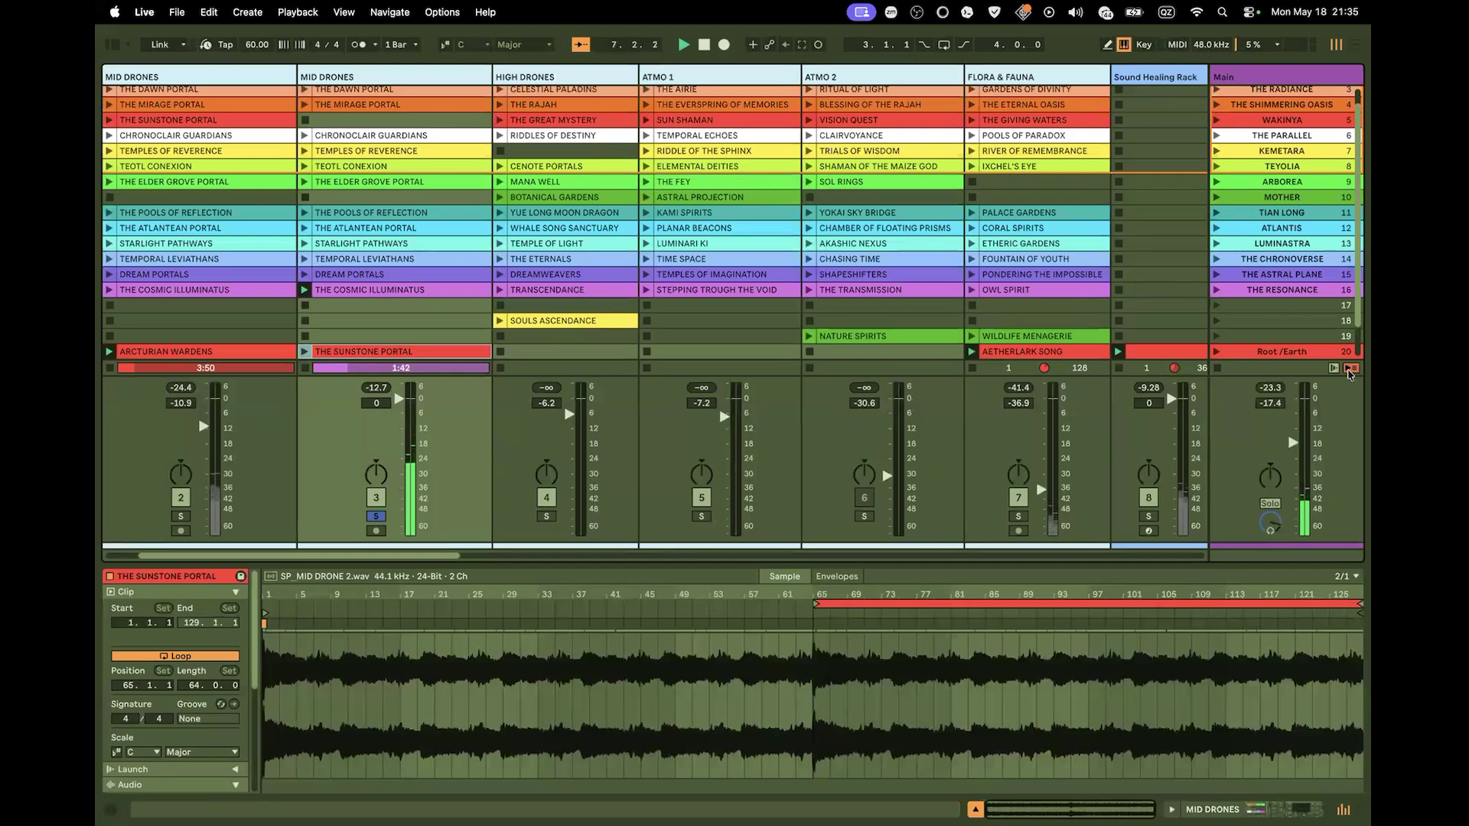
pyautogui.press('Tab')
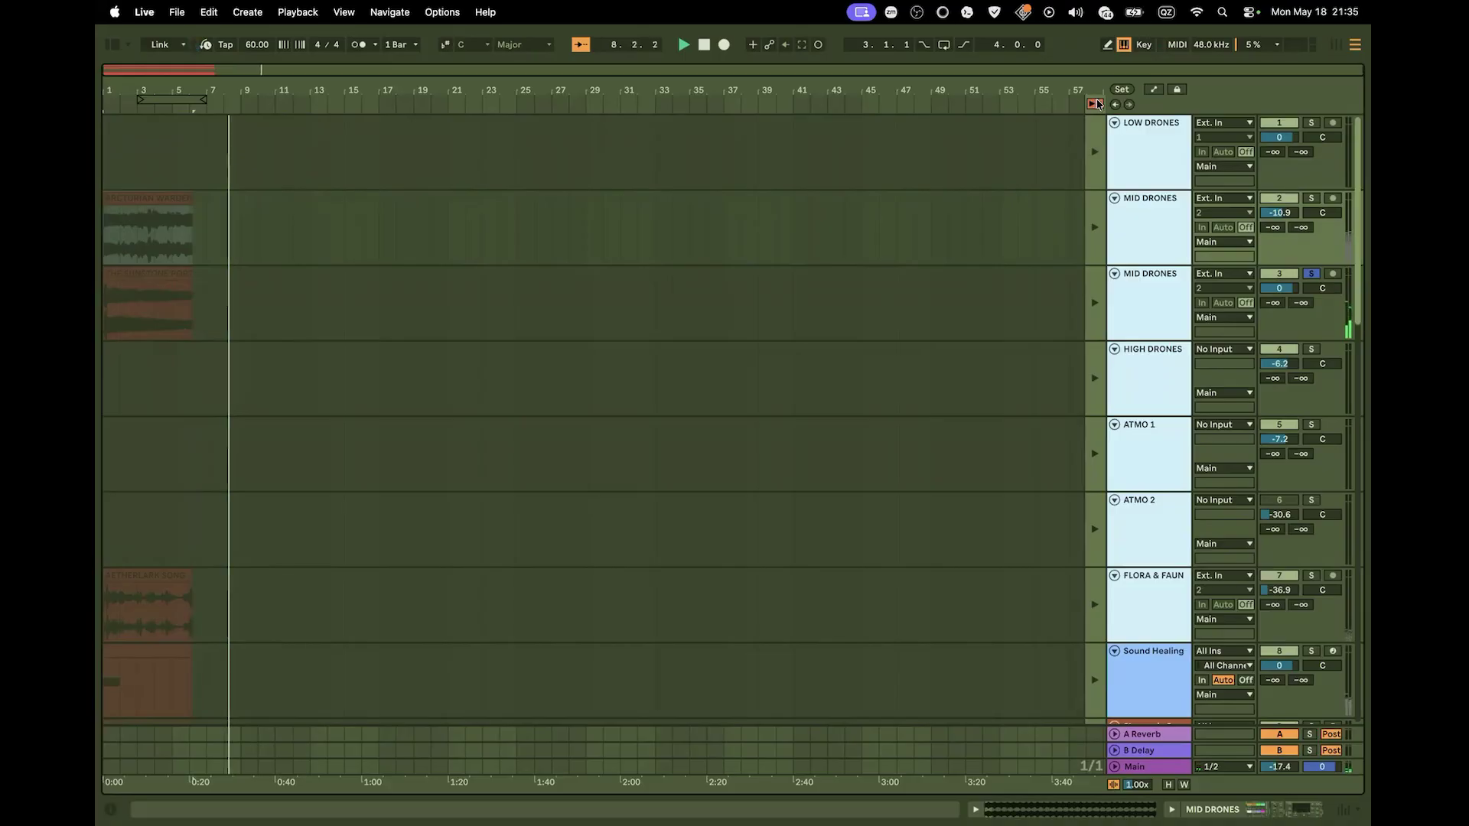
pyautogui.press('Tab')
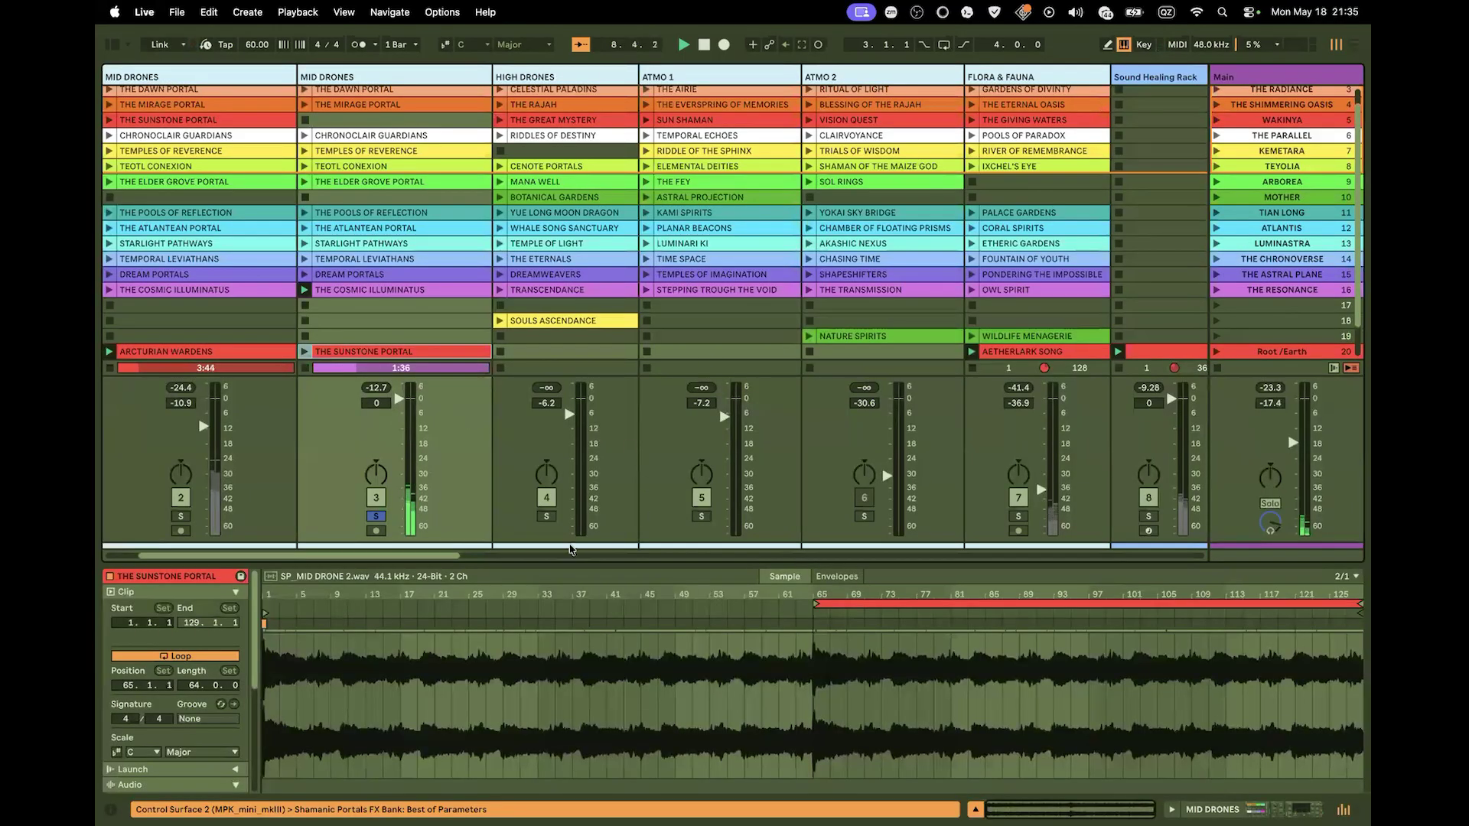
# Return all tracks to arrangement playback from the Session View and check the recorded clips in the Arrangement View
pyautogui.hscroll(-3, 452, 558)
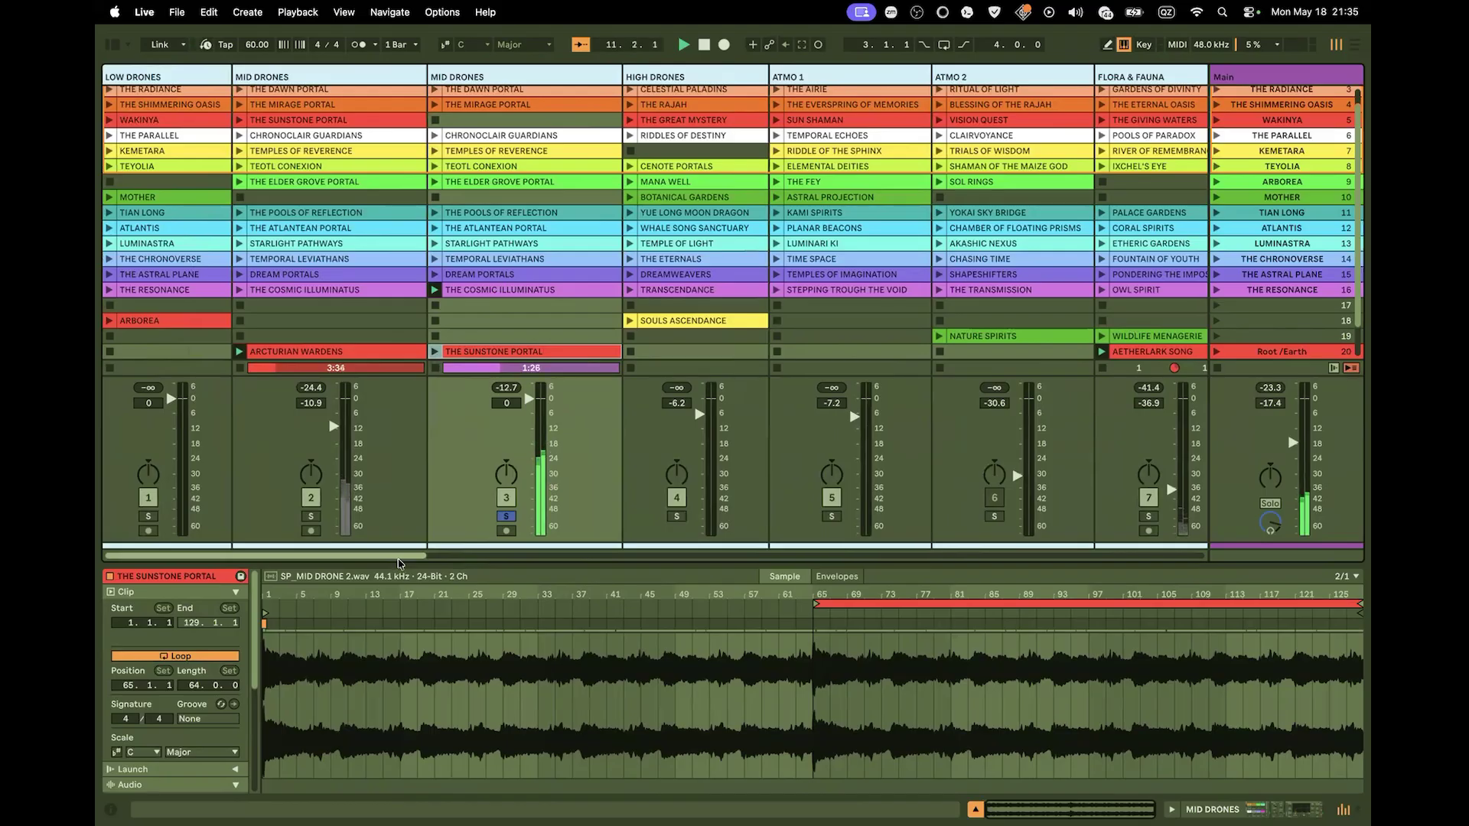
pyautogui.moveTo(398, 561); pyautogui.dragTo(1177, 561)
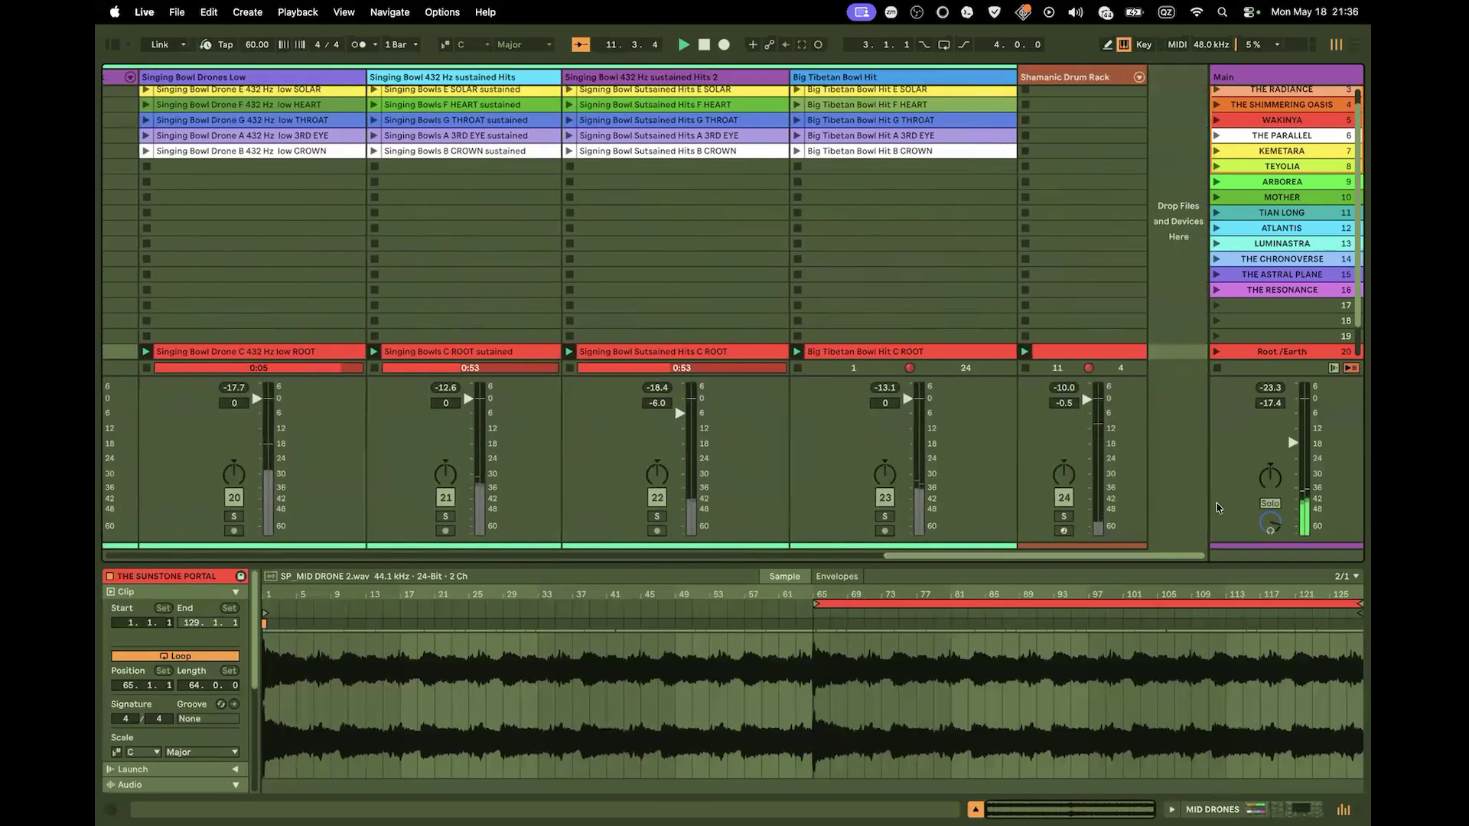
pyautogui.click(1351, 369)
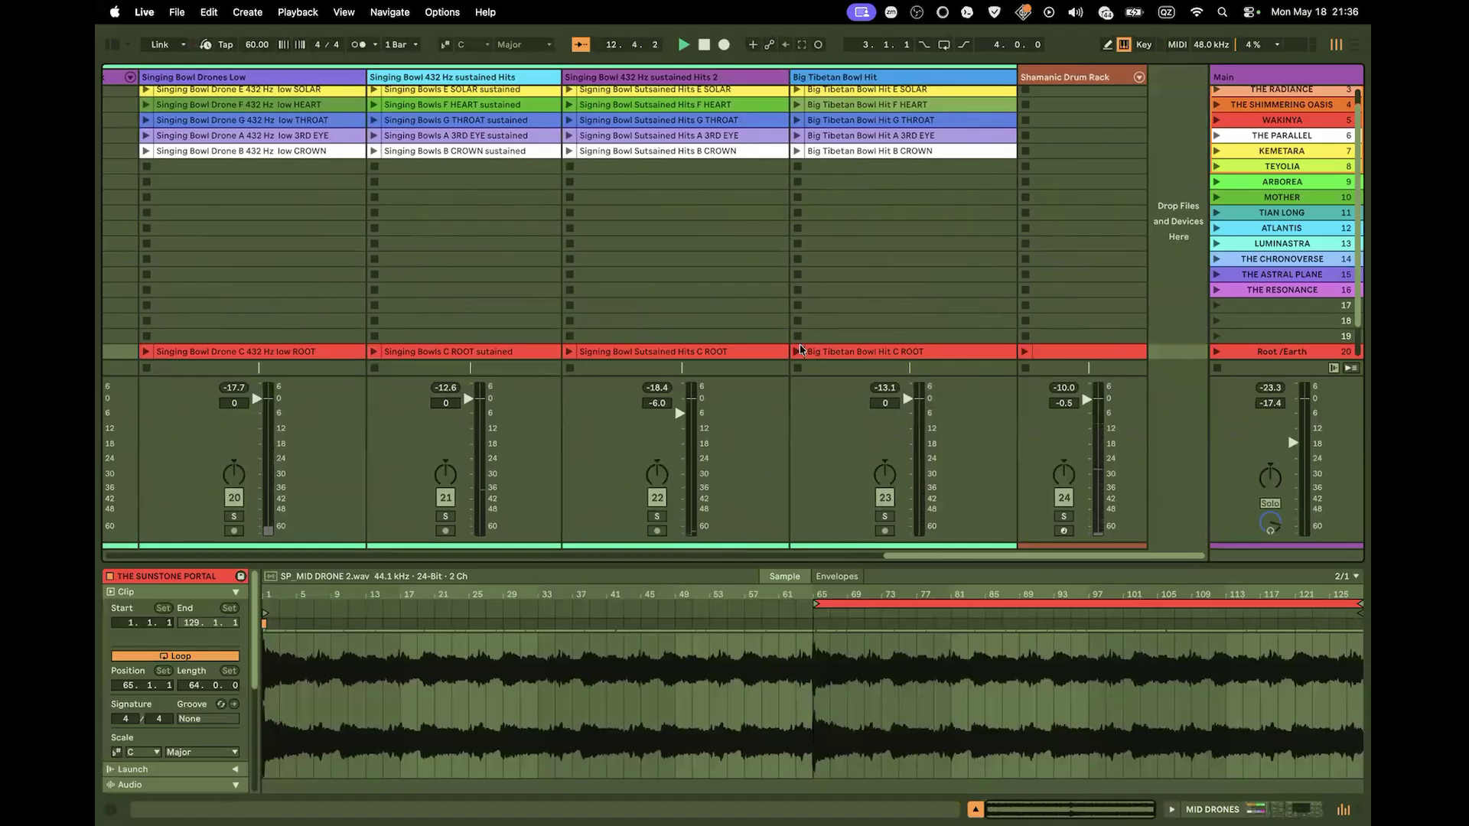
pyautogui.press('Tab')
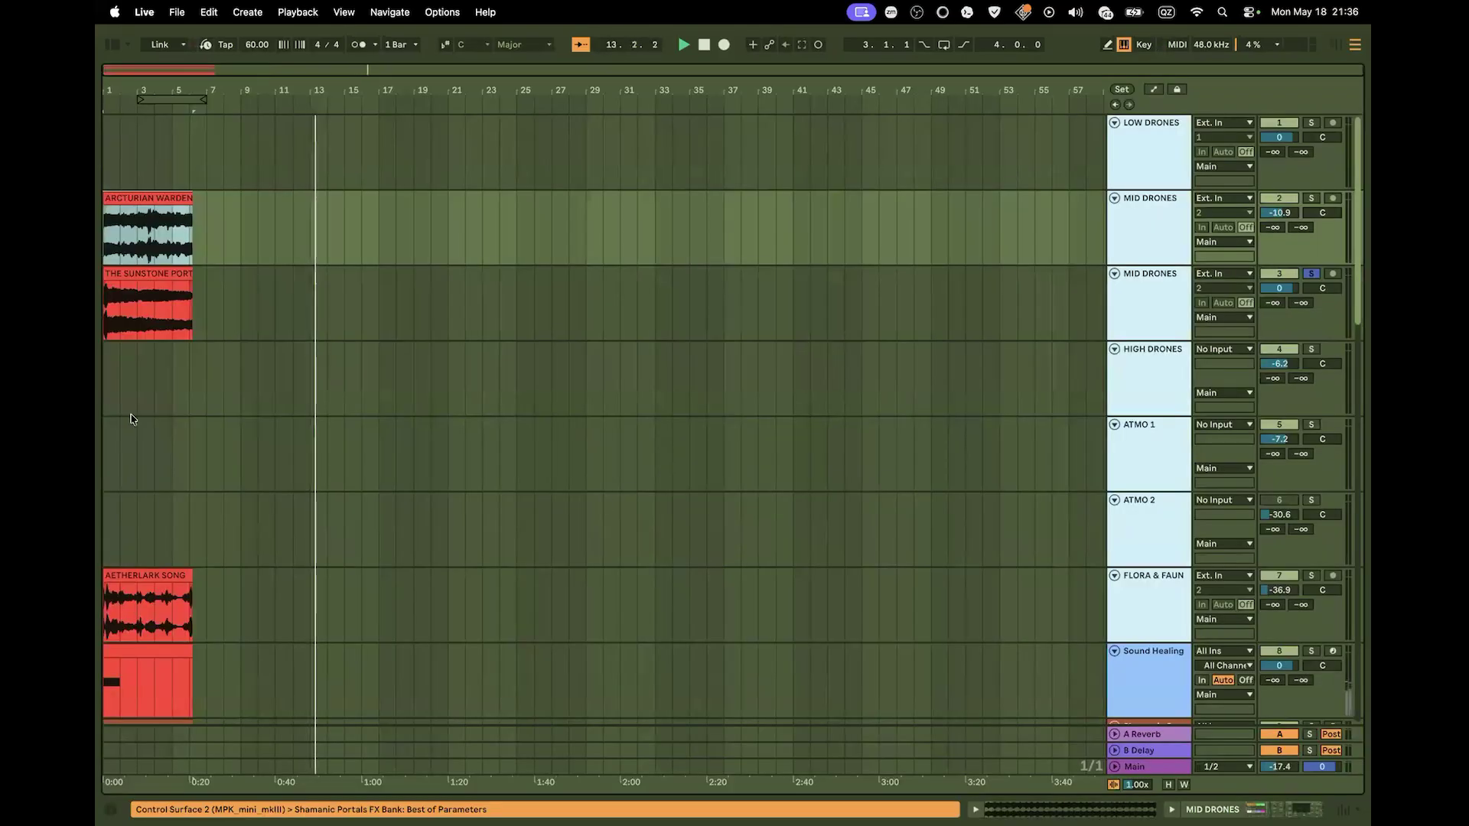
pyautogui.scroll(-5, 145, 461)
pyautogui.scroll(-10, 148, 460)
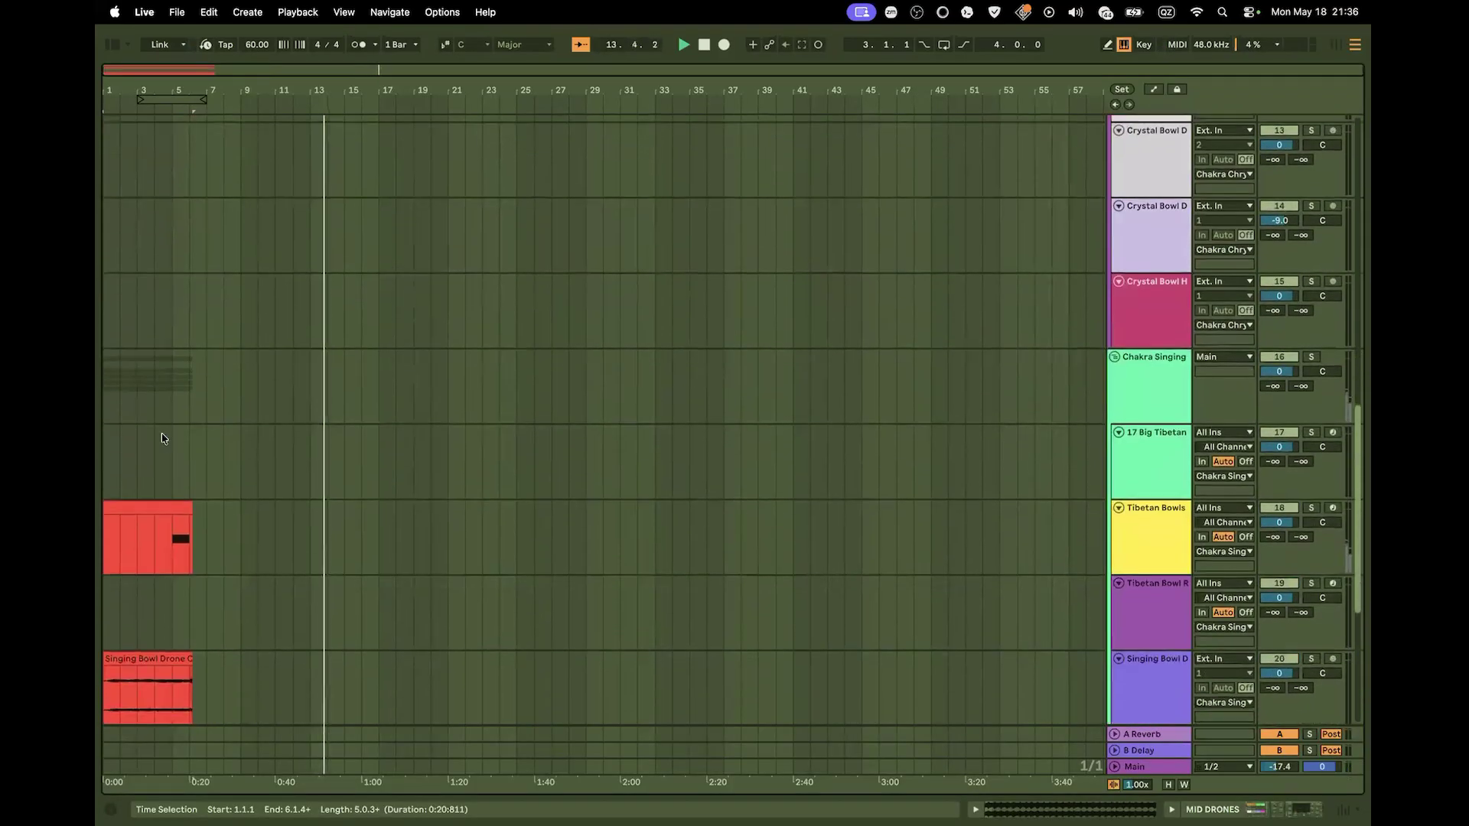
pyautogui.scroll(15, 141, 435)
pyautogui.scroll(1, 138, 428)
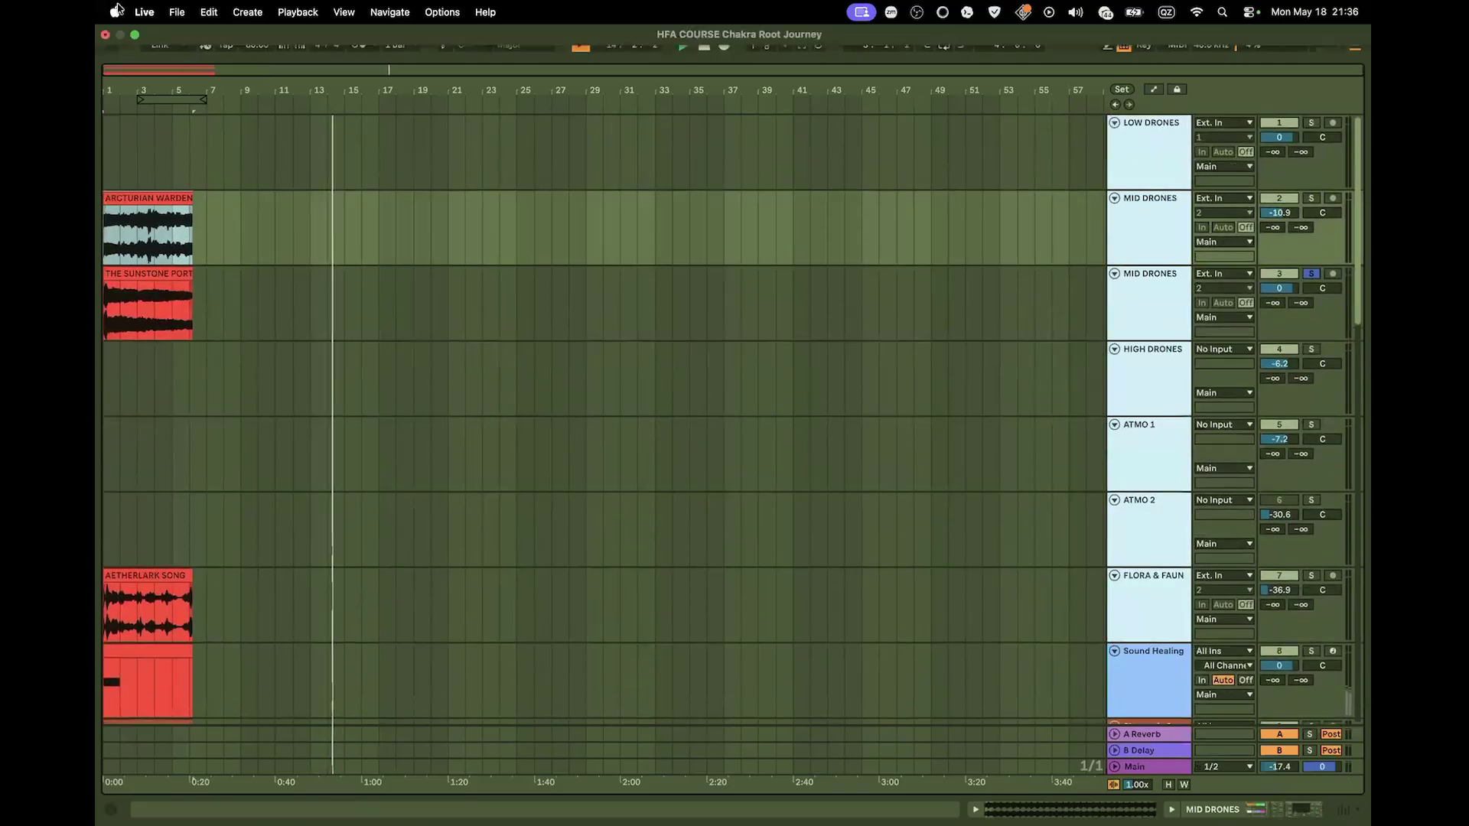
# Move the four-bar arrangement loop so that it starts at 1.1.1
pyautogui.click(158, 99)
pyautogui.moveTo(158, 99); pyautogui.dragTo(123, 101)
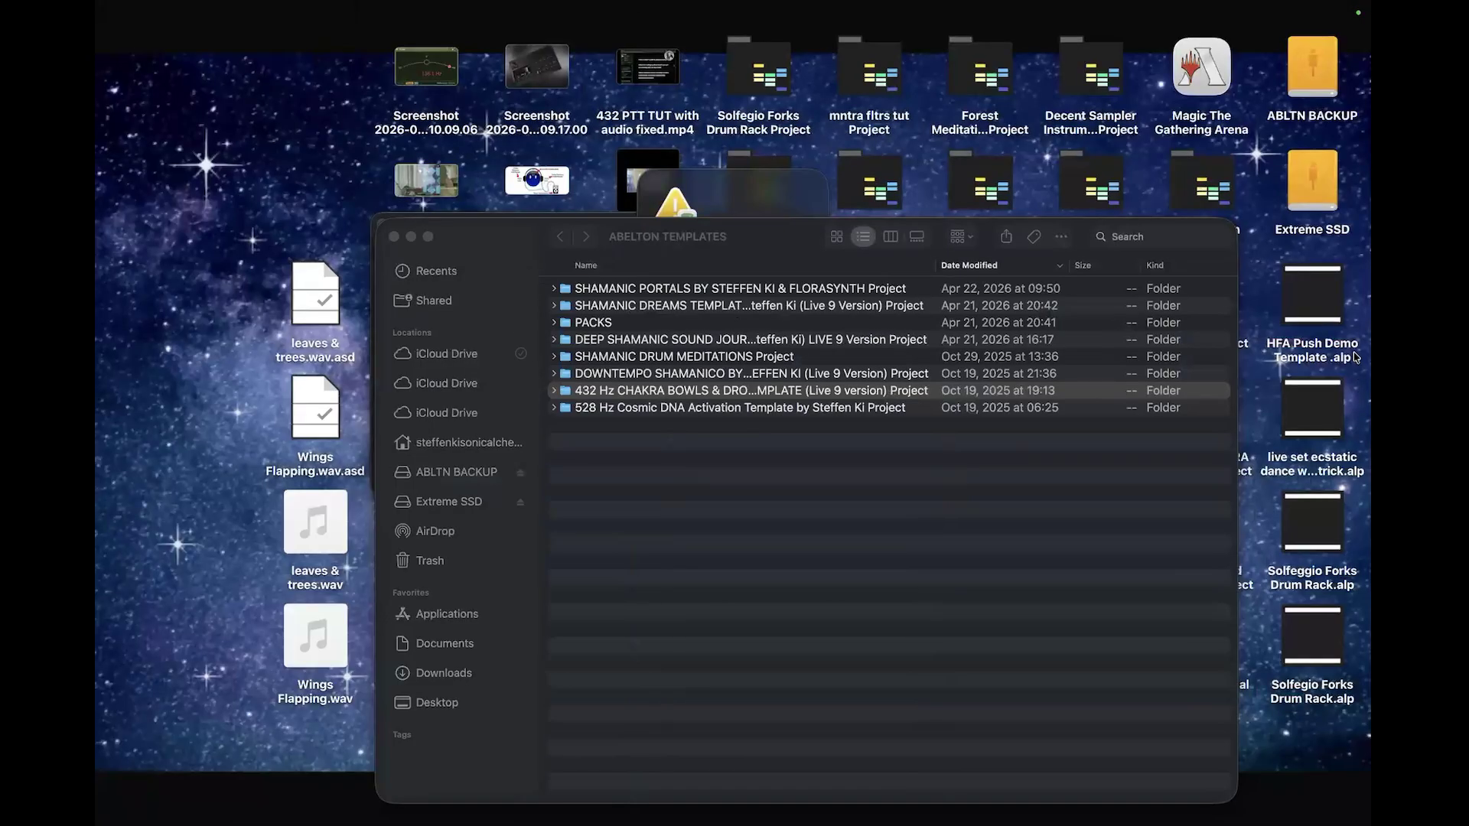
pyautogui.moveTo(1359, 344)
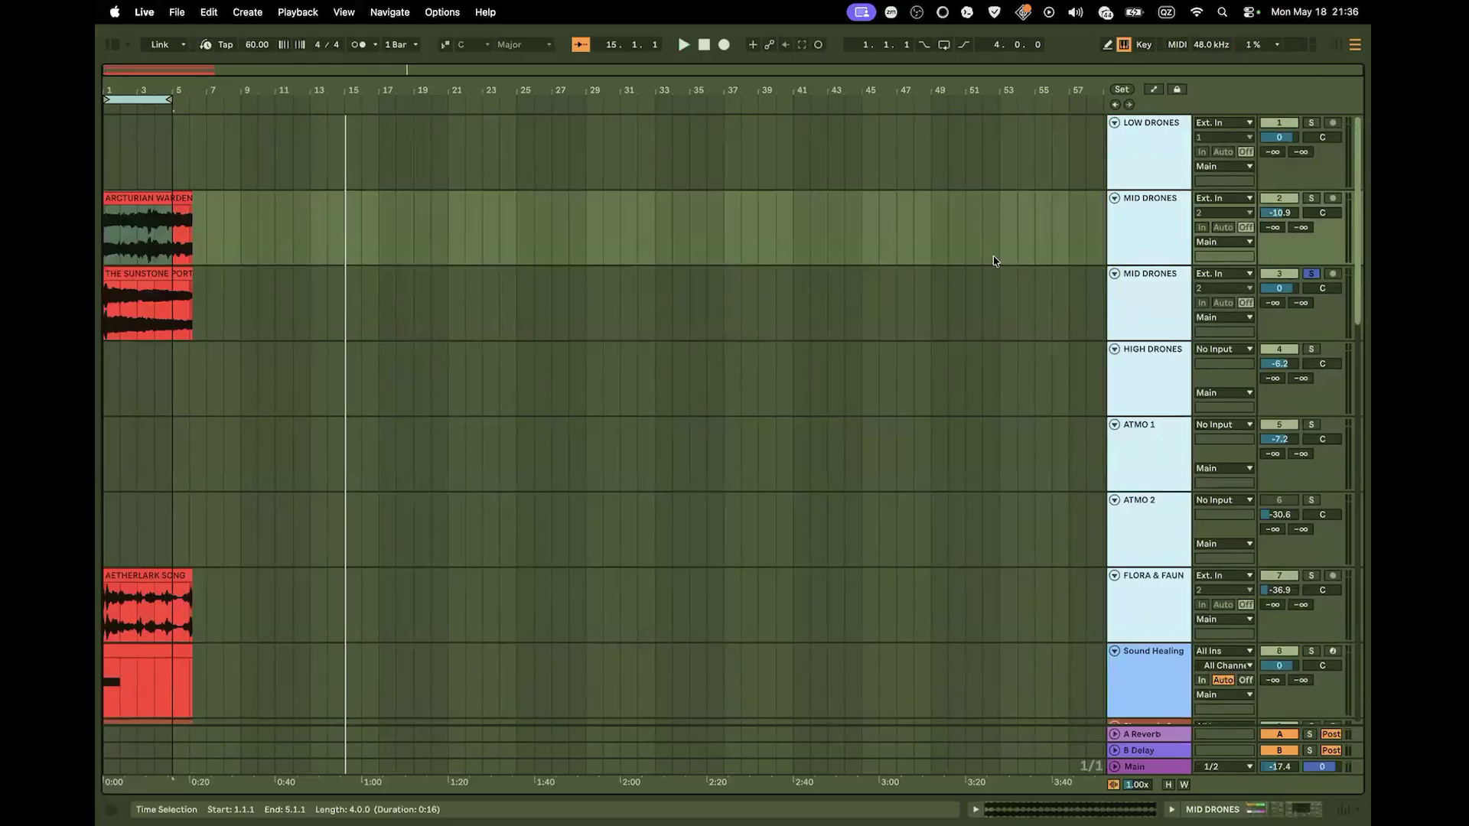
# Delete the empty LOW DRONES, HIGH DRONES, ATMO 1 and ATMO 2 tracks from the arrangement
pyautogui.click(1140, 130)
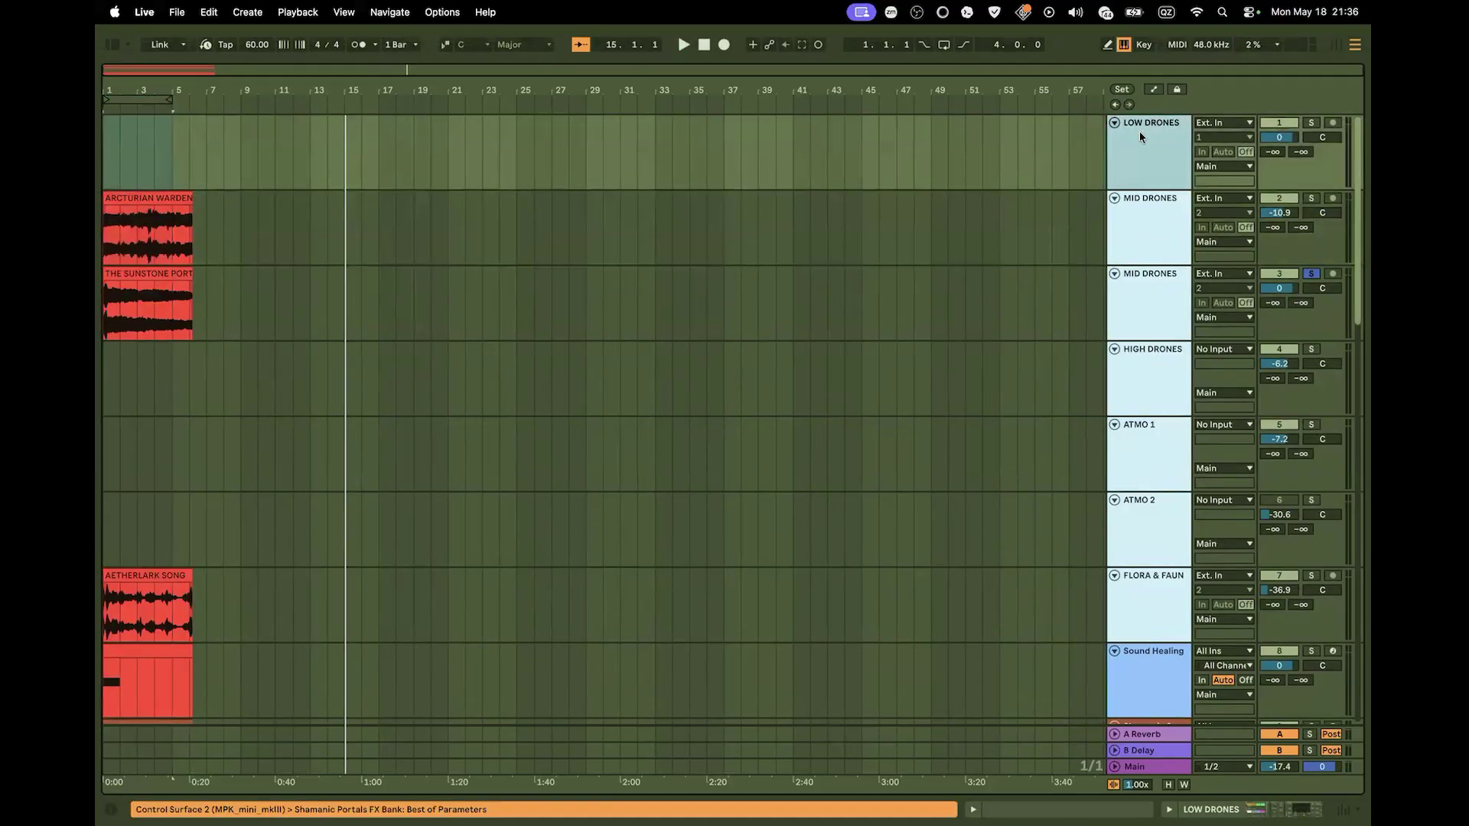
pyautogui.press('Delete')
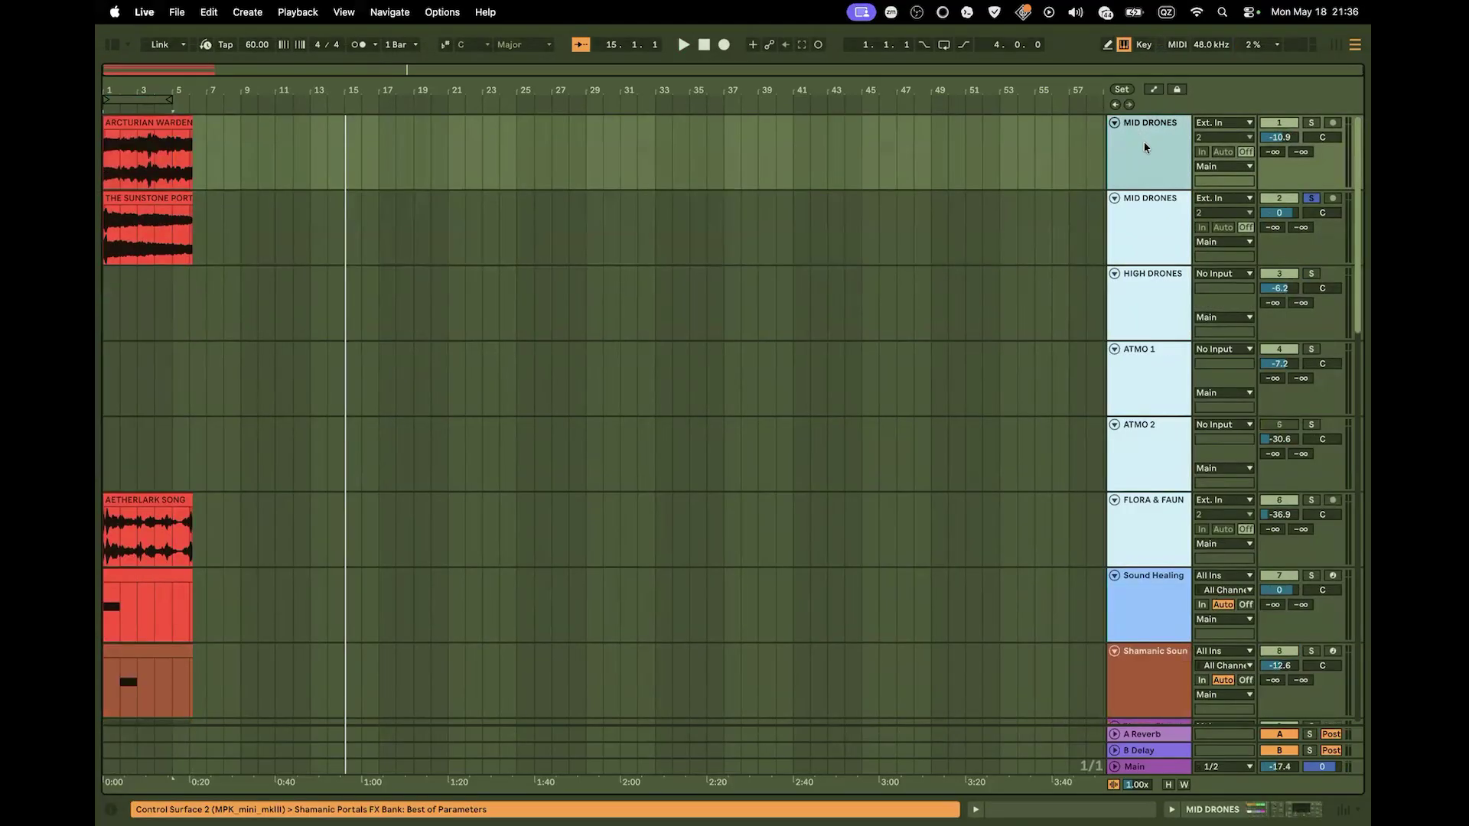
pyautogui.click(629, 298)
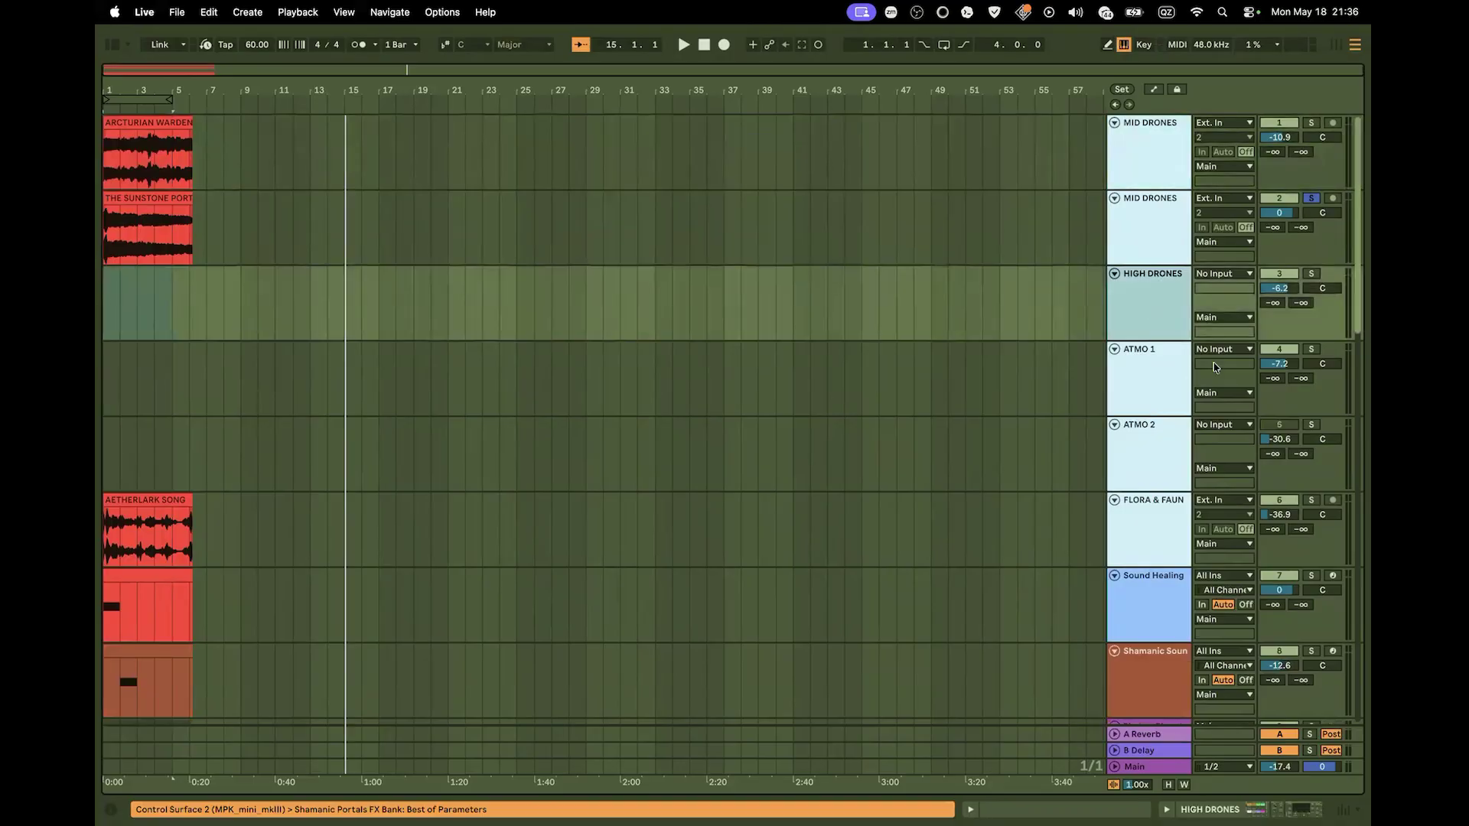
pyautogui.press('Delete')
pyautogui.press('Delete')
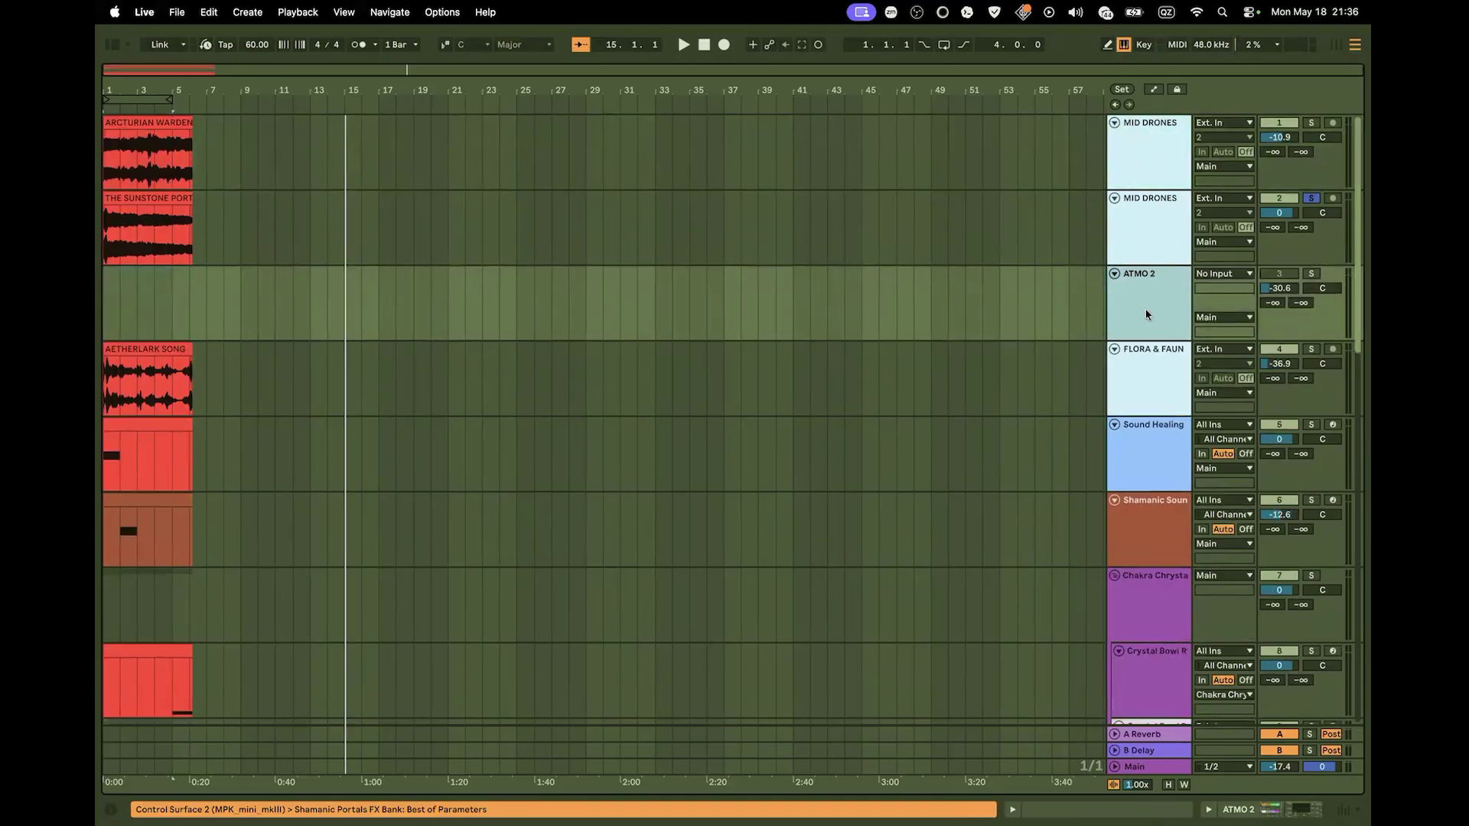
pyautogui.press('Delete')
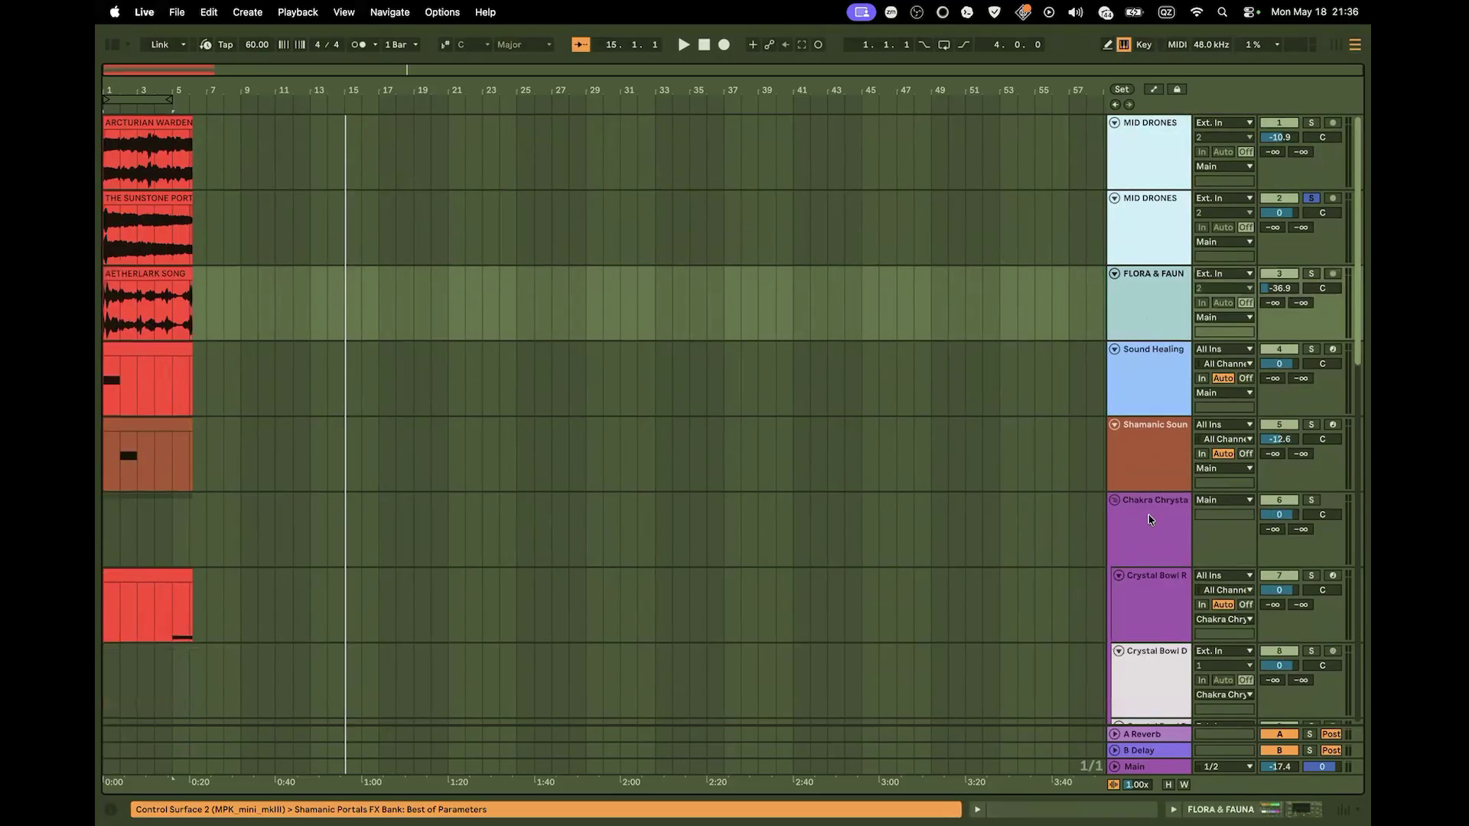
# Delete the three empty Crystal Bowl Drones tracks and the Crystal Bowl Hits 432 Hz with FX track
pyautogui.scroll(-5, 1071, 516)
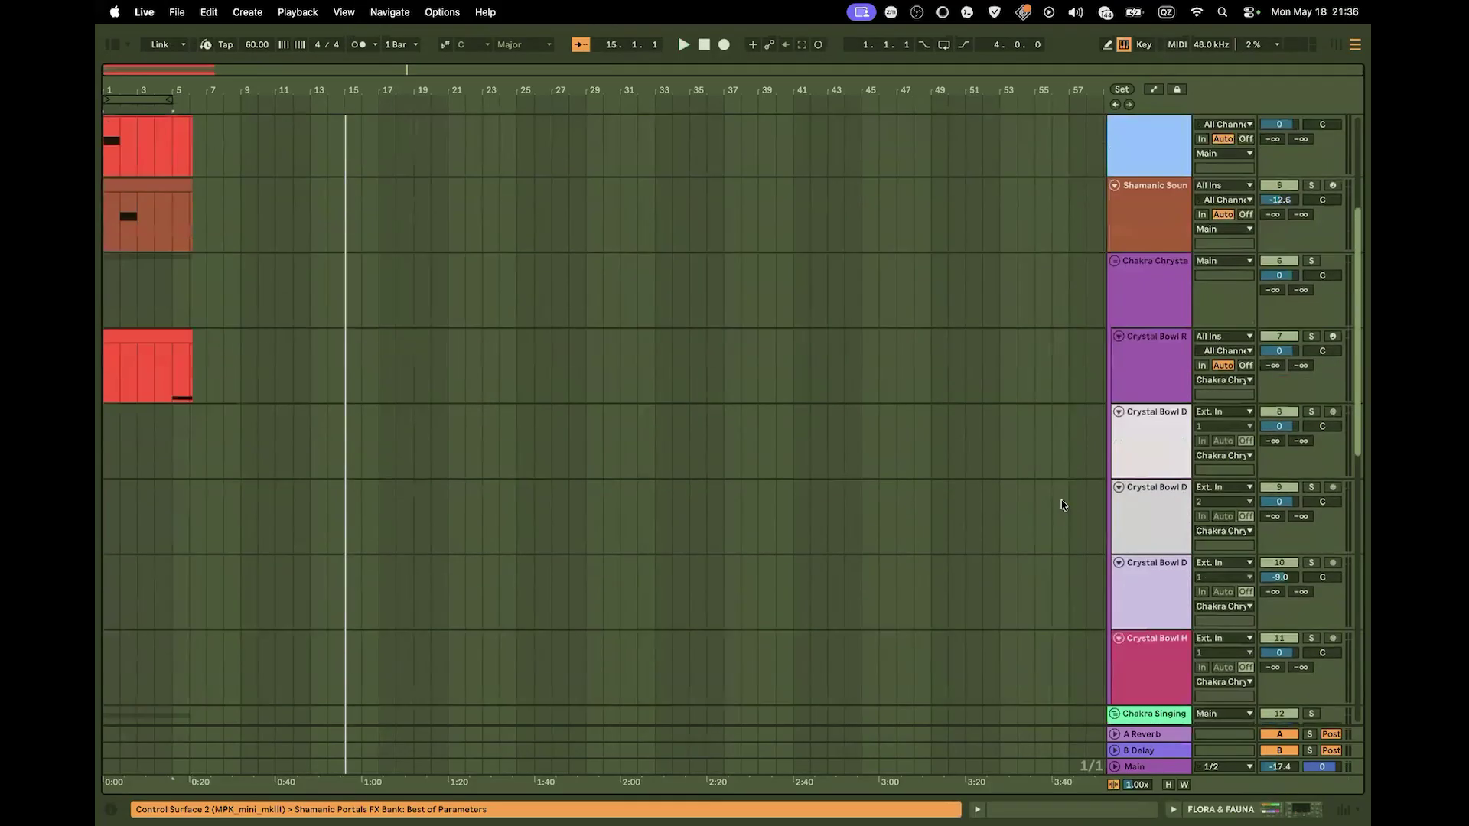
pyautogui.click(1134, 442)
pyautogui.press('Delete')
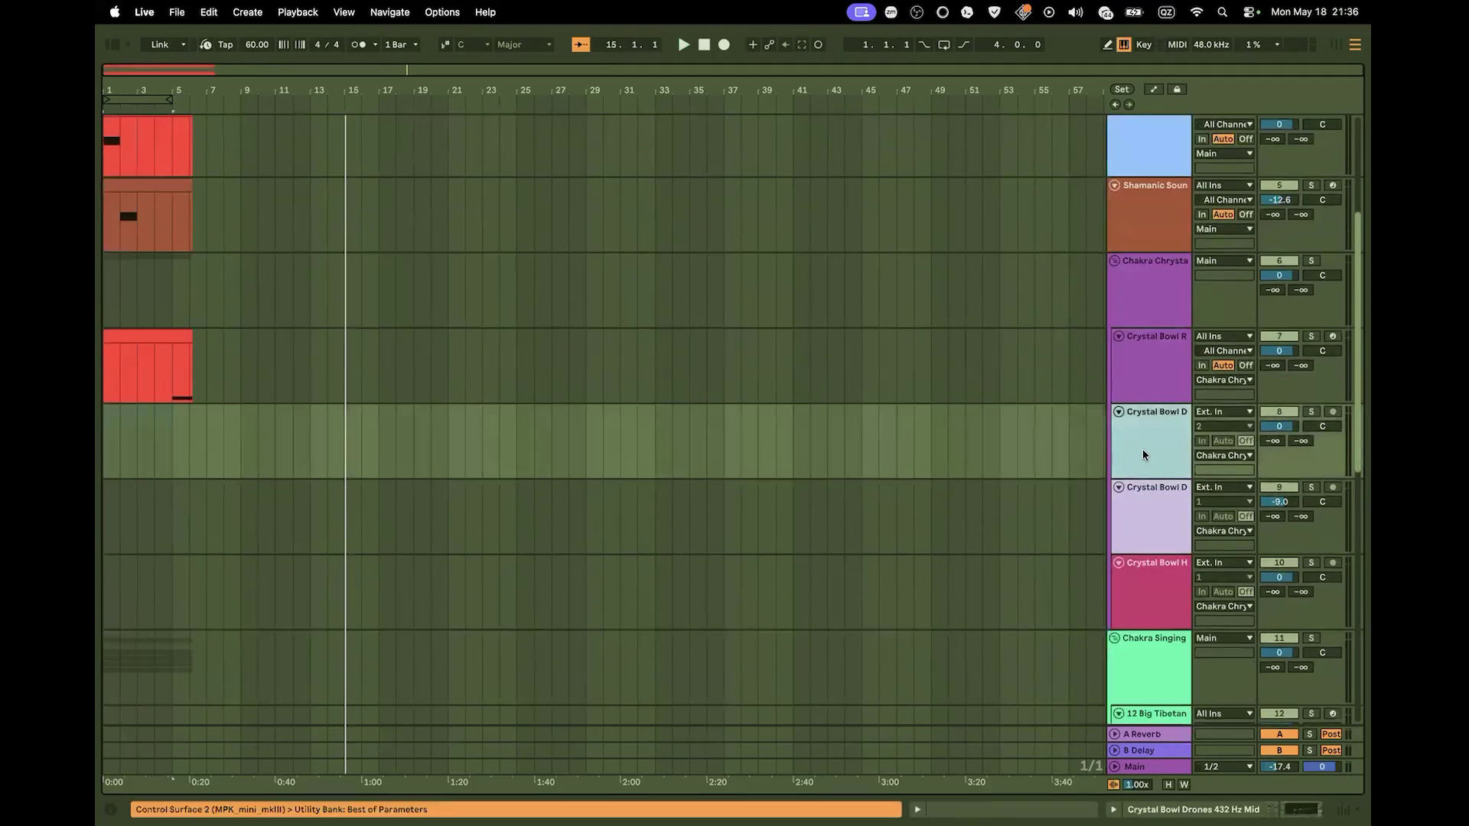
pyautogui.press('Delete')
pyautogui.press('Delete')
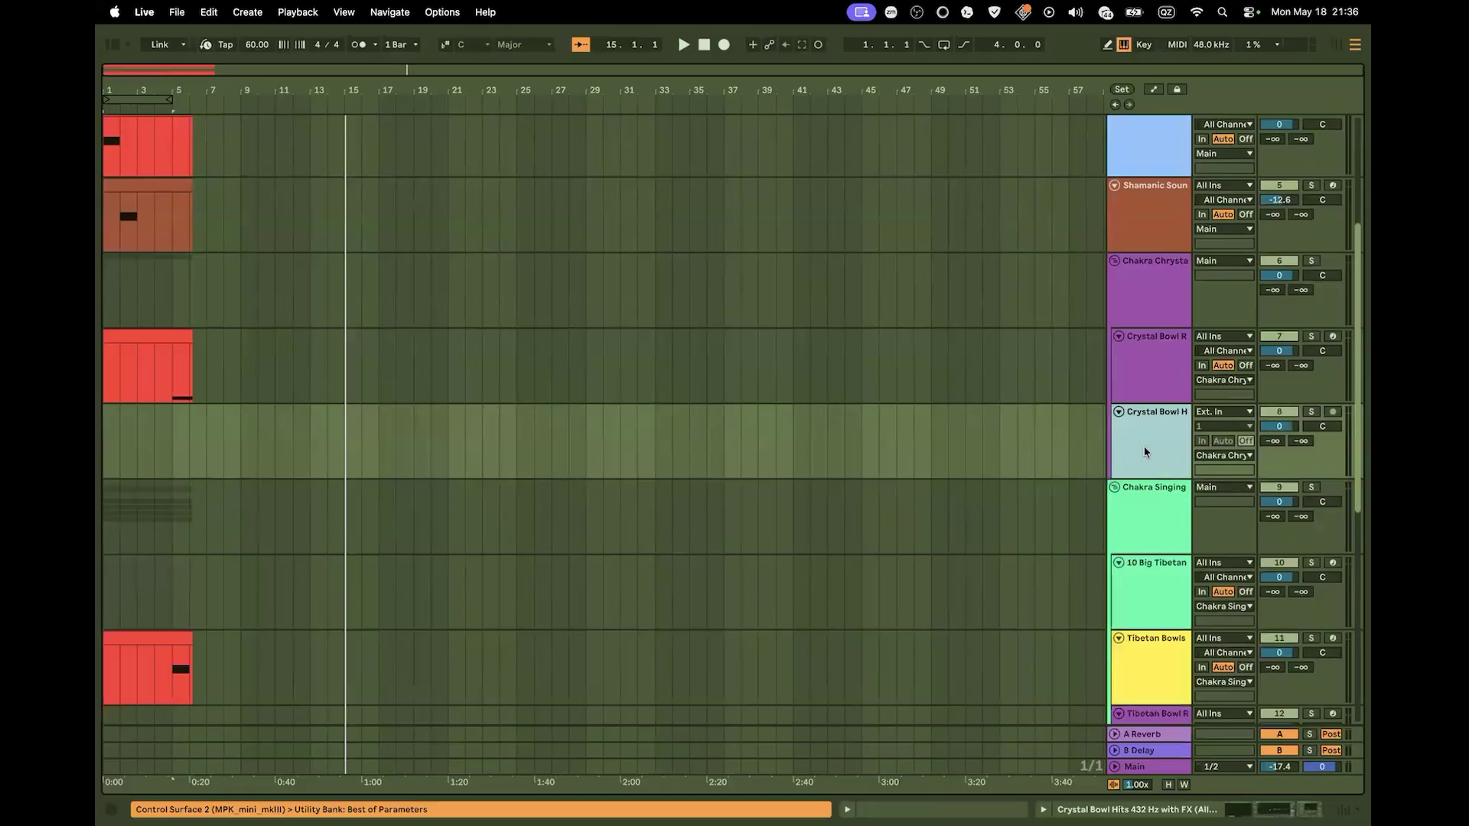
pyautogui.press('Delete')
# Delete the empty Tibetan Bowl track directly above Singing Bowl Drones Low
pyautogui.scroll(-5, 1166, 487)
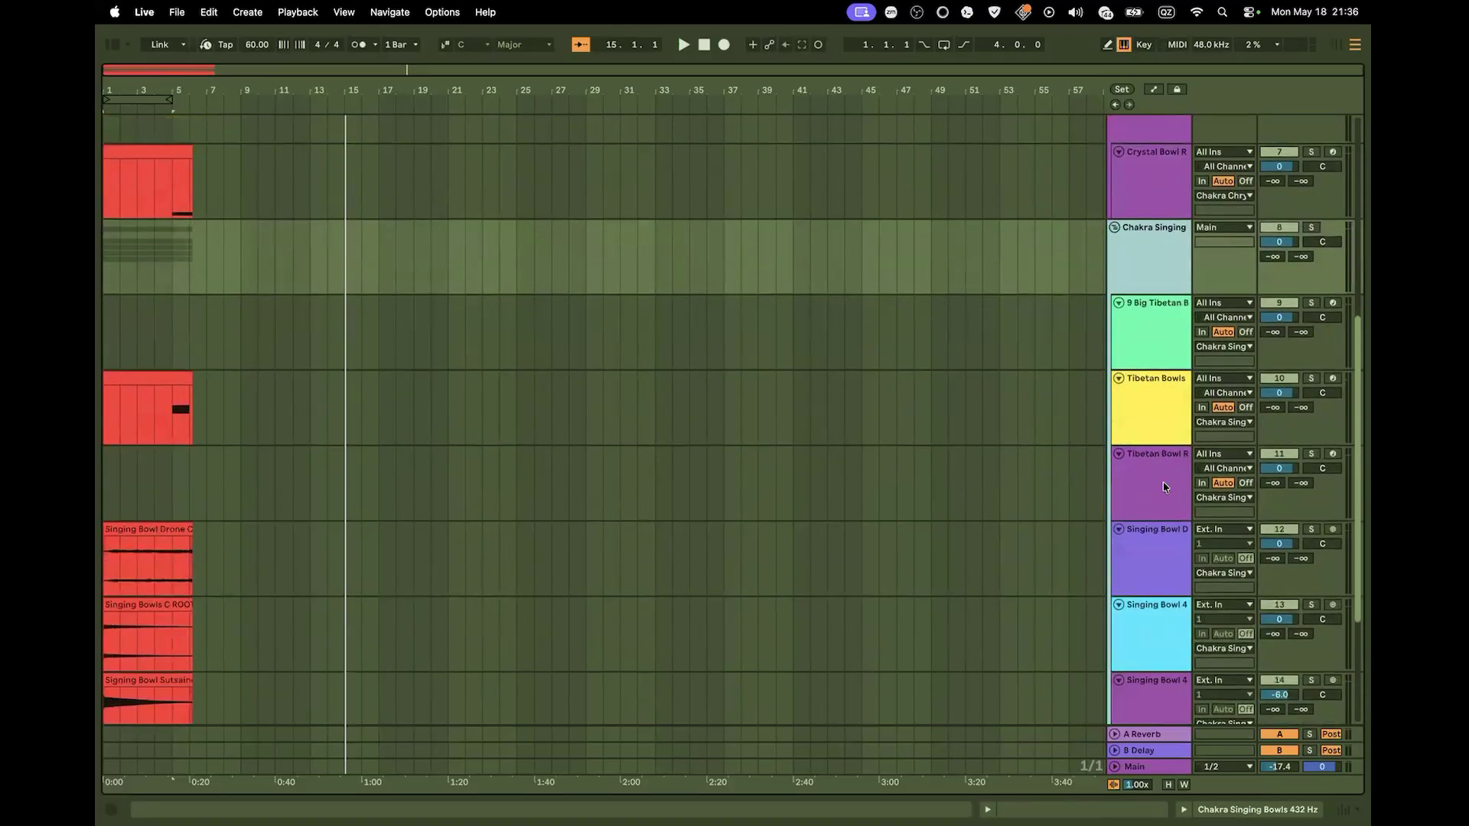
pyautogui.click(1162, 490)
pyautogui.press('Delete')
pyautogui.scroll(-4, 1128, 509)
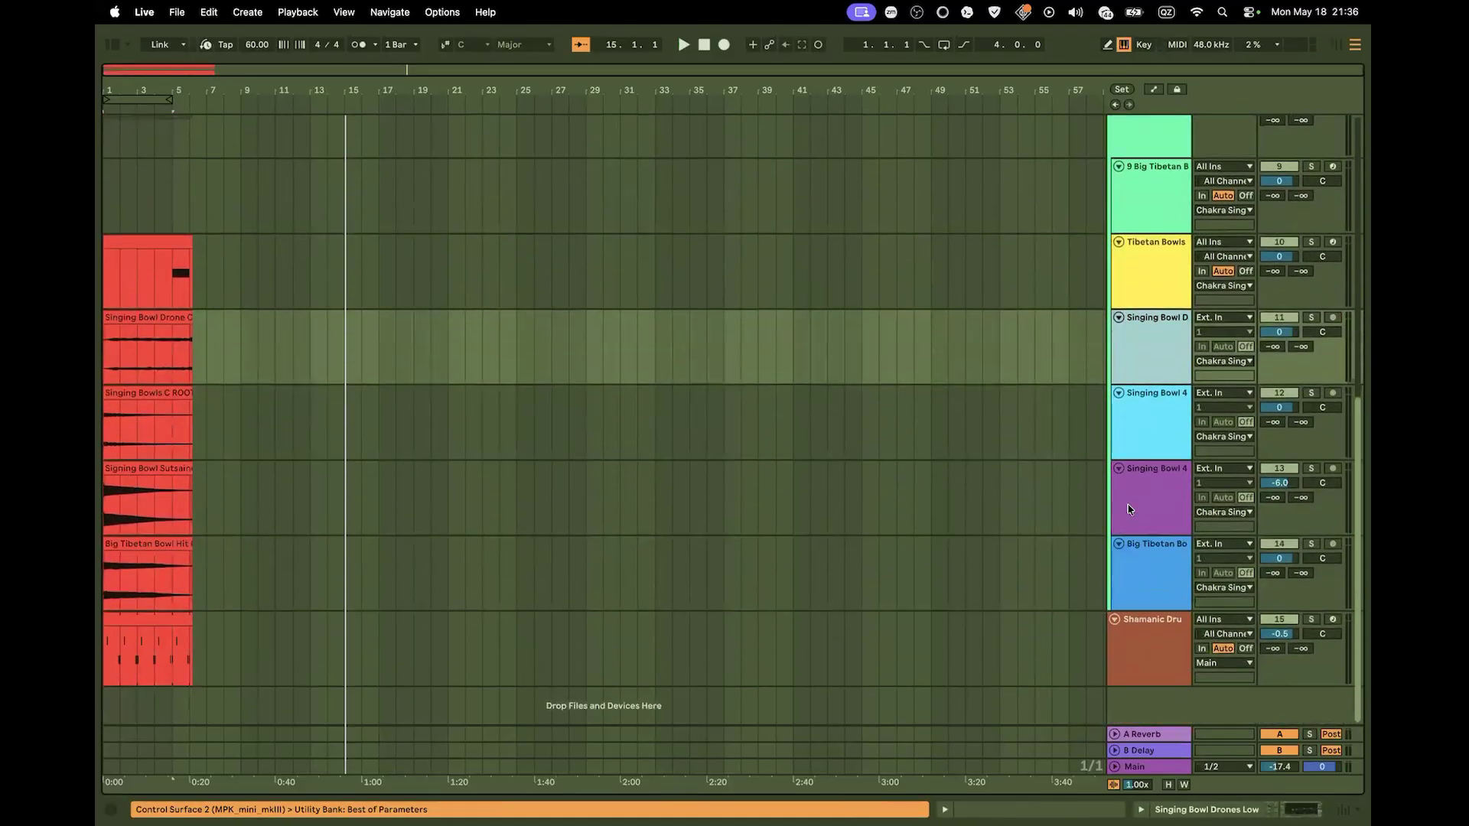
# Check the Big Tibetan Bowls track and the remaining bowl tracks for clips in both the Session View and the Arrangement View
pyautogui.scroll(4, 1127, 508)
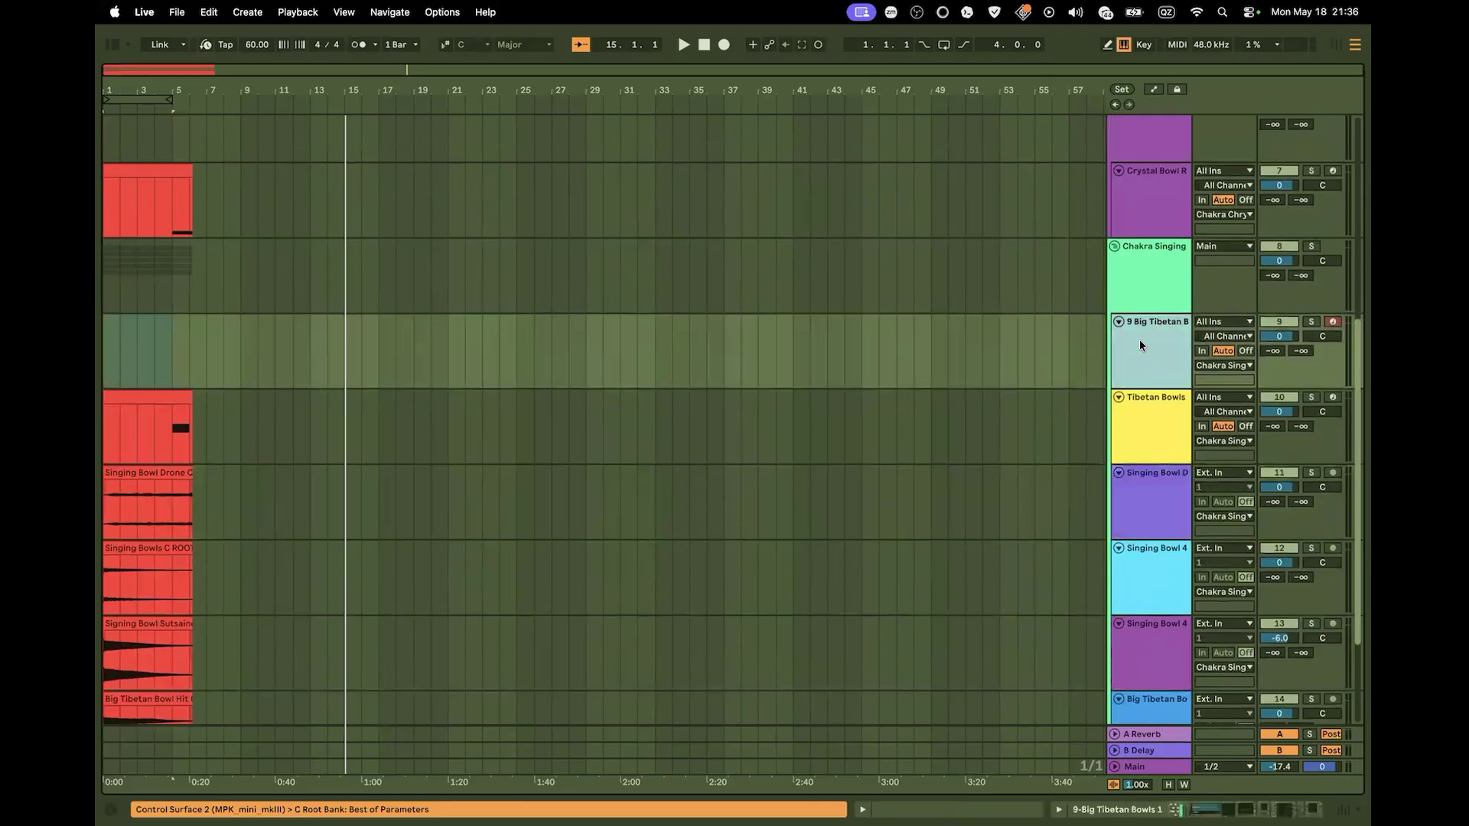
pyautogui.click(1140, 339)
pyautogui.press('Tab')
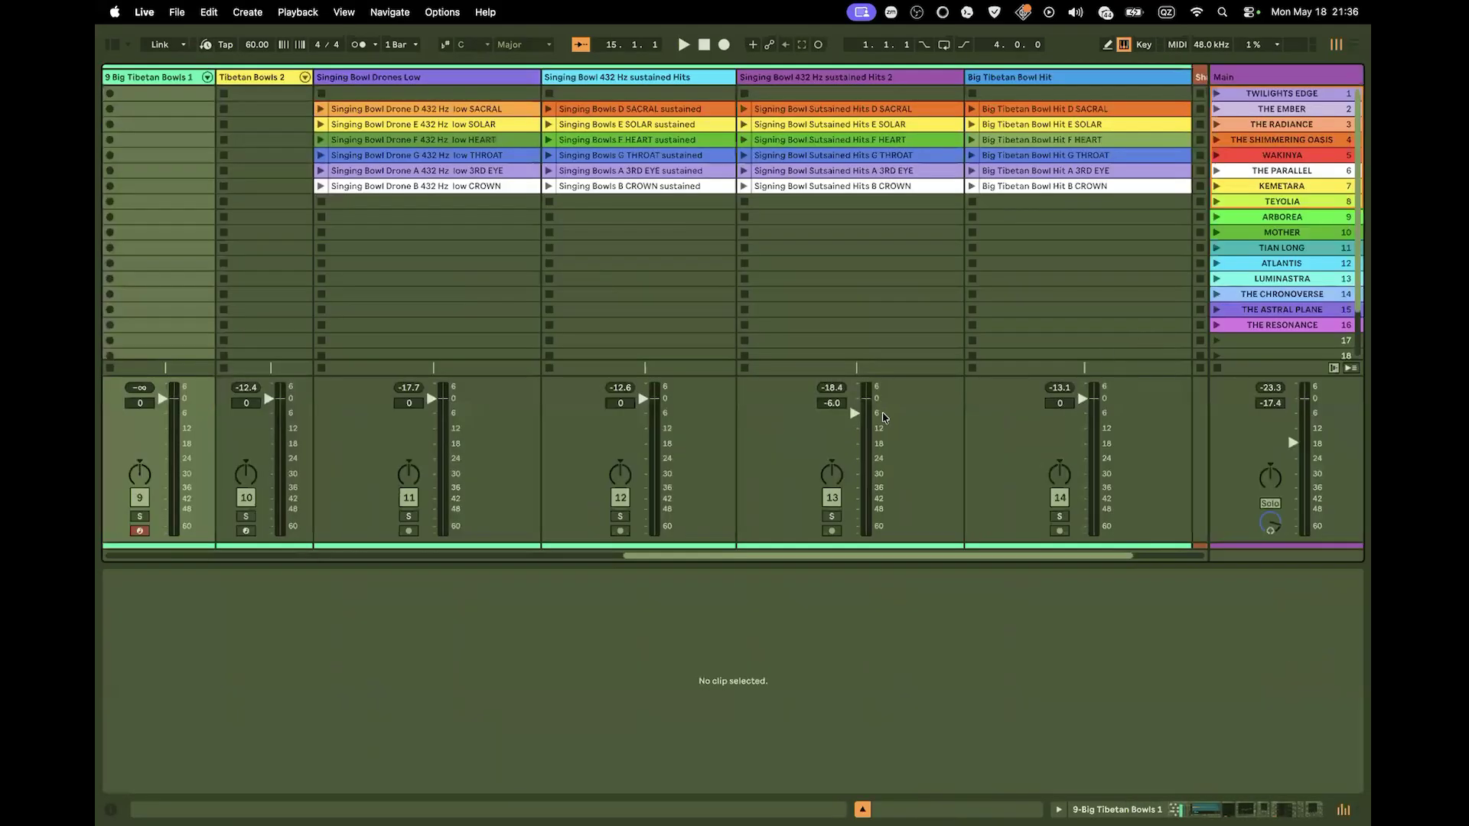
pyautogui.moveTo(739, 557); pyautogui.dragTo(810, 557)
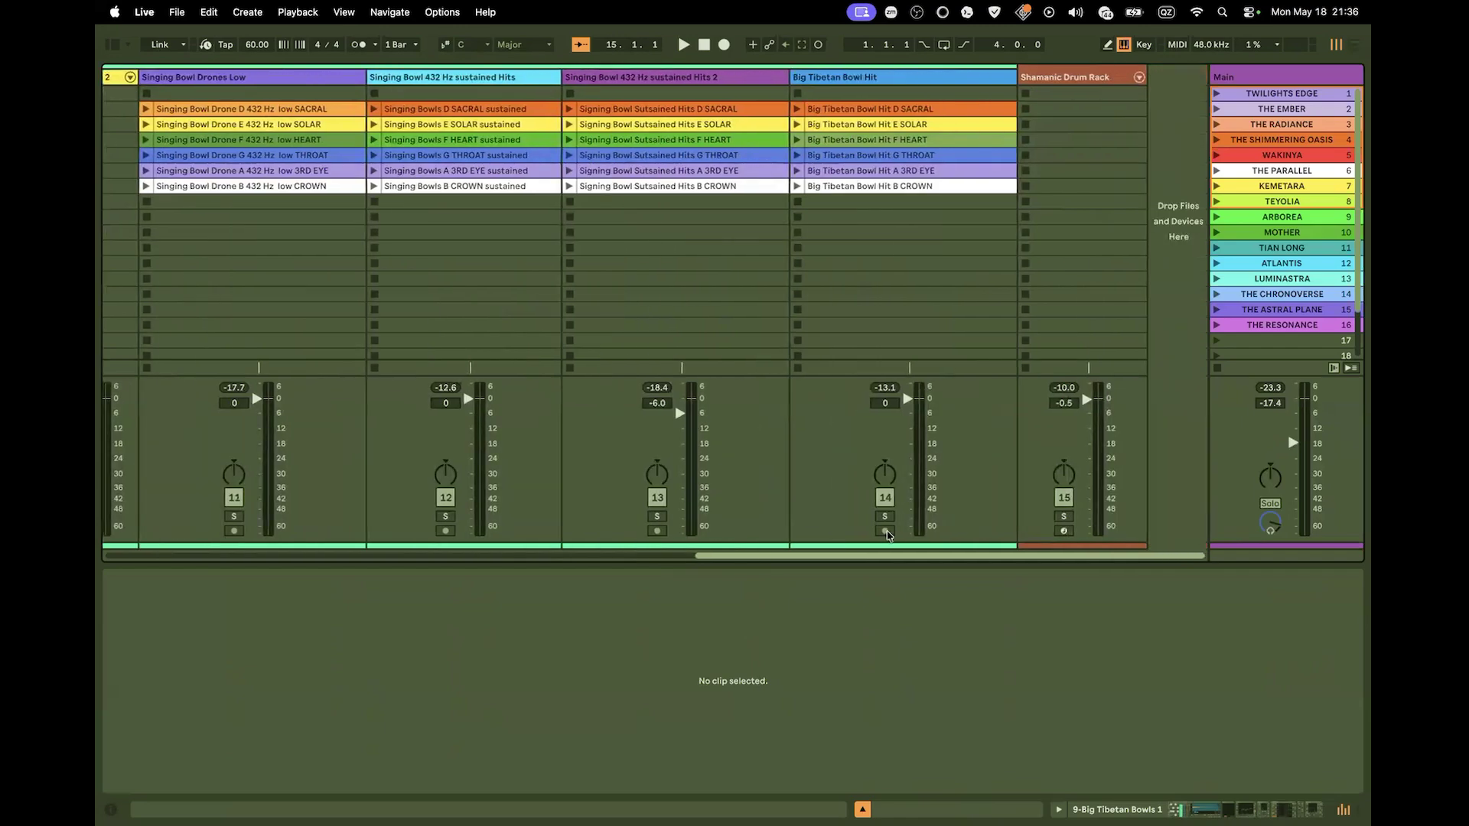
pyautogui.scroll(-3, 967, 331)
pyautogui.press('Tab')
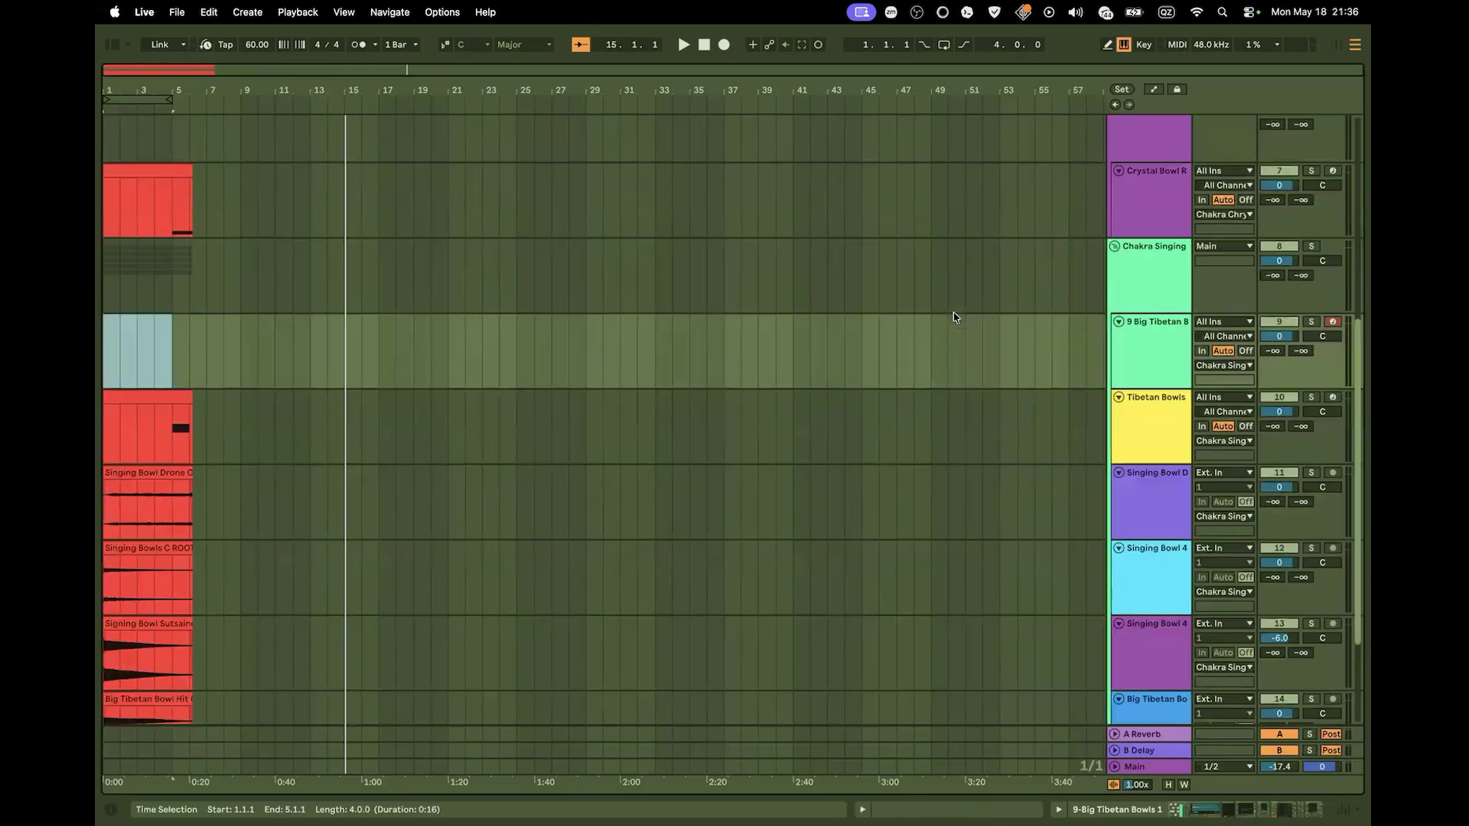
pyautogui.scroll(-3, 1027, 415)
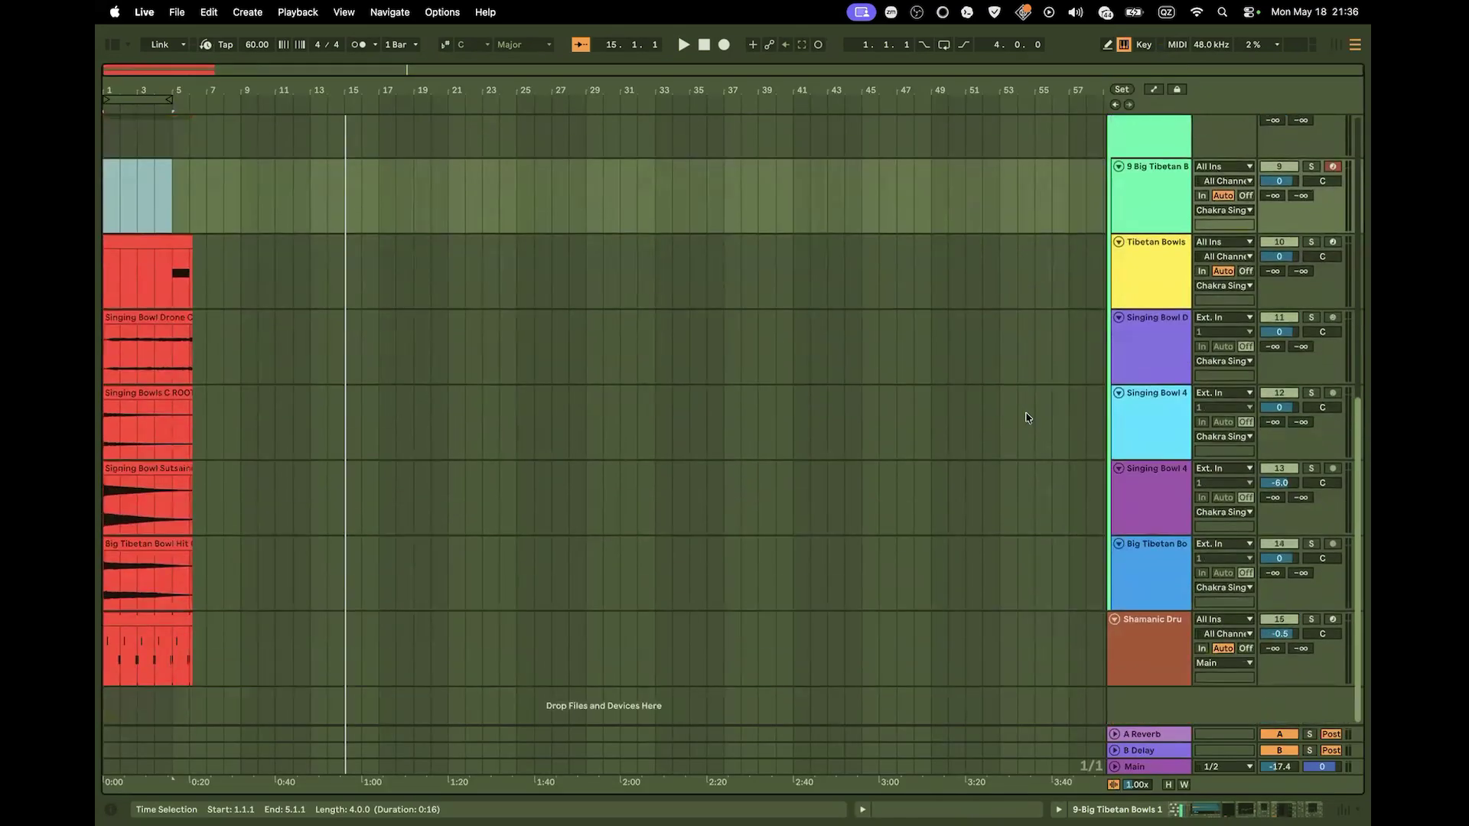
pyautogui.scroll(1, 858, 413)
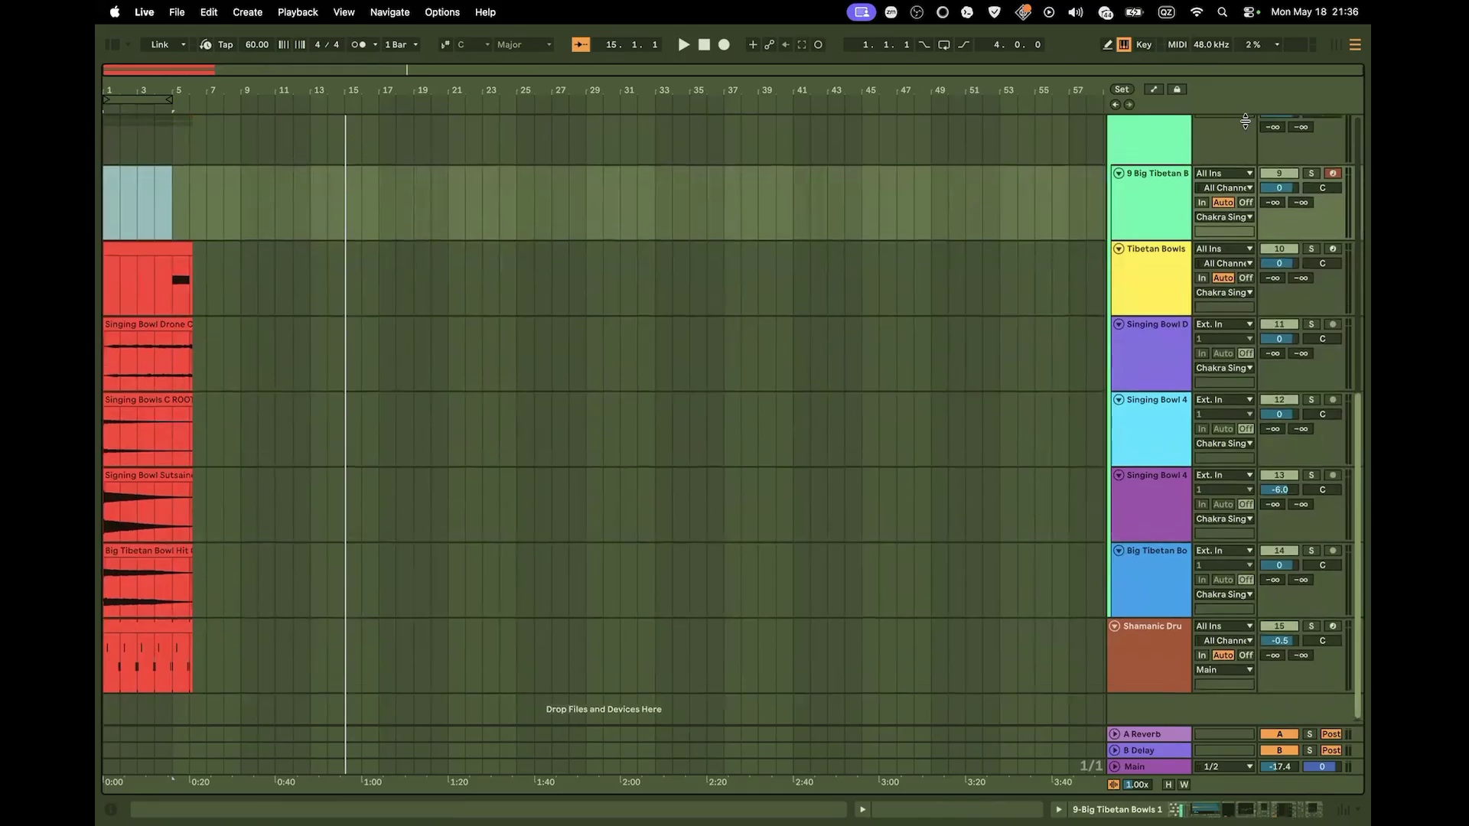
# Delete the Big Tibetan Bowls track and the yellow Tibetan Bowls track below it
pyautogui.click(1155, 210)
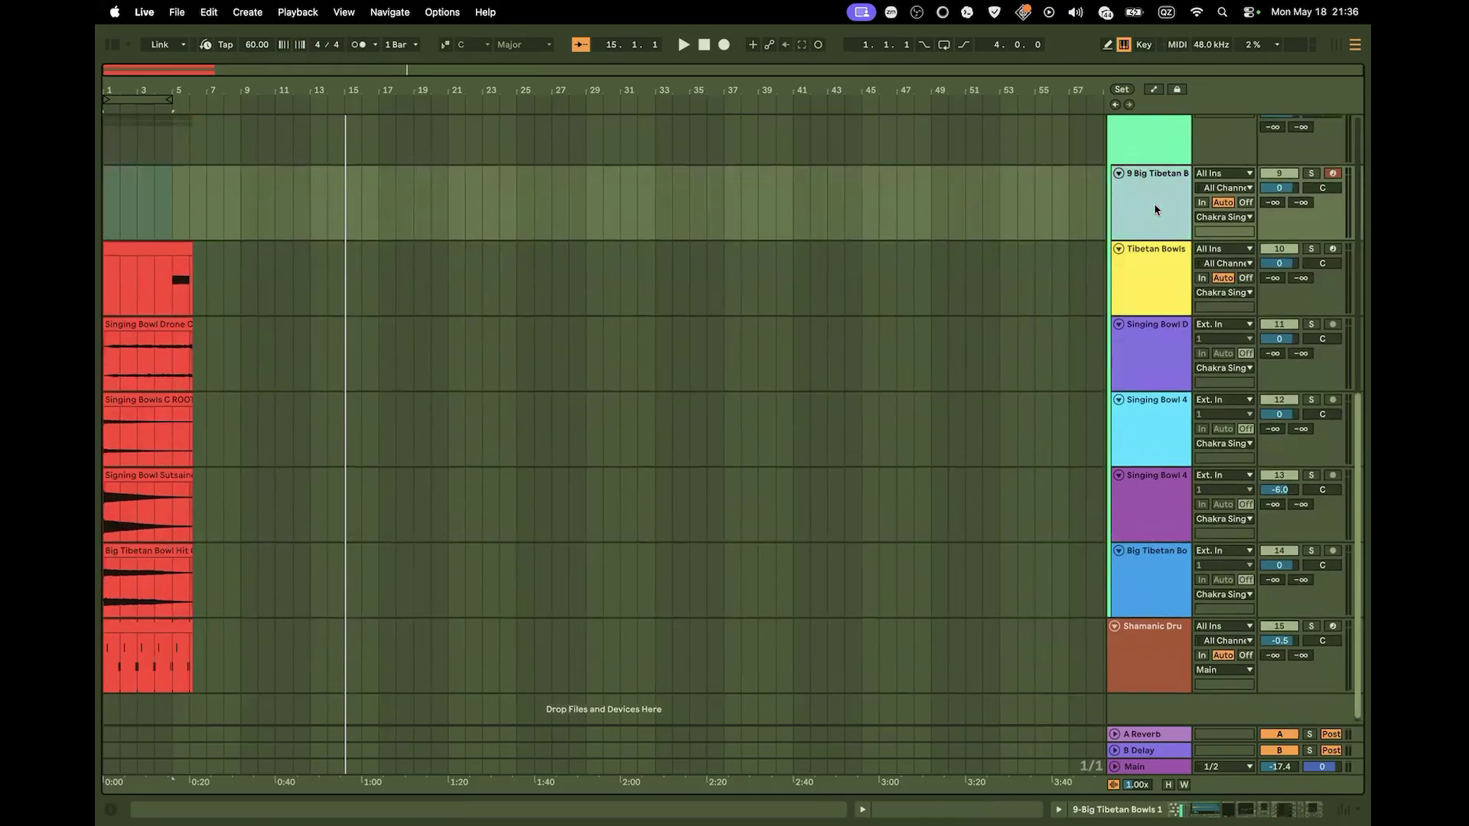
pyautogui.press('Delete')
pyautogui.press('Delete')
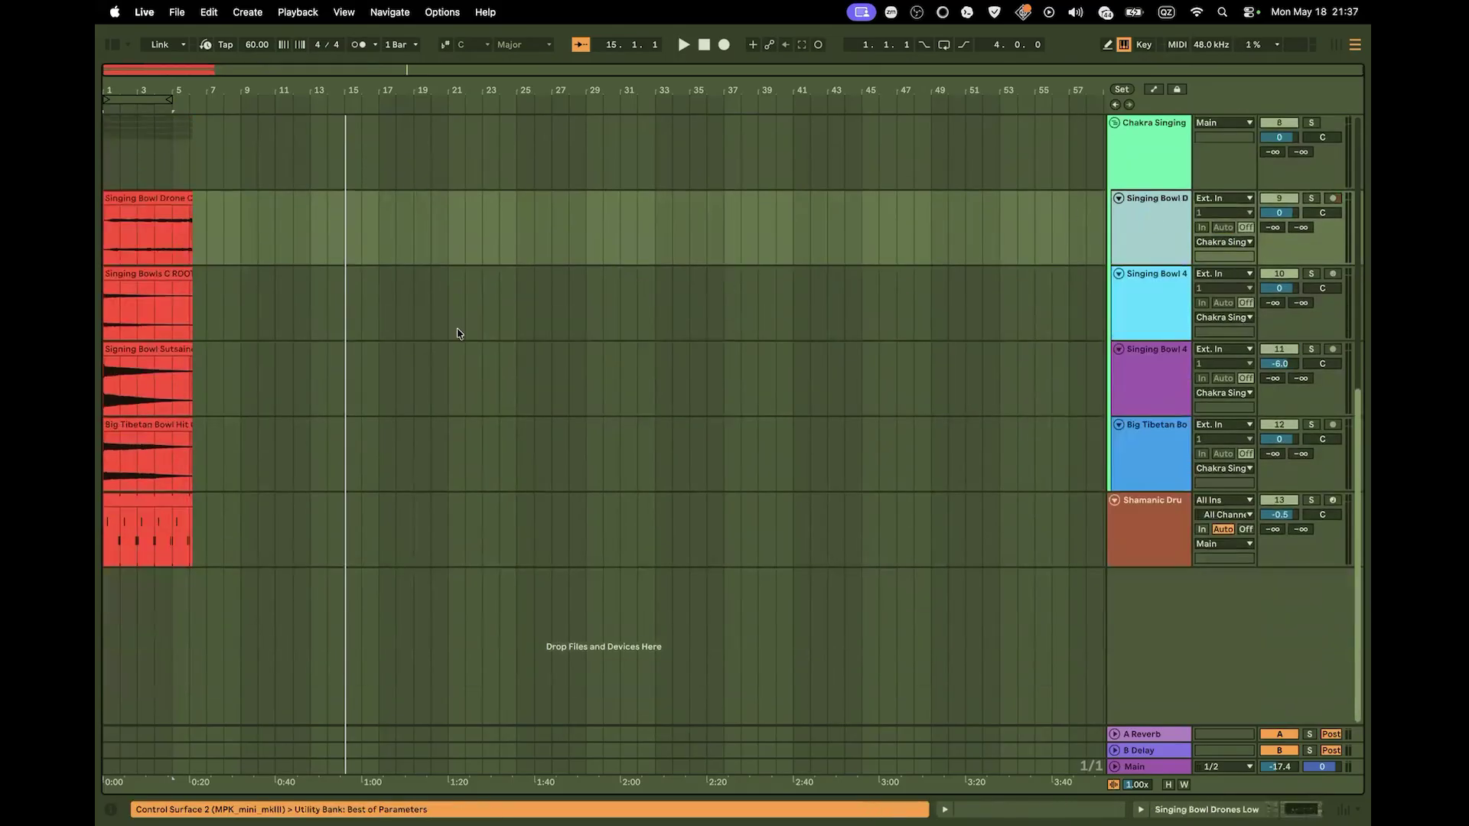
# Select the recorded Arrangement clips from the first MID DRONES track down to the Shamanic Drum track and extend them together to about bar 33
pyautogui.scroll(3, 463, 375)
pyautogui.scroll(5, 463, 375)
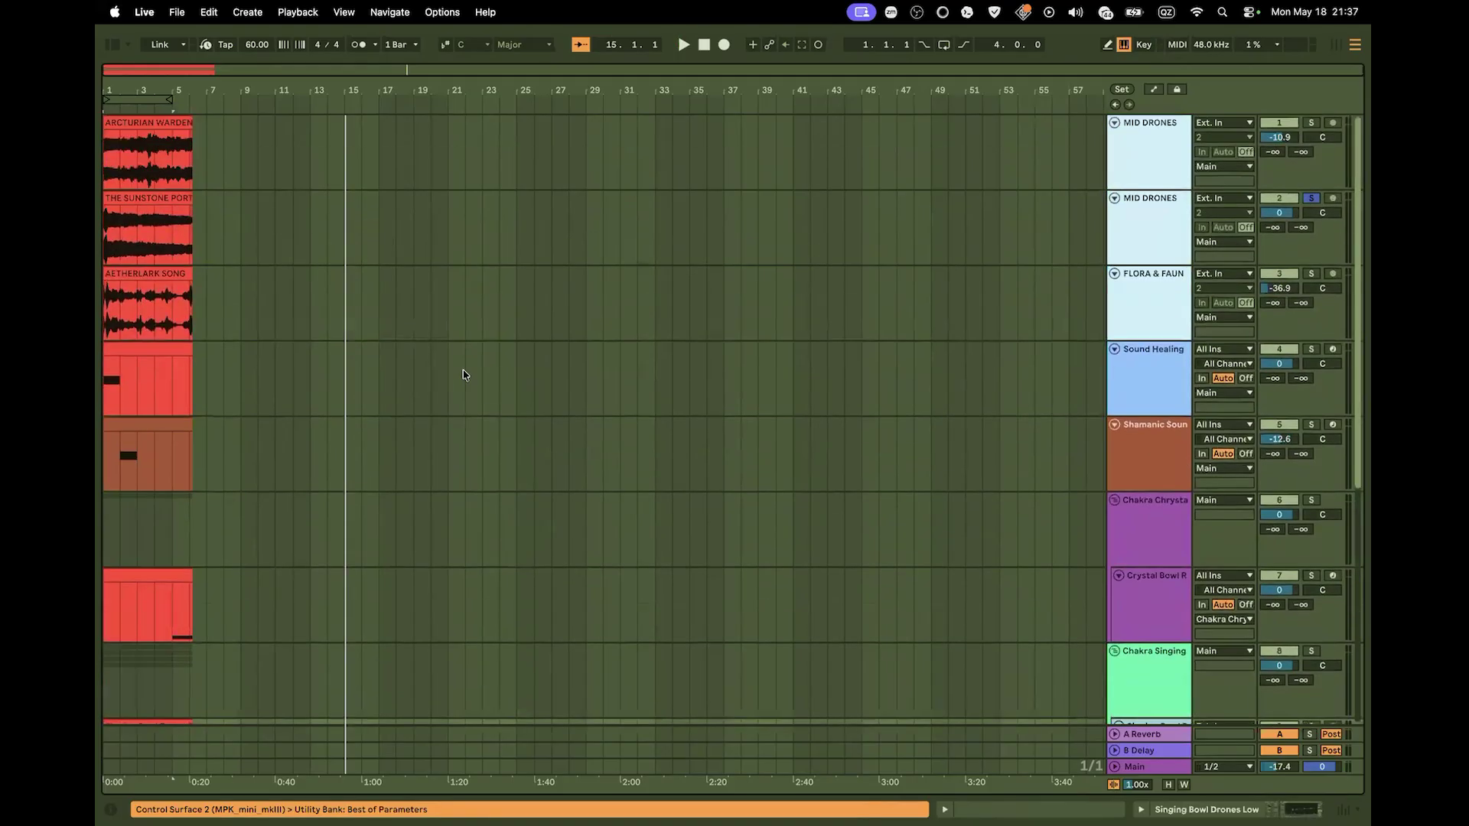
pyautogui.click(166, 122)
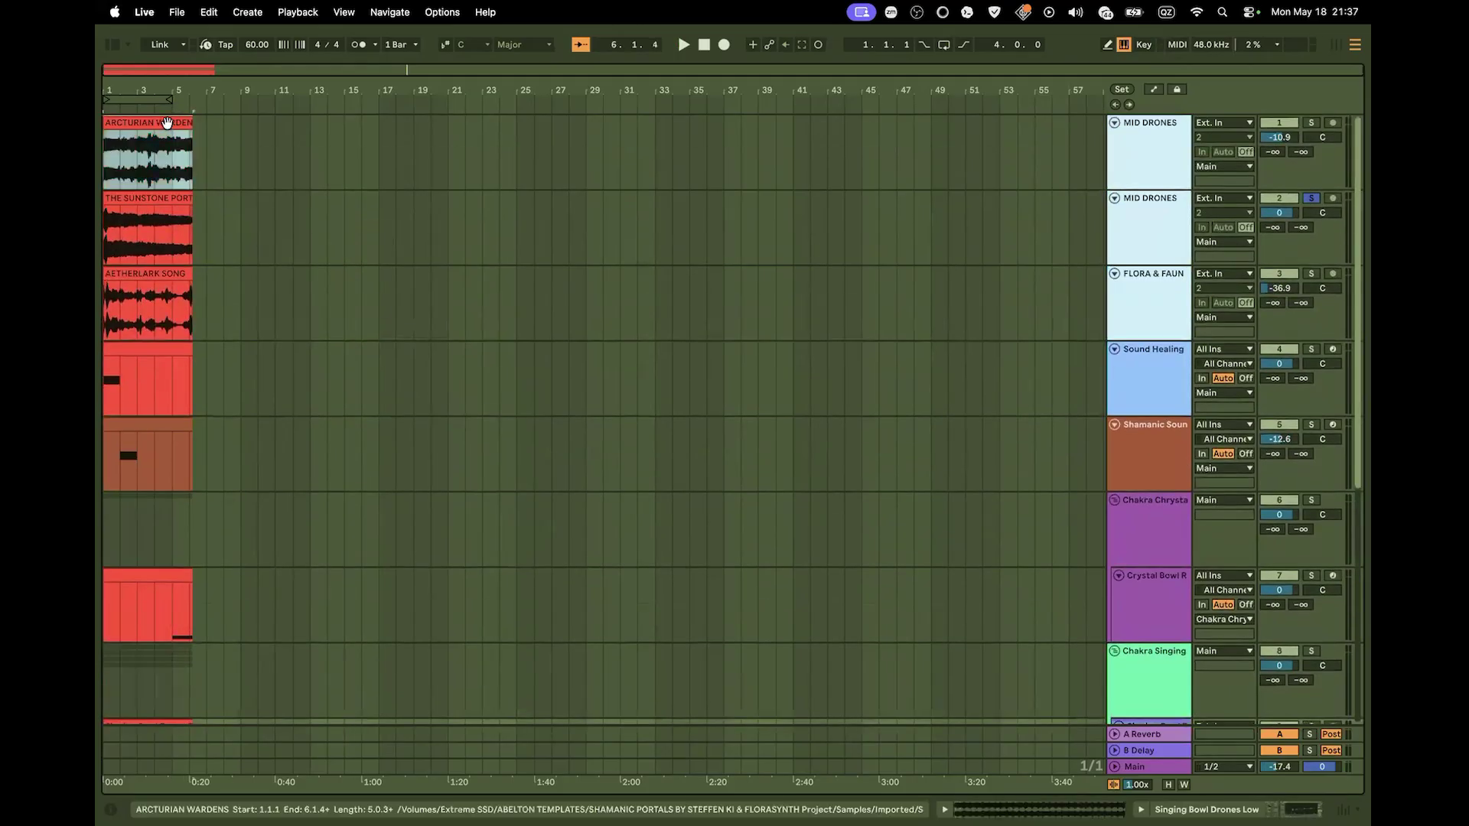
pyautogui.click(165, 153)
pyautogui.scroll(-6, 165, 153)
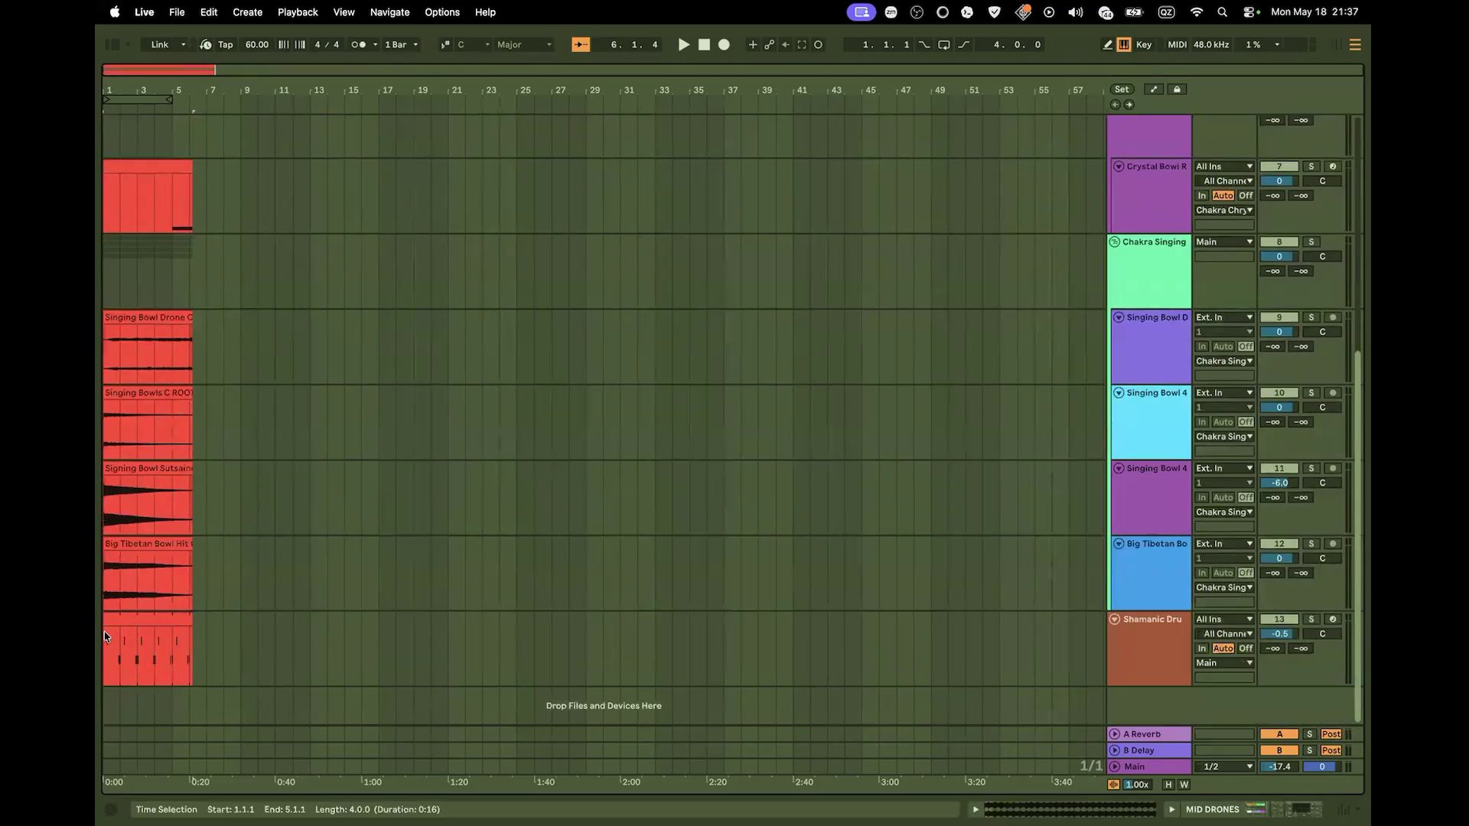
pyautogui.click(131, 619)
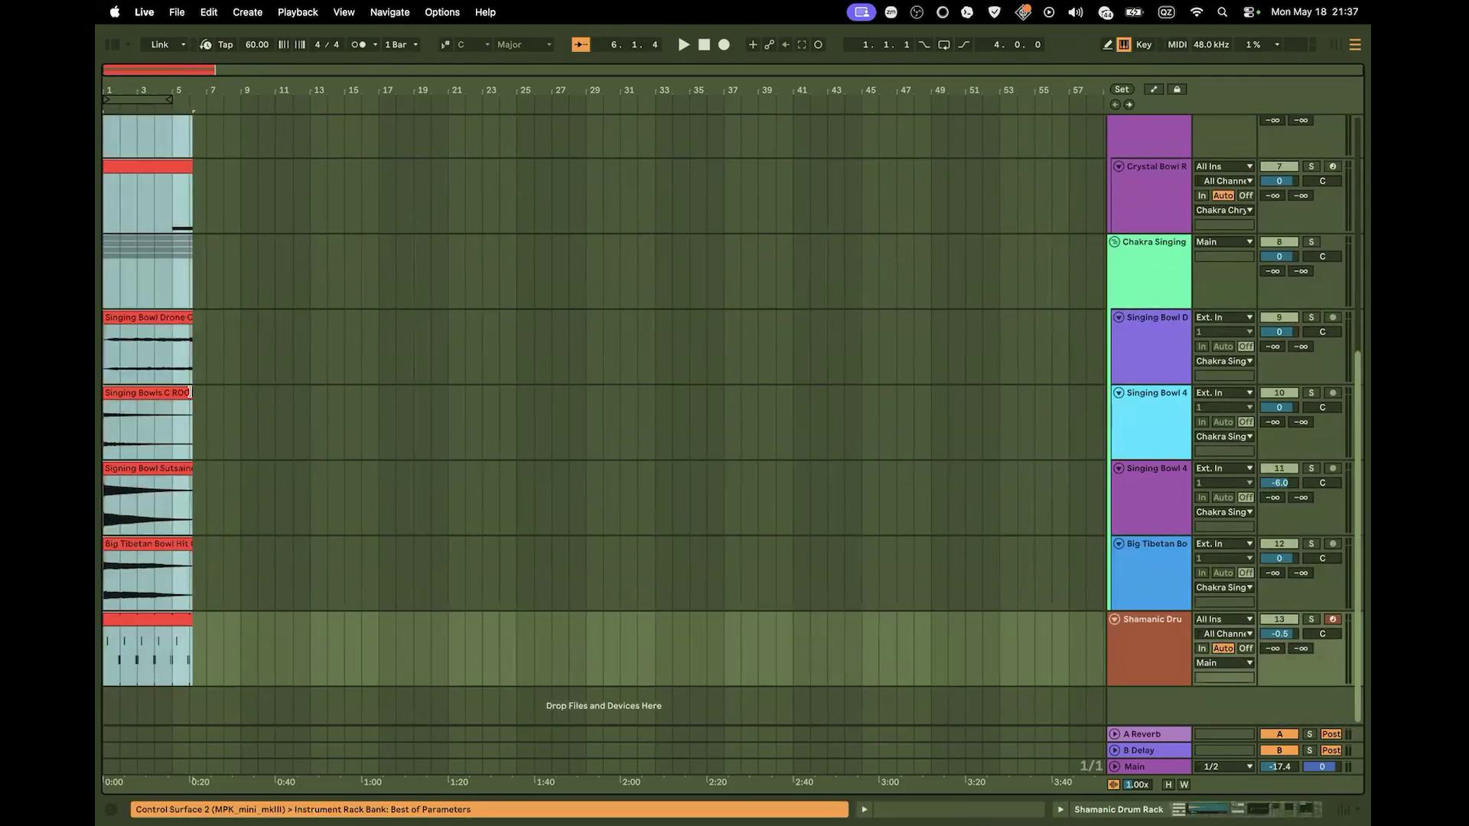
pyautogui.moveTo(190, 392); pyautogui.dragTo(665, 375)
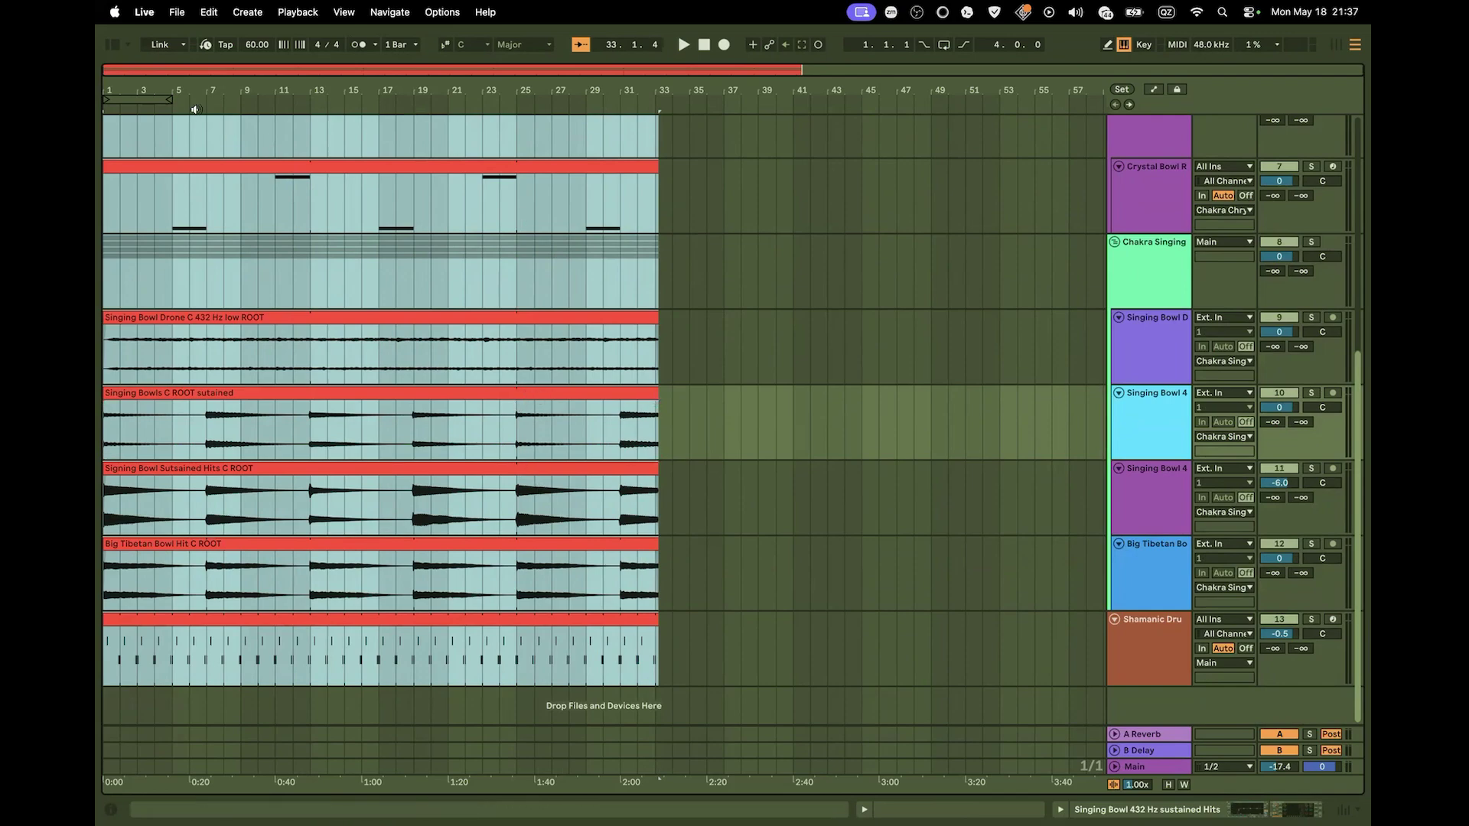
# Adjust the Arrangement loop so that it spans from bar 1 to bar 19
pyautogui.moveTo(168, 99); pyautogui.dragTo(514, 98)
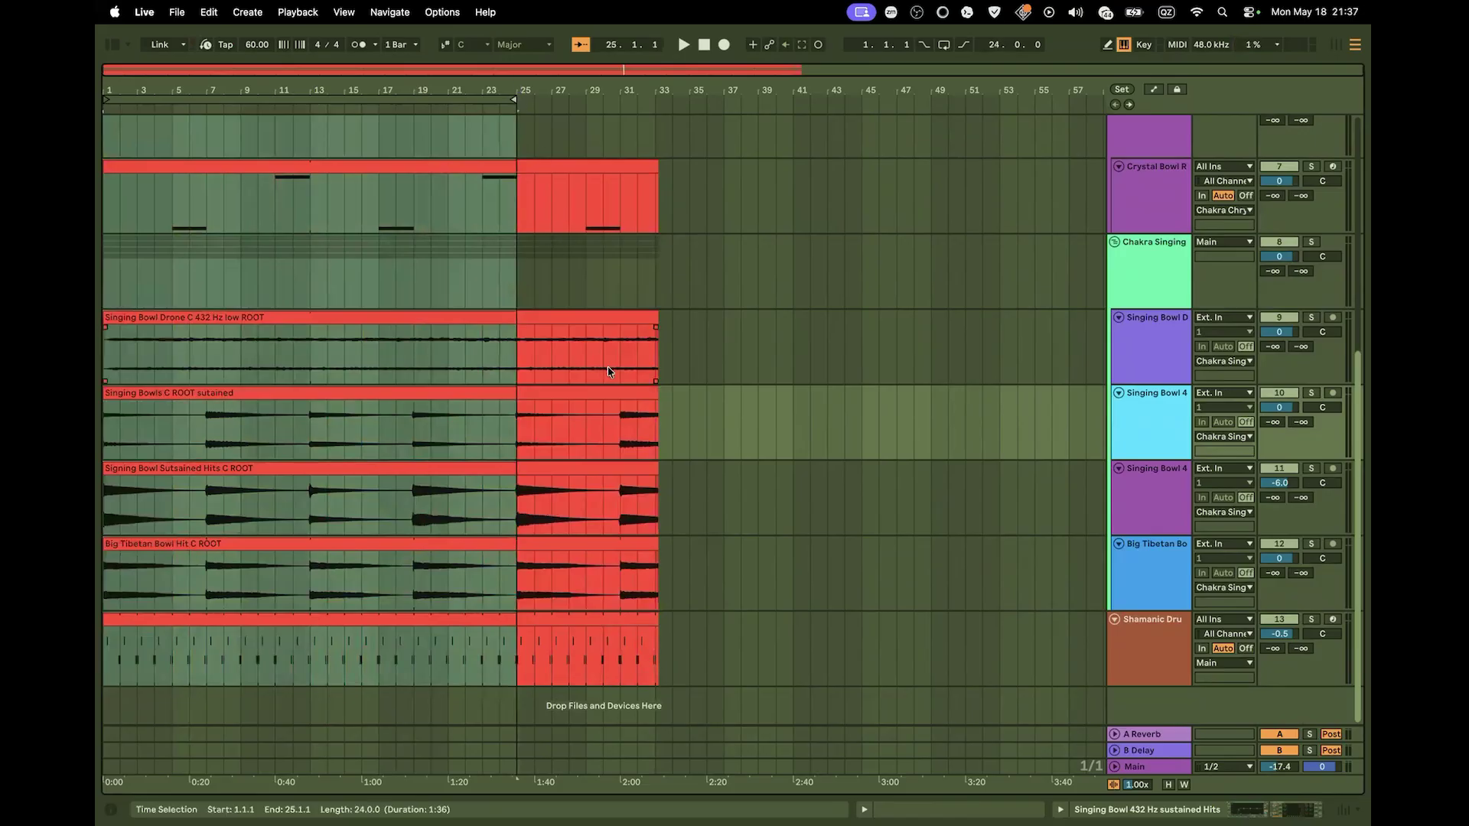
pyautogui.scroll(10, 608, 372)
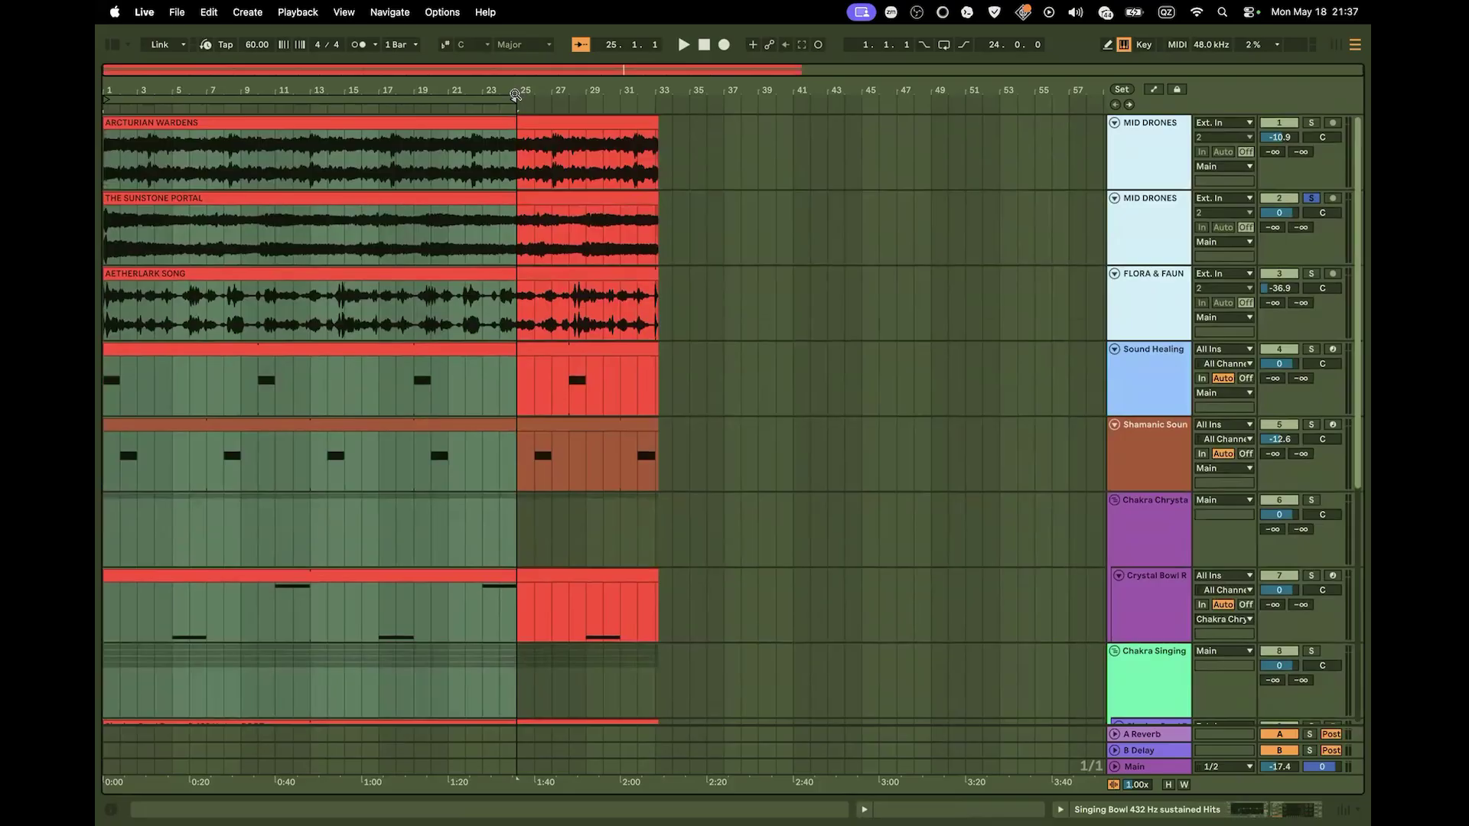
pyautogui.moveTo(513, 98); pyautogui.dragTo(413, 97)
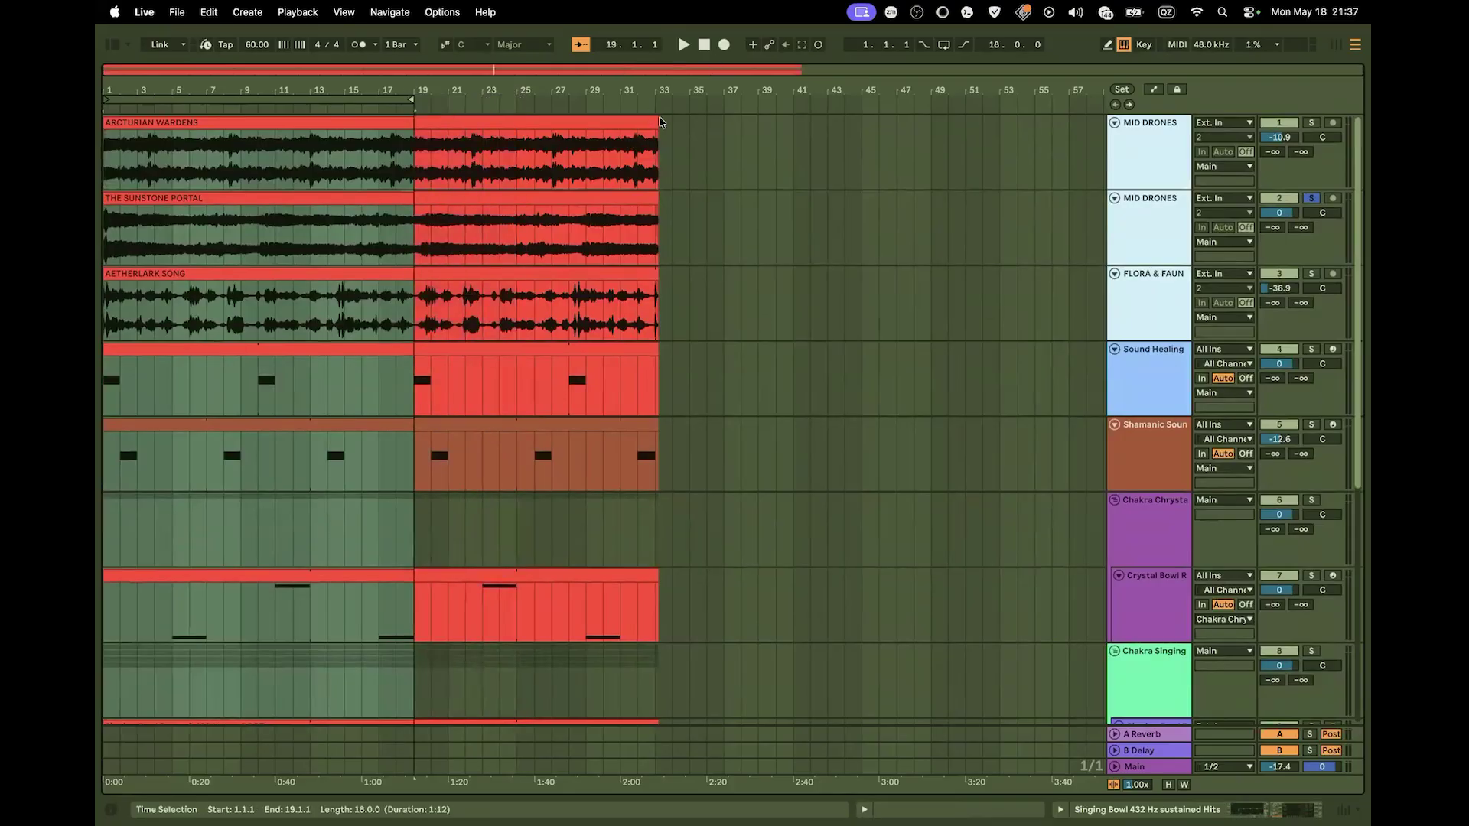
# Extend the ARCTURIAN WARDENS and THE SUNSTONE PORTAL clips on the two MID DRONES tracks to bar 65
pyautogui.moveTo(658, 120); pyautogui.dragTo(924, 119)
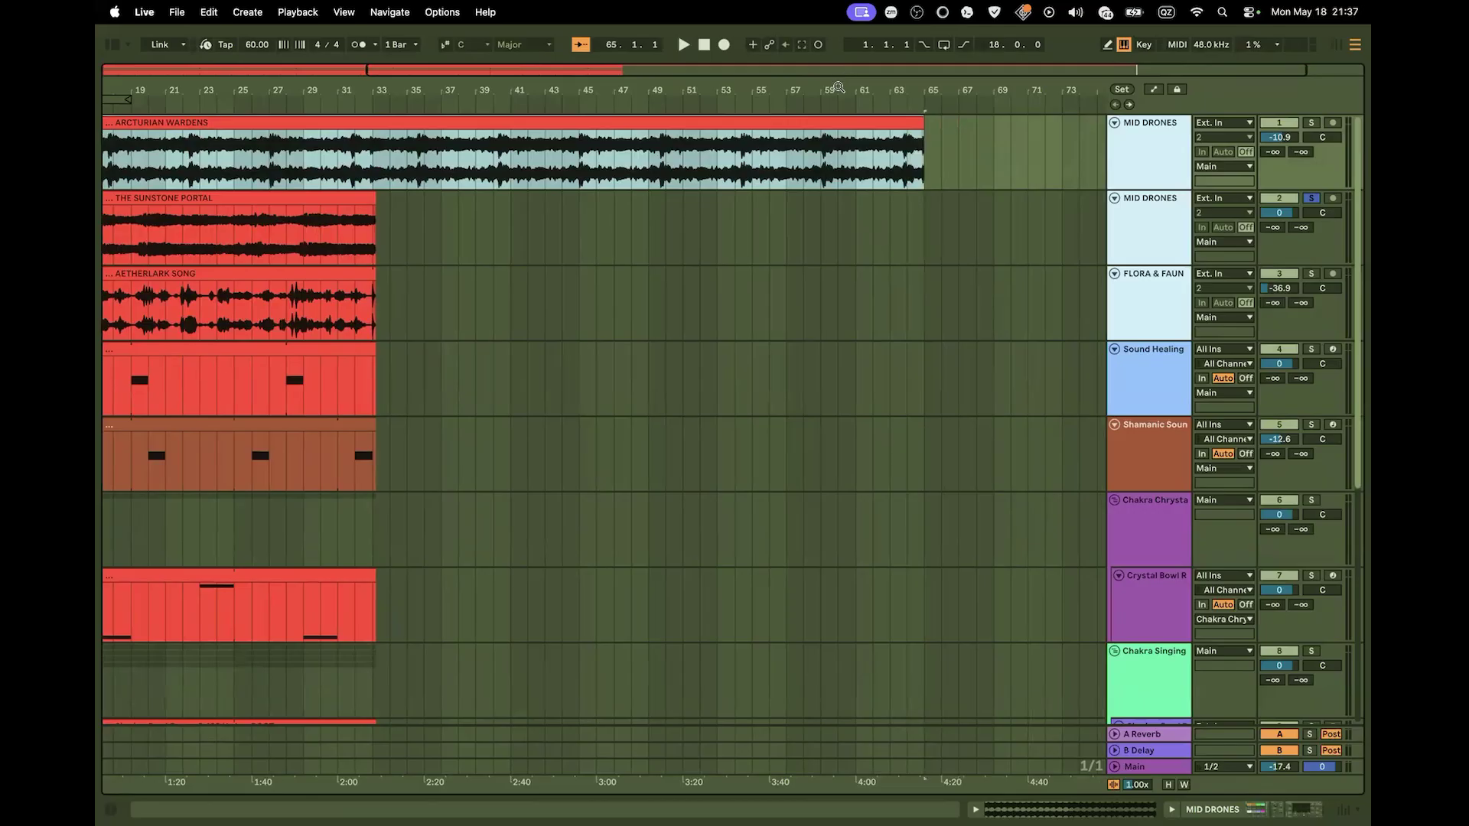
pyautogui.moveTo(838, 88); pyautogui.dragTo(754, 8)
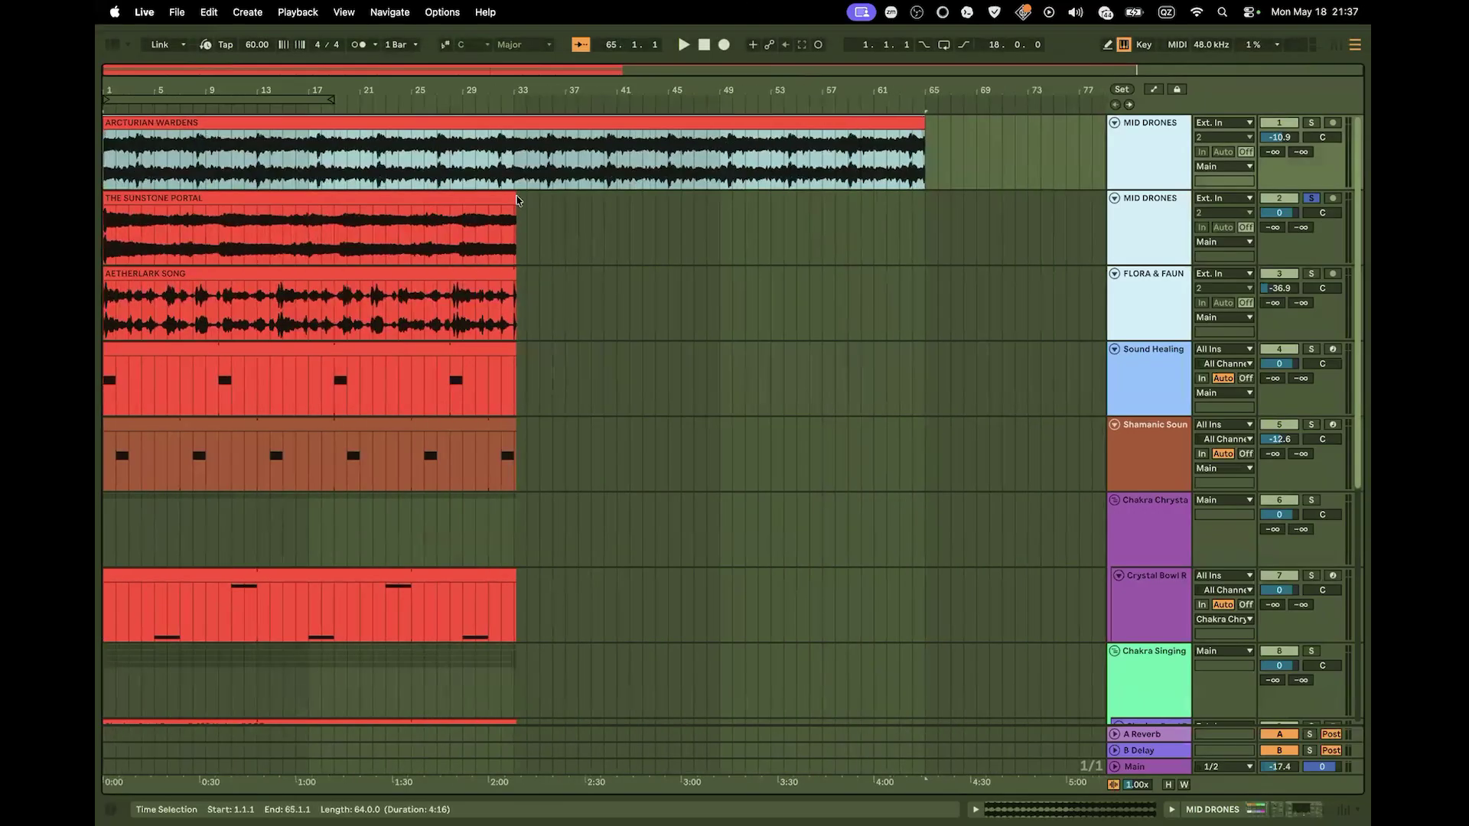
pyautogui.moveTo(516, 200); pyautogui.dragTo(719, 215)
pyautogui.click(539, 214)
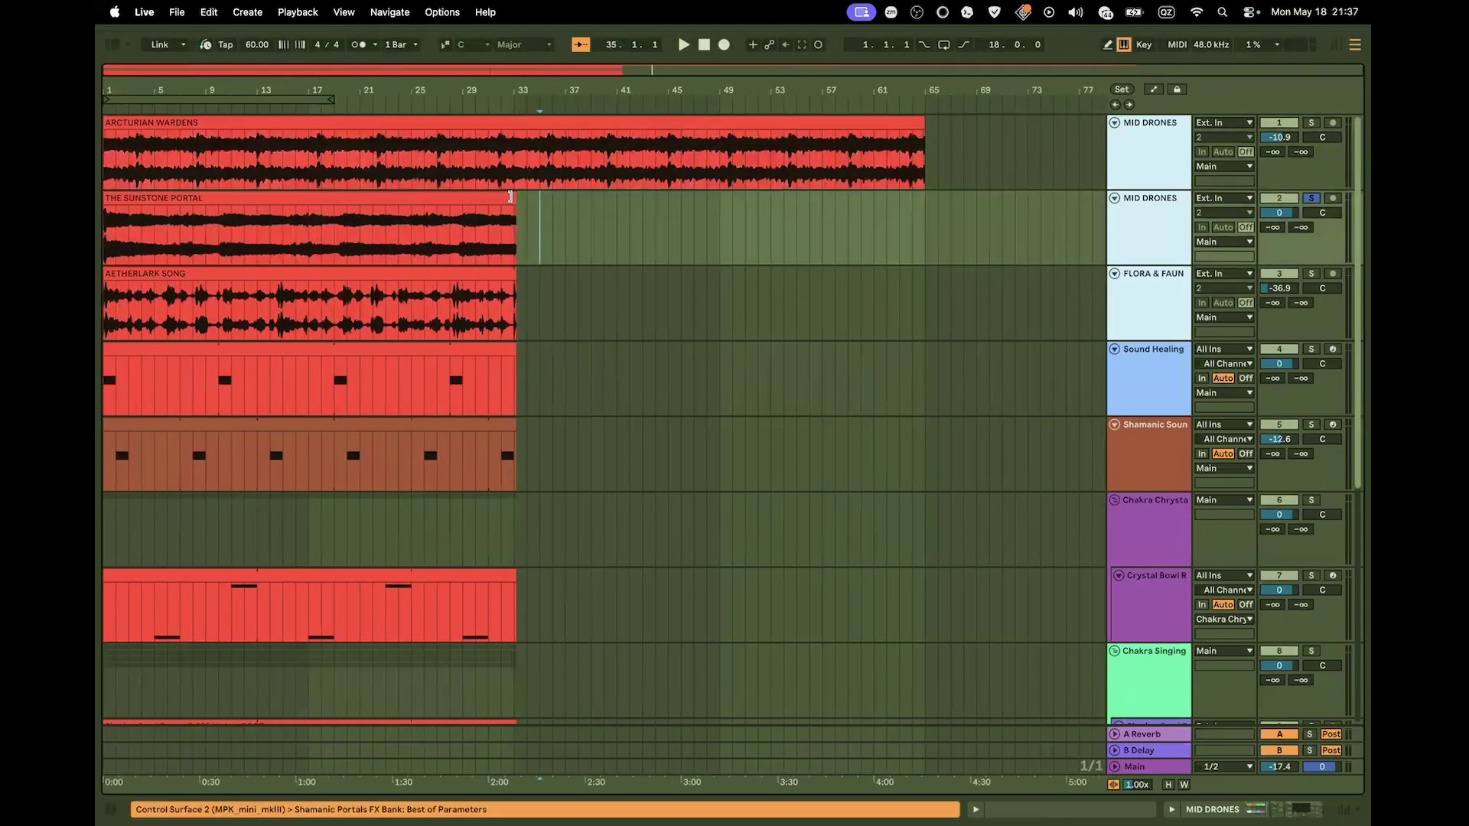
pyautogui.moveTo(510, 197); pyautogui.dragTo(925, 167)
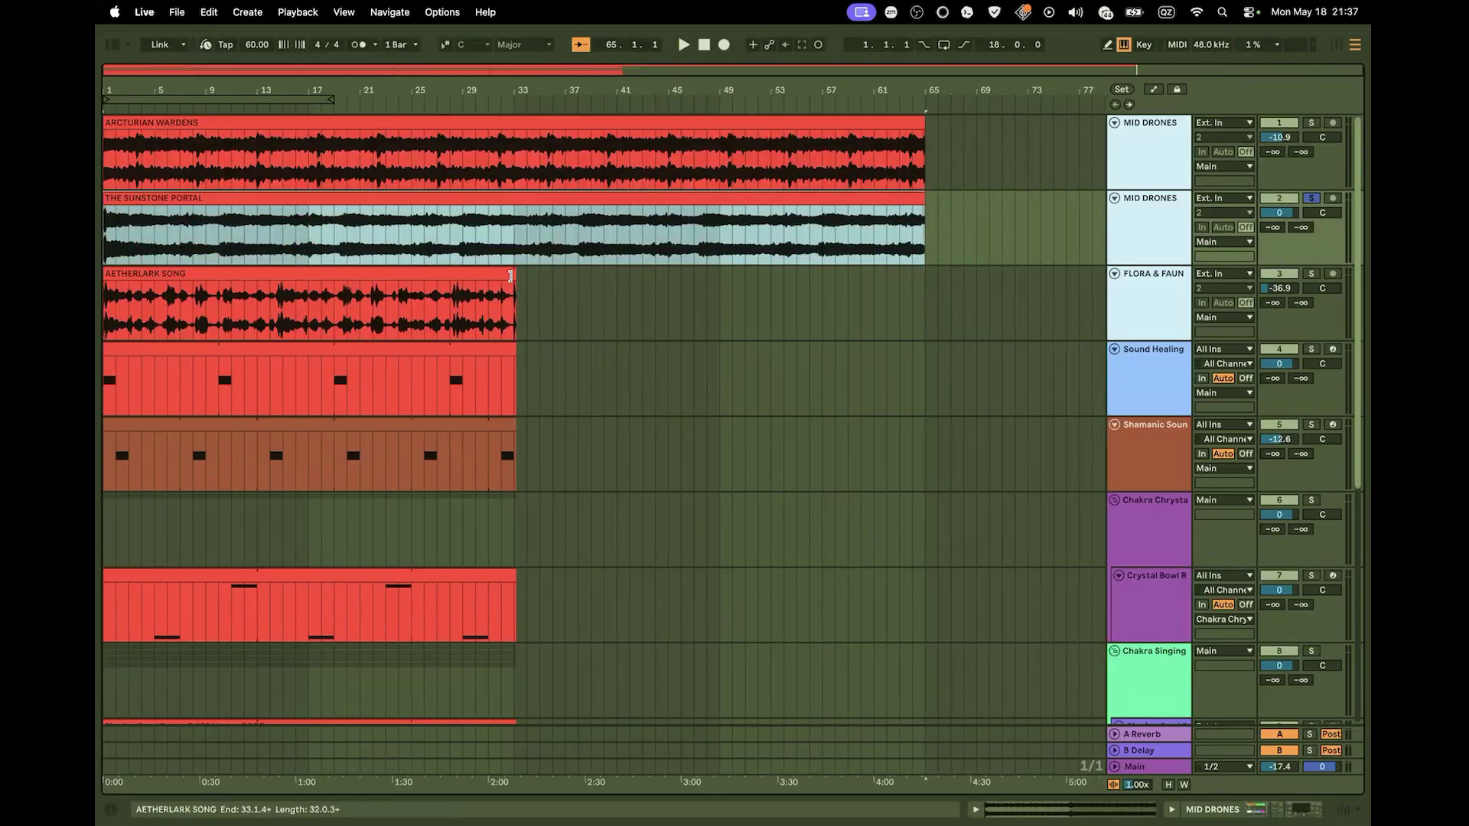
# Trim the ends of the AETHERLARK SONG clip and the Sound Healing Rack clip to bar 33
pyautogui.click(510, 276)
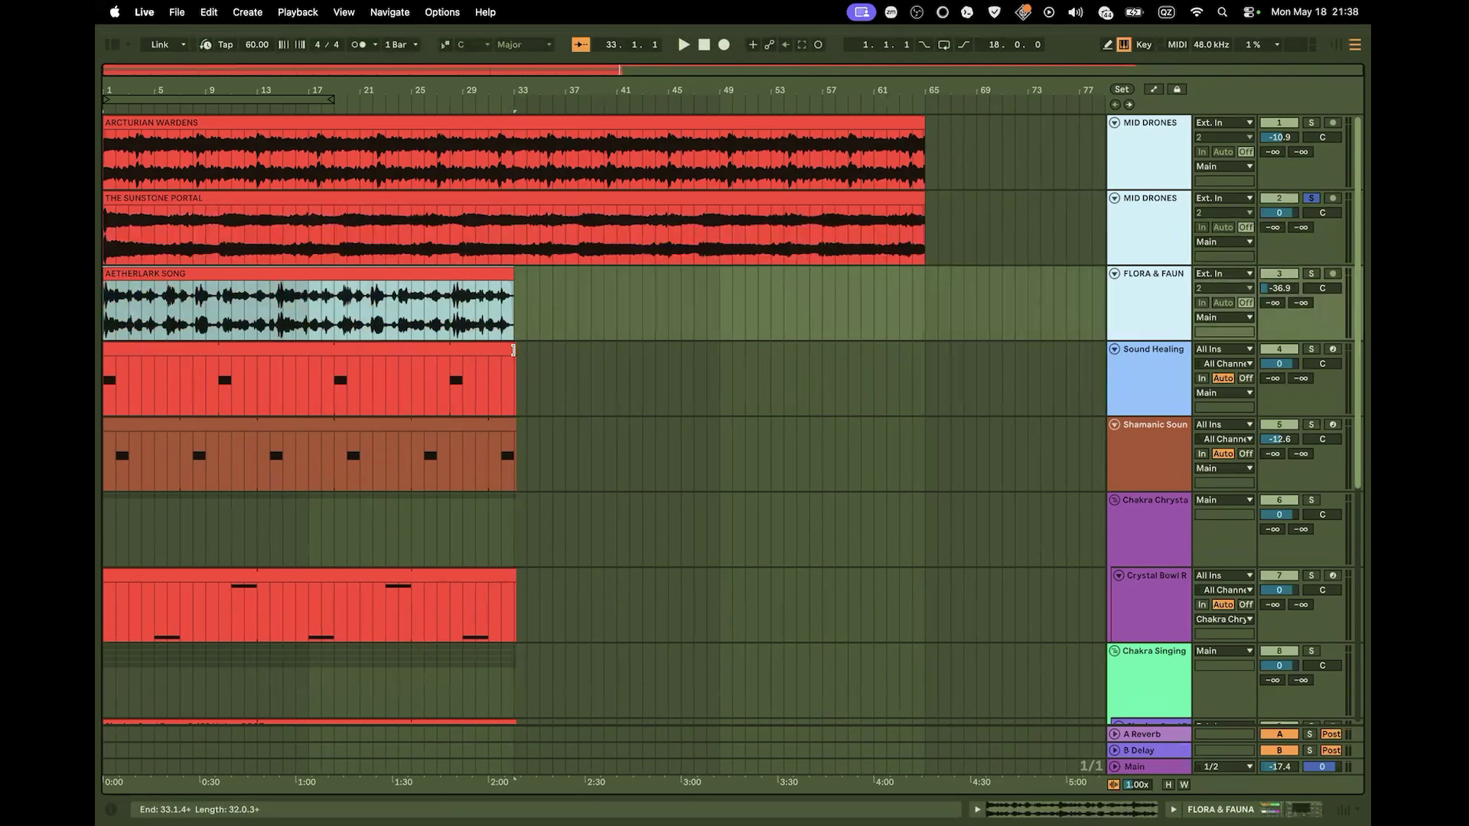
pyautogui.moveTo(513, 351)
pyautogui.mouseDown()
pyautogui.moveTo(416, 360)
pyautogui.moveTo(577, 362)
pyautogui.moveTo(436, 365)
pyautogui.moveTo(526, 355)
pyautogui.moveTo(446, 360)
pyautogui.moveTo(514, 360)
pyautogui.mouseUp()
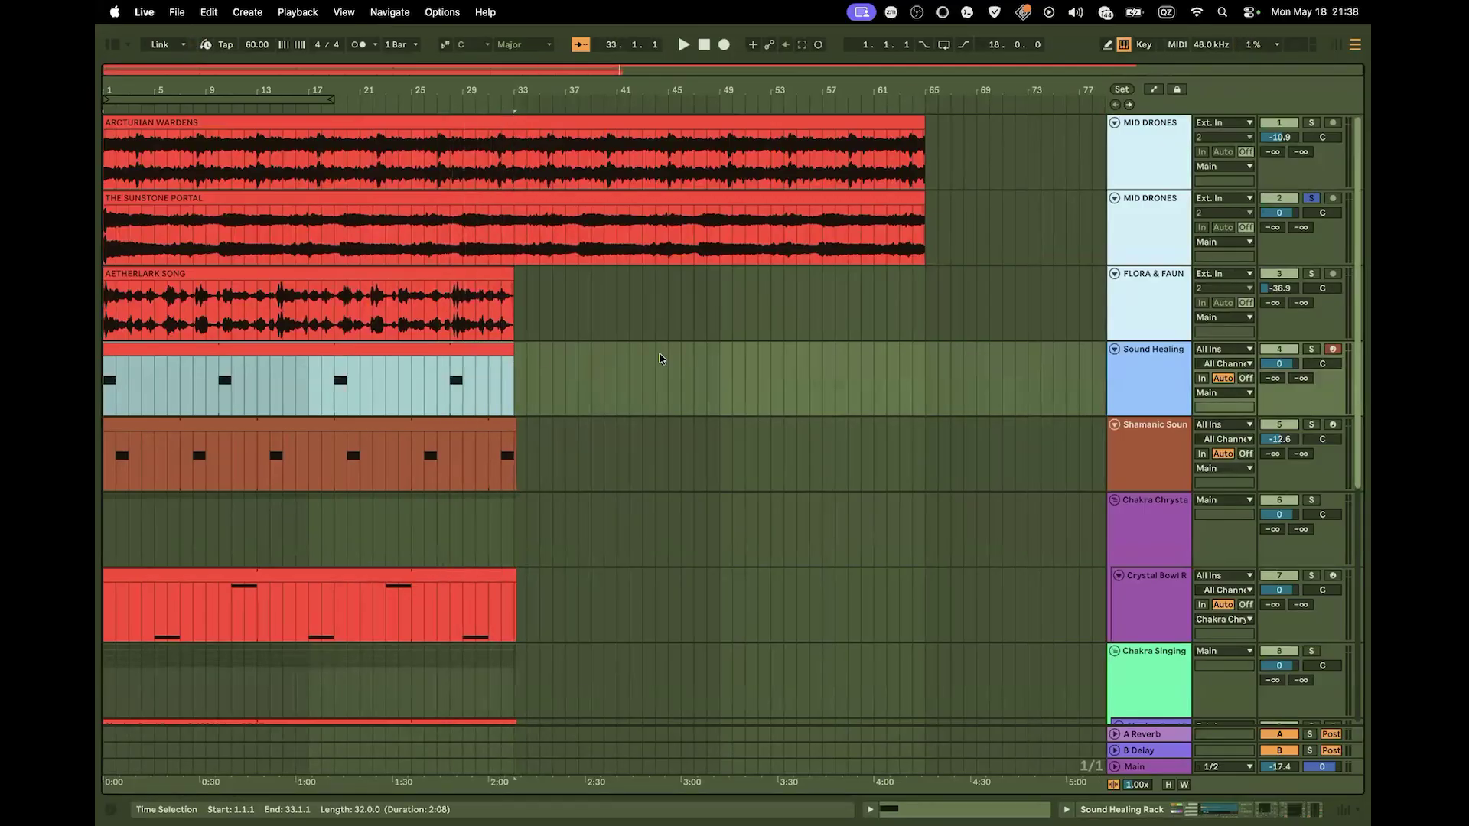
# Examine the Sound Healing Rack track's devices and the freeze and bounce options available for the track
pyautogui.scroll(-3, 662, 358)
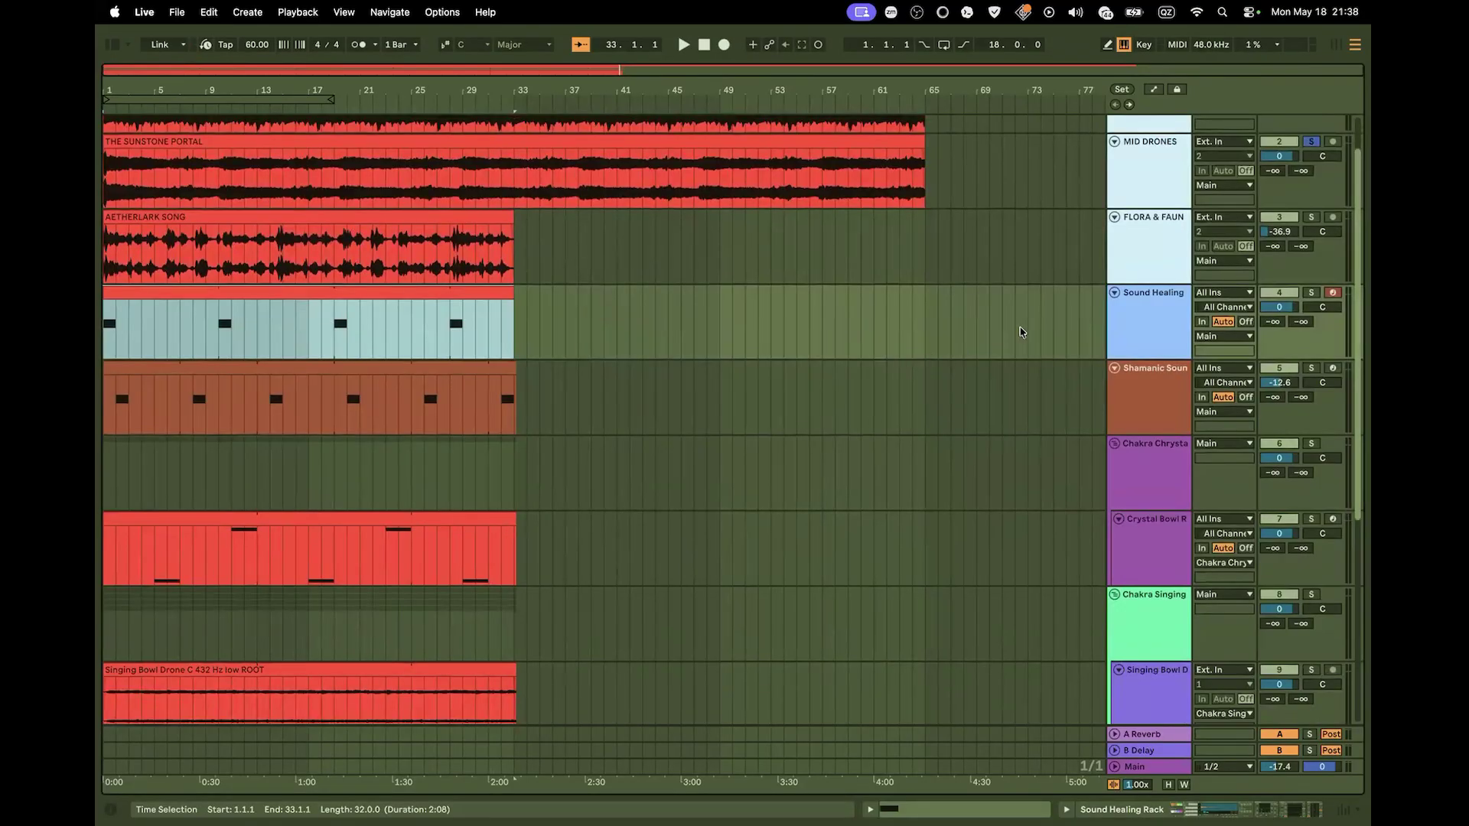
pyautogui.click(1153, 314)
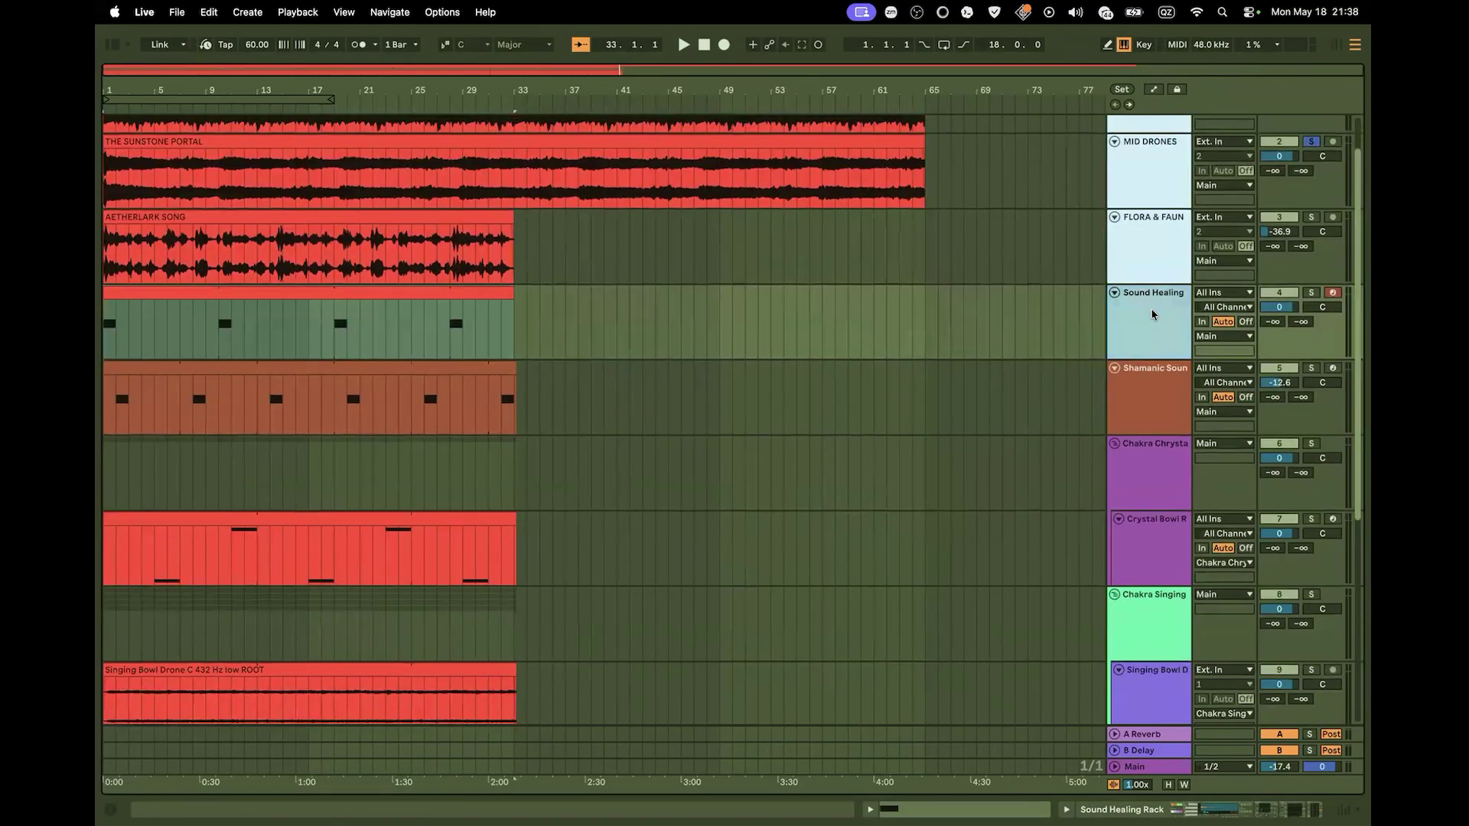
pyautogui.click(1138, 404)
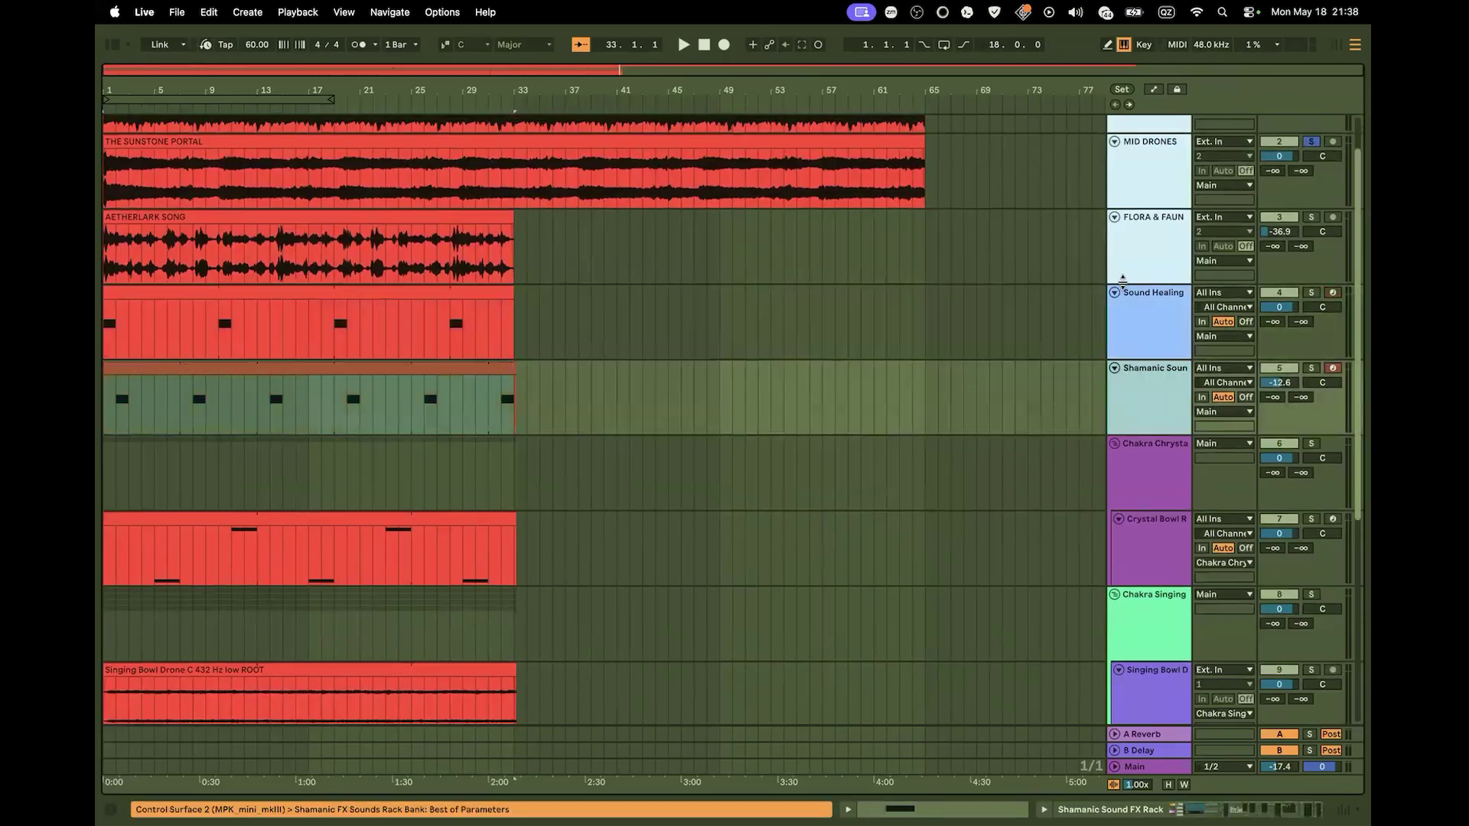
pyautogui.click(1136, 304)
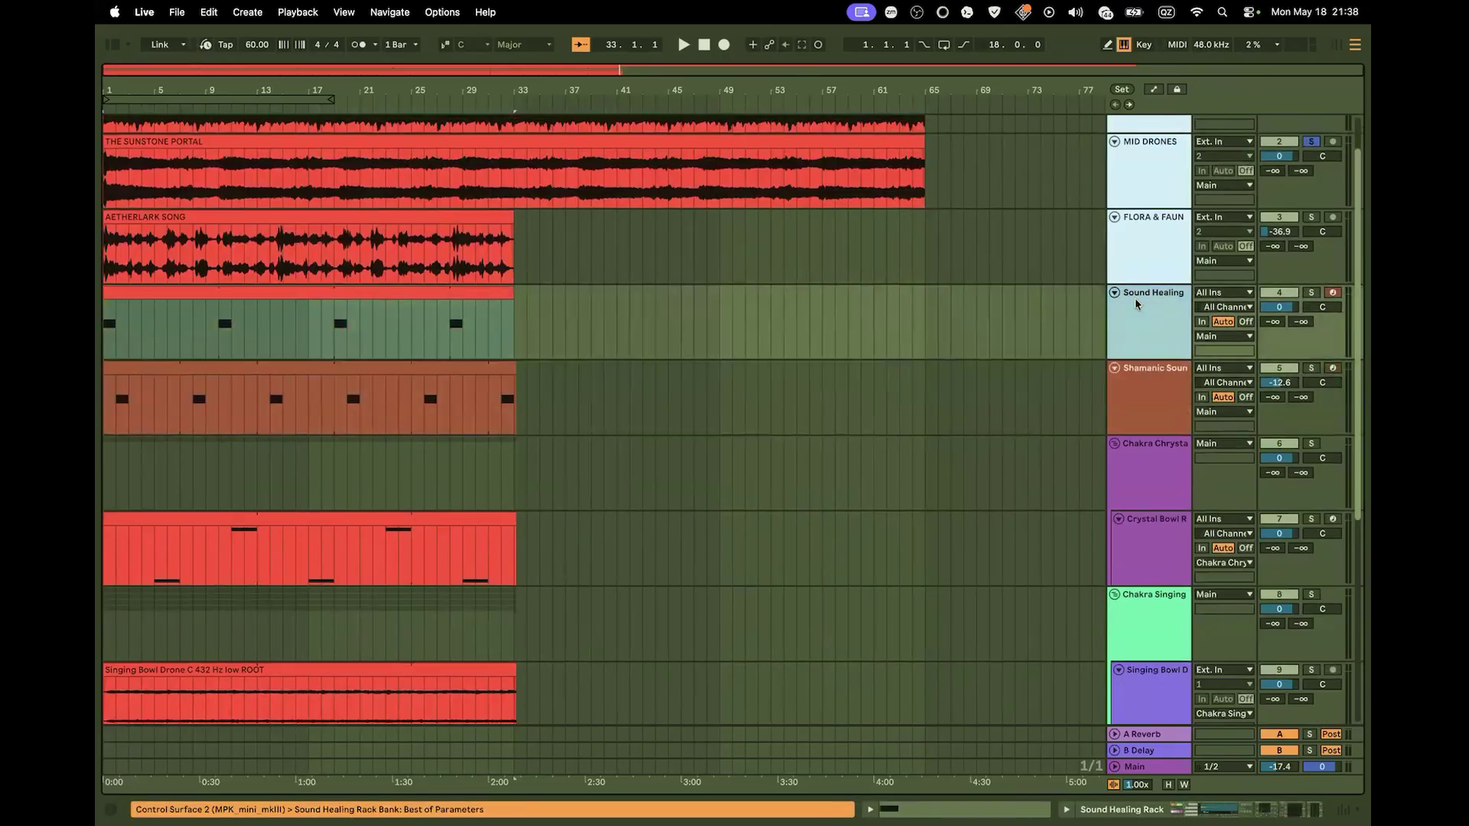
pyautogui.rightClick(1136, 304)
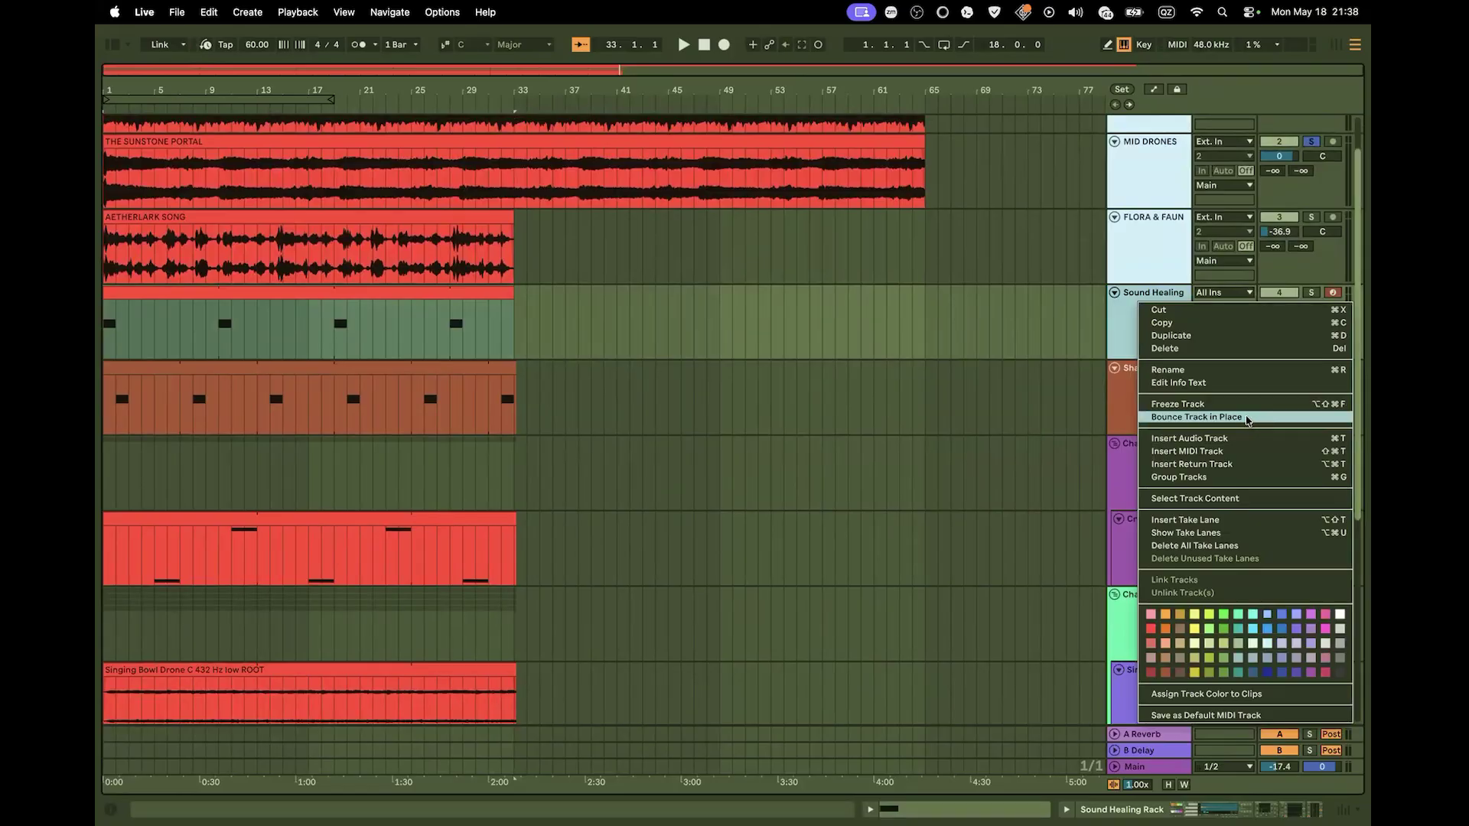
pyautogui.doubleClick(1119, 317)
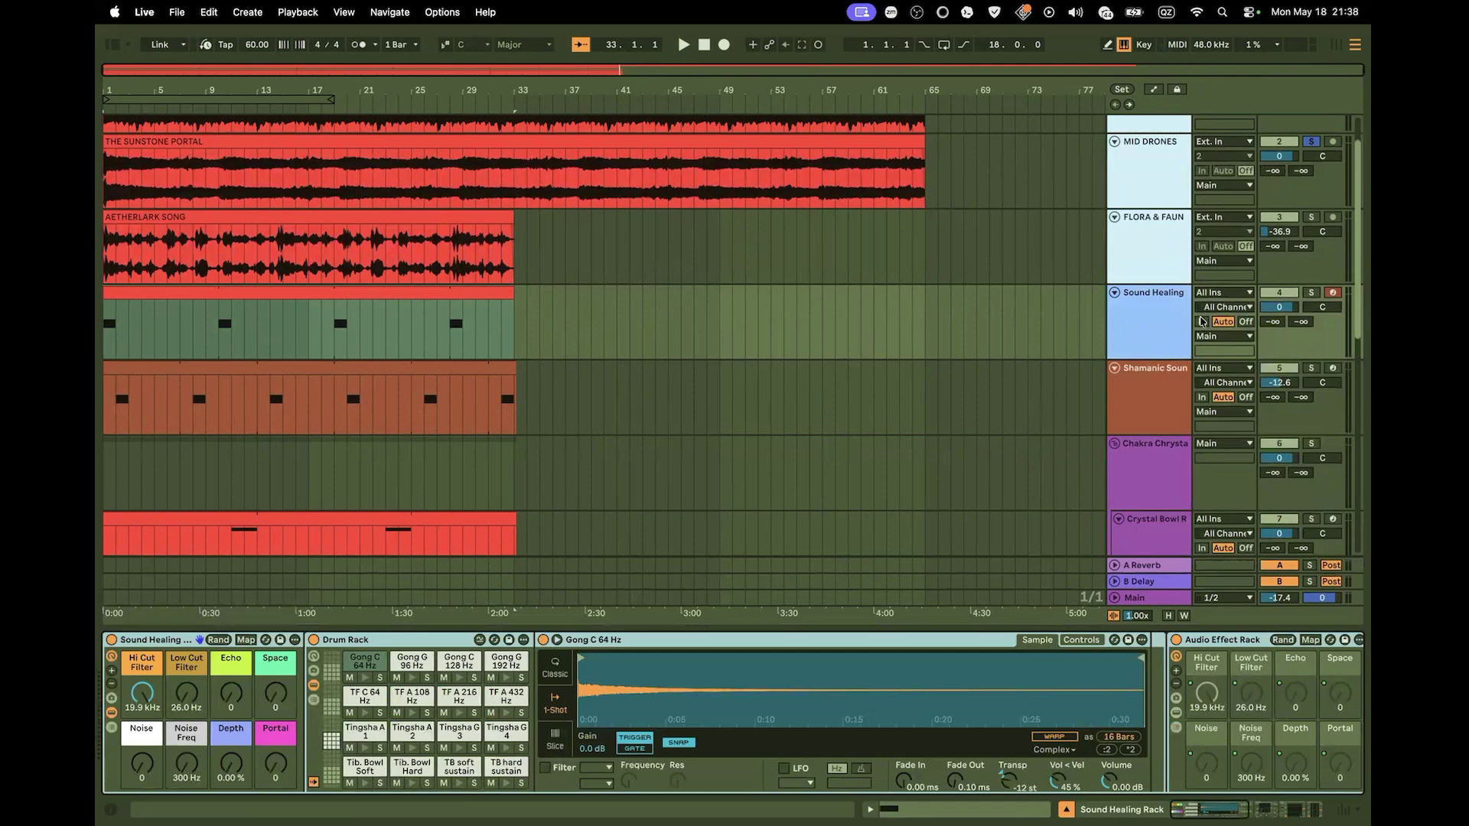
pyautogui.rightClick(1145, 319)
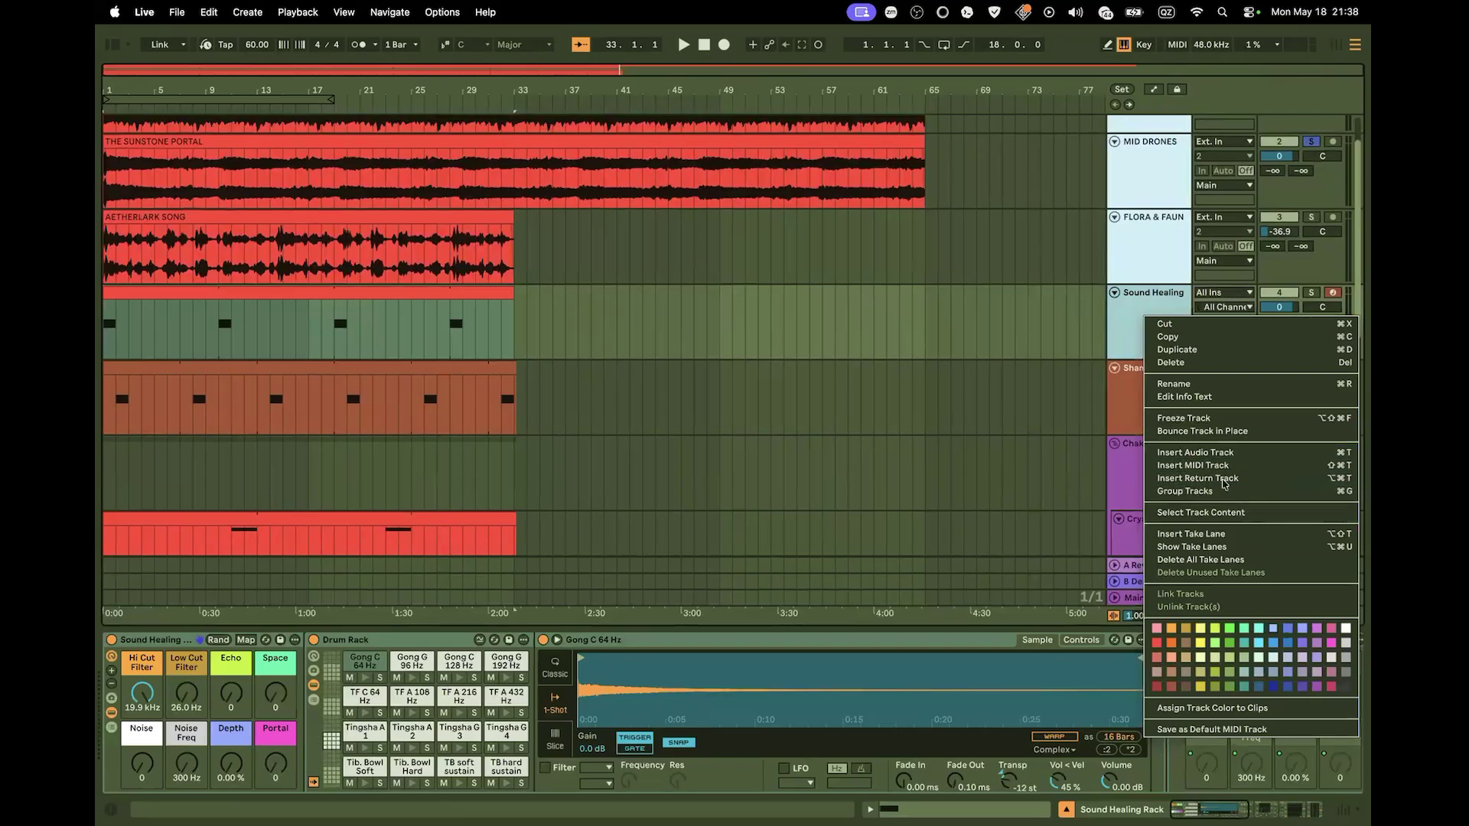
pyautogui.click(1118, 312)
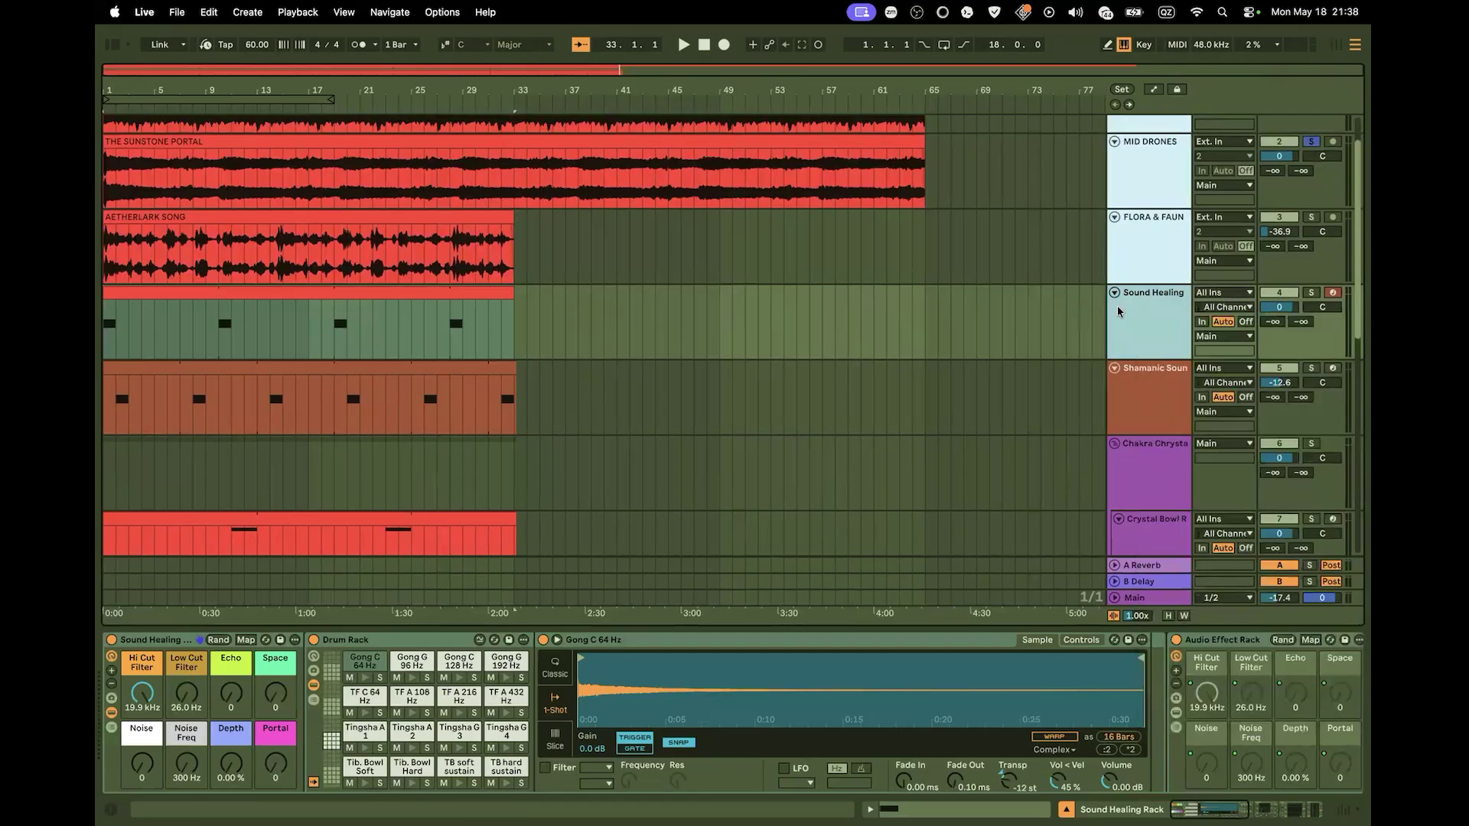
# Bounce the Sound Healing Rack clip in the Root /Earth scene of the Session View to a new track
pyautogui.press('Tab')
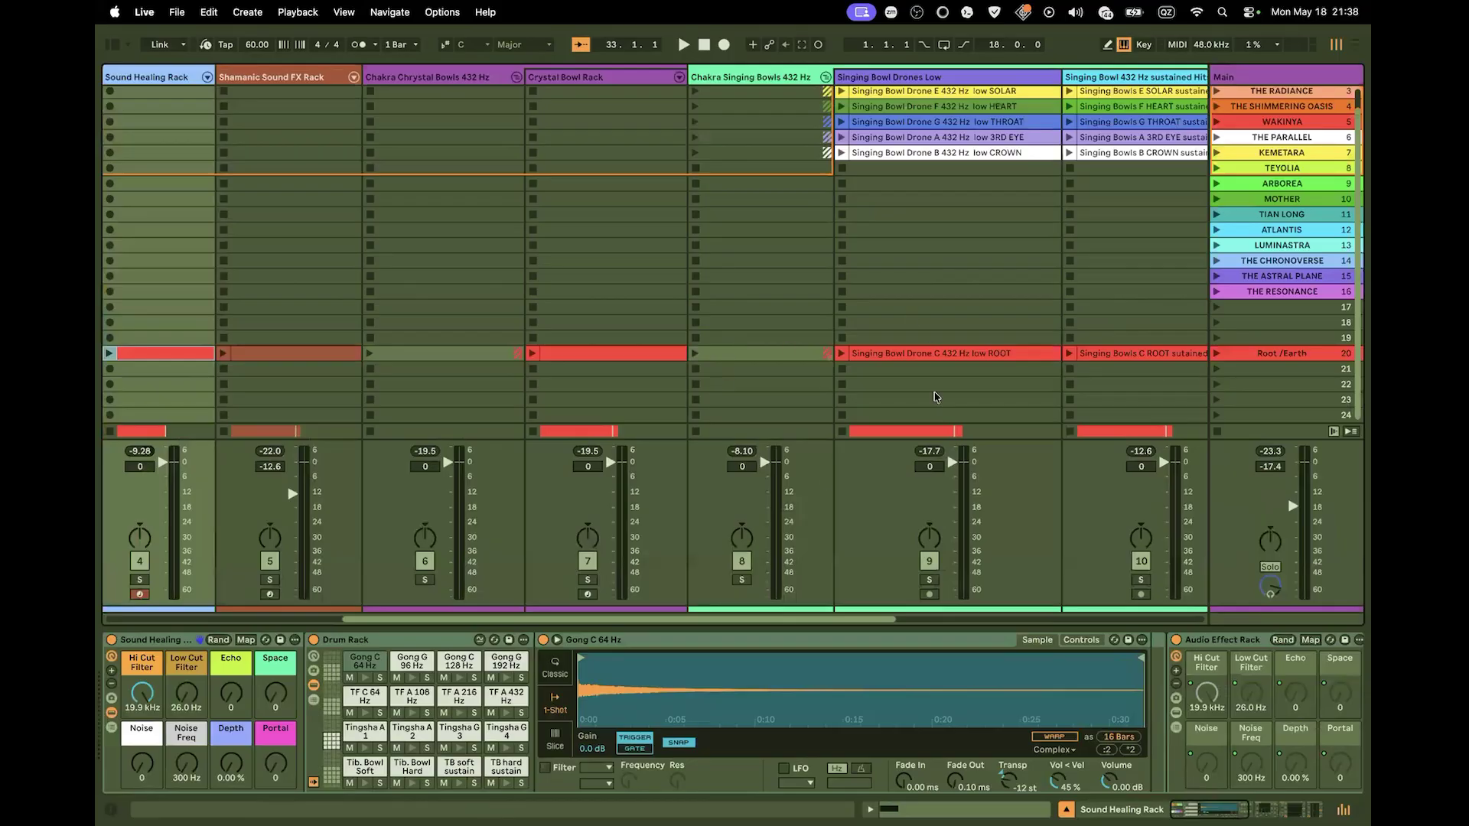
pyautogui.press('Tab')
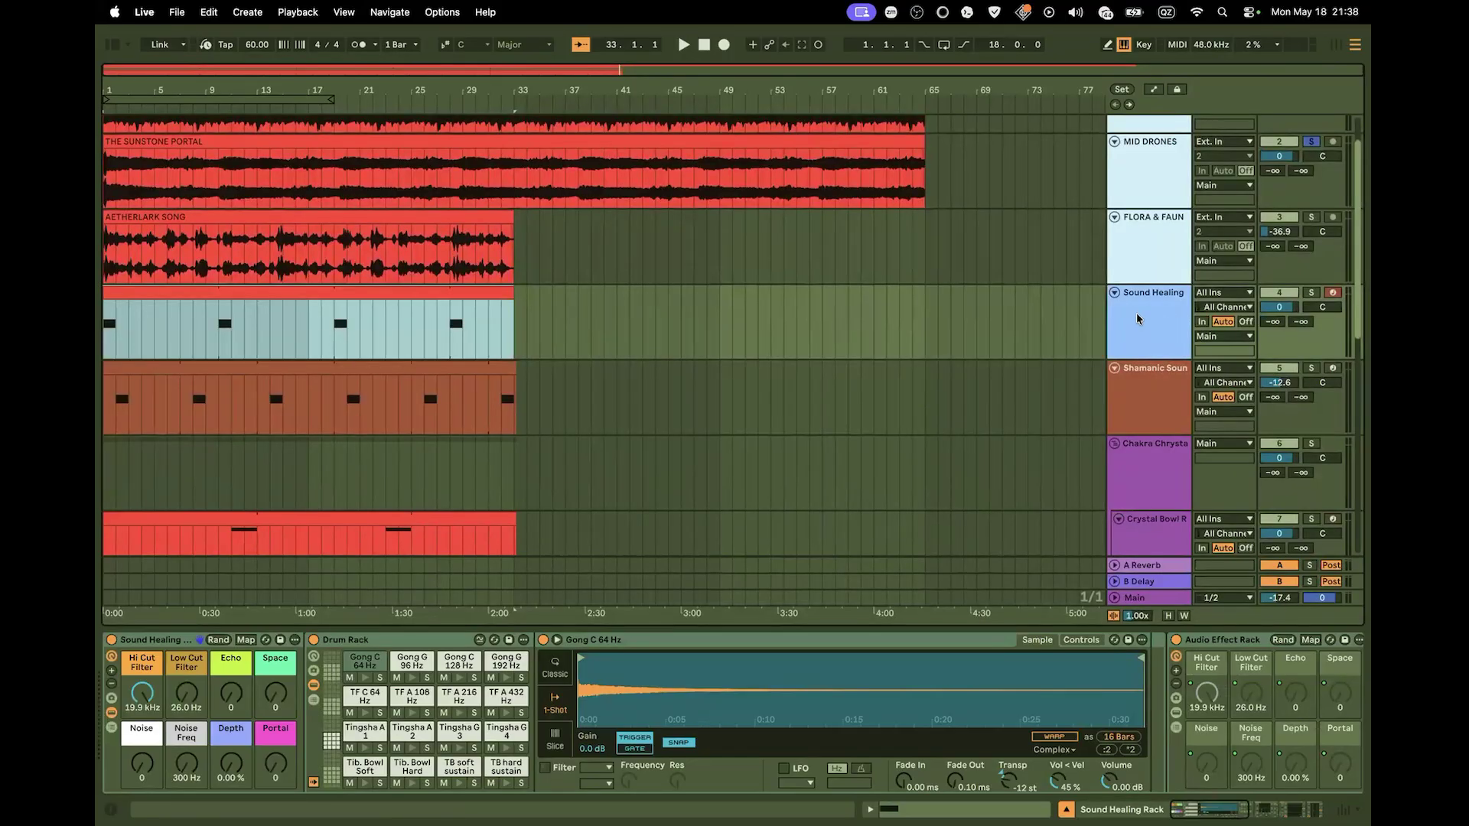
pyautogui.press('Tab')
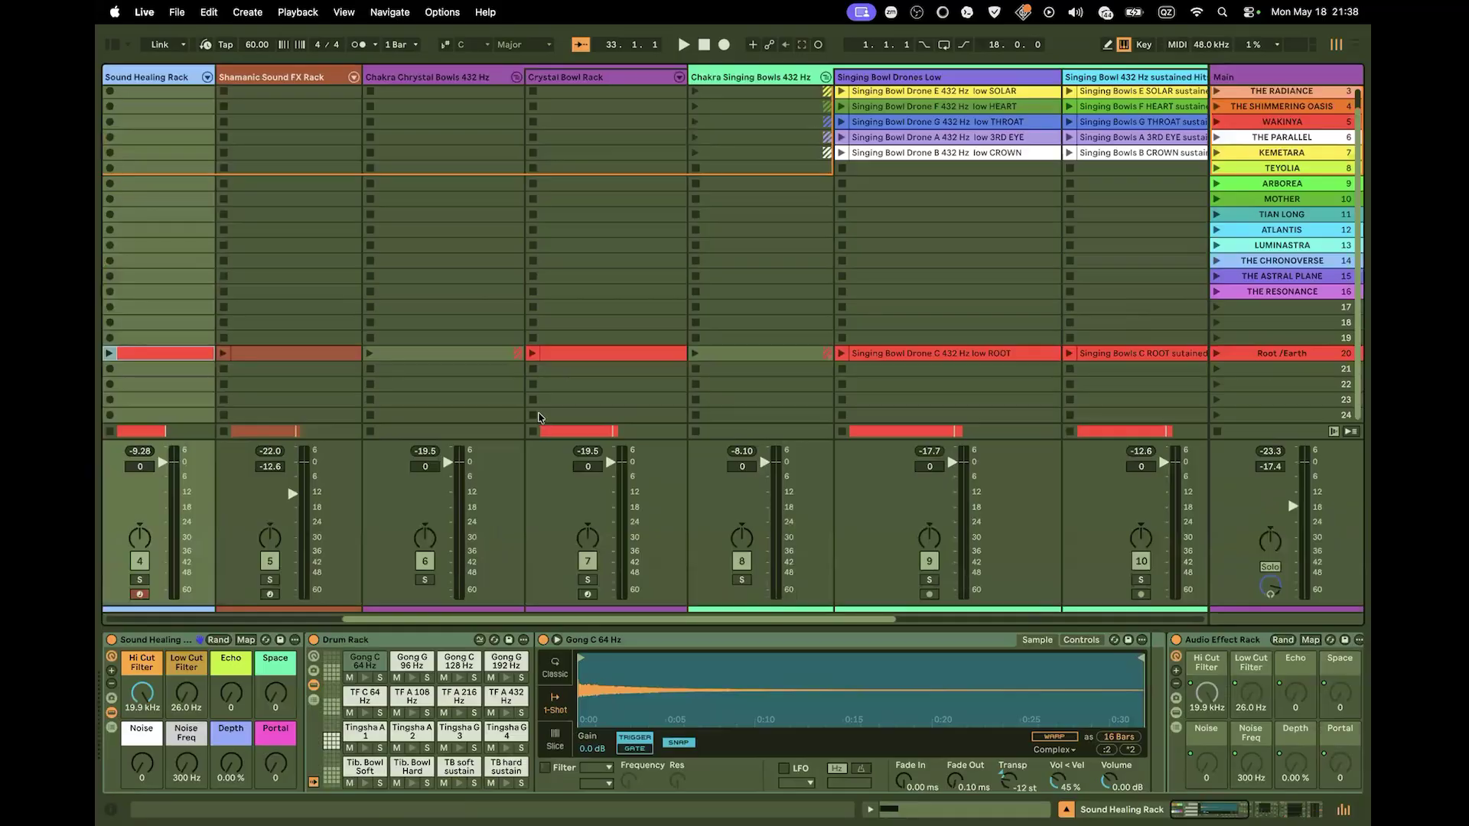
pyautogui.moveTo(411, 618); pyautogui.dragTo(172, 617)
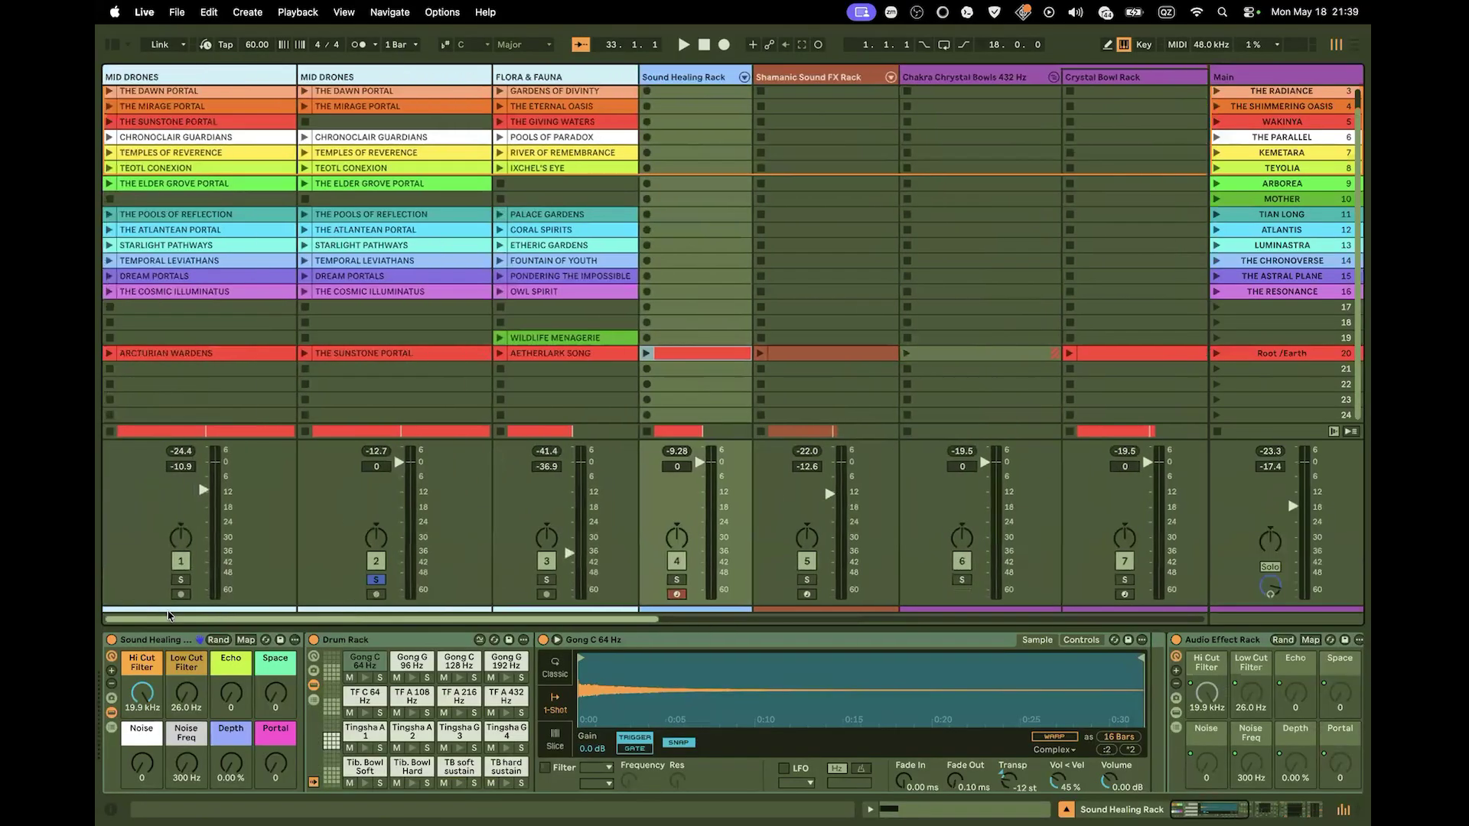
pyautogui.rightClick(676, 354)
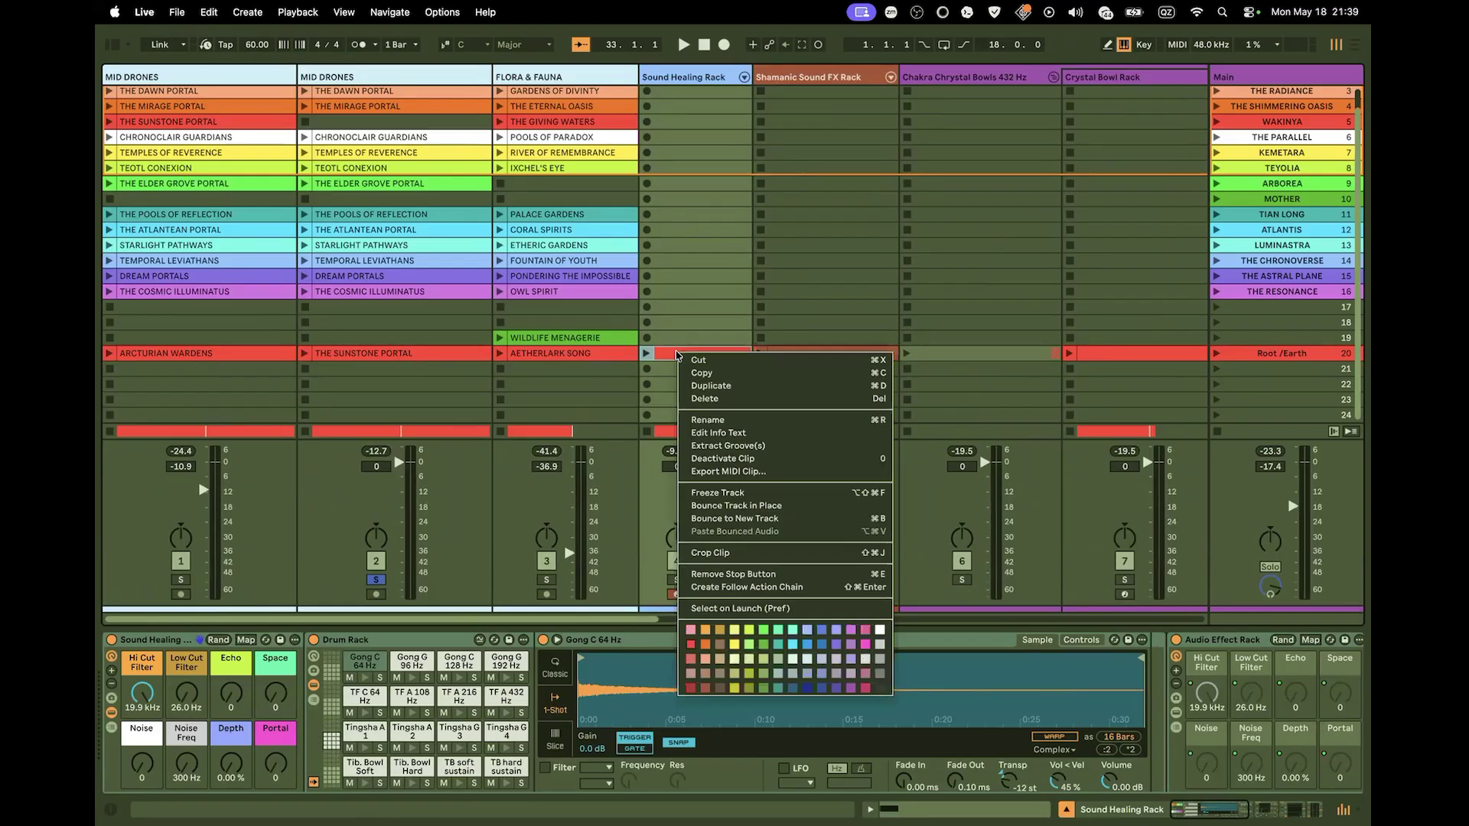
pyautogui.click(754, 520)
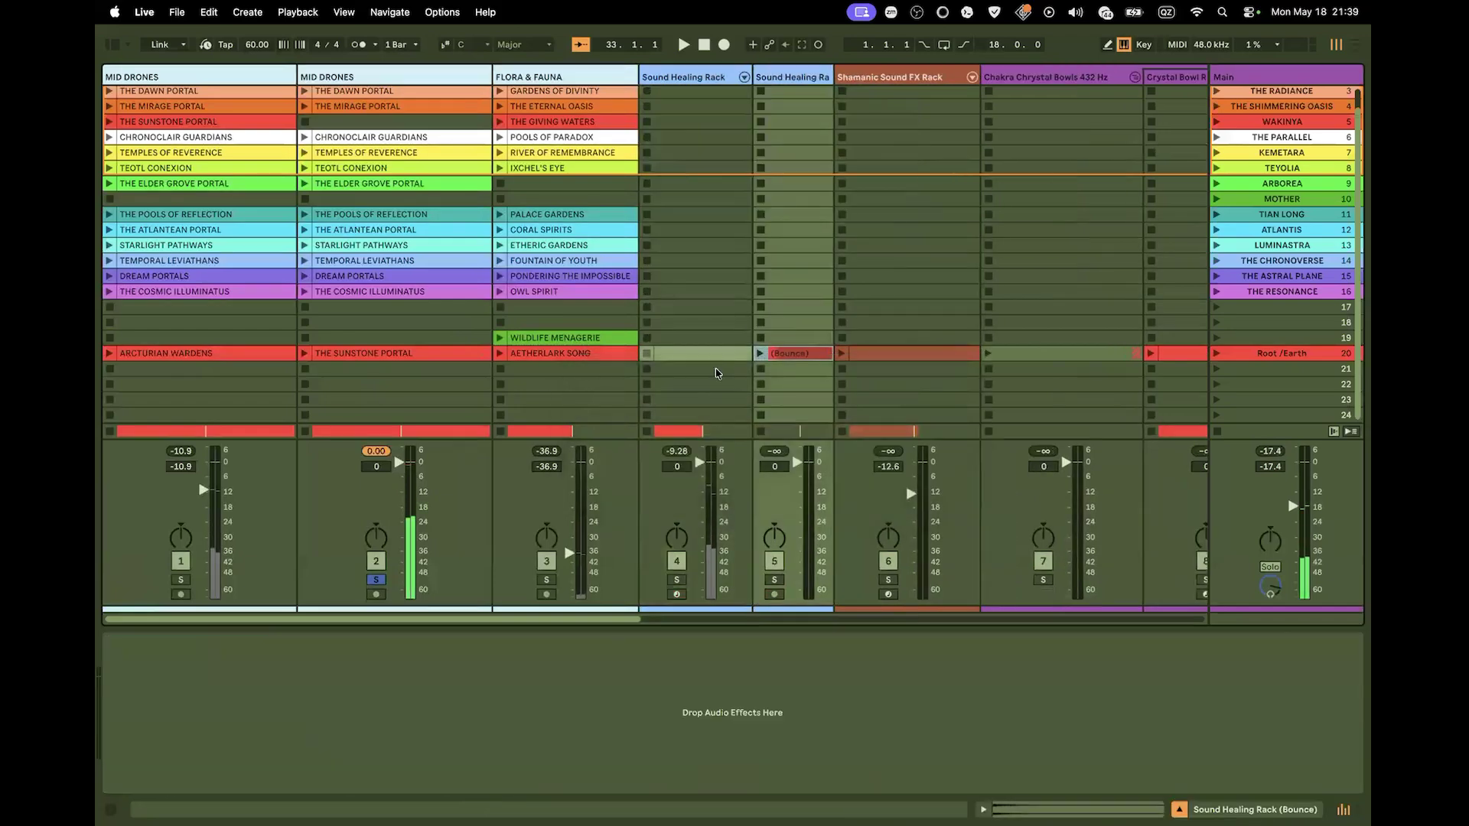
# Reactivate the original Root /Earth clip on the Sound Healing Rack track and deactivate it again
pyautogui.click(703, 359)
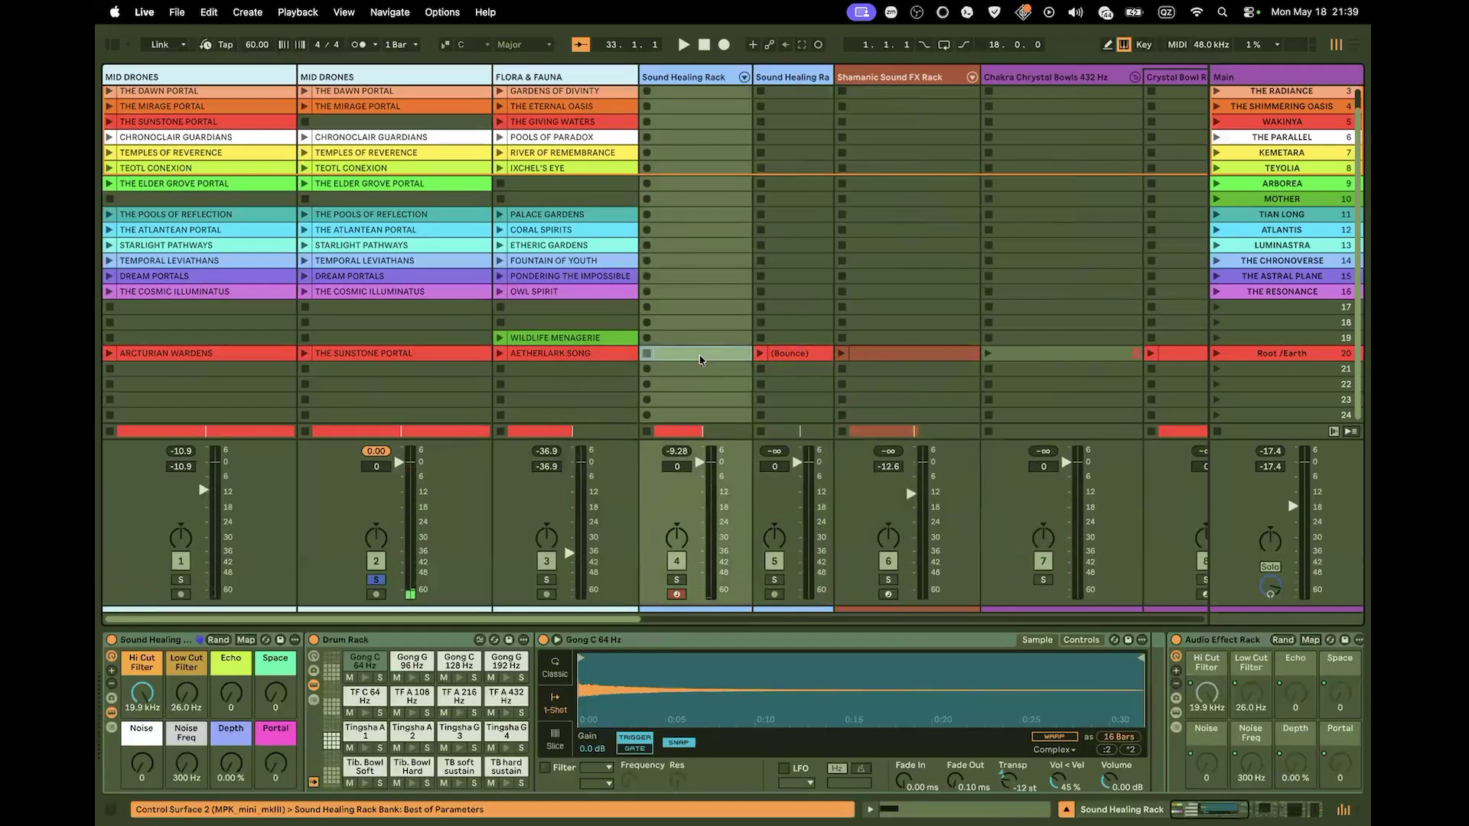
pyautogui.doubleClick(701, 360)
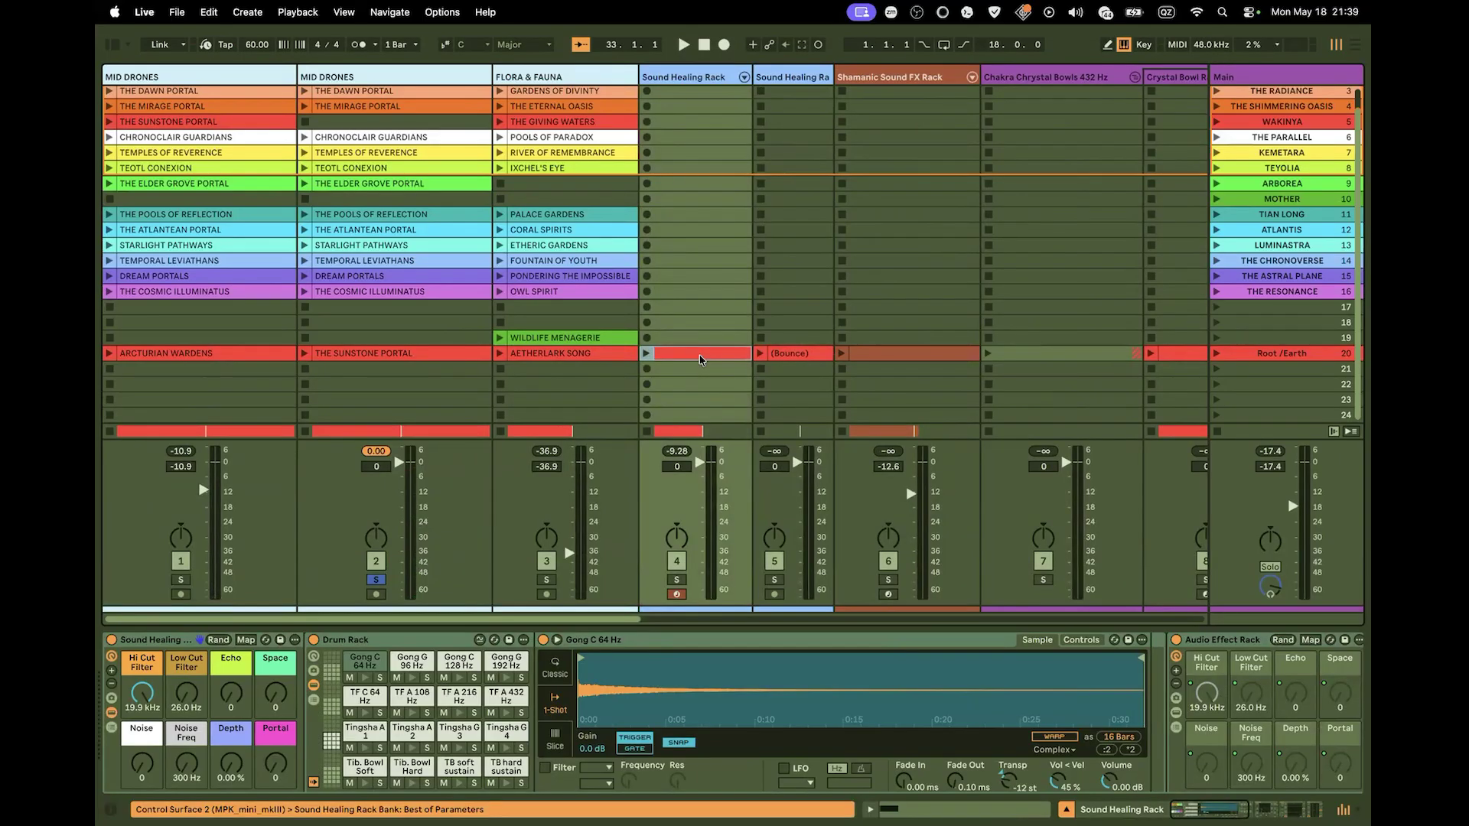
pyautogui.press('BackSpace')
# Rename the bounced Sound Healing Rack clip as Gong and remove it from its Root /Earth slot
pyautogui.click(795, 361)
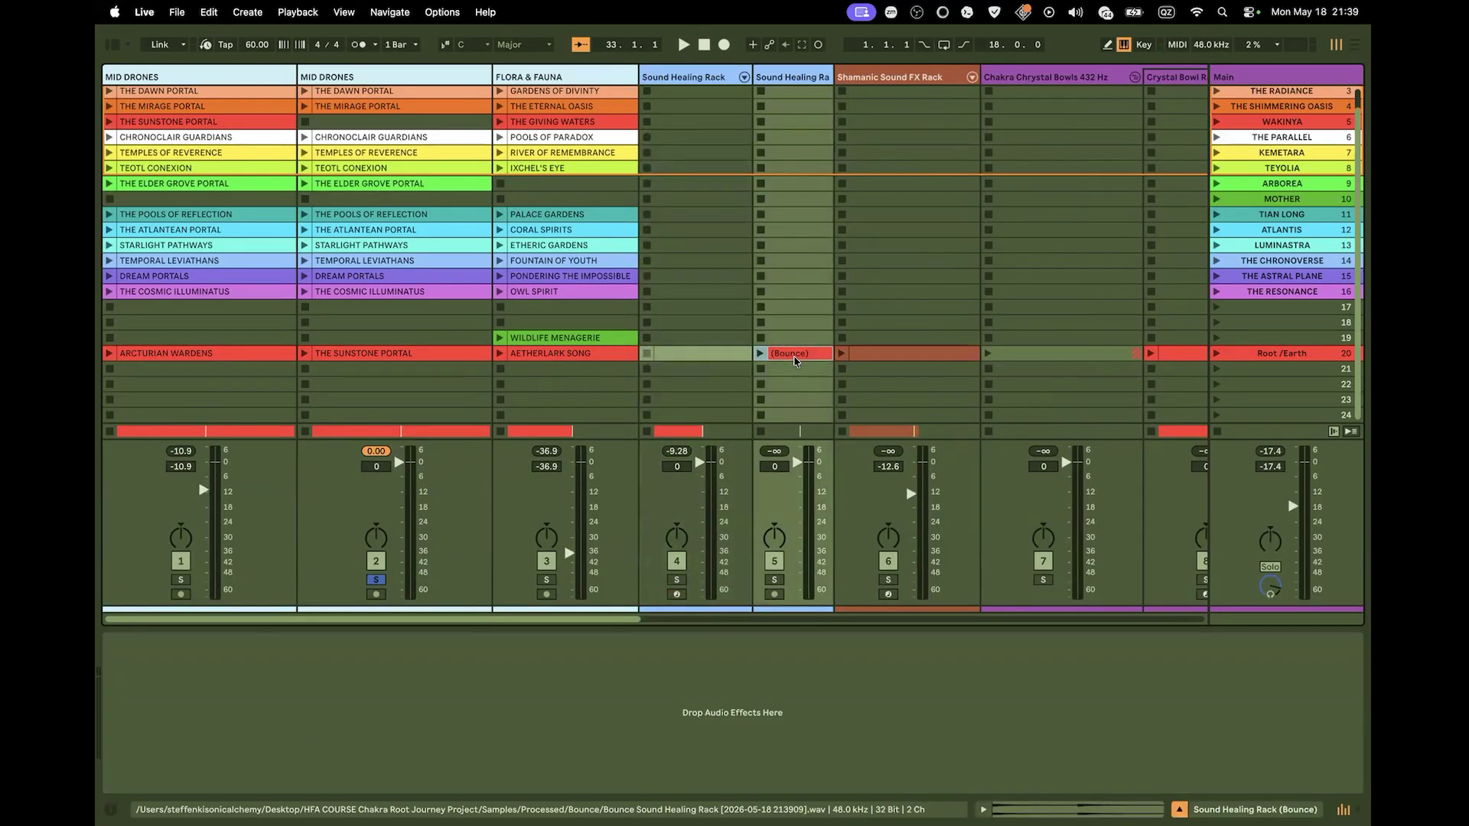
pyautogui.rightClick(795, 362)
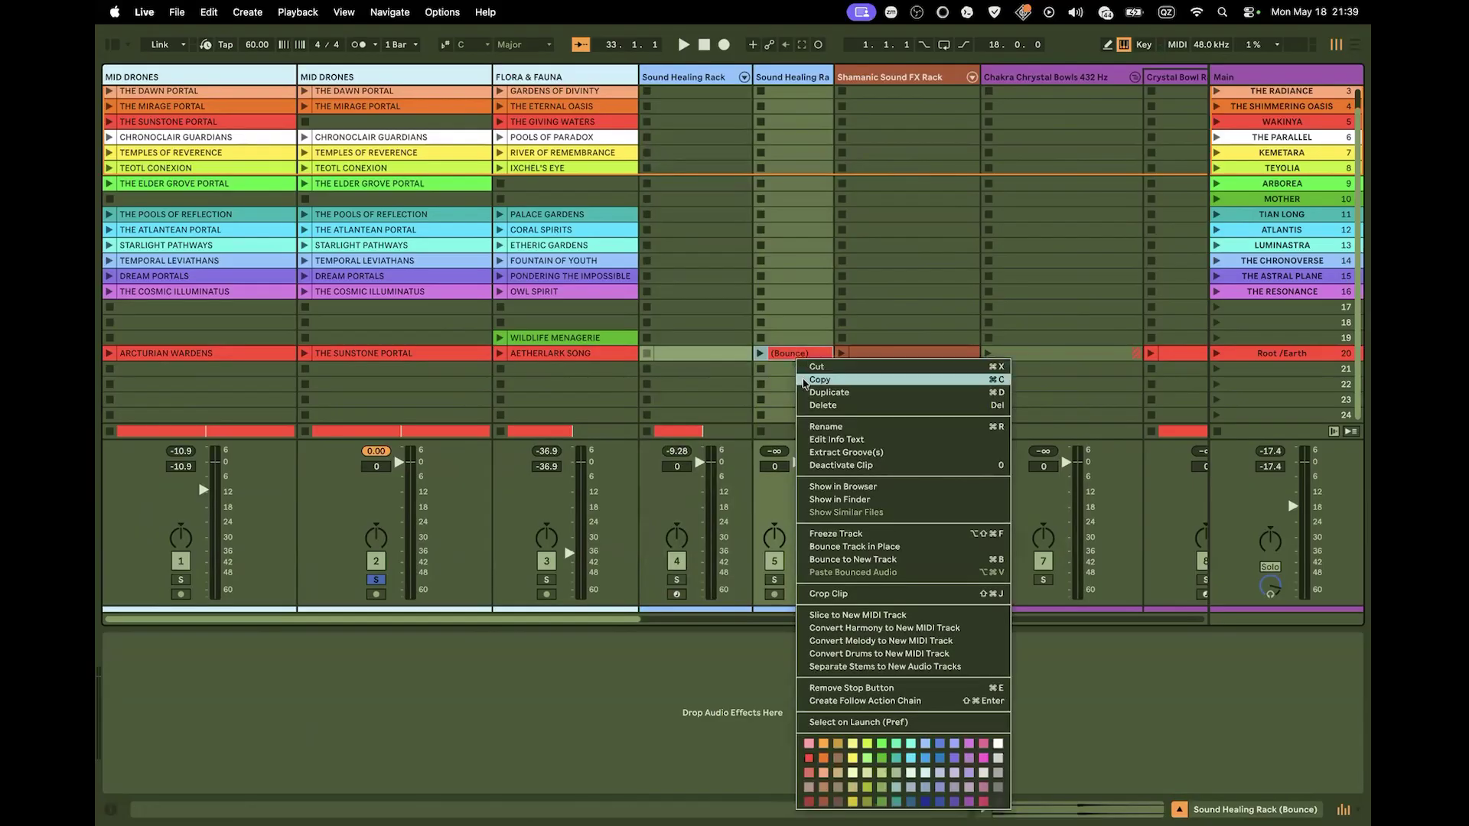
pyautogui.click(822, 426)
pyautogui.write('Gong')
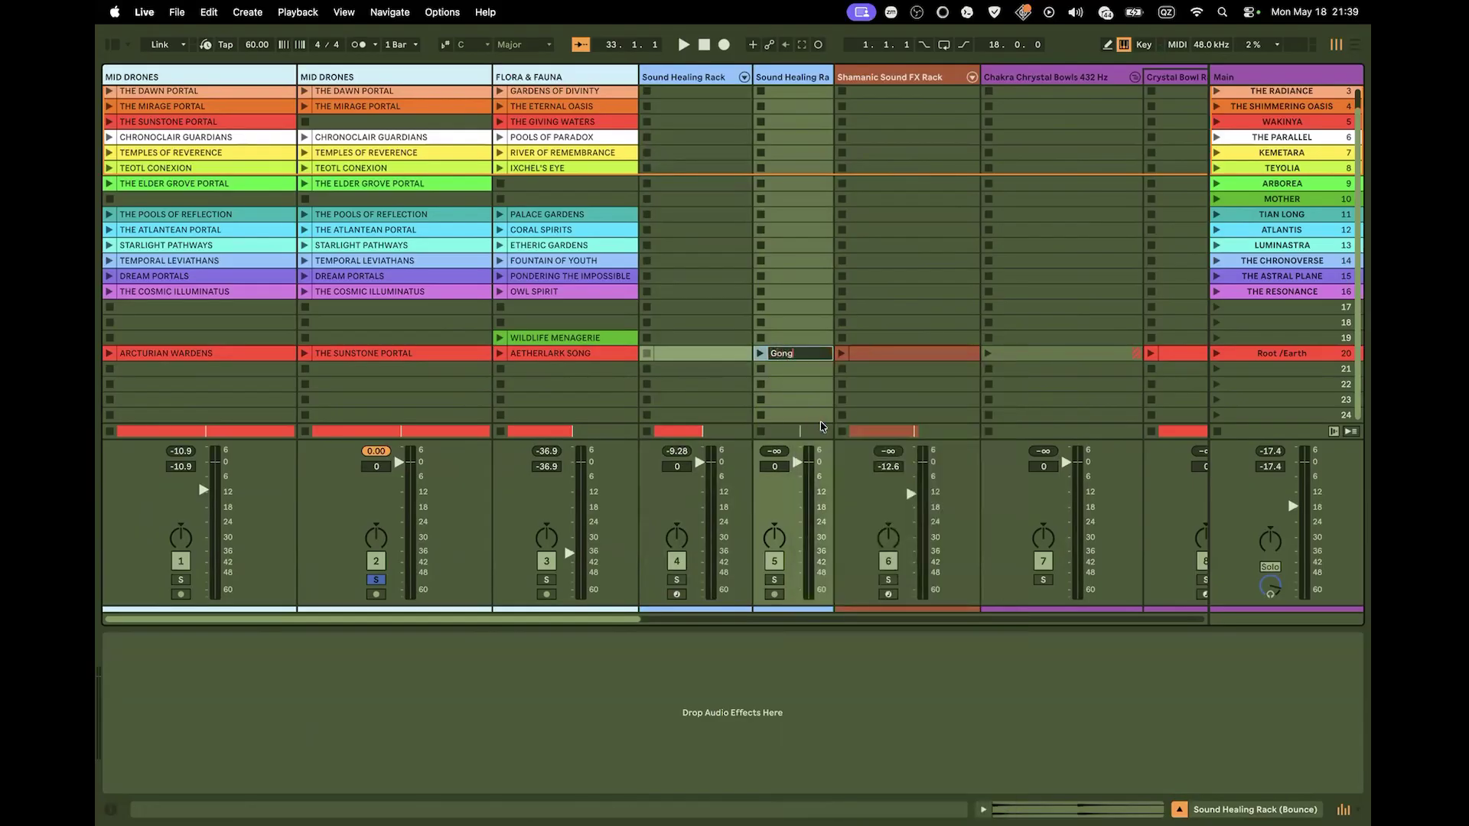
pyautogui.press('Return')
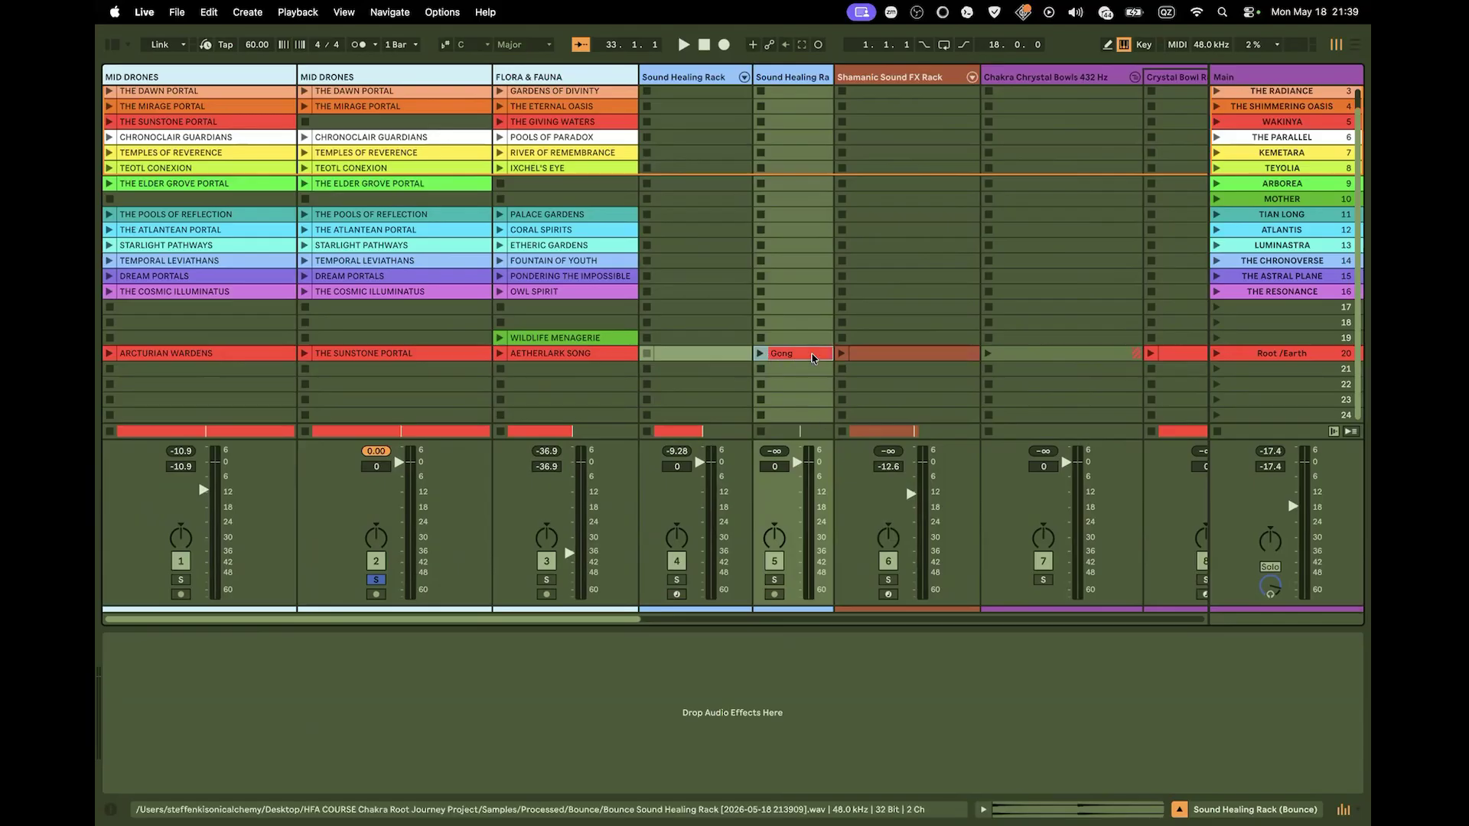
pyautogui.press('Delete')
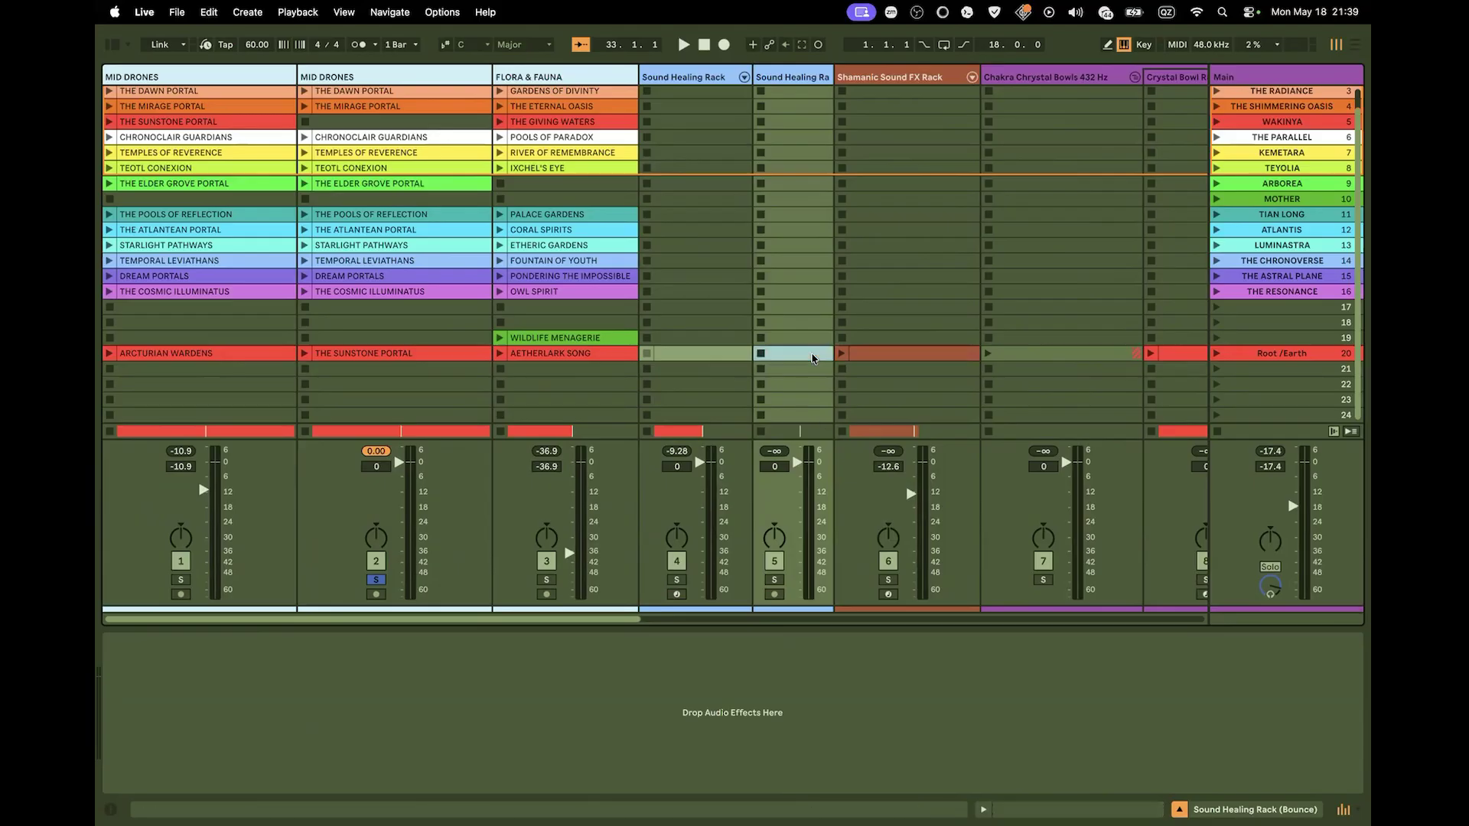
# Paste the Gong clip at bar 1 of the bounced Sound Healing Rack track in the Arrangement
pyautogui.press('Tab')
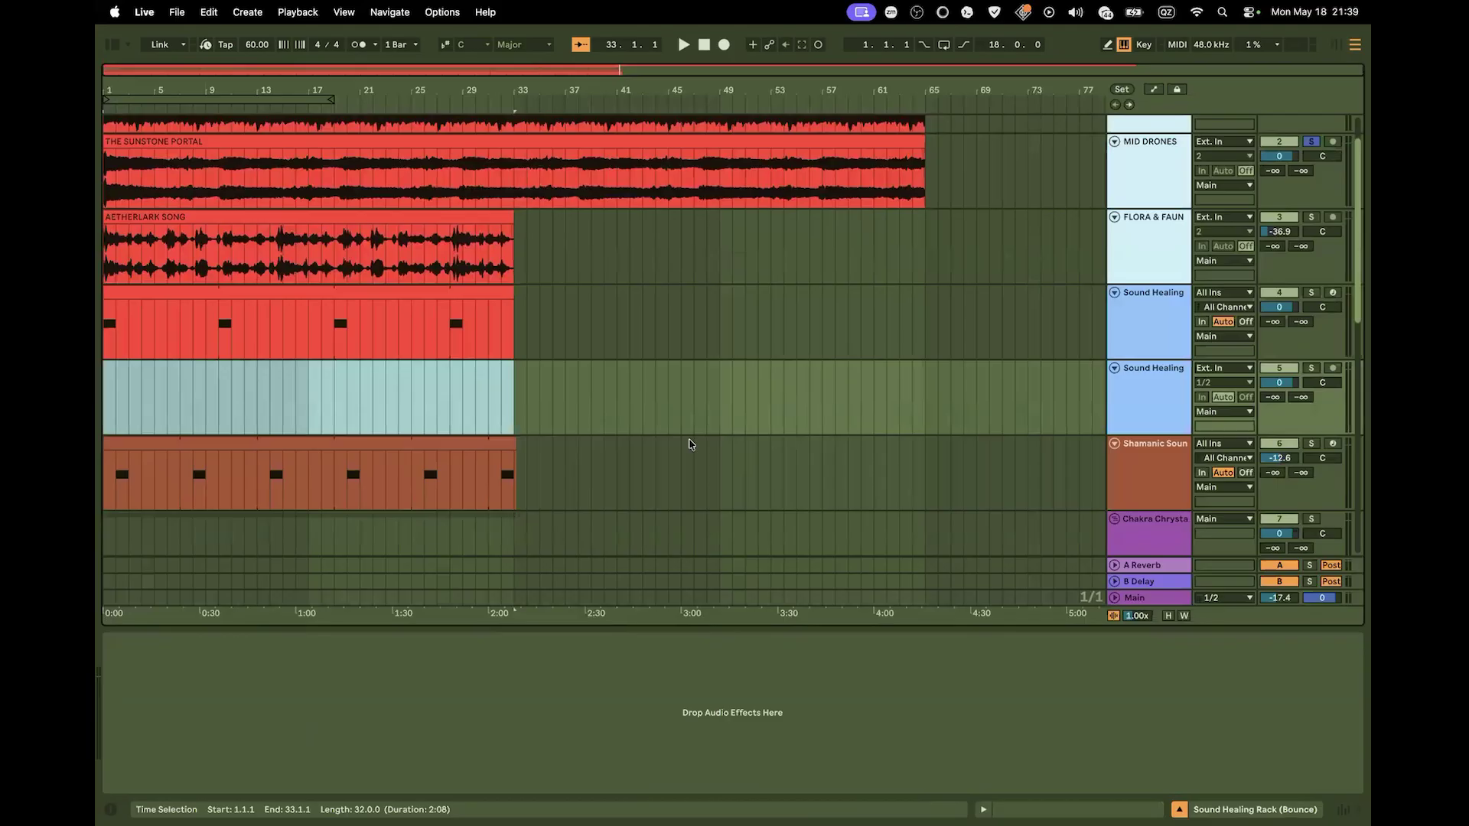
pyautogui.press('Tab')
pyautogui.press('Tab')
pyautogui.click(103, 384)
pyautogui.press('super+v')
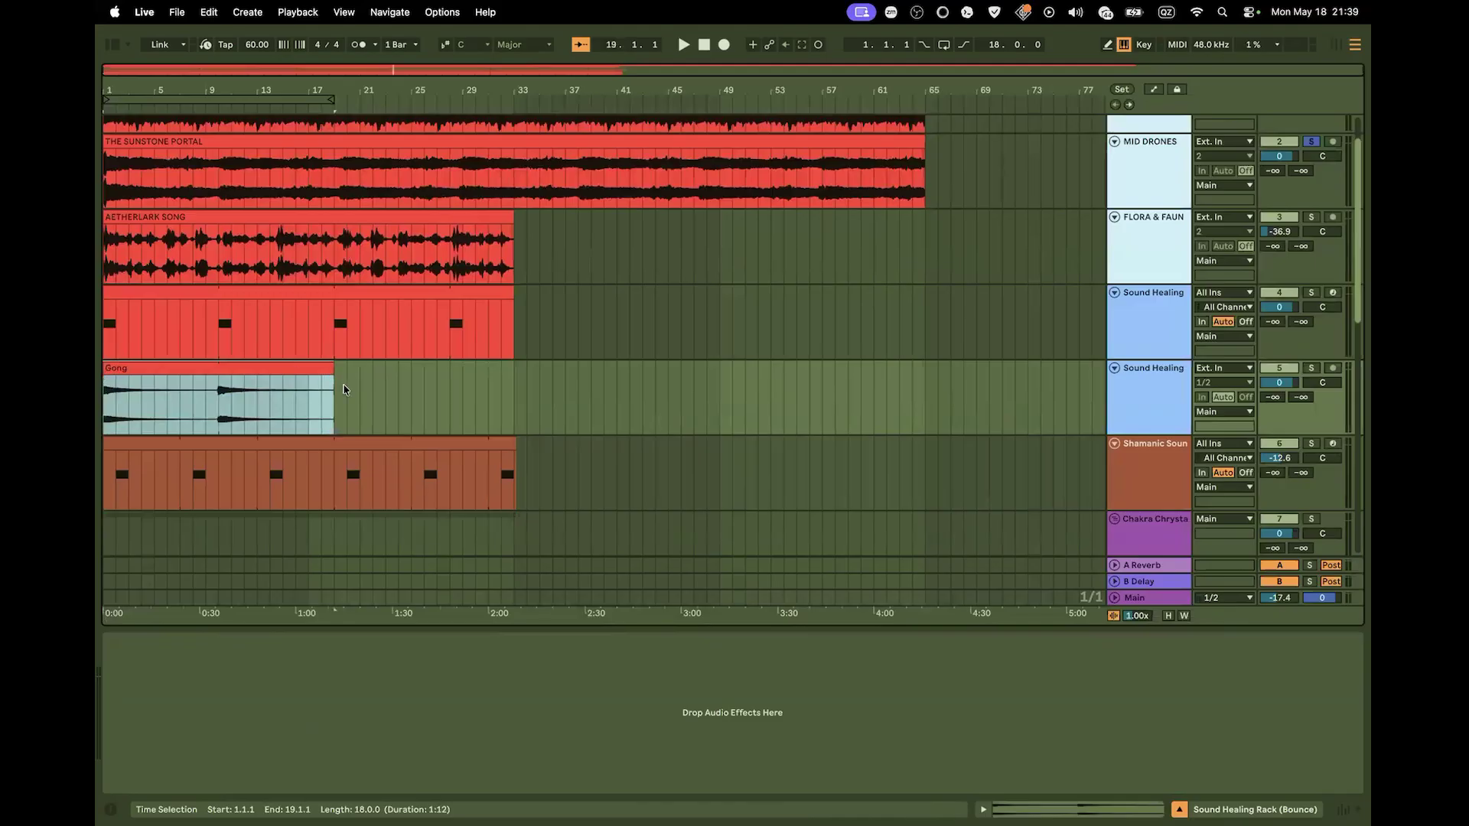
# Delete the original Sound Healing Rack MIDI clip from the Arrangement and move its track below the Crystal Bowl Rack track
pyautogui.click(322, 293)
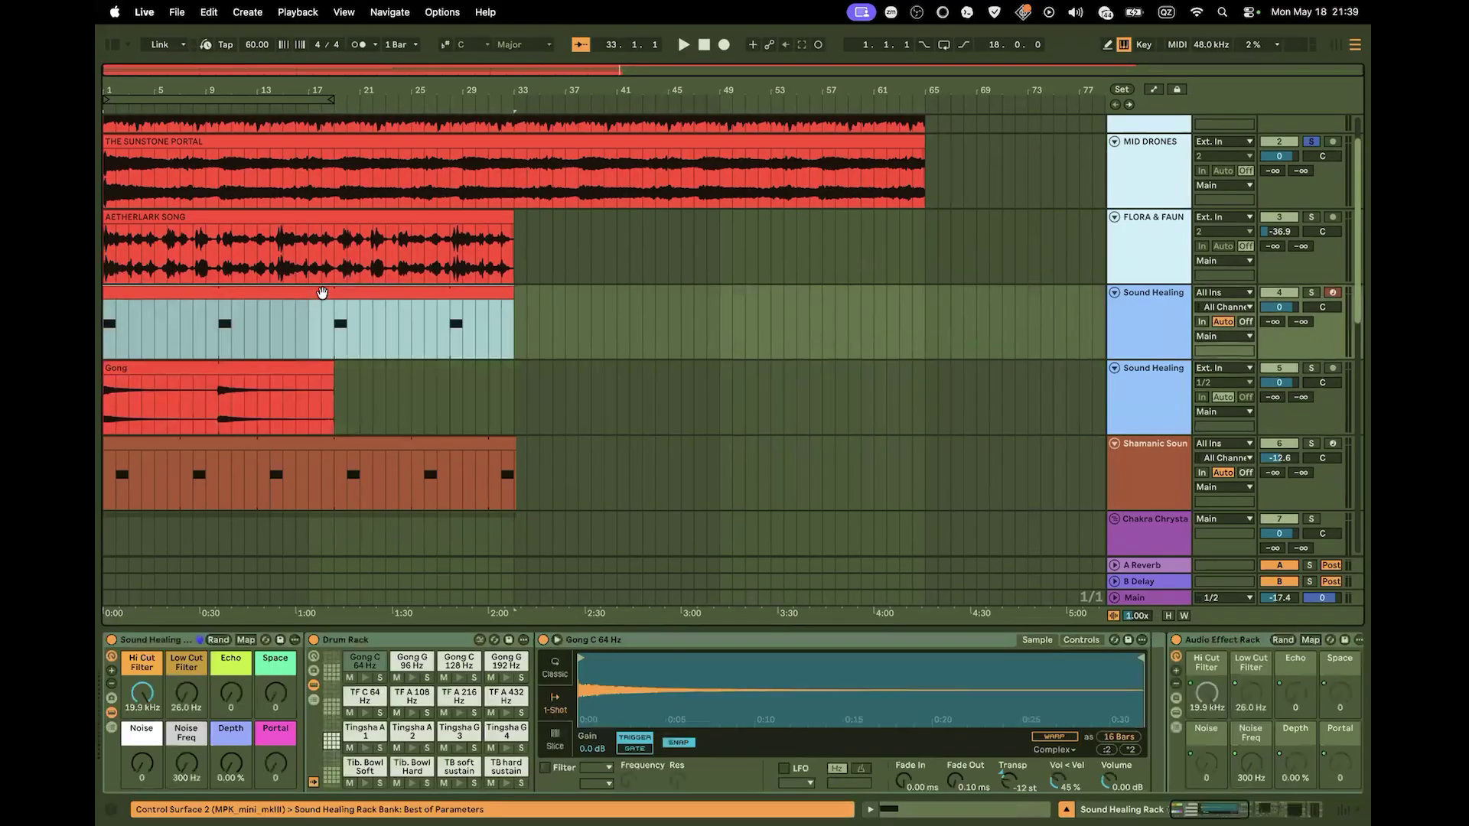
pyautogui.press('Delete')
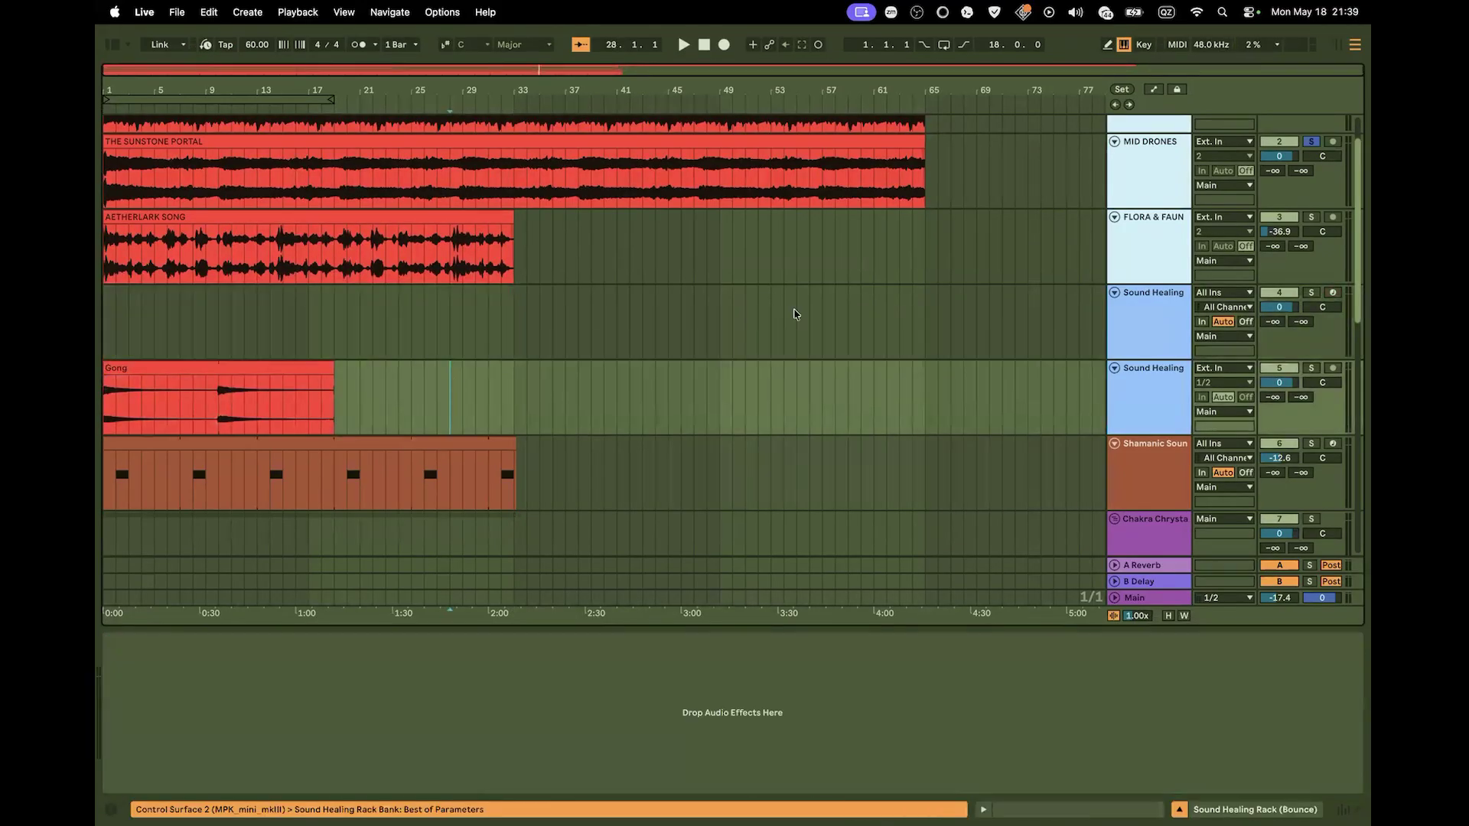
pyautogui.click(1119, 310)
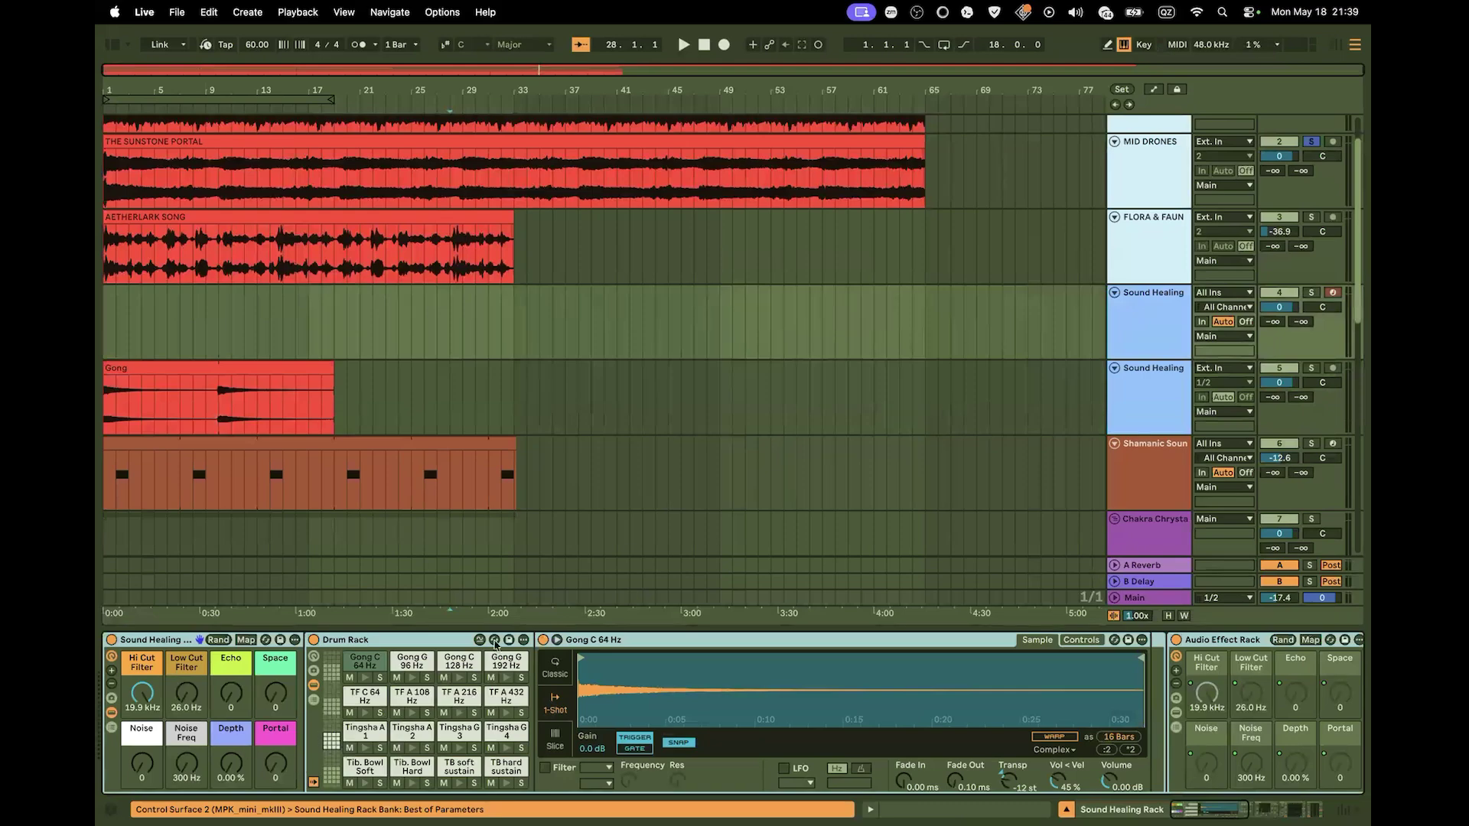
pyautogui.moveTo(1139, 303)
pyautogui.mouseDown()
pyautogui.moveTo(1135, 567)
pyautogui.moveTo(1145, 198)
pyautogui.mouseUp()
pyautogui.scroll(3, 1148, 204)
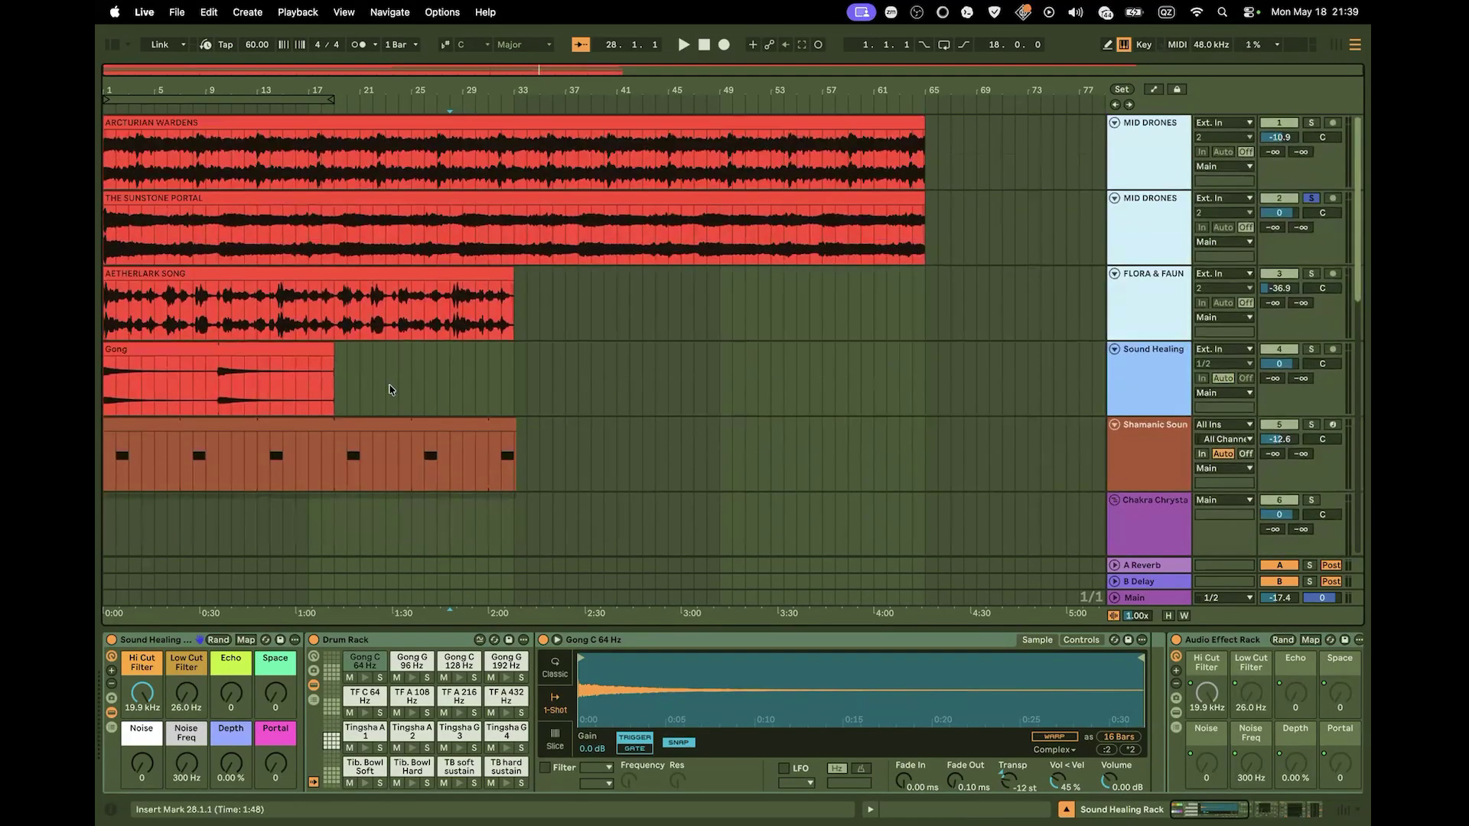
# Bounce the Shamanic Sound FX Rack clip in the Root /Earth scene of the Session View to a new track
pyautogui.click(1145, 452)
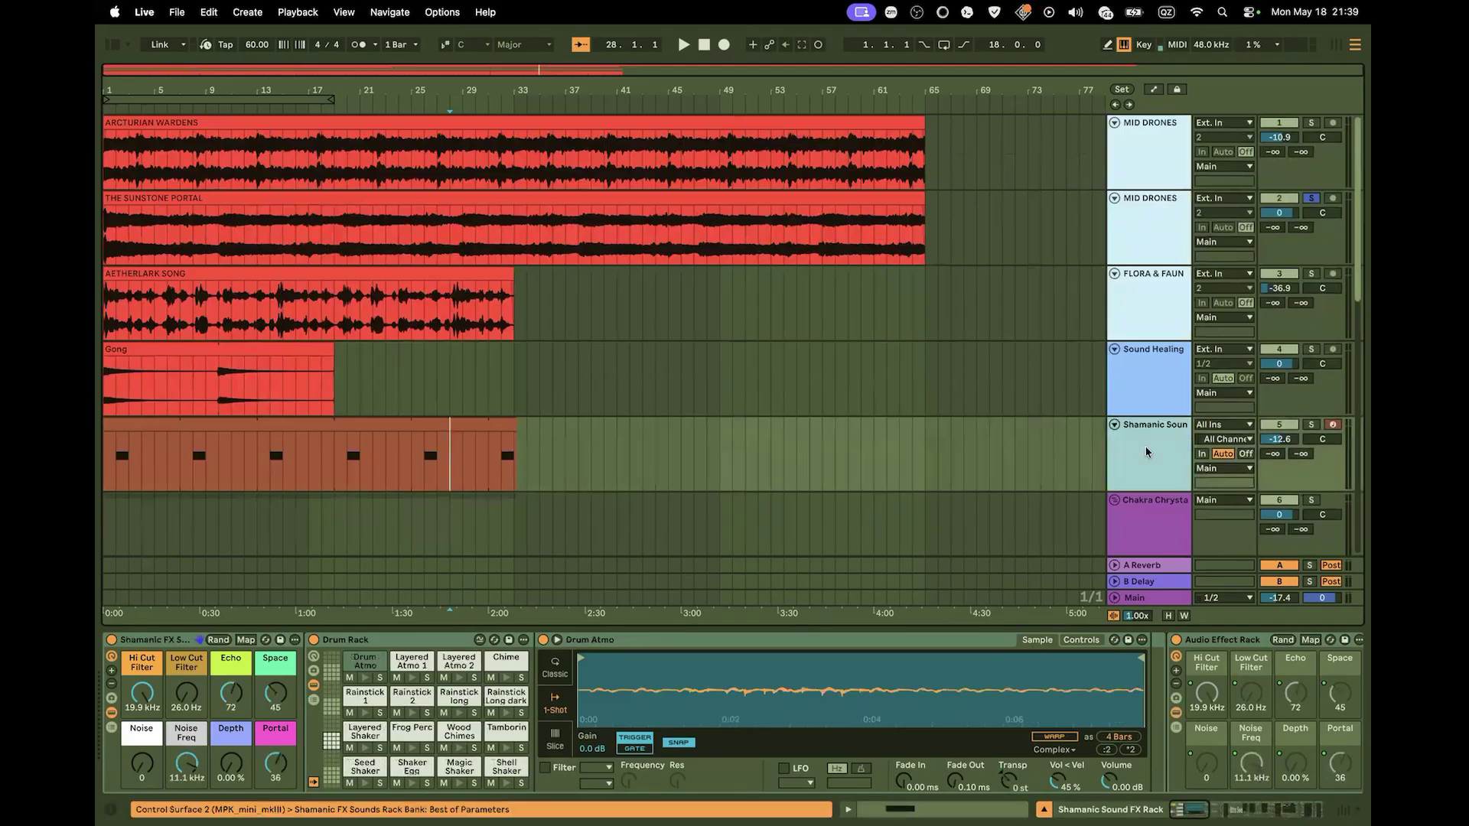
pyautogui.press('Tab')
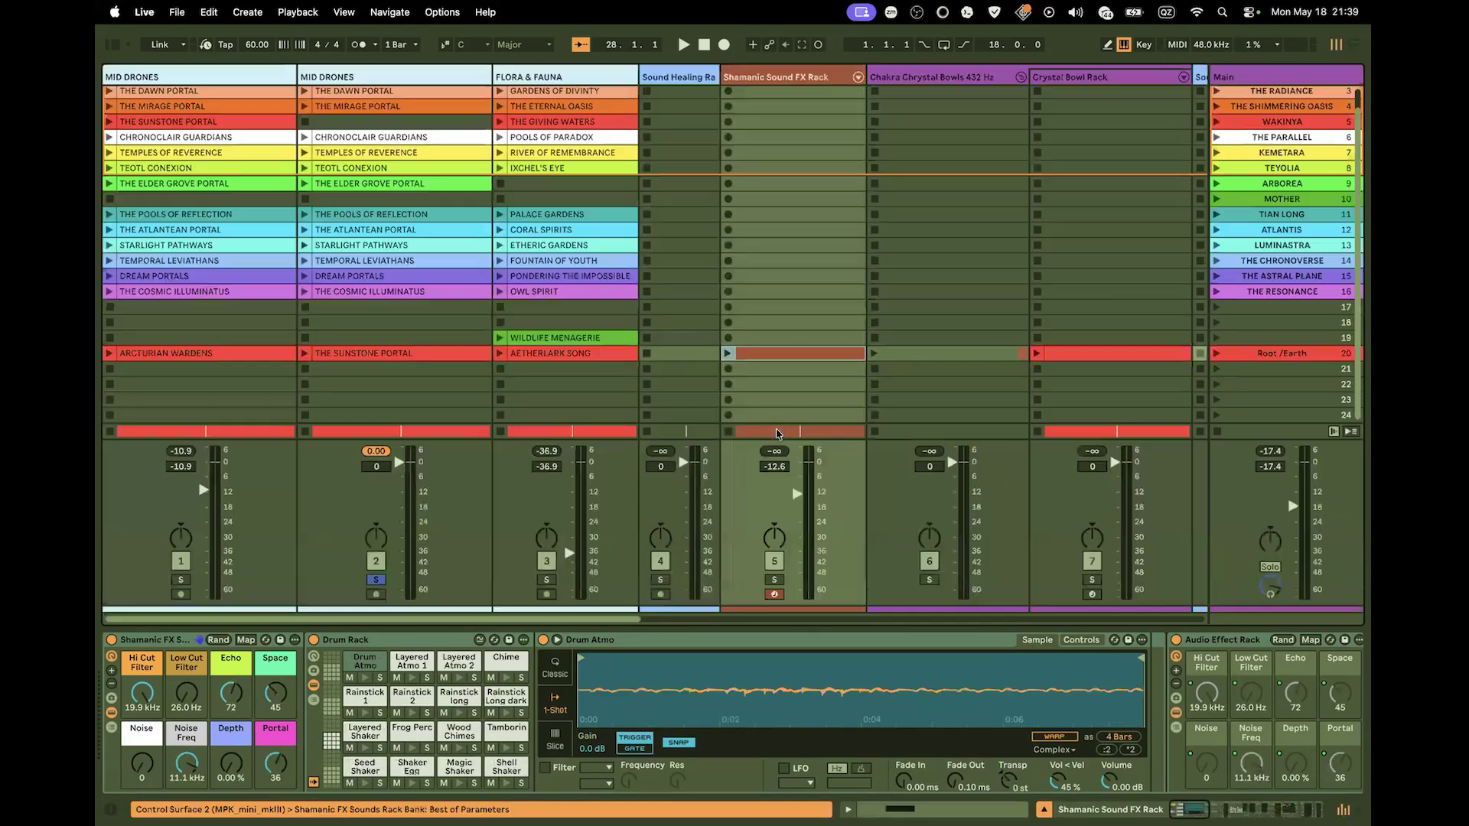
pyautogui.rightClick(795, 361)
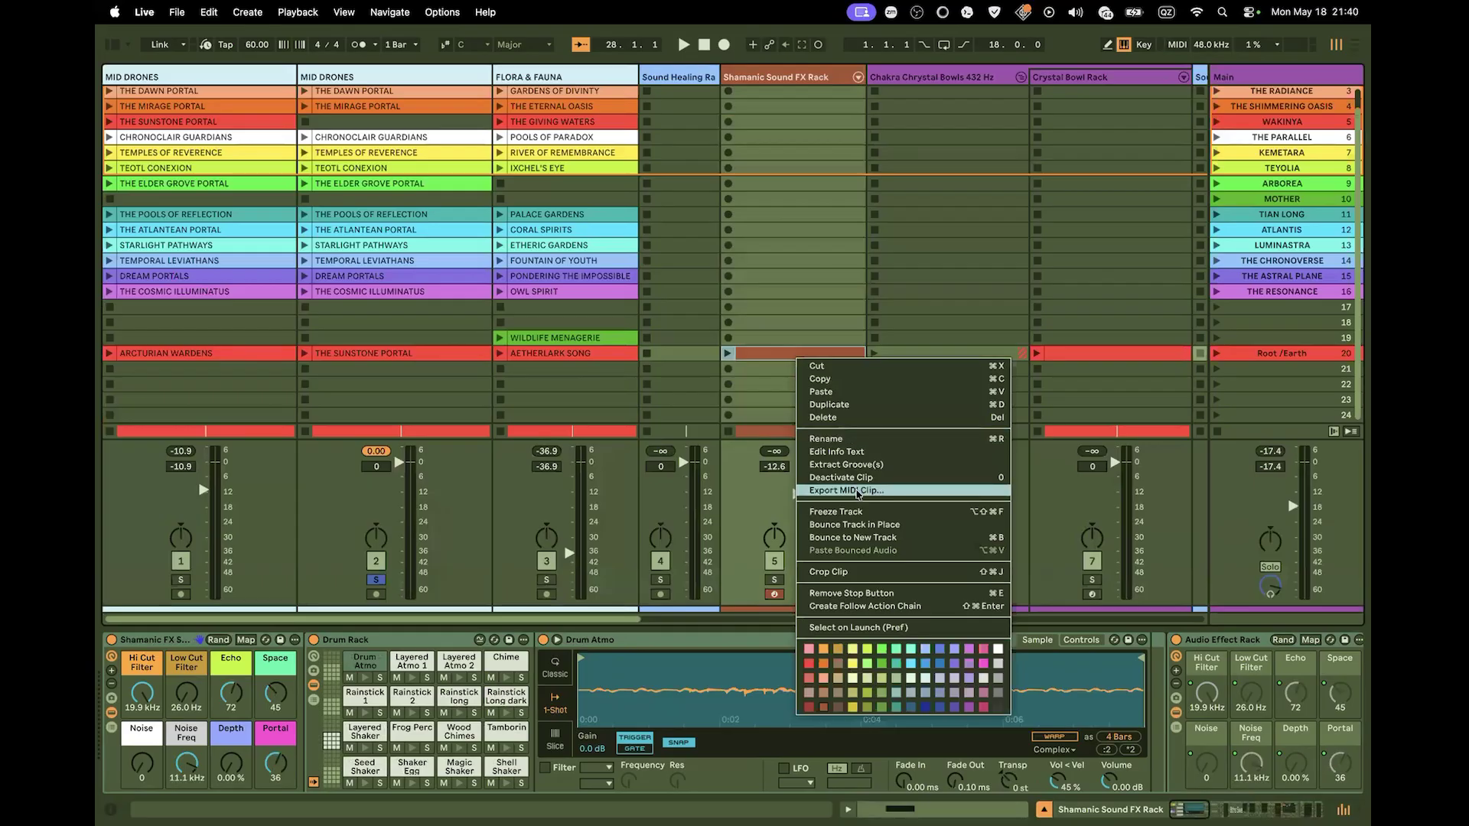
pyautogui.click(892, 526)
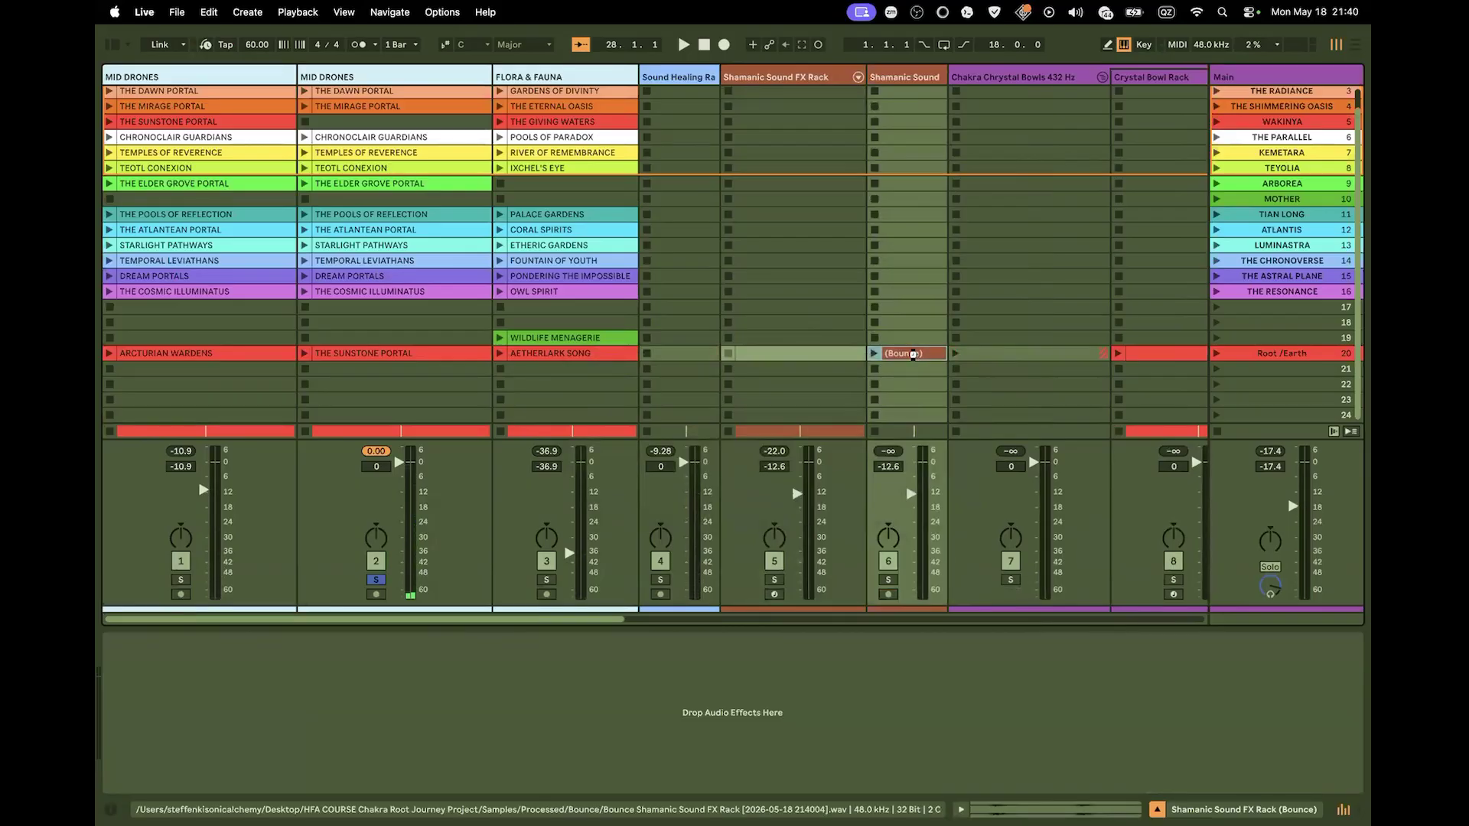
# Rename the bounced Shamanic Sound FX Rack clip as Drum Atmo and save the set
pyautogui.rightClick(912, 358)
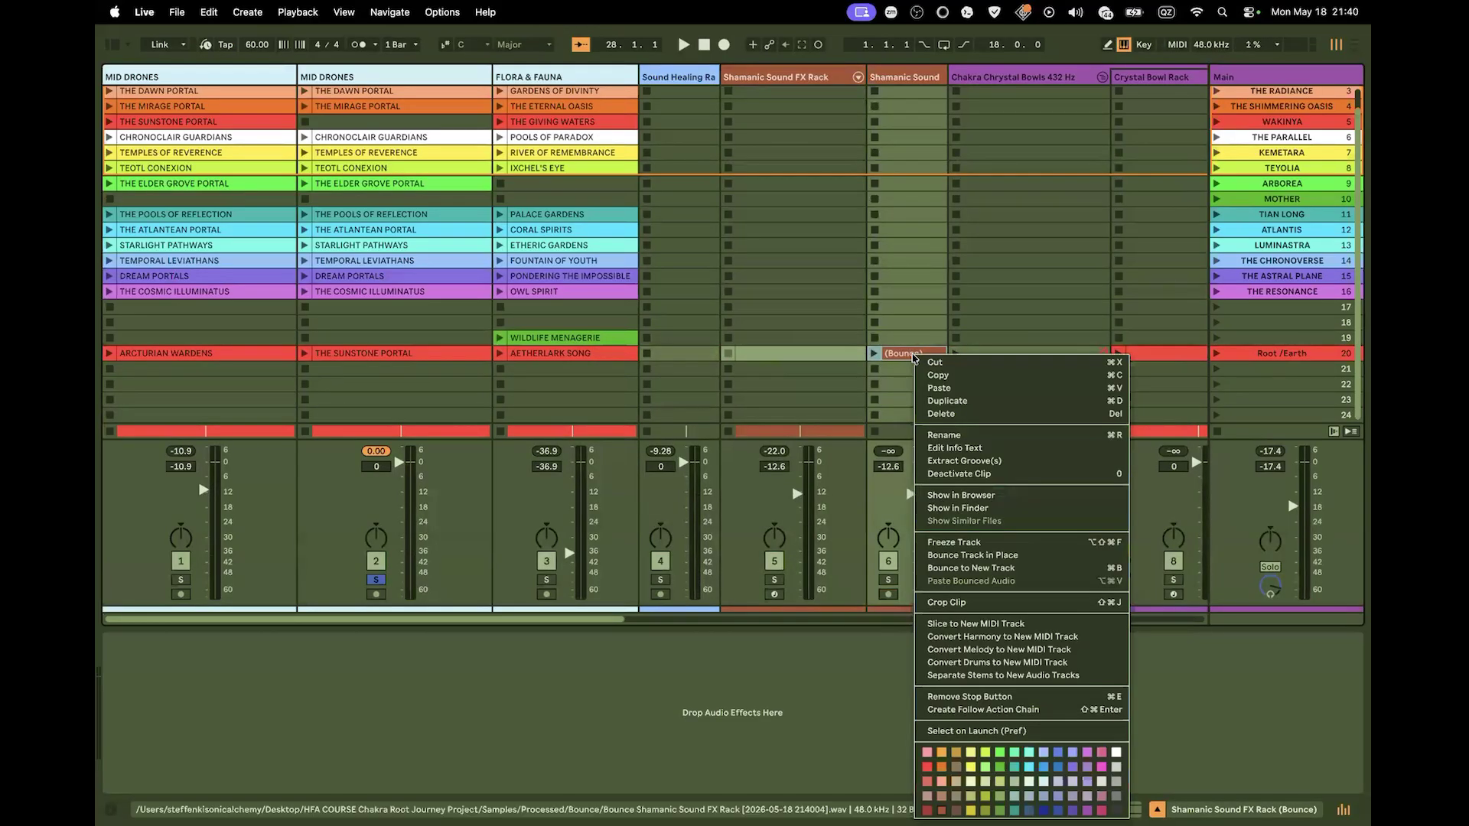
pyautogui.click(942, 434)
pyautogui.write('Drum Atmo')
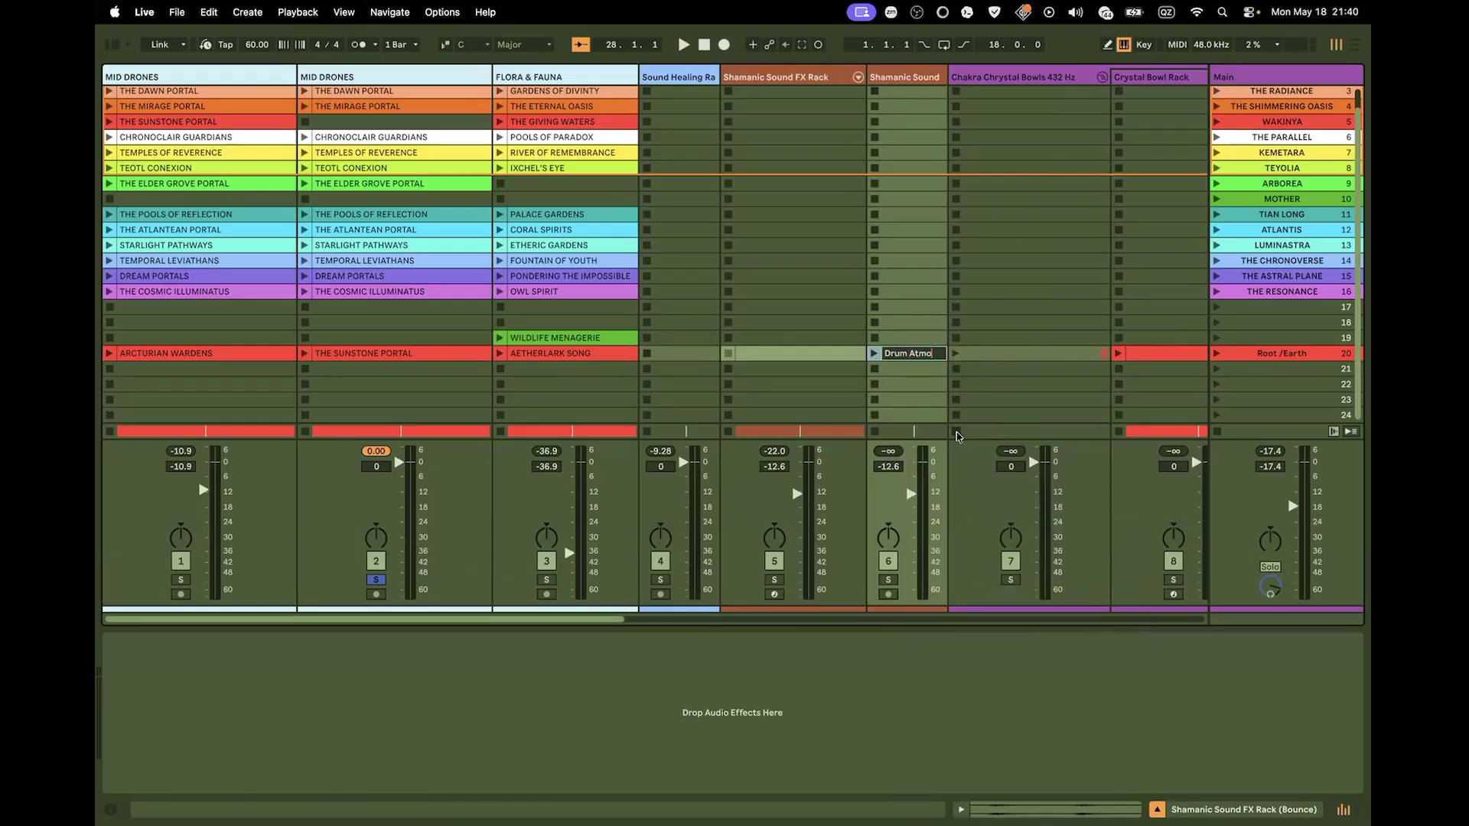
pyautogui.press('Return')
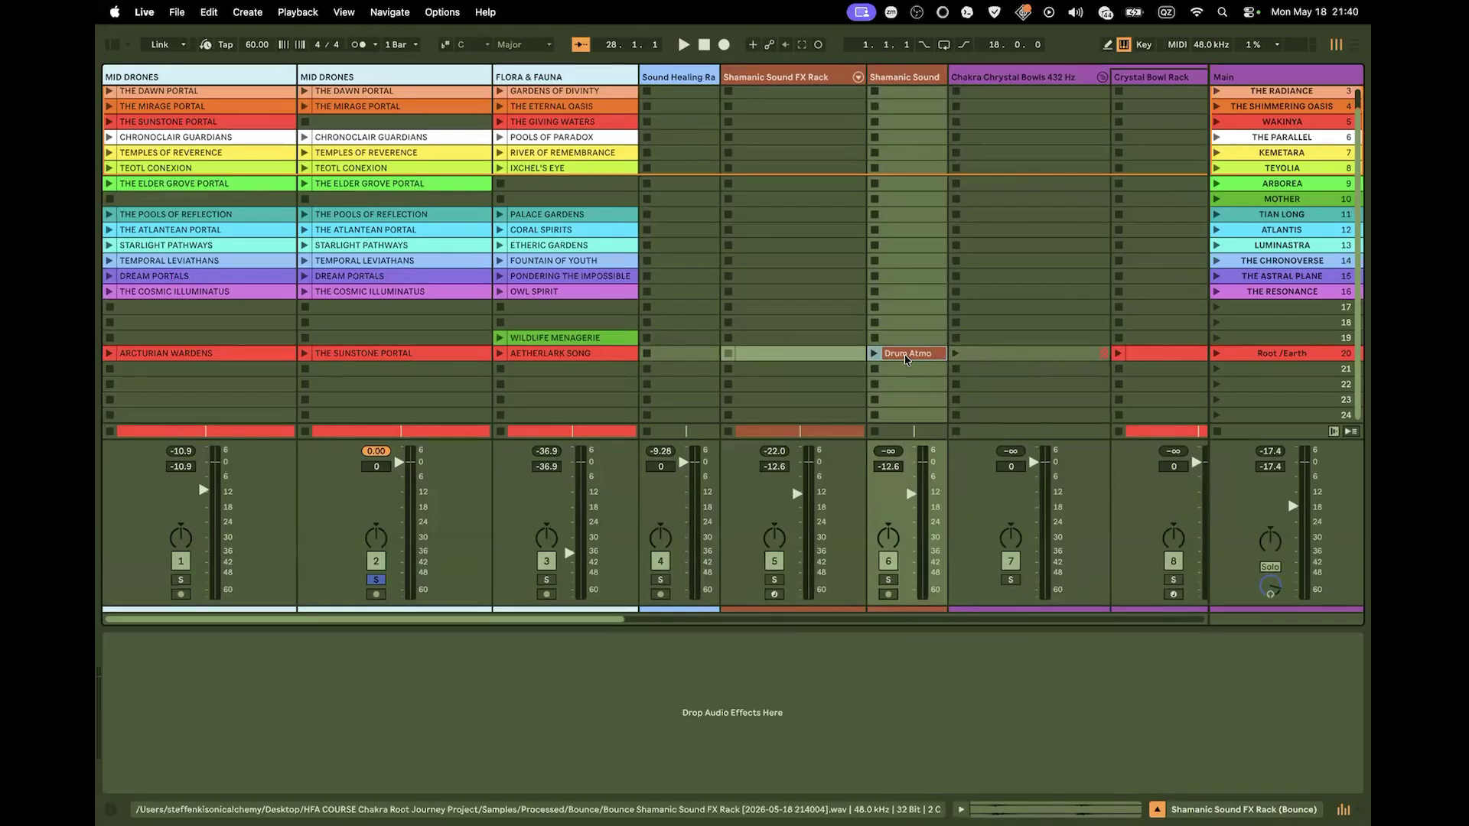
pyautogui.press('super+s')
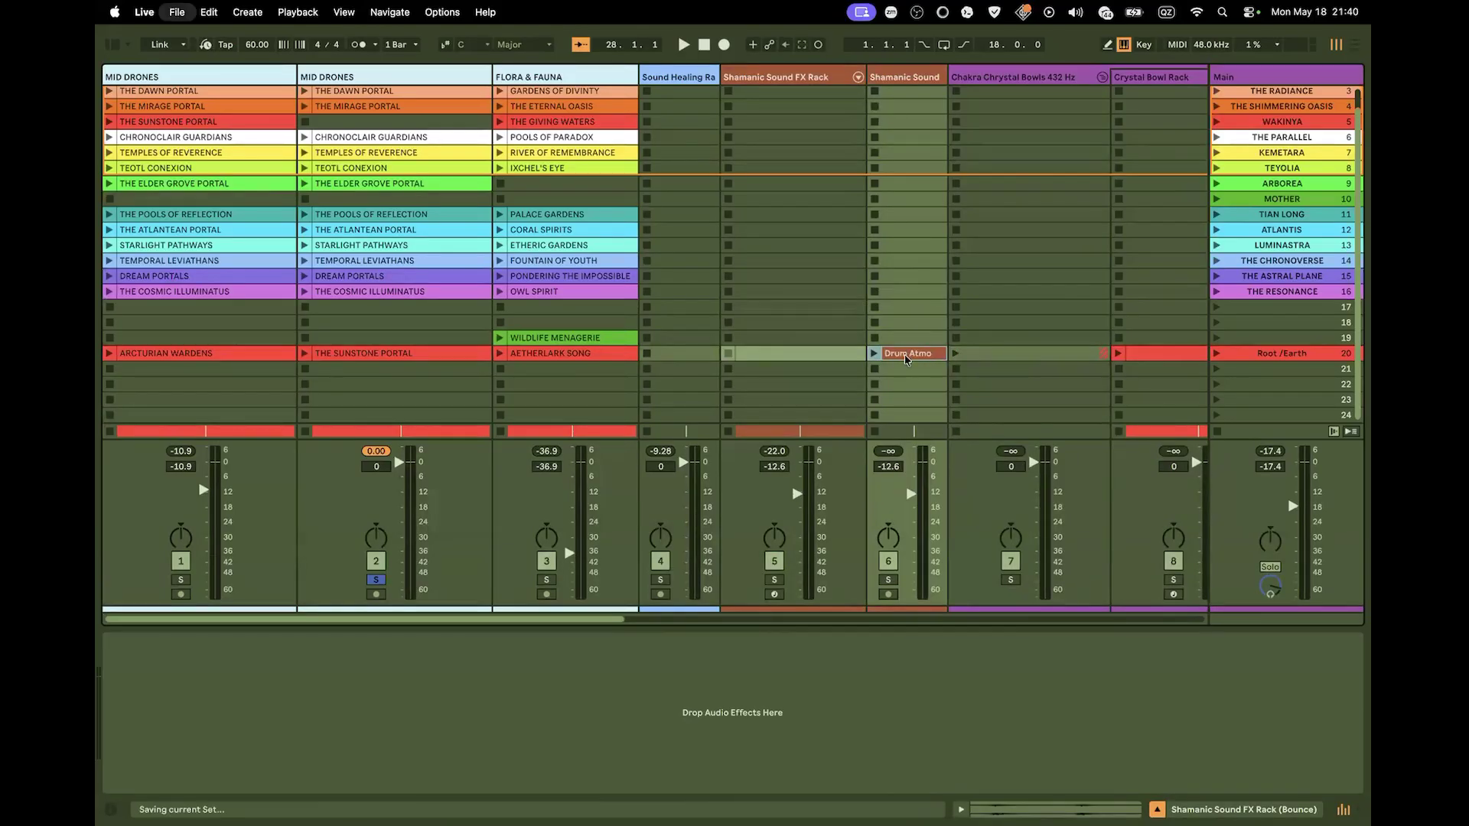
# Move the Drum Atmo clip from its Root /Earth slot to bar 1 of the bounced Shamanic Sound FX Rack track in the Arrangement
pyautogui.press('Delete')
pyautogui.press('Tab')
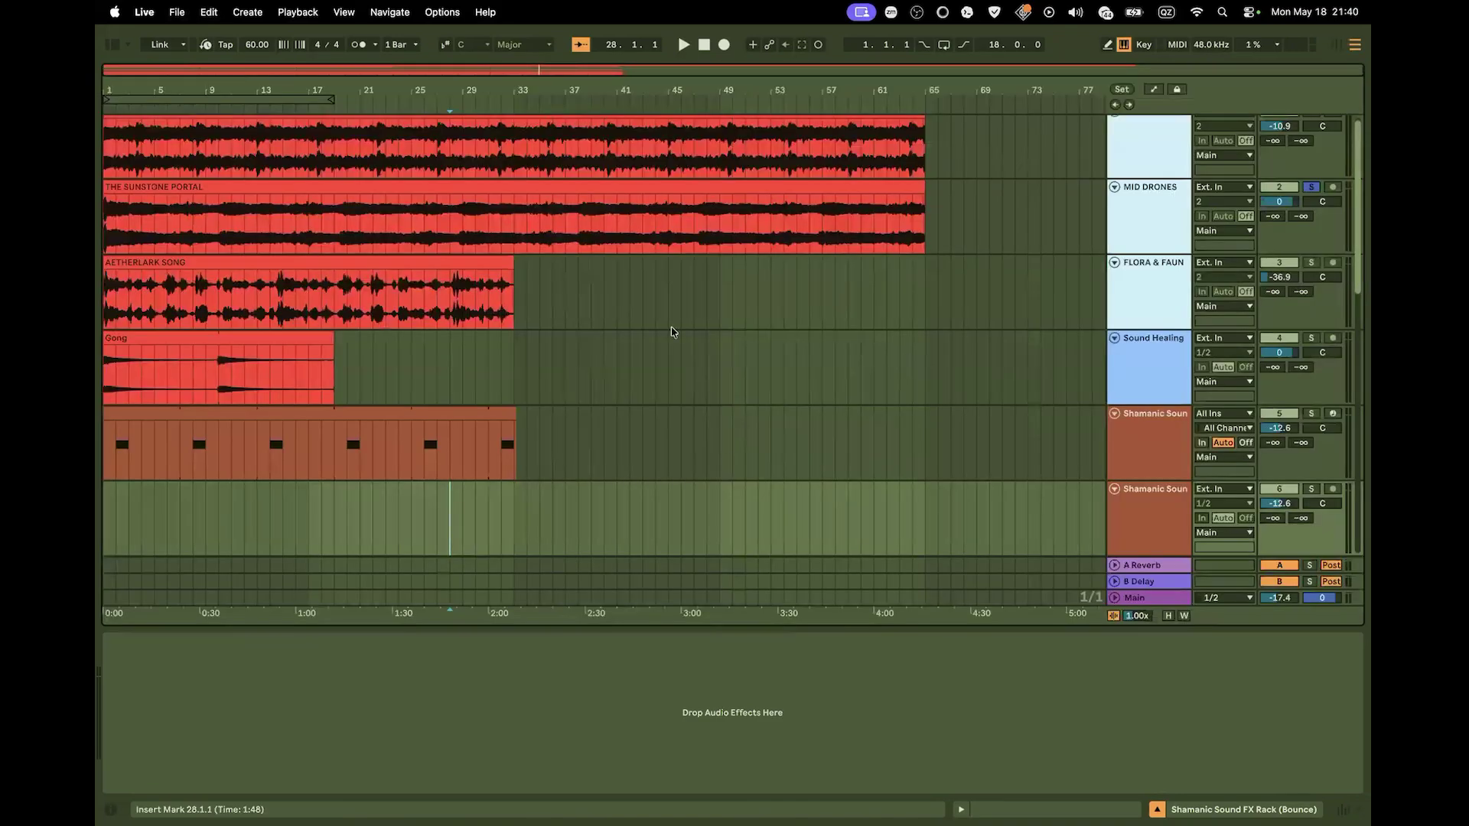
pyautogui.press('Tab')
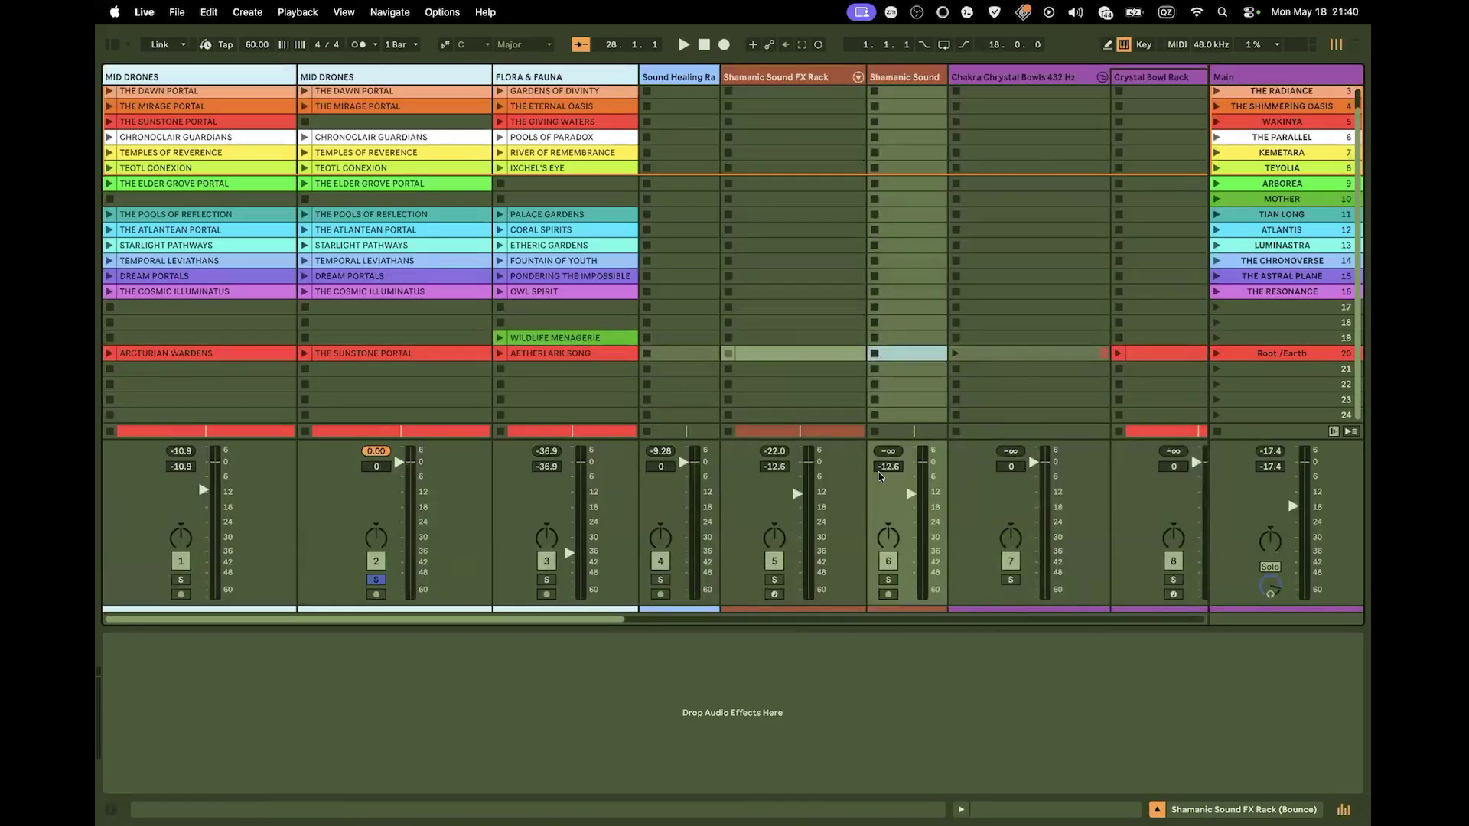
pyautogui.press('Tab')
pyautogui.scroll(1, 884, 407)
pyautogui.scroll(-3, 885, 405)
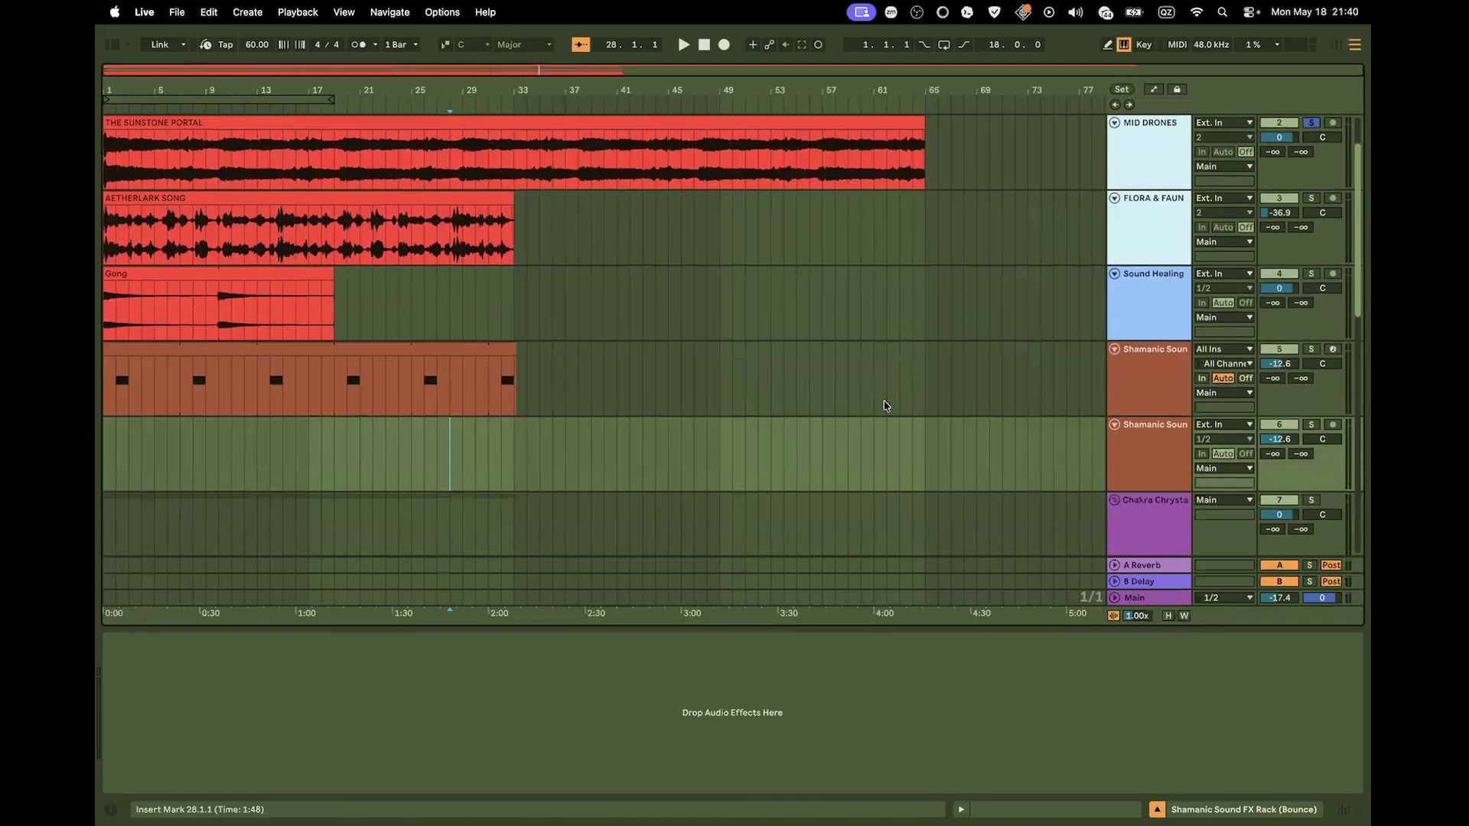
pyautogui.click(103, 436)
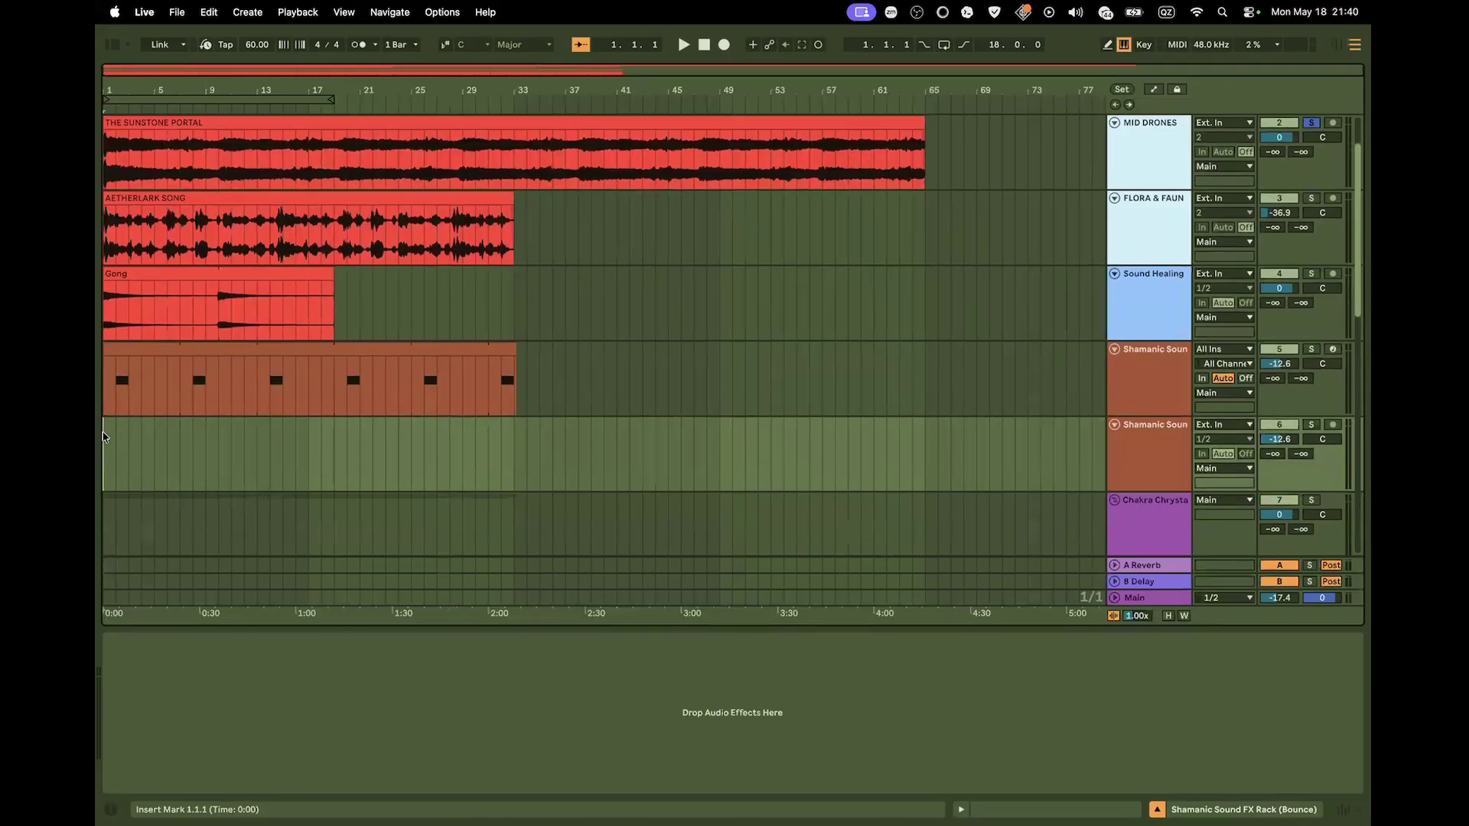
pyautogui.press('super+v')
# Shorten the Drum Atmo clip to end at bar 7 and the Gong clip to end at bar 10
pyautogui.click(398, 436)
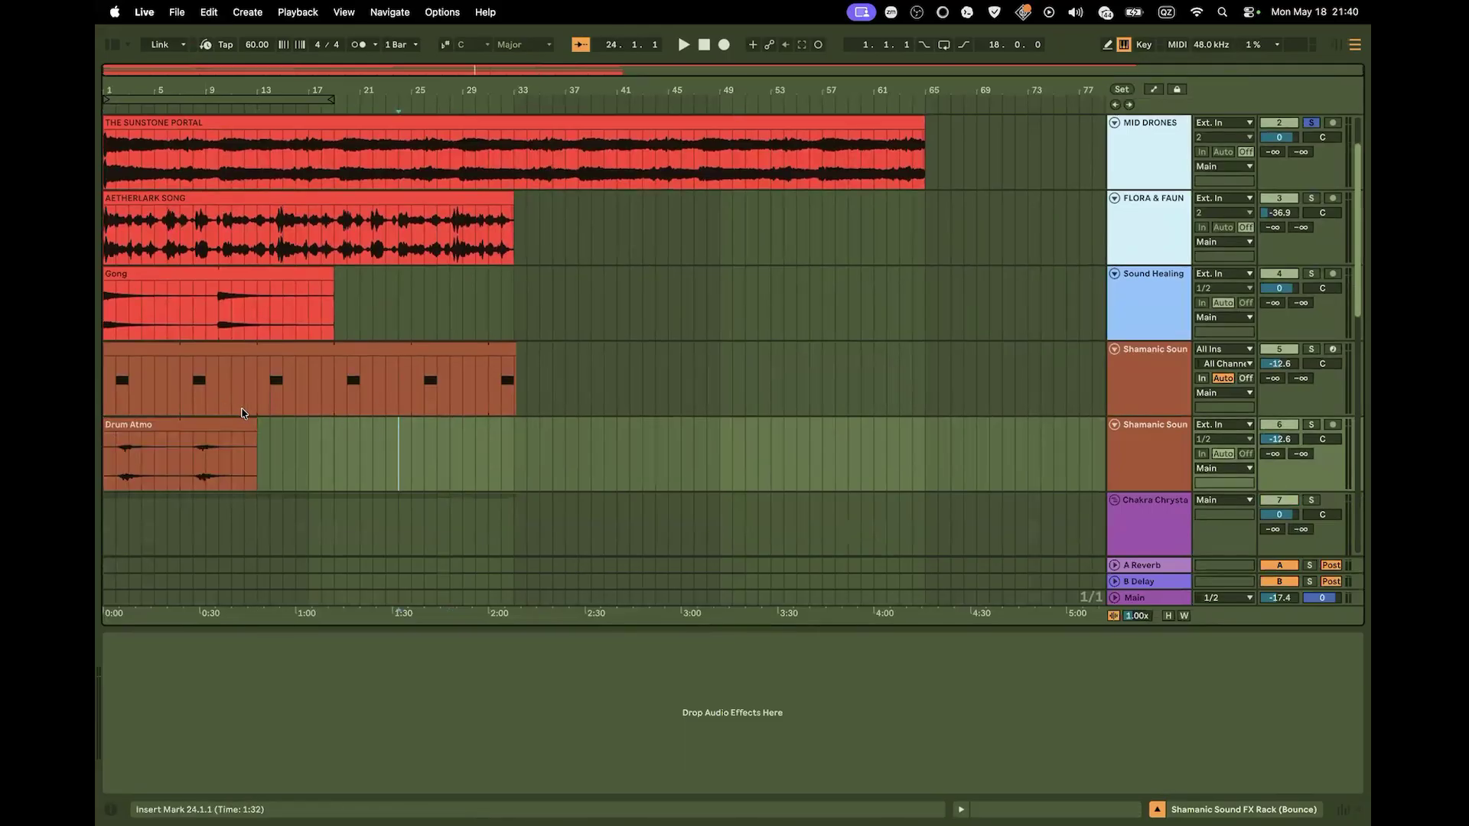
pyautogui.moveTo(256, 436); pyautogui.dragTo(180, 436)
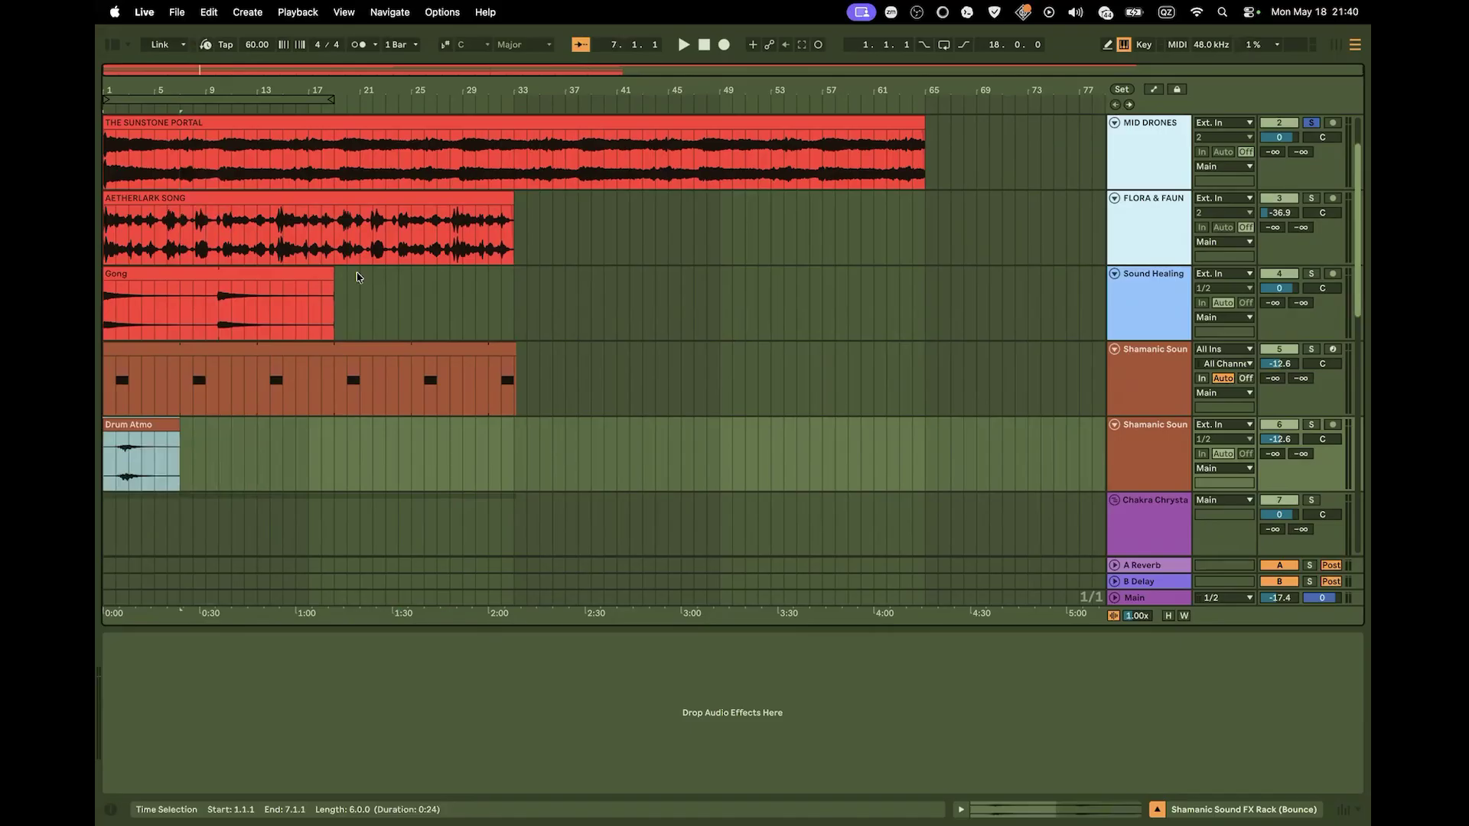
pyautogui.moveTo(332, 277); pyautogui.dragTo(220, 280)
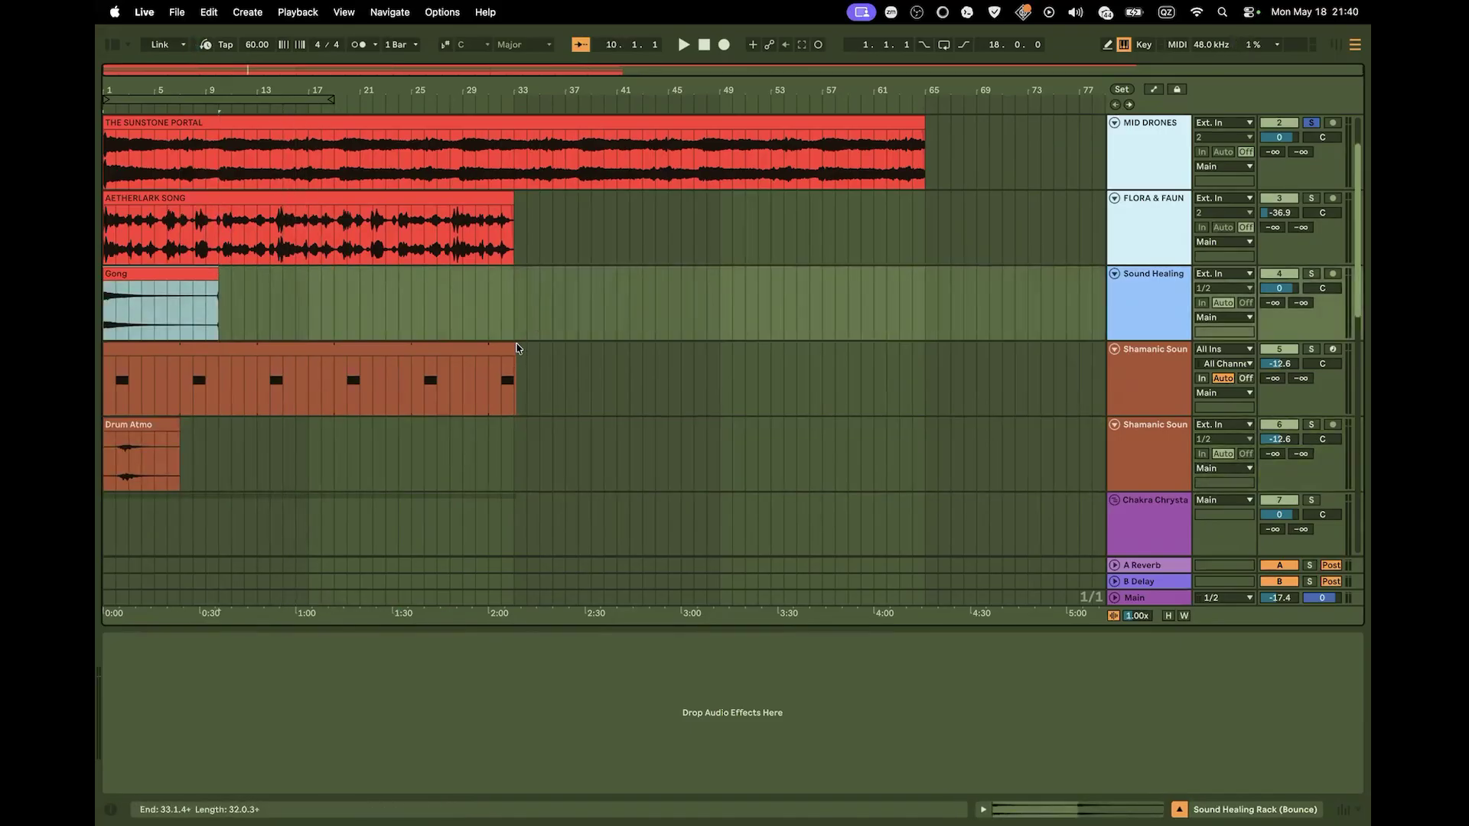
# Delete the Shamanic Sound FX Rack MIDI clip and move the Drum Atmo audio track above the emptied MIDI track
pyautogui.click(496, 349)
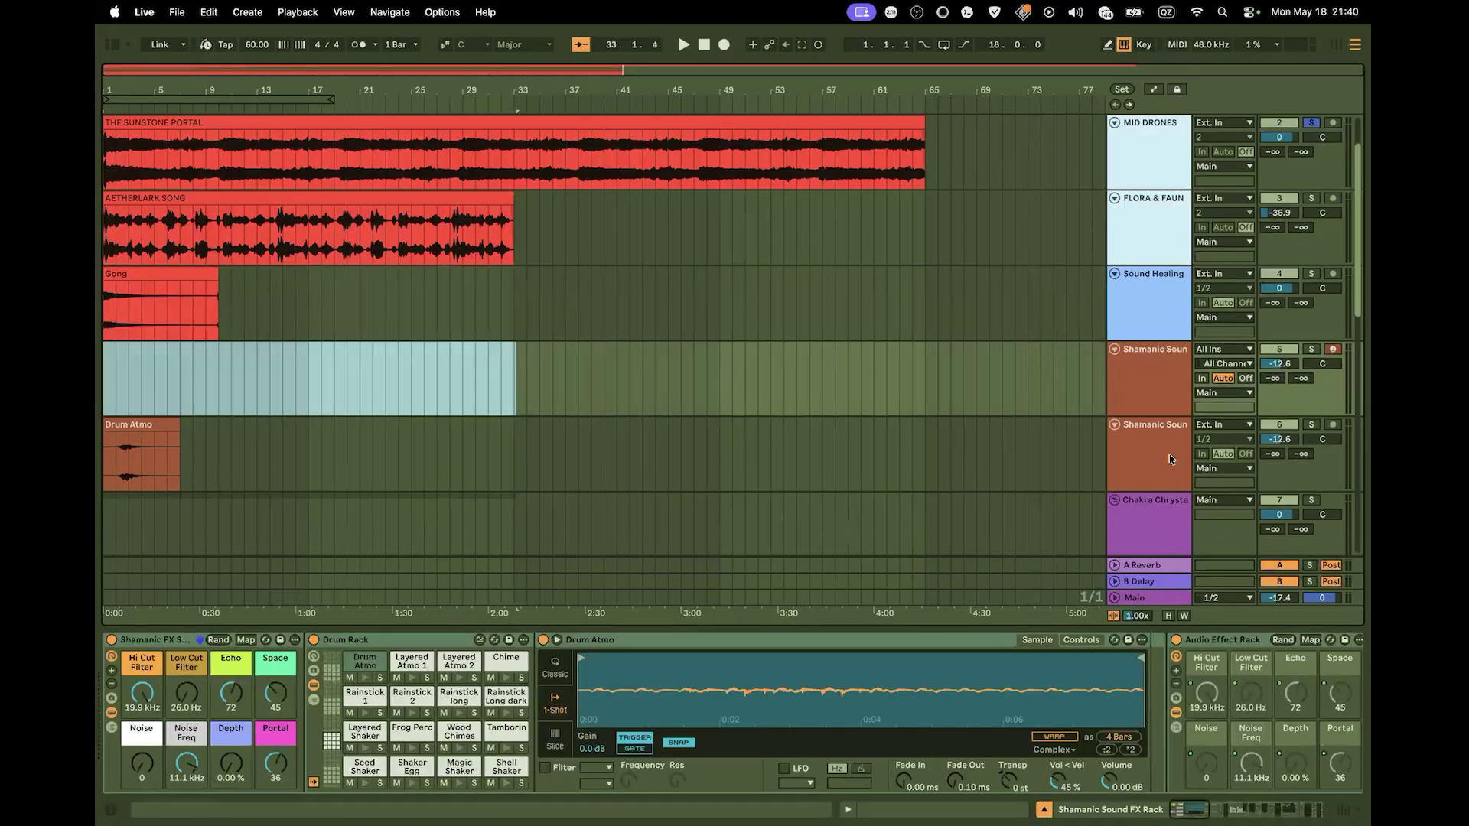
pyautogui.moveTo(1168, 454); pyautogui.dragTo(1145, 346)
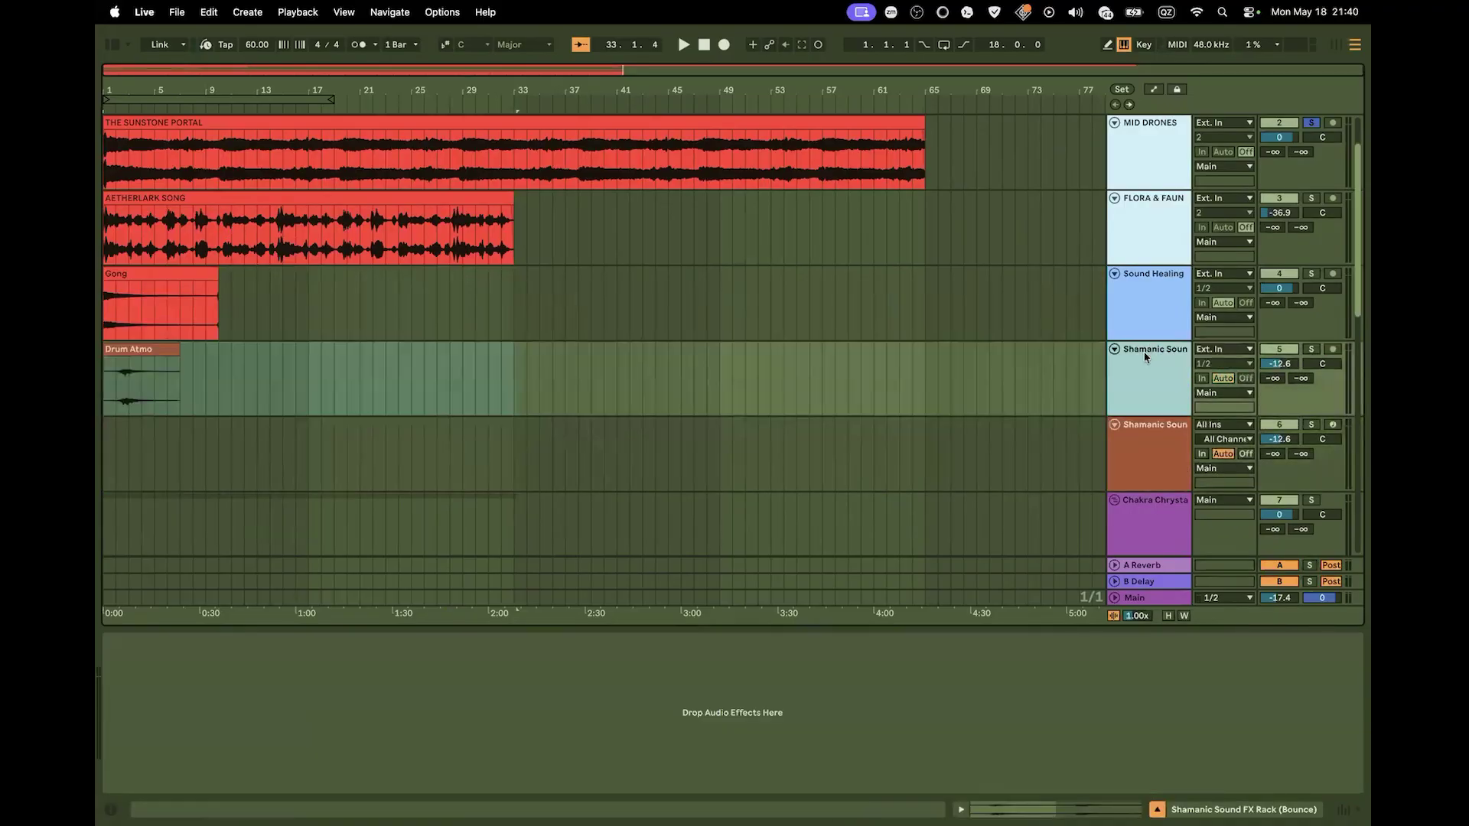
pyautogui.scroll(2, 1144, 356)
# Shorten the Crystal Bowl Rack MIDI clip in the Arrangement to 16 bars, ending at bar 17
pyautogui.scroll(-8, 890, 389)
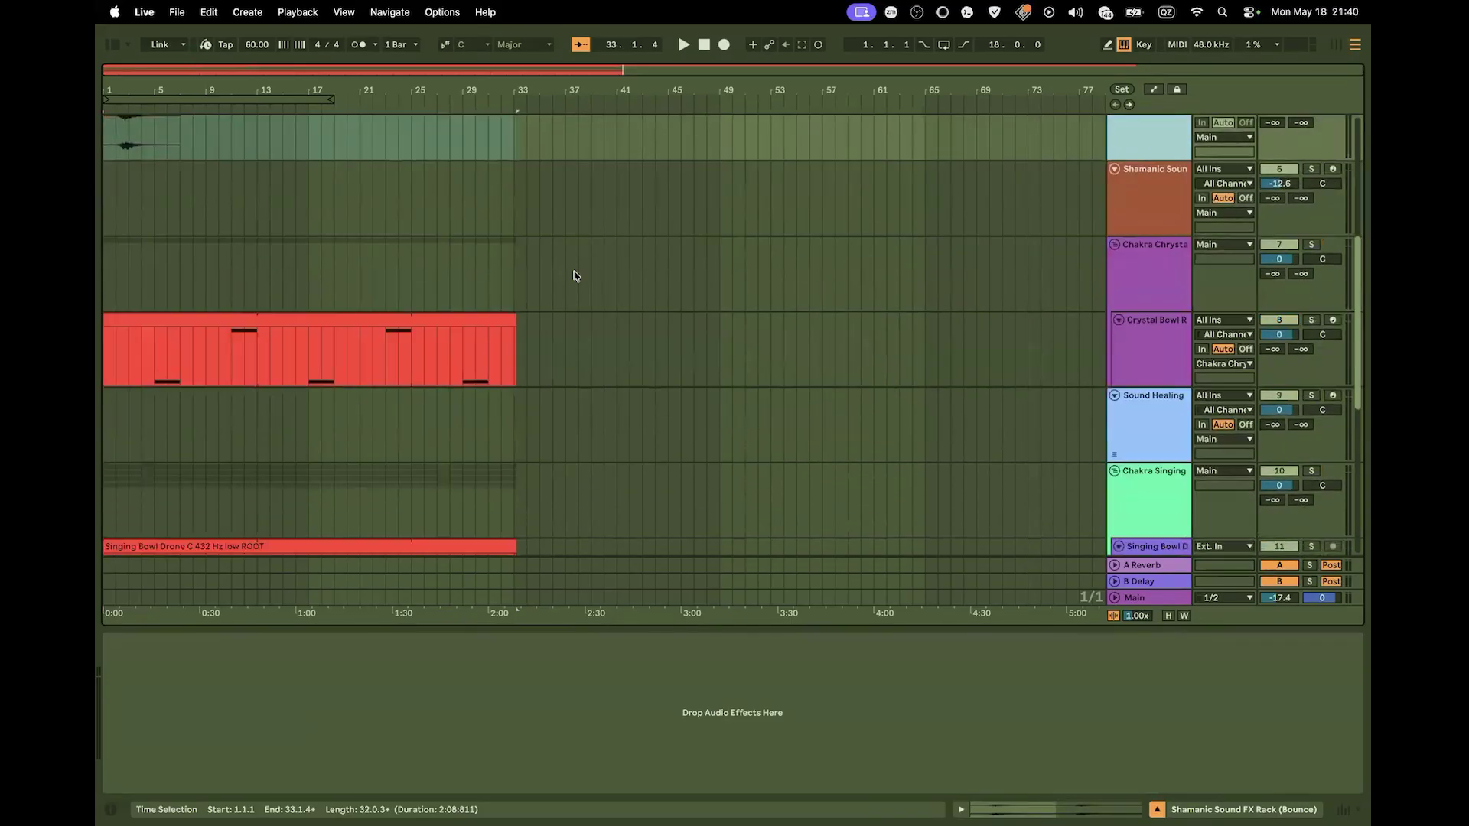
pyautogui.click(1158, 340)
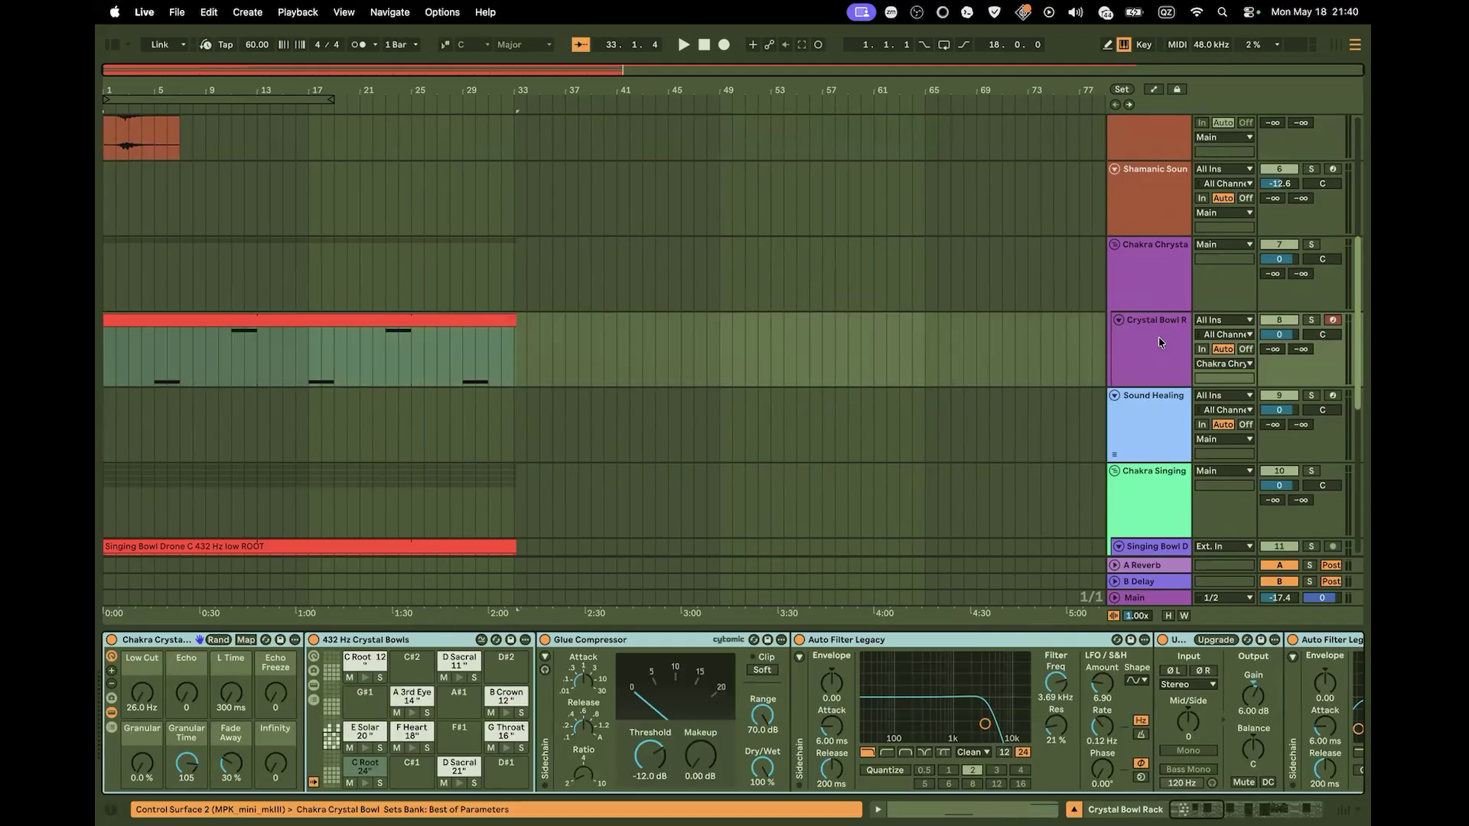
pyautogui.press('Tab')
pyautogui.press('Tab')
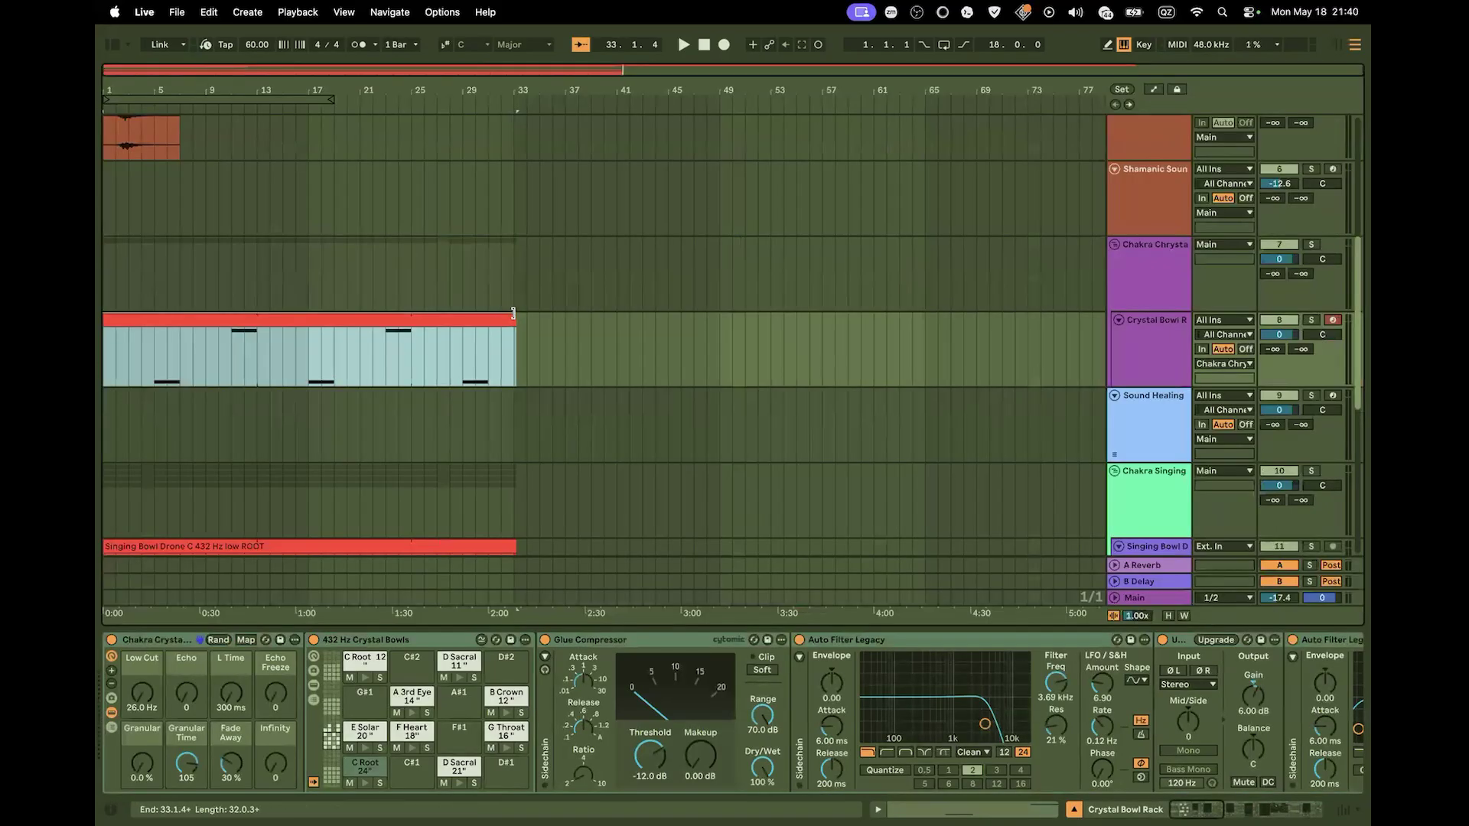
pyautogui.moveTo(513, 319); pyautogui.dragTo(306, 334)
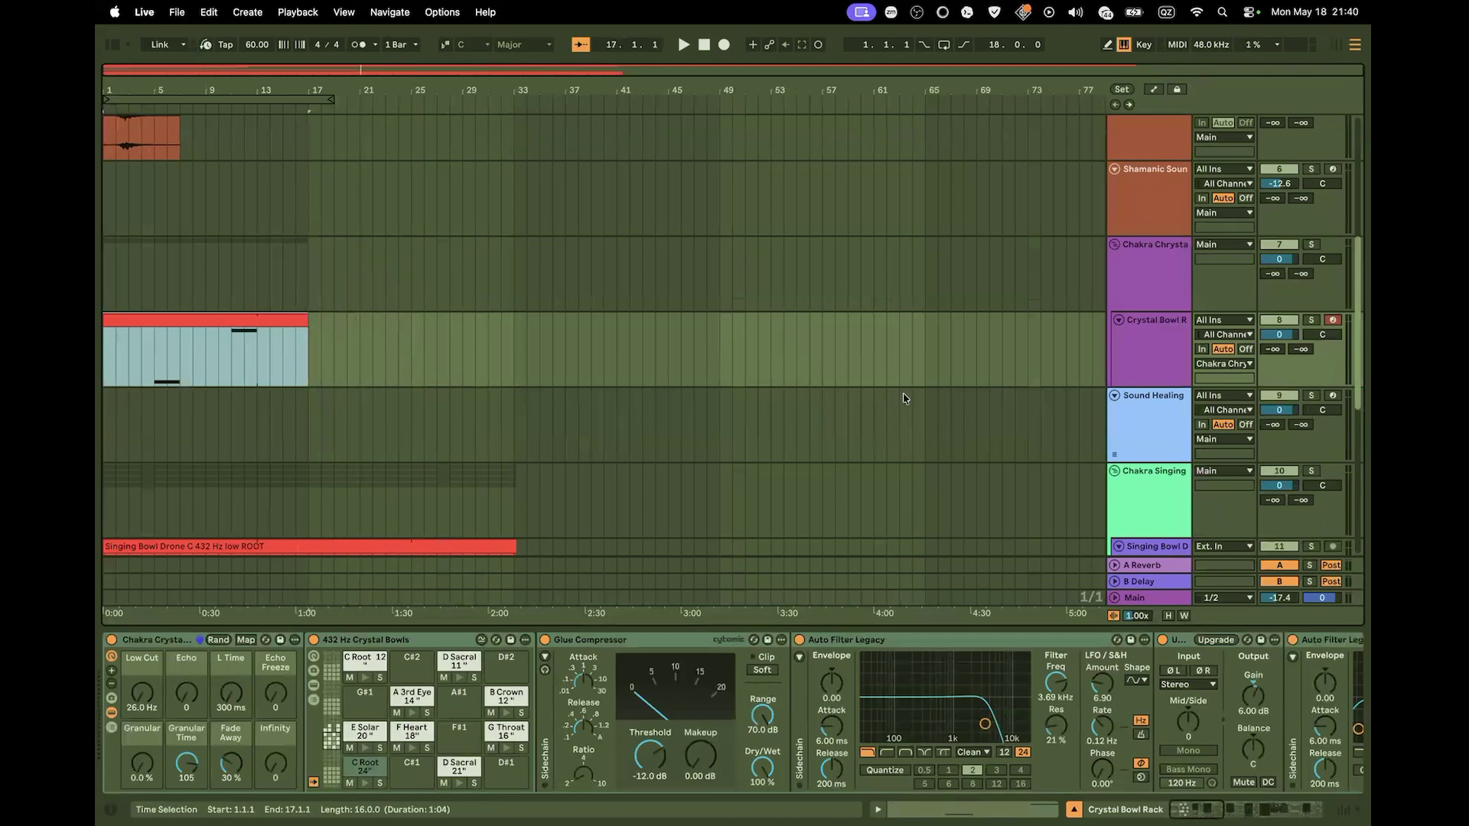
# Bounce the Crystal Bowl Rack track in place as audio
pyautogui.click(1125, 348)
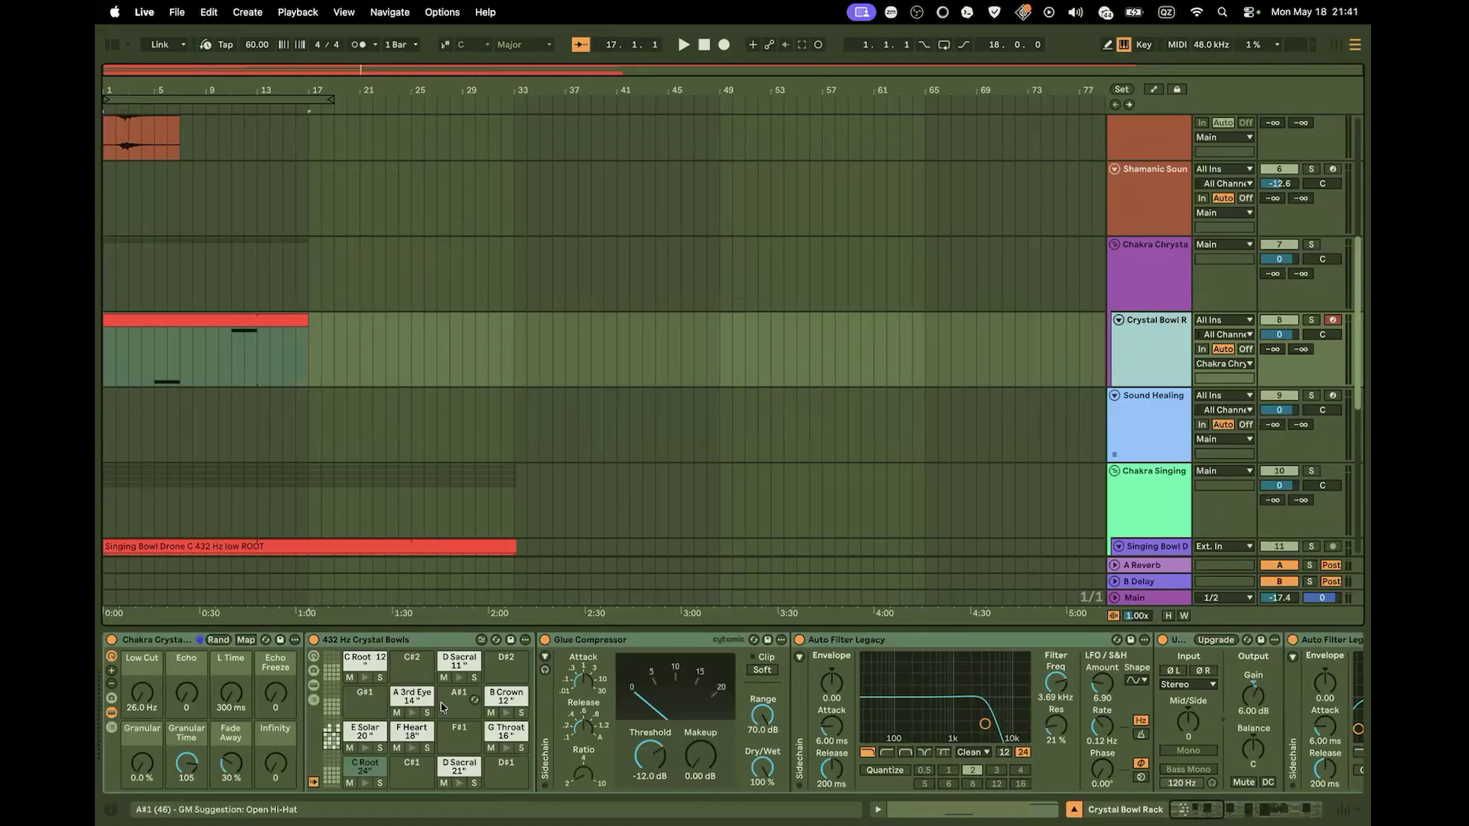
pyautogui.rightClick(1153, 338)
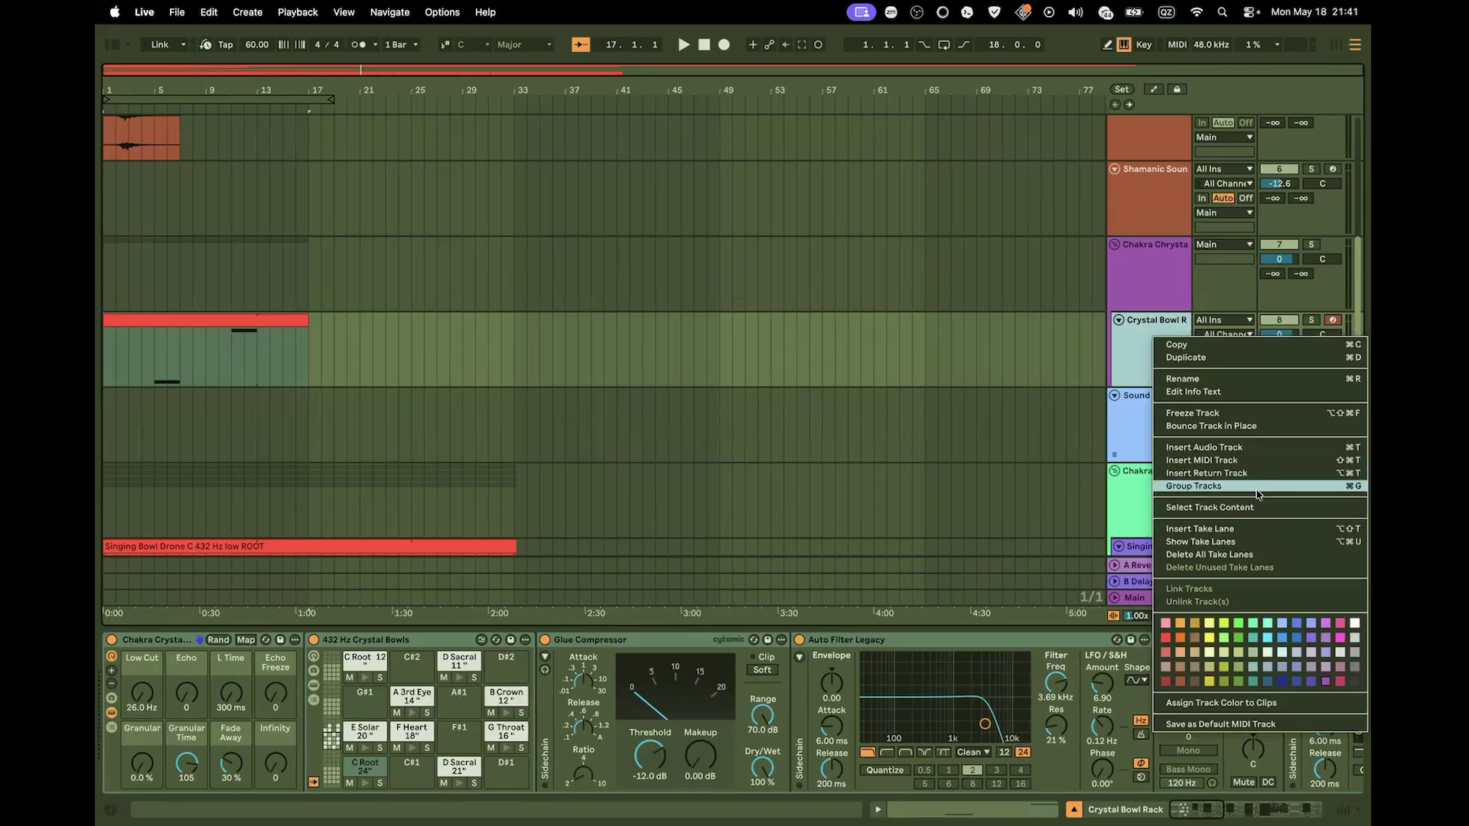
pyautogui.click(1245, 427)
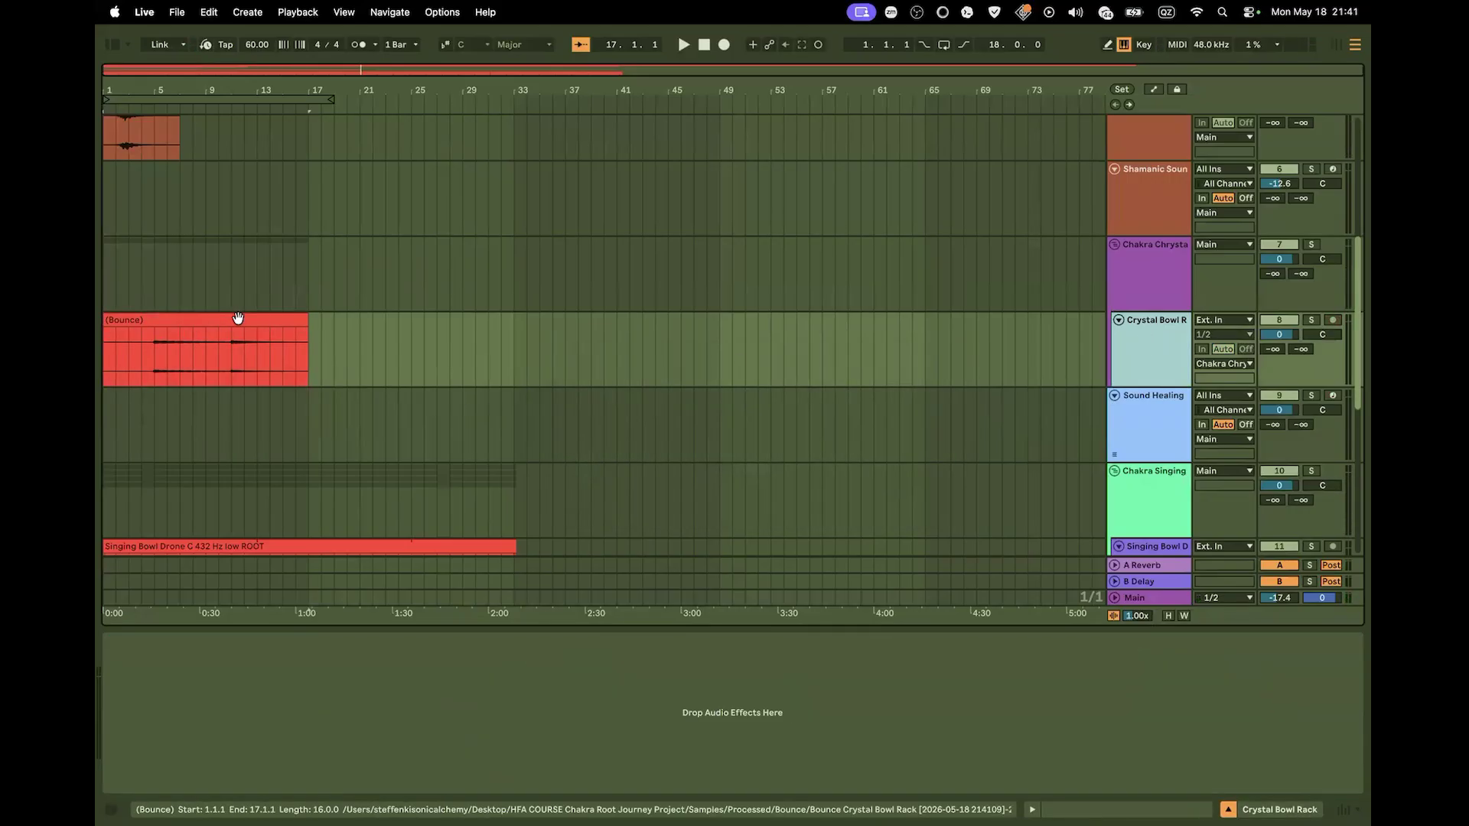
# Open the Shamanic Drum Rack MIDI clip and shorten it in the Arrangement to one bar, ending at bar 2
pyautogui.scroll(-5, 367, 476)
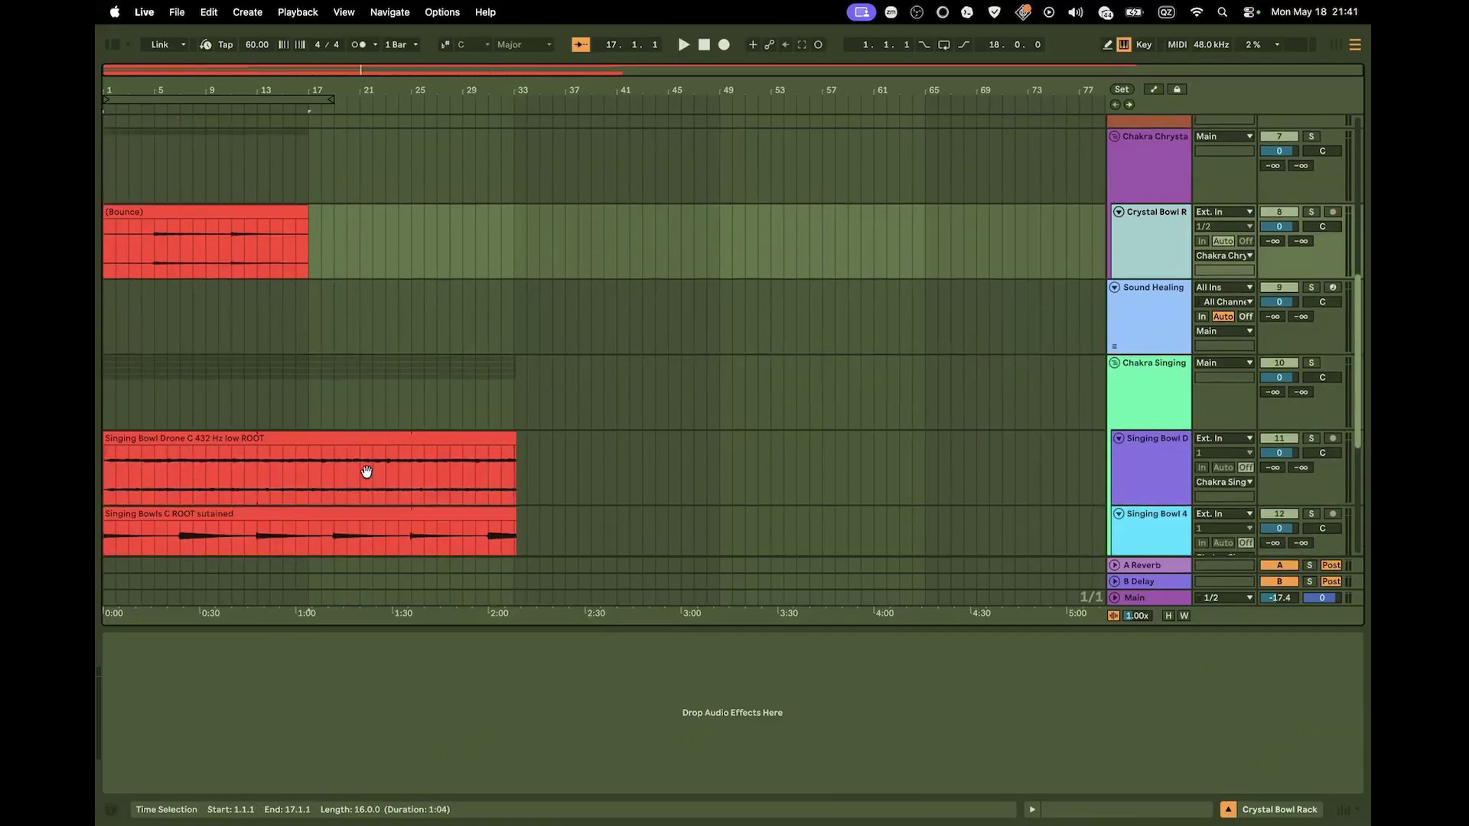
pyautogui.scroll(-5, 457, 319)
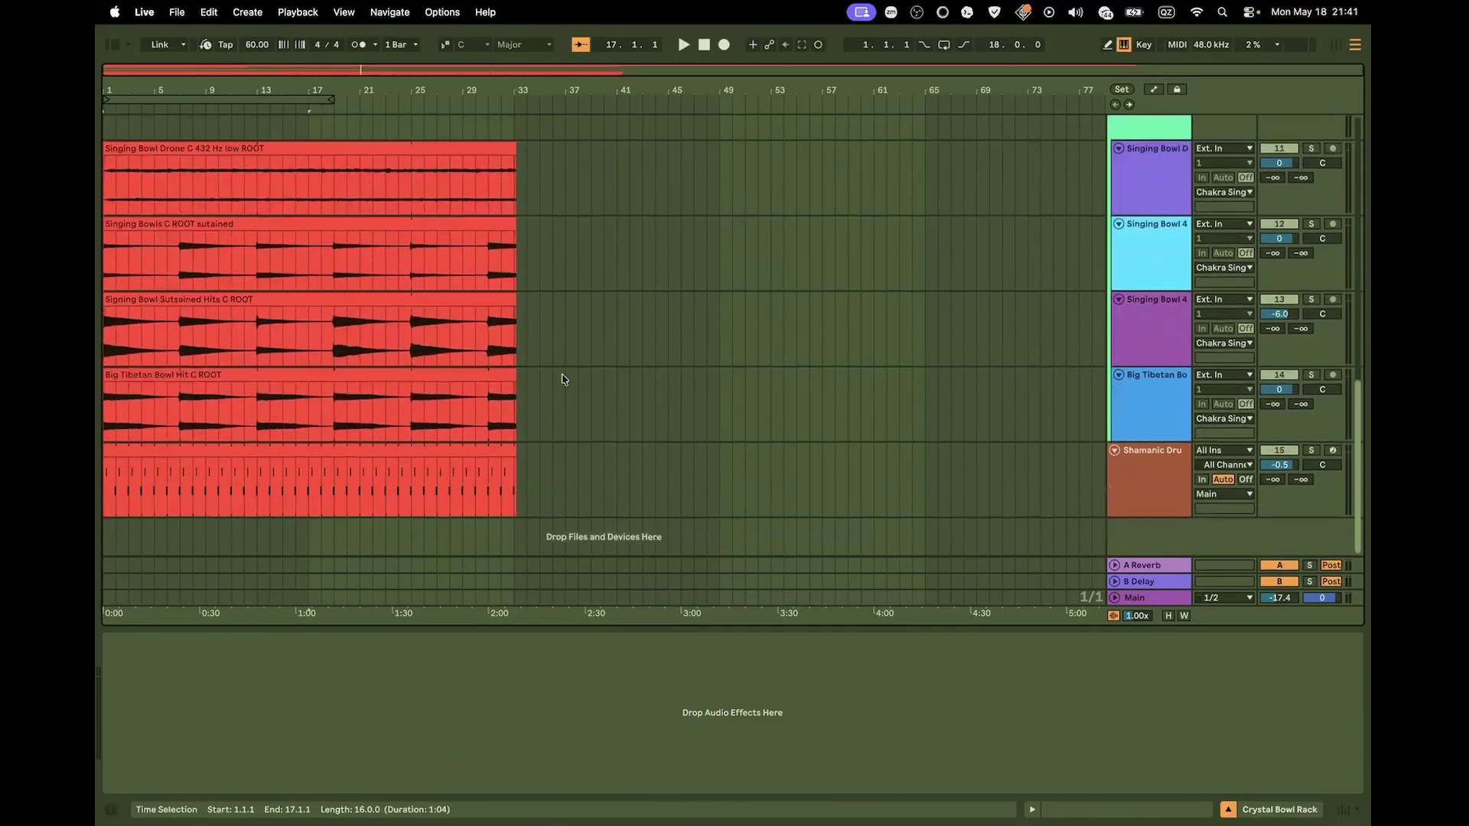
pyautogui.click(1147, 474)
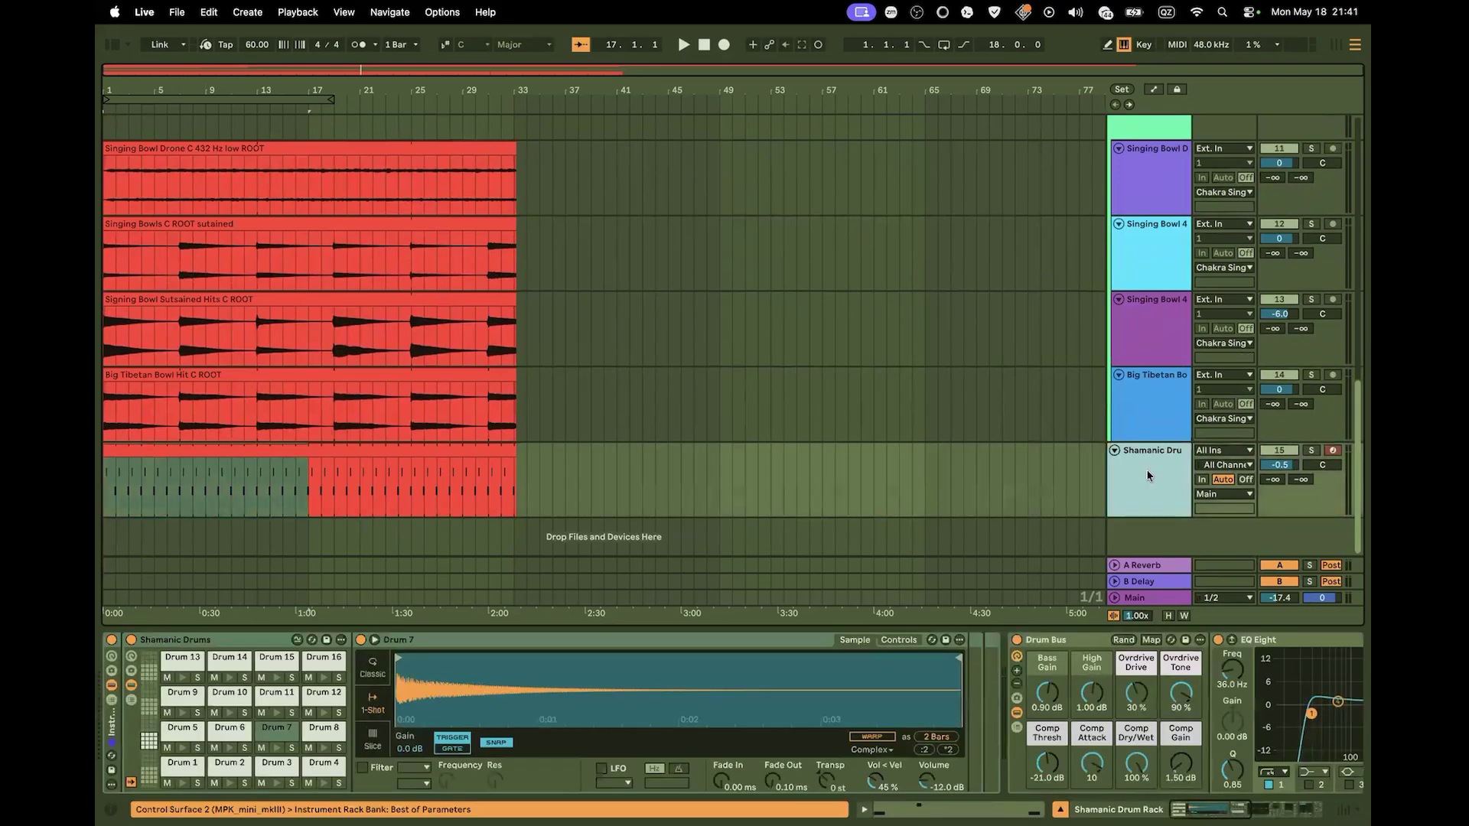
pyautogui.doubleClick(504, 450)
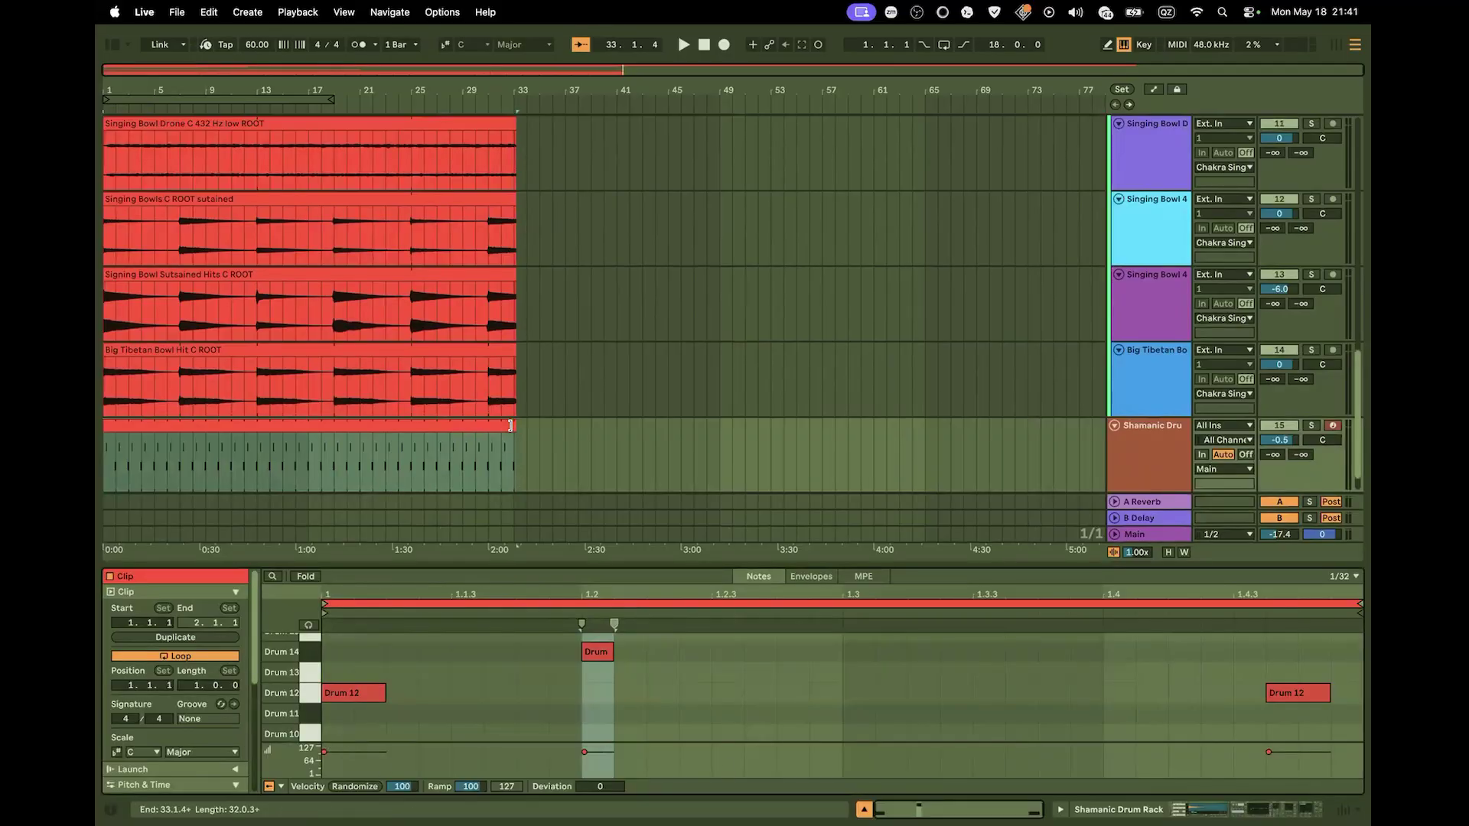
pyautogui.moveTo(511, 425); pyautogui.dragTo(119, 453)
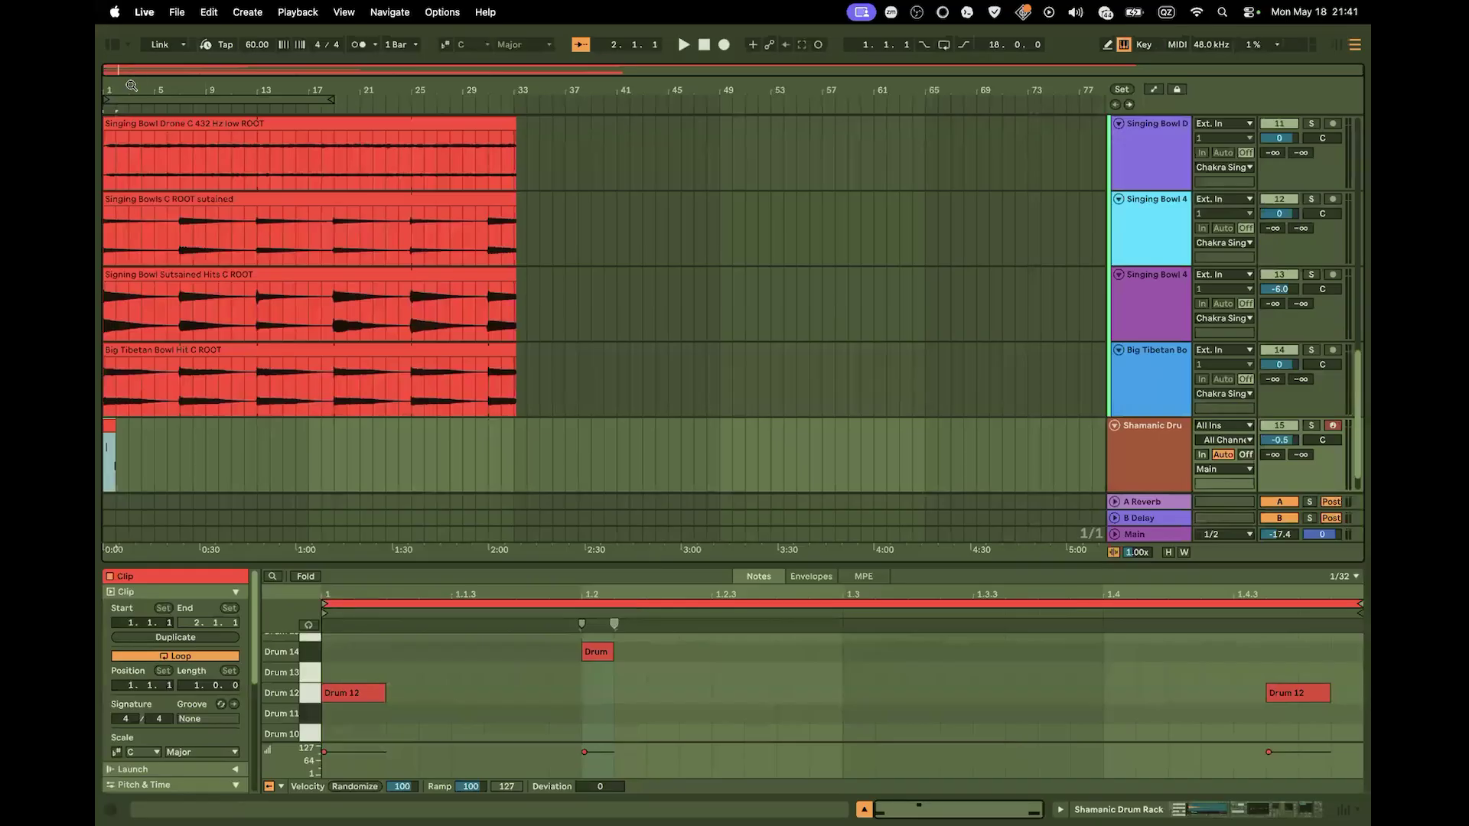
# Audition several drum sounds of the Shamanic Drum Rack from the note editor with its track soloed, and unsolo the track
pyautogui.moveTo(131, 86); pyautogui.dragTo(135, 126)
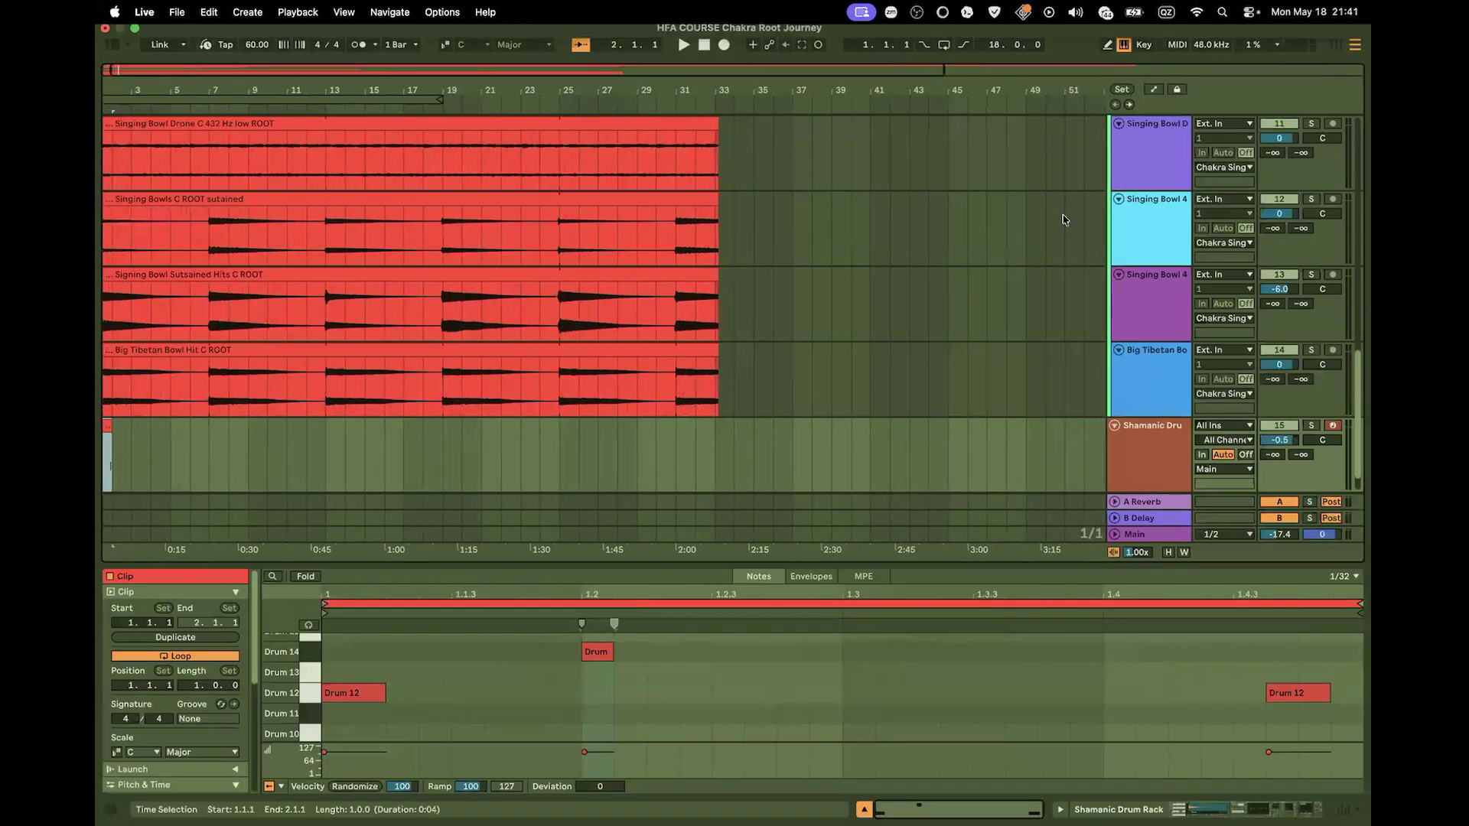
pyautogui.click(308, 624)
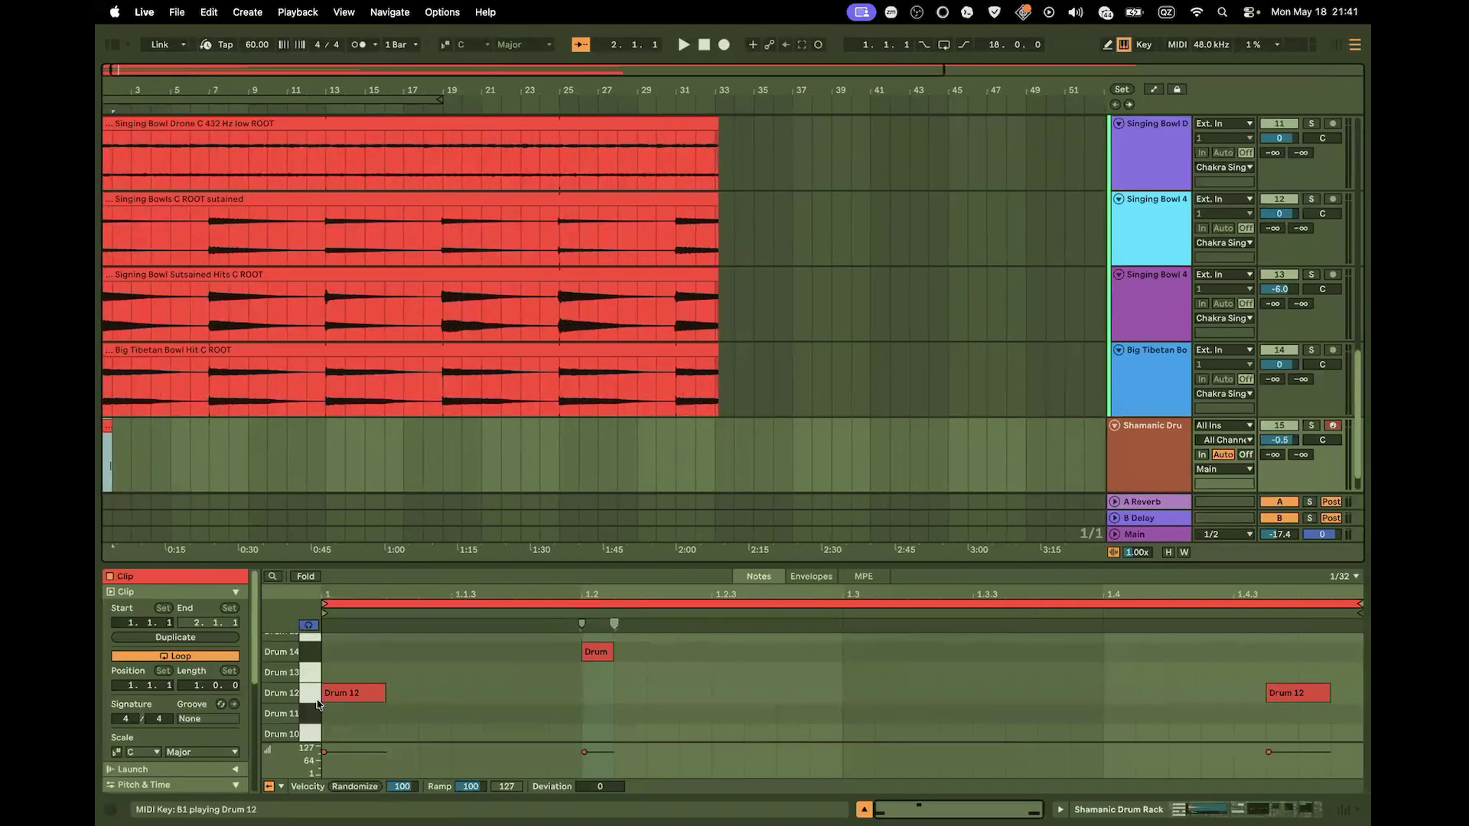
pyautogui.scroll(1, 317, 703)
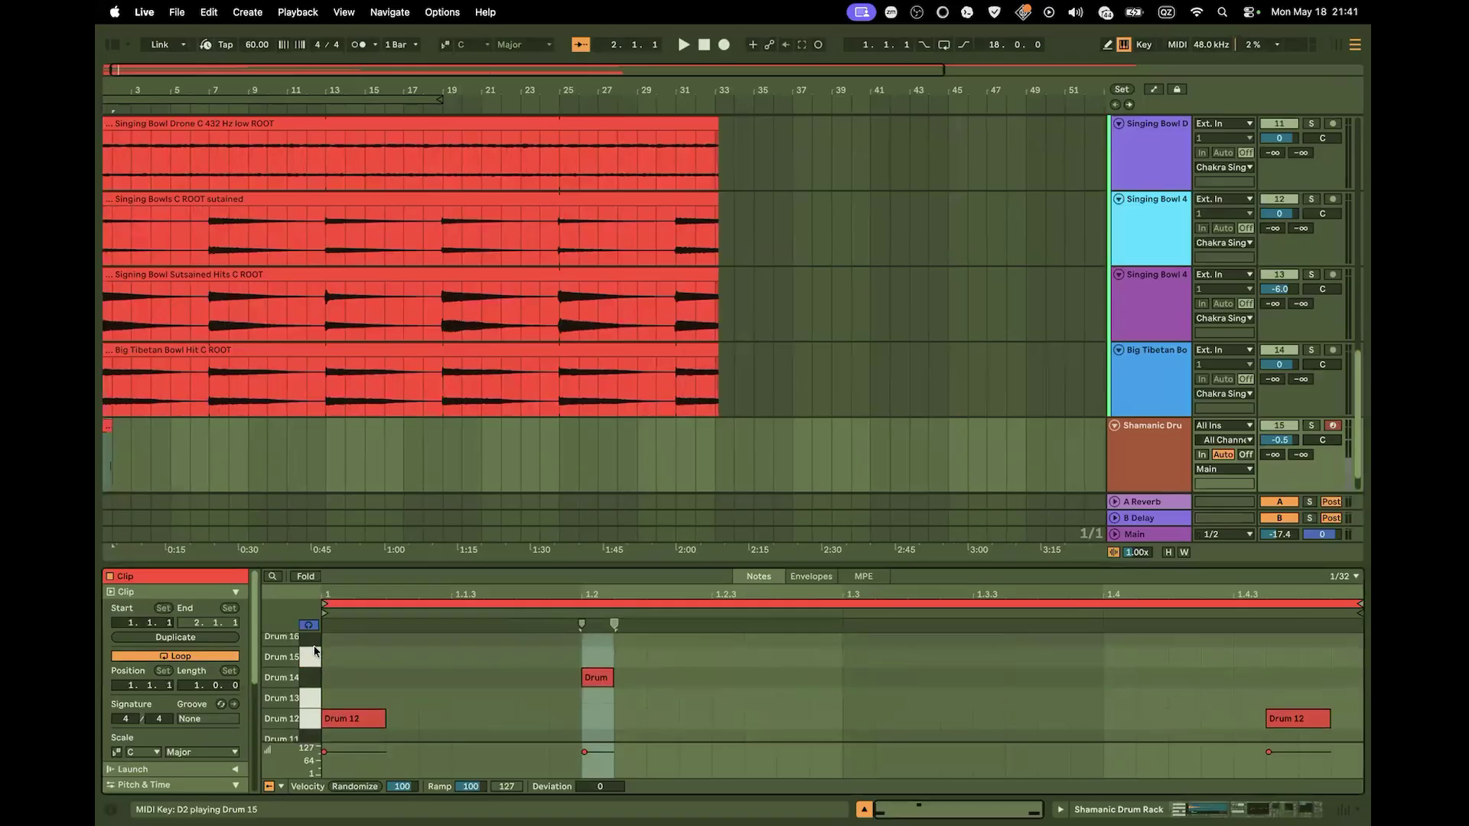
pyautogui.scroll(1, 315, 651)
pyautogui.click(1311, 426)
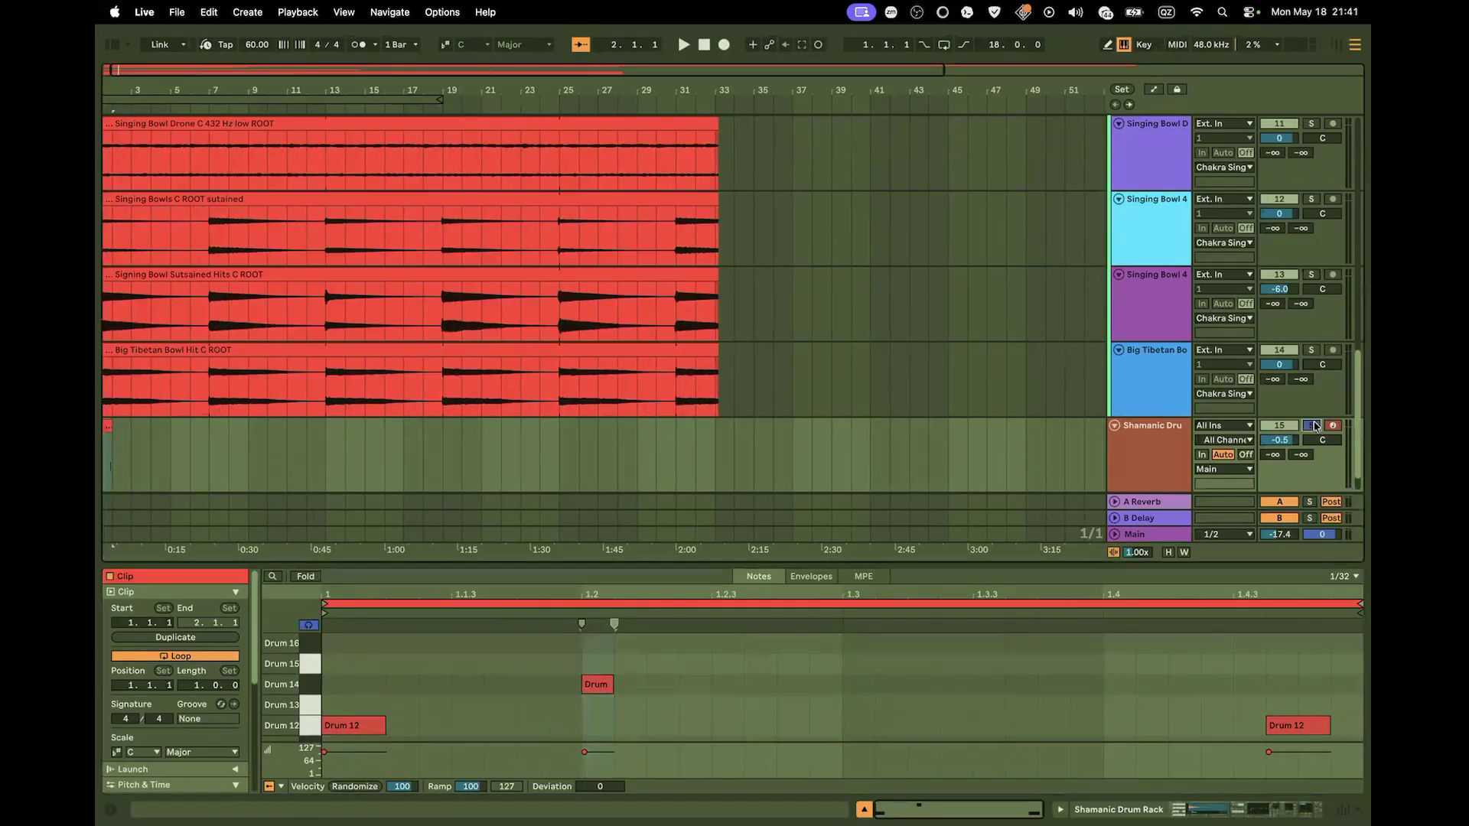
pyautogui.click(303, 647)
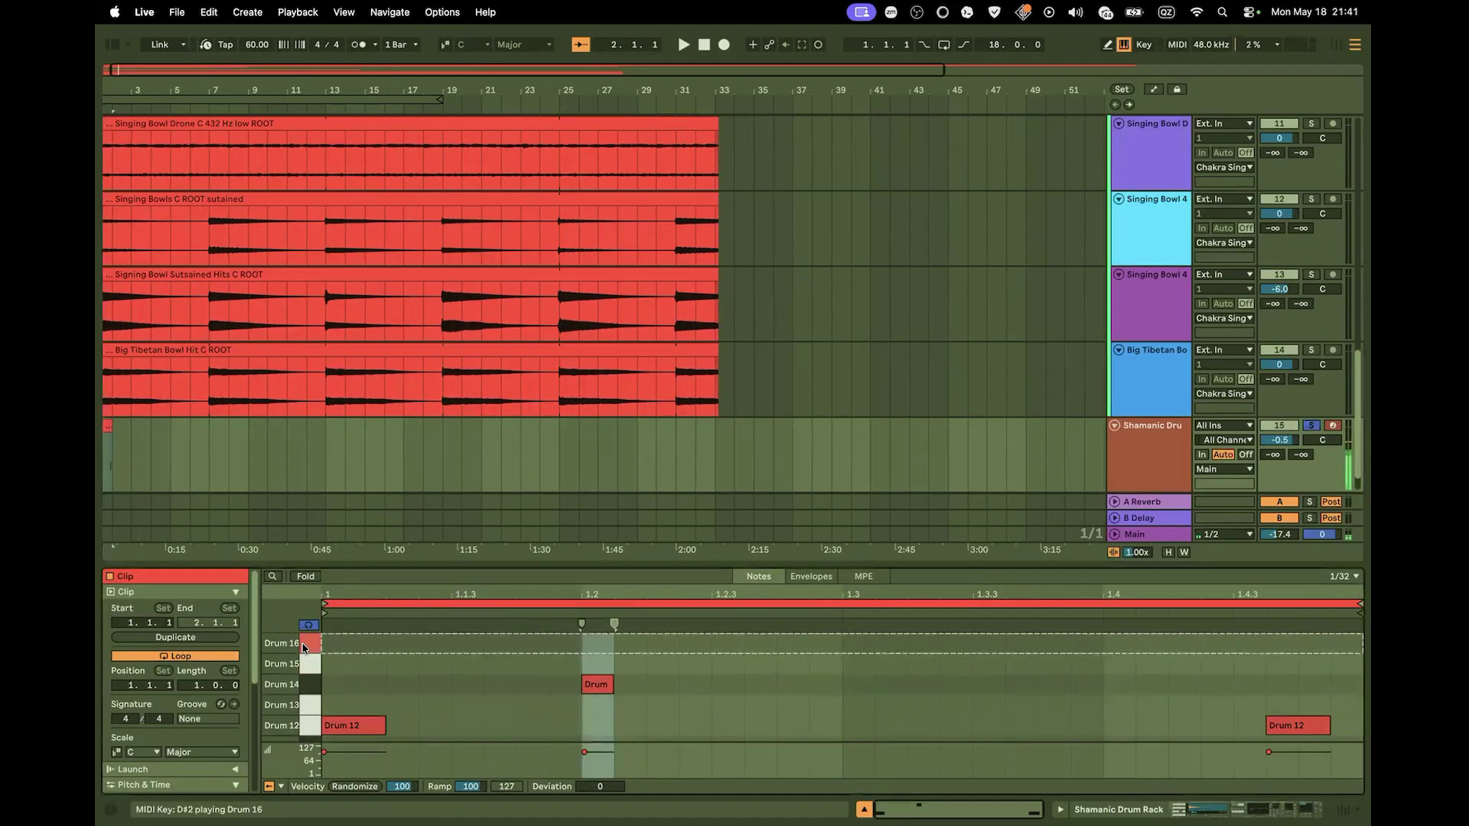
pyautogui.scroll(-5, 305, 696)
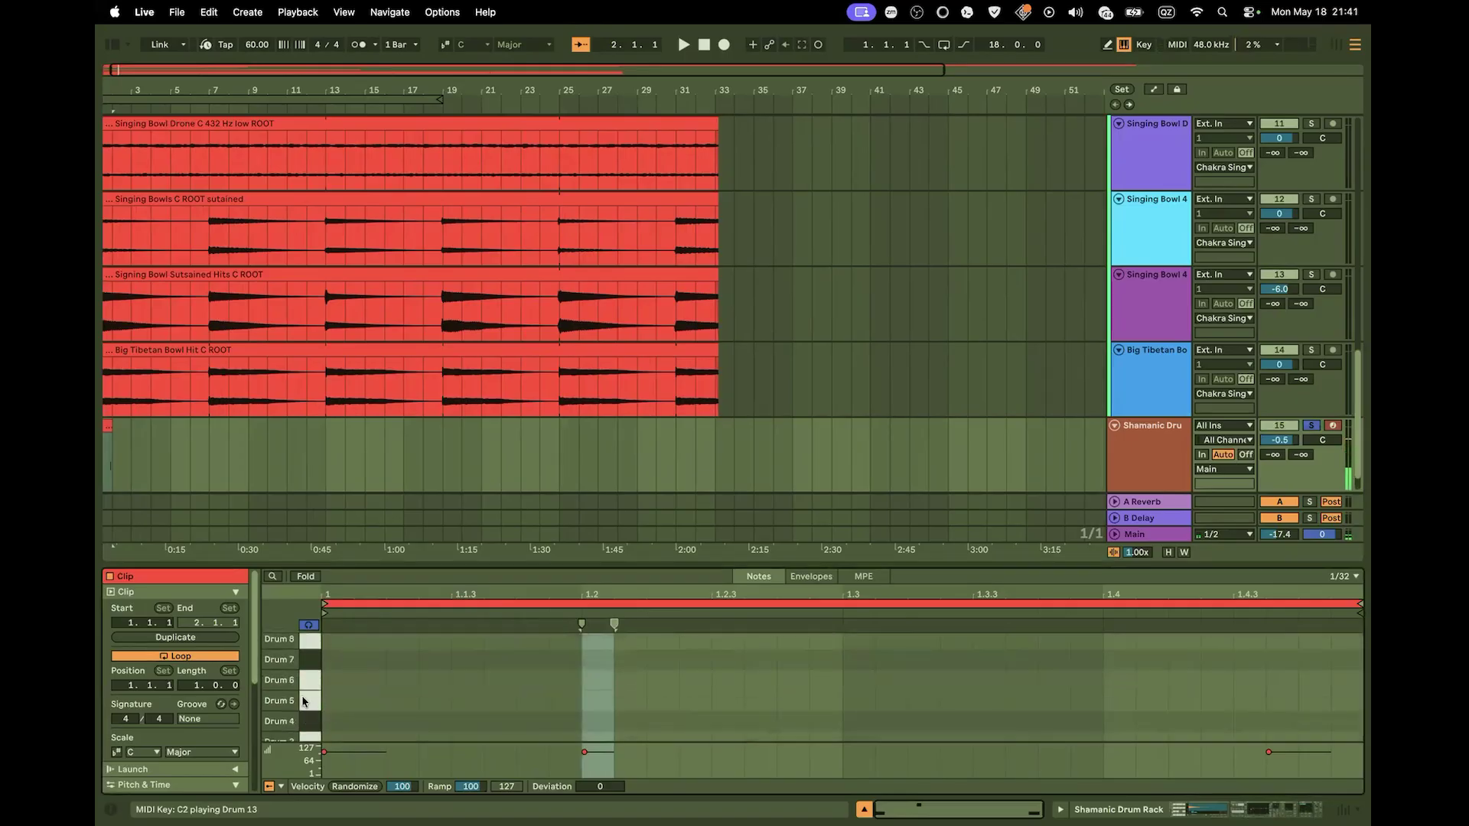
pyautogui.click(309, 679)
pyautogui.scroll(-3, 306, 711)
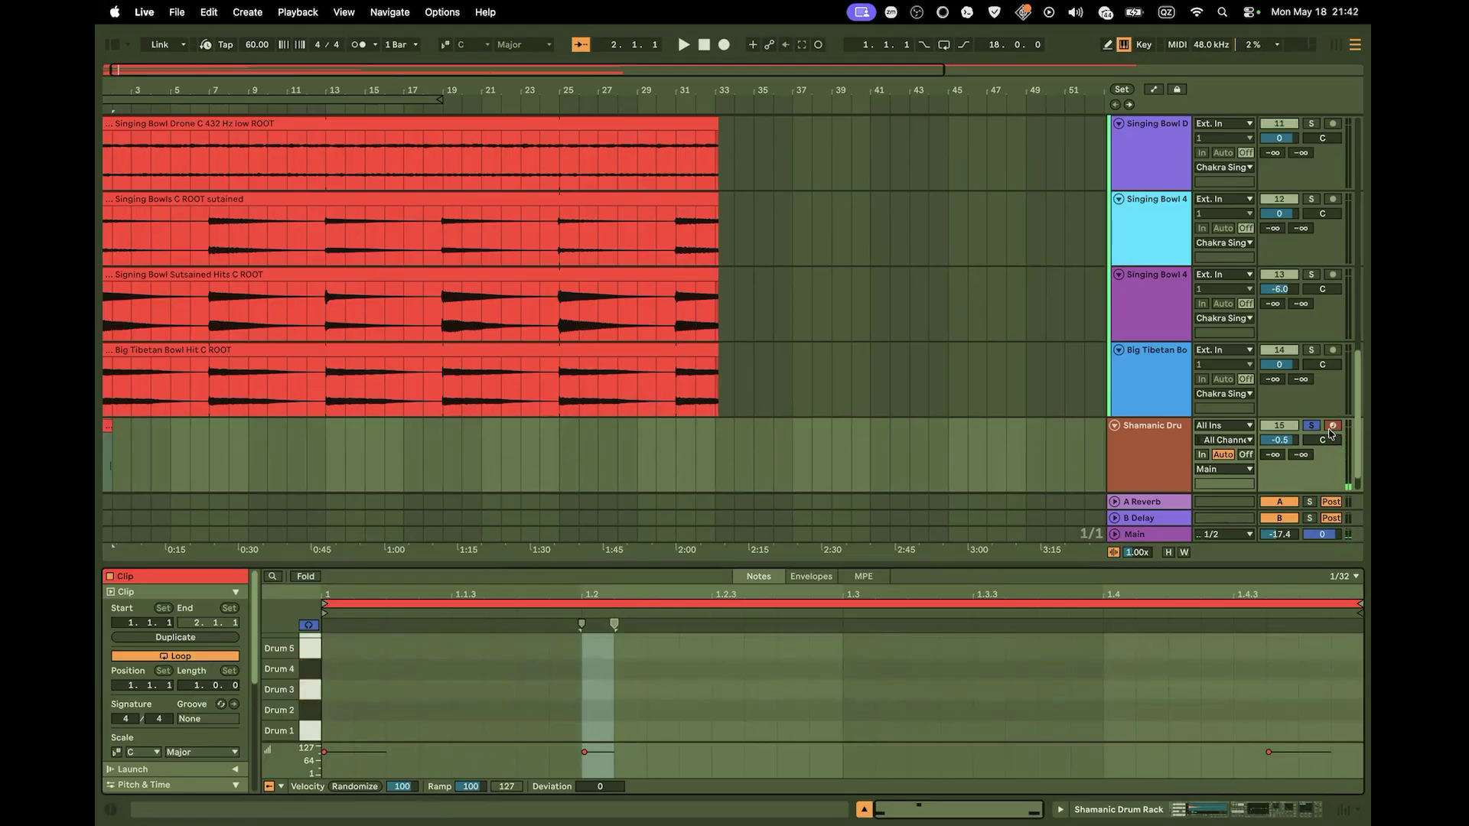
pyautogui.click(1311, 426)
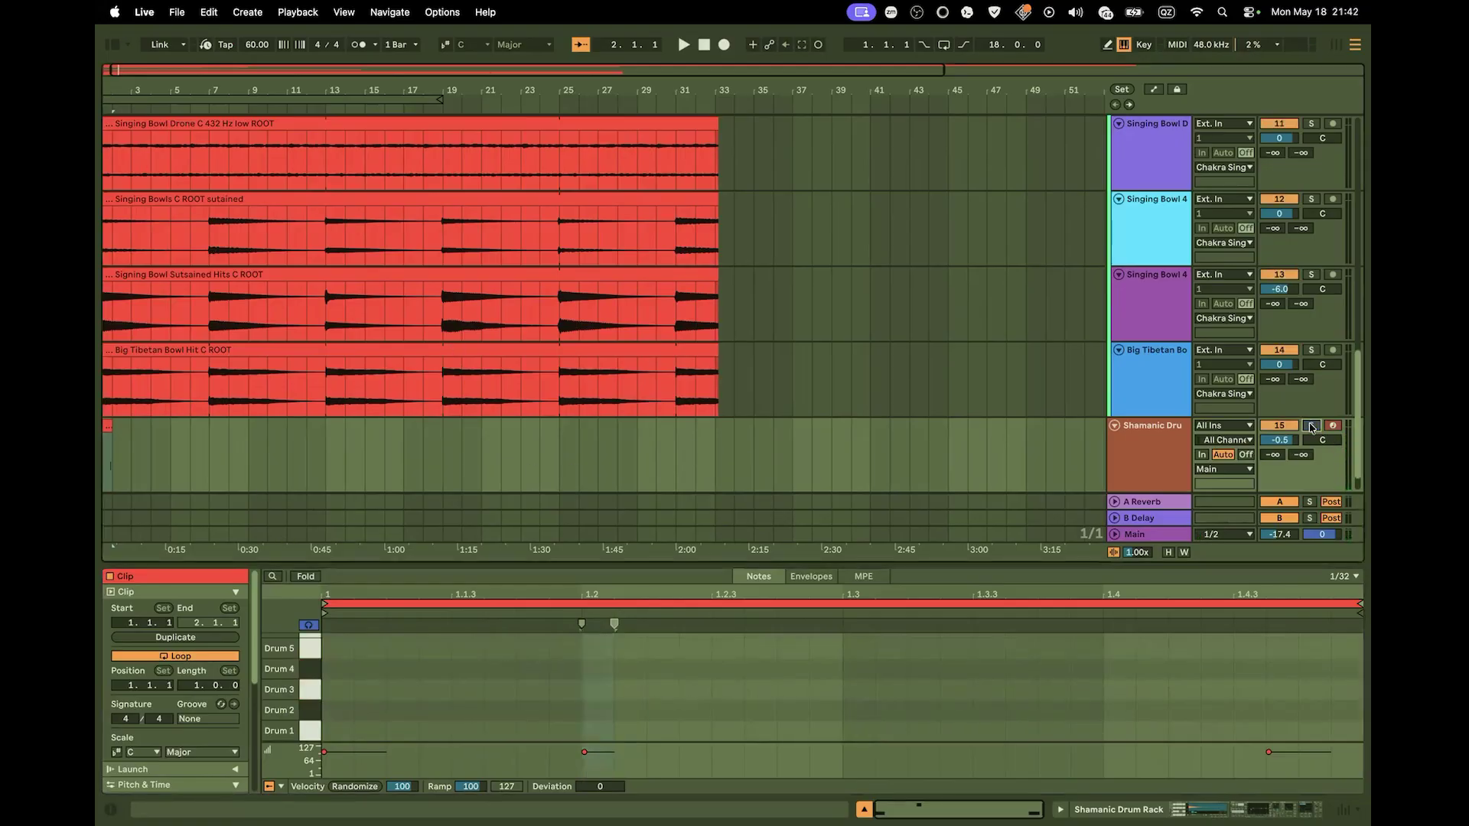
# Bounce the Shamanic Drum Rack track in place as audio and open the bounced clip
pyautogui.rightClick(1150, 448)
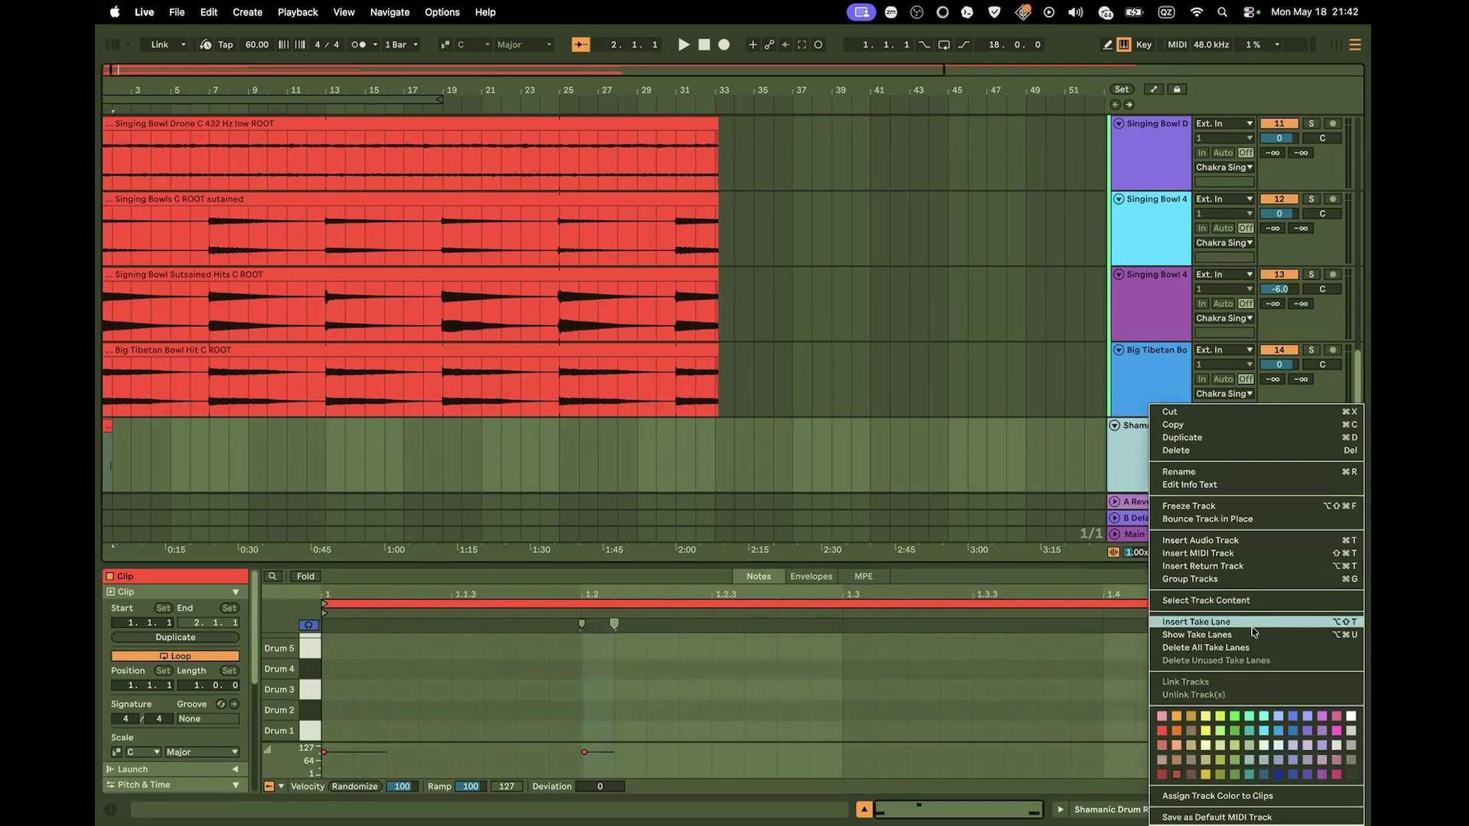
pyautogui.click(1239, 518)
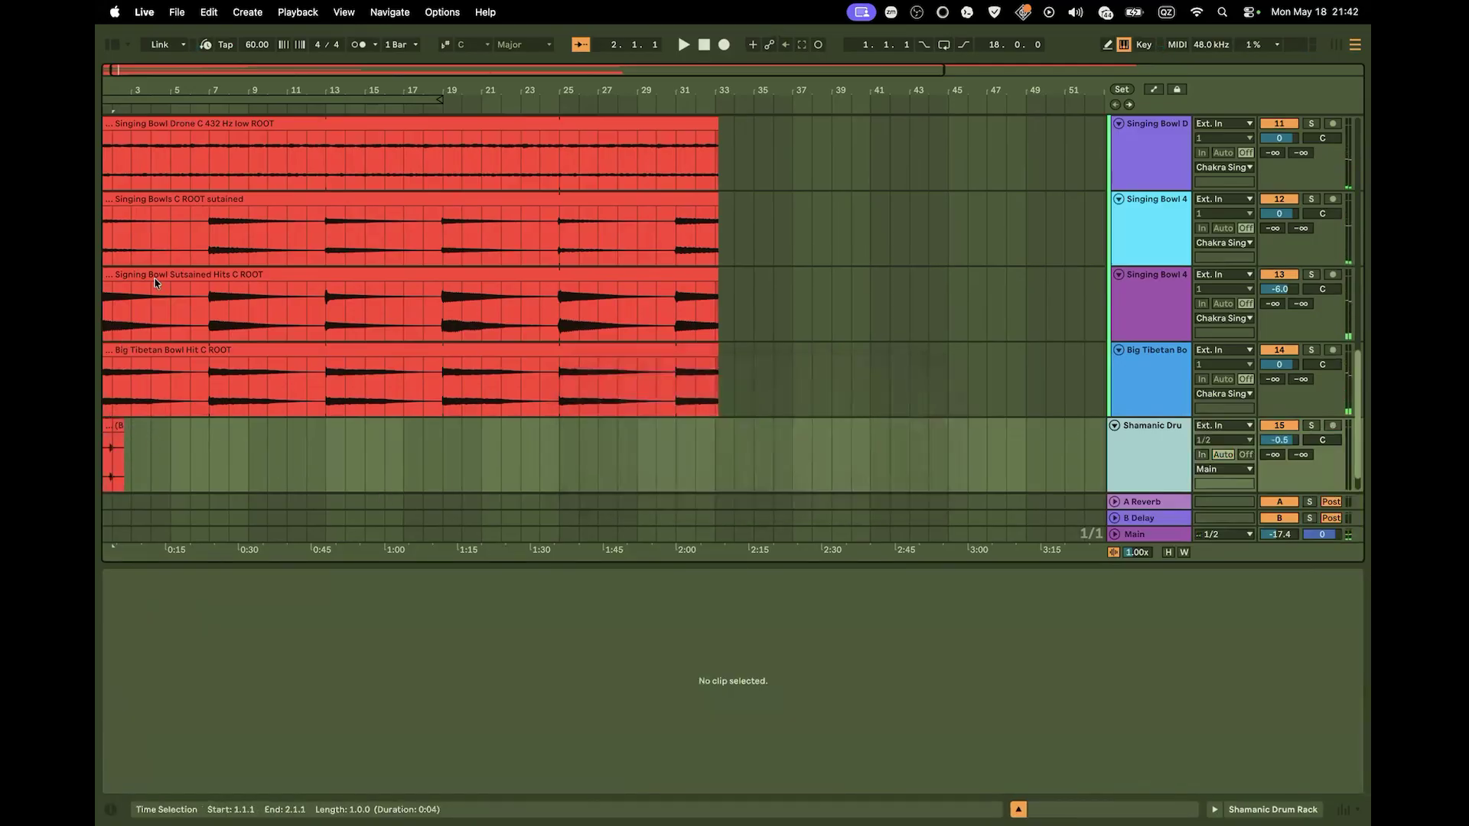
pyautogui.click(114, 459)
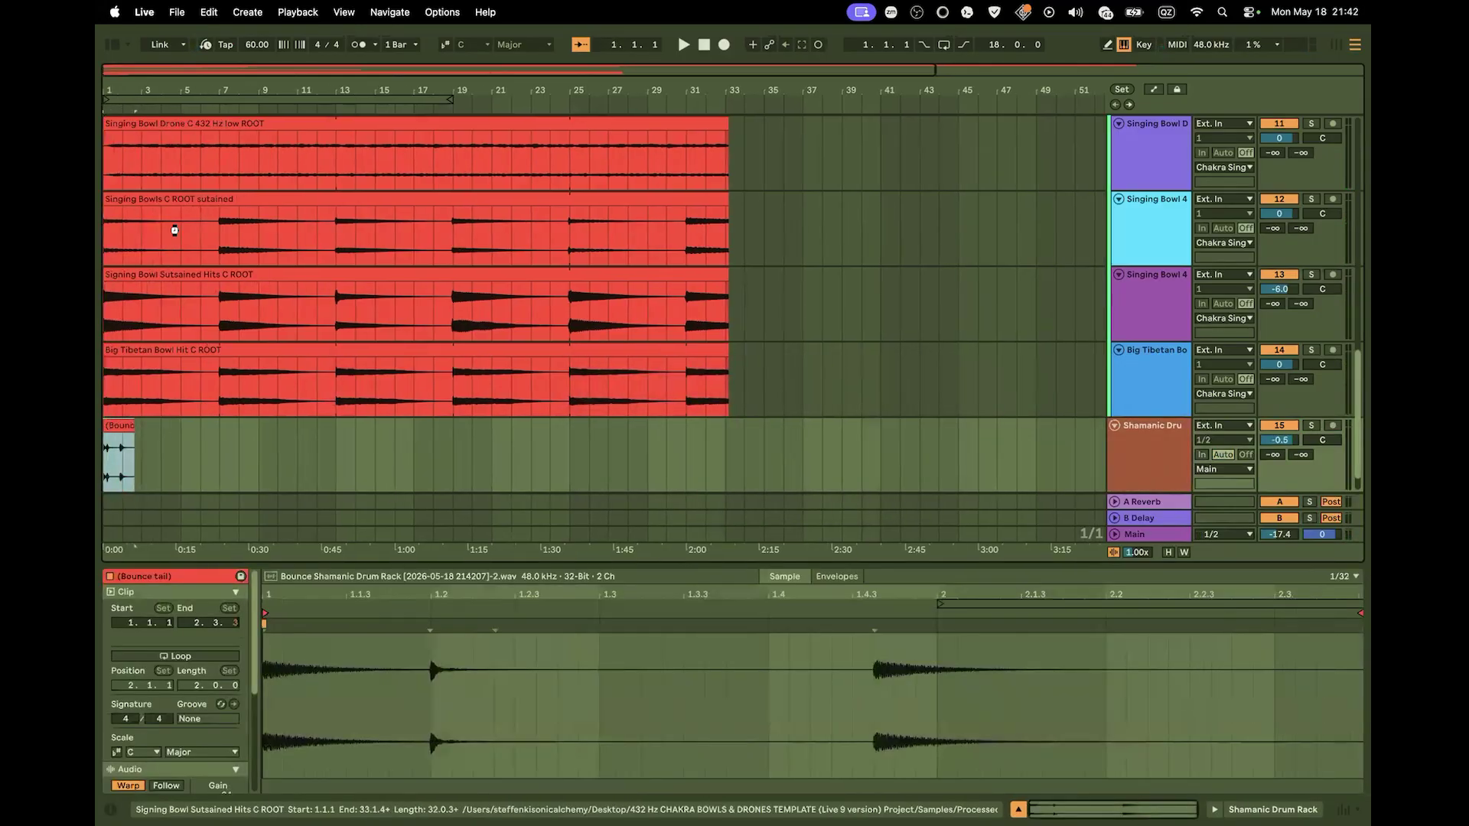
pyautogui.moveTo(258, 86); pyautogui.dragTo(501, 60)
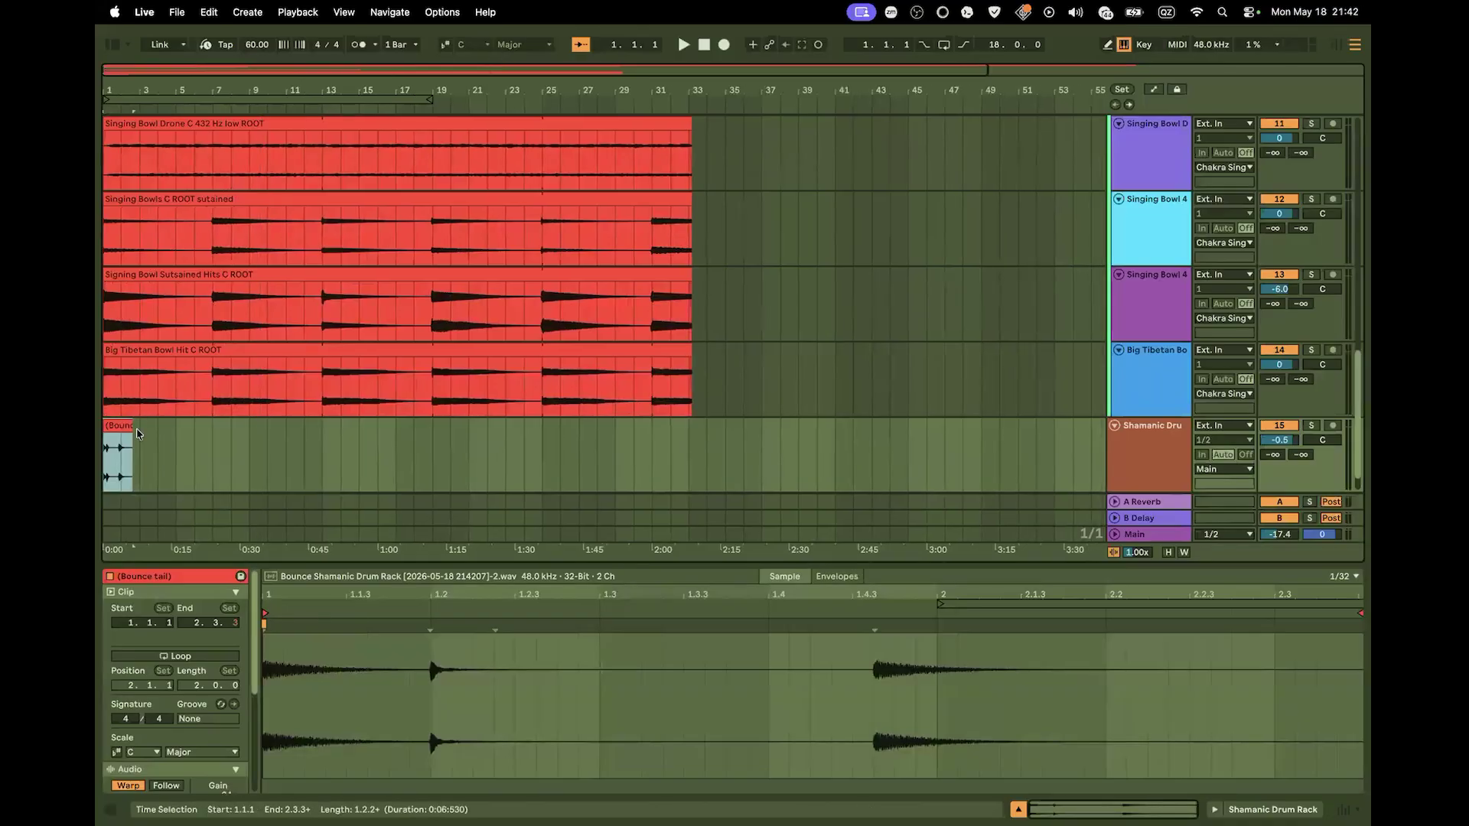
pyautogui.scroll(-2, 196, 429)
# Hide the clip editor and move all clips in the Arrangement together so they start at bar 45
pyautogui.scroll(20, 194, 429)
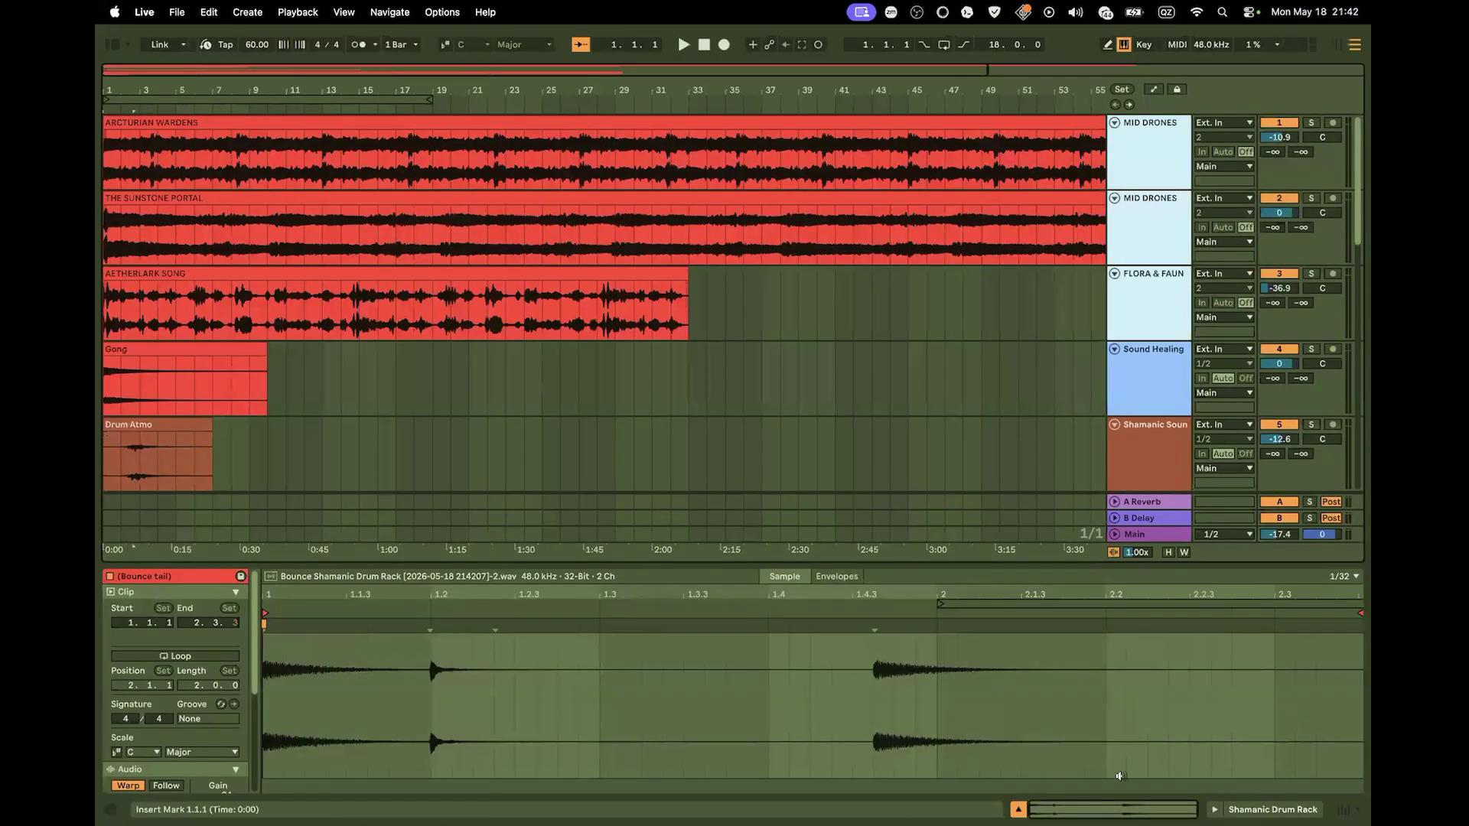
pyautogui.press('super+alt+l')
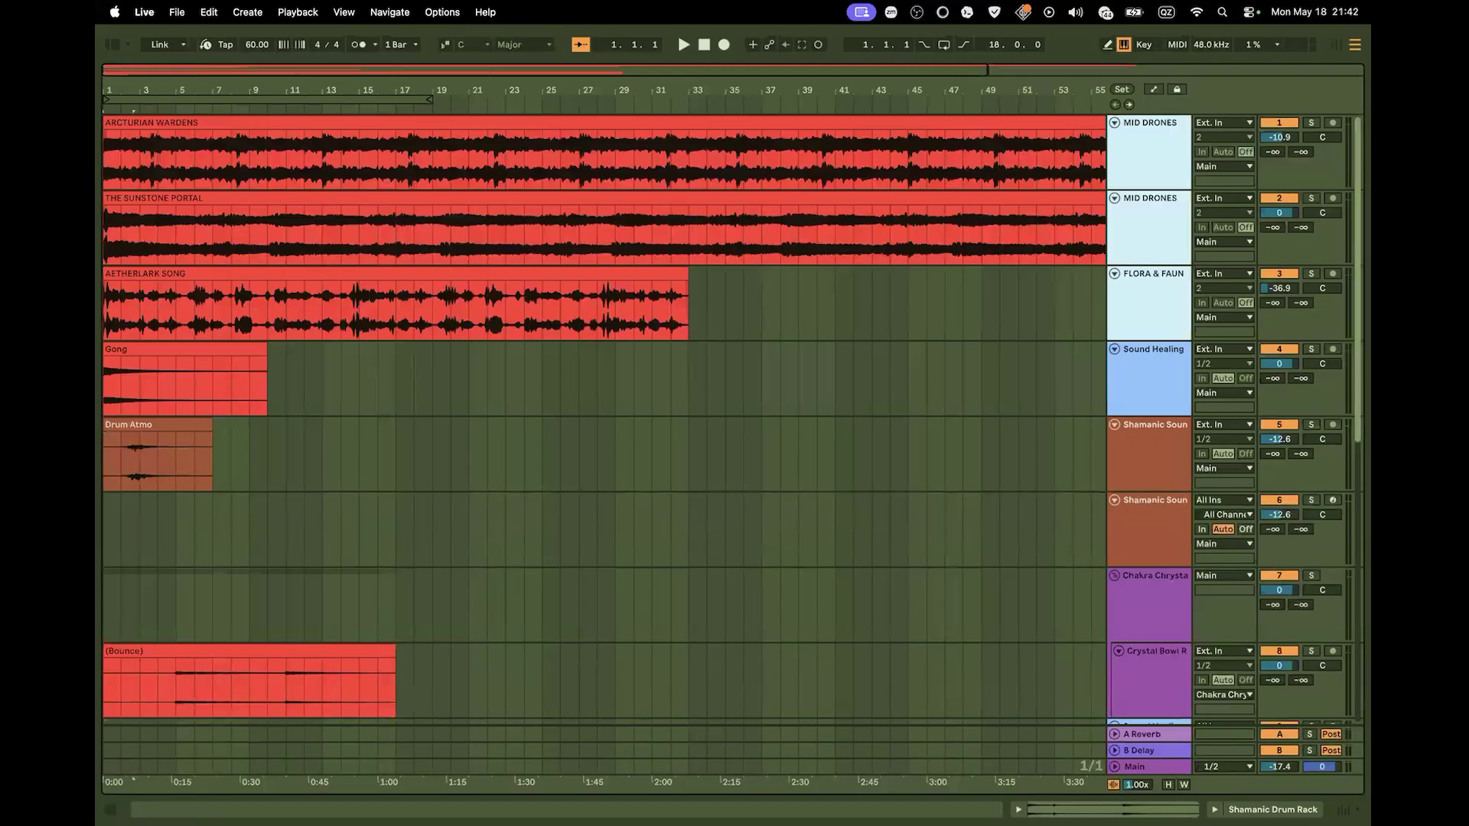
pyautogui.moveTo(533, 85); pyautogui.dragTo(511, 9)
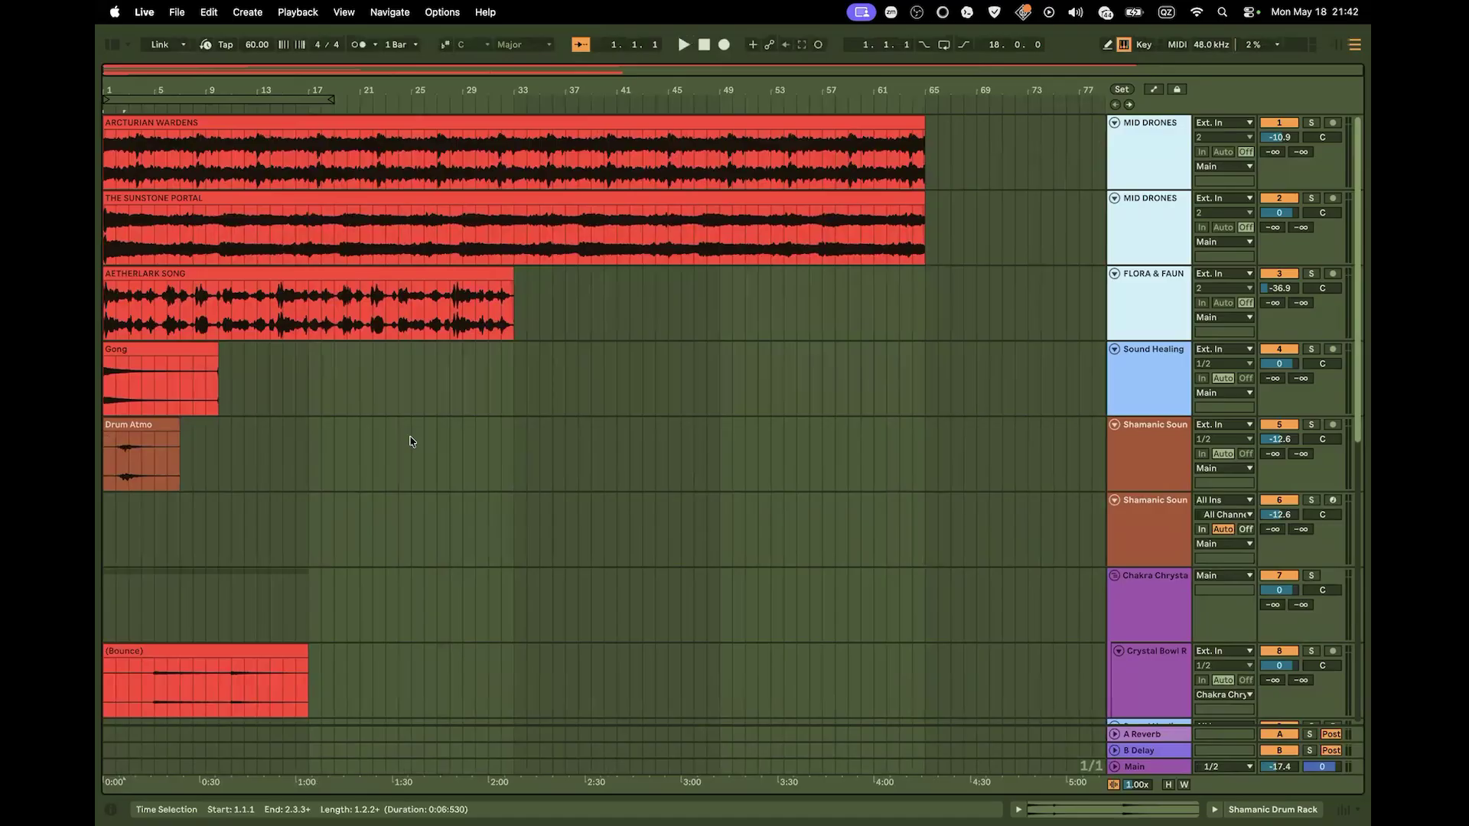
pyautogui.press('super+a')
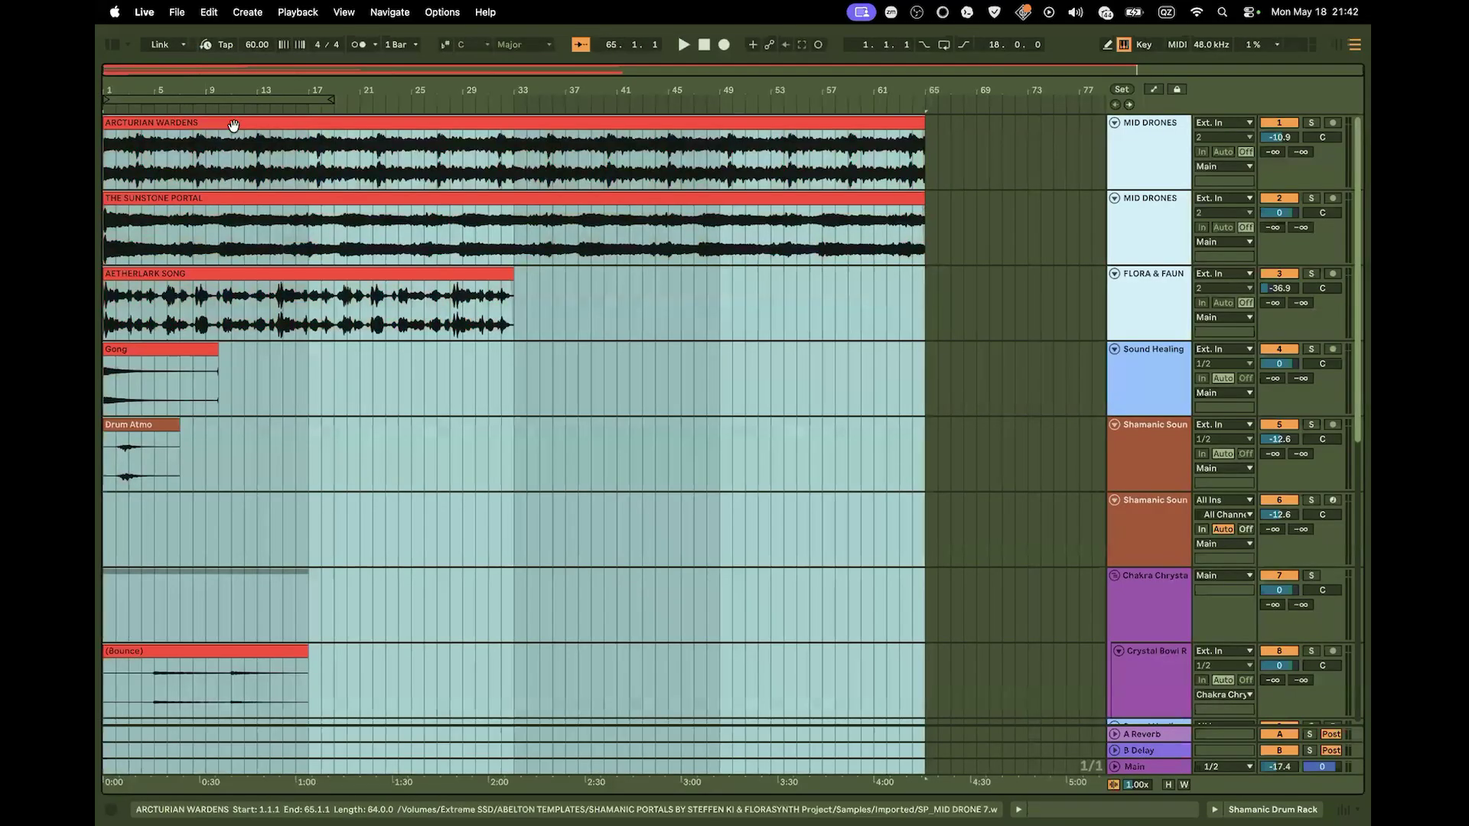
pyautogui.moveTo(235, 124); pyautogui.dragTo(808, 140)
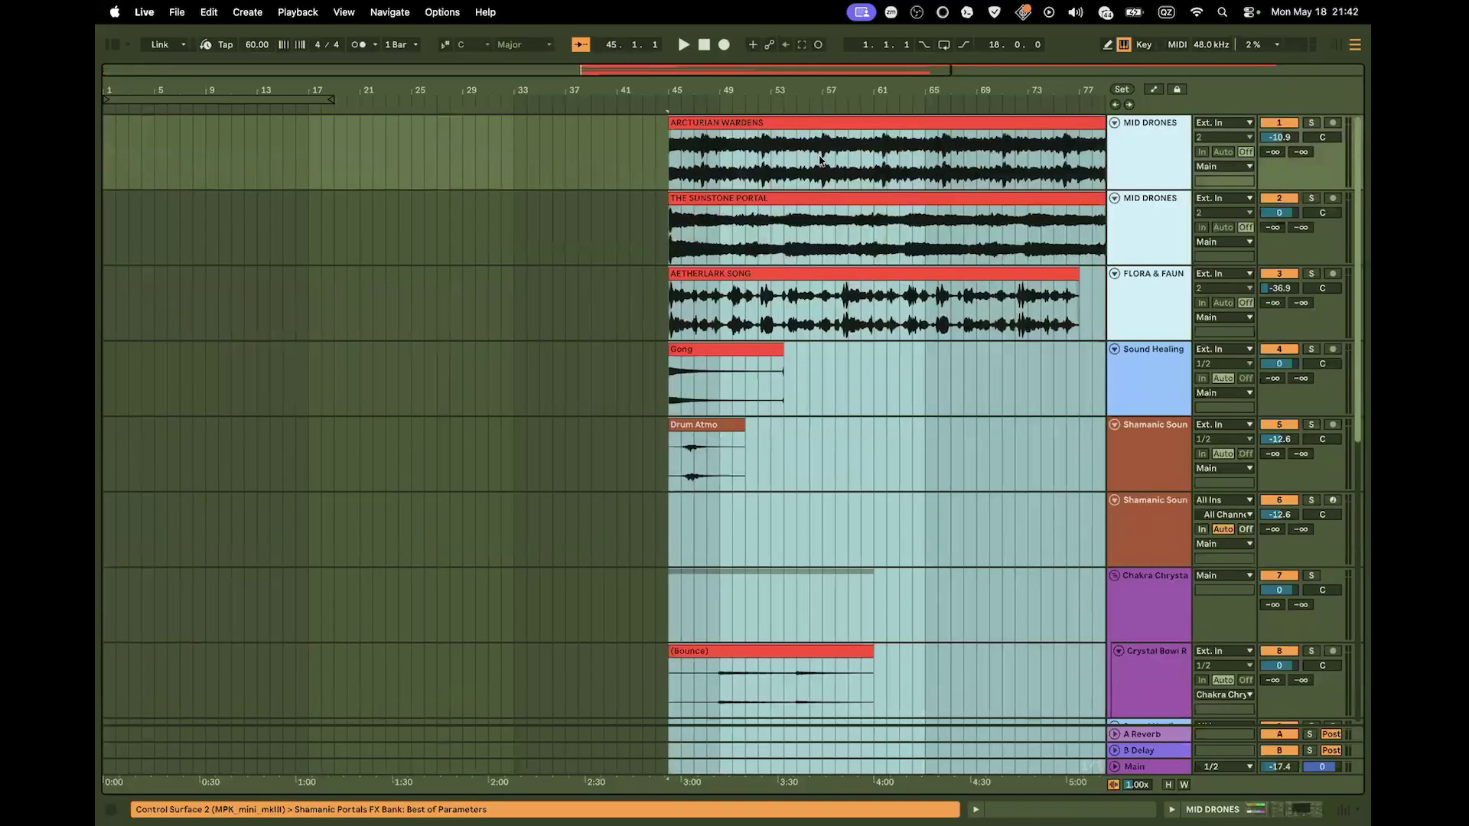
pyautogui.click(269, 249)
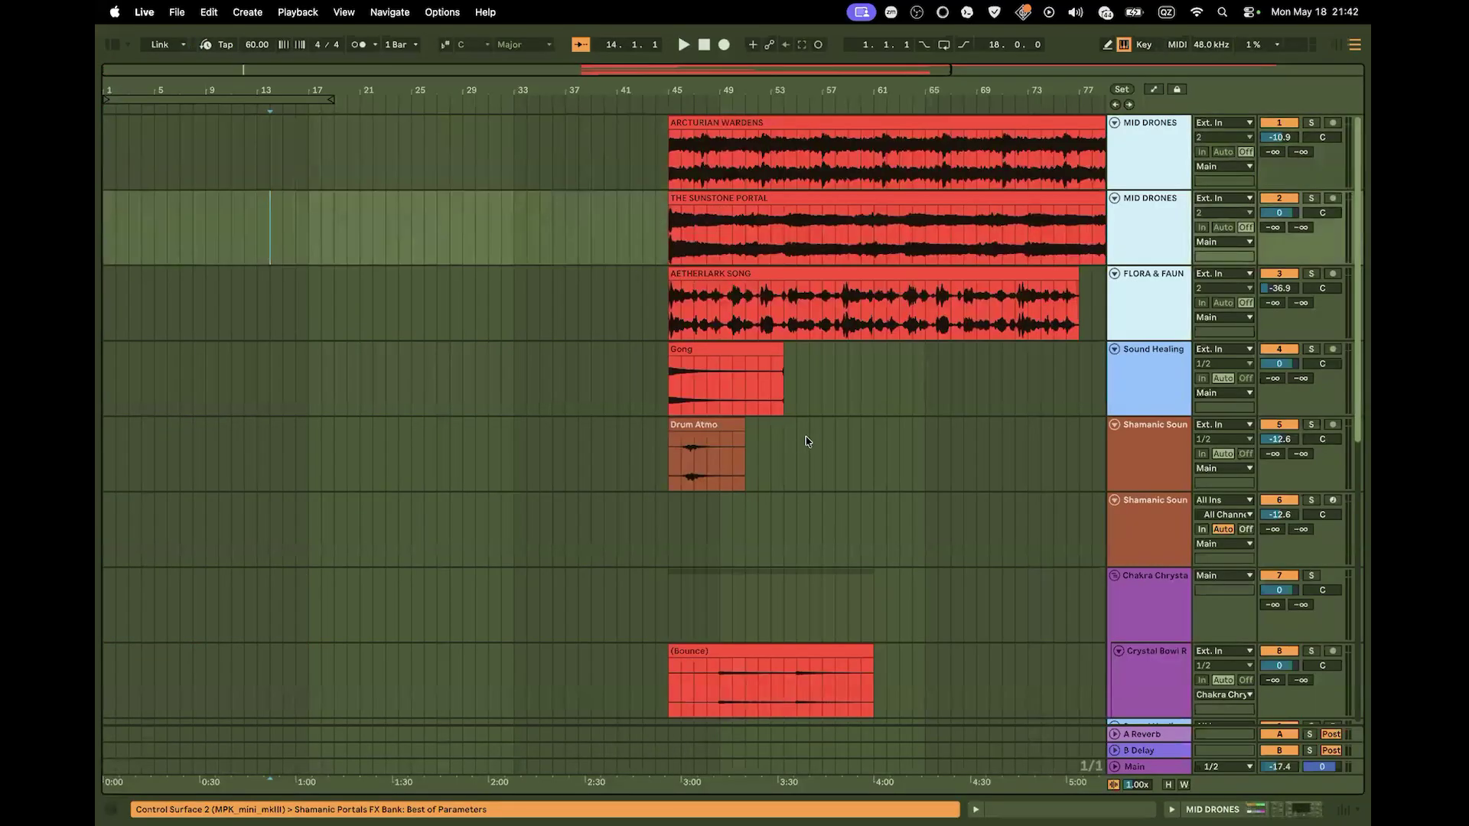
# Move the Flora & Fauna track above the Mid Drones tracks and place its Aetherlark Song clip at bar 1
pyautogui.scroll(-10, 805, 441)
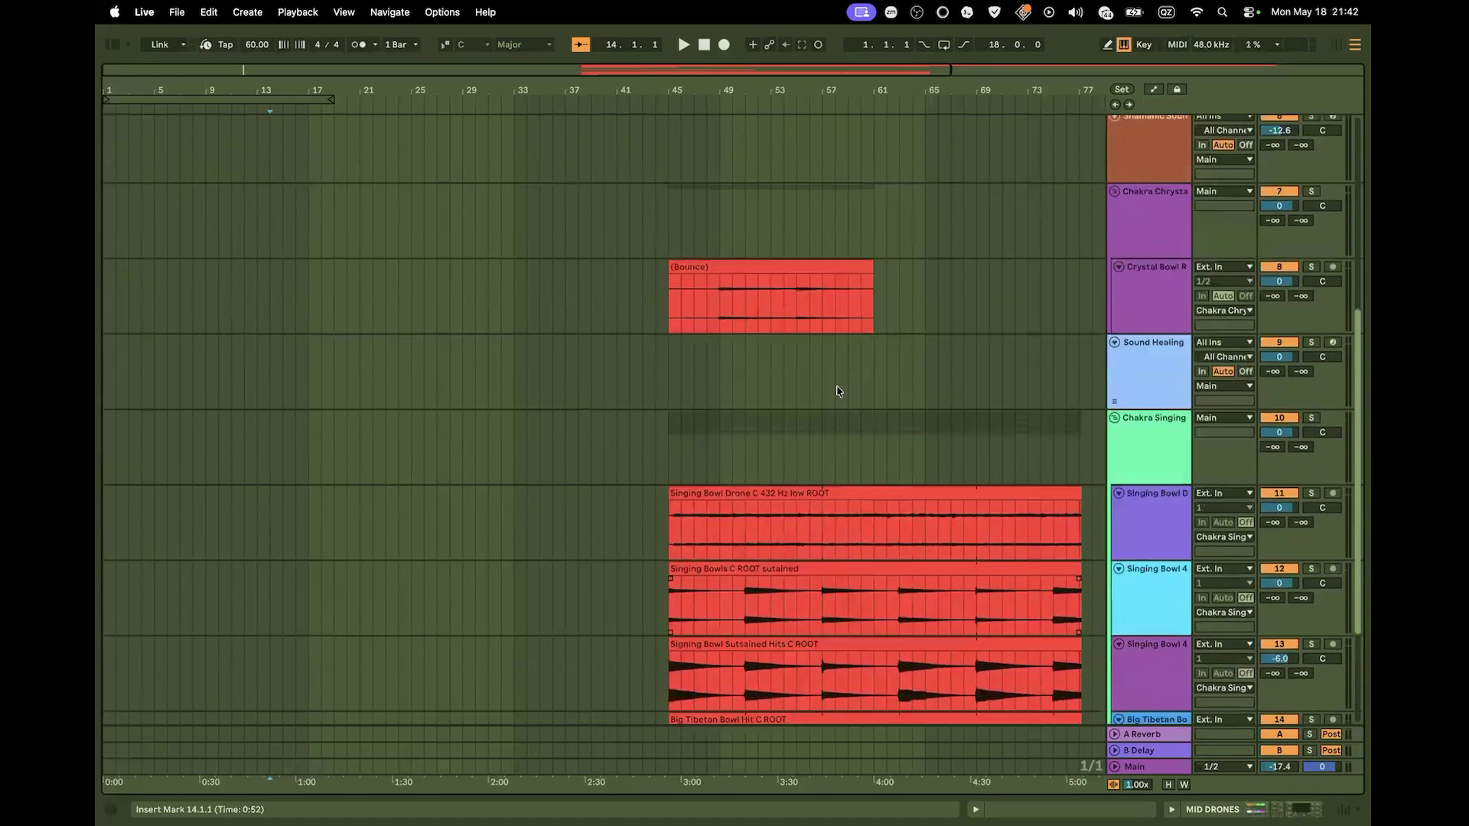
pyautogui.scroll(10, 838, 391)
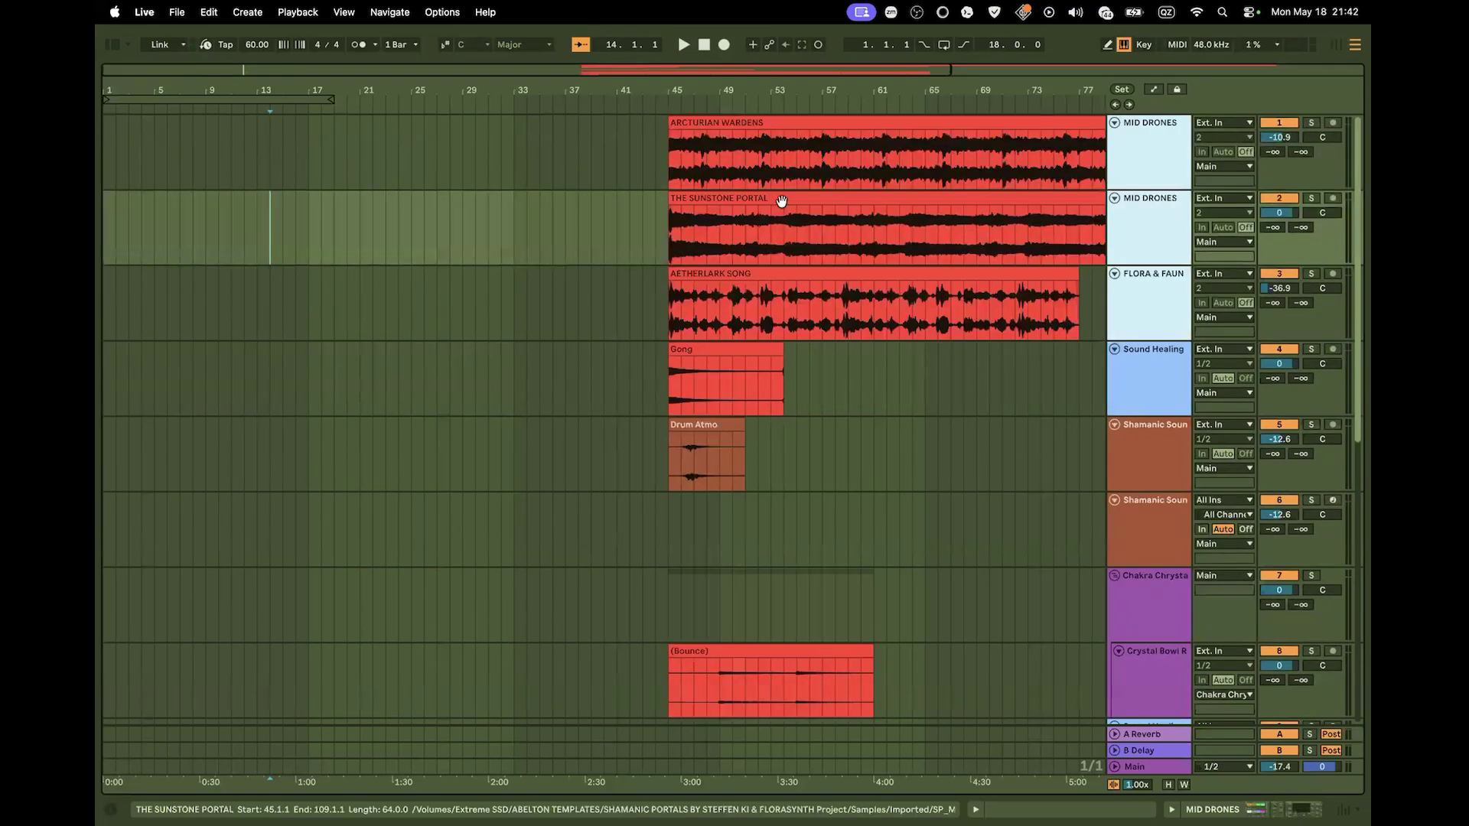
pyautogui.scroll(-10, 766, 186)
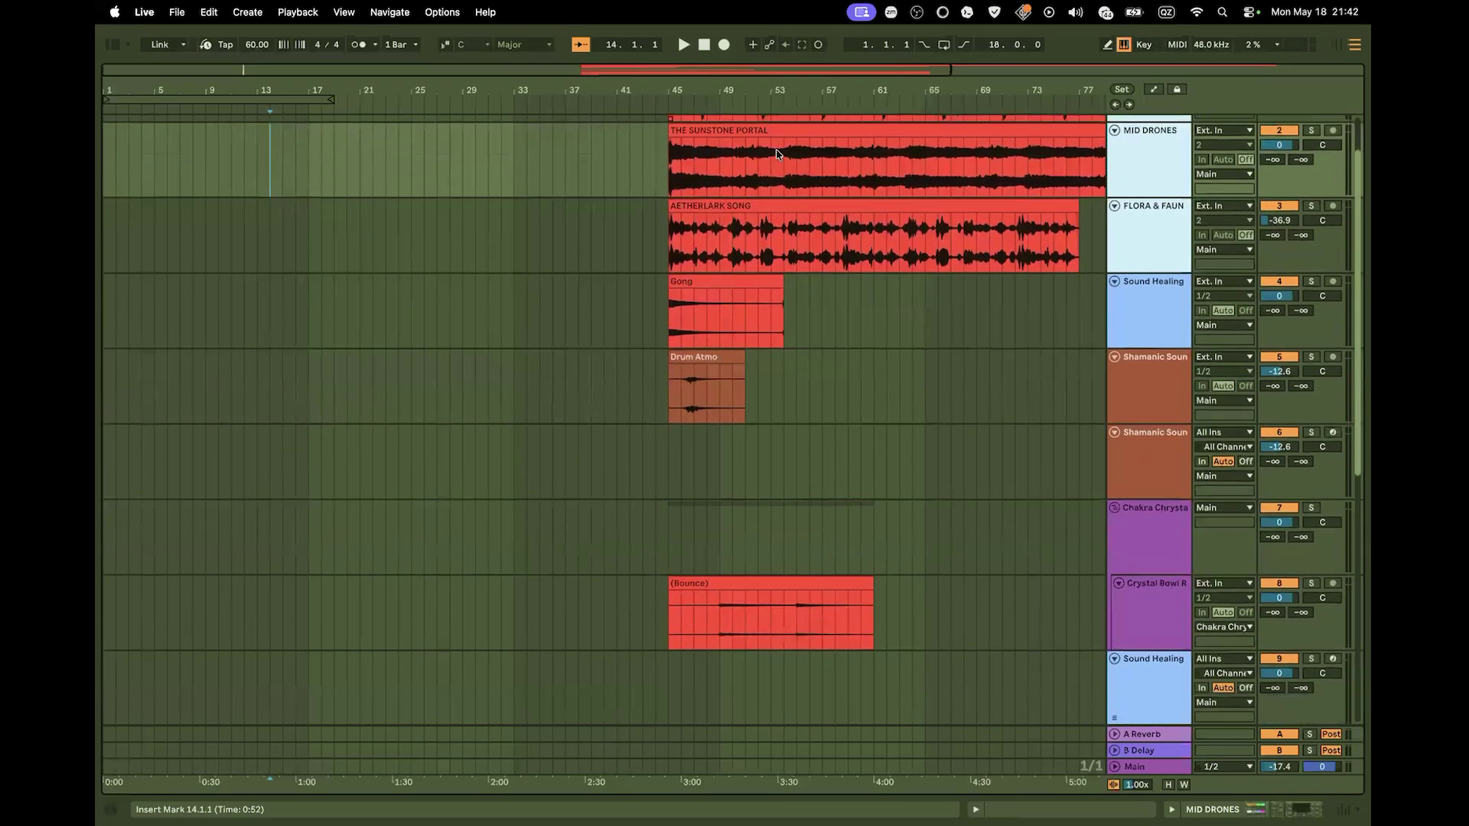
pyautogui.scroll(-5, 740, 160)
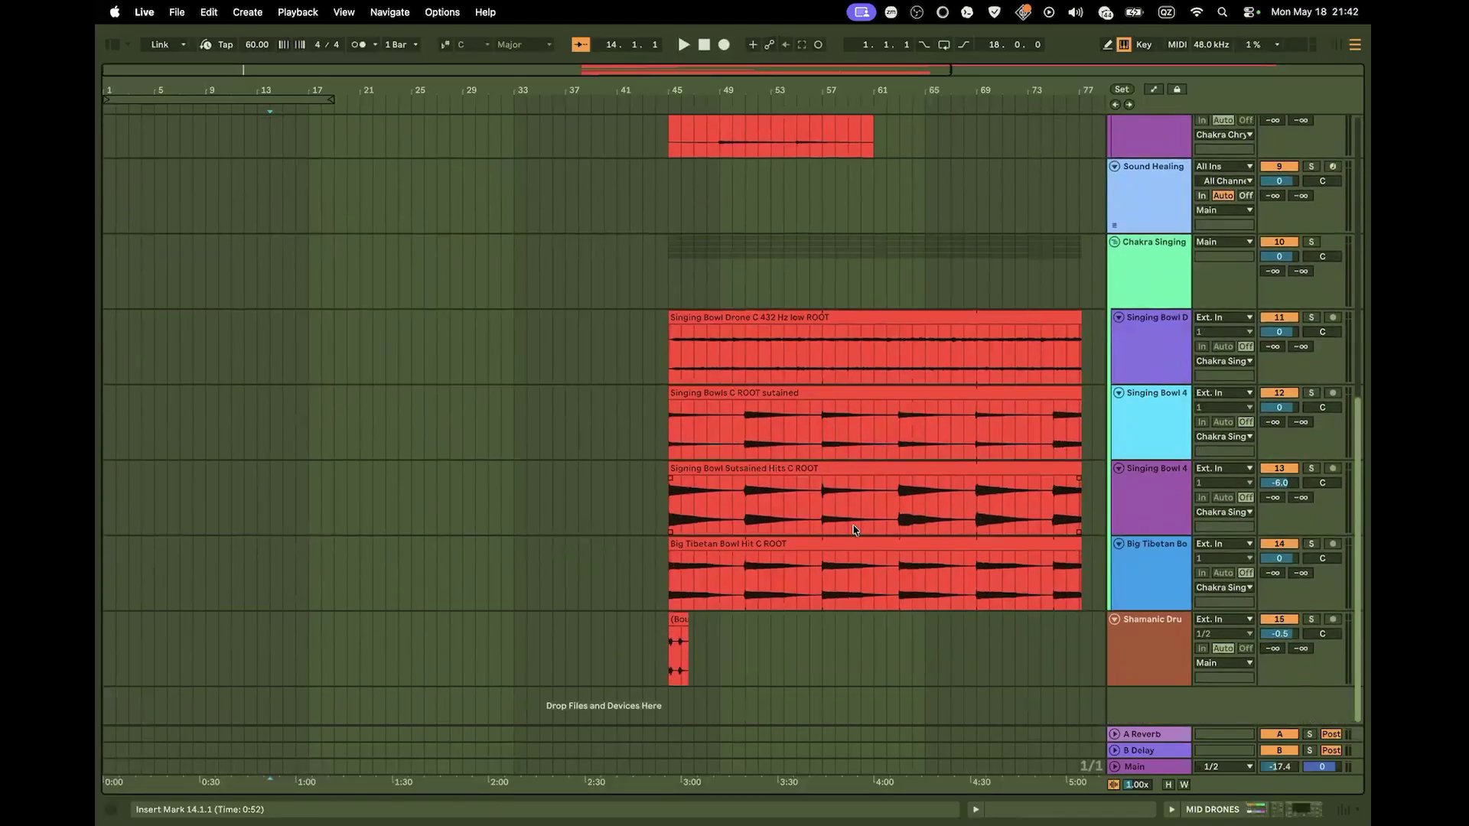
pyautogui.scroll(15, 854, 530)
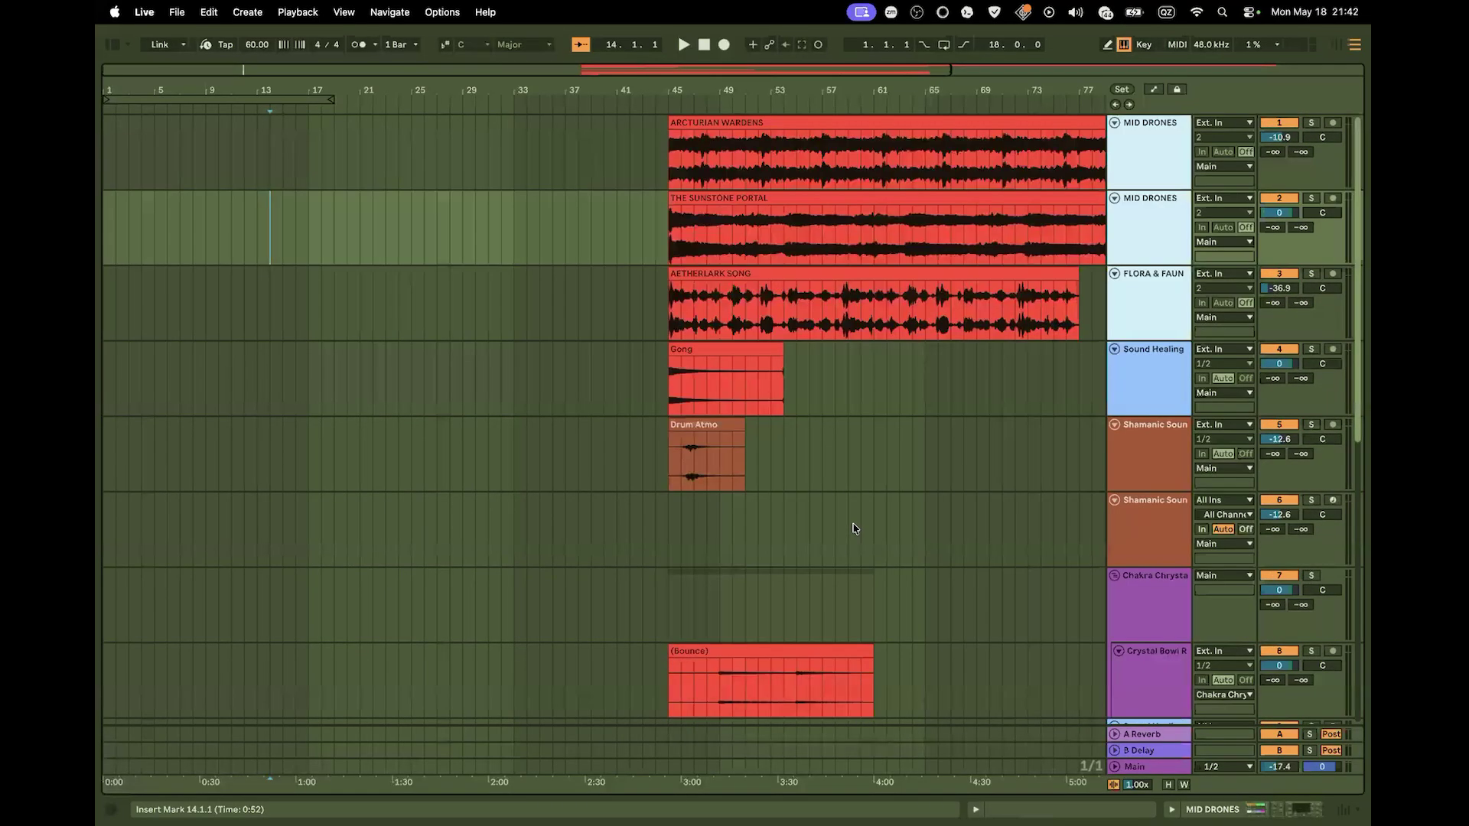
pyautogui.click(752, 271)
pyautogui.moveTo(1141, 297); pyautogui.dragTo(1131, 136)
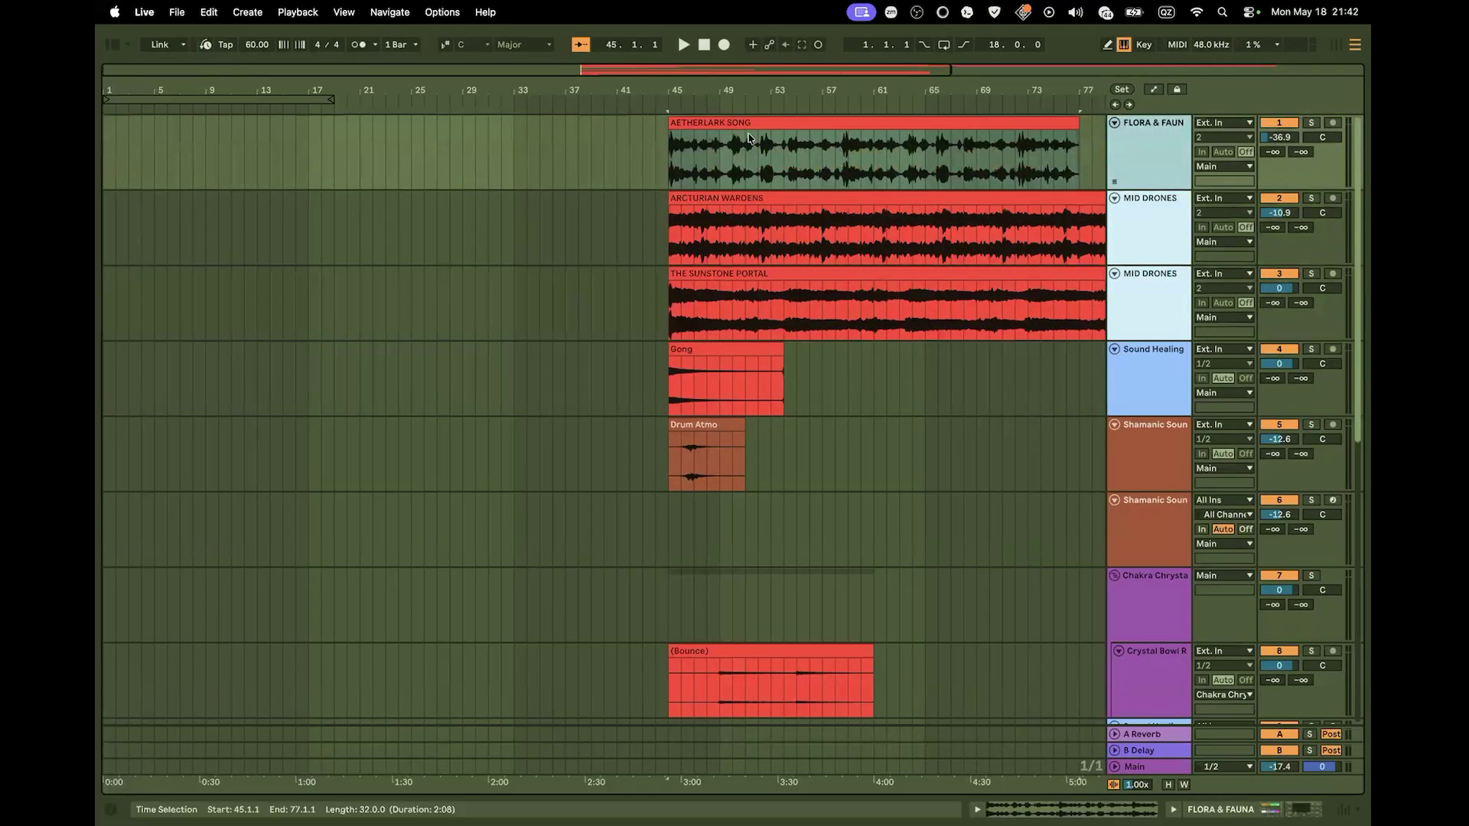
pyautogui.moveTo(773, 121); pyautogui.dragTo(199, 134)
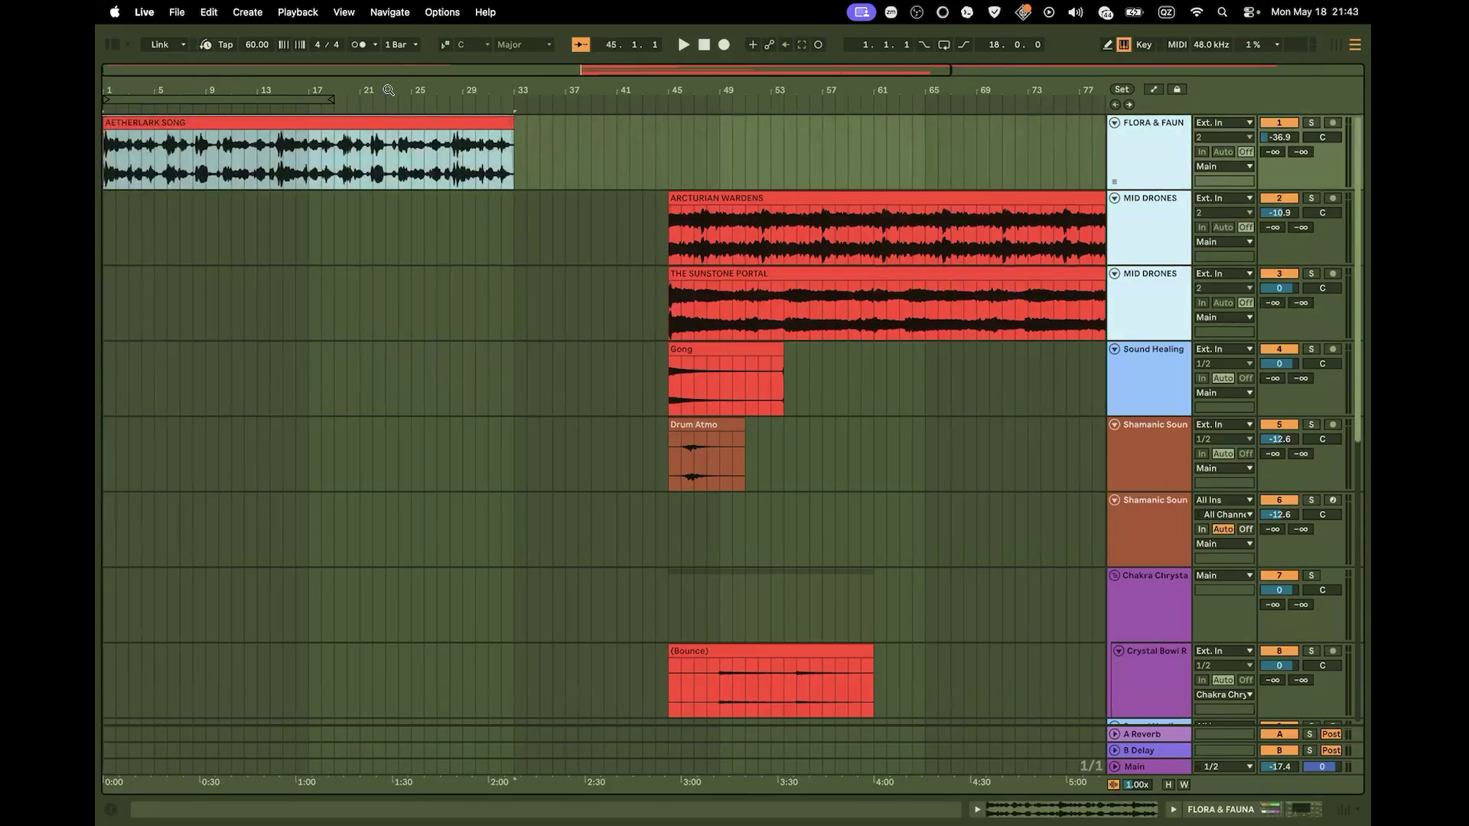
# Move the remaining clips, from Arcturian Wardens down to the Shamanic Drum bounce, together so they start at bar 73
pyautogui.press('-')
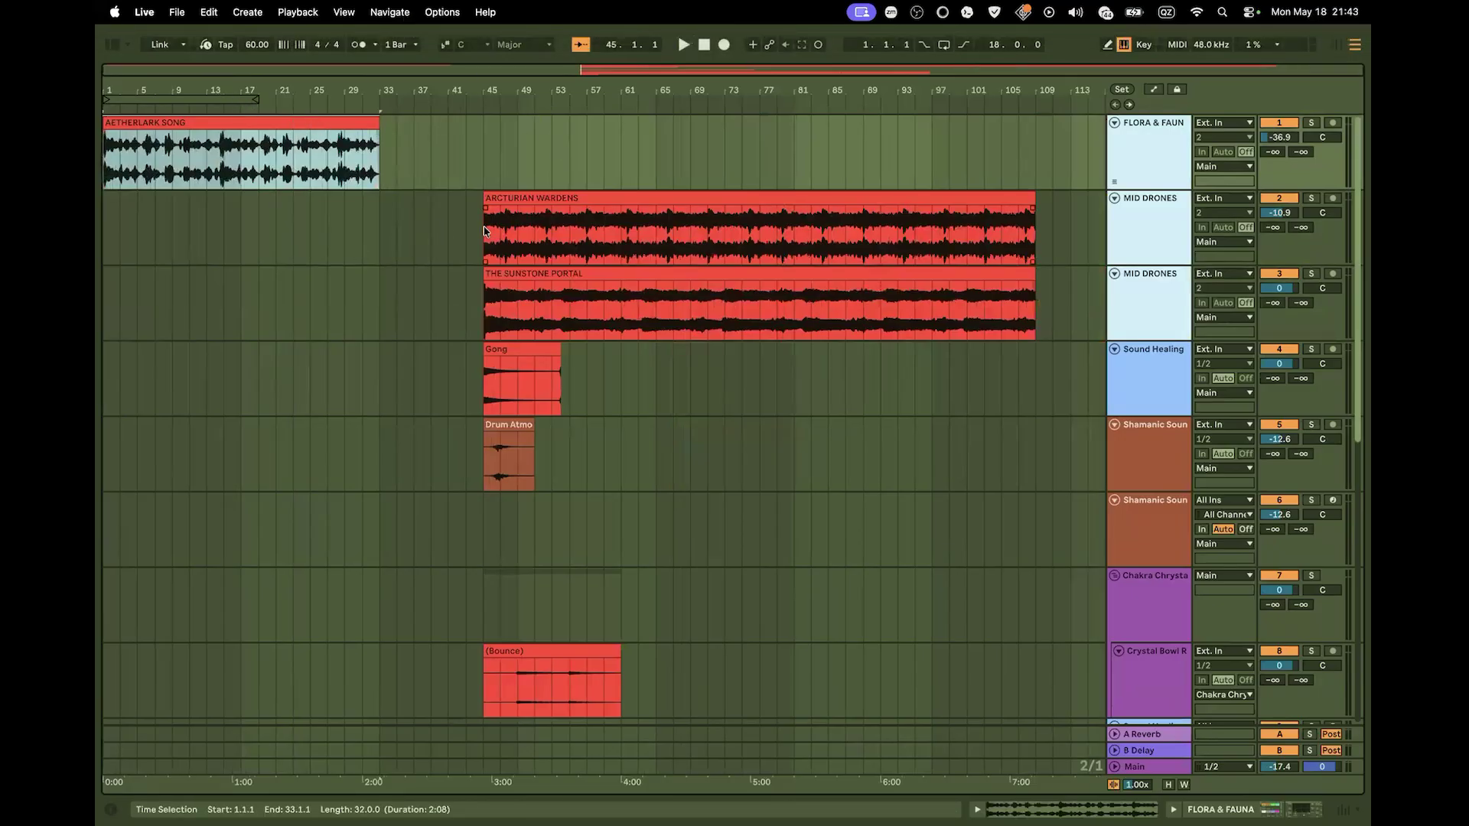
pyautogui.click(657, 196)
pyautogui.scroll(-7, 606, 306)
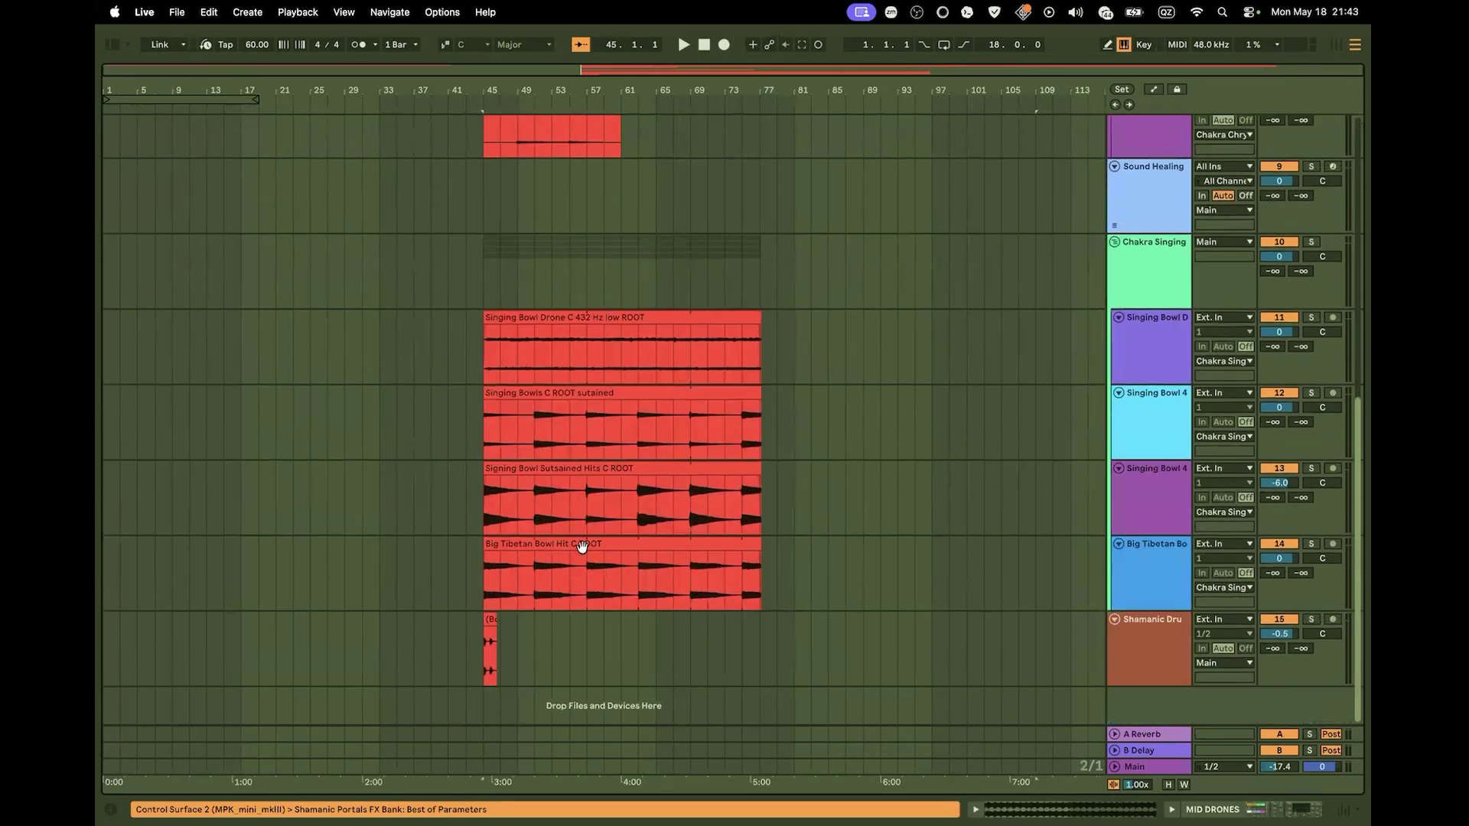
pyautogui.keyDown('shift'); pyautogui.click(492, 632); pyautogui.keyUp('shift')
pyautogui.scroll(7, 606, 456)
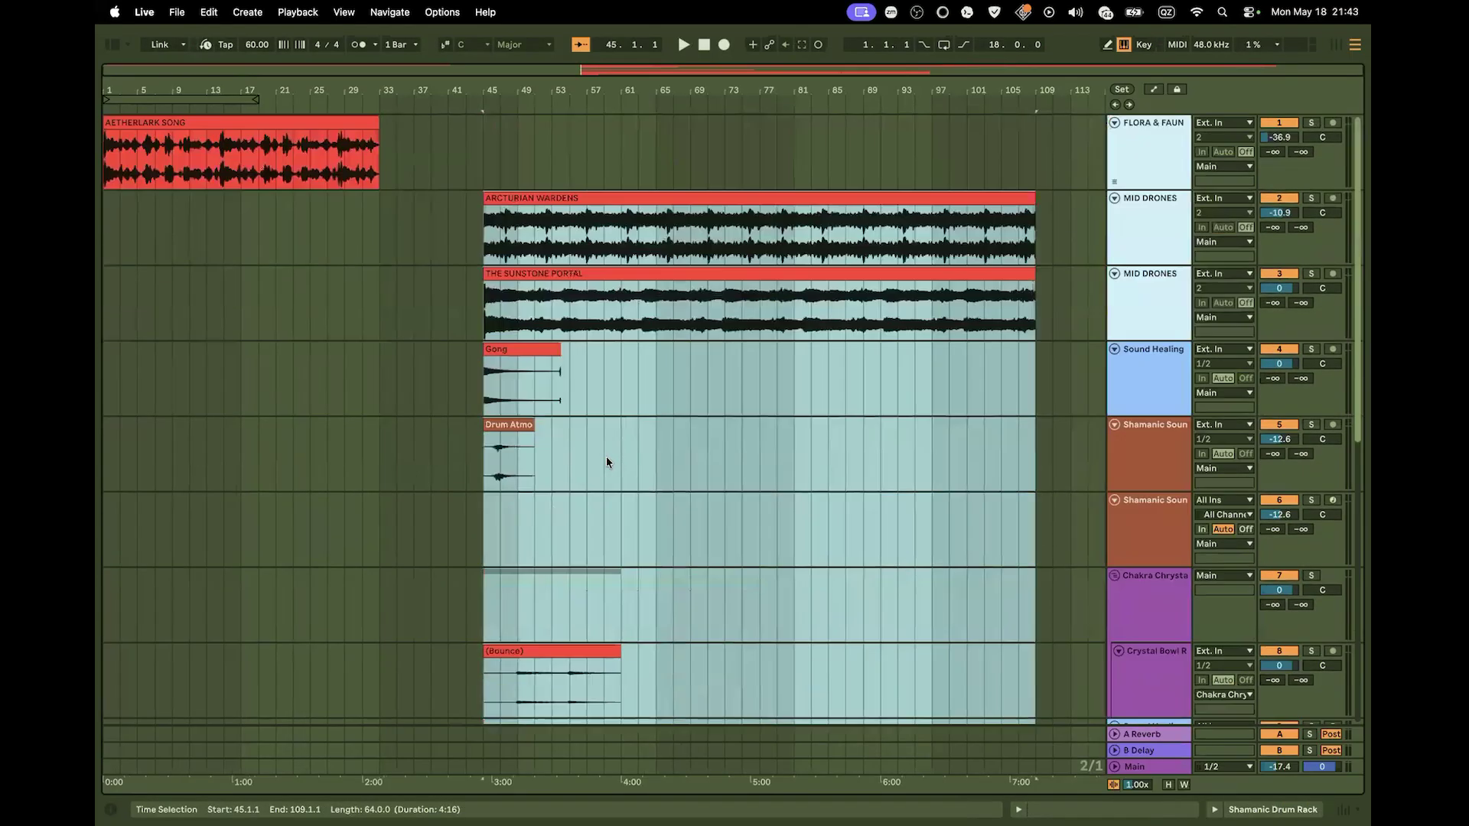
pyautogui.moveTo(571, 196); pyautogui.dragTo(810, 234)
pyautogui.click(545, 291)
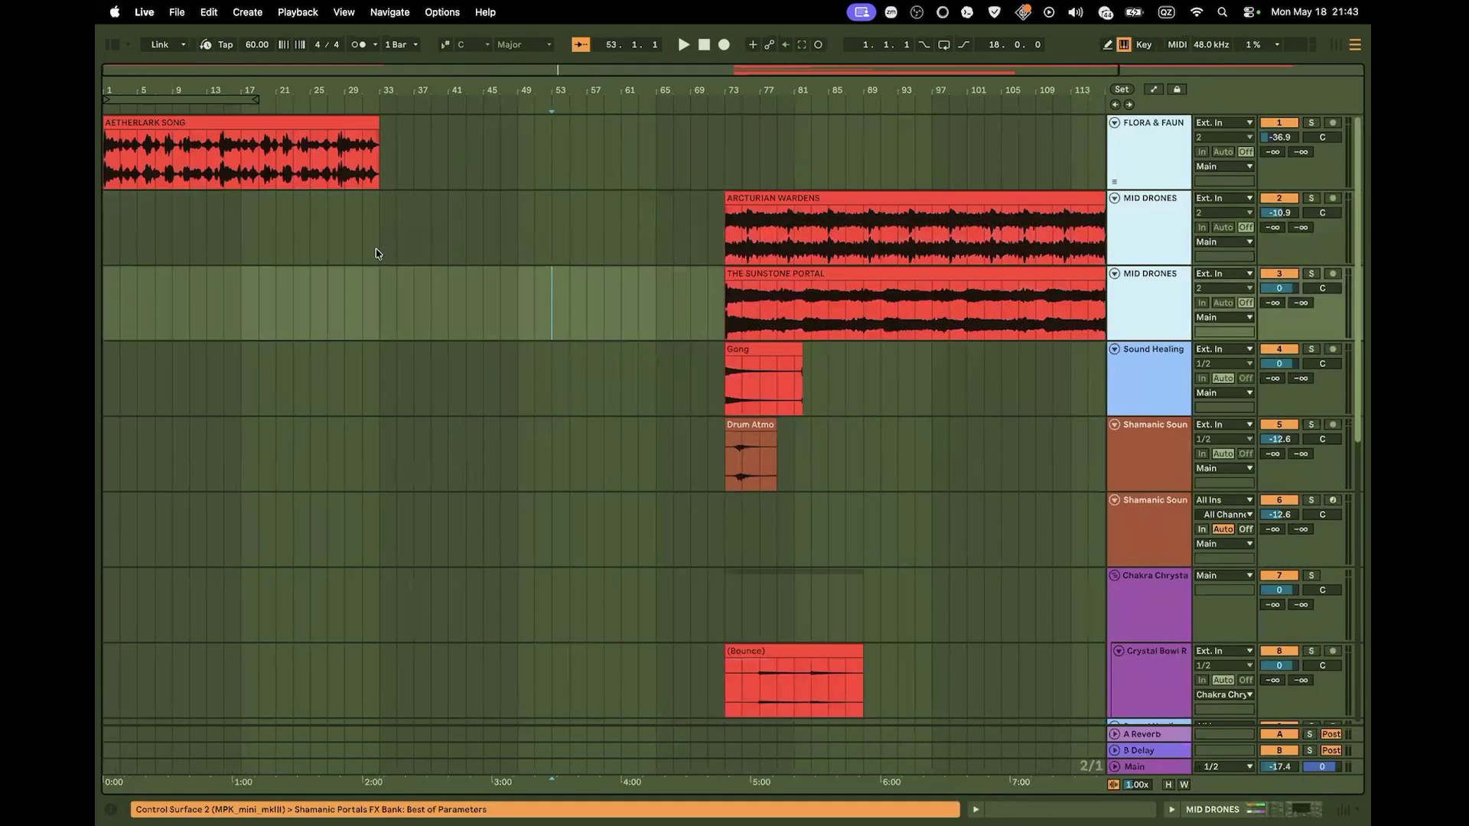
# Set the Arrangement loop to 12 bars, from bar 1 to bar 13
pyautogui.moveTo(198, 75); pyautogui.dragTo(293, 91)
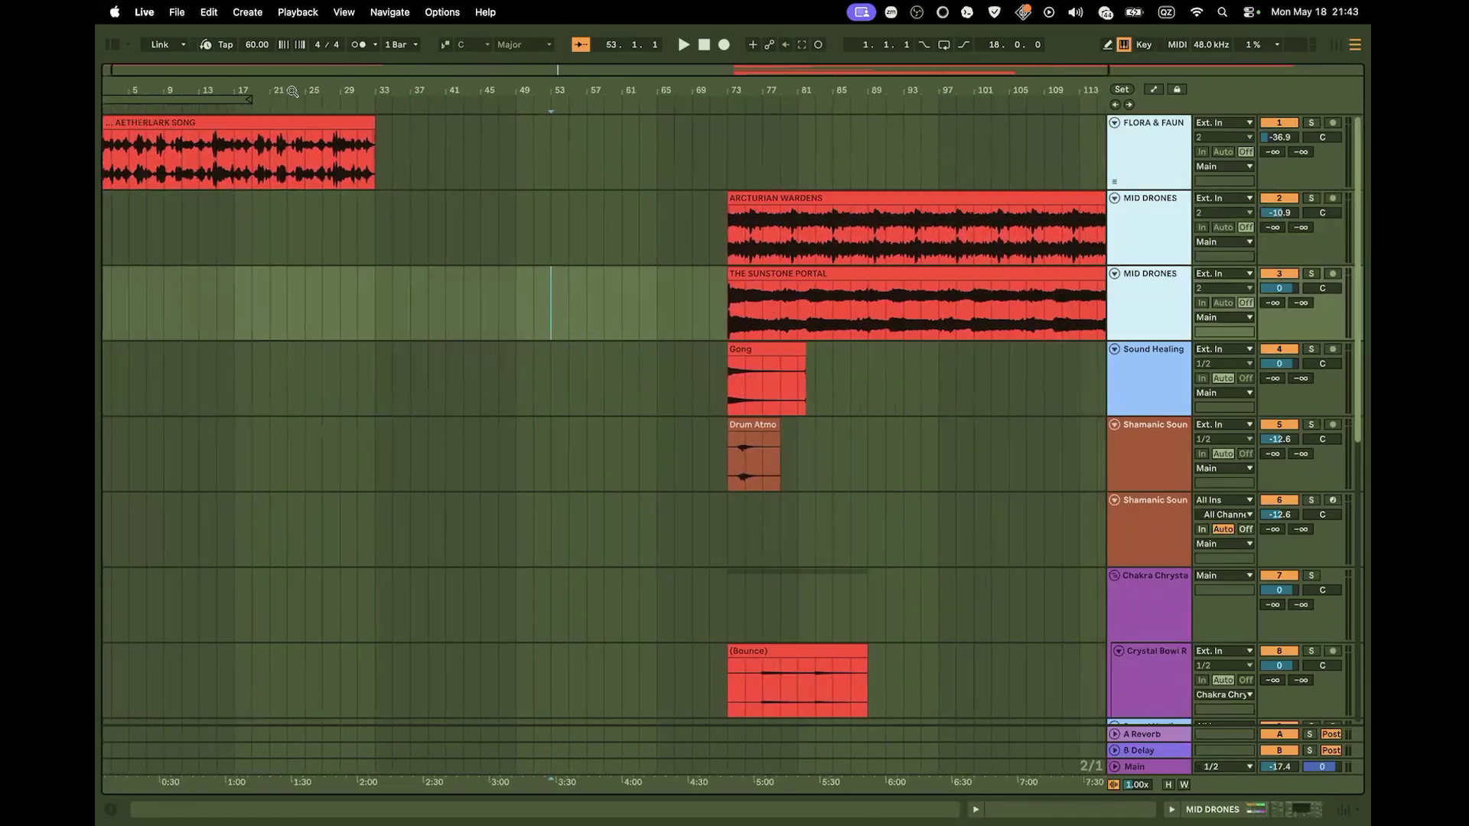
pyautogui.click(249, 97)
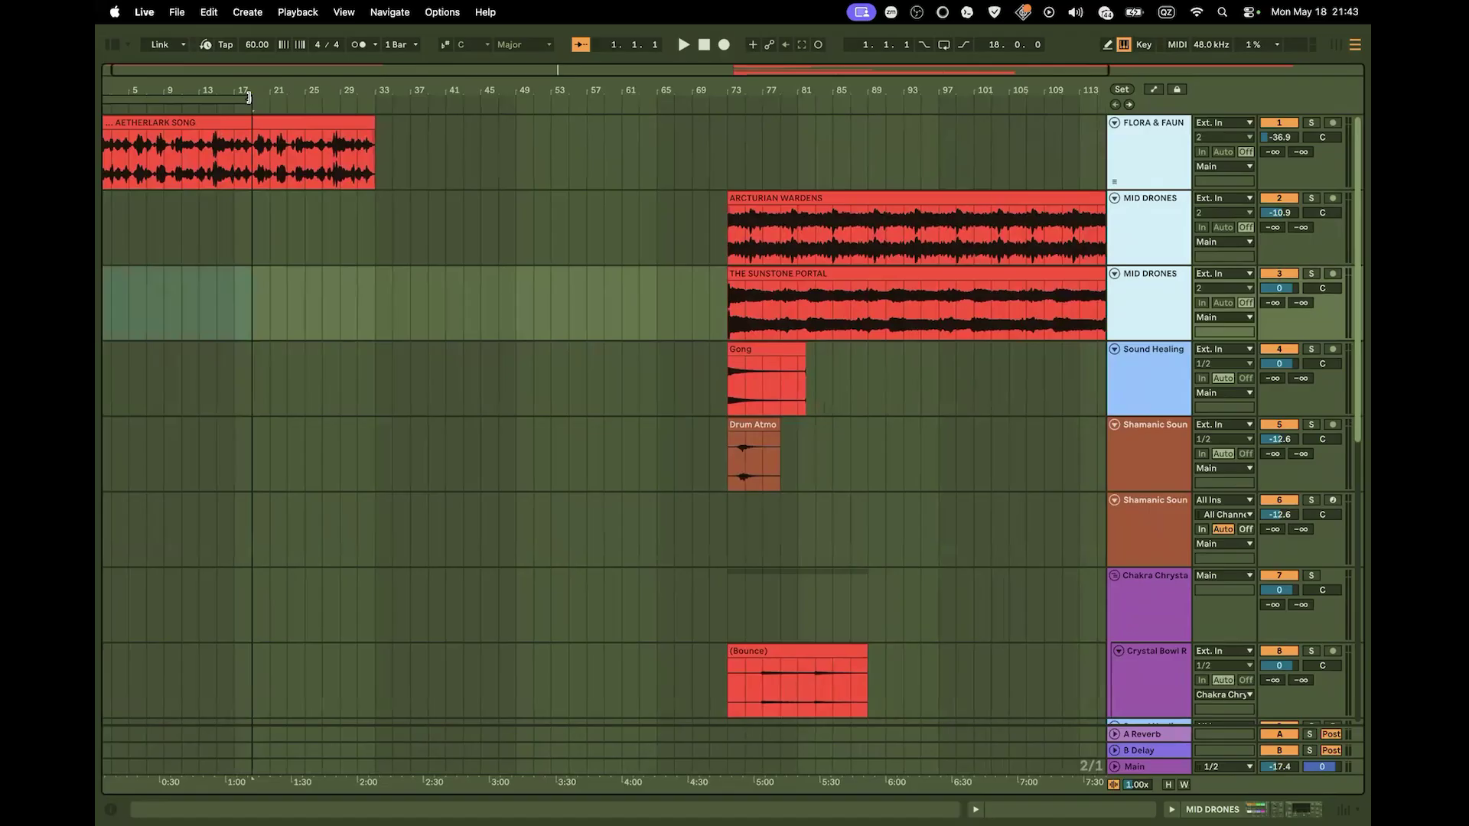
pyautogui.moveTo(248, 97)
pyautogui.mouseDown()
pyautogui.moveTo(199, 102)
pyautogui.moveTo(406, 115)
pyautogui.mouseUp()
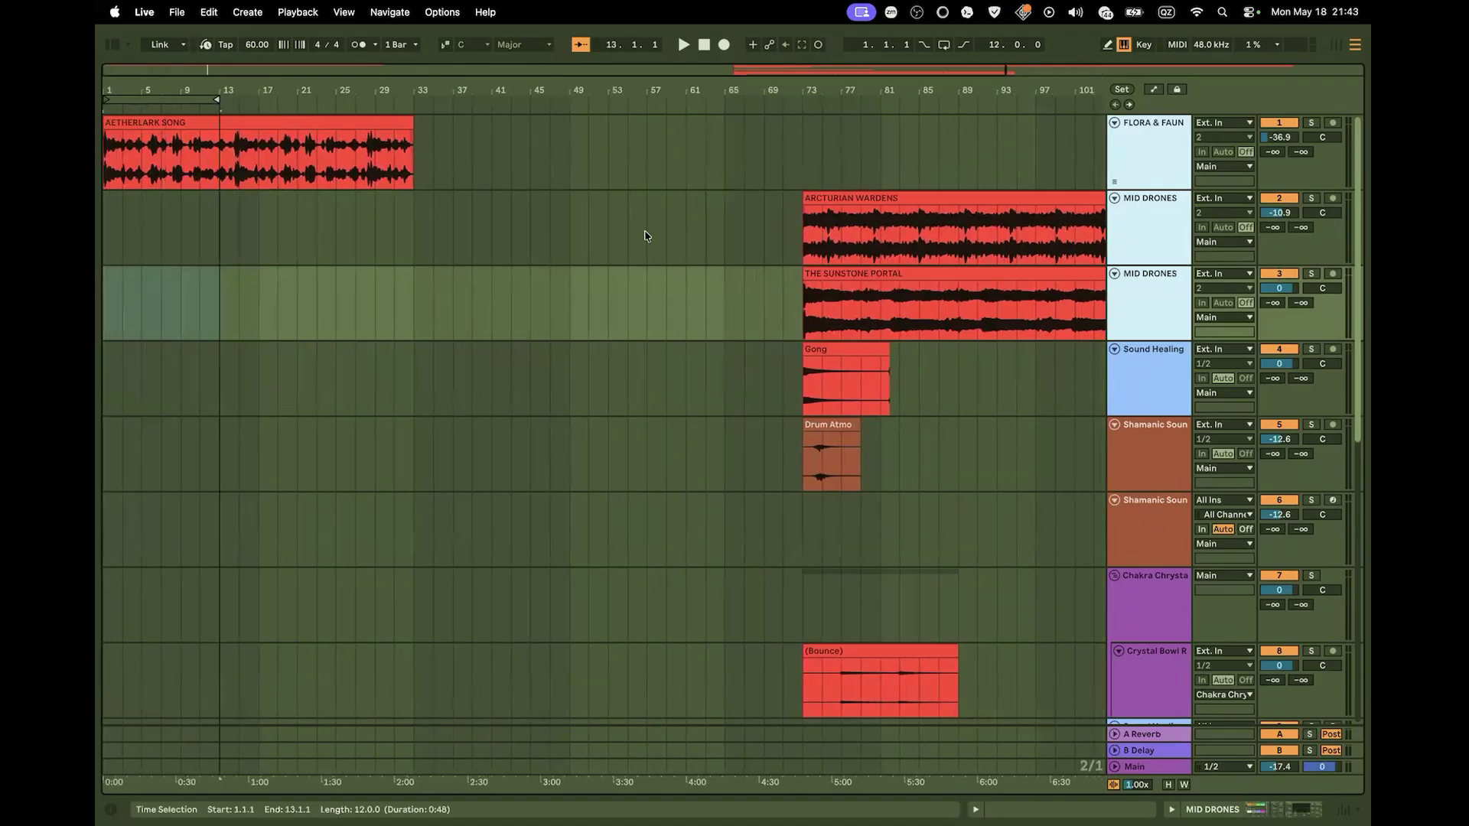
# Select the time covered by the loop brace and play the Aetherlark Song section from bar 1
pyautogui.click(185, 95)
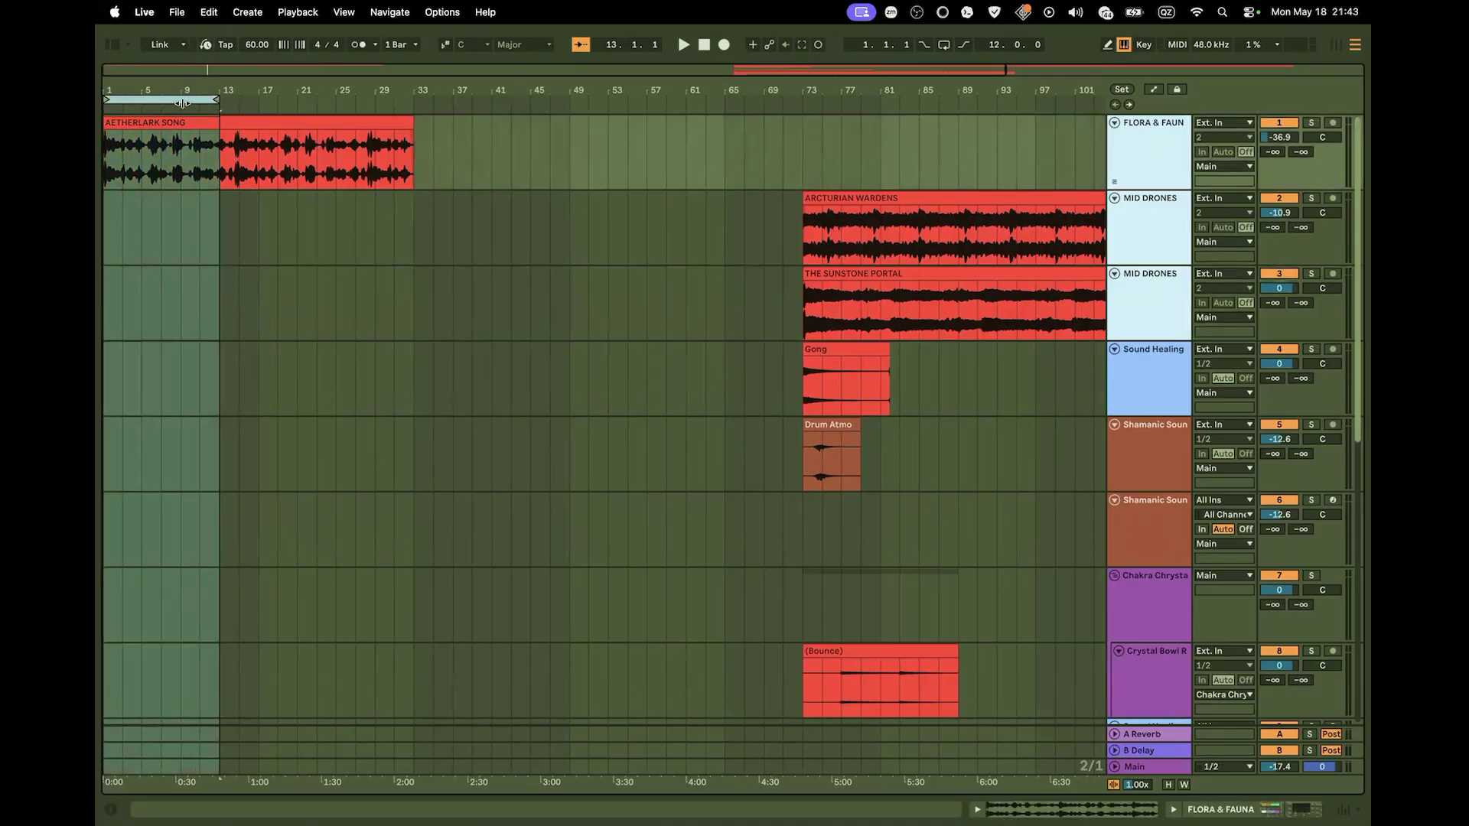
pyautogui.click(702, 44)
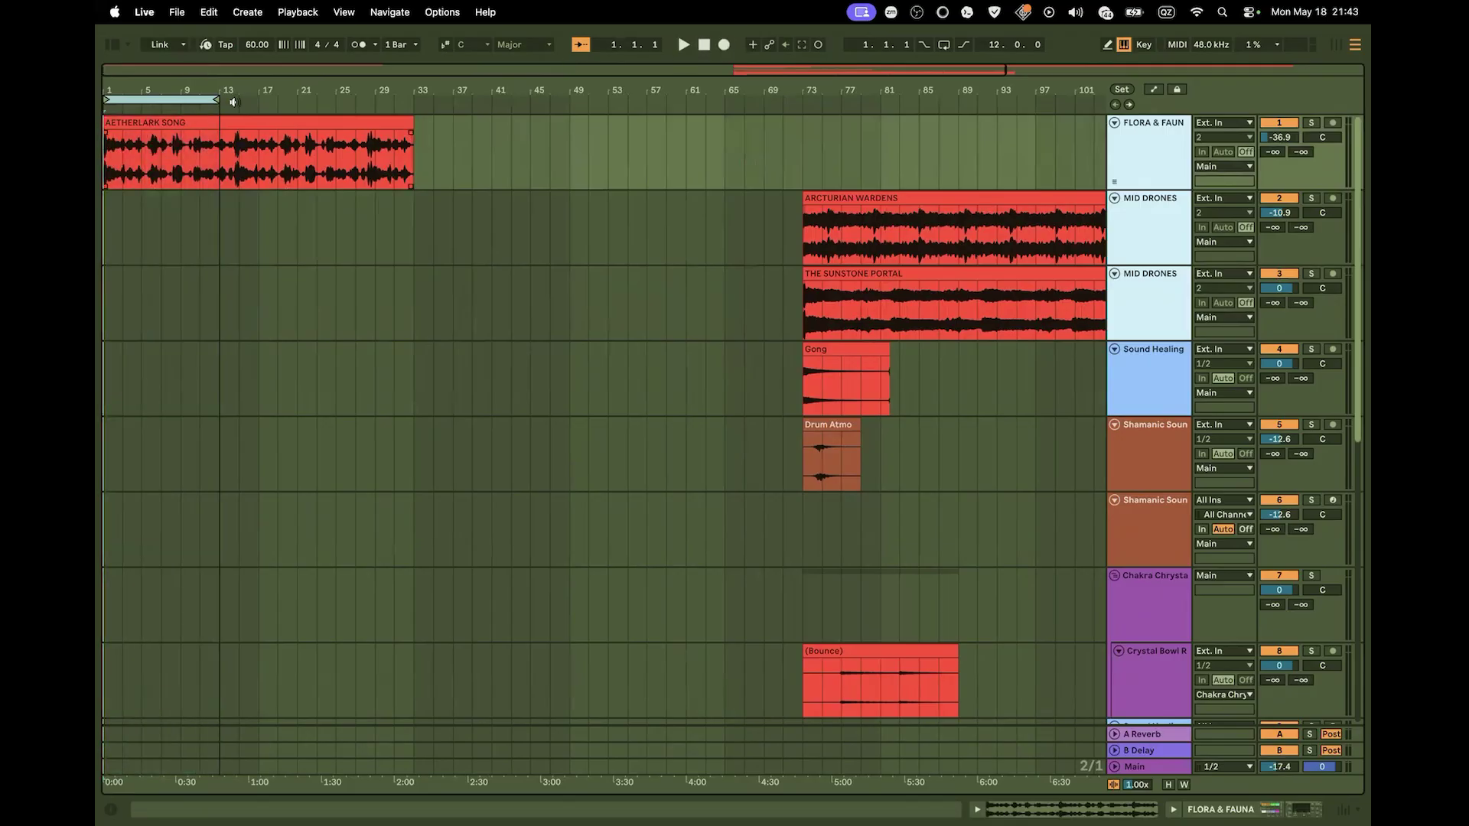
pyautogui.press('space')
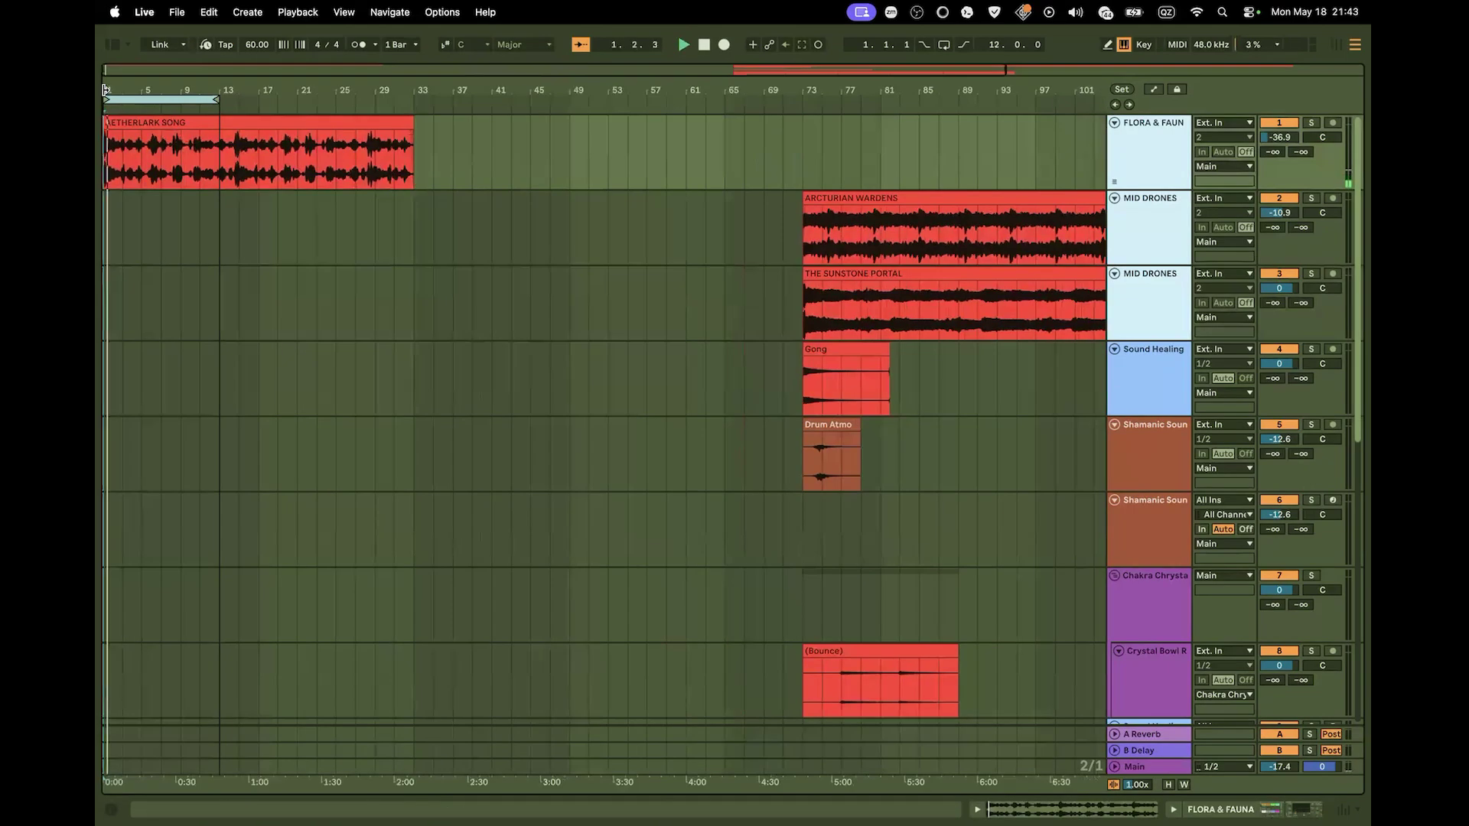
# Give the Aetherlark Song clip a fade-in ending at about bar 2 and audition its start from bar 1
pyautogui.moveTo(106, 90); pyautogui.dragTo(128, 203)
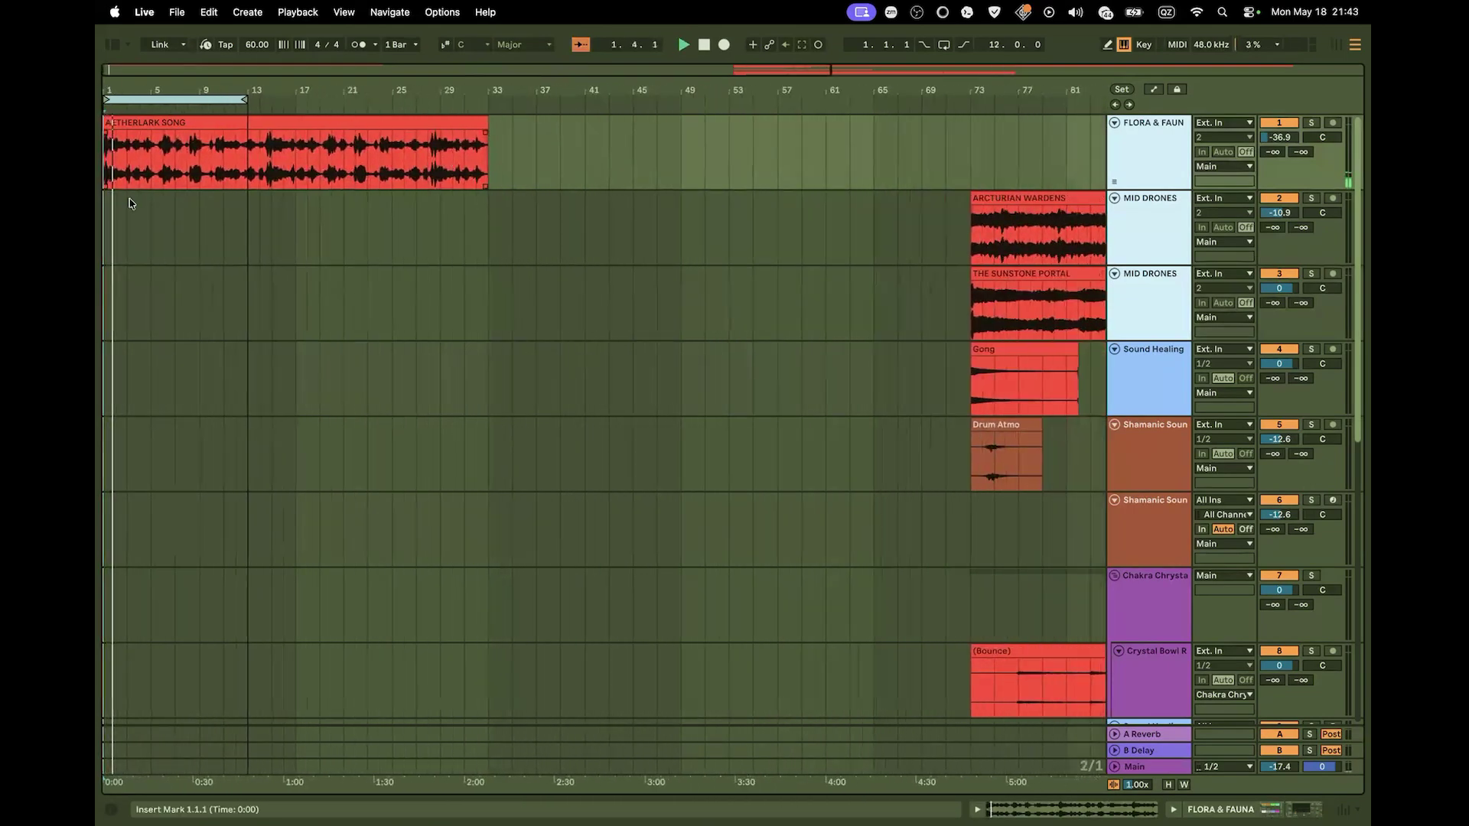
pyautogui.click(110, 137)
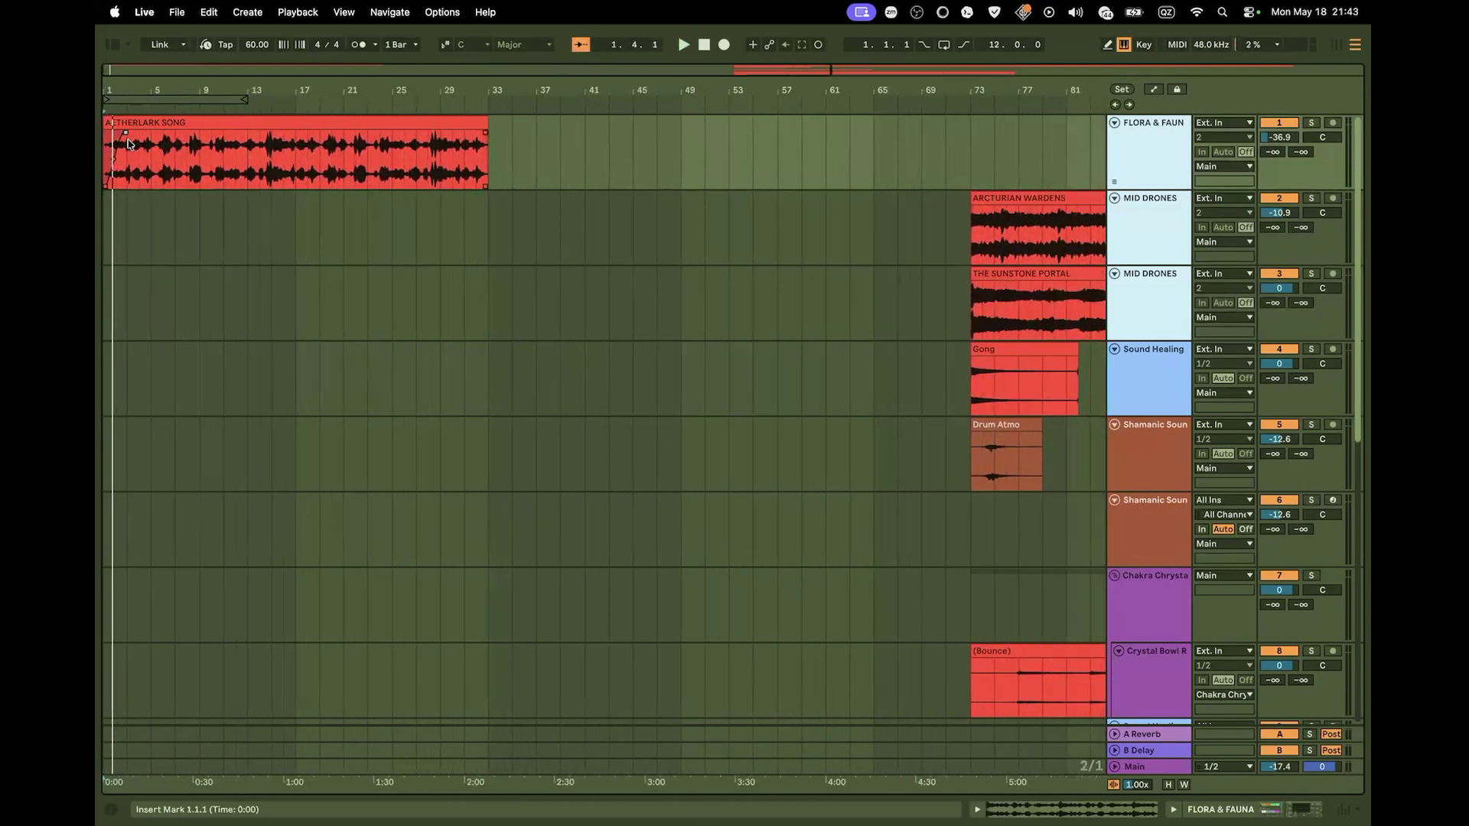
pyautogui.moveTo(119, 89); pyautogui.dragTo(100, 142)
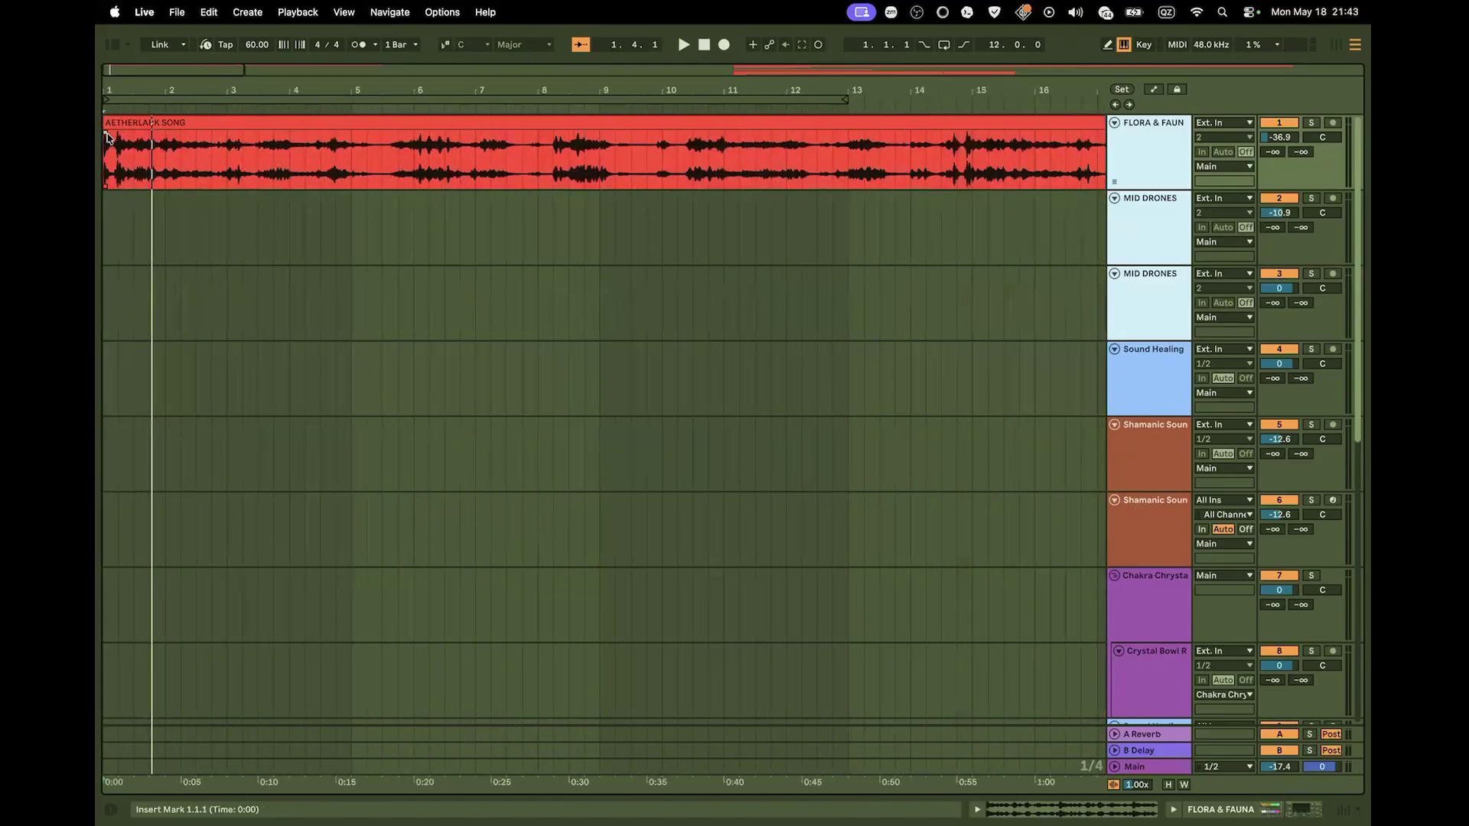
pyautogui.moveTo(163, 126); pyautogui.dragTo(231, 124)
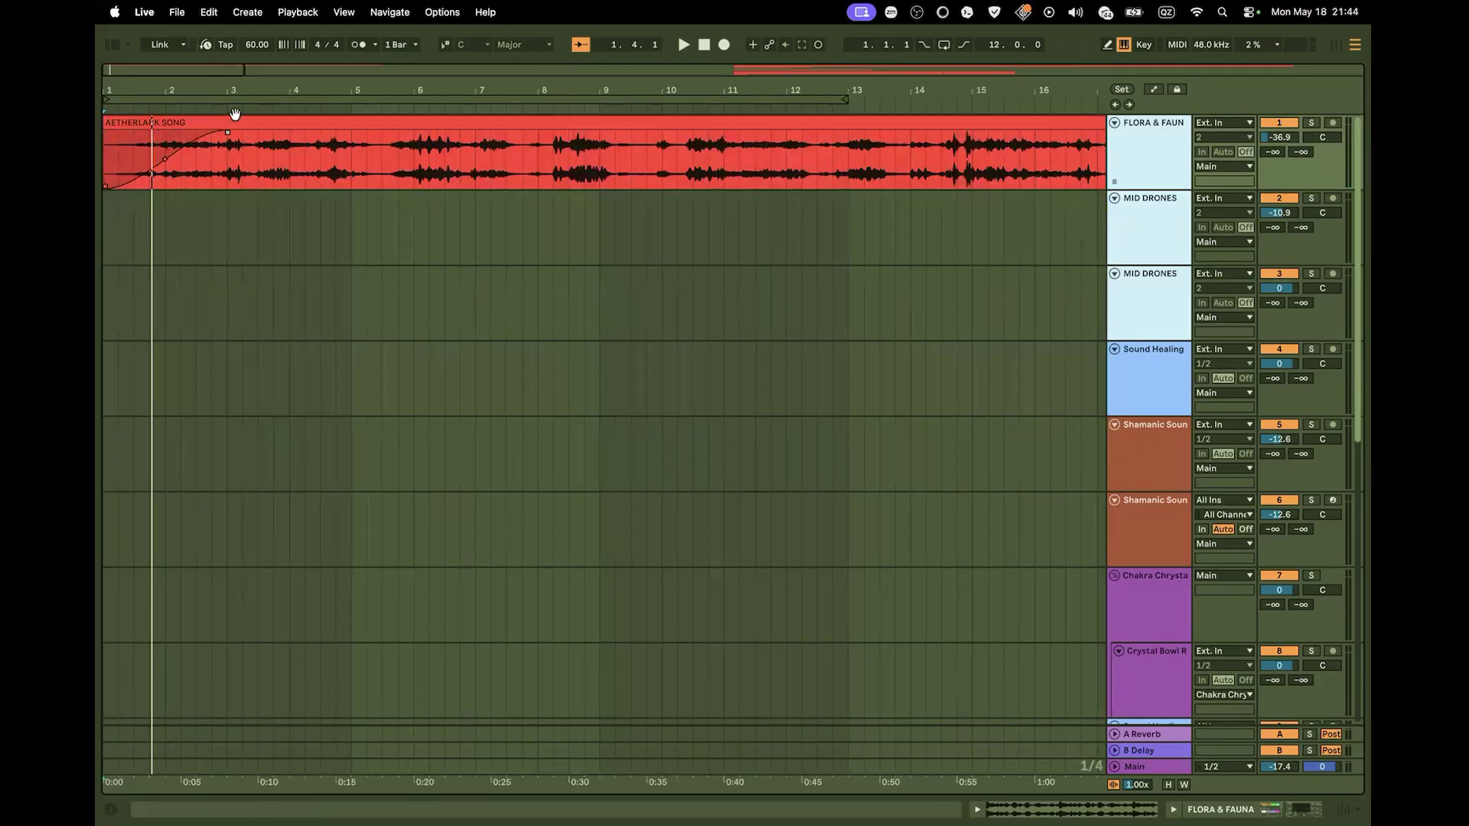
pyautogui.click(683, 46)
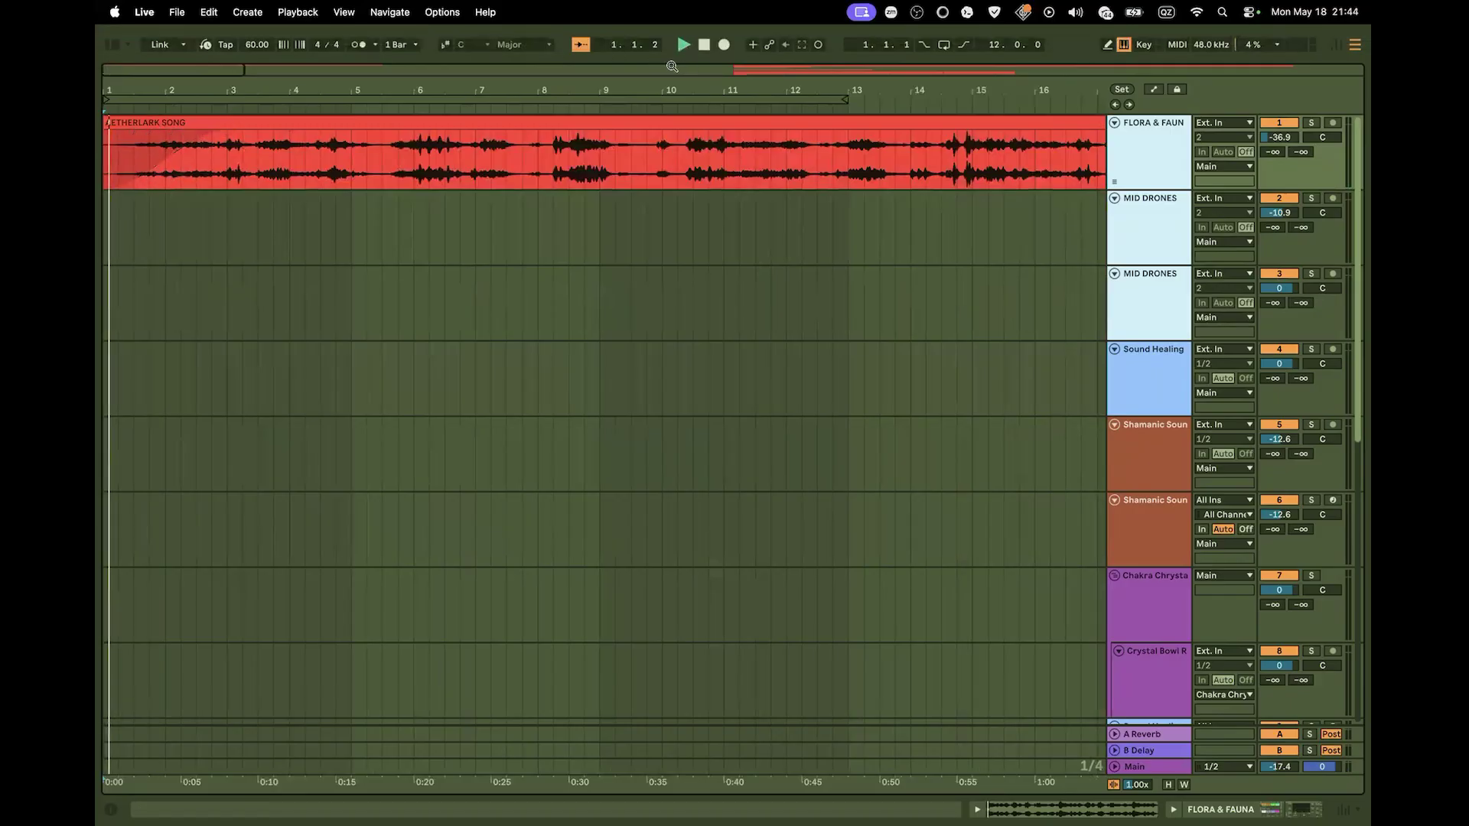
pyautogui.moveTo(665, 94); pyautogui.dragTo(666, 23)
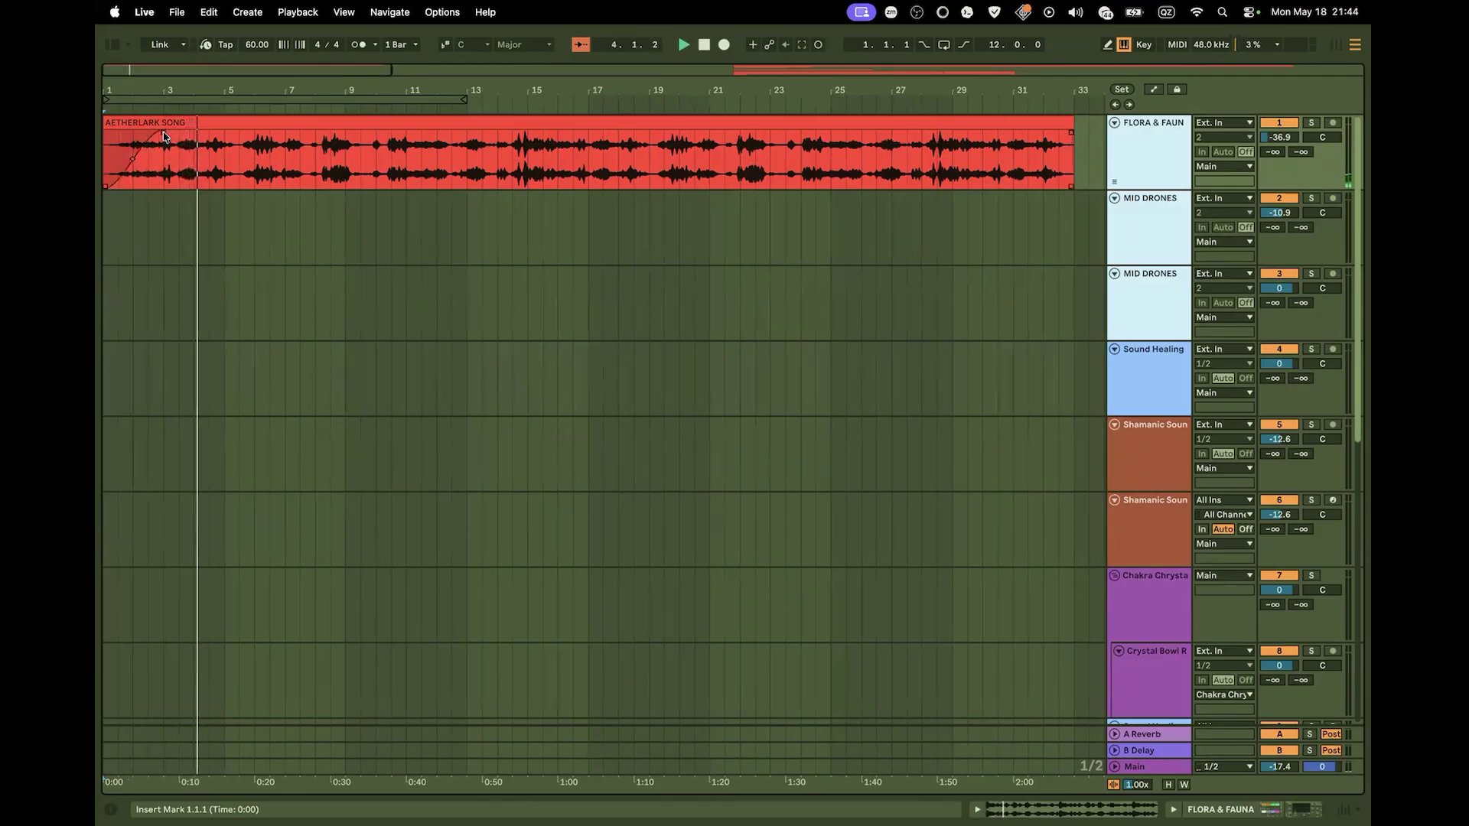
pyautogui.moveTo(159, 139); pyautogui.dragTo(132, 145)
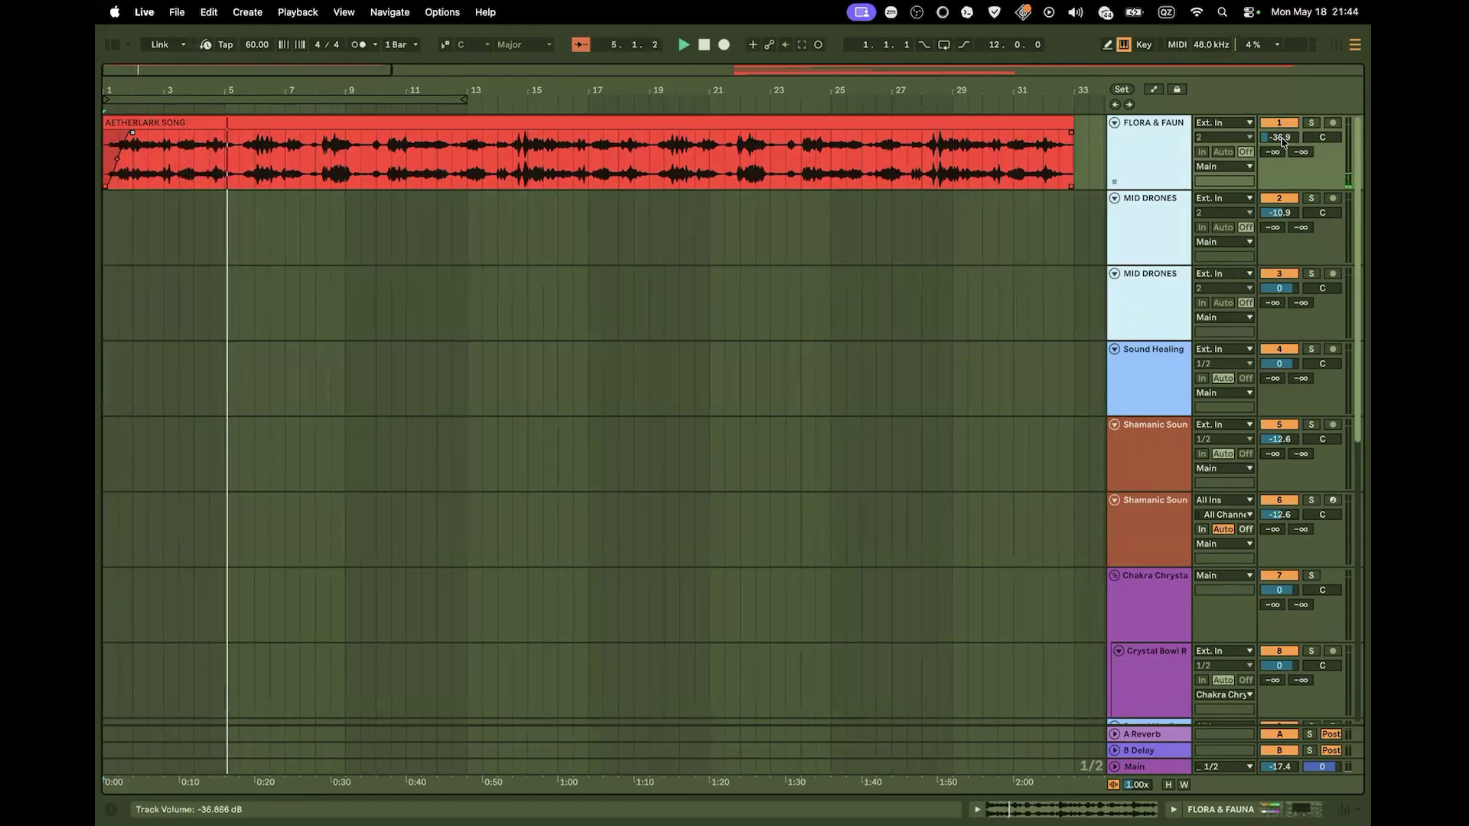
# Reset the Main track's volume to 0 dB in the Session mixer and return to the Arrangement
pyautogui.press('Tab')
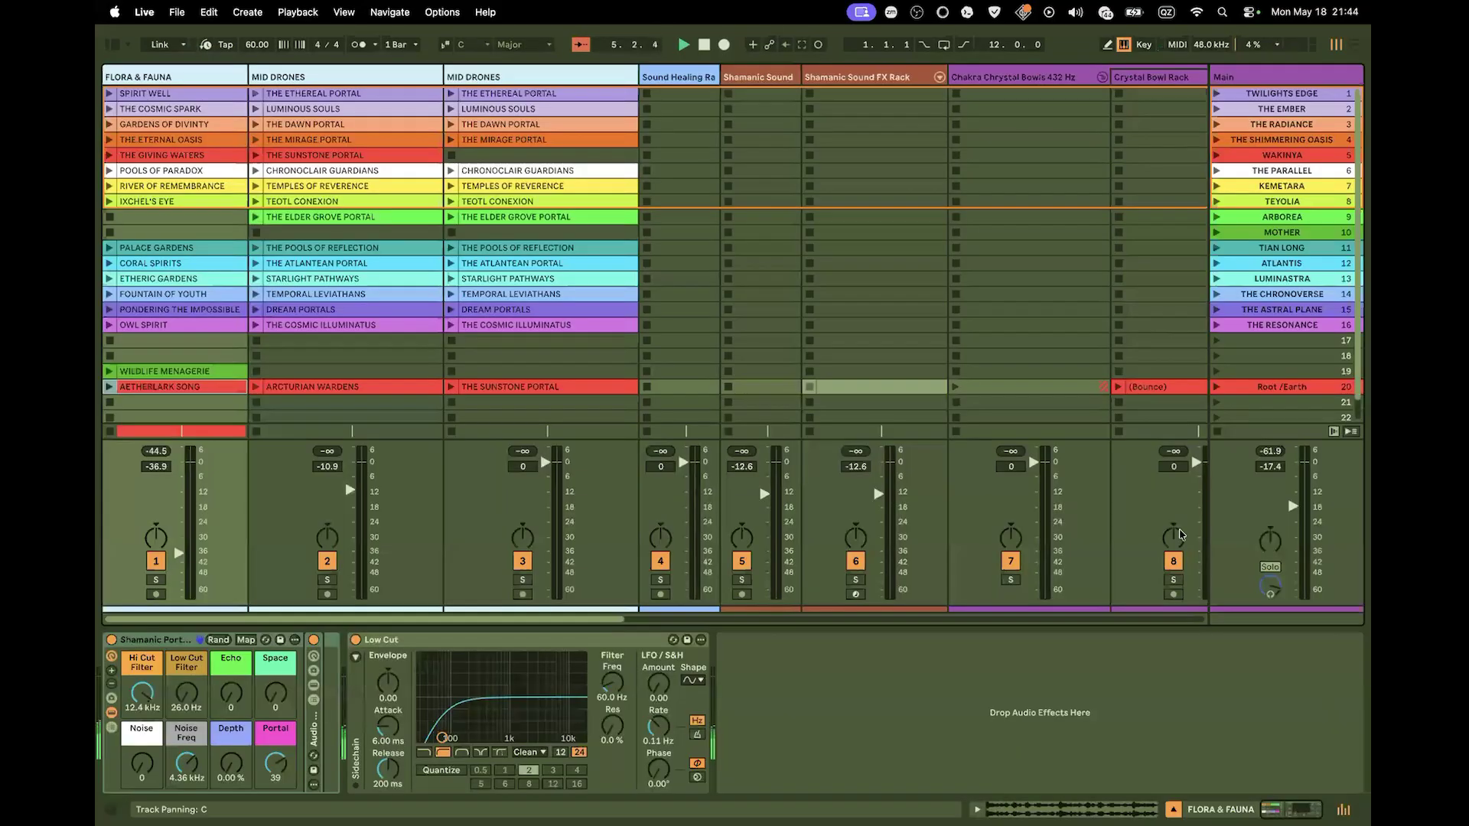
pyautogui.doubleClick(1291, 509)
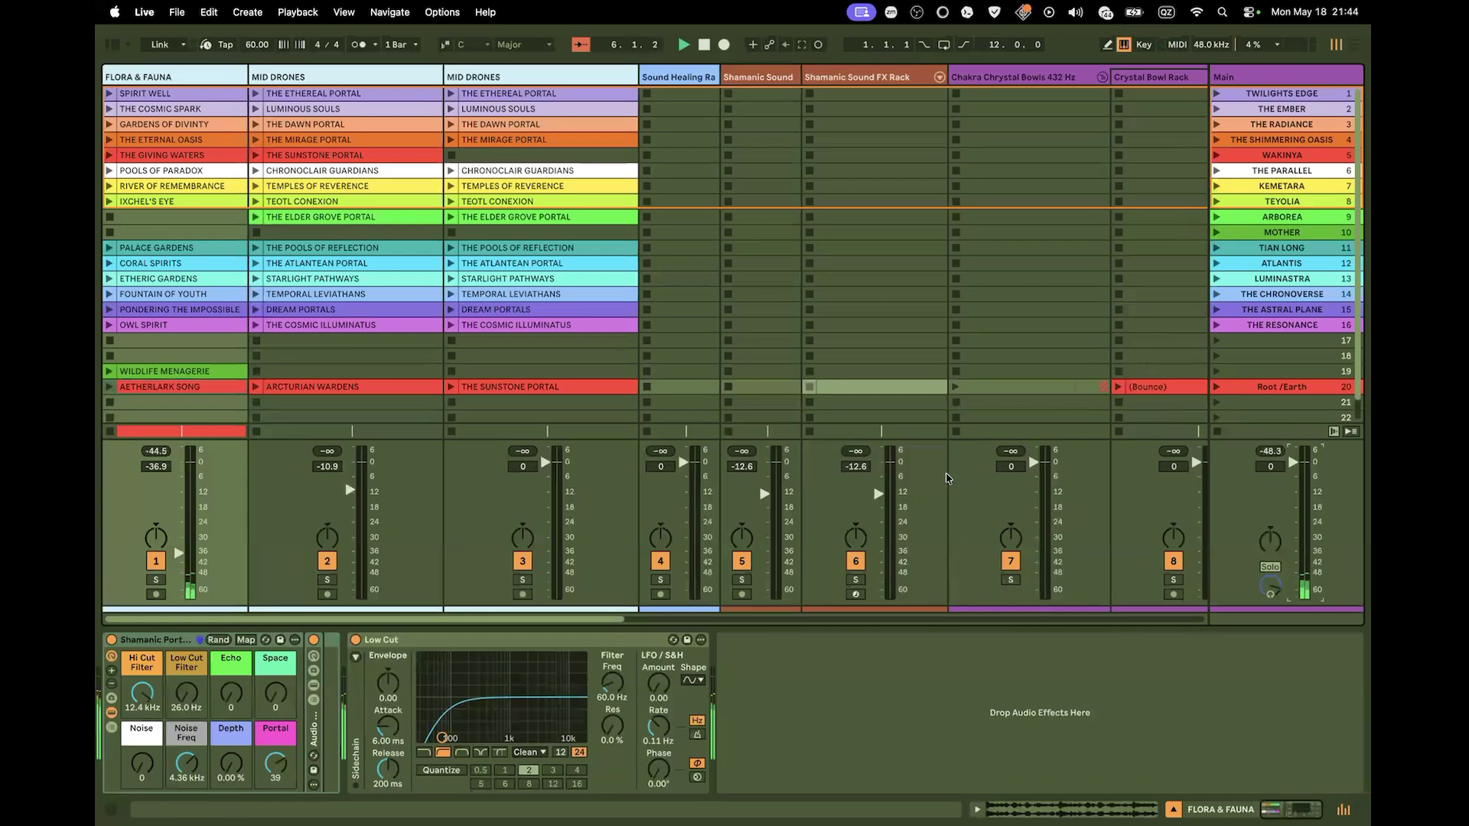
pyautogui.press('Tab')
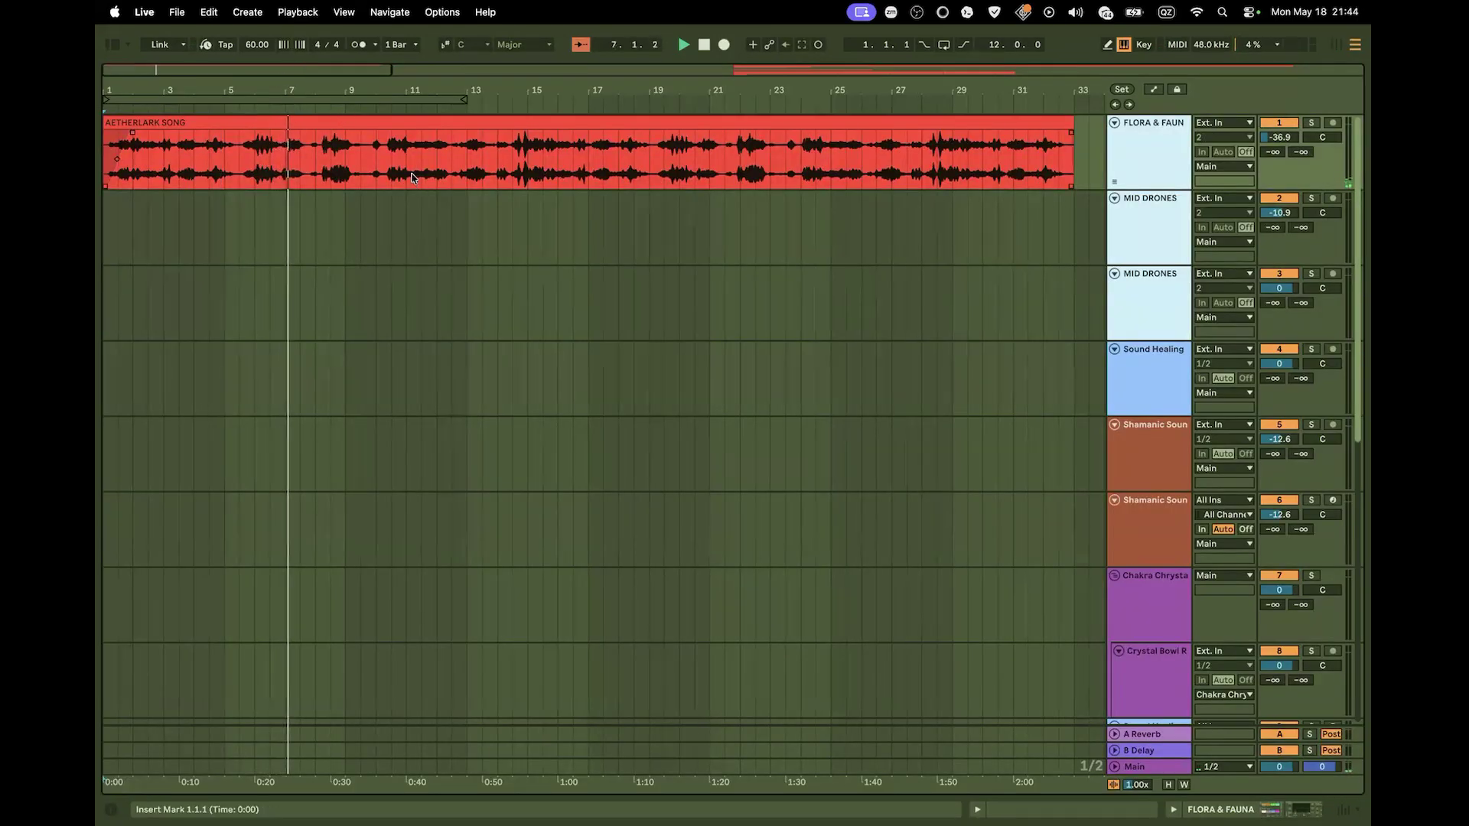
# Move the parked Gong clip on the Sound Healing track so it starts at bar 7
pyautogui.click(337, 100)
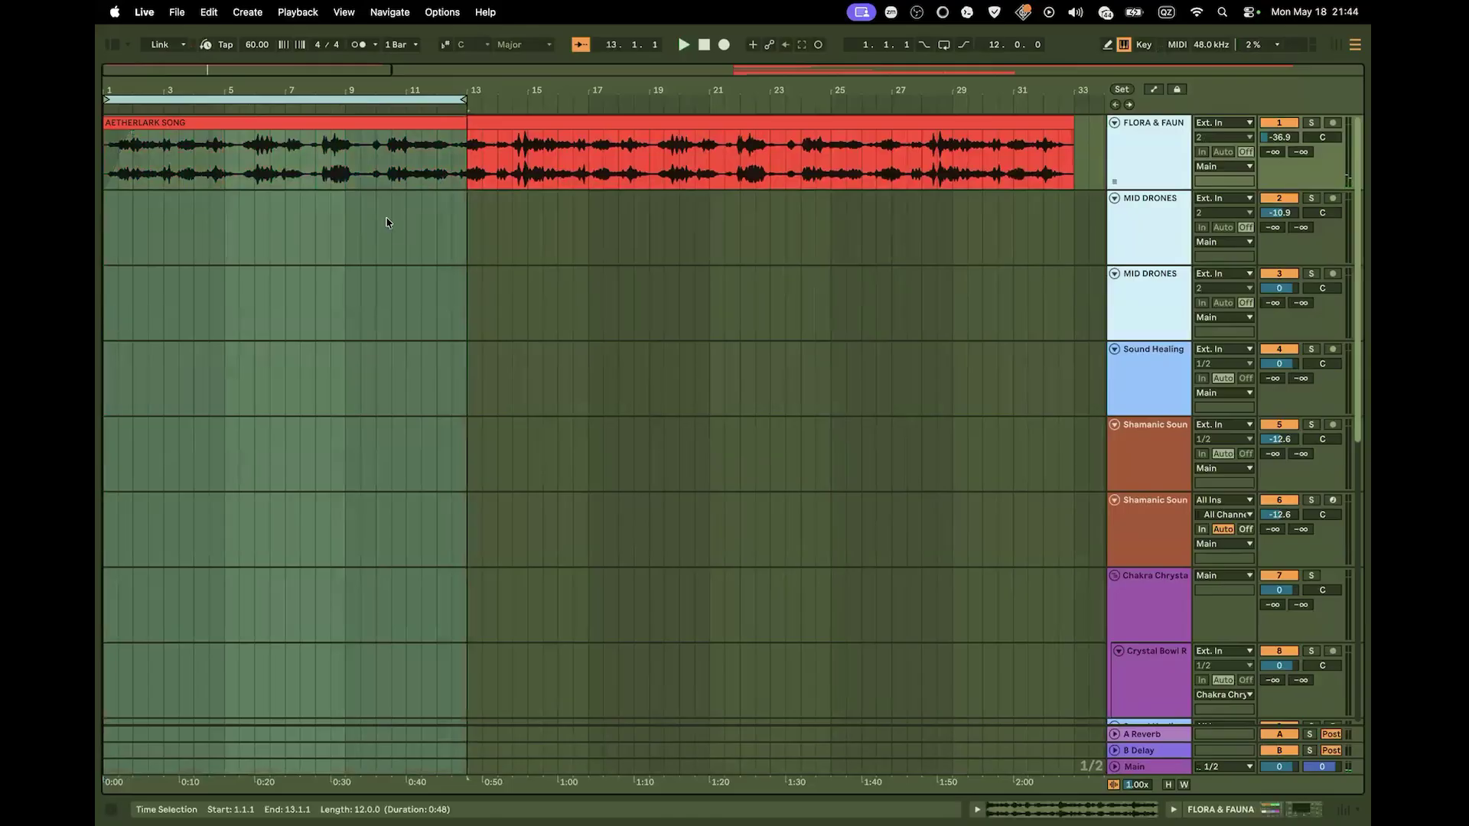
pyautogui.scroll(-10, 392, 233)
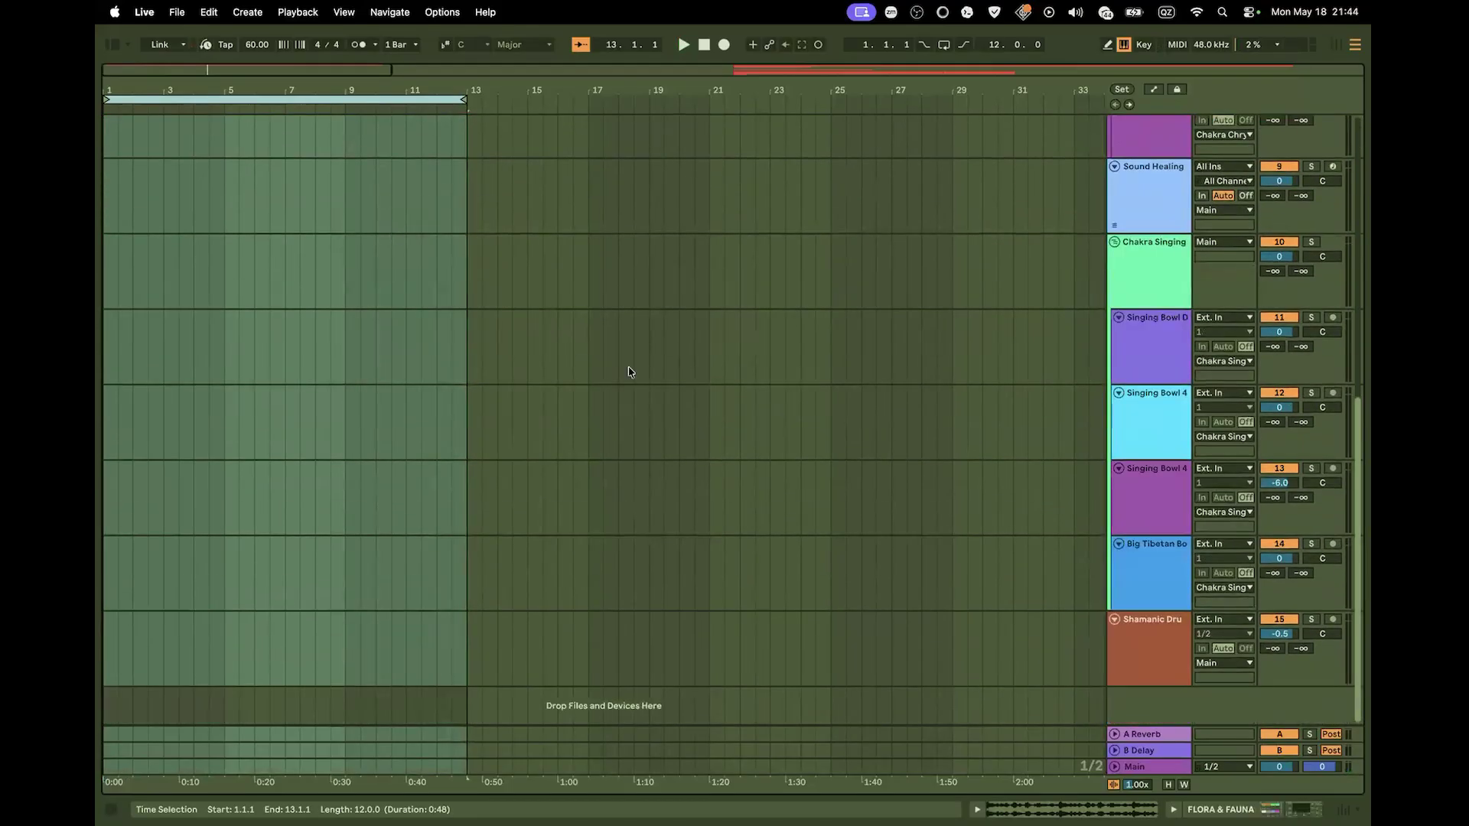
pyautogui.scroll(10, 702, 367)
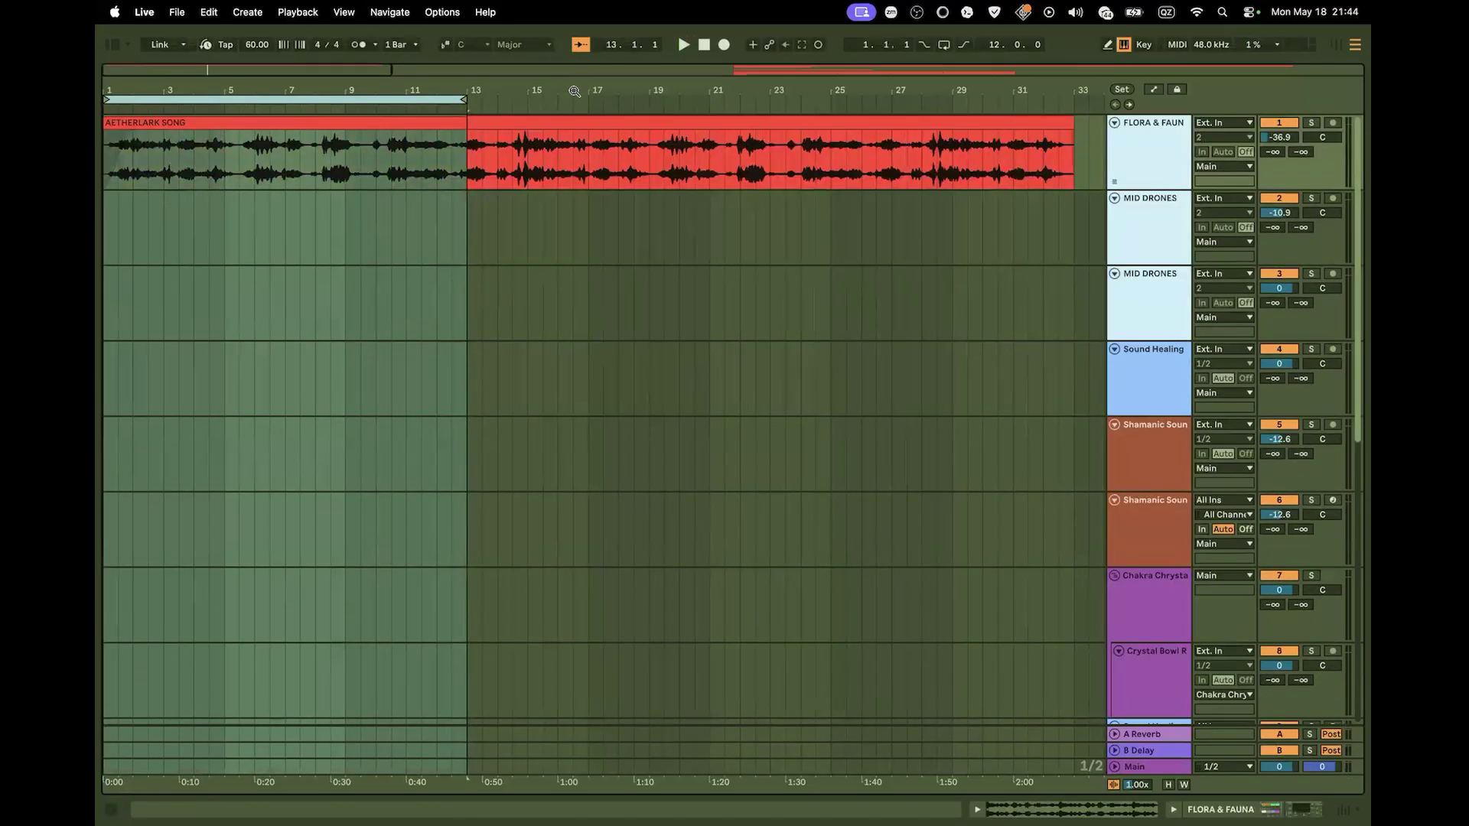
pyautogui.moveTo(569, 72); pyautogui.dragTo(585, 13)
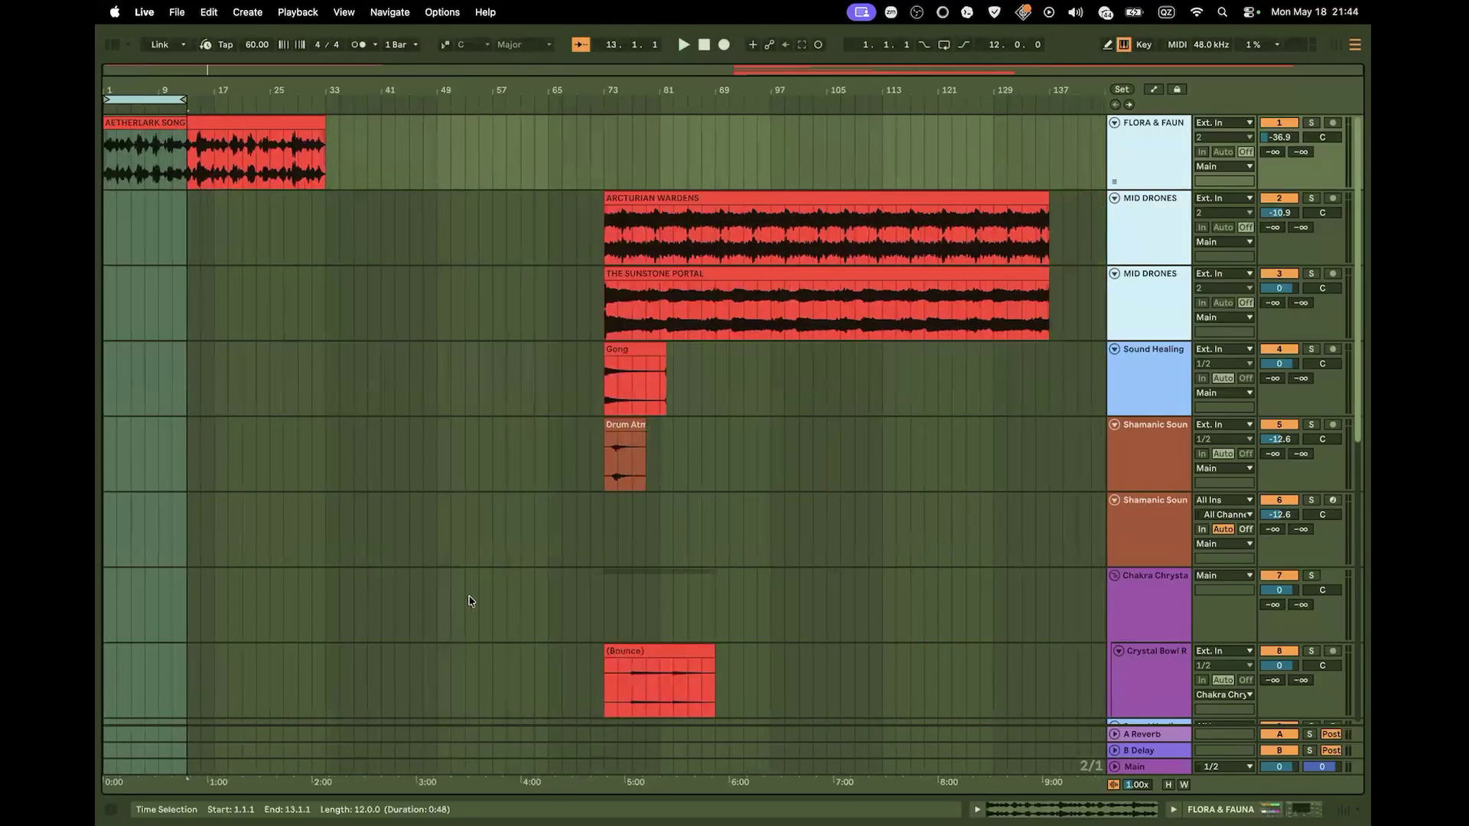
pyautogui.scroll(-15, 465, 605)
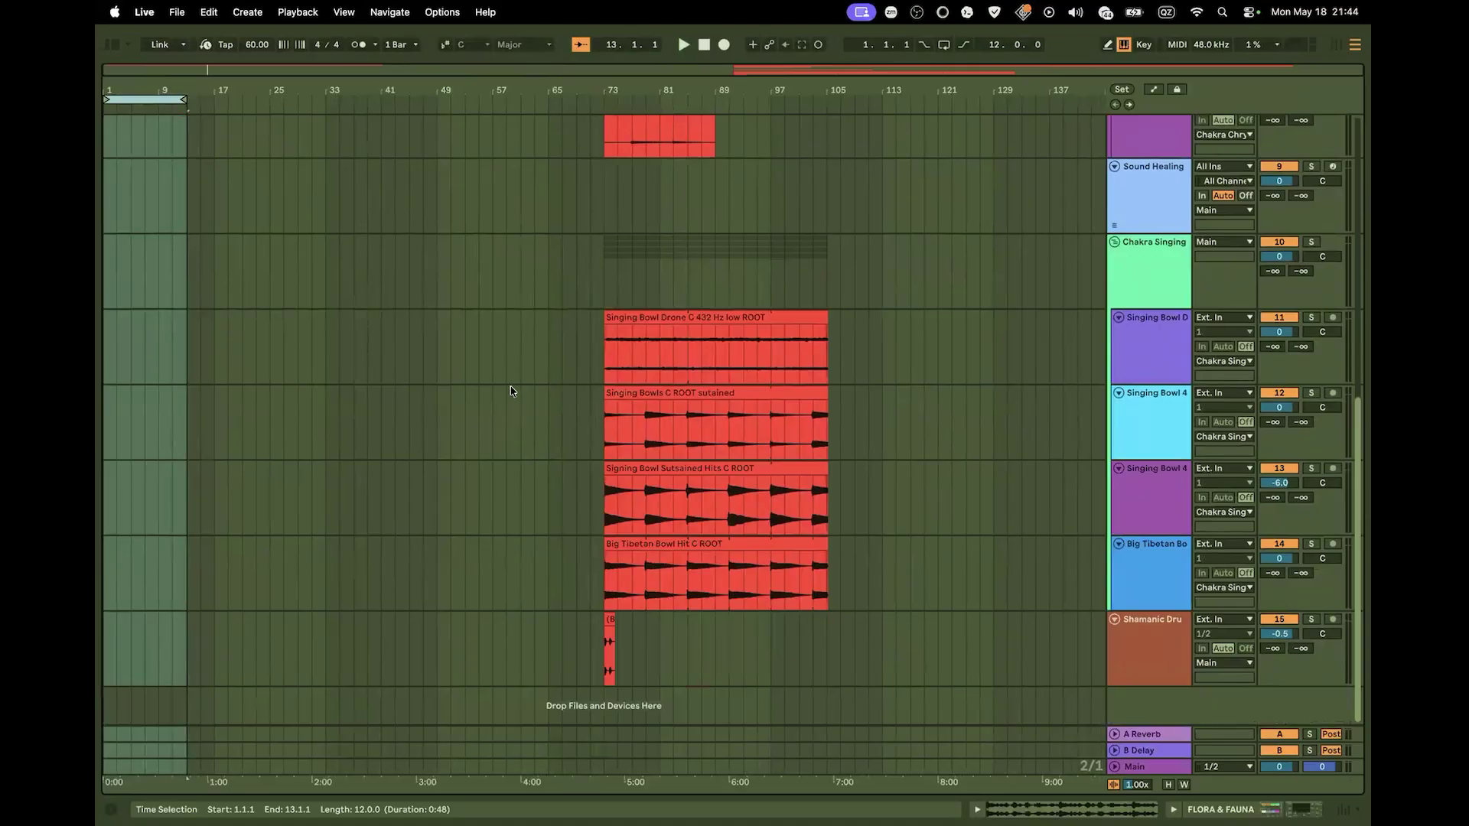
pyautogui.scroll(8, 570, 493)
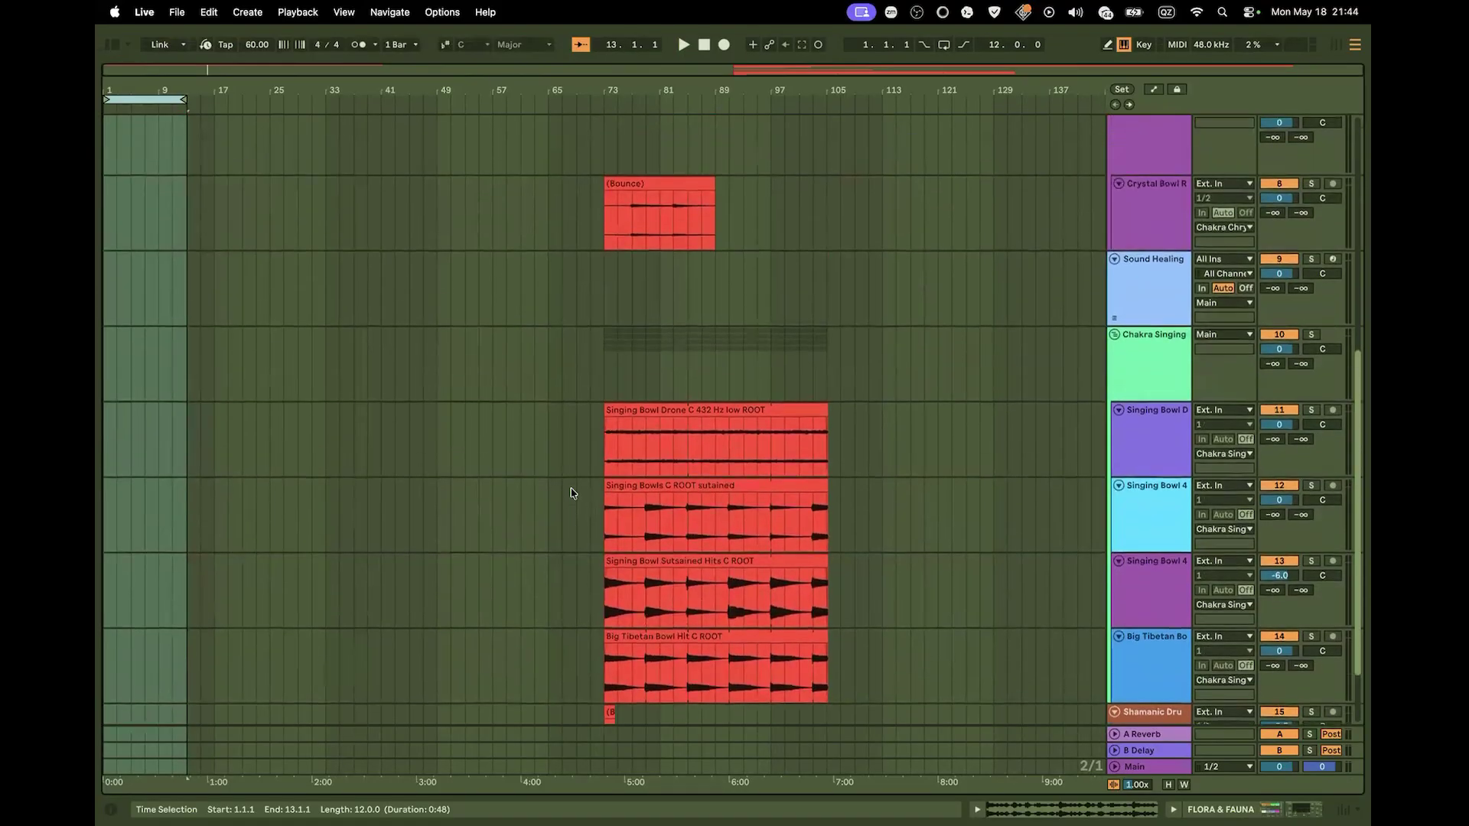
pyautogui.scroll(7, 618, 406)
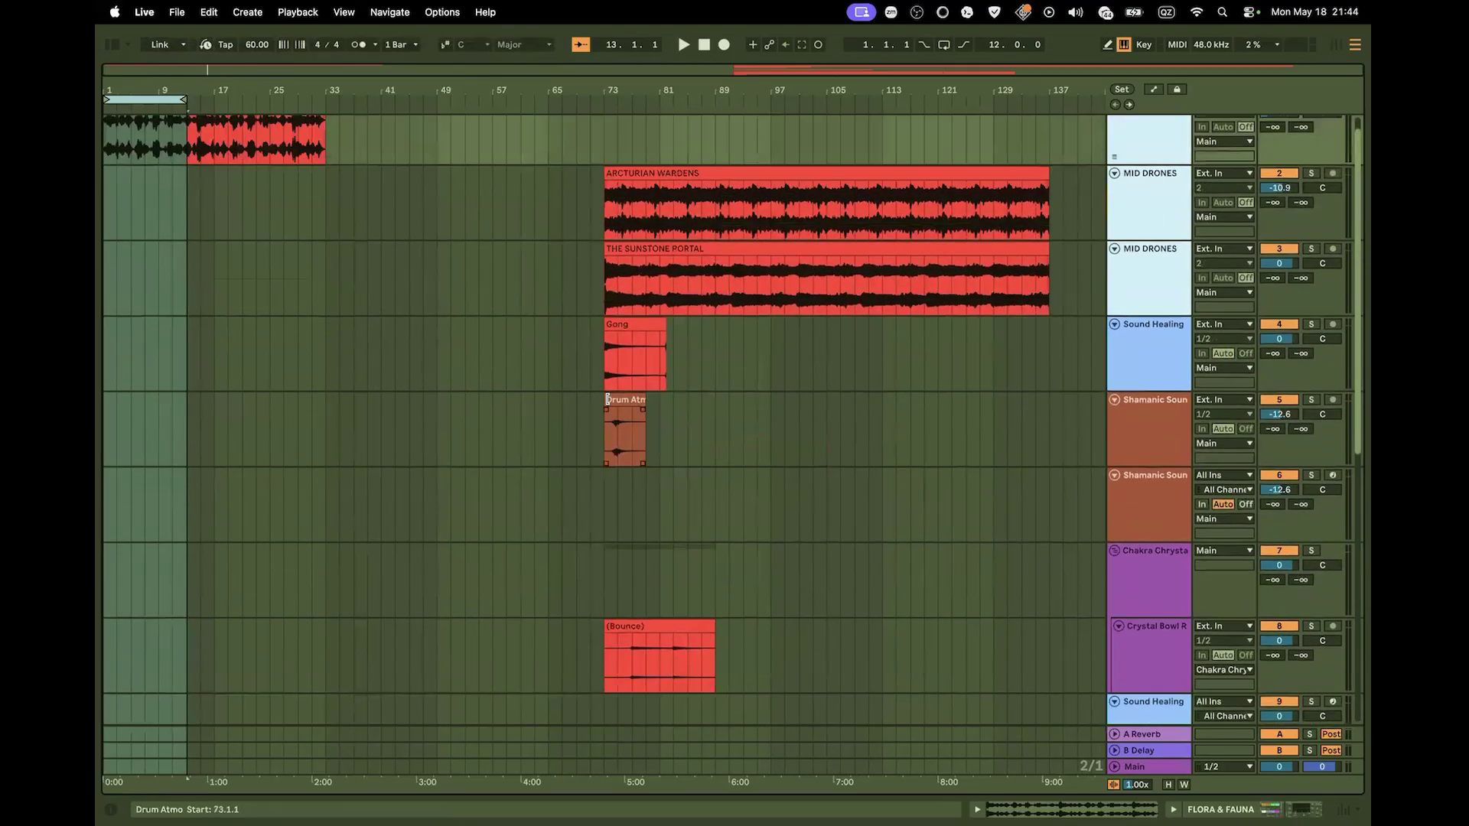
pyautogui.moveTo(630, 351)
pyautogui.mouseDown()
pyautogui.moveTo(281, 298)
pyautogui.moveTo(197, 350)
pyautogui.moveTo(156, 351)
pyautogui.mouseUp()
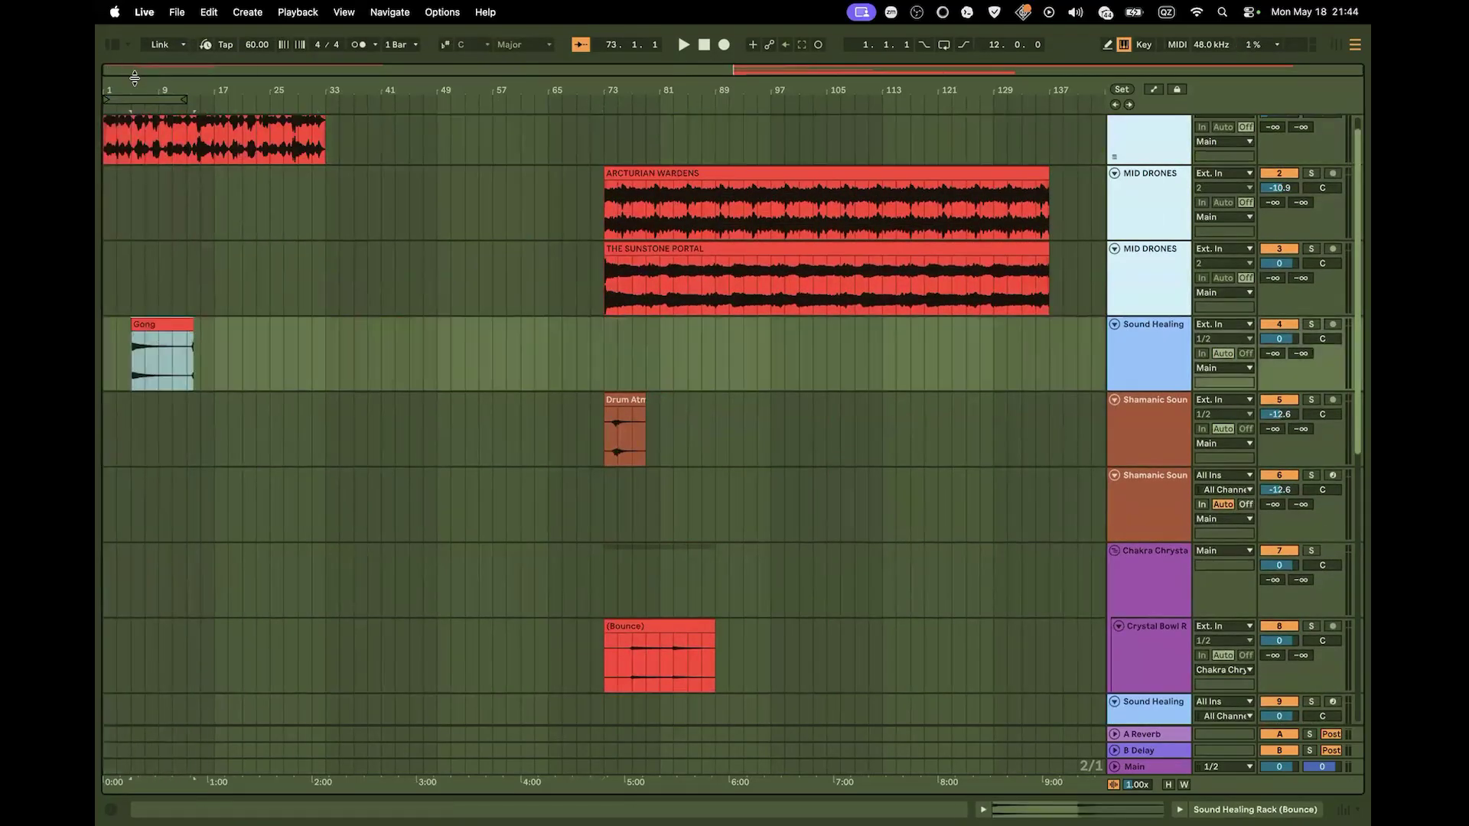
pyautogui.moveTo(134, 84); pyautogui.dragTo(331, 293)
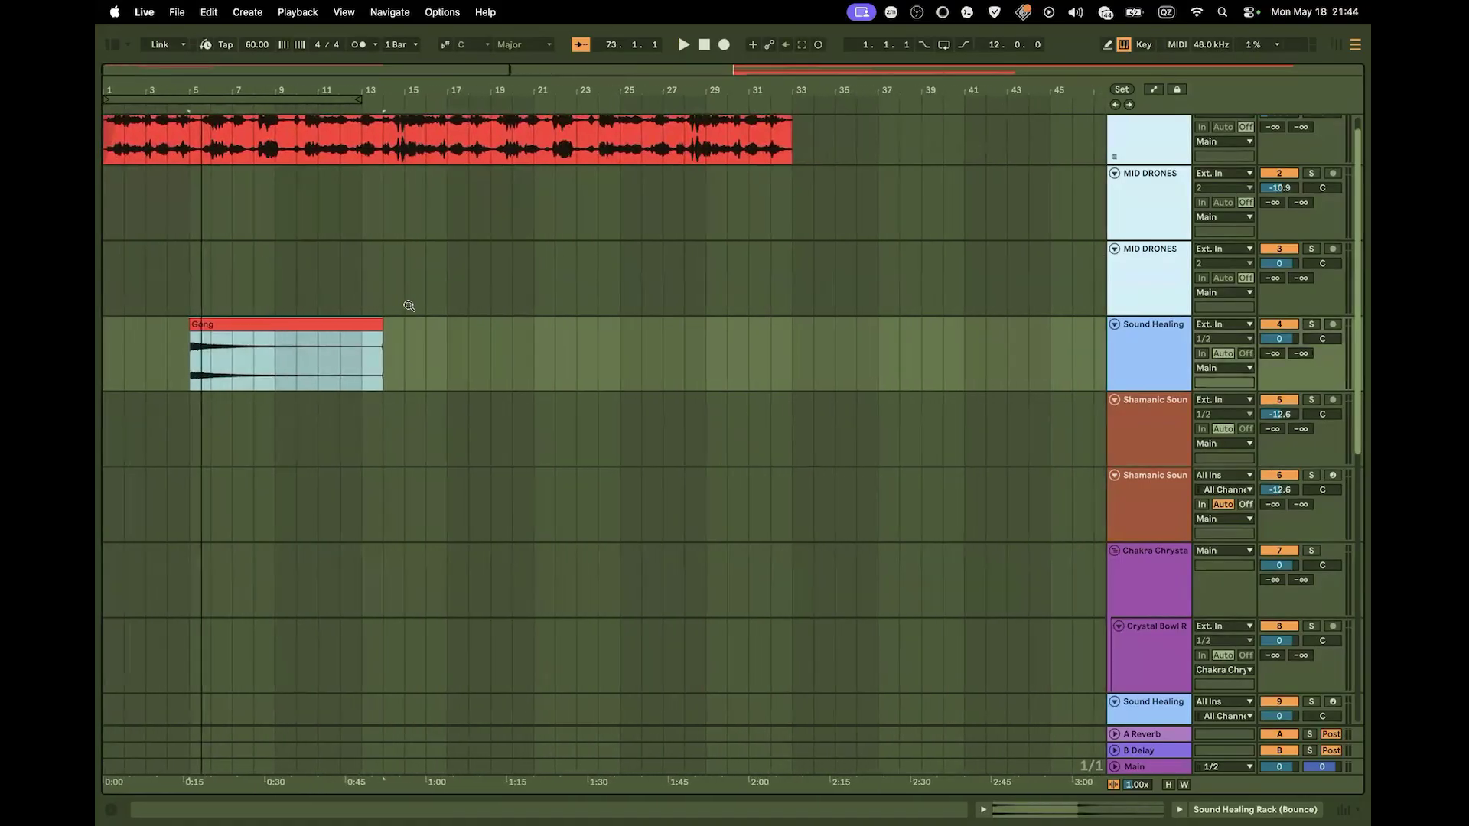
pyautogui.click(253, 324)
pyautogui.moveTo(255, 322)
pyautogui.mouseDown()
pyautogui.moveTo(289, 338)
pyautogui.moveTo(302, 325)
pyautogui.mouseUp()
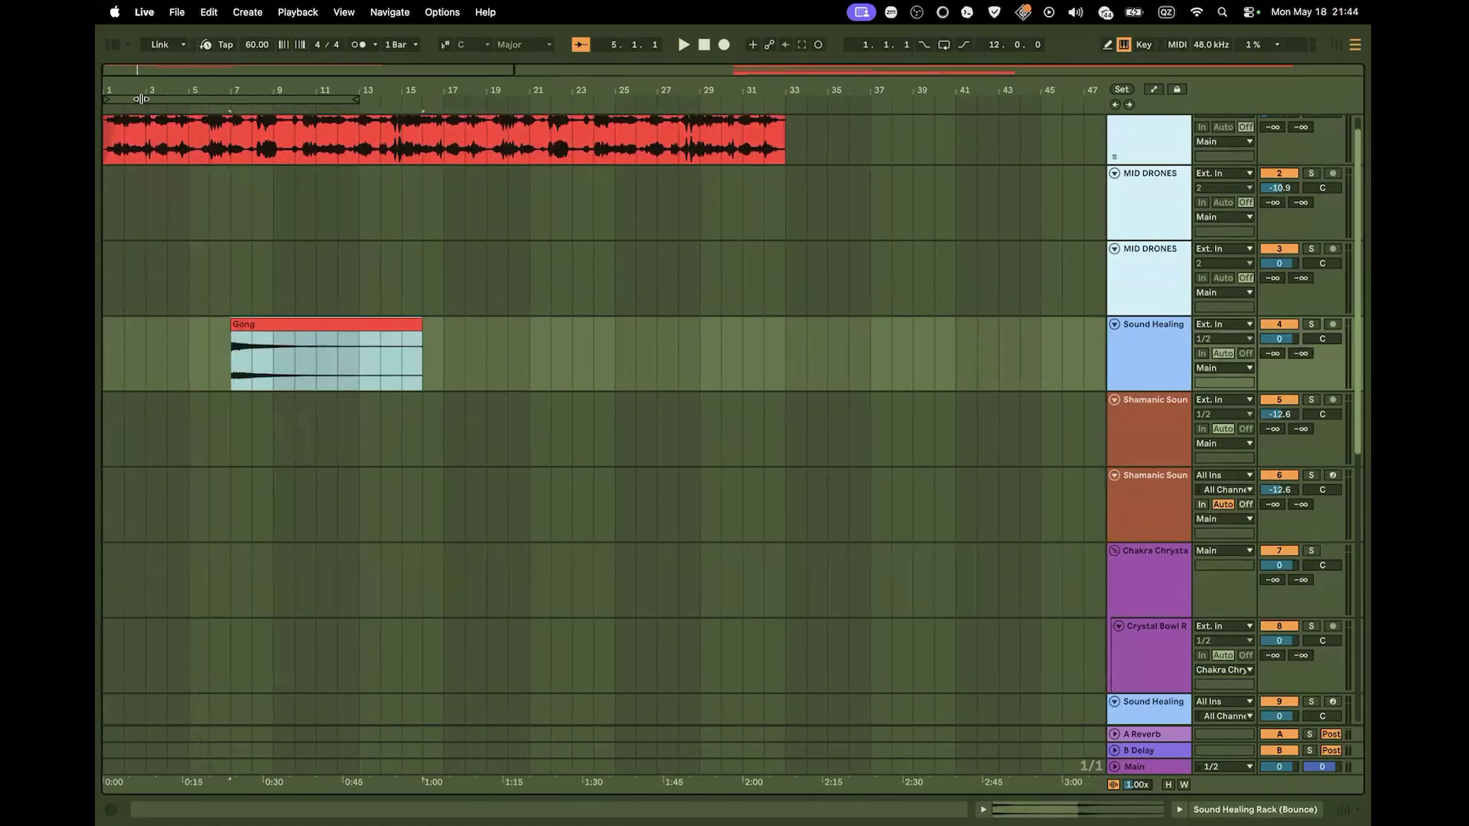
# Play the arrangement from bar 1 to check the Gong entry and place a copy of the Gong clip at bar 27
pyautogui.scroll(2, 288, 260)
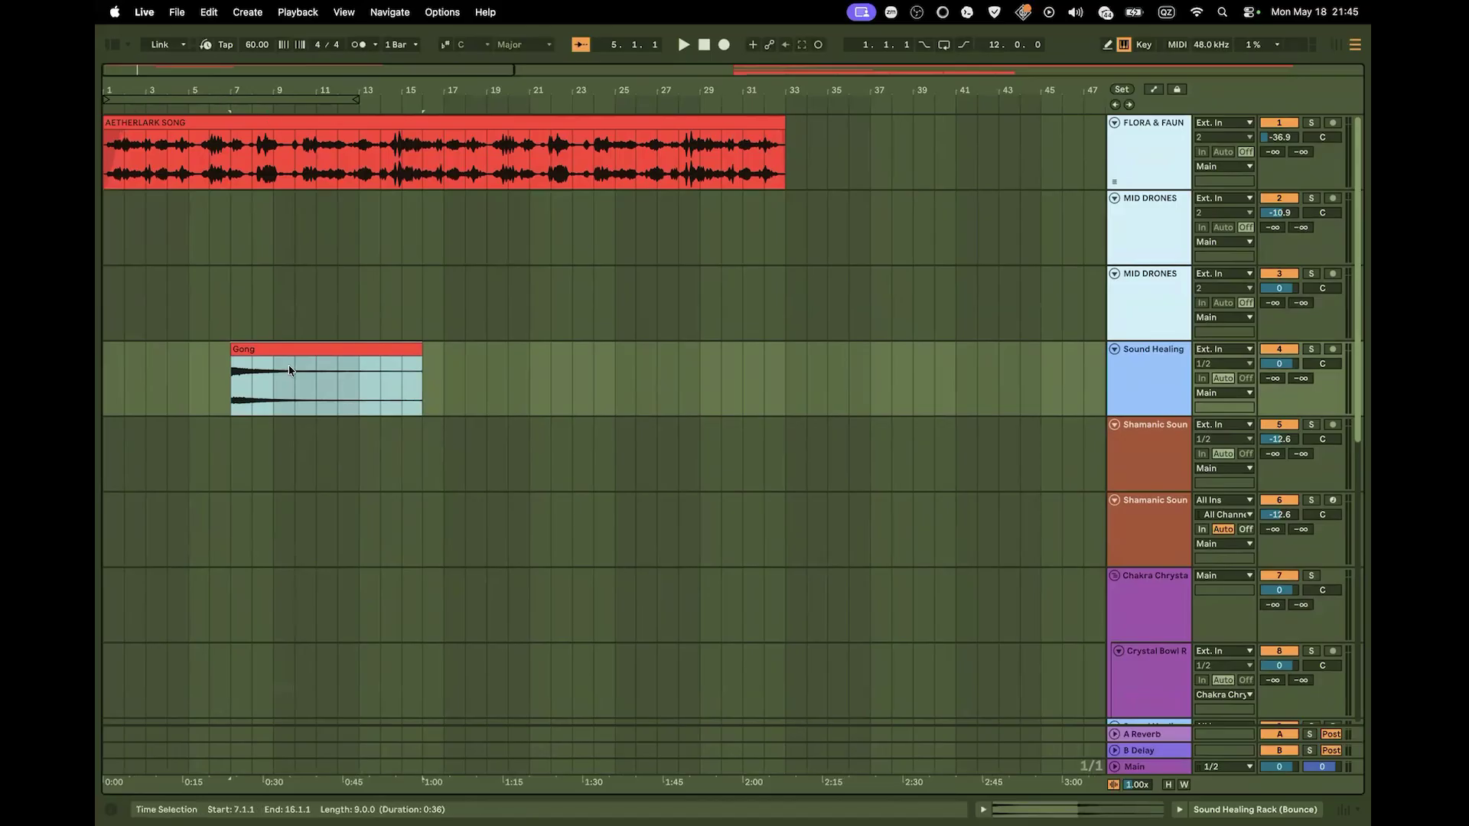
pyautogui.click(704, 45)
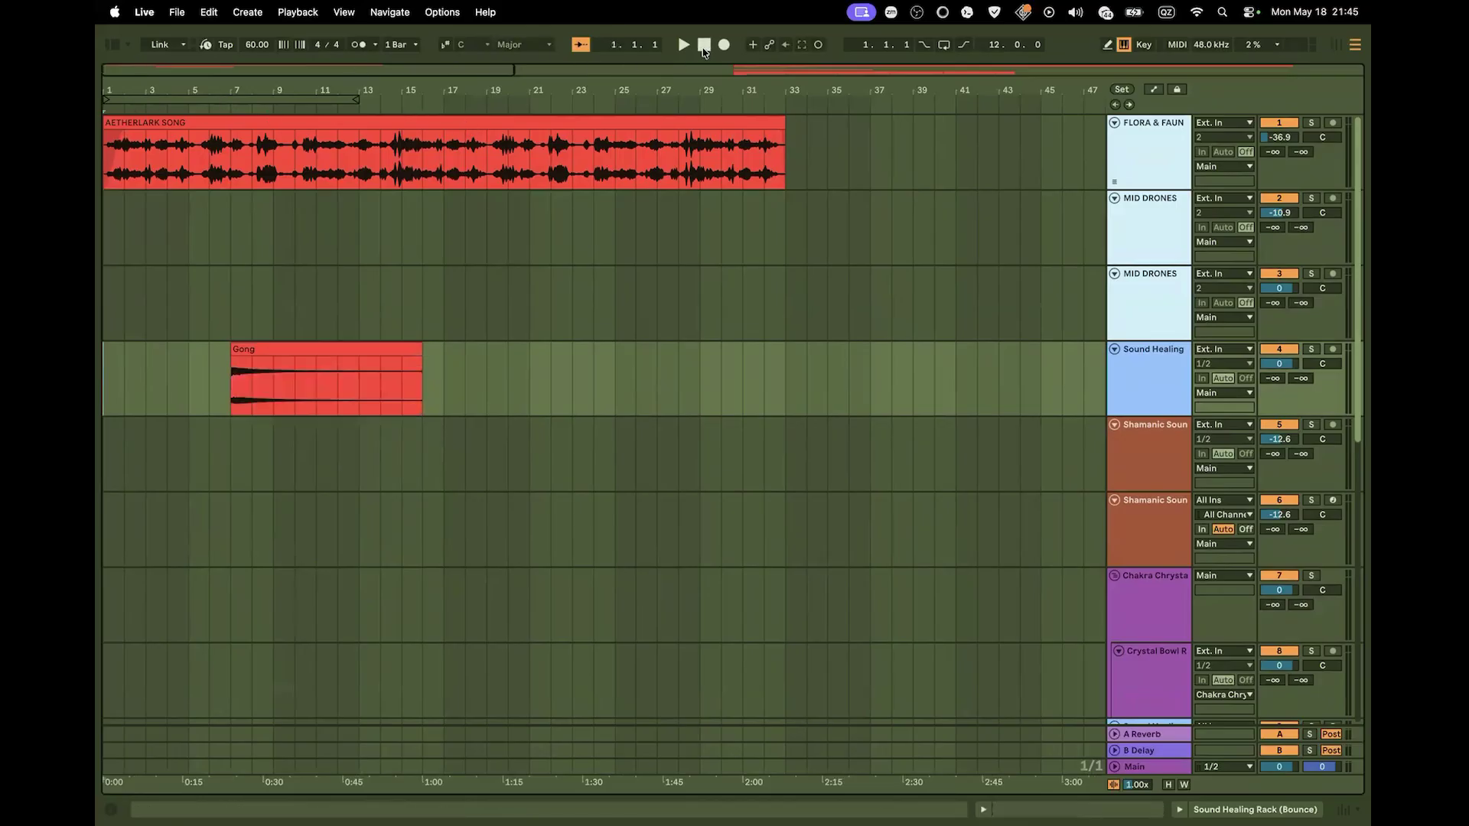
pyautogui.press('space')
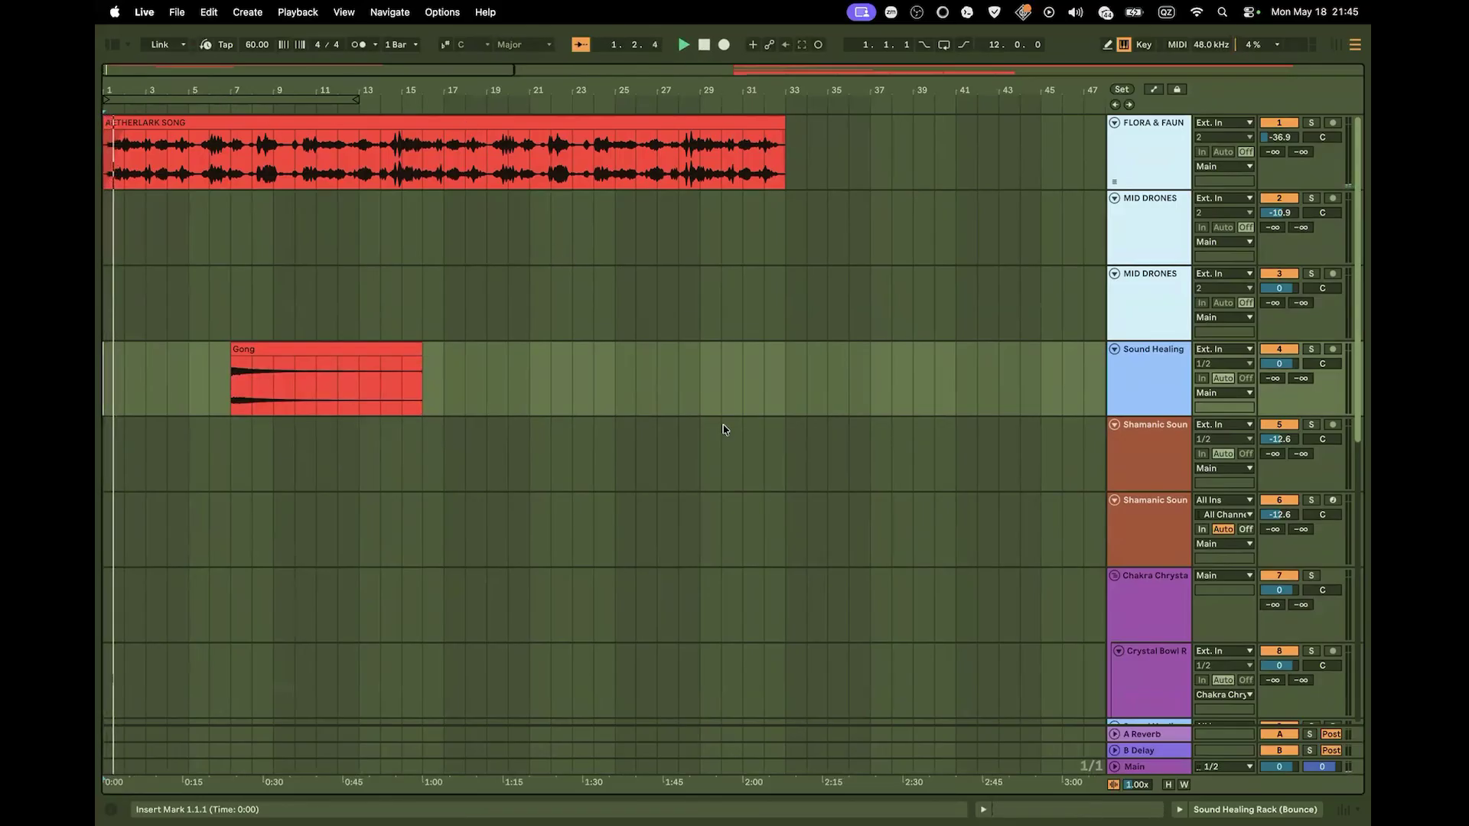
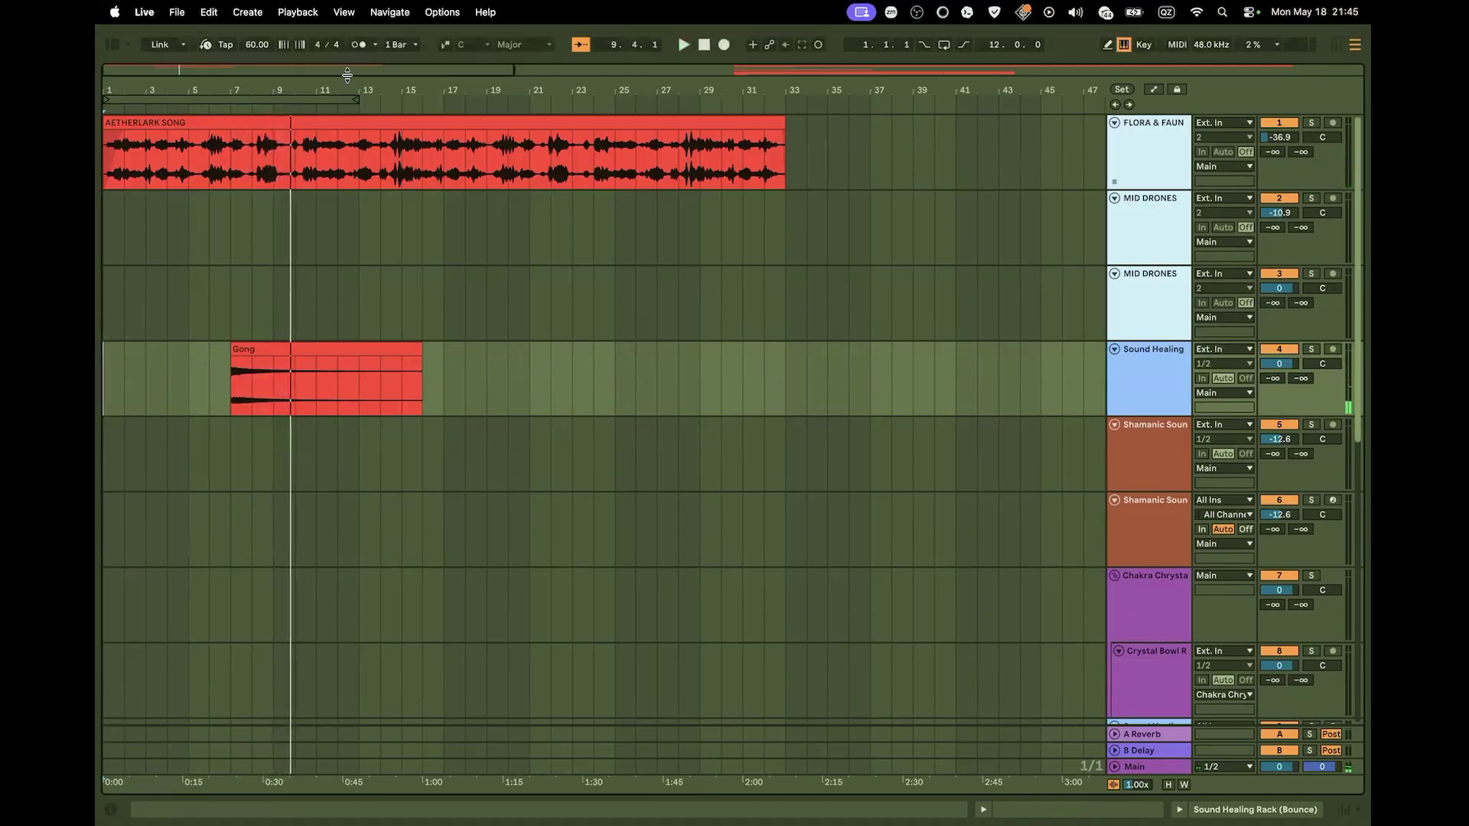
pyautogui.moveTo(349, 86); pyautogui.dragTo(457, 30)
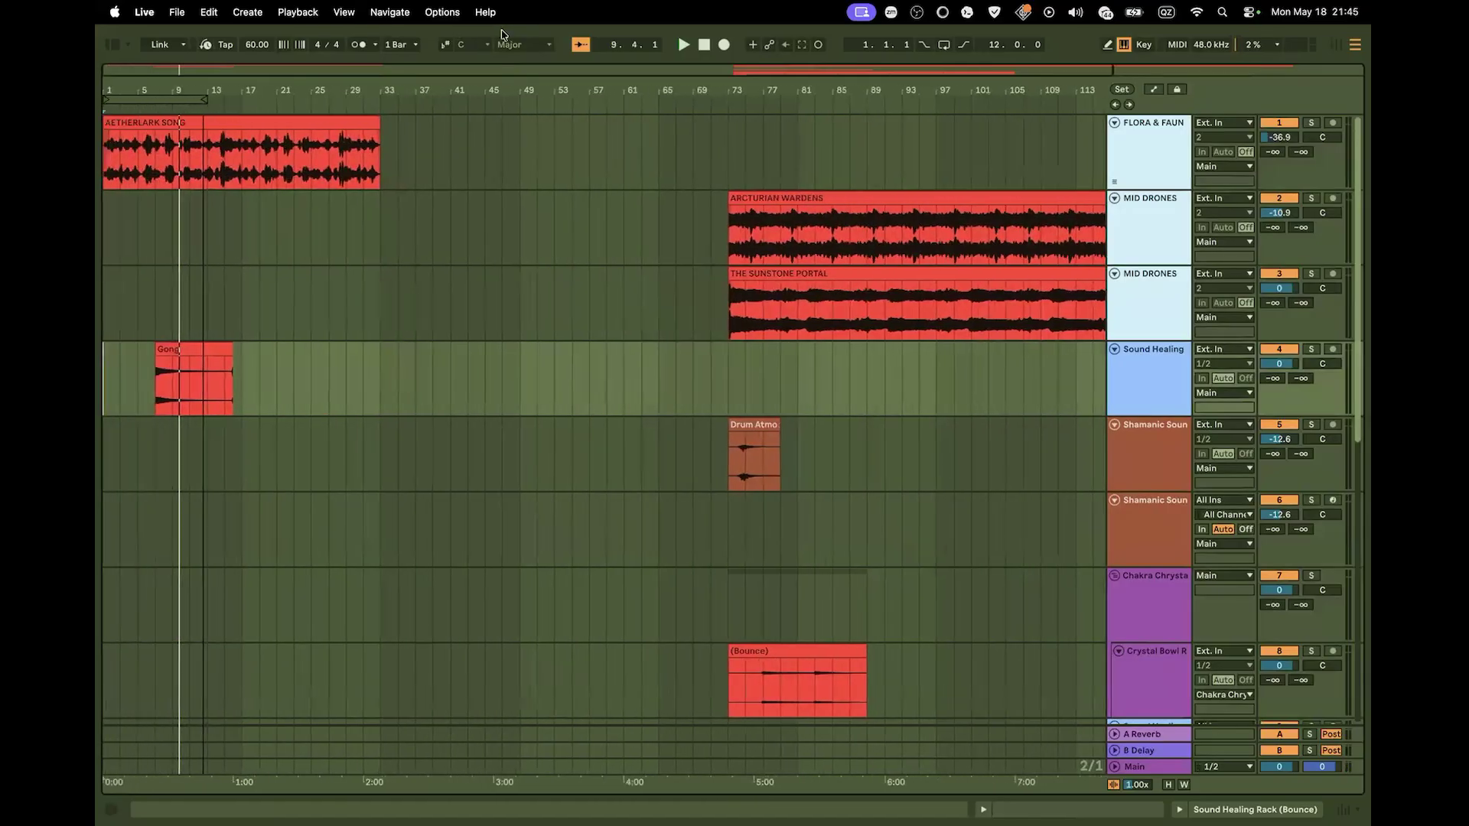
pyautogui.moveTo(204, 344); pyautogui.dragTo(383, 358)
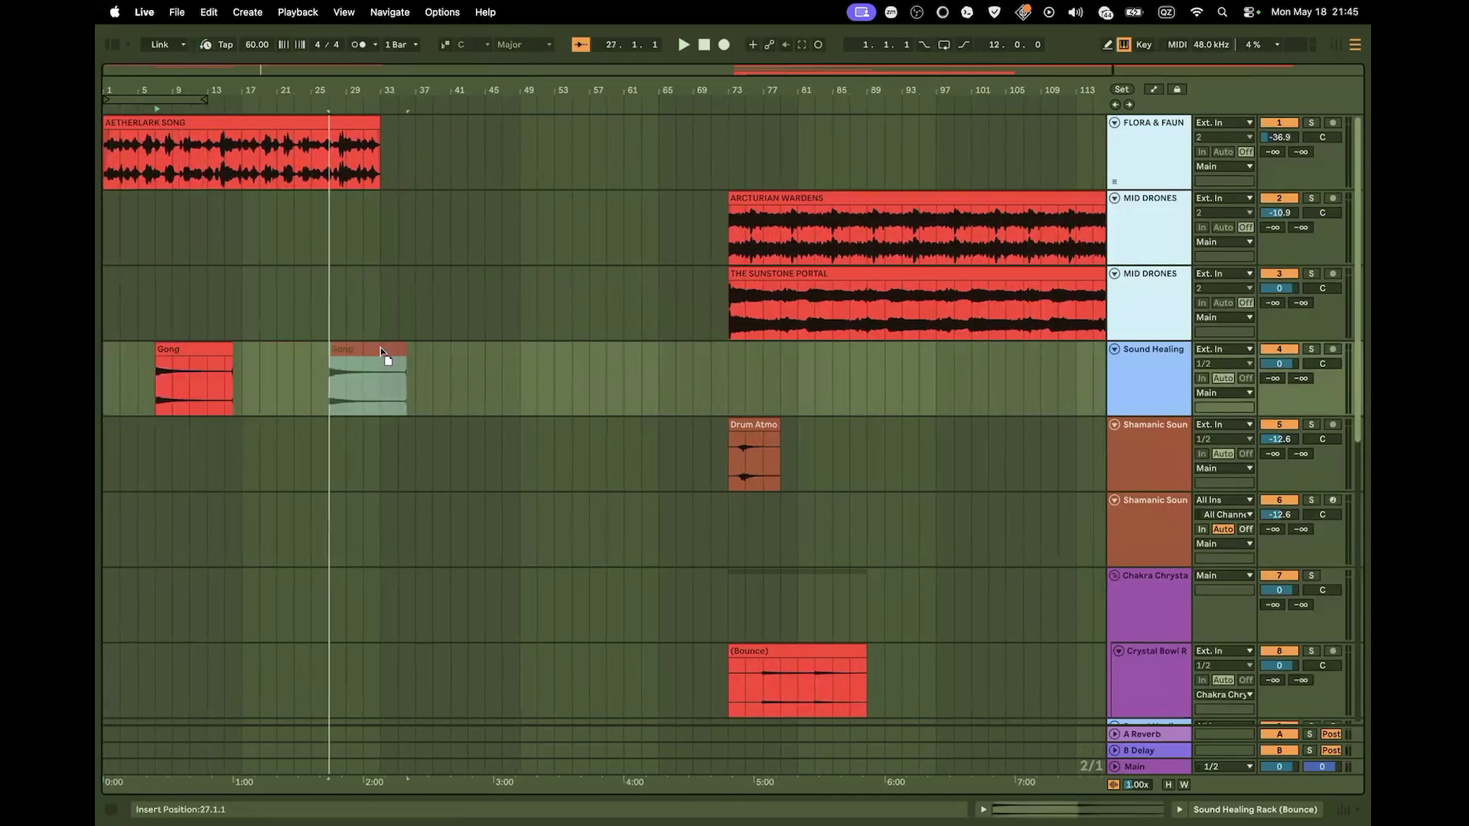
# Solo the Singing Bowl 432 Hz sustained Hits 2 track and play its Hits C ROOT clip from bar 73
pyautogui.scroll(-5, 534, 519)
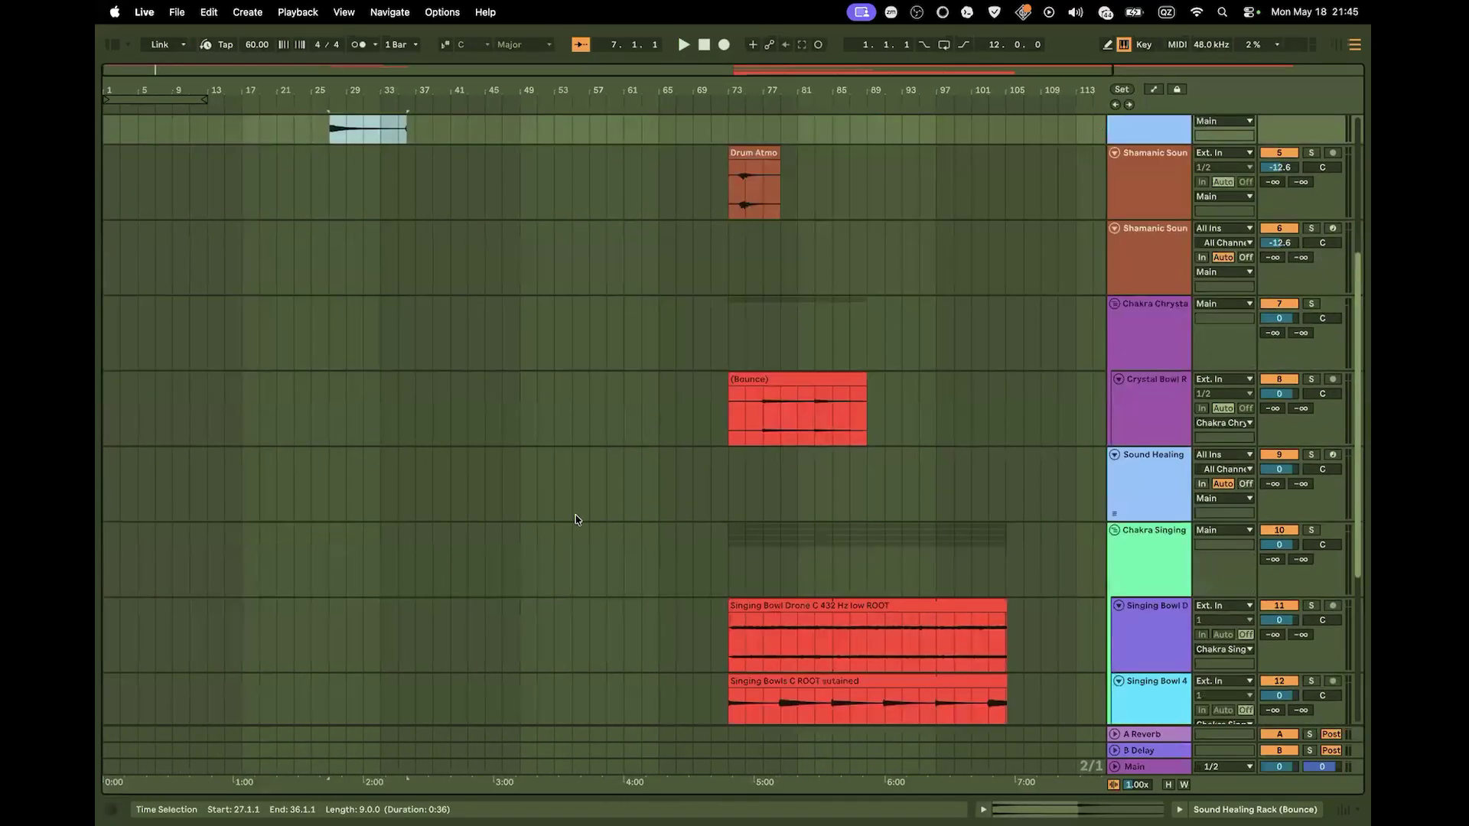
pyautogui.scroll(-3, 576, 520)
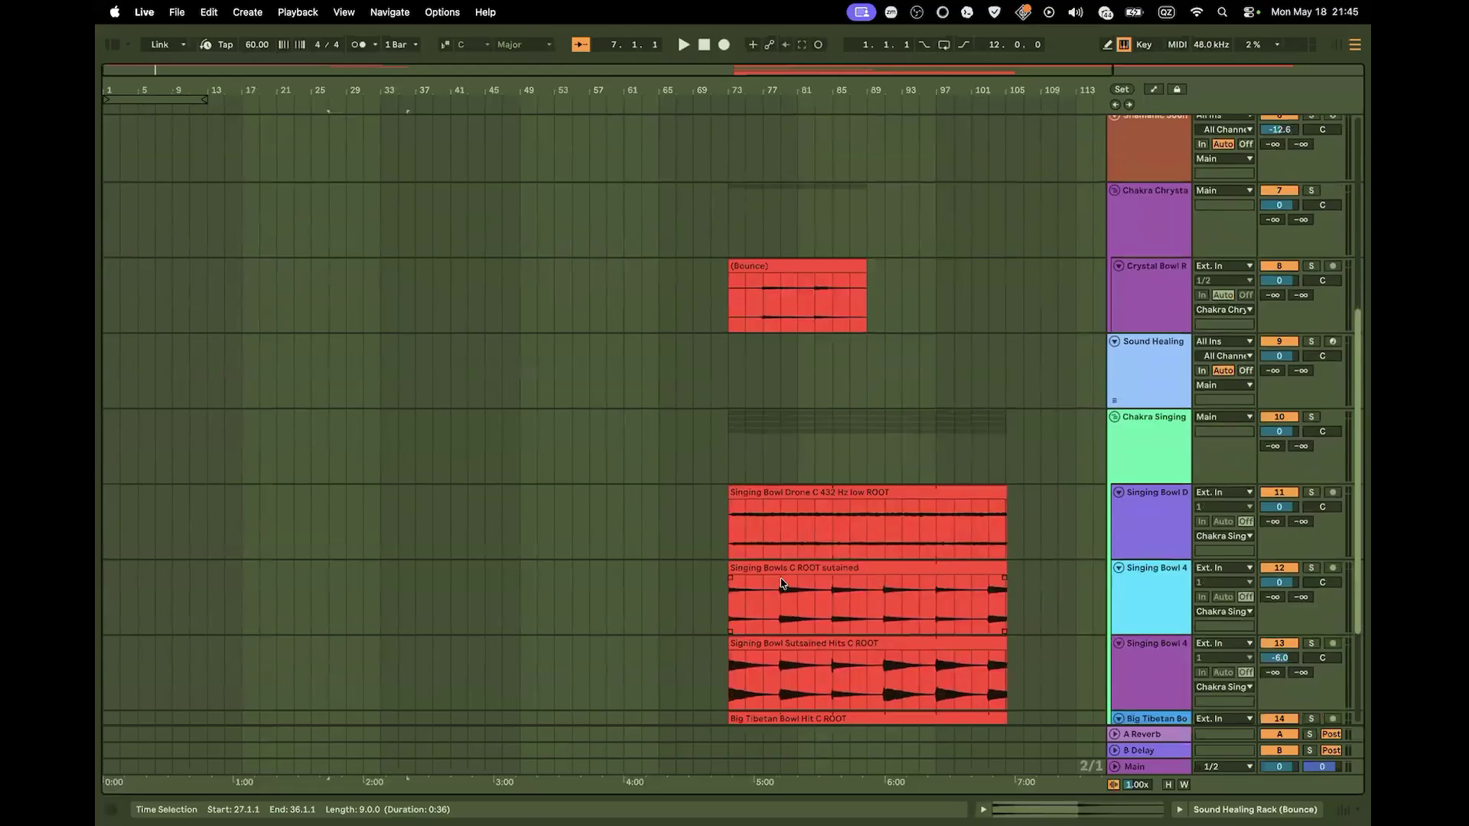
pyautogui.scroll(-2, 769, 575)
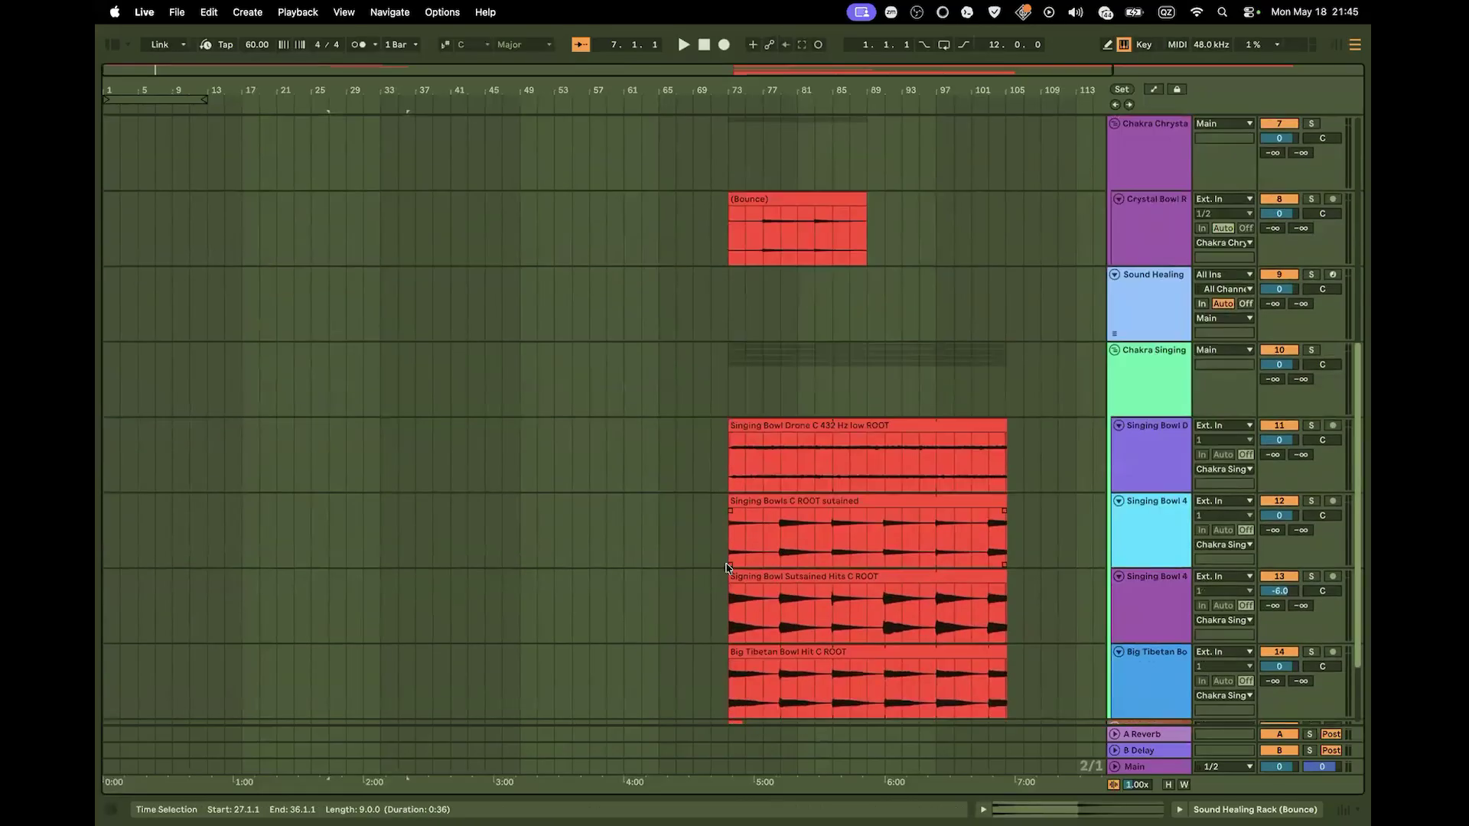
pyautogui.click(739, 579)
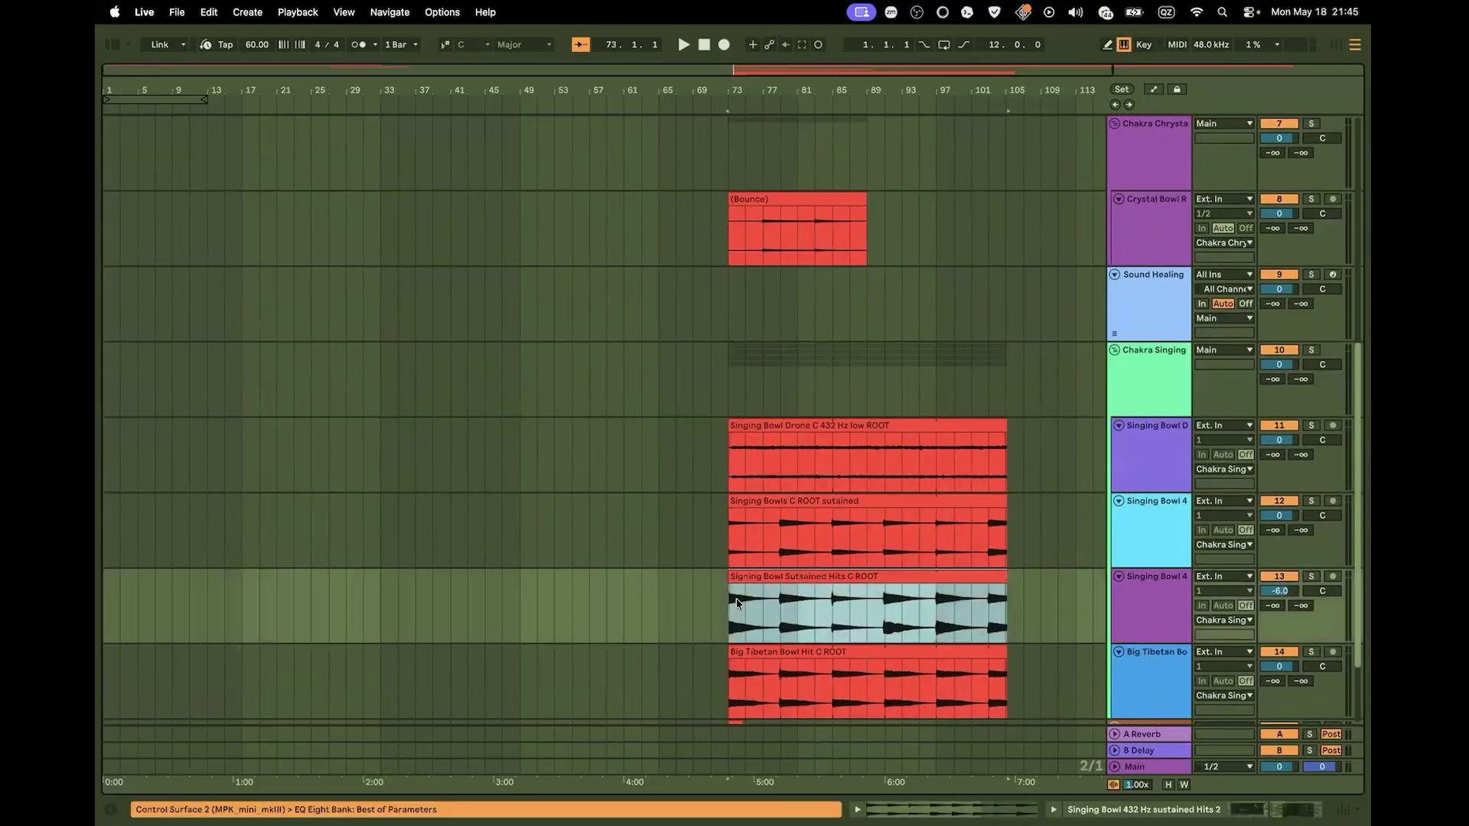
pyautogui.click(715, 607)
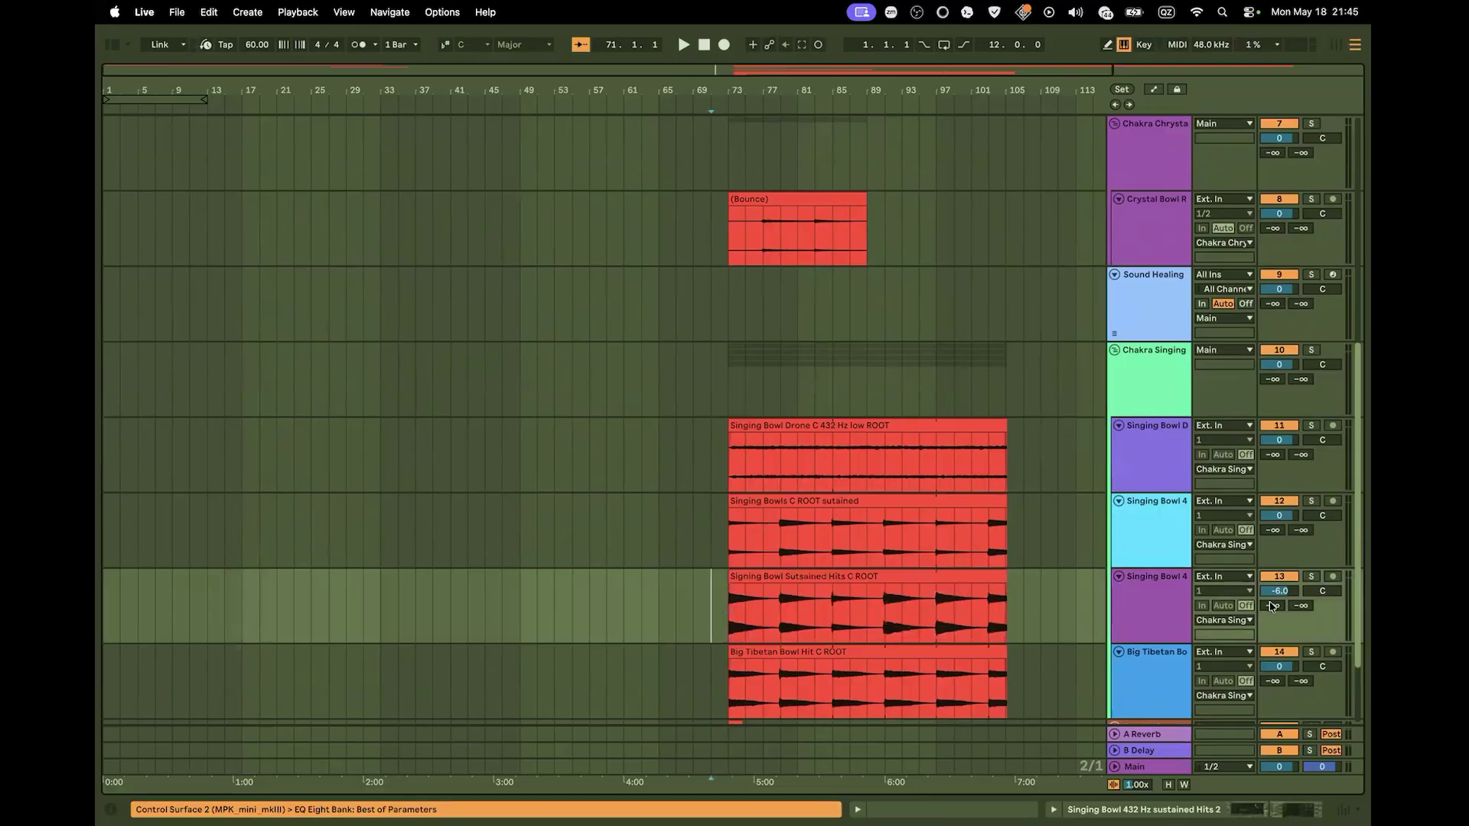
pyautogui.click(1311, 576)
pyautogui.click(873, 579)
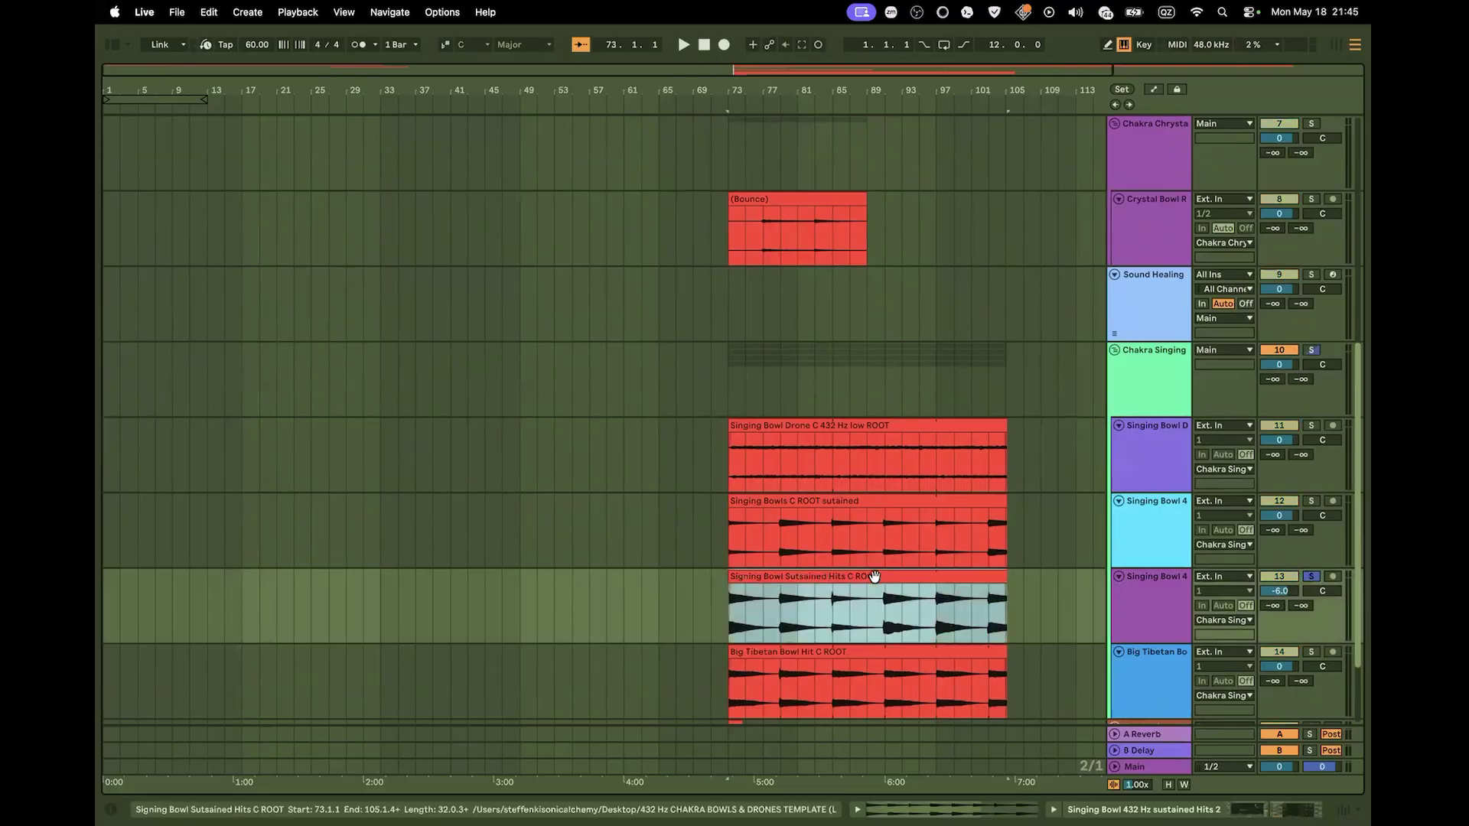
pyautogui.press('space')
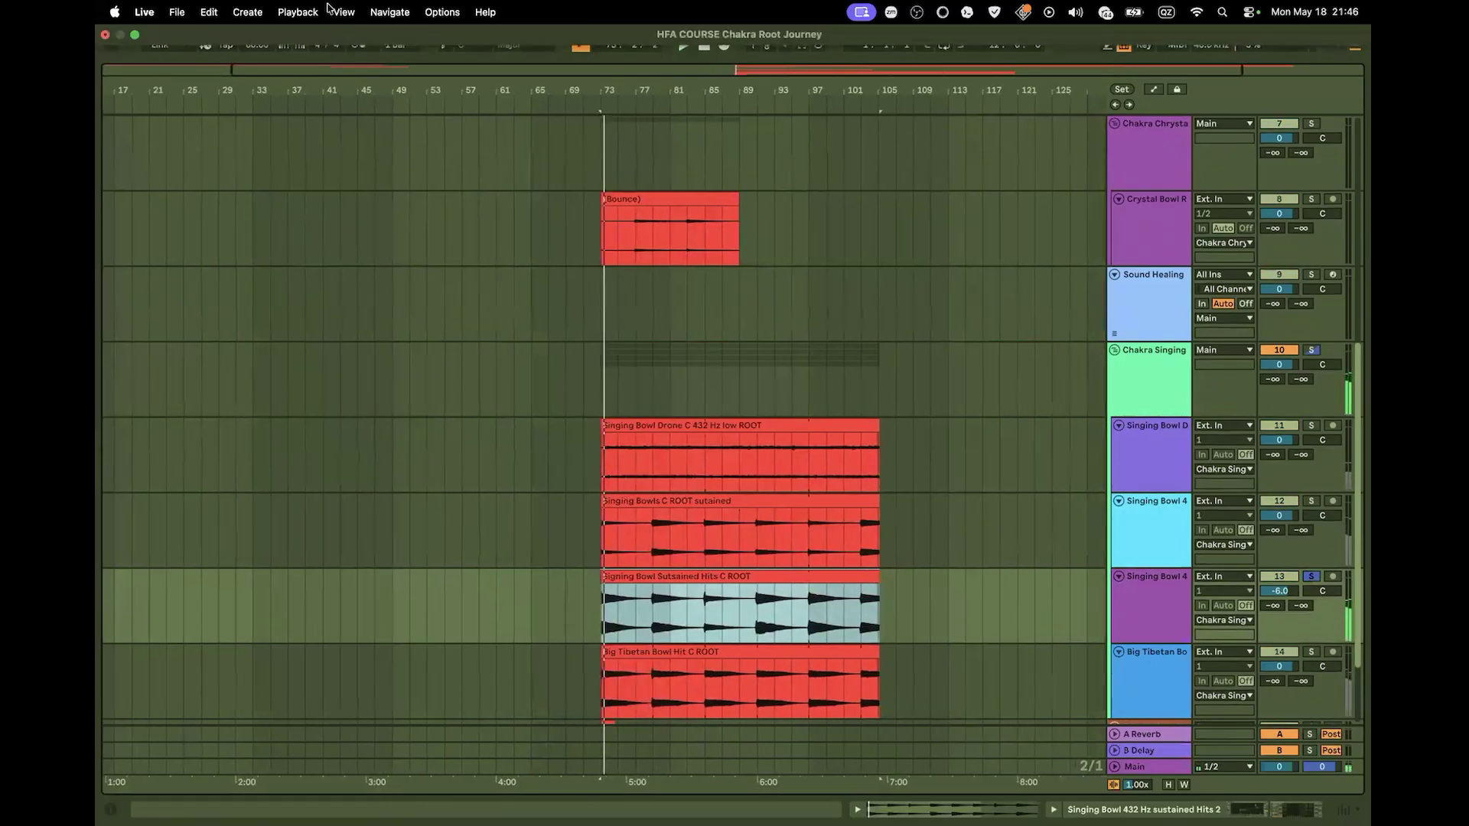
# Move the Singing Bowl 432 Hz sustained Hits 2 track out of its group to directly below the FLORA & FAUN track
pyautogui.moveTo(437, 84); pyautogui.dragTo(450, 8)
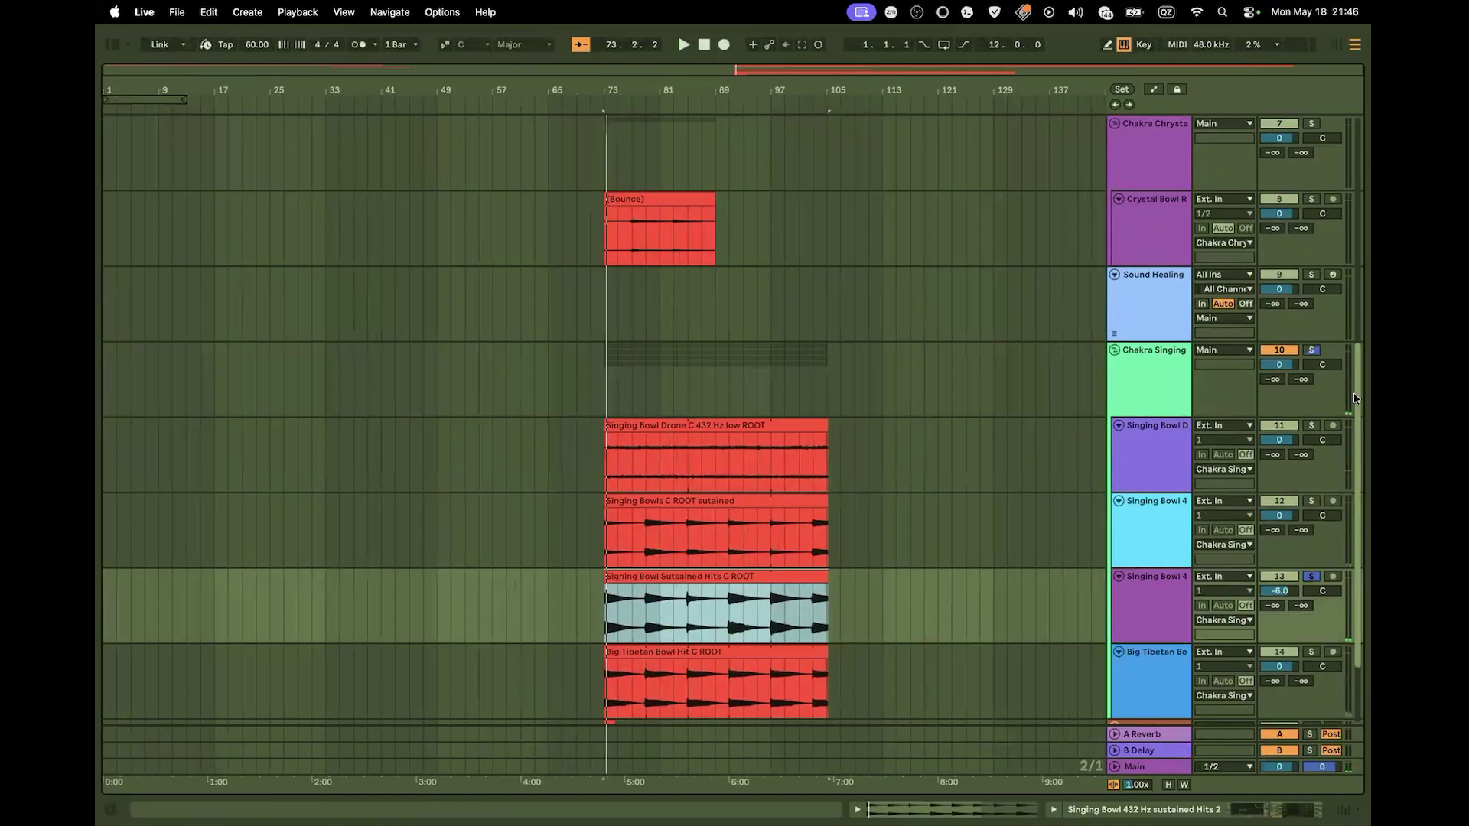
pyautogui.click(1141, 599)
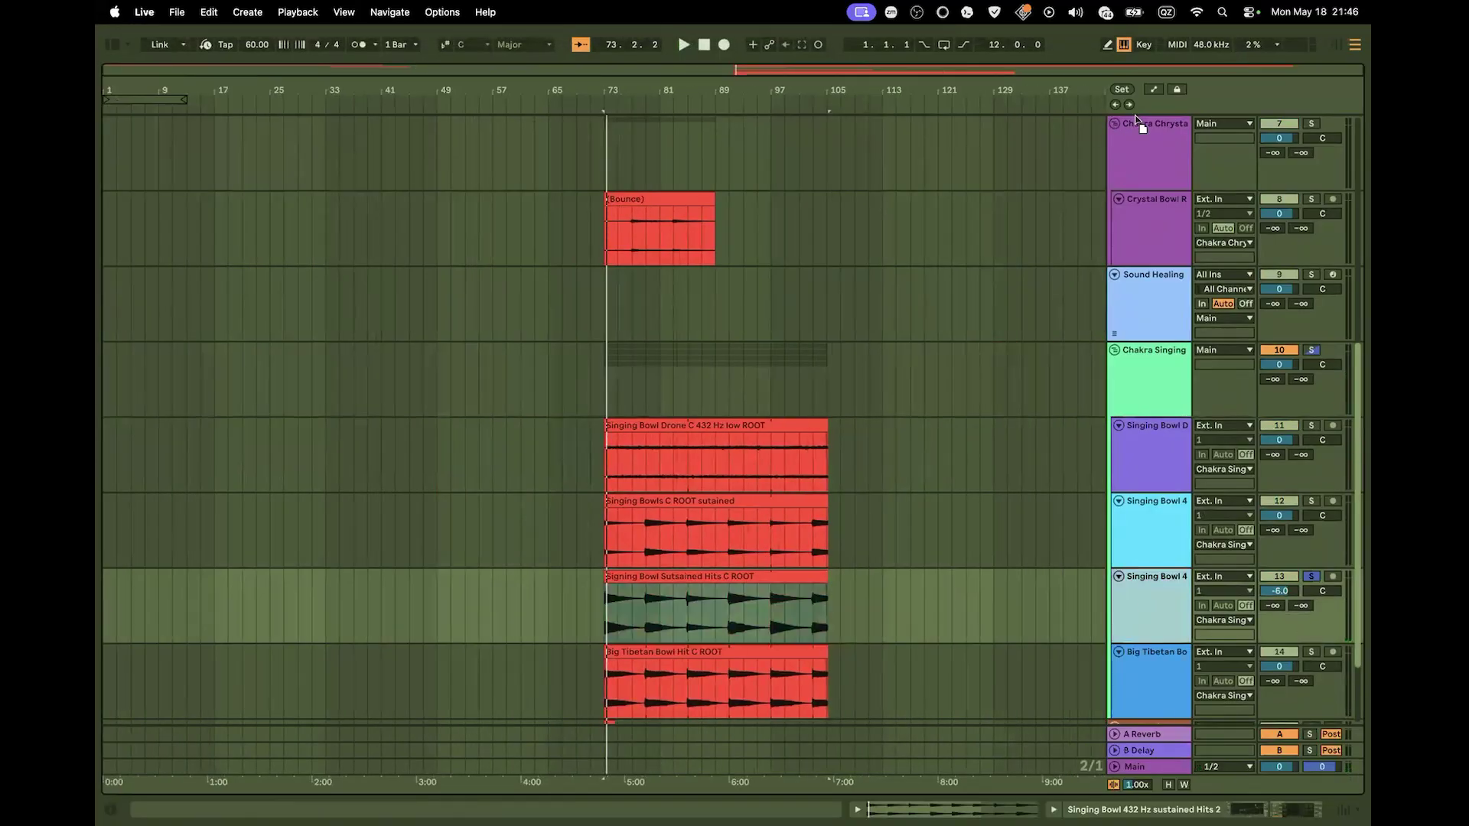
pyautogui.scroll(4, 1152, 129)
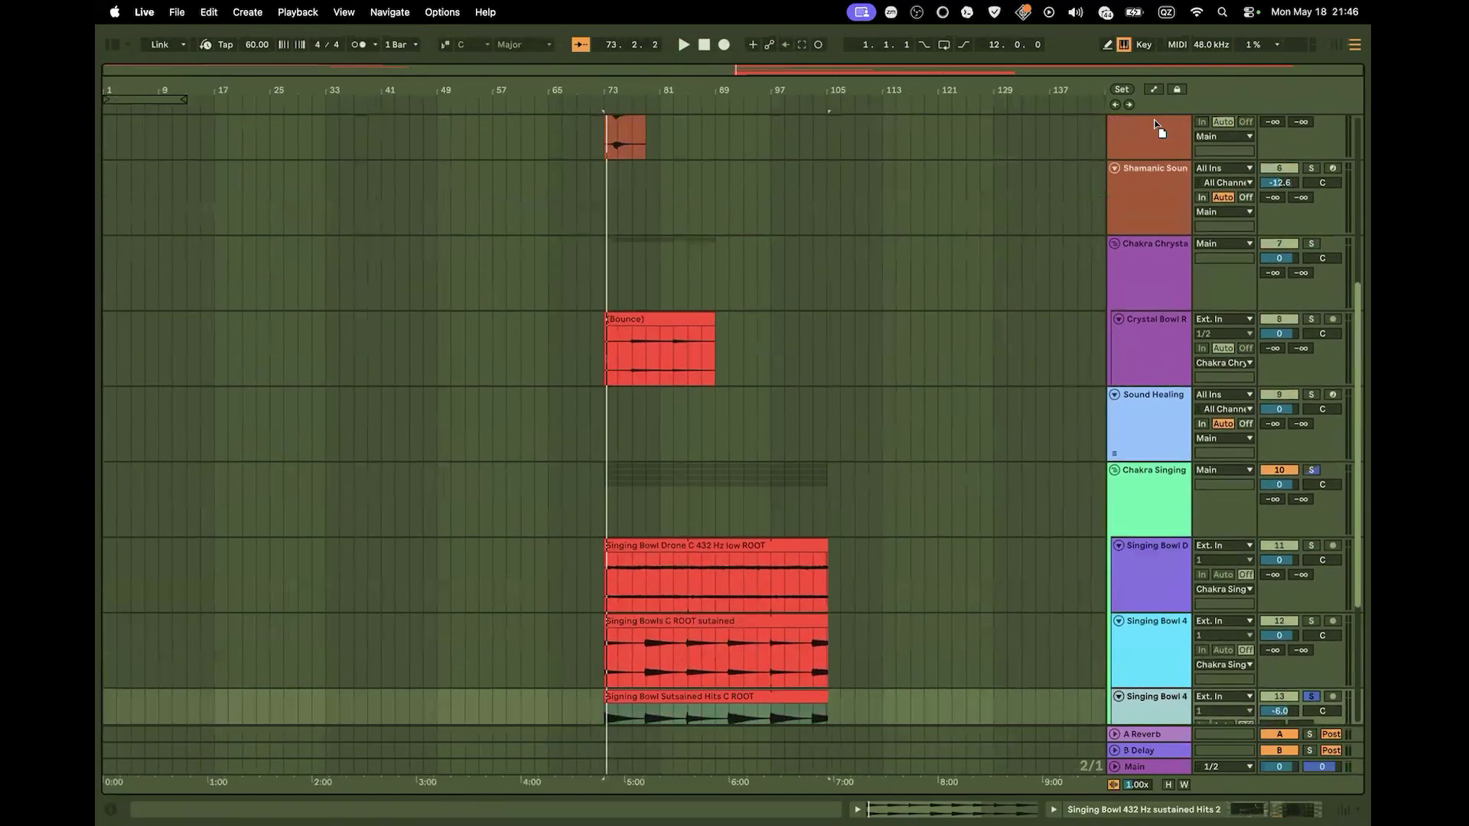
pyautogui.scroll(9, 1155, 125)
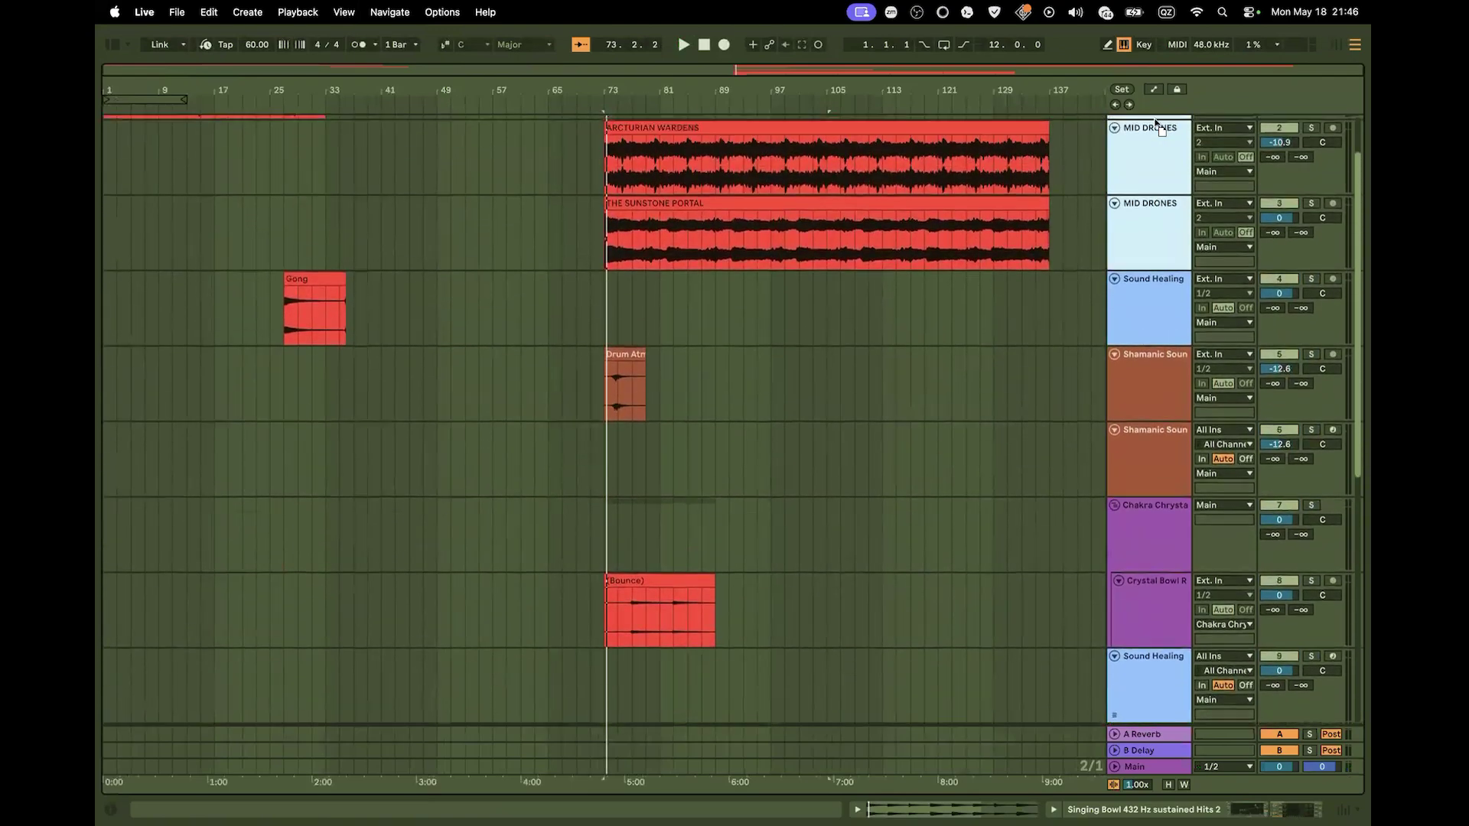
pyautogui.scroll(3, 1159, 134)
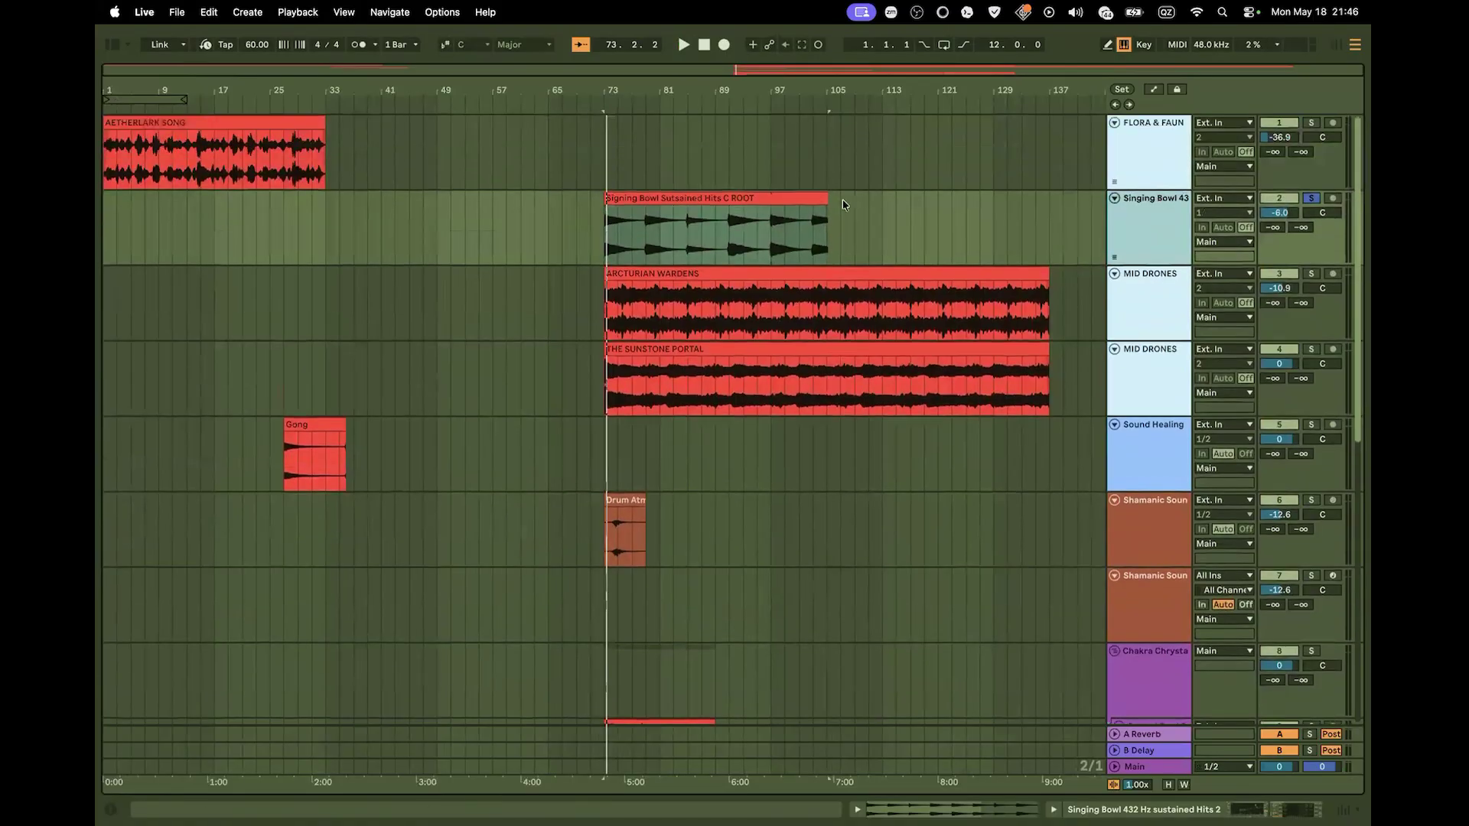
# Move the Signing Bowl Sutsained Hits C ROOT clip to bar 1 and give it a fade-in about 2 bars long
pyautogui.moveTo(630, 198); pyautogui.dragTo(174, 201)
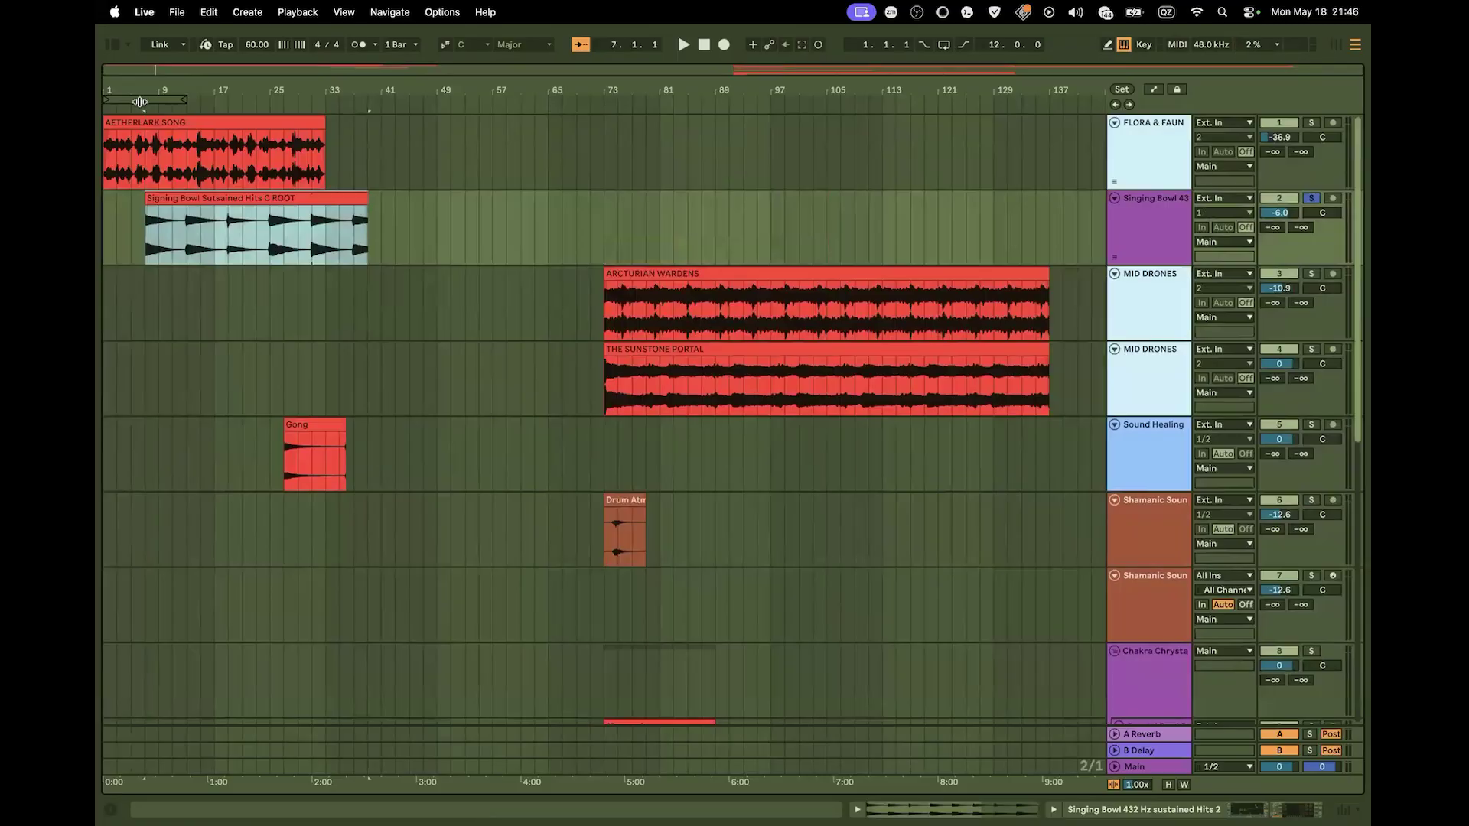
pyautogui.moveTo(136, 84)
pyautogui.mouseDown()
pyautogui.moveTo(138, 123)
pyautogui.moveTo(138, 107)
pyautogui.mouseUp()
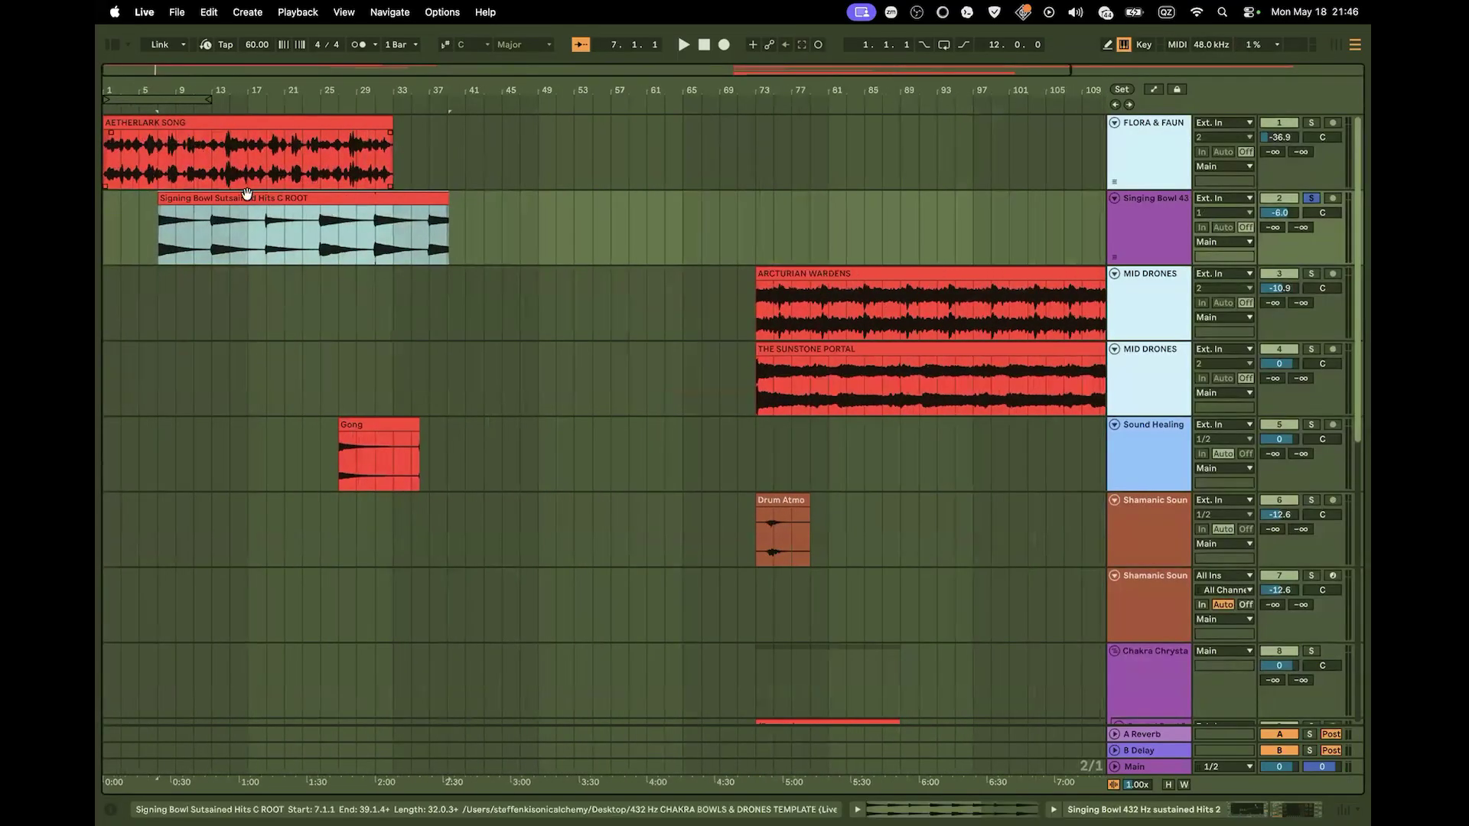
pyautogui.moveTo(245, 197); pyautogui.dragTo(190, 199)
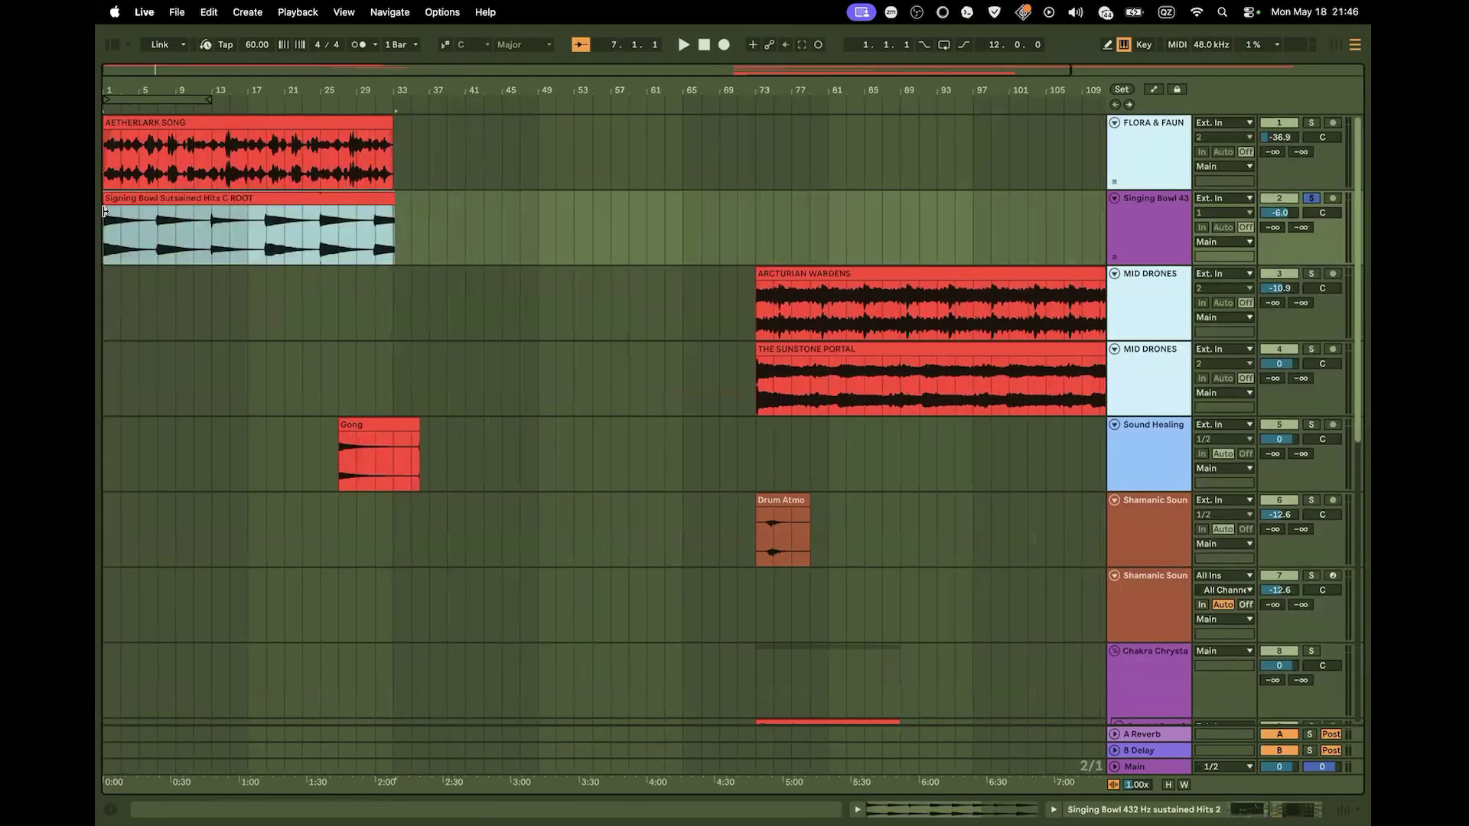
pyautogui.moveTo(104, 216); pyautogui.dragTo(129, 216)
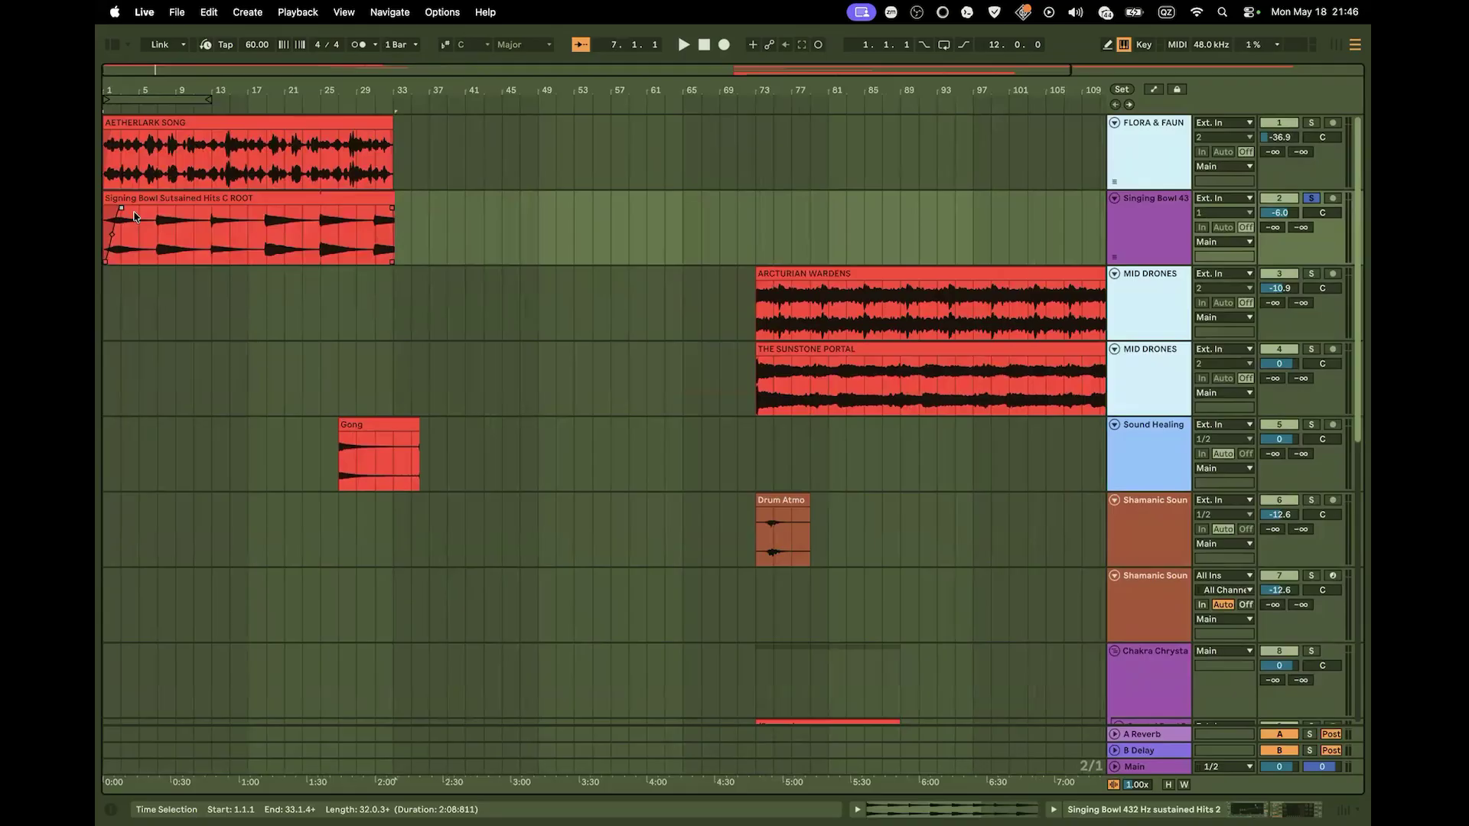
# Select the loop range over bars 1 to 13 and play the soloed singing bowl clip to check its fade-in
pyautogui.click(178, 97)
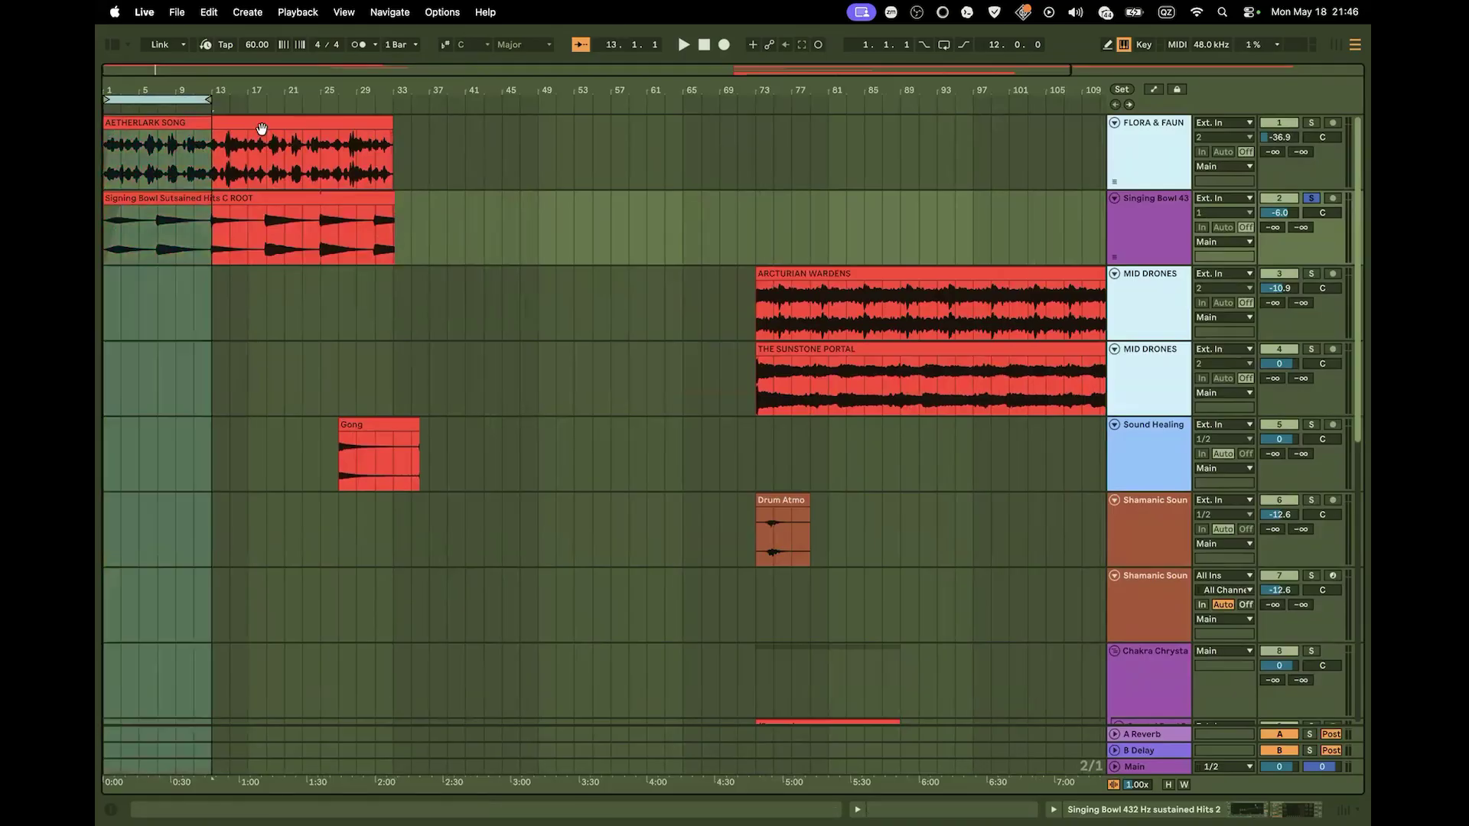
pyautogui.moveTo(124, 87); pyautogui.dragTo(374, 146)
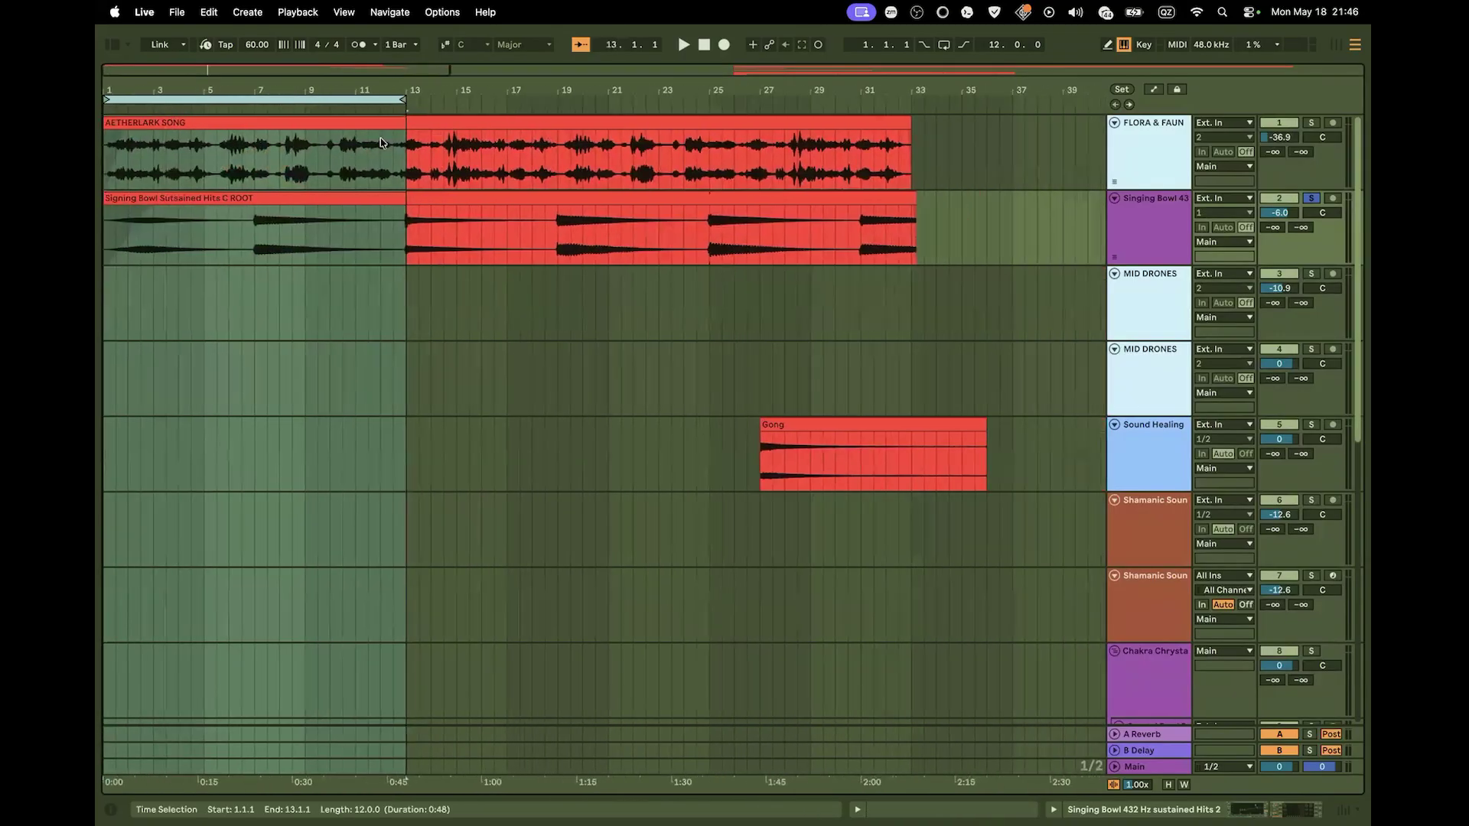
pyautogui.press('space')
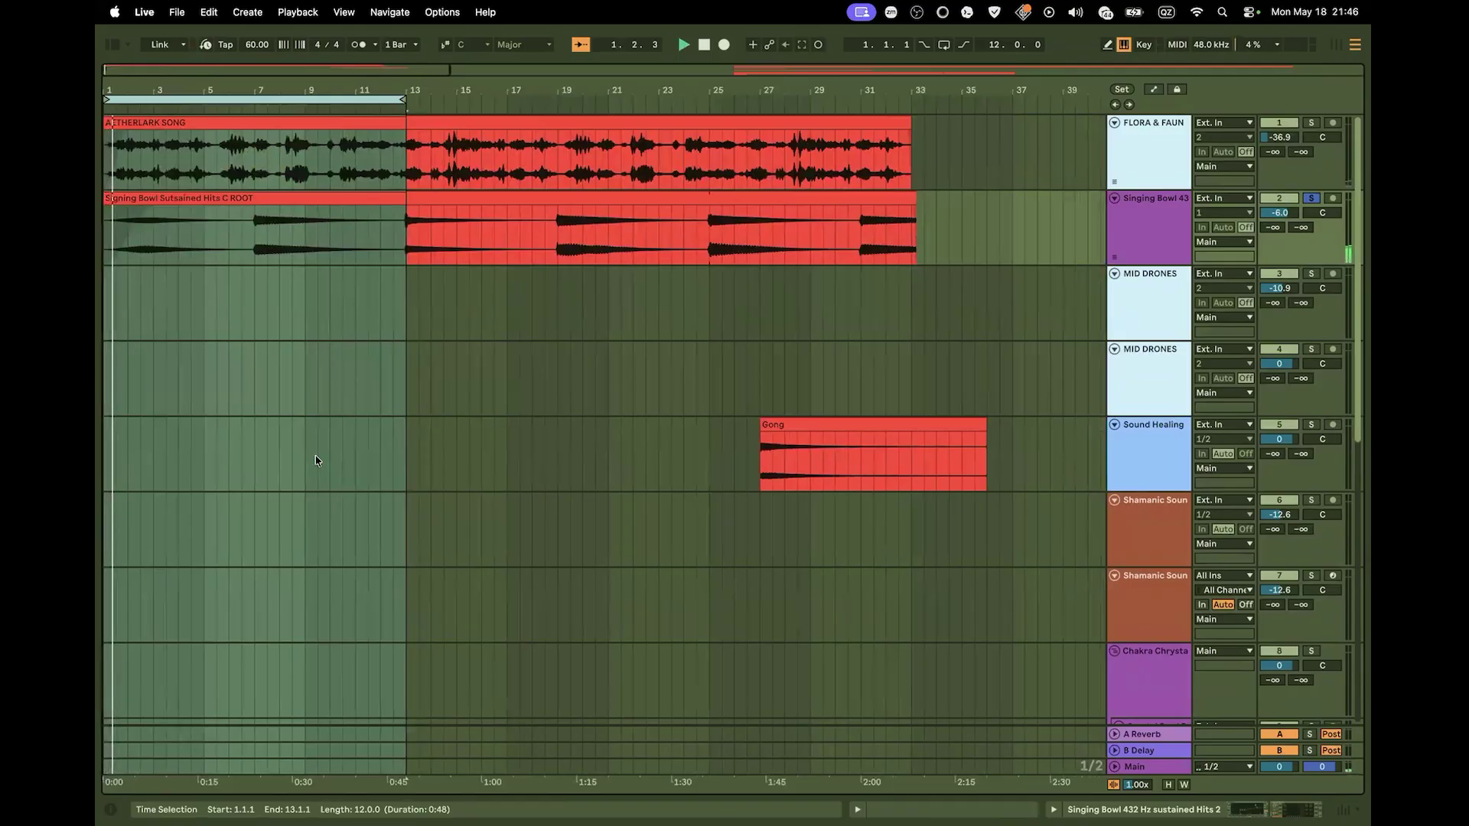
pyautogui.press('space')
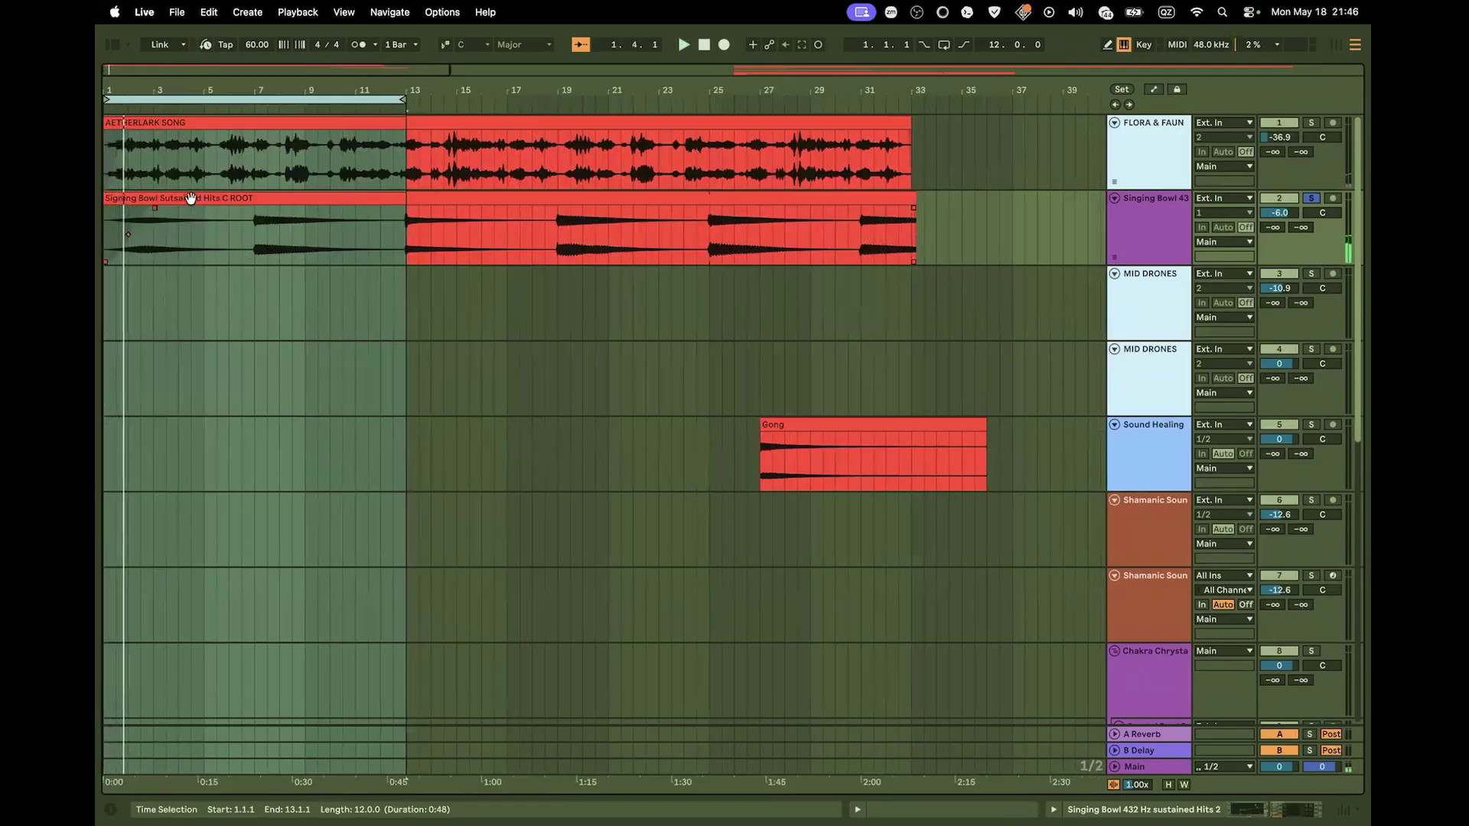
# Move the singing bowl Hits C ROOT clip so it starts at bar 7
pyautogui.click(194, 197)
pyautogui.moveTo(192, 197); pyautogui.dragTo(346, 208)
pyautogui.press('space')
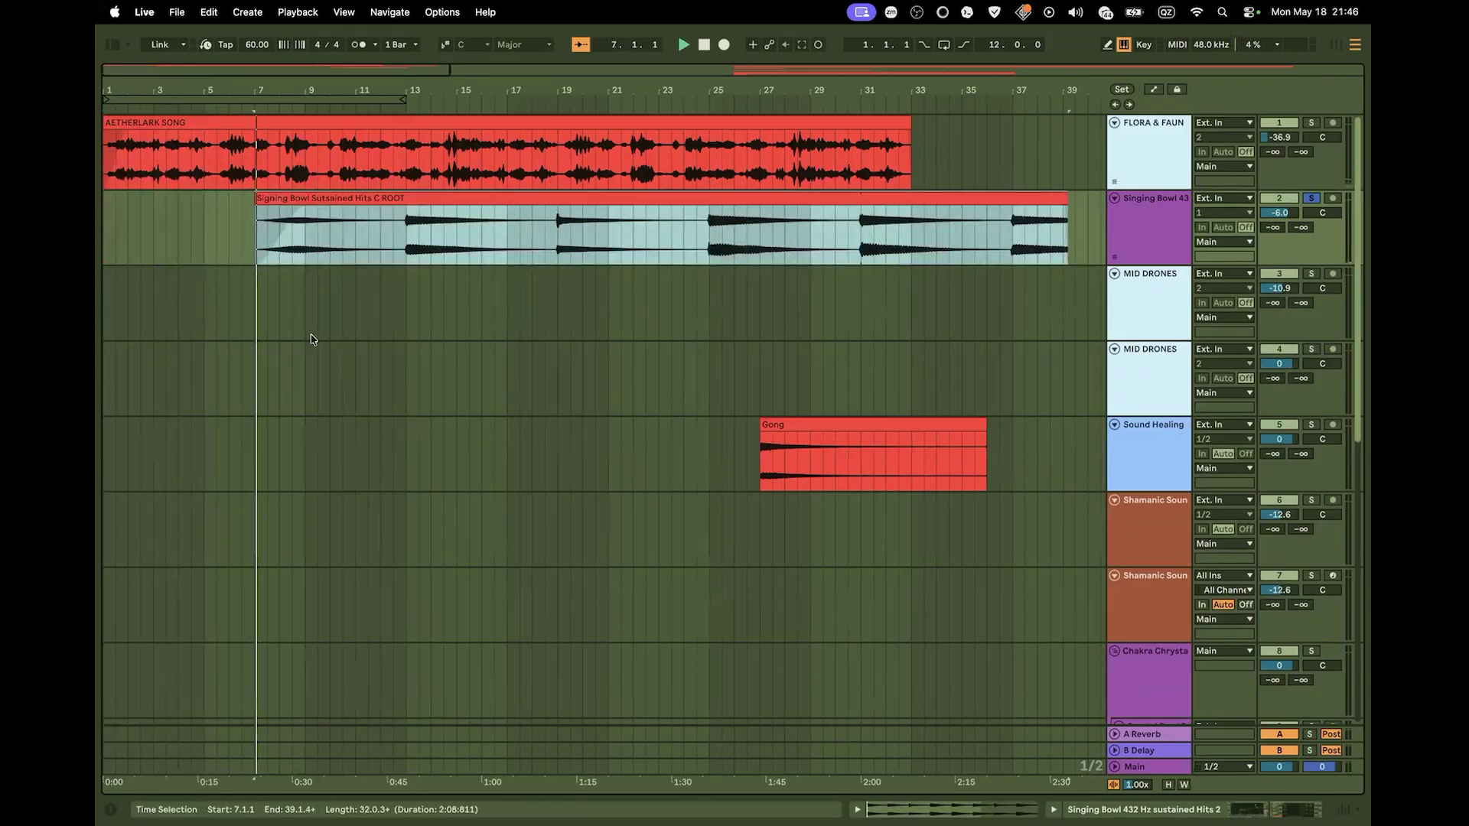
# Play the arrangement from bar 1 and unsolo the Singing Bowl 432 Hz sustained Hits 2 track
pyautogui.click(699, 47)
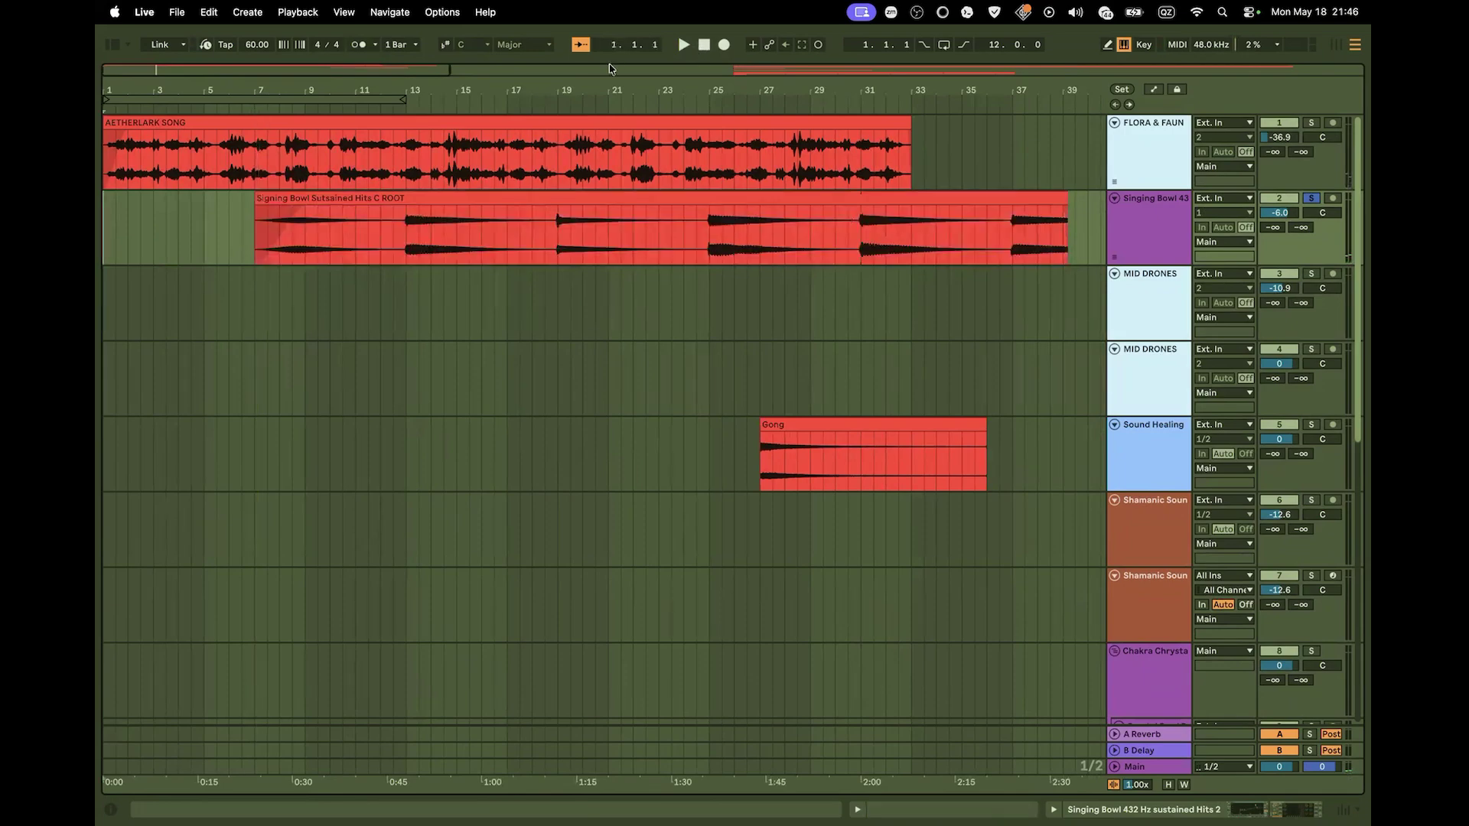
pyautogui.press('space')
pyautogui.moveTo(359, 92); pyautogui.dragTo(341, 32)
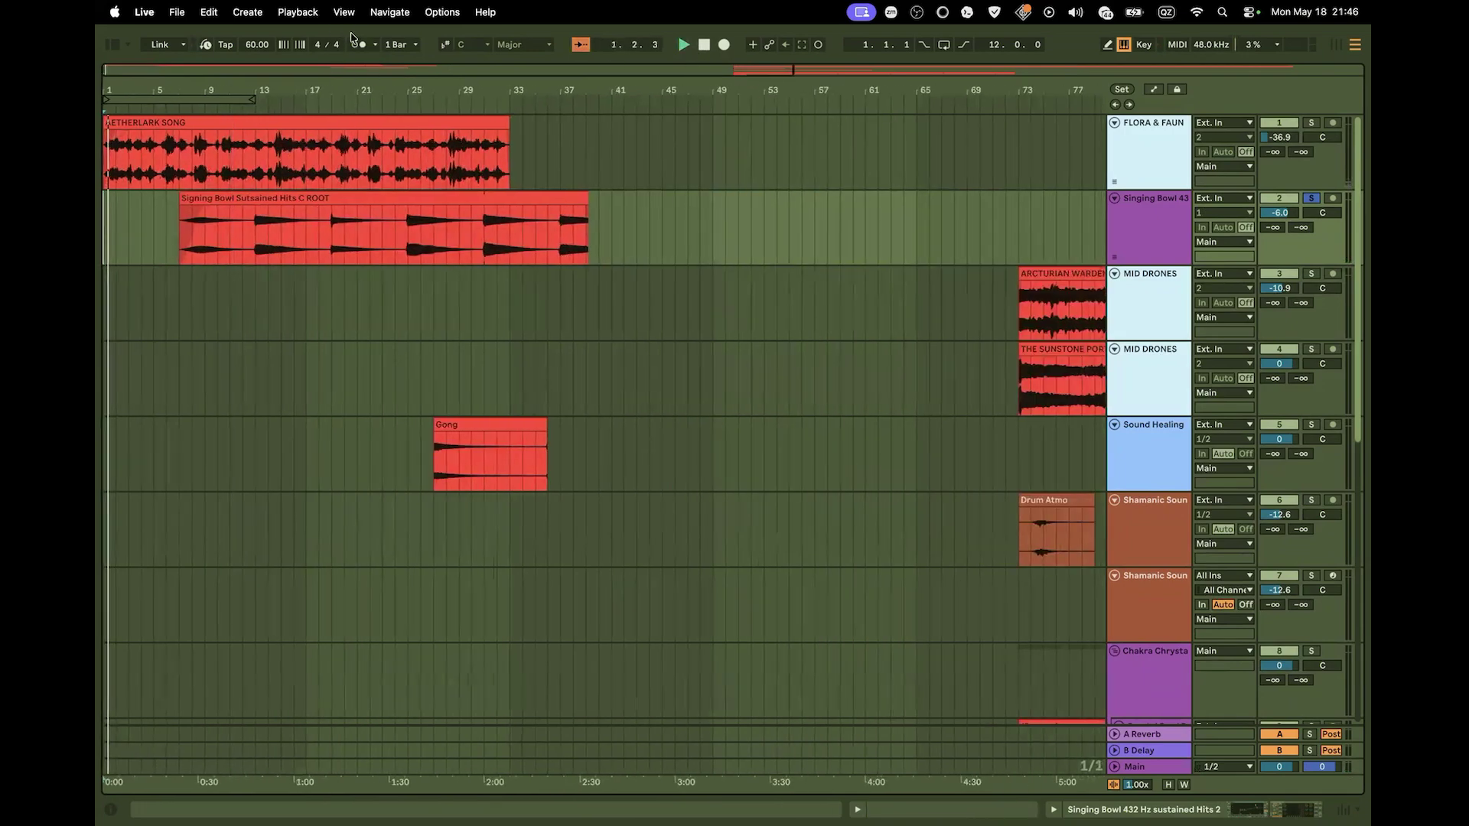
pyautogui.click(1313, 201)
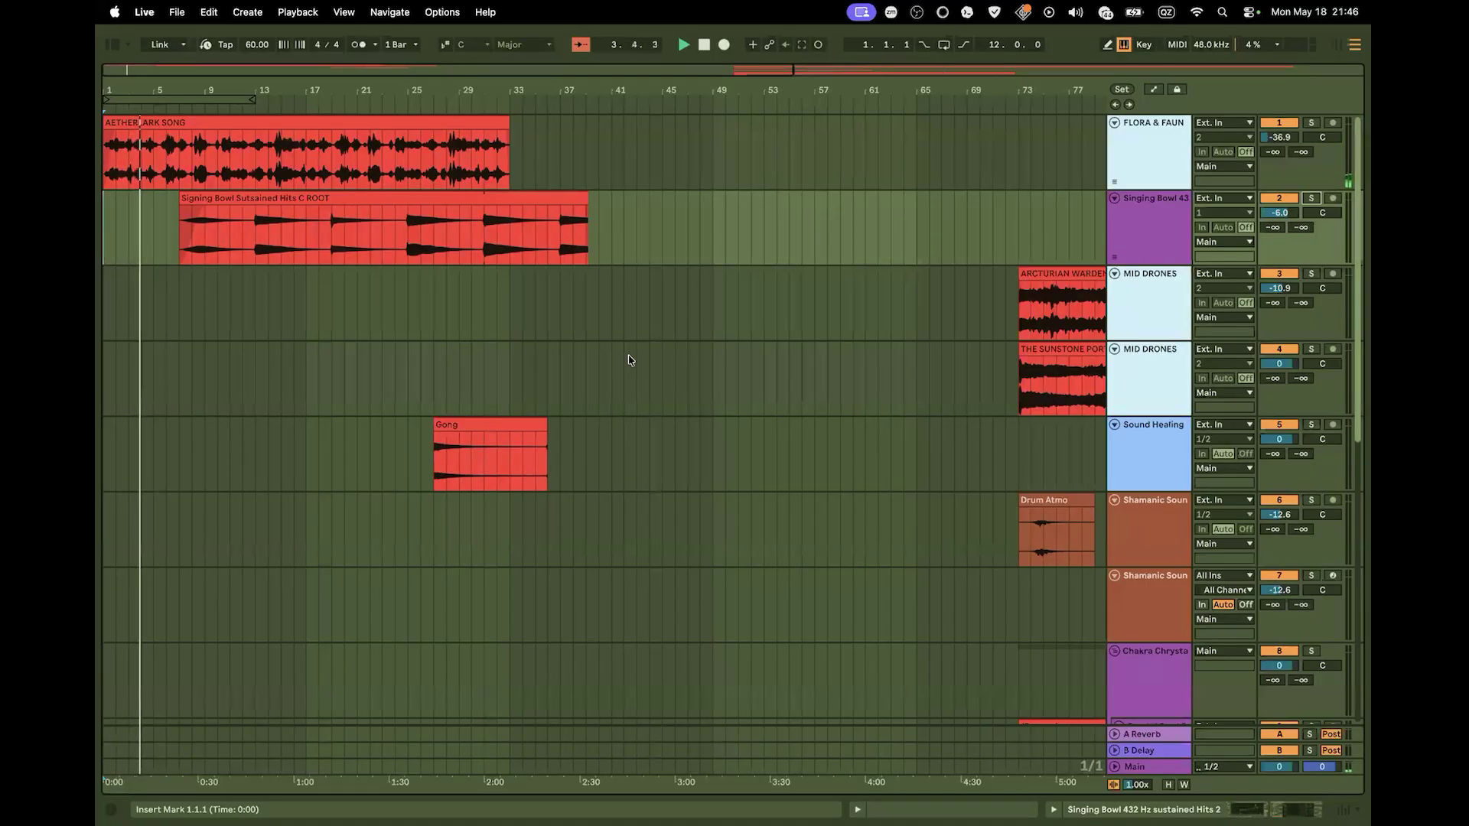
# Shift the 12-bar loop range so it spans bars 13 to 25
pyautogui.moveTo(709, 89); pyautogui.dragTo(678, 30)
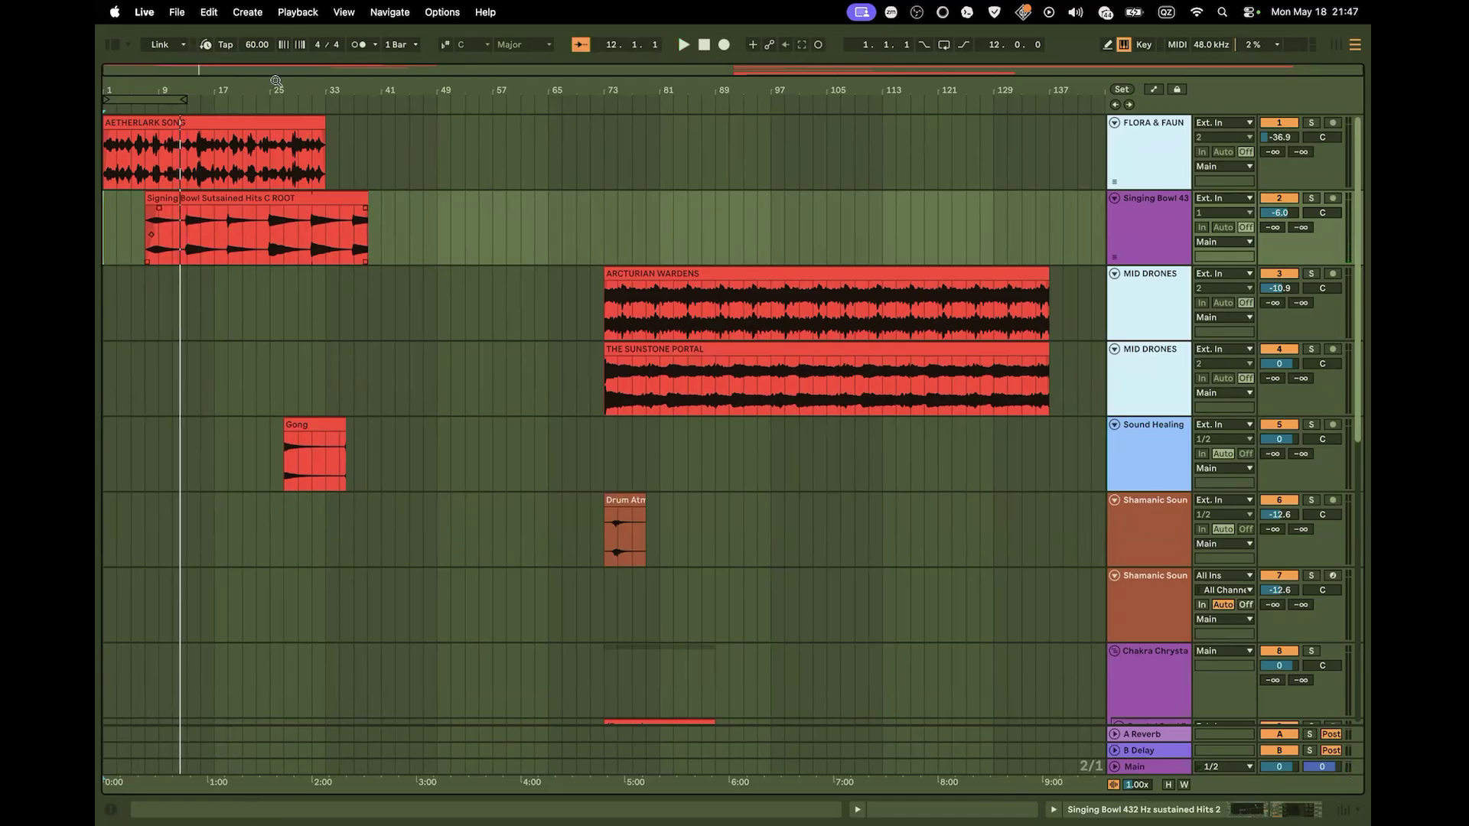
pyautogui.moveTo(157, 101); pyautogui.dragTo(249, 102)
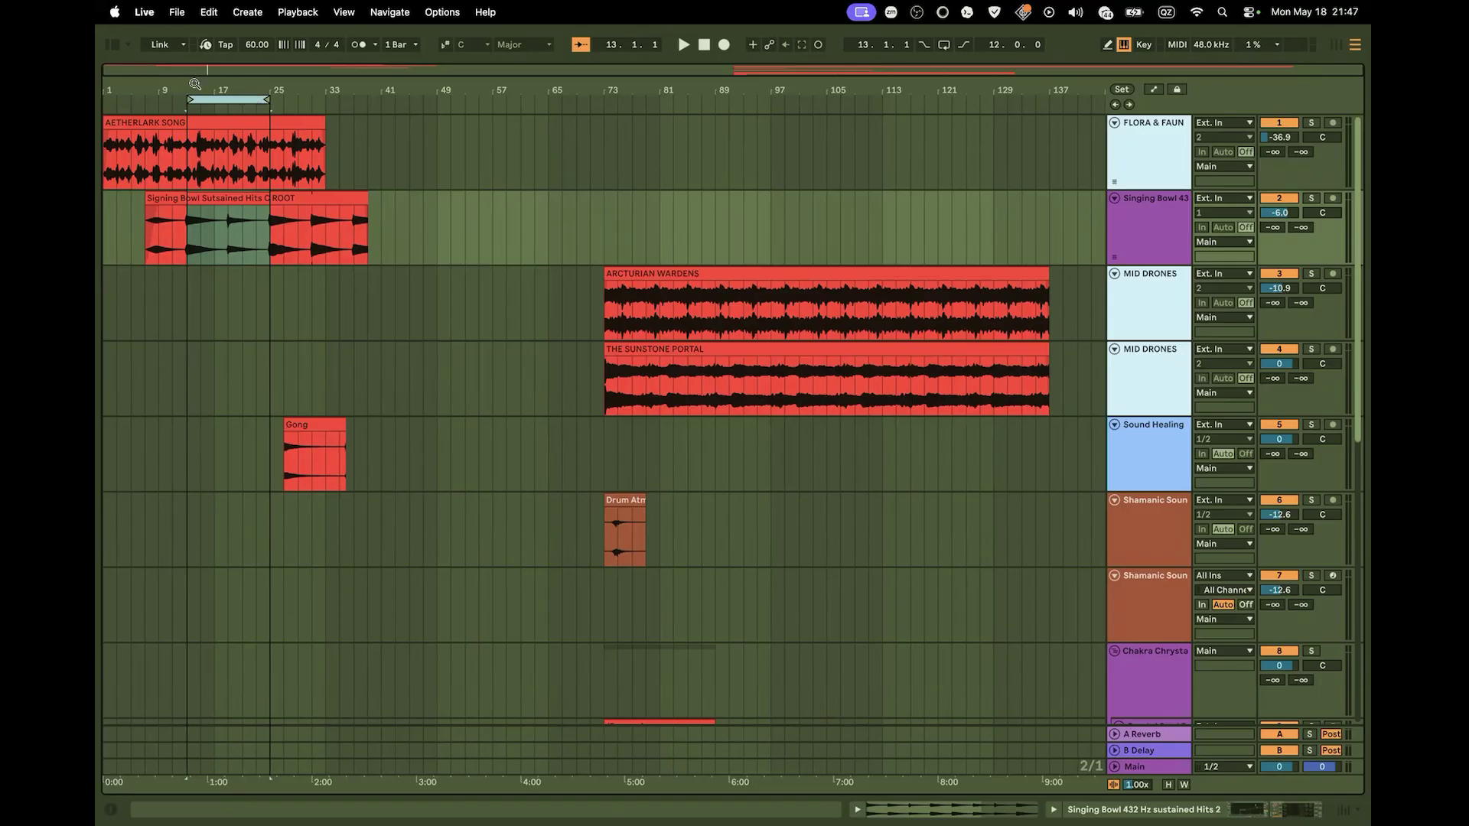
pyautogui.moveTo(196, 85); pyautogui.dragTo(260, 179)
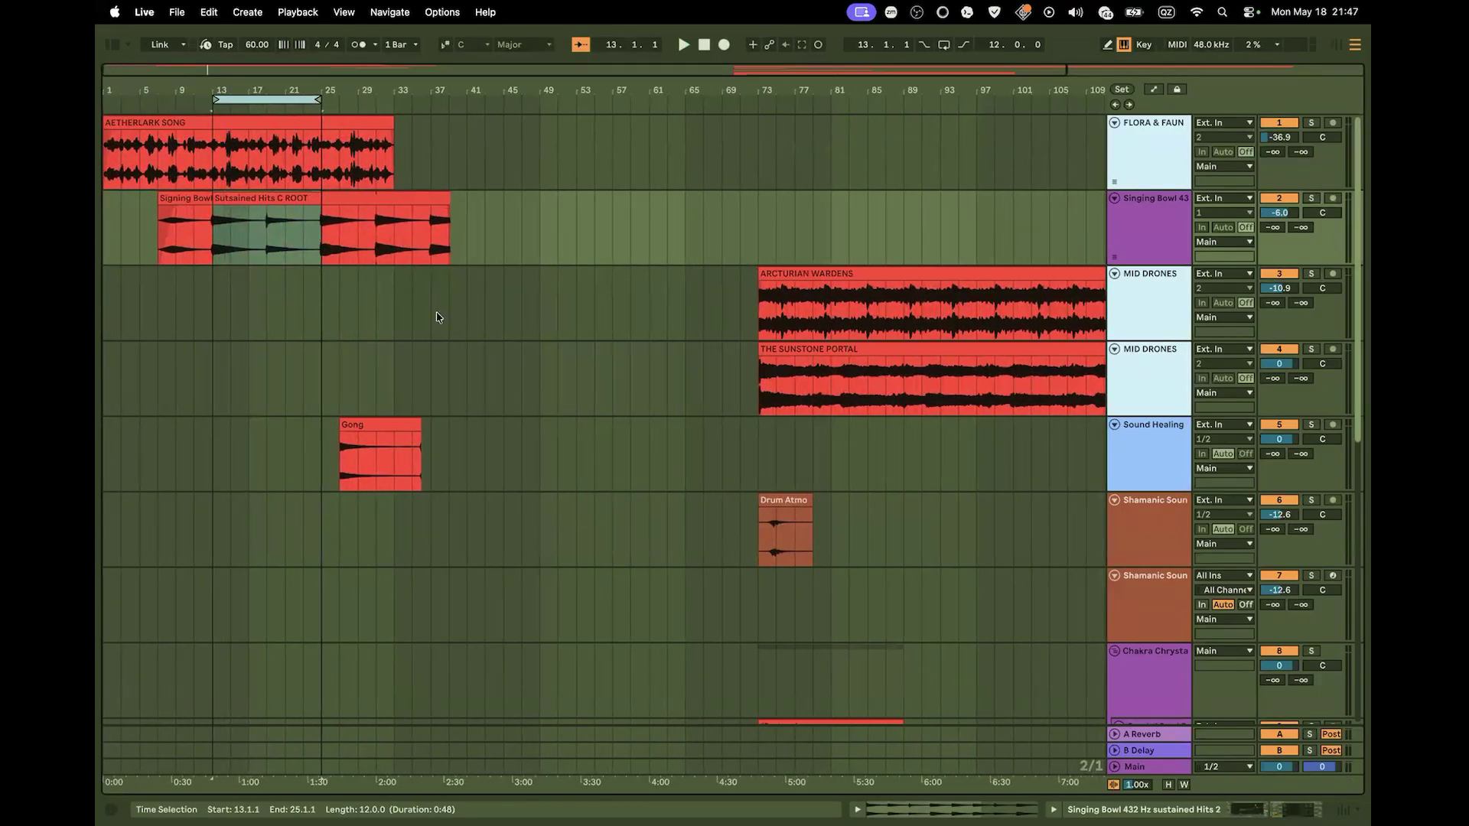
# Look through the parked clips and shift the 12-bar loop range on to bars 25 to 37
pyautogui.scroll(-5, 555, 362)
pyautogui.scroll(5, 555, 363)
pyautogui.scroll(-8, 476, 274)
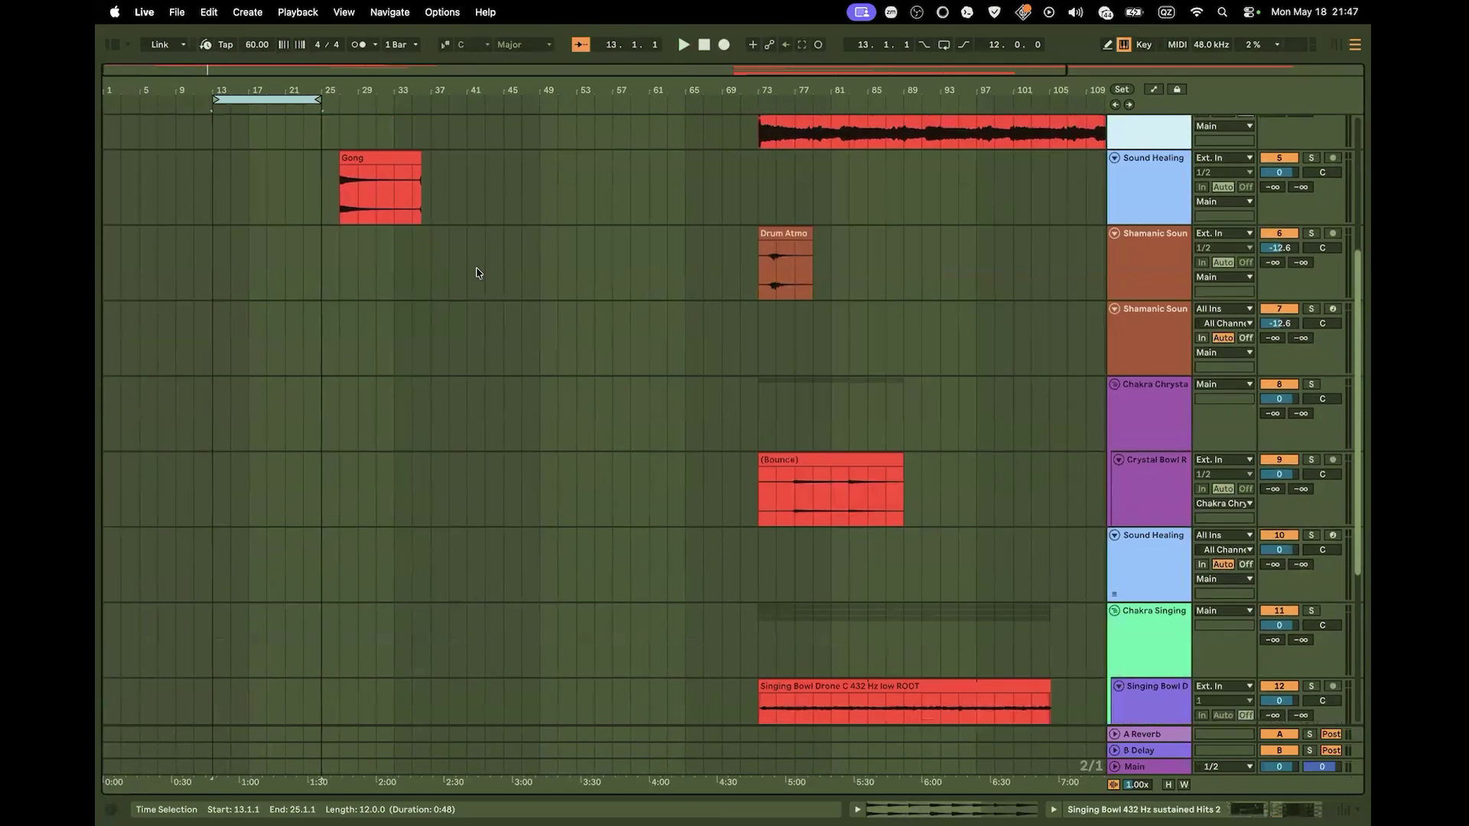
pyautogui.scroll(-3, 626, 302)
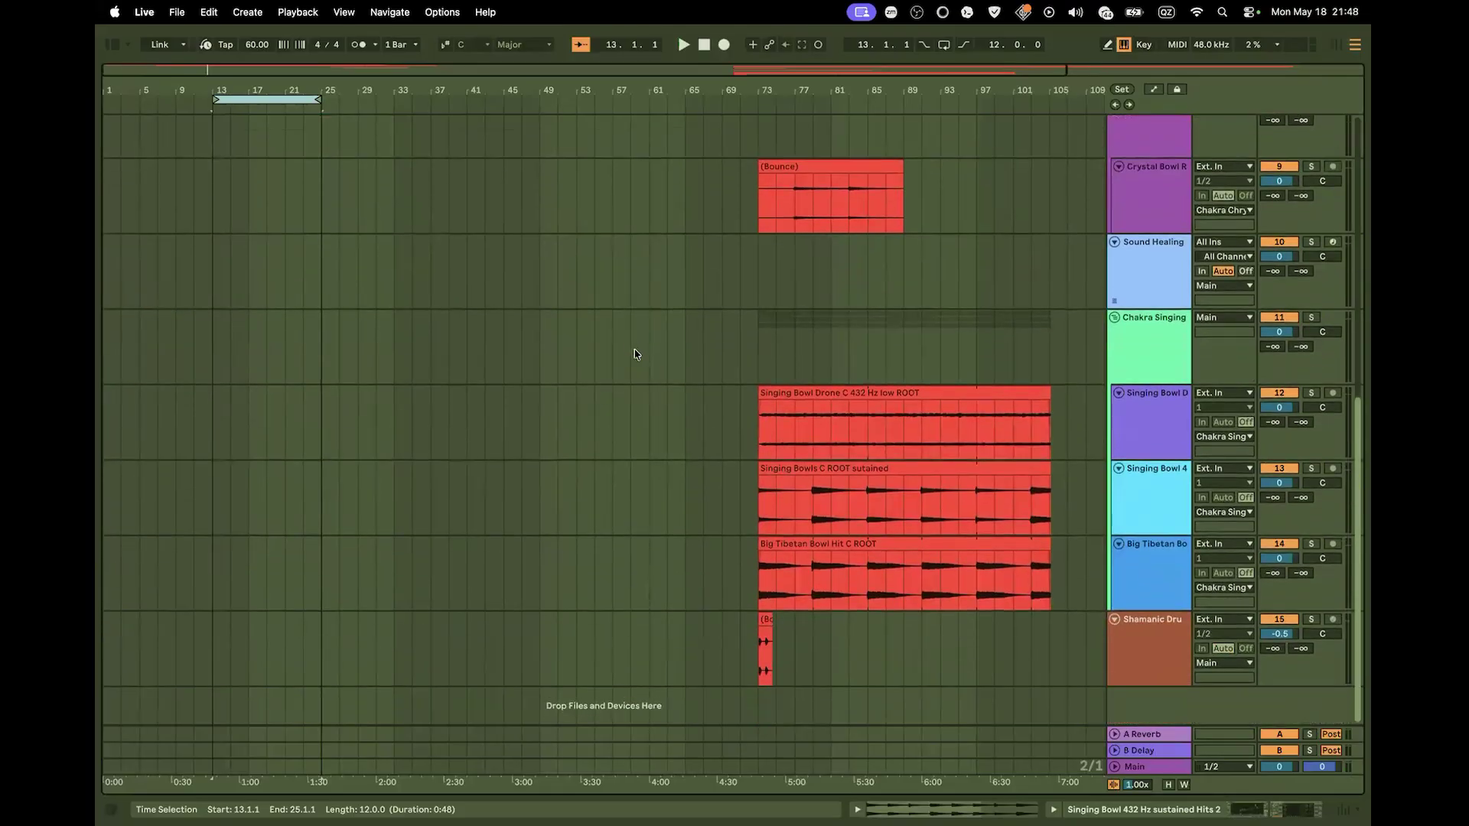
pyautogui.scroll(8, 636, 371)
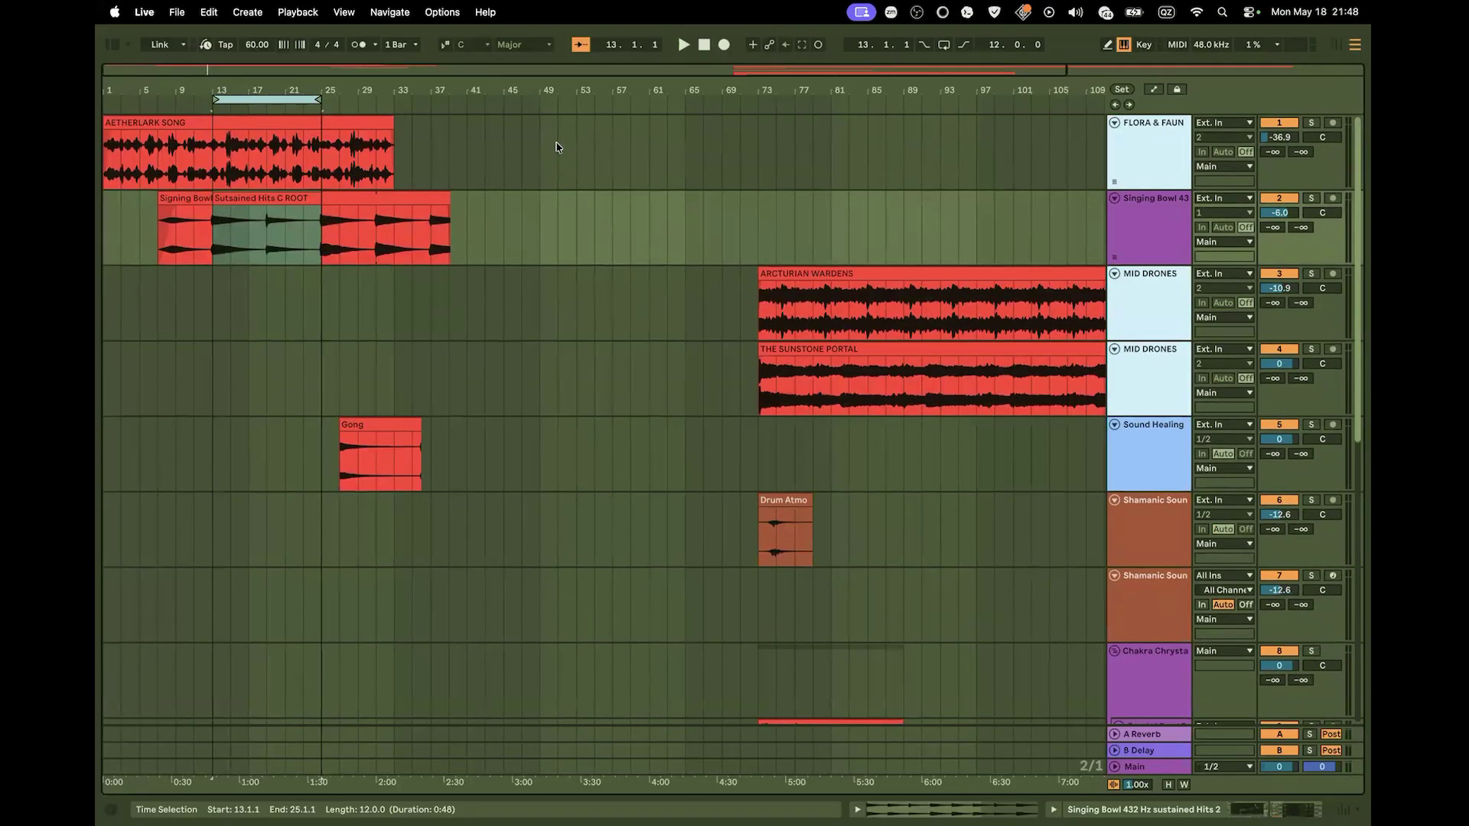
pyautogui.moveTo(569, 85); pyautogui.dragTo(567, 73)
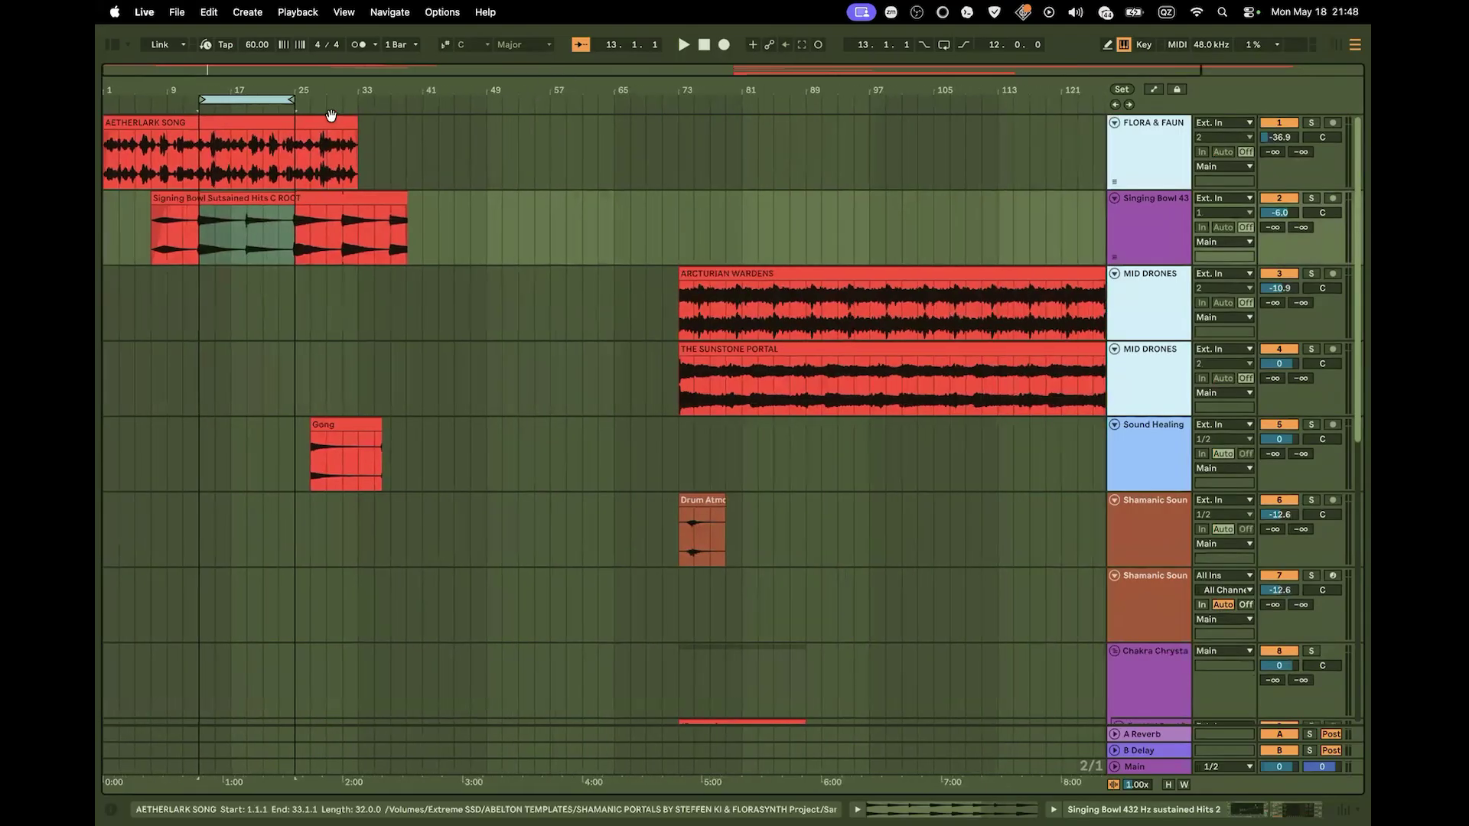
pyautogui.click(257, 100)
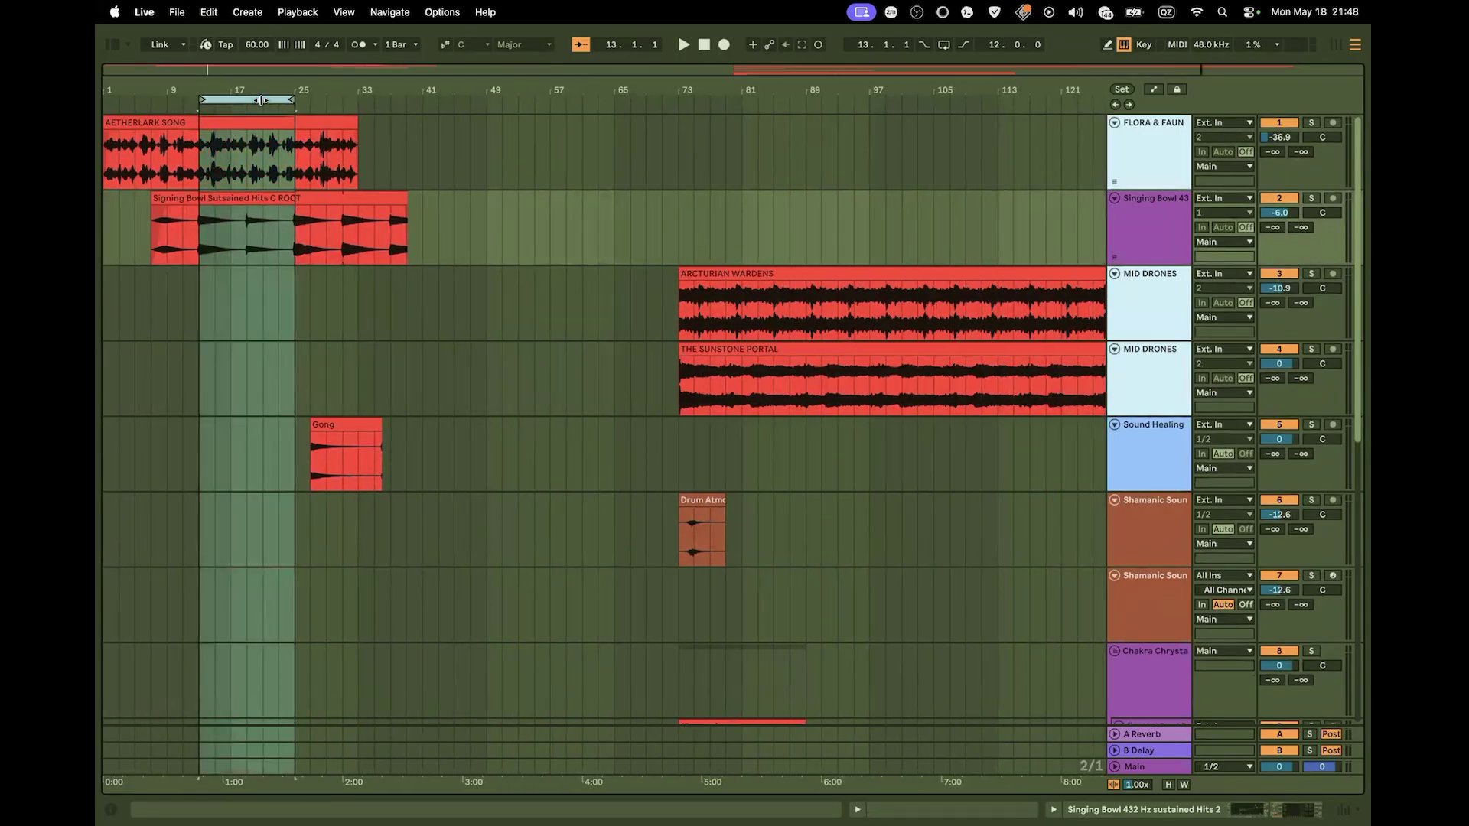
pyautogui.press('Up')
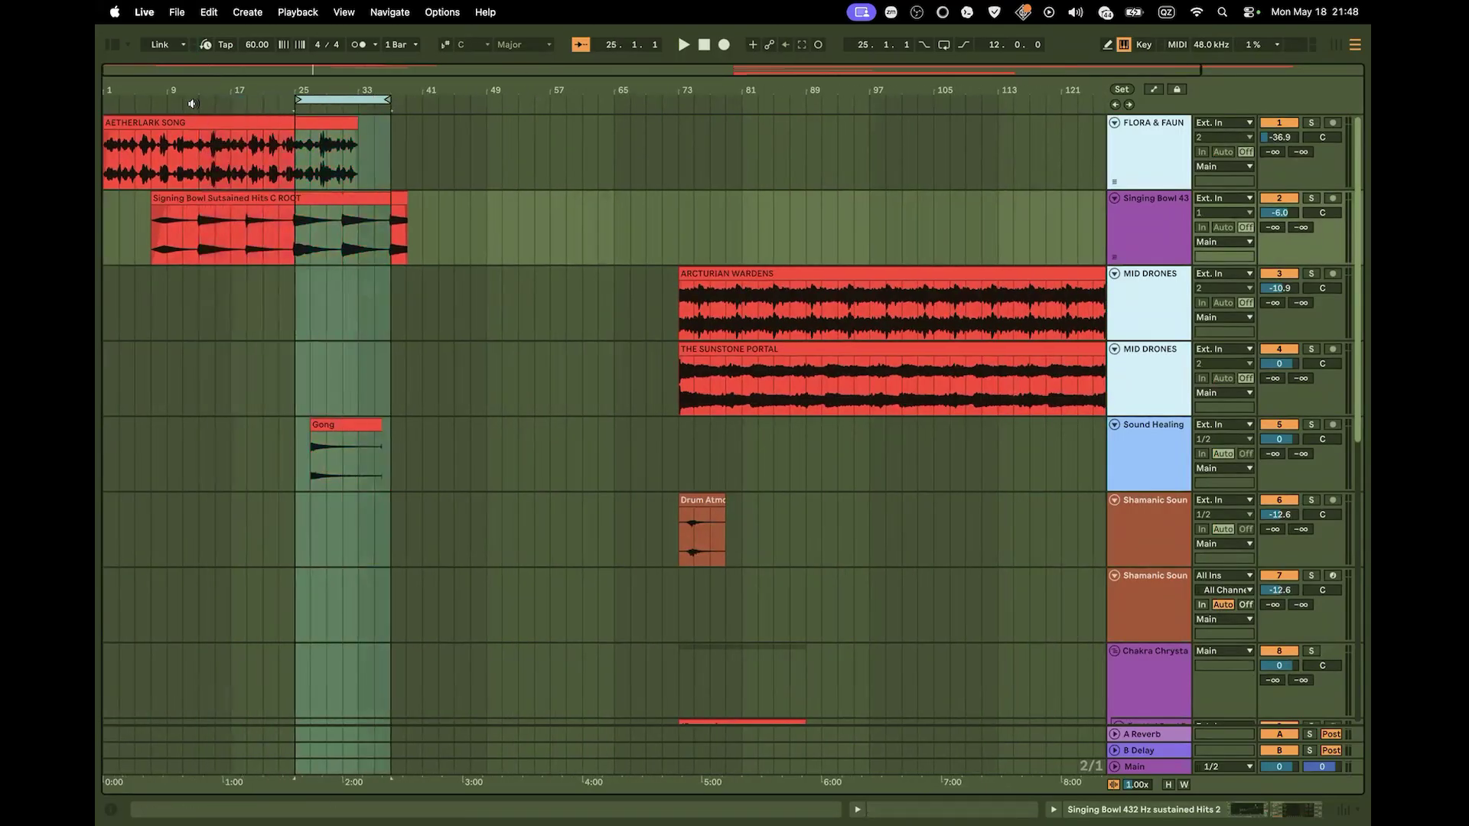
# Listen to the singing bowl hits from about bar 13 and lower their track volume to -9.6 dB
pyautogui.click(192, 100)
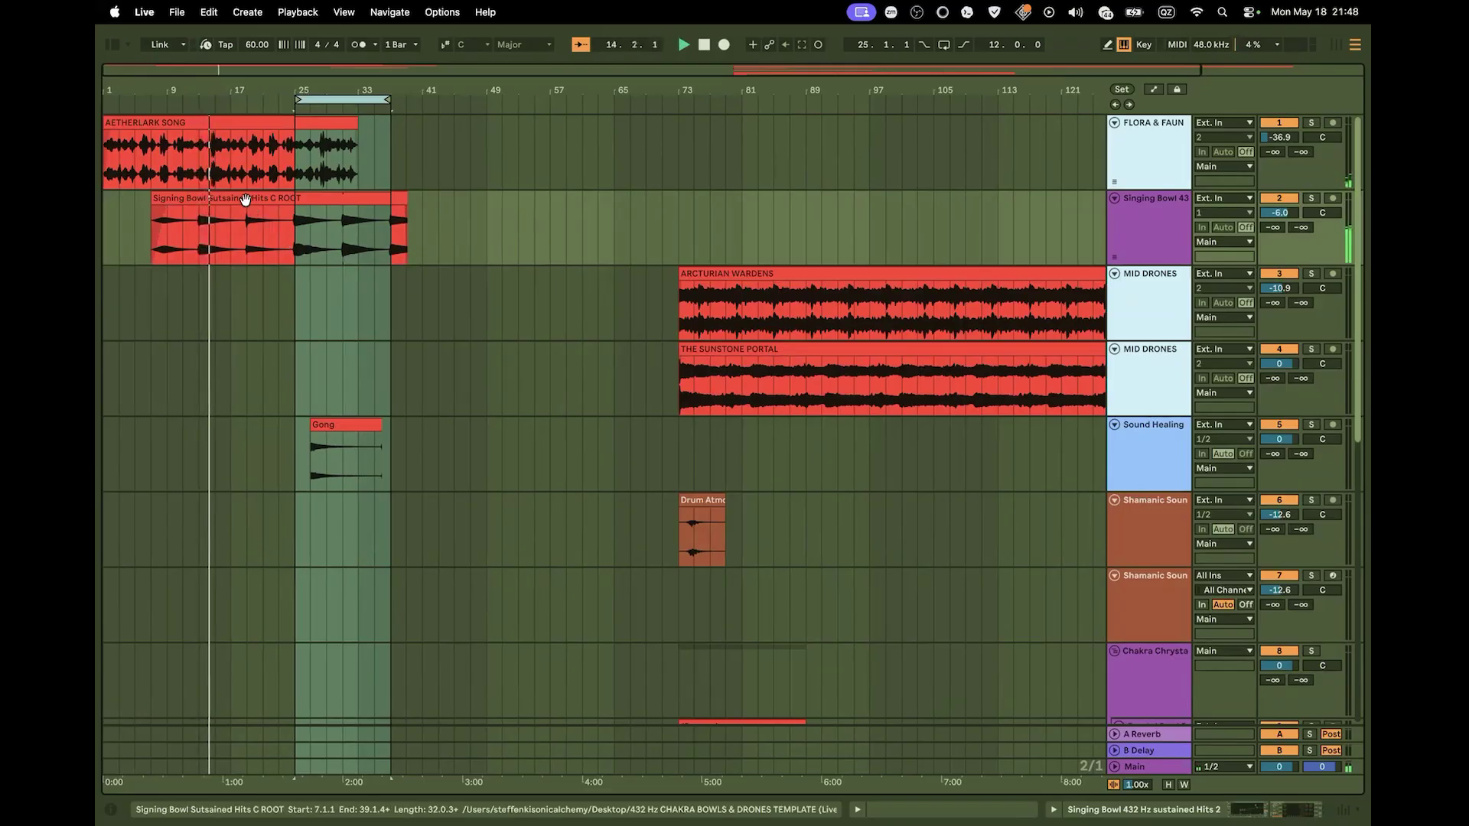
pyautogui.moveTo(197, 90); pyautogui.dragTo(506, 245)
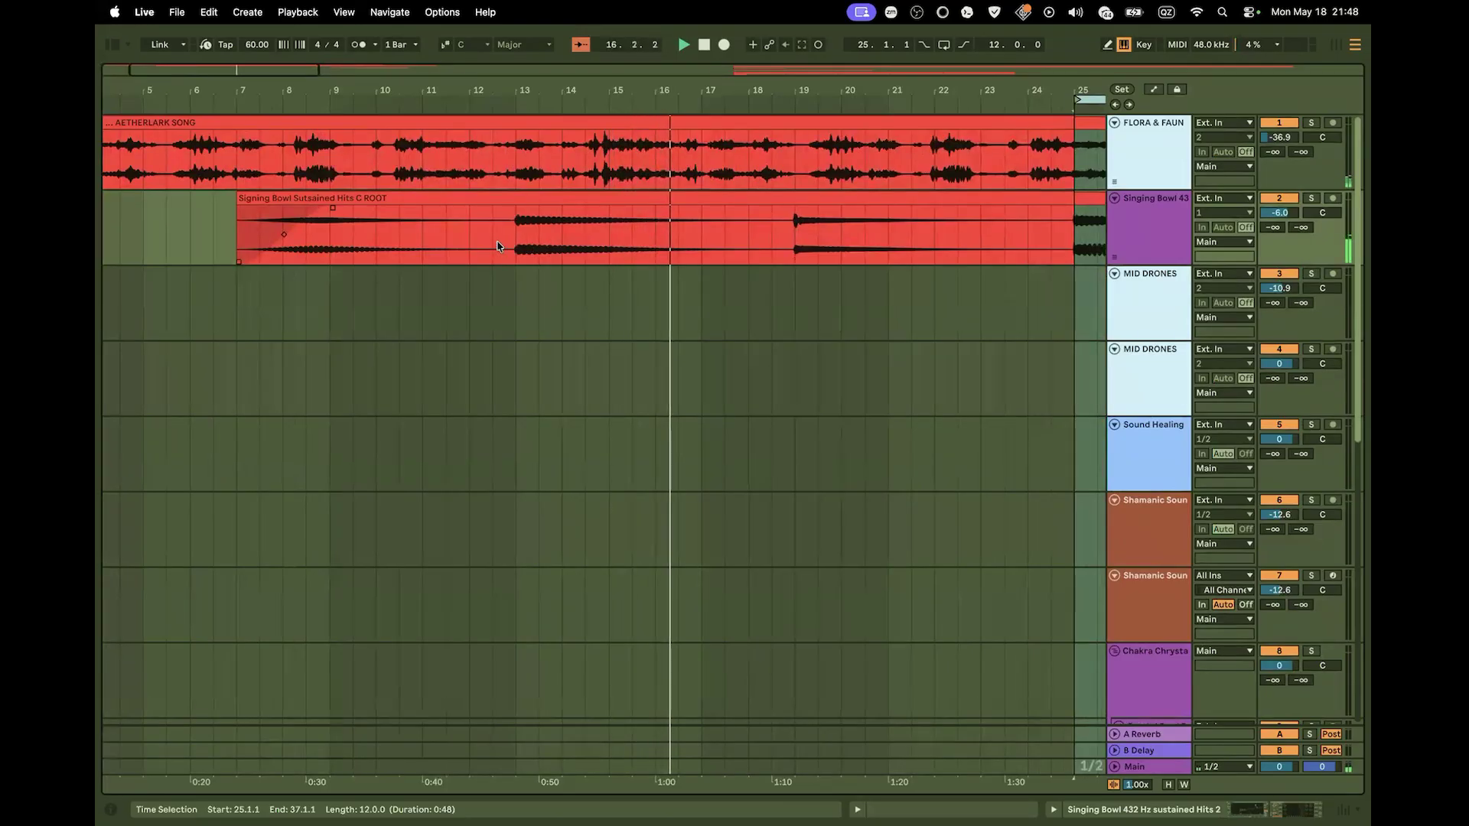
pyautogui.moveTo(665, 93); pyautogui.dragTo(629, 9)
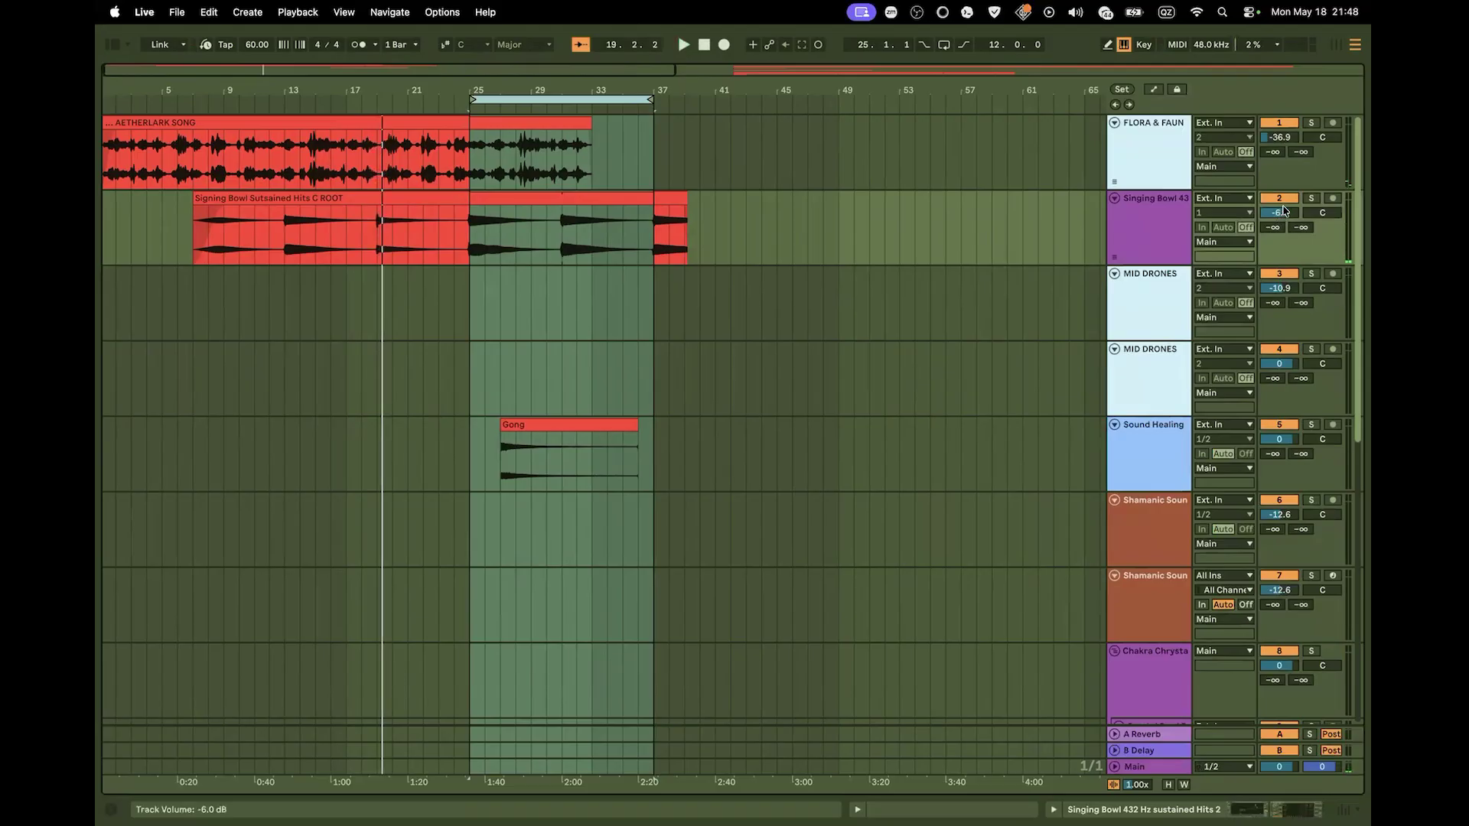
pyautogui.moveTo(1285, 214); pyautogui.dragTo(1288, 216)
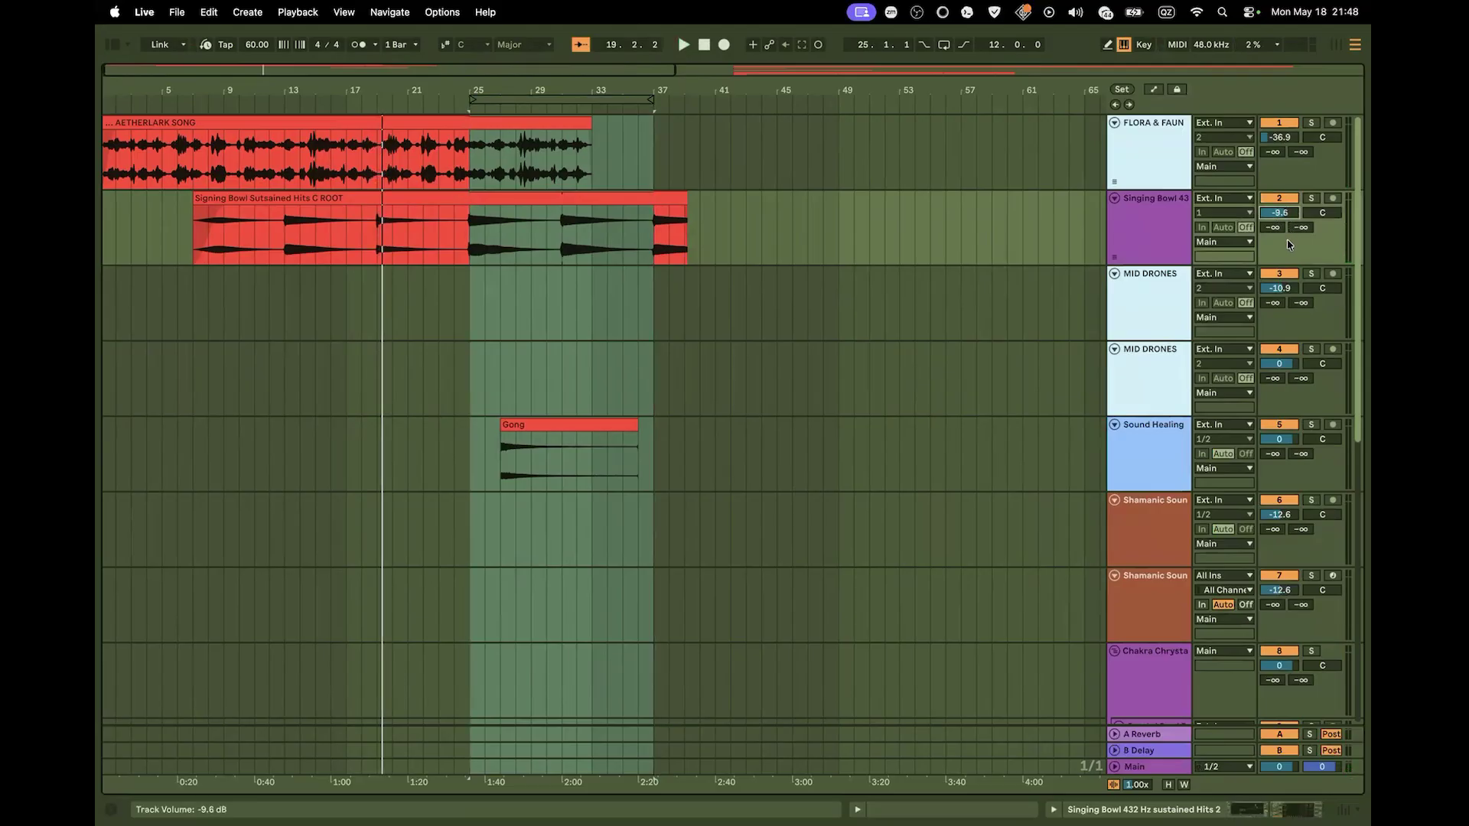
pyautogui.click(264, 105)
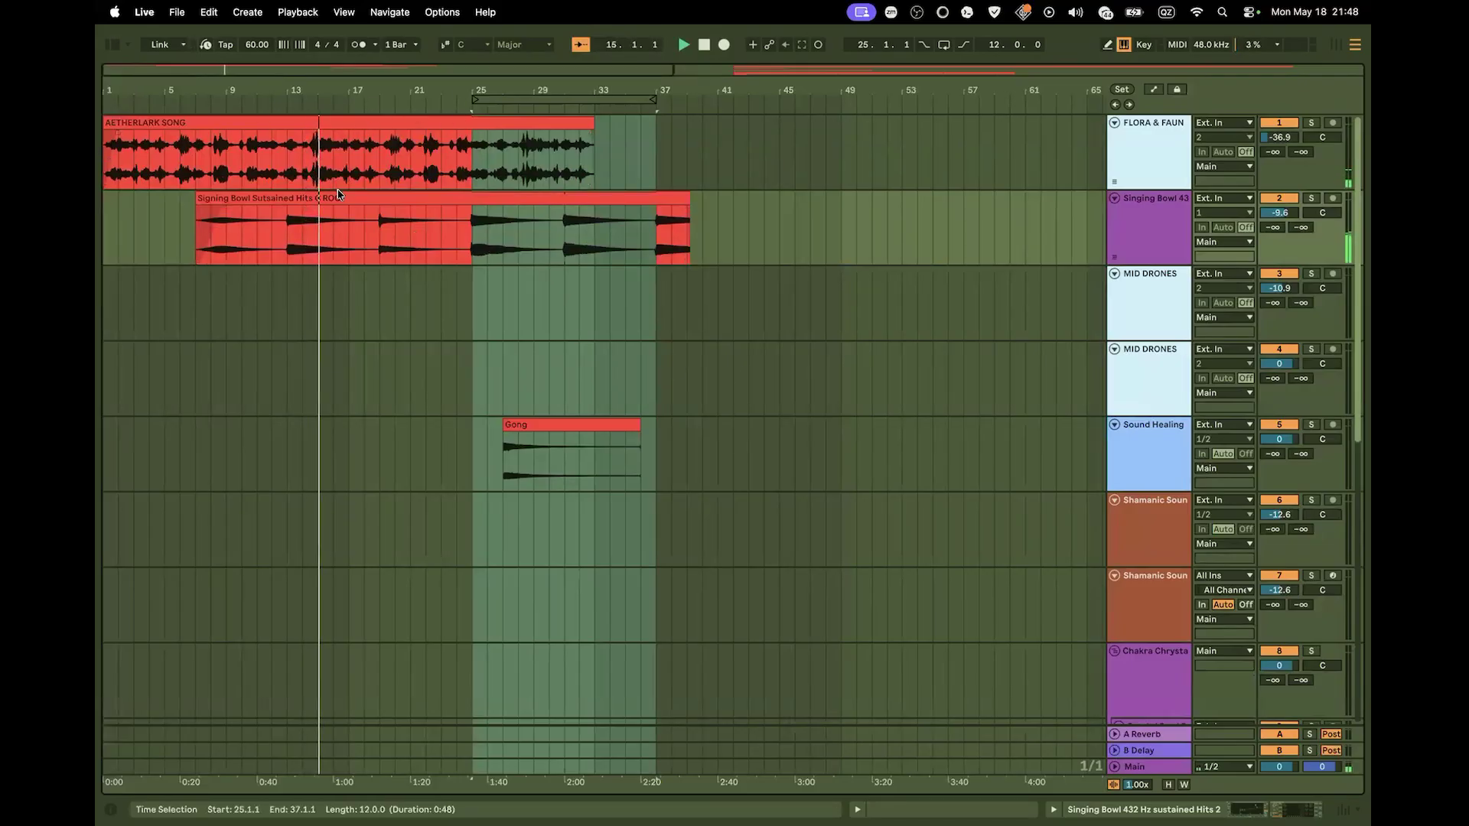
# Move the parked Drum Atmo clip to bar 13 on its Shamanic Sound track, beneath the singing bowl hits
pyautogui.click(555, 102)
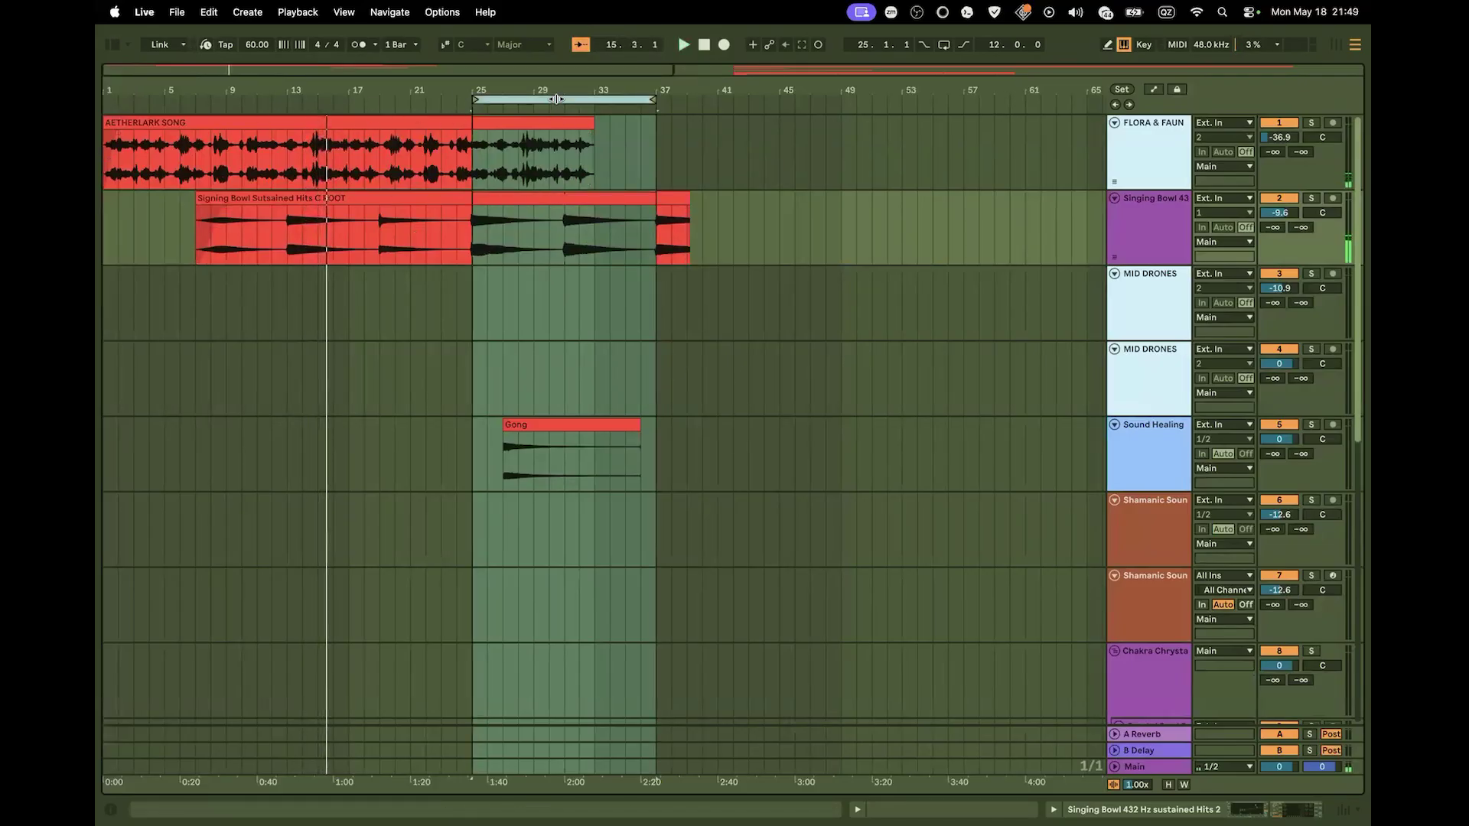
pyautogui.scroll(-2, 761, 337)
pyautogui.scroll(-10, 761, 337)
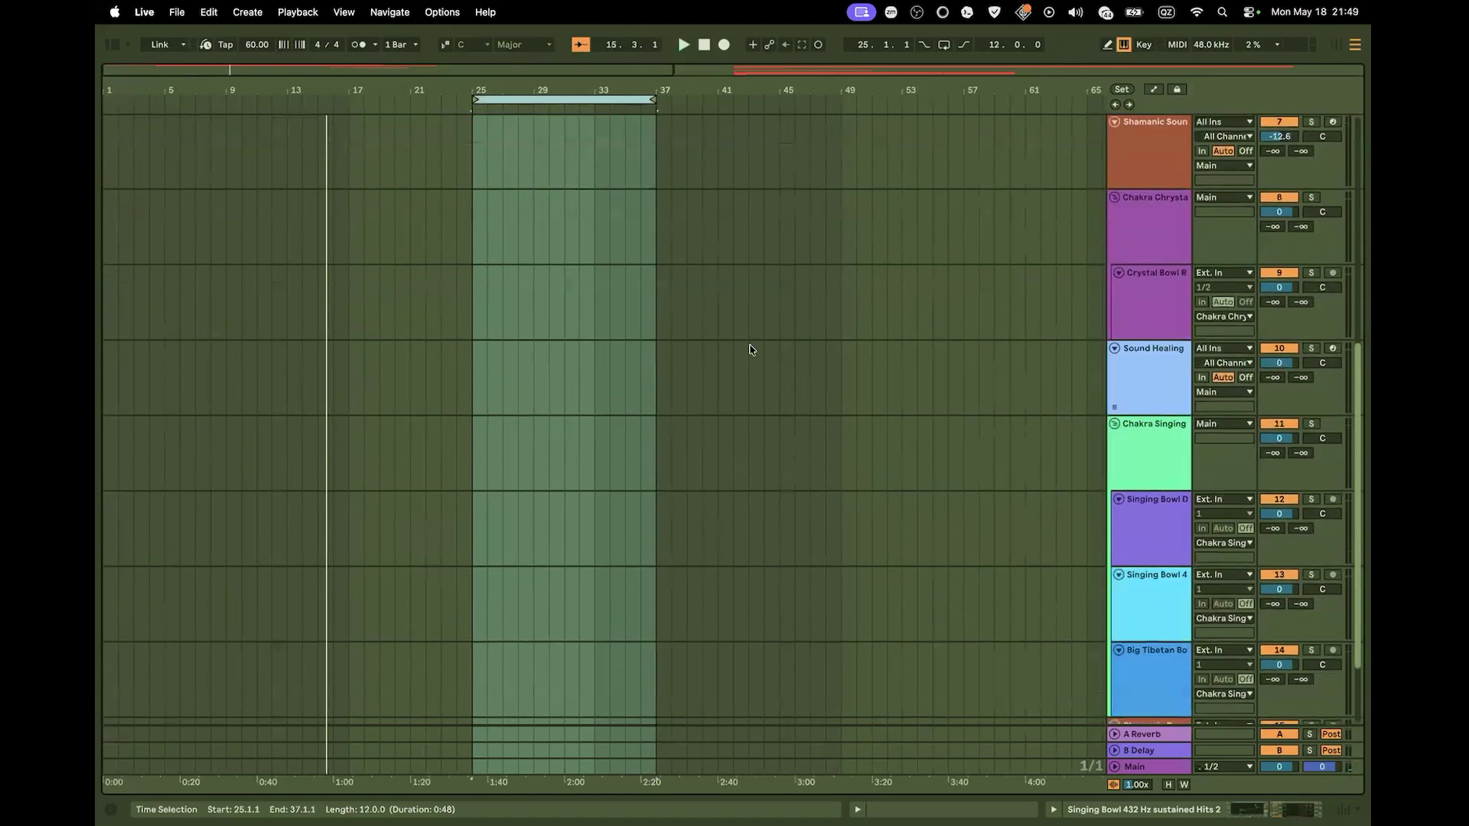
pyautogui.scroll(12, 727, 388)
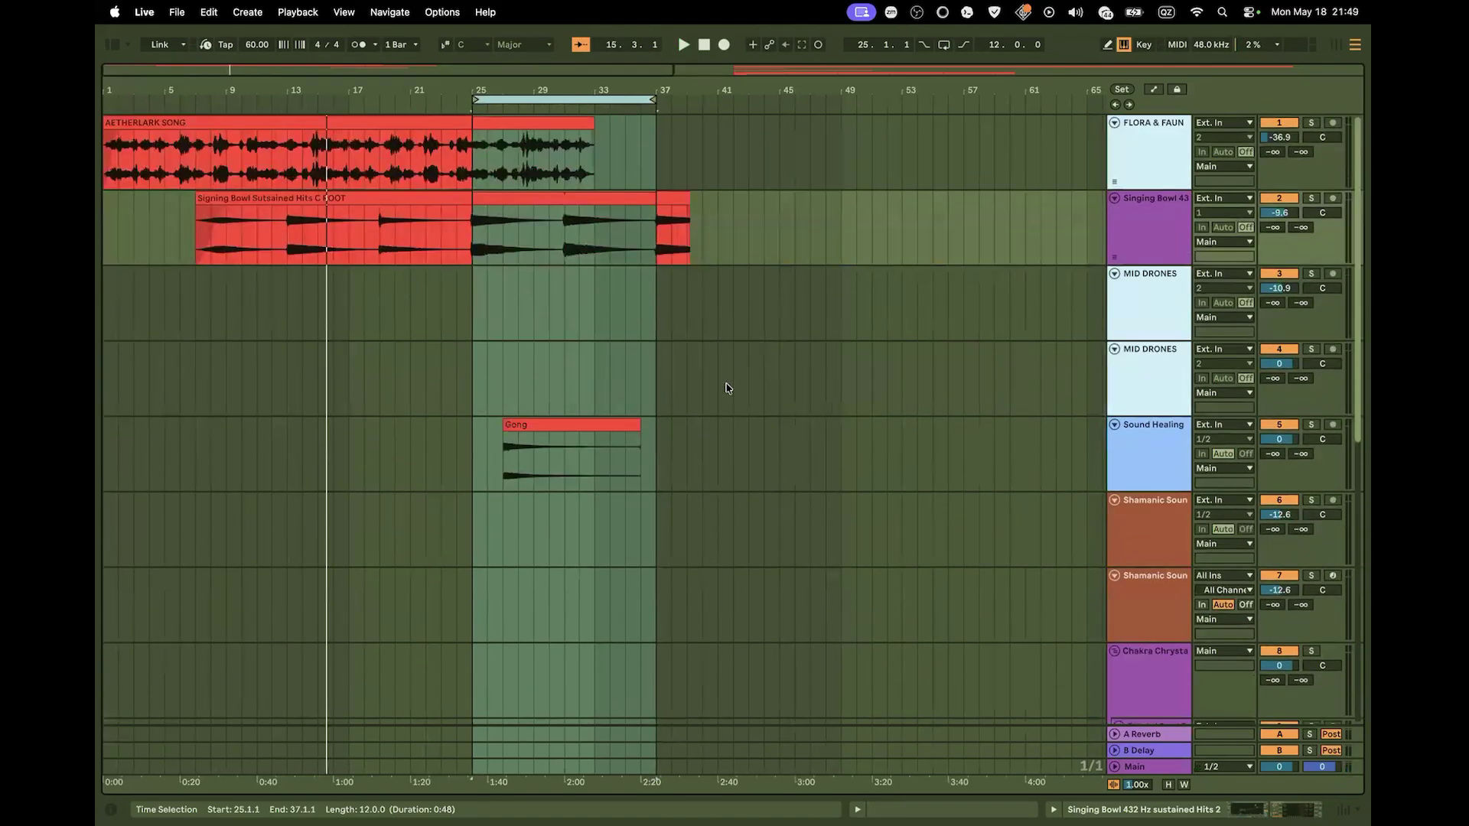
pyautogui.scroll(-10, 733, 396)
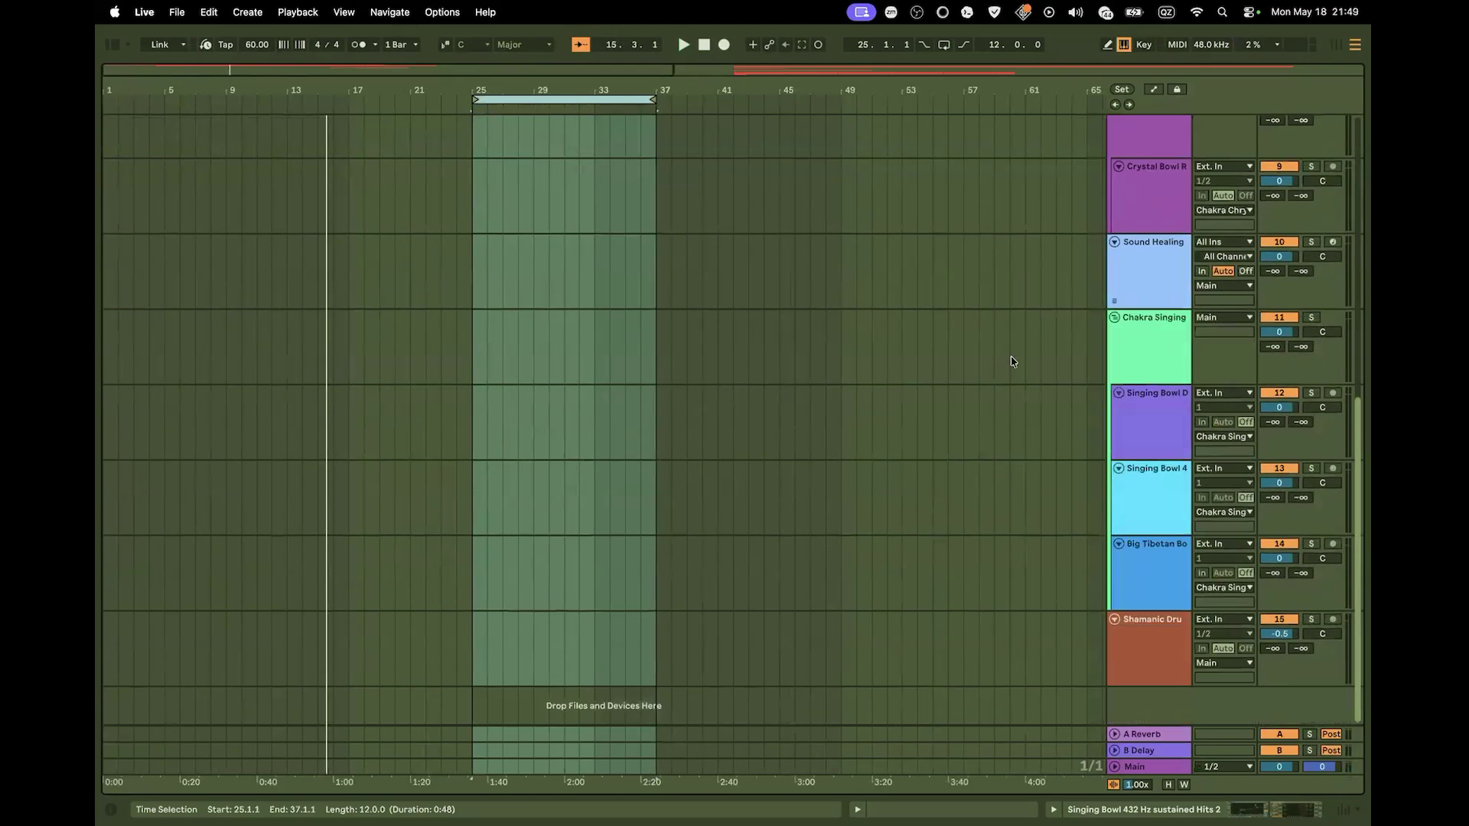
pyautogui.scroll(10, 970, 367)
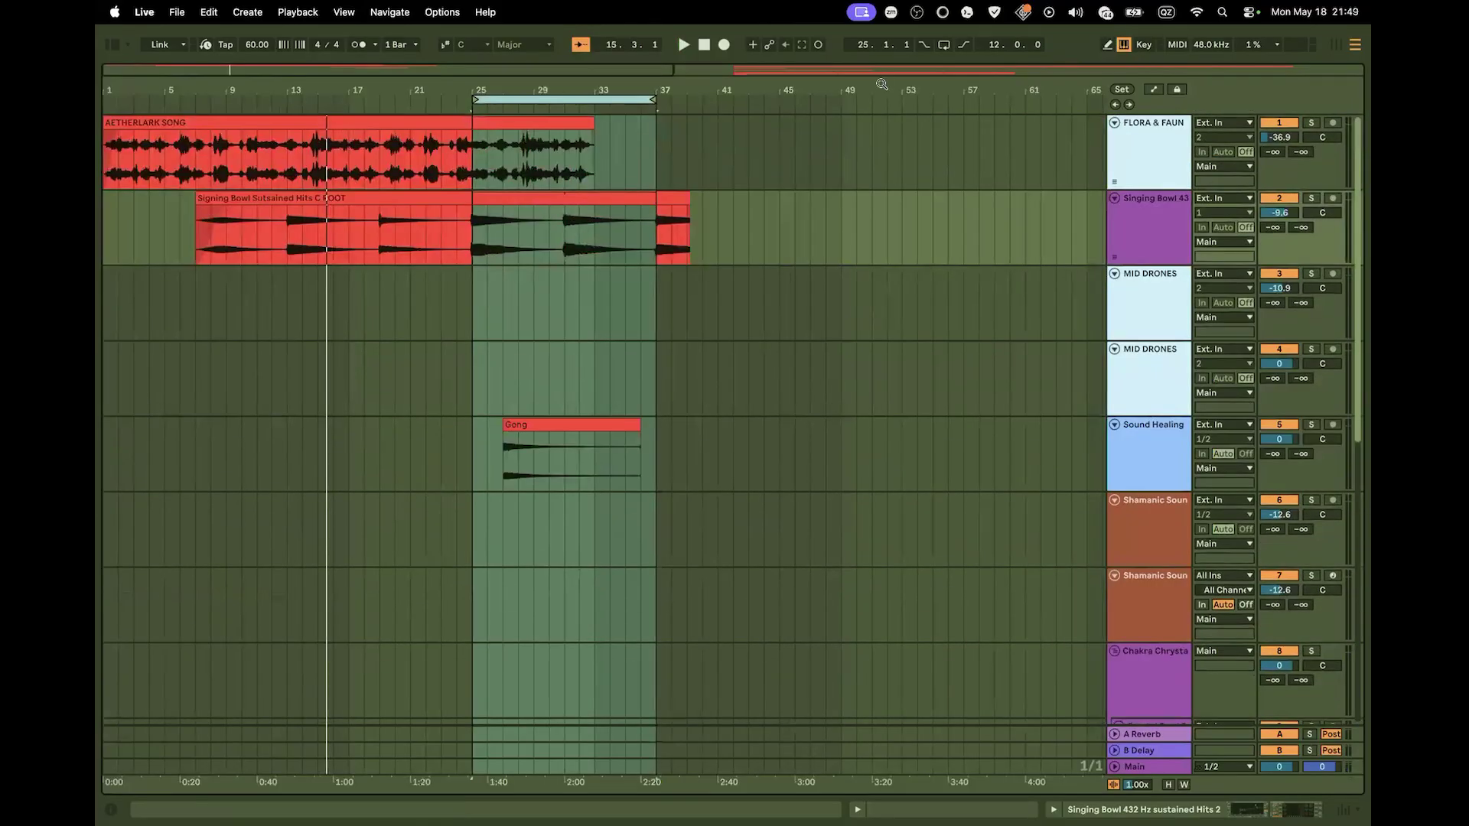
pyautogui.moveTo(882, 84); pyautogui.dragTo(841, 9)
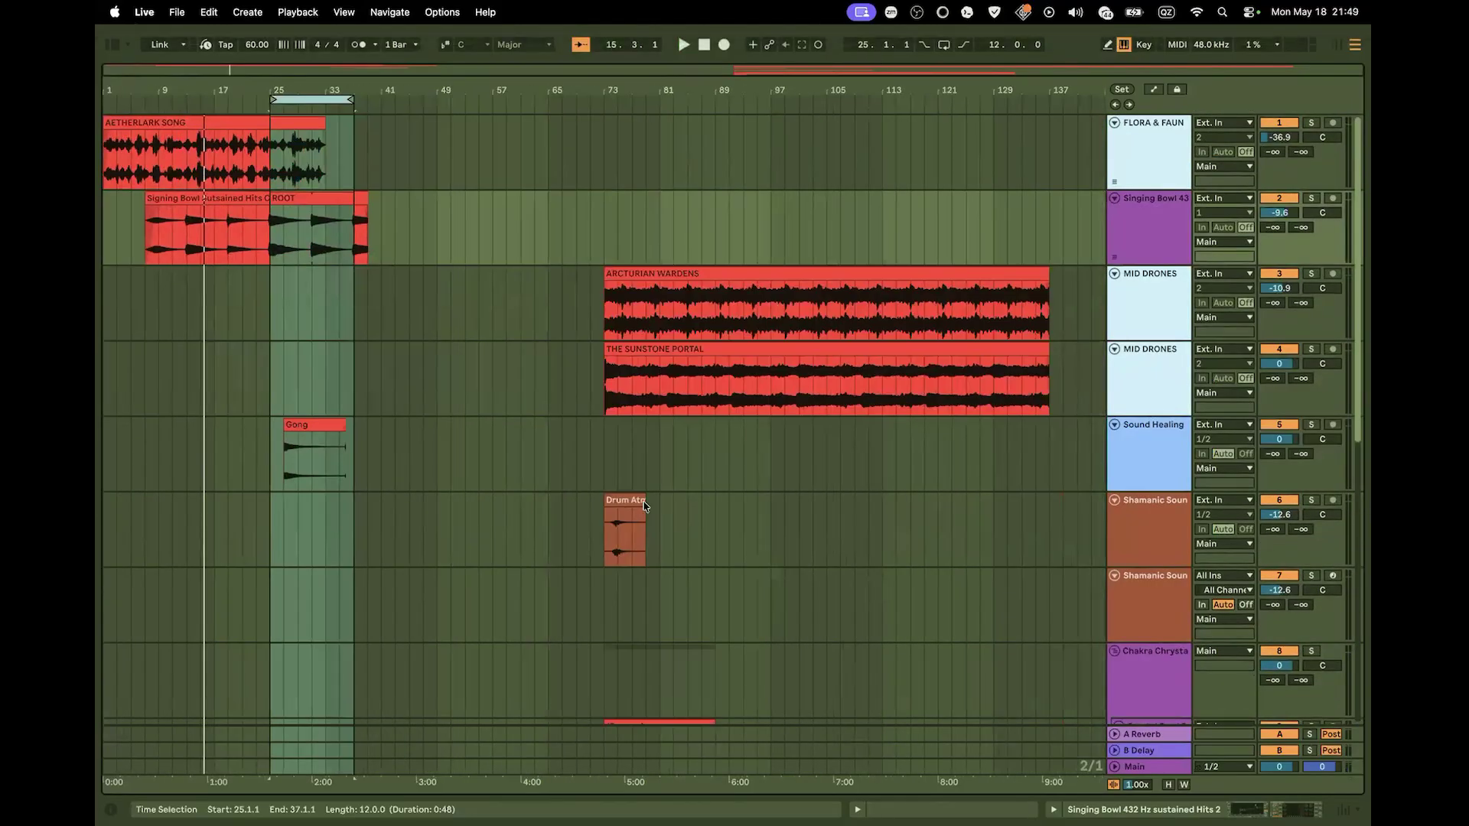
pyautogui.moveTo(625, 503); pyautogui.dragTo(204, 523)
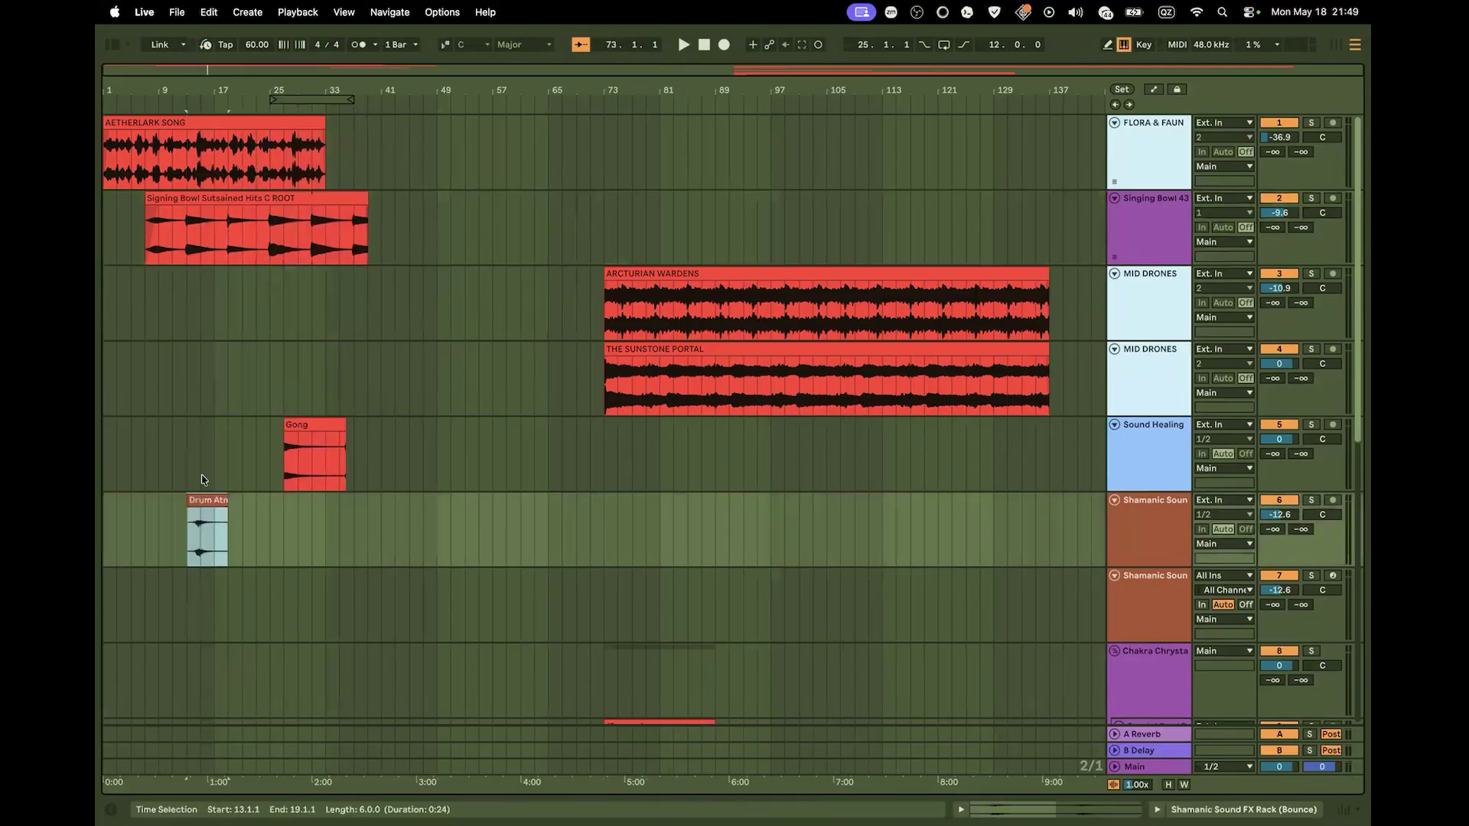
# Shift the Drum Atmo clip later to start at 22.4.3, so its swell leads into the singing bowl hit at bar 25
pyautogui.moveTo(168, 88); pyautogui.dragTo(459, 321)
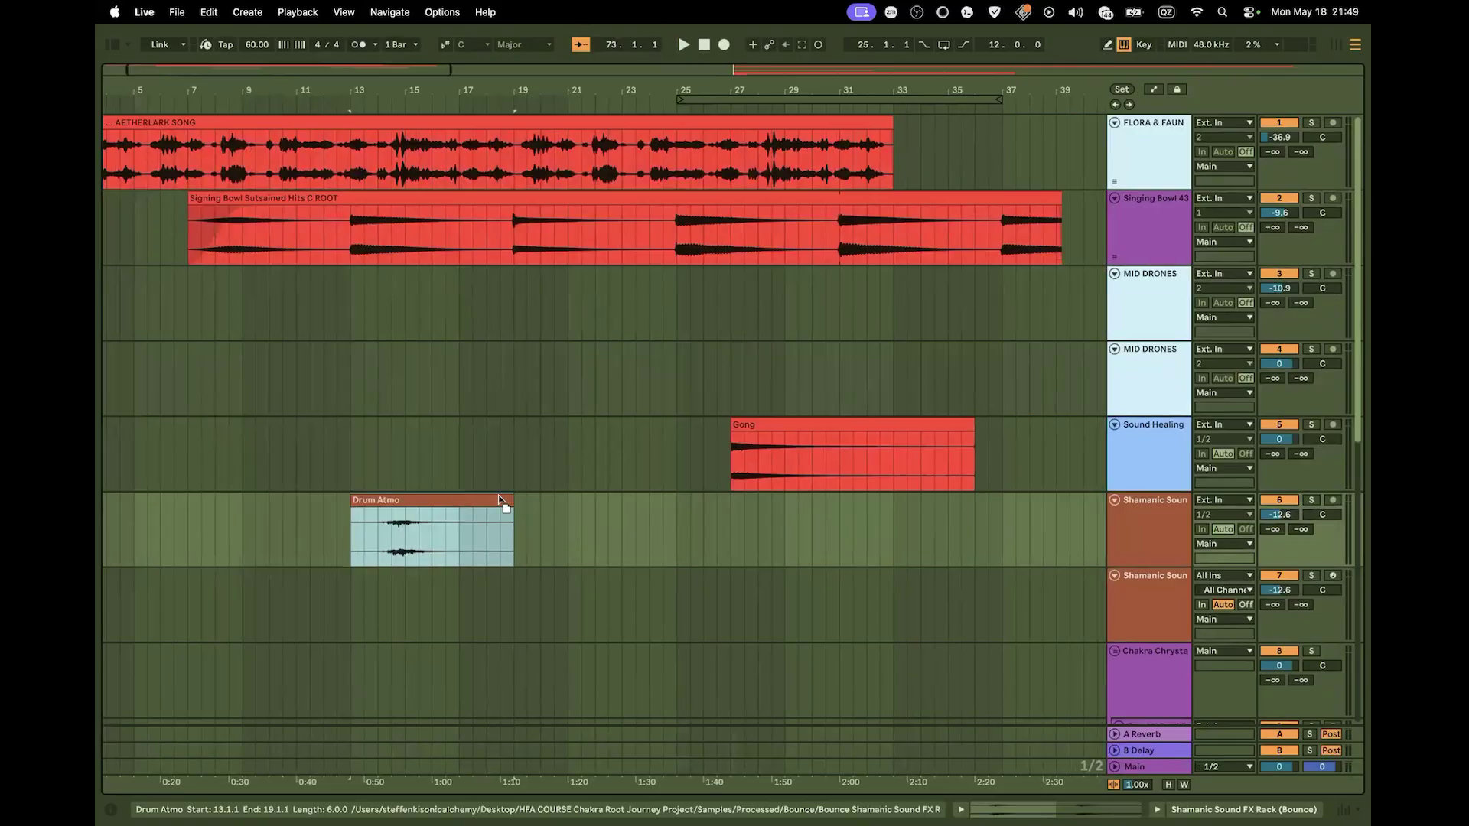
pyautogui.moveTo(498, 500); pyautogui.dragTo(716, 505)
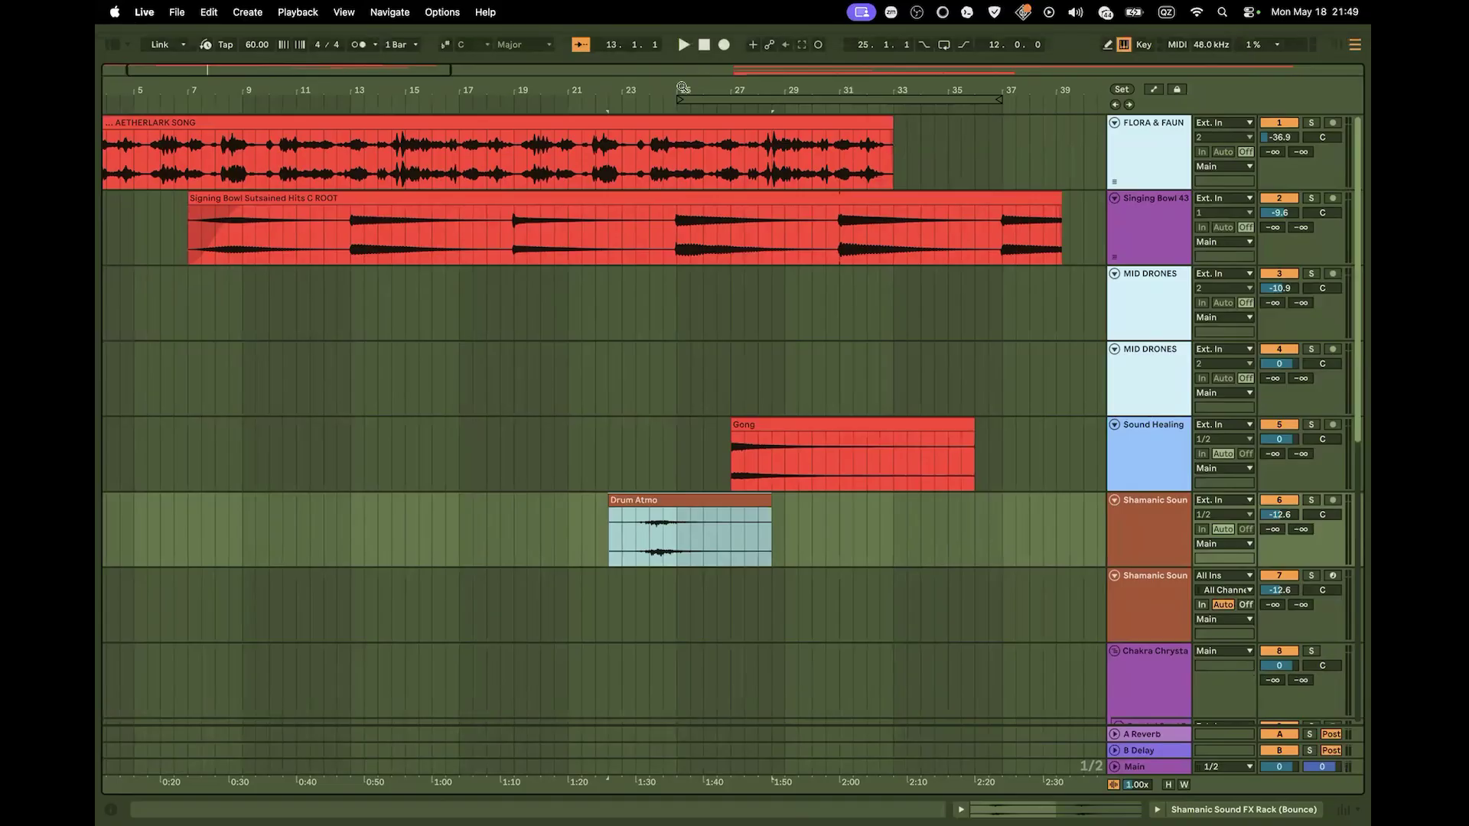
pyautogui.moveTo(682, 87); pyautogui.dragTo(683, 130)
pyautogui.click(710, 508)
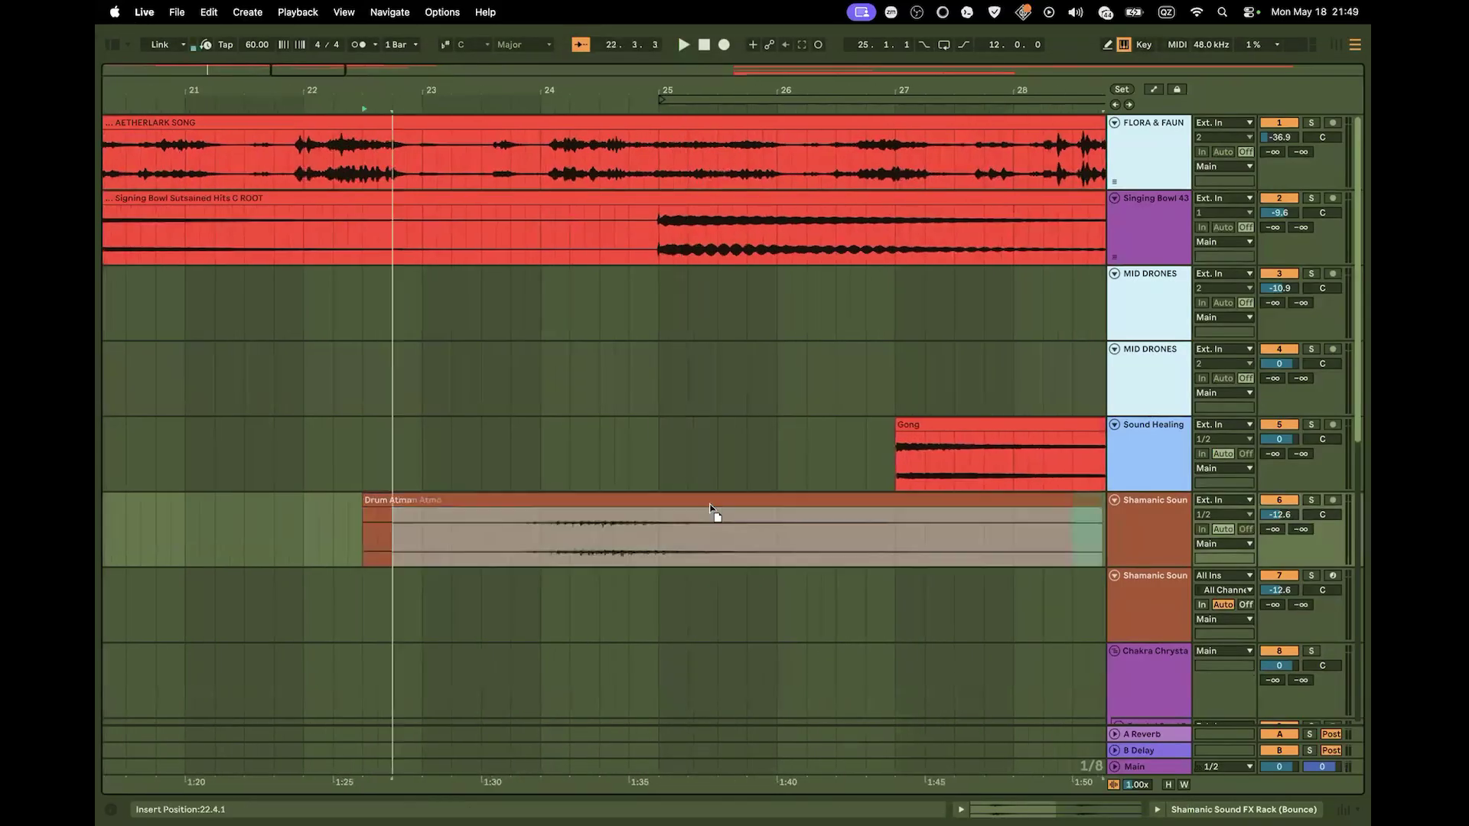
pyautogui.moveTo(709, 508); pyautogui.dragTo(754, 514)
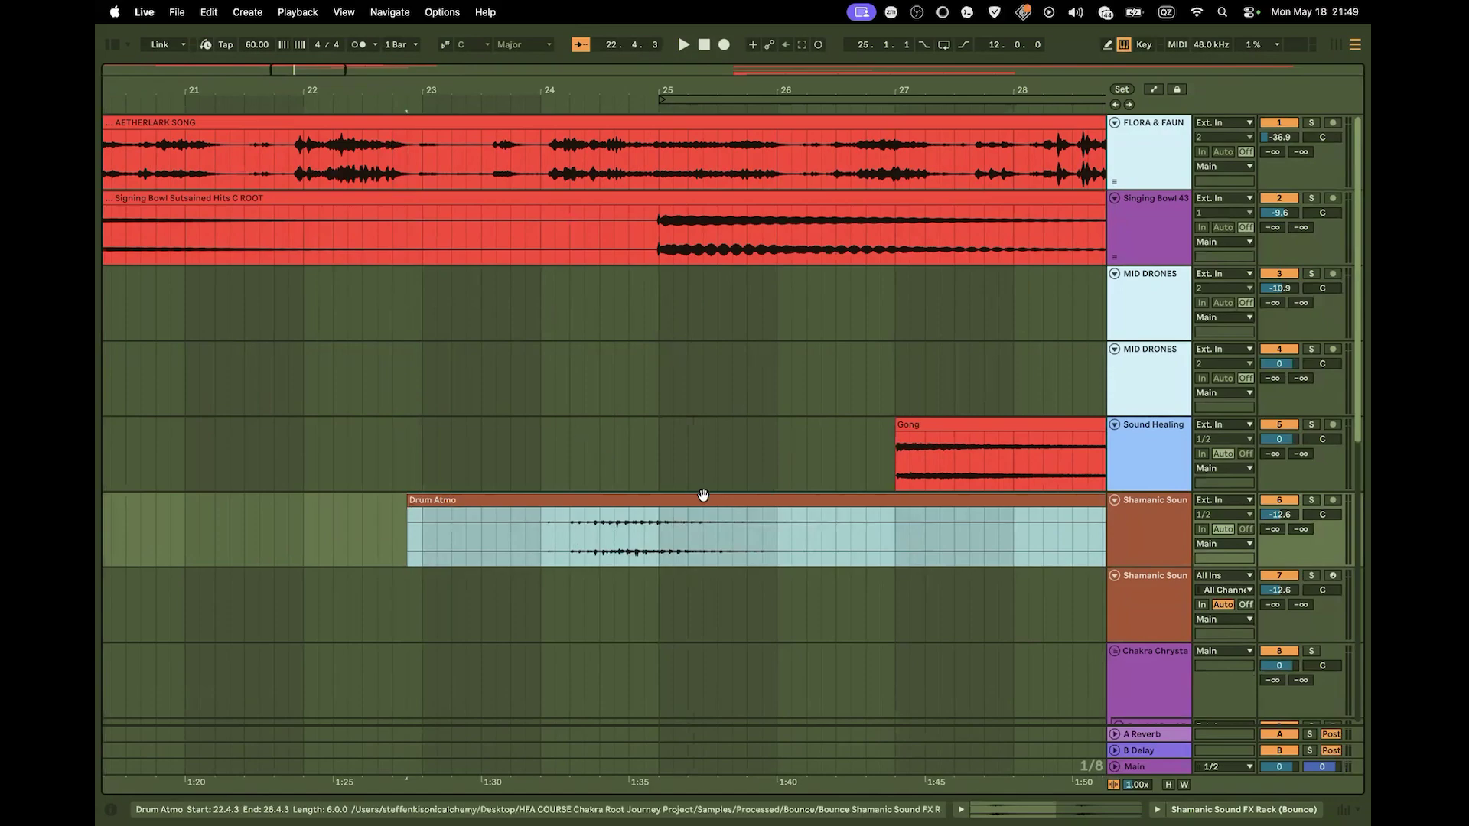
pyautogui.moveTo(730, 79); pyautogui.dragTo(672, 11)
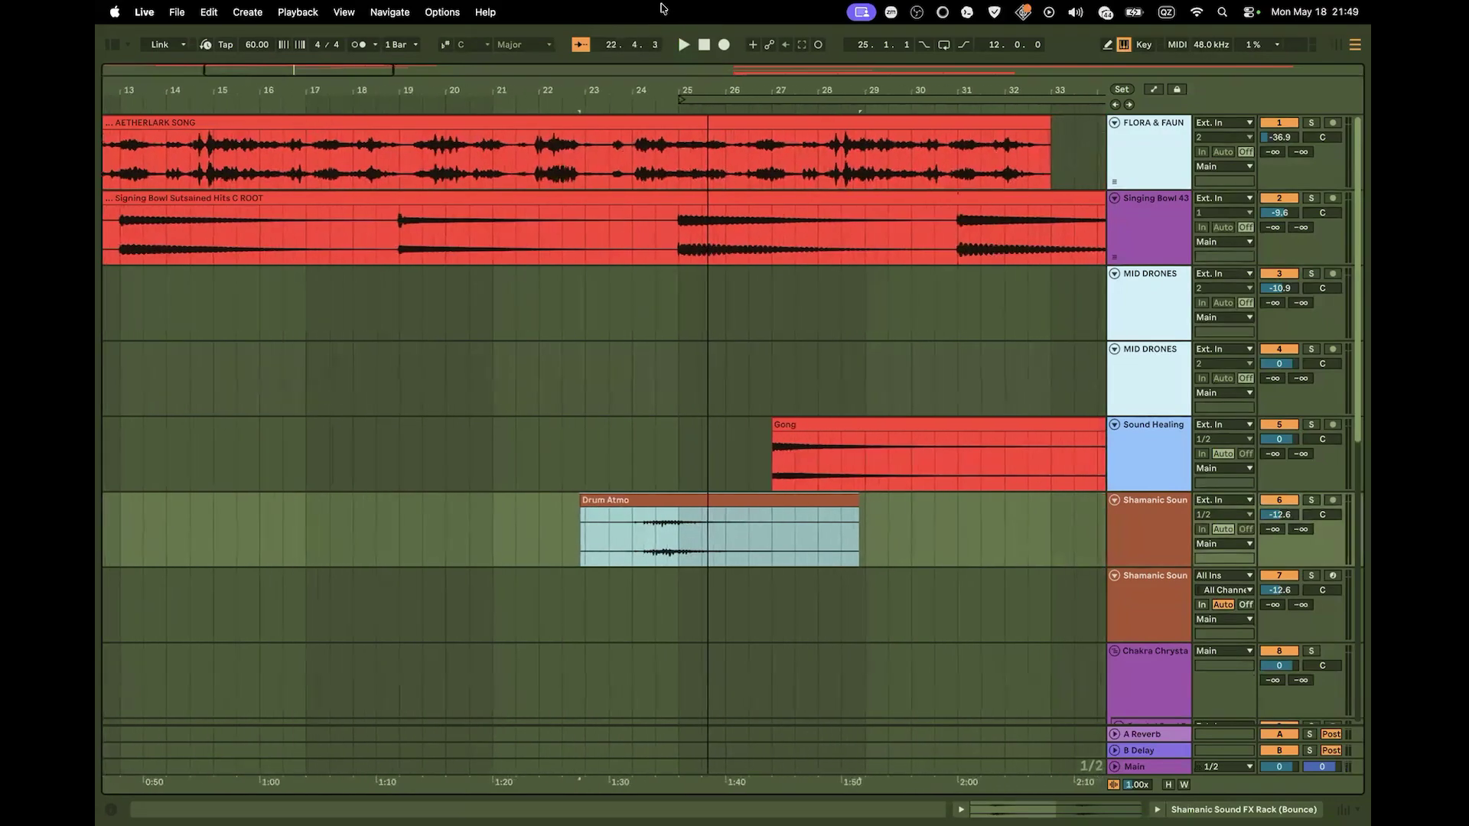
pyautogui.moveTo(690, 86); pyautogui.dragTo(660, 34)
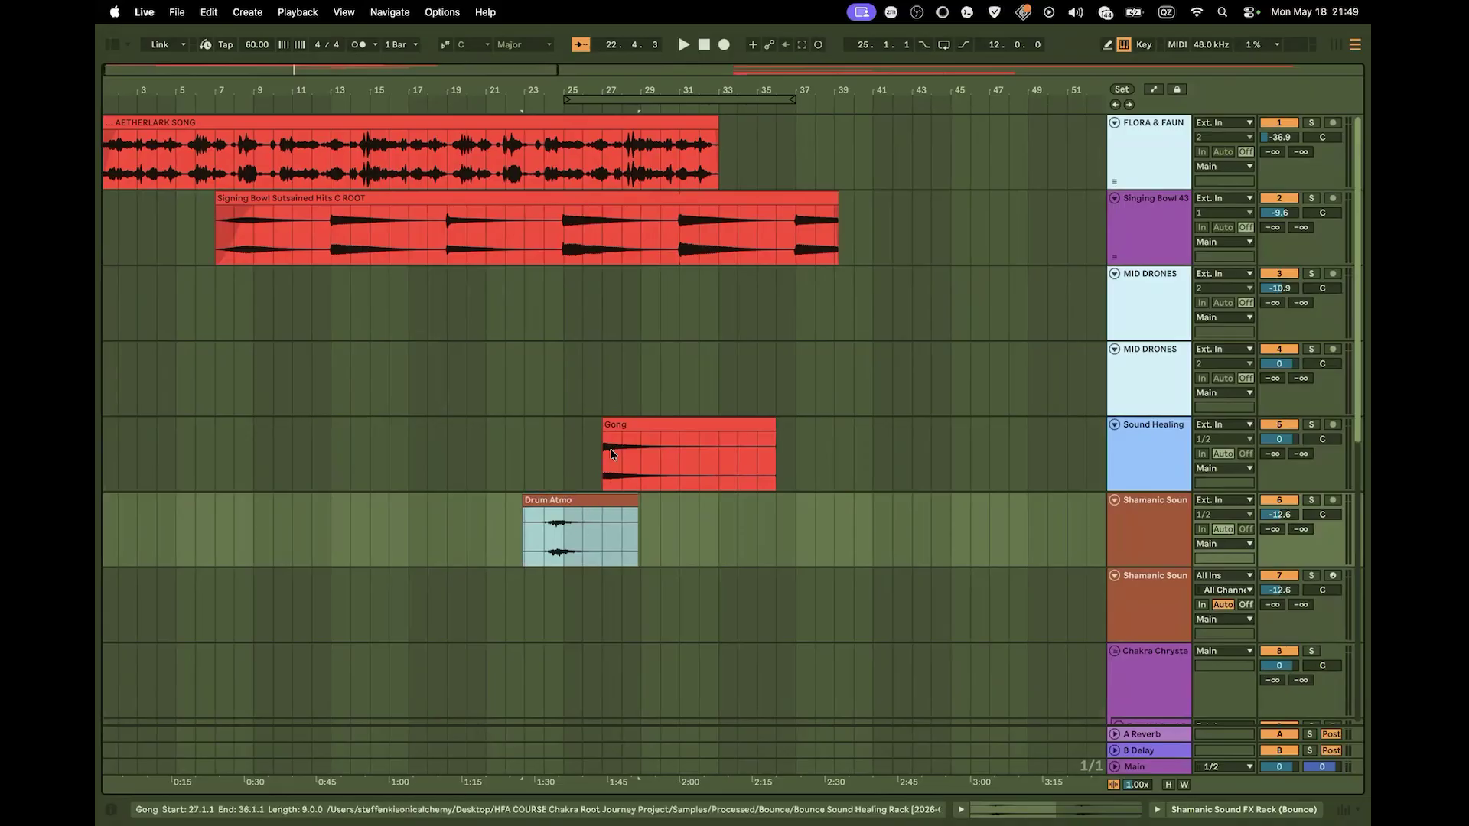
pyautogui.click(604, 564)
pyautogui.scroll(-3, 595, 602)
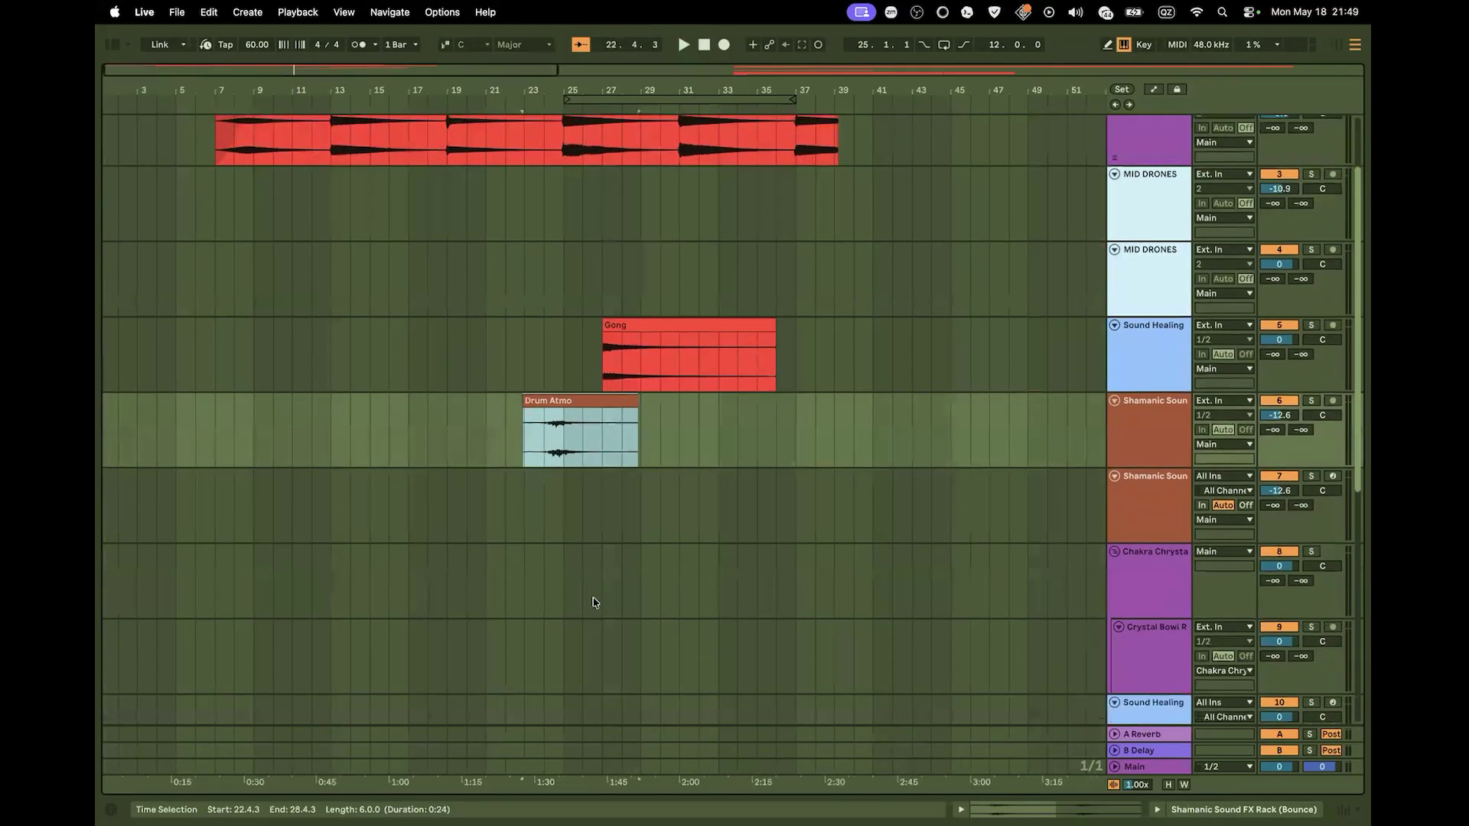
pyautogui.scroll(1, 595, 604)
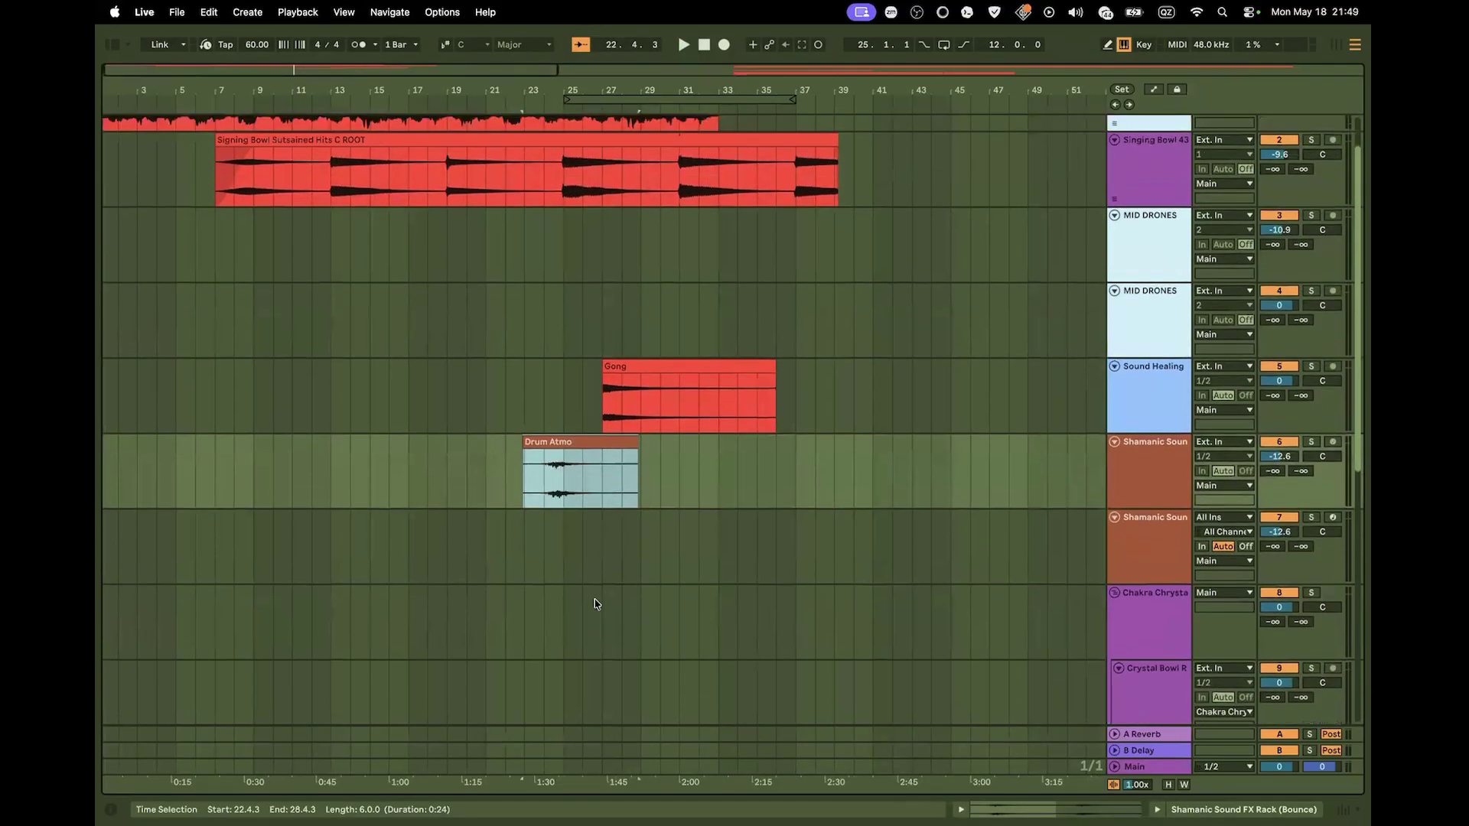
# Play back the gong entry and lower the gong's Sound Healing track volume to -6.9 dB, replaying from the Drum Atmo clip
pyautogui.scroll(2, 595, 604)
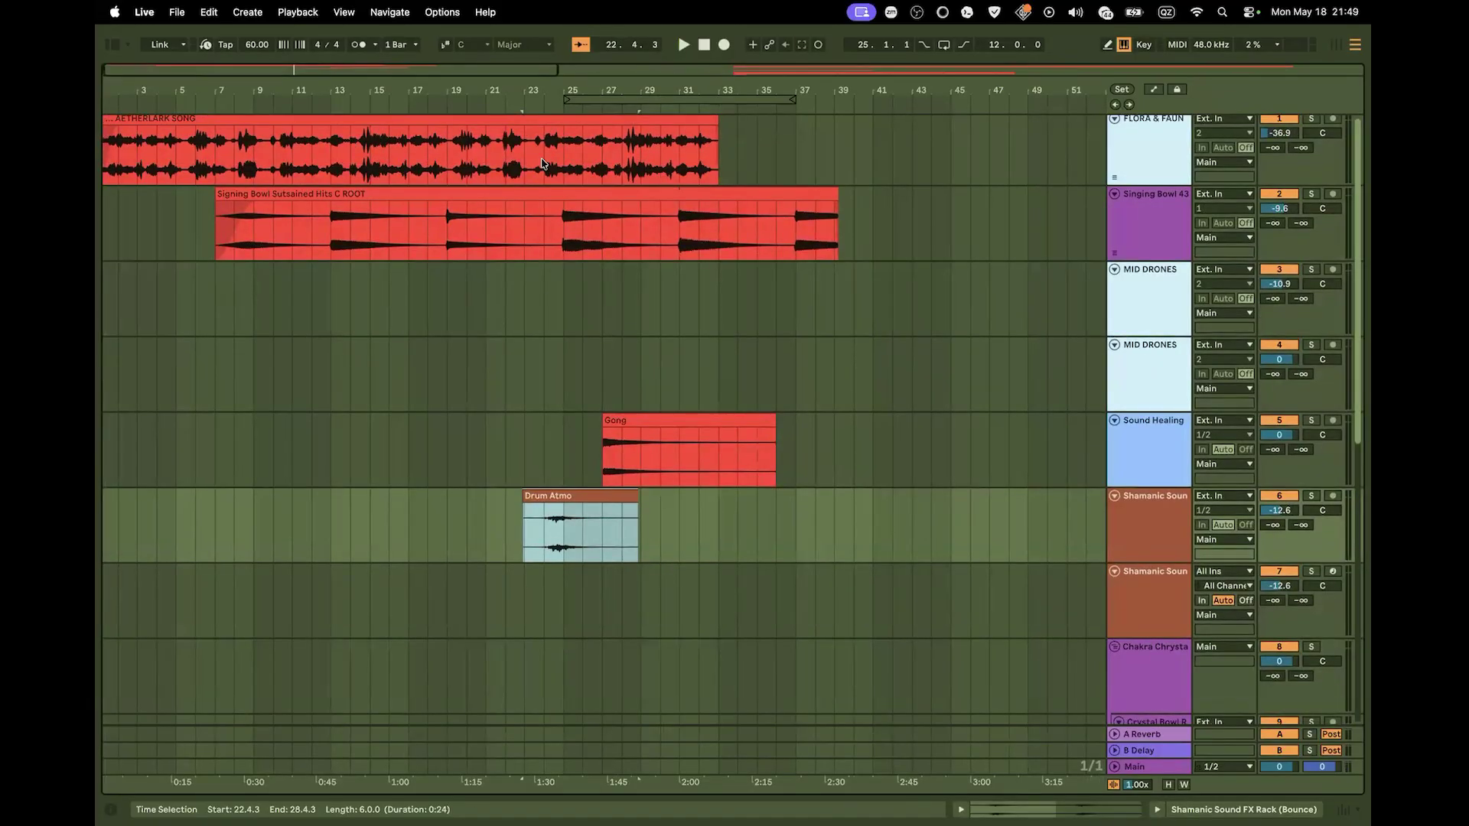
pyautogui.click(491, 103)
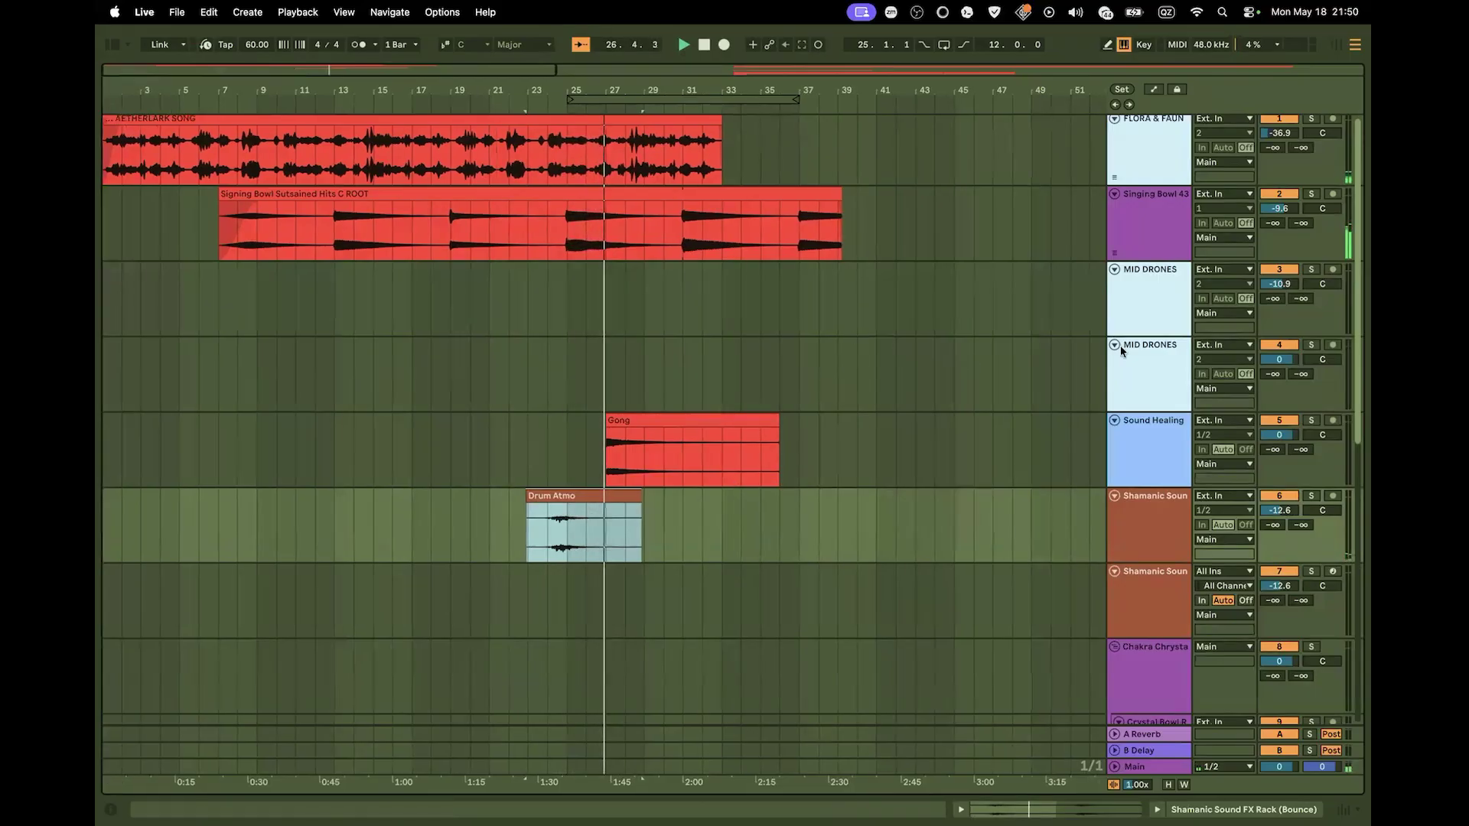
pyautogui.moveTo(1286, 432); pyautogui.dragTo(1265, 498)
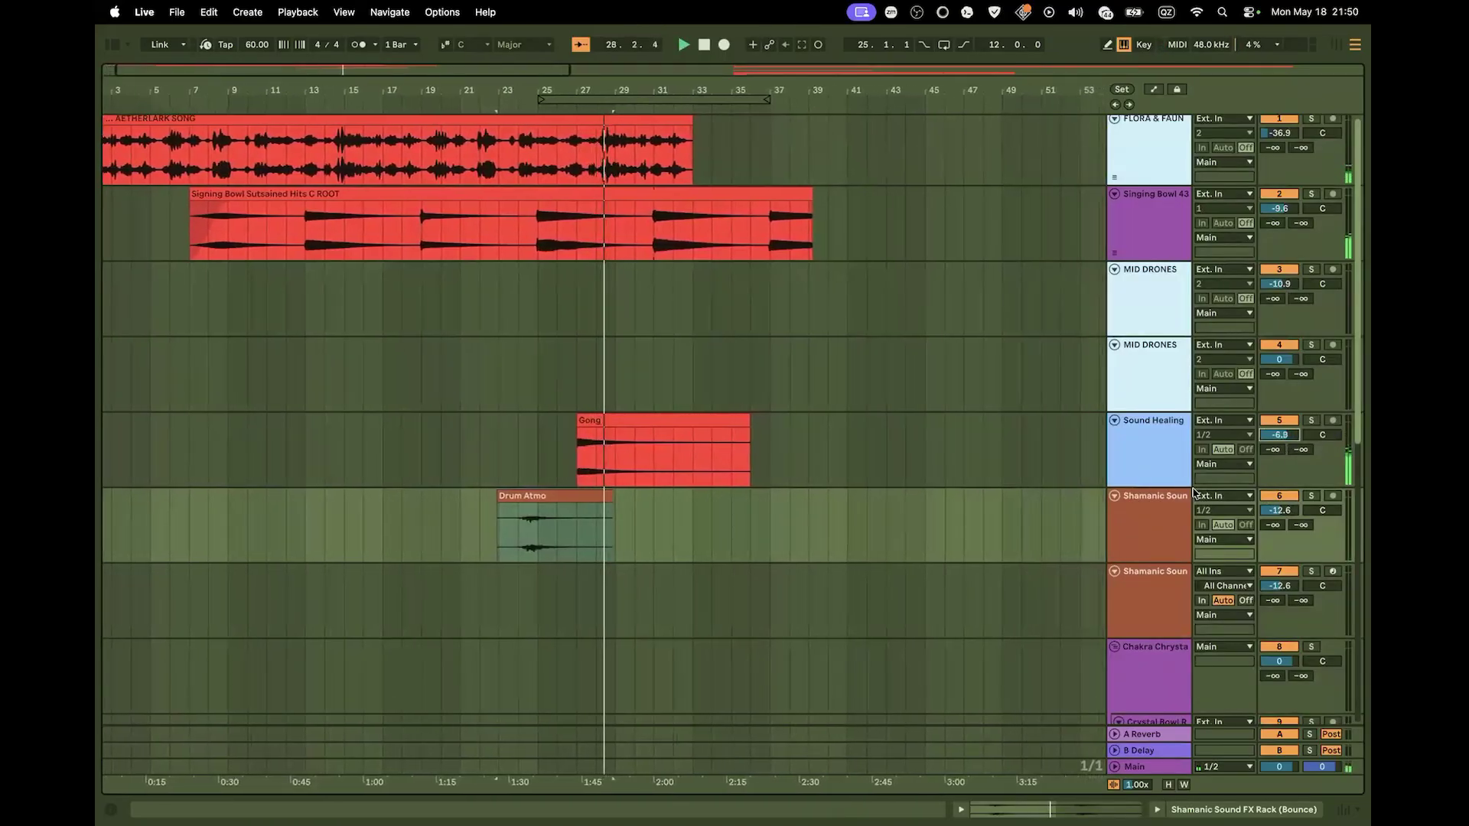
pyautogui.click(497, 114)
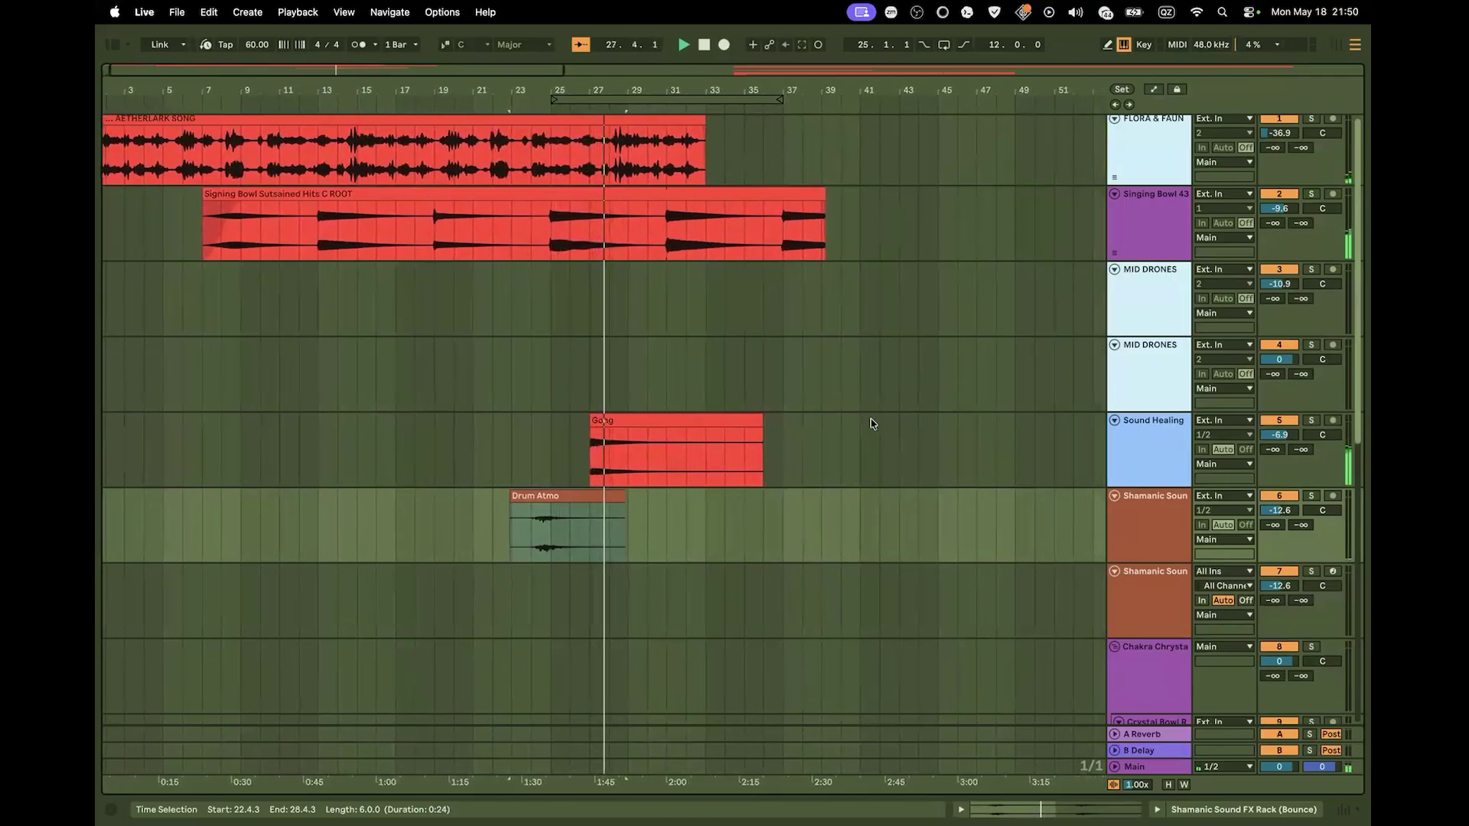
# Move the Singing Bowl Drone track out of the Chakra Singing group to directly below the track with the Drum Atmo clip
pyautogui.scroll(-4, 871, 423)
pyautogui.scroll(-5, 871, 423)
pyautogui.scroll(10, 872, 419)
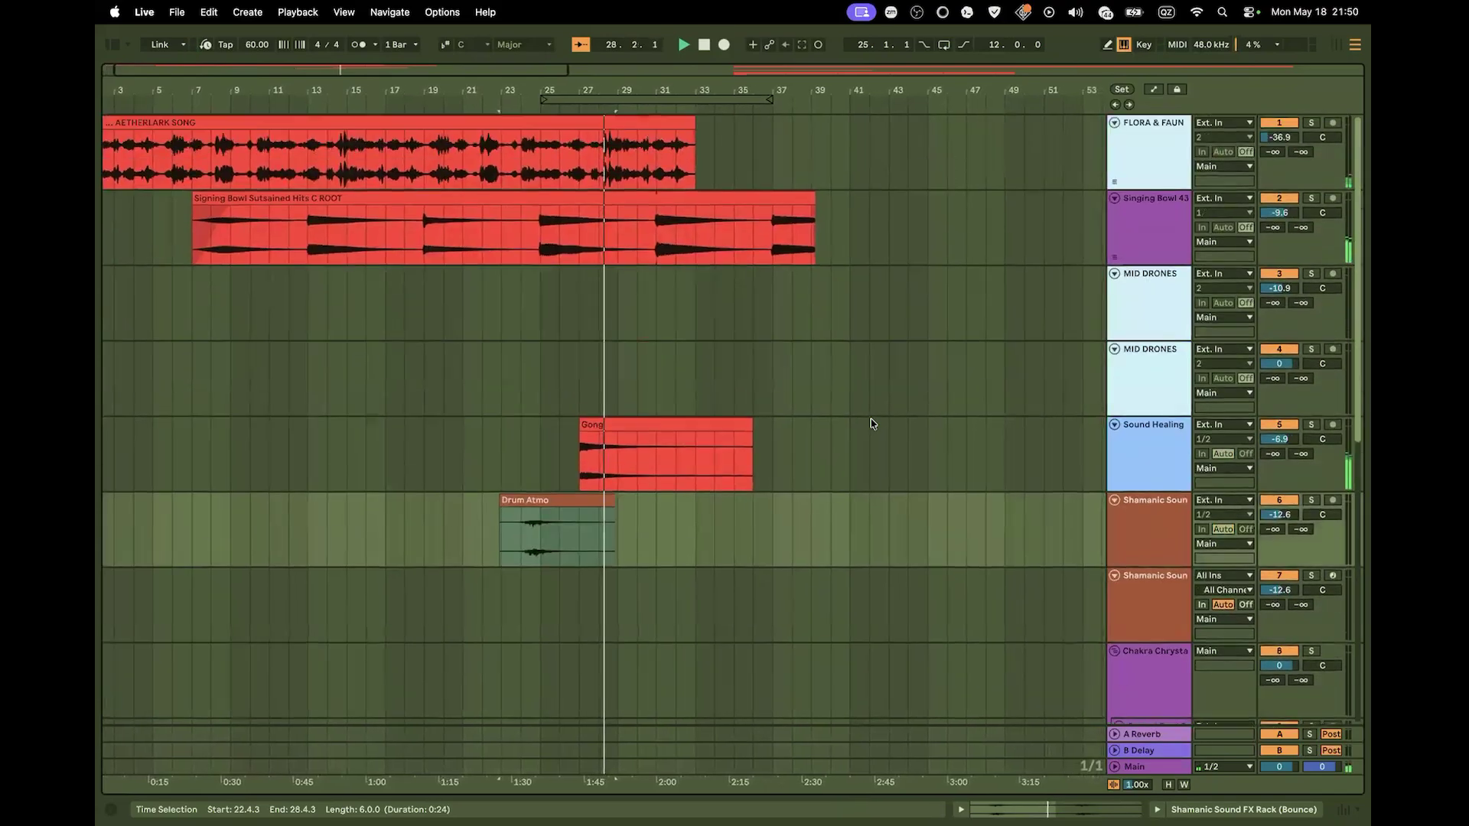
pyautogui.moveTo(642, 70); pyautogui.dragTo(680, 4)
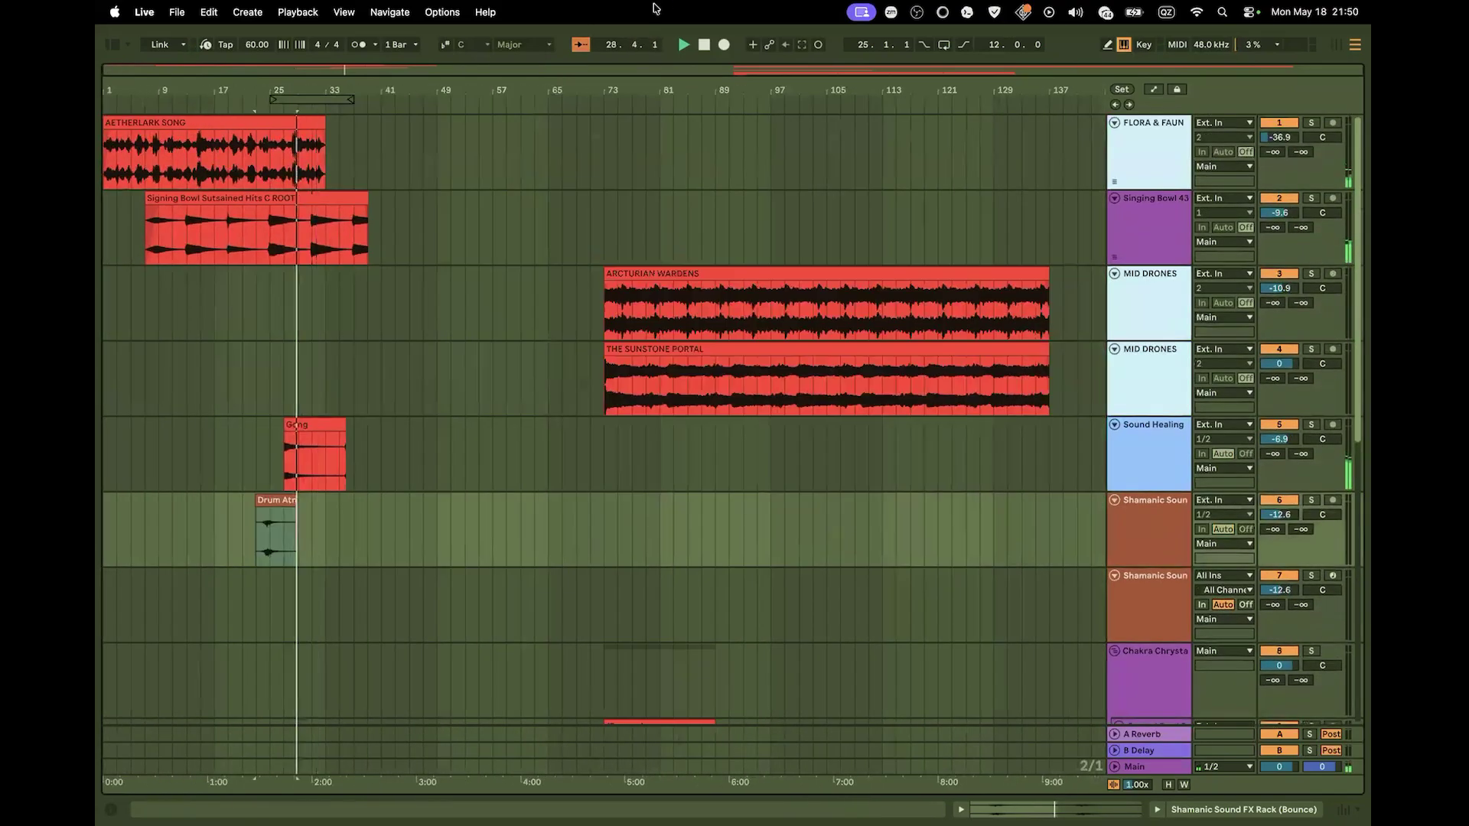
pyautogui.scroll(-6, 743, 496)
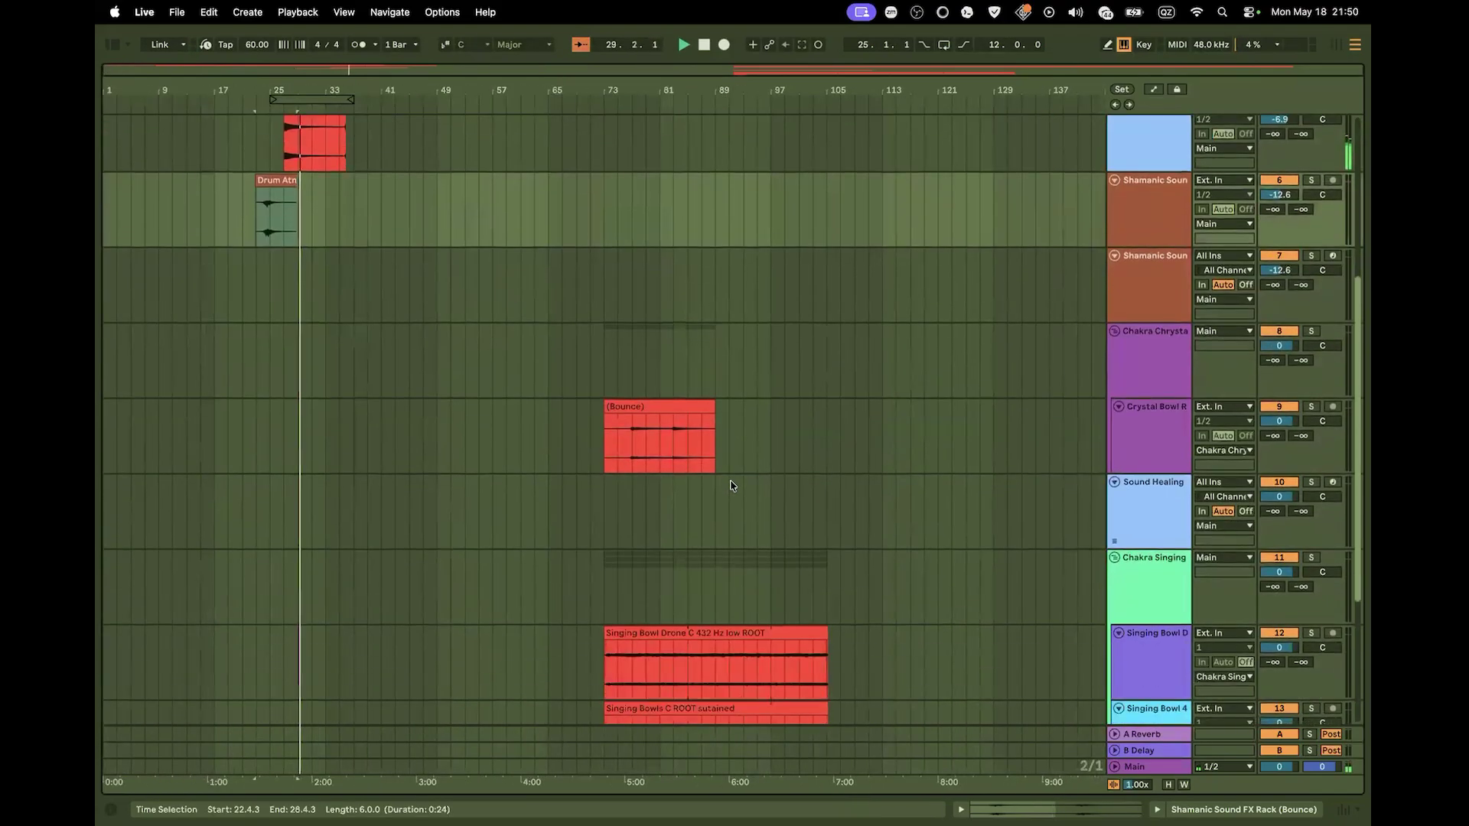
pyautogui.scroll(-1, 748, 421)
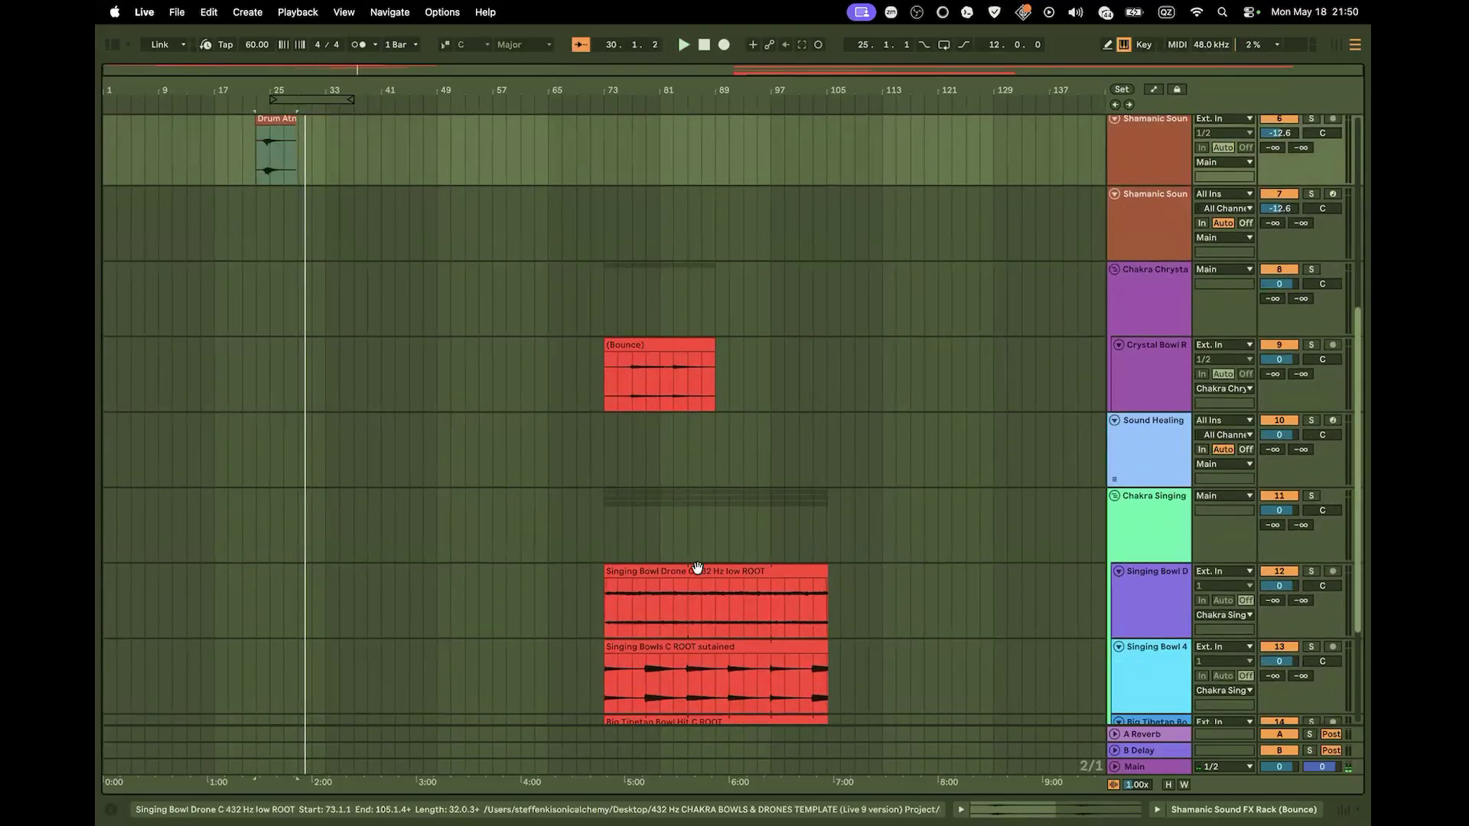
pyautogui.scroll(-3, 697, 566)
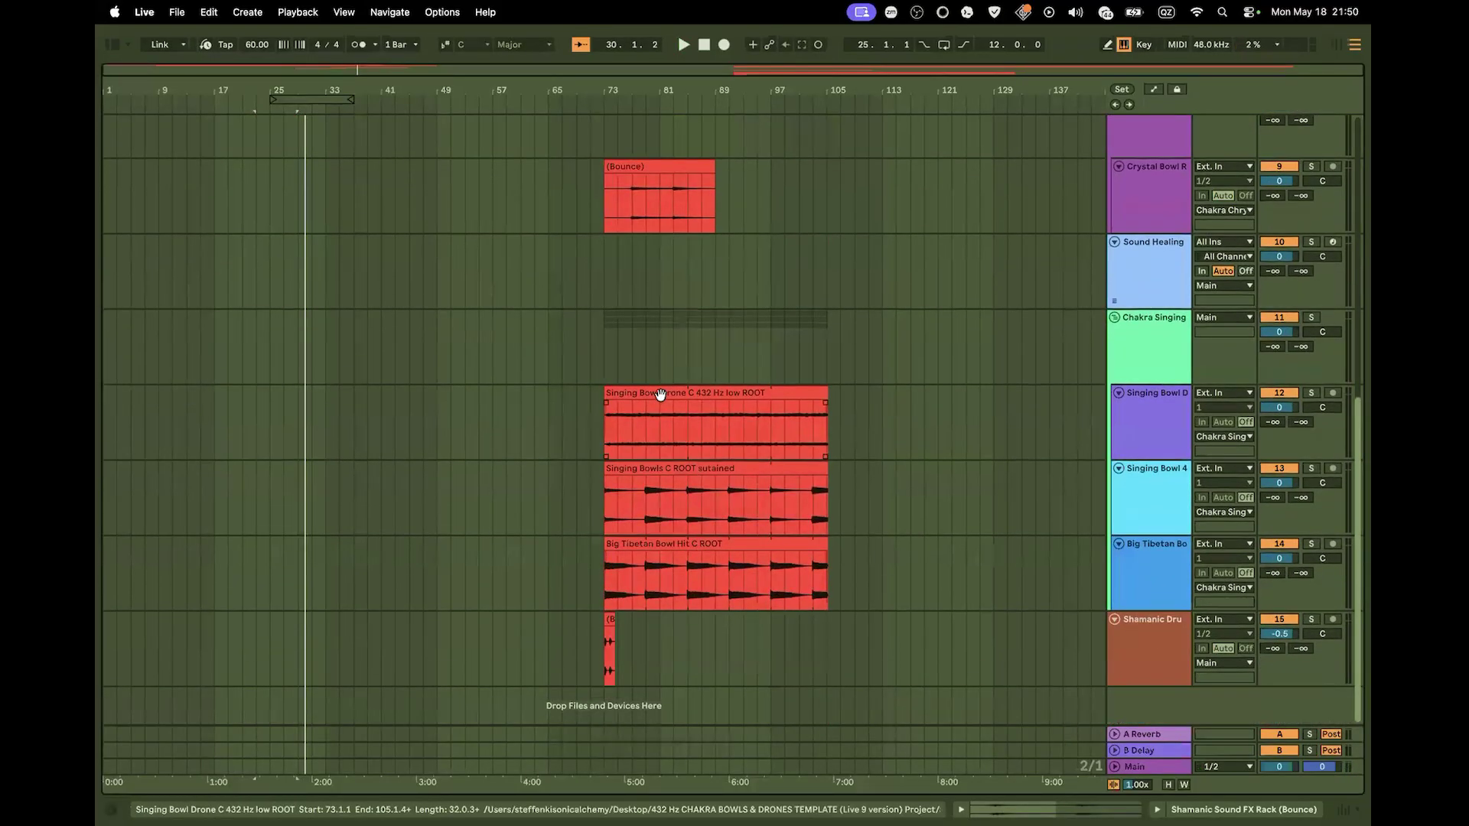
pyautogui.moveTo(1122, 392); pyautogui.dragTo(1146, 142)
pyautogui.scroll(5, 1181, 199)
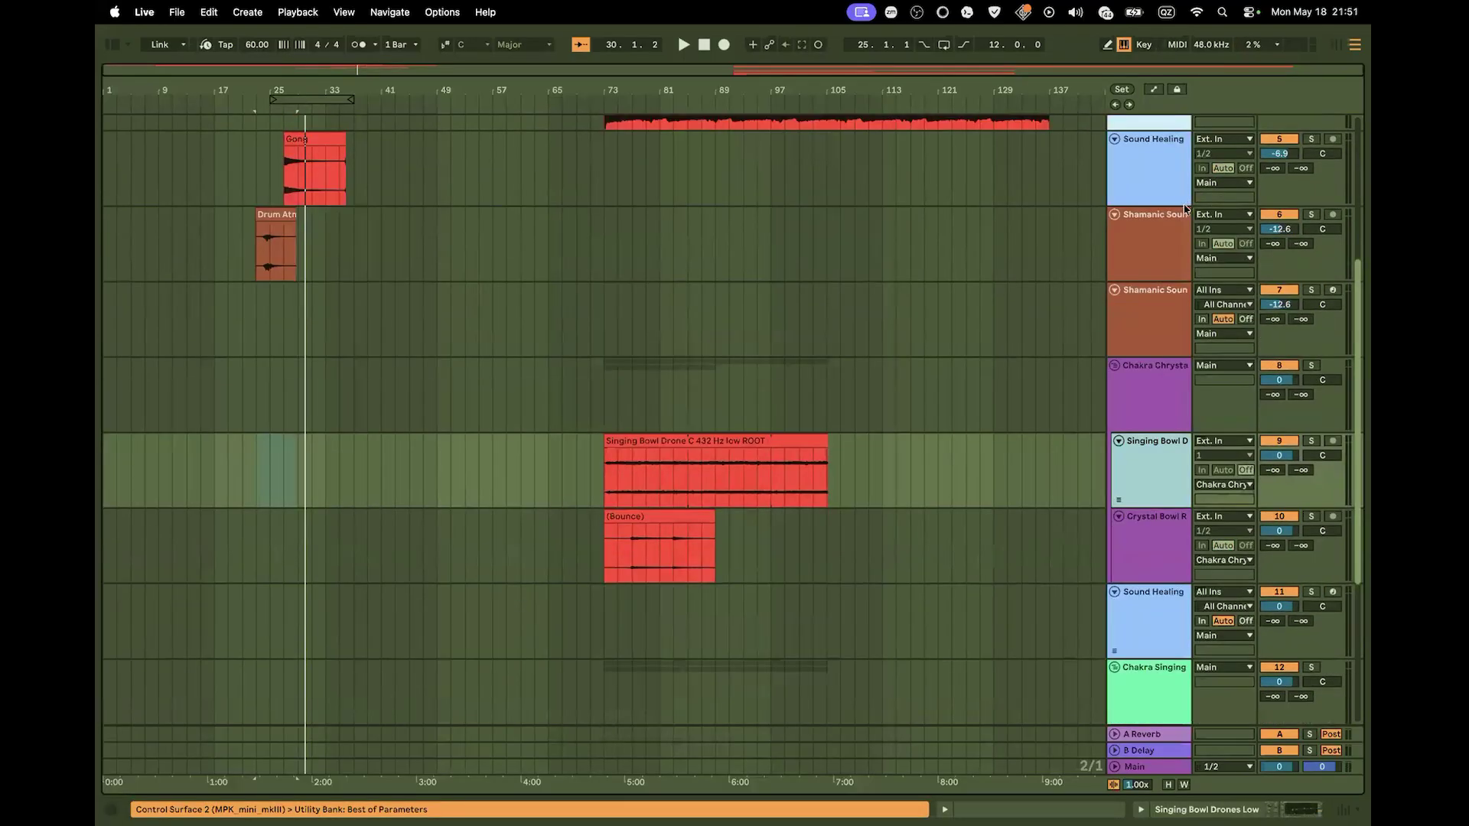
pyautogui.scroll(1, 1184, 207)
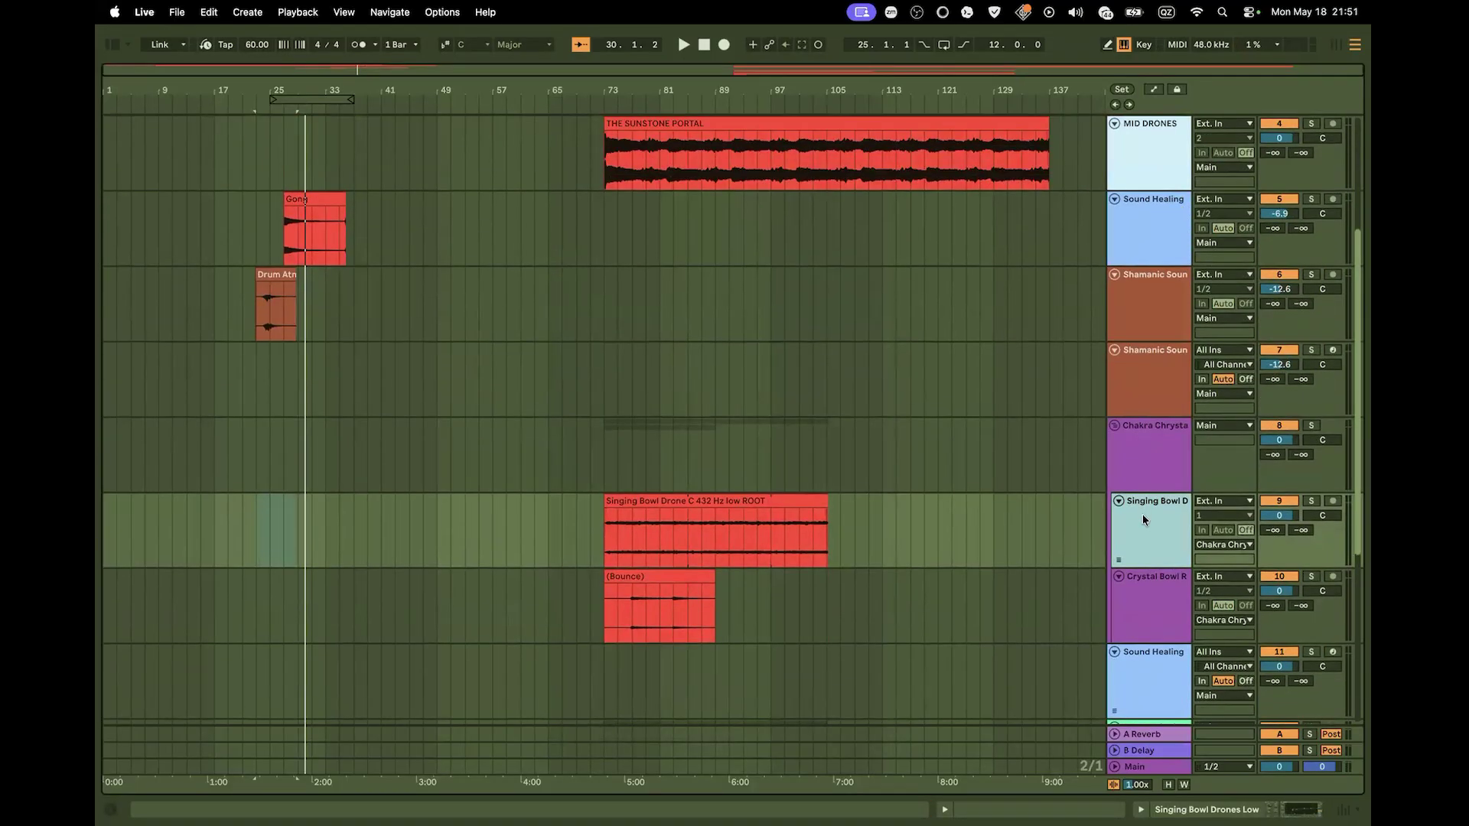
pyautogui.moveTo(1142, 520); pyautogui.dragTo(1135, 342)
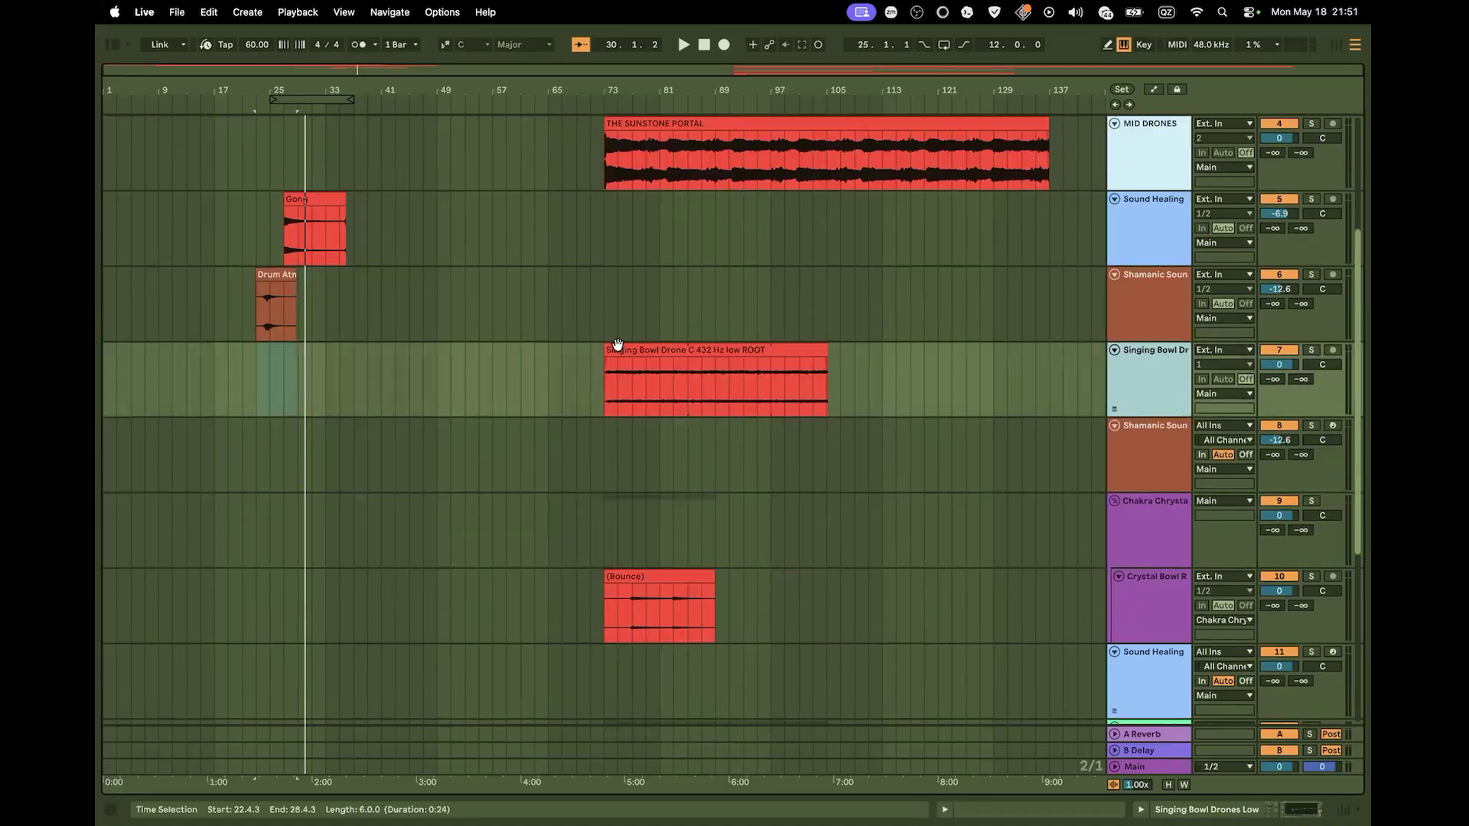
# Move the Singing Bowl Drone C 432 Hz low ROOT clip to bar 17 with a fade-in of about 16 bars and audition it
pyautogui.click(637, 350)
pyautogui.moveTo(499, 371); pyautogui.dragTo(368, 353)
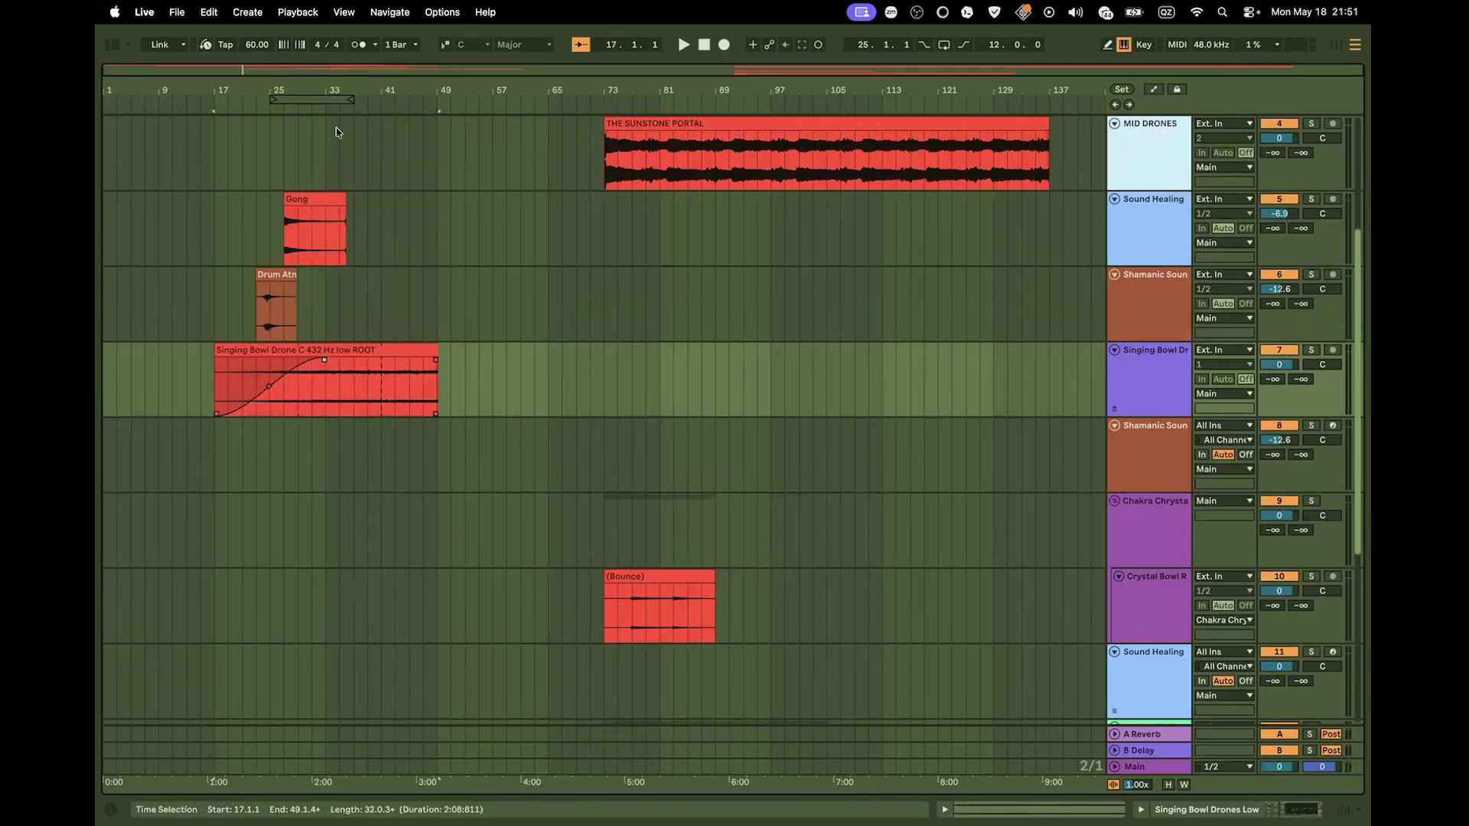
pyautogui.click(205, 98)
pyautogui.scroll(5, 603, 371)
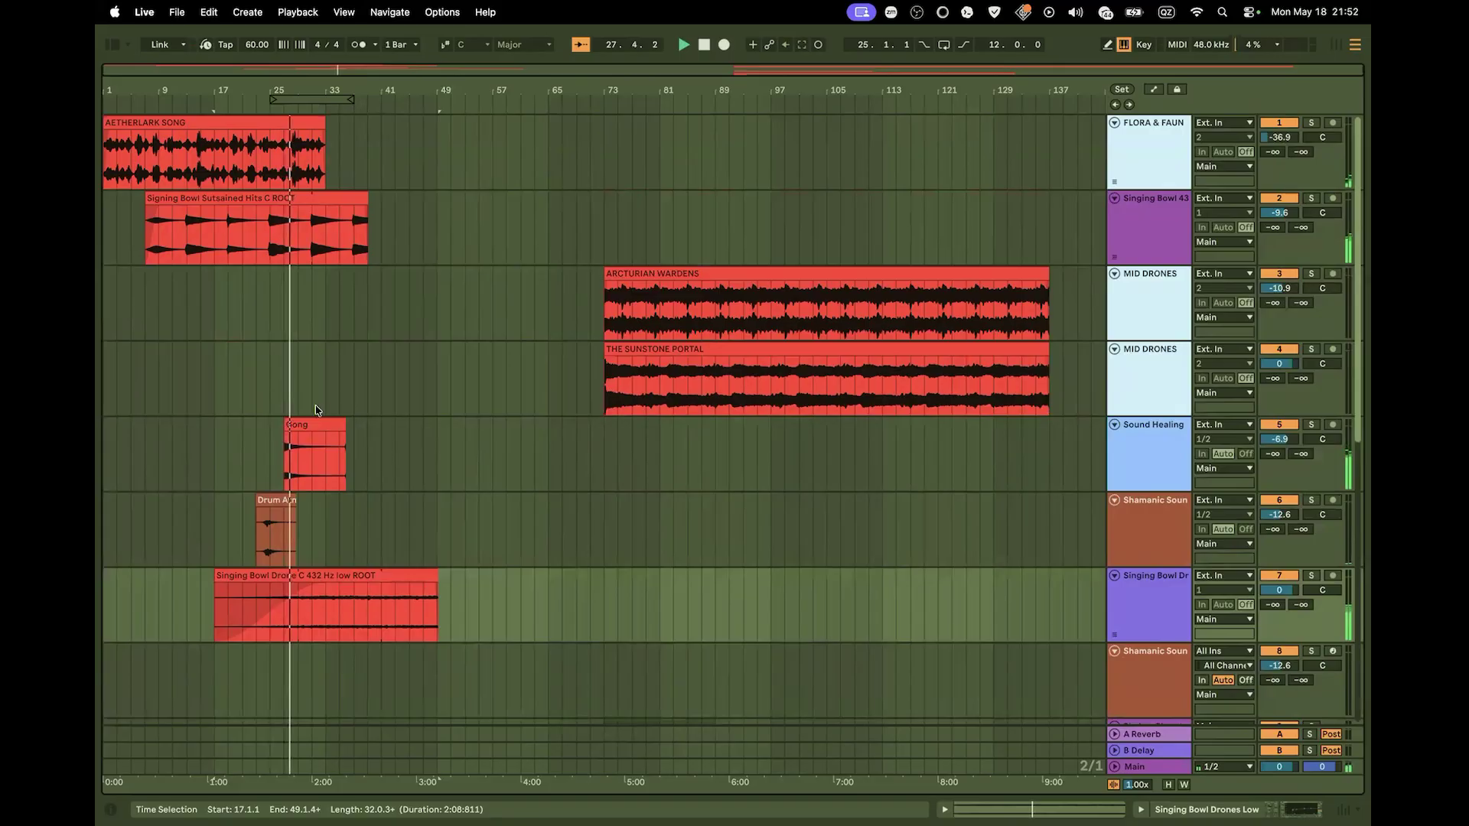
pyautogui.press('space')
# Move the Gong clip on the Sound Healing track to start at bar 29
pyautogui.moveTo(293, 89); pyautogui.dragTo(412, 361)
pyautogui.click(382, 374)
pyautogui.click(398, 425)
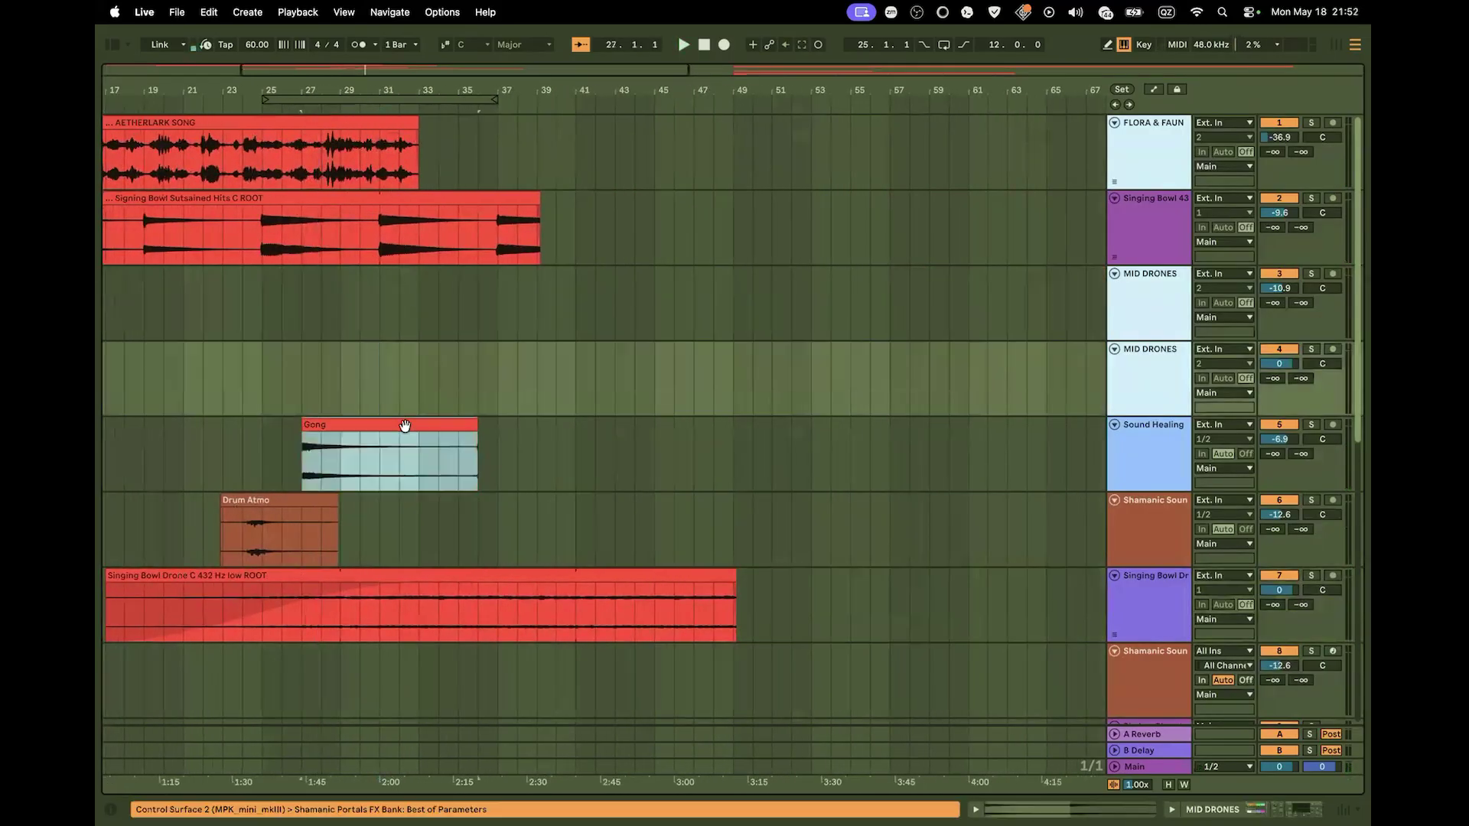
pyautogui.moveTo(399, 426); pyautogui.dragTo(477, 425)
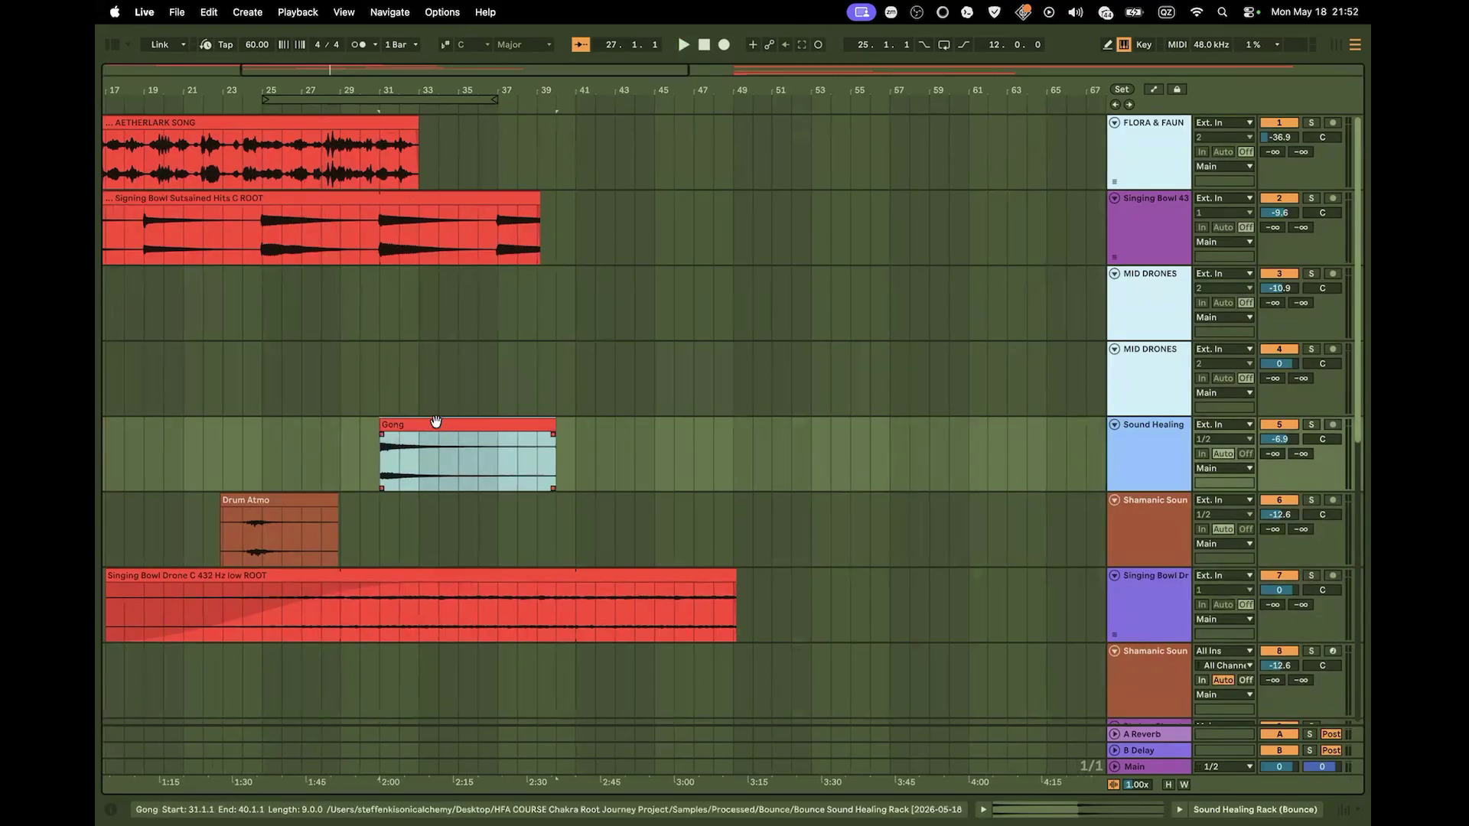
pyautogui.moveTo(434, 420); pyautogui.dragTo(422, 423)
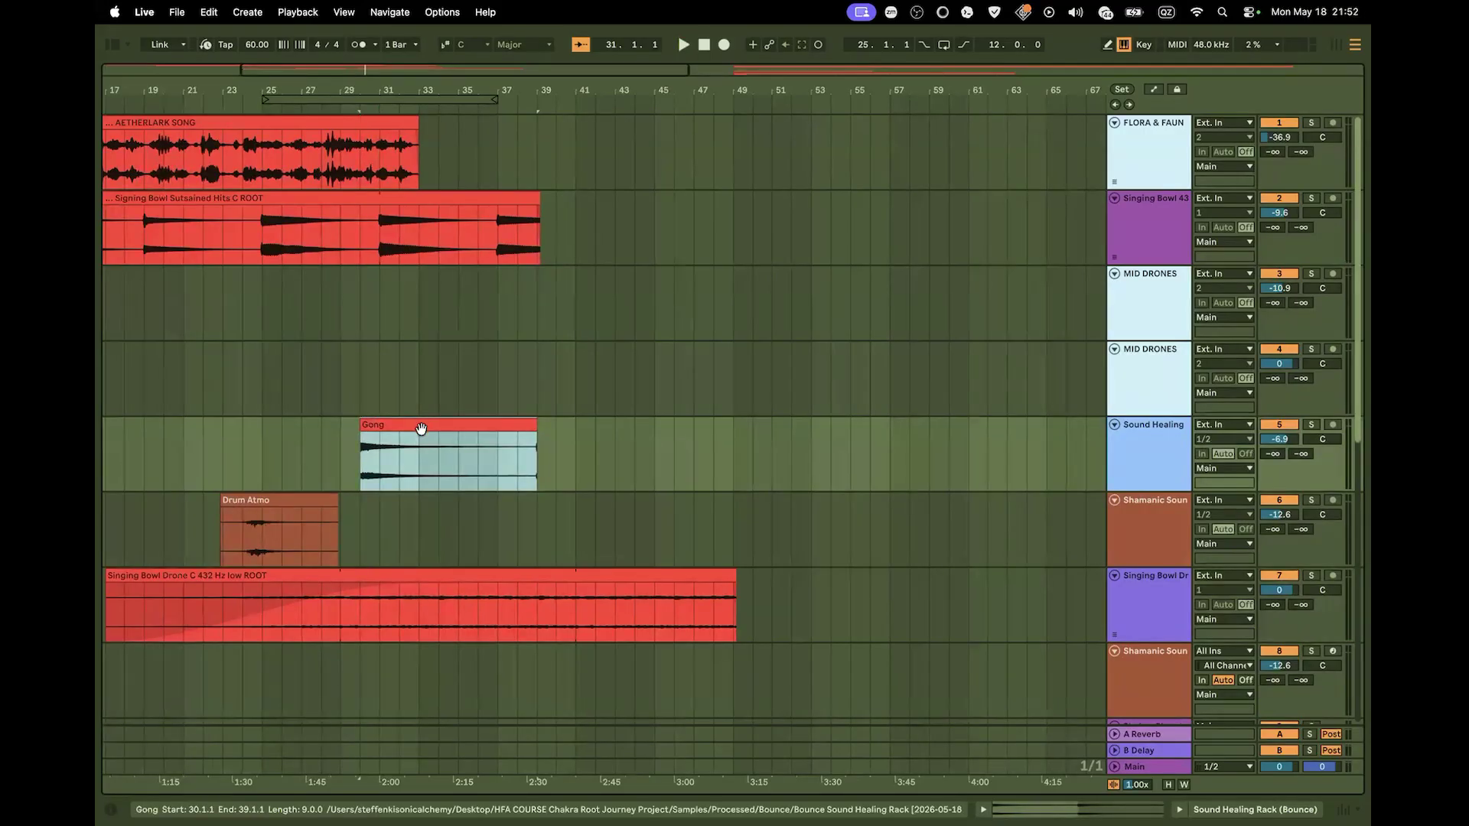
pyautogui.moveTo(421, 429); pyautogui.dragTo(413, 442)
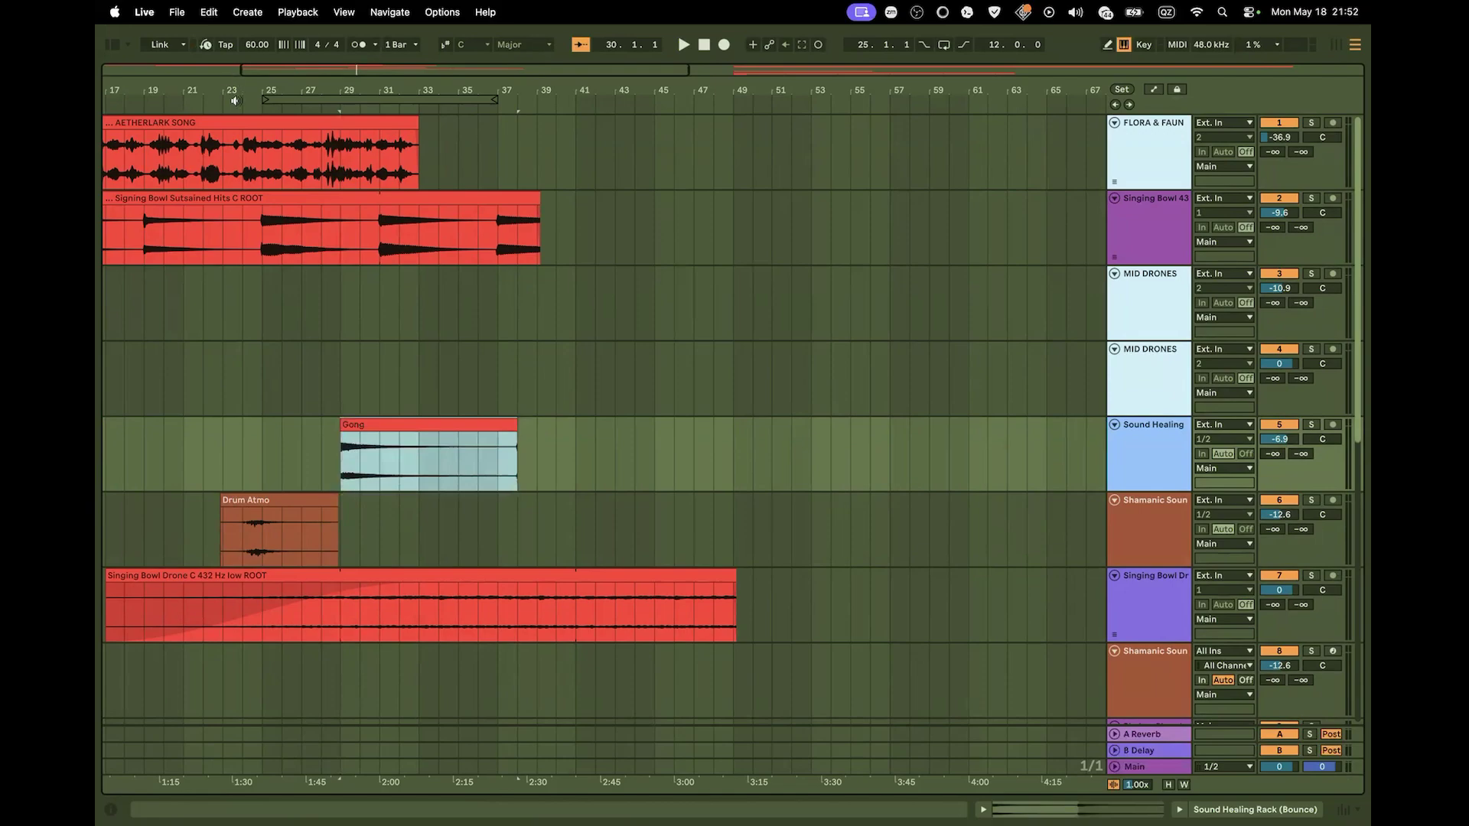
# Play the arrangement from about bar 23 and shift the 12-bar loop range to start at bar 29
pyautogui.click(235, 101)
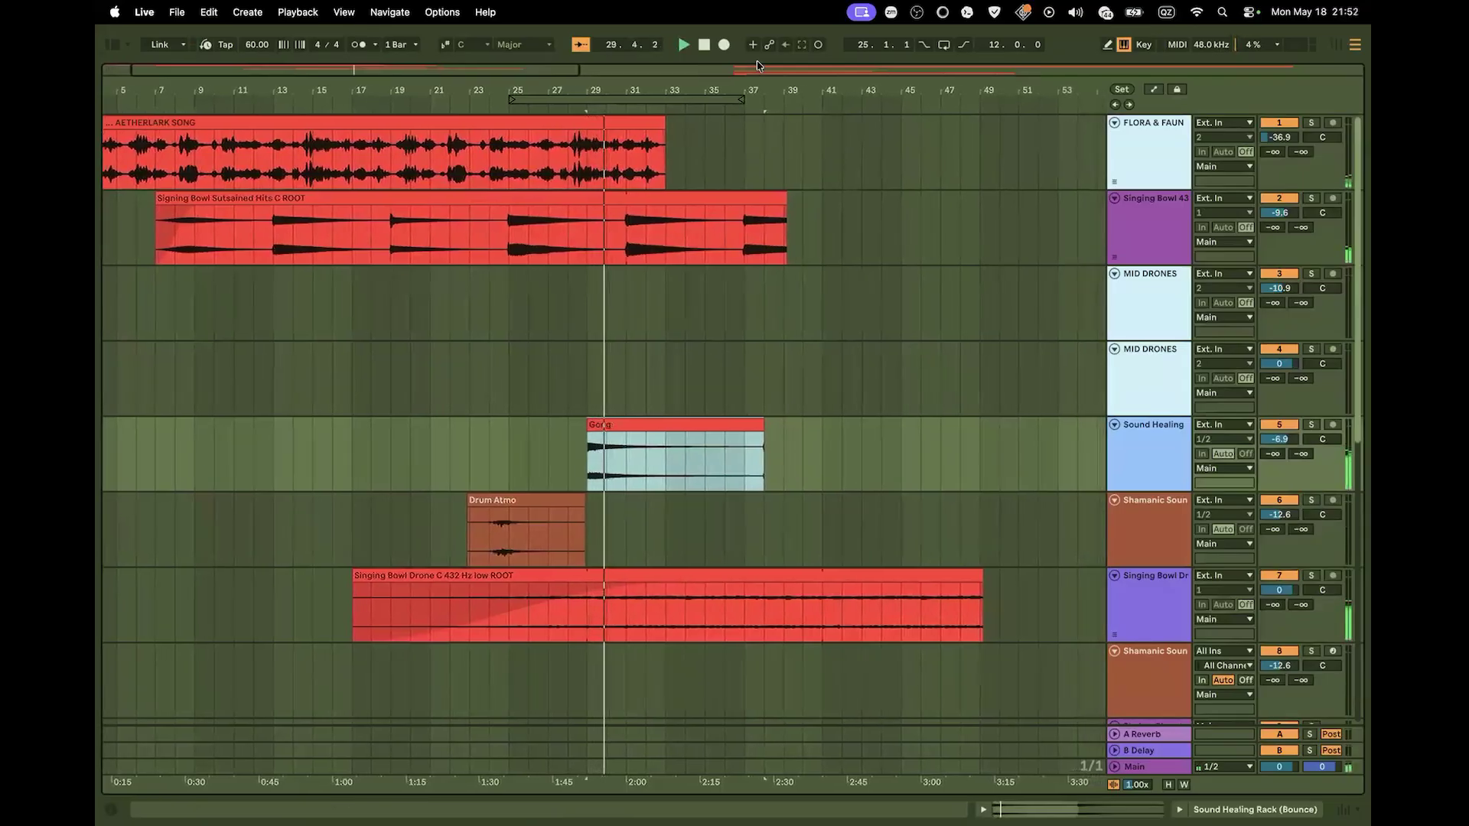
pyautogui.moveTo(676, 86); pyautogui.dragTo(688, 61)
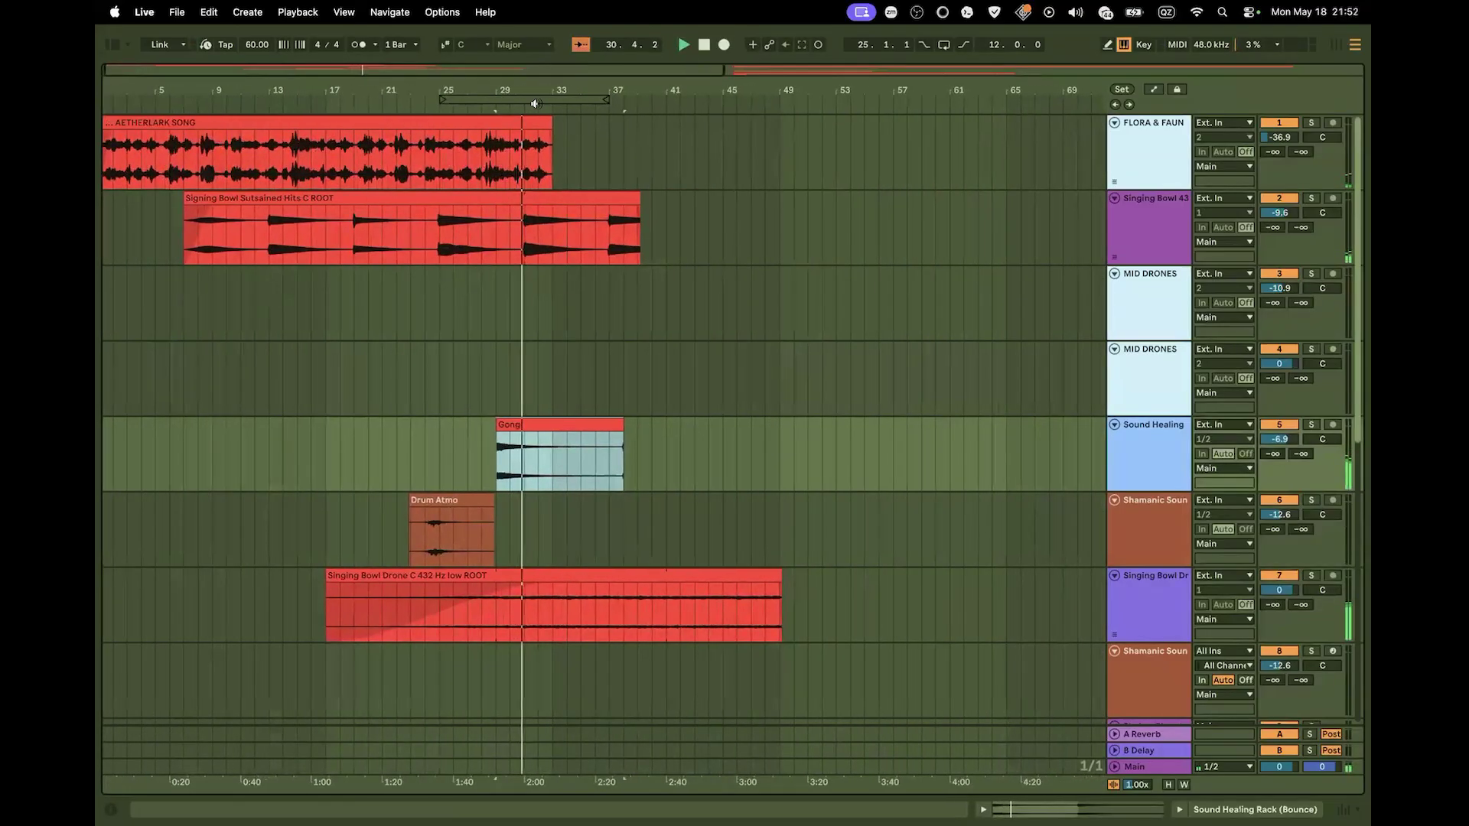
pyautogui.moveTo(534, 103); pyautogui.dragTo(610, 99)
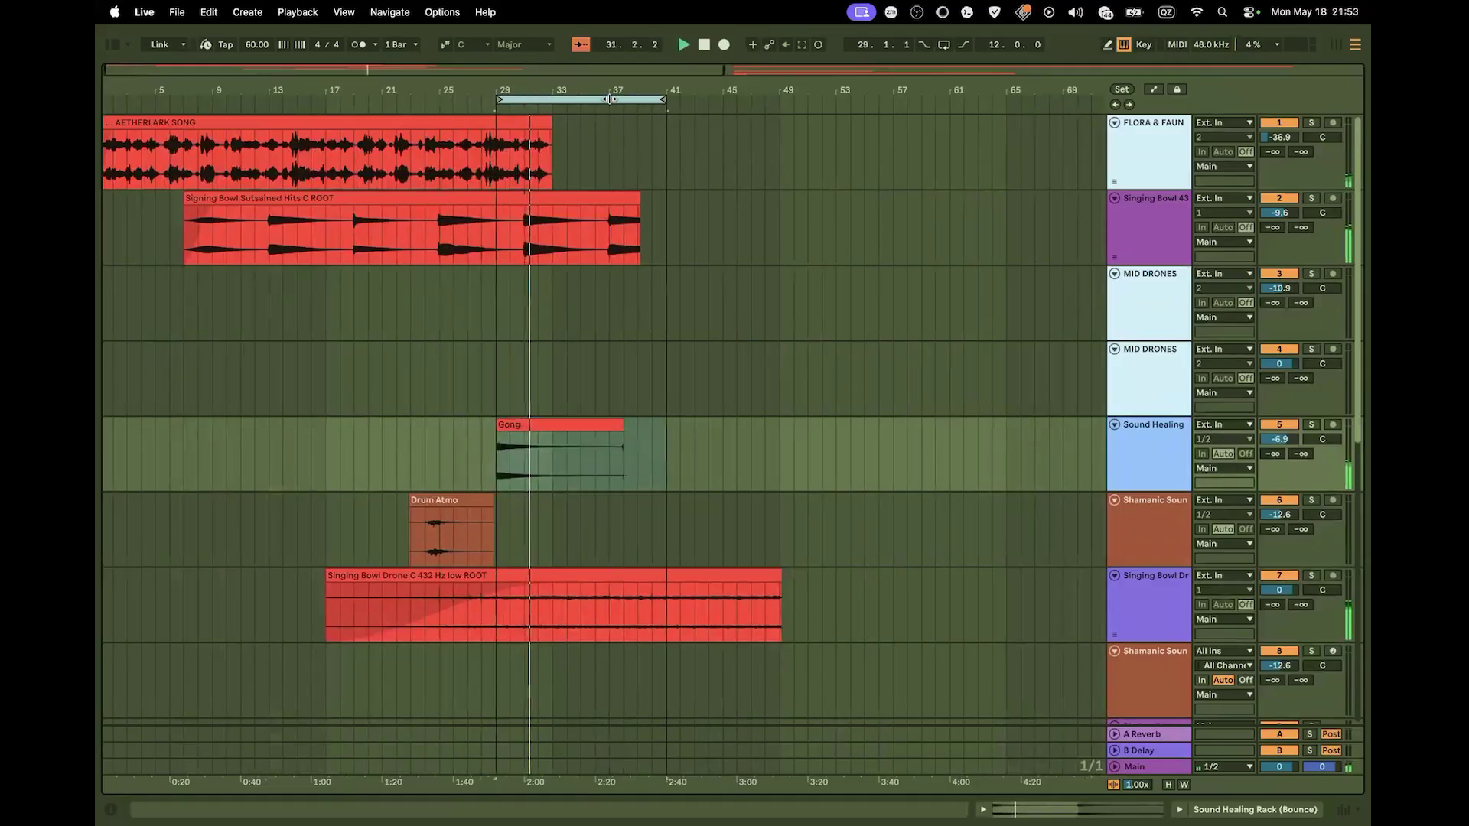
# Move the (Bounce) clip on the Crystal Bowl track to start at bar 33
pyautogui.scroll(-15, 598, 335)
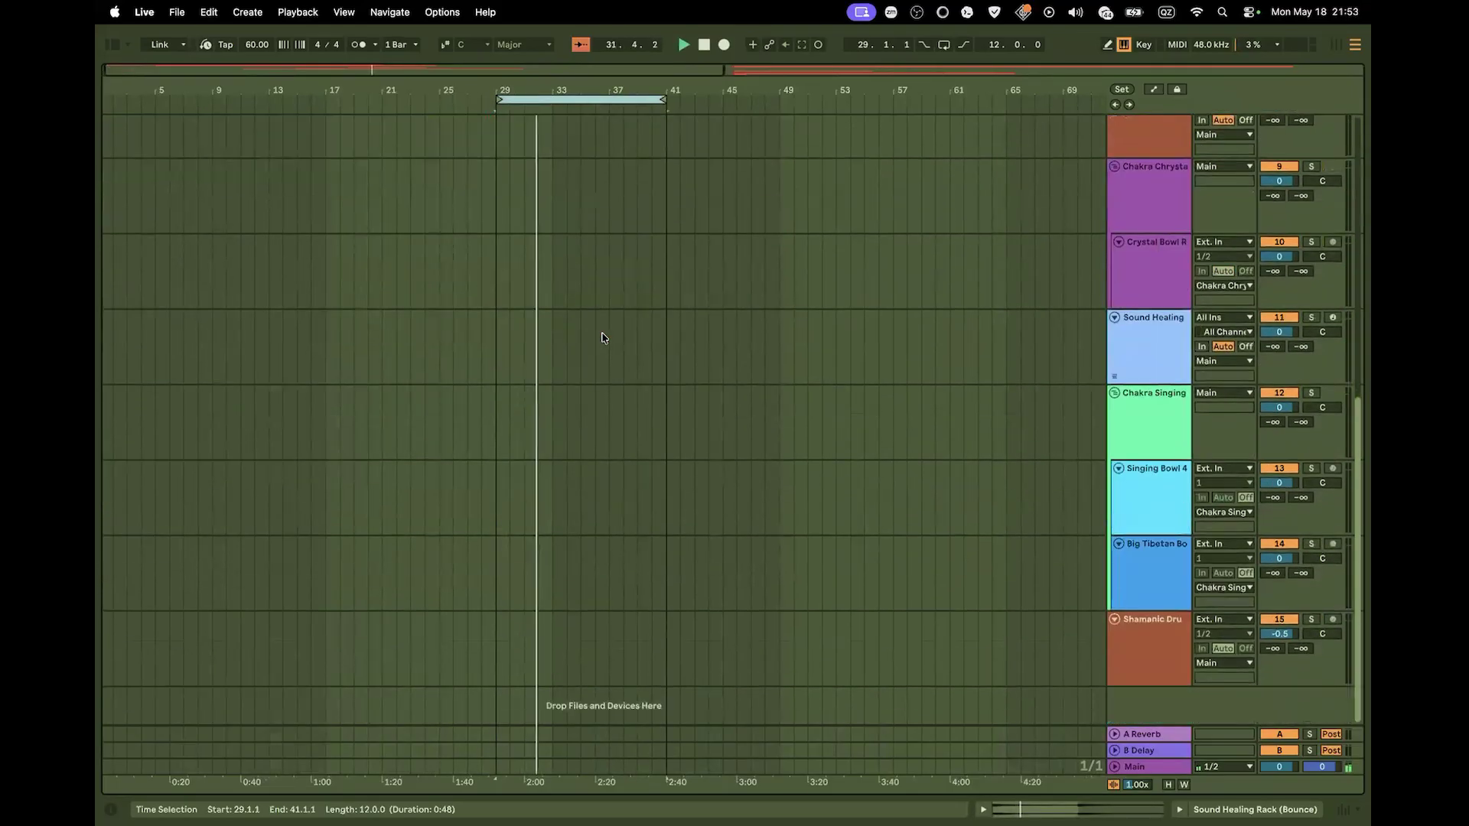
pyautogui.scroll(15, 615, 335)
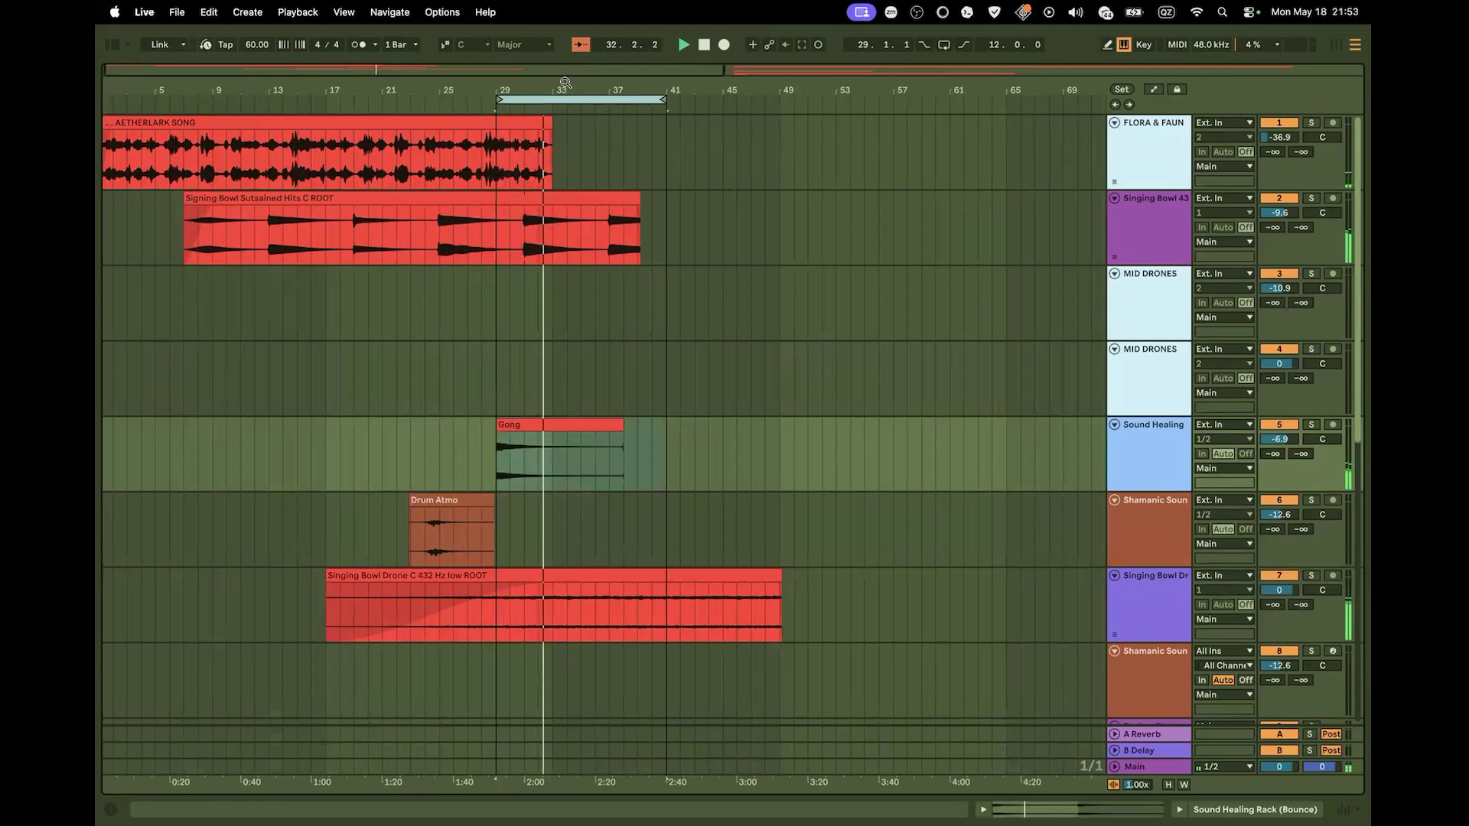
pyautogui.moveTo(566, 82); pyautogui.dragTo(567, 6)
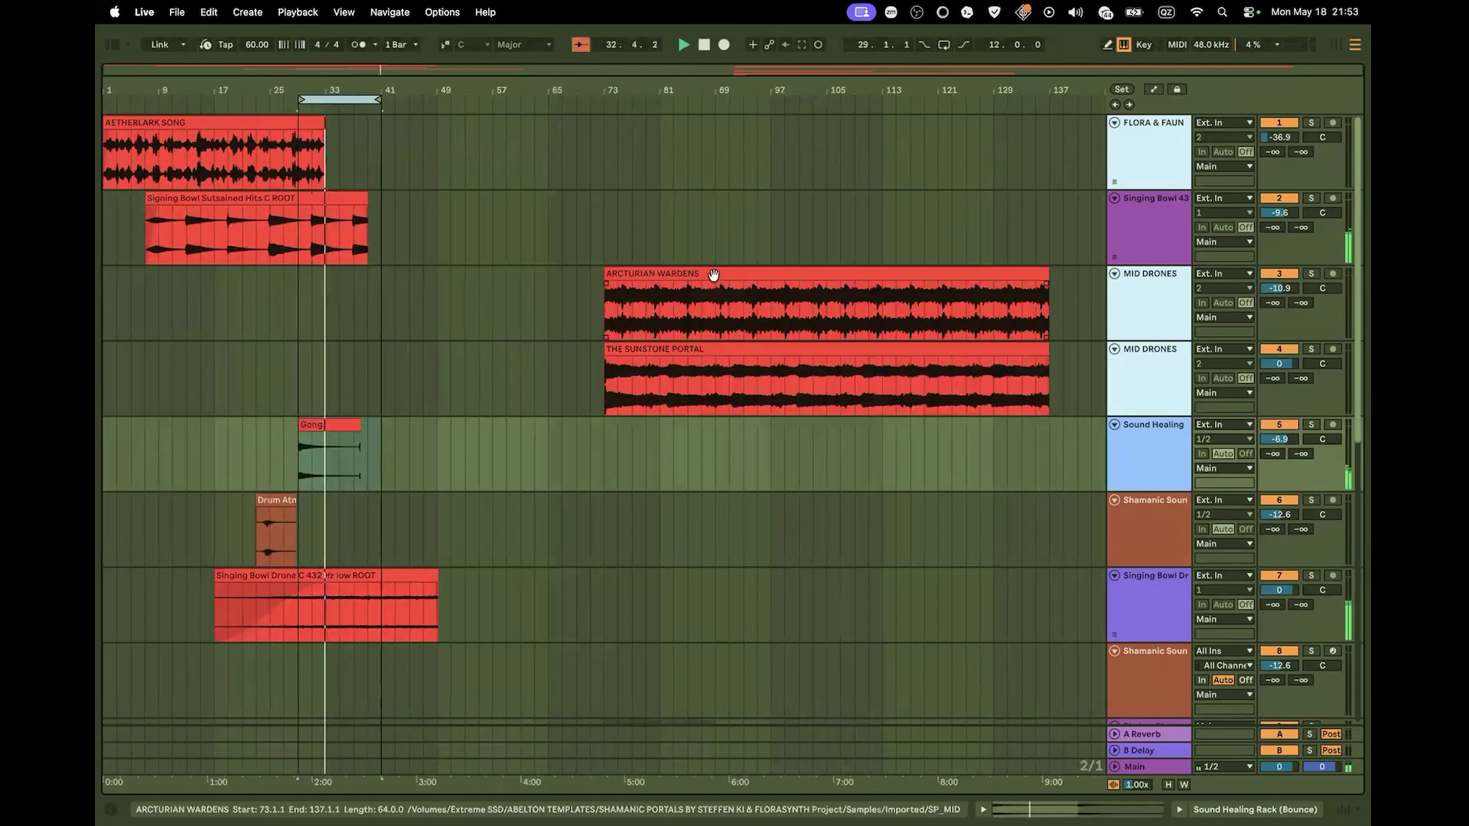
pyautogui.click(700, 345)
pyautogui.scroll(-5, 695, 363)
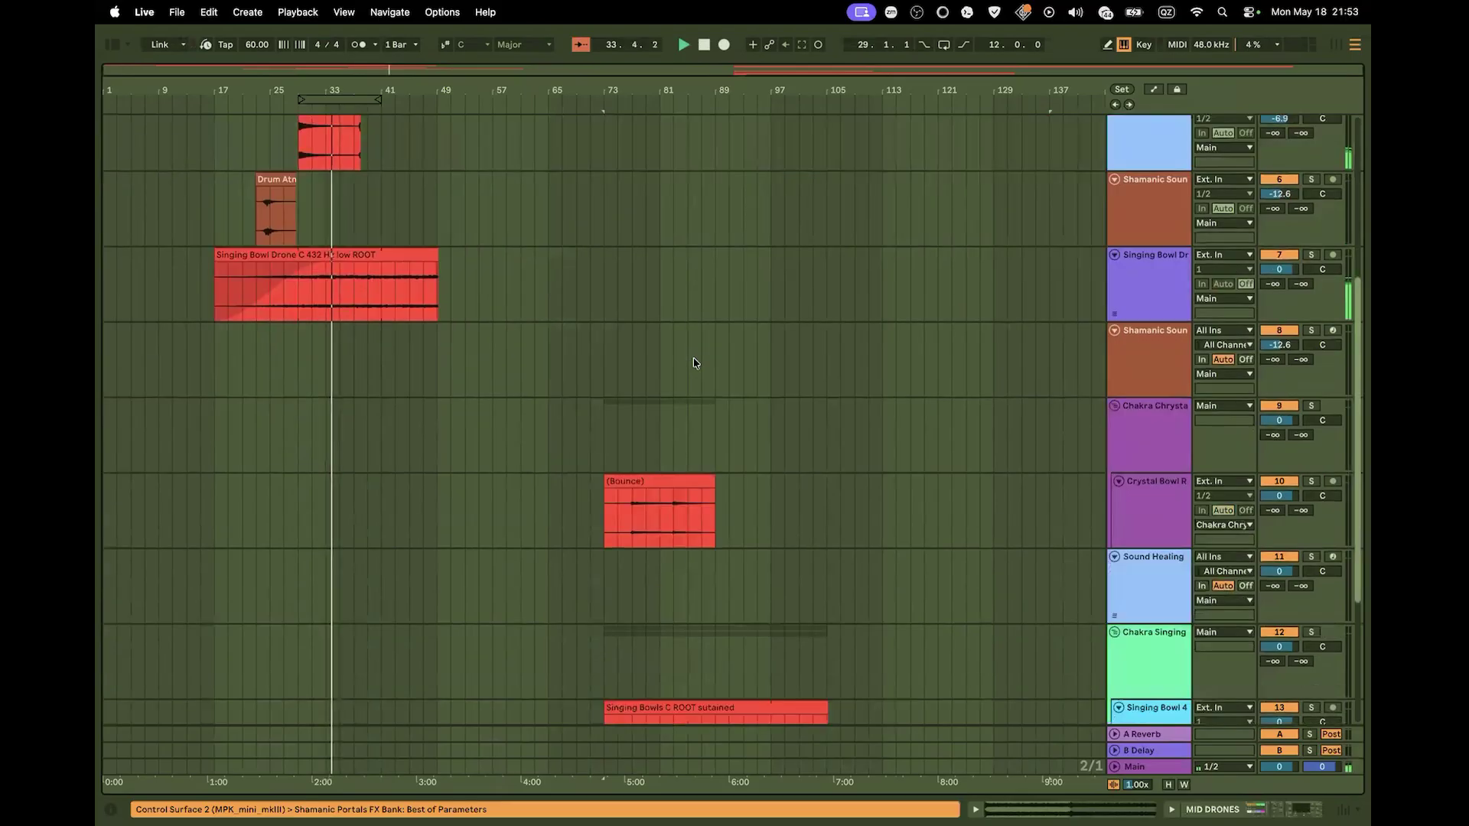
pyautogui.scroll(-2, 695, 362)
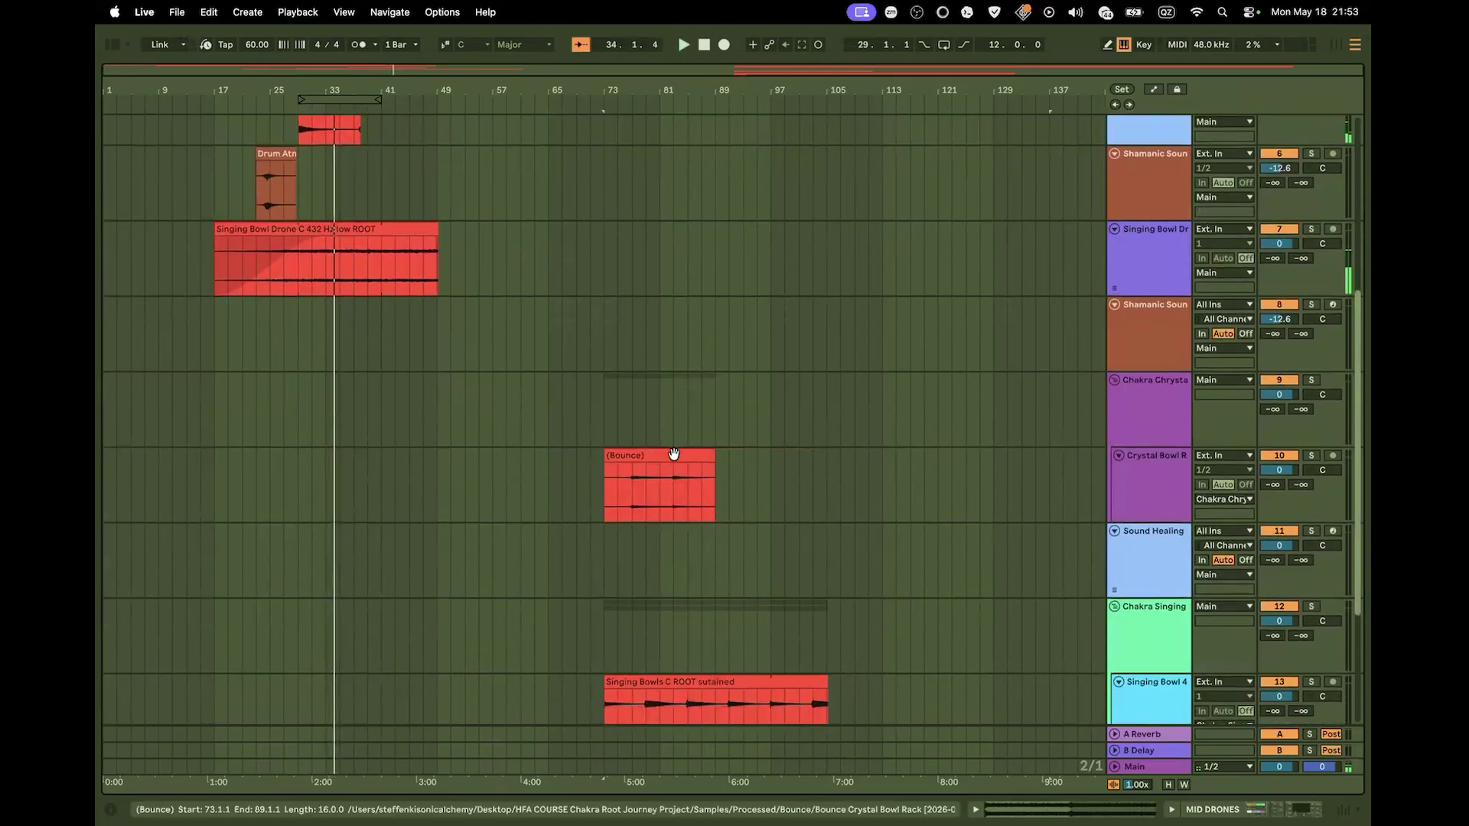
pyautogui.moveTo(672, 459); pyautogui.dragTo(387, 469)
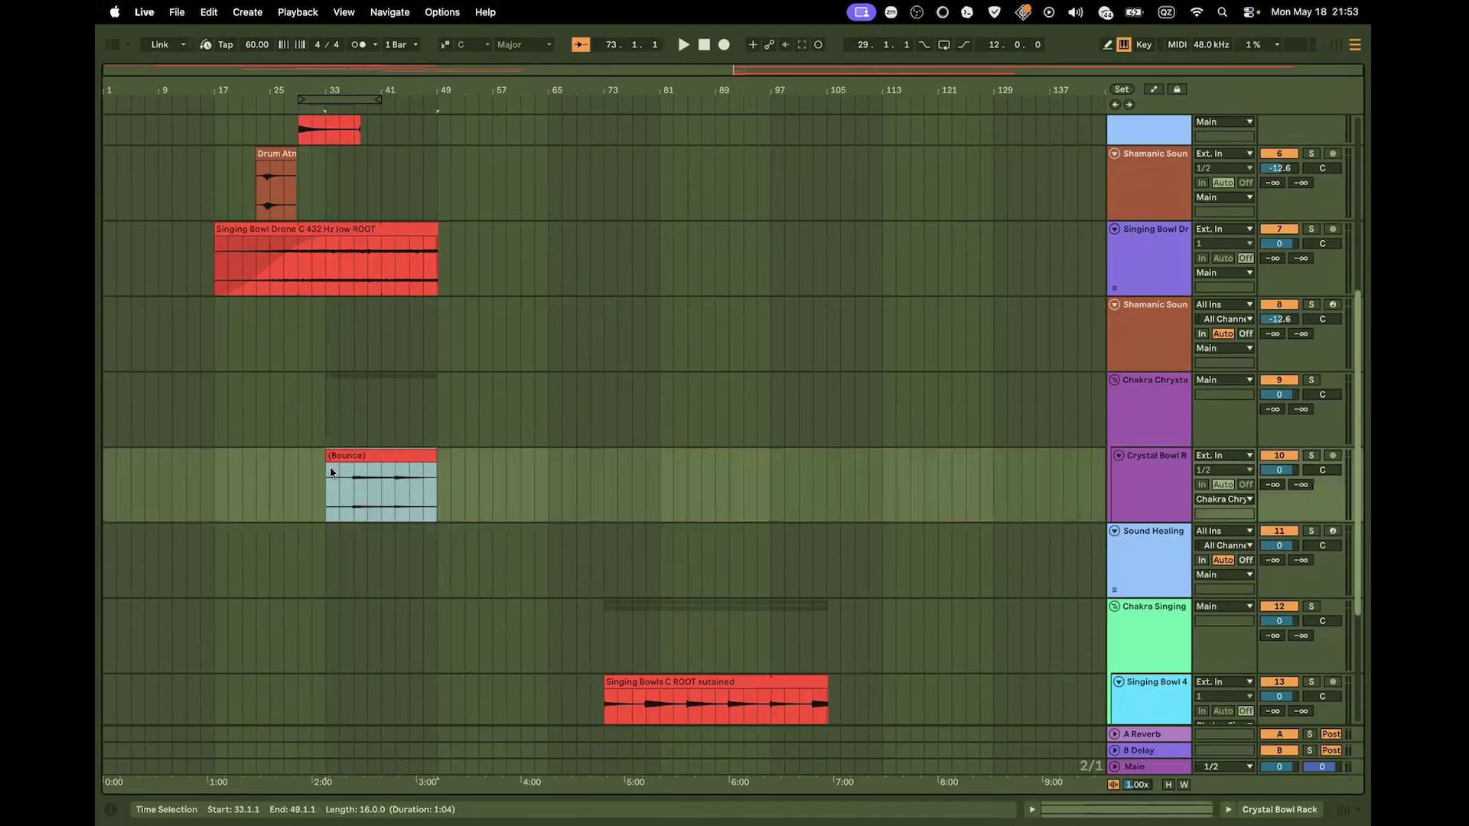
pyautogui.scroll(5, 696, 387)
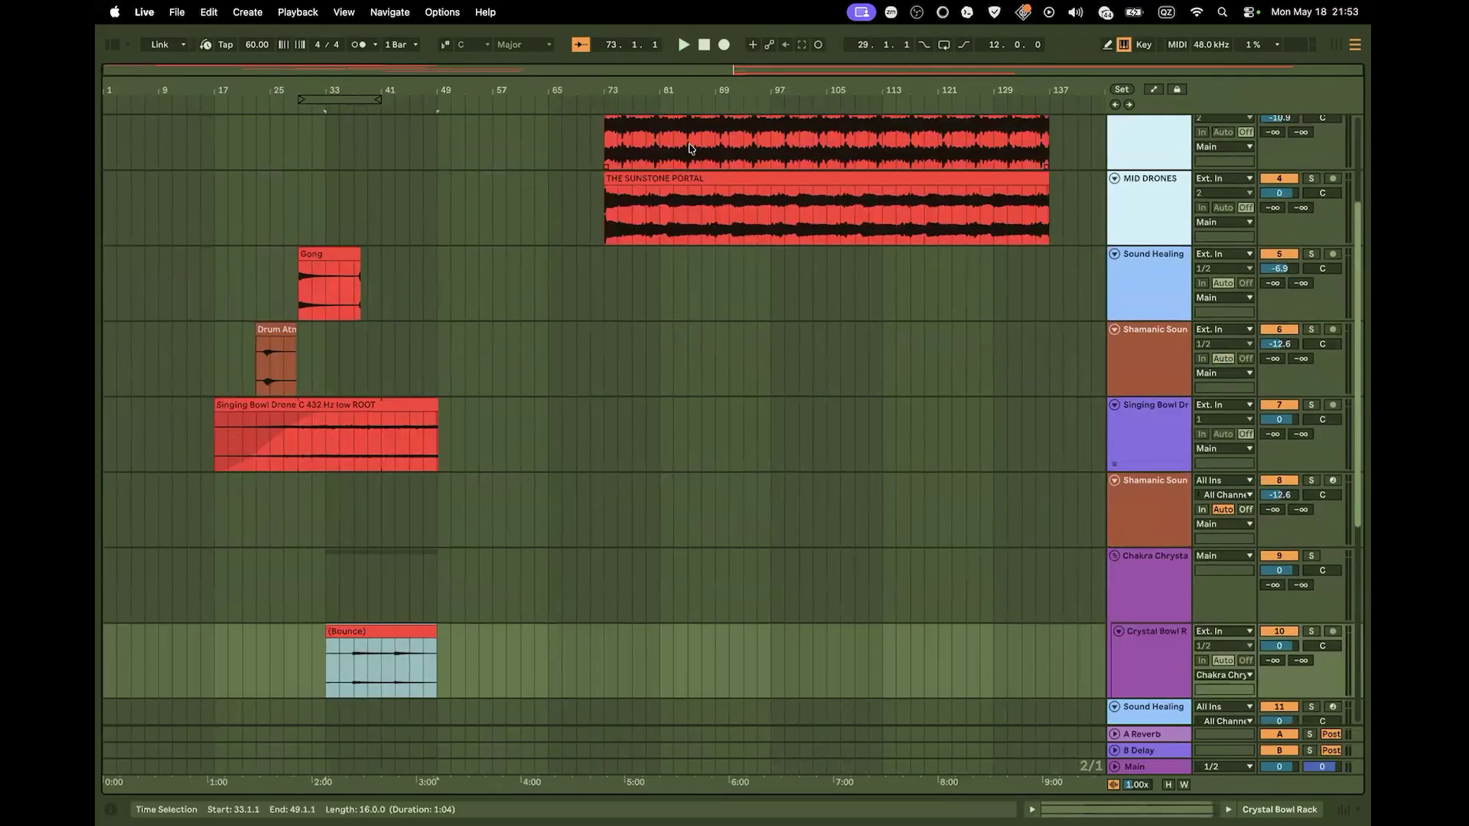
pyautogui.scroll(4, 689, 149)
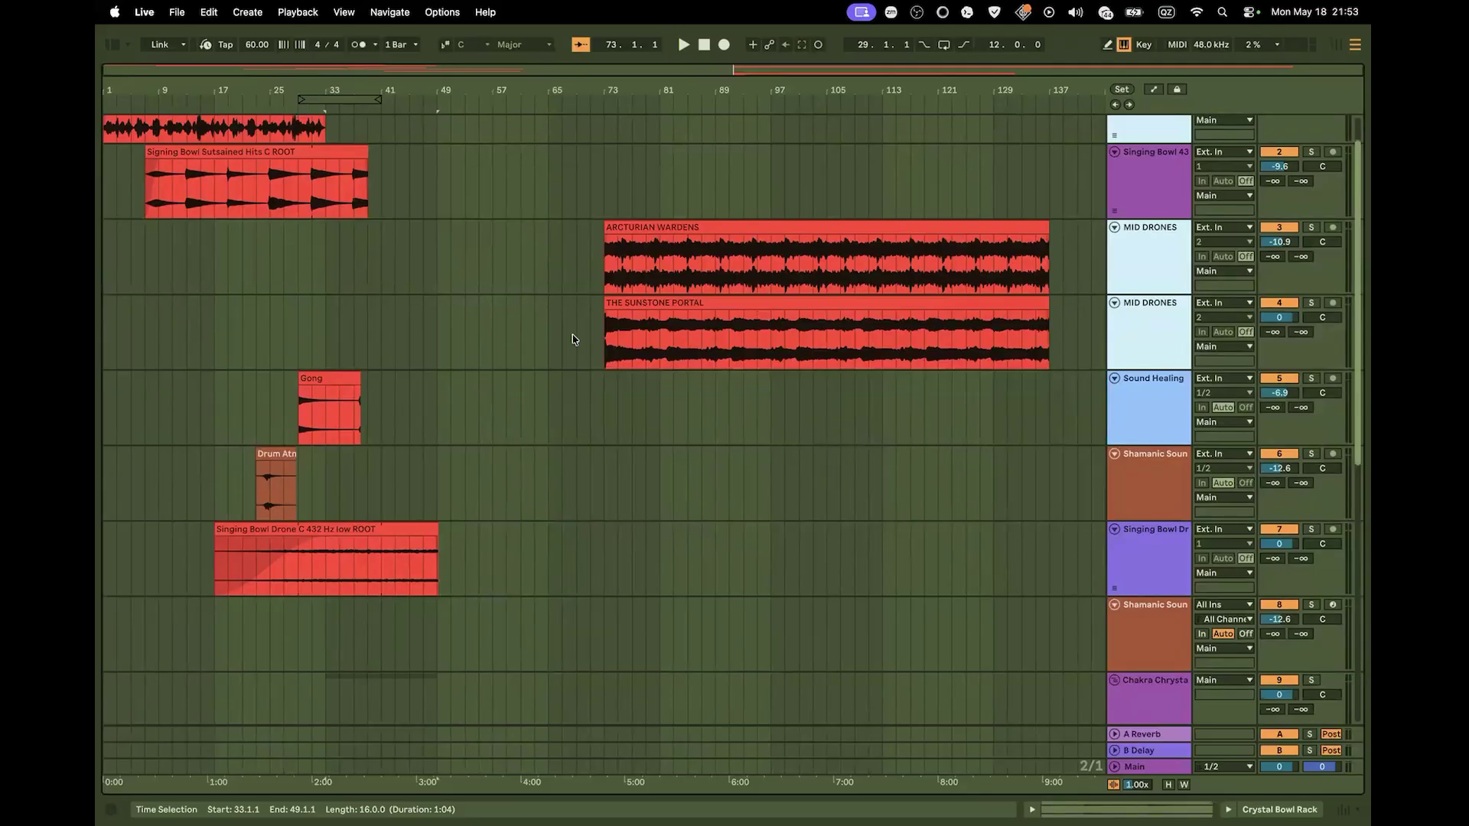
pyautogui.scroll(-1, 726, 545)
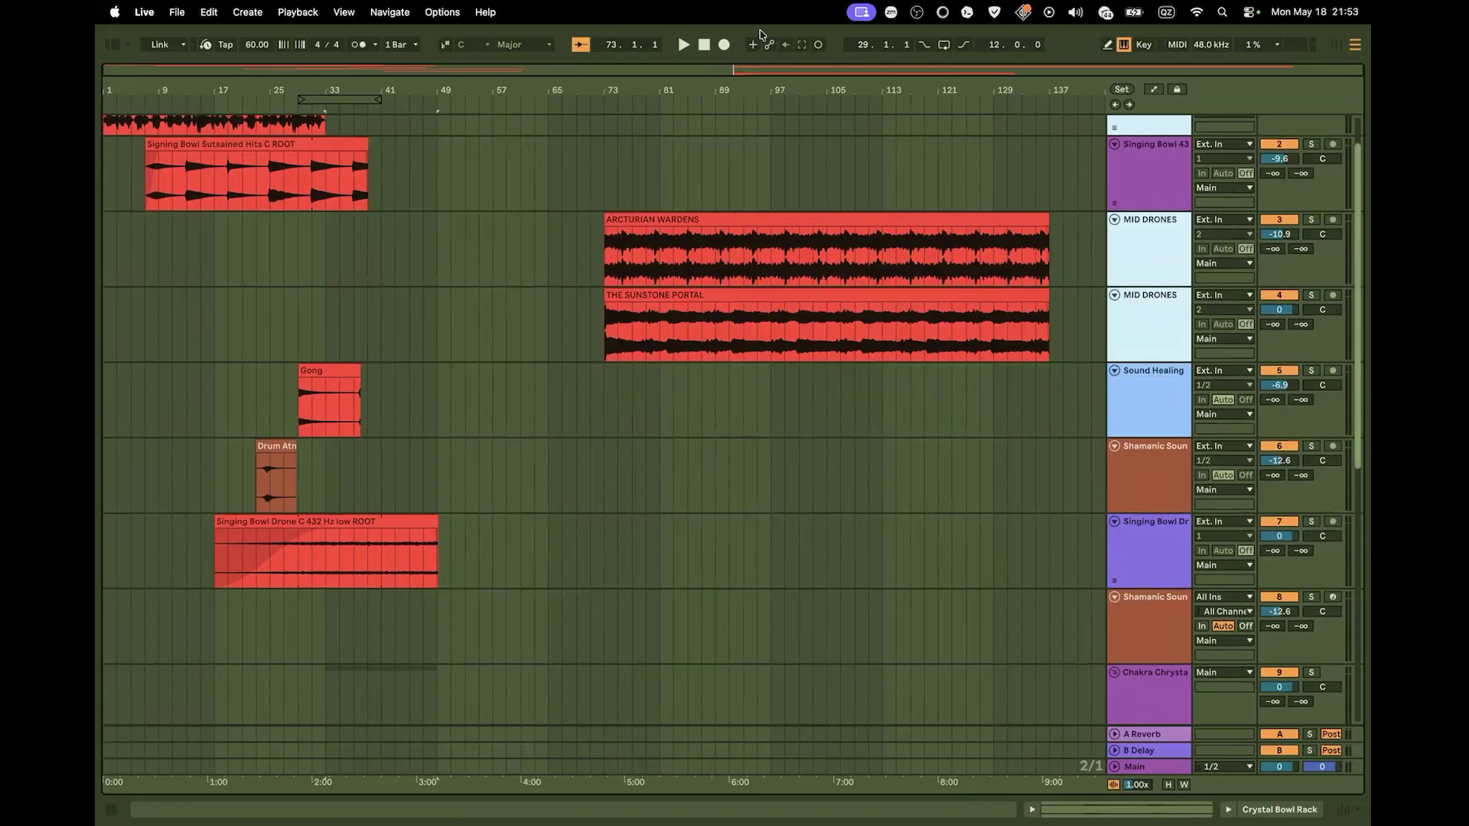
pyautogui.hotkey('ctrl', 'Left')
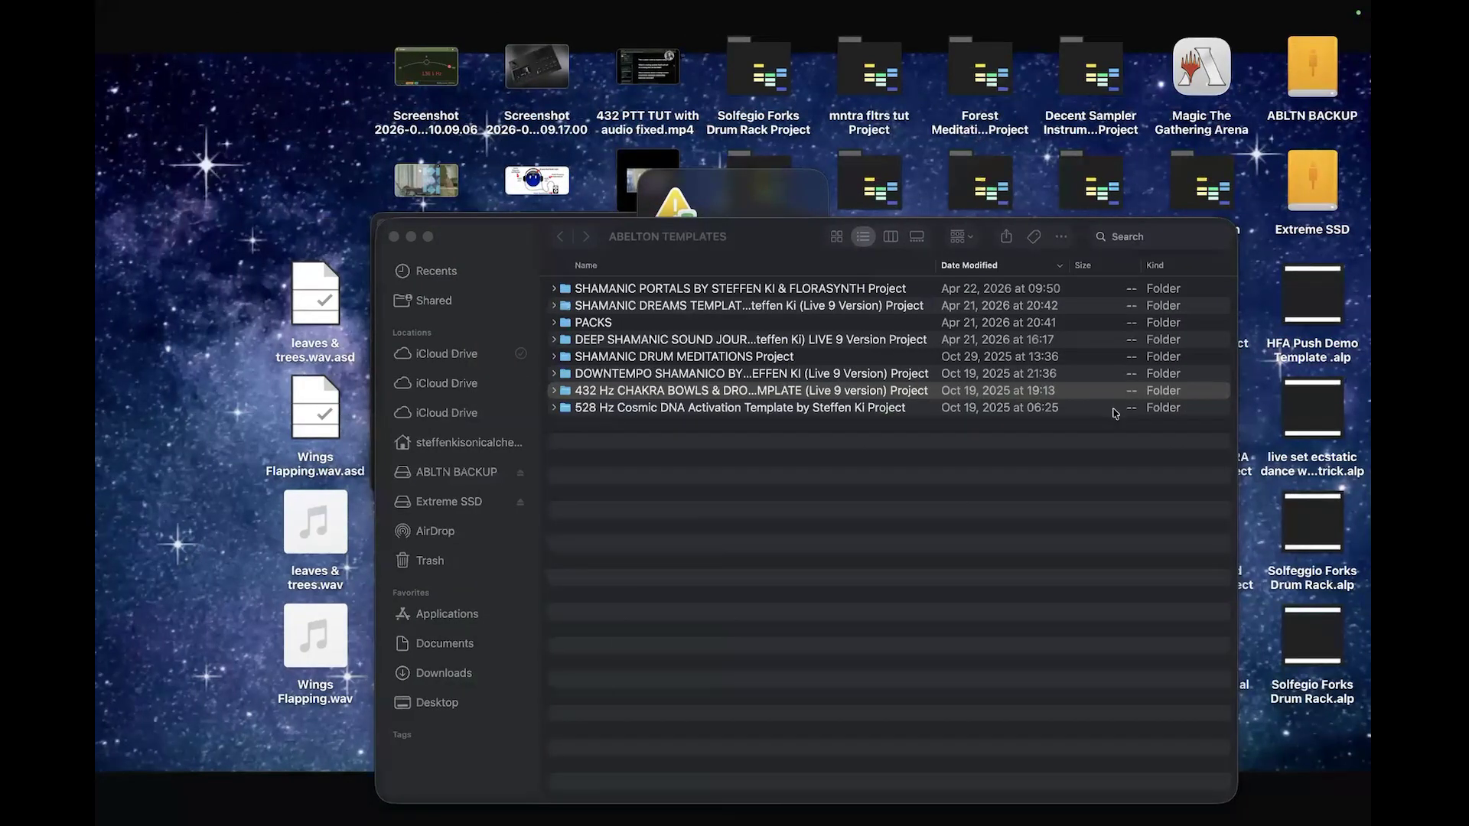
pyautogui.moveTo(1359, 458)
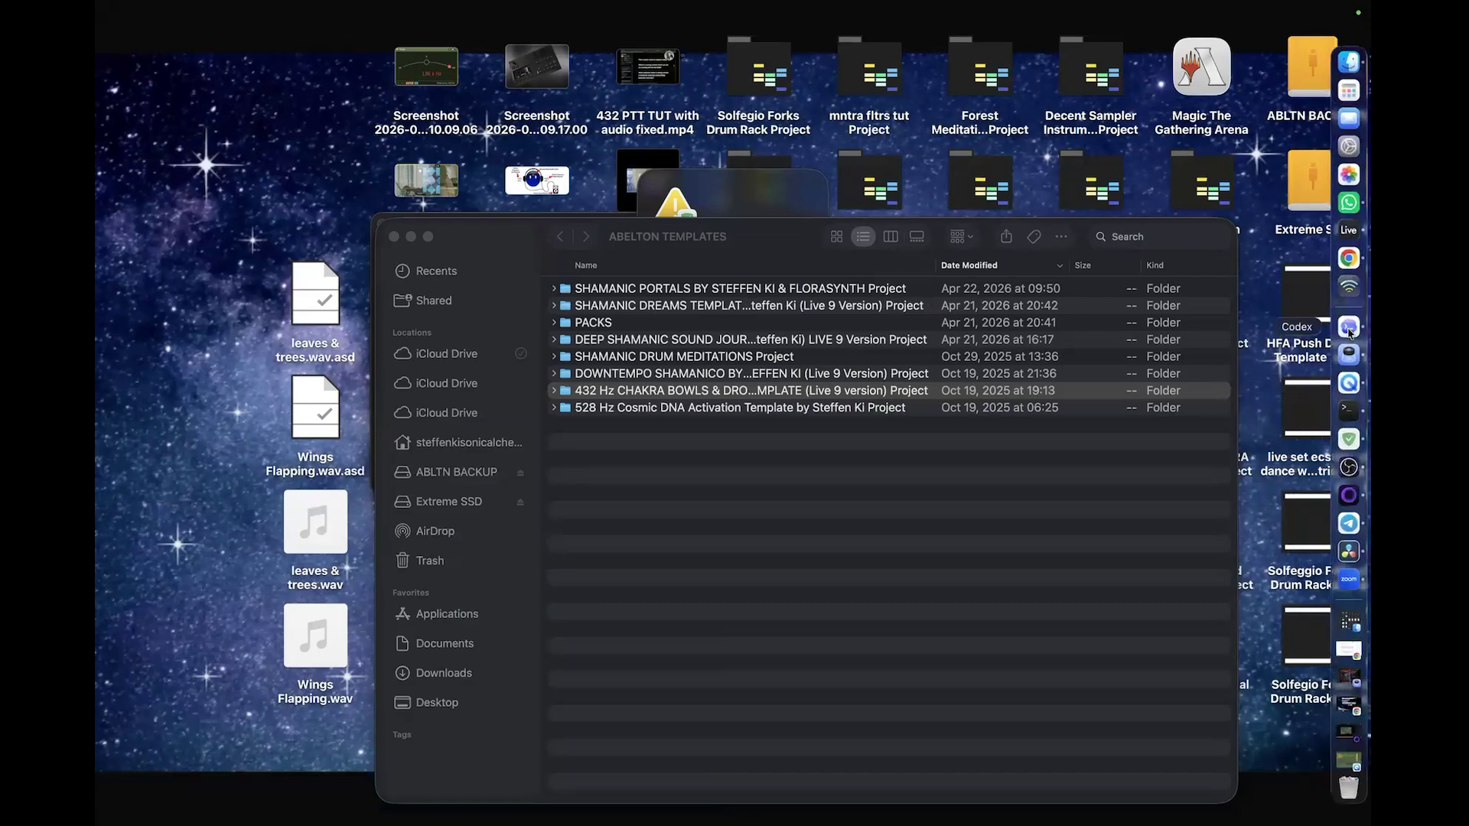
pyautogui.click(1350, 231)
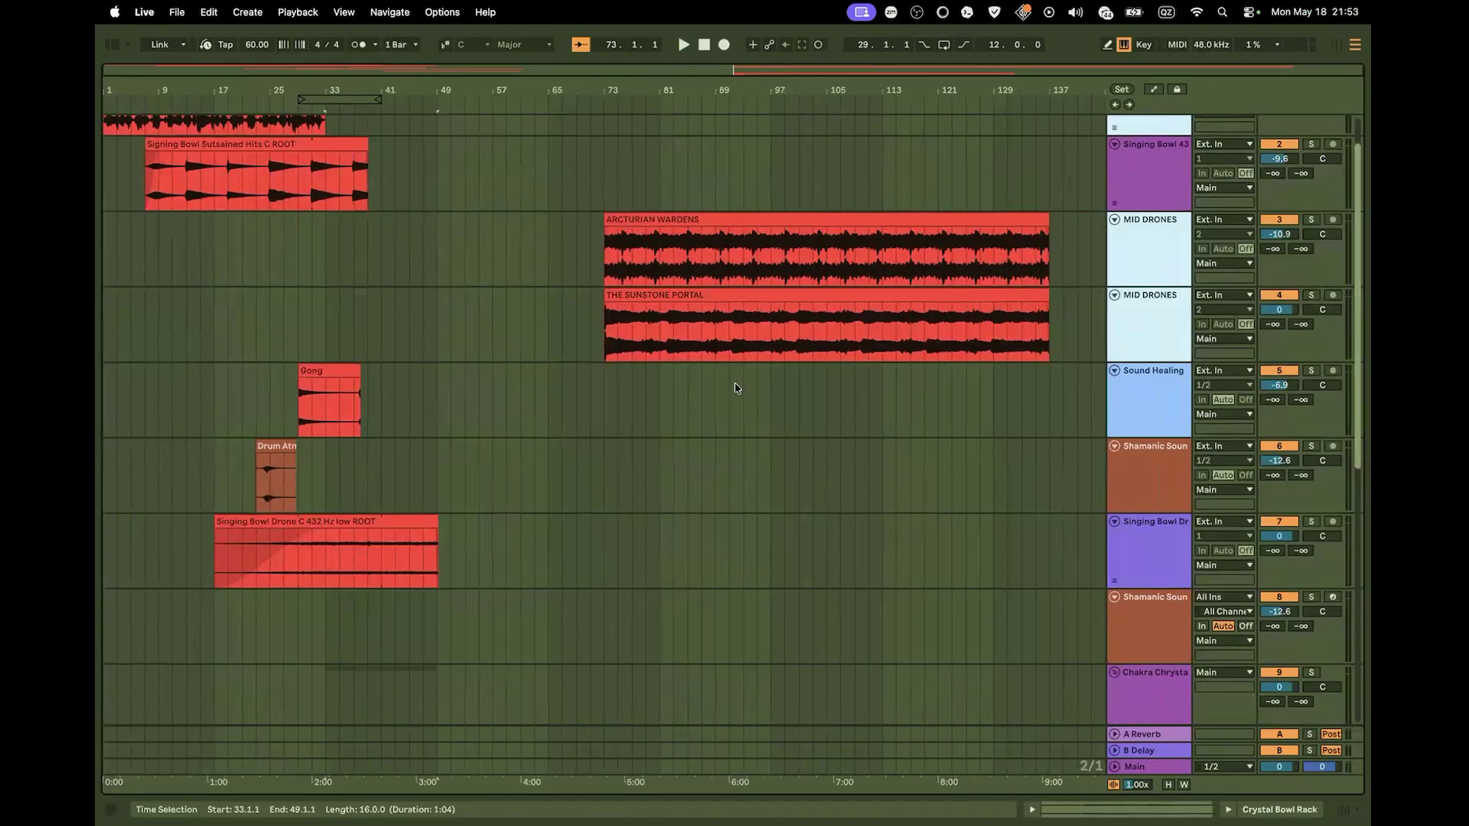
pyautogui.scroll(-5, 734, 388)
pyautogui.scroll(-3, 734, 387)
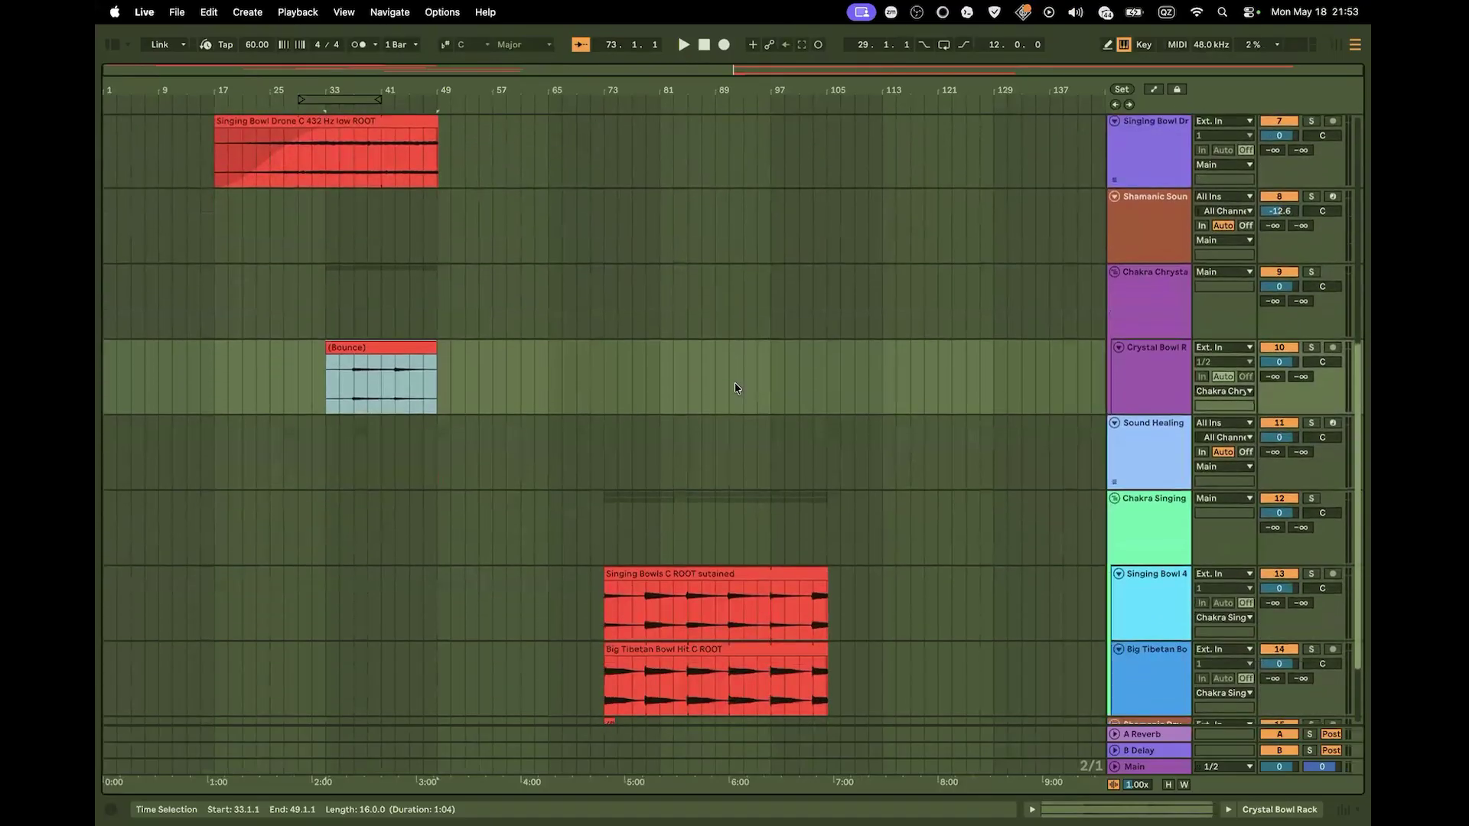
pyautogui.scroll(2, 469, 345)
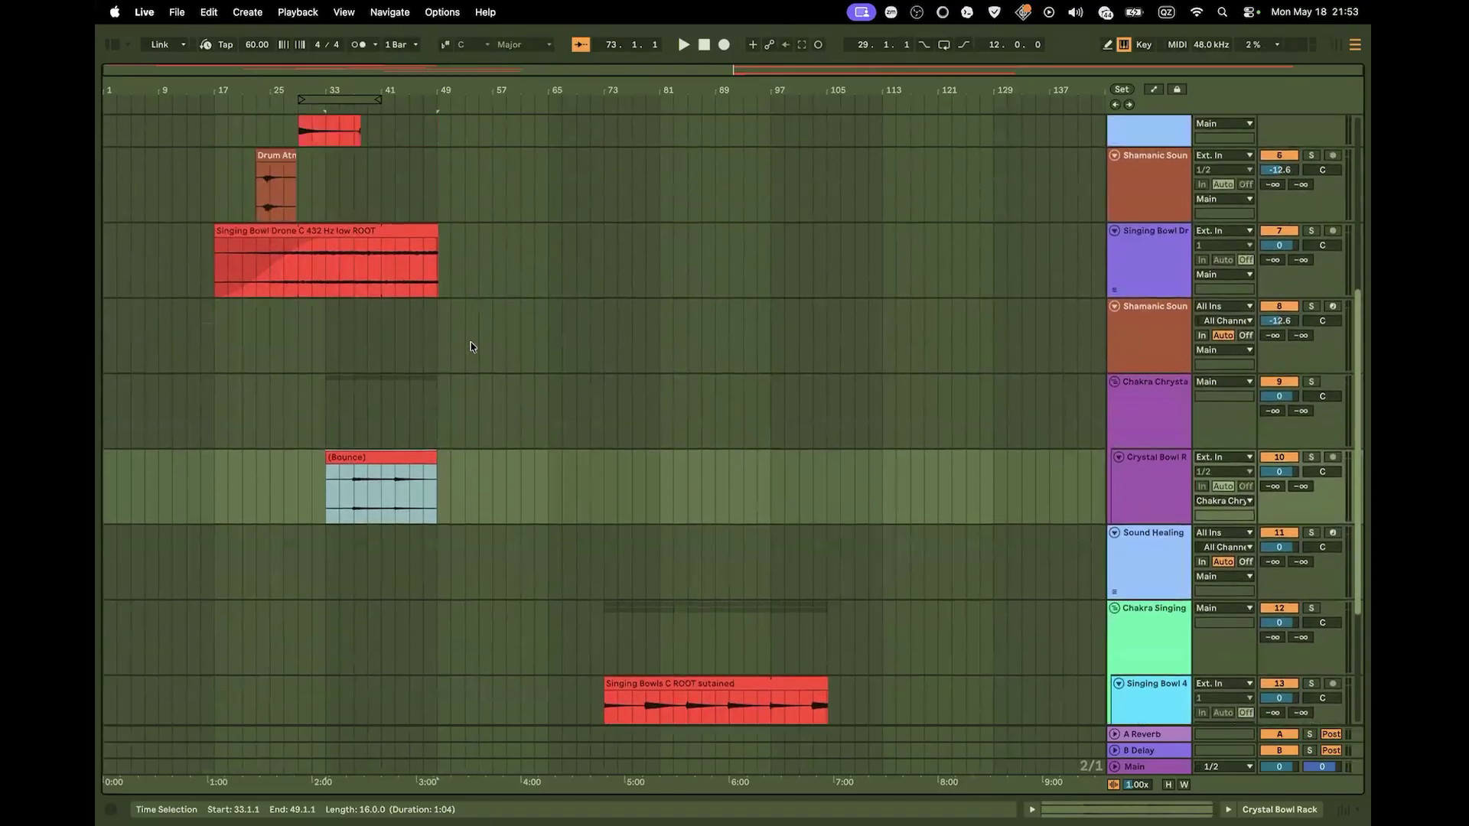
# Audition the crystal bowl (Bounce) clip from bar 37, soloed and together with the other tracks
pyautogui.scroll(2, 470, 346)
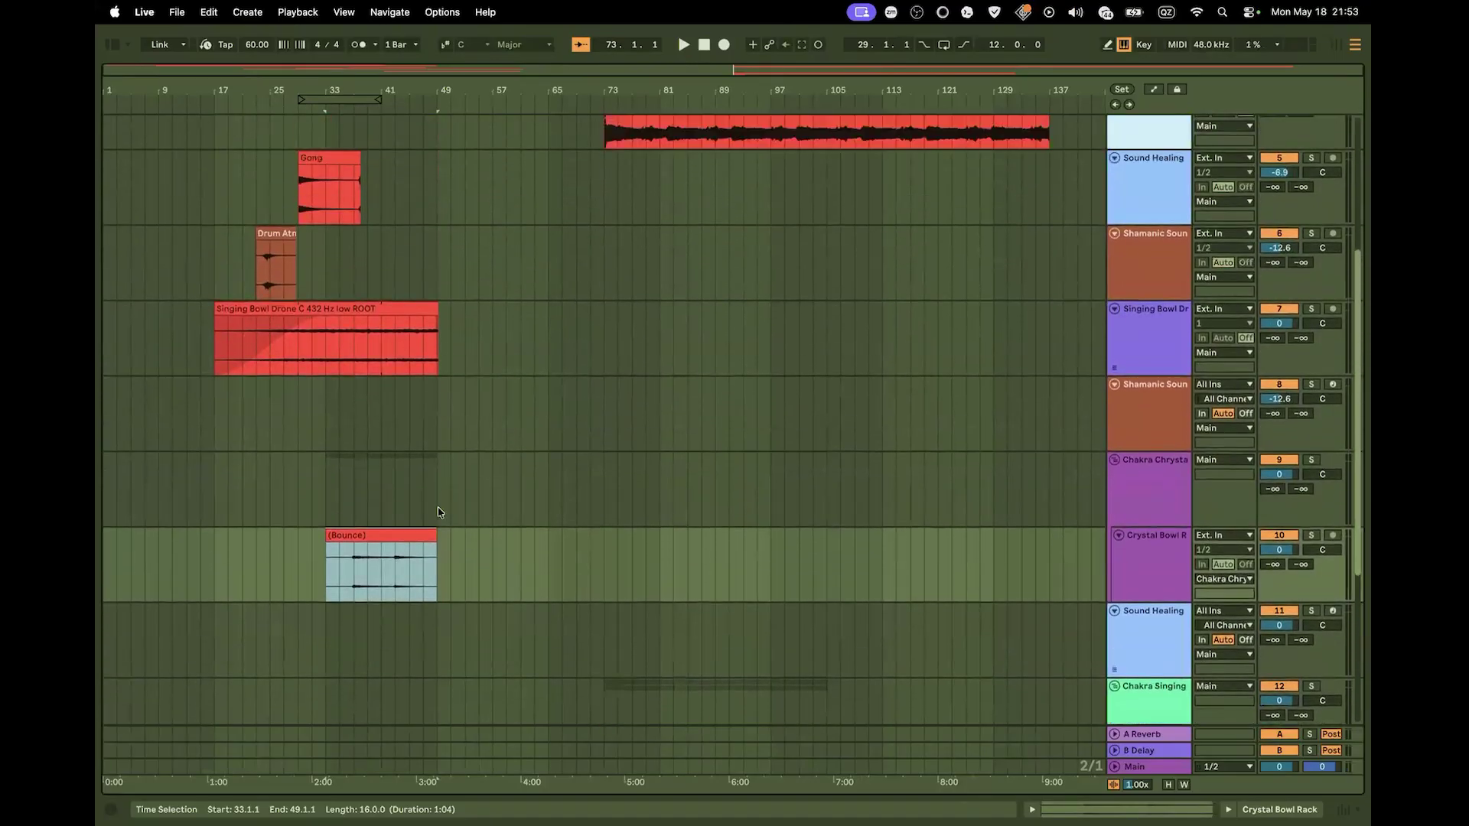
pyautogui.click(354, 567)
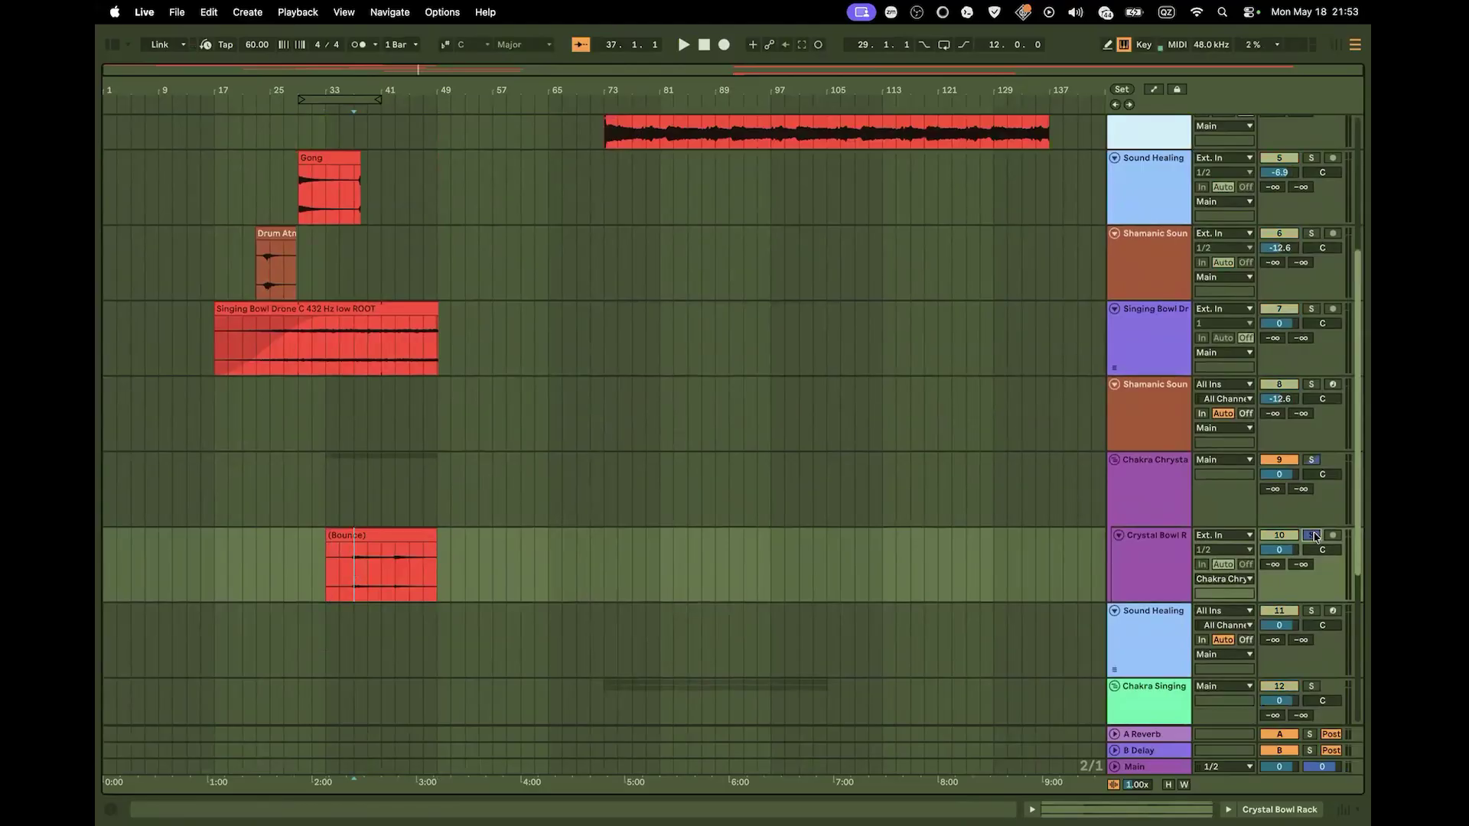
pyautogui.press('space')
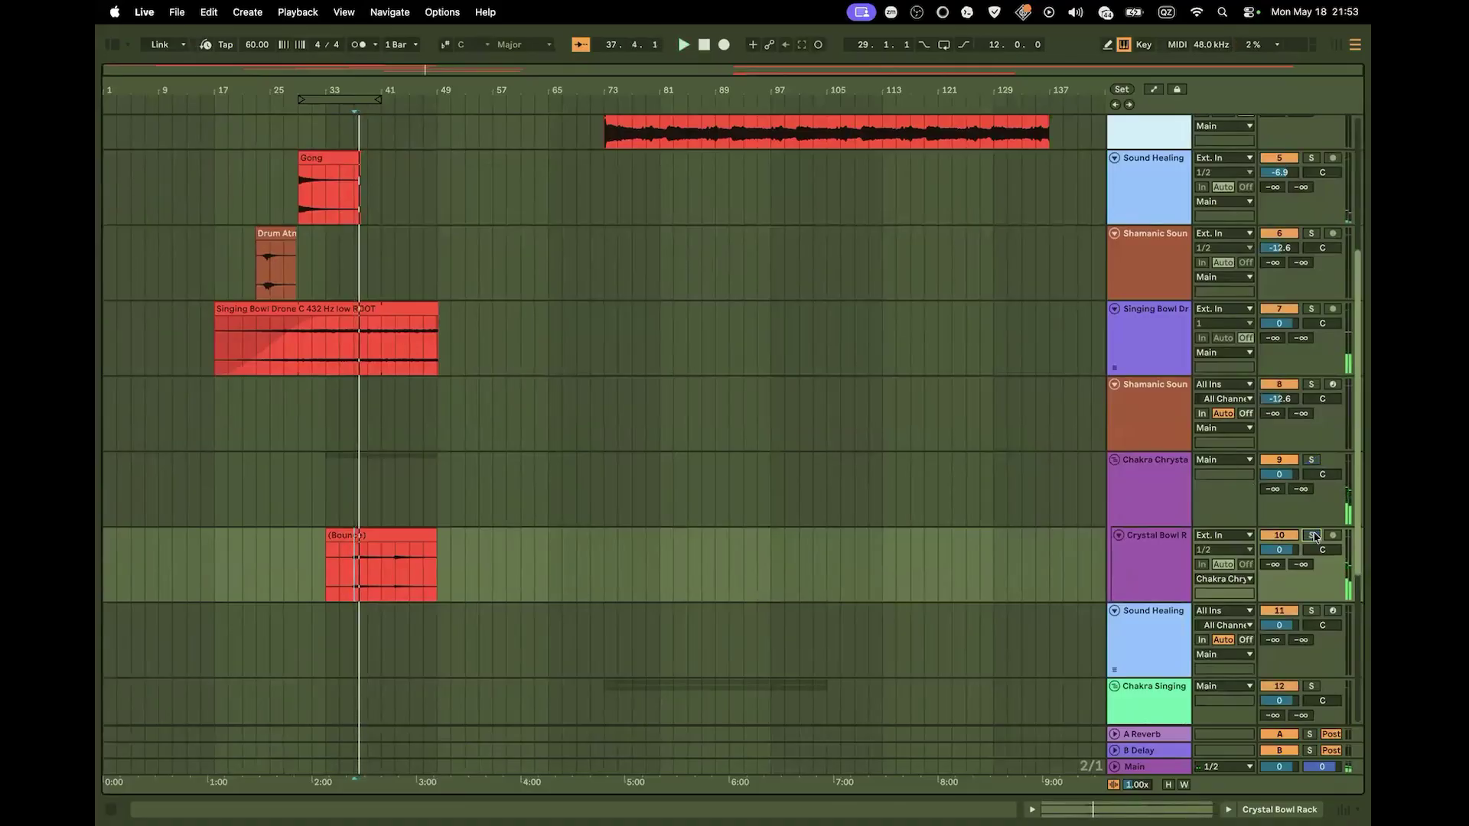
# Solo and audition the Singing Bowls C ROOT clip and the Big Tibetan Bowl Hit C ROOT clip from bar 73
pyautogui.scroll(-5, 581, 556)
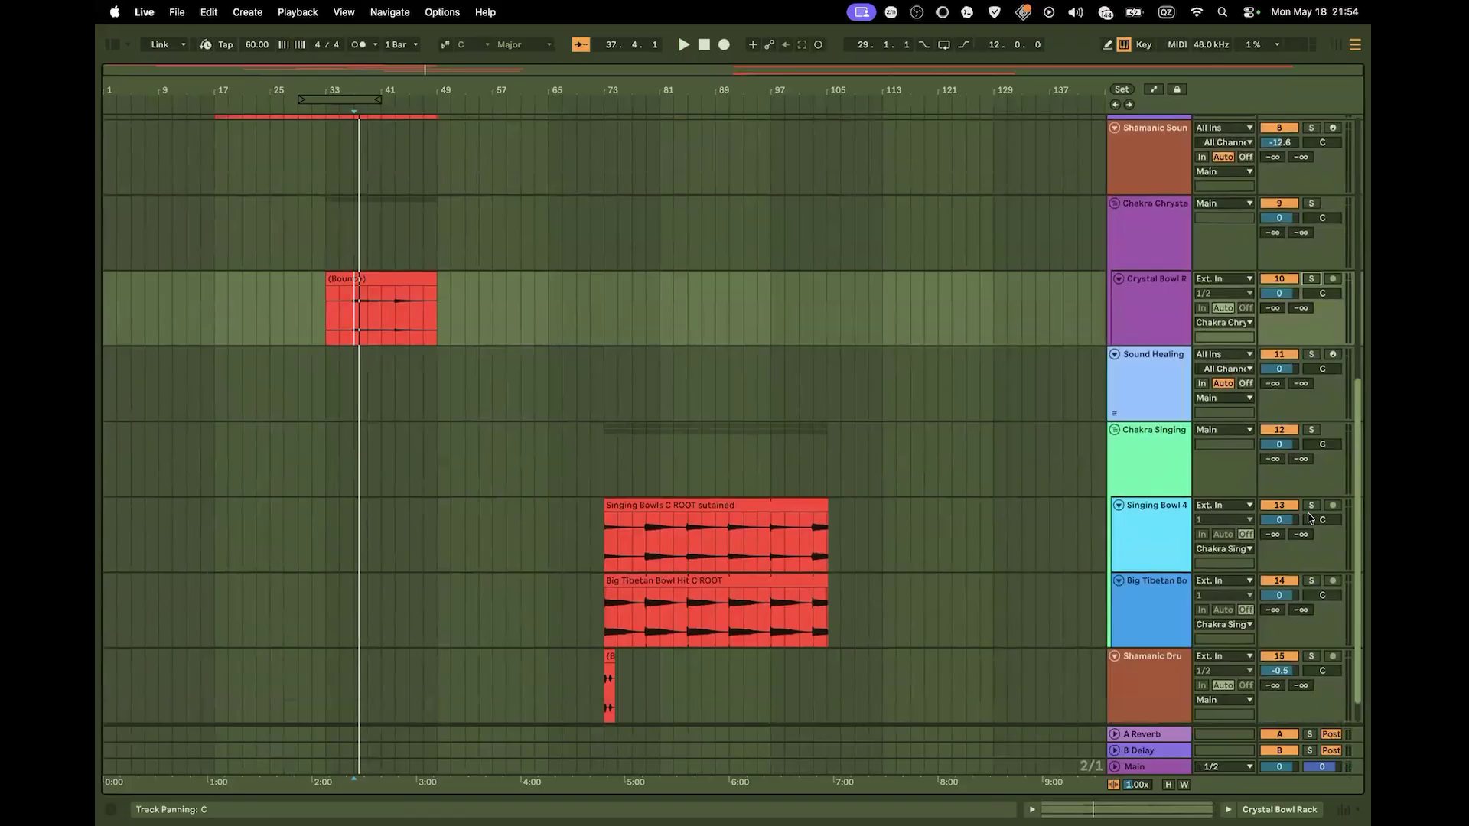
pyautogui.click(1310, 508)
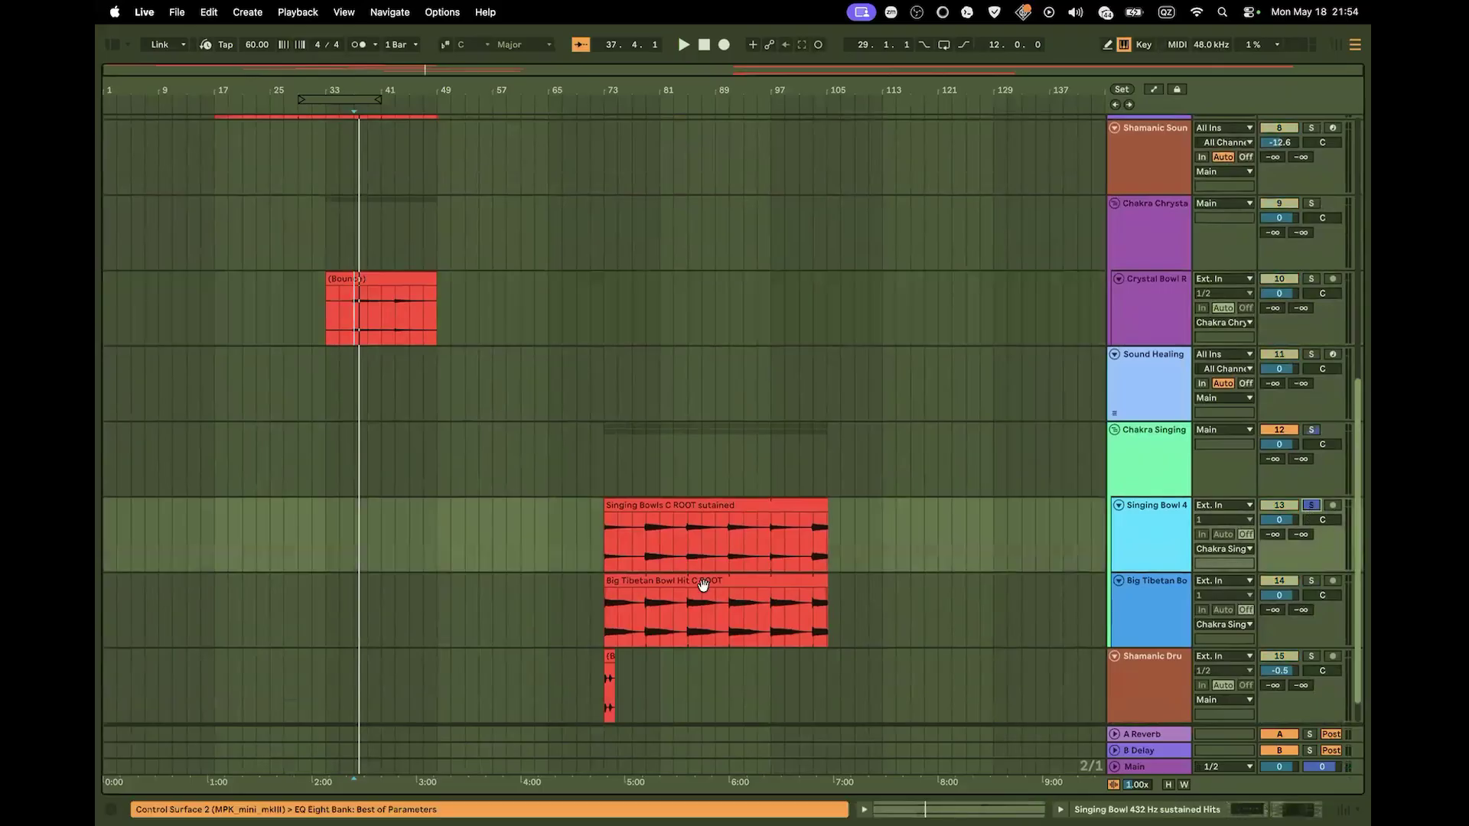
pyautogui.click(718, 503)
pyautogui.press('space')
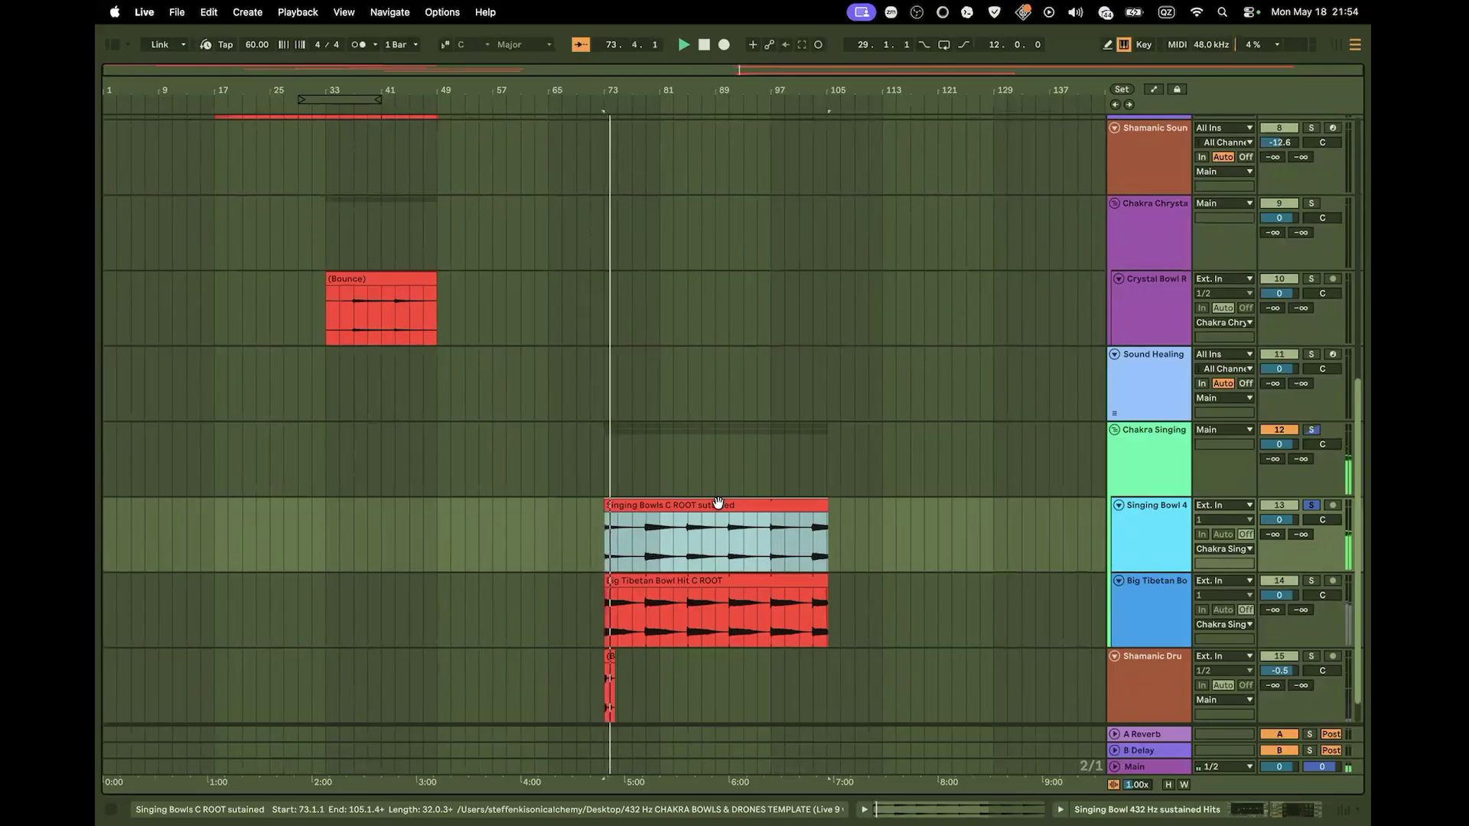
pyautogui.click(1310, 581)
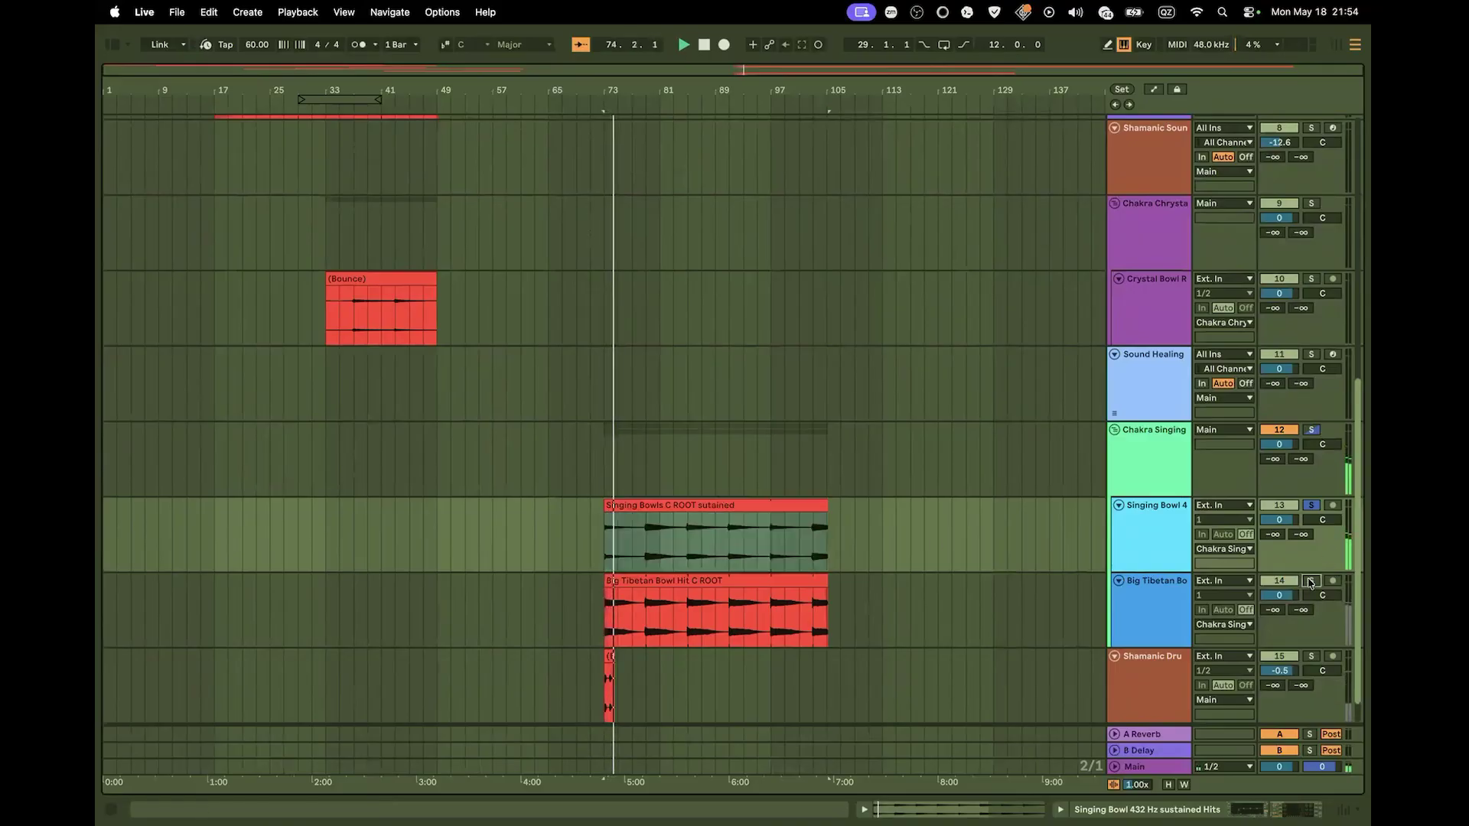
pyautogui.click(745, 581)
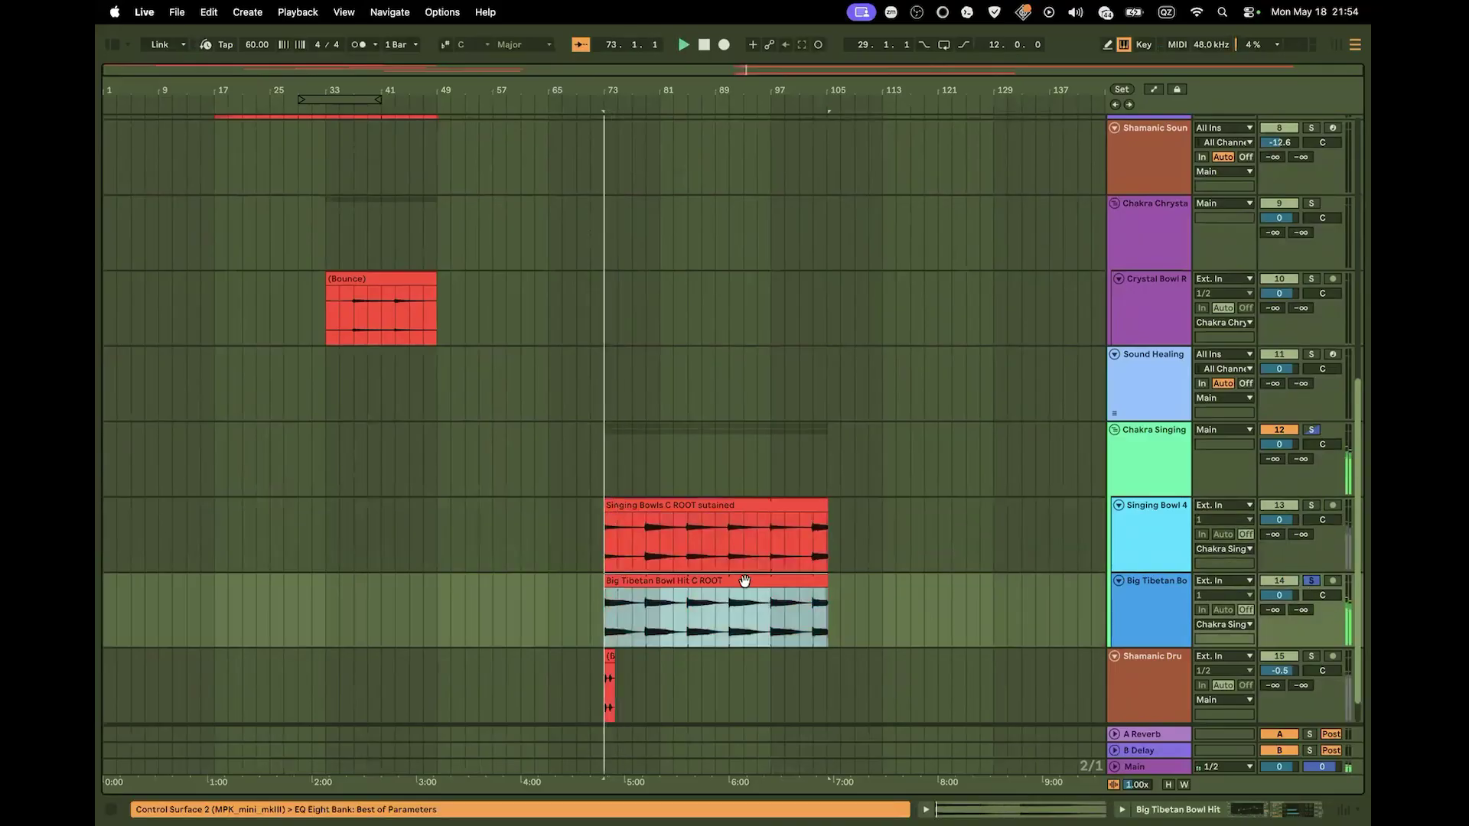
pyautogui.scroll(4, 770, 310)
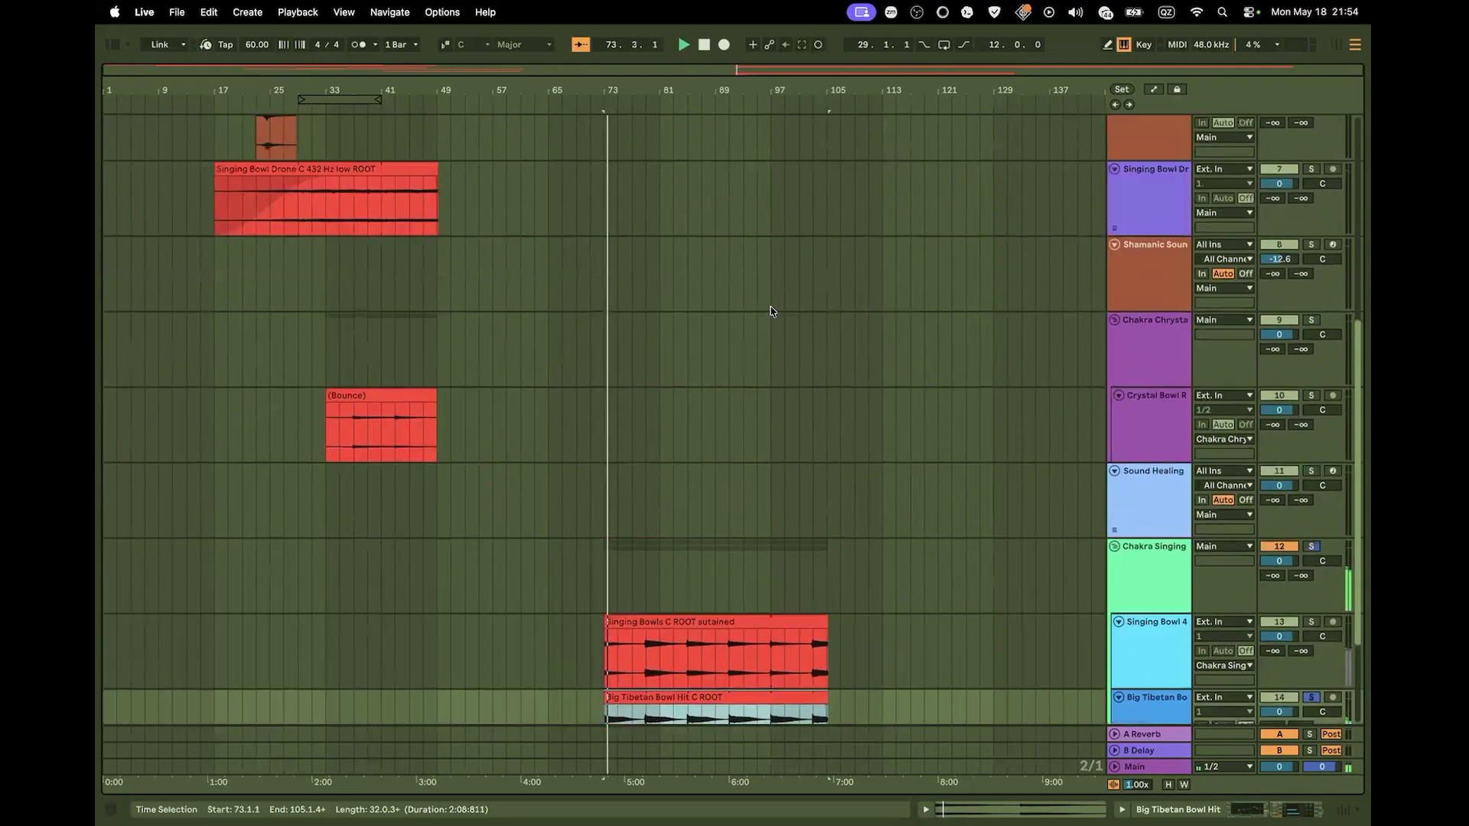
pyautogui.scroll(5, 763, 287)
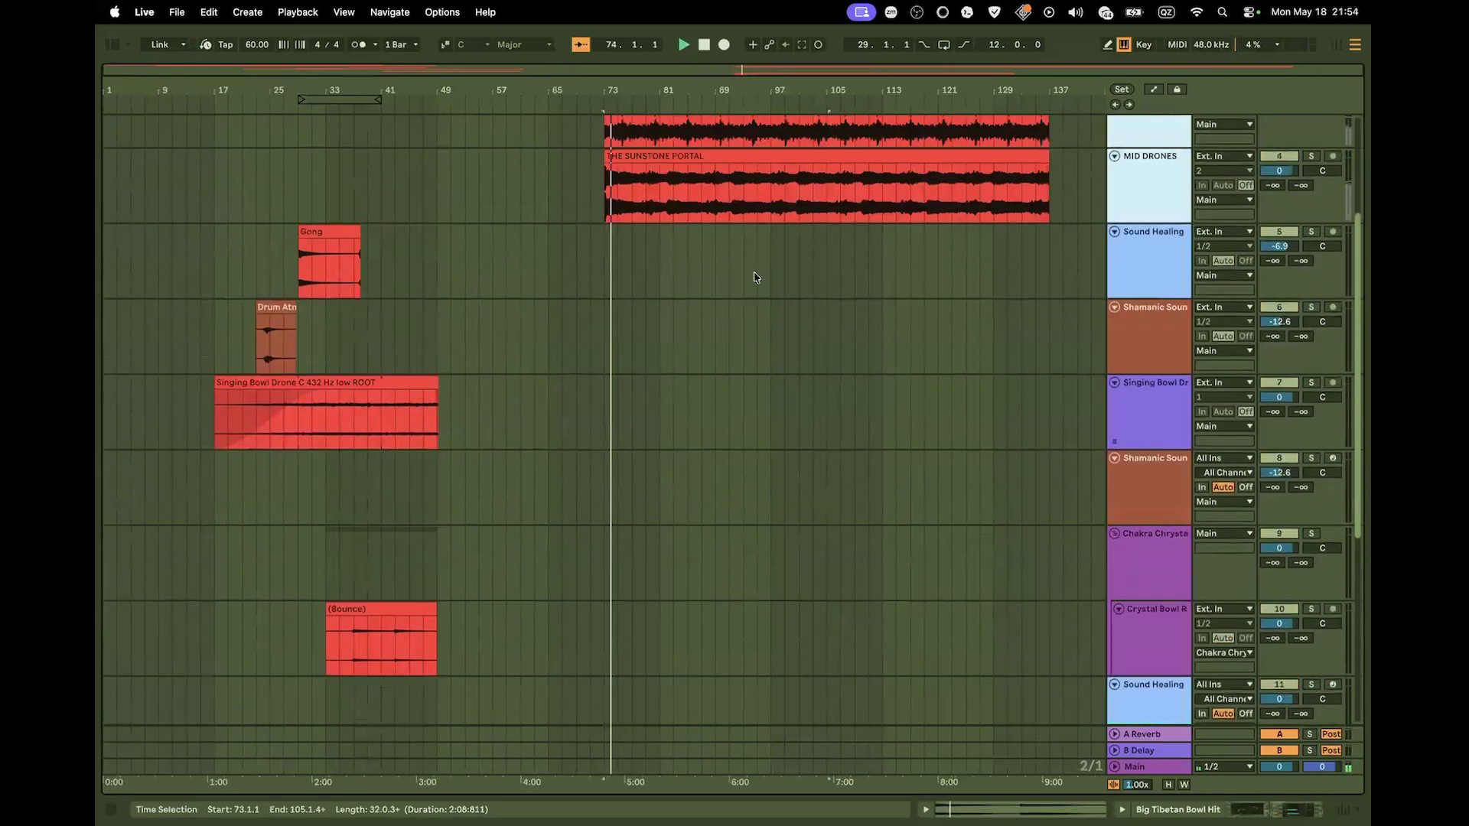
pyautogui.scroll(-10, 416, 283)
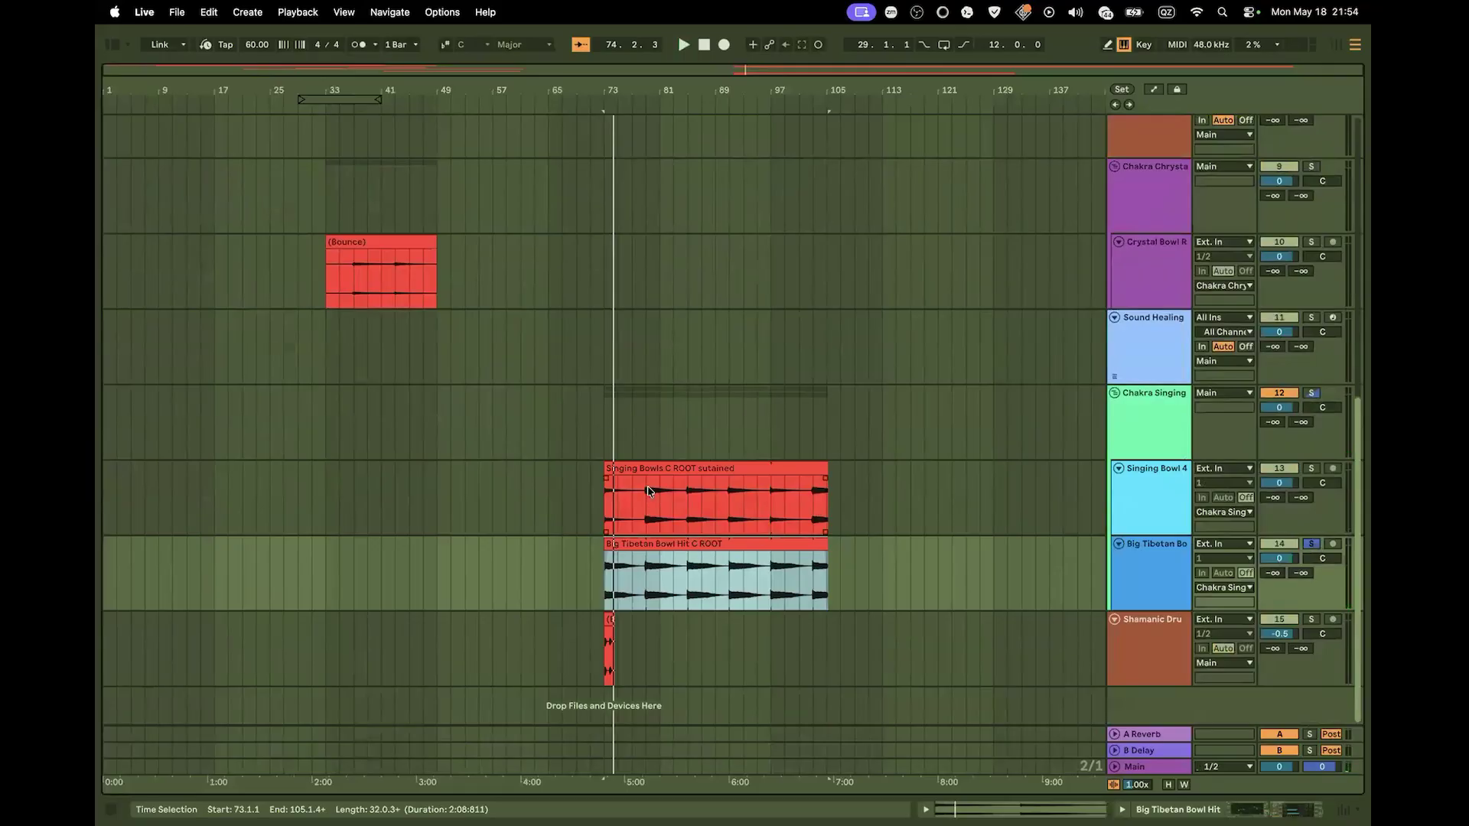
# Solo the Crystal Bowl track and audition its (Bounce) clip from bar 37, then bring the other tracks back in
pyautogui.scroll(12, 578, 372)
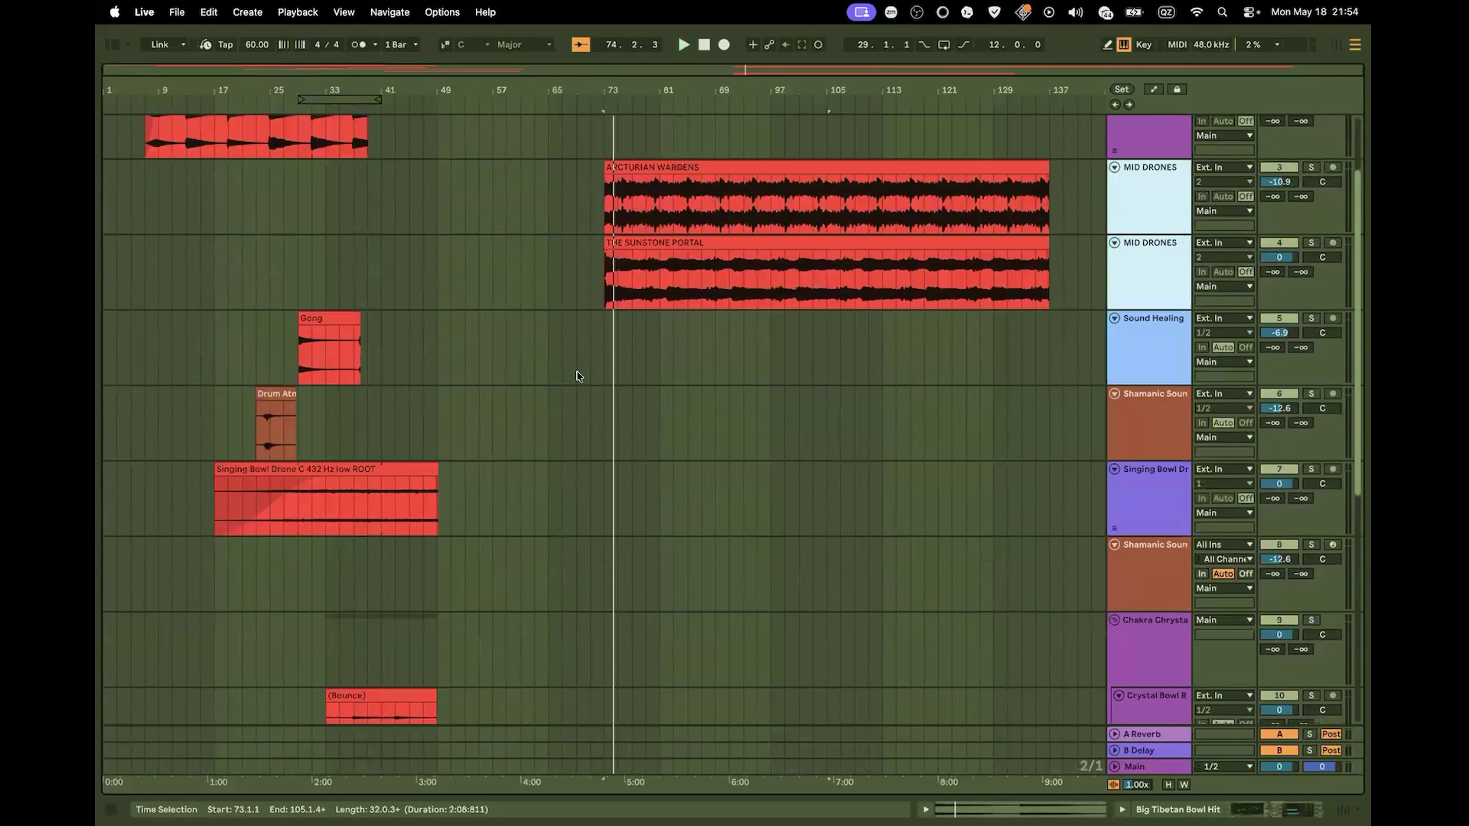
pyautogui.scroll(-2, 577, 375)
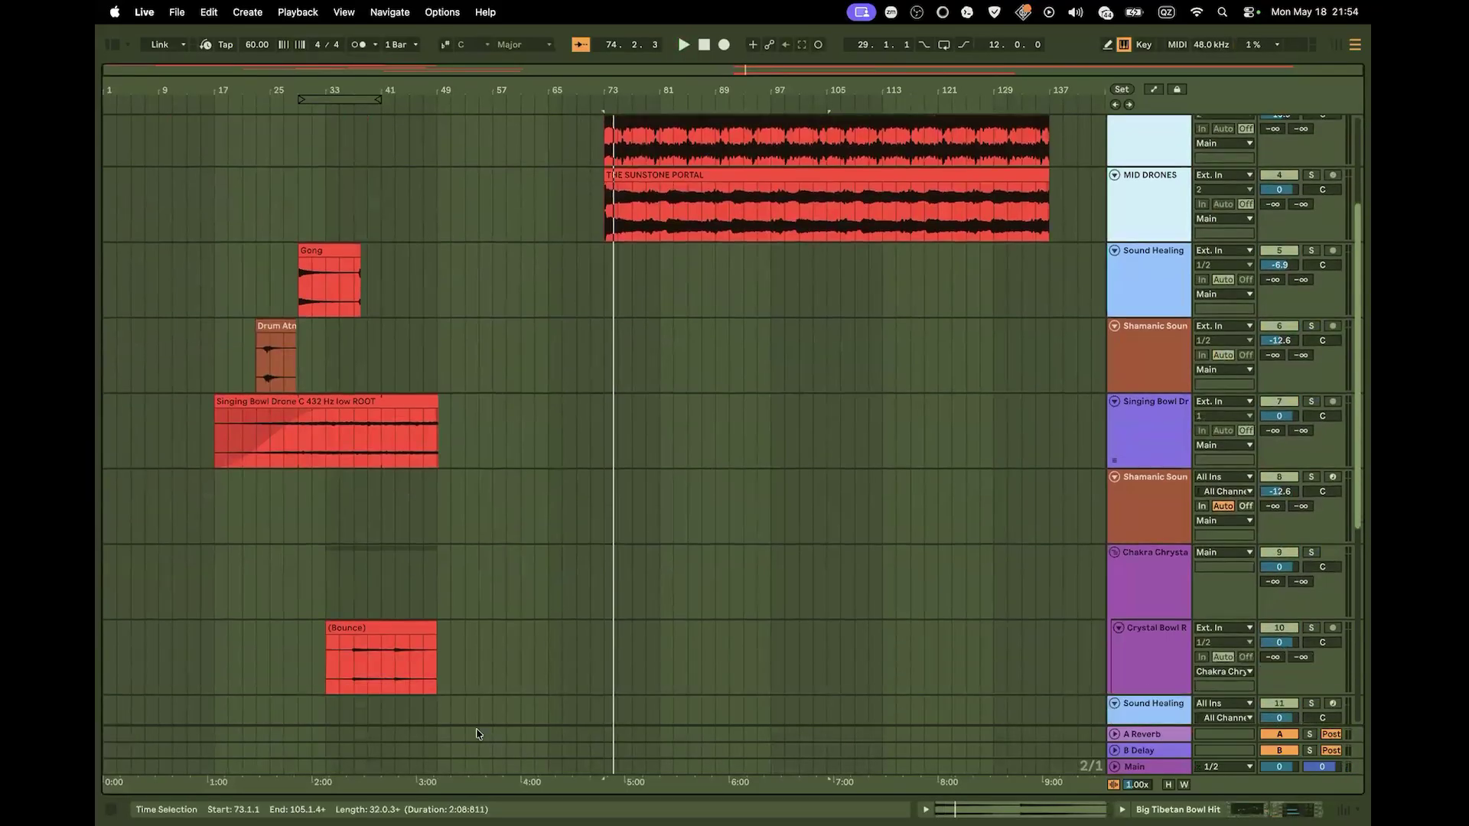
pyautogui.click(410, 626)
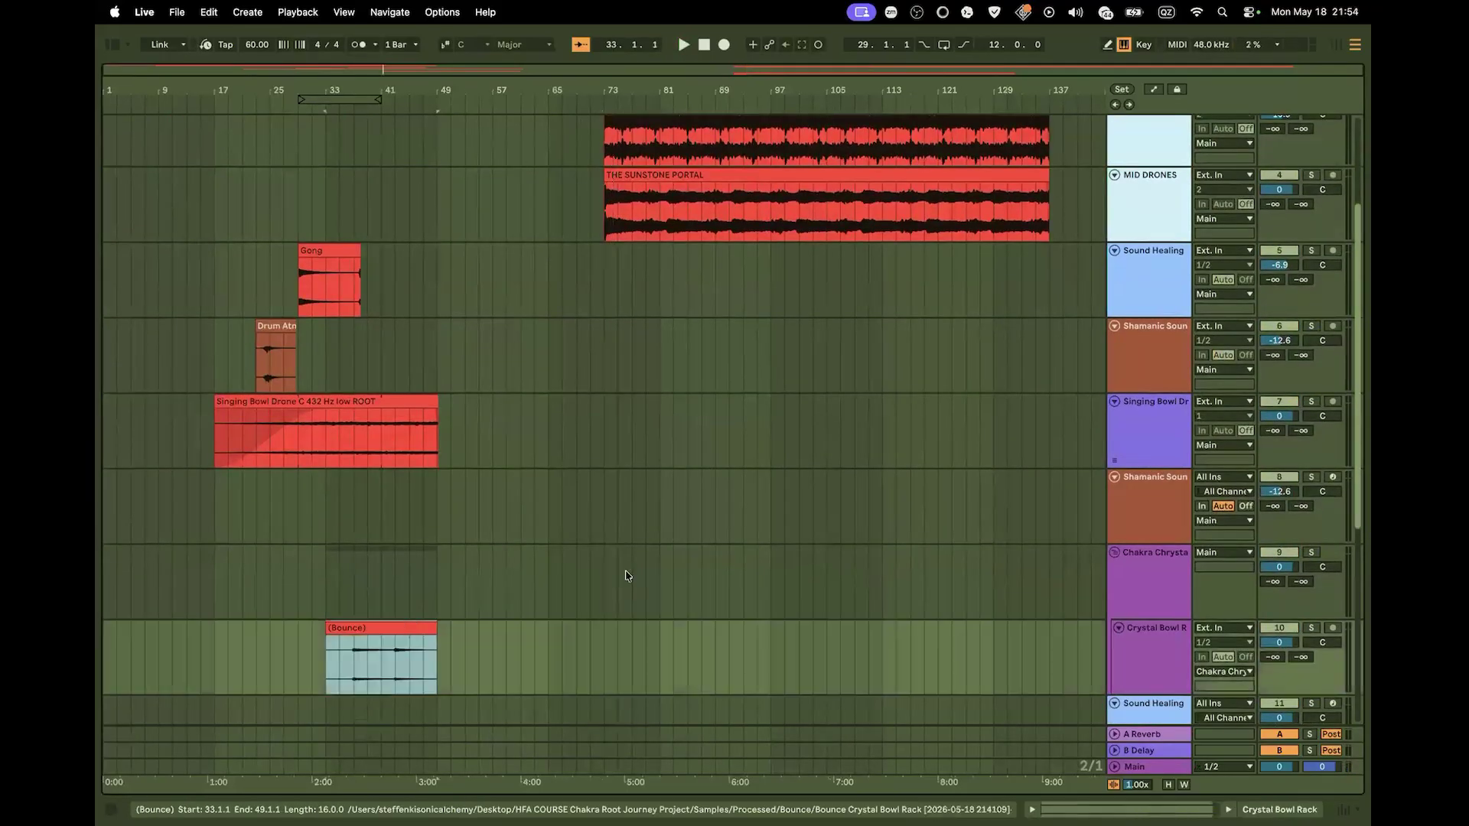
pyautogui.click(1310, 630)
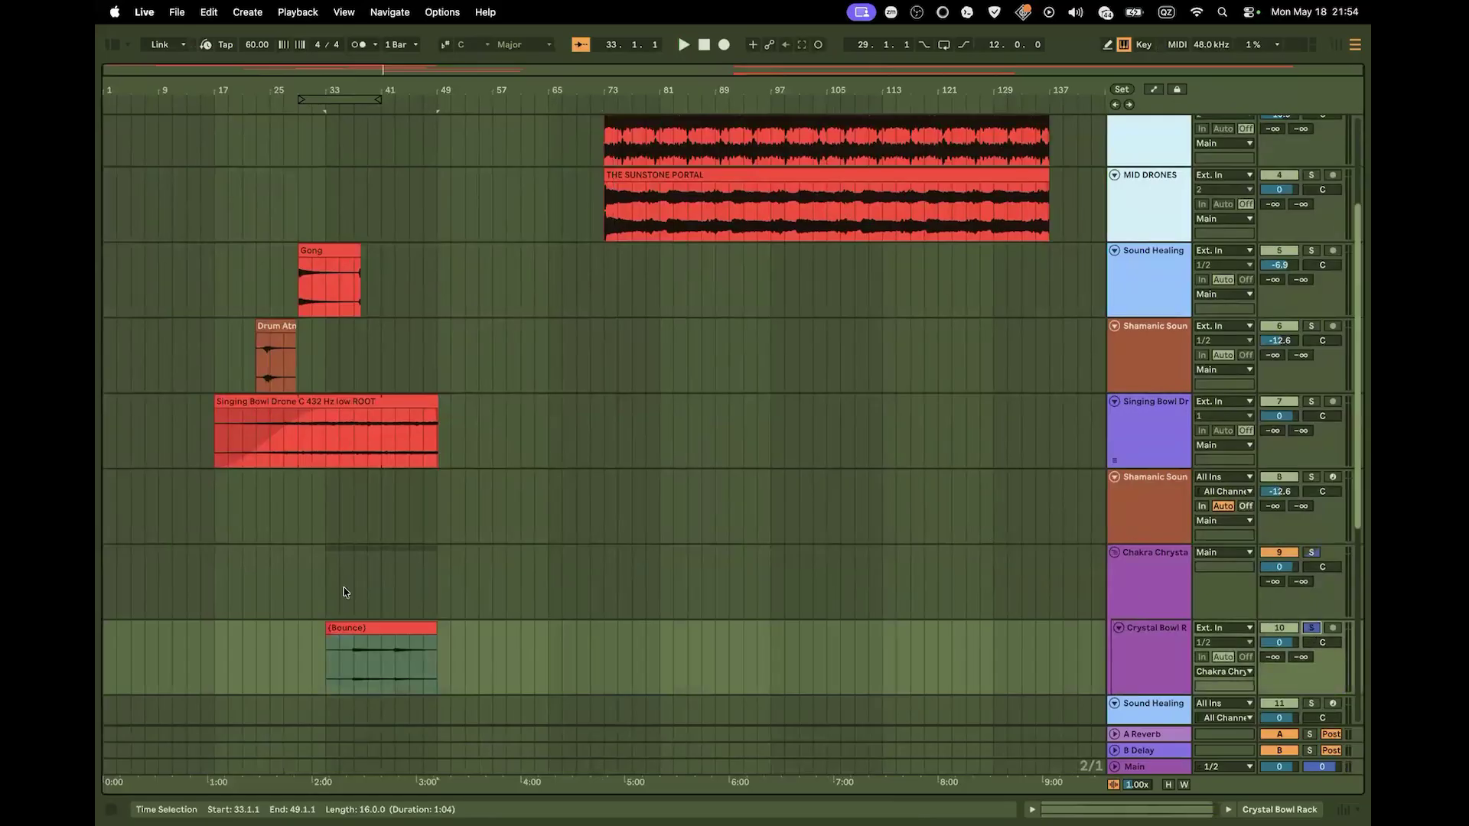
pyautogui.click(367, 624)
pyautogui.click(344, 647)
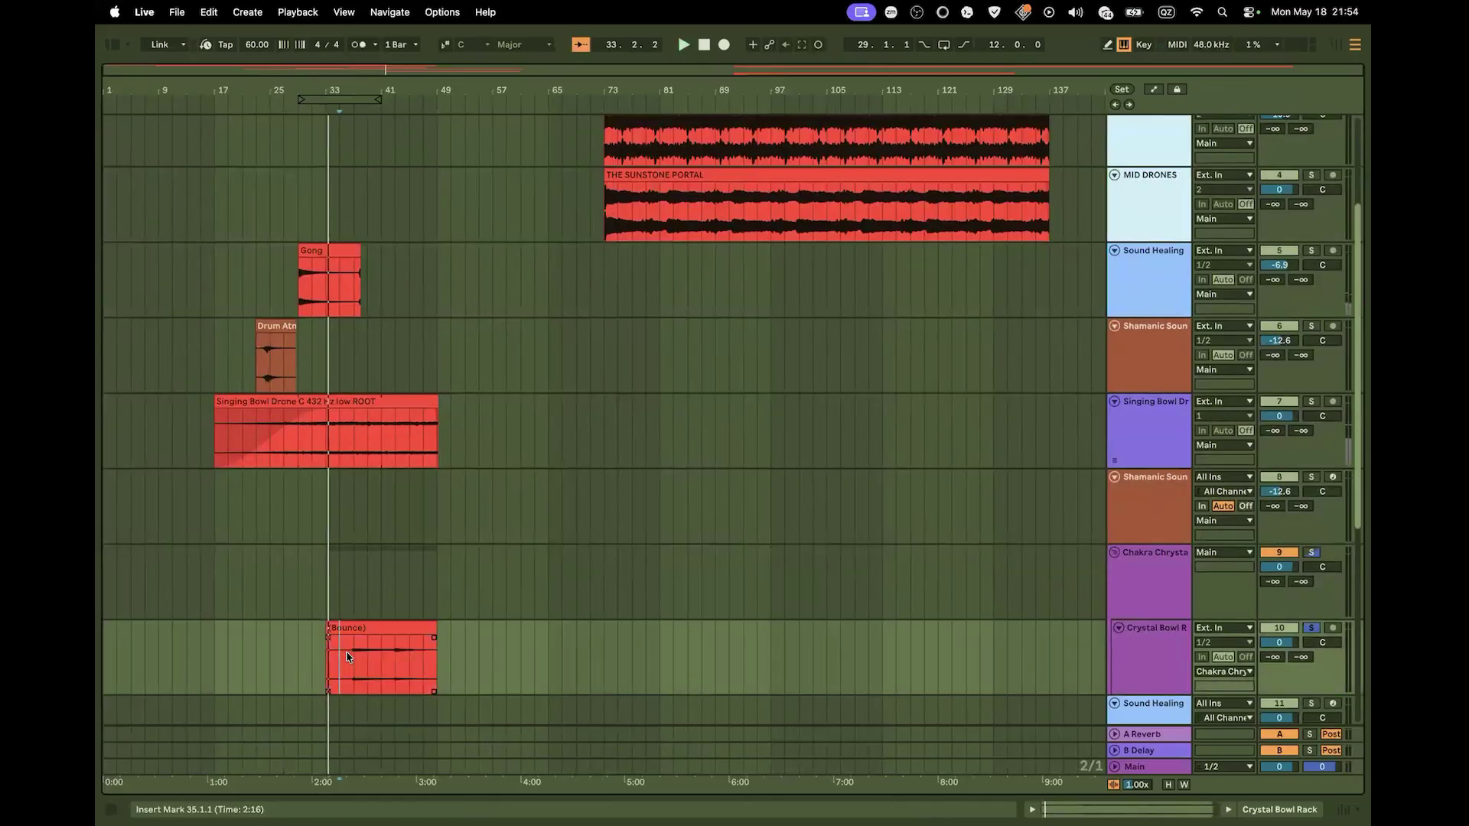
pyautogui.click(353, 655)
pyautogui.press('space')
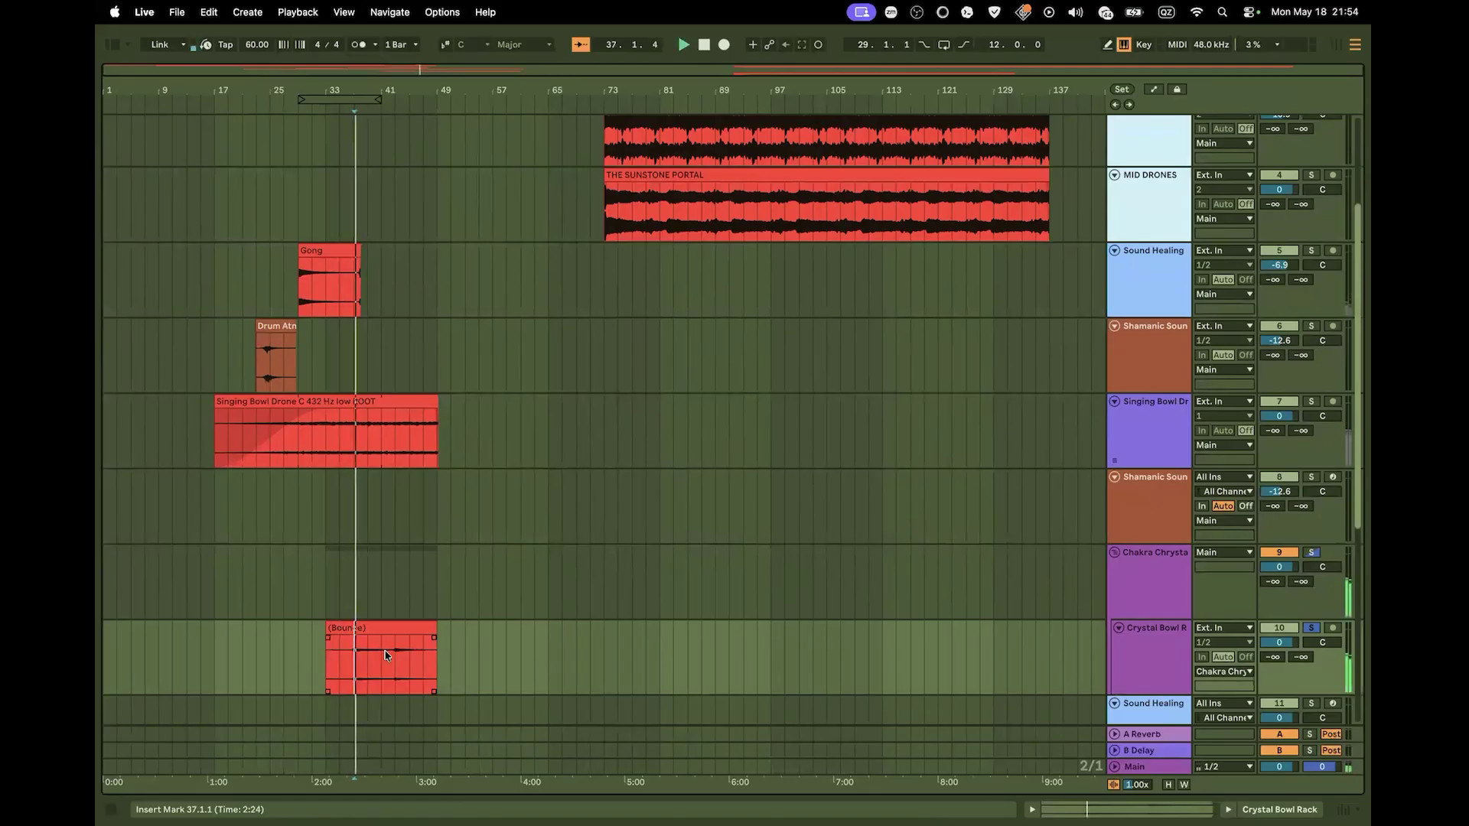
pyautogui.scroll(-3, 411, 641)
pyautogui.scroll(3, 459, 587)
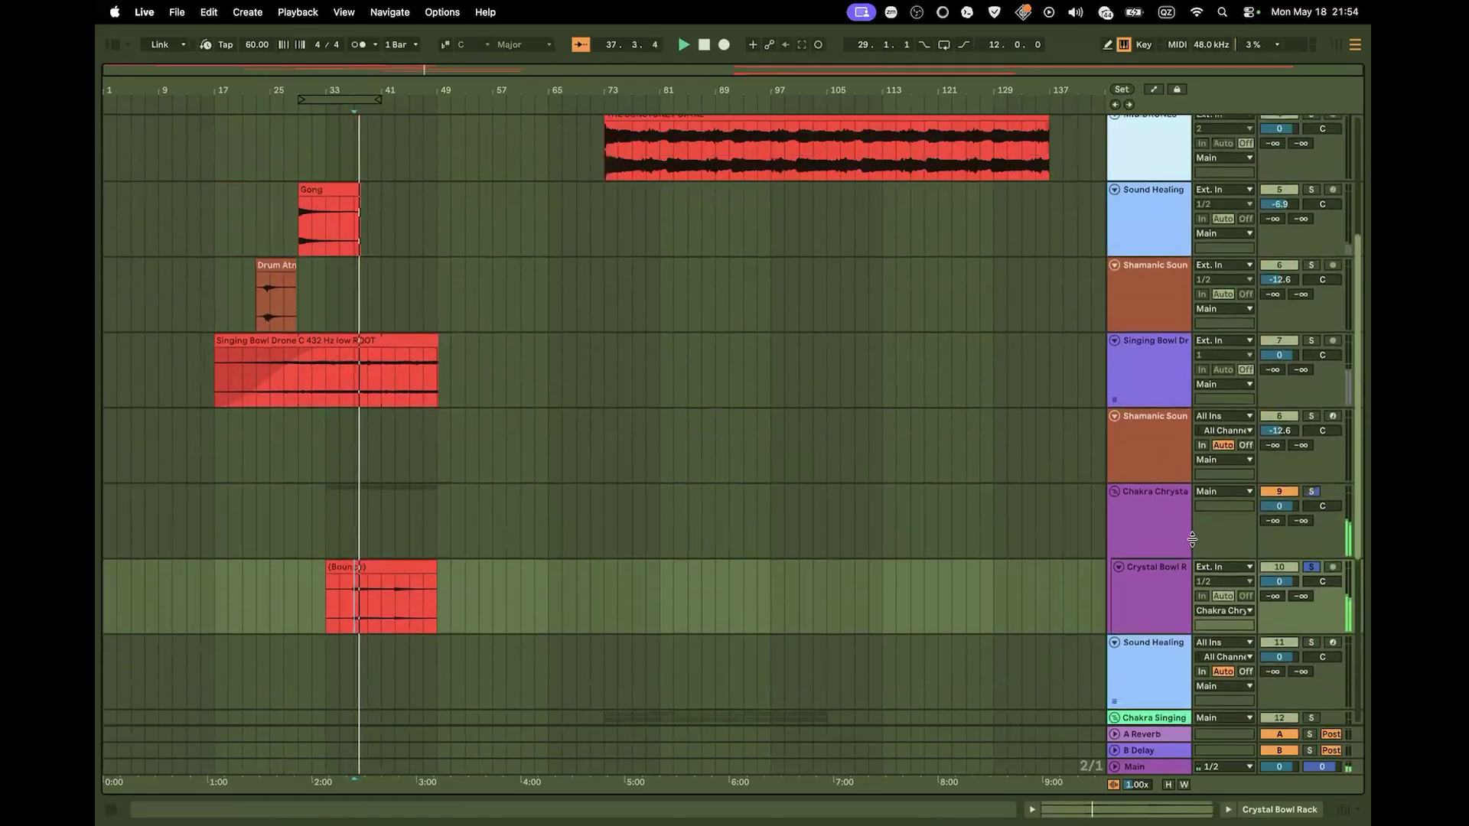
pyautogui.click(1311, 567)
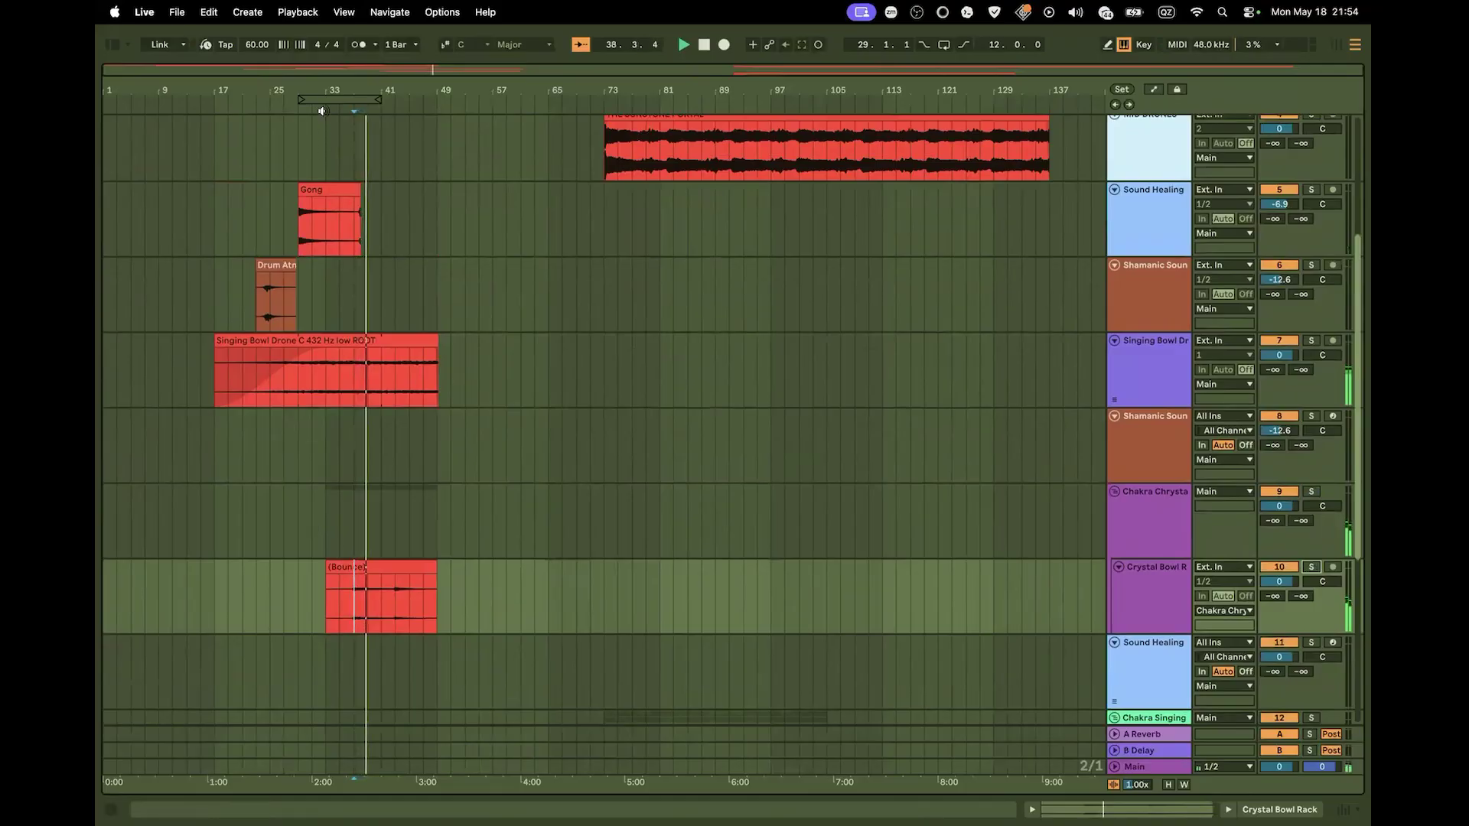
# Add a short fade-out of about two bars at the end of the Gong clip
pyautogui.click(359, 202)
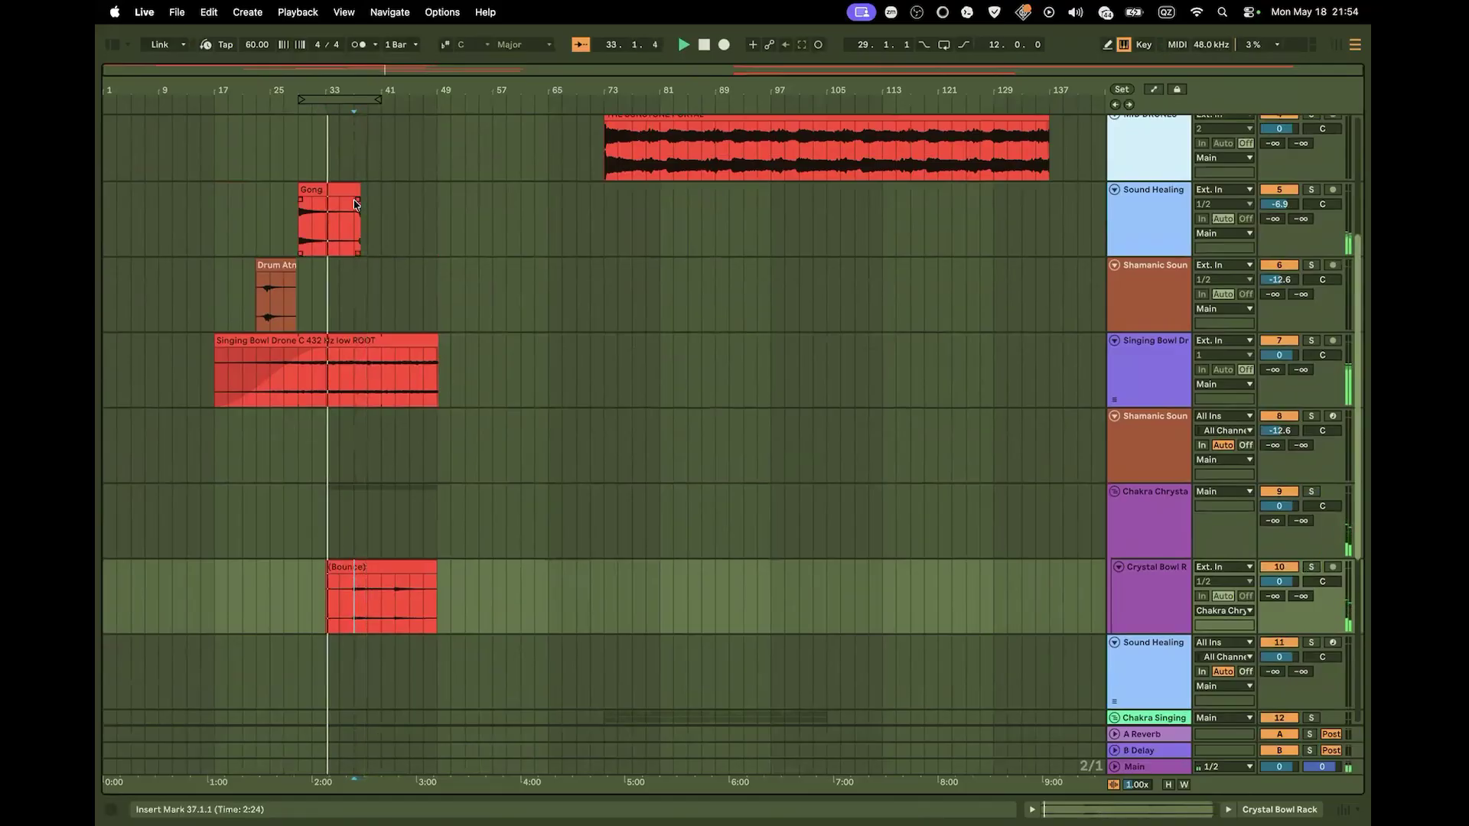
pyautogui.moveTo(359, 204); pyautogui.dragTo(344, 206)
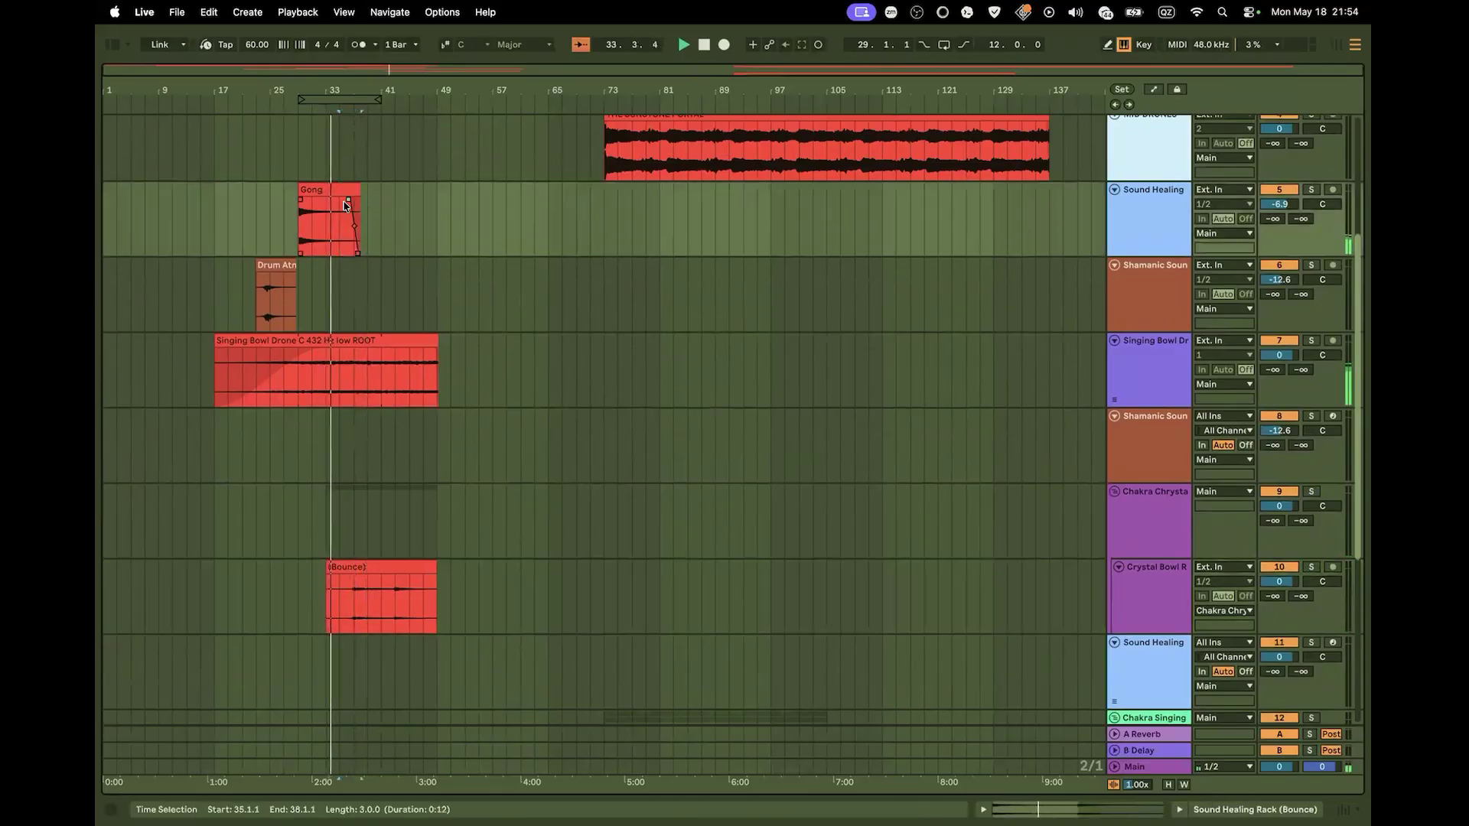
pyautogui.scroll(-3, 534, 305)
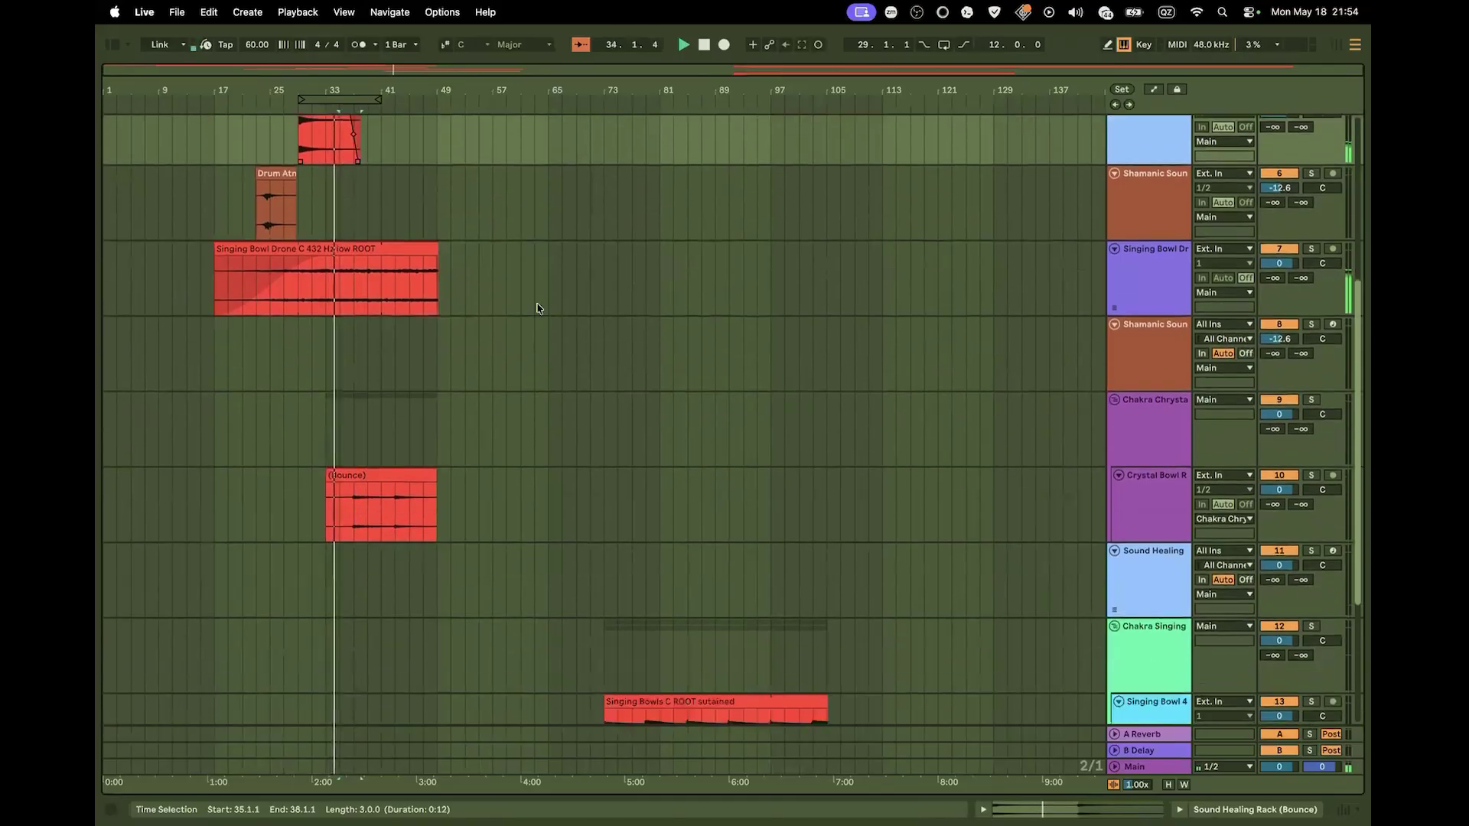
# Extend the AETHERLARK SONG clip and the singing bowl sustained hits C ROOT clip below it to end at bar 65
pyautogui.scroll(10, 537, 308)
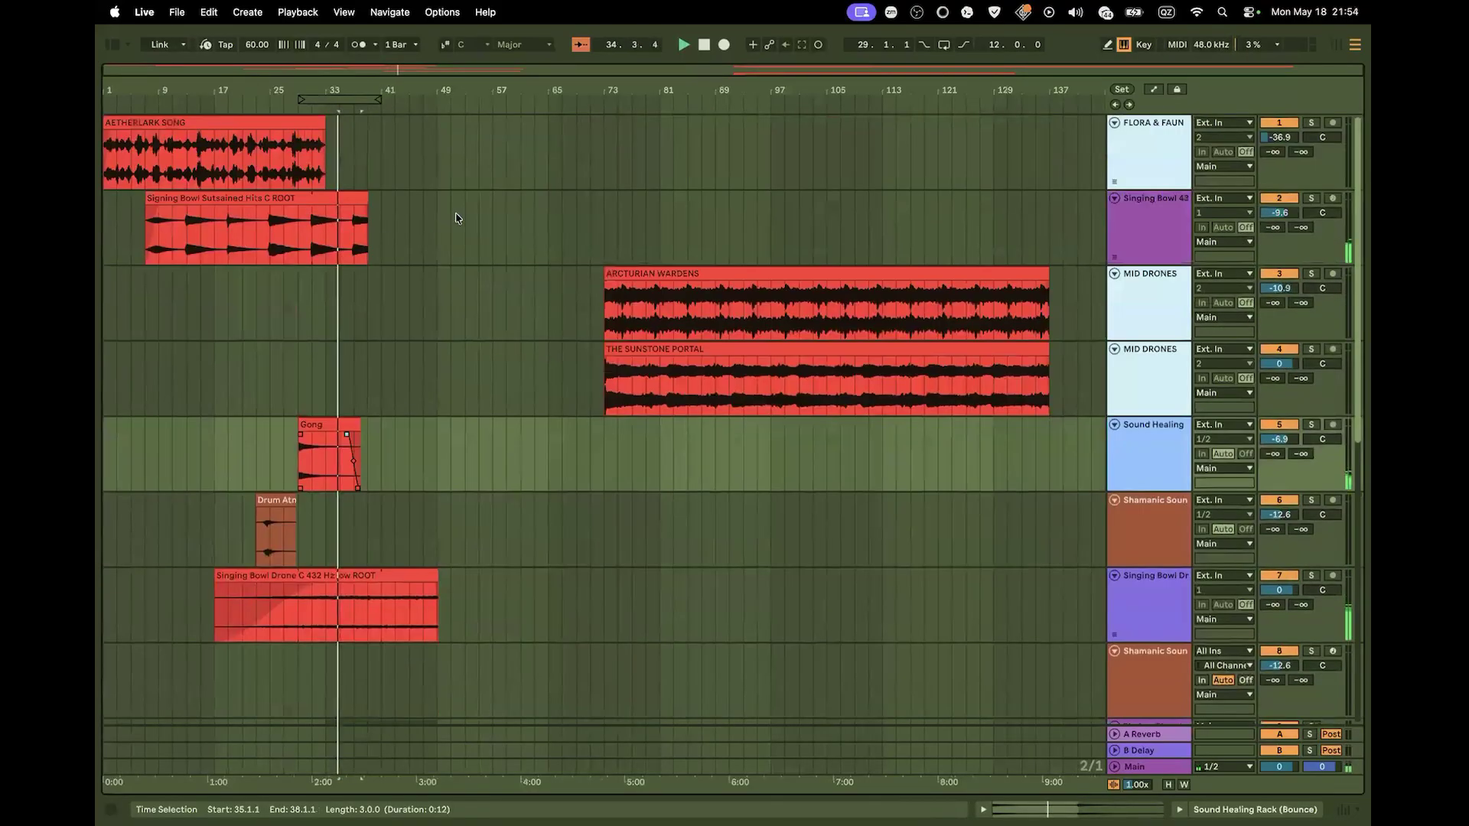
pyautogui.moveTo(324, 125); pyautogui.dragTo(548, 139)
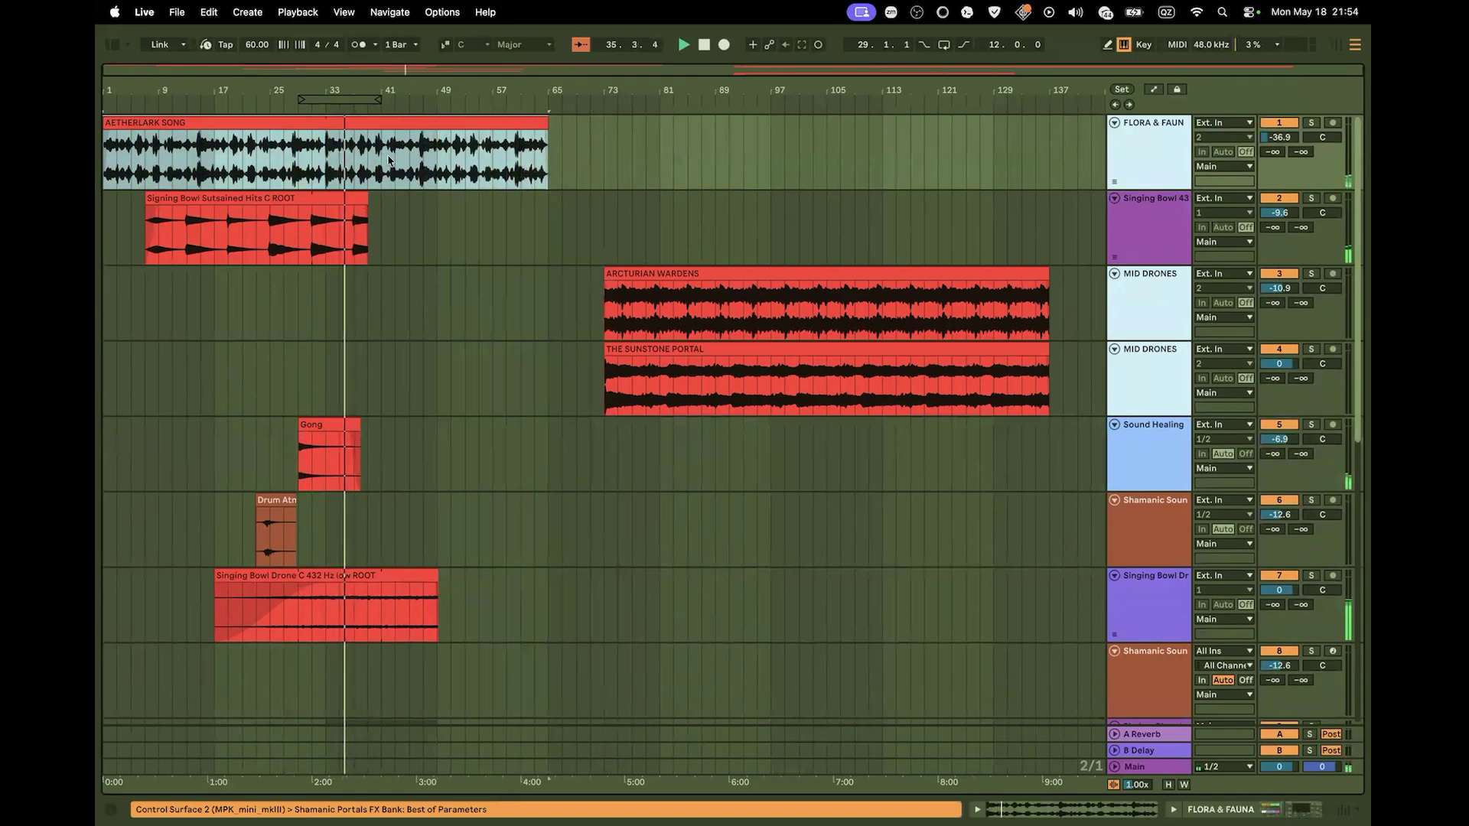
pyautogui.moveTo(368, 200); pyautogui.dragTo(548, 201)
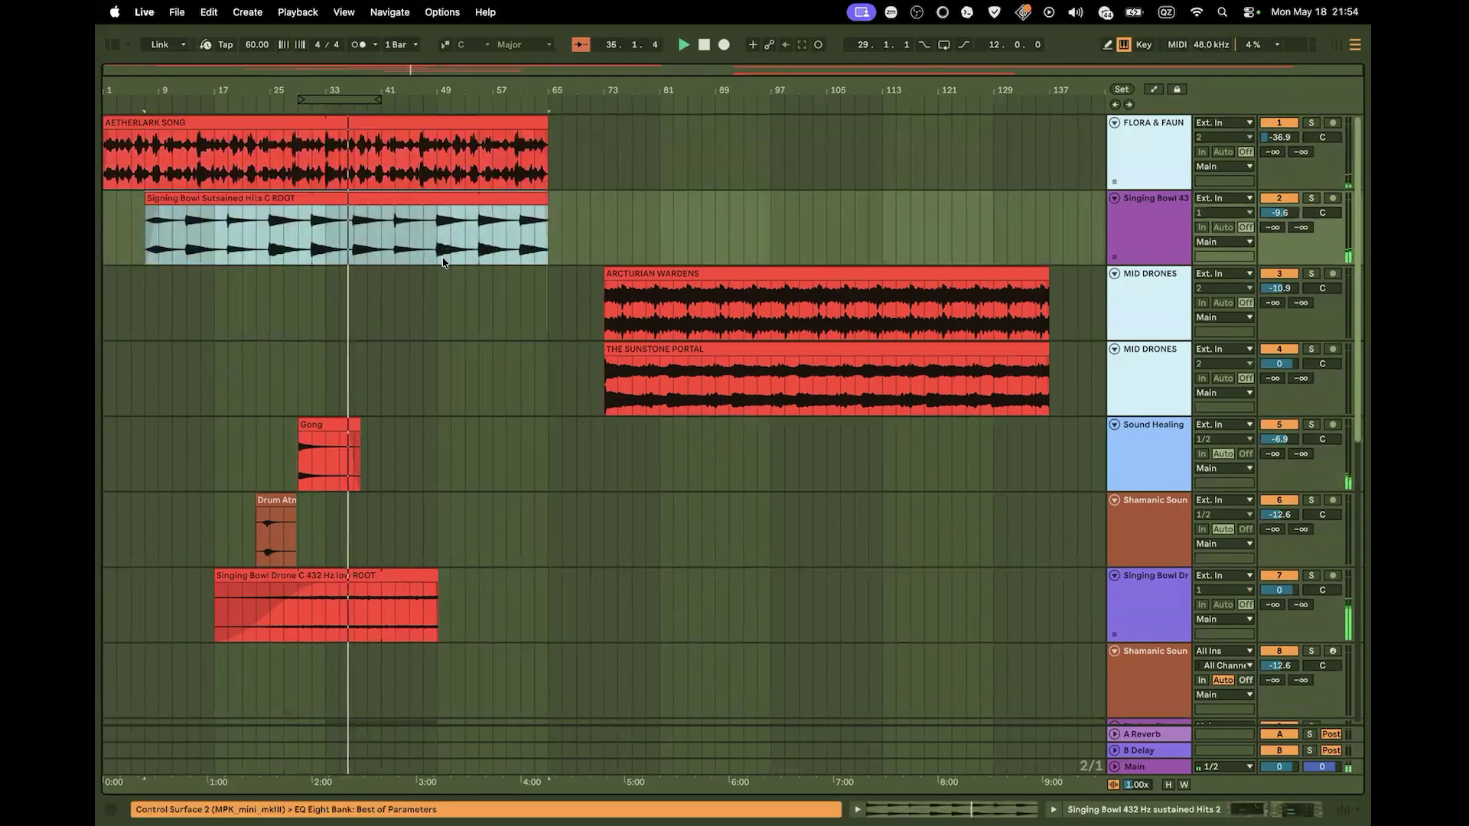
pyautogui.scroll(-4, 535, 329)
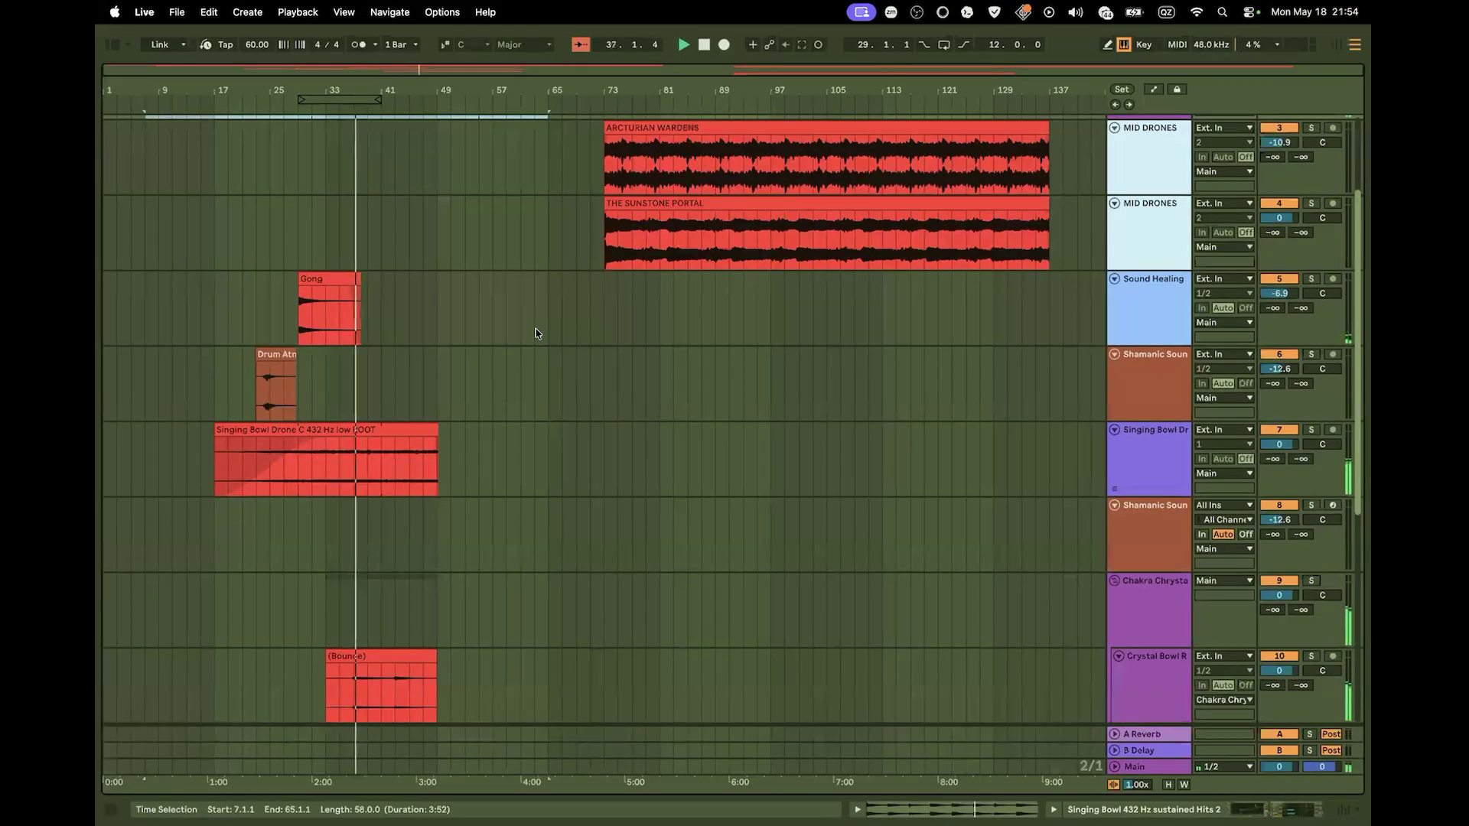
pyautogui.scroll(4, 529, 299)
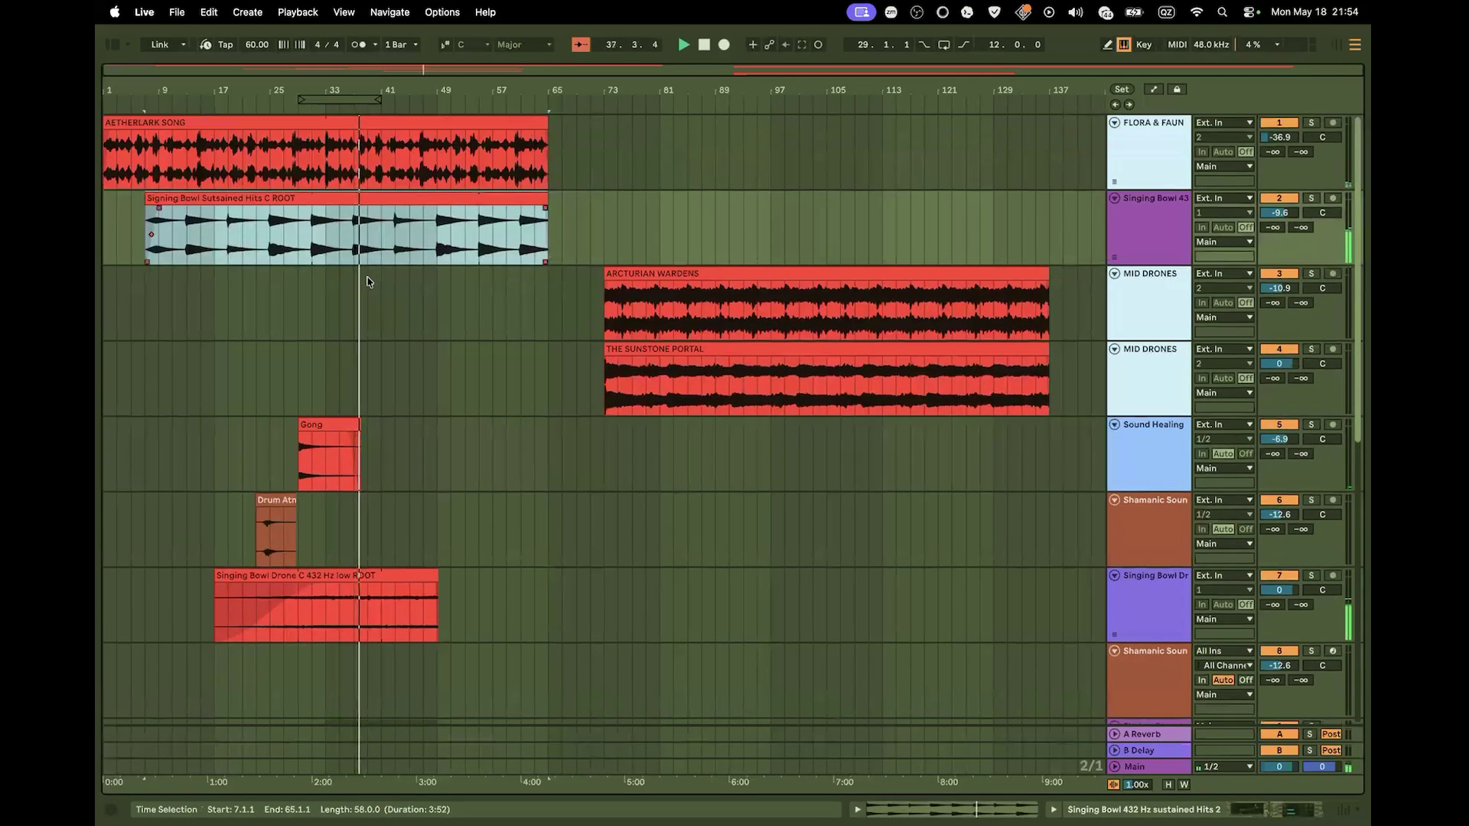
# Stop playback and move the crystal bowl (Bounce) clip to start at bar 37
pyautogui.scroll(-8, 367, 277)
pyautogui.press('space')
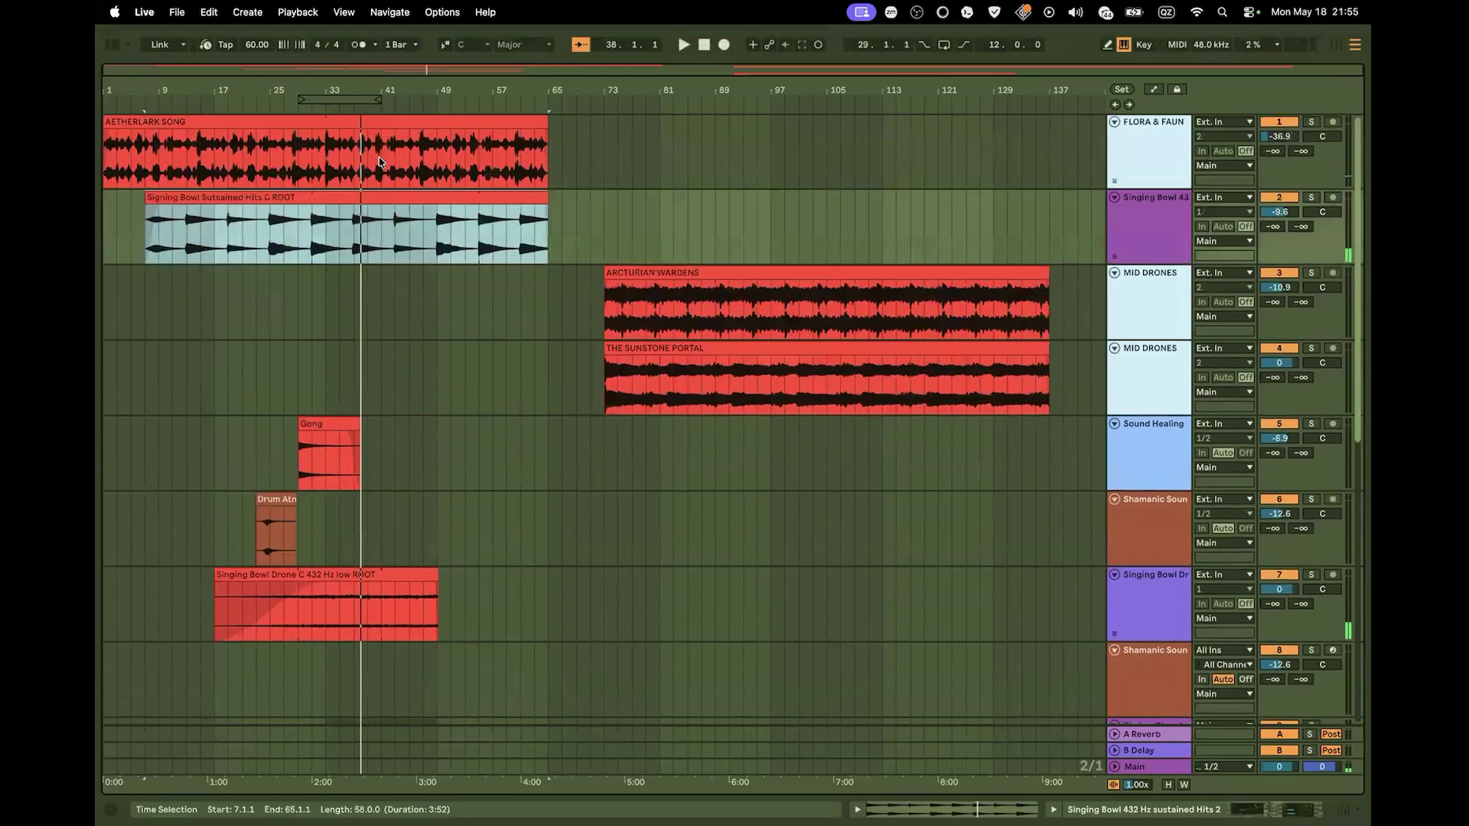
pyautogui.scroll(8, 344, 253)
pyautogui.scroll(-4, 604, 696)
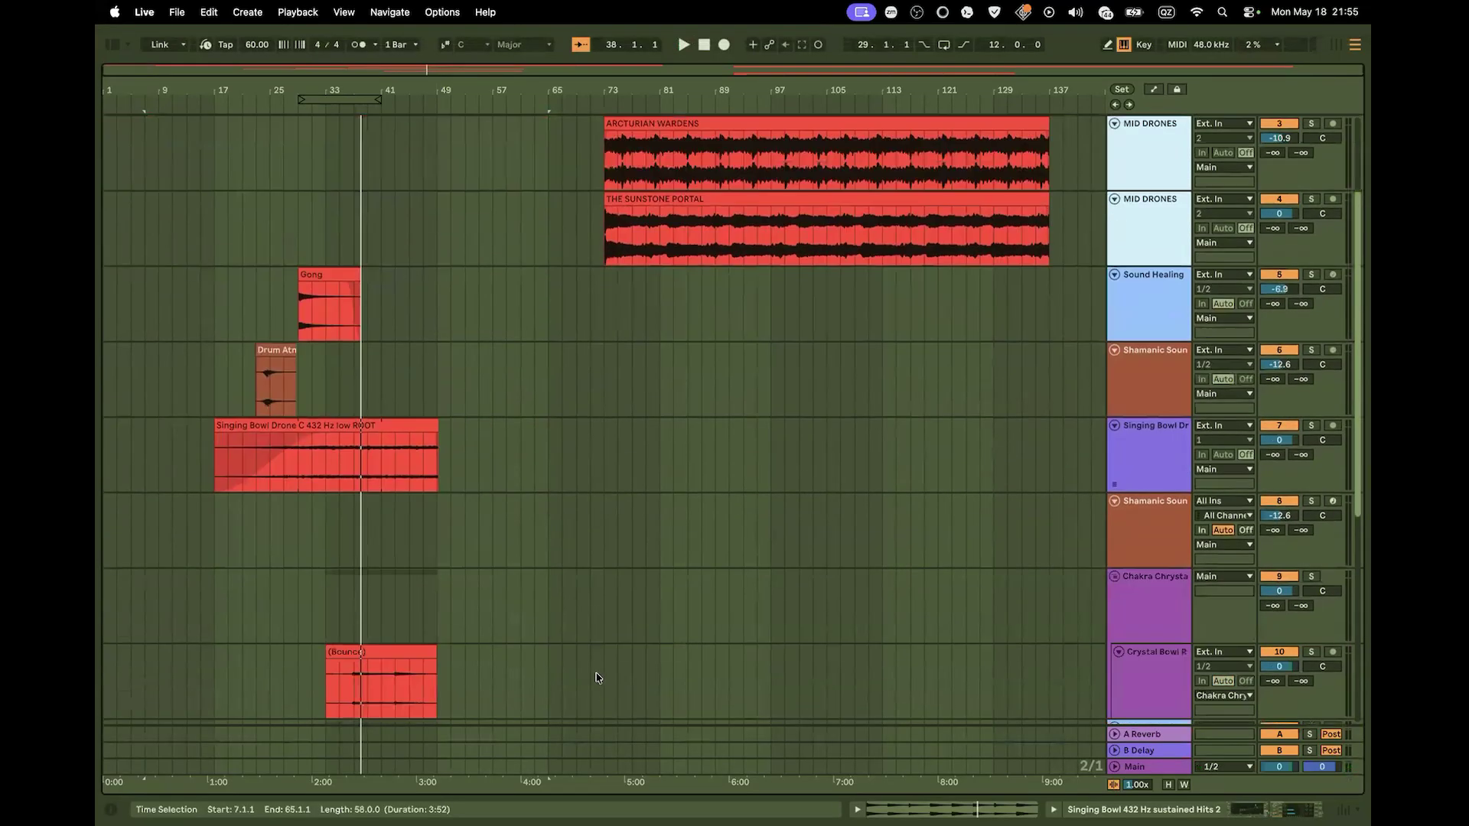
pyautogui.scroll(1, 432, 598)
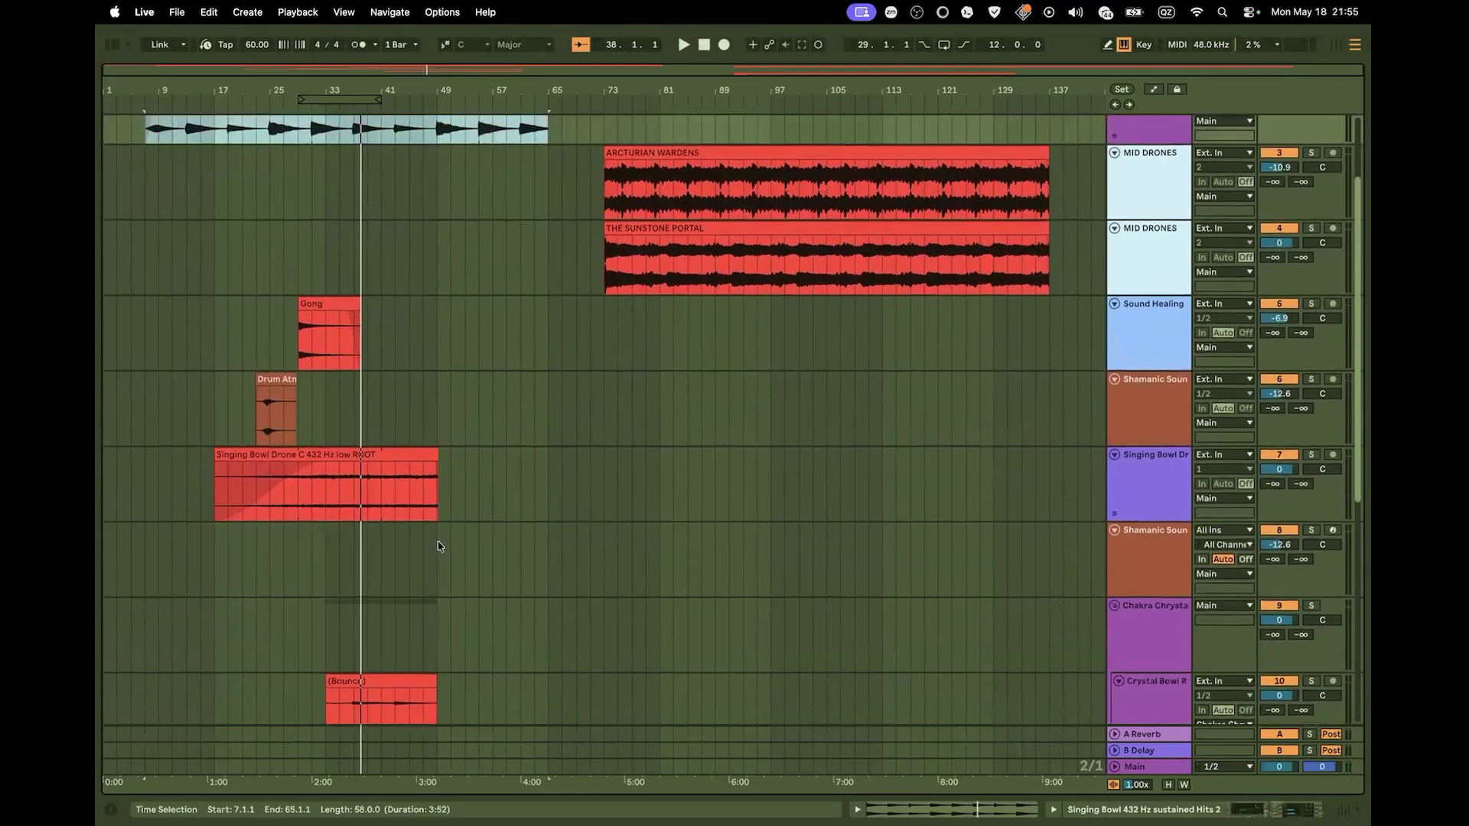
pyautogui.moveTo(374, 681); pyautogui.dragTo(400, 684)
# Play the arrangement from bar 29 to check the gong, drone and crystal bowl sequence
pyautogui.scroll(2, 358, 182)
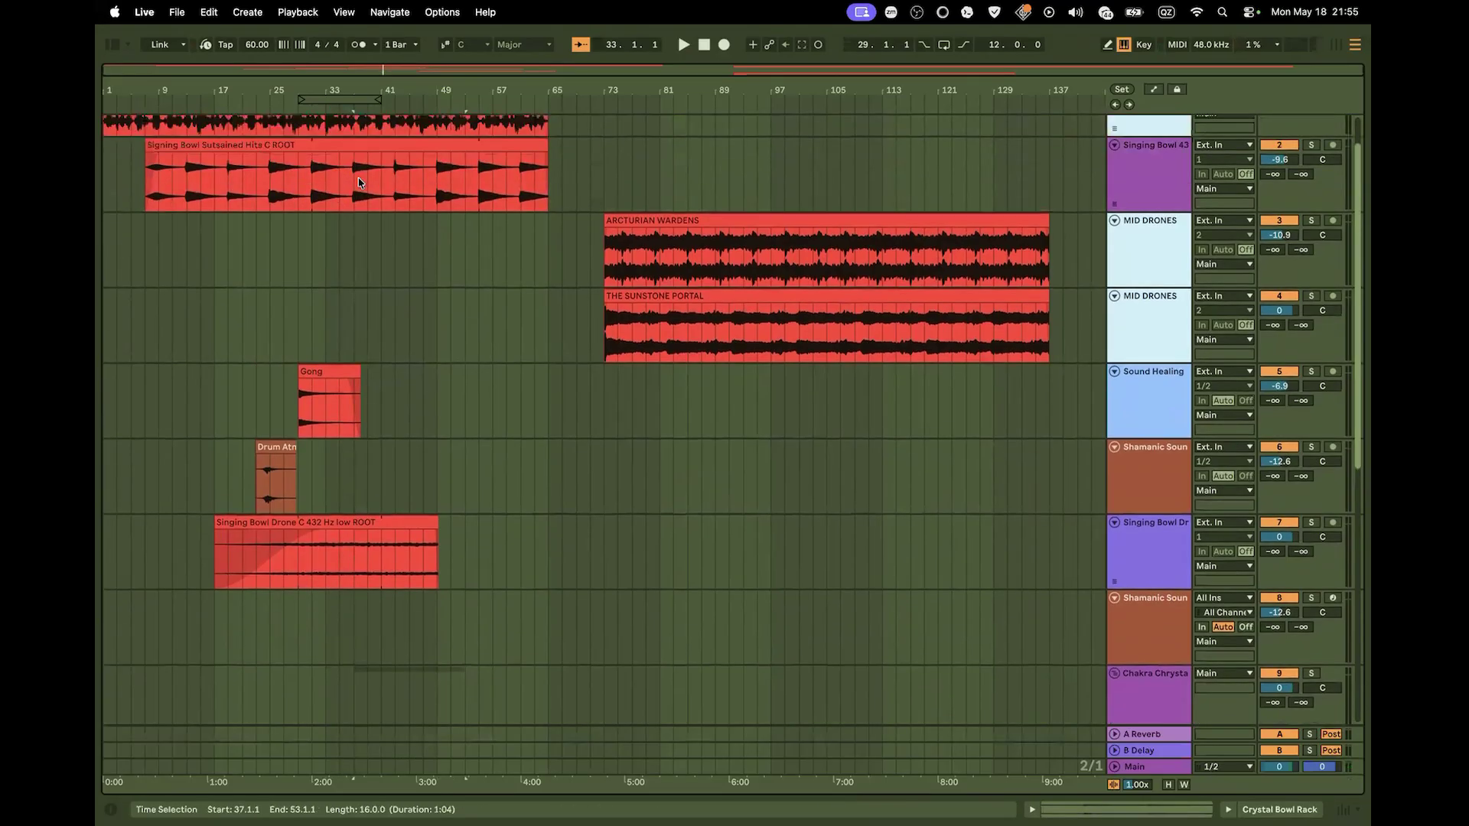
pyautogui.click(327, 264)
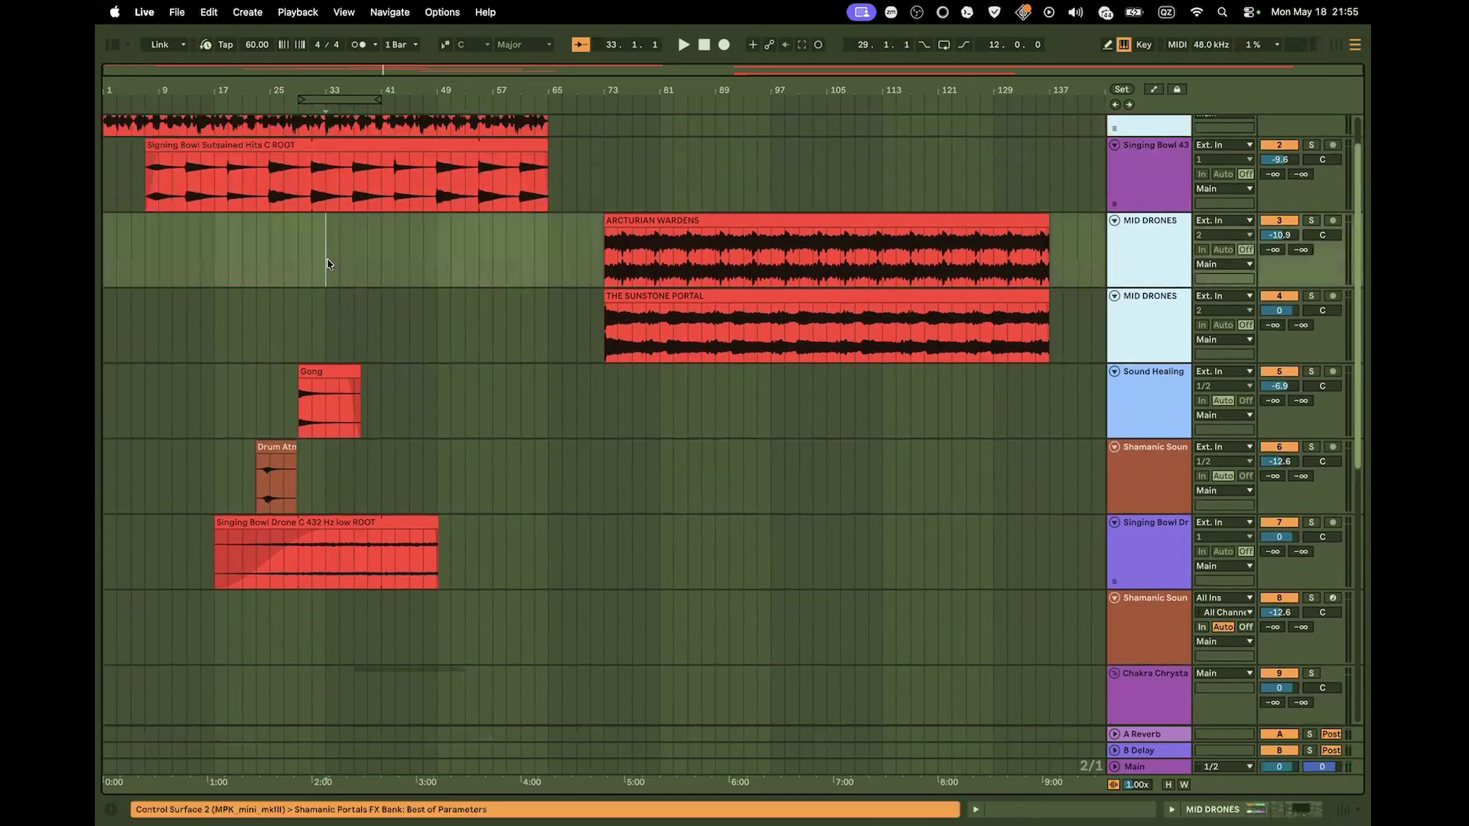
pyautogui.press('space')
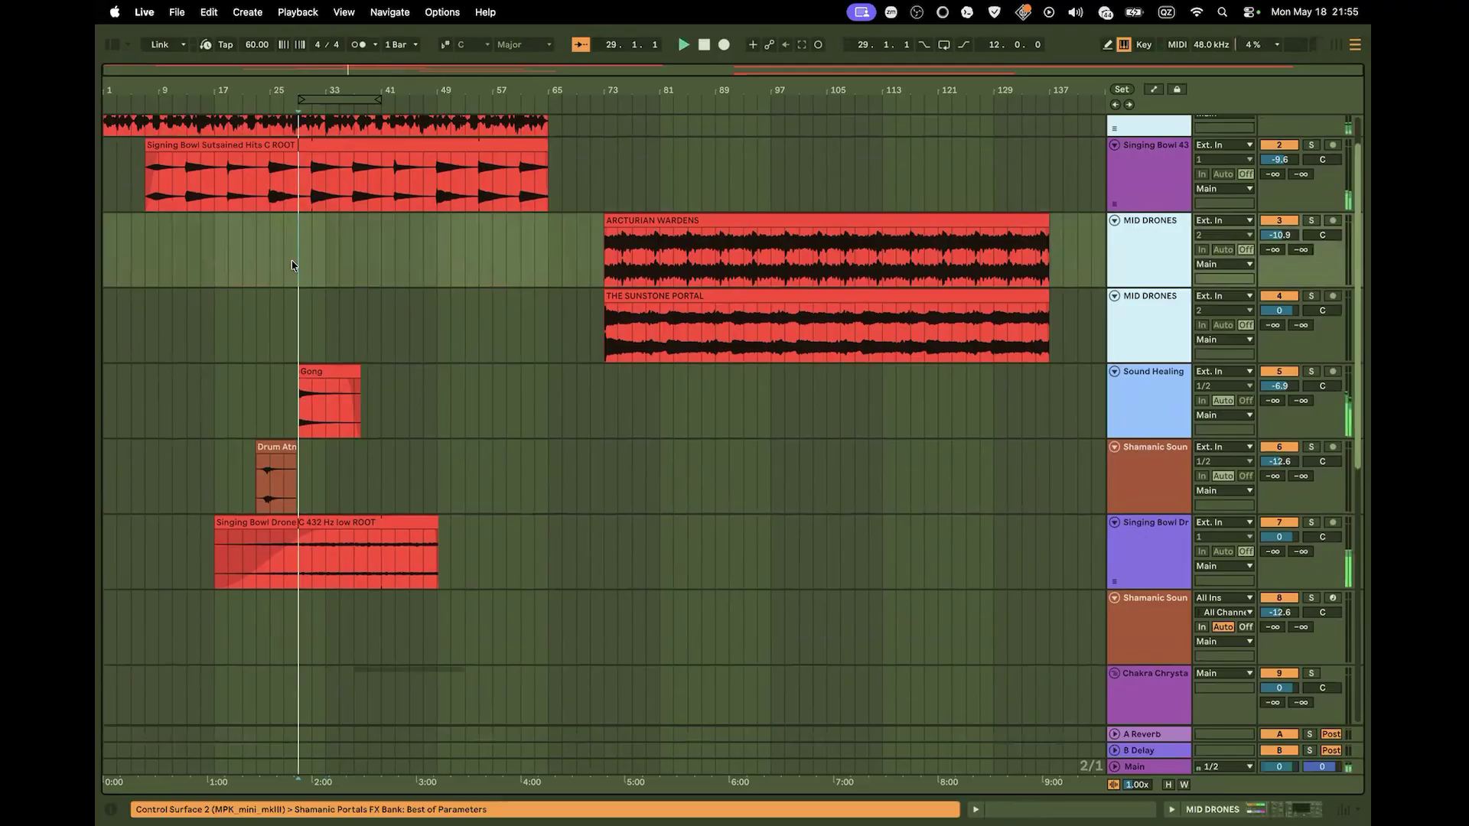
pyautogui.scroll(-12, 423, 284)
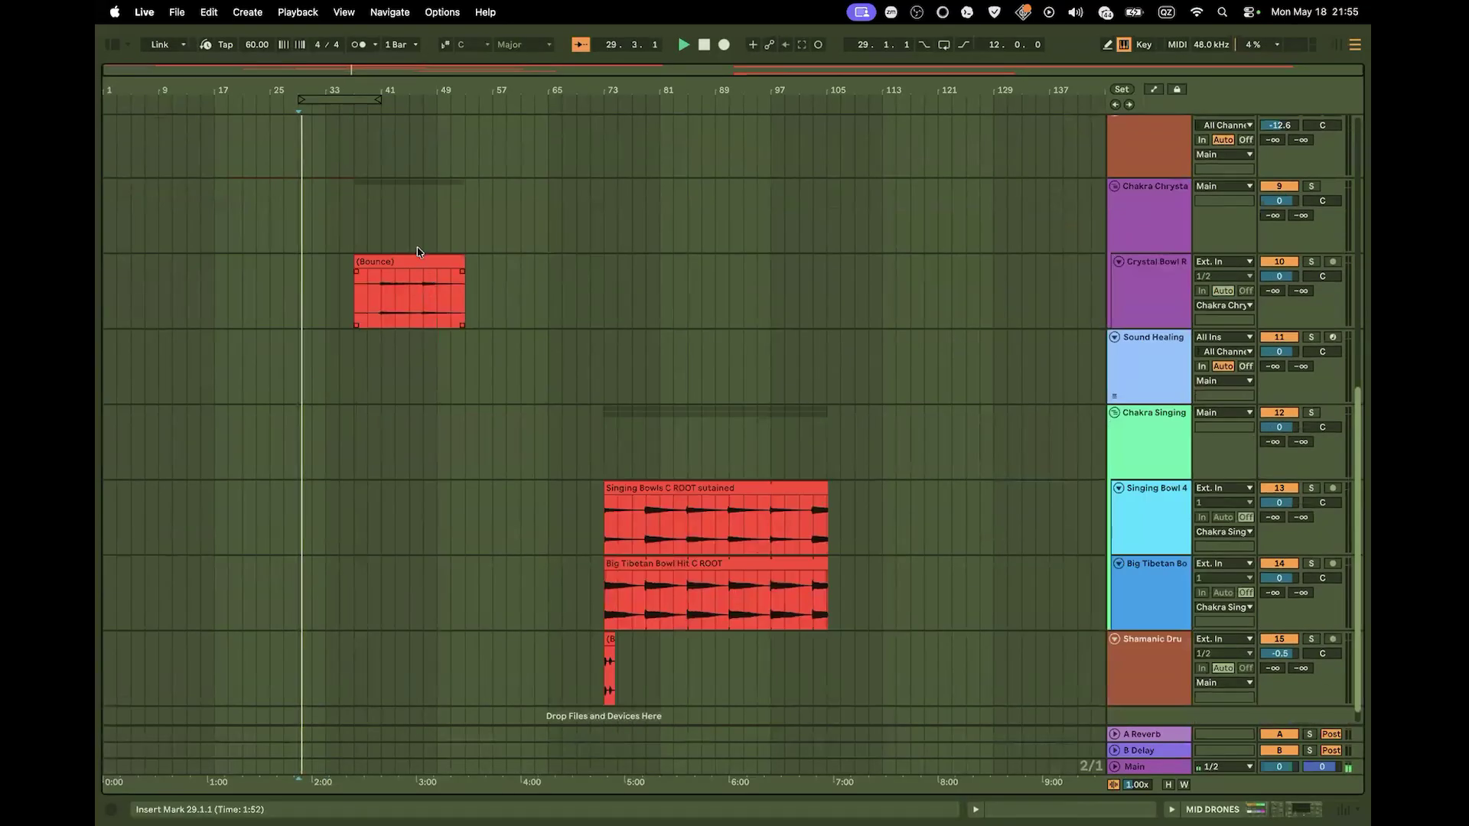
pyautogui.scroll(1, 427, 231)
pyautogui.scroll(4, 525, 269)
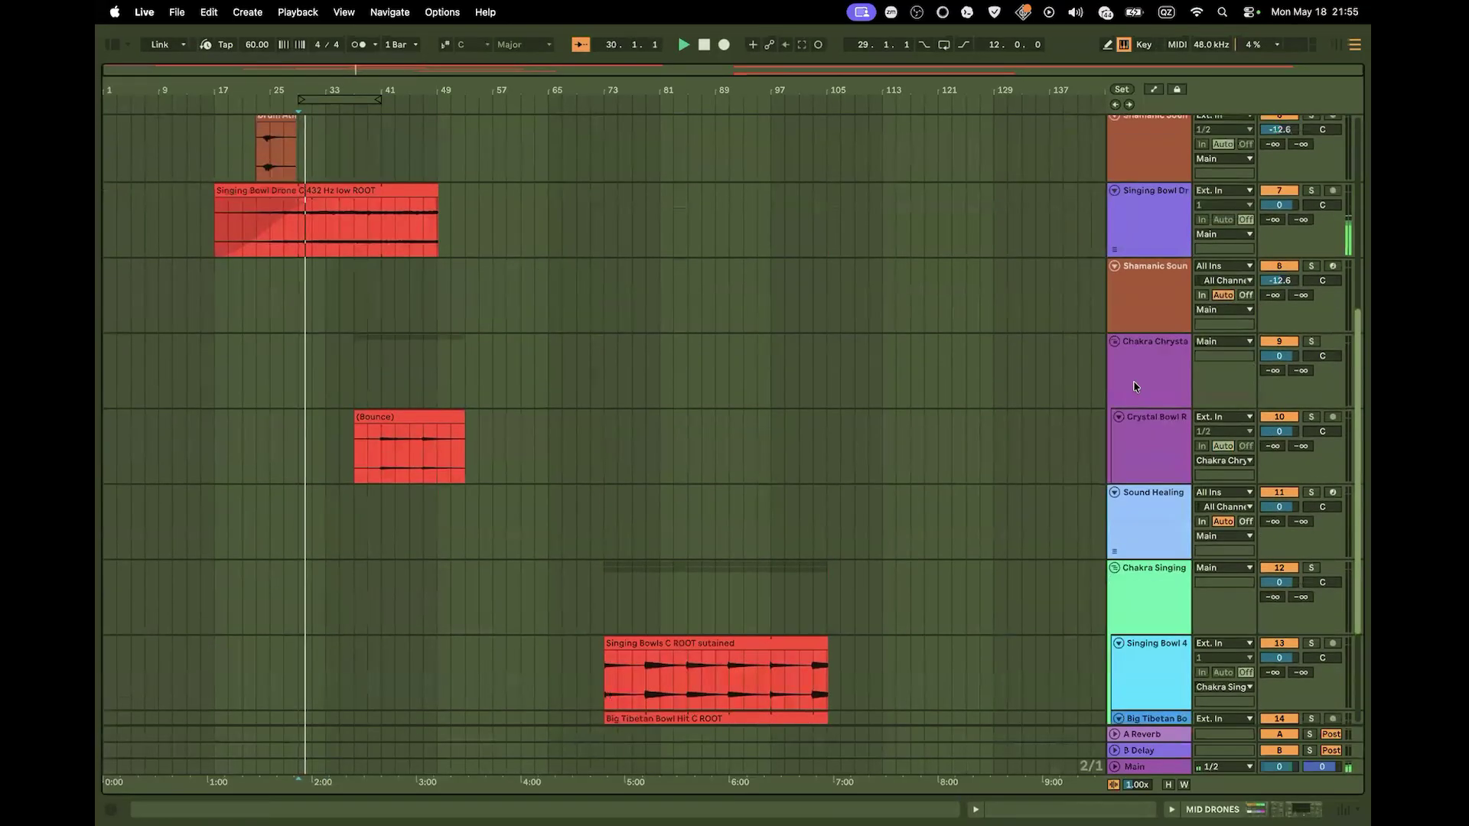
# Ungroup the Chakra Chrystal Bowls 432 Hz group track
pyautogui.scroll(1, 1151, 440)
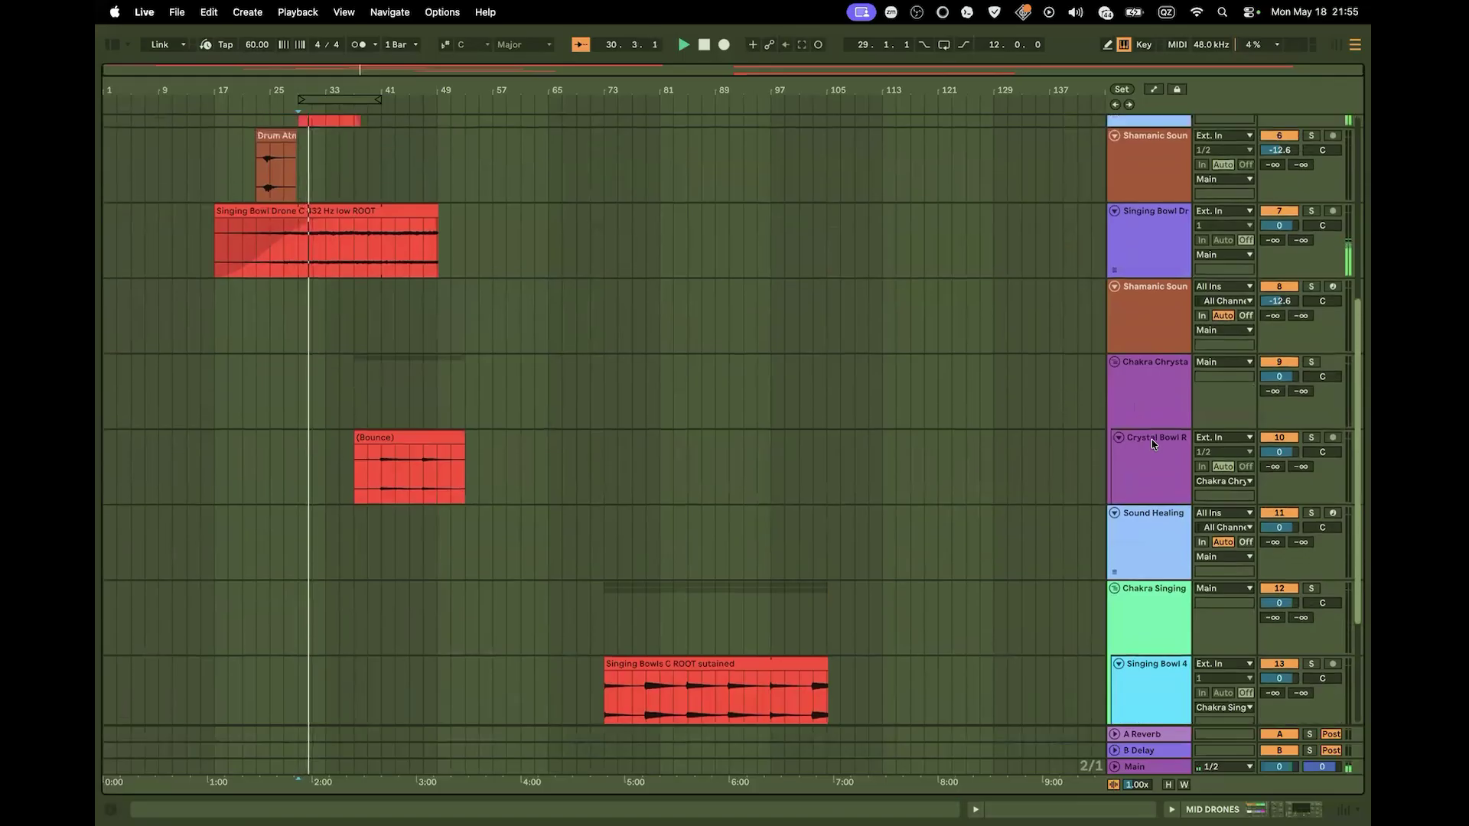
pyautogui.click(1156, 404)
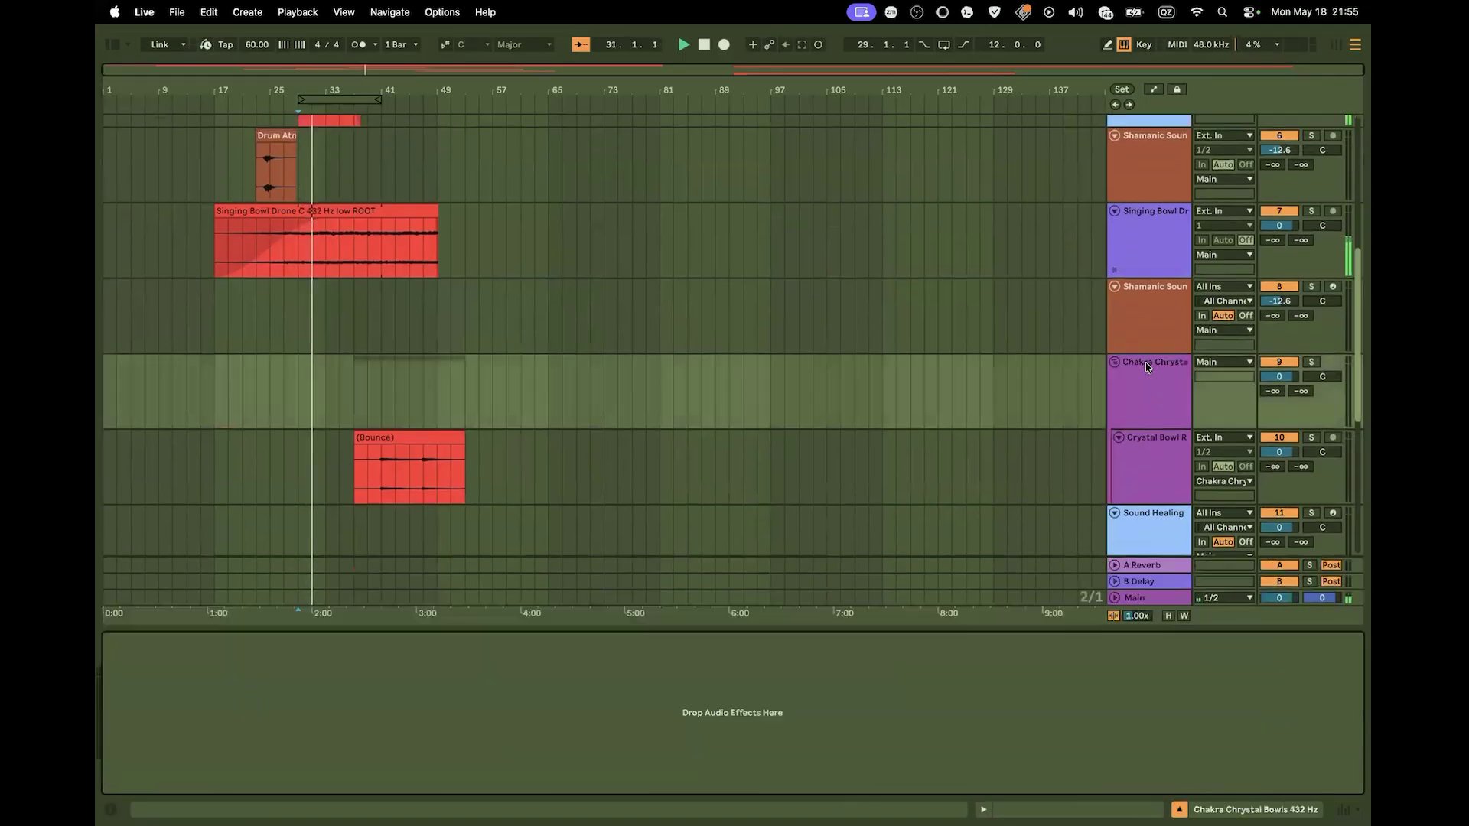
pyautogui.rightClick(1146, 367)
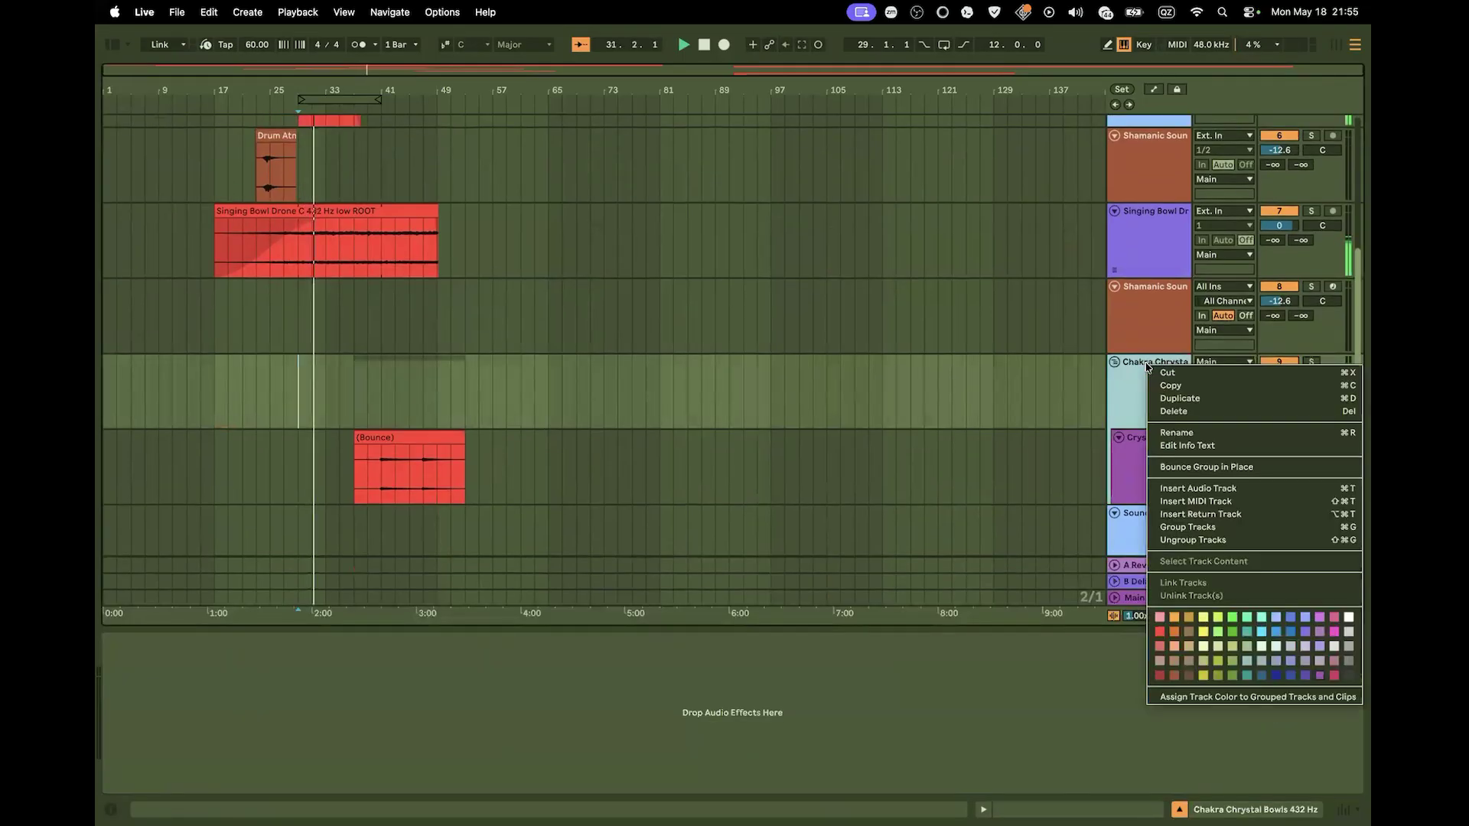
pyautogui.click(1192, 540)
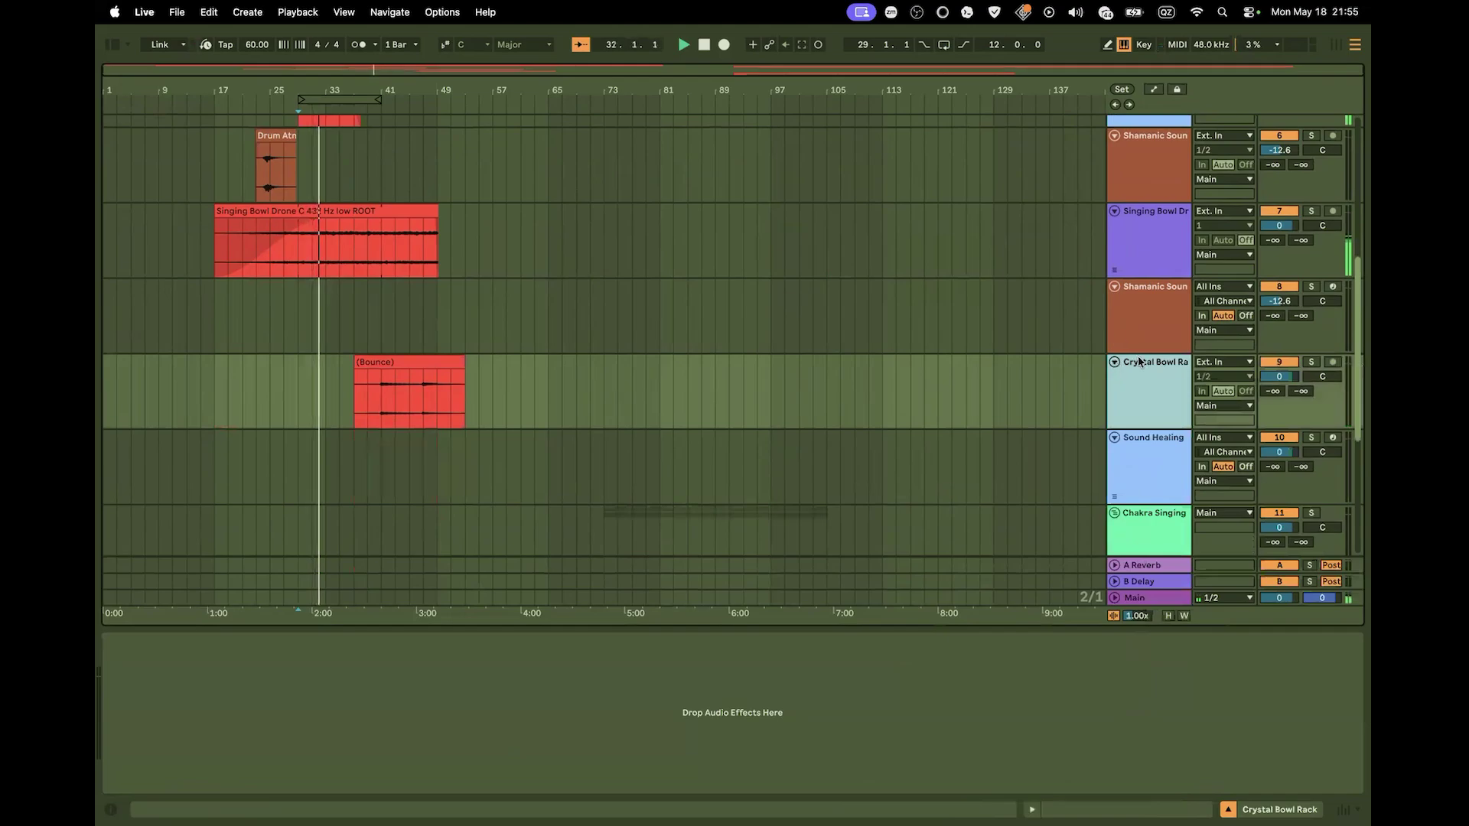
# Ungroup the Chakra Singing Bowls 432 Hz group track
pyautogui.scroll(-5, 1138, 312)
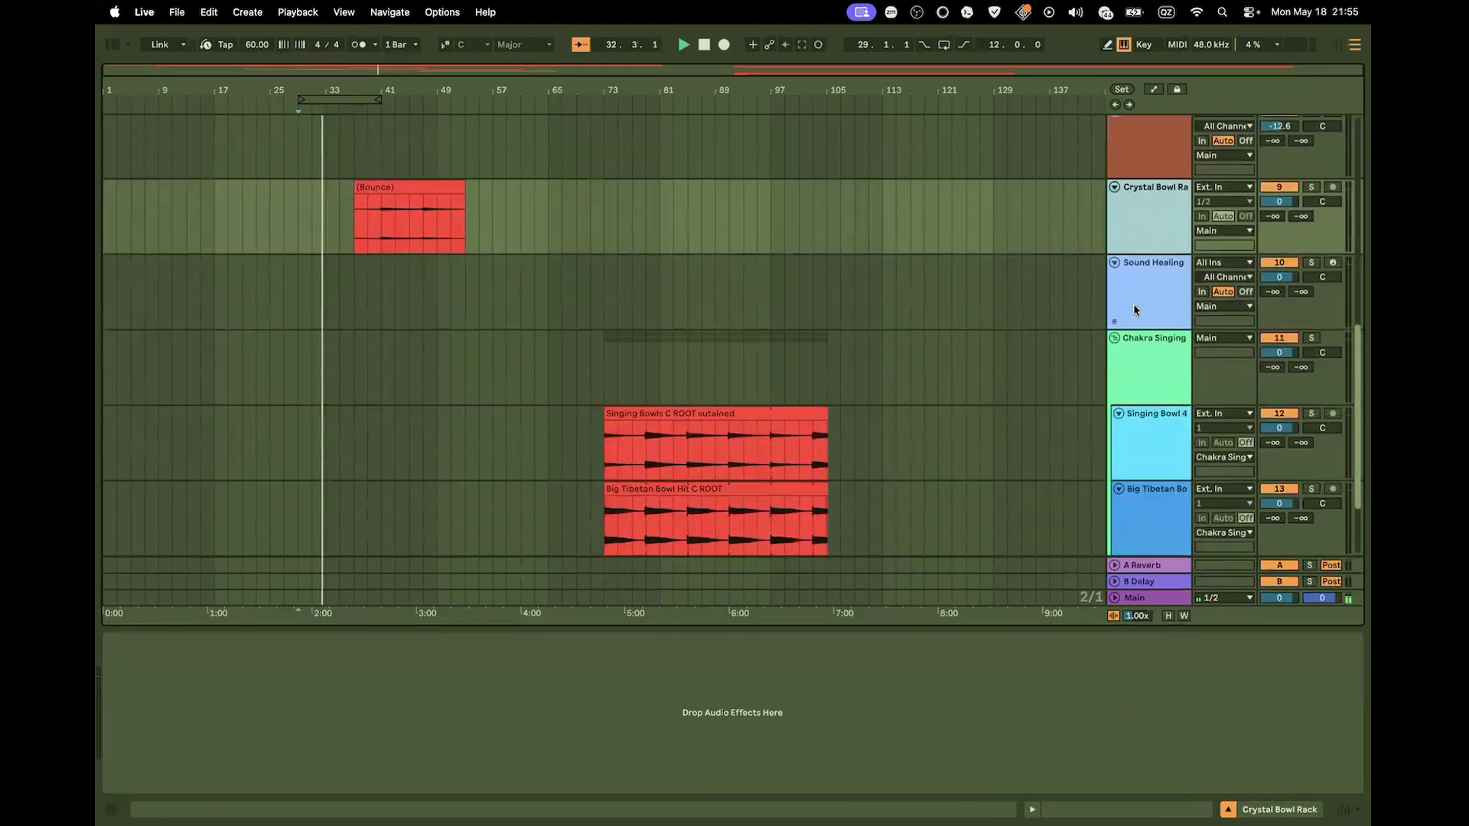
pyautogui.scroll(5, 1135, 309)
pyautogui.scroll(-3, 1151, 401)
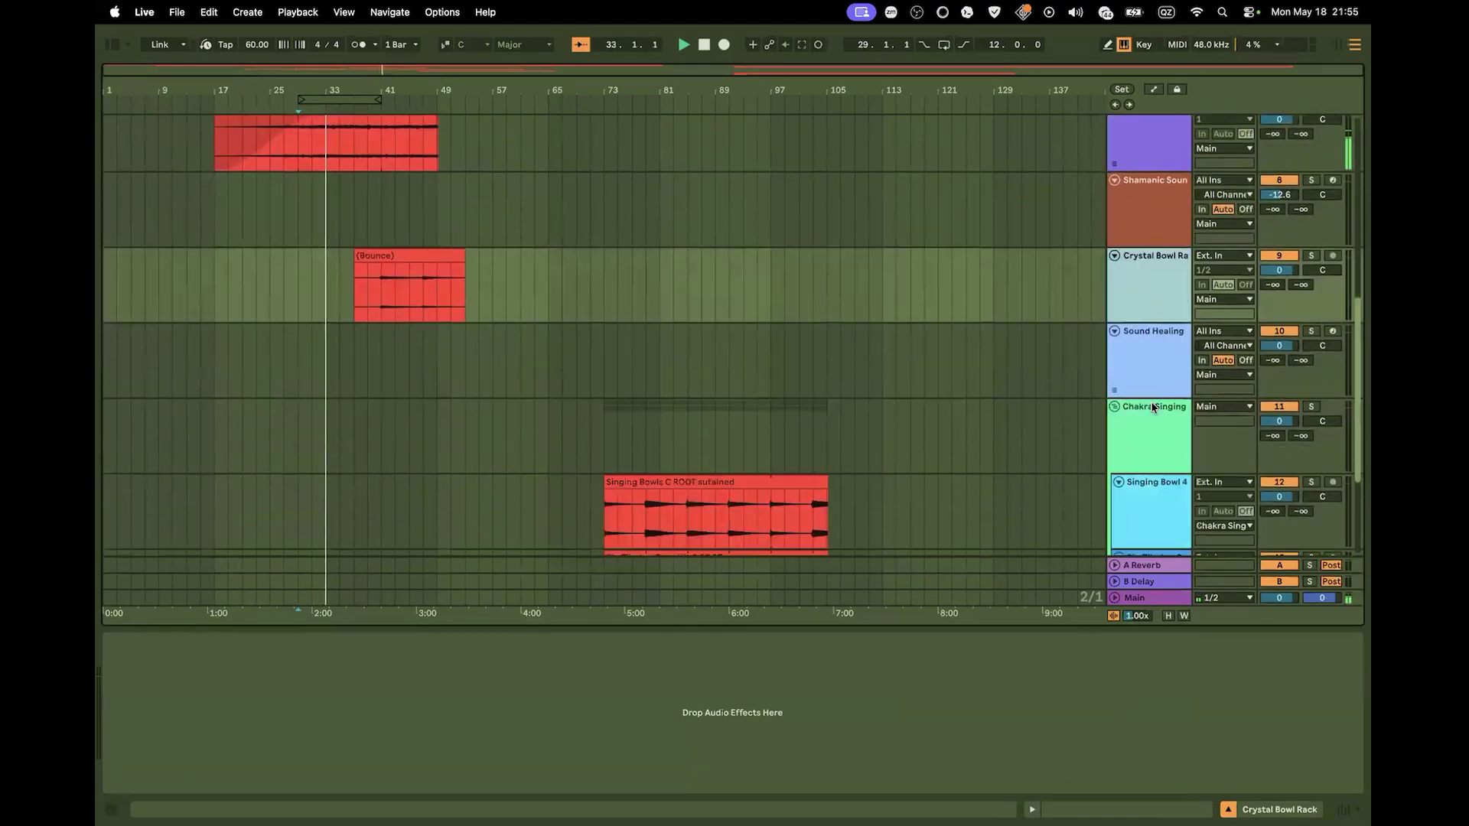
pyautogui.click(1151, 402)
pyautogui.rightClick(1152, 404)
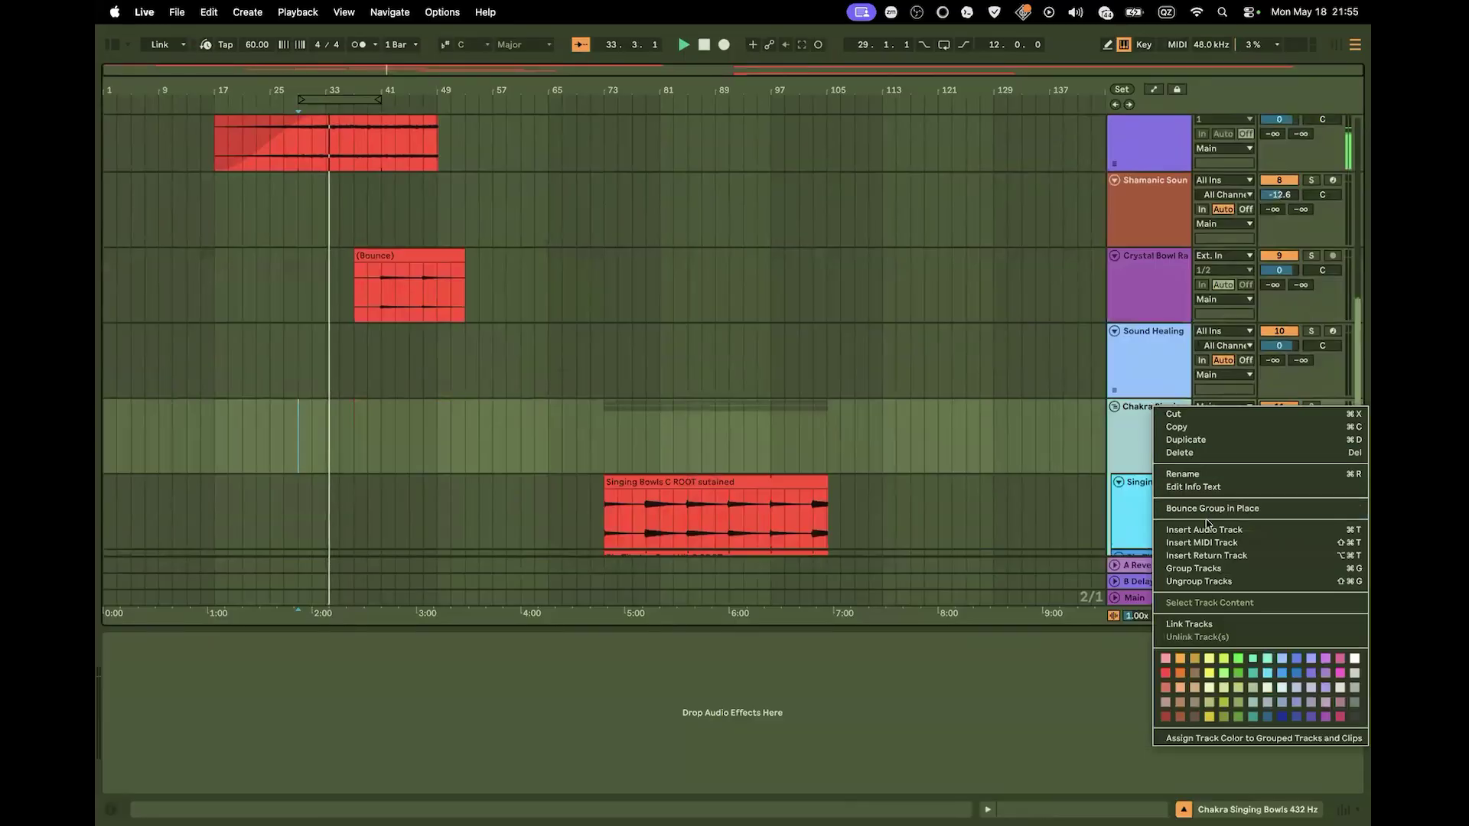
pyautogui.click(1205, 582)
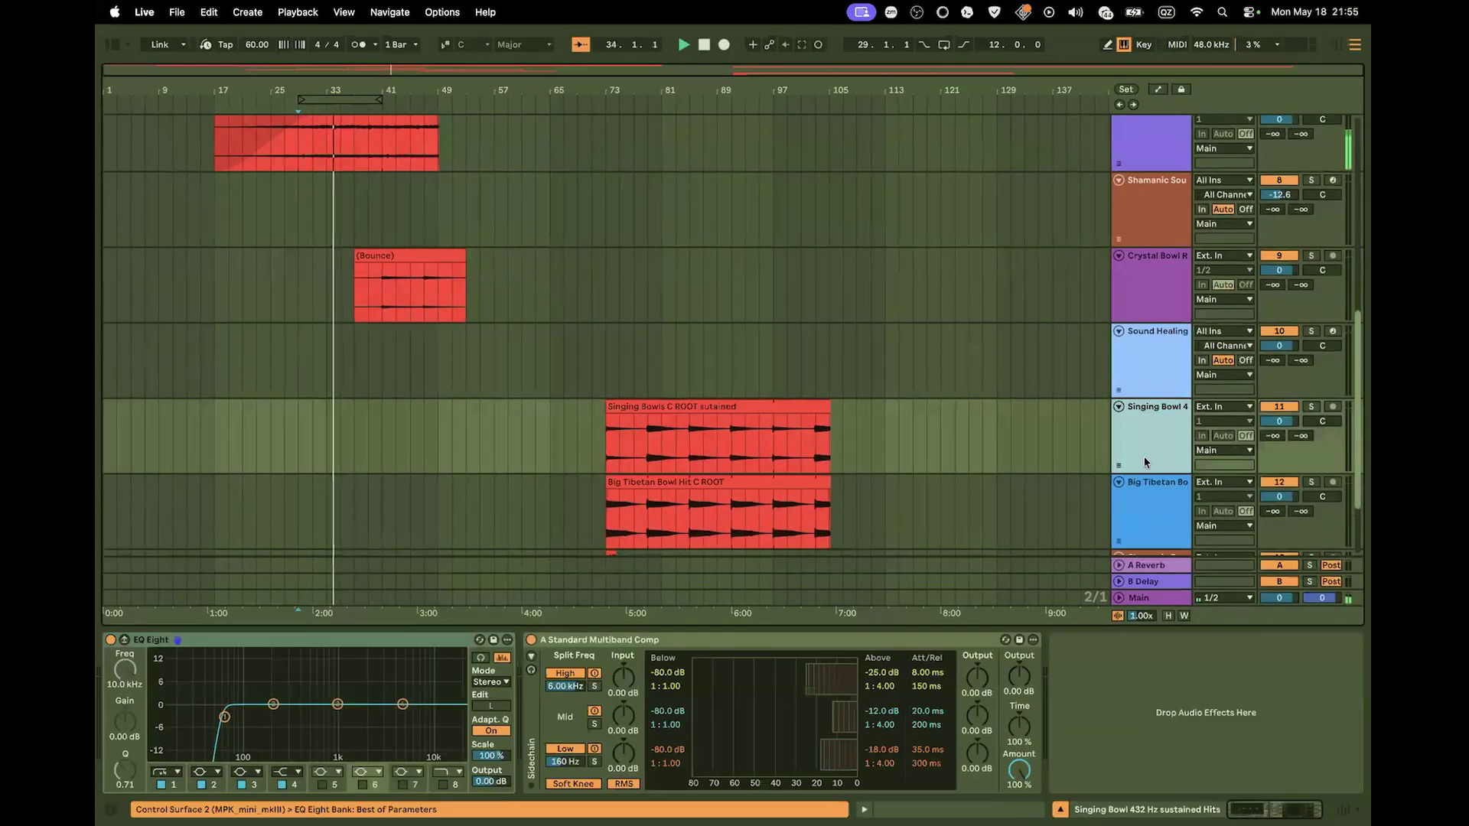
# Review the clip layout across all tracks of the arrangement while it plays
pyautogui.scroll(-3, 1144, 456)
pyautogui.scroll(5, 1145, 462)
pyautogui.scroll(2, 1143, 458)
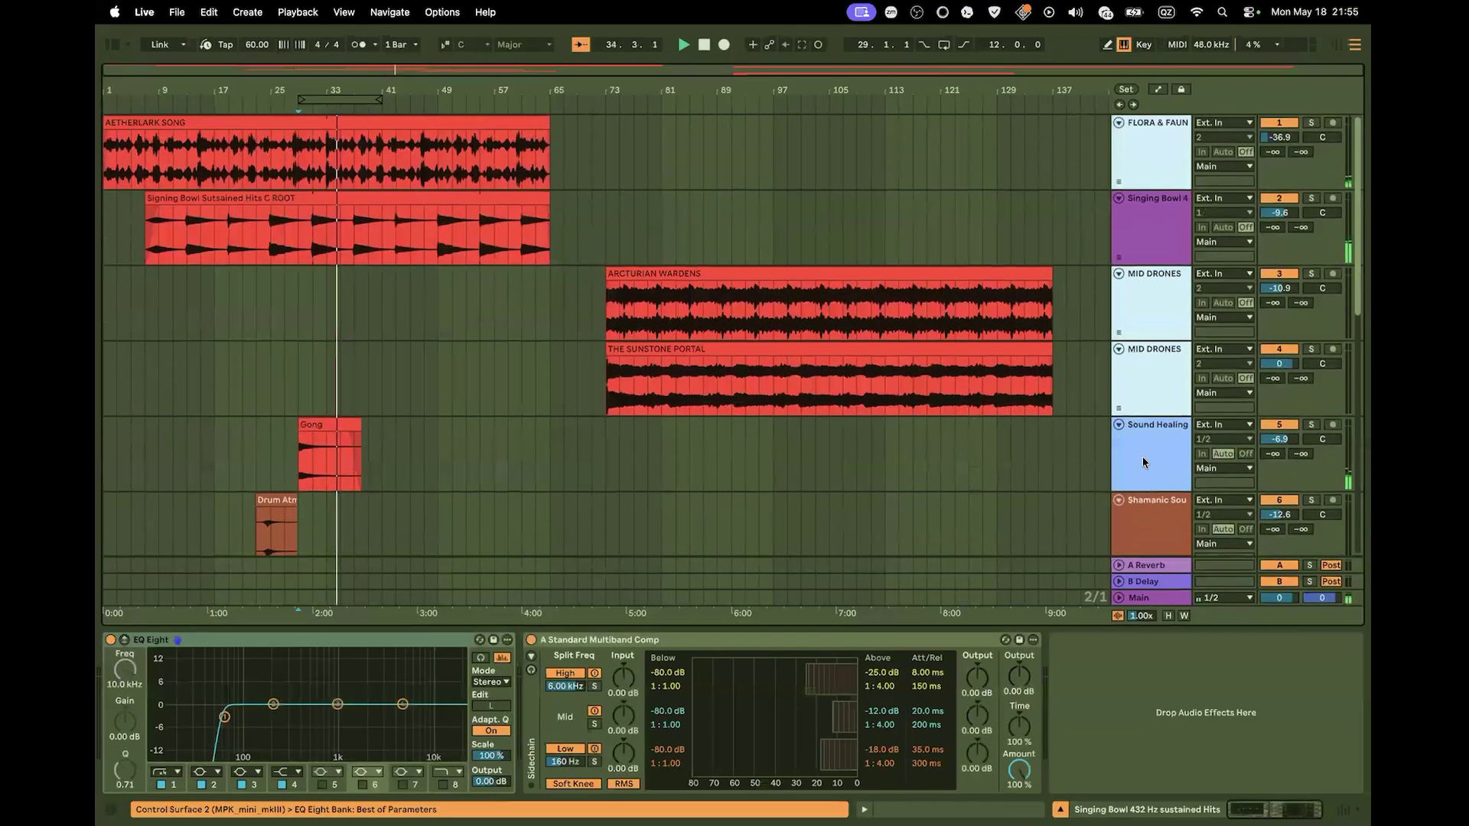
pyautogui.scroll(-2, 1136, 396)
pyautogui.scroll(-5, 1136, 396)
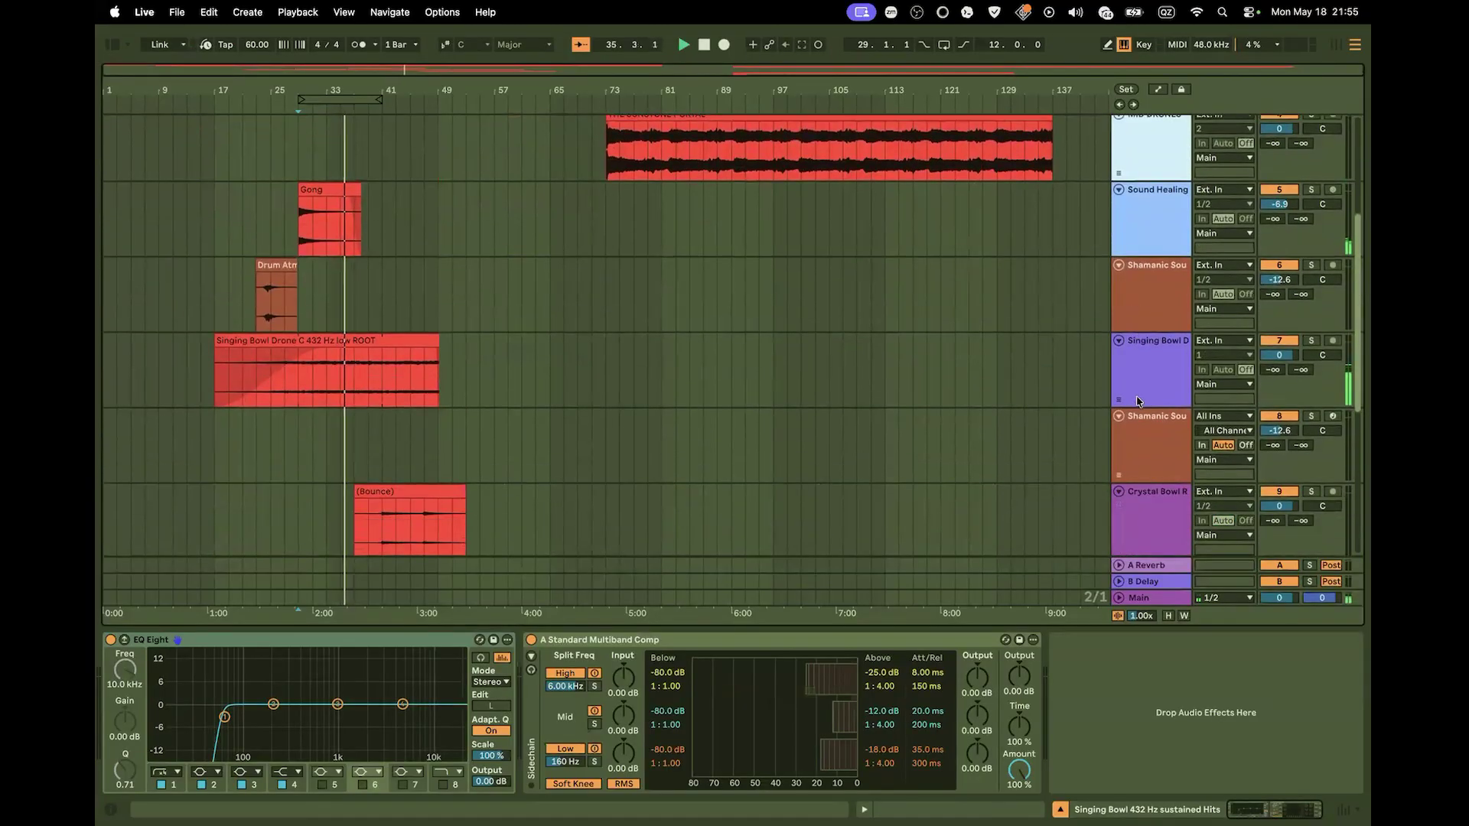
pyautogui.scroll(-1, 1137, 401)
pyautogui.scroll(4, 1137, 401)
pyautogui.scroll(5, 1137, 401)
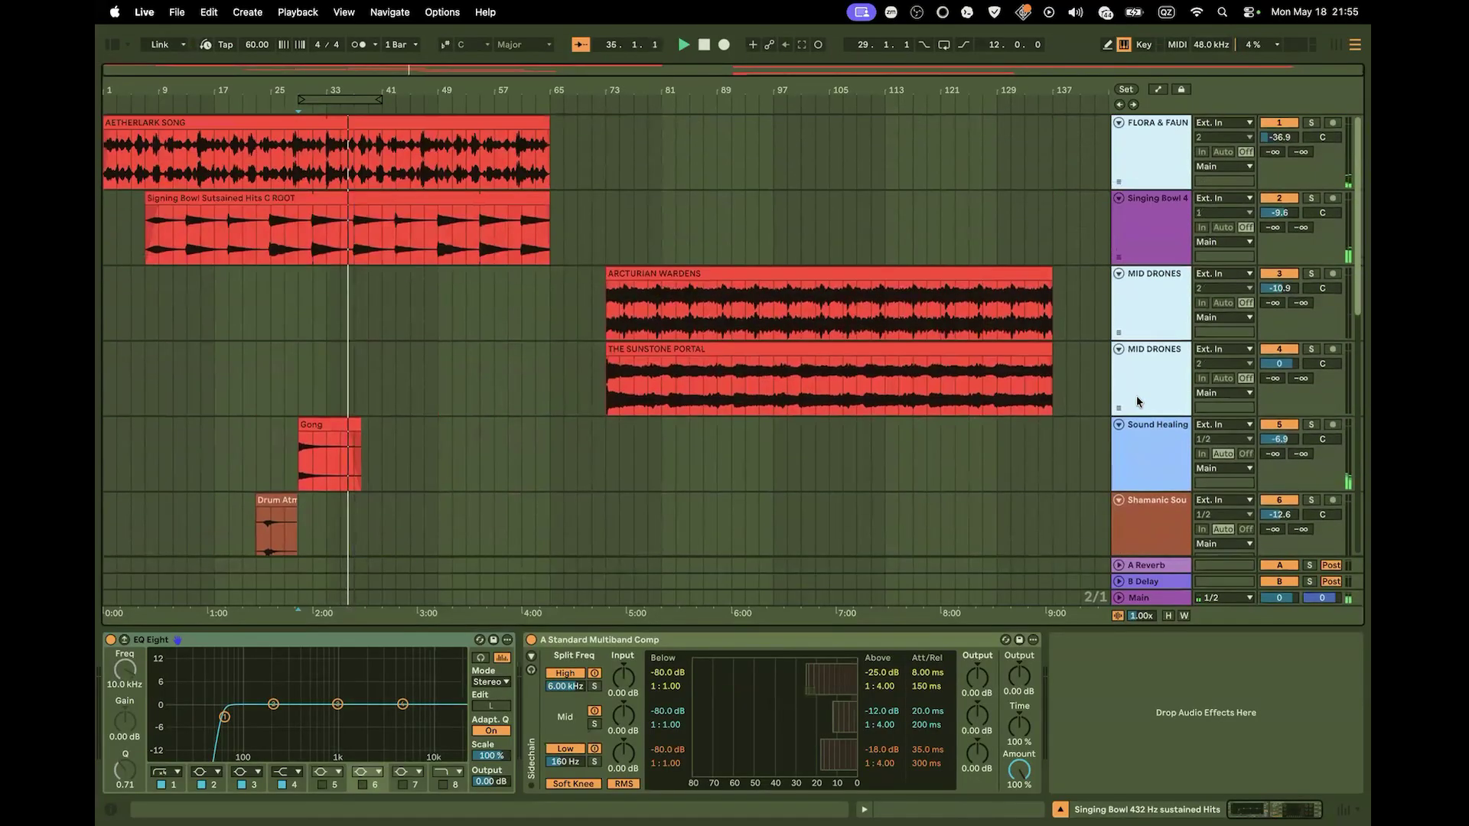
pyautogui.scroll(-2, 1136, 396)
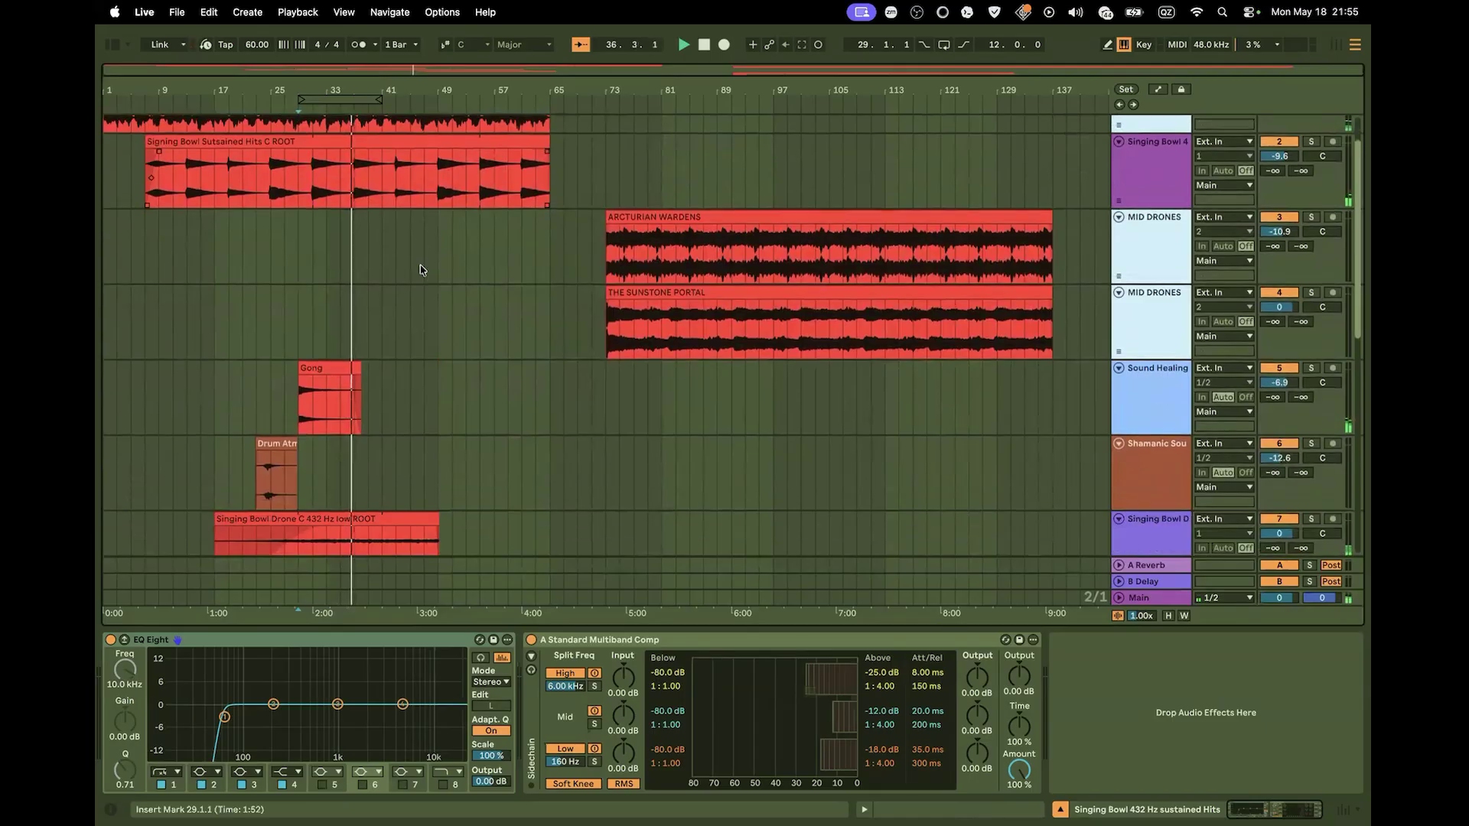
pyautogui.scroll(-8, 581, 354)
pyautogui.scroll(-5, 579, 356)
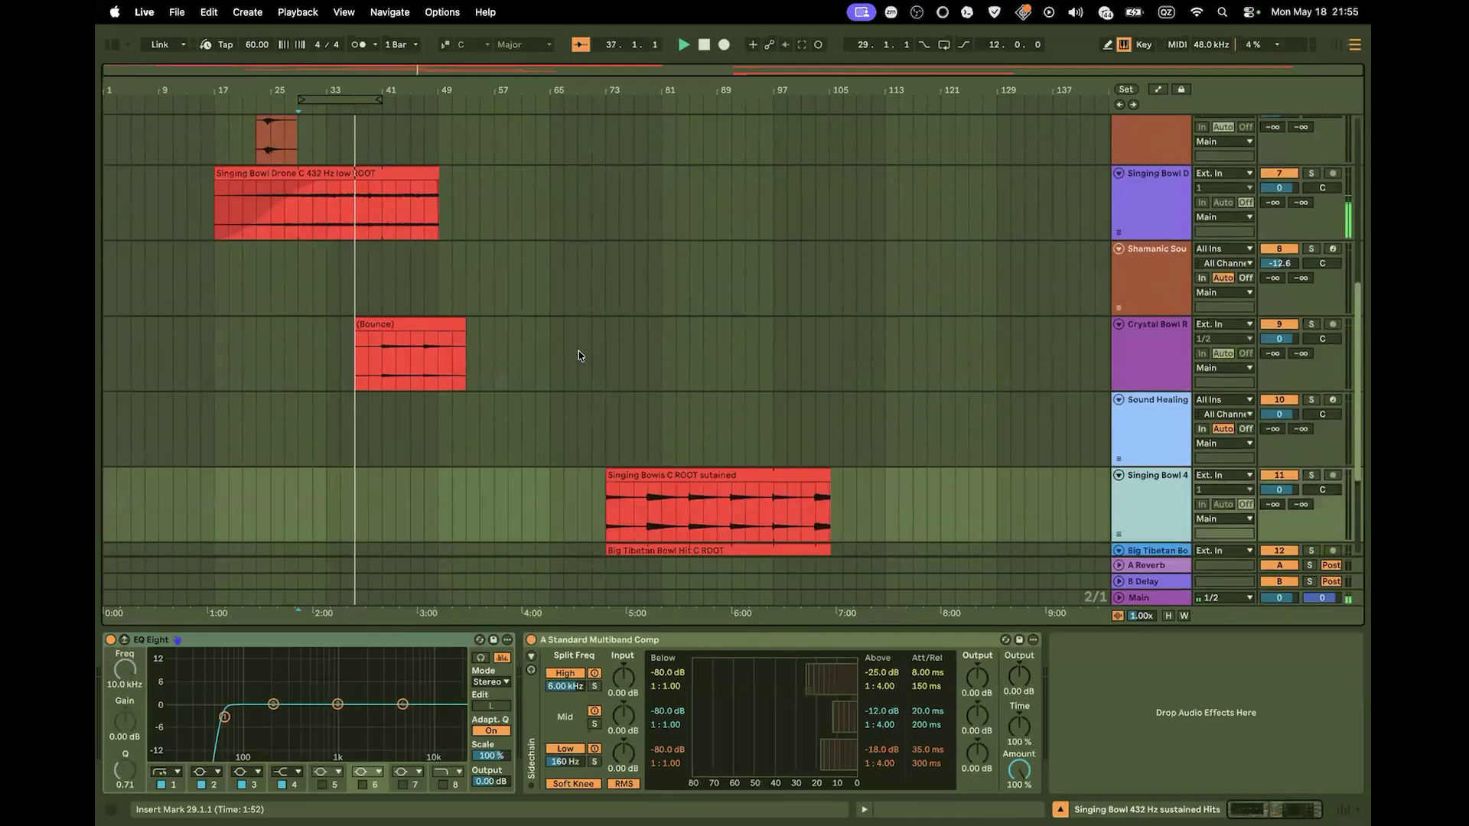
# Trim the start of the crystal bowl (Bounce) clip to bar 40 and move the clip earlier to start at 38.2.1
pyautogui.moveTo(361, 326); pyautogui.dragTo(382, 319)
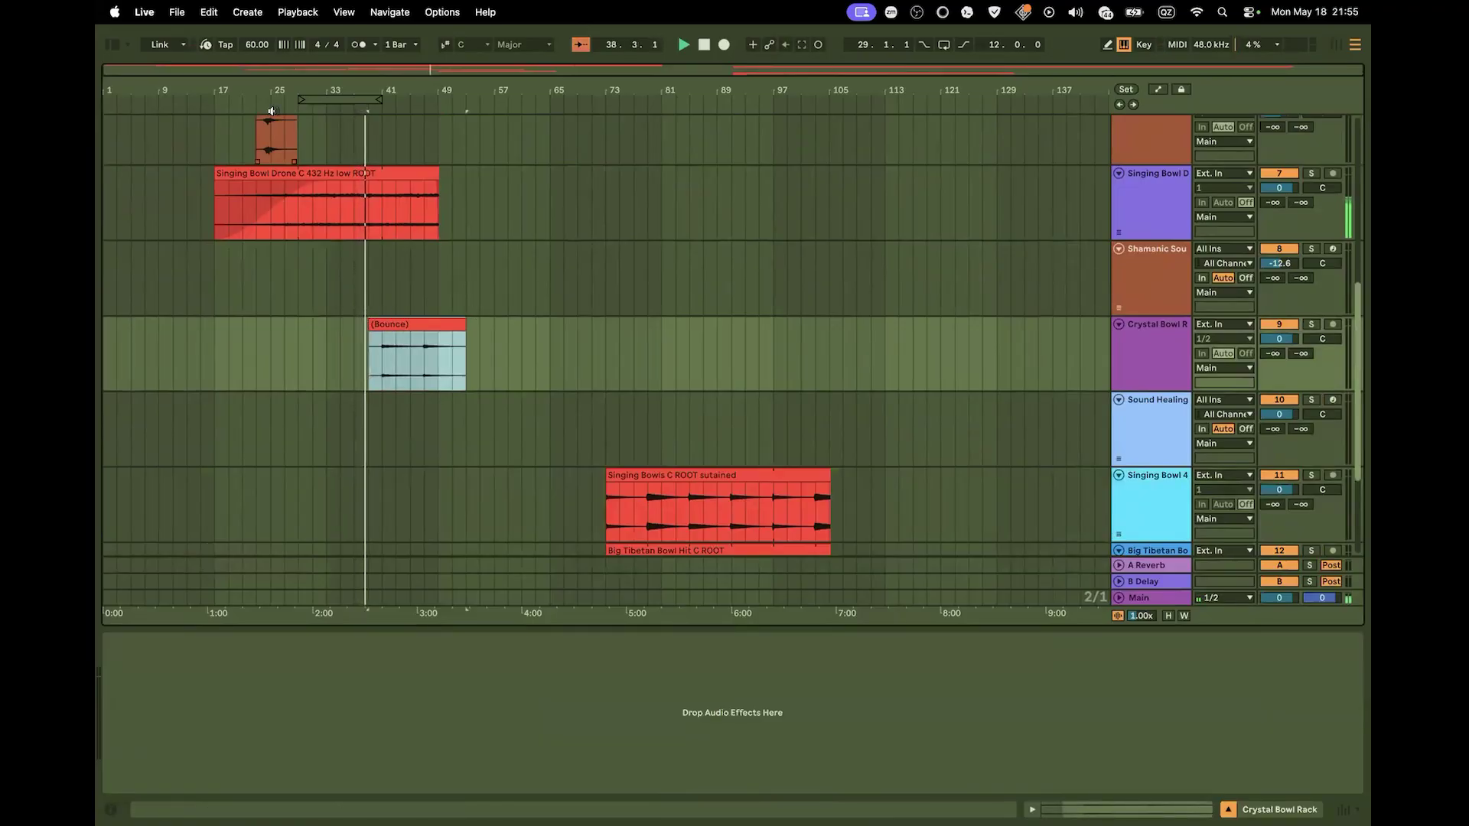
pyautogui.press('z')
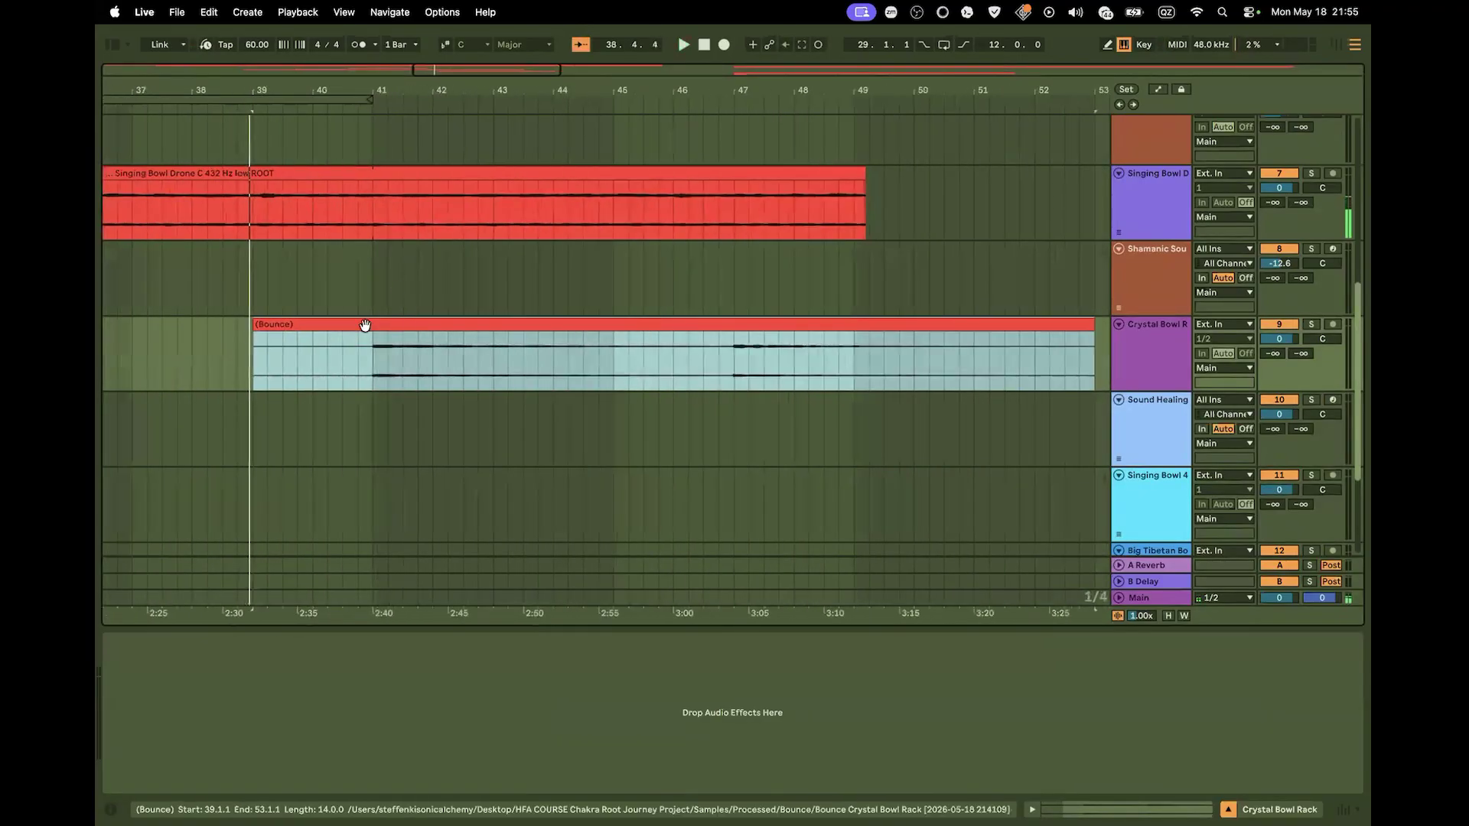
pyautogui.moveTo(255, 316); pyautogui.dragTo(312, 316)
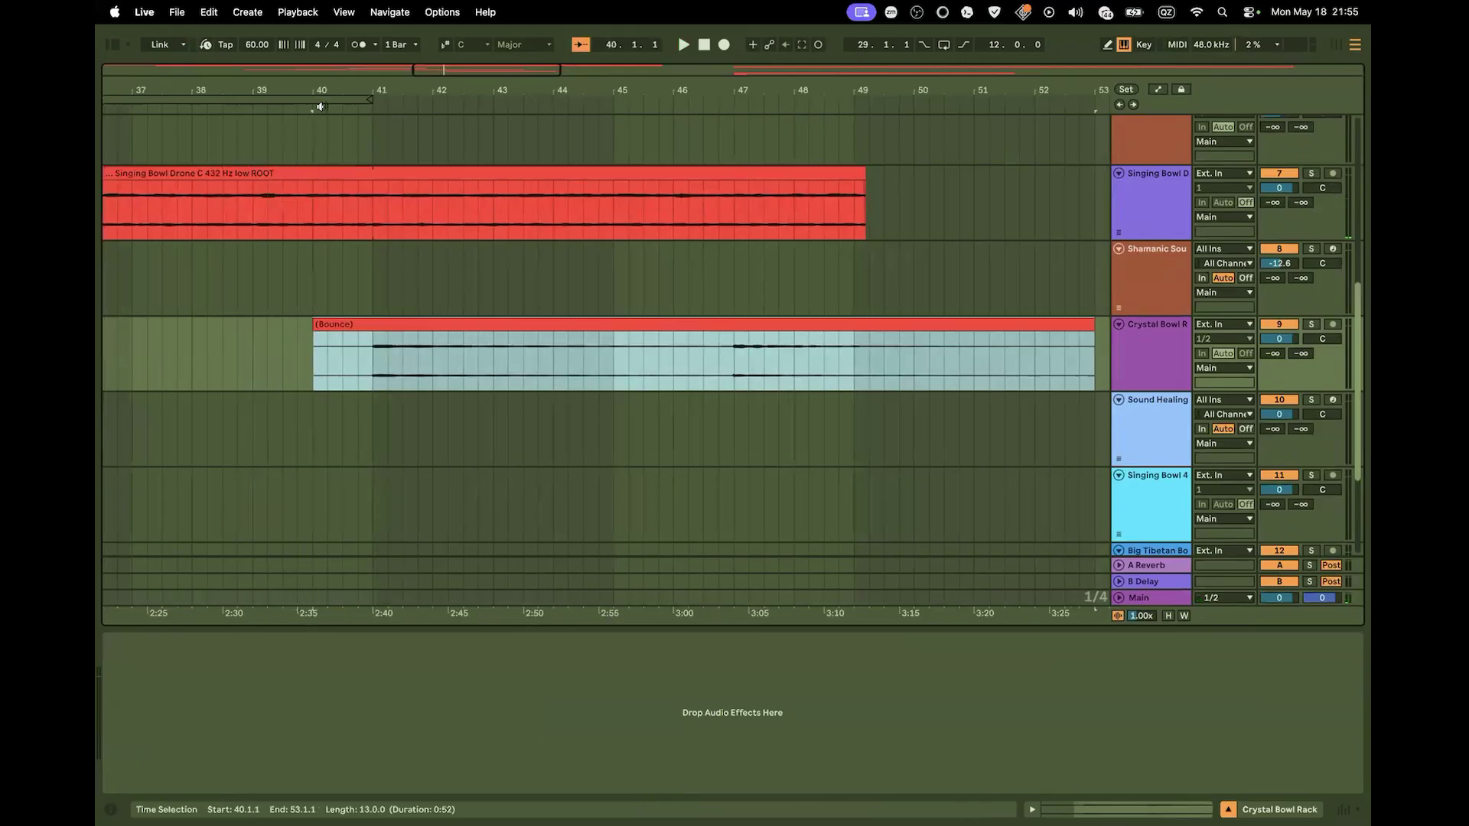
pyautogui.moveTo(411, 326); pyautogui.dragTo(310, 325)
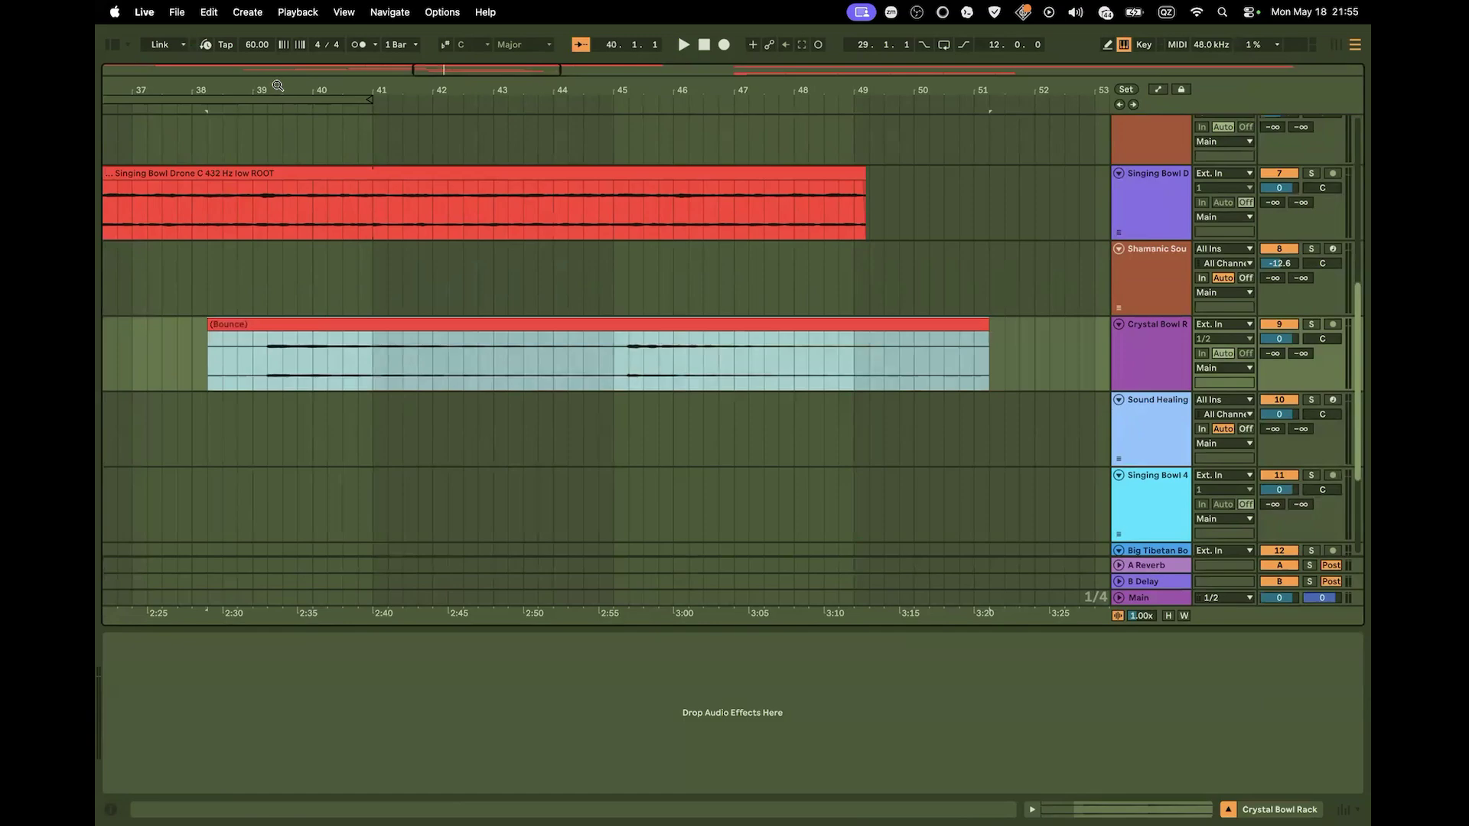
pyautogui.moveTo(276, 84); pyautogui.dragTo(360, 10)
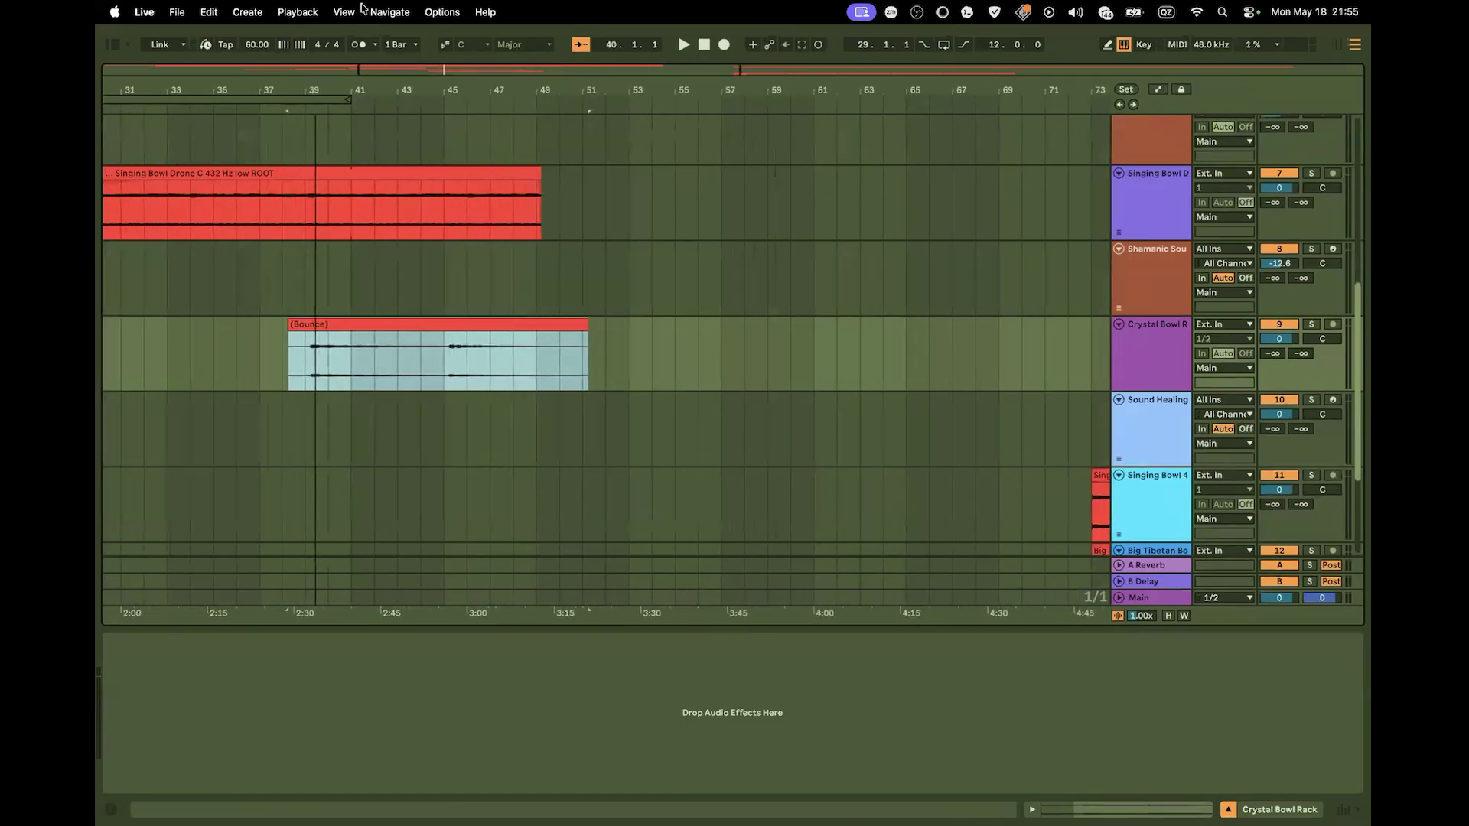
# Play from about bar 36 and trim the start of the crystal bowl (Bounce) clip to bar 39
pyautogui.click(246, 110)
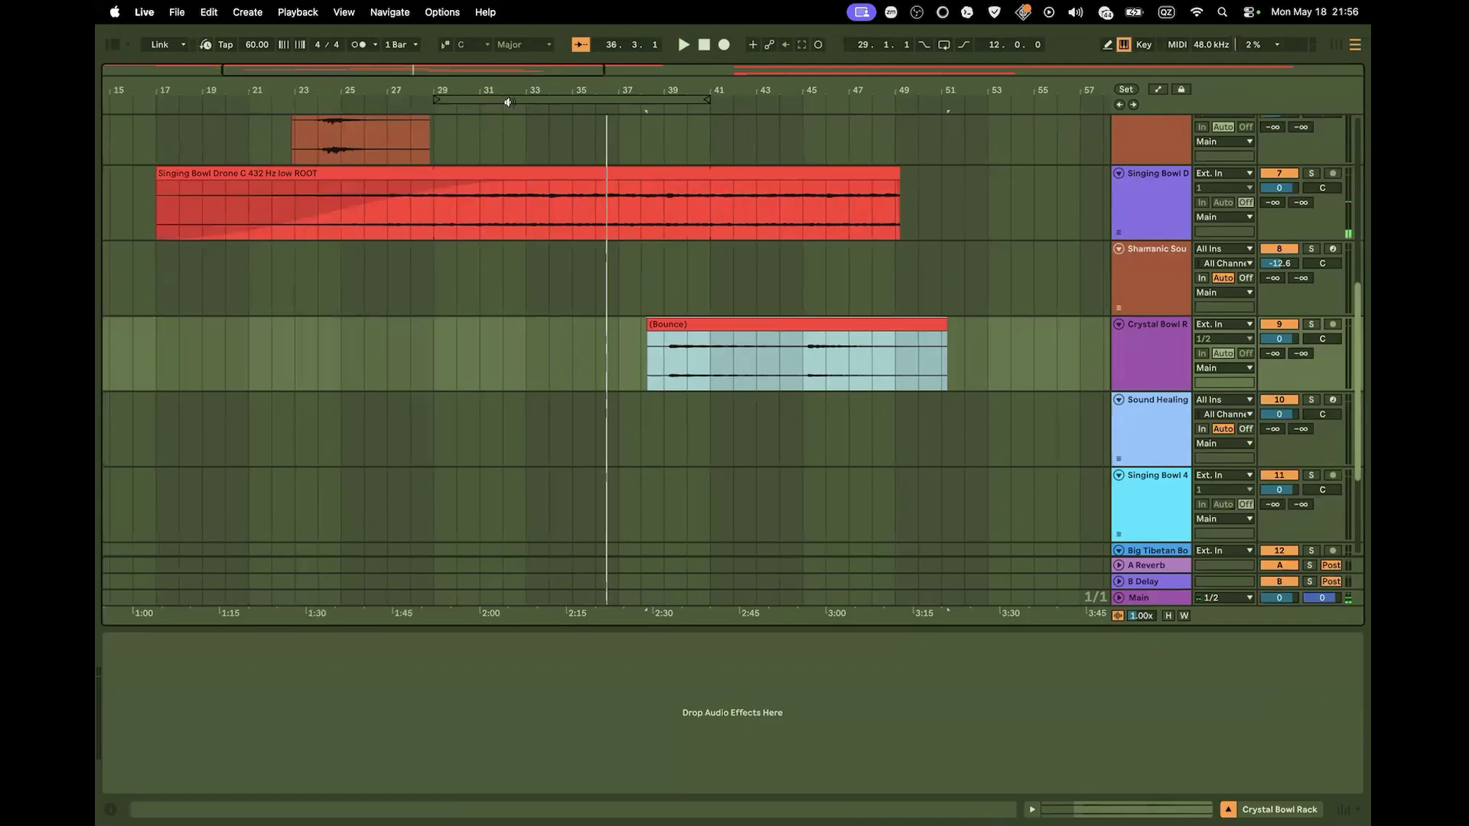
pyautogui.scroll(5, 796, 184)
pyautogui.scroll(-3, 796, 184)
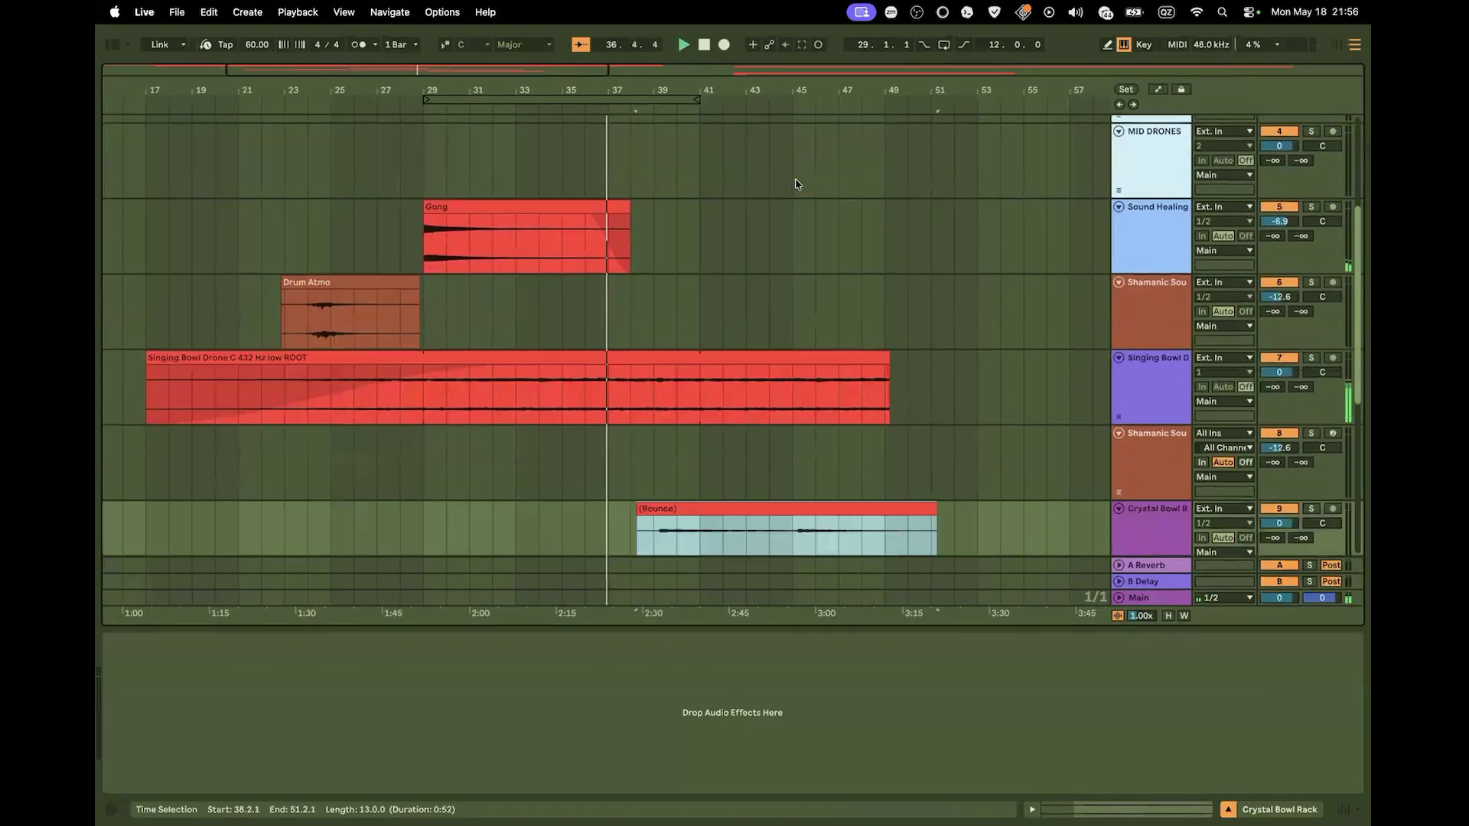
pyautogui.scroll(-6, 795, 183)
pyautogui.scroll(1, 795, 183)
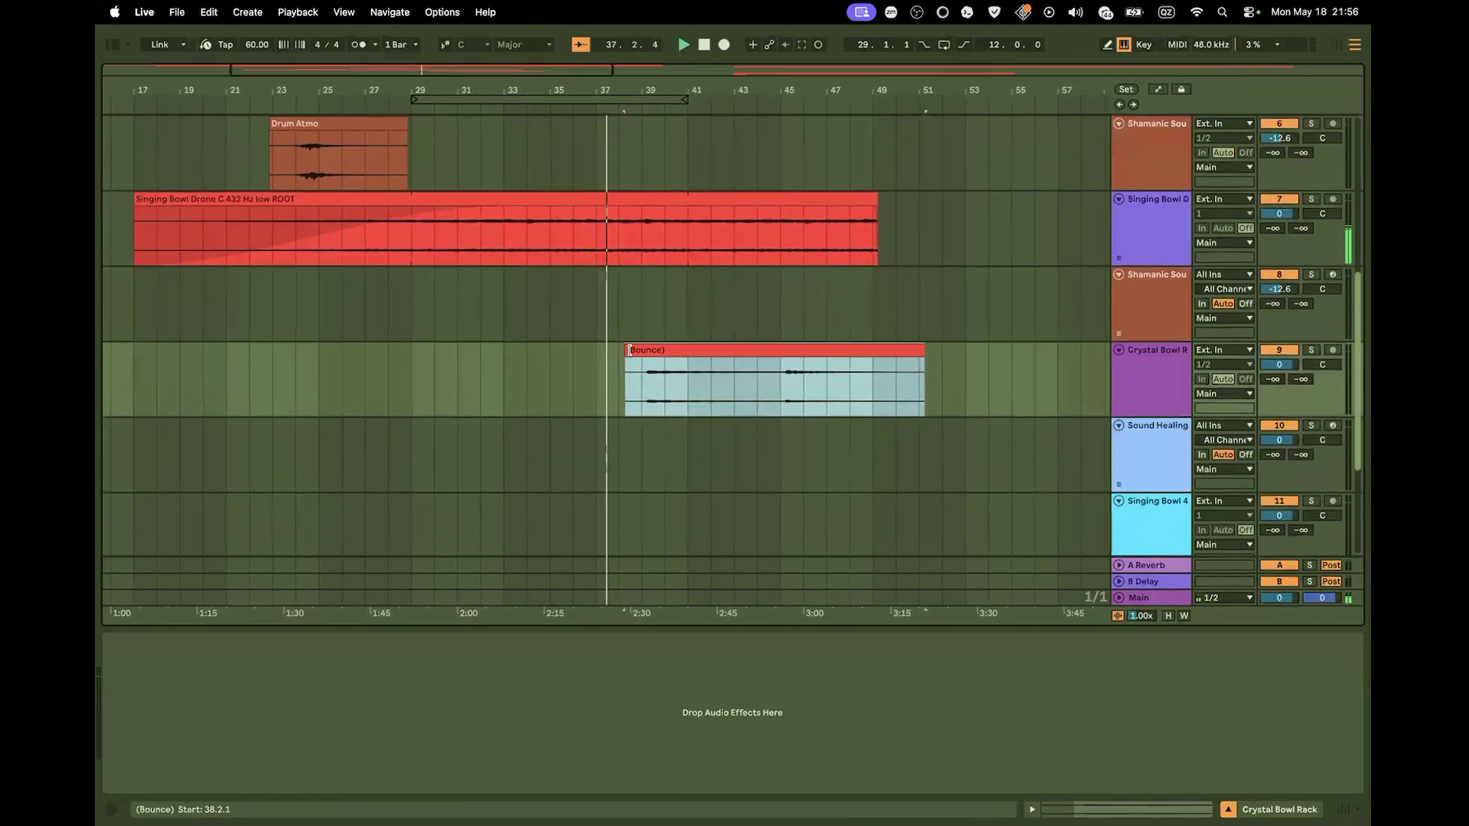
pyautogui.moveTo(629, 350); pyautogui.dragTo(641, 350)
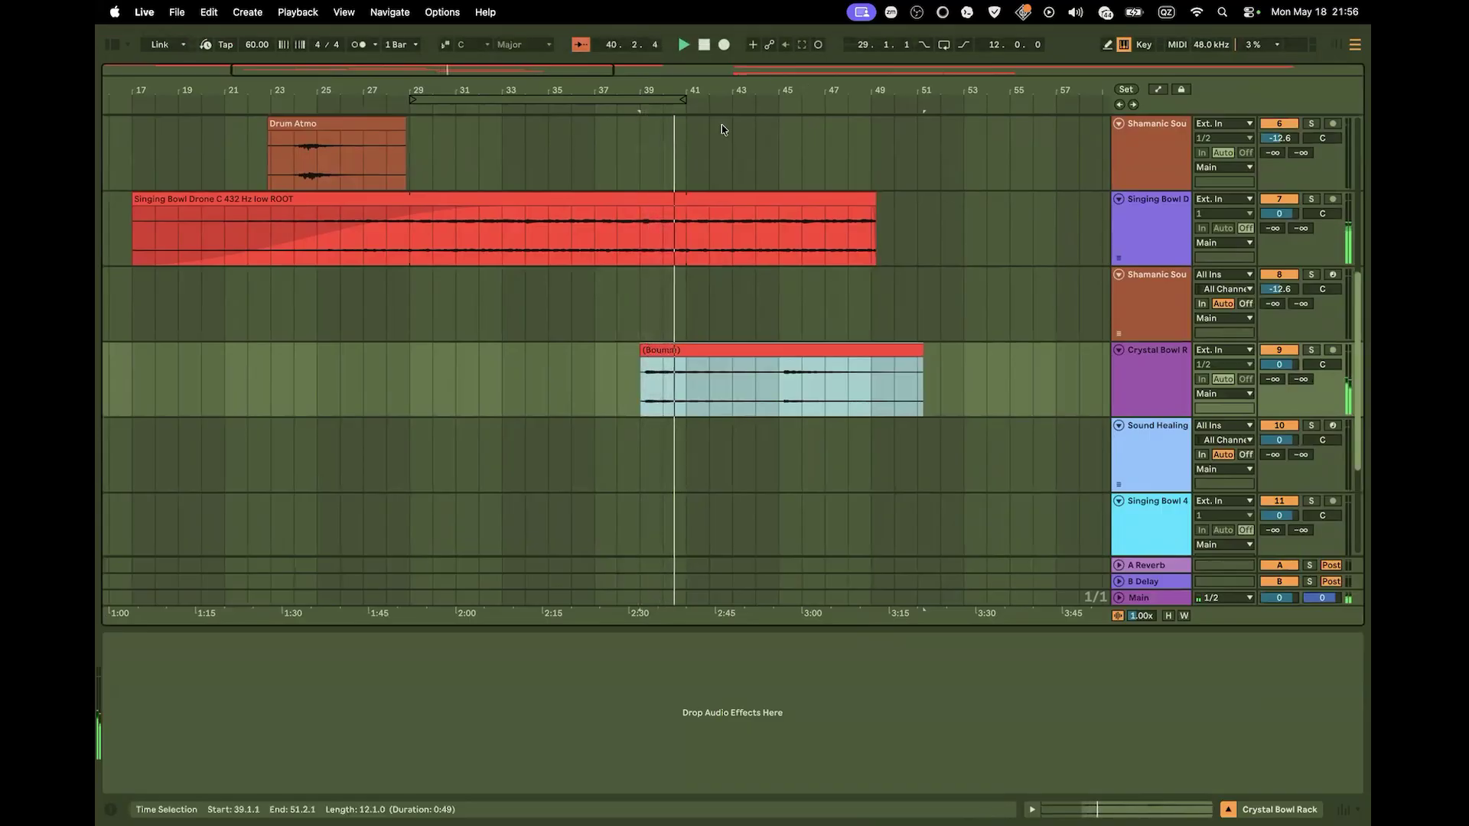
# Extend the Singing Bowl Drone C 432 Hz low ROOT clip to end at bar 65
pyautogui.moveTo(716, 94); pyautogui.dragTo(716, 16)
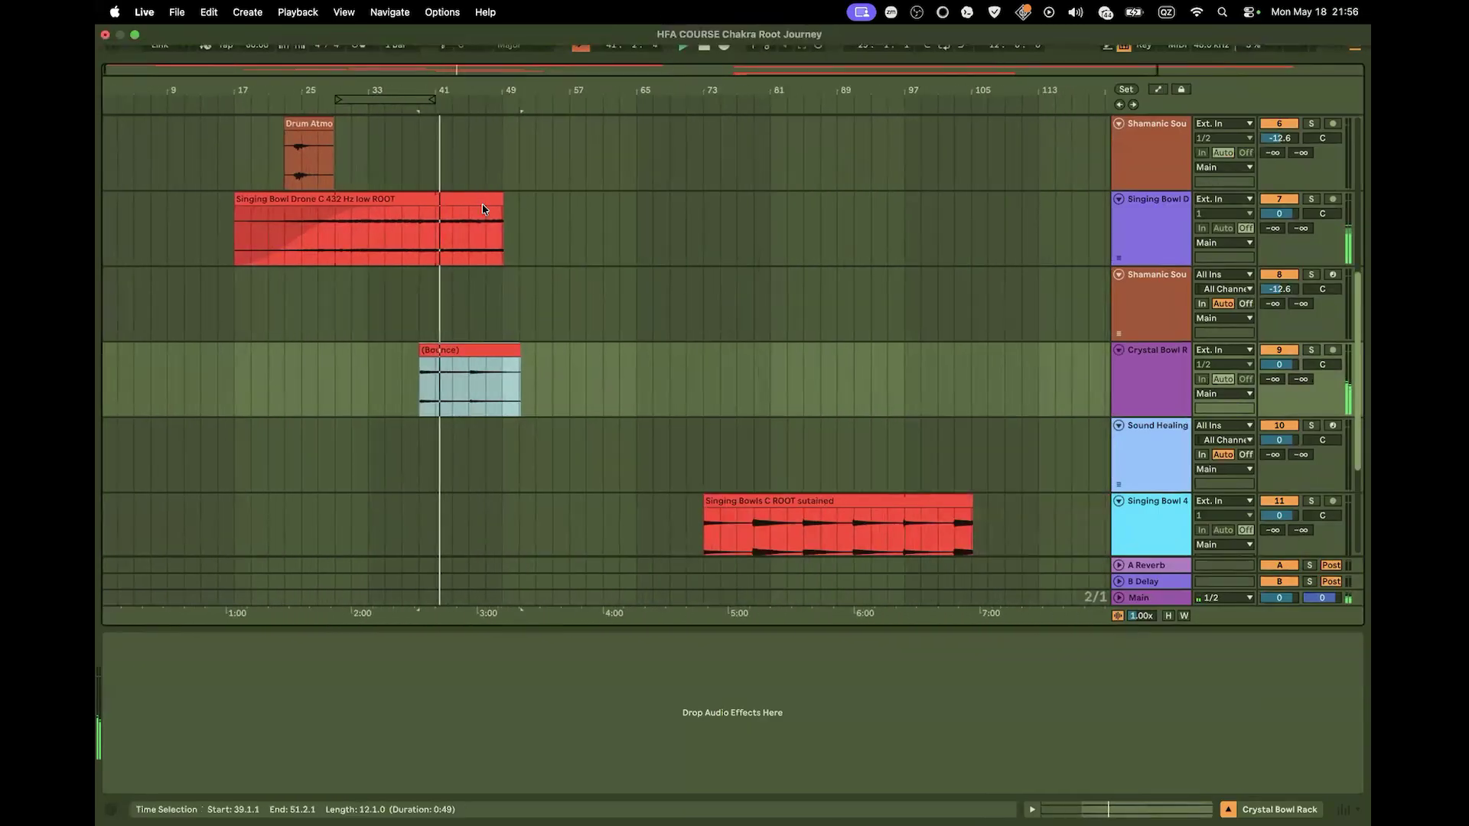
pyautogui.moveTo(496, 195); pyautogui.dragTo(636, 195)
# Check the remaining clips and move the Singing Bowls C ROOT sutained clip to start at bar 47
pyautogui.scroll(-3, 636, 420)
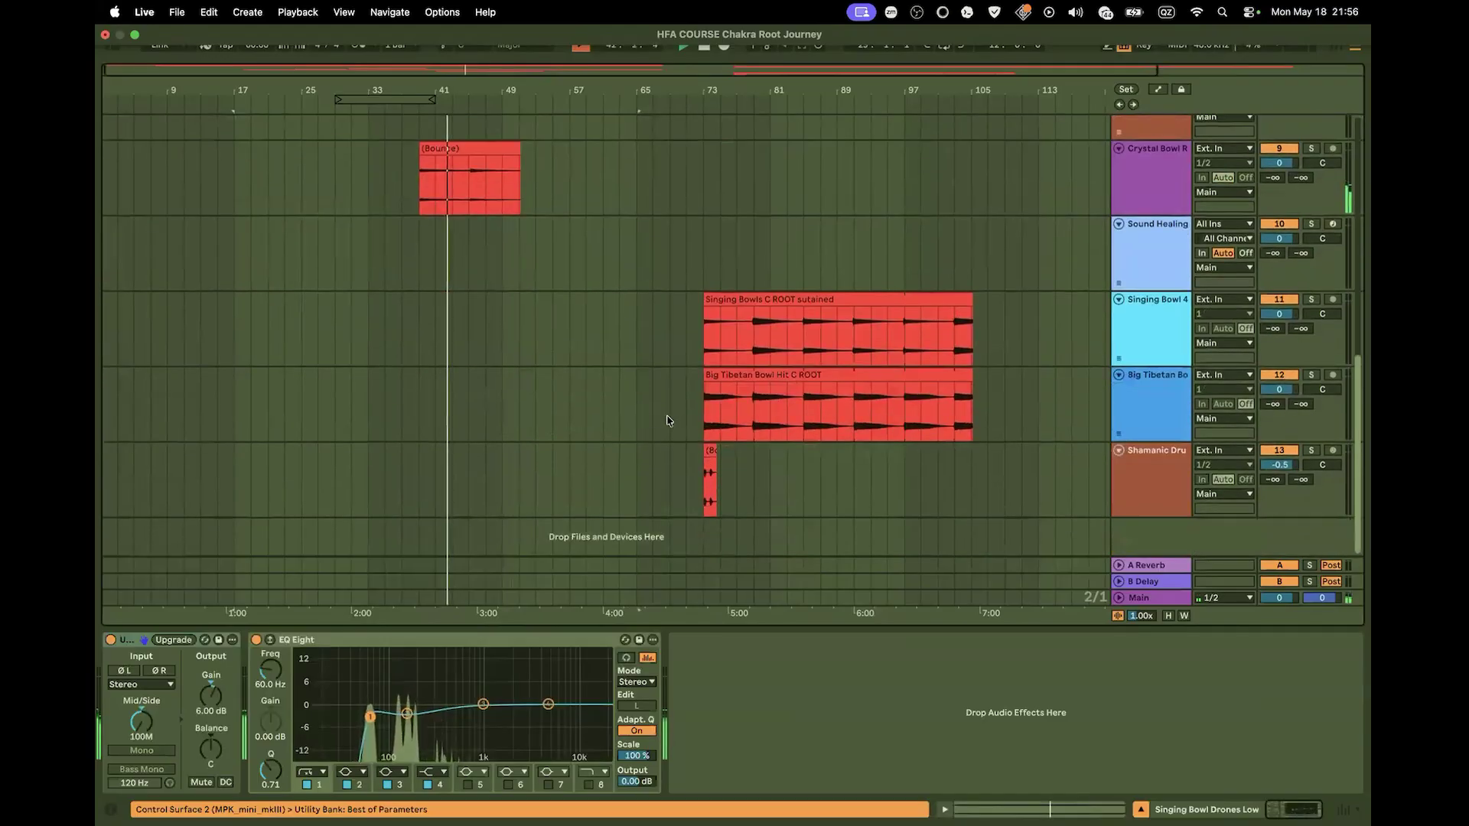
pyautogui.click(709, 453)
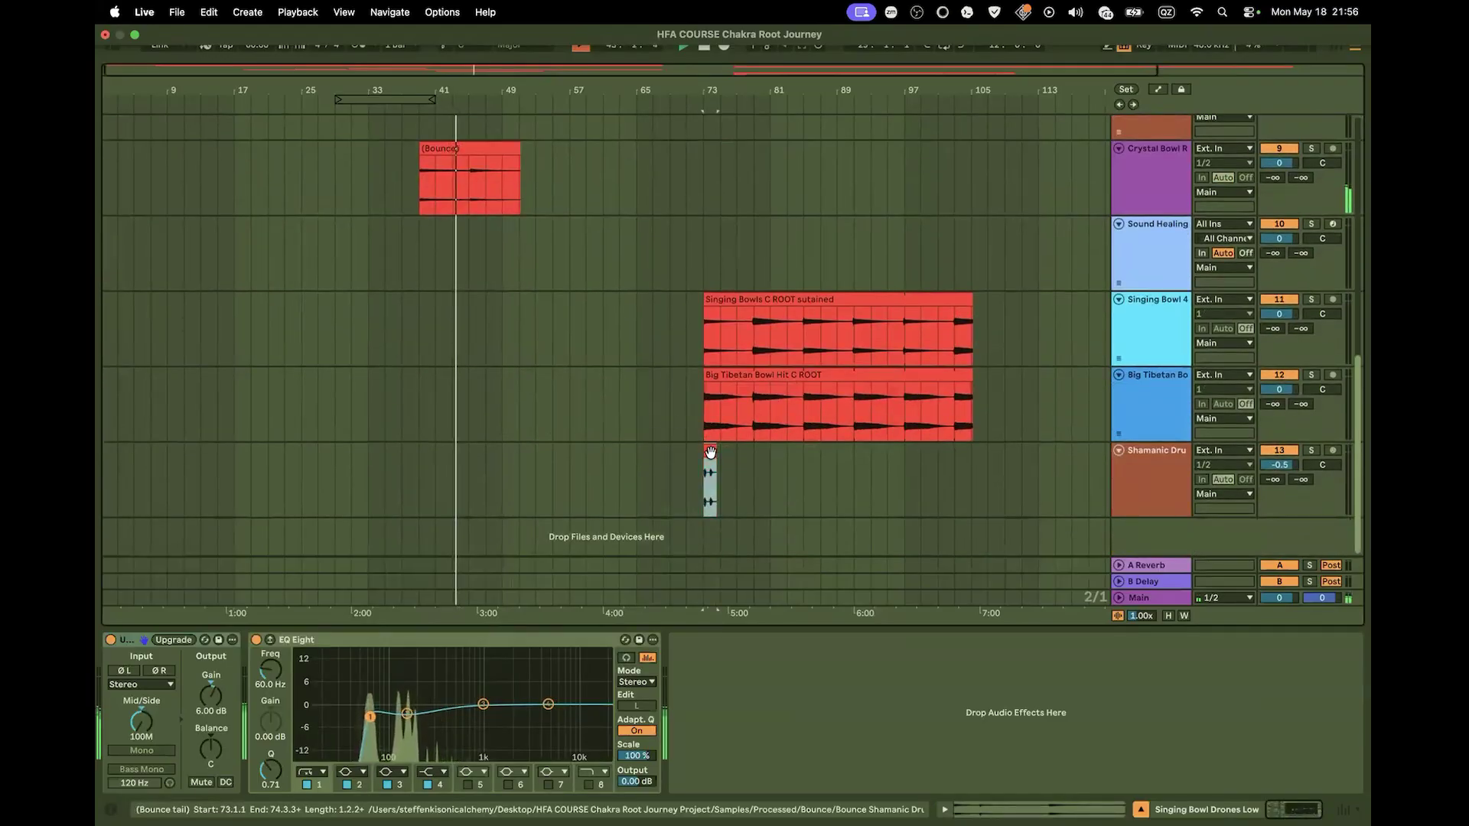
pyautogui.scroll(10, 597, 338)
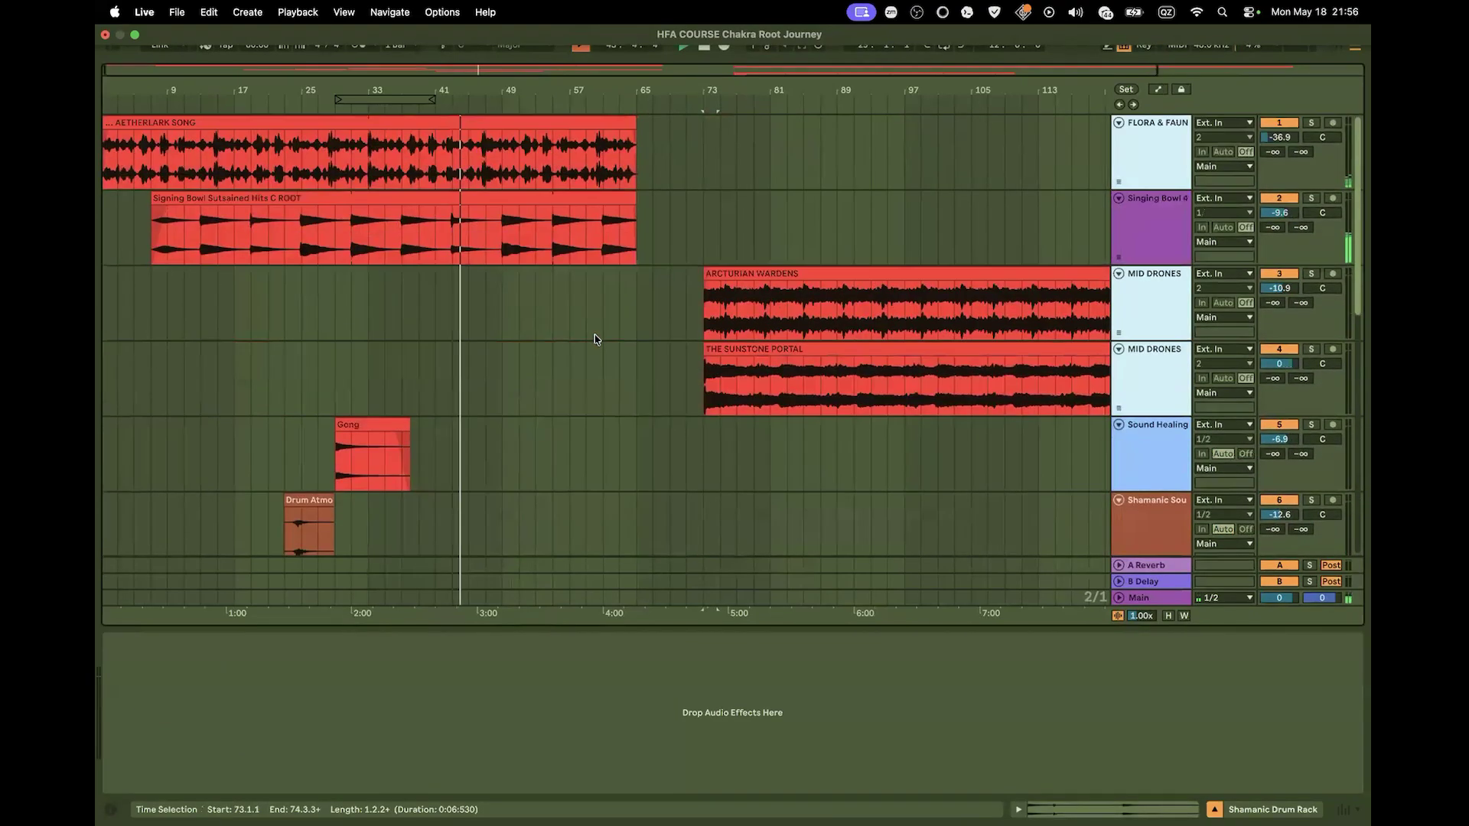
pyautogui.scroll(-10, 597, 338)
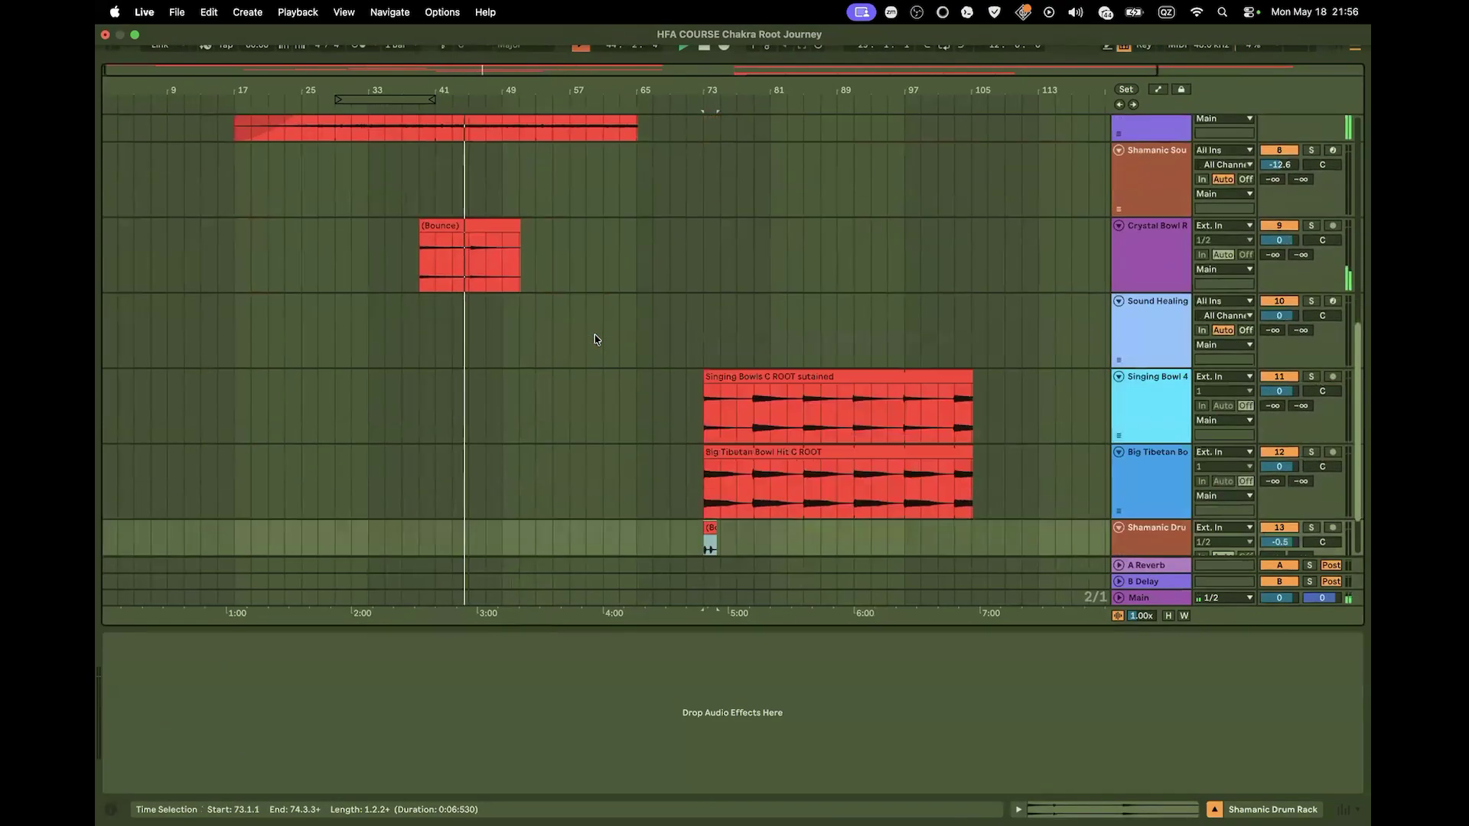
pyautogui.moveTo(756, 375); pyautogui.dragTo(538, 411)
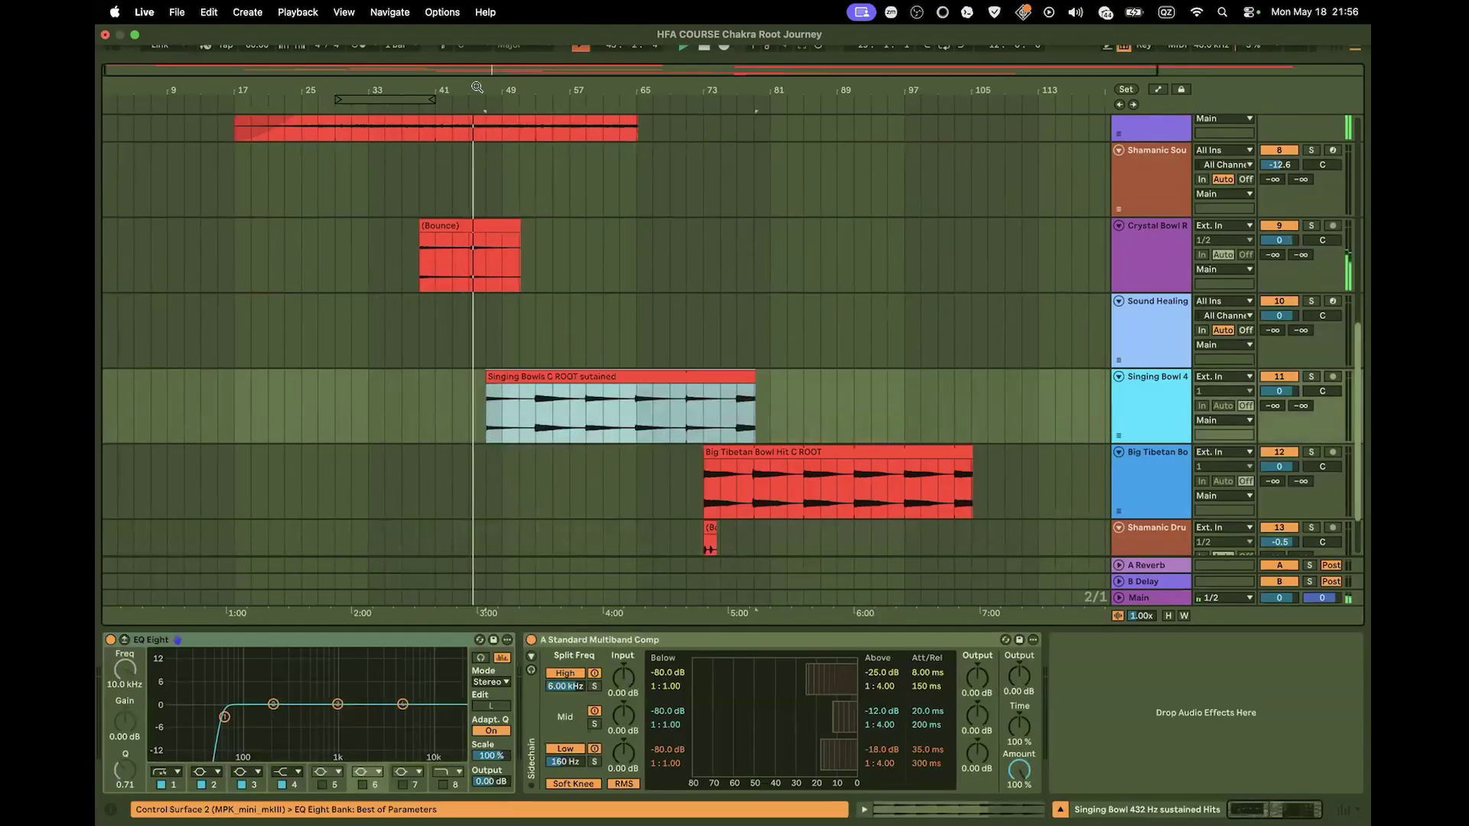
# Shorten the crystal bowl (Bounce) clip to end at bar 45 and add a short fade-out at its end
pyautogui.scroll(3, 502, 163)
pyautogui.scroll(3, 503, 163)
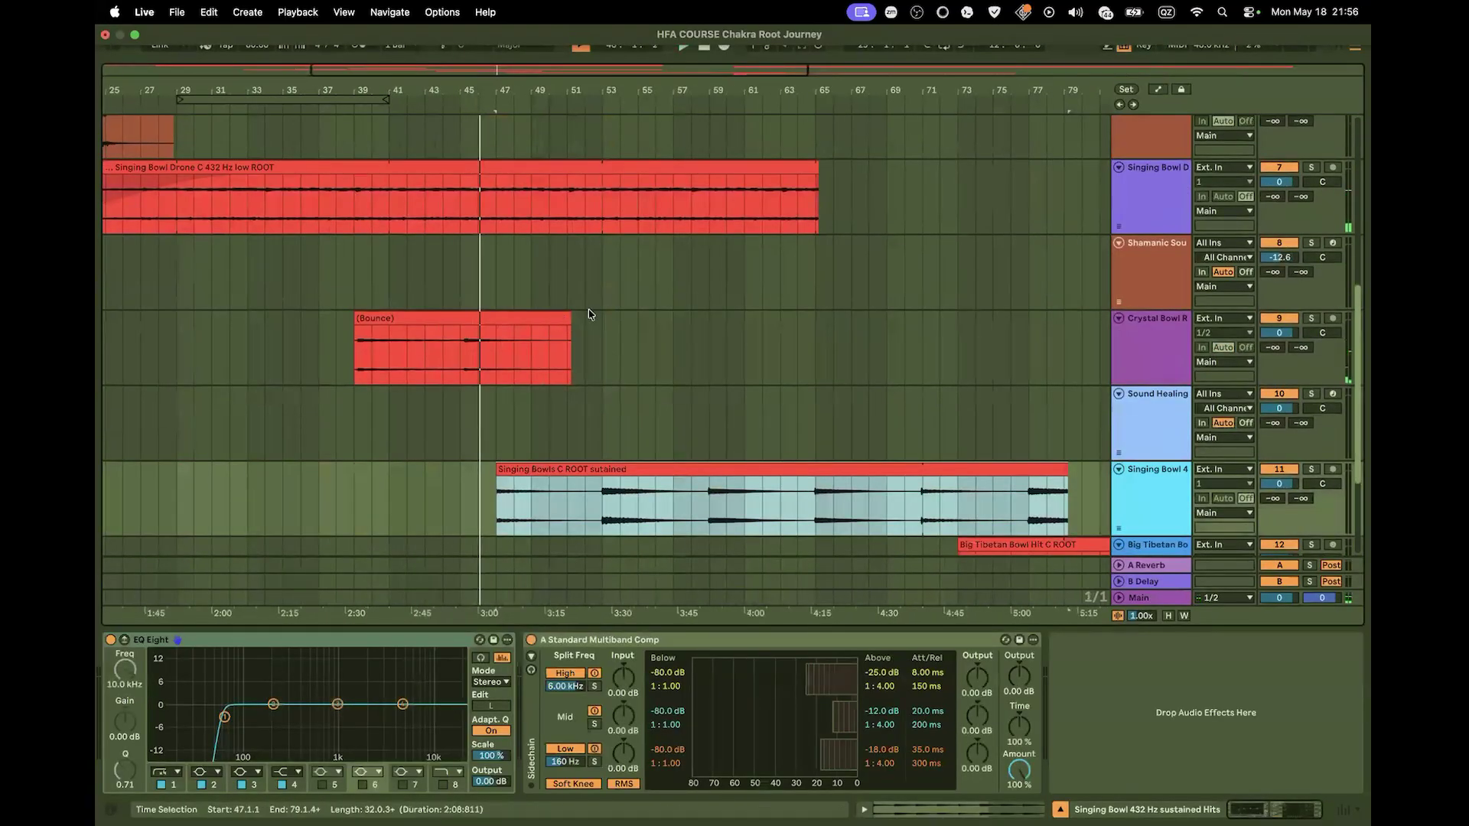
pyautogui.click(563, 318)
pyautogui.moveTo(563, 318); pyautogui.dragTo(444, 335)
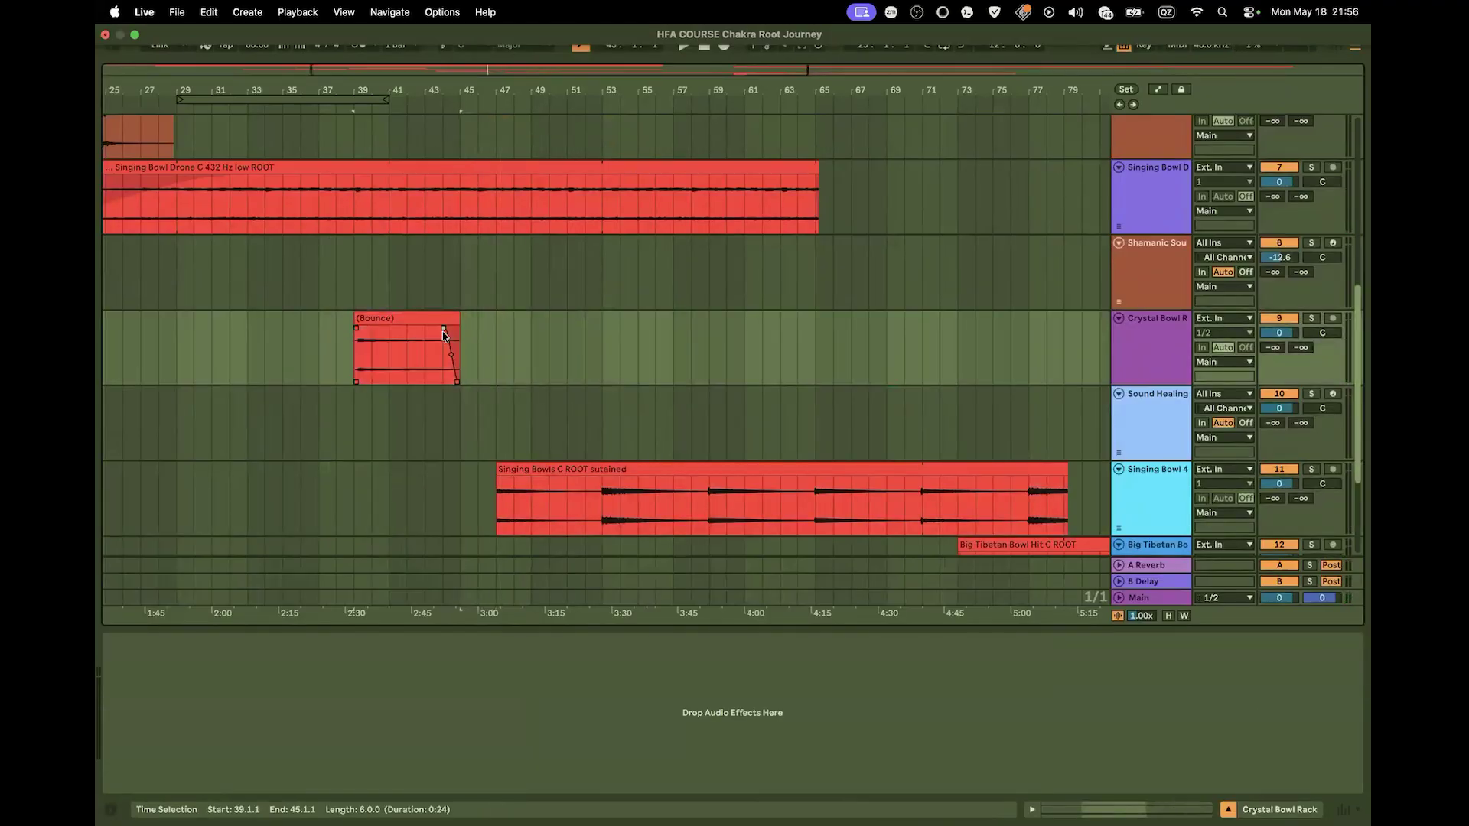
# Play from about bar 41 and move the Singing Bowls C ROOT sutained clip earlier to start at bar 42
pyautogui.click(406, 109)
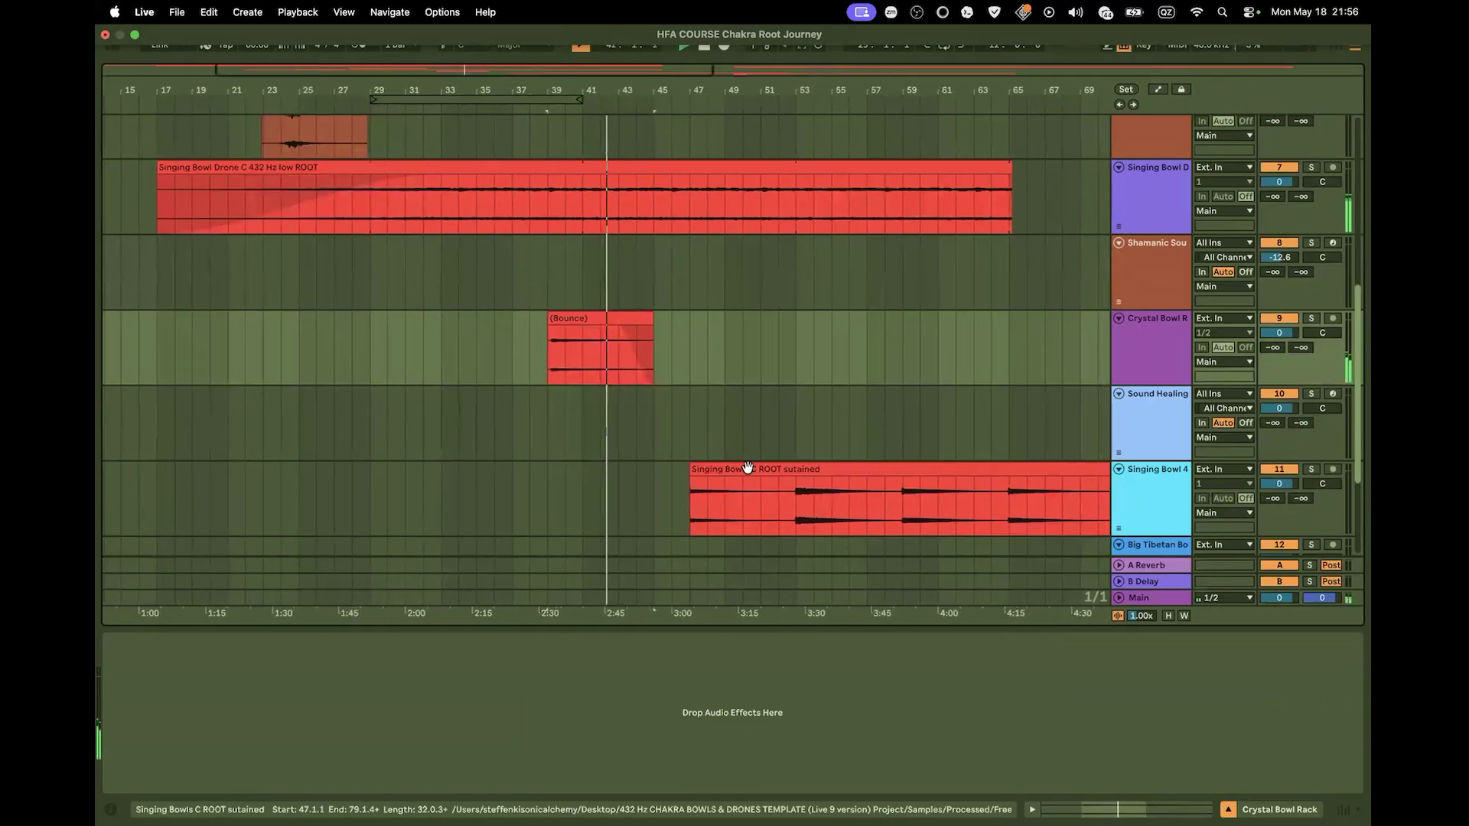
pyautogui.moveTo(747, 467); pyautogui.dragTo(676, 468)
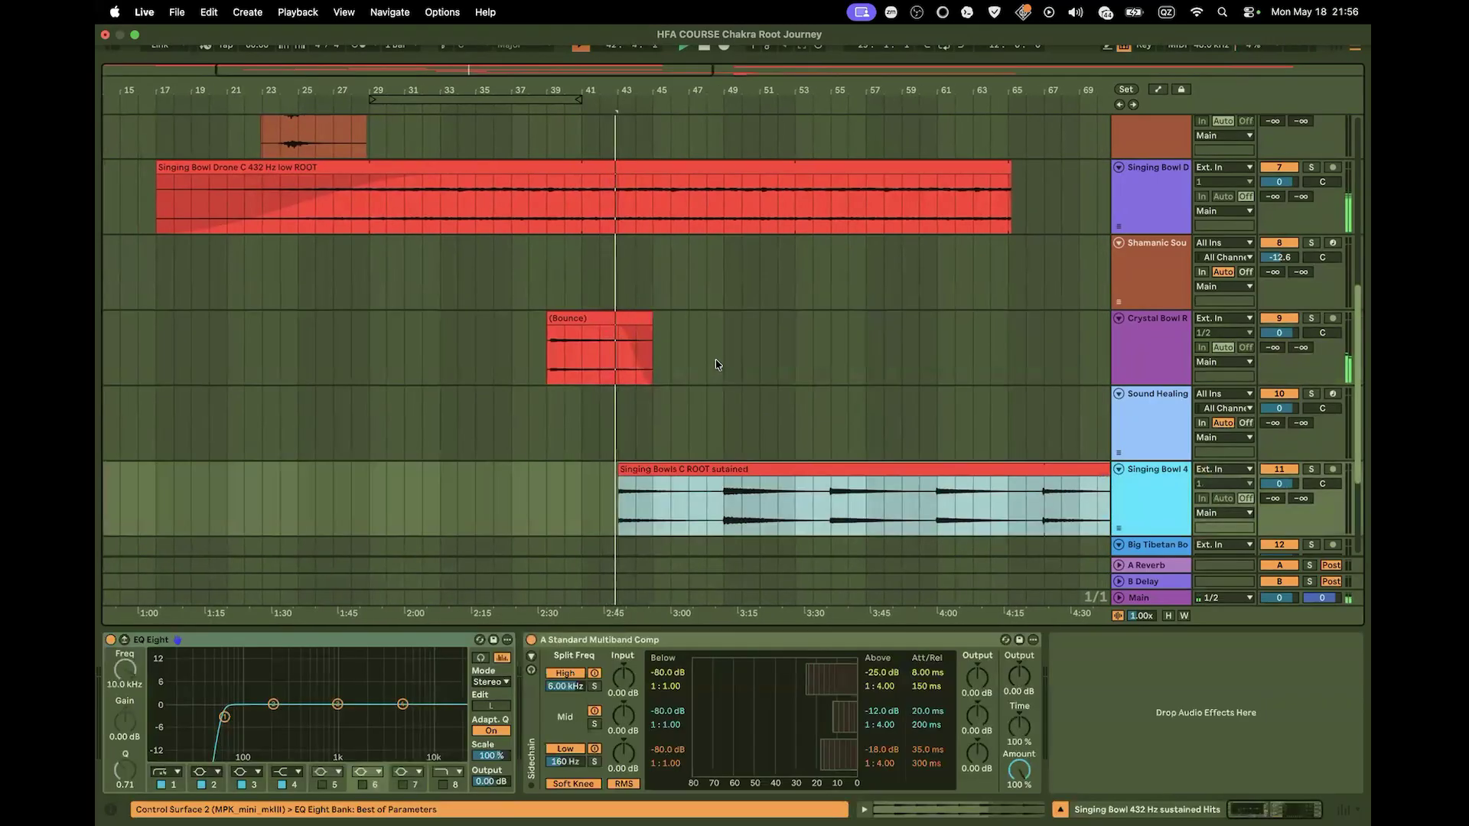
pyautogui.scroll(5, 728, 413)
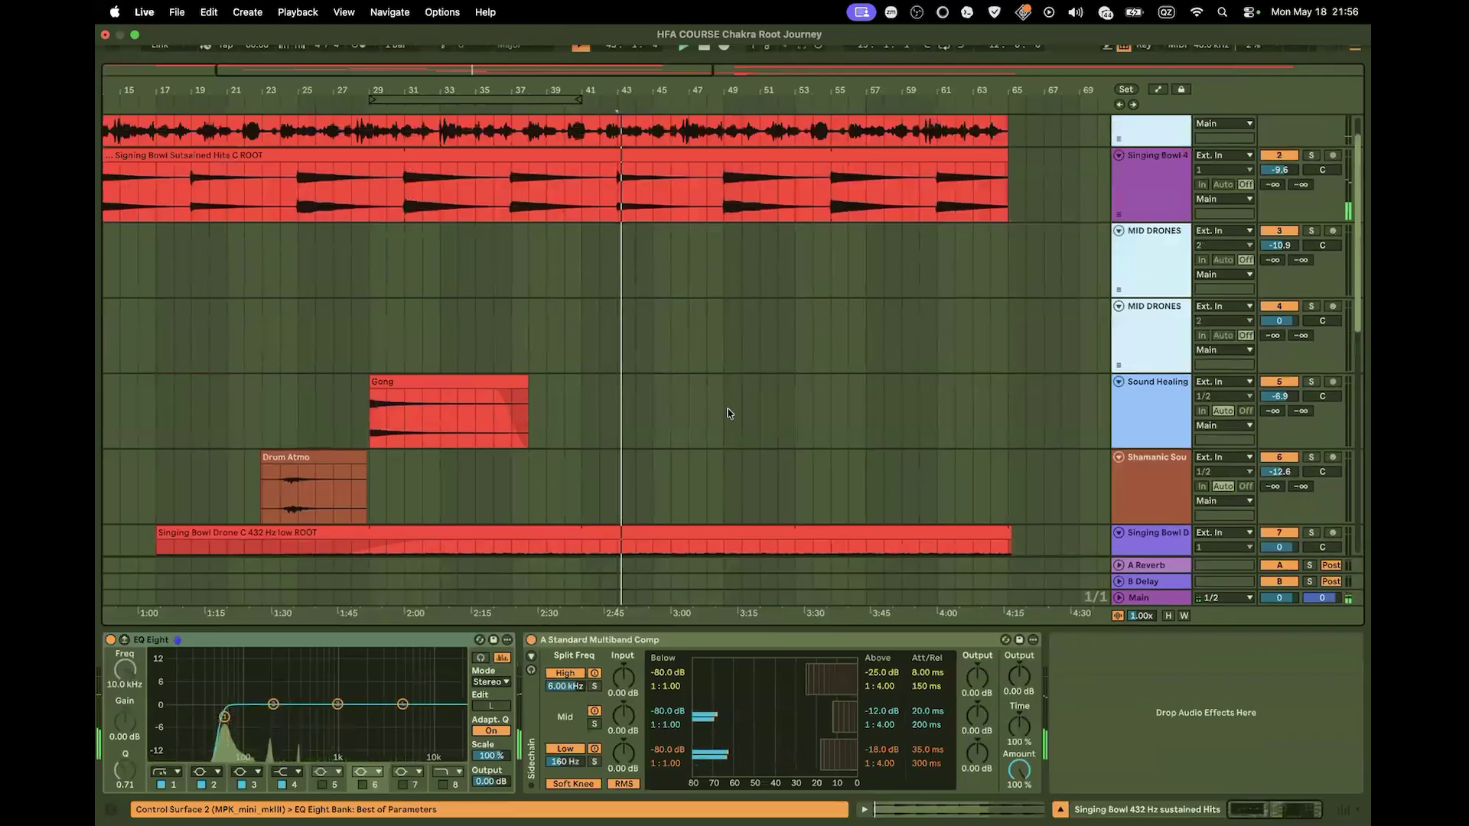
pyautogui.scroll(-5, 728, 413)
pyautogui.click(665, 472)
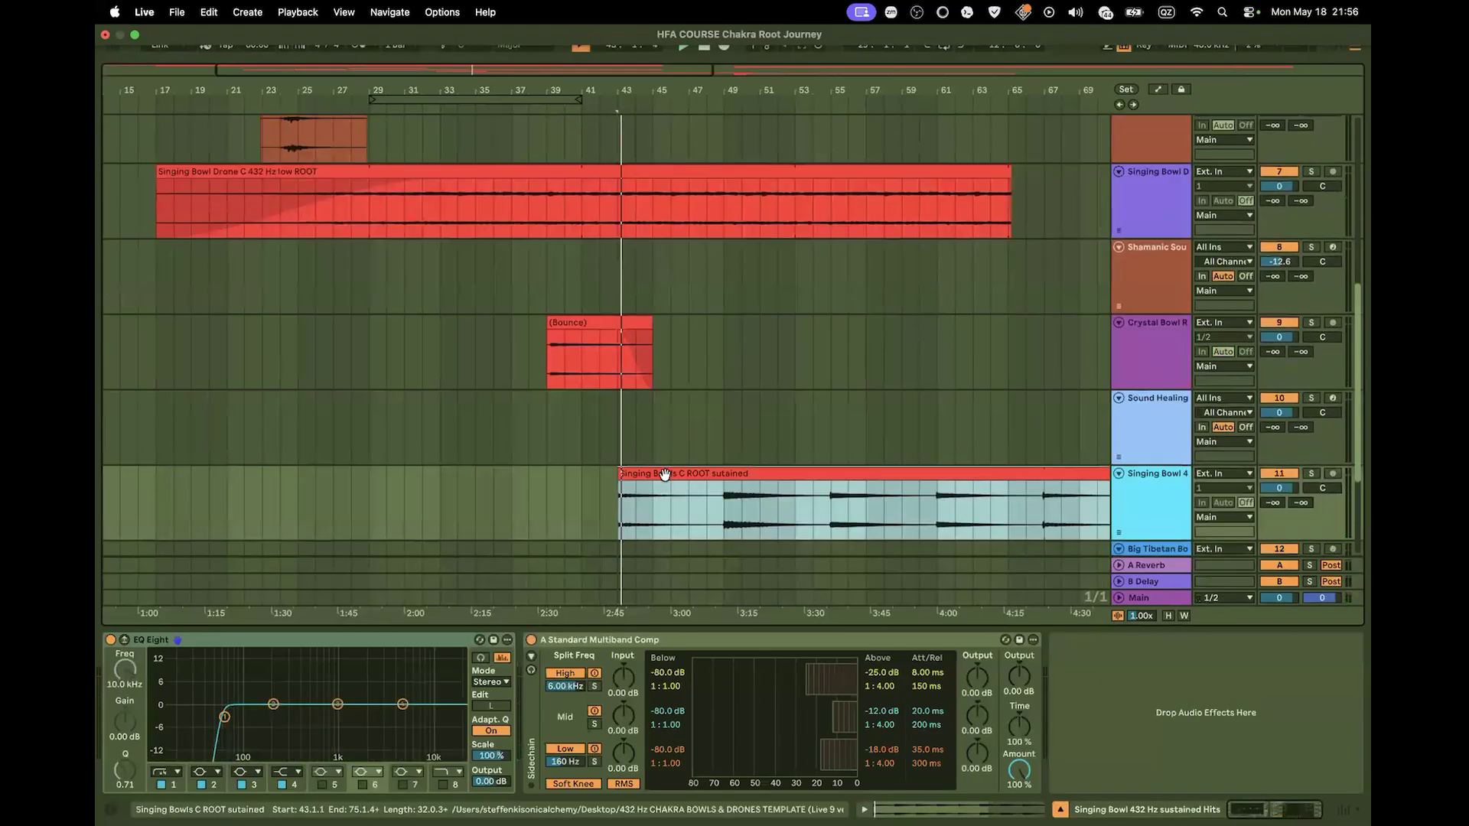
pyautogui.moveTo(665, 472); pyautogui.dragTo(655, 474)
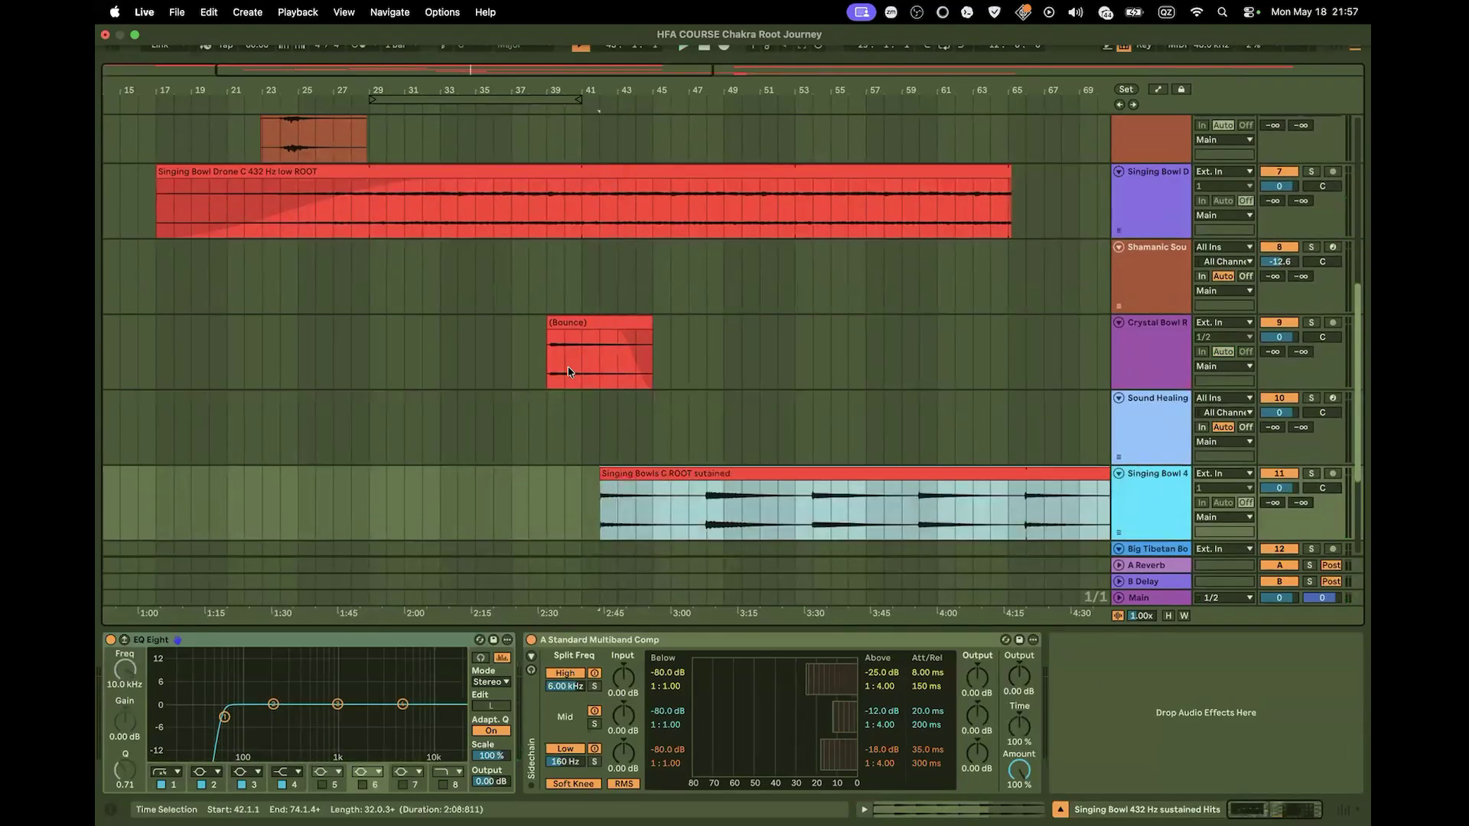
# Play from about bar 39, split the Signing Bowl Sutsained Hits C ROOT clip at bar 43 and move the second part to bar 44
pyautogui.click(567, 273)
pyautogui.press('space')
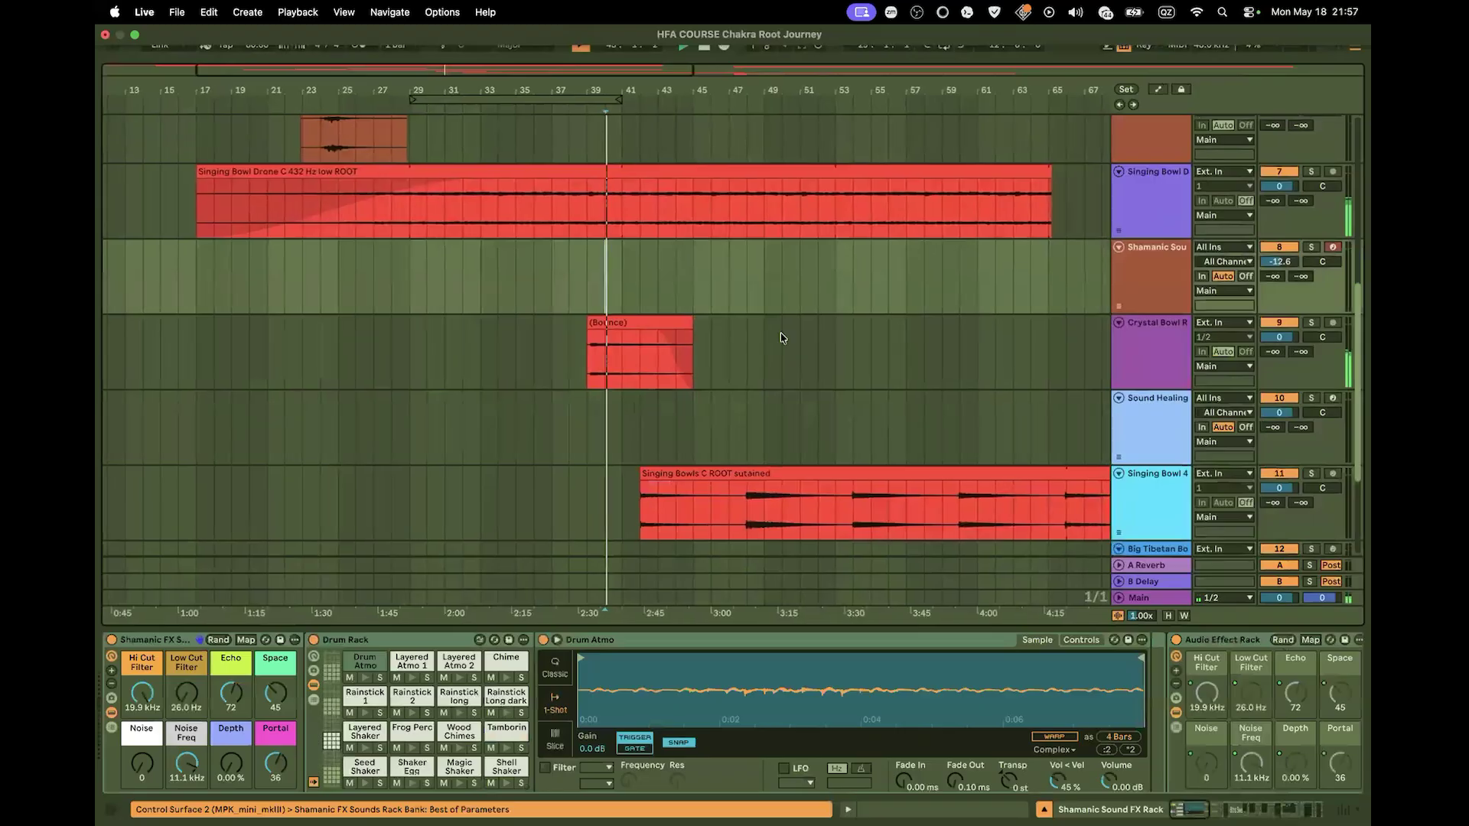
pyautogui.scroll(-3, 787, 337)
pyautogui.scroll(10, 787, 338)
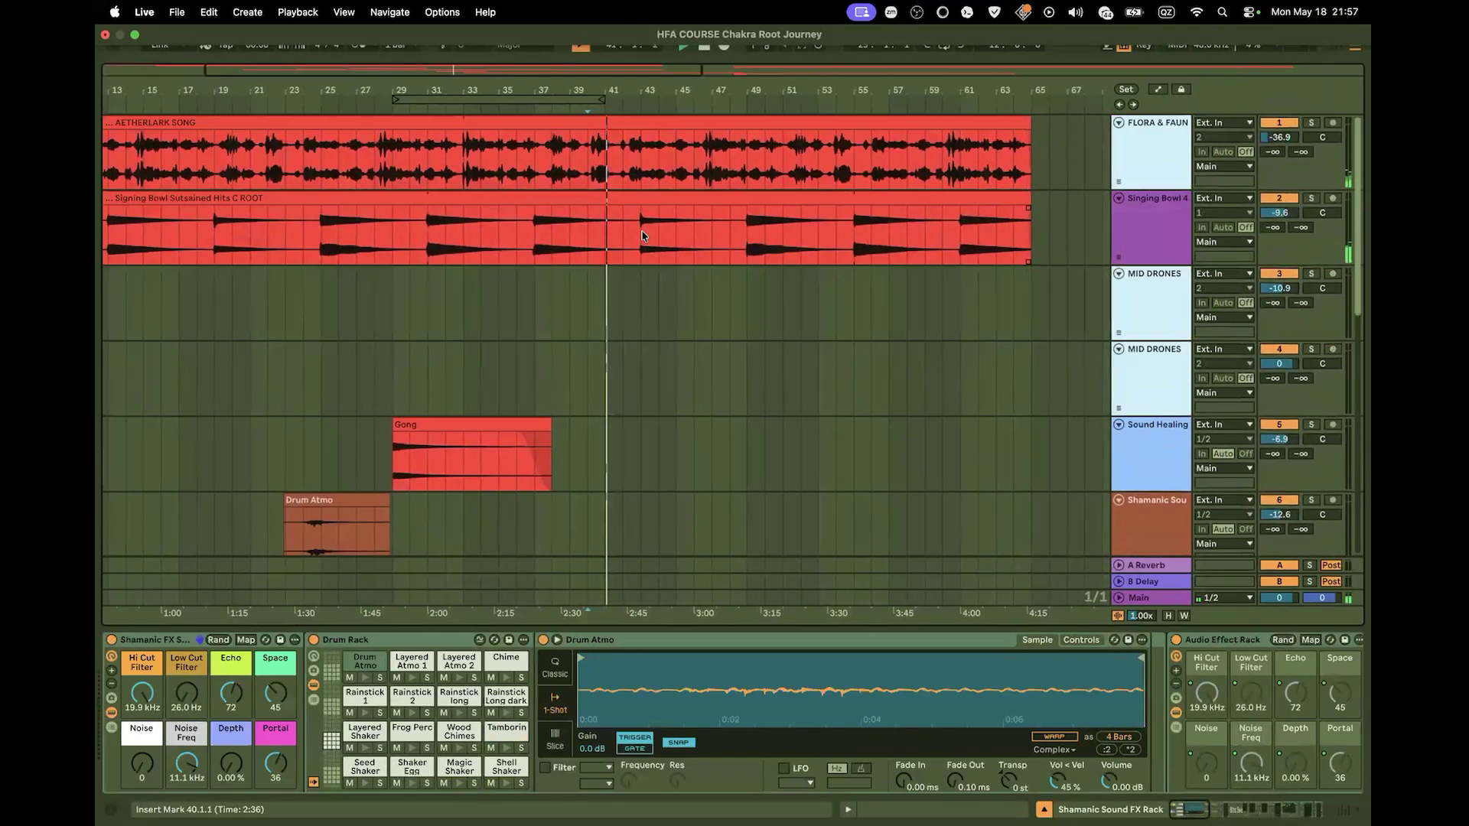
pyautogui.click(635, 235)
pyautogui.press('super+e')
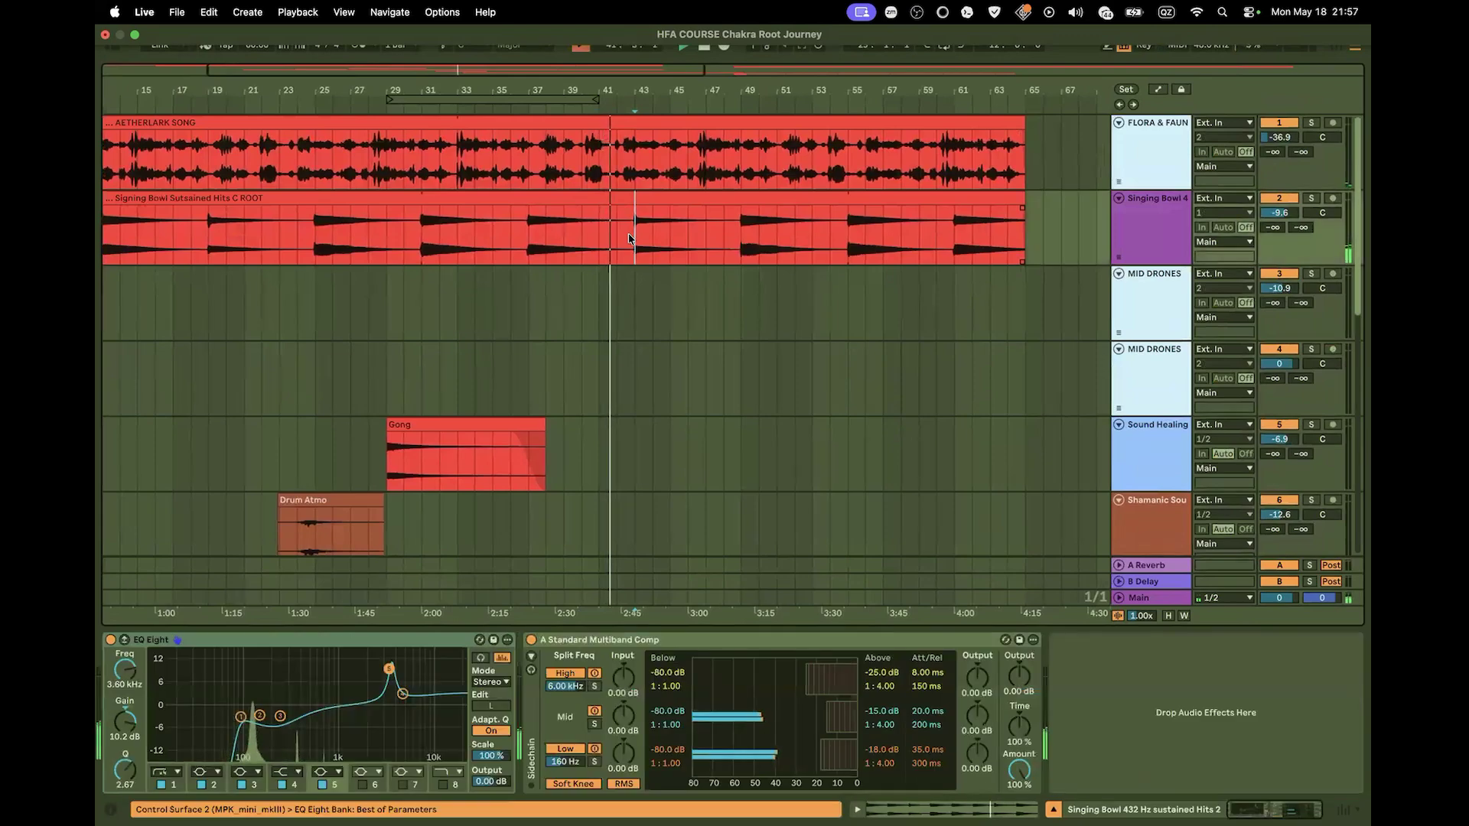
pyautogui.moveTo(644, 235); pyautogui.dragTo(683, 222)
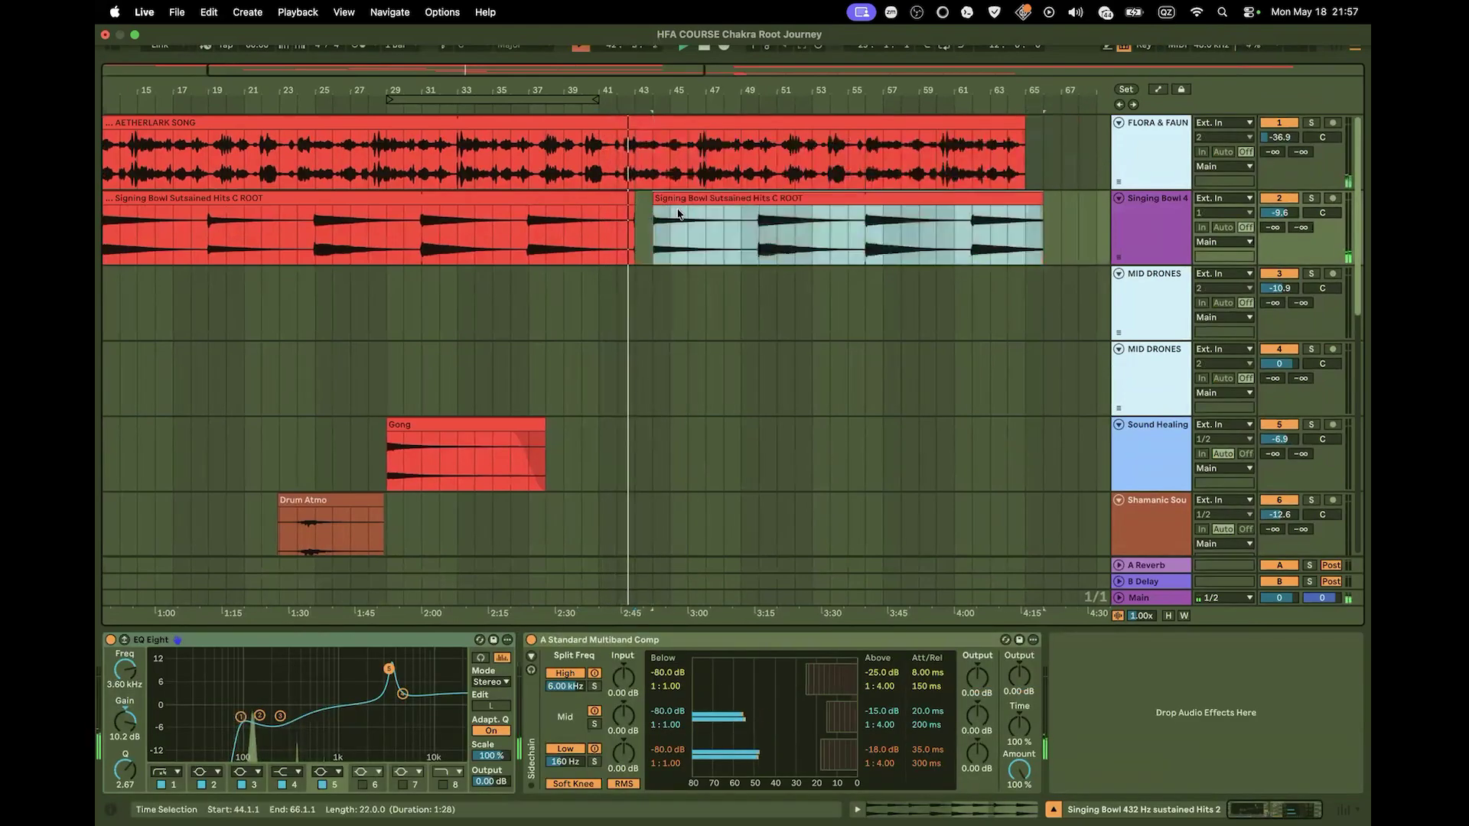
# Fade out the first bowl part's end, then shift the second part's hits one bar later with a one-bar faded-in lead-in from bar 44
pyautogui.click(630, 208)
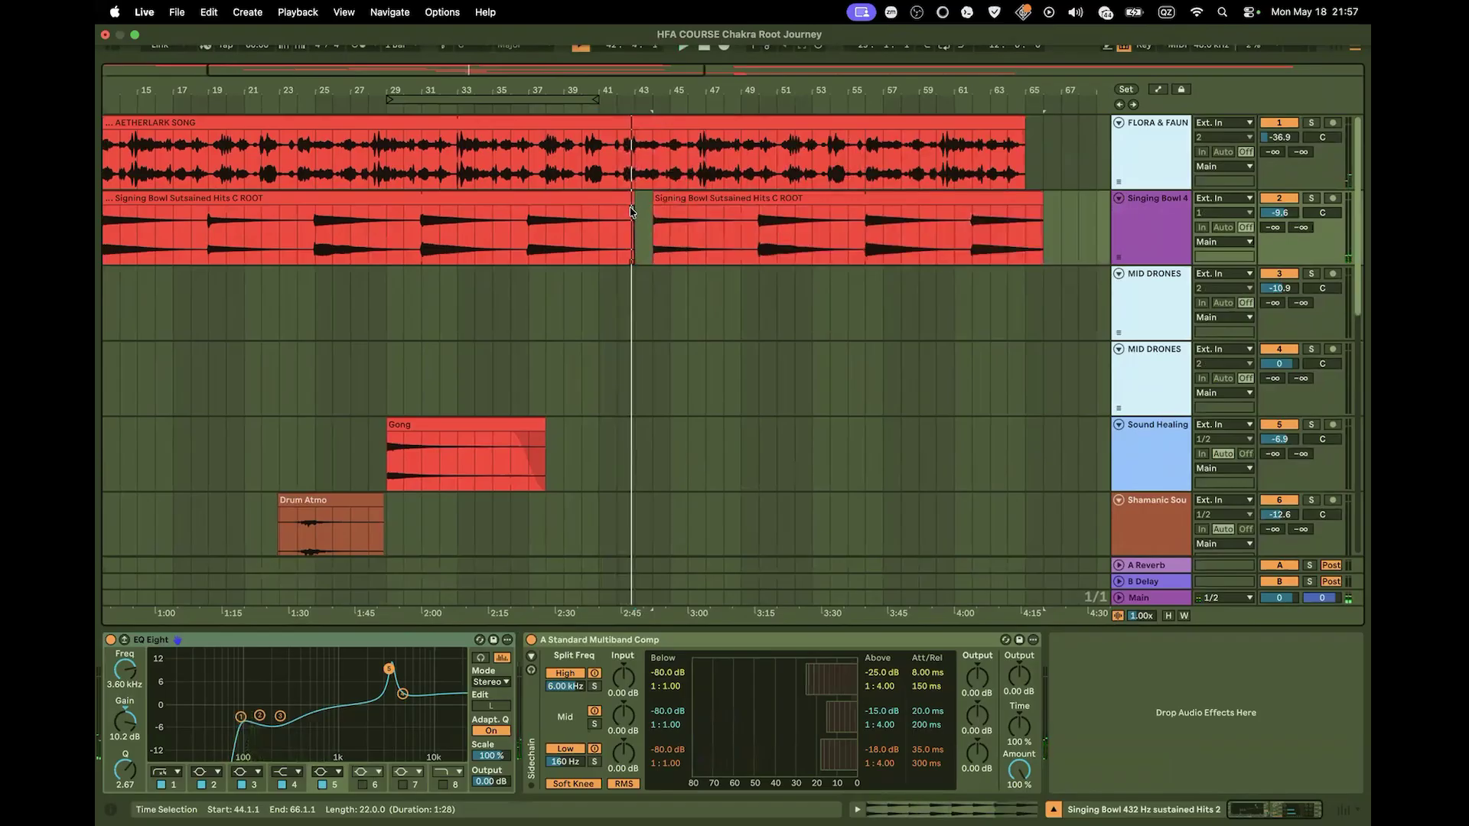
pyautogui.click(684, 192)
pyautogui.moveTo(692, 204); pyautogui.dragTo(647, 212)
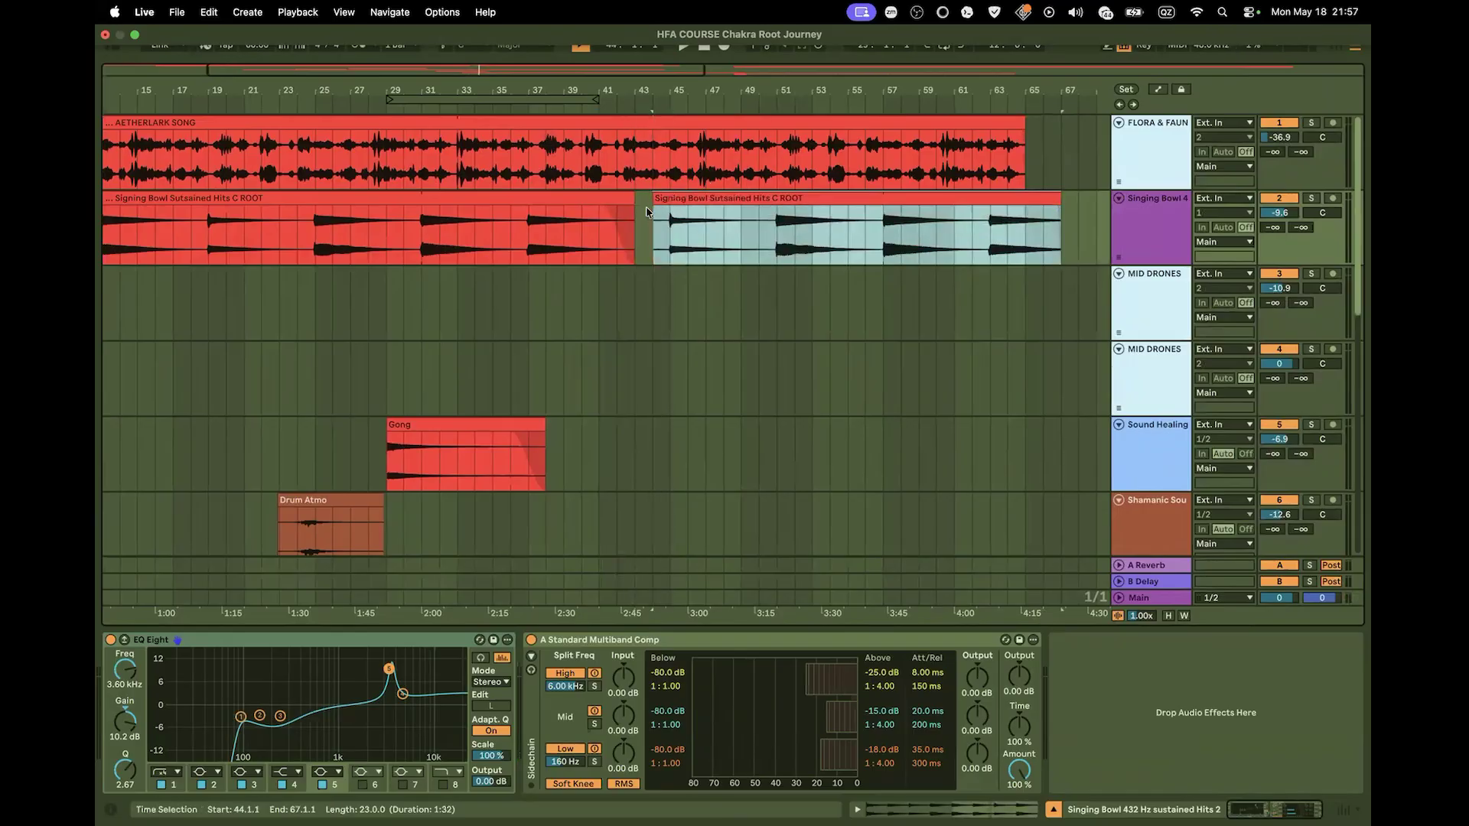
pyautogui.click(654, 209)
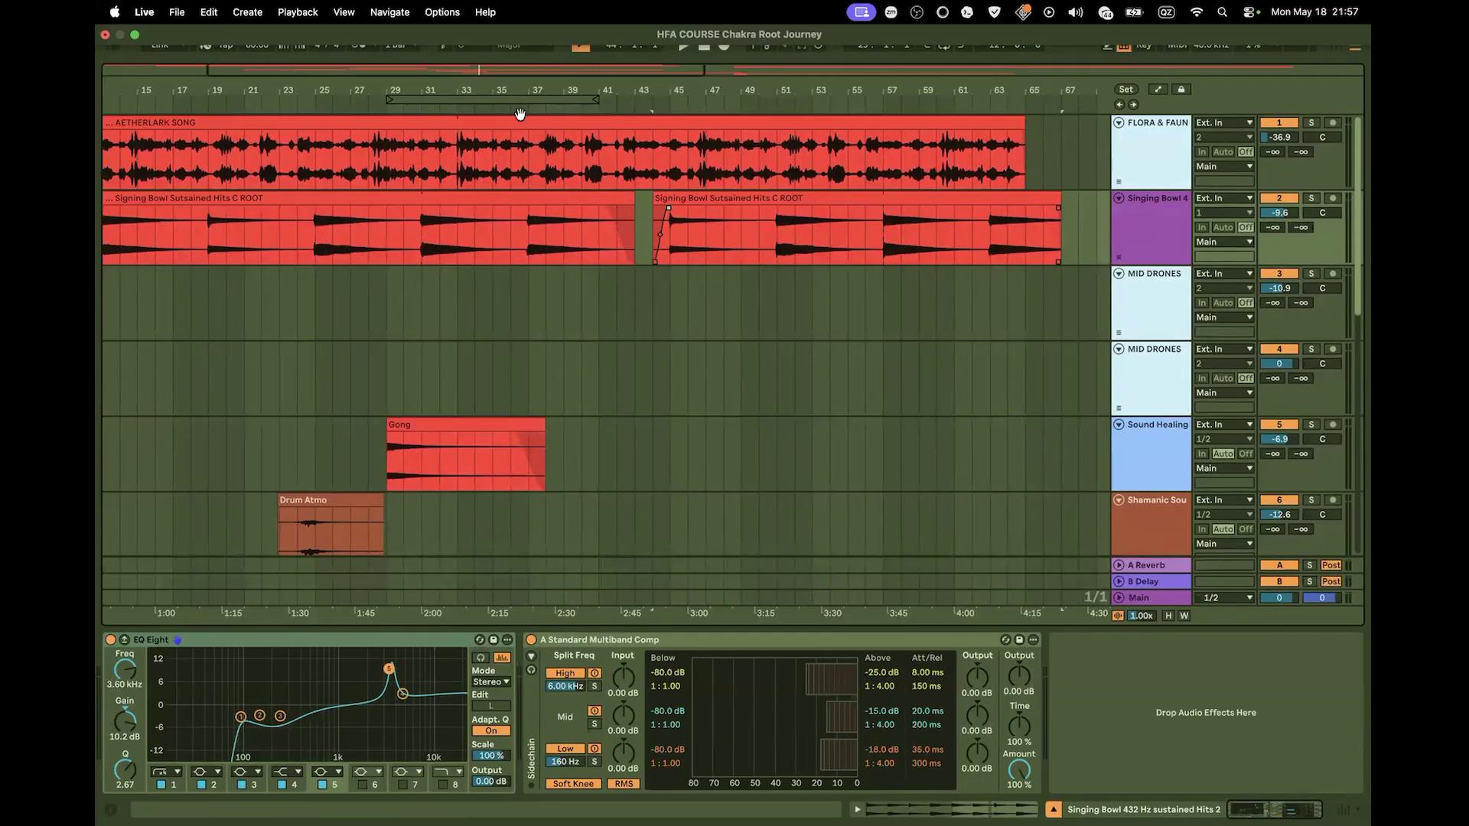
# Split the second Signing Bowl Sutsained Hits C ROOT clip at bar 50, try its last part at bar 53 and undo that move
pyautogui.click(758, 237)
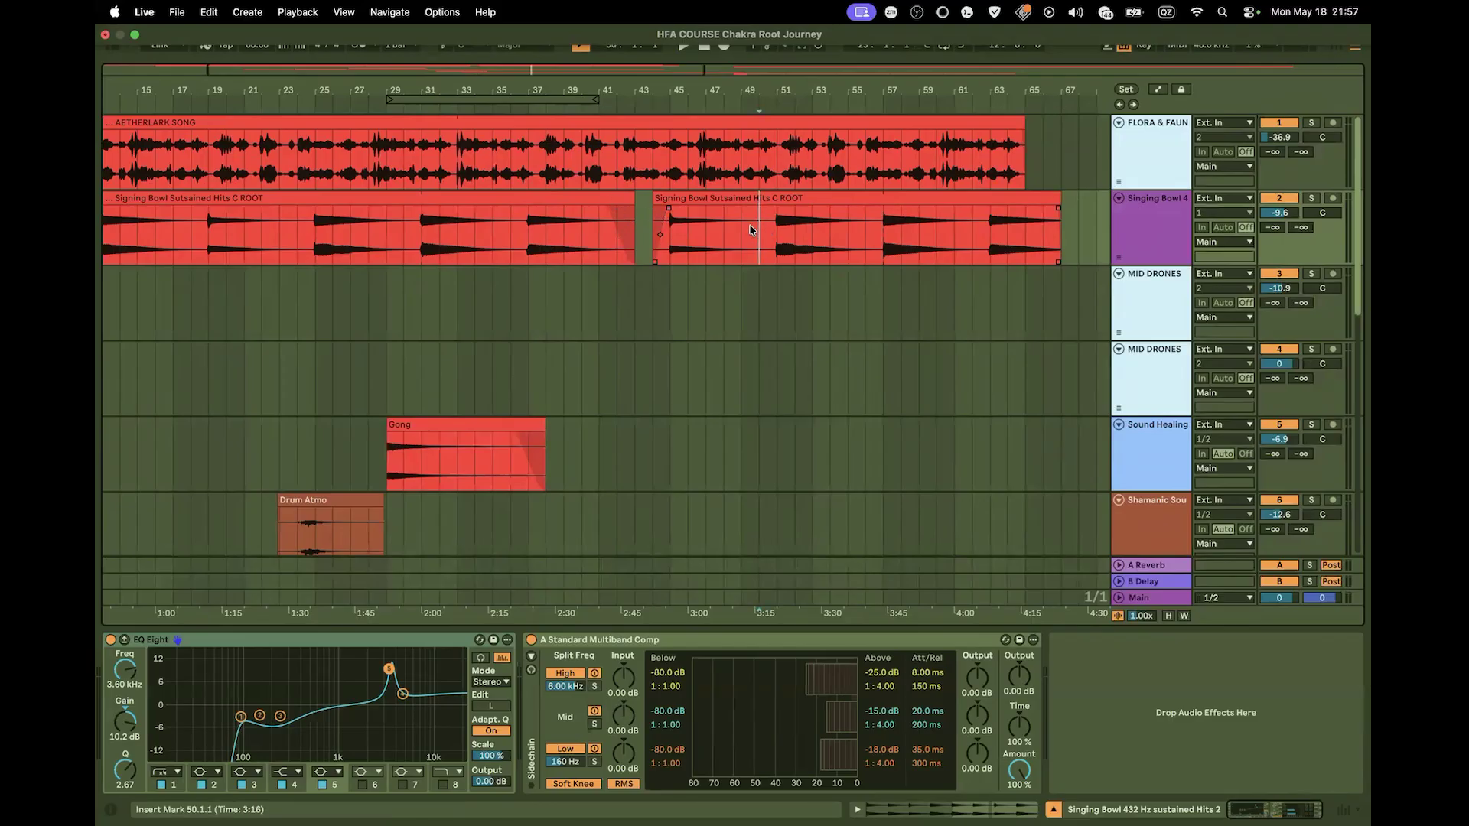
pyautogui.press('super+e')
pyautogui.moveTo(797, 197); pyautogui.dragTo(855, 201)
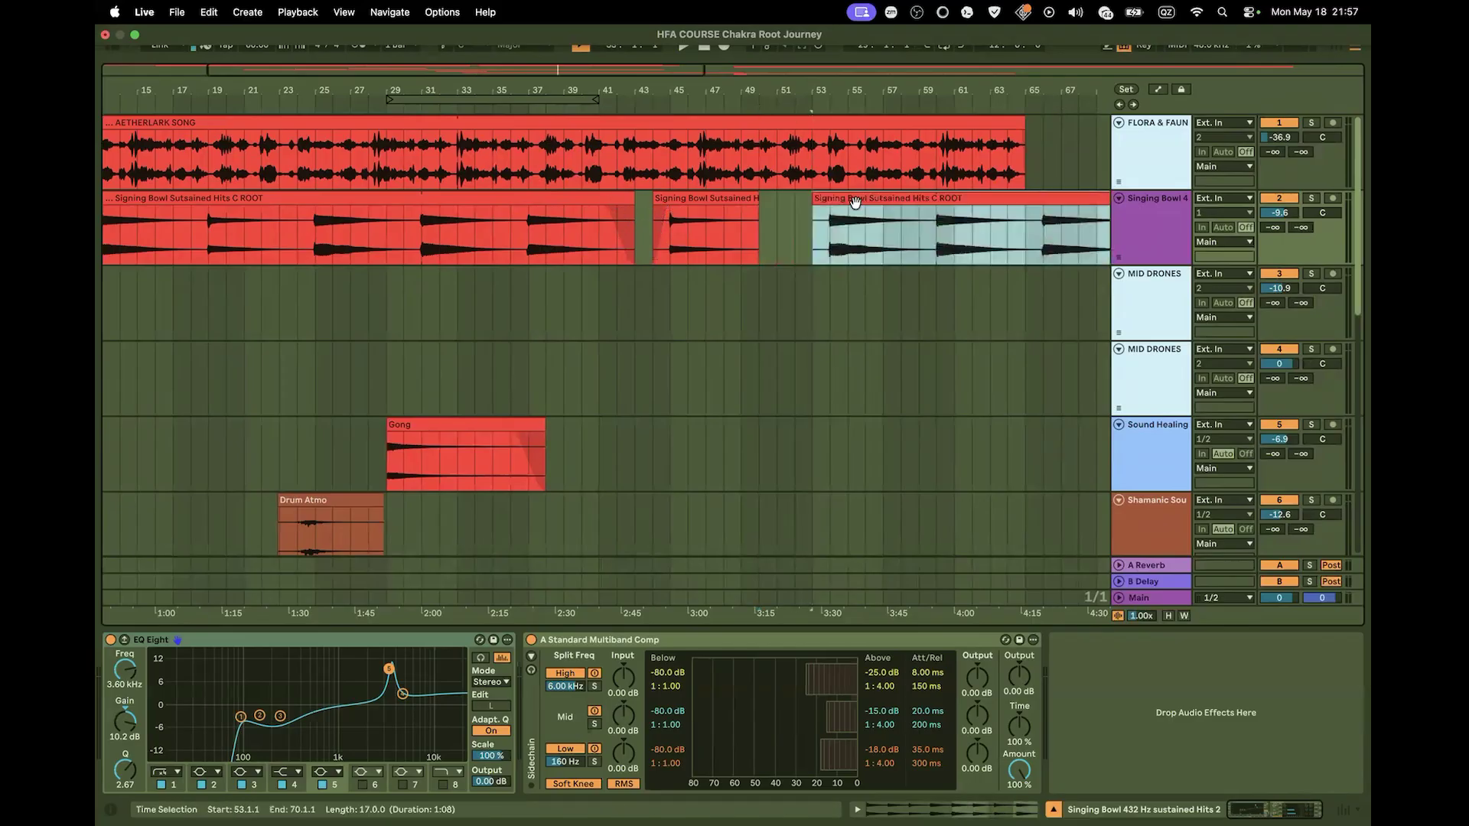
pyautogui.press('super+z')
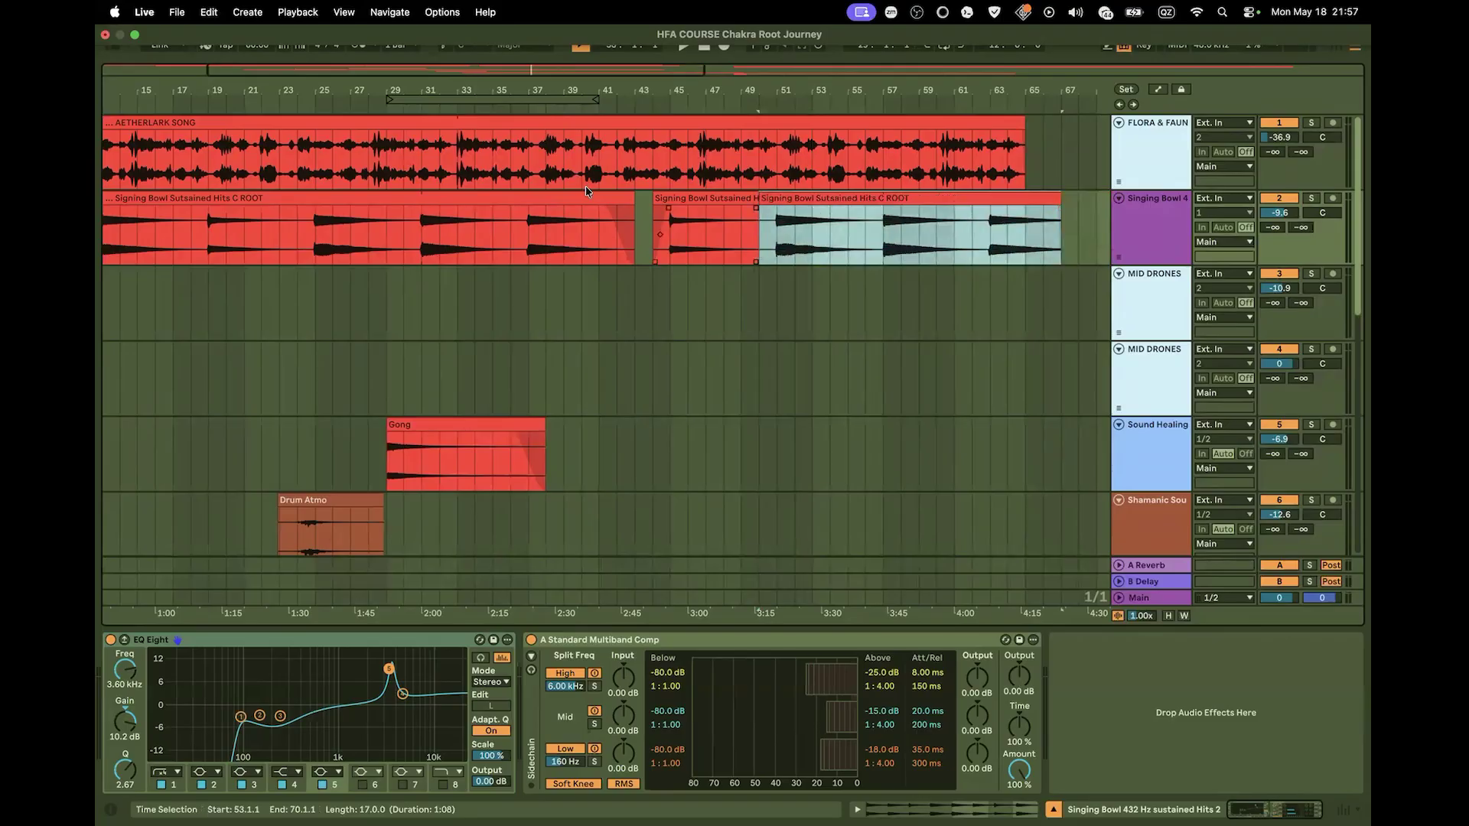
# Play from about bar 39 and check how the bowl hits, drone, crystal bowl and sustained bowl clips overlap across the tracks
pyautogui.click(566, 109)
pyautogui.scroll(-5, 740, 188)
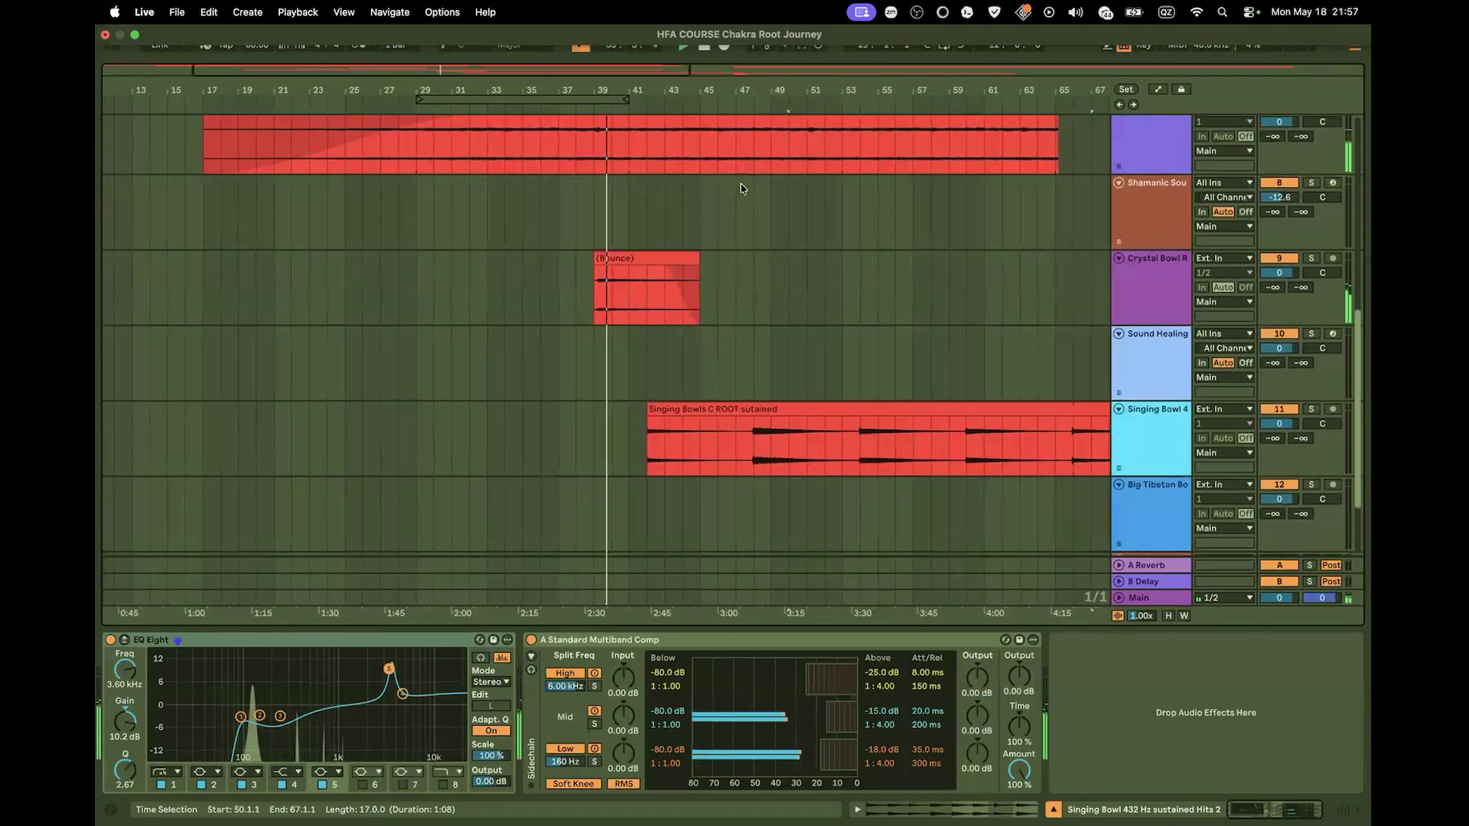
pyautogui.scroll(-2, 740, 188)
pyautogui.scroll(5, 769, 218)
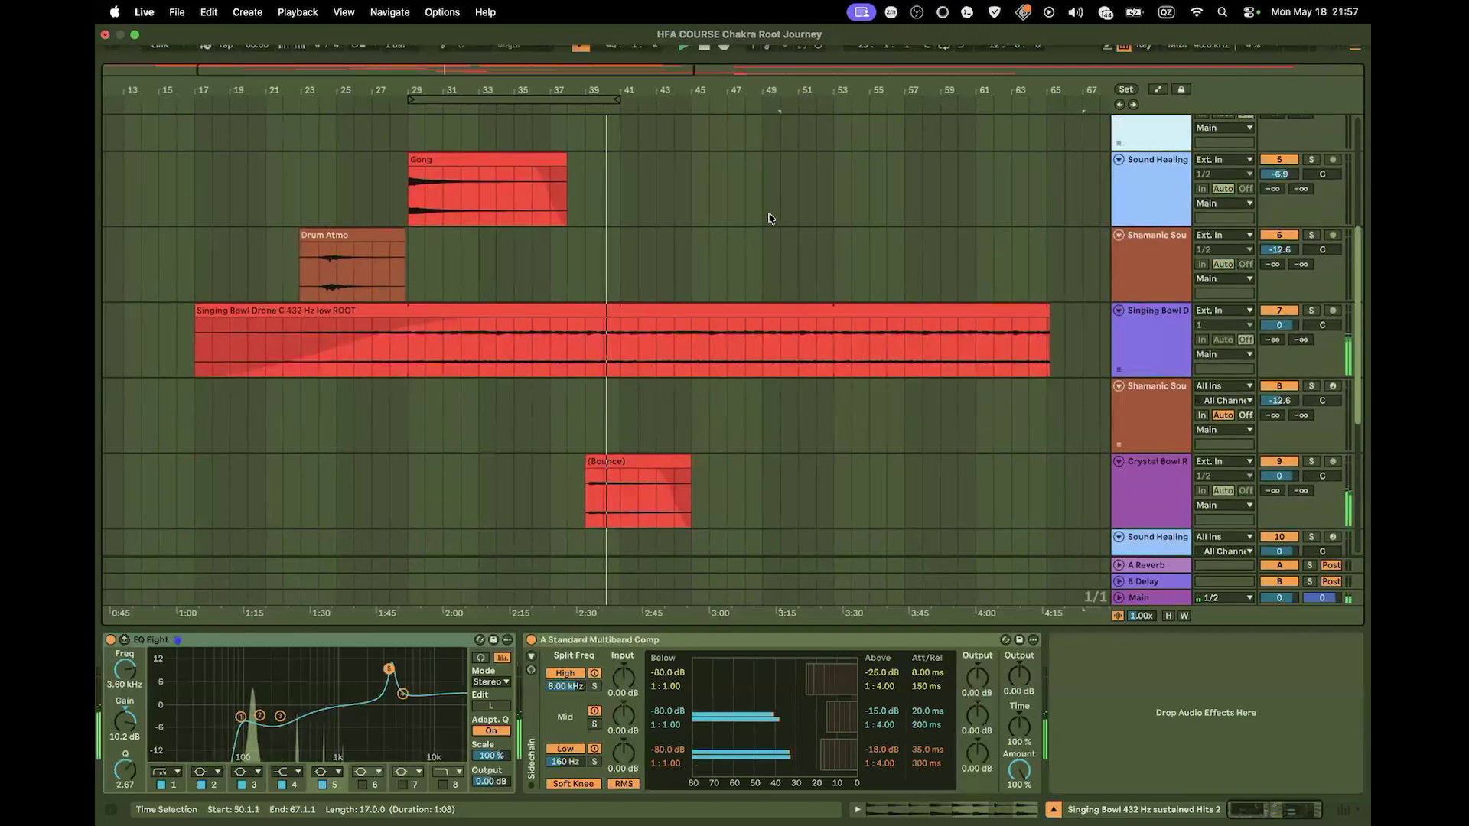
pyautogui.scroll(4, 788, 239)
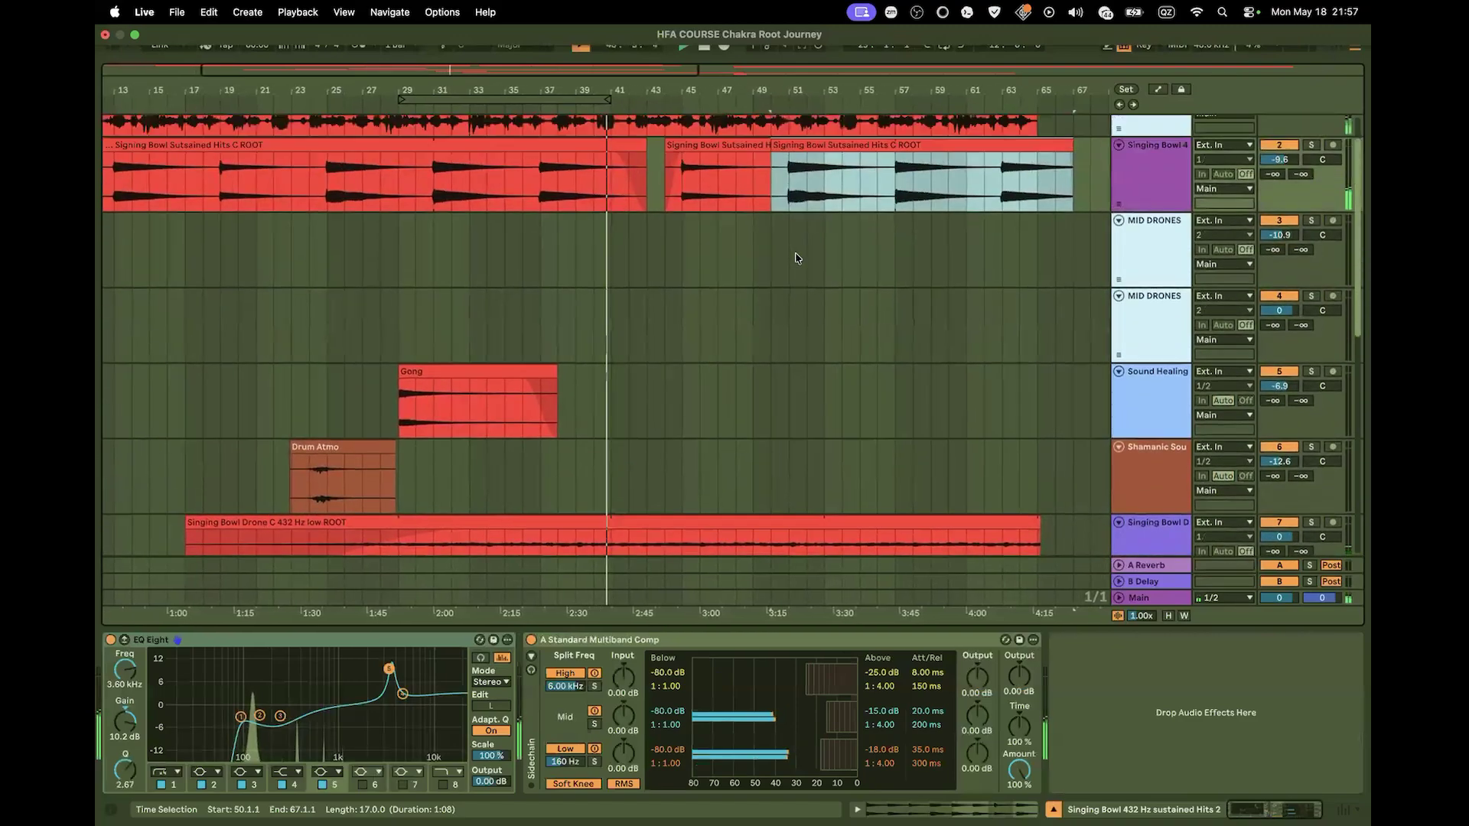
pyautogui.scroll(1, 772, 290)
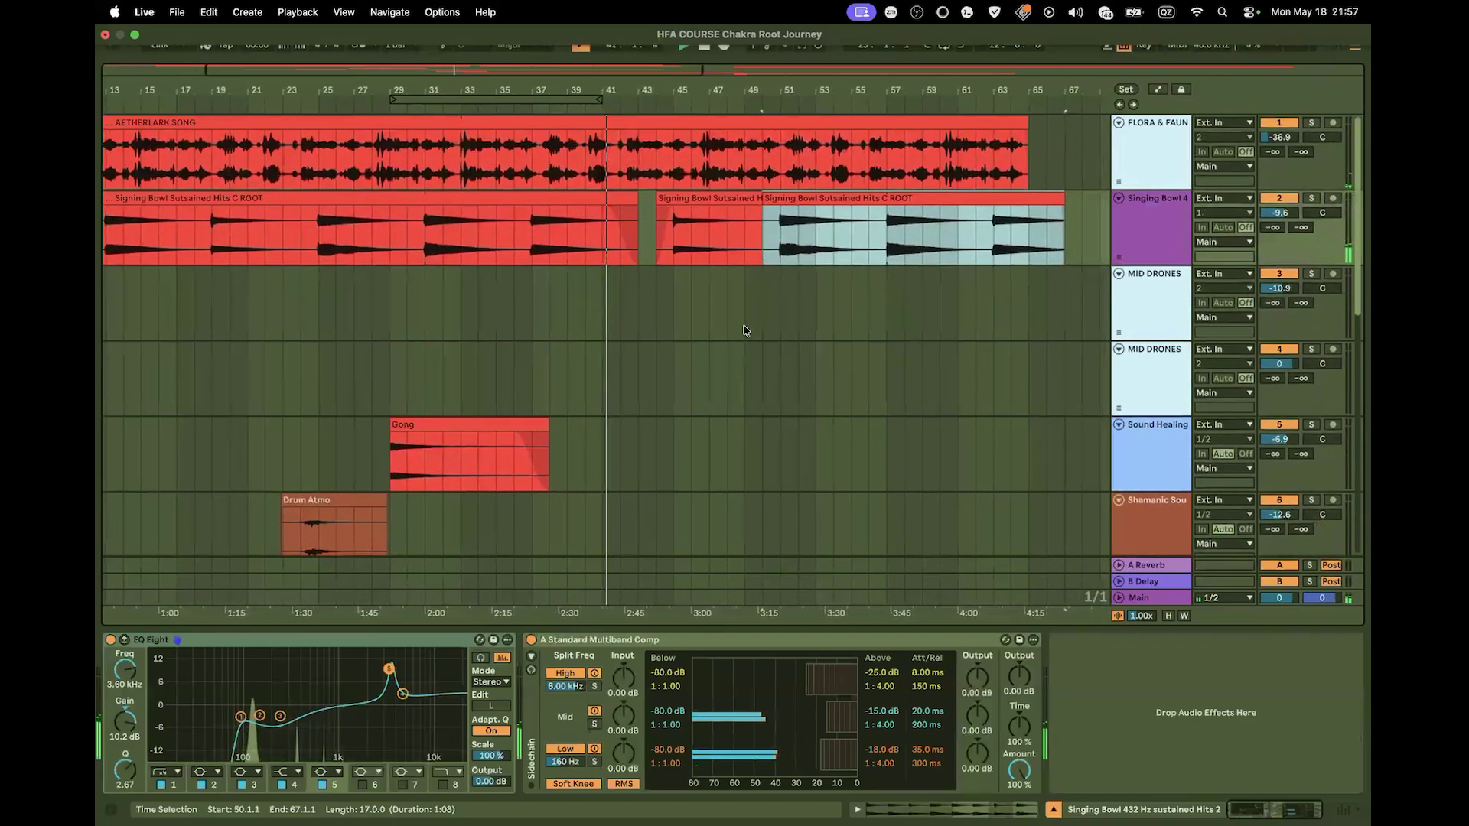
pyautogui.moveTo(683, 70); pyautogui.dragTo(681, 30)
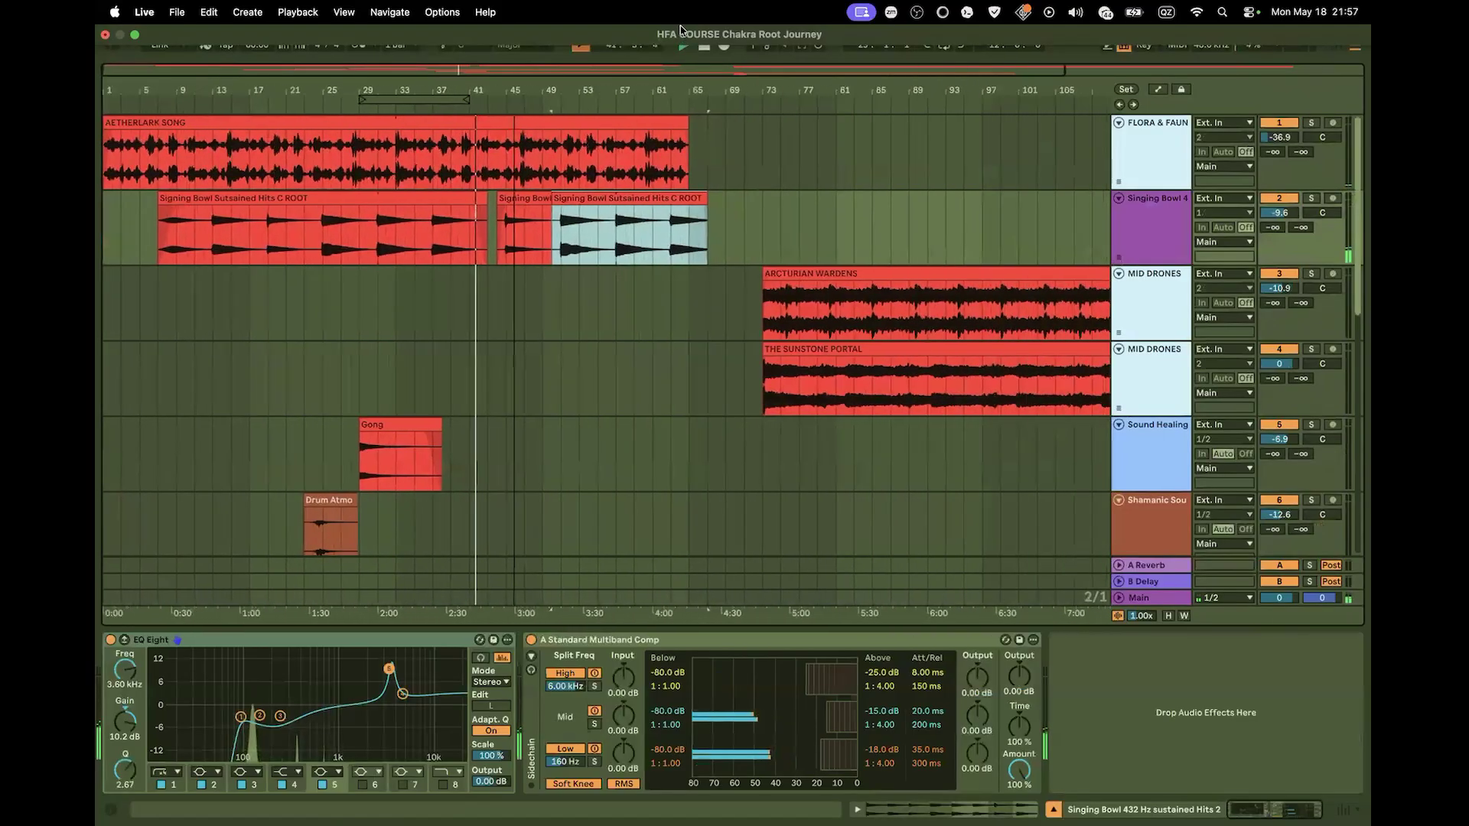
pyautogui.scroll(-4, 535, 331)
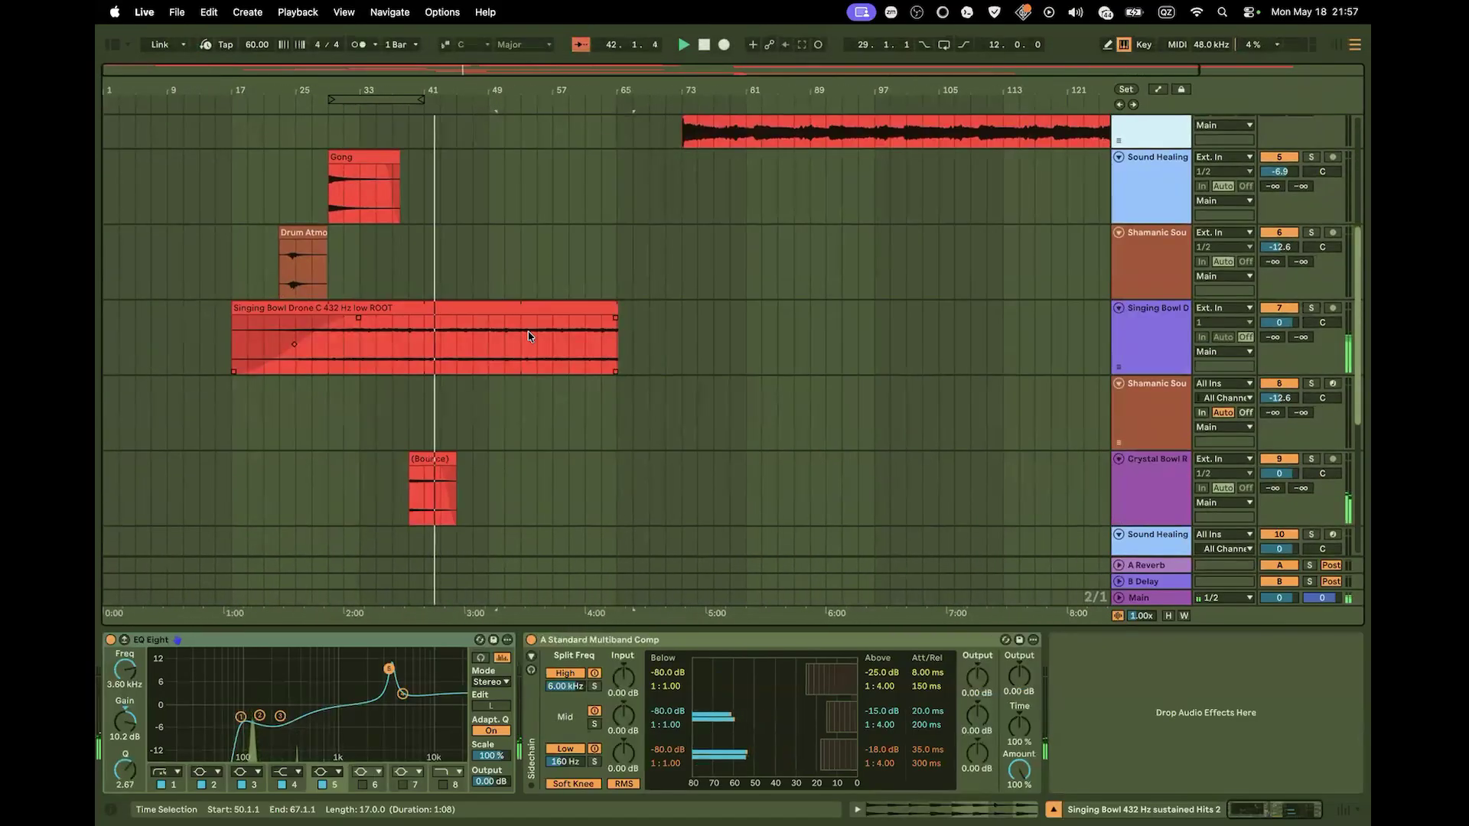
pyautogui.scroll(-3, 528, 335)
pyautogui.scroll(5, 527, 334)
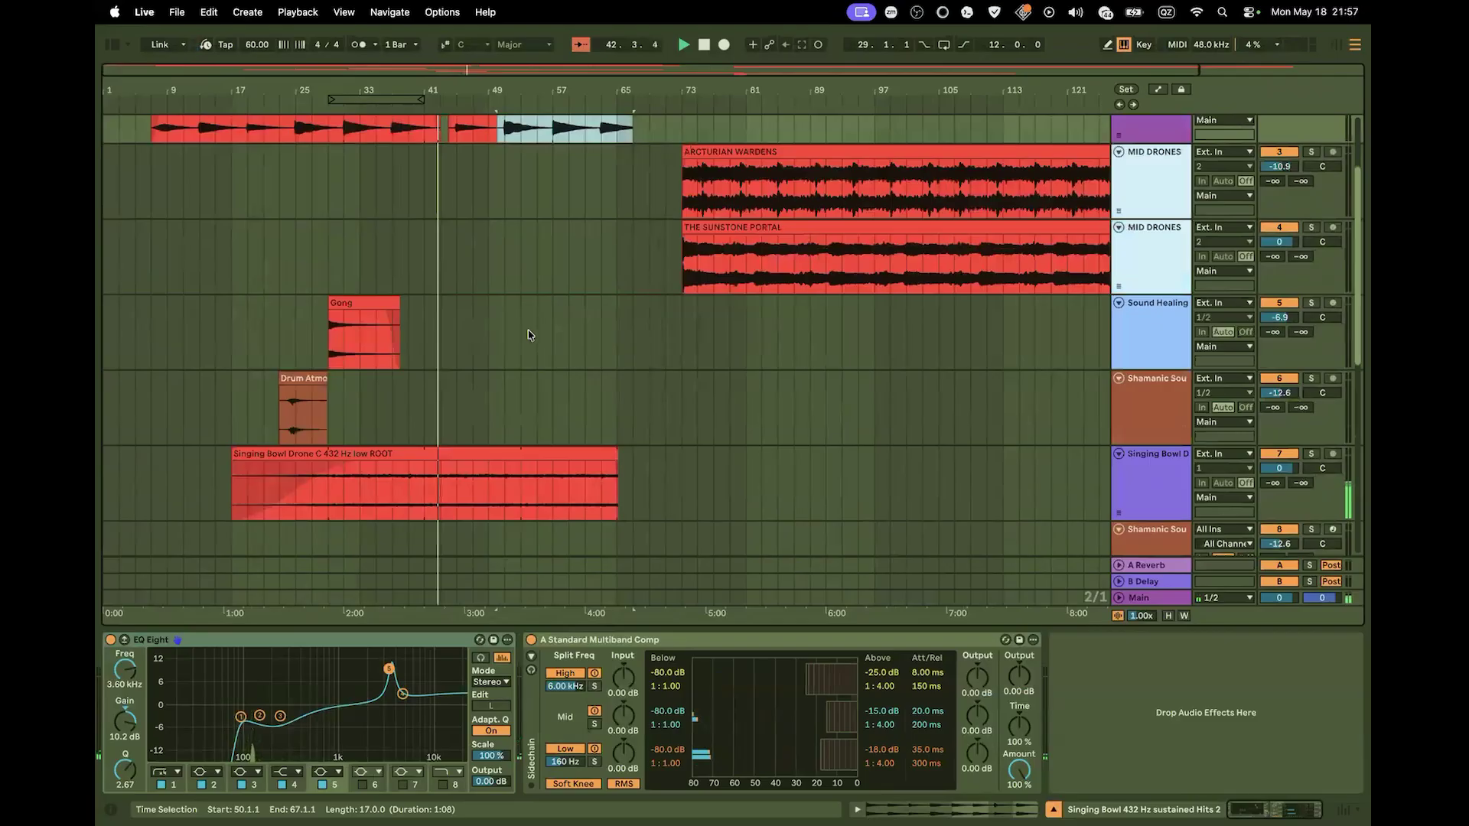
pyautogui.scroll(1, 525, 332)
# Lower the volume of the Singing Bowls C ROOT sutained clip's track to -9.9 dB and replay from about bar 39
pyautogui.scroll(-5, 508, 352)
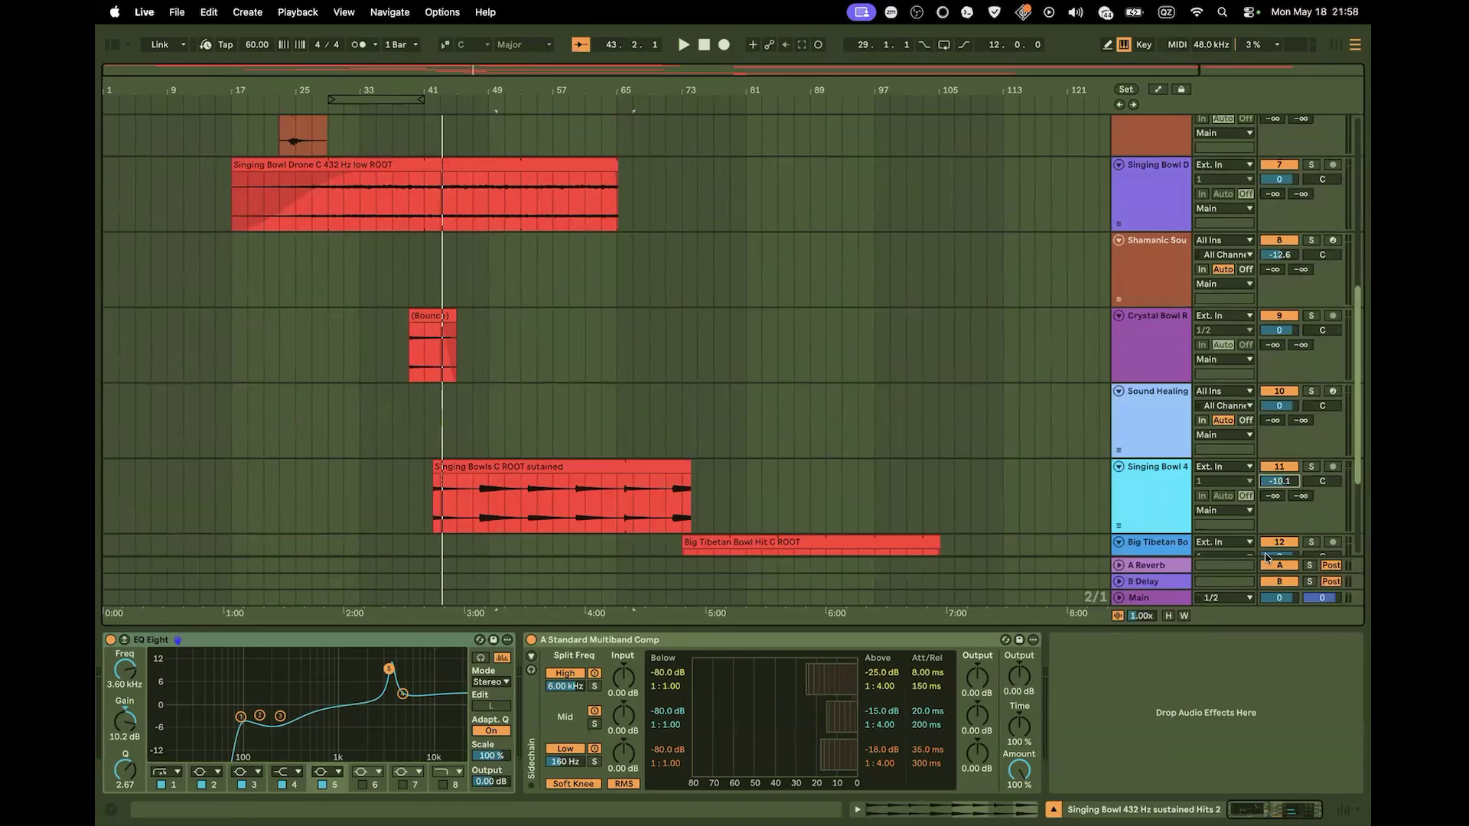
pyautogui.click(408, 118)
pyautogui.press('space')
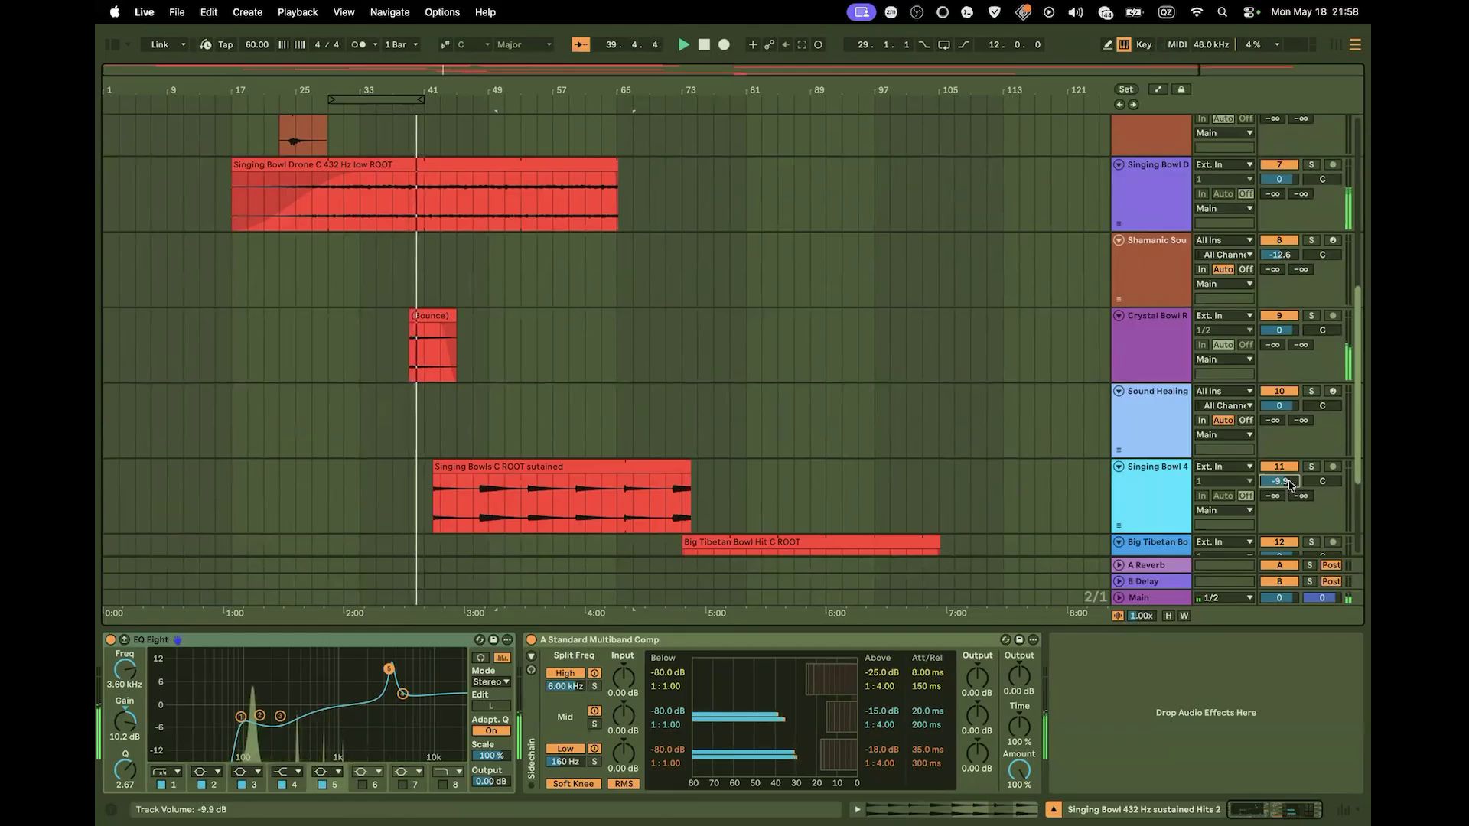
# Listen through to about bar 45 and check the transition between the bowl hits, crystal bowl and sustained bowl clips
pyautogui.scroll(-3, 734, 291)
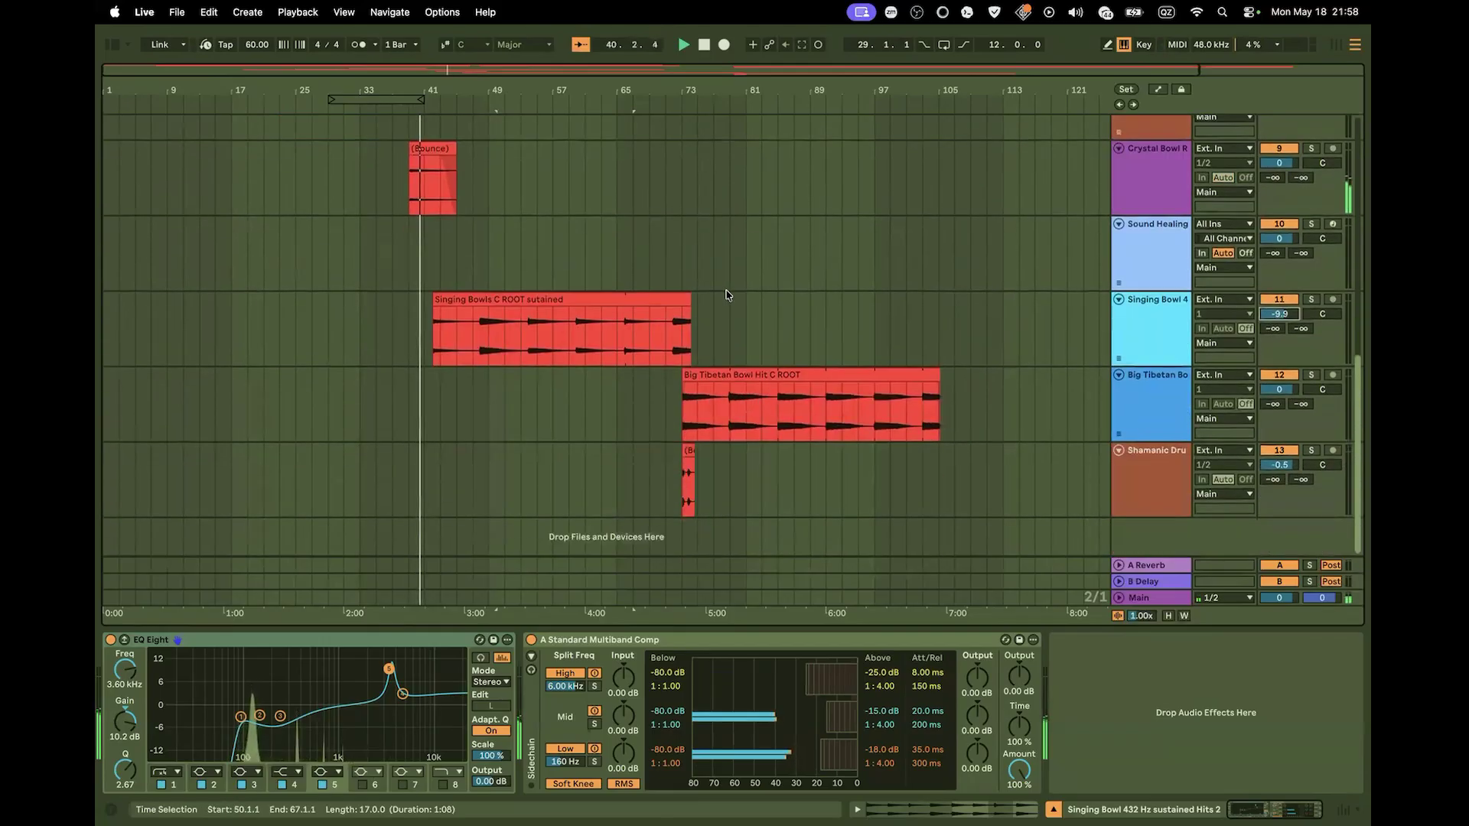
pyautogui.scroll(10, 746, 297)
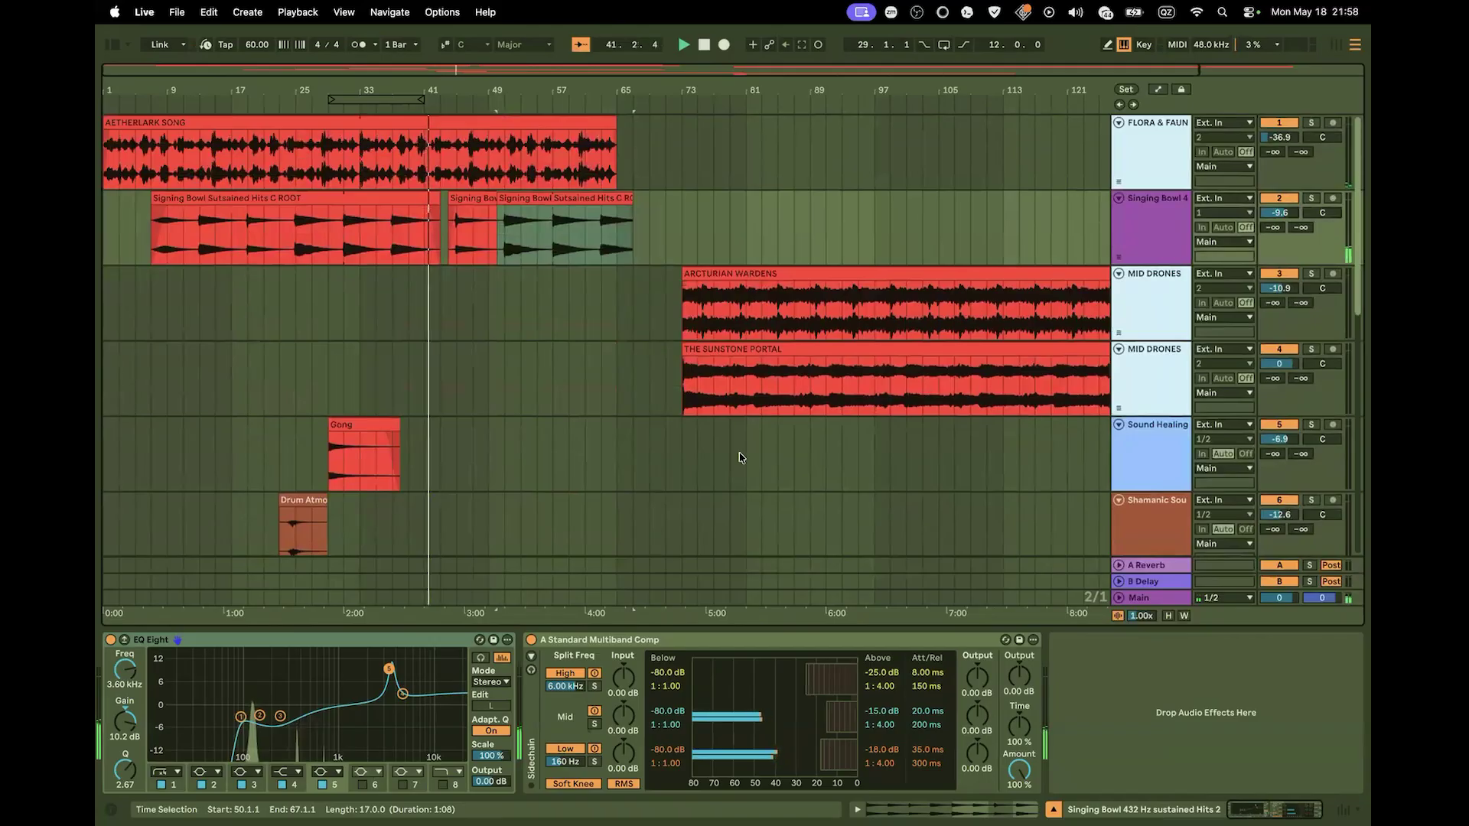
pyautogui.scroll(-8, 741, 452)
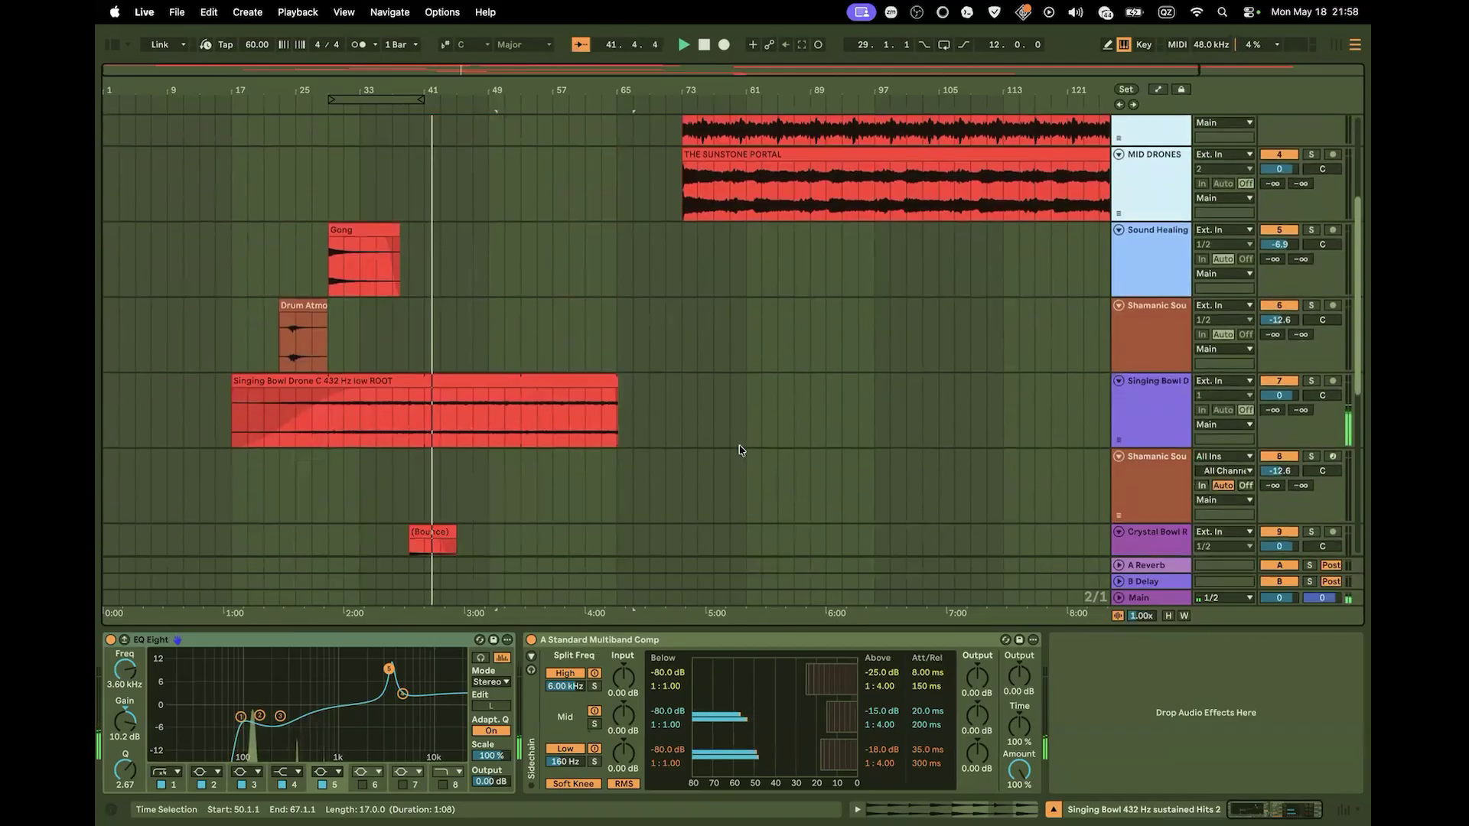
pyautogui.scroll(4, 744, 442)
pyautogui.scroll(4, 744, 442)
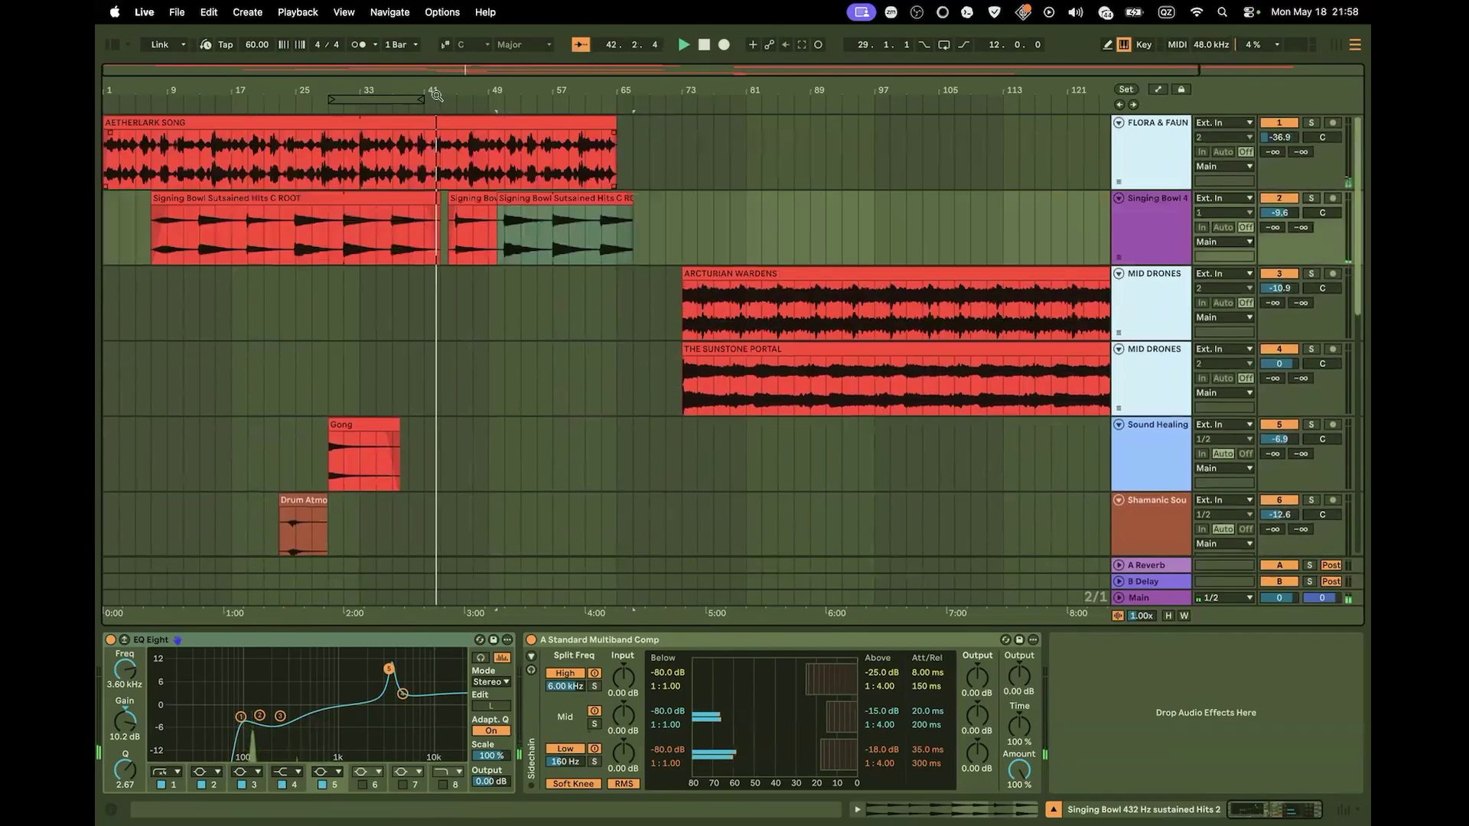
pyautogui.moveTo(456, 93); pyautogui.dragTo(473, 256)
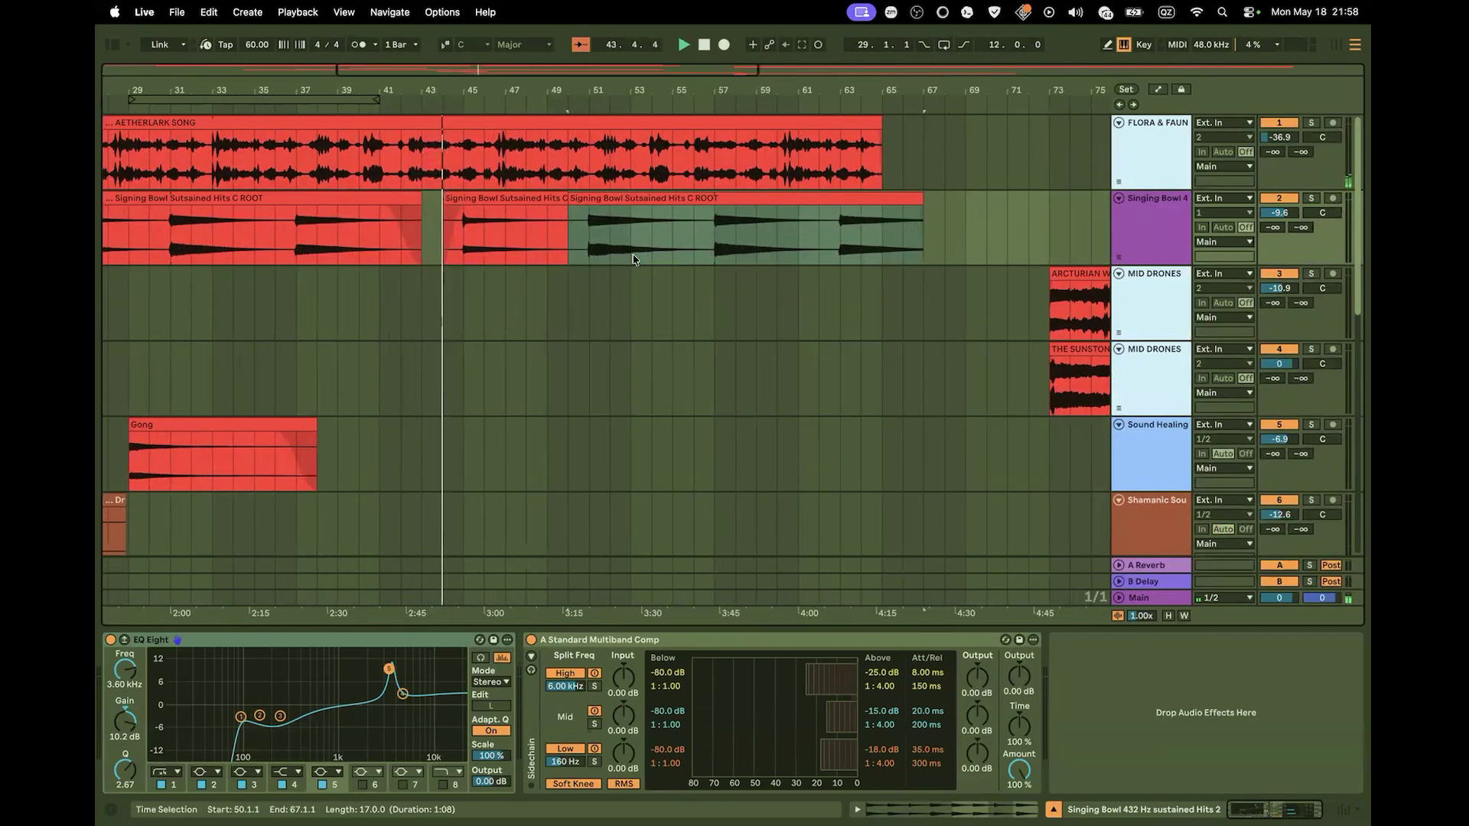
pyautogui.moveTo(565, 90); pyautogui.dragTo(552, 77)
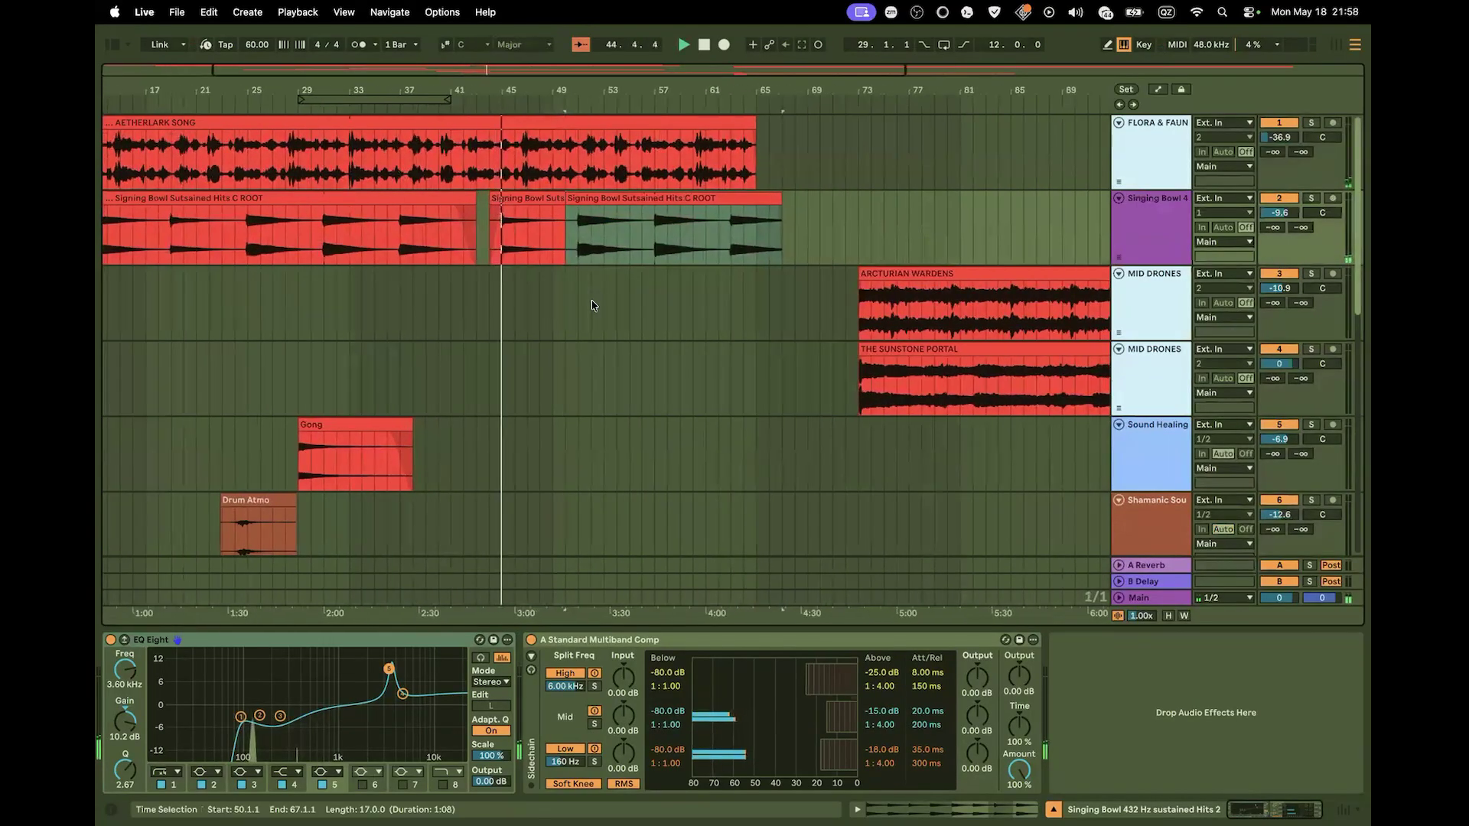
pyautogui.scroll(-10, 592, 305)
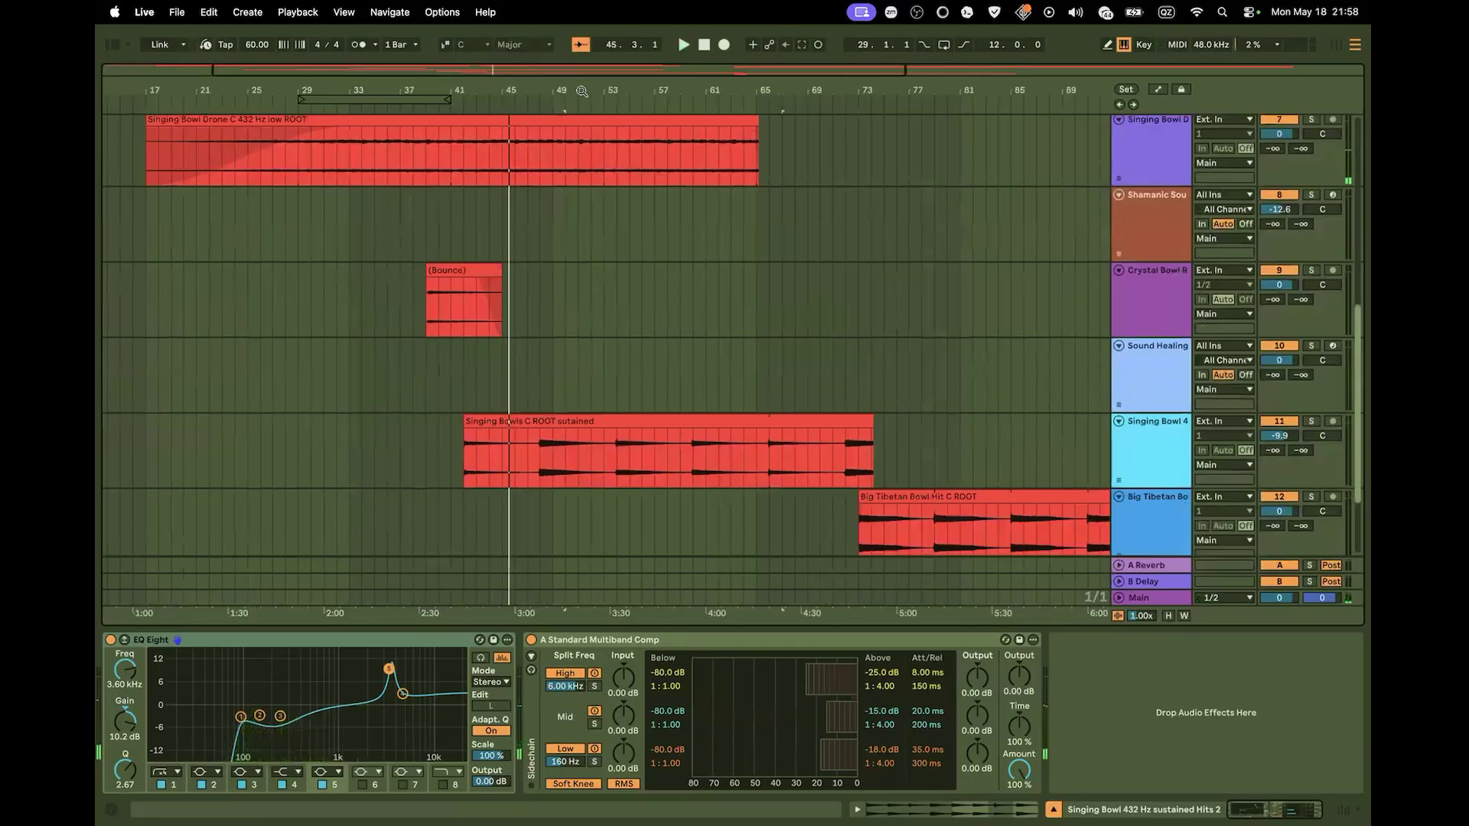
# Move the shamanic drum (Bounce) clip to start at bar 45, where the crystal bowl clip ends
pyautogui.moveTo(583, 91); pyautogui.dragTo(548, 7)
pyautogui.scroll(-3, 719, 257)
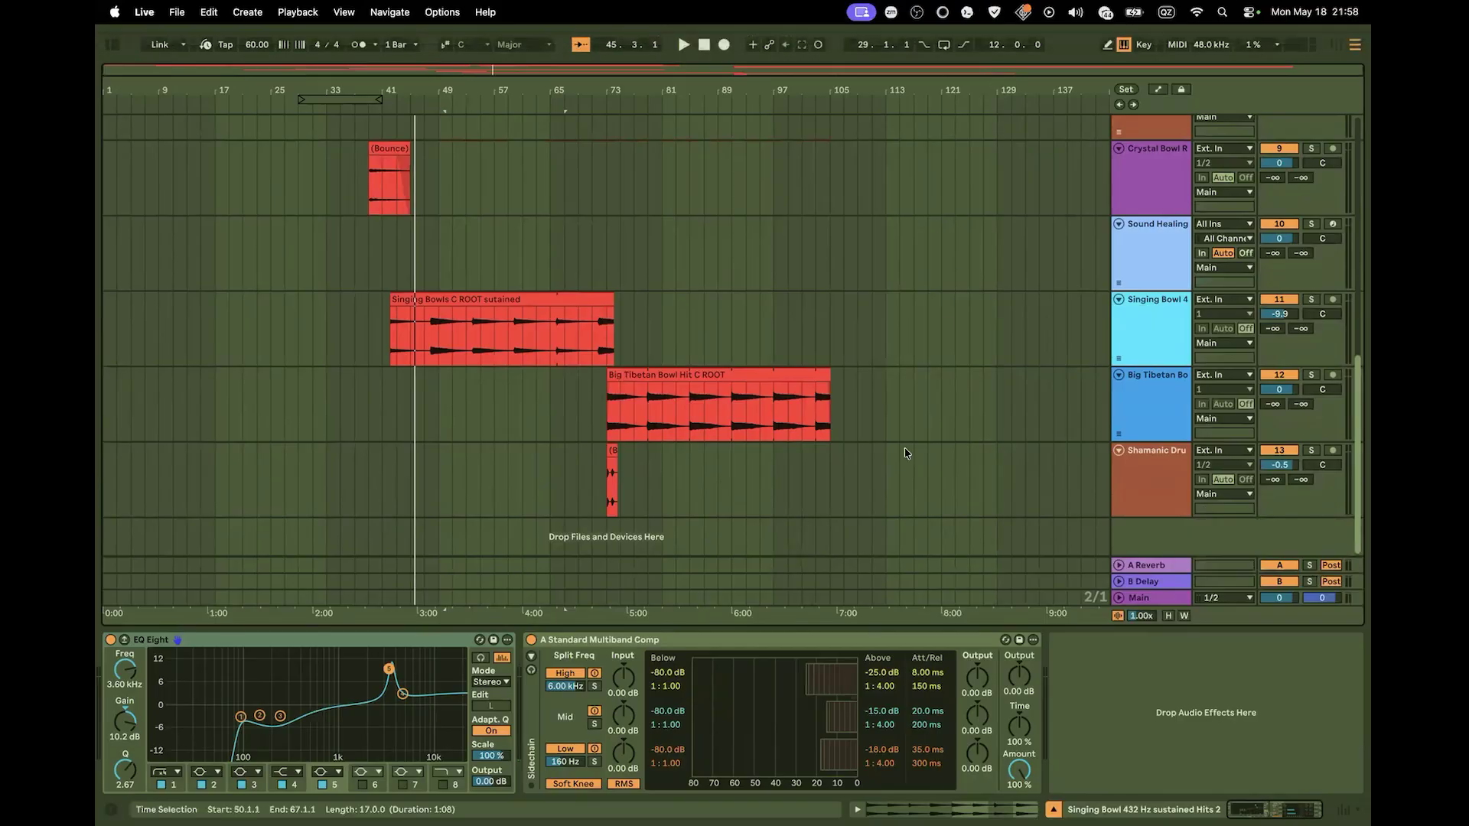
pyautogui.click(611, 450)
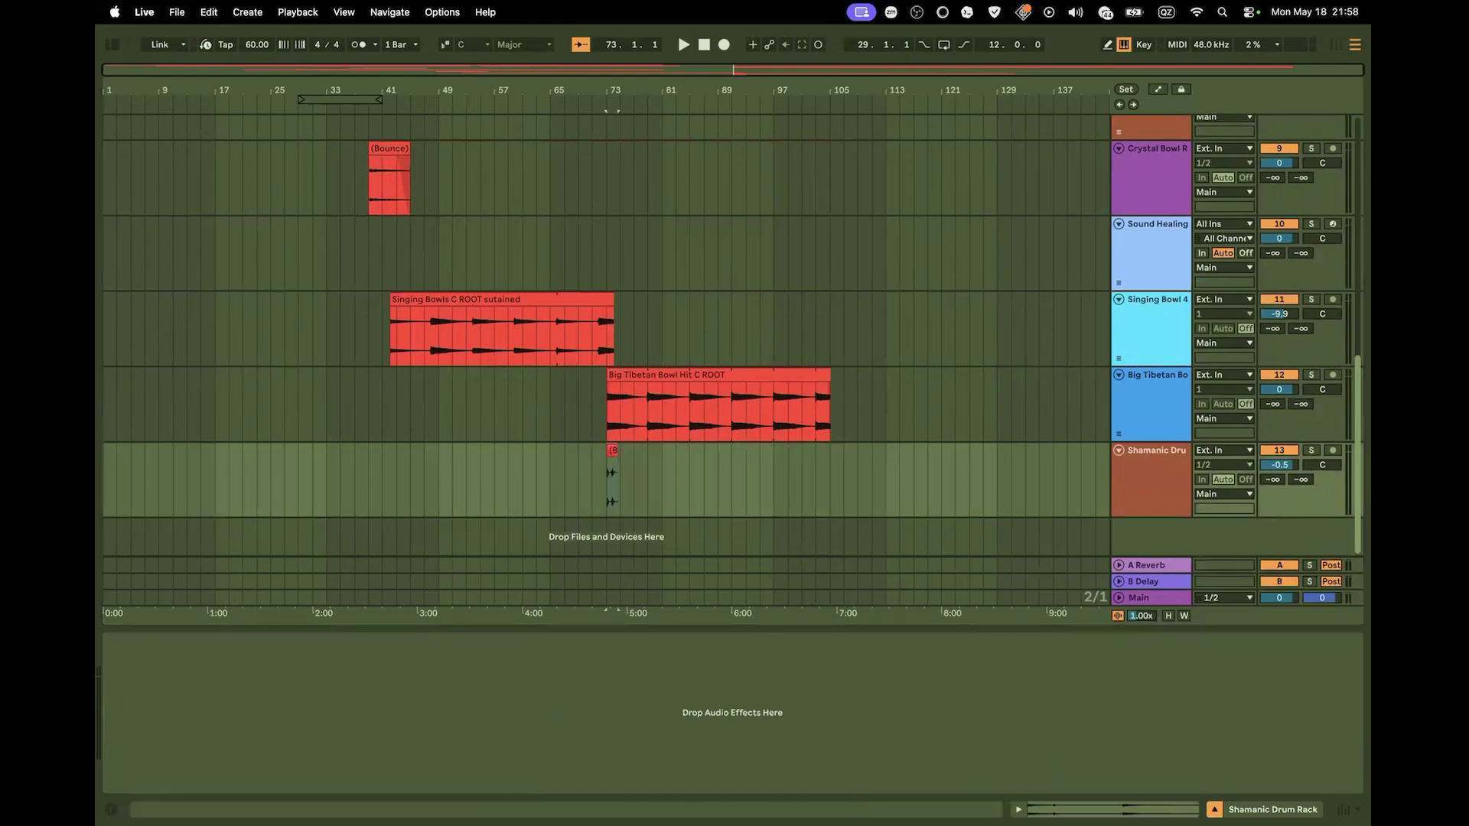
pyautogui.click(615, 450)
pyautogui.moveTo(614, 450); pyautogui.dragTo(419, 485)
# Reorder the Shamanic Drum track to sit between the Drum Atmo track and the Singing Bowl Drone track
pyautogui.scroll(3, 643, 371)
pyautogui.scroll(-2, 649, 367)
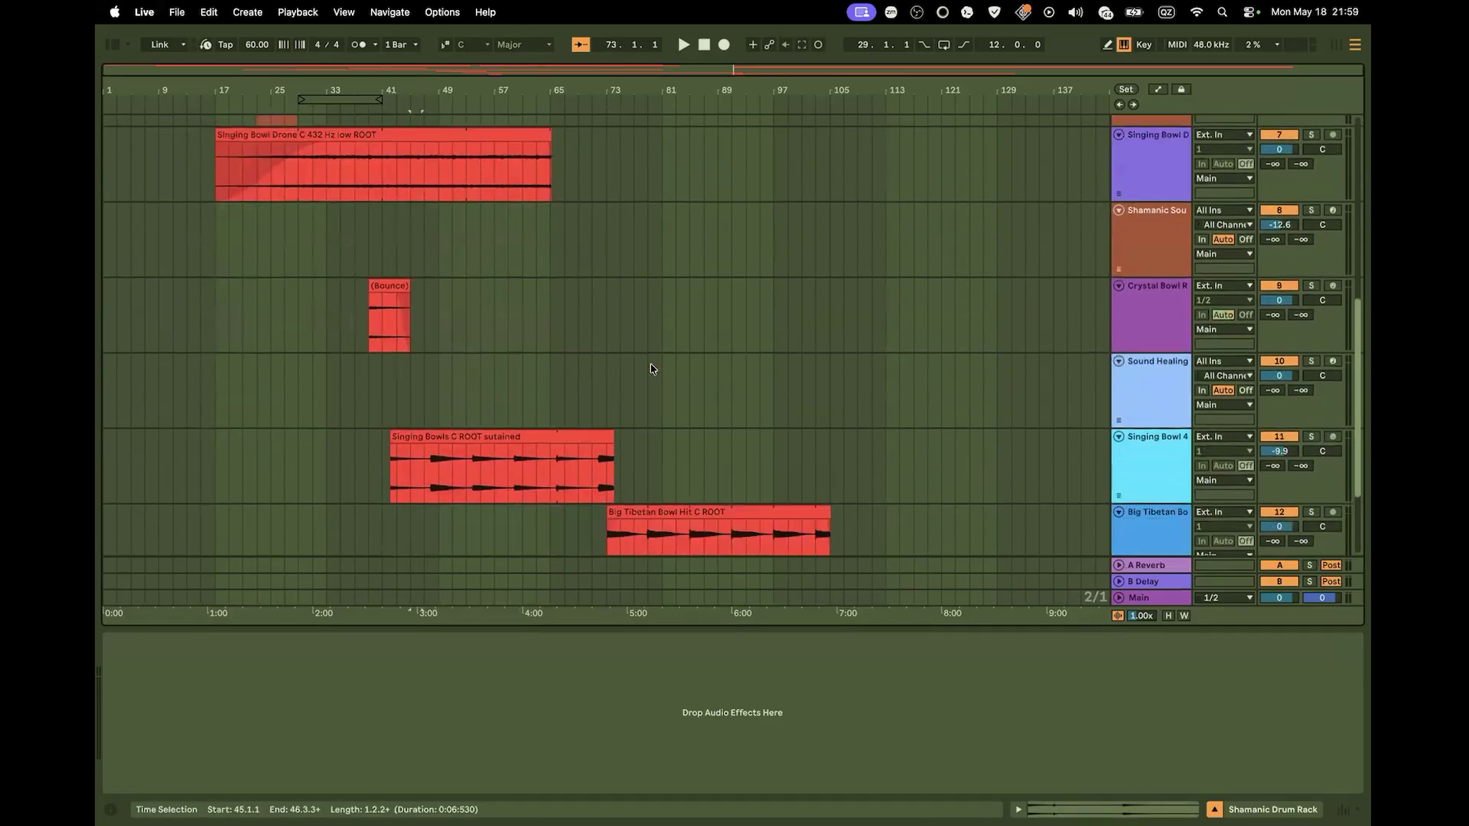
pyautogui.moveTo(1142, 540); pyautogui.dragTo(1145, 333)
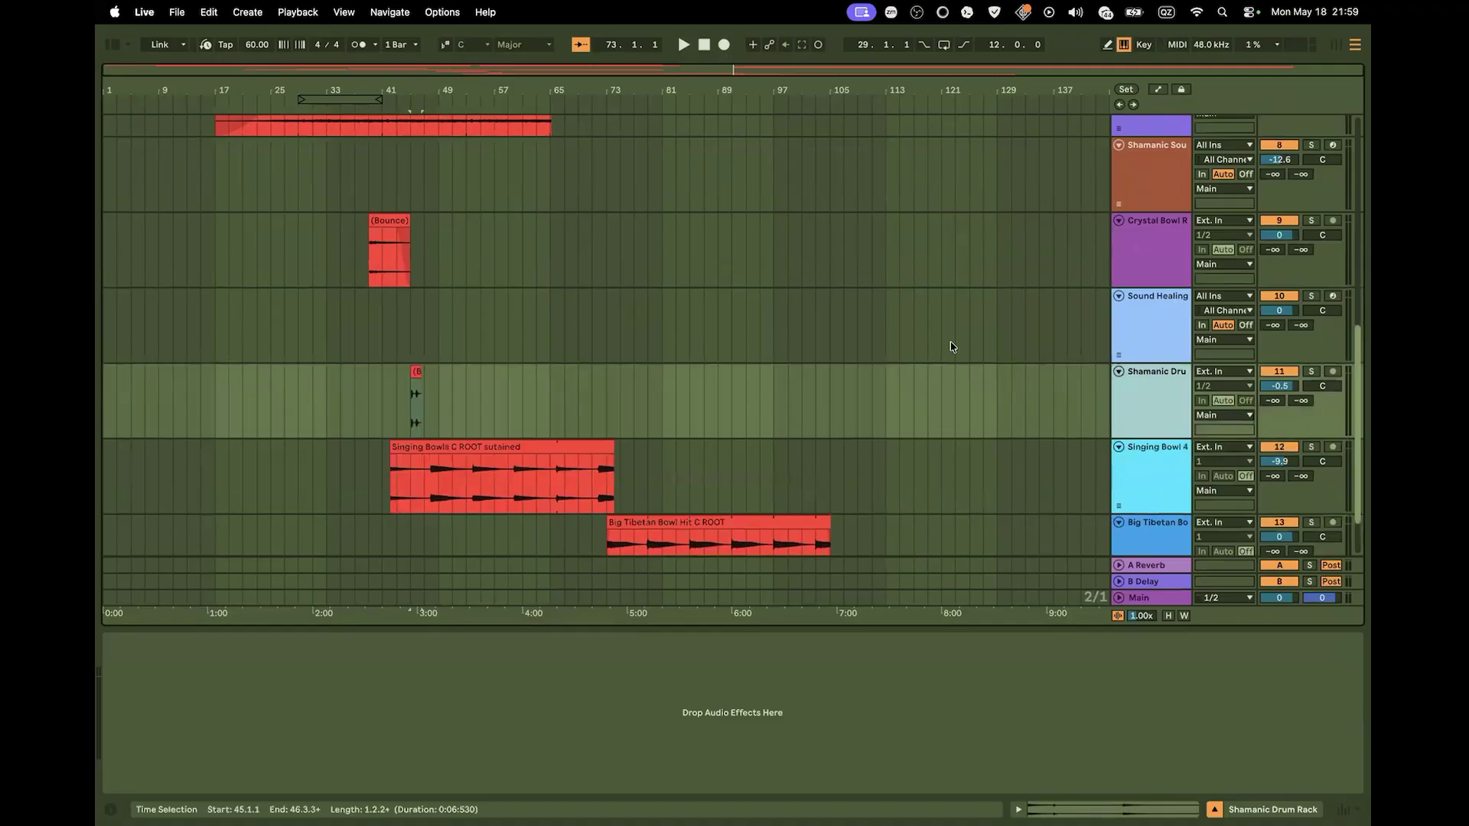
pyautogui.scroll(5, 863, 350)
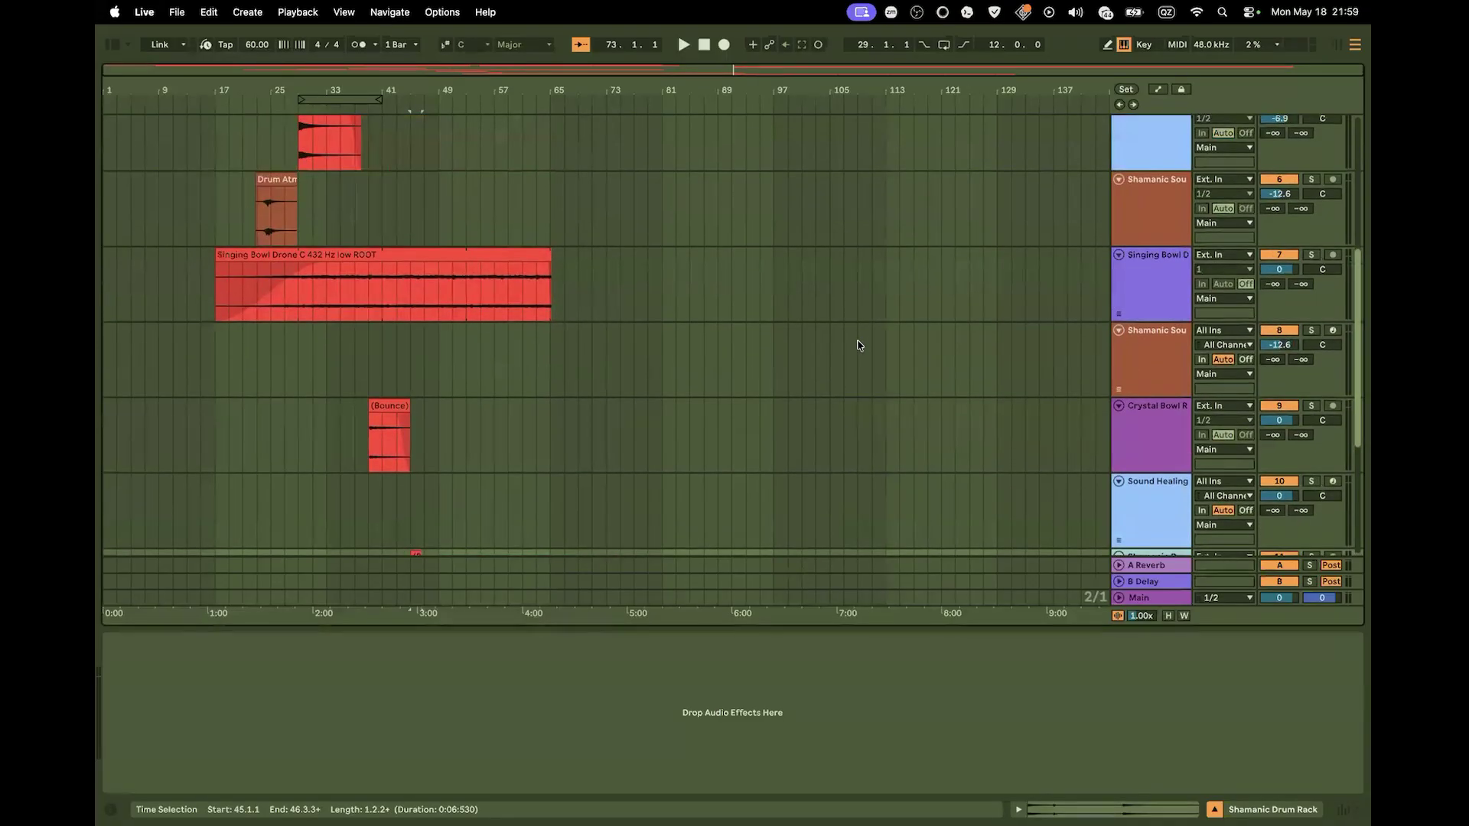
pyautogui.scroll(5, 857, 343)
pyautogui.scroll(-8, 858, 344)
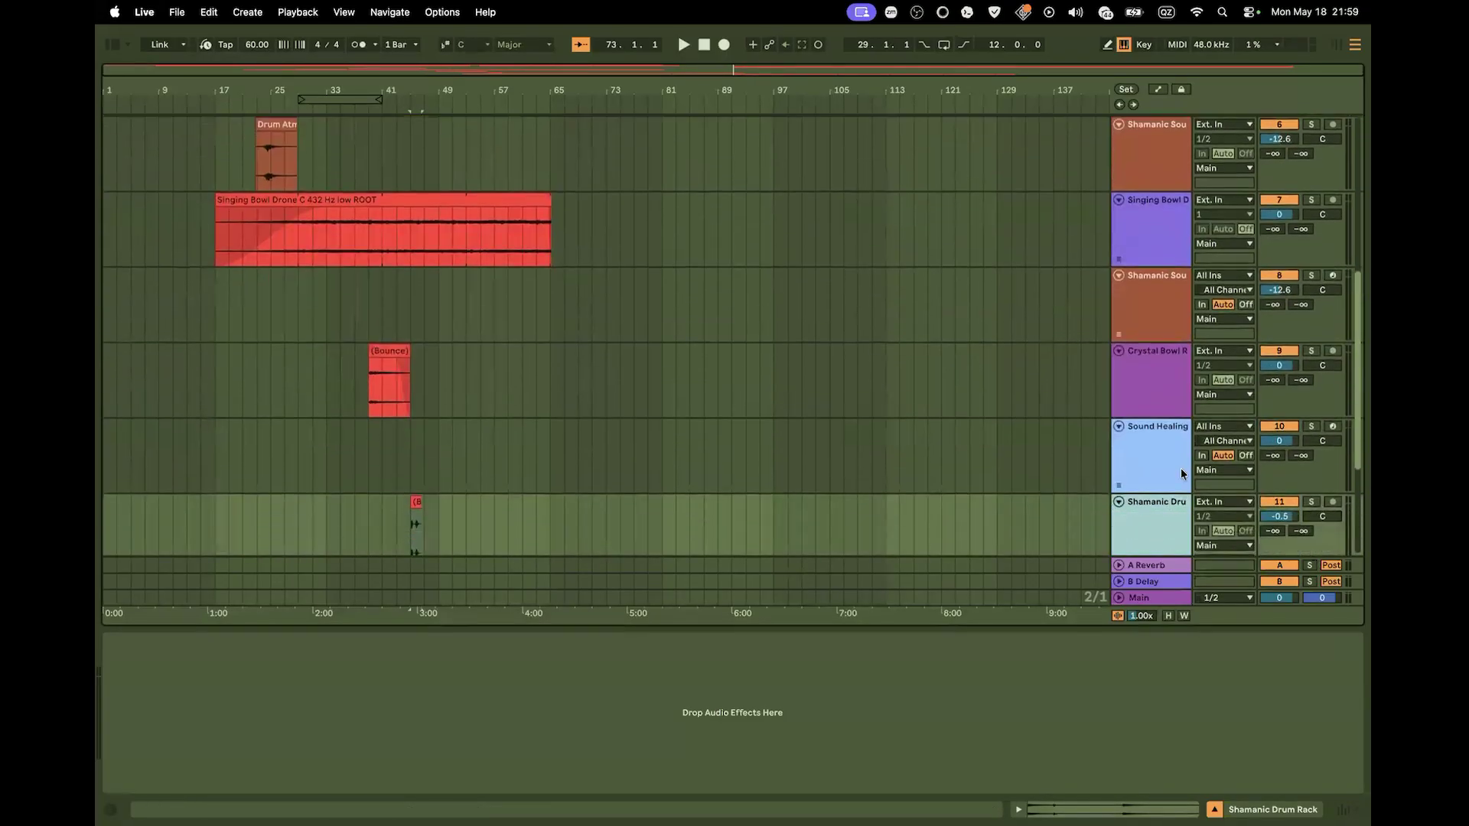
pyautogui.moveTo(1150, 527); pyautogui.dragTo(1141, 188)
pyautogui.scroll(3, 584, 337)
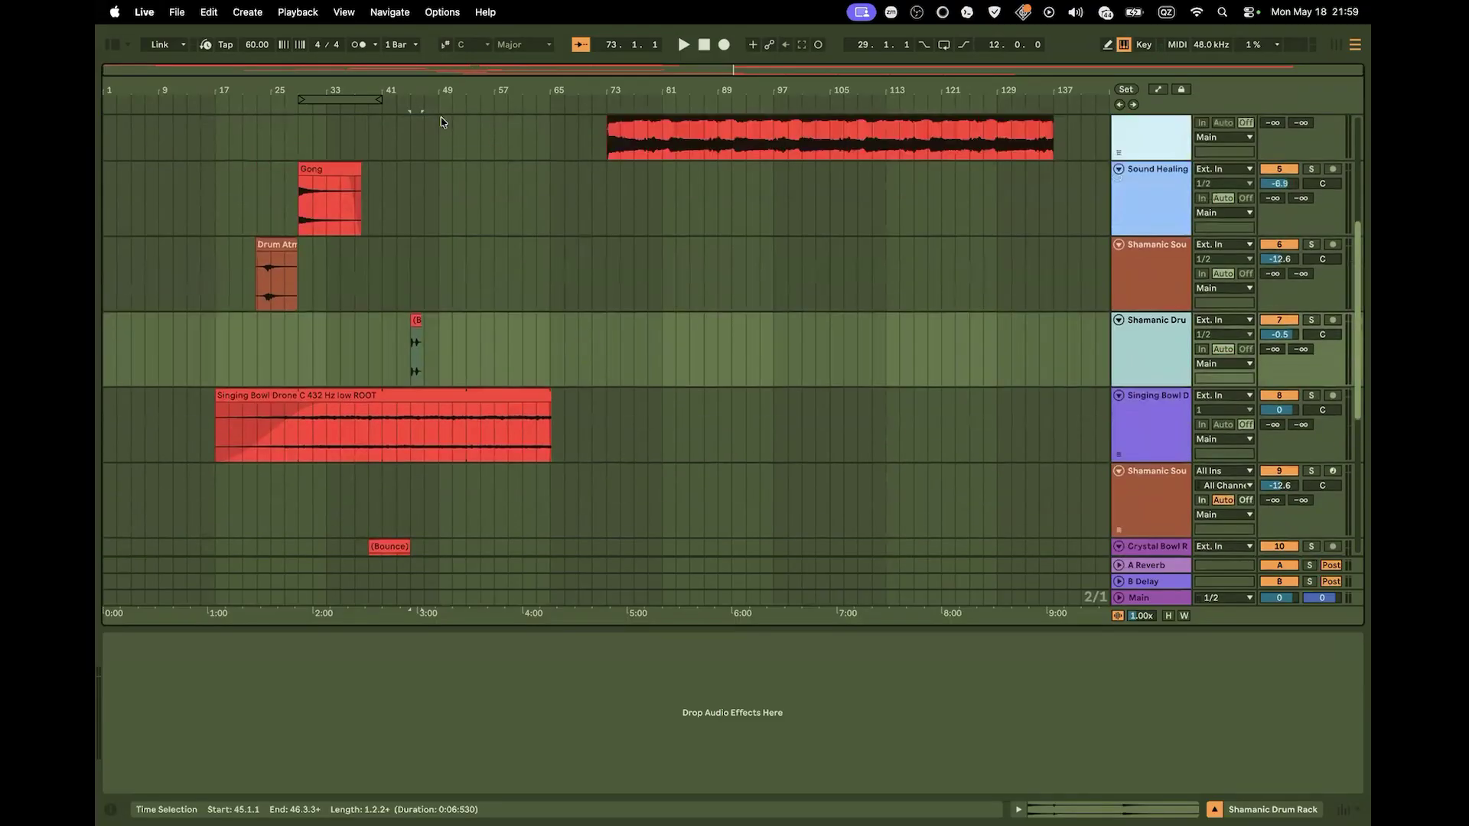
# Turn on looping for the shamanic drum (Bounce tail) clip and extend its end from bar 46 out to bar 65
pyautogui.moveTo(408, 94); pyautogui.dragTo(712, 141)
pyautogui.click(614, 321)
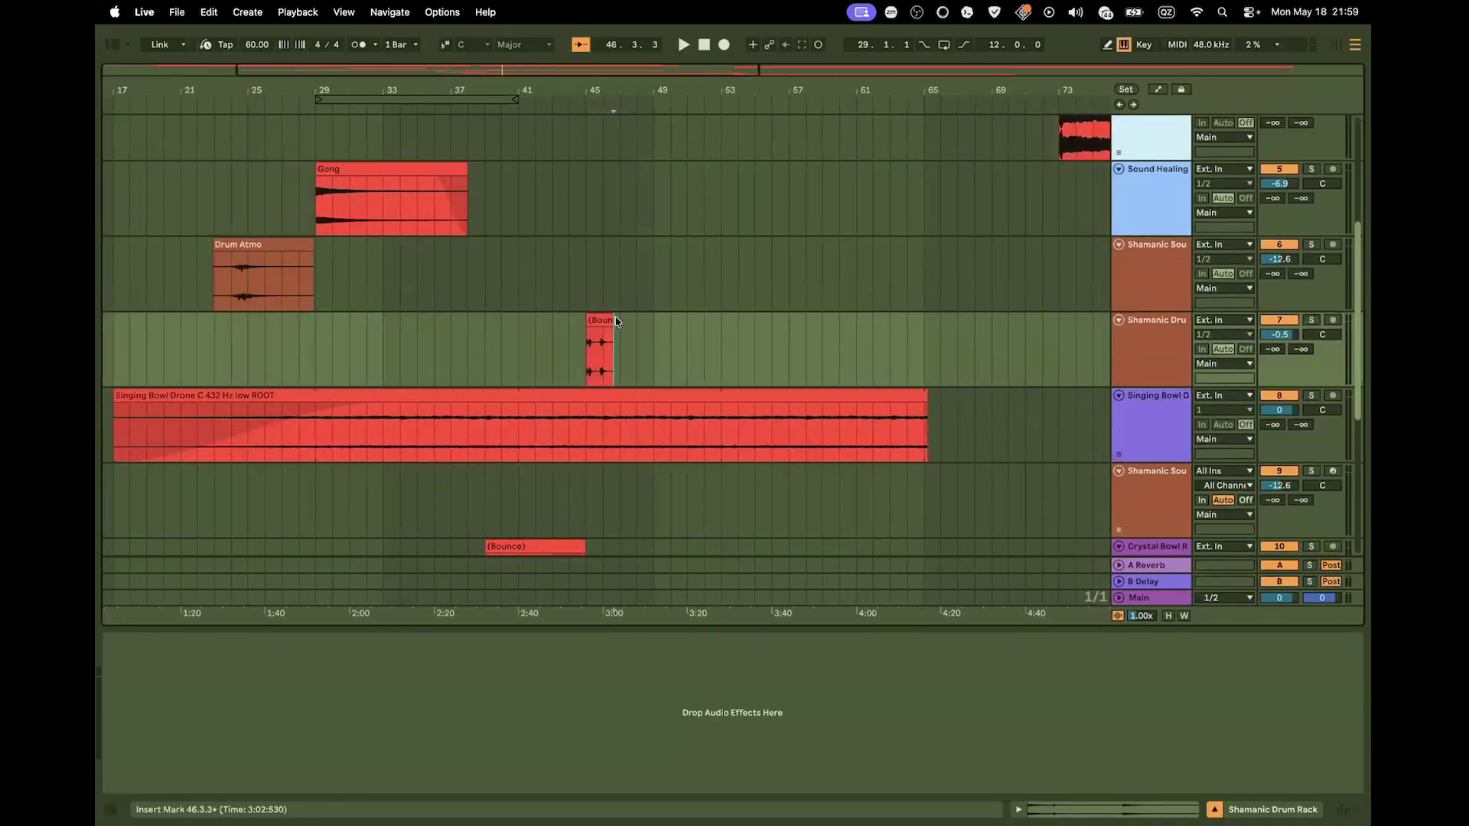
pyautogui.click(603, 320)
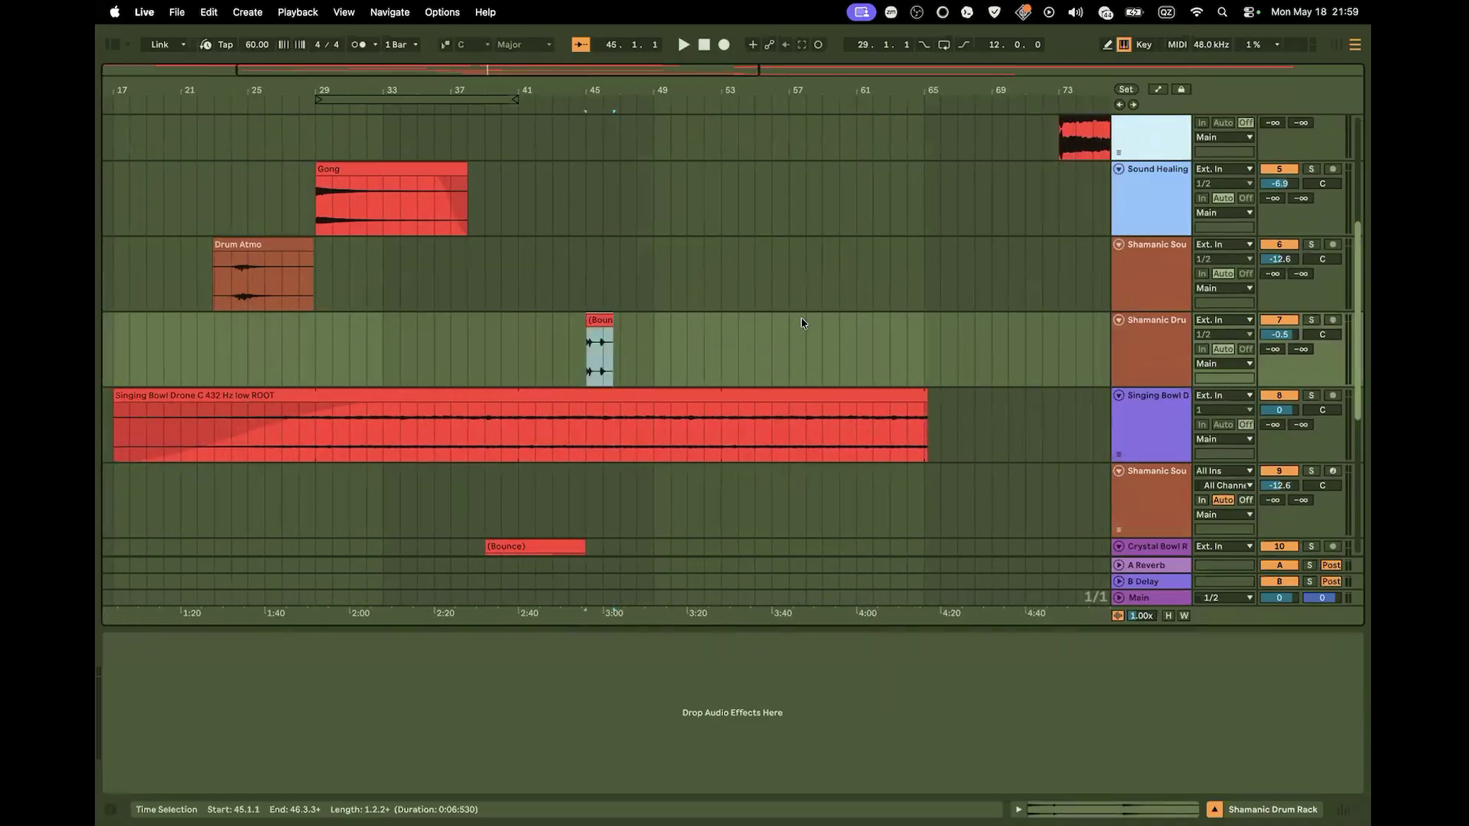
pyautogui.doubleClick(601, 318)
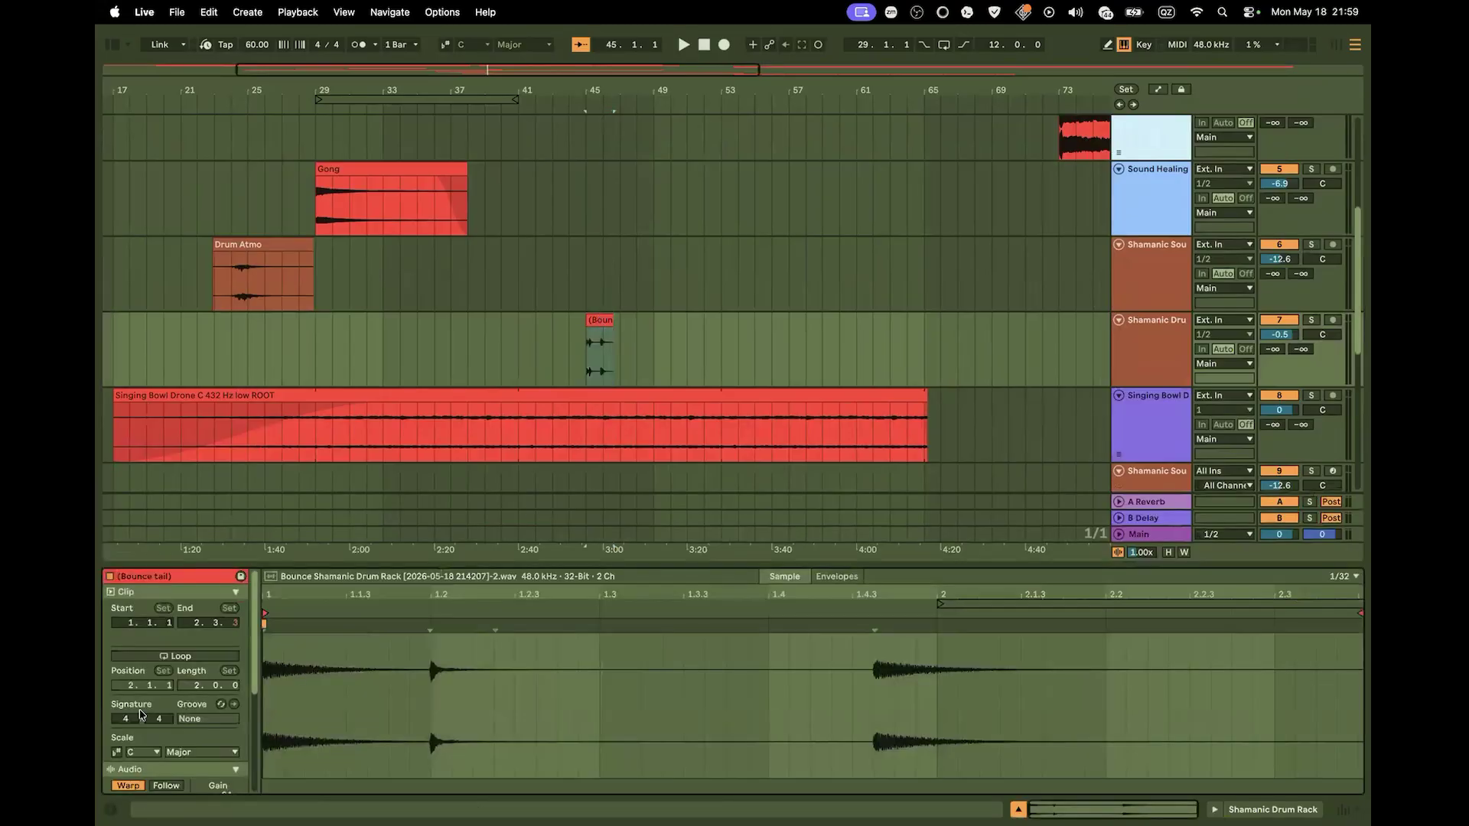
pyautogui.click(181, 655)
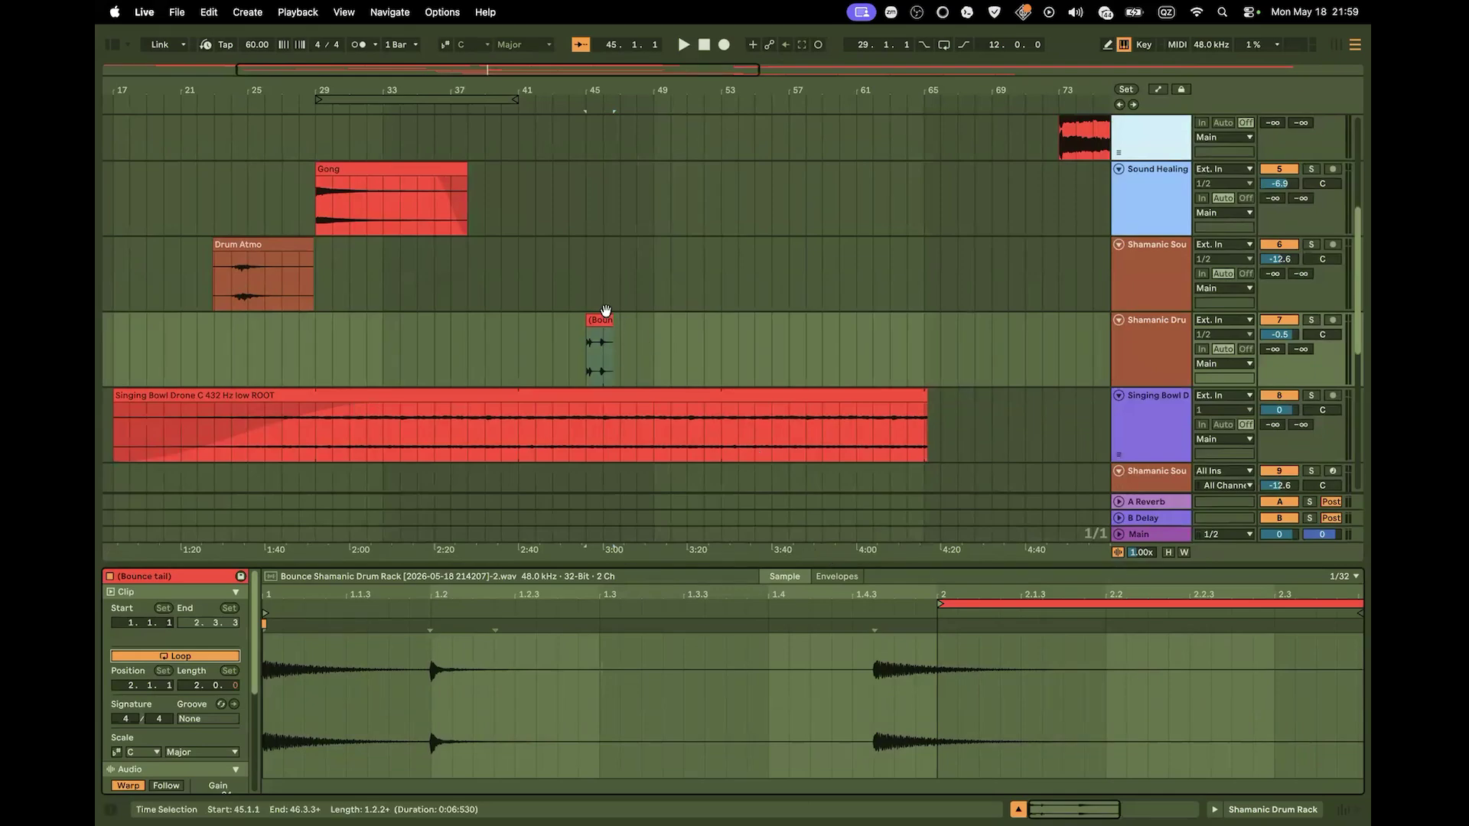
pyautogui.moveTo(608, 315); pyautogui.dragTo(922, 334)
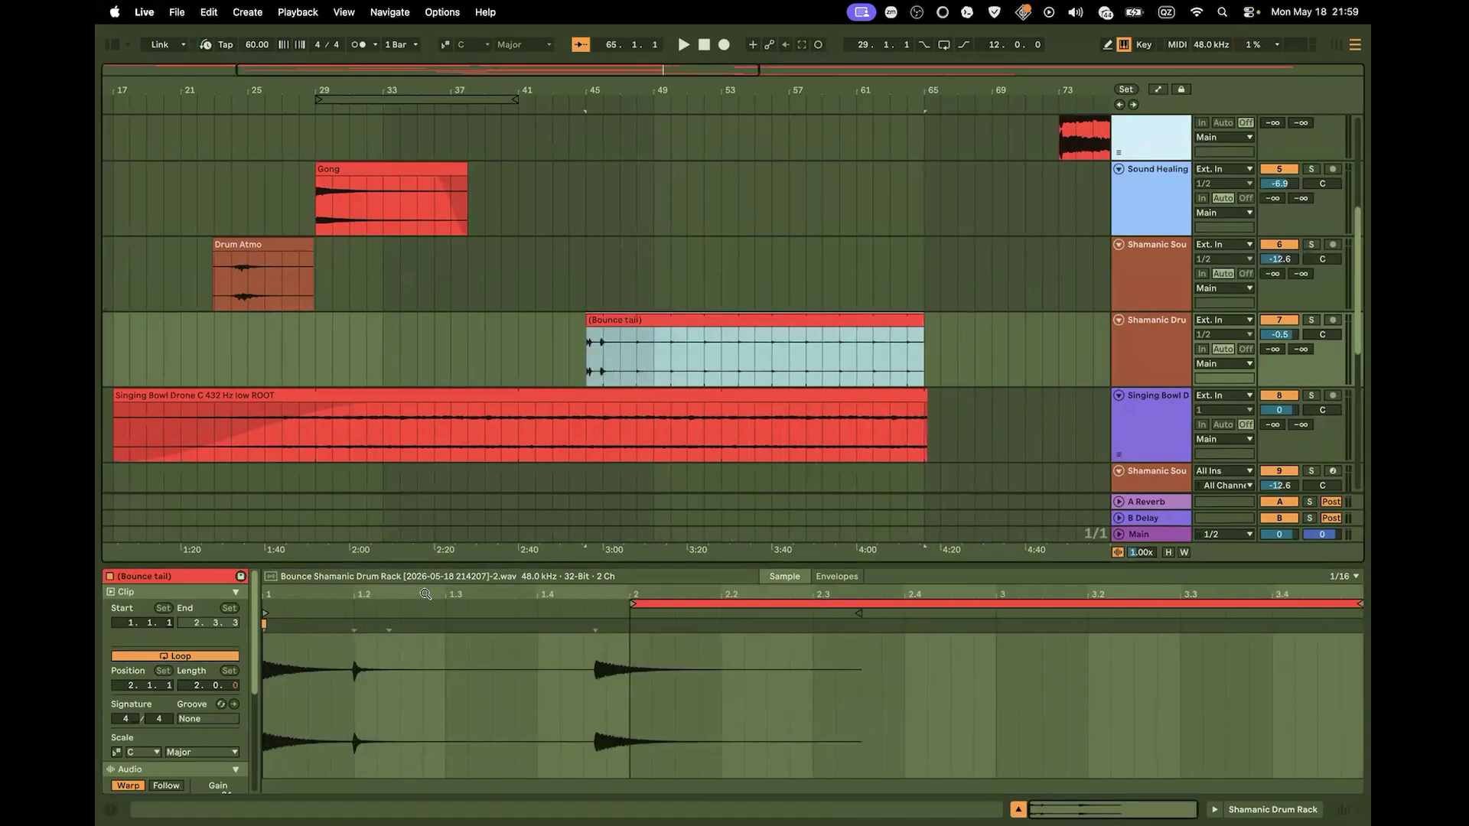
# Shift the shamanic drum clip's two-bar loop region so it starts at 1.1.1 and repeats the drum hits
pyautogui.moveTo(425, 594); pyautogui.dragTo(427, 447)
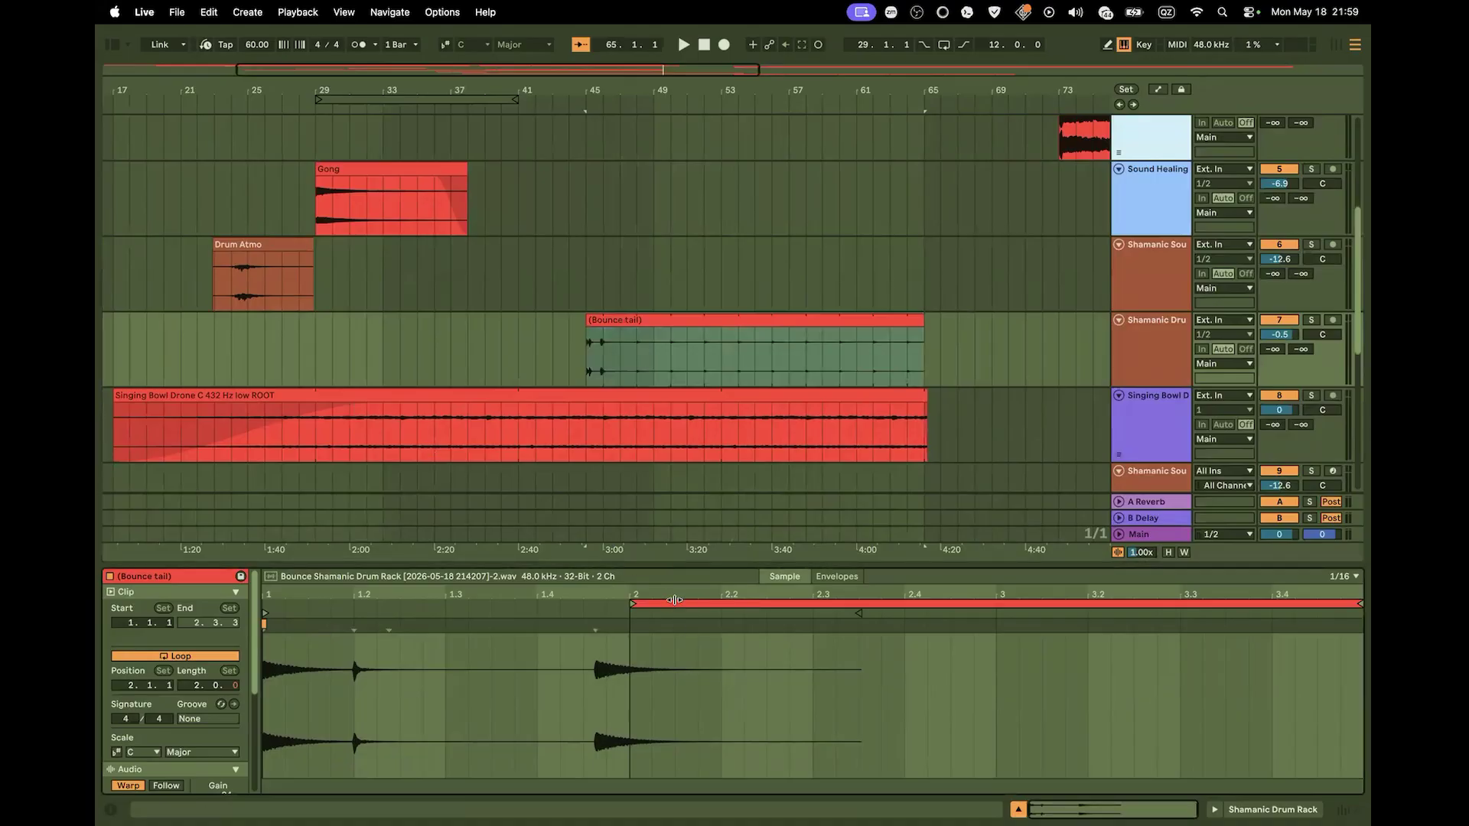
pyautogui.moveTo(674, 600); pyautogui.dragTo(249, 598)
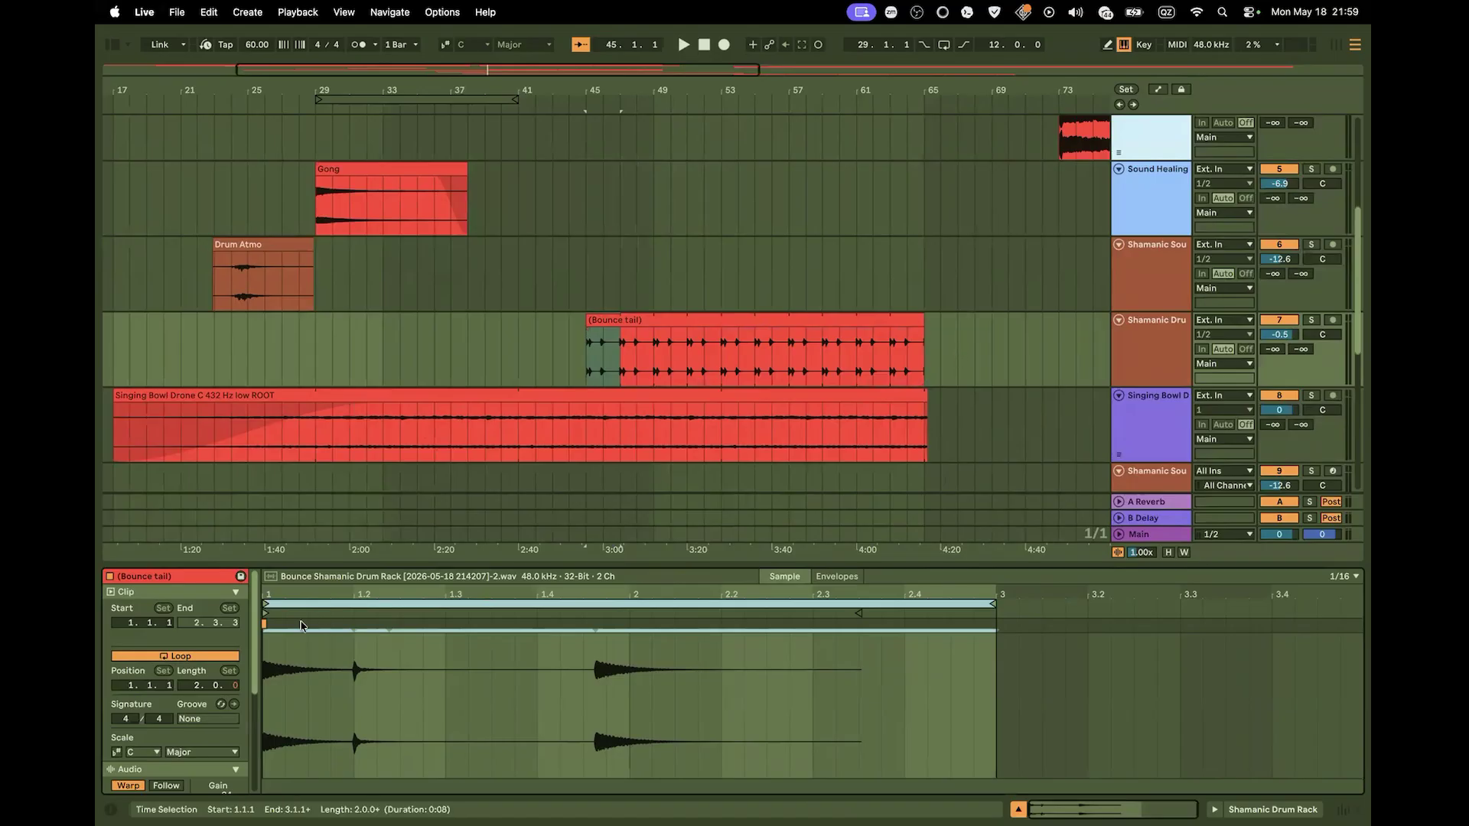
pyautogui.scroll(-5, 214, 687)
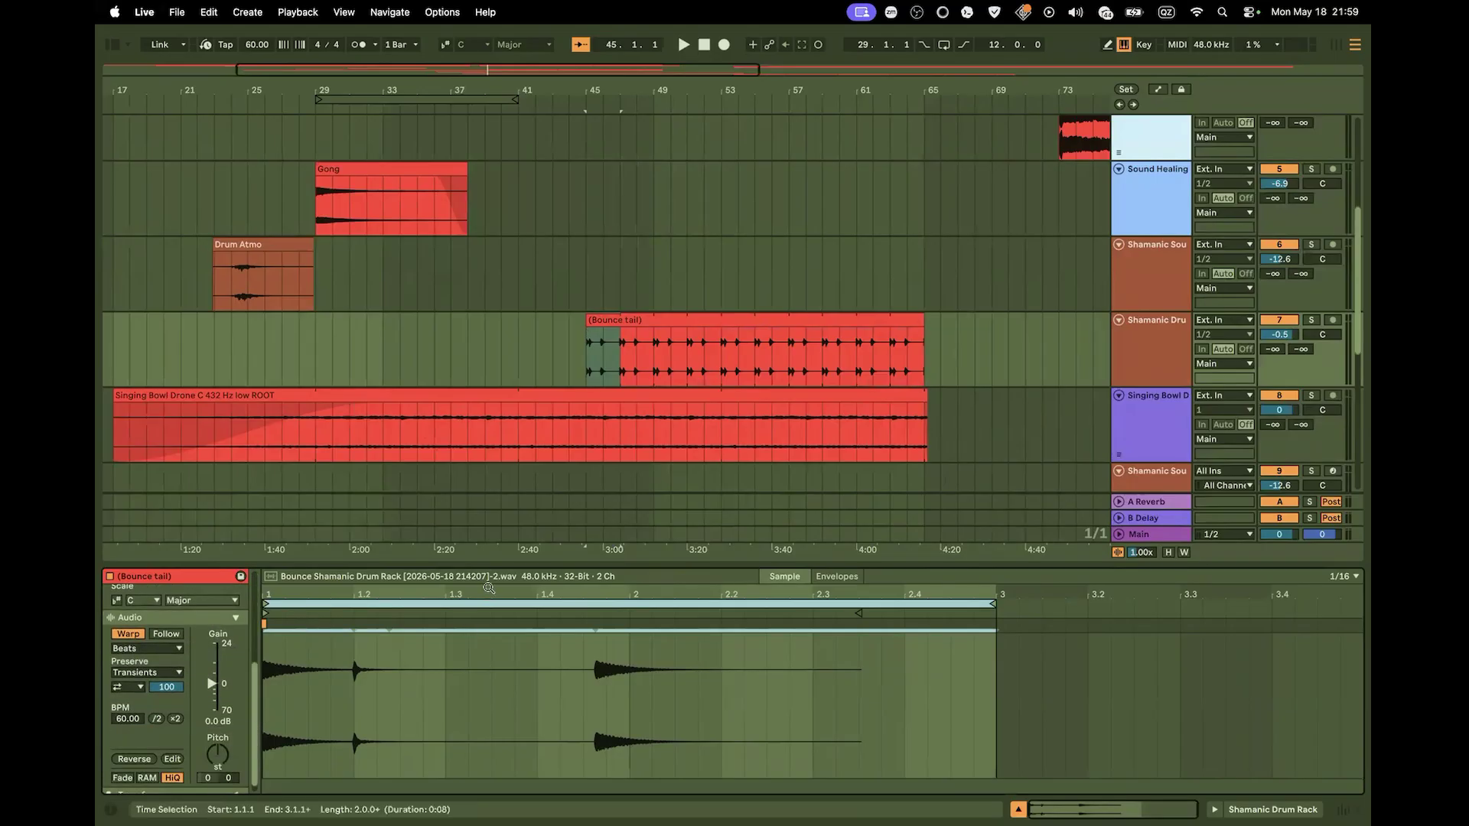
# Move the looped shamanic drum (Bounce tail) clip so it starts at bar 41
pyautogui.click(1027, 339)
pyautogui.scroll(5, 643, 287)
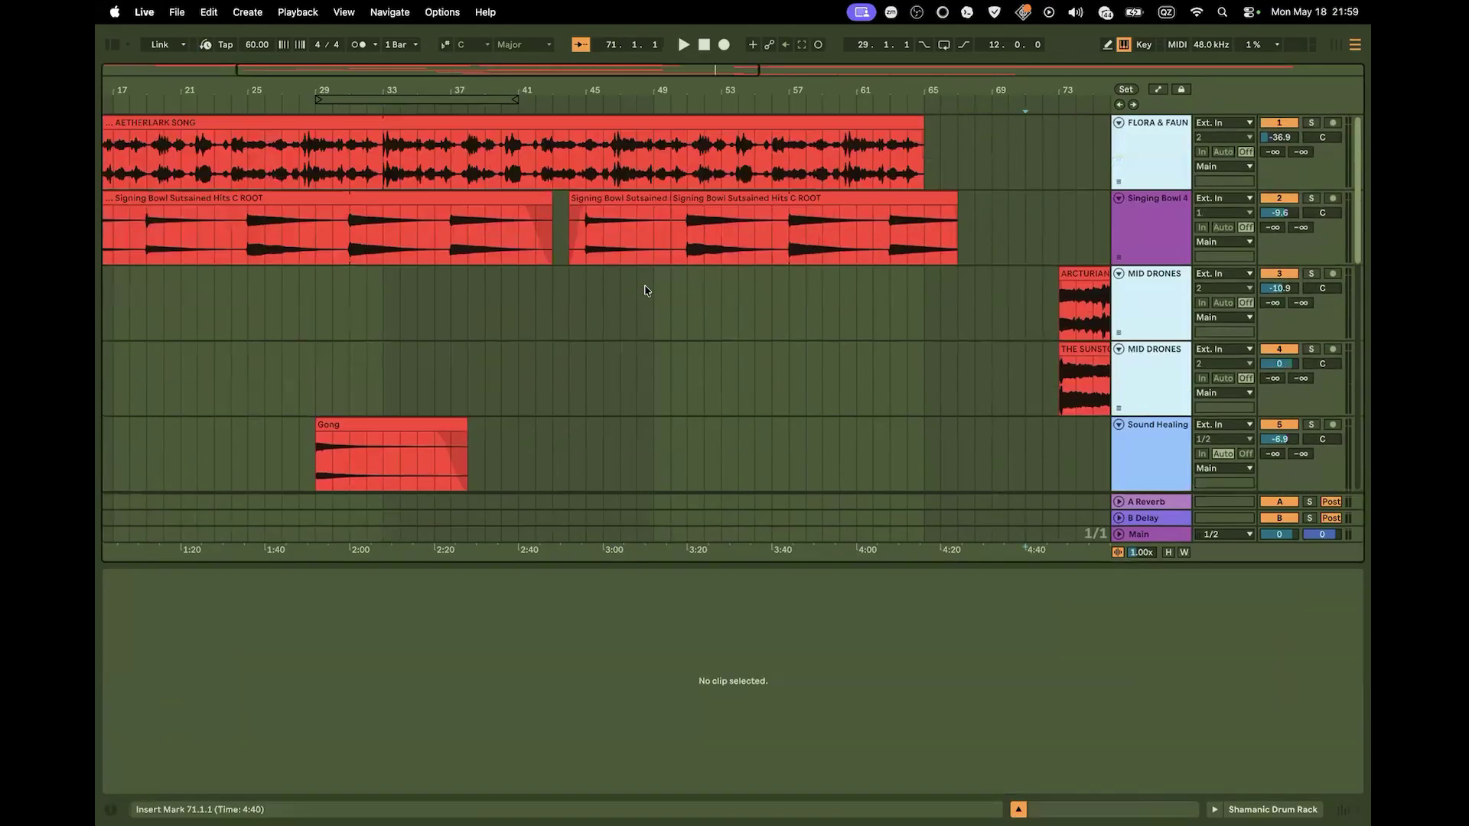
pyautogui.scroll(-5, 645, 290)
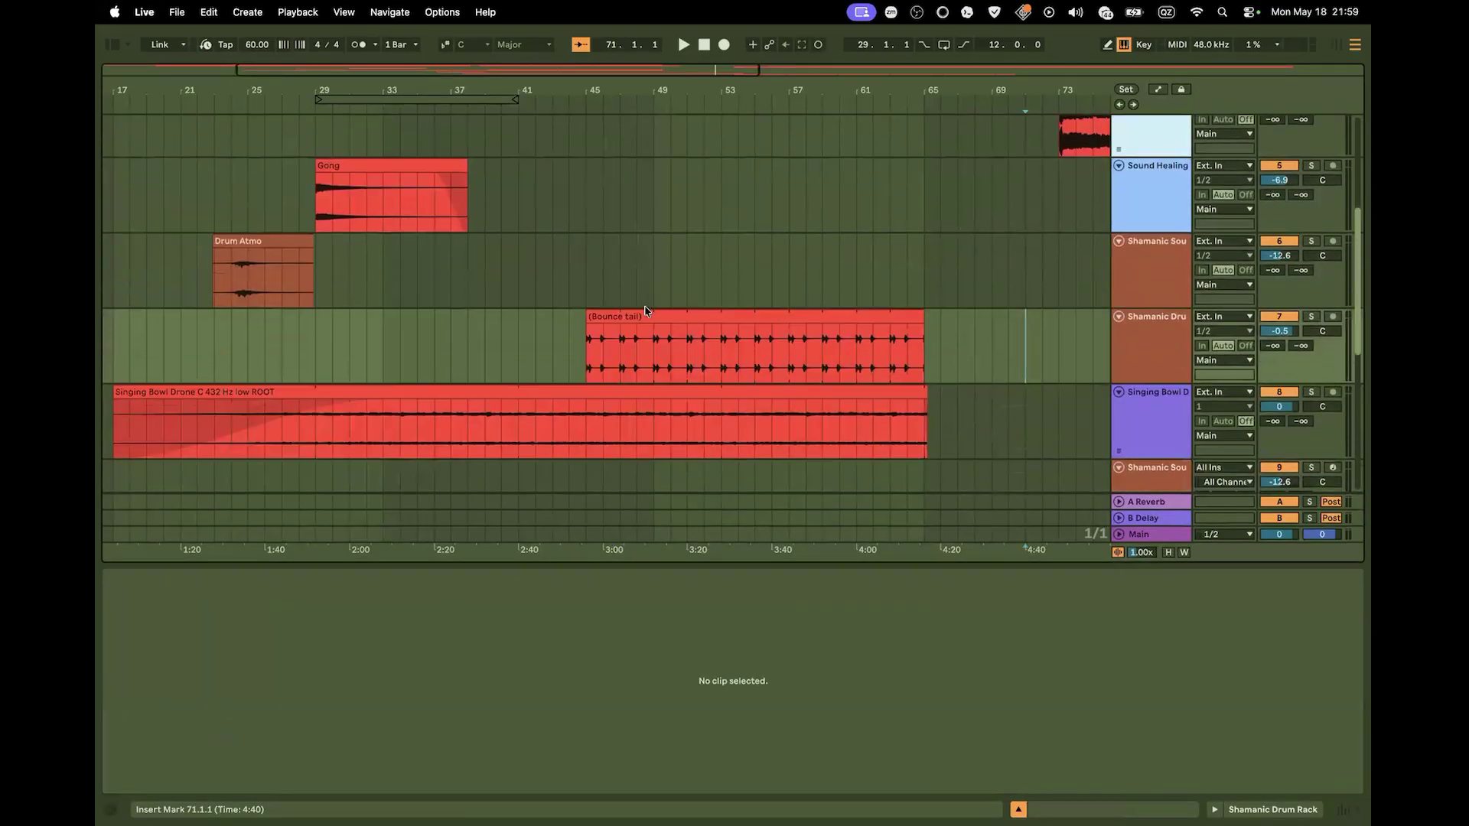
pyautogui.moveTo(643, 317); pyautogui.dragTo(573, 318)
pyautogui.scroll(5, 579, 312)
pyautogui.scroll(-6, 579, 311)
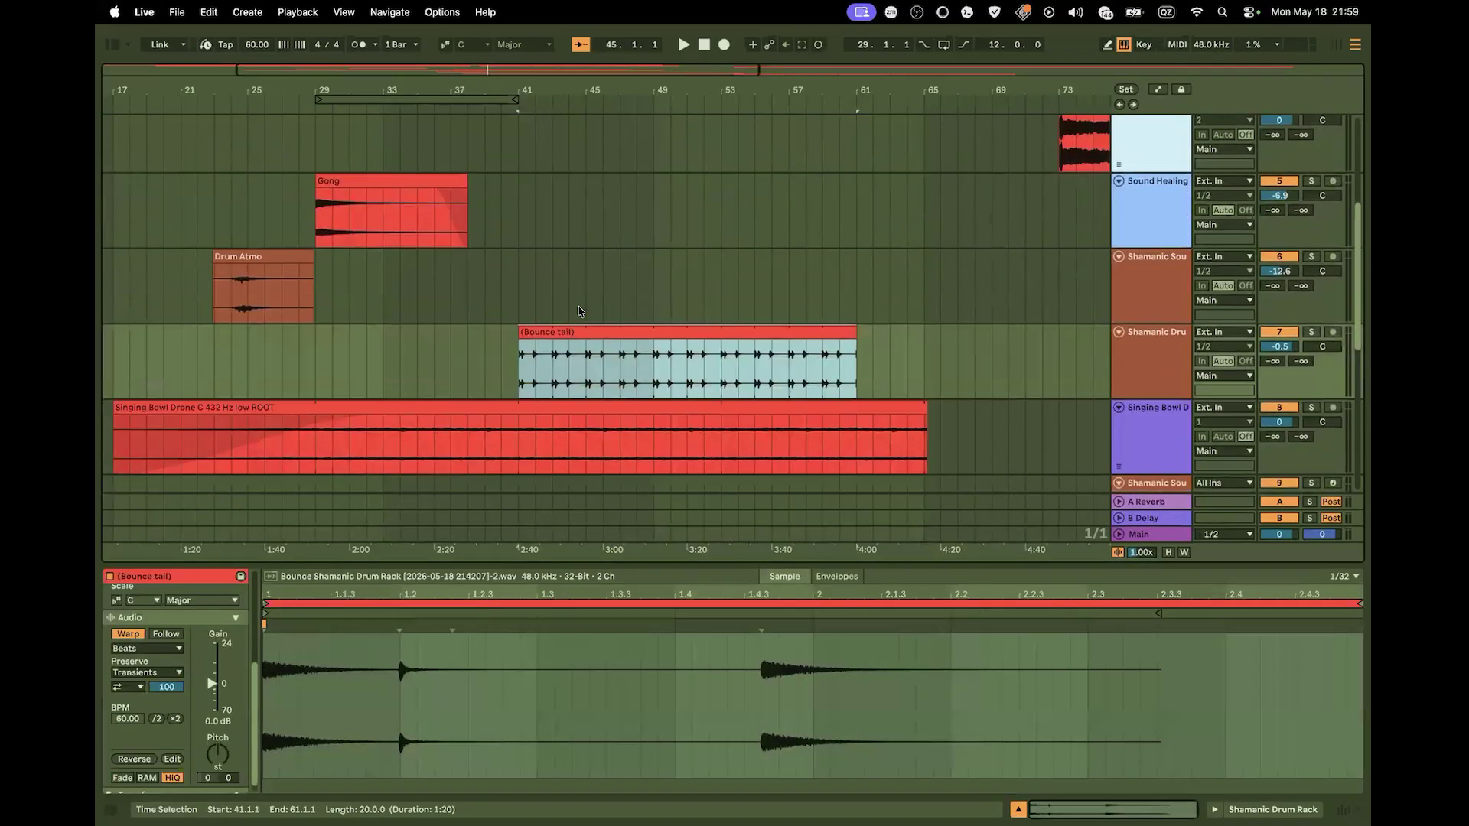
pyautogui.scroll(4, 572, 311)
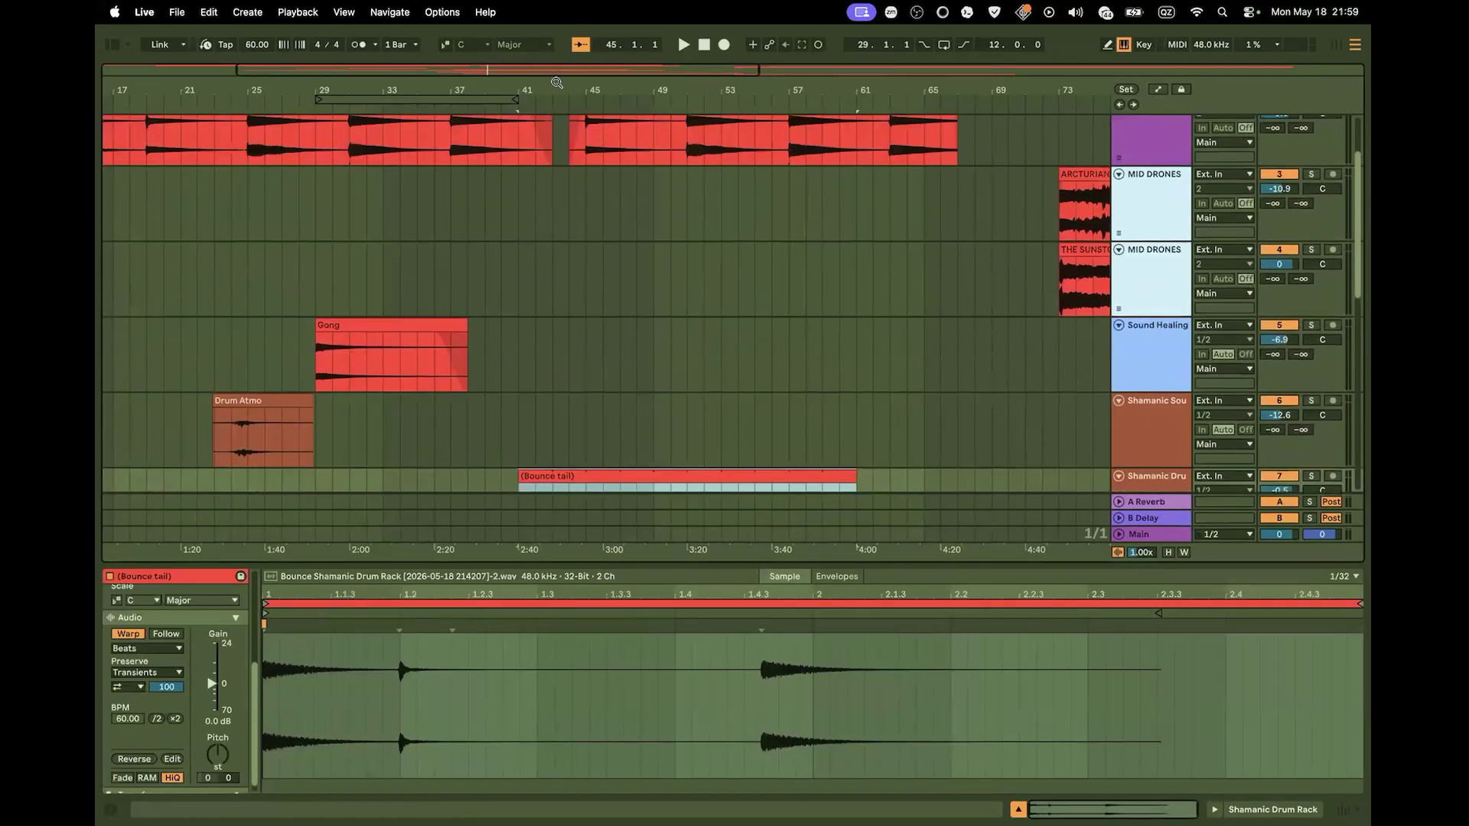
# Play from bar 29 and examine how the gong, singing bowl, crystal bowl and shamanic drum clips follow each other
pyautogui.moveTo(549, 93); pyautogui.dragTo(556, 165)
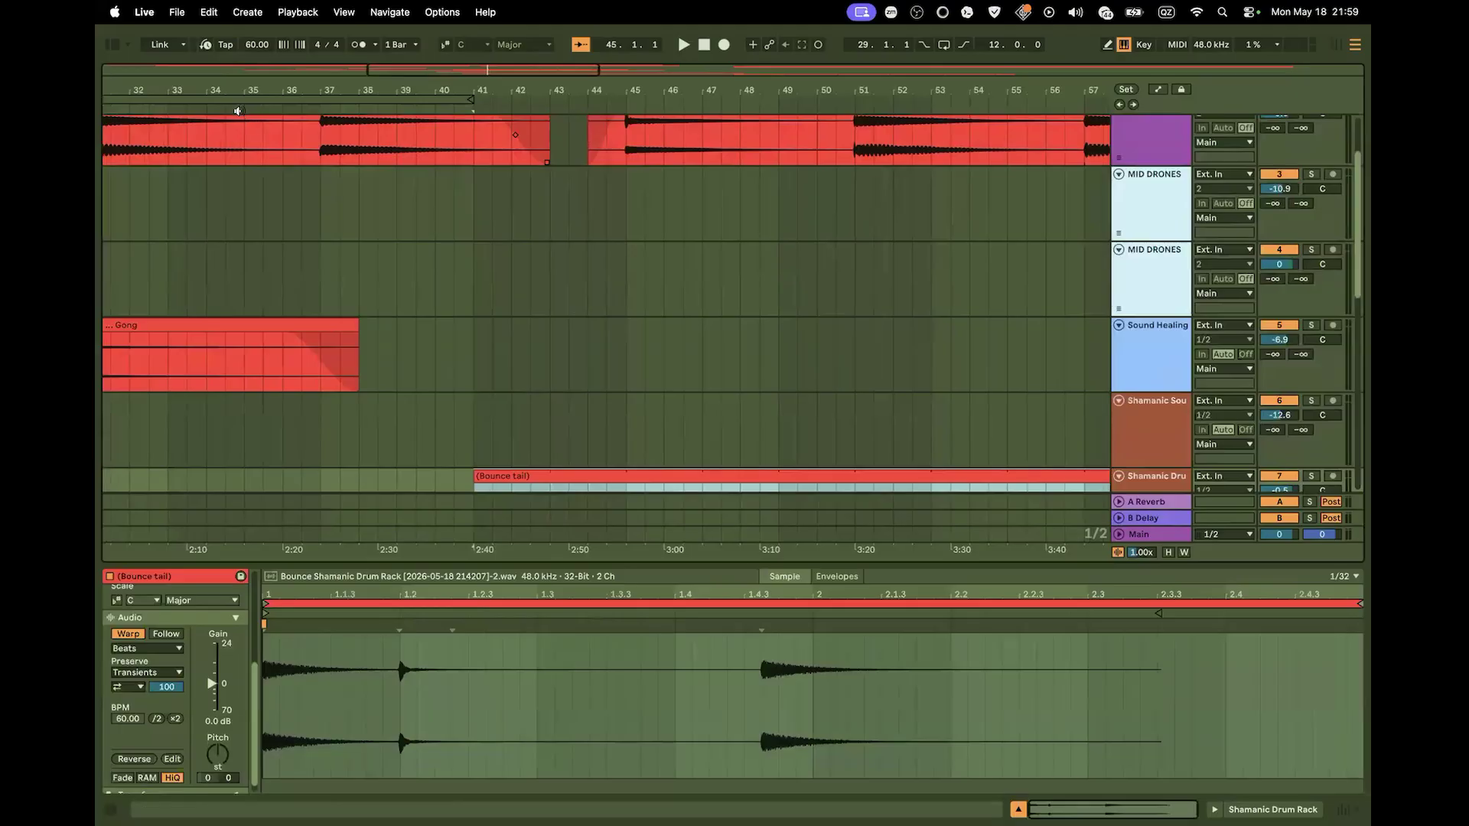
pyautogui.moveTo(150, 78); pyautogui.dragTo(259, 97)
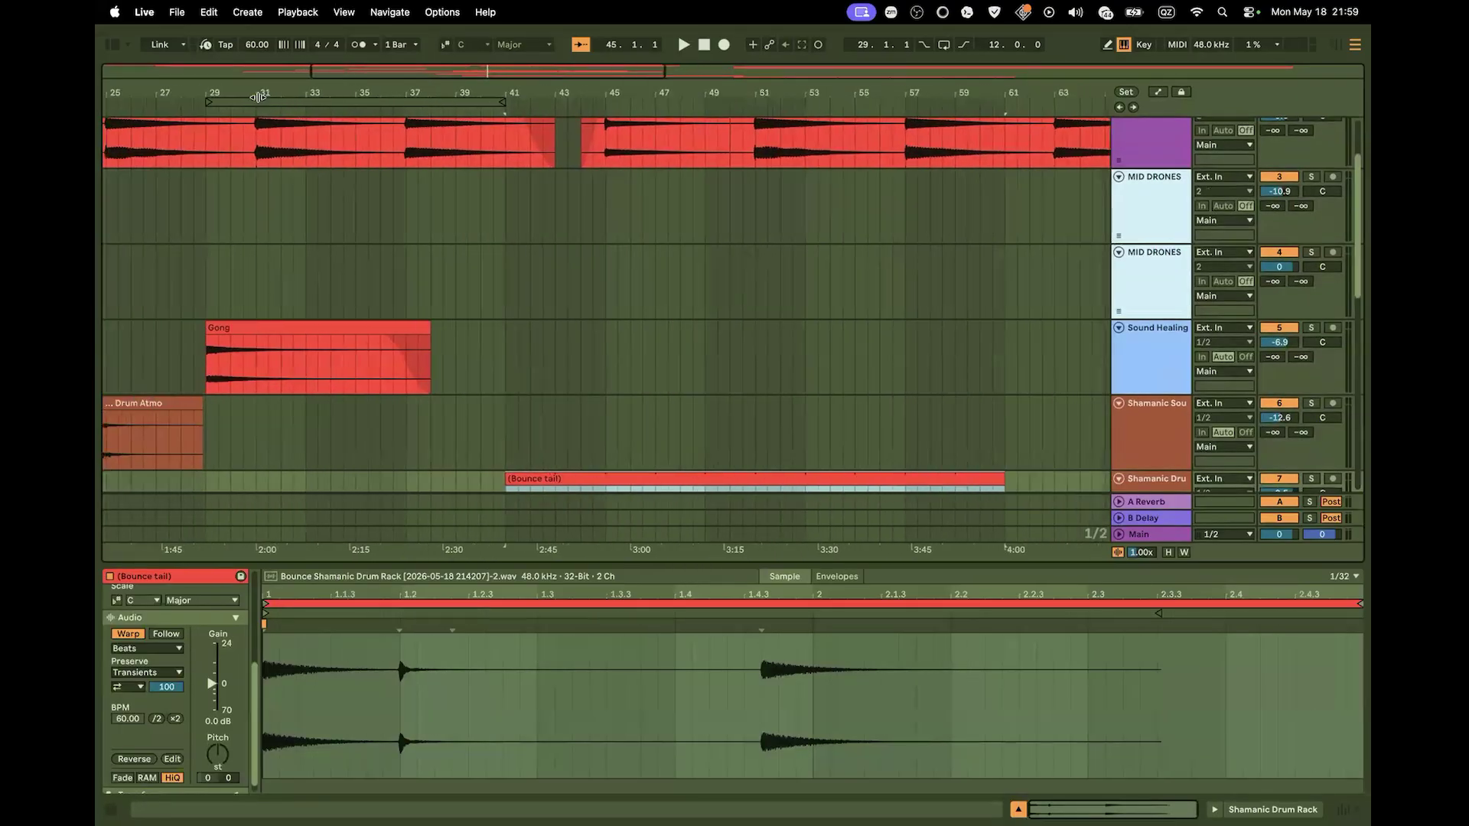
pyautogui.click(202, 102)
pyautogui.press('space')
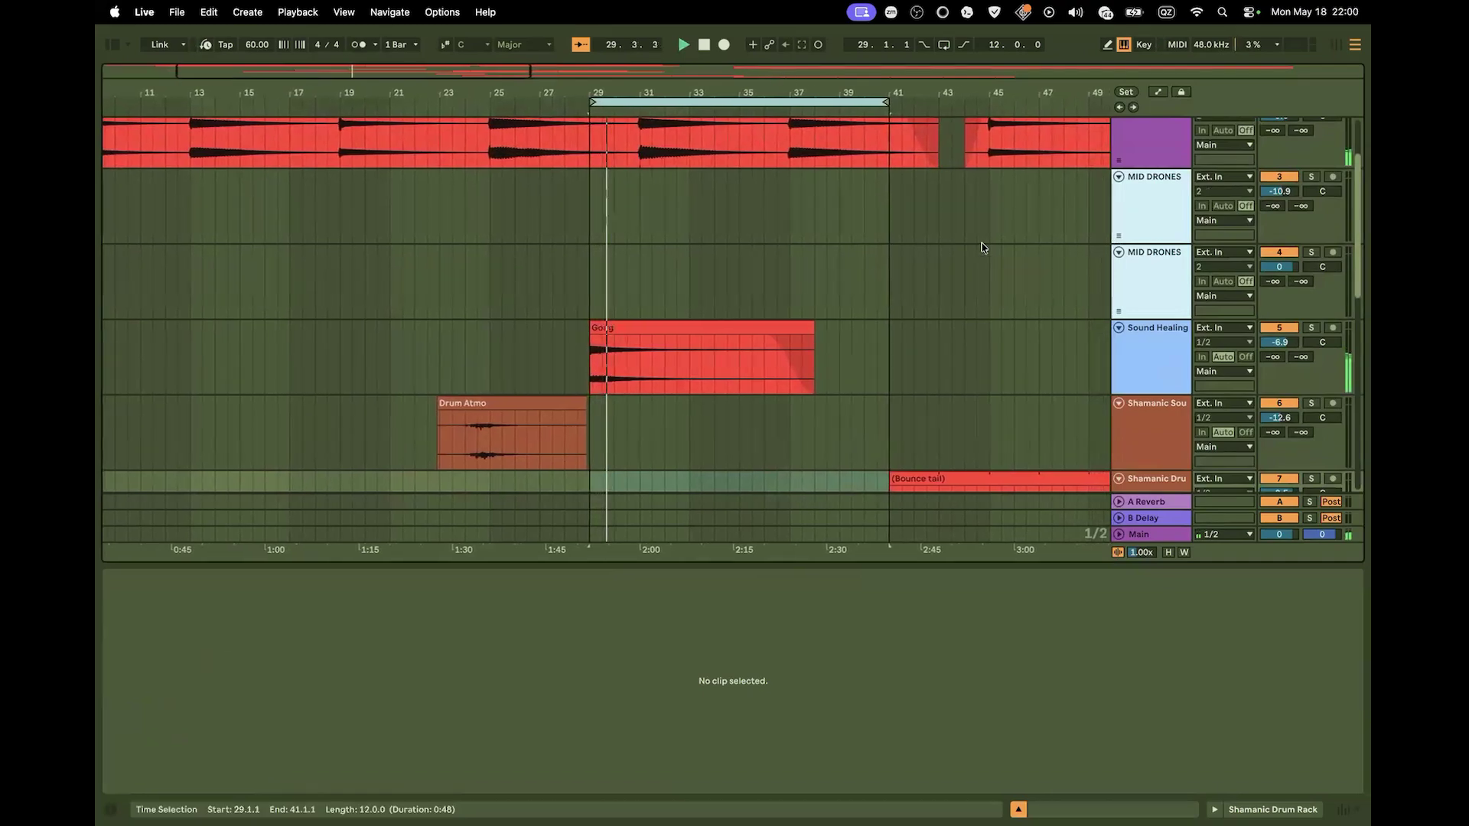
pyautogui.scroll(3, 993, 267)
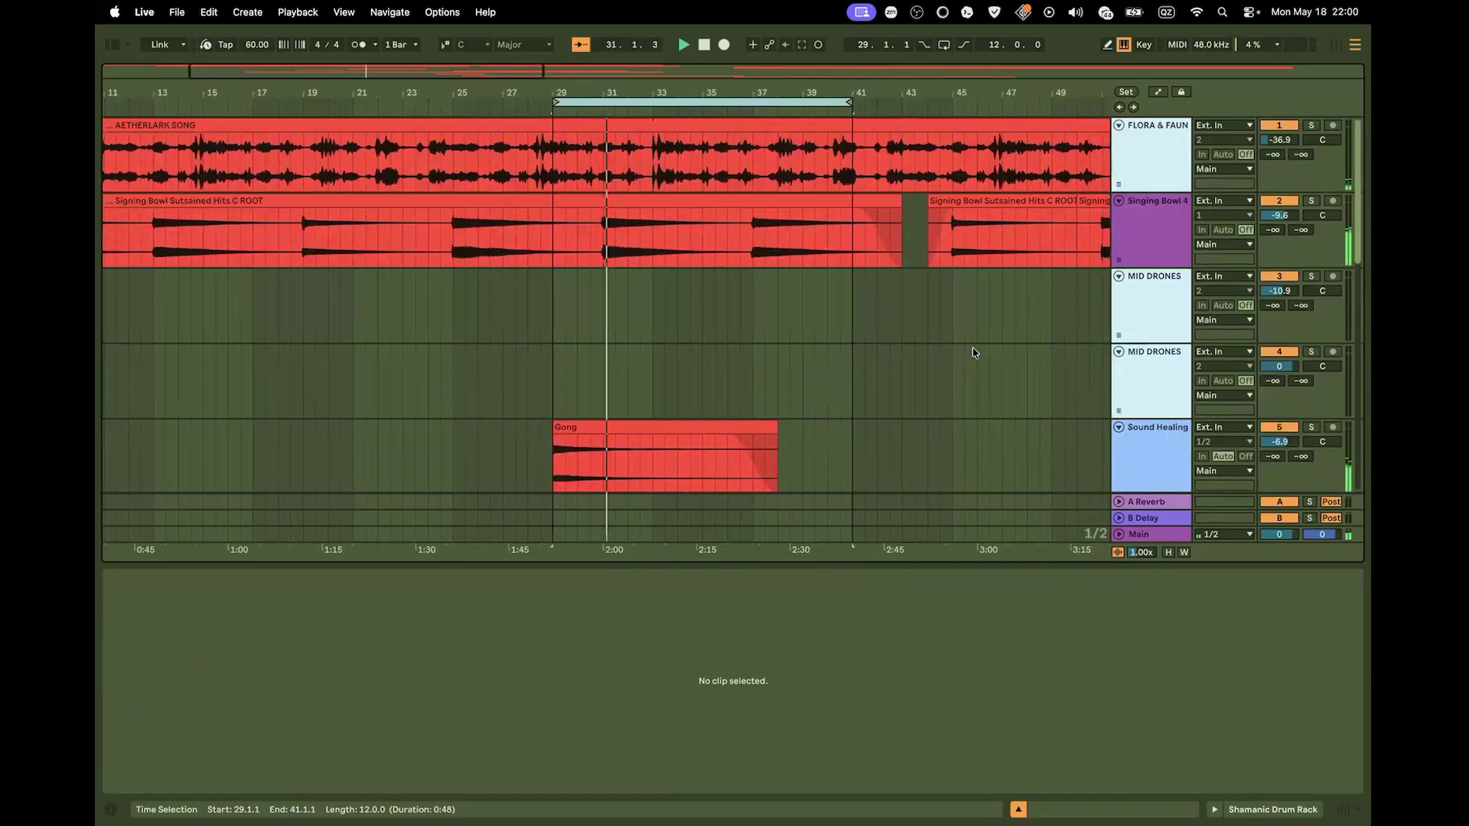
pyautogui.scroll(-5, 974, 353)
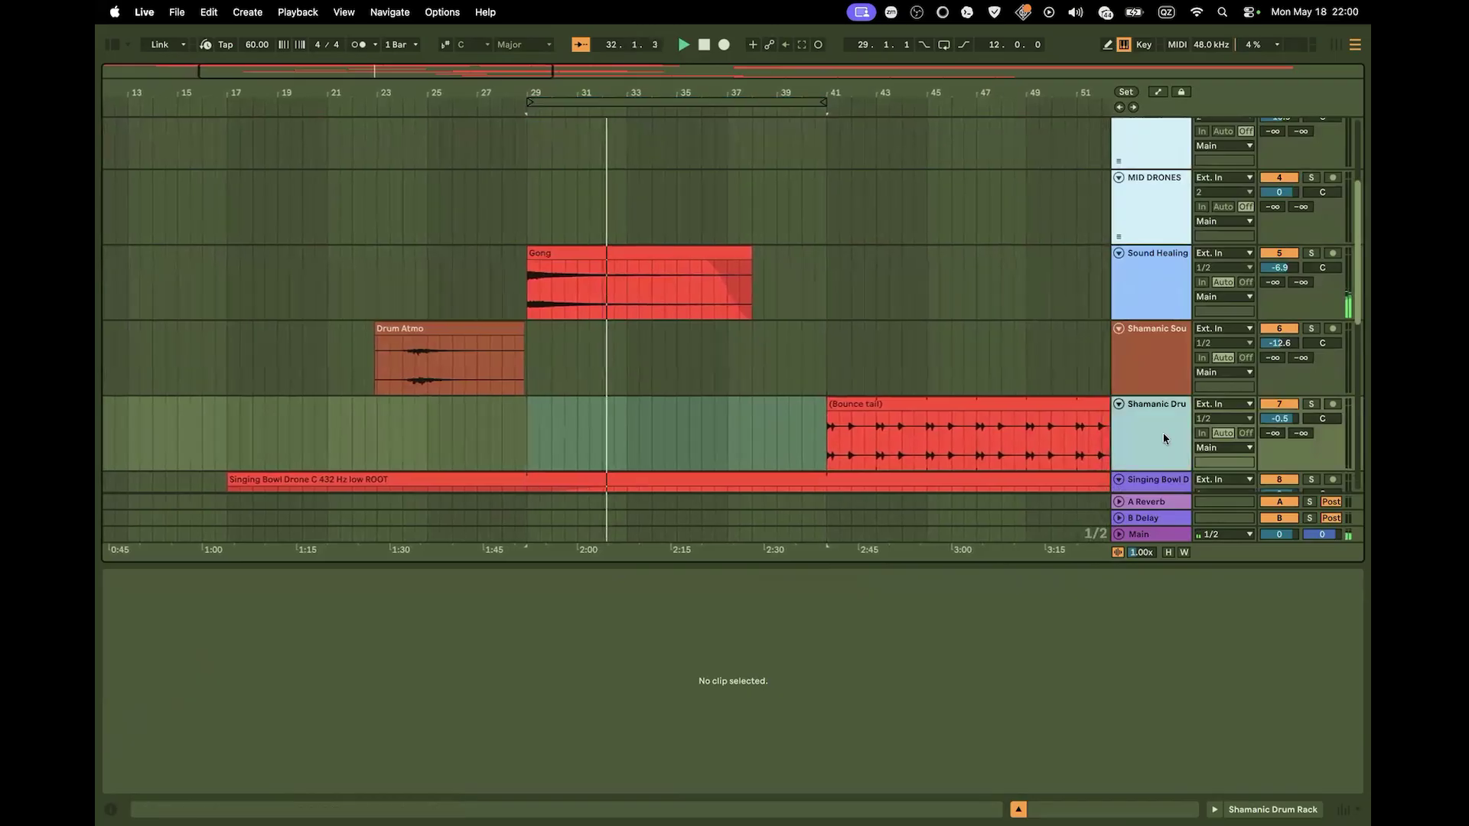
pyautogui.doubleClick(1164, 438)
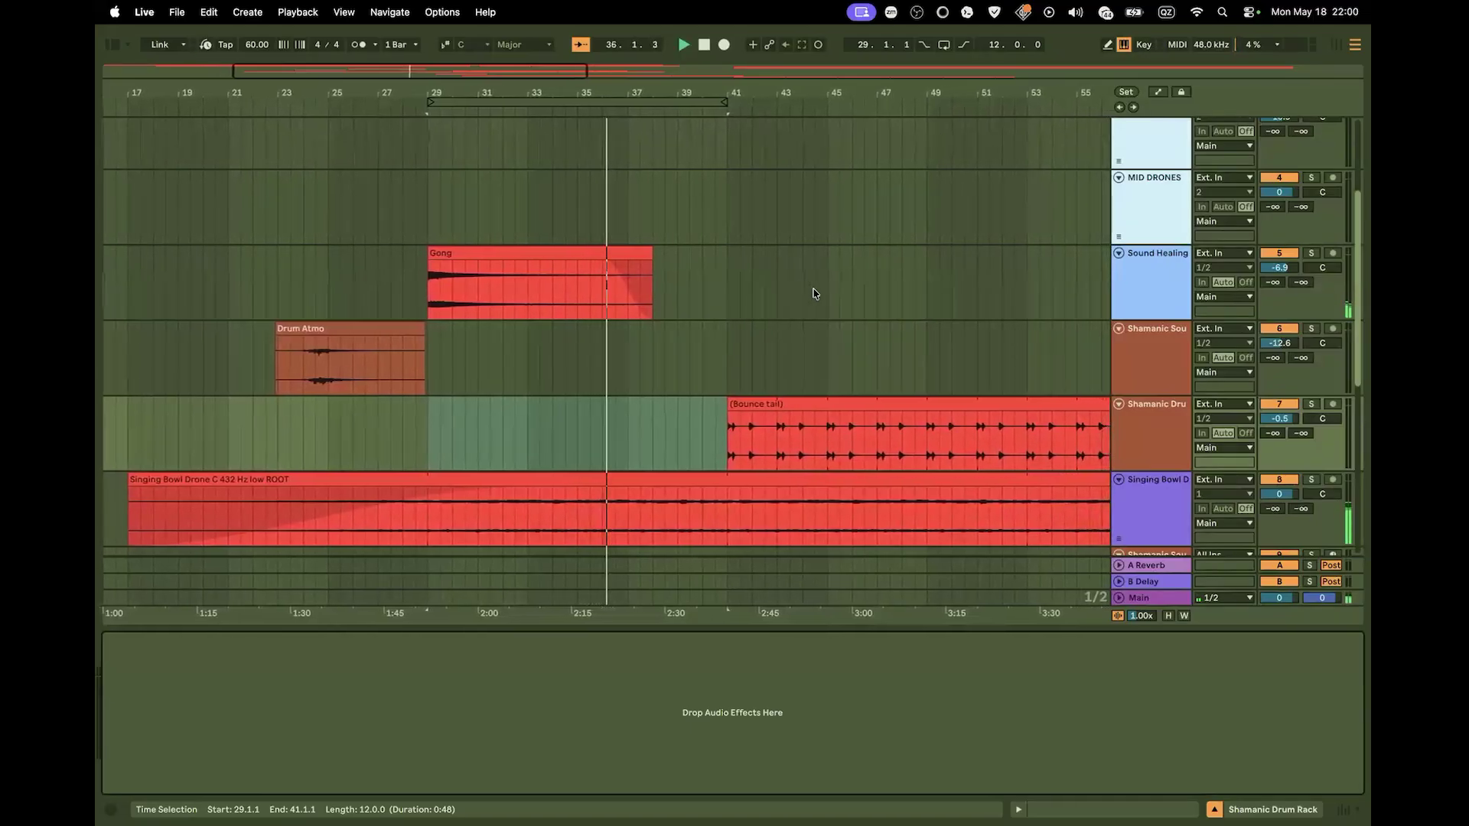
pyautogui.scroll(3, 794, 332)
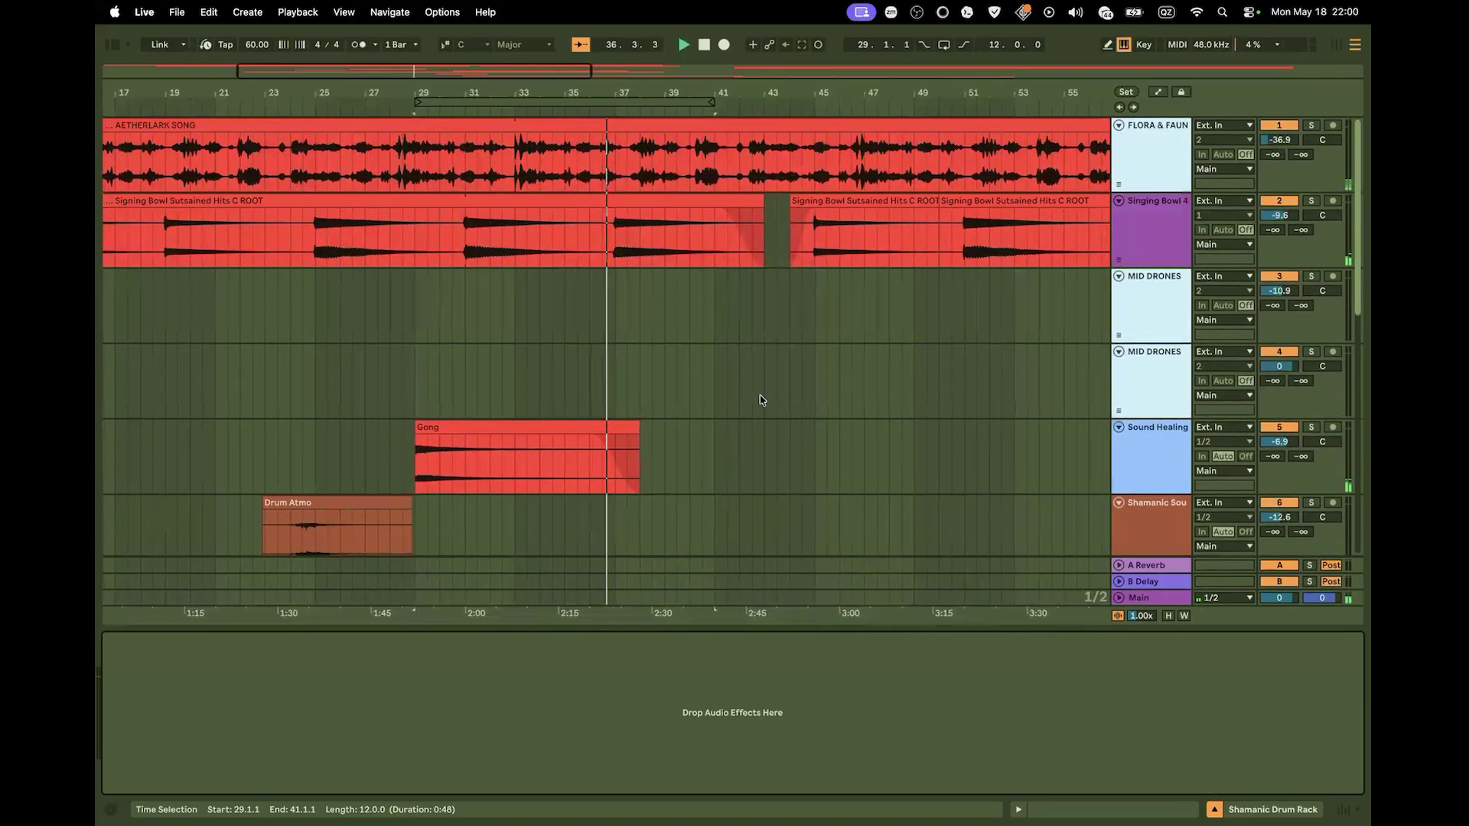
pyautogui.scroll(-5, 762, 399)
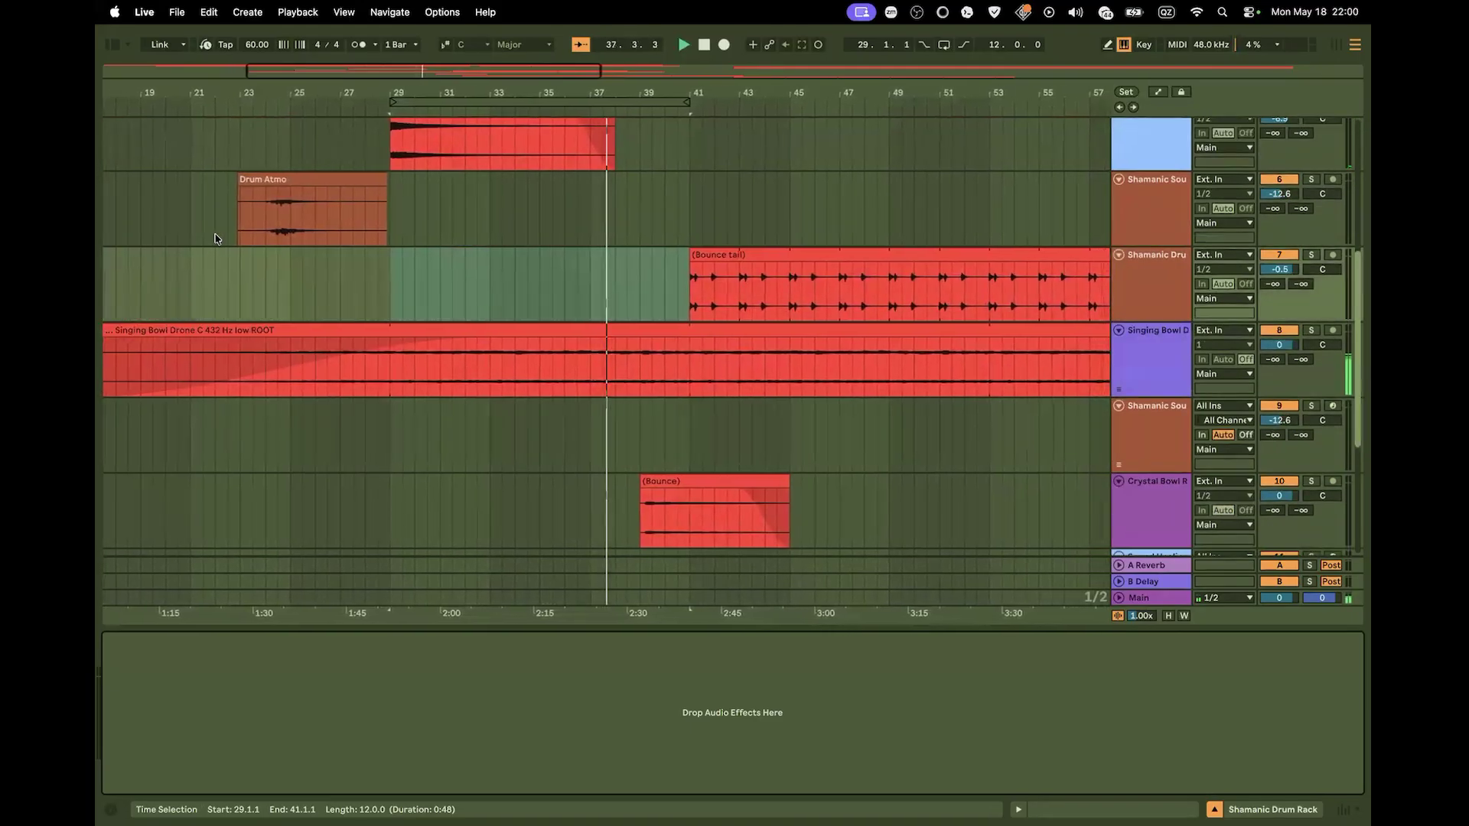
# Copy the Drum Atmo clip to 37.4.3 near the end of the Gong clip and replay from about bar 34
pyautogui.click(302, 181)
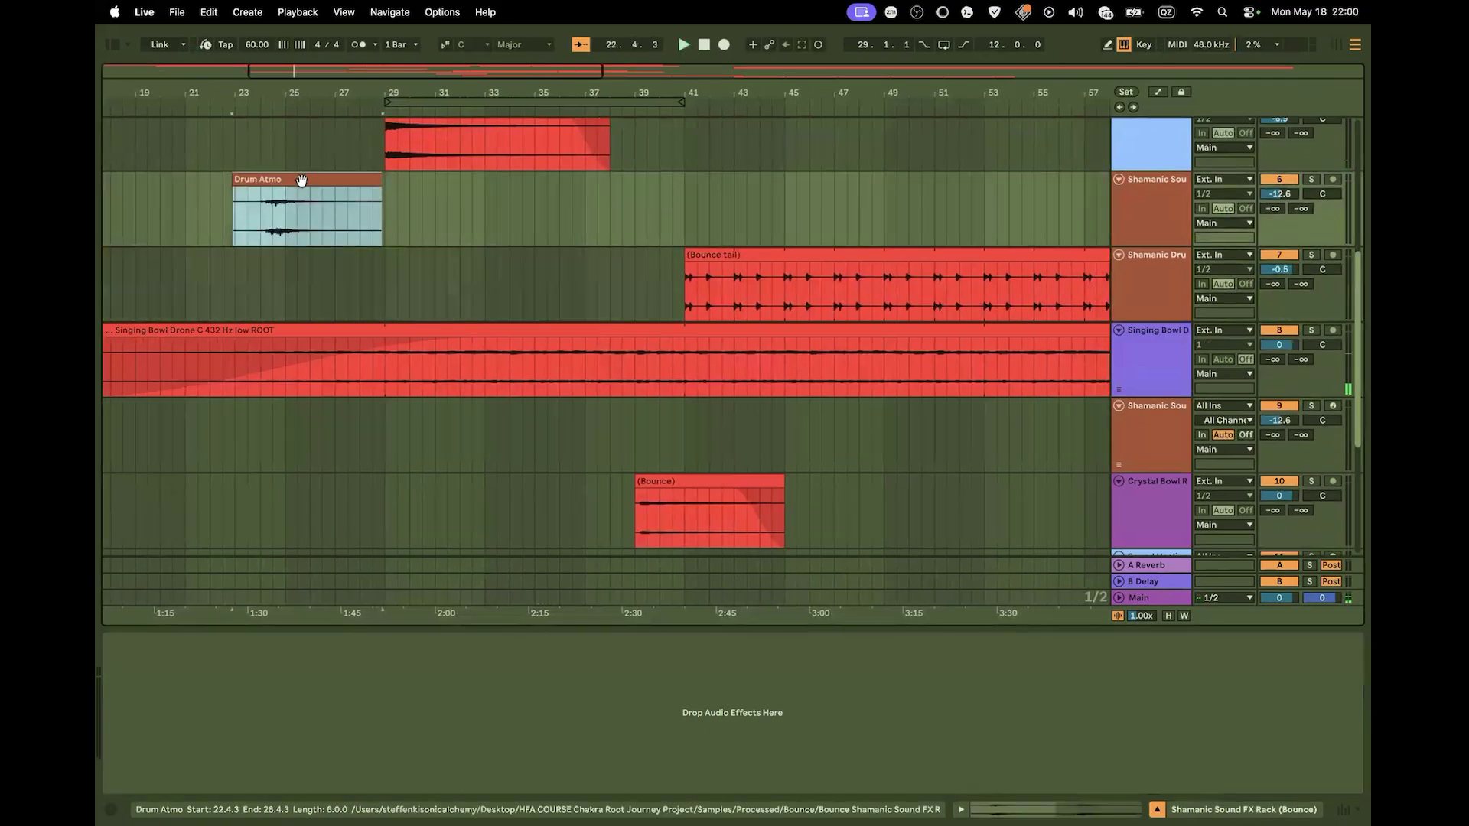
pyautogui.moveTo(302, 181); pyautogui.dragTo(672, 204)
pyautogui.scroll(2, 663, 205)
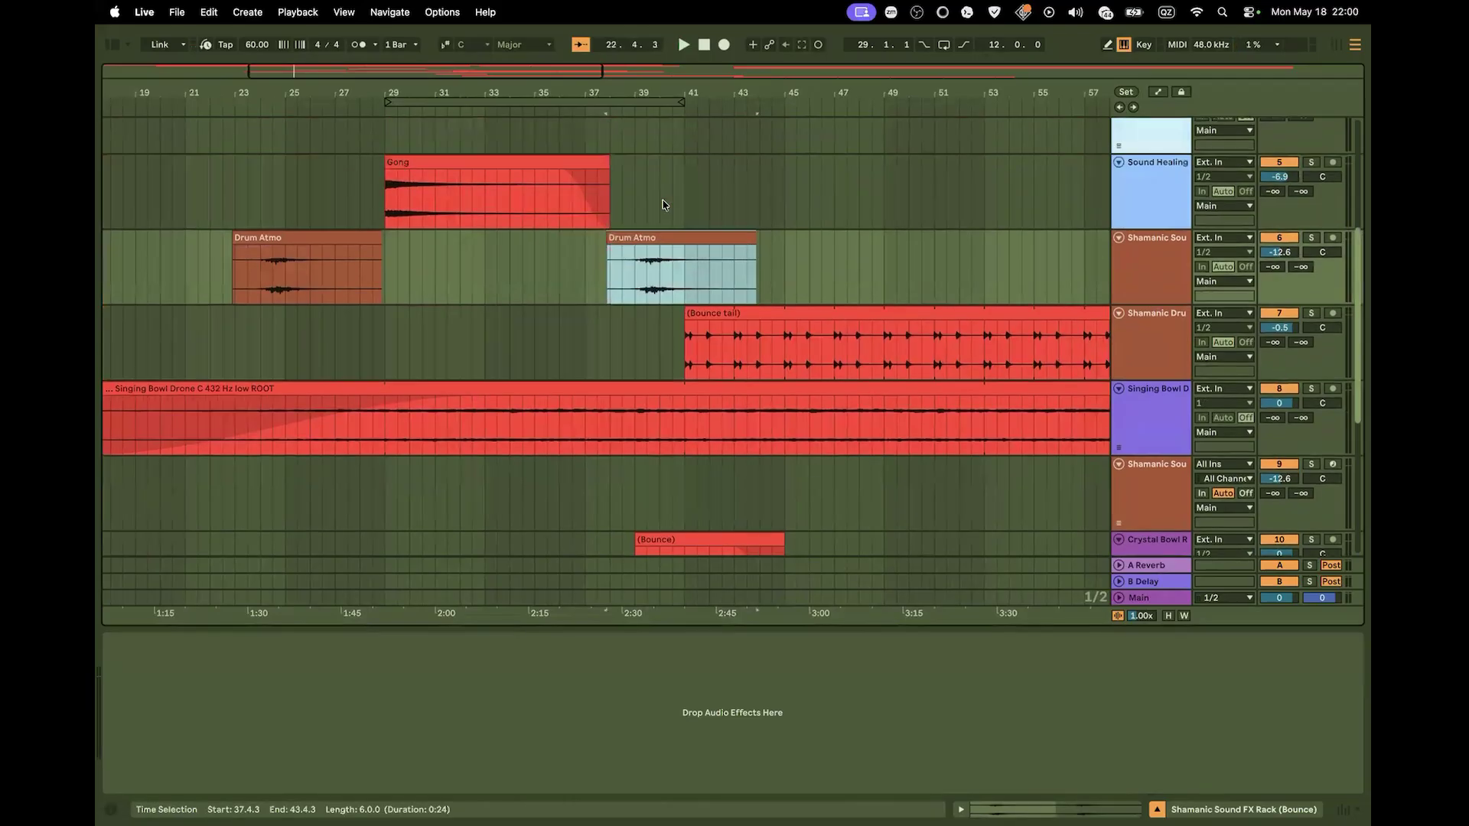
pyautogui.hscroll(-3, 529, 109)
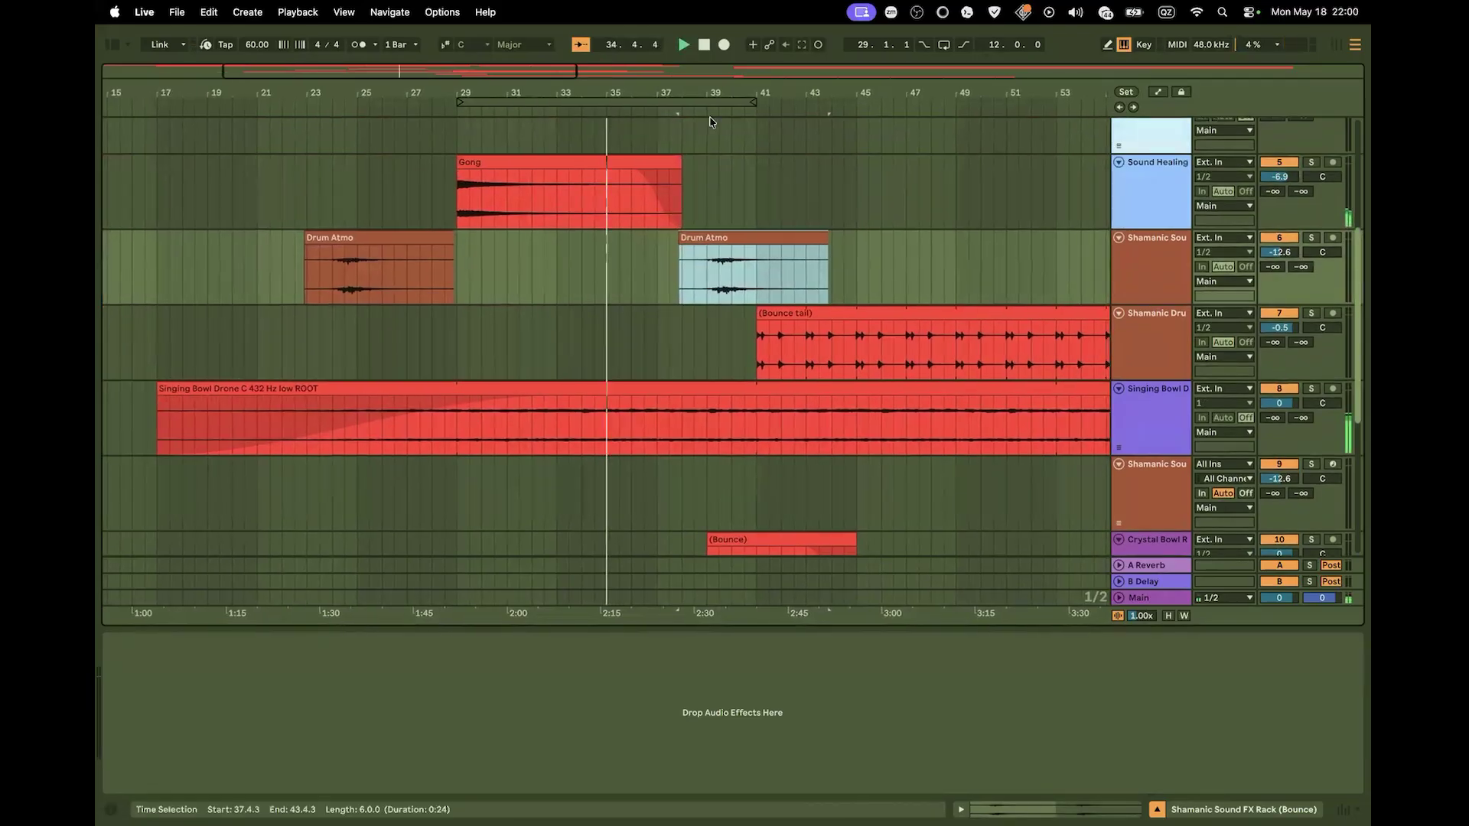
pyautogui.scroll(5, 857, 211)
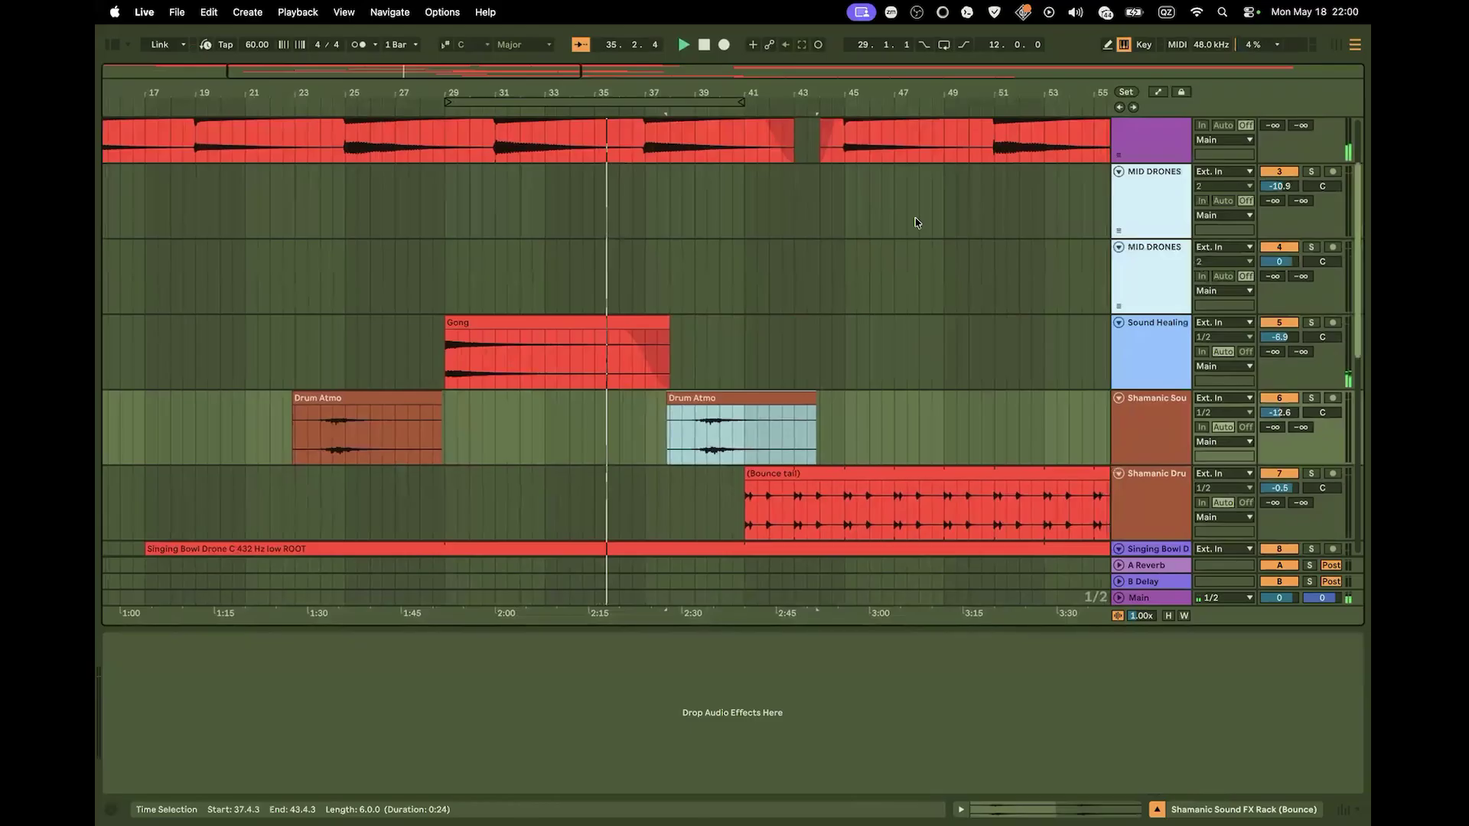
pyautogui.scroll(1, 912, 223)
# Shift the copied Drum Atmo clip to start at 37.2.3 and listen through to about bar 41
pyautogui.scroll(-3, 915, 222)
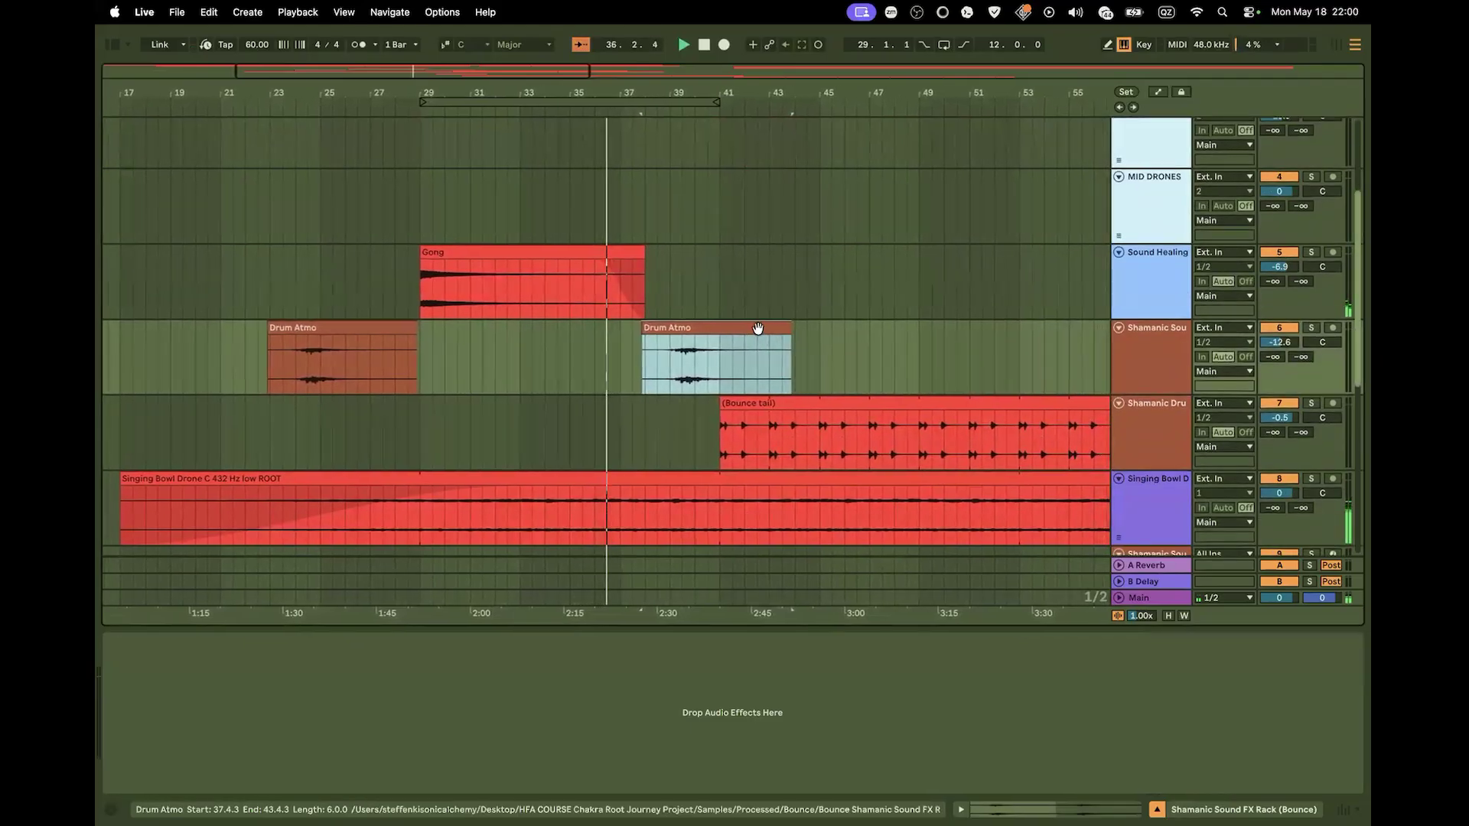
pyautogui.moveTo(758, 329); pyautogui.dragTo(749, 328)
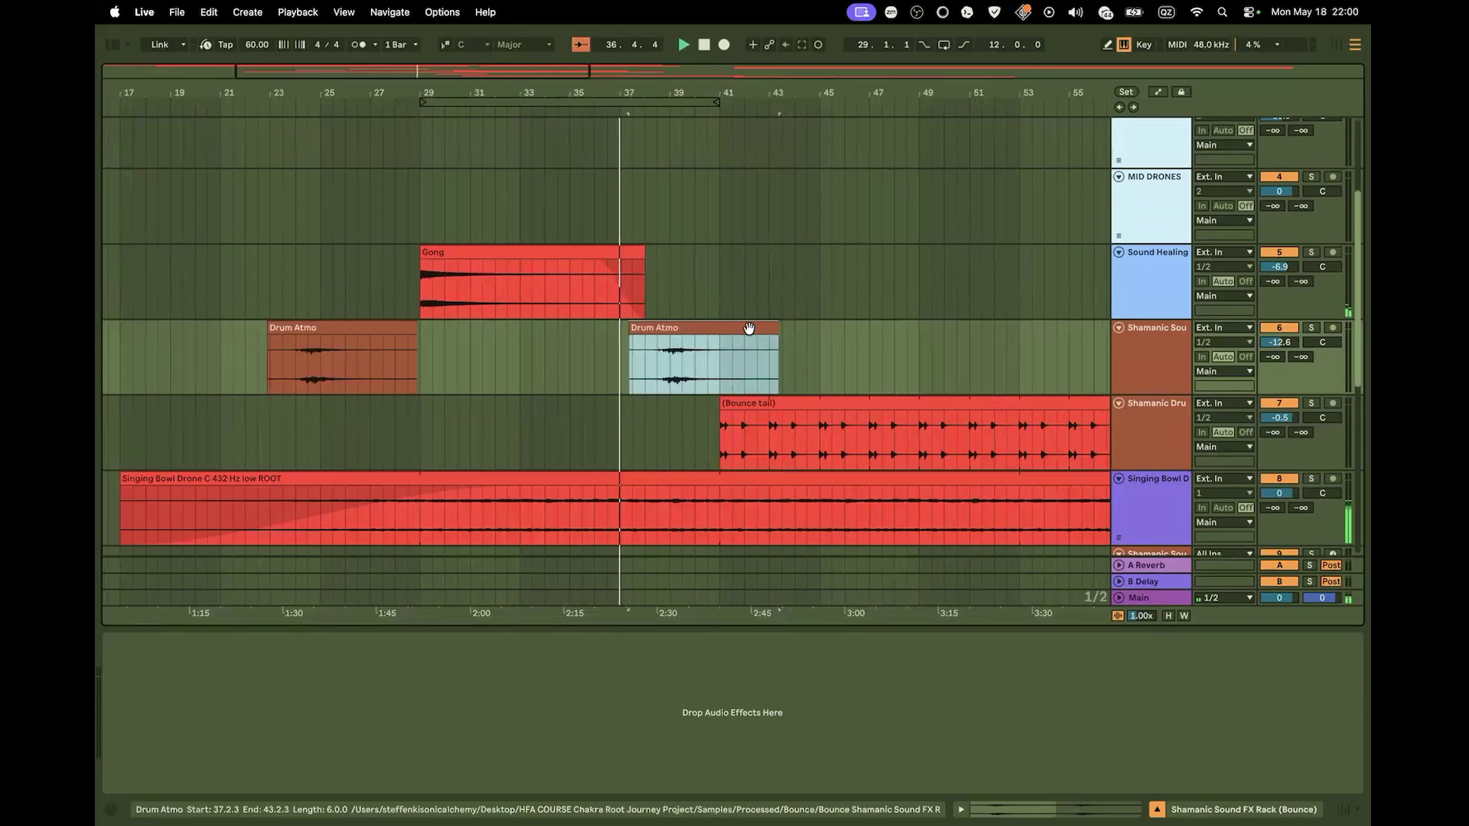
pyautogui.scroll(3, 905, 267)
pyautogui.scroll(2, 905, 267)
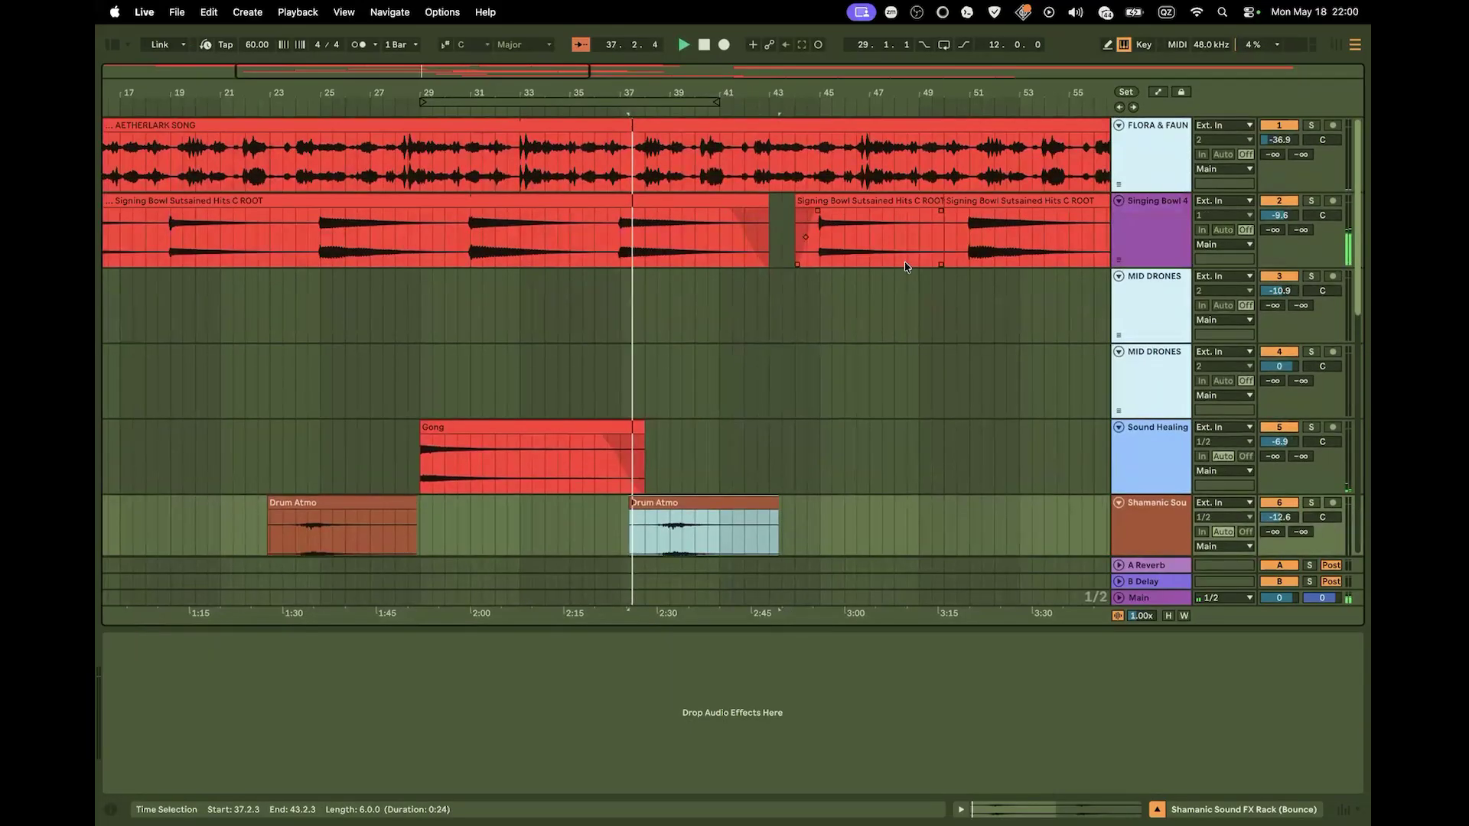
pyautogui.scroll(-3, 905, 266)
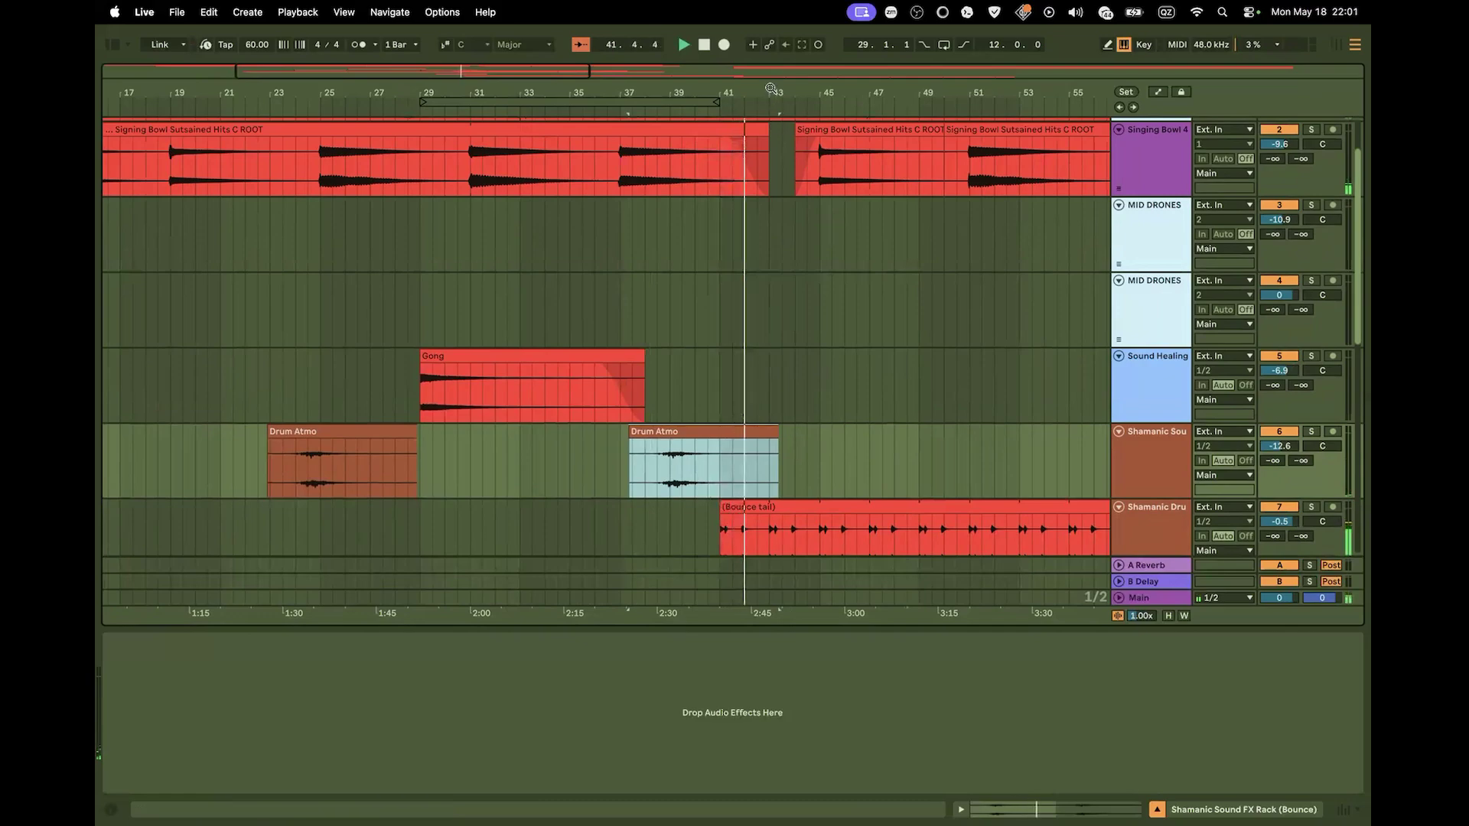
# Lower the Shamanic Drum track's volume to -6.0 dB and hide the device view
pyautogui.press('-')
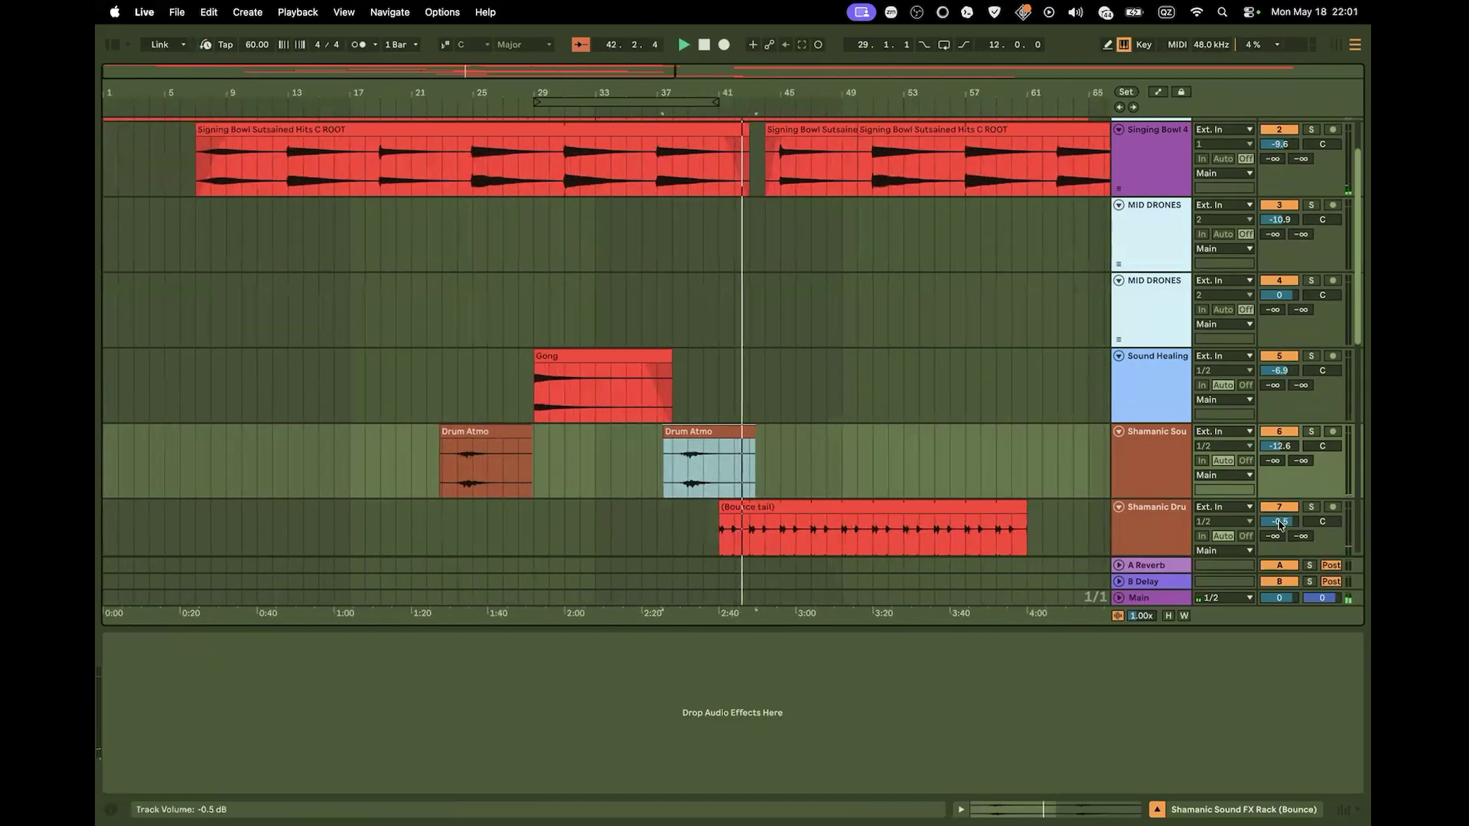
pyautogui.moveTo(1279, 521); pyautogui.dragTo(1286, 570)
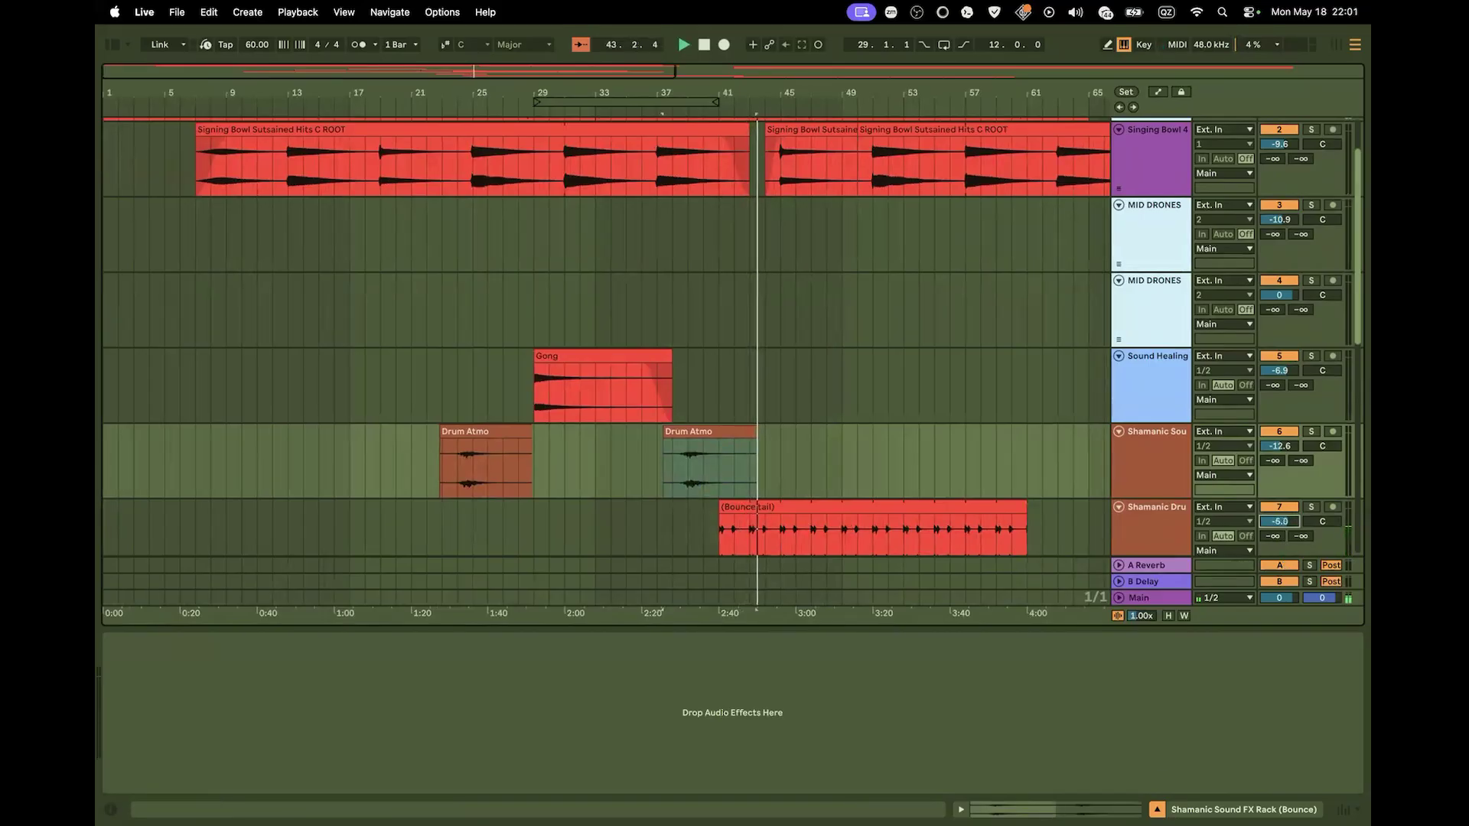
pyautogui.click(1156, 809)
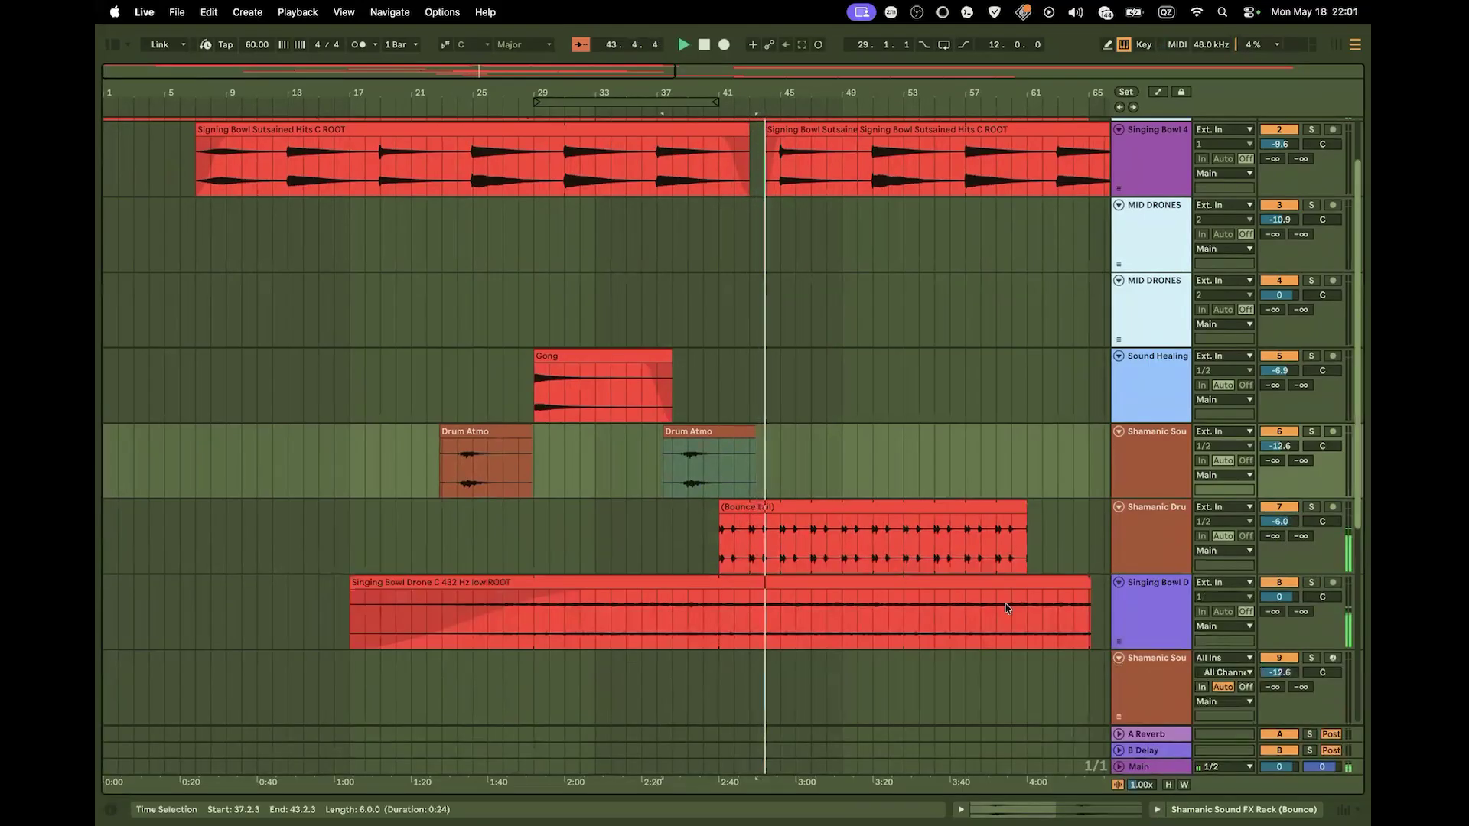
# Move THE SUNSTONE PORTAL drone clip to start at bar 41, aligned with the shamanic drum clip
pyautogui.scroll(-6, 847, 417)
pyautogui.scroll(6, 847, 417)
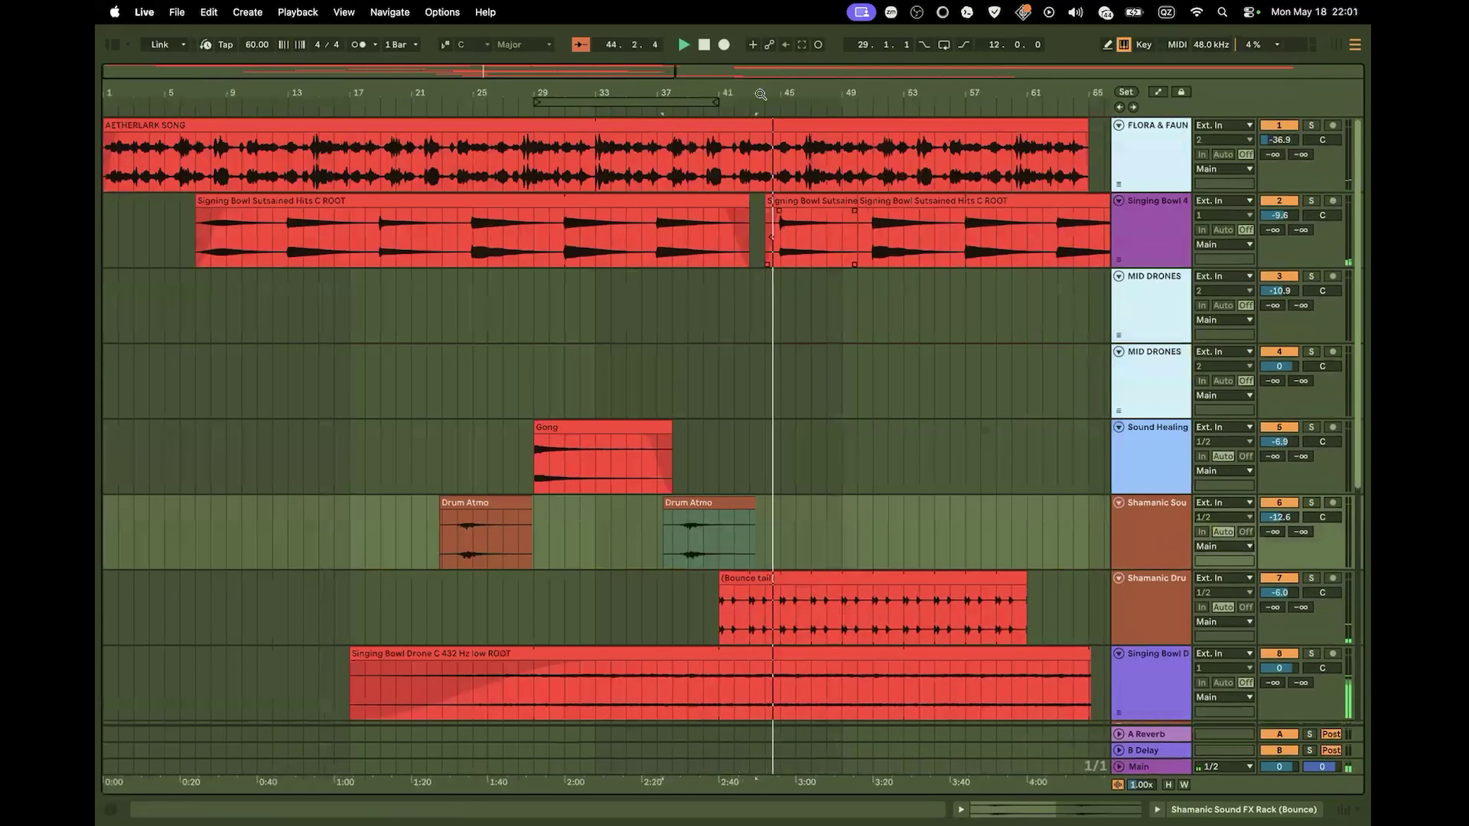
pyautogui.moveTo(766, 93); pyautogui.dragTo(698, 9)
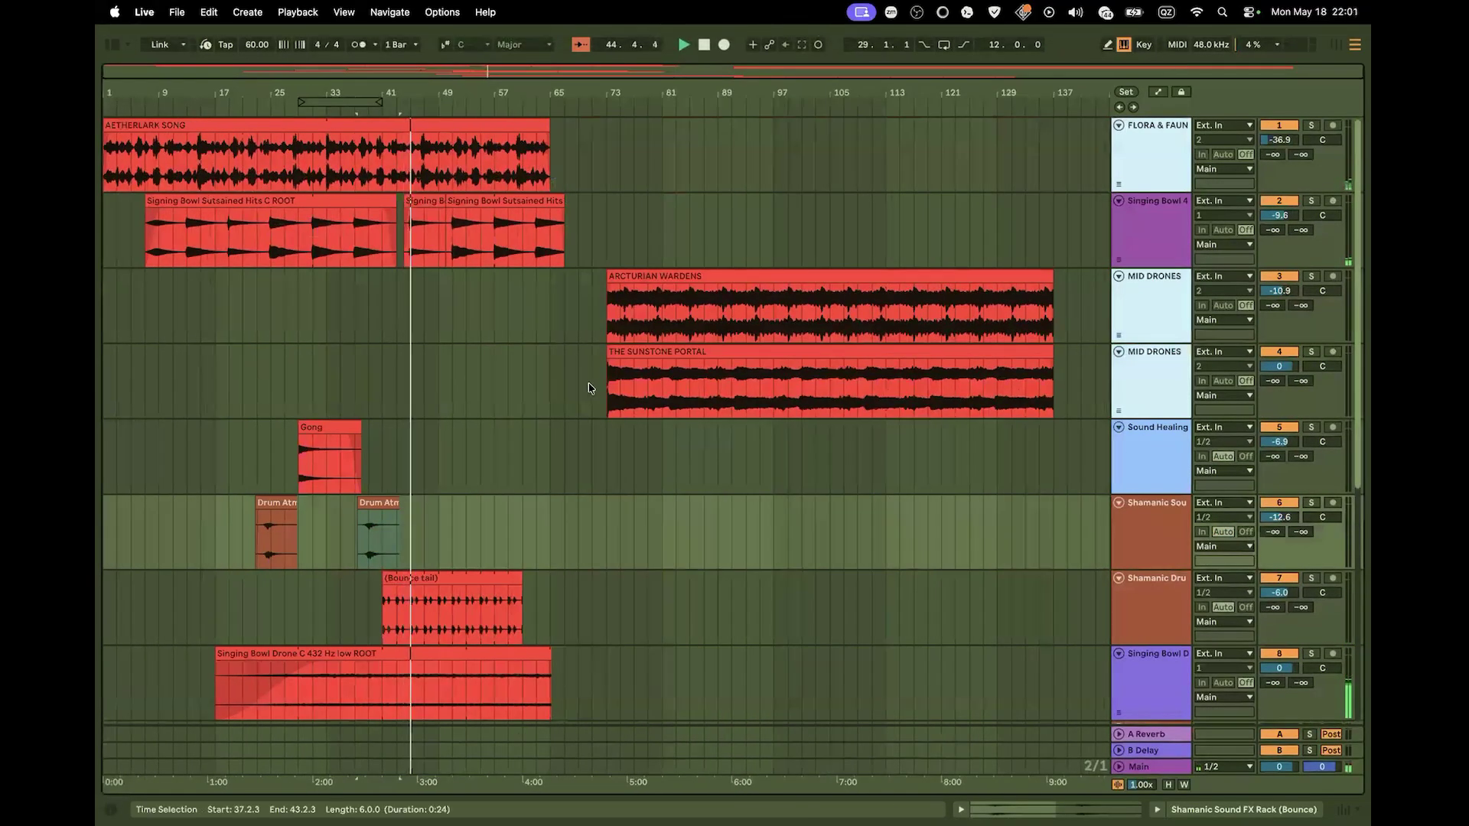
pyautogui.click(681, 351)
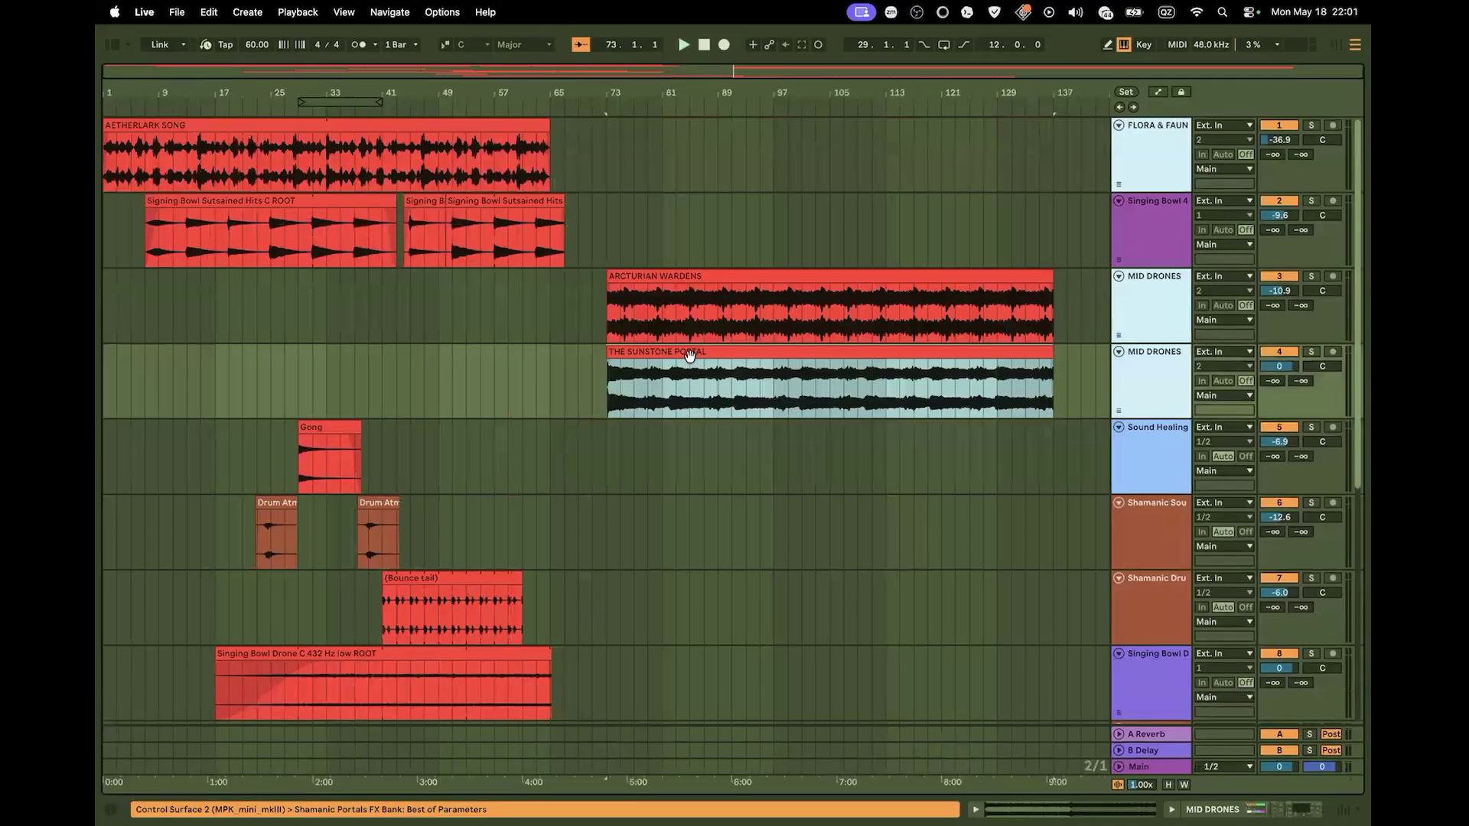
pyautogui.moveTo(690, 355); pyautogui.dragTo(411, 362)
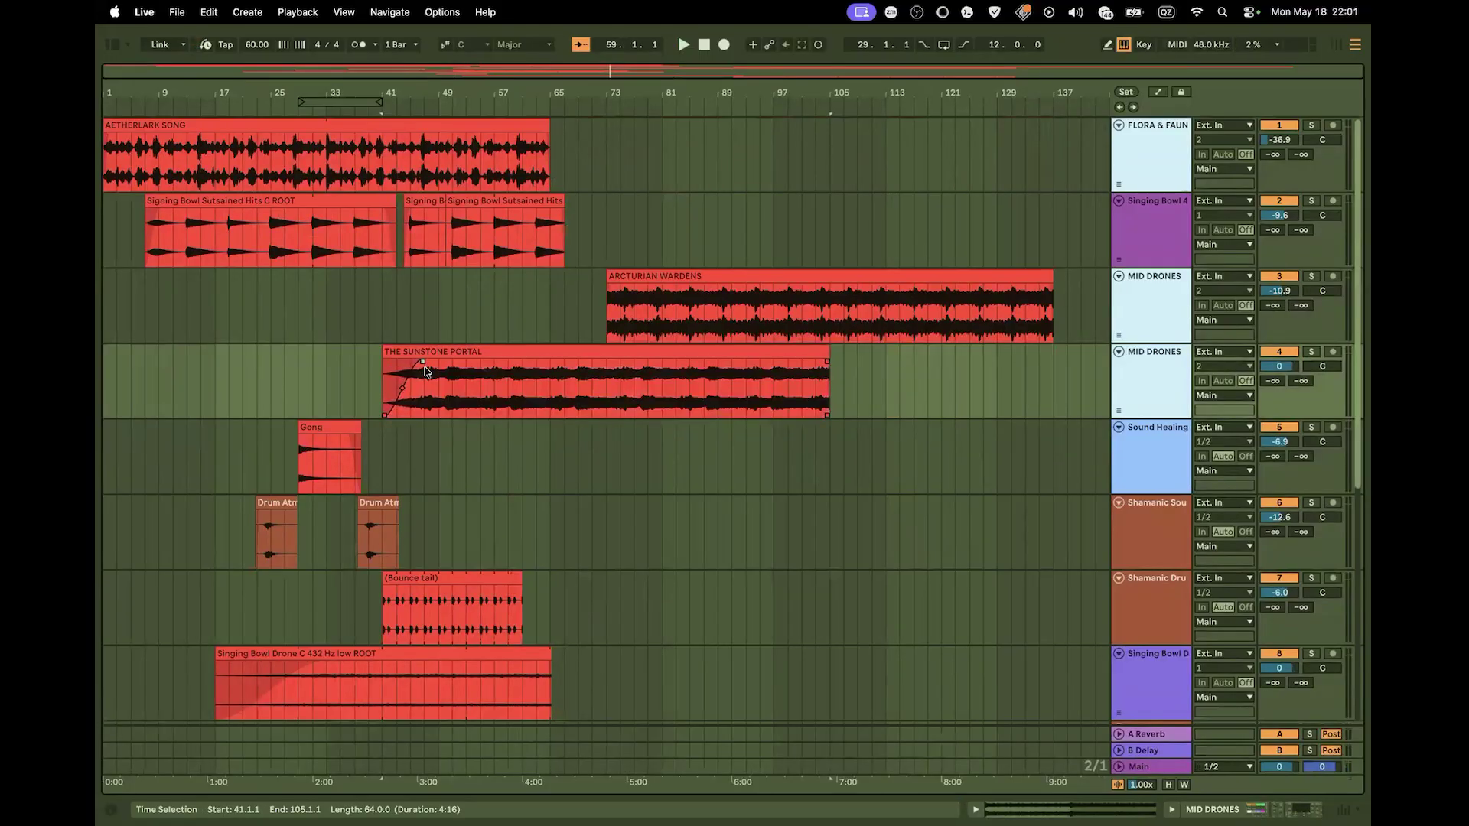
# Play from bar 37 and move the track holding the Singing Bowls C ROOT sustained clip directly below the Crystal Bowl track
pyautogui.click(355, 364)
pyautogui.press('space')
pyautogui.scroll(-5, 562, 462)
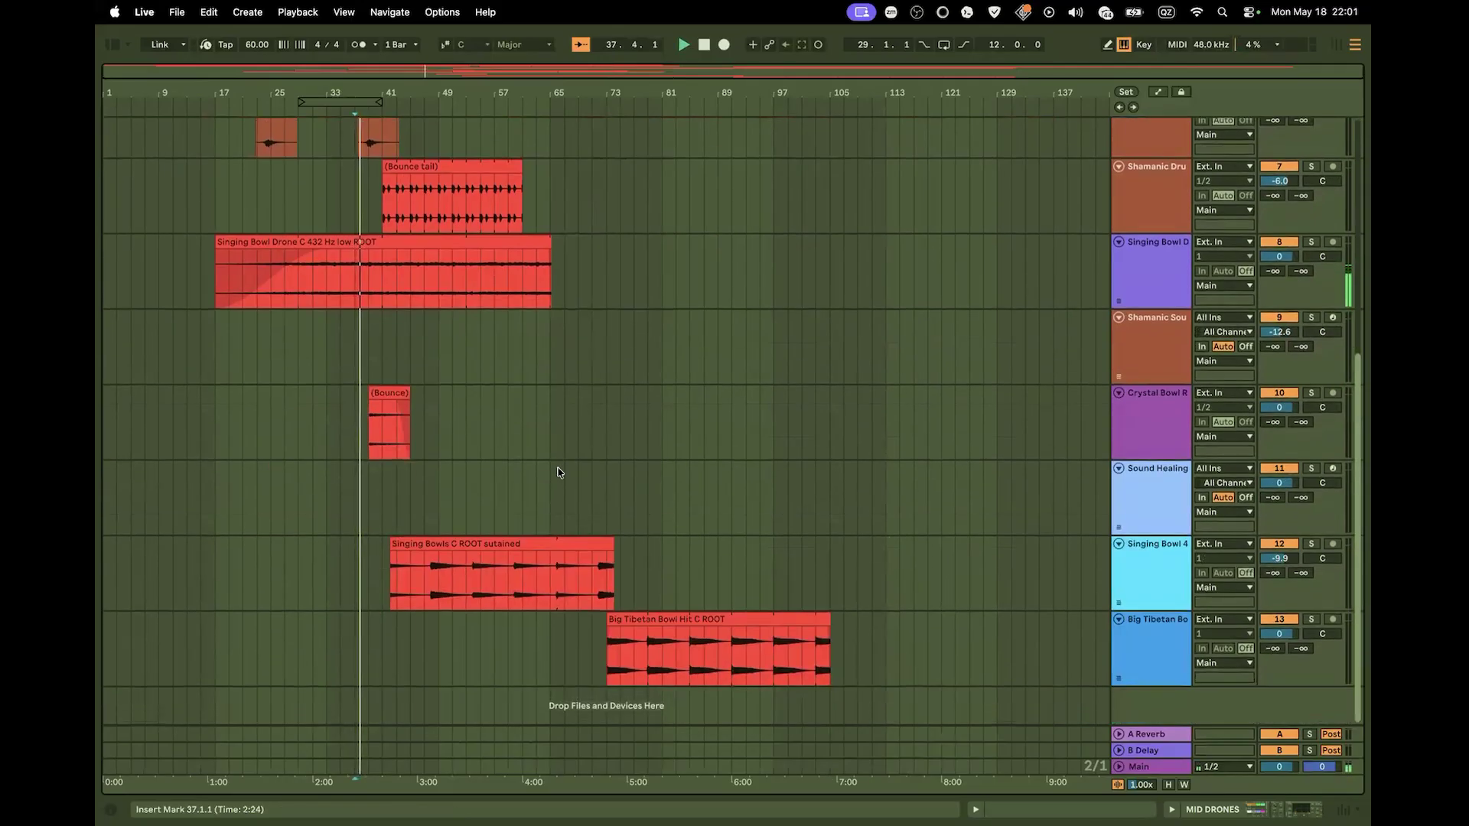
pyautogui.scroll(5, 574, 444)
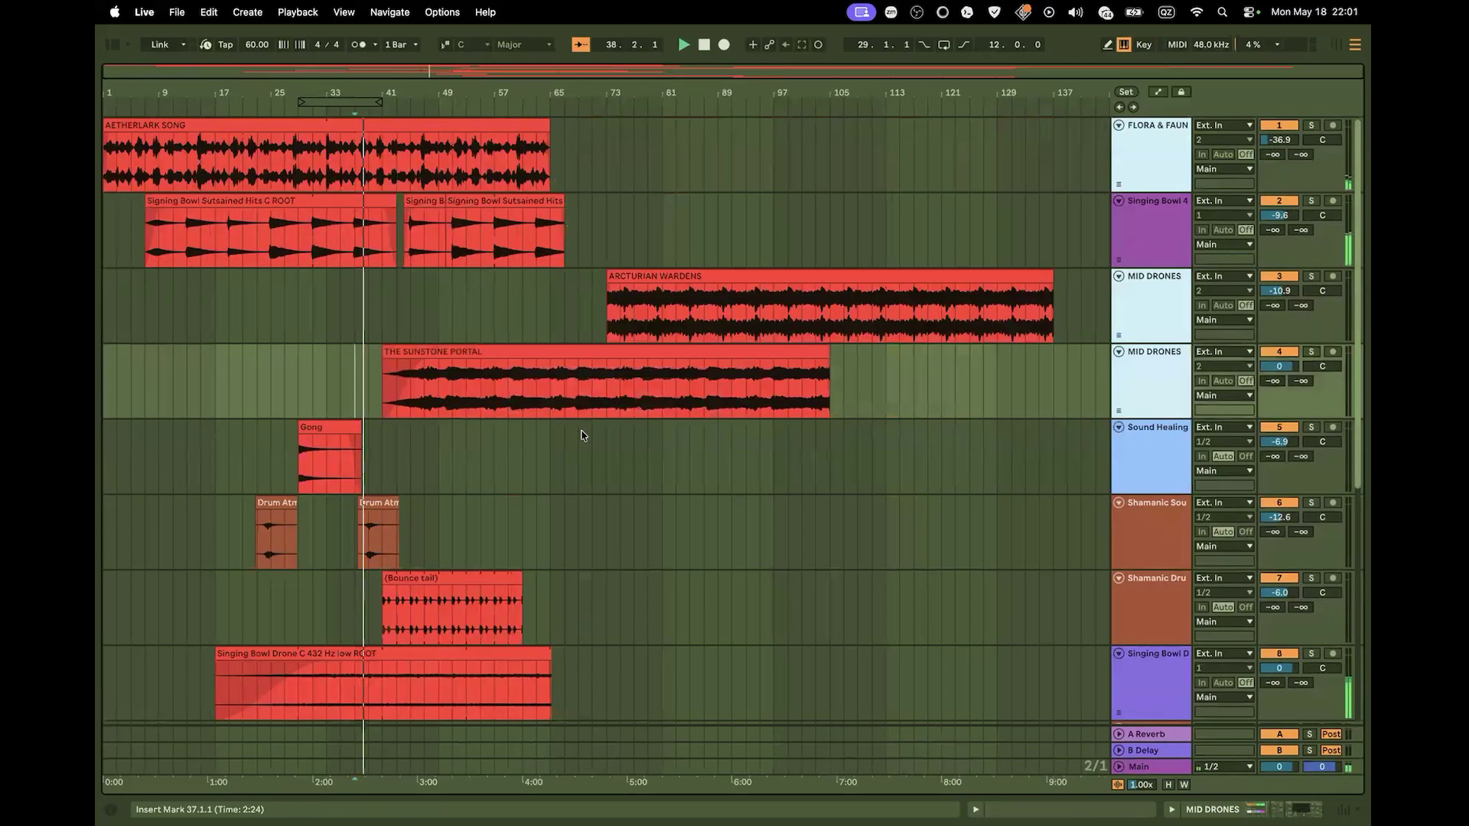
pyautogui.scroll(-4, 582, 435)
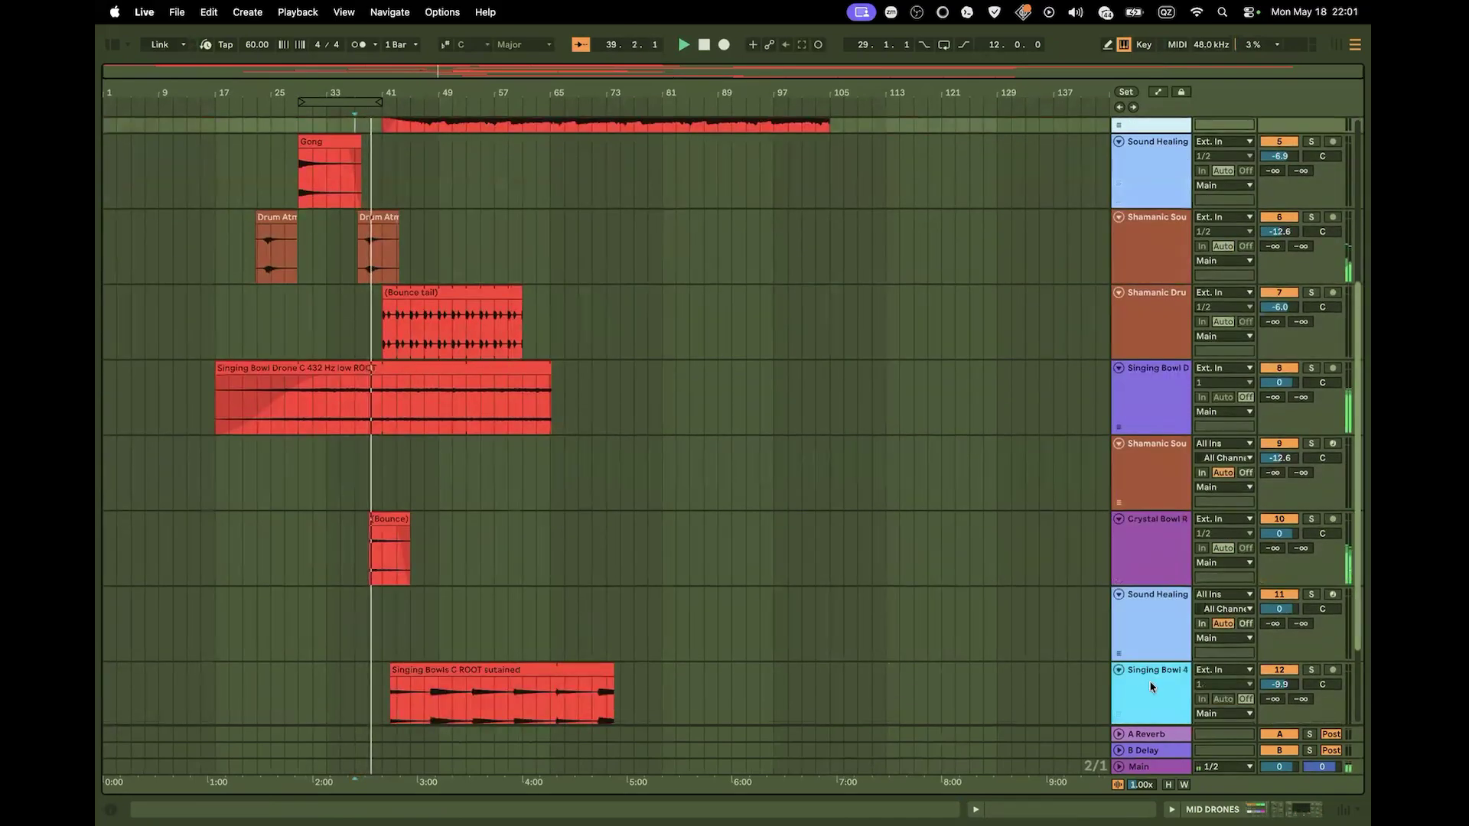
pyautogui.moveTo(1151, 685); pyautogui.dragTo(1151, 617)
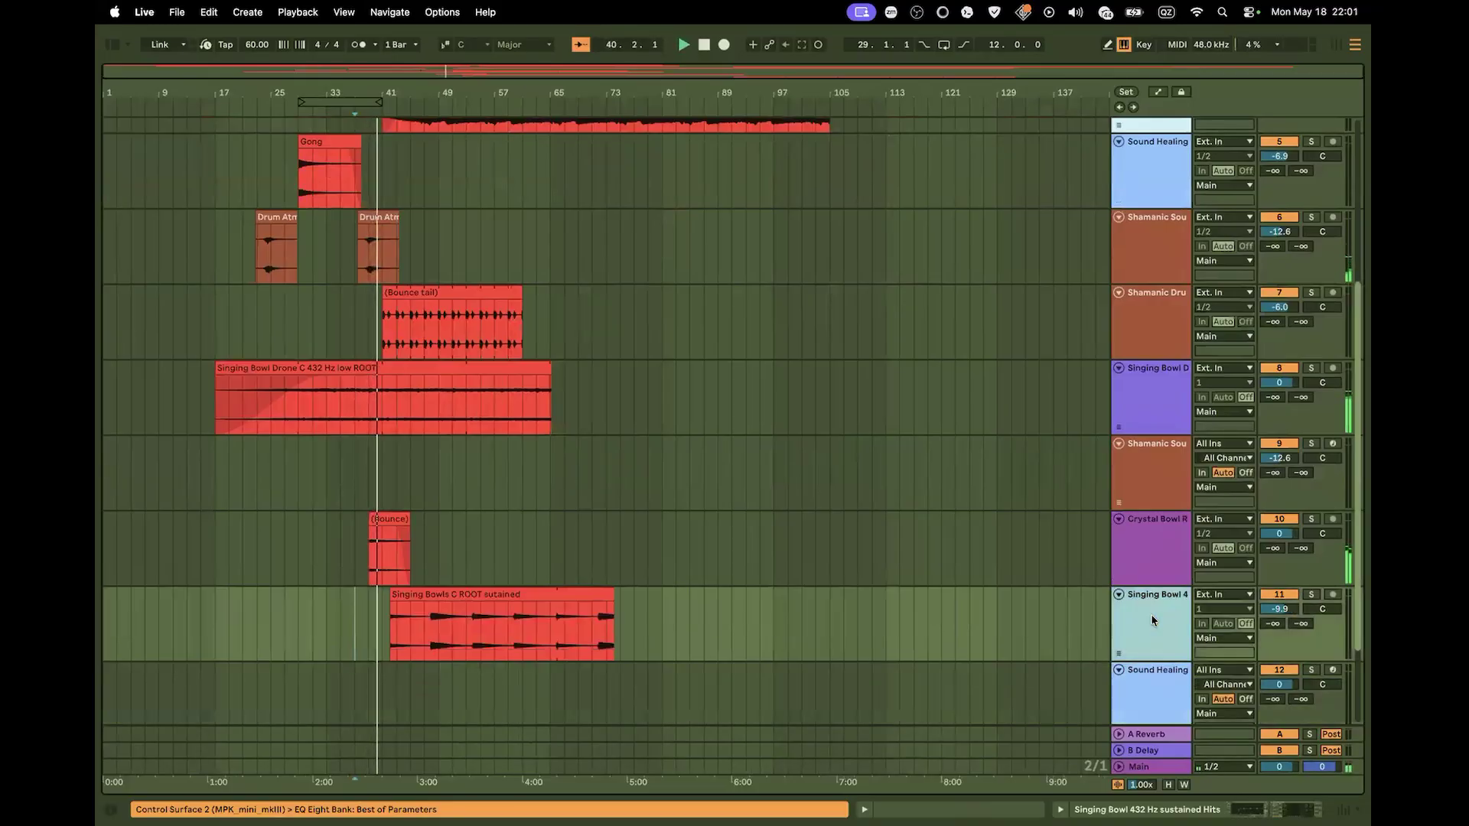
pyautogui.scroll(4, 718, 348)
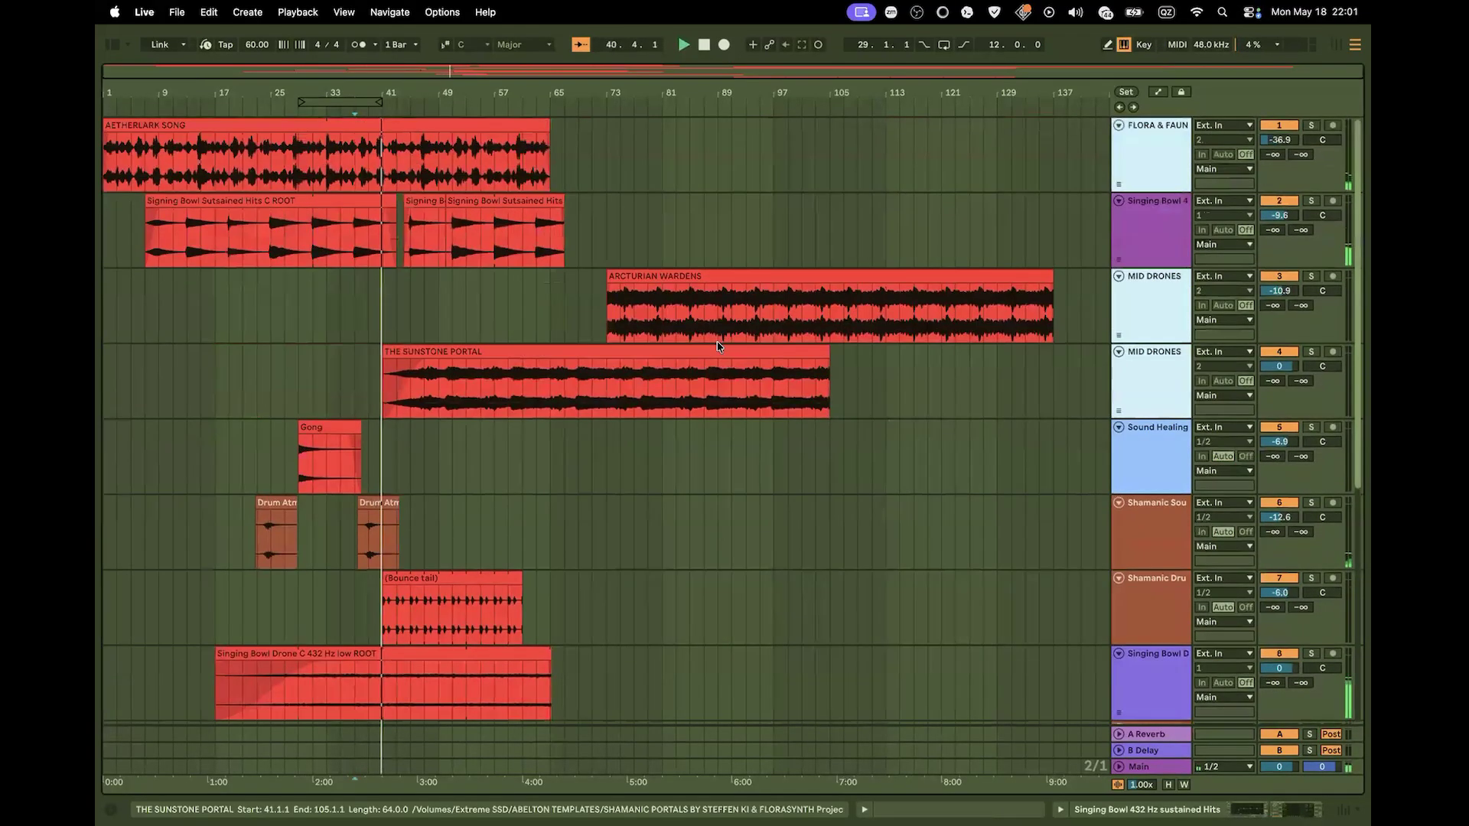
# Shift THE SUNSTONE PORTAL clip to start at bar 35, replay from about bar 34 and listen through to about bar 46
pyautogui.moveTo(403, 95); pyautogui.dragTo(412, 365)
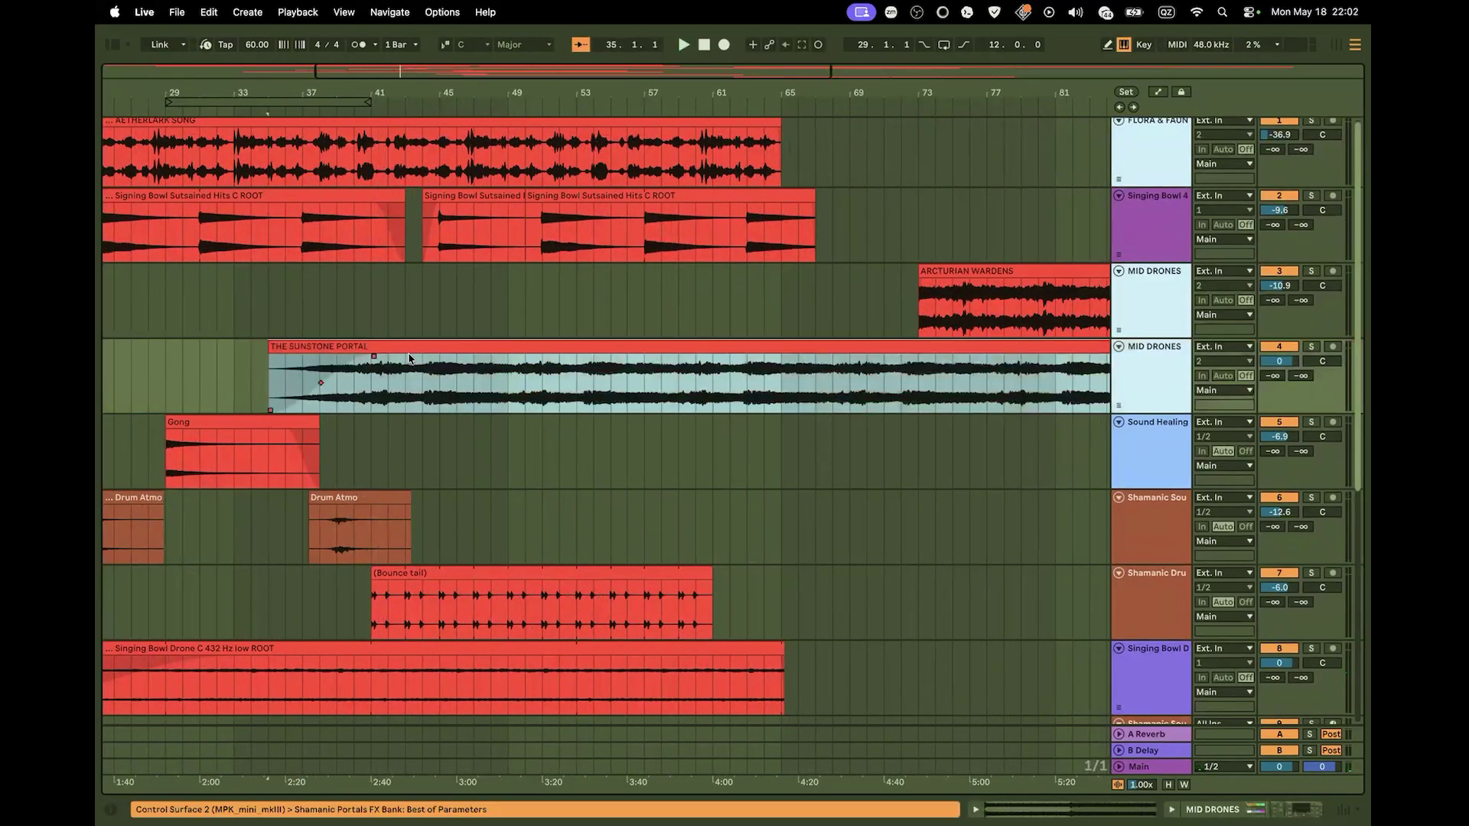
pyautogui.click(254, 108)
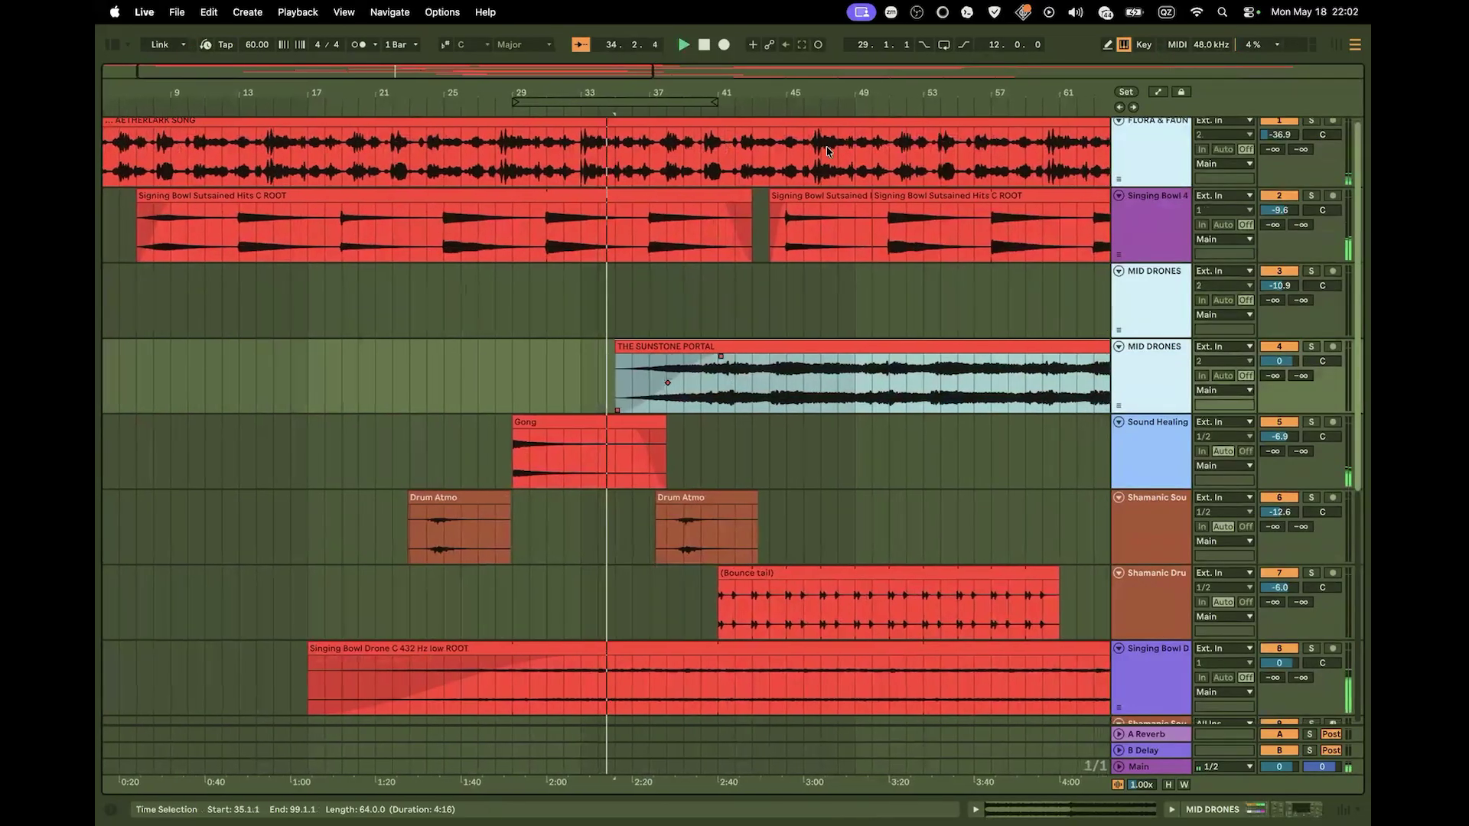
pyautogui.moveTo(807, 93); pyautogui.dragTo(757, 6)
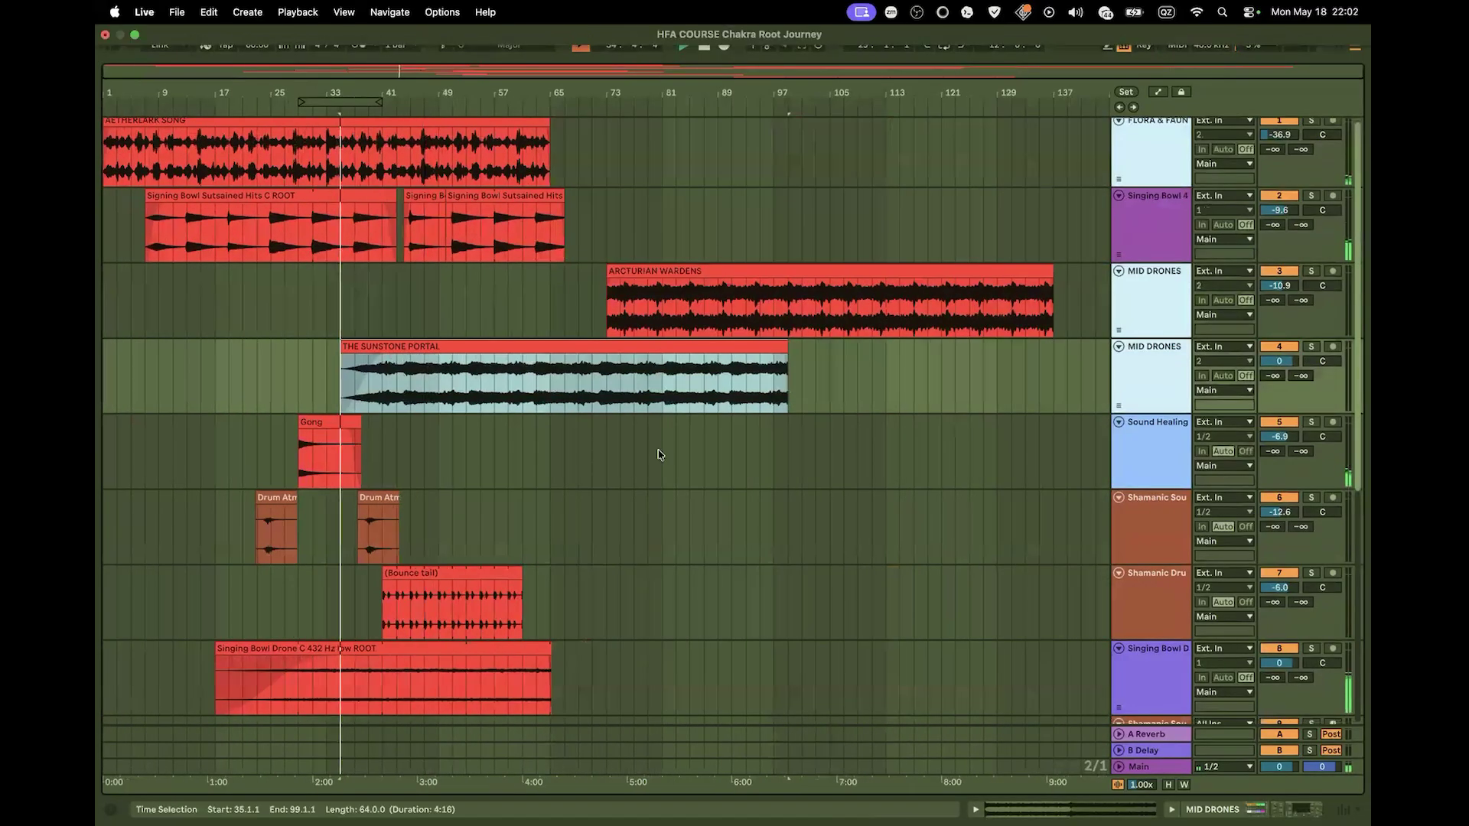
pyautogui.scroll(-10, 659, 455)
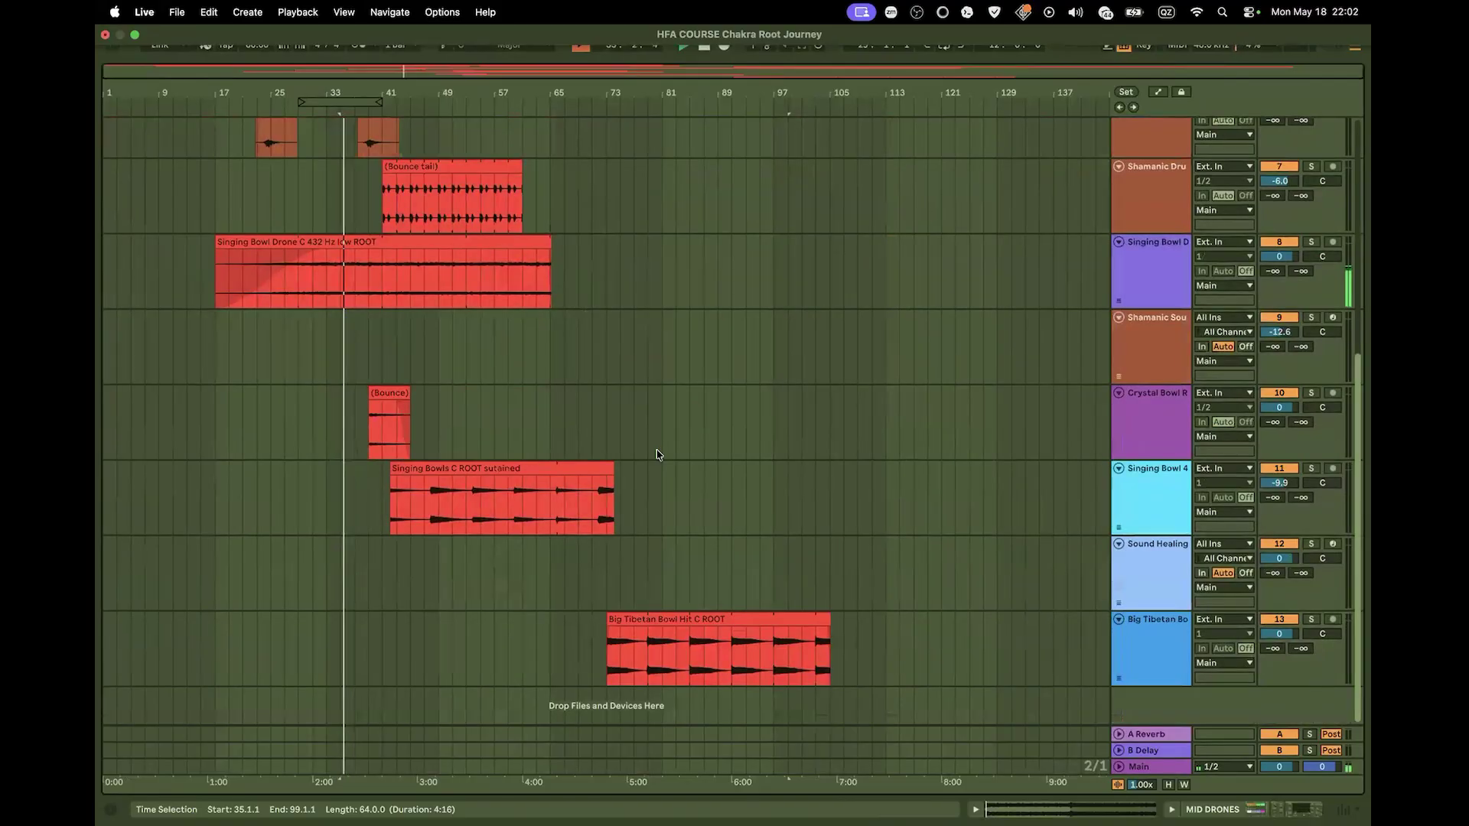
pyautogui.scroll(8, 656, 455)
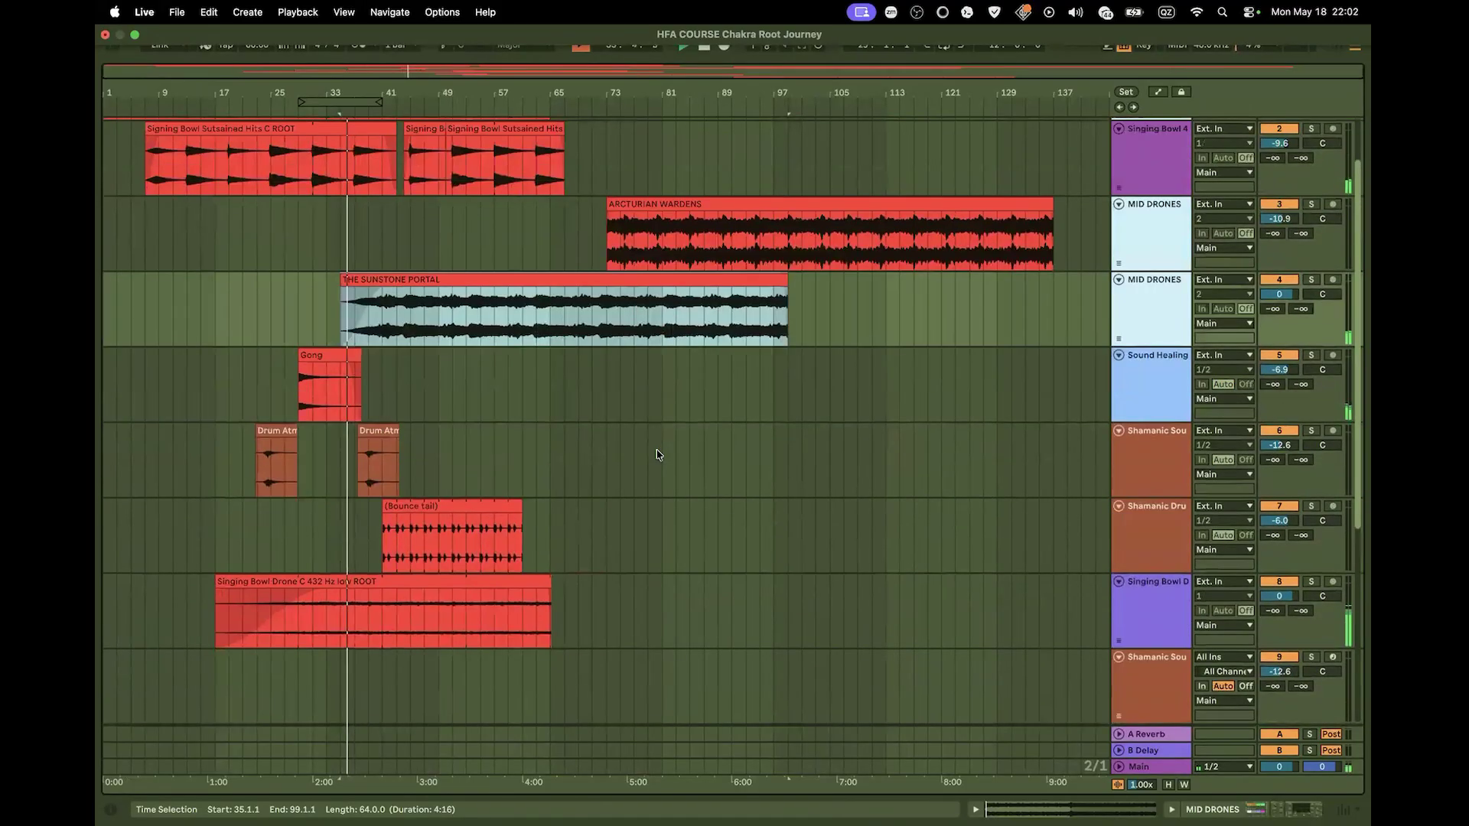
pyautogui.scroll(1, 657, 454)
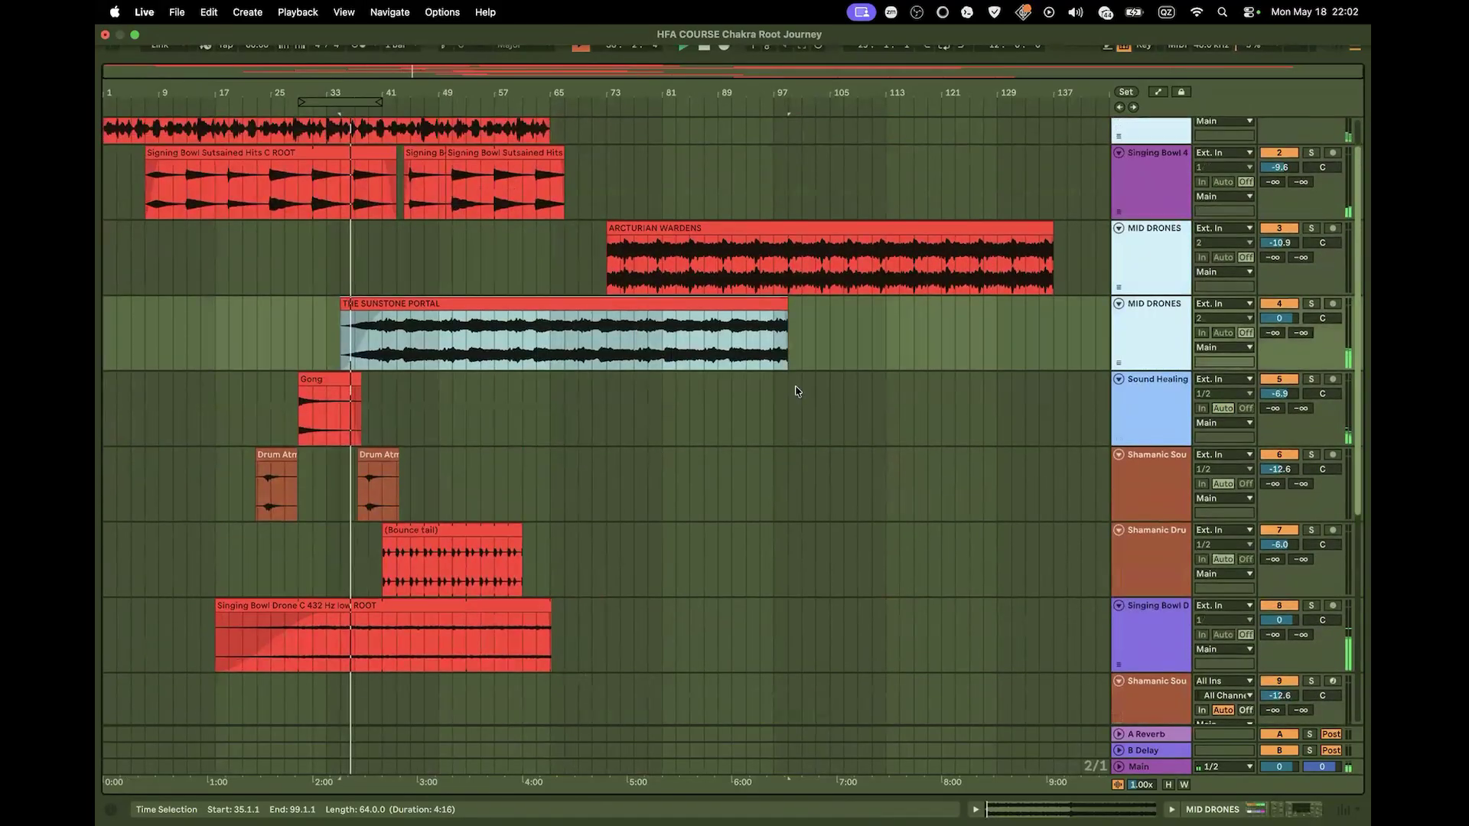
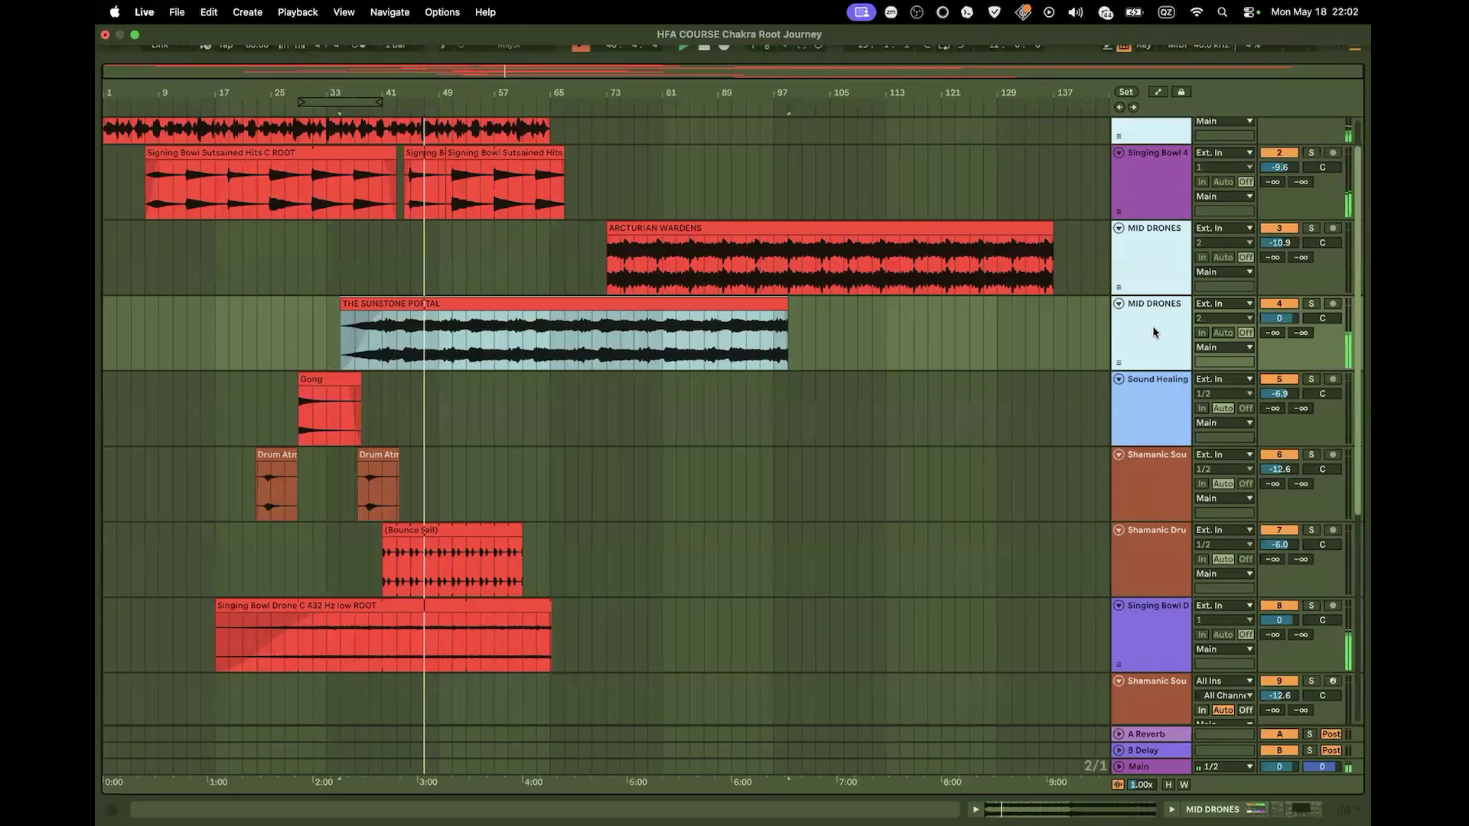
# Move the ARCTURIAN WARDENS drone clip to start at bar 49 and give it a gradual fade-in
pyautogui.scroll(-10, 1152, 326)
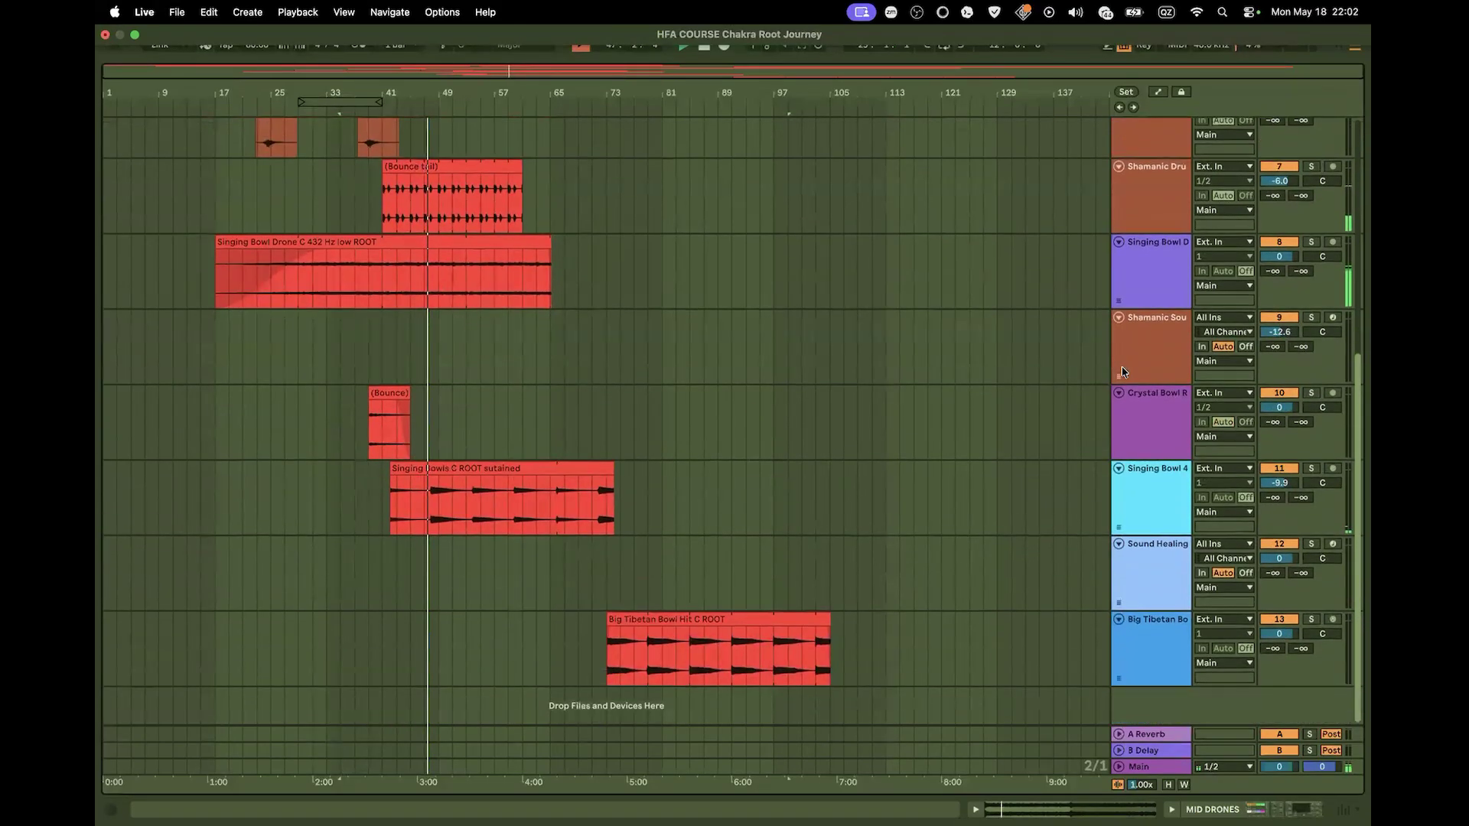
pyautogui.scroll(8, 1124, 379)
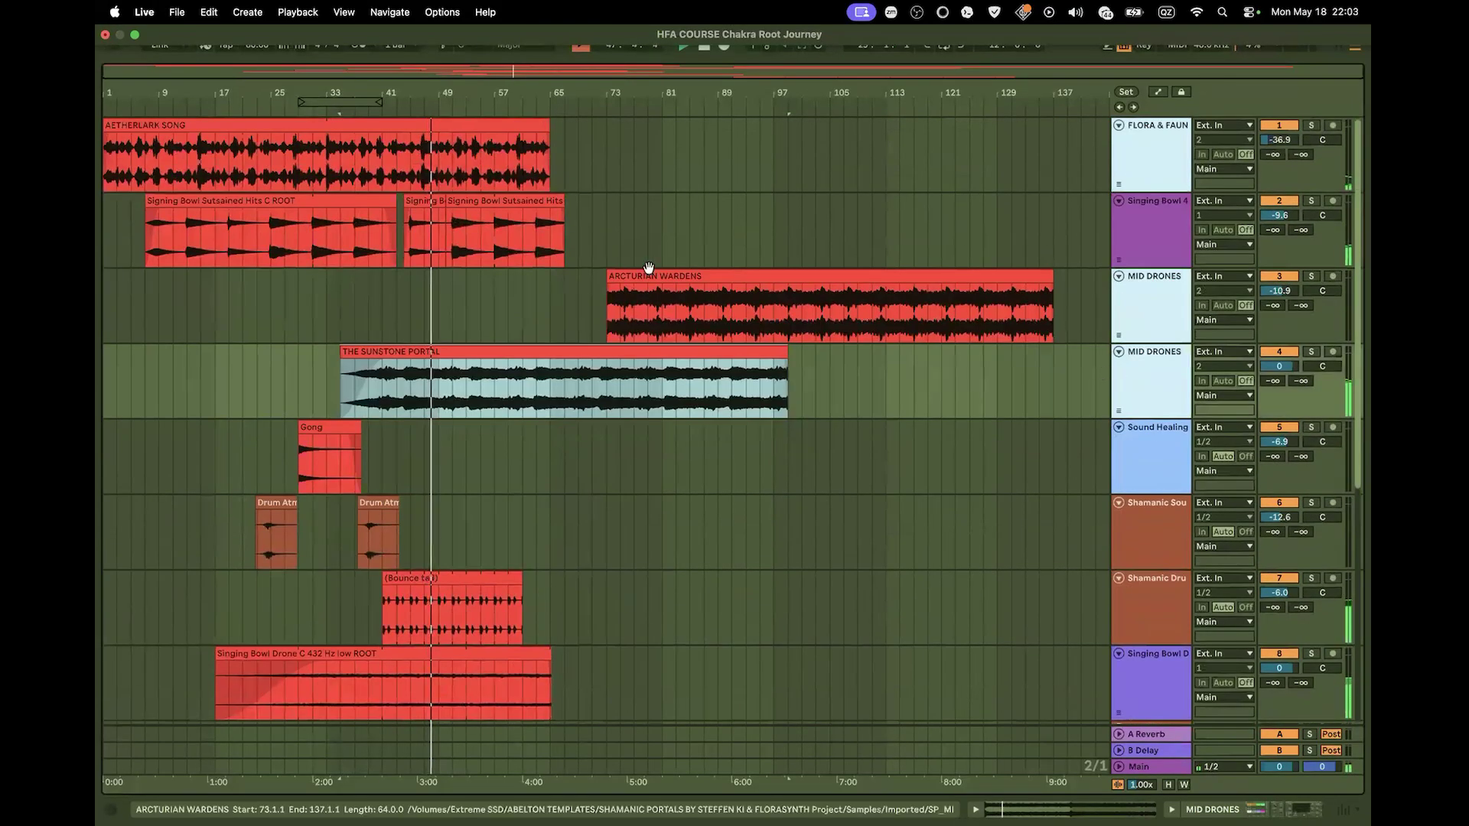
pyautogui.moveTo(651, 277)
pyautogui.mouseDown()
pyautogui.moveTo(482, 308)
pyautogui.moveTo(514, 284)
pyautogui.moveTo(548, 290)
pyautogui.moveTo(521, 287)
pyautogui.mouseUp()
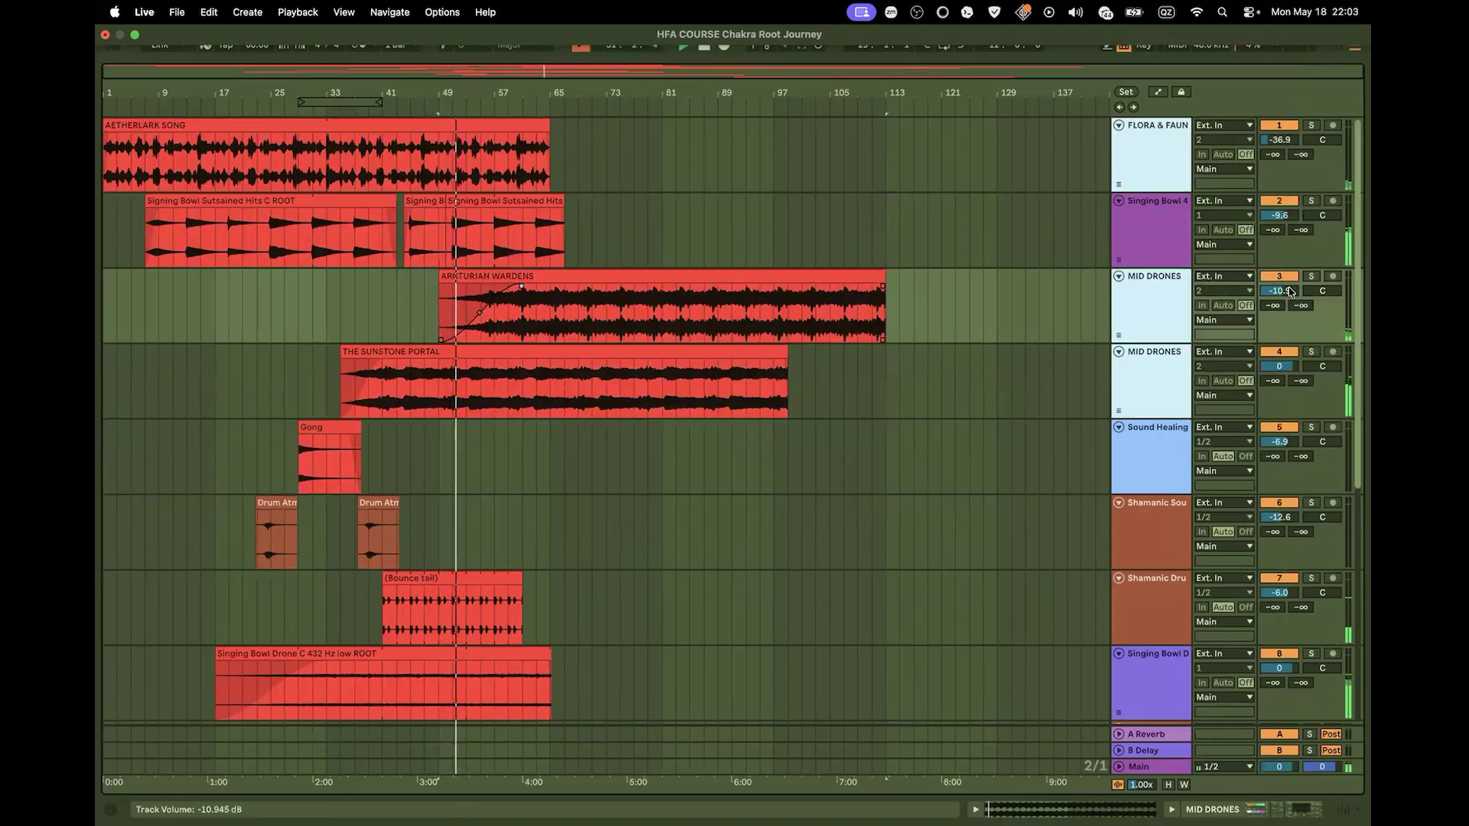
# Lower the ARCTURIAN WARDENS track's volume to -14.4 dB and look over the lower tracks while the arrangement plays
pyautogui.moveTo(1292, 289); pyautogui.dragTo(1293, 320)
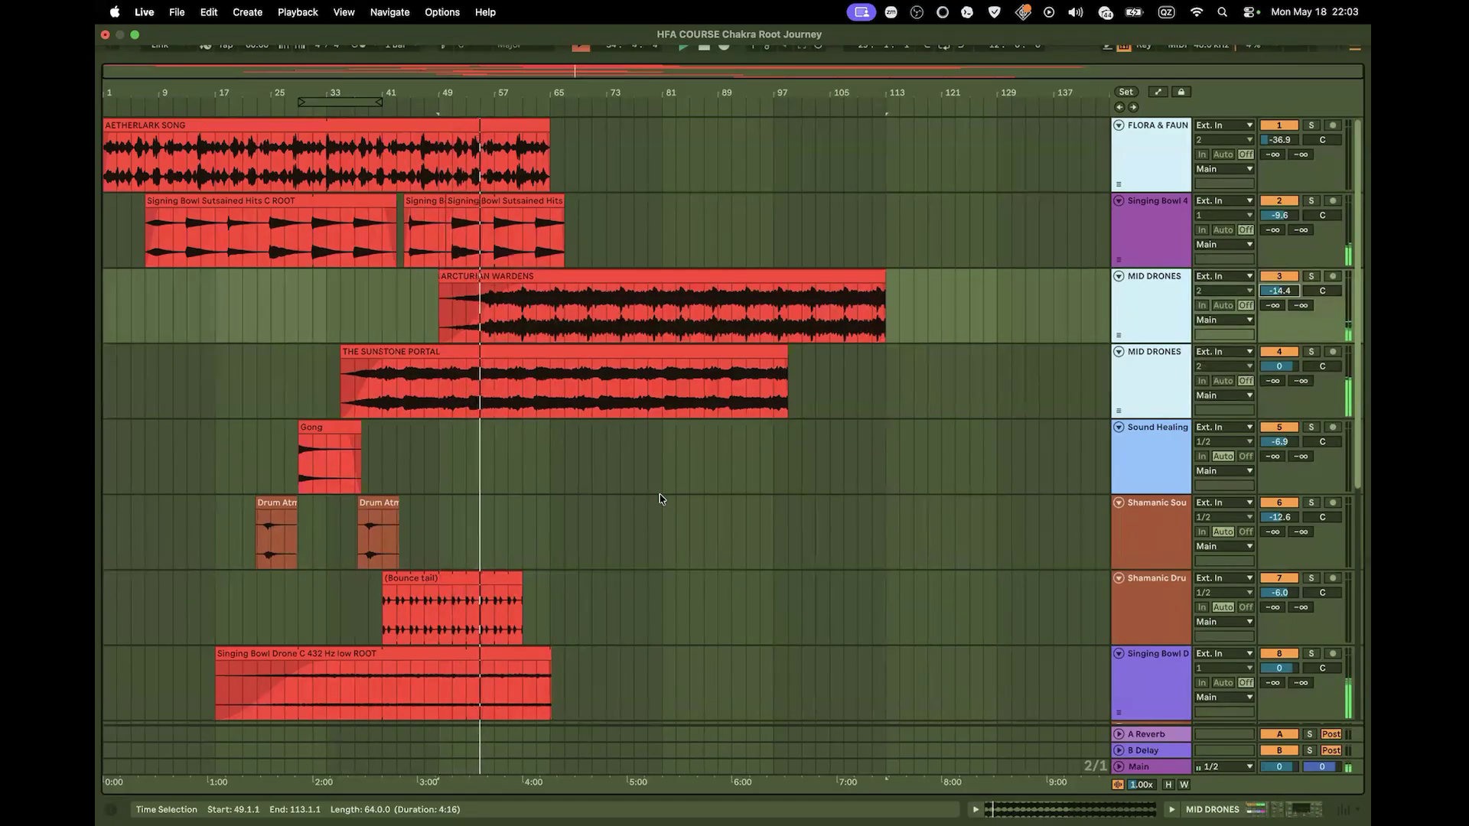
pyautogui.scroll(-6, 661, 489)
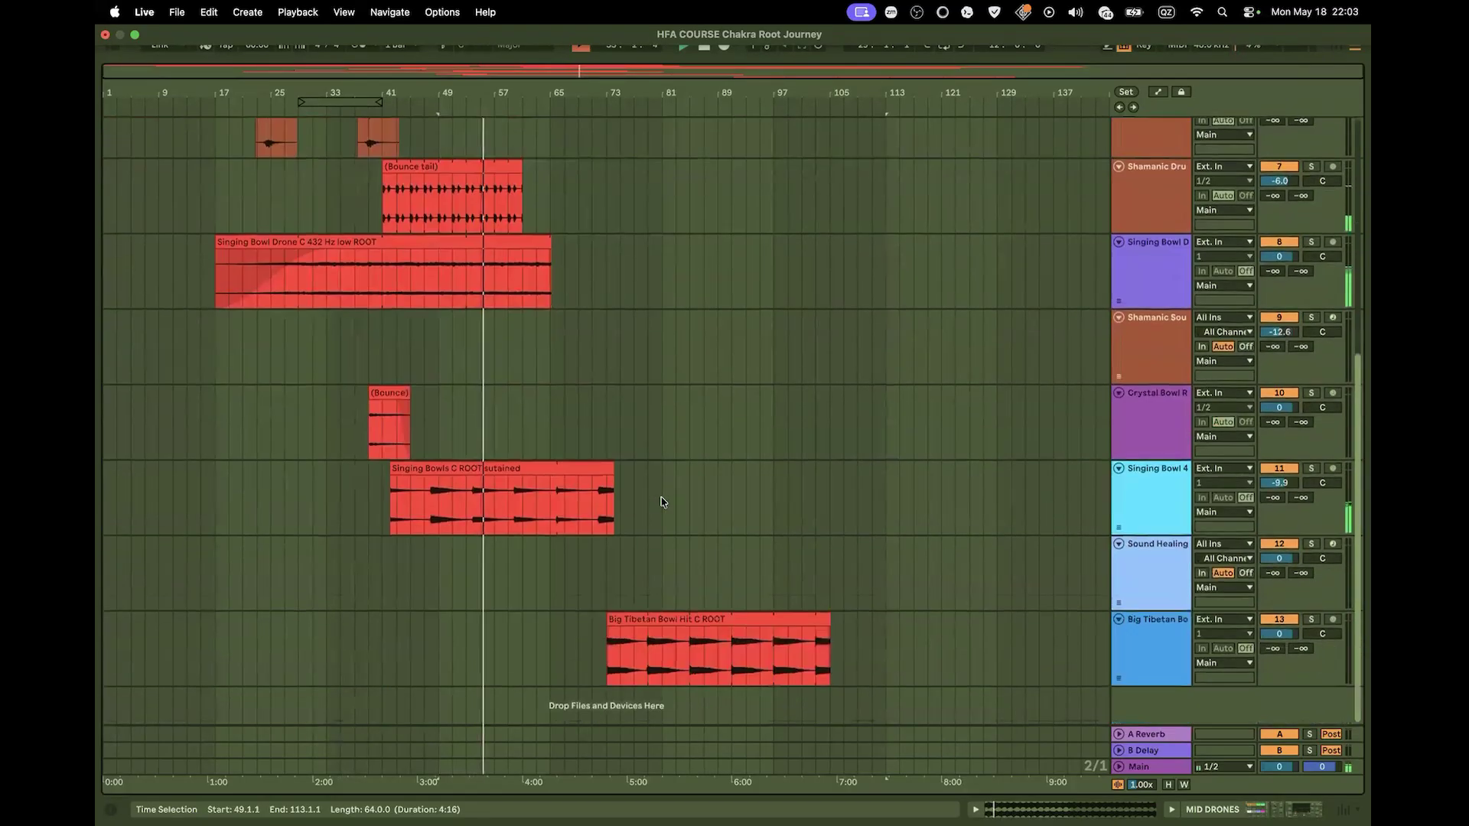
pyautogui.scroll(6, 661, 502)
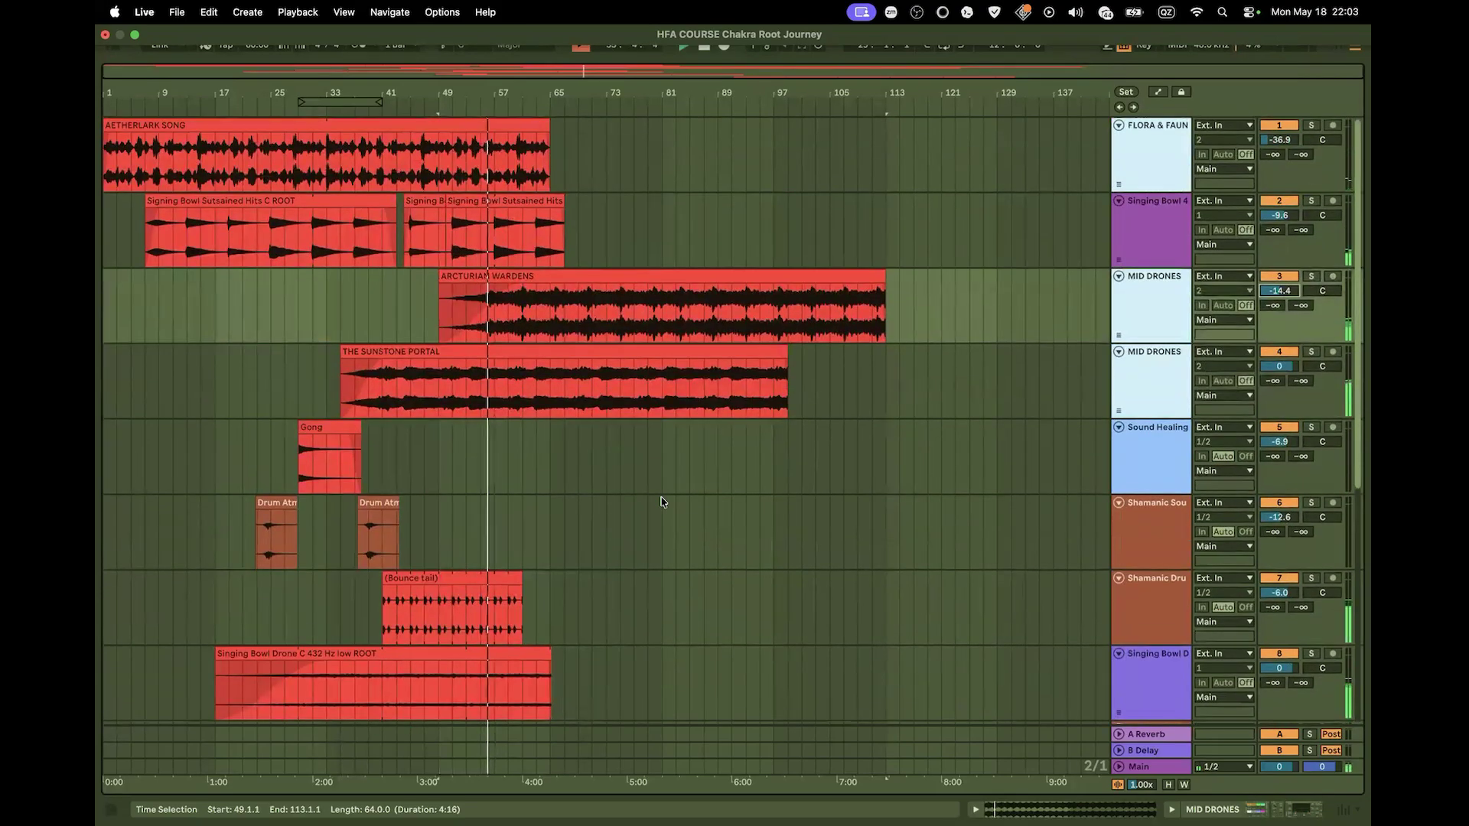
pyautogui.scroll(-6, 660, 502)
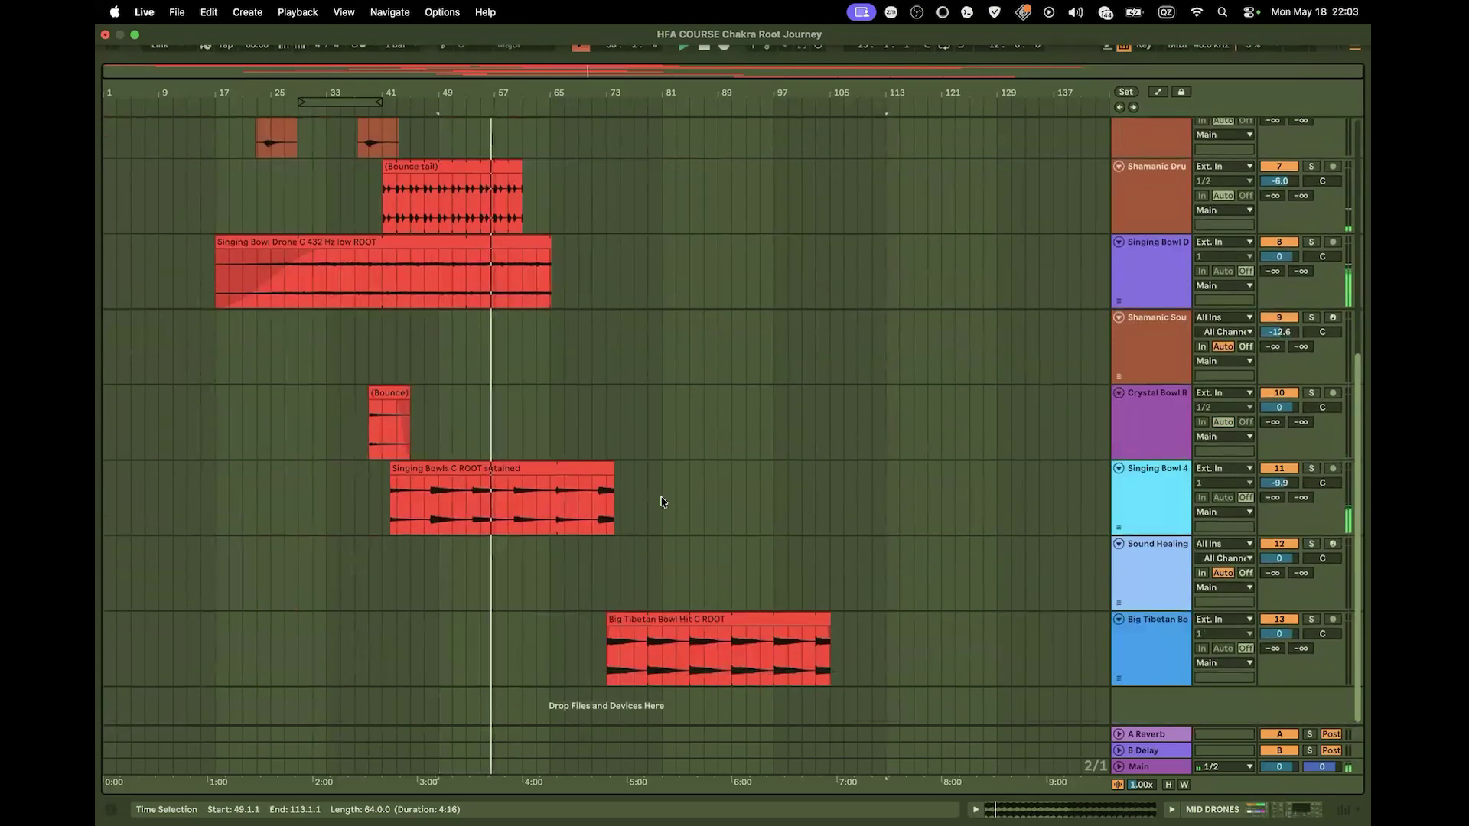
# Extend the looped shamanic drum clip and the Singing Bowl Drone clip so that both end at bar 99 with THE SUNSTONE PORTAL
pyautogui.doubleClick(507, 163)
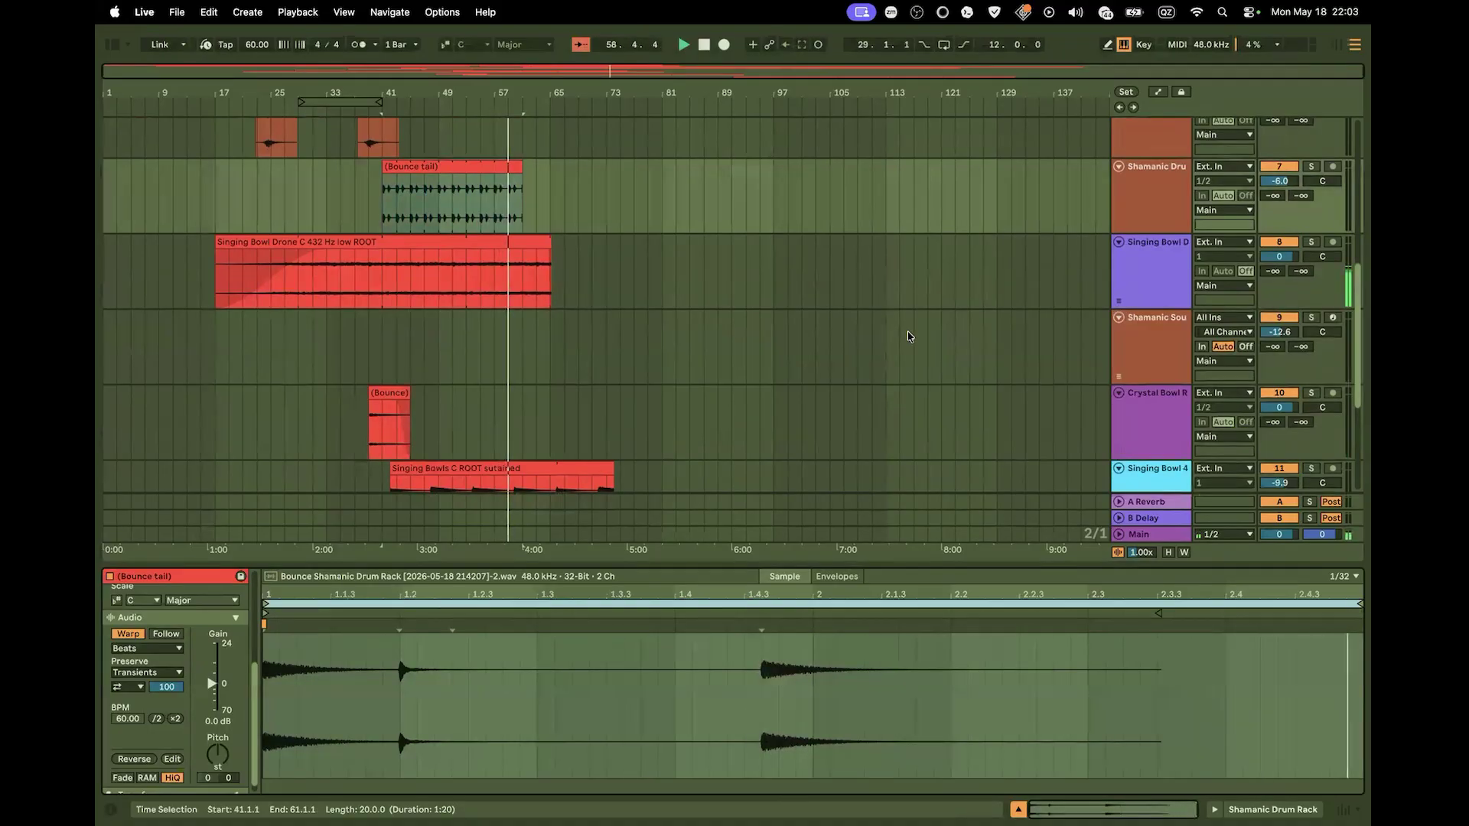
pyautogui.scroll(1, 910, 335)
pyautogui.scroll(-3, 911, 329)
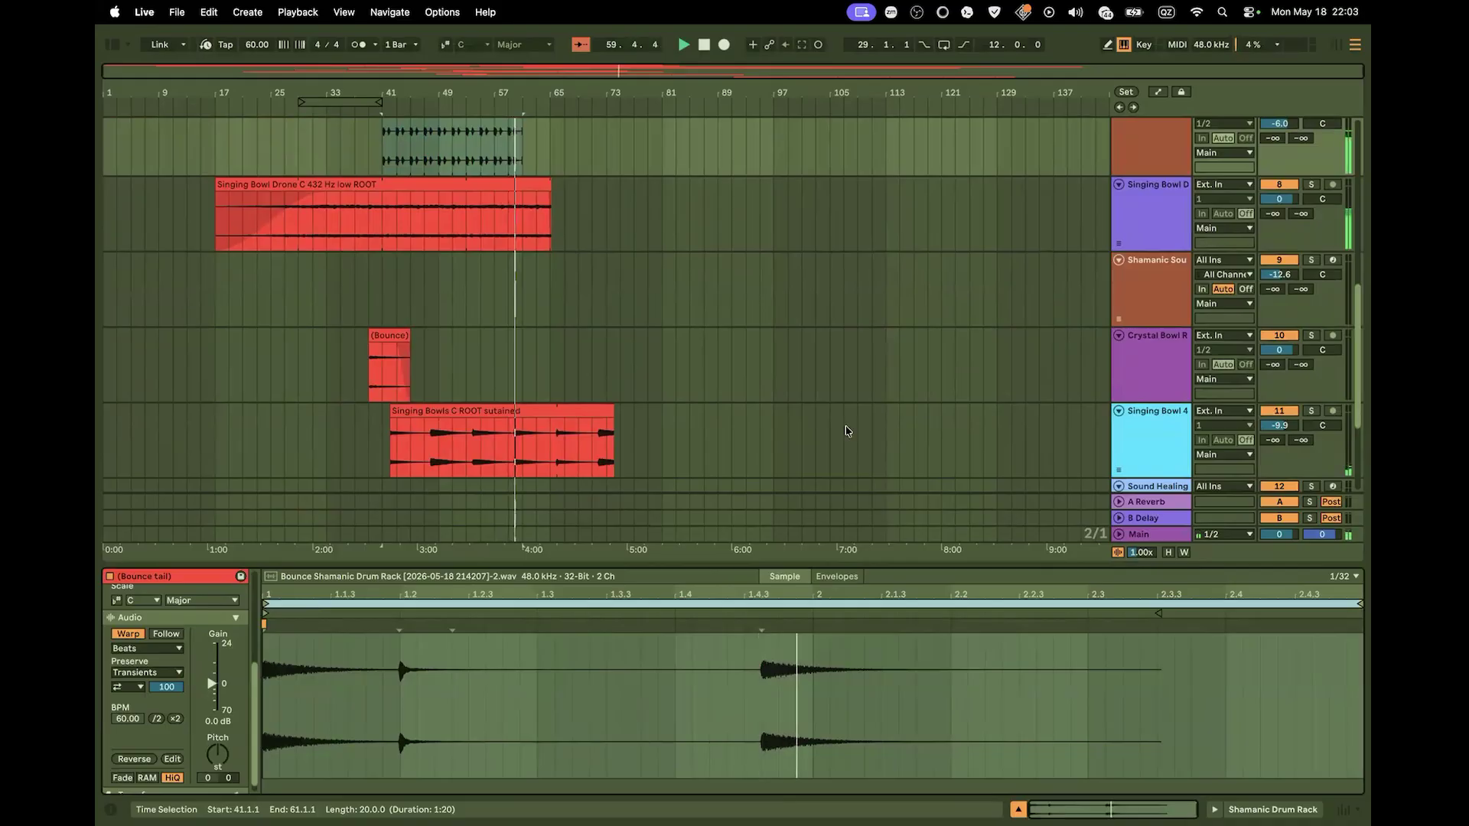
pyautogui.scroll(8, 846, 426)
pyautogui.moveTo(519, 335); pyautogui.dragTo(788, 335)
pyautogui.scroll(-2, 884, 342)
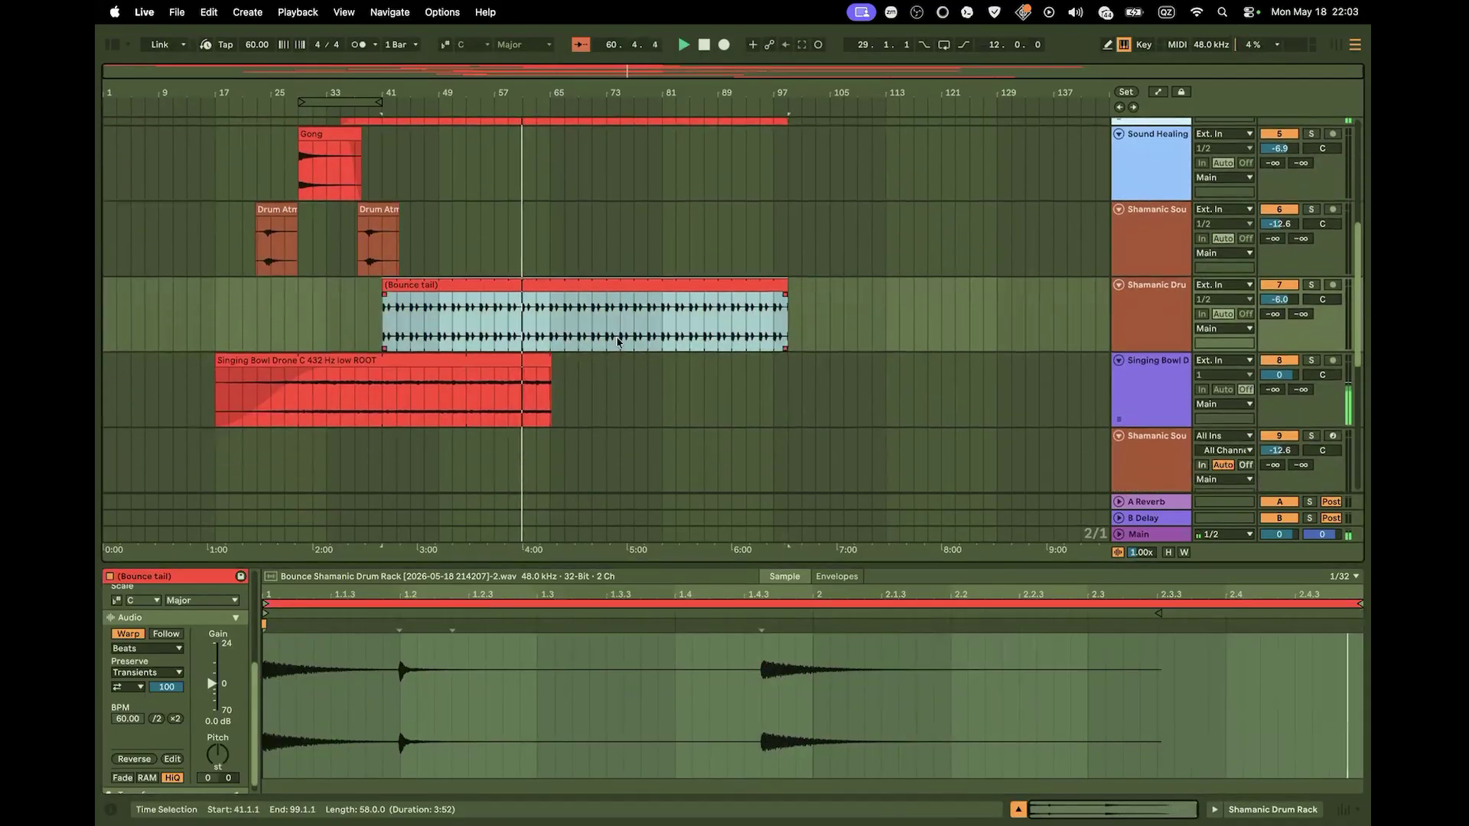
pyautogui.click(544, 357)
pyautogui.moveTo(544, 357); pyautogui.dragTo(788, 357)
# Extend the AETHERLARK SONG clip and the last sustained singing bowl hits clip on track 2 to end at bar 97
pyautogui.scroll(10, 841, 319)
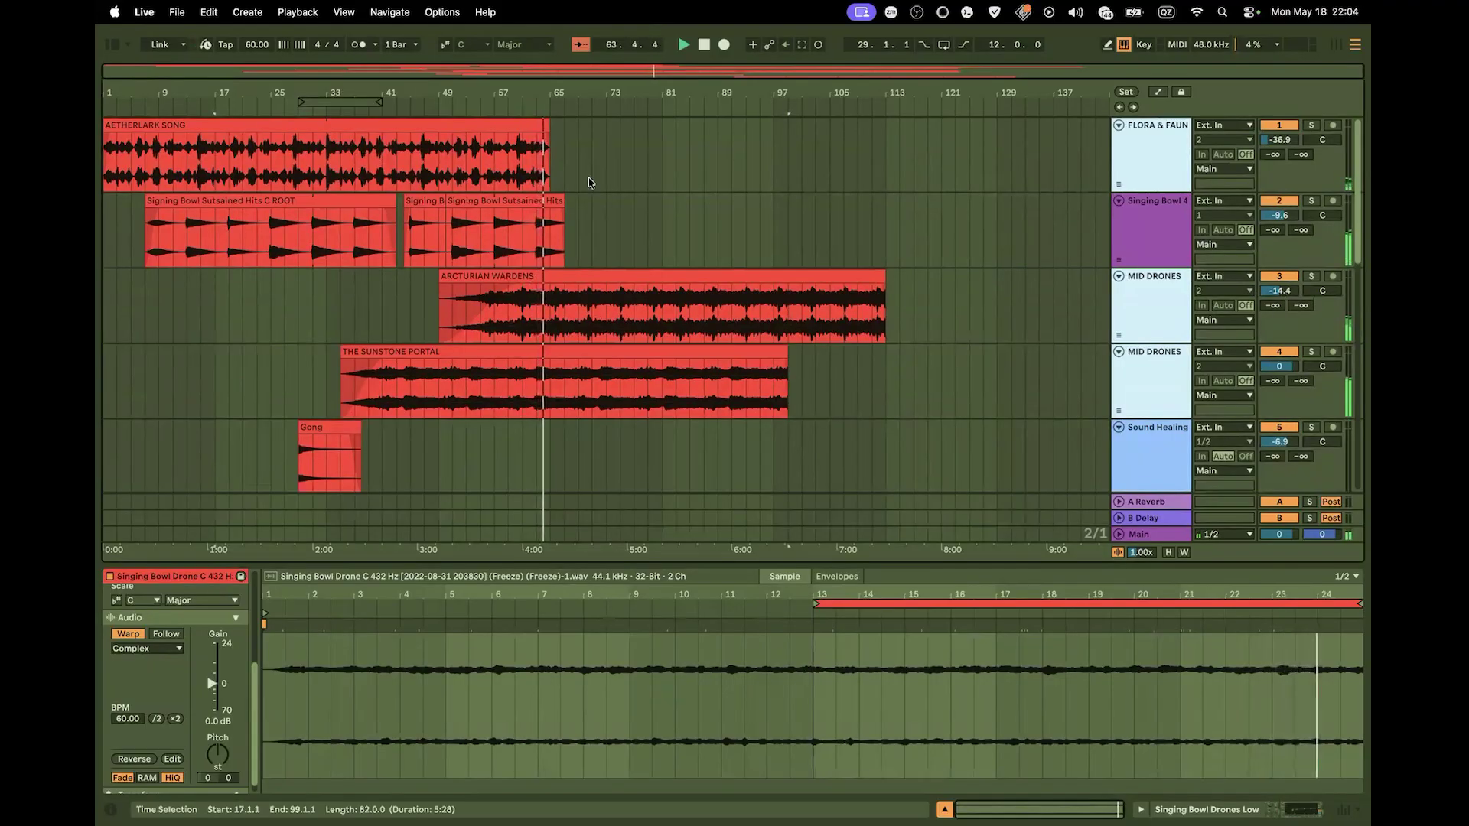
pyautogui.moveTo(548, 138); pyautogui.dragTo(773, 131)
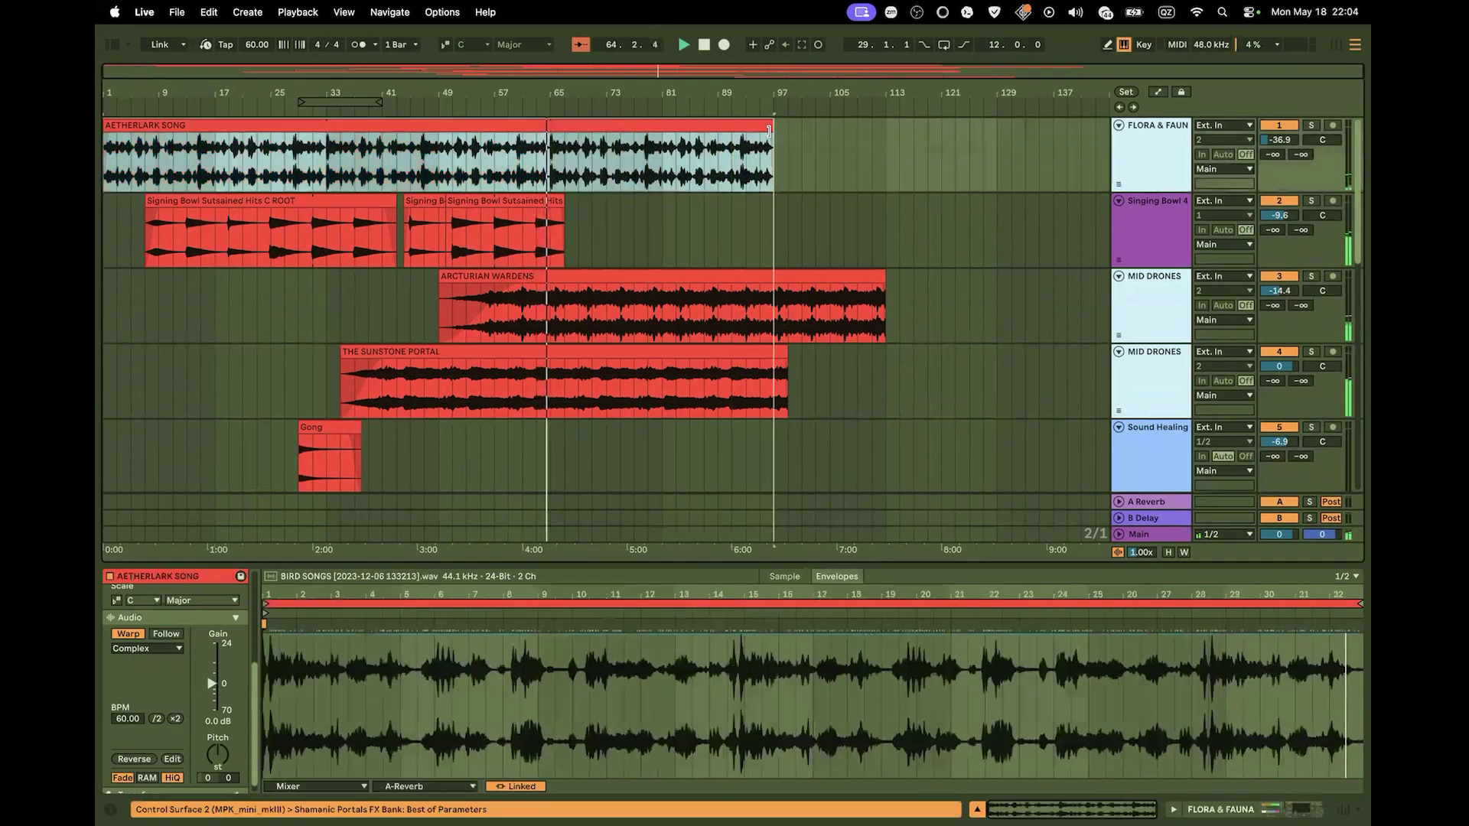
pyautogui.moveTo(563, 201); pyautogui.dragTo(785, 201)
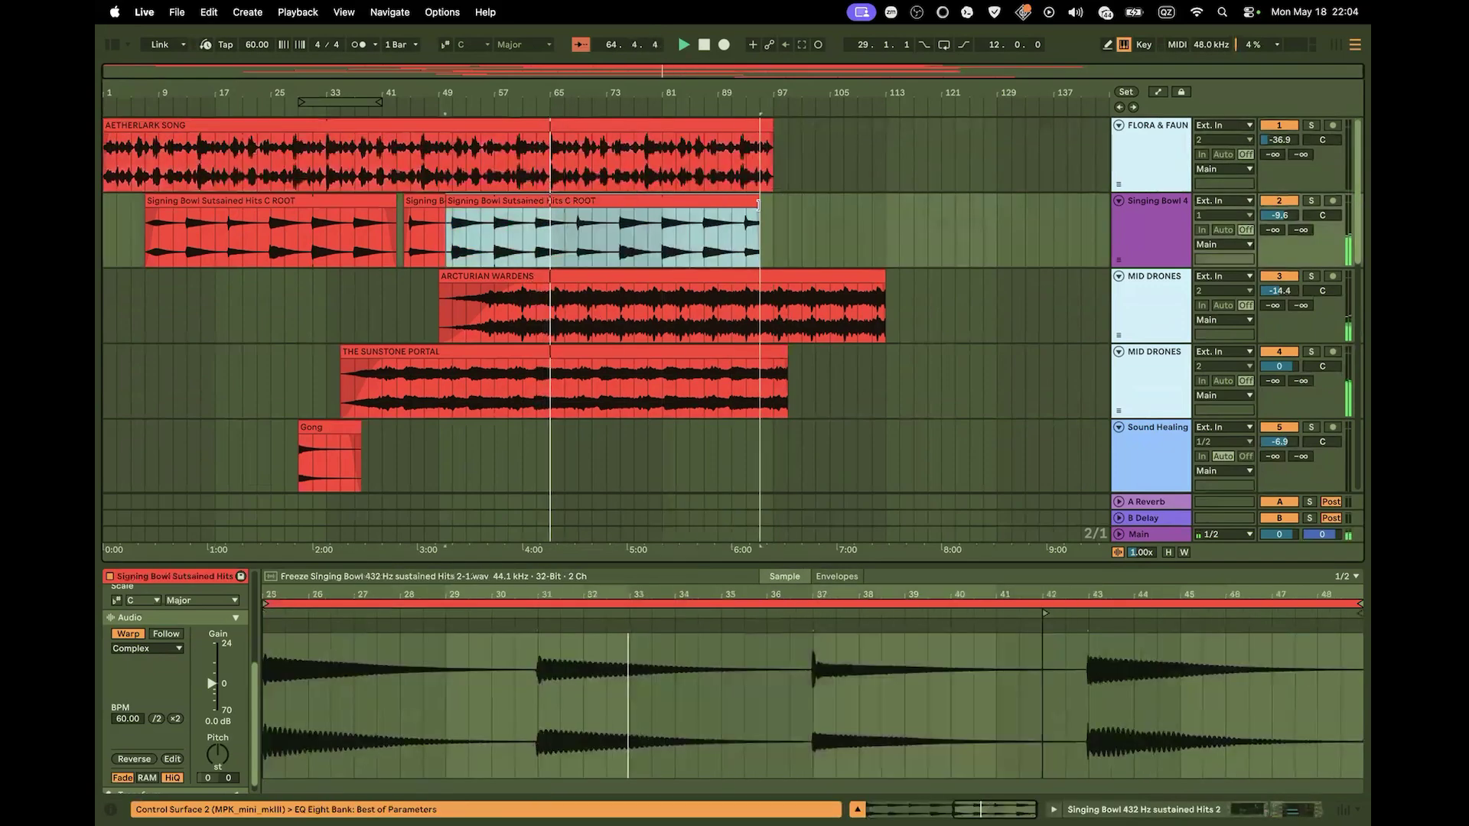
# Shorten the Singing Bowls C ROOT sustained clip on track 11 to end at bar 65
pyautogui.scroll(-5, 698, 267)
pyautogui.scroll(-12, 698, 267)
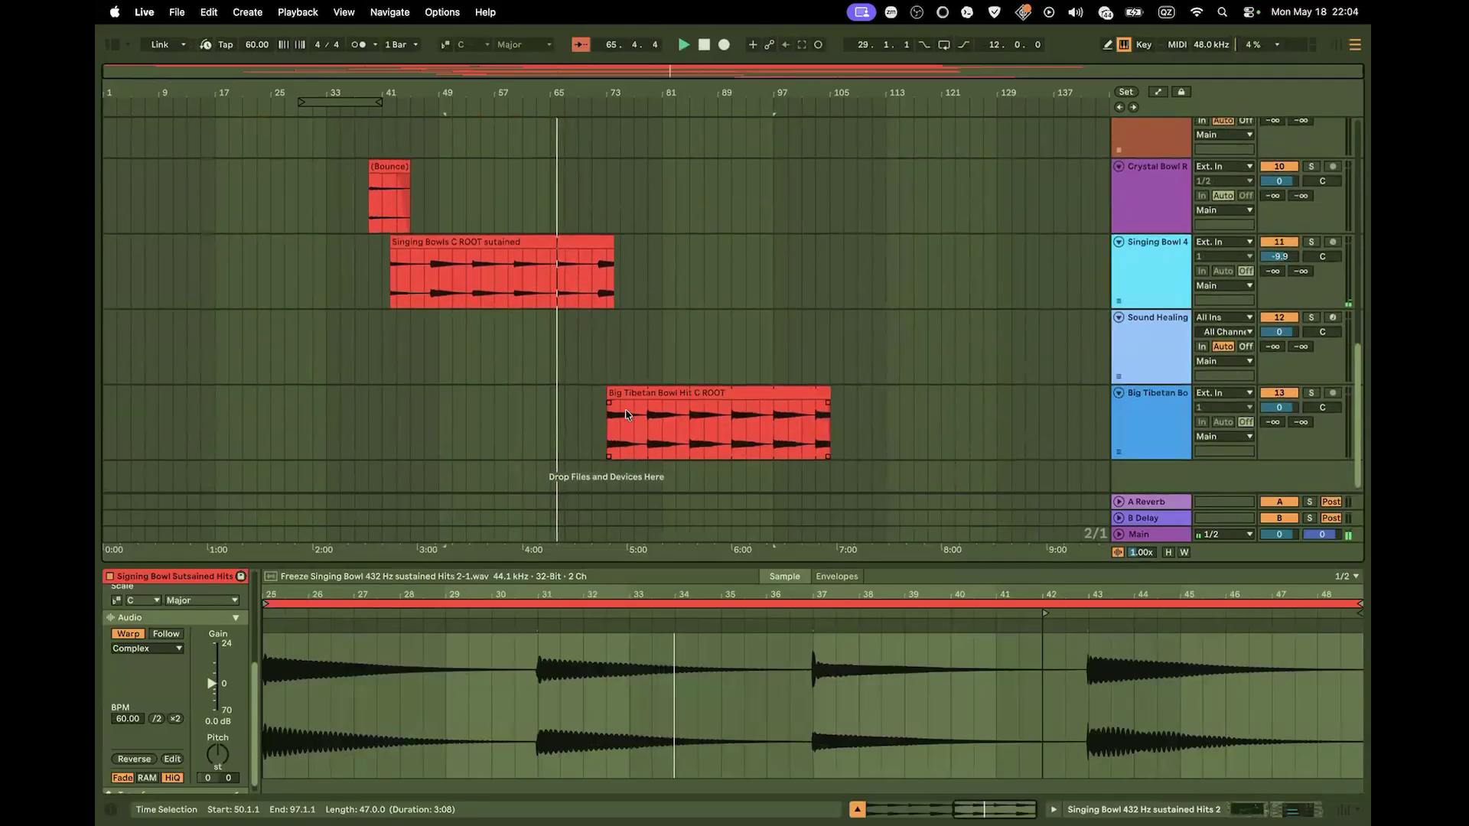
pyautogui.scroll(6, 623, 413)
pyautogui.scroll(-5, 624, 417)
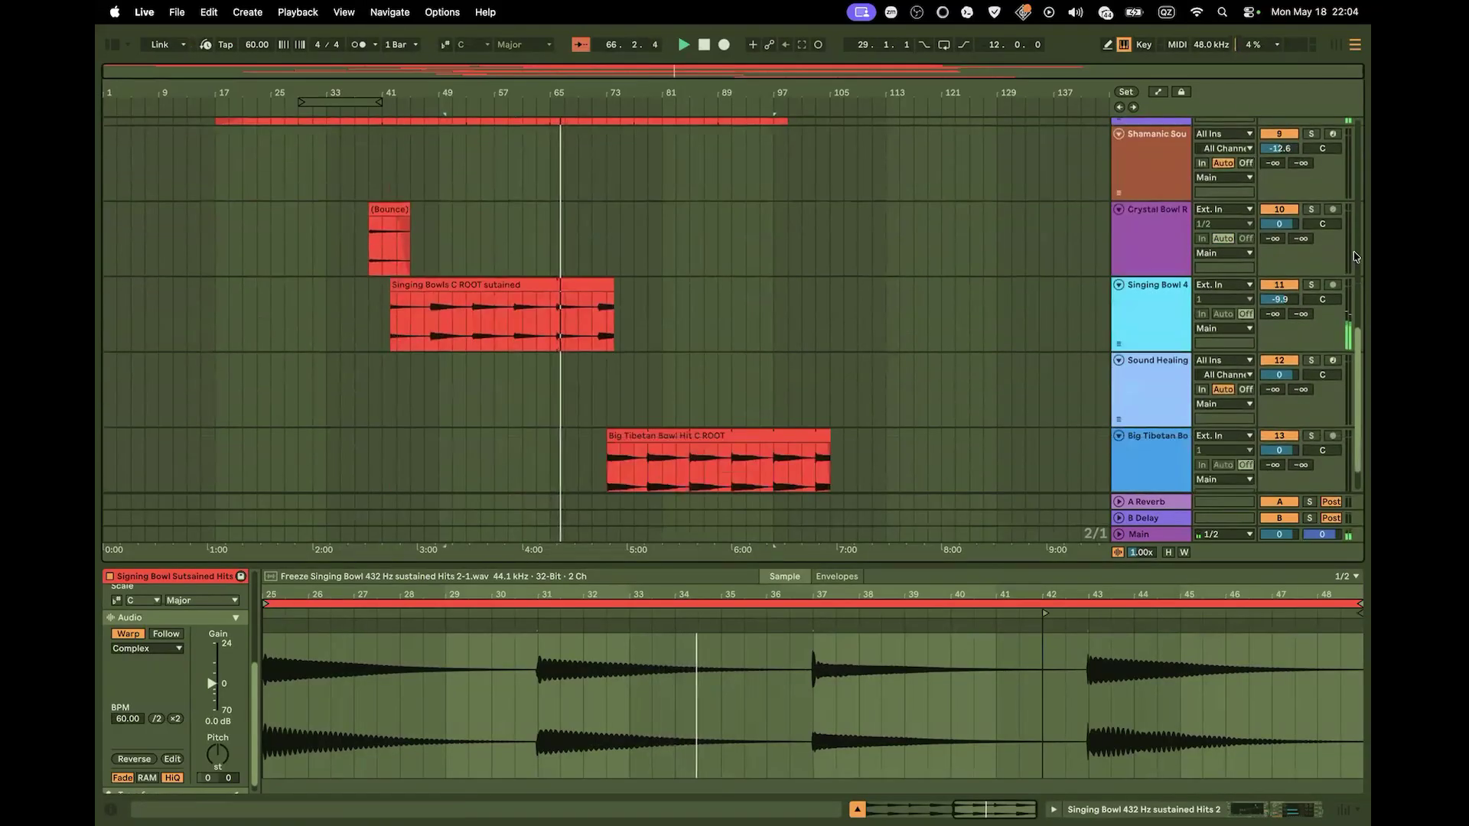
pyautogui.scroll(7, 764, 352)
pyautogui.scroll(7, 764, 353)
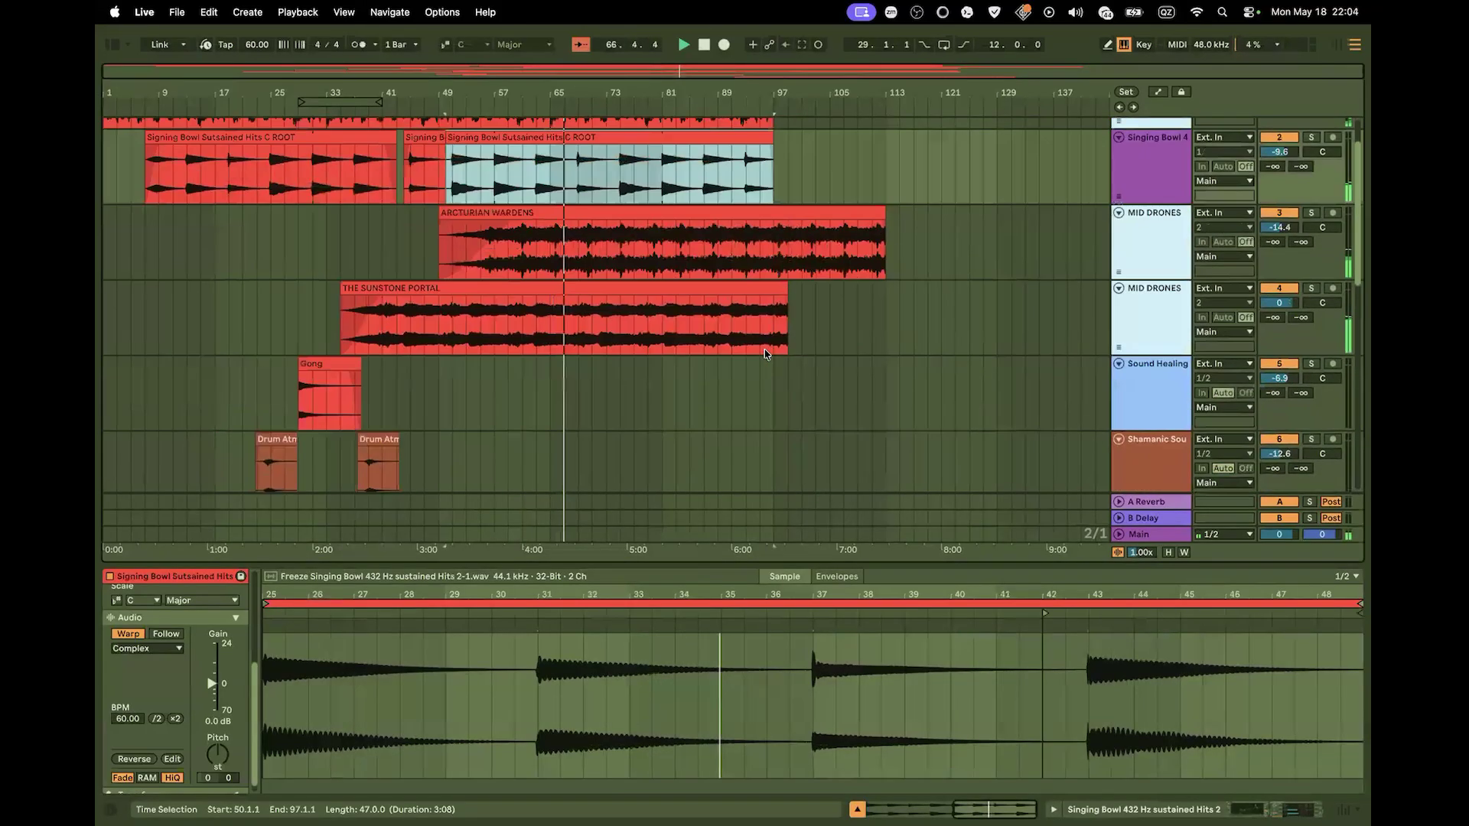
pyautogui.scroll(2, 754, 340)
pyautogui.scroll(-15, 738, 320)
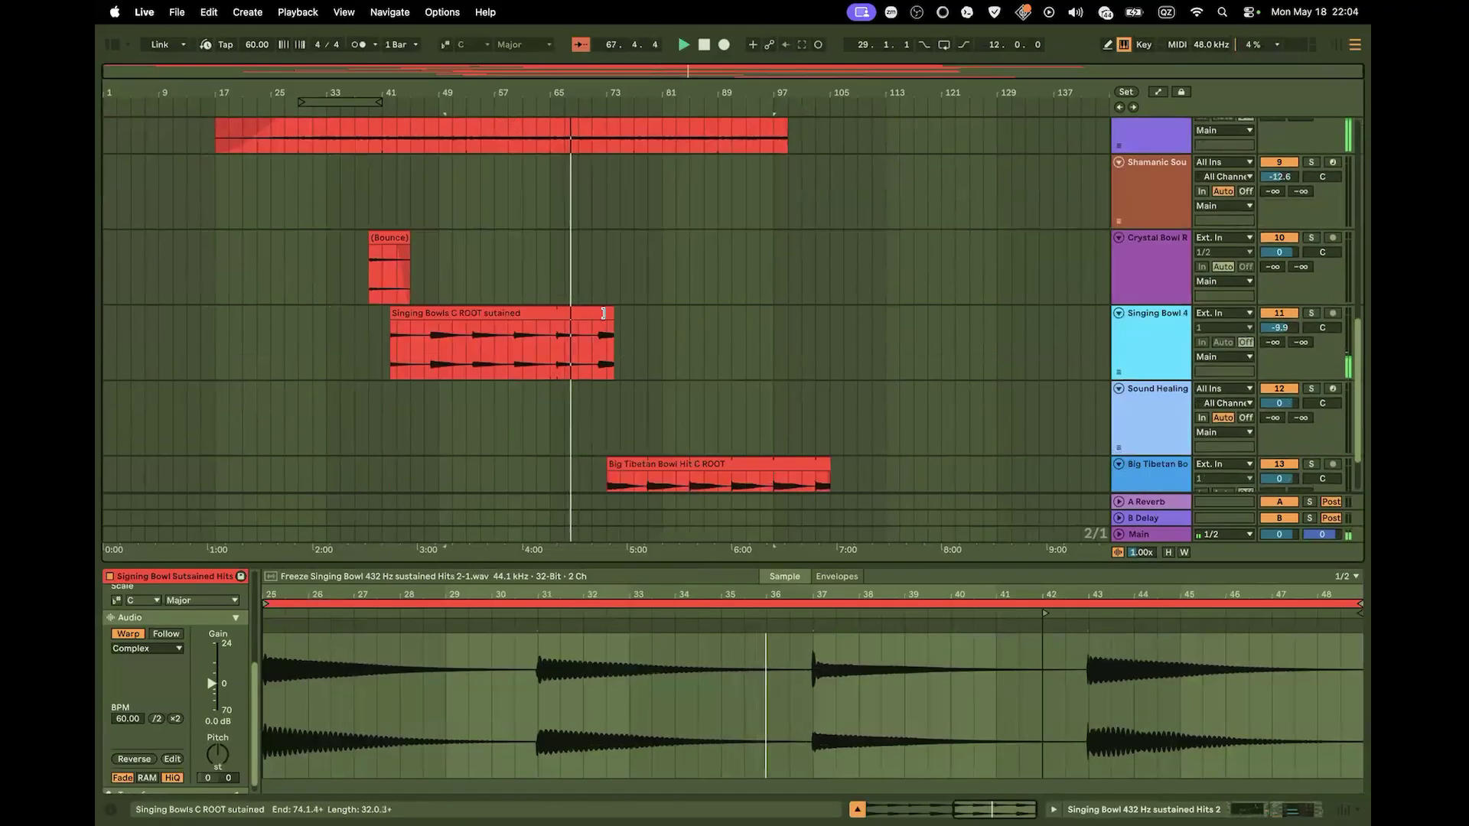
pyautogui.moveTo(613, 315); pyautogui.dragTo(551, 316)
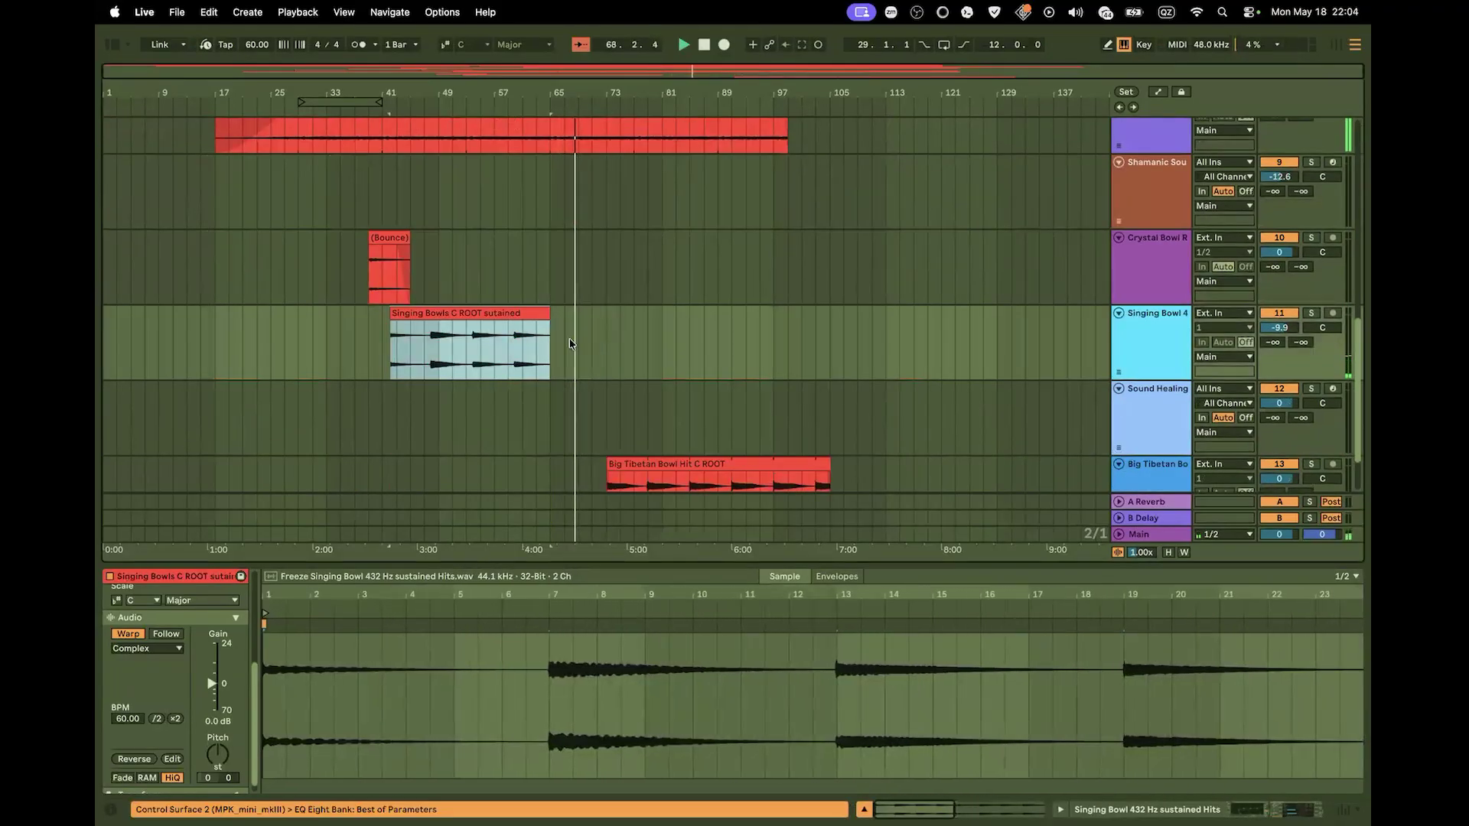
# Trim the last sustained singing bowl hits clip on track 2 back to about bar 69
pyautogui.scroll(-2, 612, 387)
pyautogui.scroll(20, 716, 302)
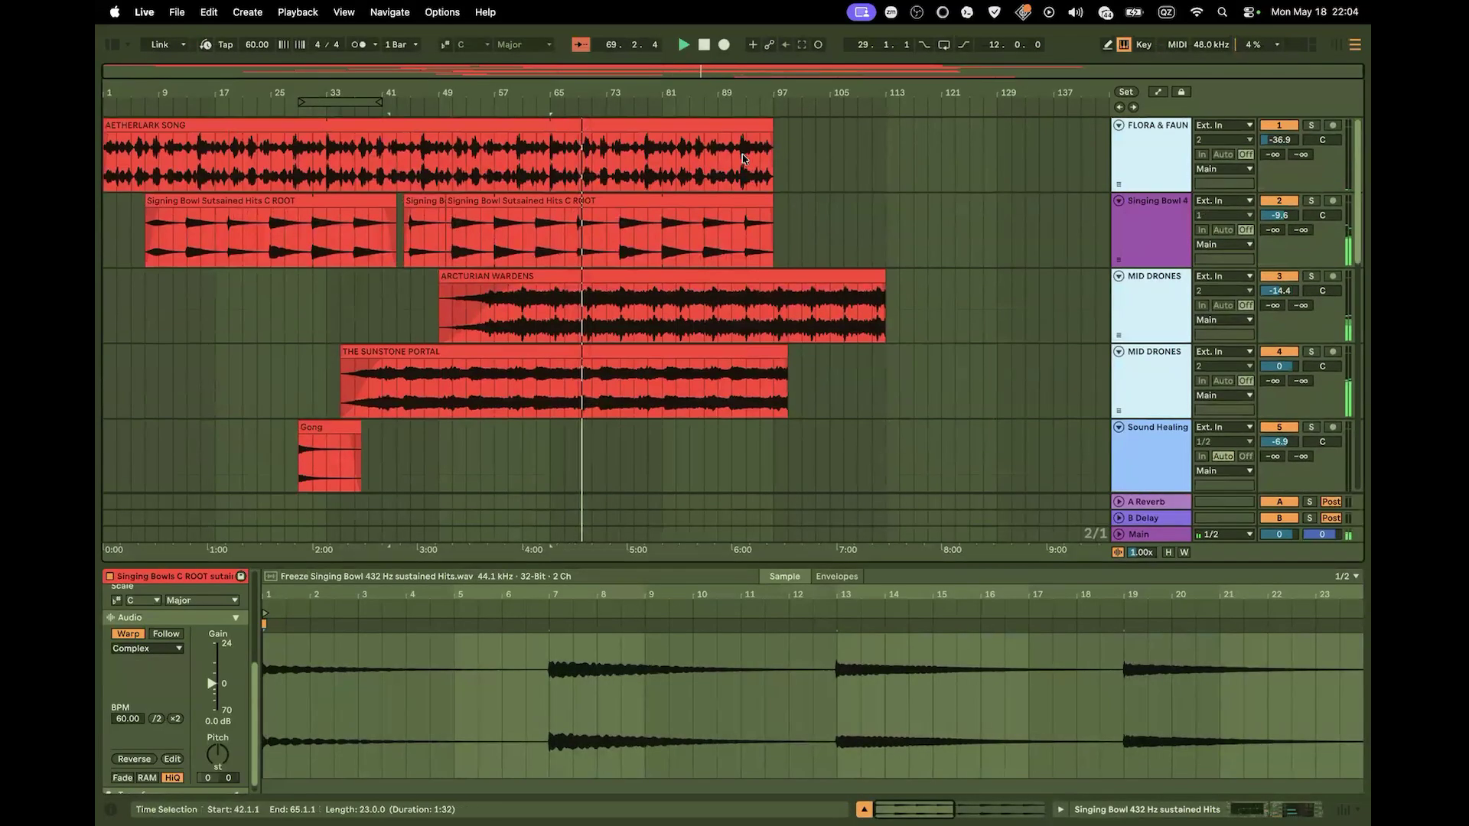
pyautogui.click(765, 199)
pyautogui.moveTo(765, 198); pyautogui.dragTo(576, 212)
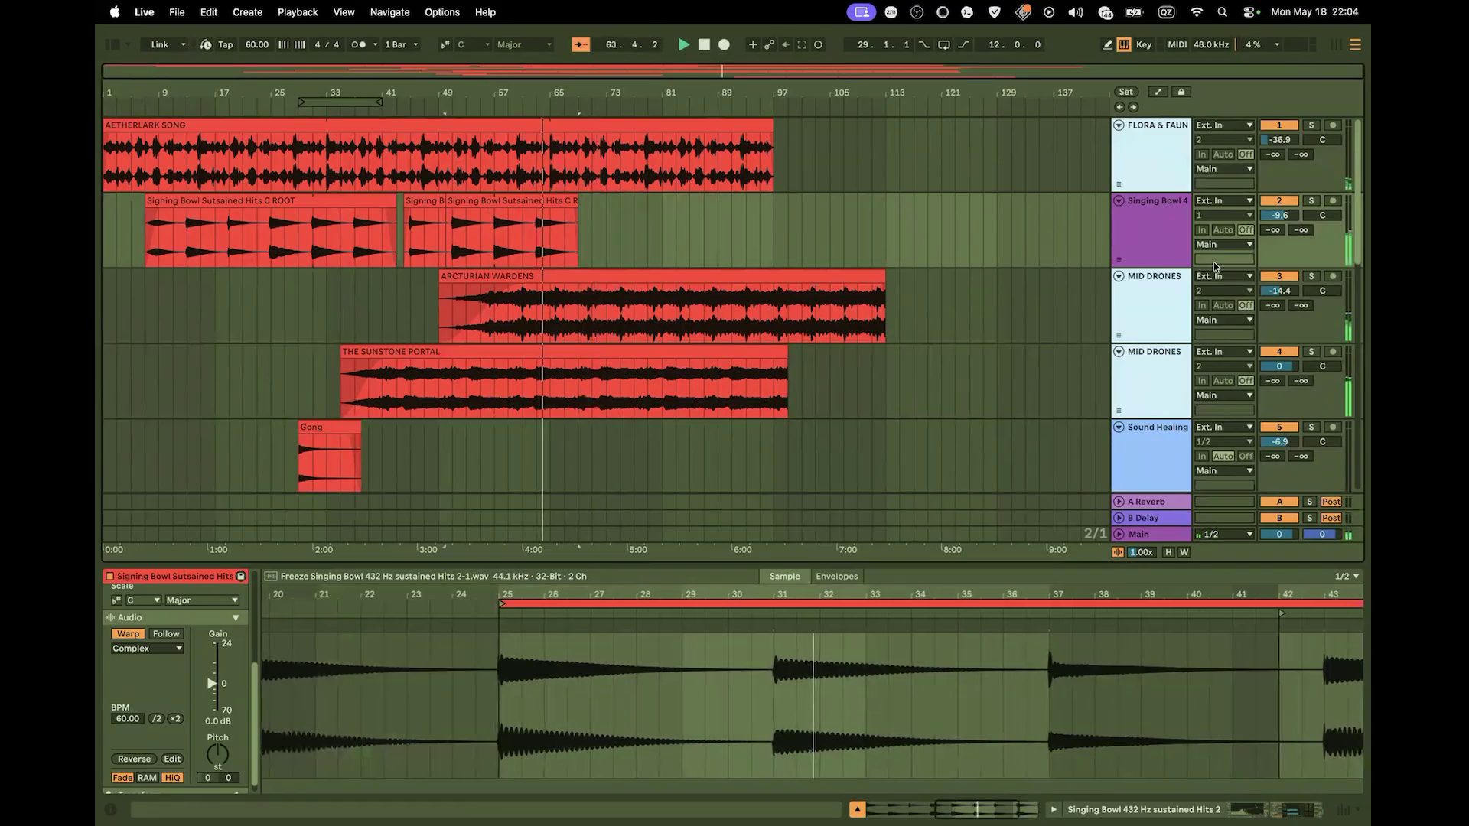
# Adjust the Utility gain on the ARCTURIAN WARDENS track and show the arrangement's automation lanes for that parameter
pyautogui.click(1152, 284)
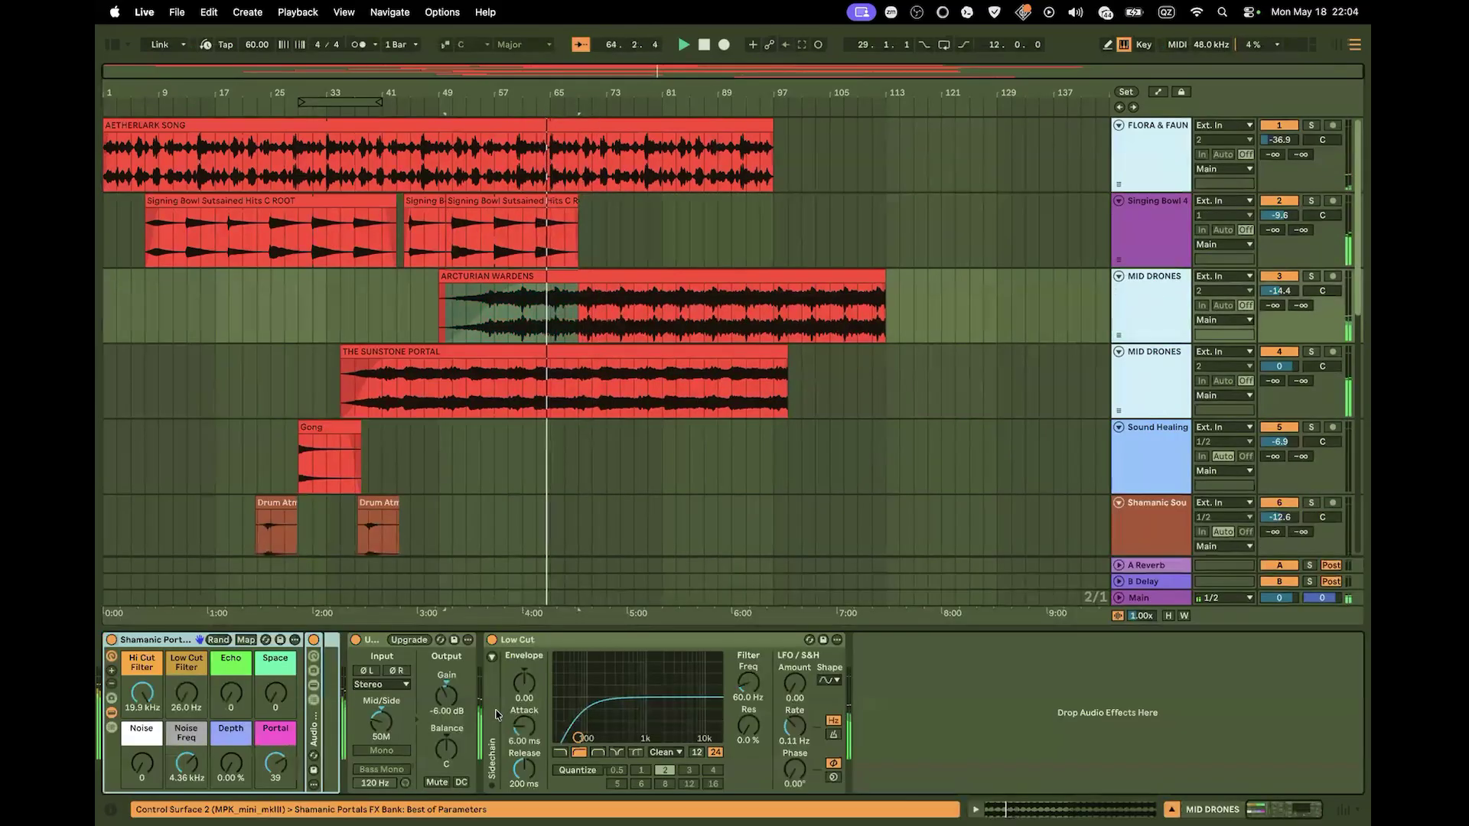
pyautogui.moveTo(449, 698); pyautogui.dragTo(456, 705)
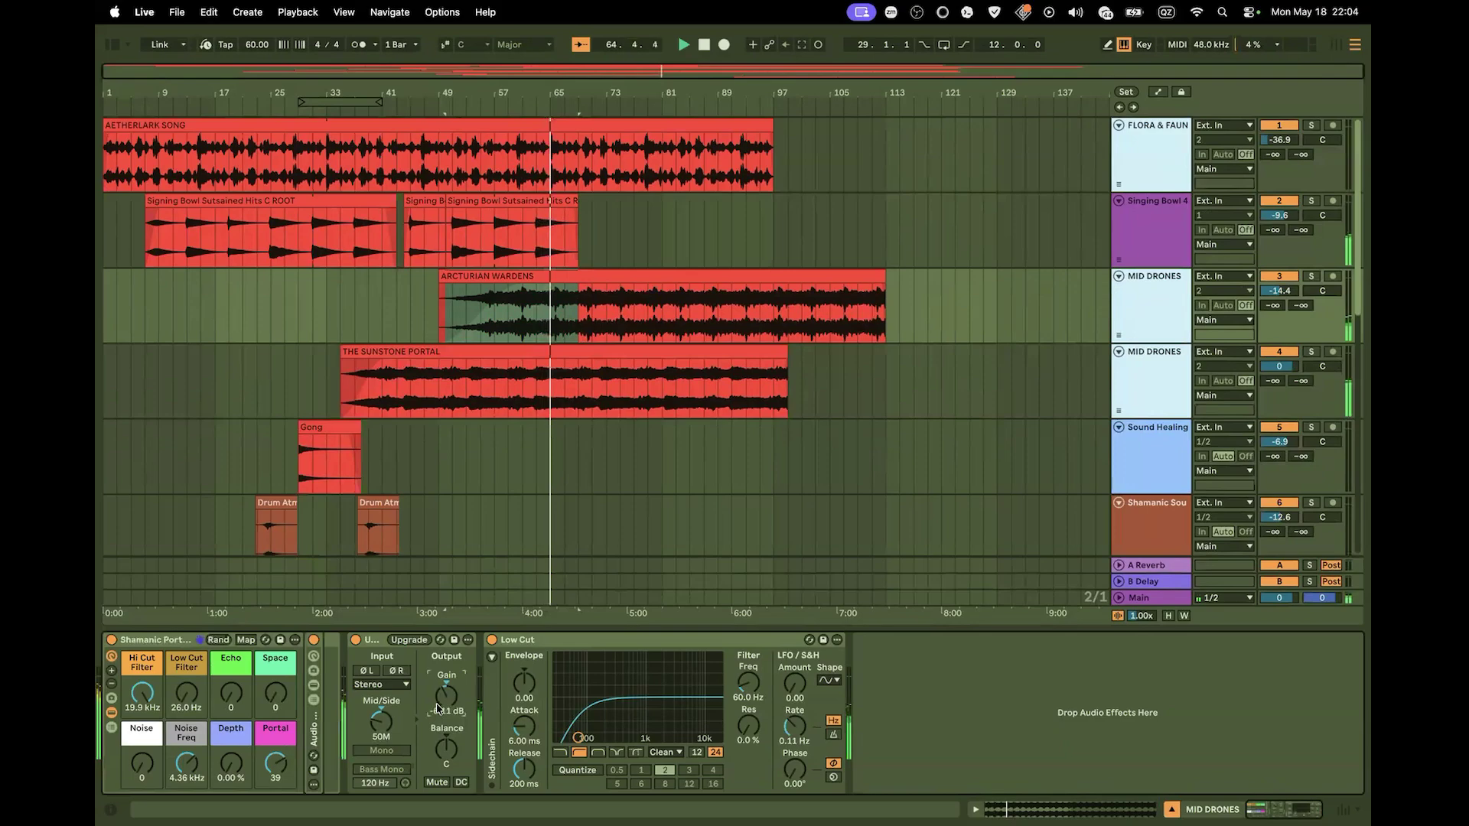
pyautogui.click(1158, 91)
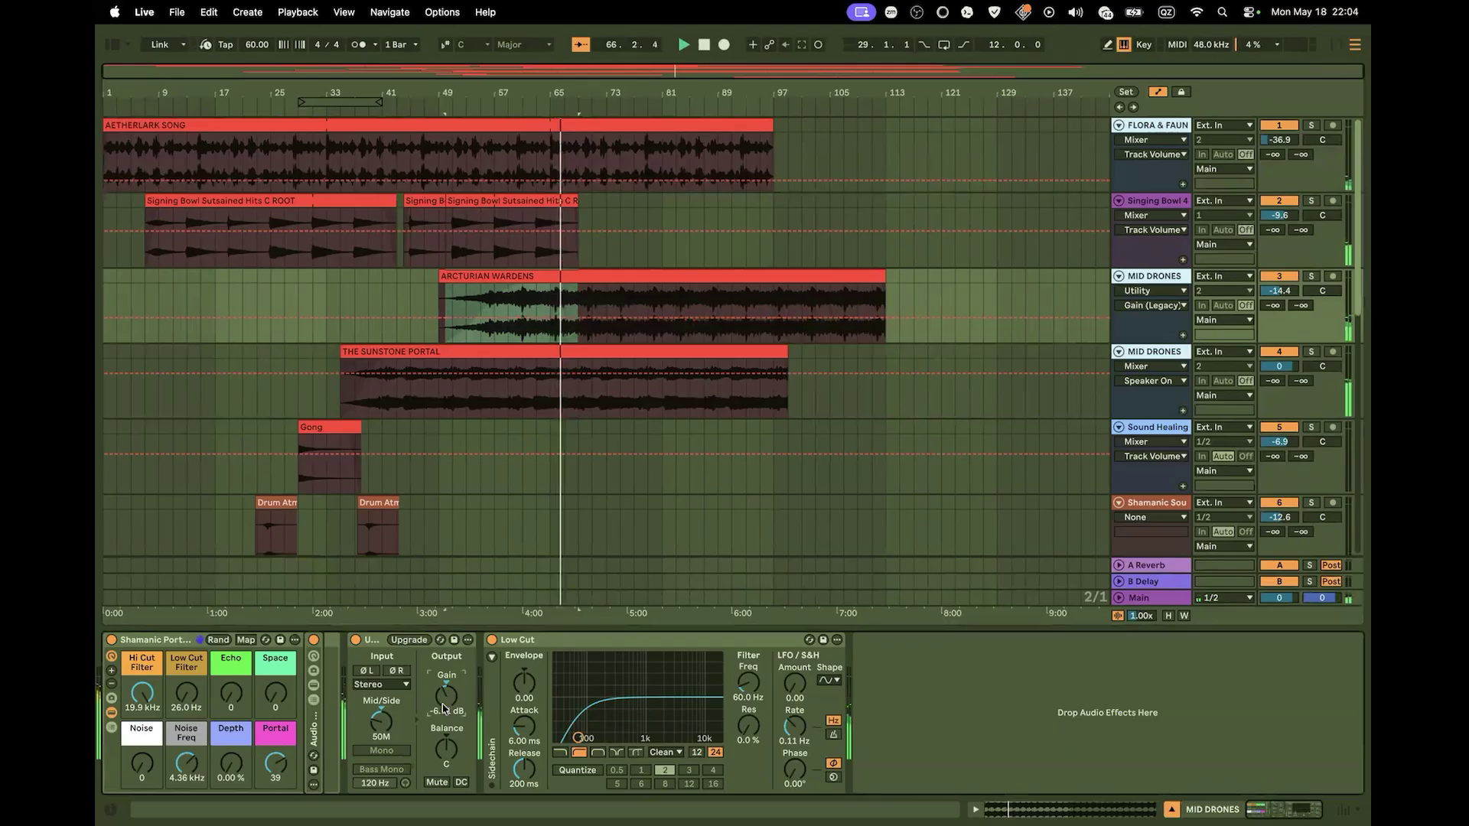
# Automate the ARCTURIAN WARDENS track's Utility gain to rise from about bar 61 to -1.93 dB at bar 69
pyautogui.click(524, 317)
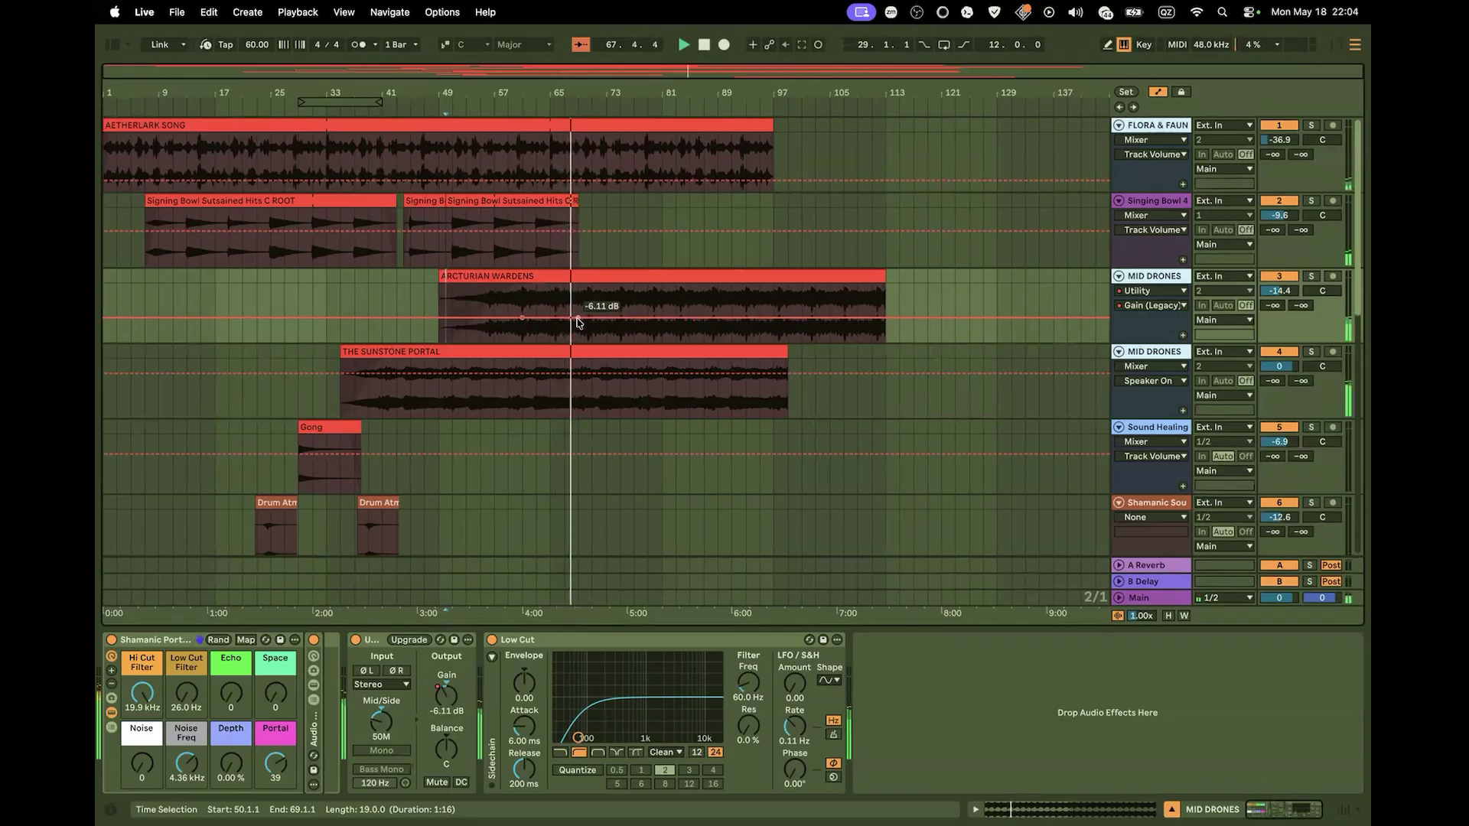
pyautogui.moveTo(578, 322); pyautogui.dragTo(579, 316)
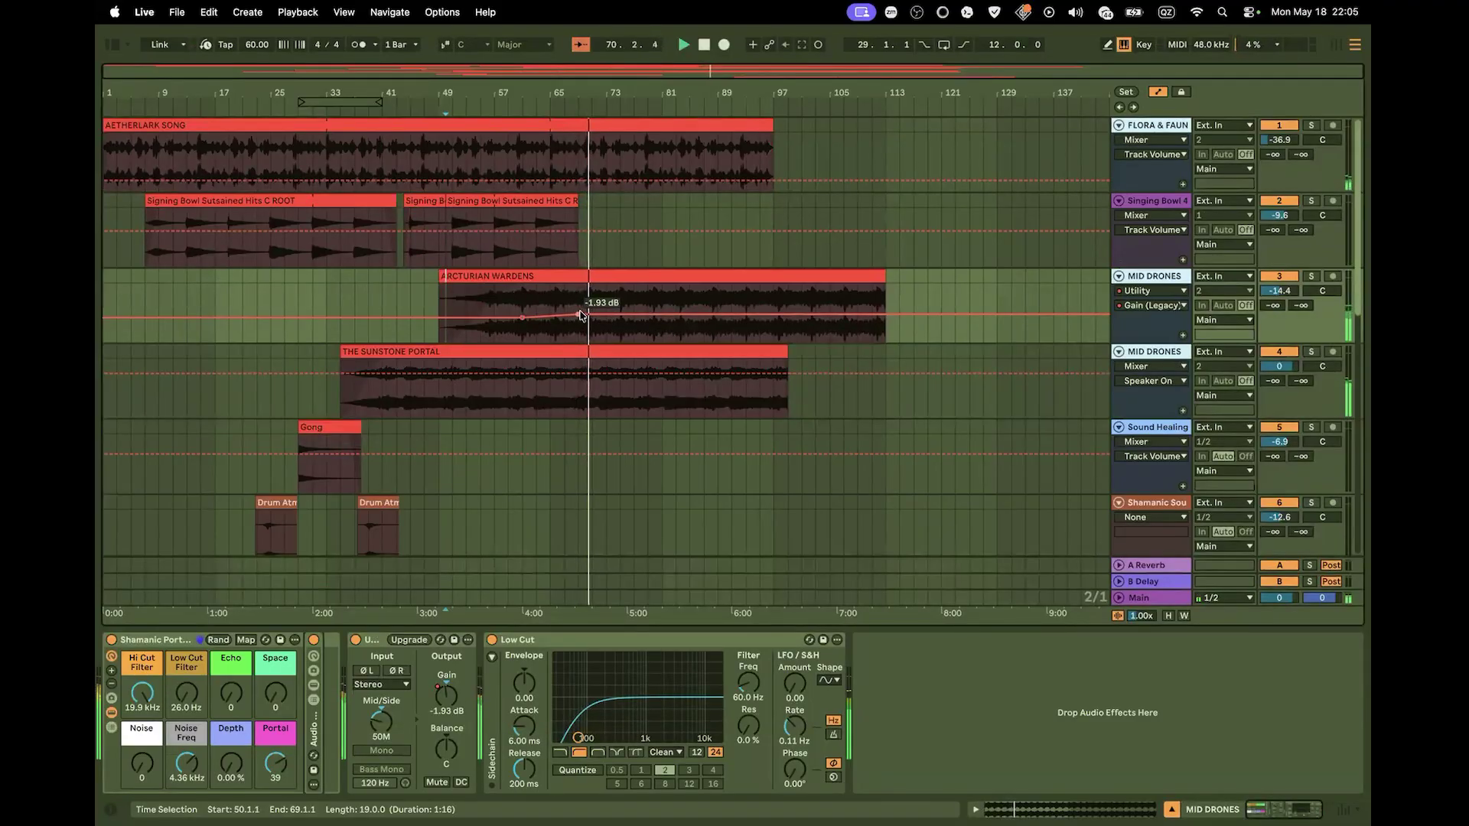
pyautogui.scroll(-3, 829, 329)
pyautogui.scroll(-4, 829, 329)
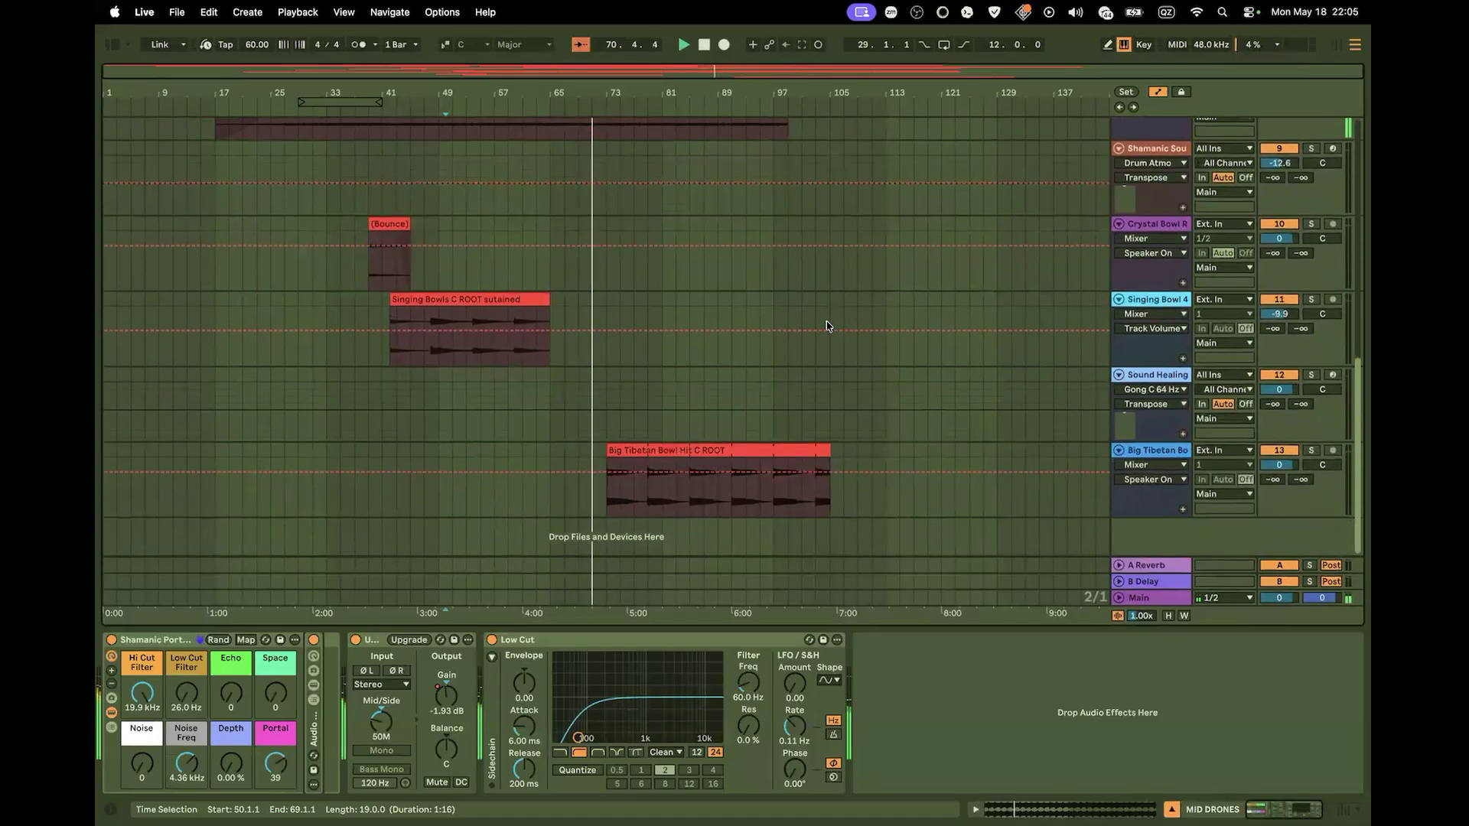
pyautogui.scroll(10, 828, 328)
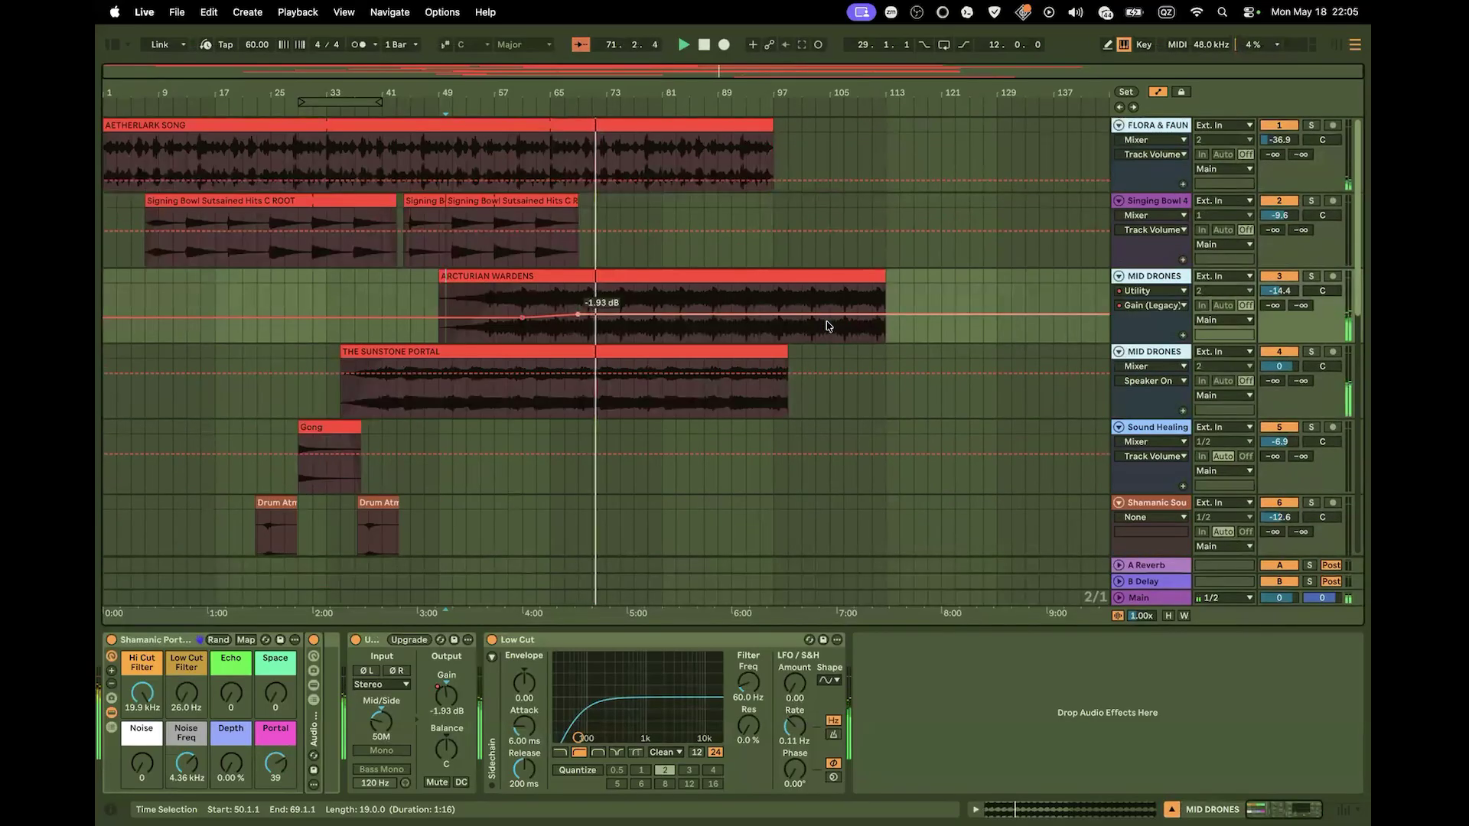
pyautogui.scroll(-5, 787, 377)
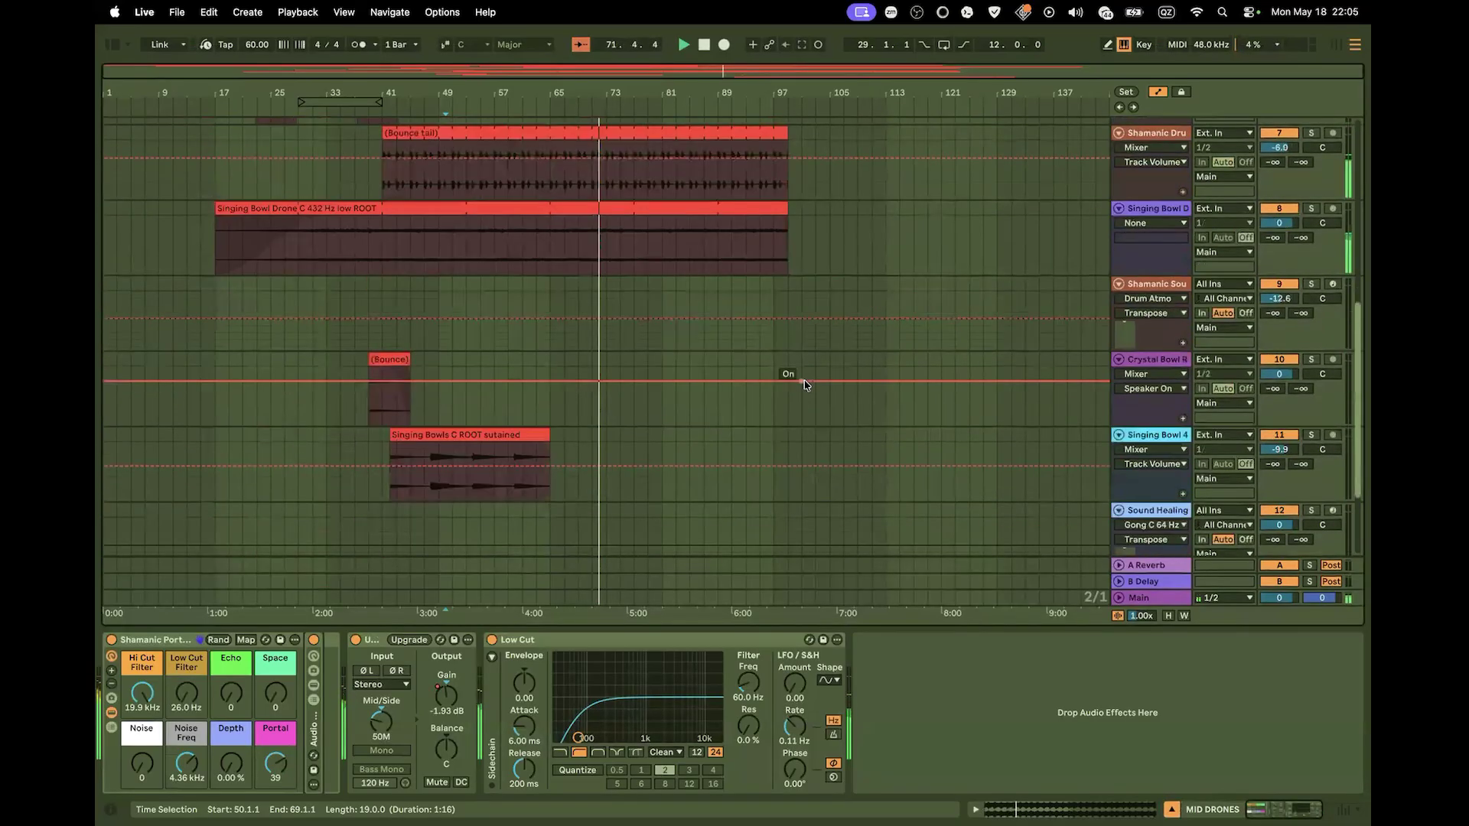
pyautogui.scroll(4, 803, 383)
pyautogui.scroll(2, 804, 382)
# Look over the Session view clips and the tracks stored in the current project's HFA COURSE Chakra Root Journey set
pyautogui.press('Tab')
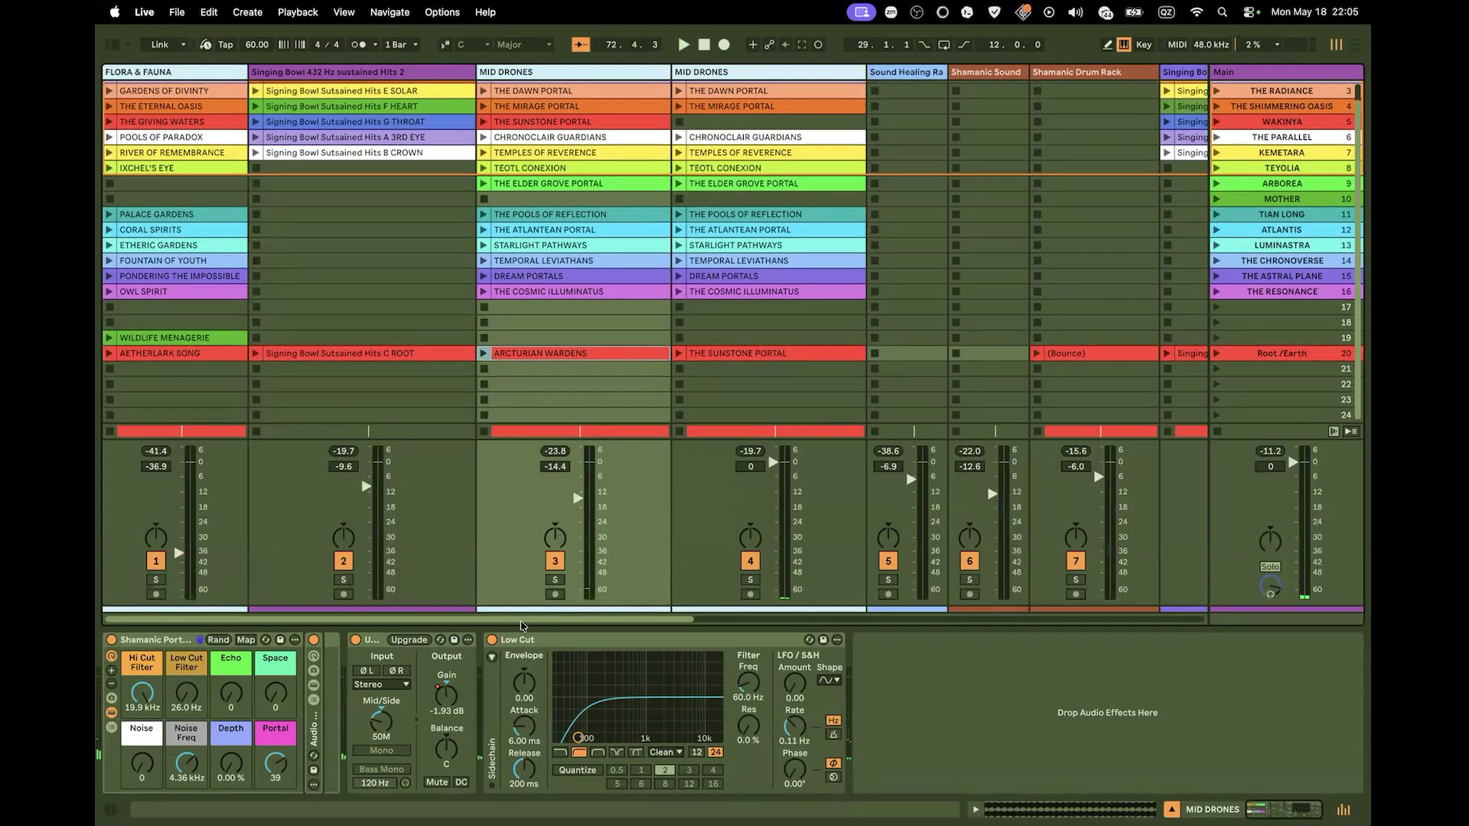
pyautogui.moveTo(676, 618); pyautogui.dragTo(603, 596)
pyautogui.scroll(2, 559, 312)
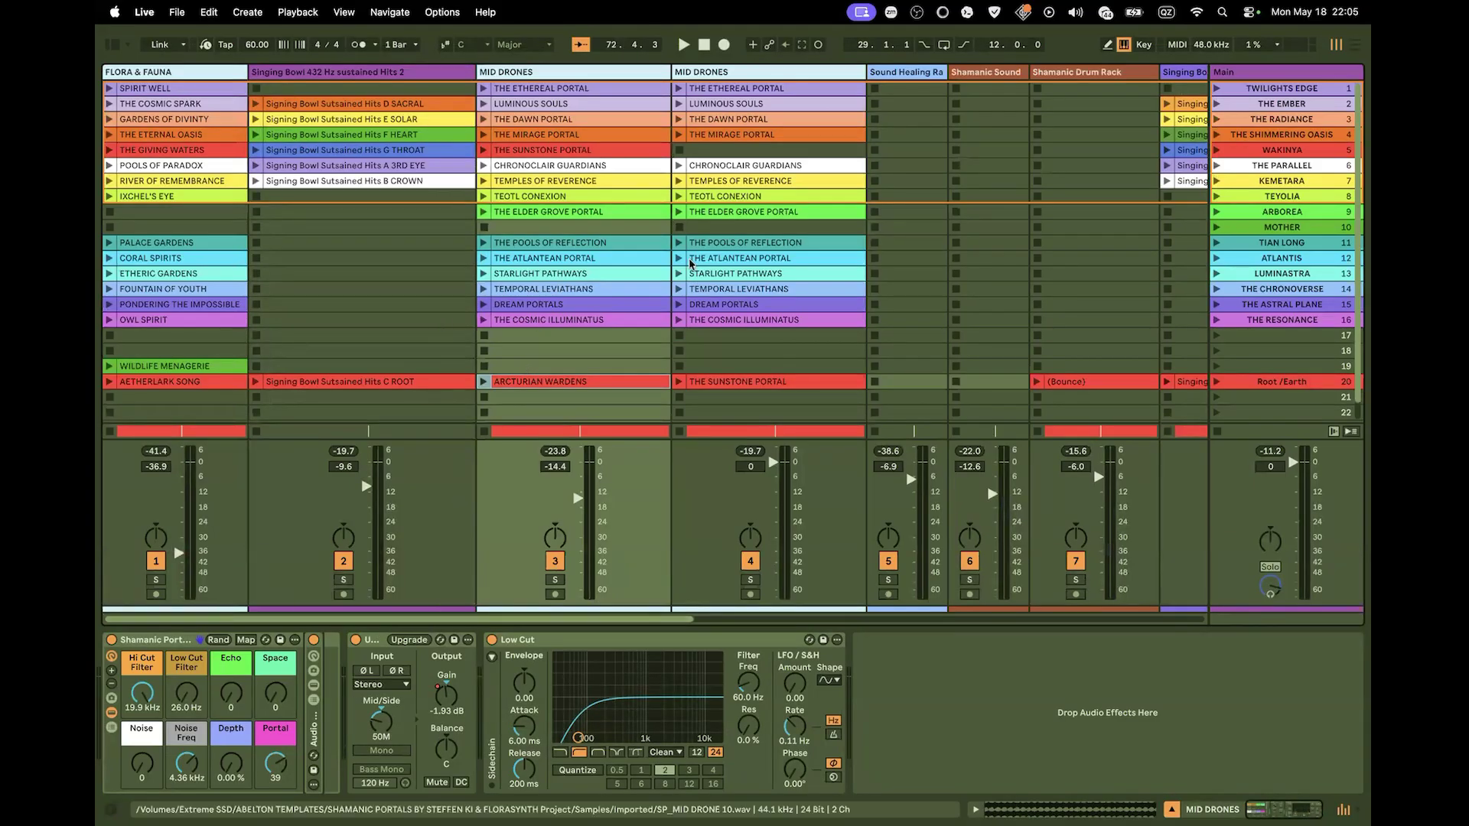
pyautogui.scroll(-1, 911, 164)
pyautogui.scroll(1, 911, 163)
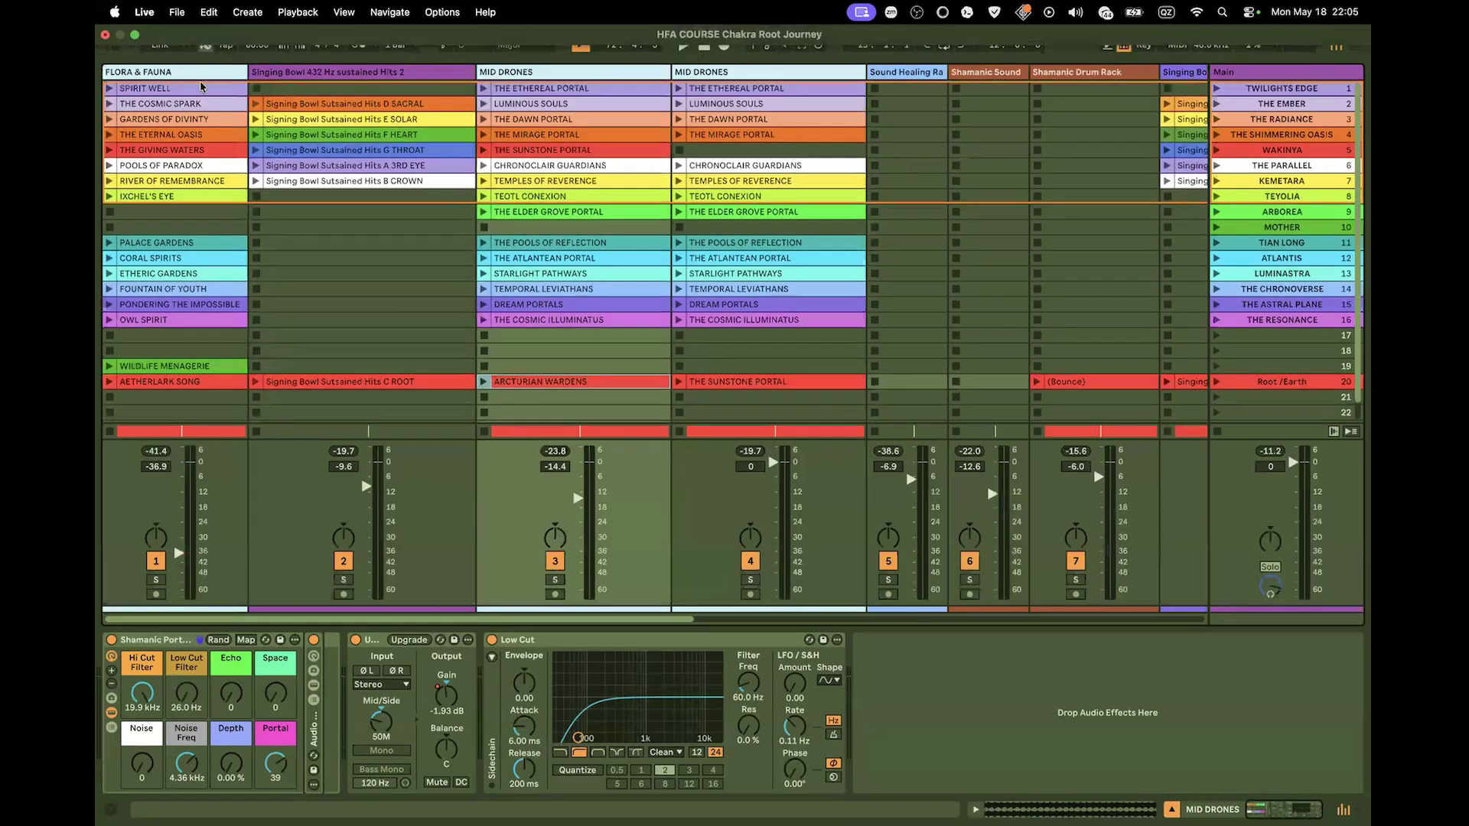
pyautogui.click(115, 44)
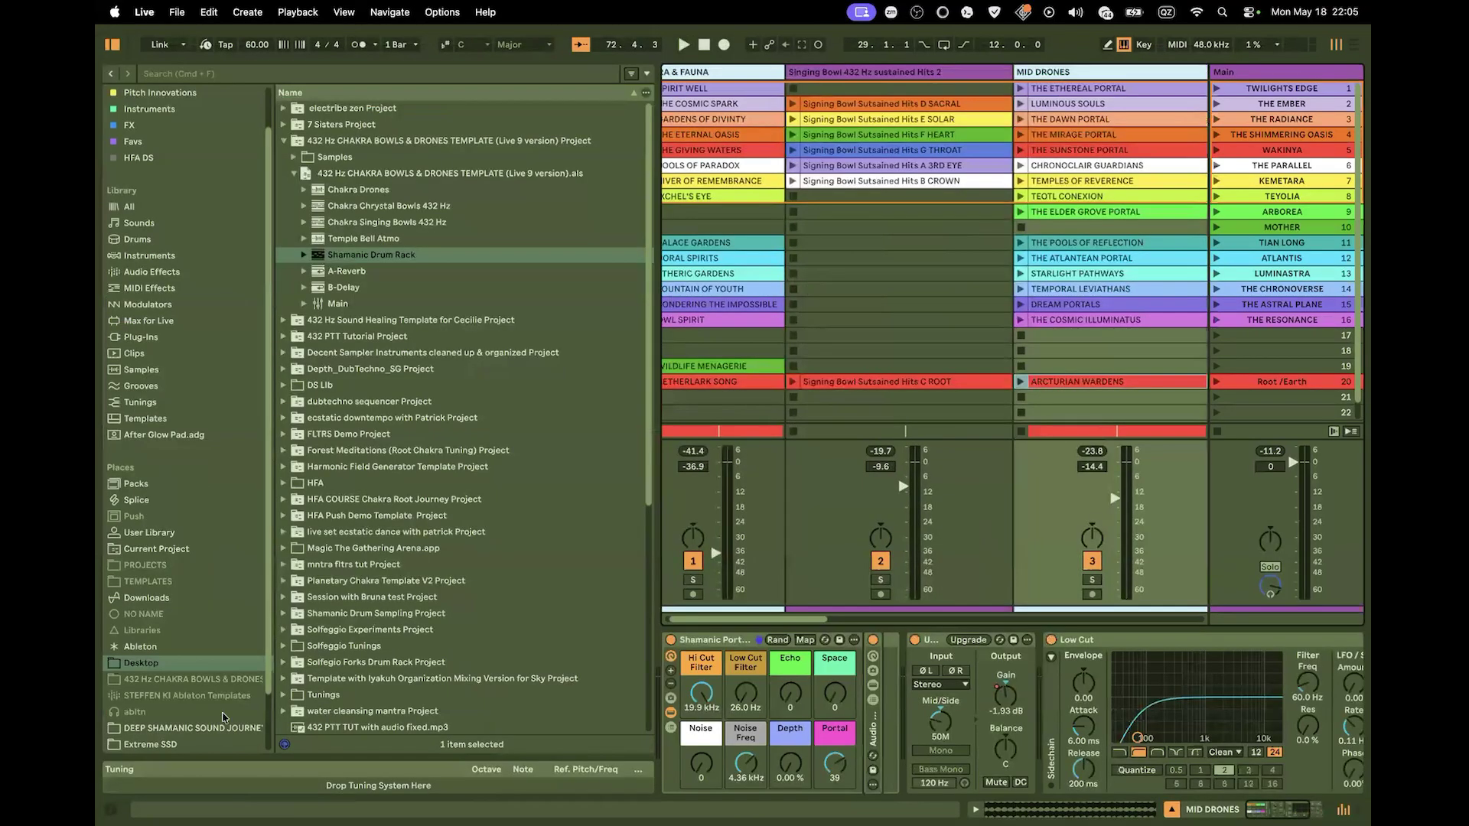
pyautogui.click(152, 551)
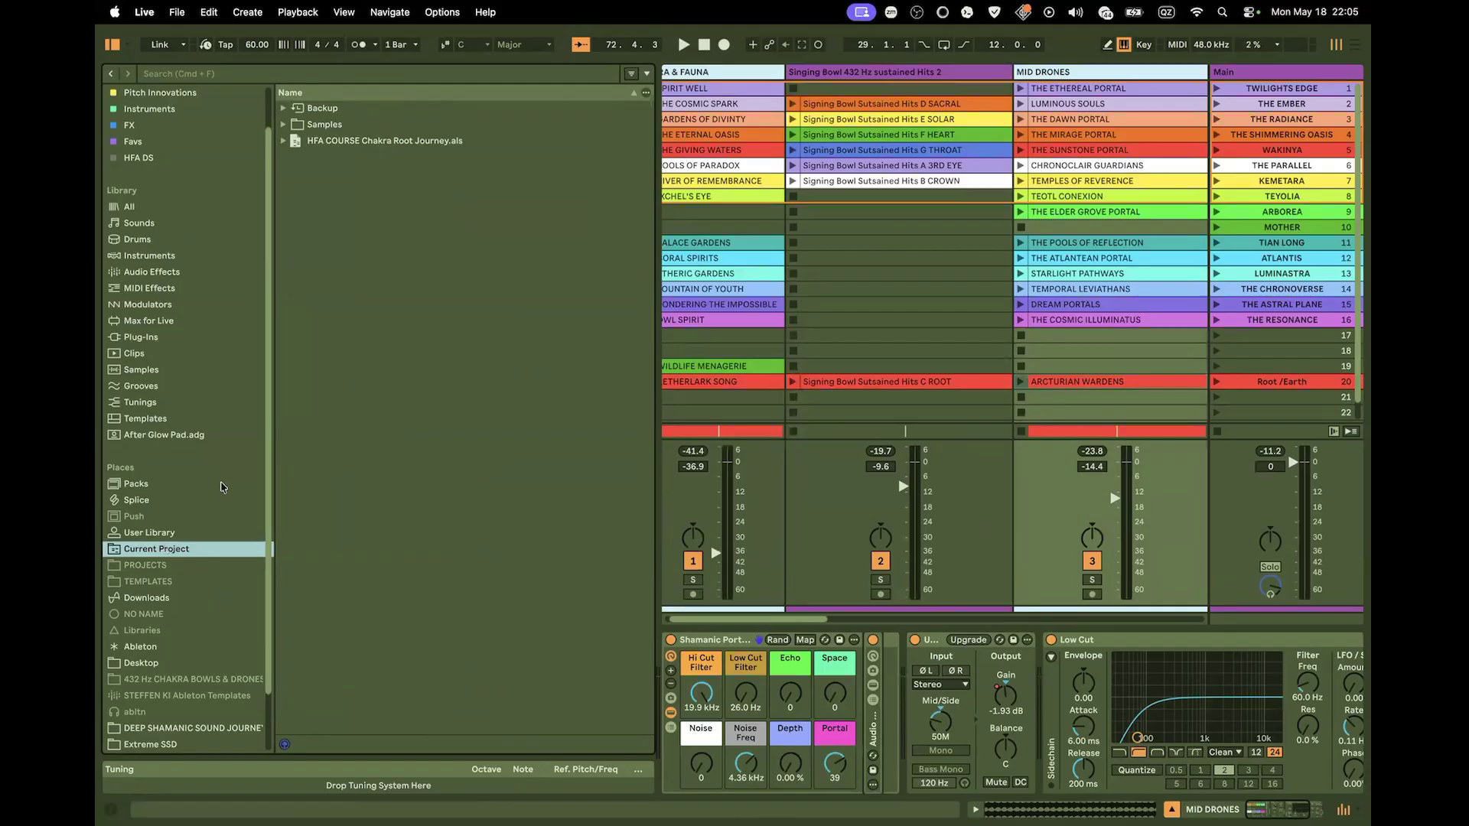
pyautogui.click(284, 141)
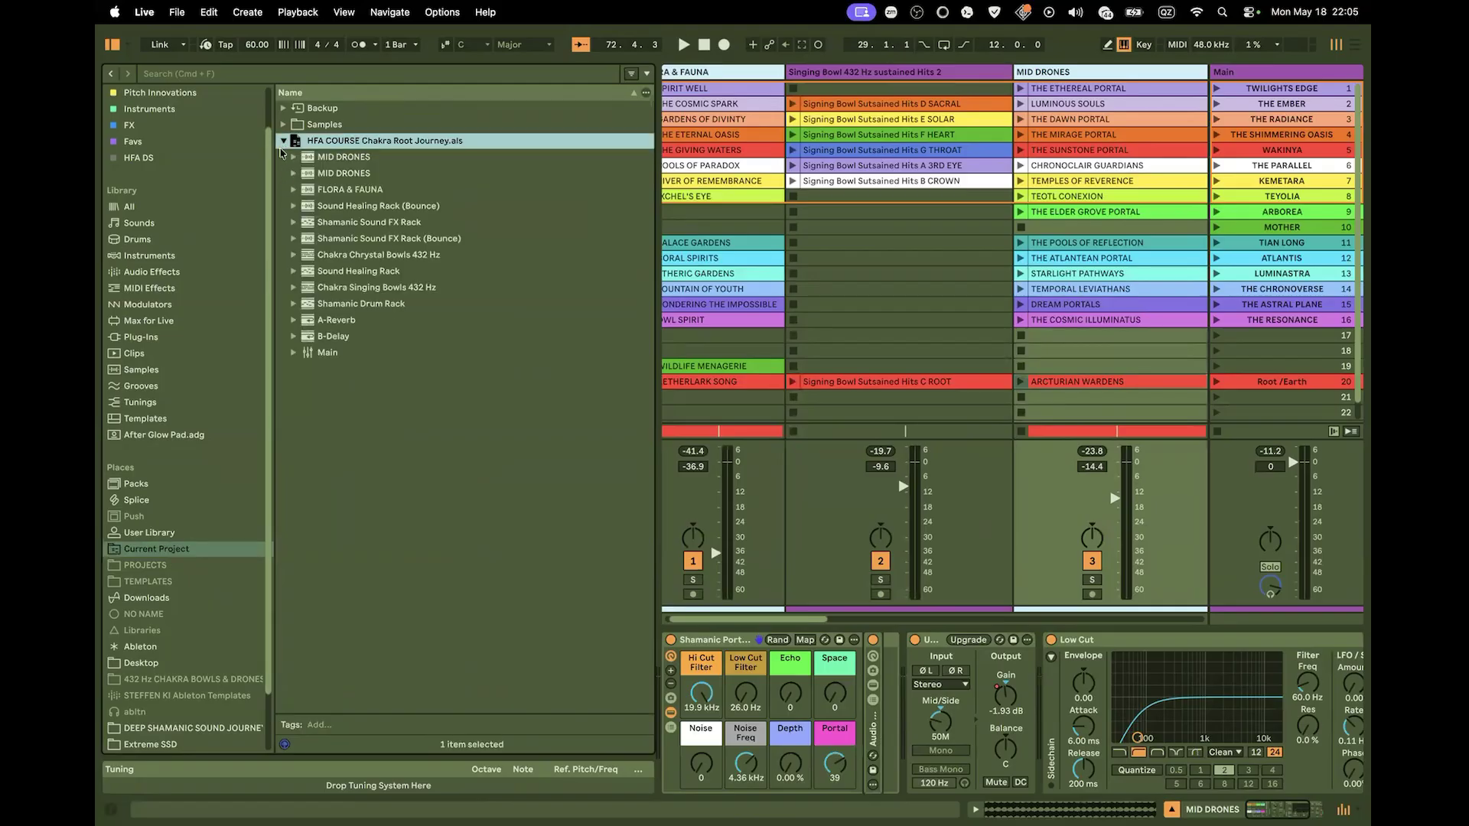
pyautogui.click(283, 142)
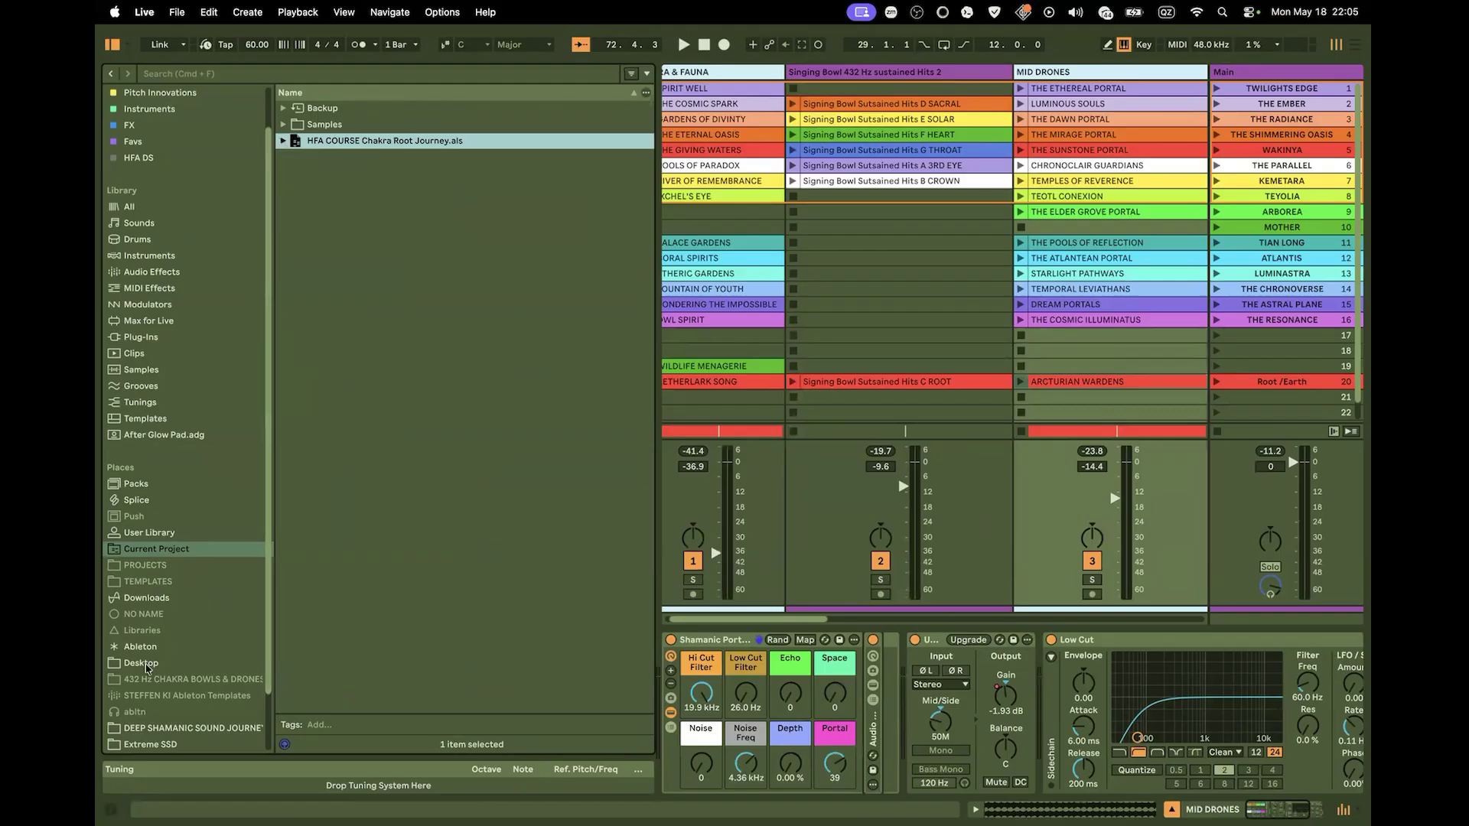
# Browse the Extreme SSD's ABELTON TEMPLATES to the SHAMANIC PORTALS set and list the clips of its ATMO 1 and ATMO 2 tracks
pyautogui.click(140, 744)
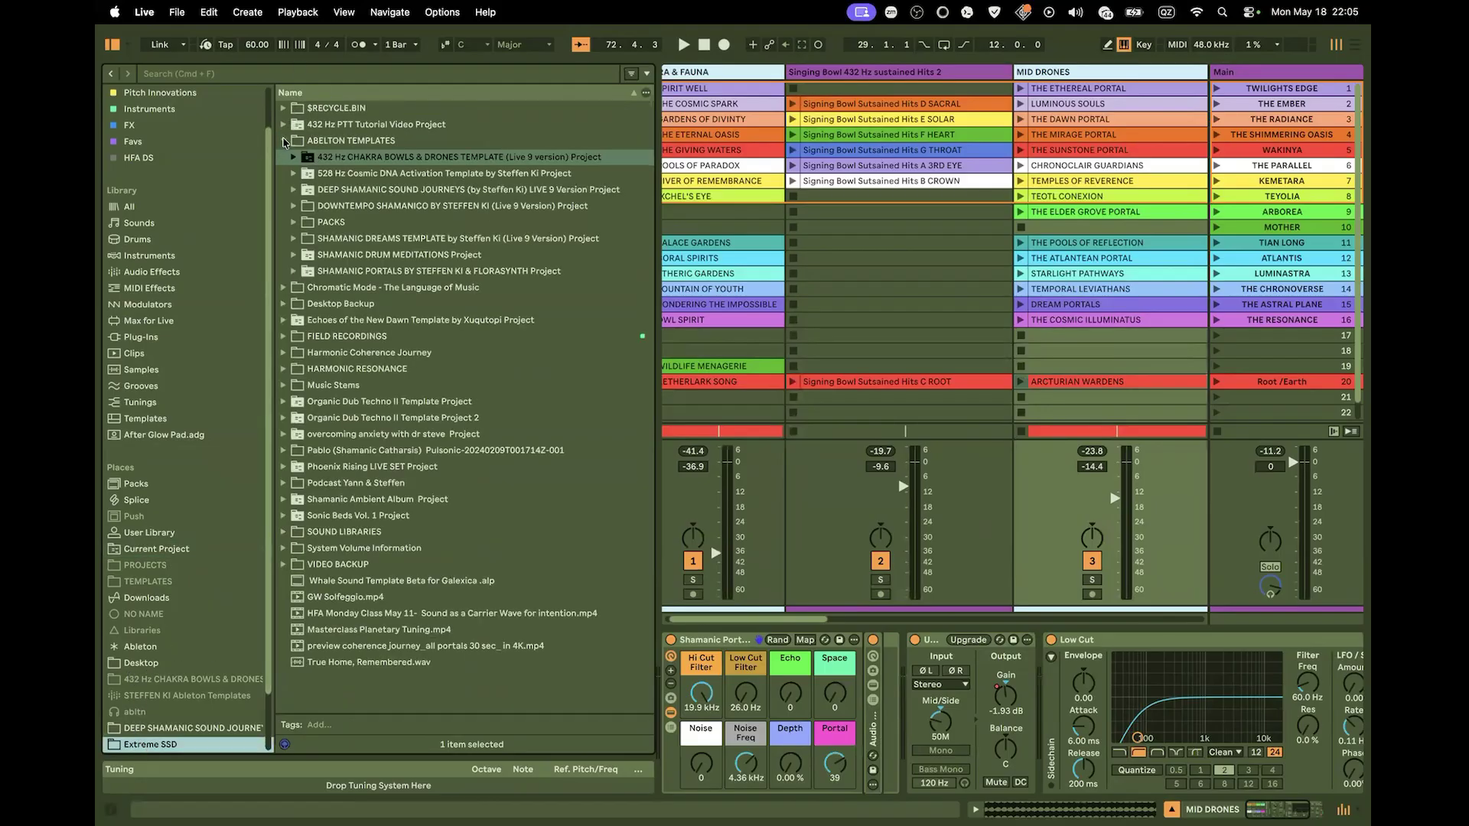
pyautogui.click(292, 271)
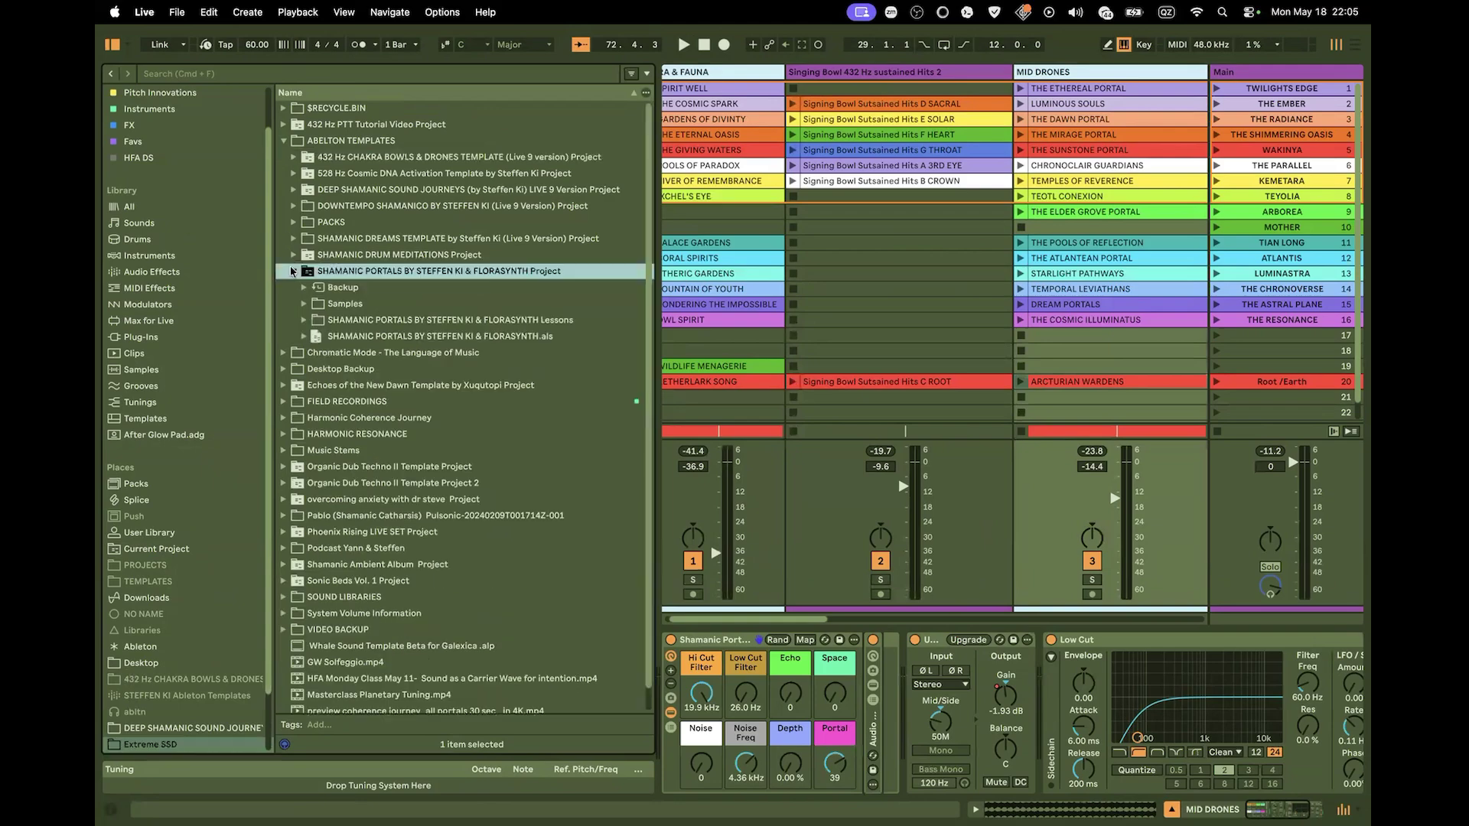
pyautogui.click(306, 326)
pyautogui.click(304, 337)
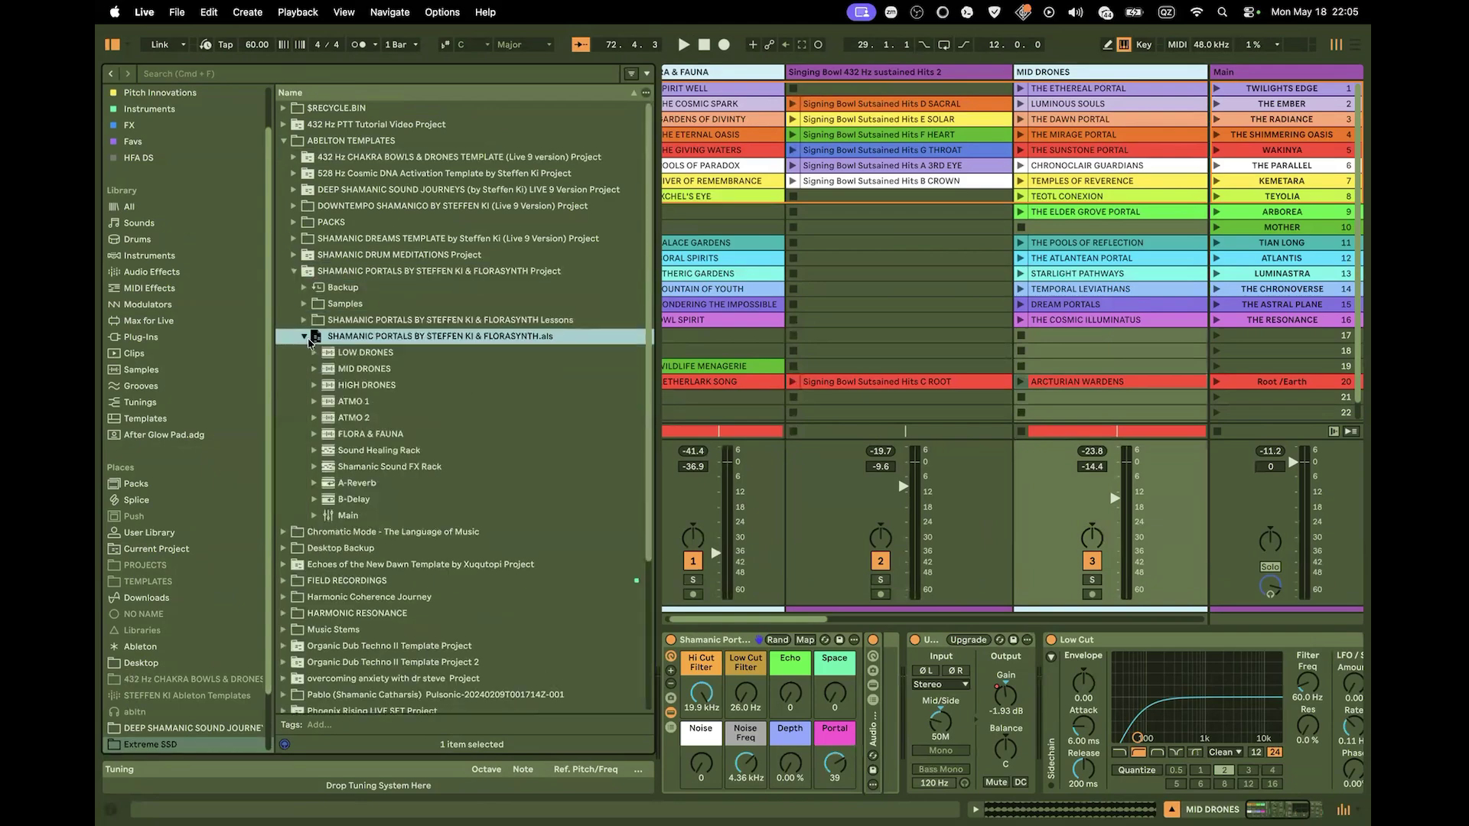
pyautogui.click(313, 401)
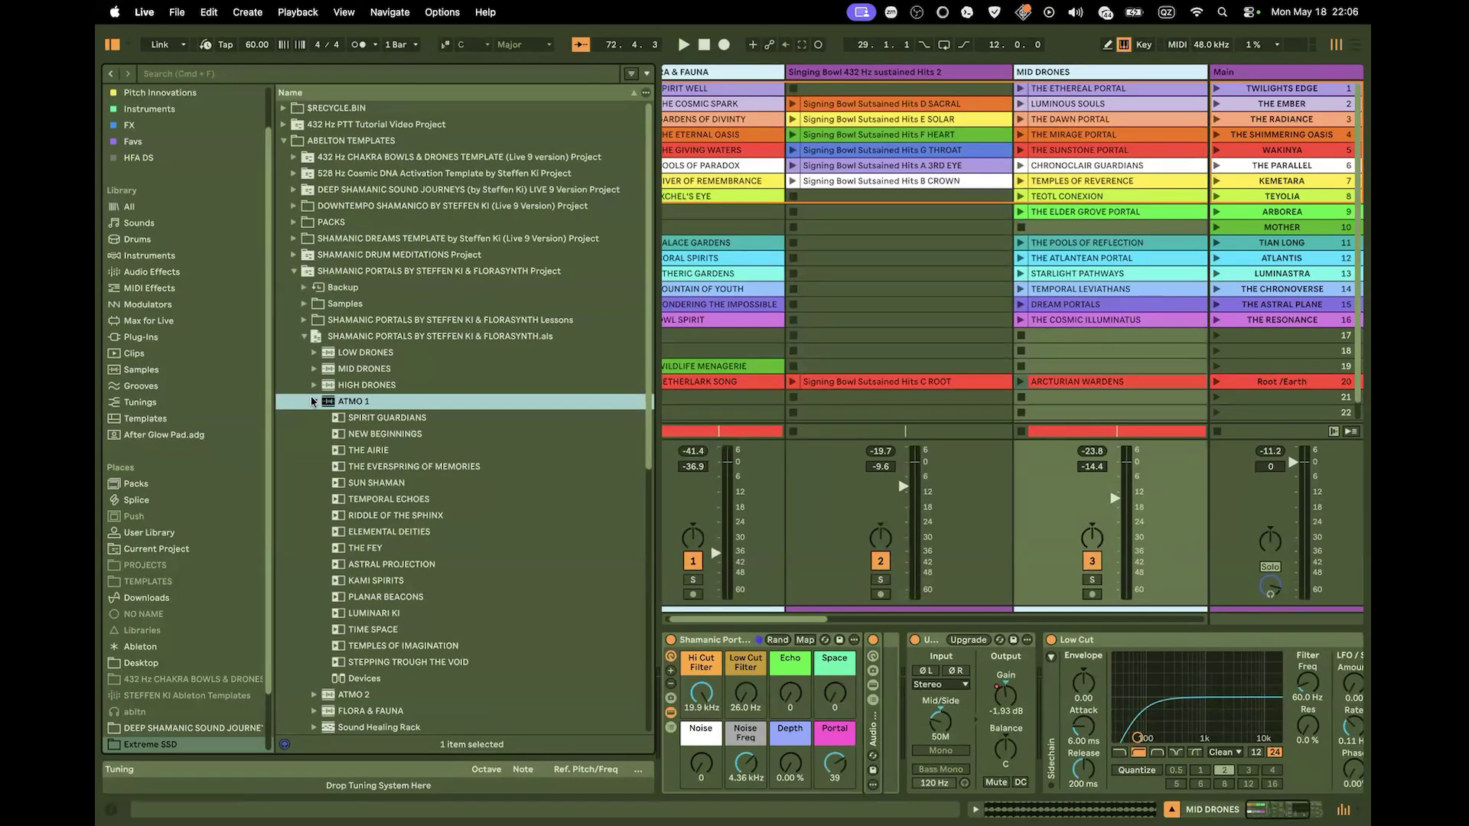
pyautogui.click(313, 402)
pyautogui.click(314, 417)
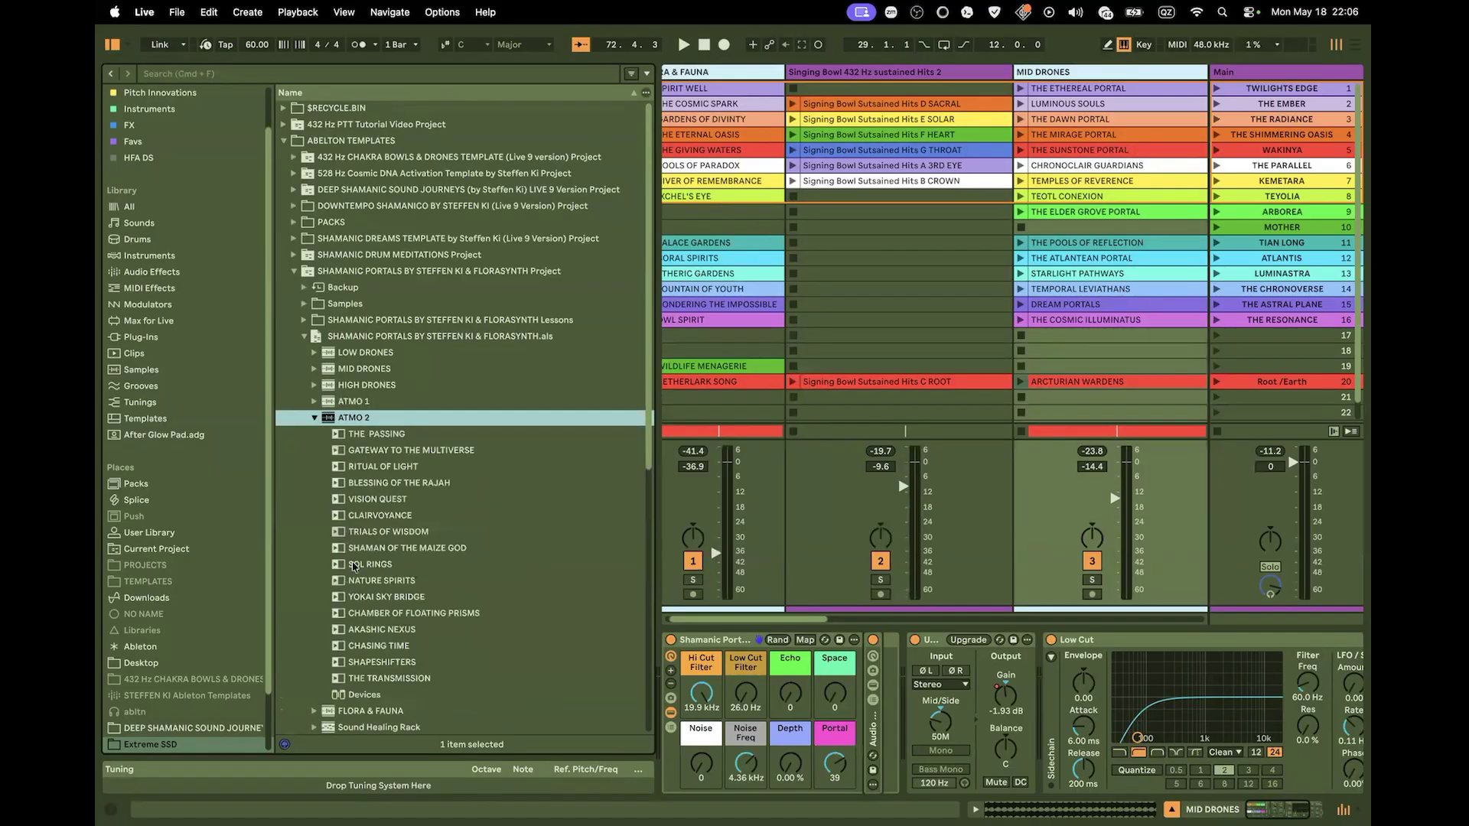
# Load the NATURE SPIRITS clip from ATMO 2 into scene 18 of the first MID DRONES track and copy it
pyautogui.click(381, 580)
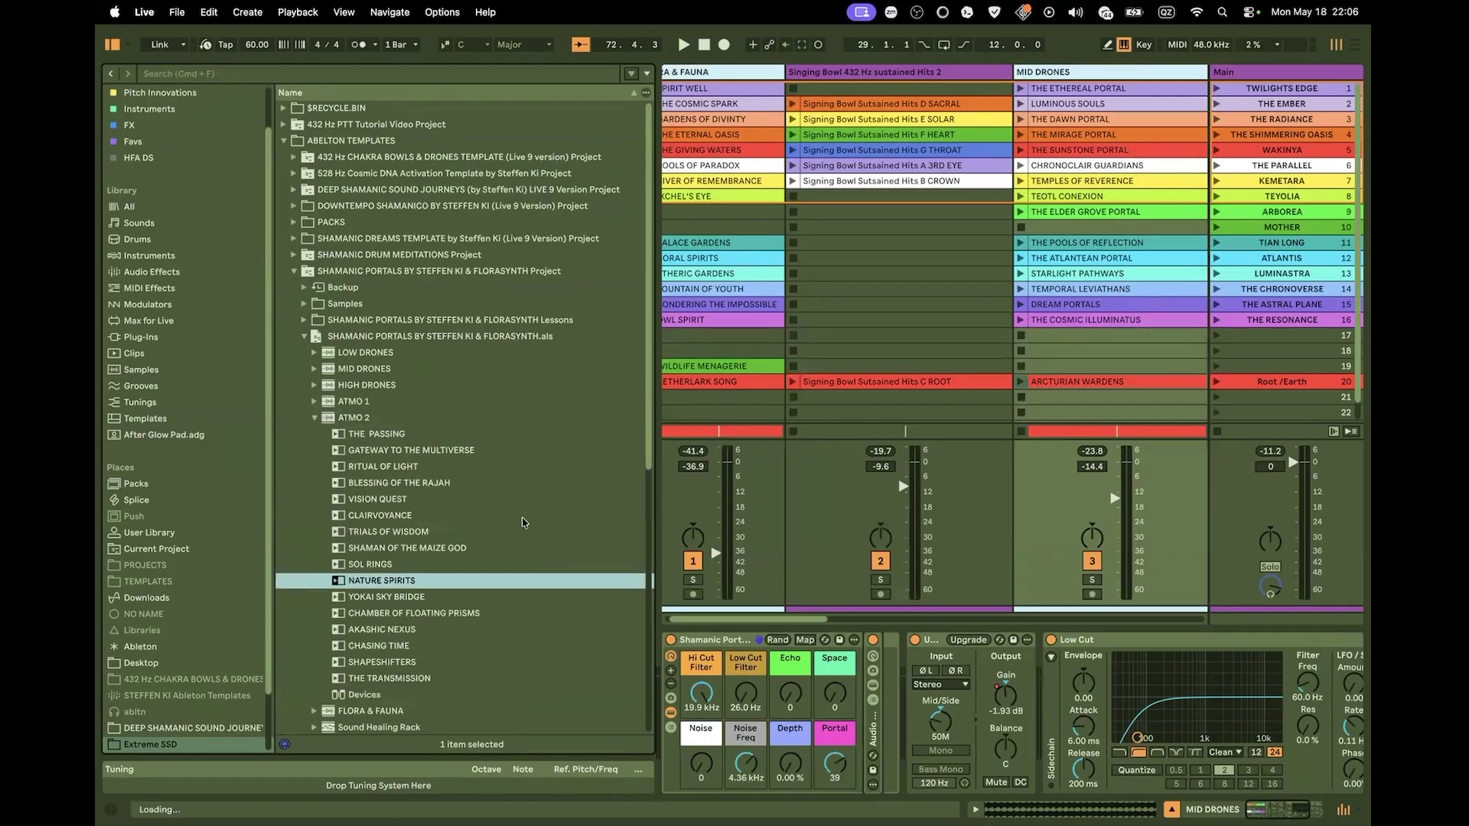
pyautogui.moveTo(996, 375); pyautogui.dragTo(1063, 353)
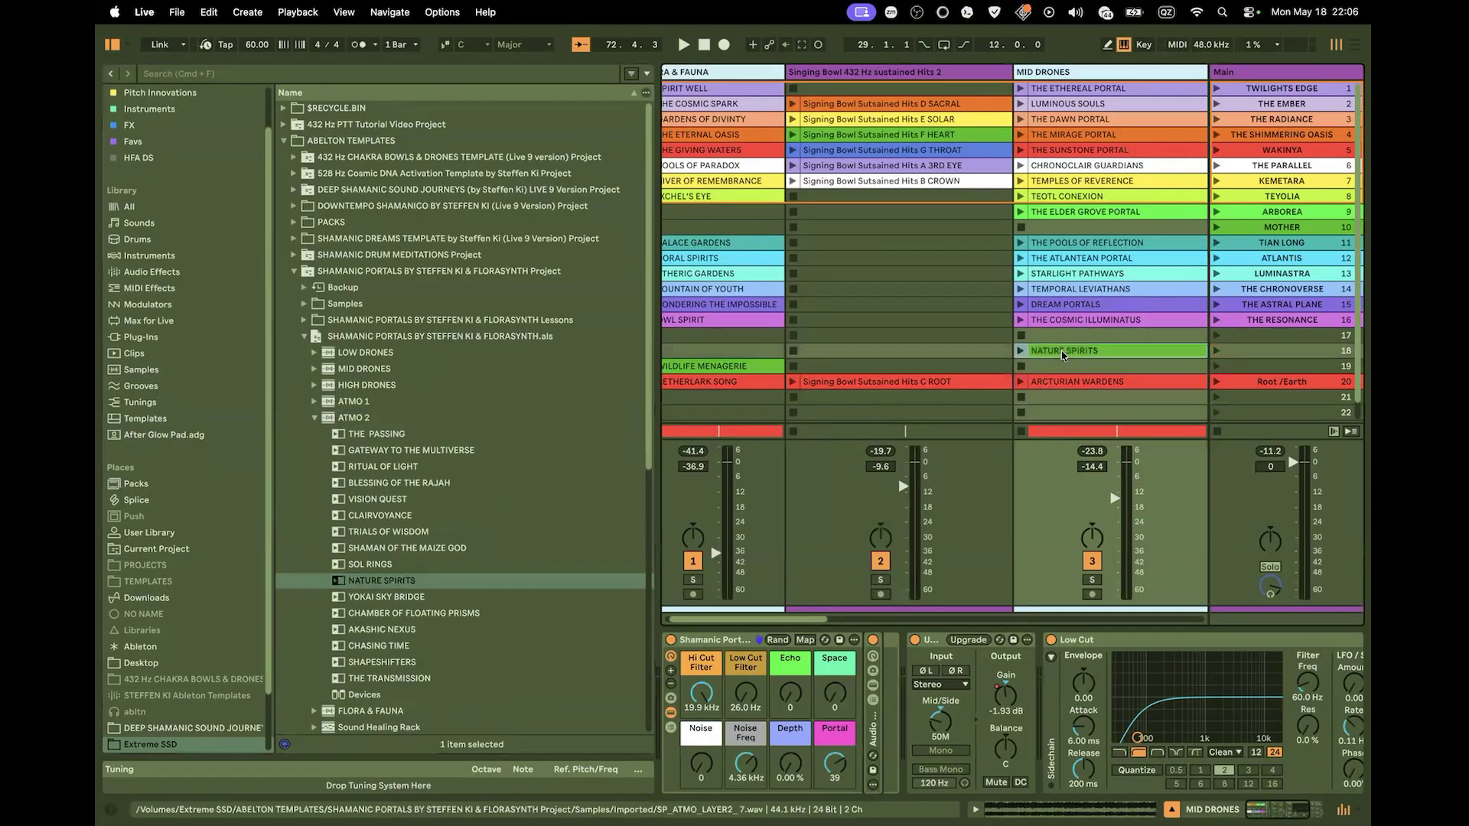
pyautogui.rightClick(1063, 353)
pyautogui.click(1078, 375)
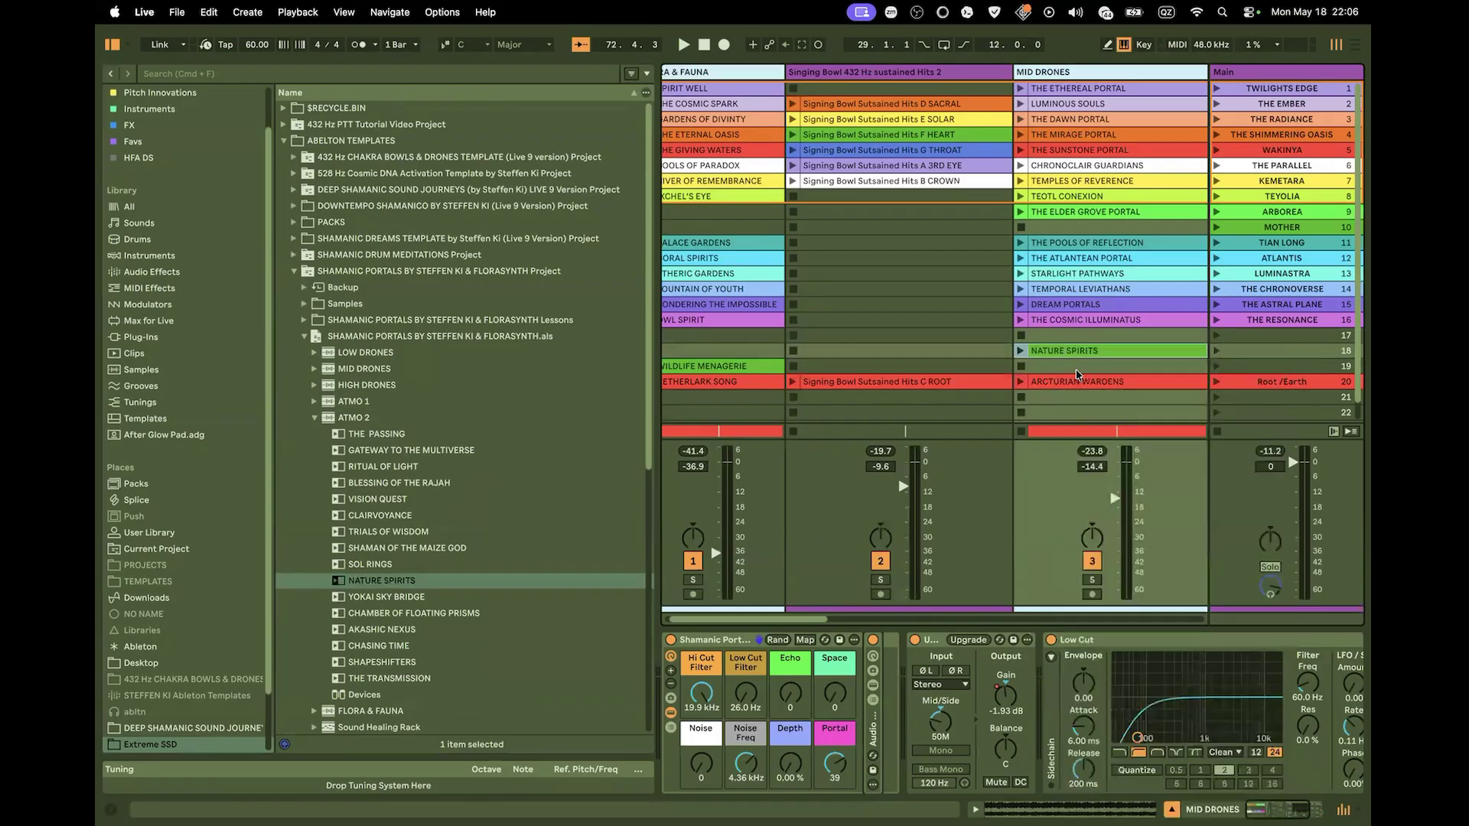
# Duplicate the ARCTURIAN WARDENS track in the arrangement and delete the clip from the duplicate
pyautogui.press('Tab')
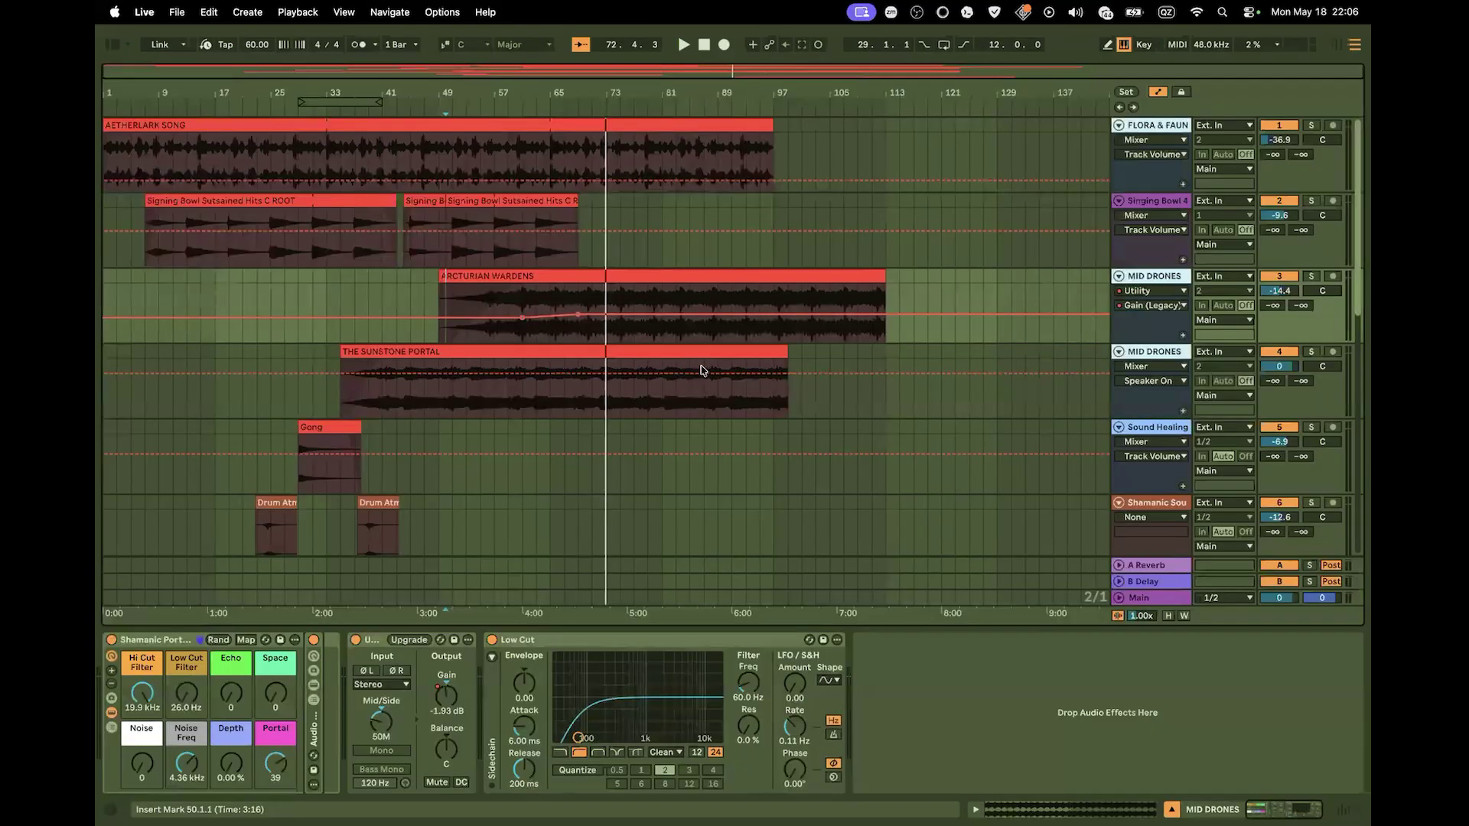
pyautogui.scroll(-1, 918, 314)
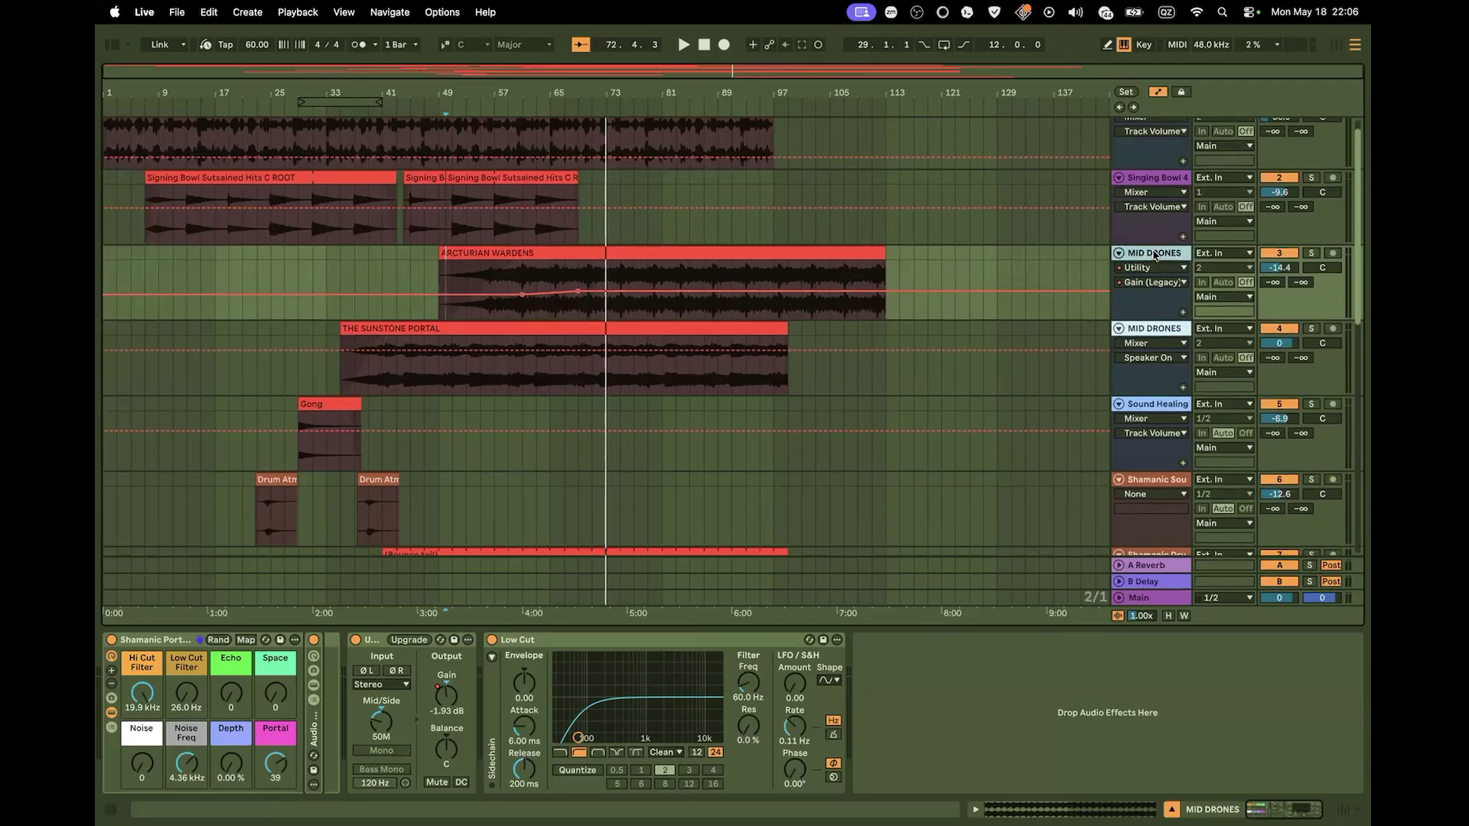
pyautogui.press('super+d')
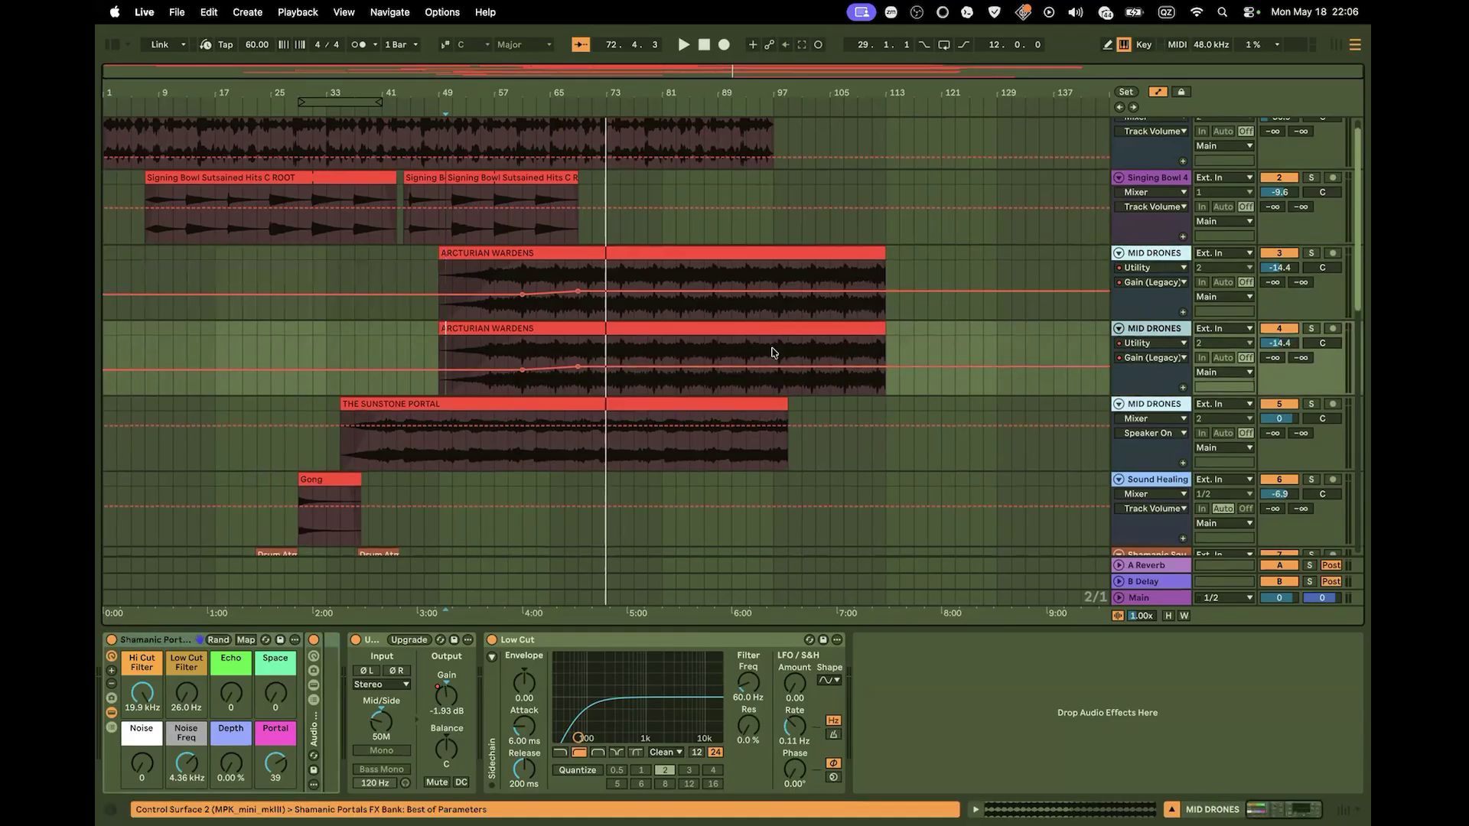
pyautogui.click(778, 333)
pyautogui.press('Delete')
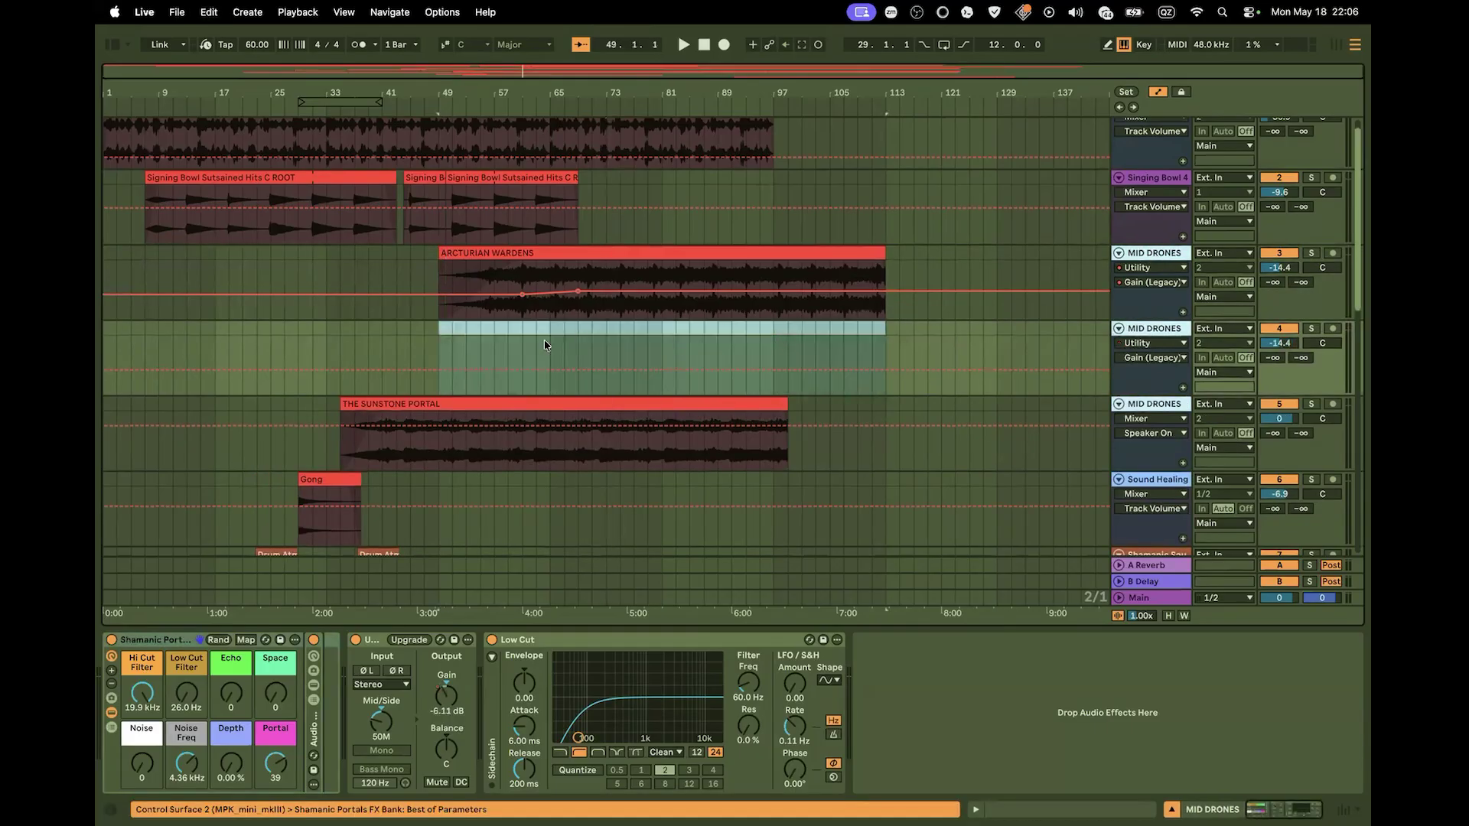
# Paste the NATURE SPIRITS clip on the duplicated MID DRONES track and move it to start at bar 59
pyautogui.click(439, 333)
pyautogui.press('super+v')
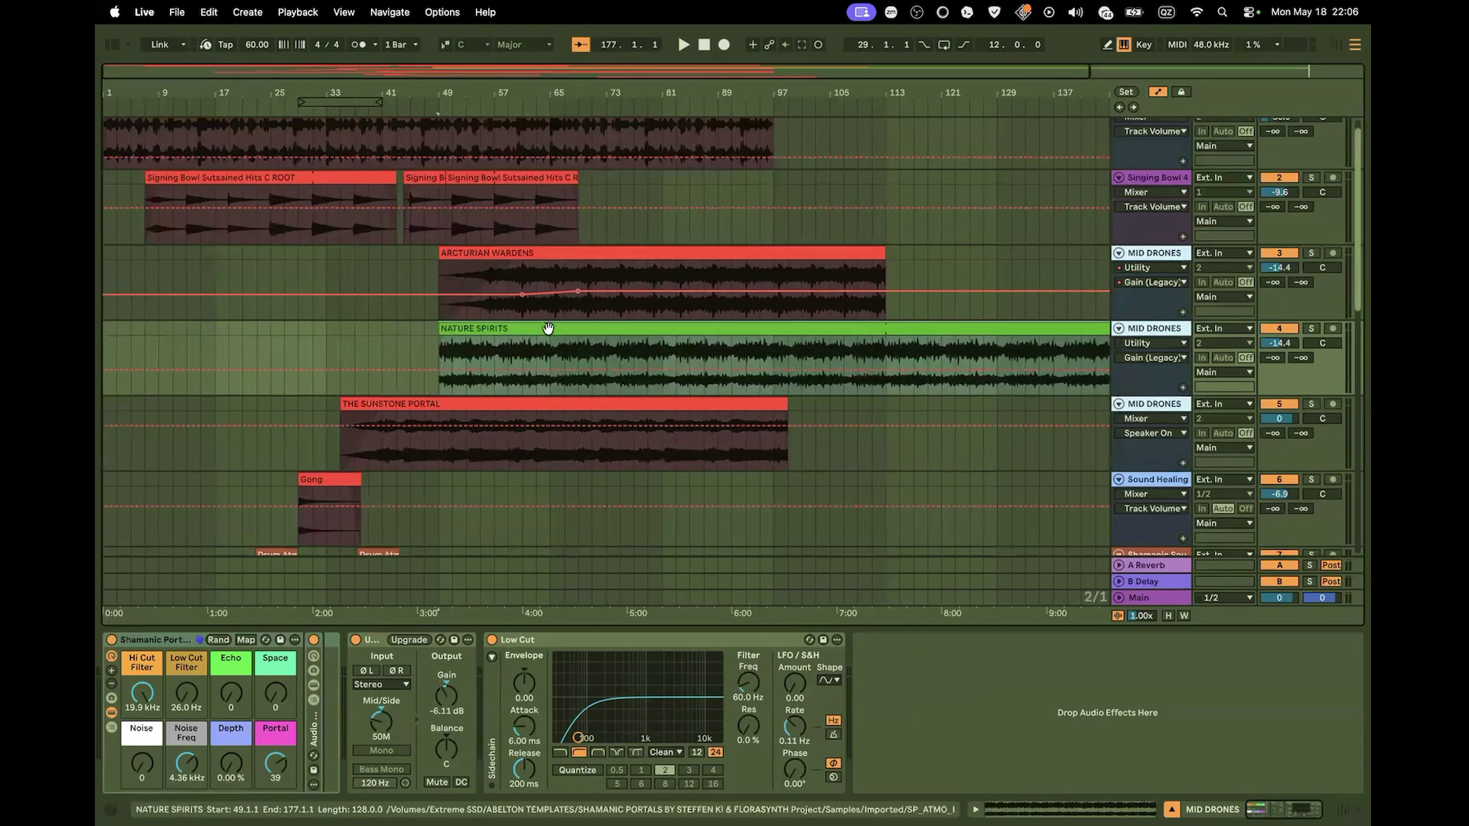
pyautogui.moveTo(548, 328); pyautogui.dragTo(617, 342)
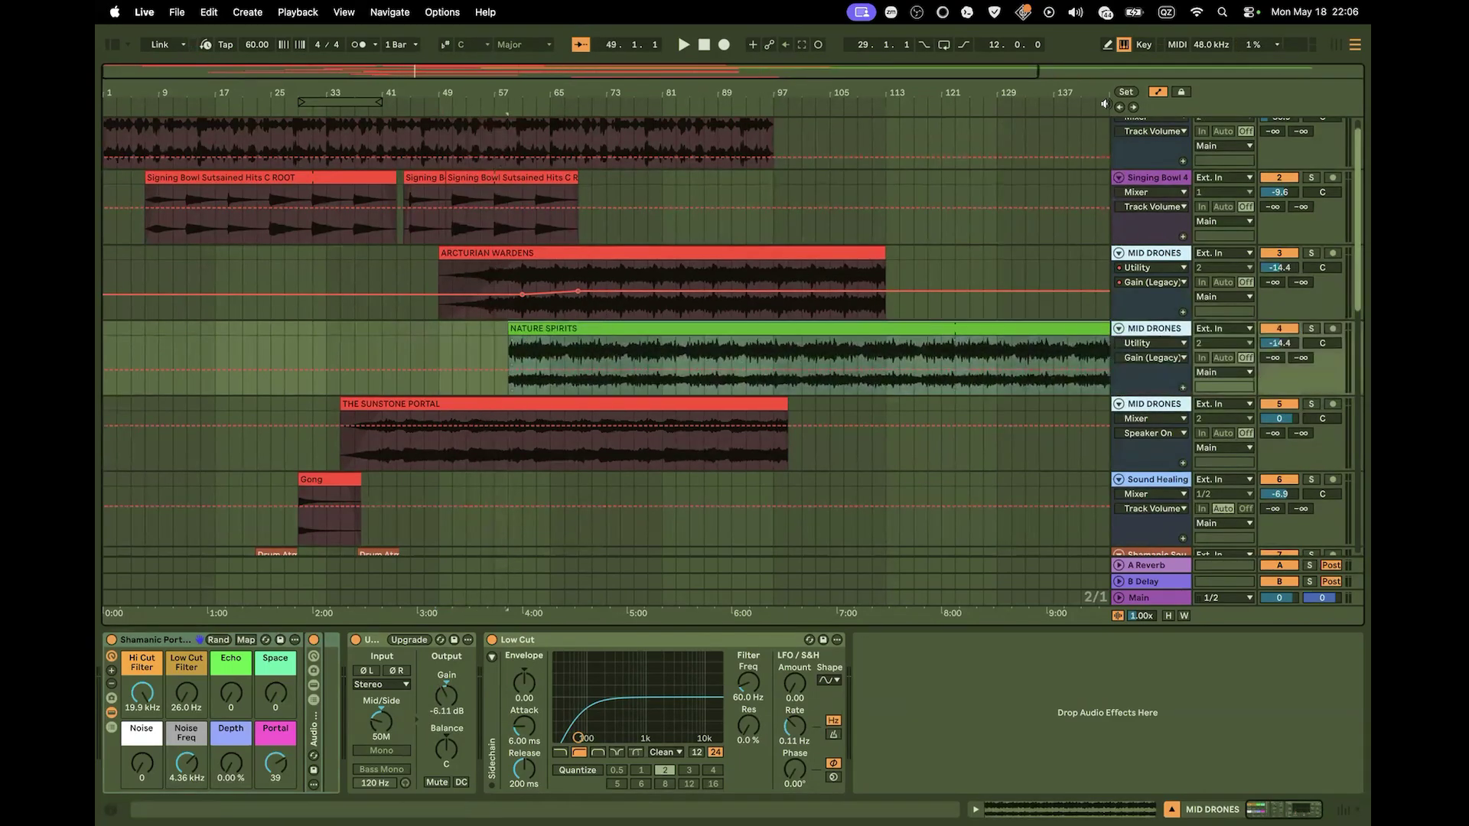
# Hide the automation and give the NATURE SPIRITS clip a fade-in of about four bars while playing from about bar 57
pyautogui.click(1158, 93)
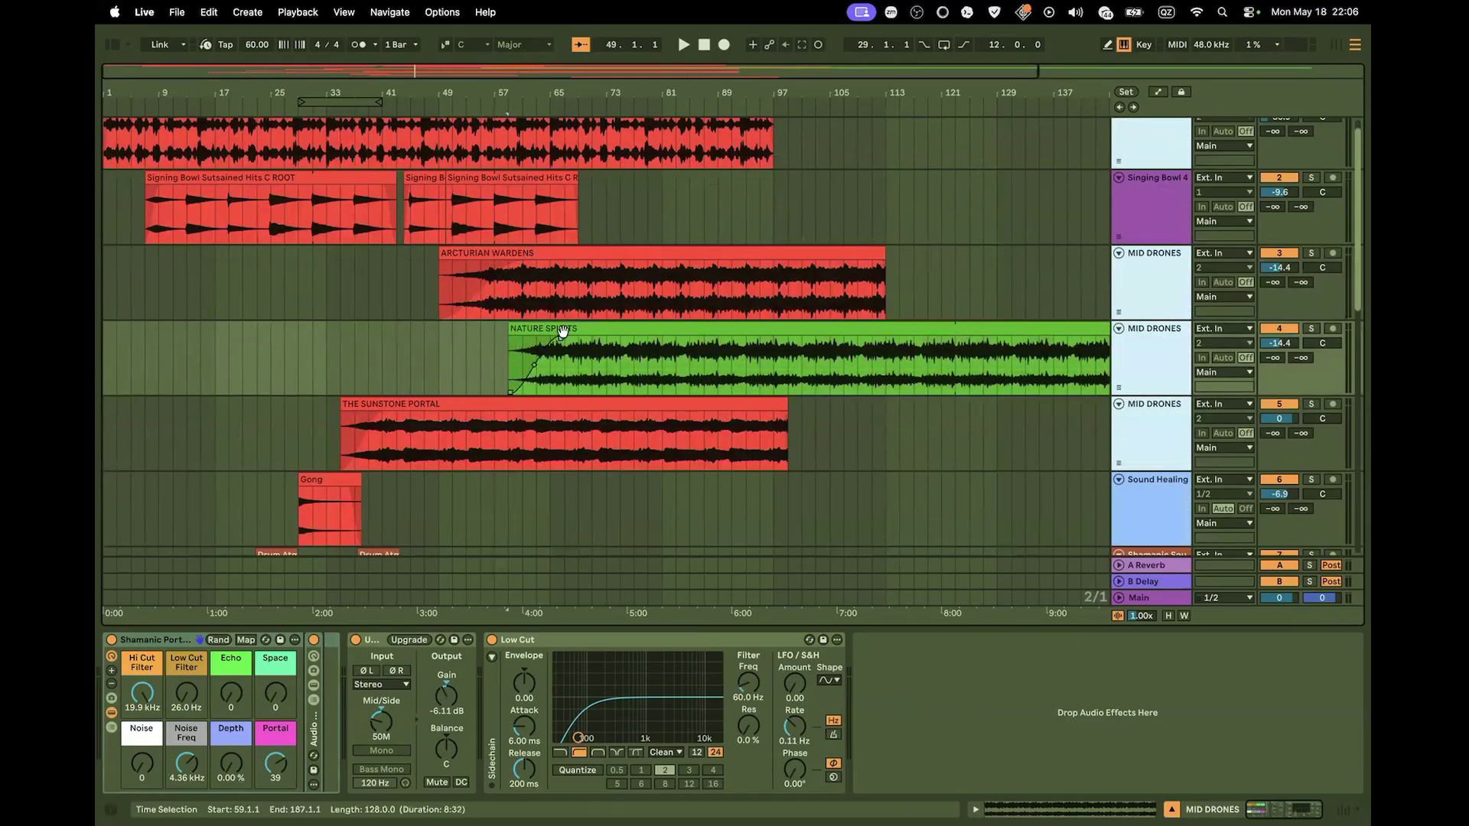
pyautogui.click(498, 106)
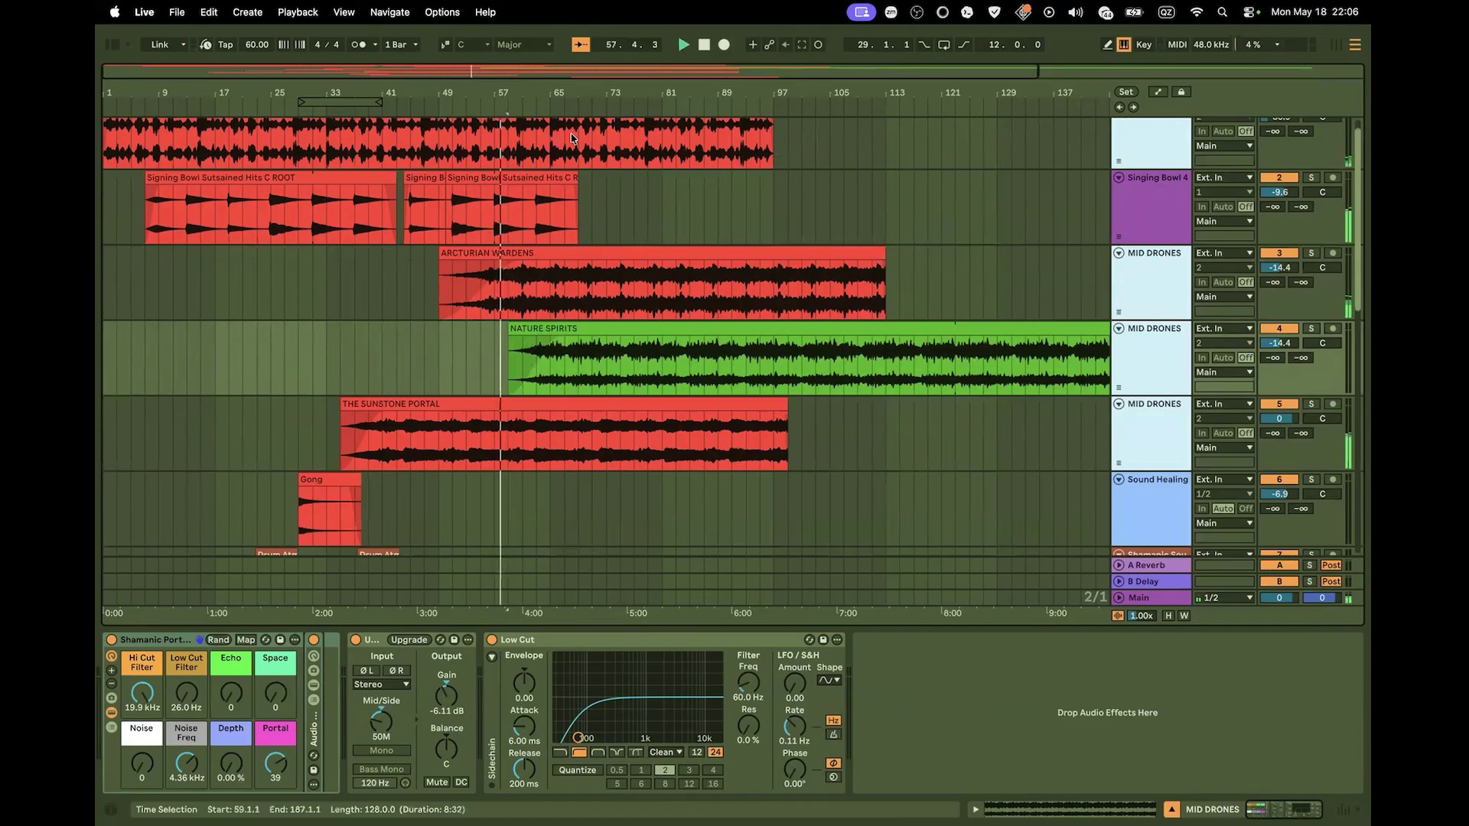
pyautogui.moveTo(558, 95); pyautogui.dragTo(554, 51)
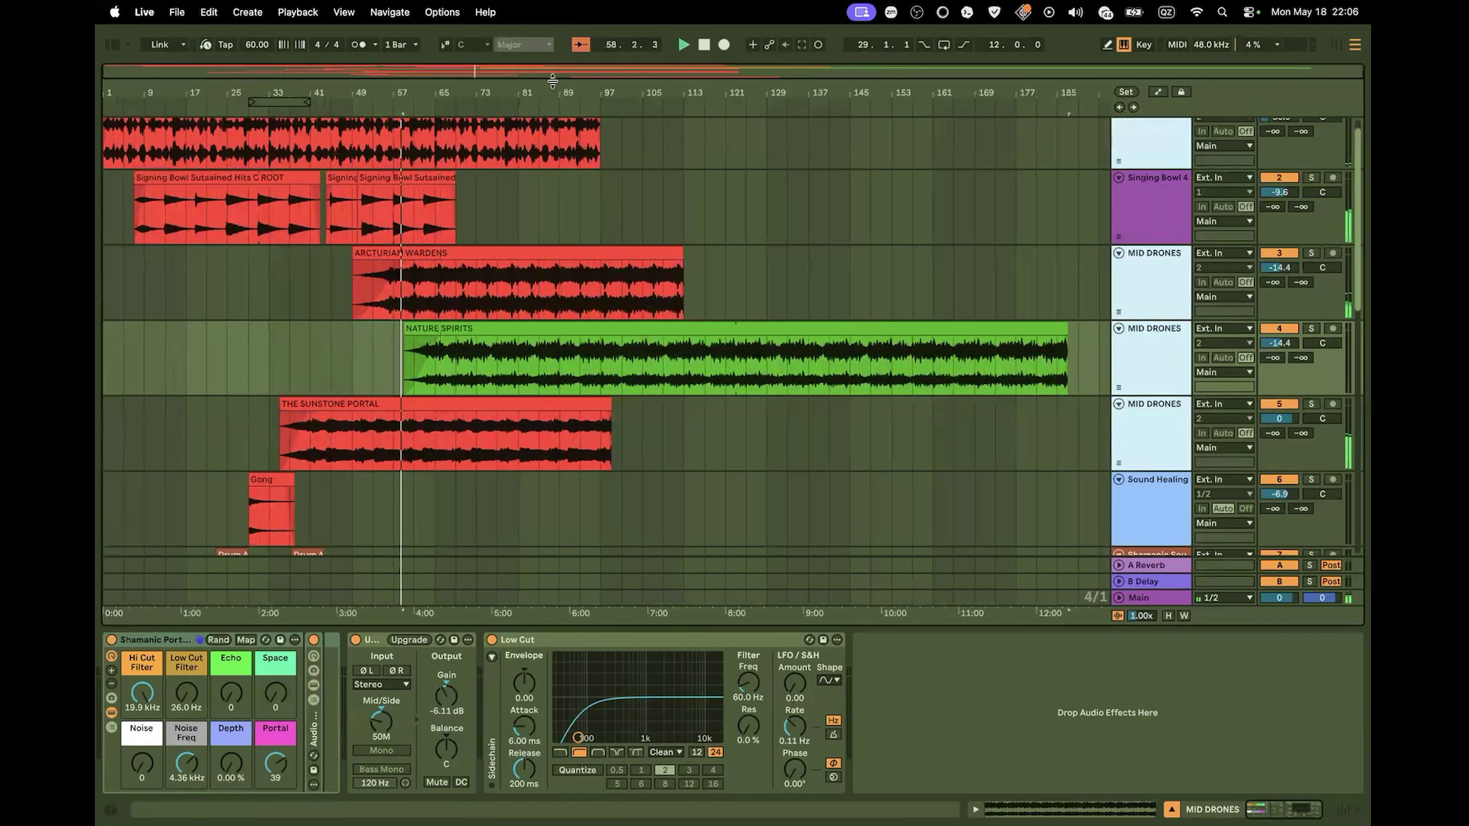
pyautogui.scroll(-5, 578, 395)
pyautogui.scroll(5, 577, 395)
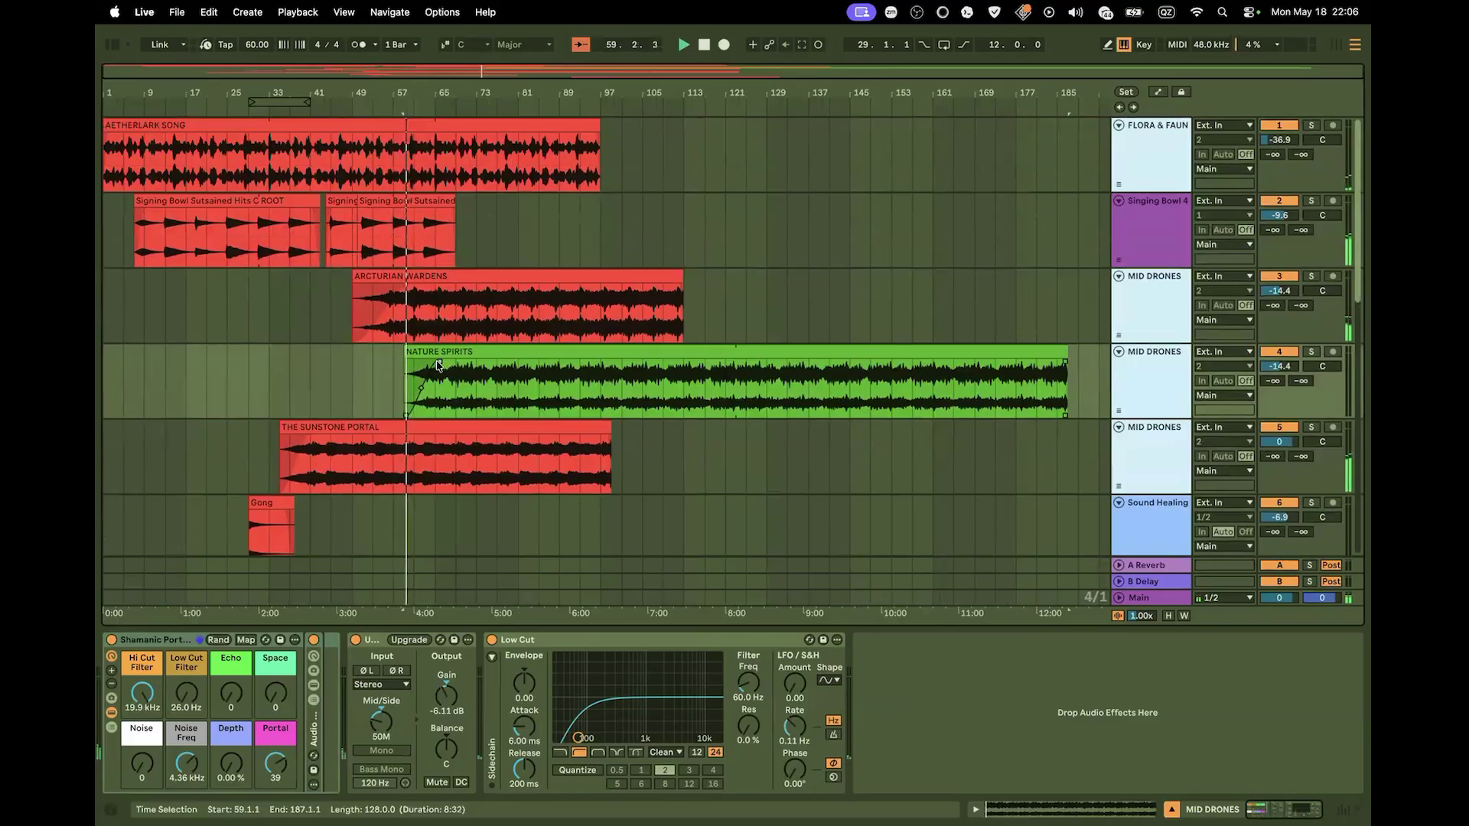
pyautogui.moveTo(440, 361); pyautogui.dragTo(424, 367)
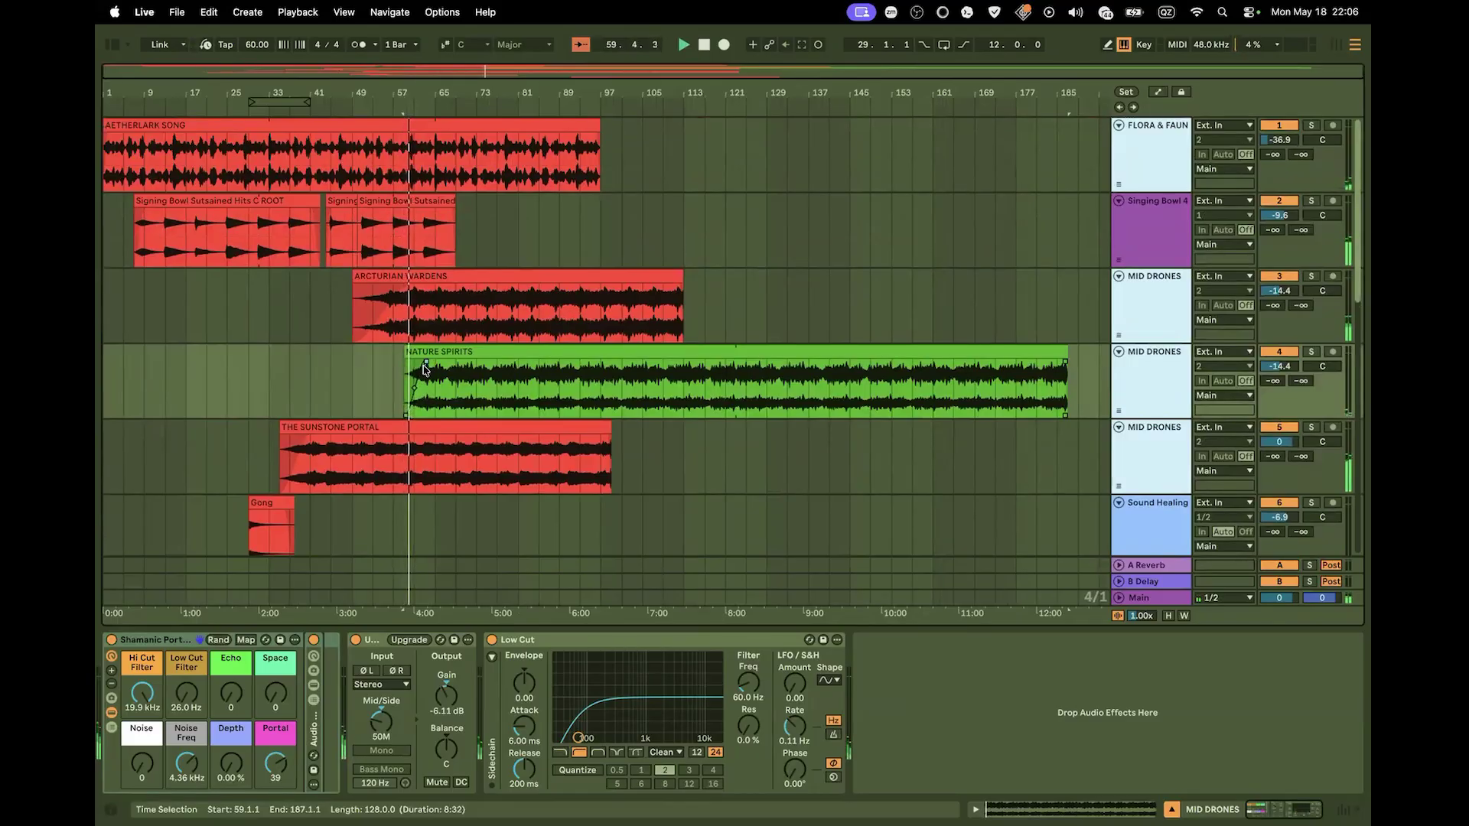
pyautogui.moveTo(455, 92); pyautogui.dragTo(459, 137)
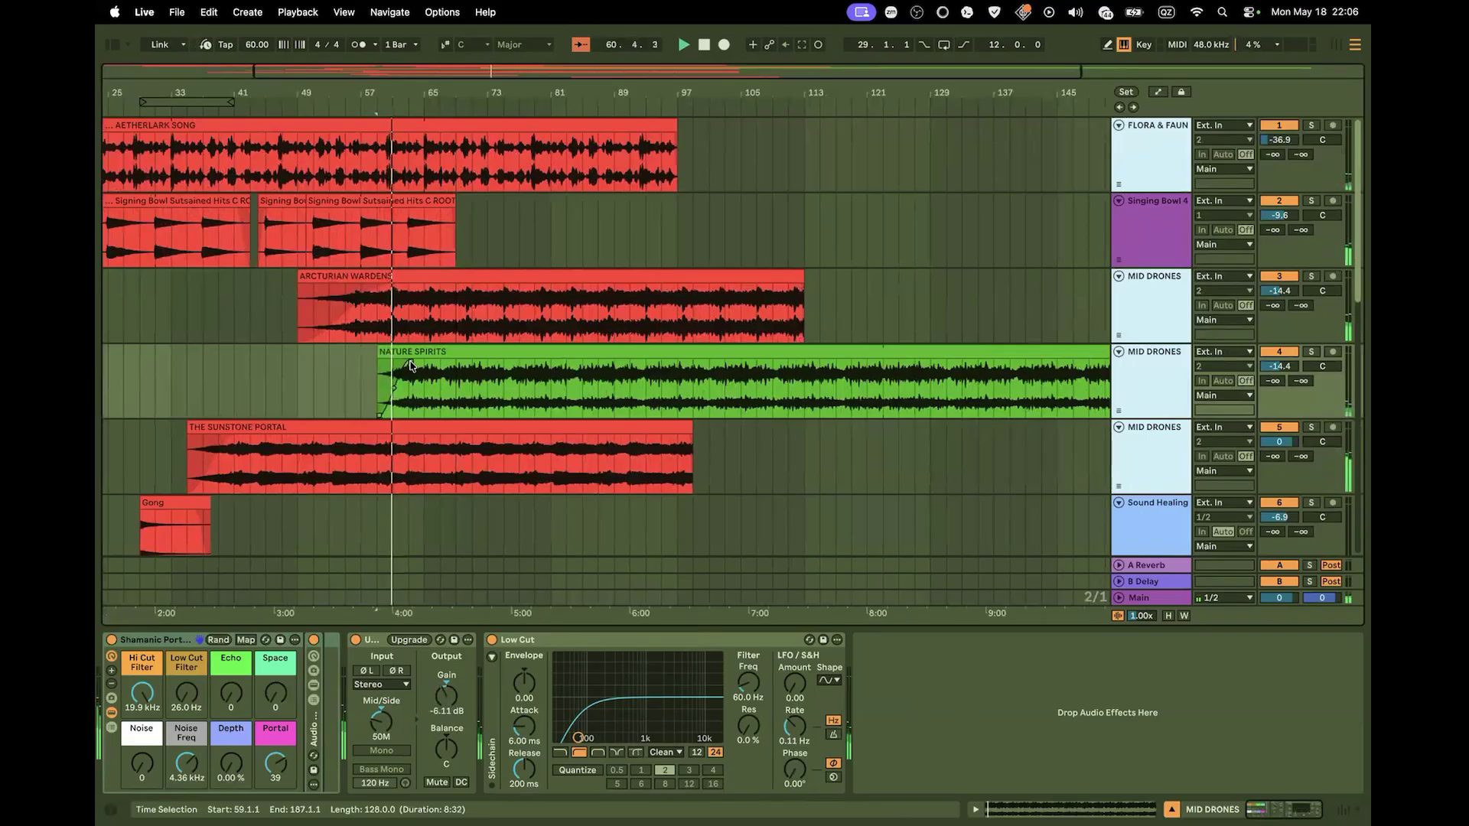
pyautogui.moveTo(410, 364); pyautogui.dragTo(407, 364)
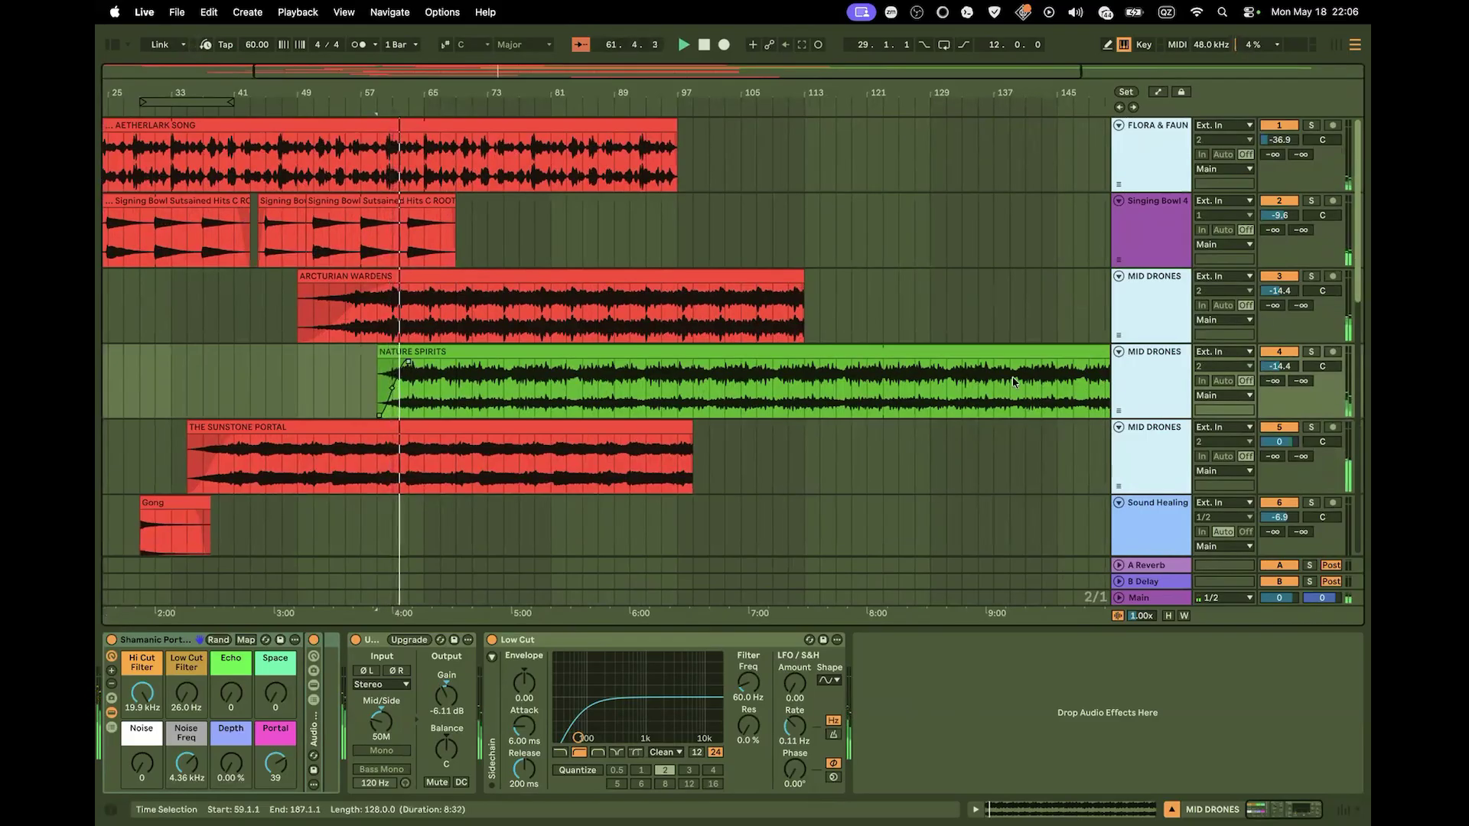
pyautogui.scroll(-1, 1133, 424)
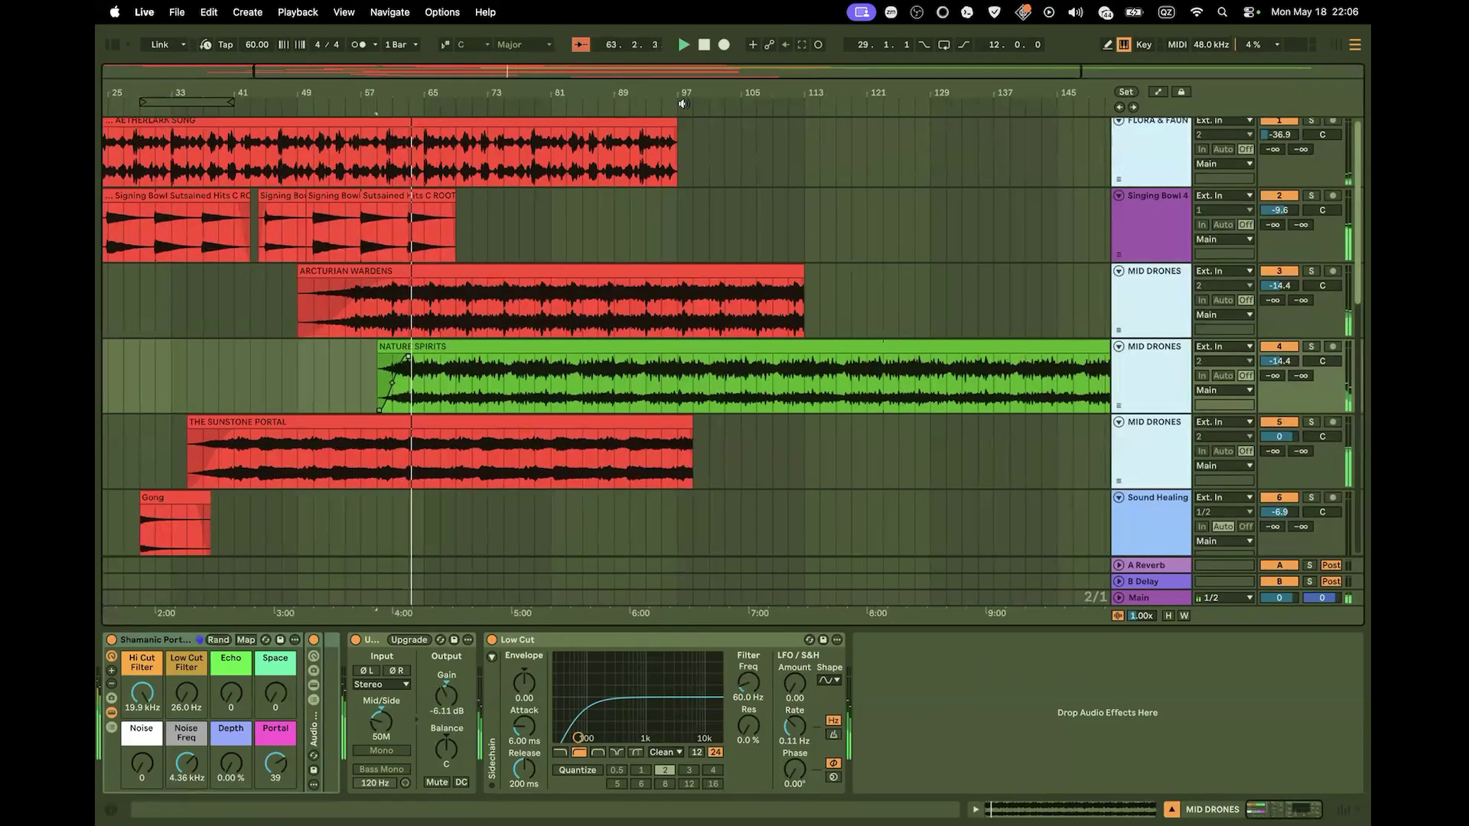
pyautogui.moveTo(684, 95); pyautogui.dragTo(660, 8)
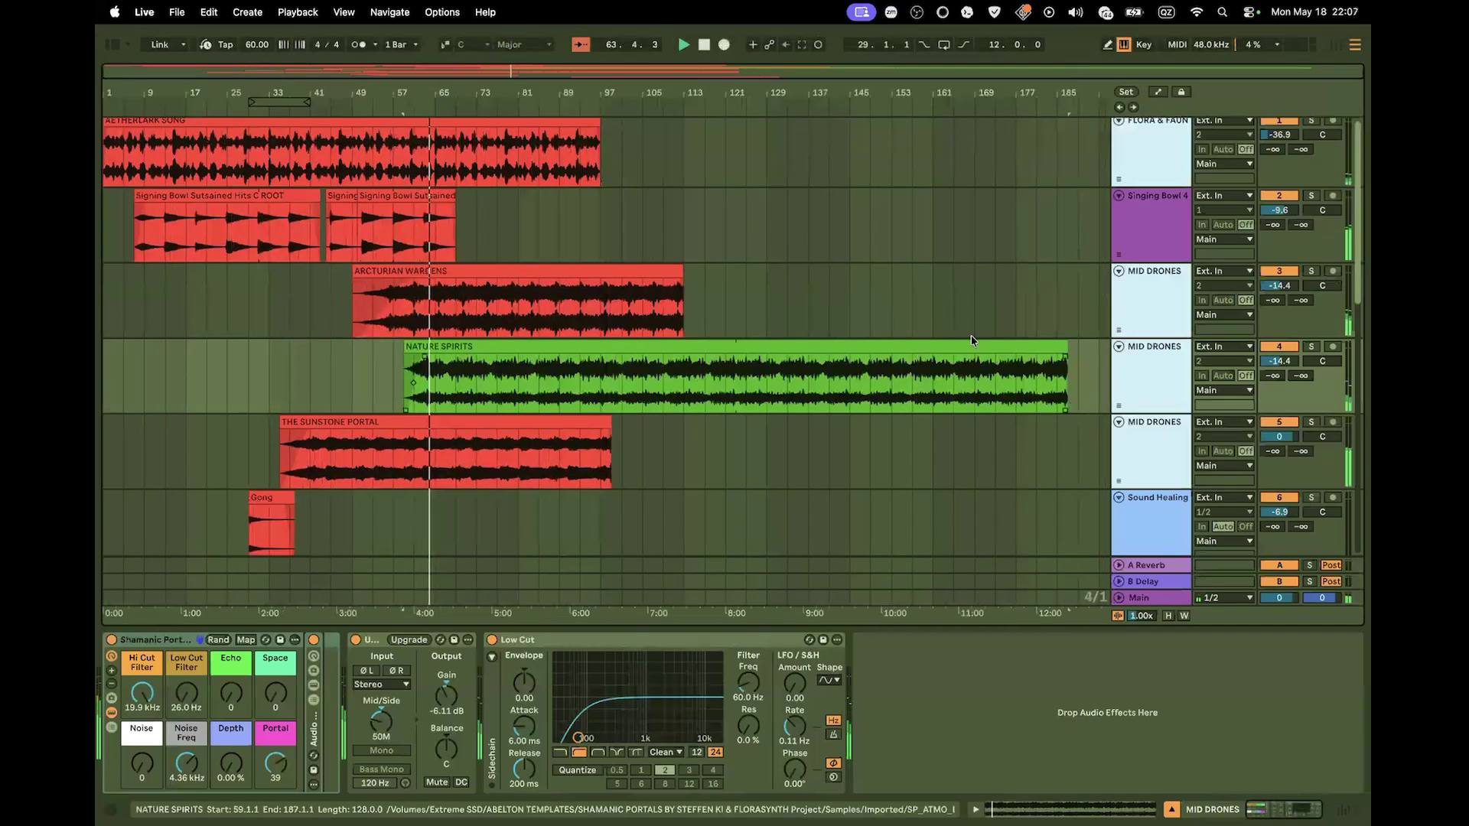
# Copy the Gong clip on the Sound Healing track so that the copy starts at bar 69
pyautogui.scroll(-5, 969, 412)
pyautogui.scroll(-5, 995, 410)
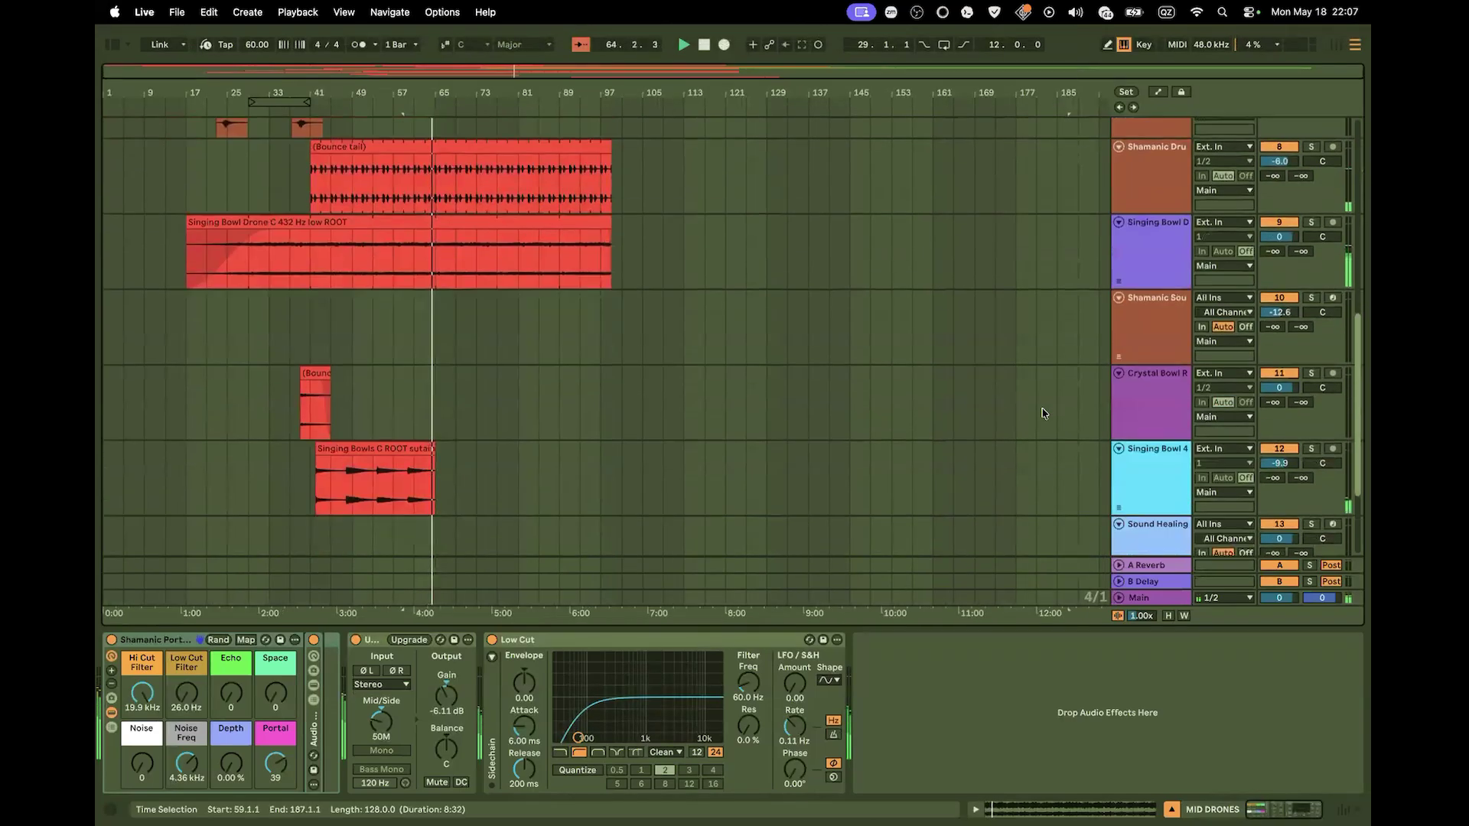
pyautogui.scroll(10, 1045, 401)
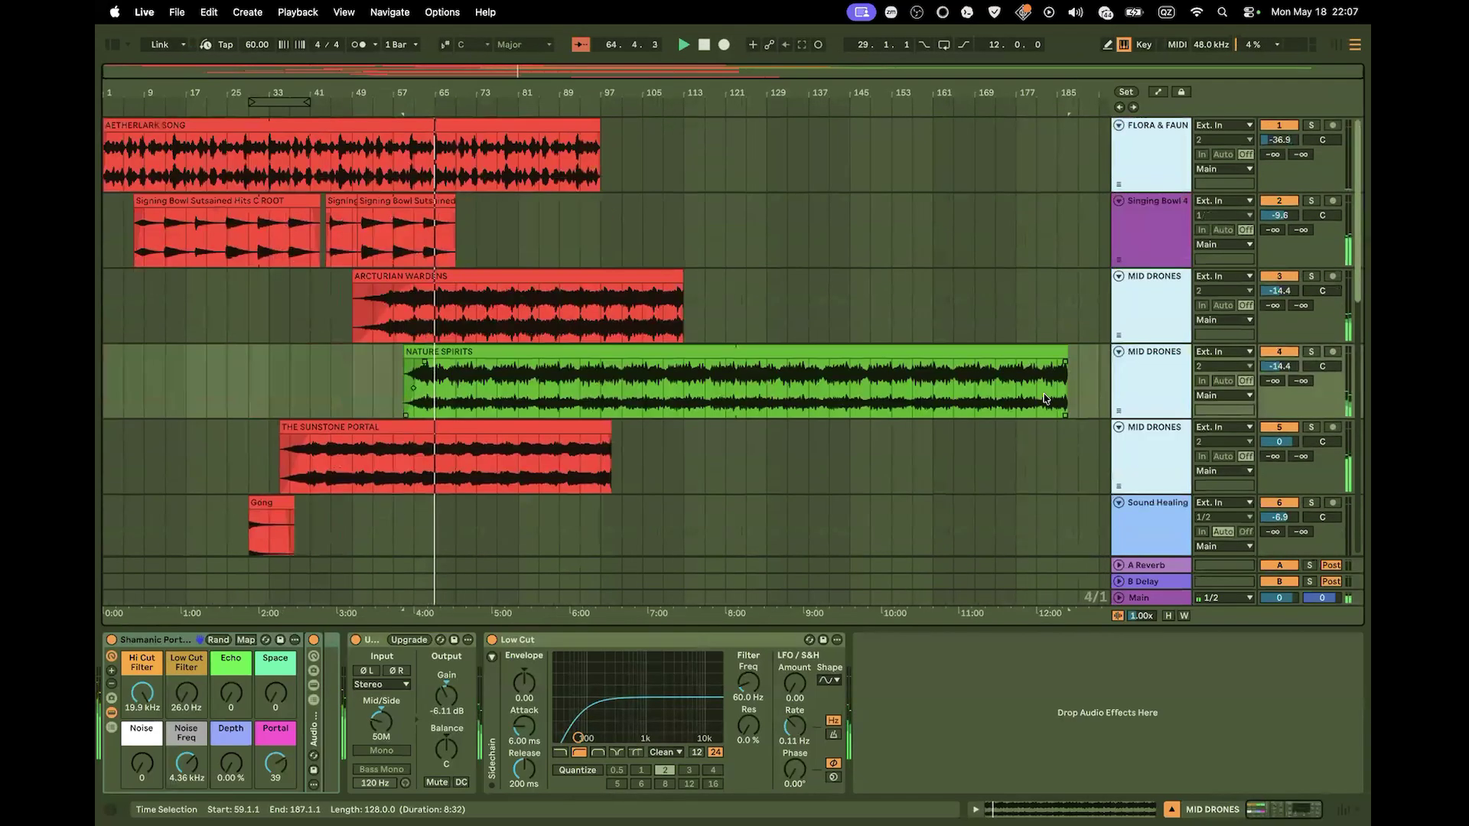
pyautogui.scroll(-10, 1045, 399)
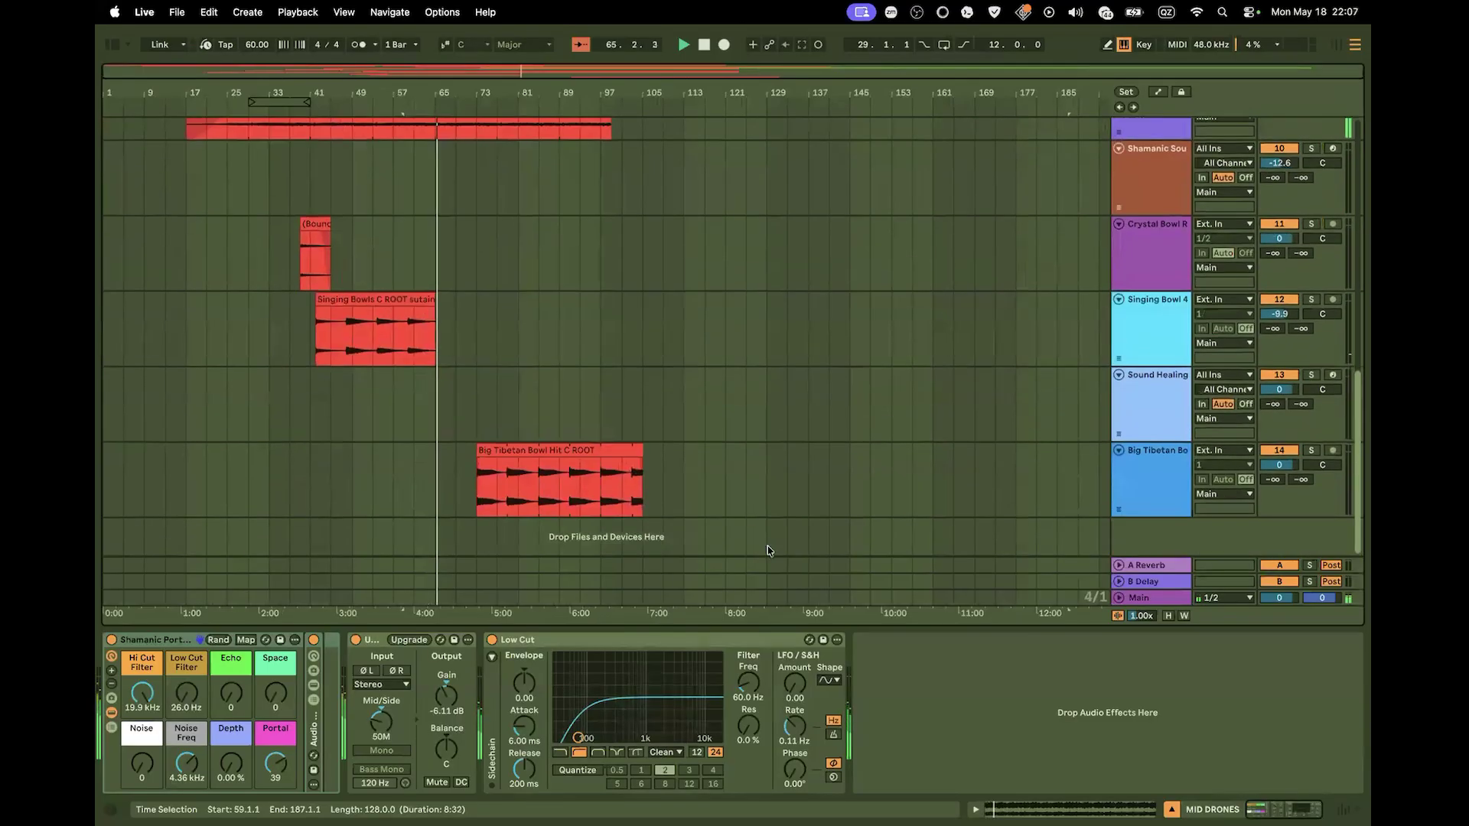
pyautogui.scroll(10, 569, 444)
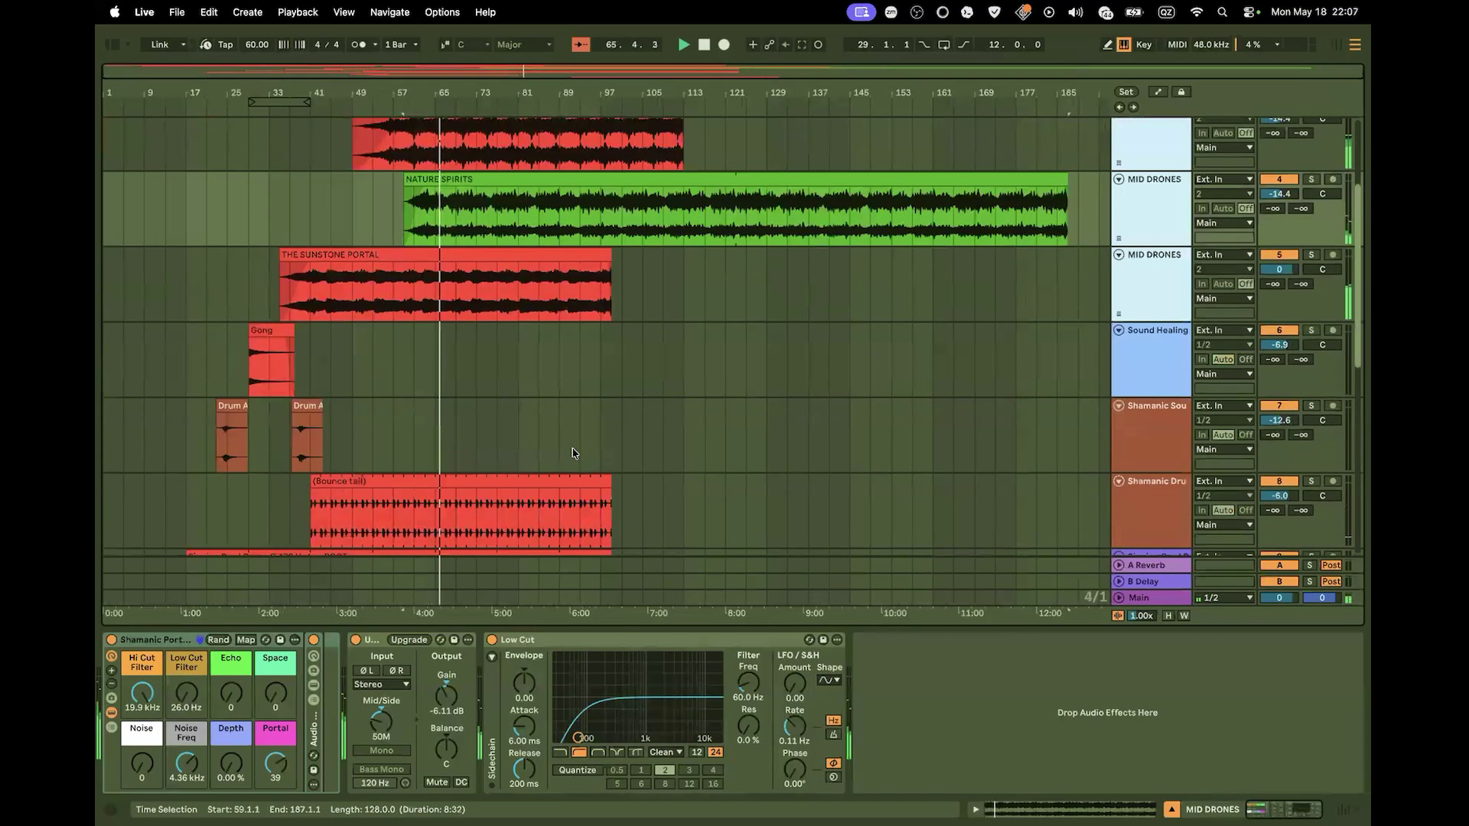
pyautogui.scroll(-3, 572, 453)
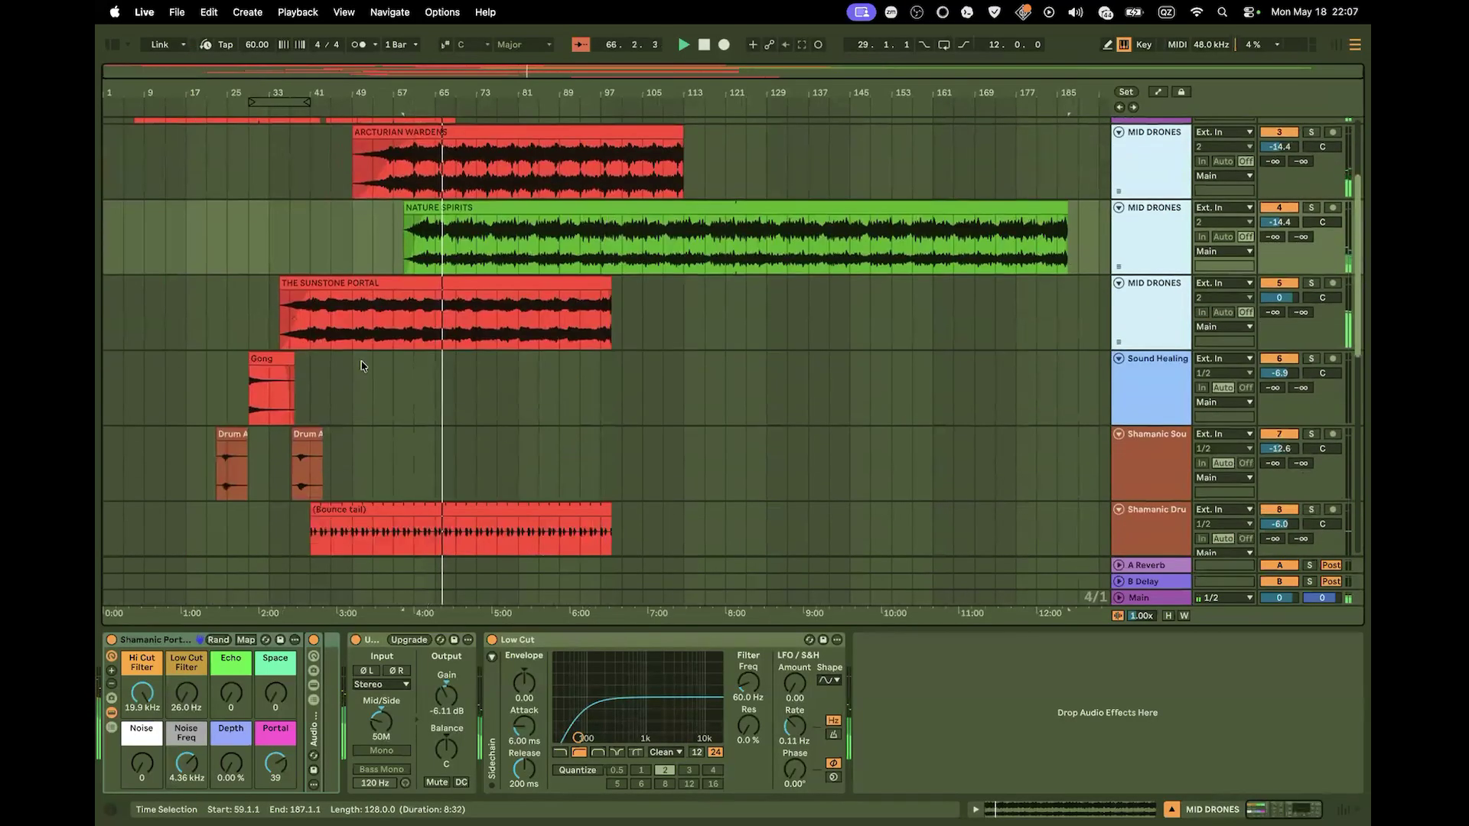
pyautogui.click(272, 360)
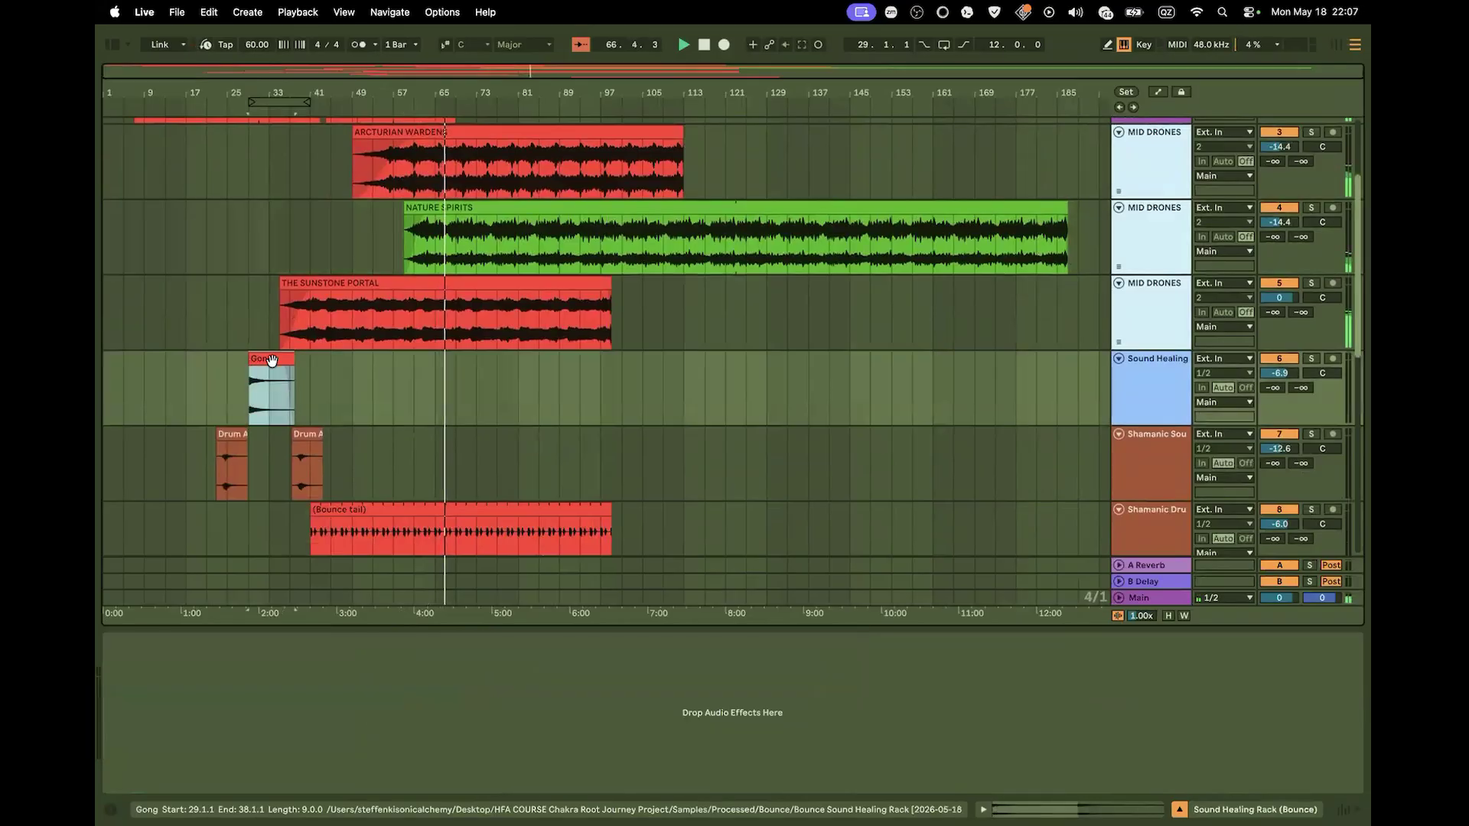
pyautogui.moveTo(272, 360)
pyautogui.mouseDown()
pyautogui.moveTo(505, 361)
pyautogui.moveTo(488, 362)
pyautogui.mouseUp()
# Move the Big Tibetan Bowl track up one place, above the empty Sound Healing track
pyautogui.scroll(-10, 711, 386)
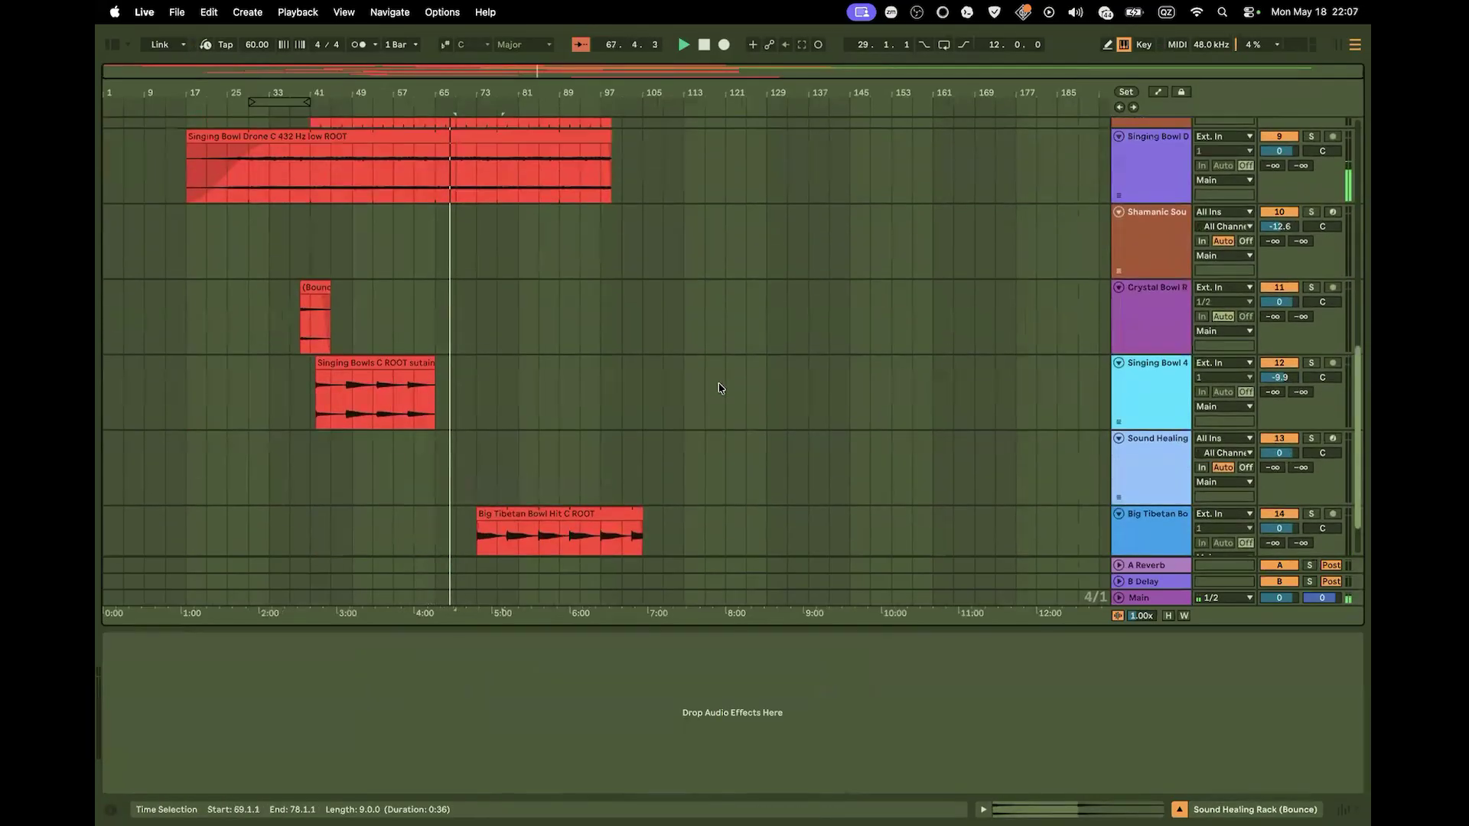
pyautogui.scroll(12, 718, 388)
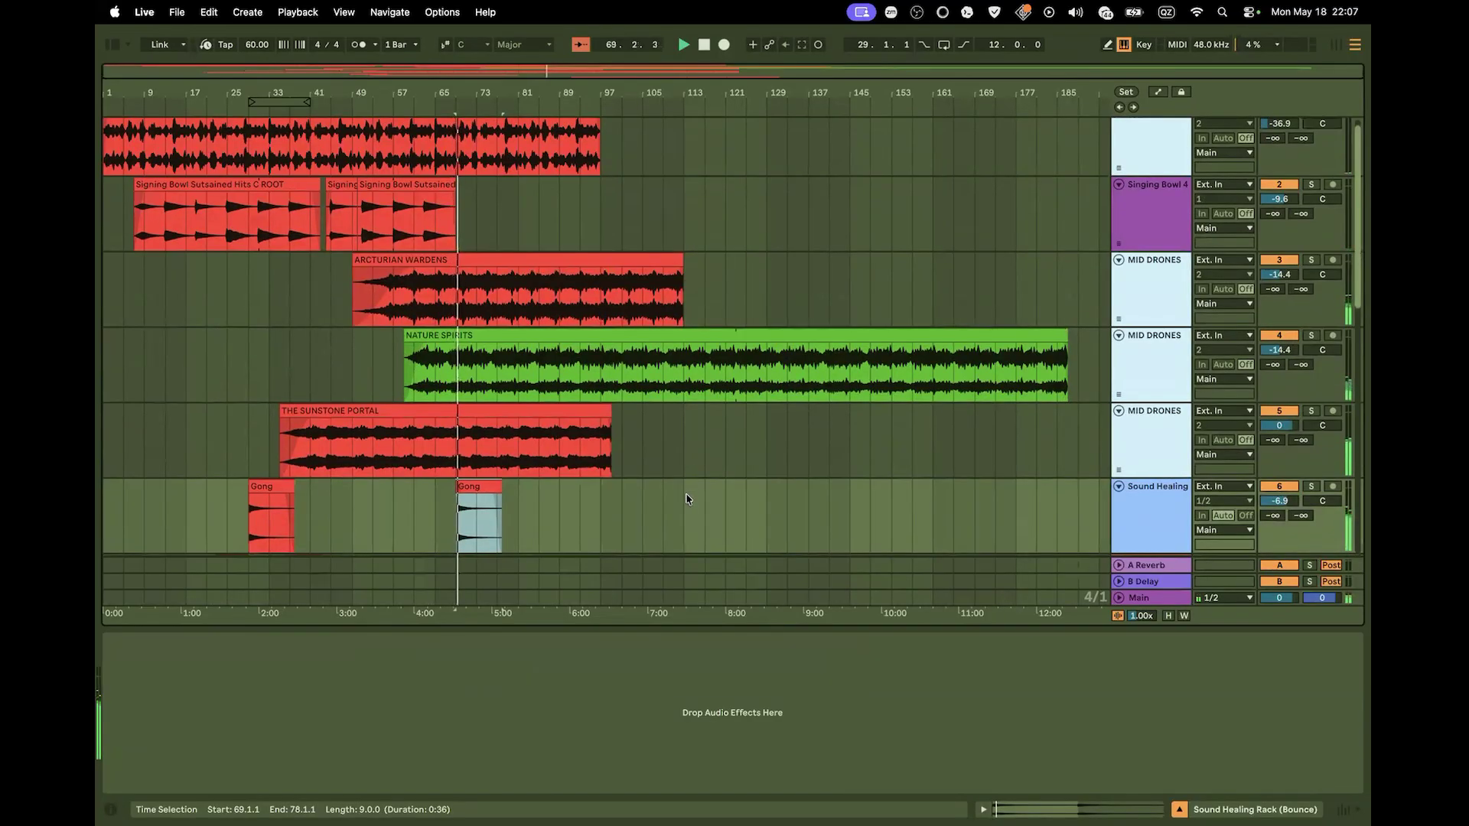
pyautogui.scroll(-1, 695, 482)
pyautogui.scroll(-10, 695, 482)
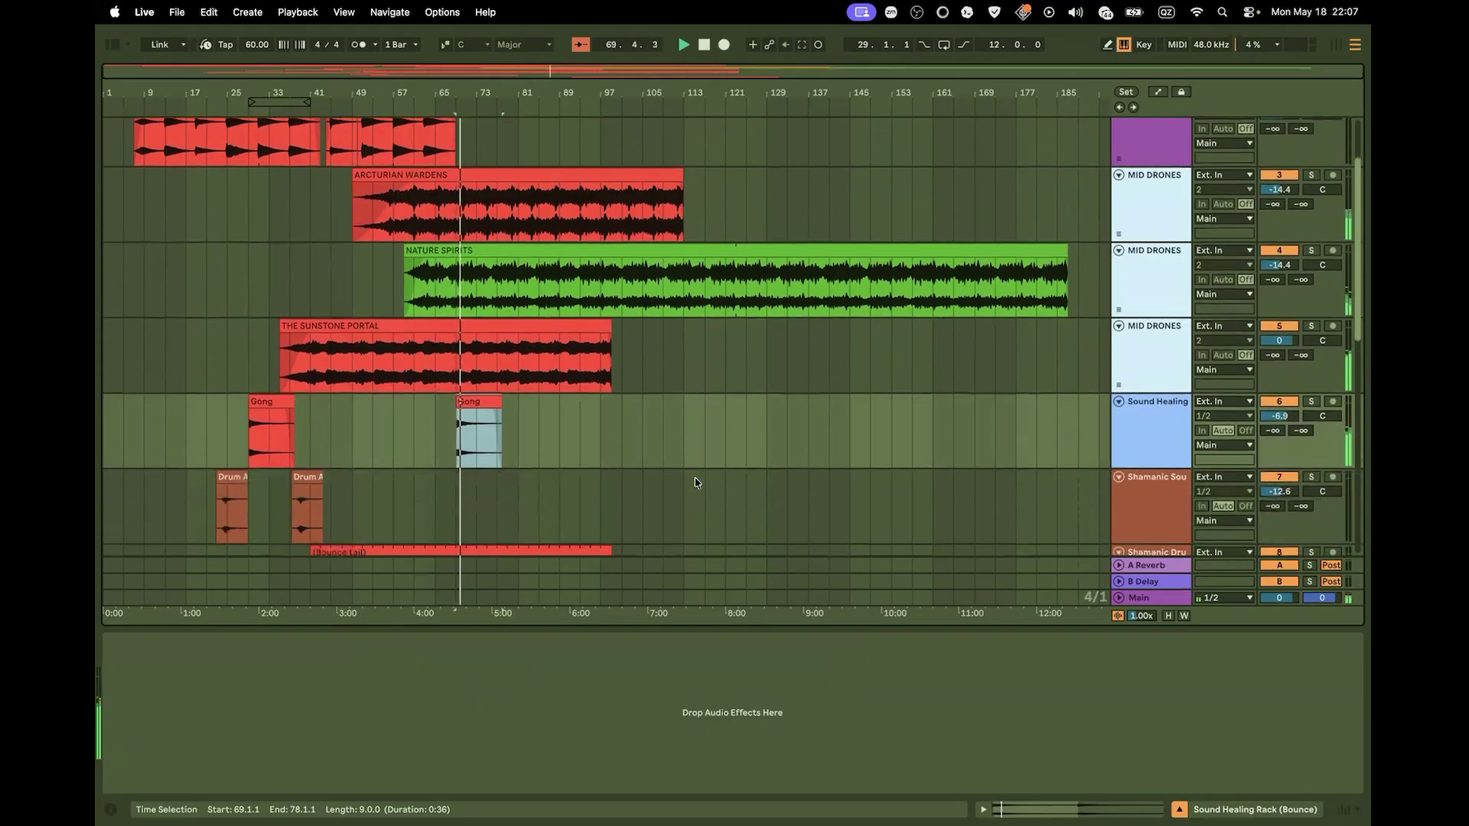
pyautogui.scroll(-15, 706, 491)
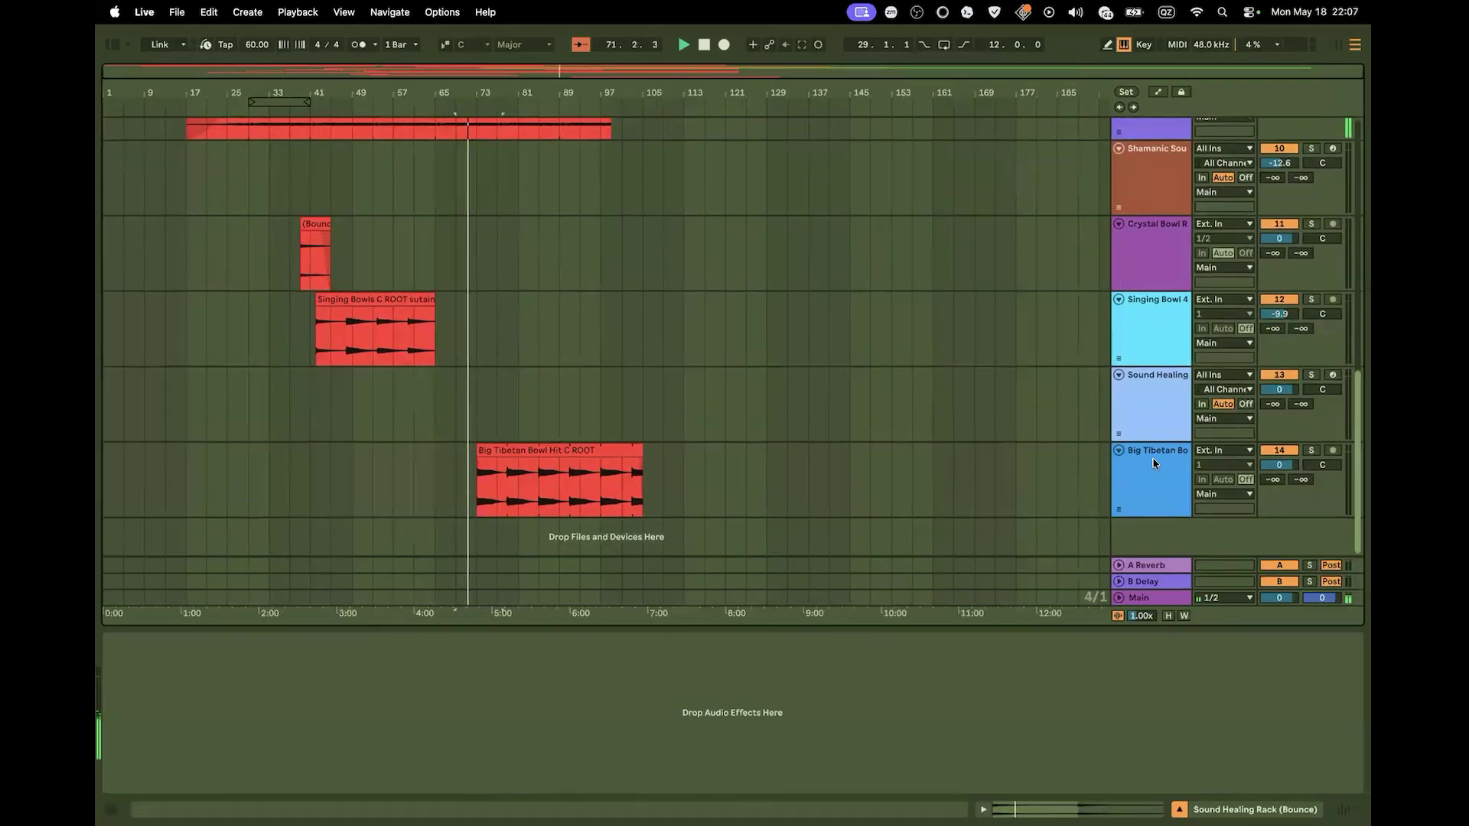
pyautogui.moveTo(1153, 459); pyautogui.dragTo(1149, 386)
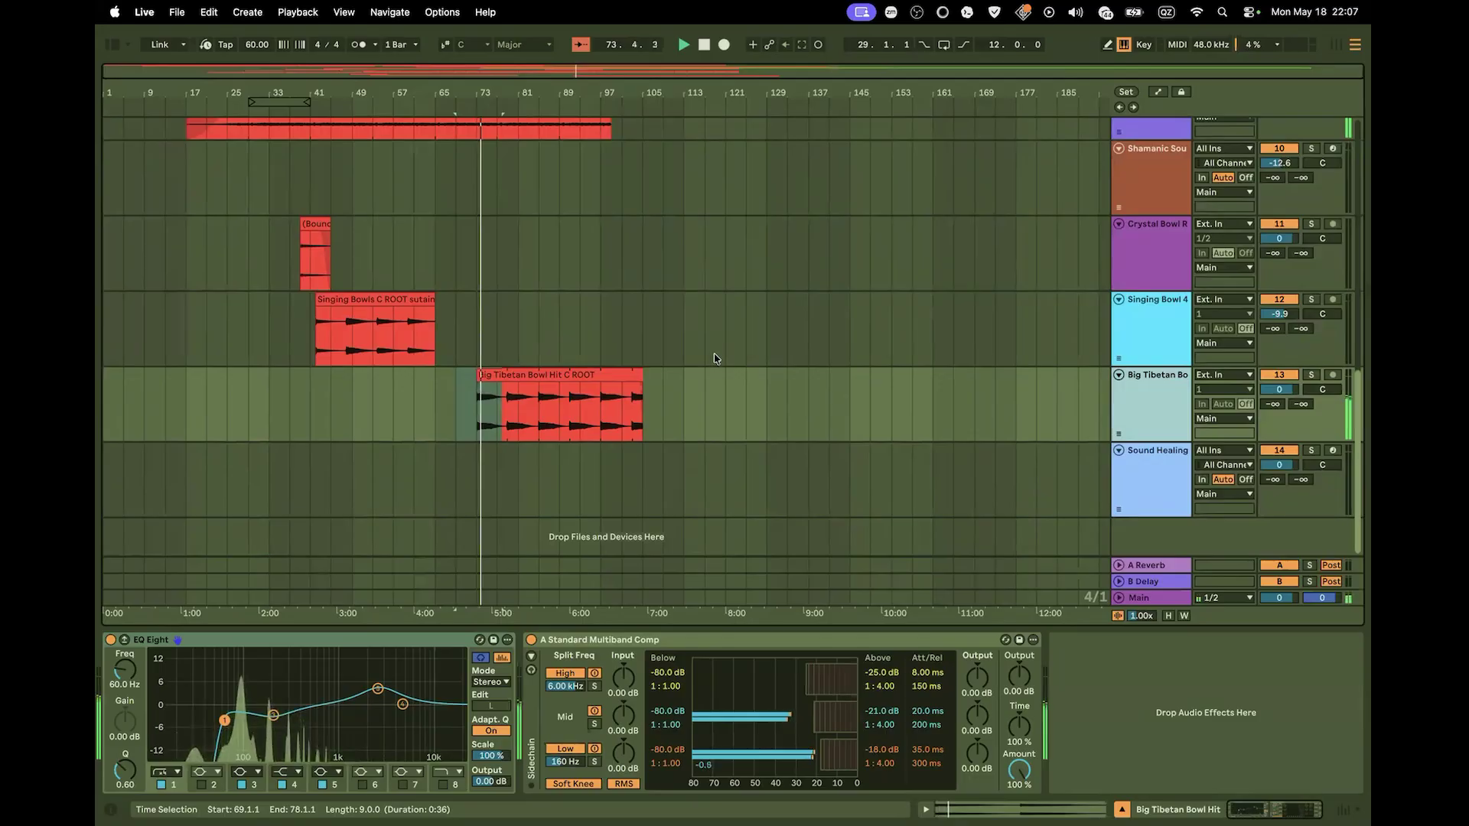
# Set the arrangement loop to run from bar 1 to bar 101, a length of 100 bars
pyautogui.scroll(10, 777, 204)
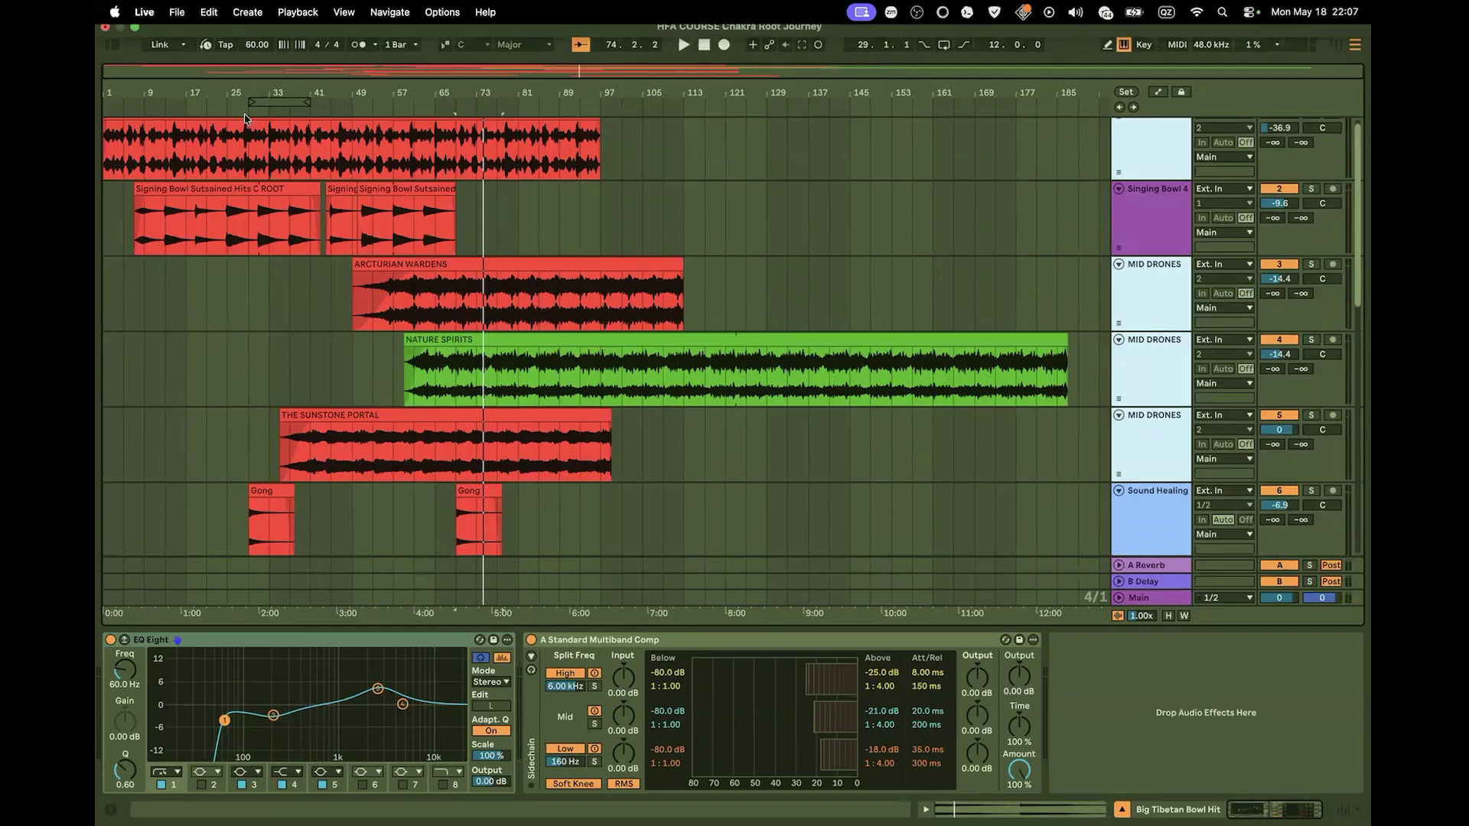
pyautogui.moveTo(254, 104); pyautogui.dragTo(105, 102)
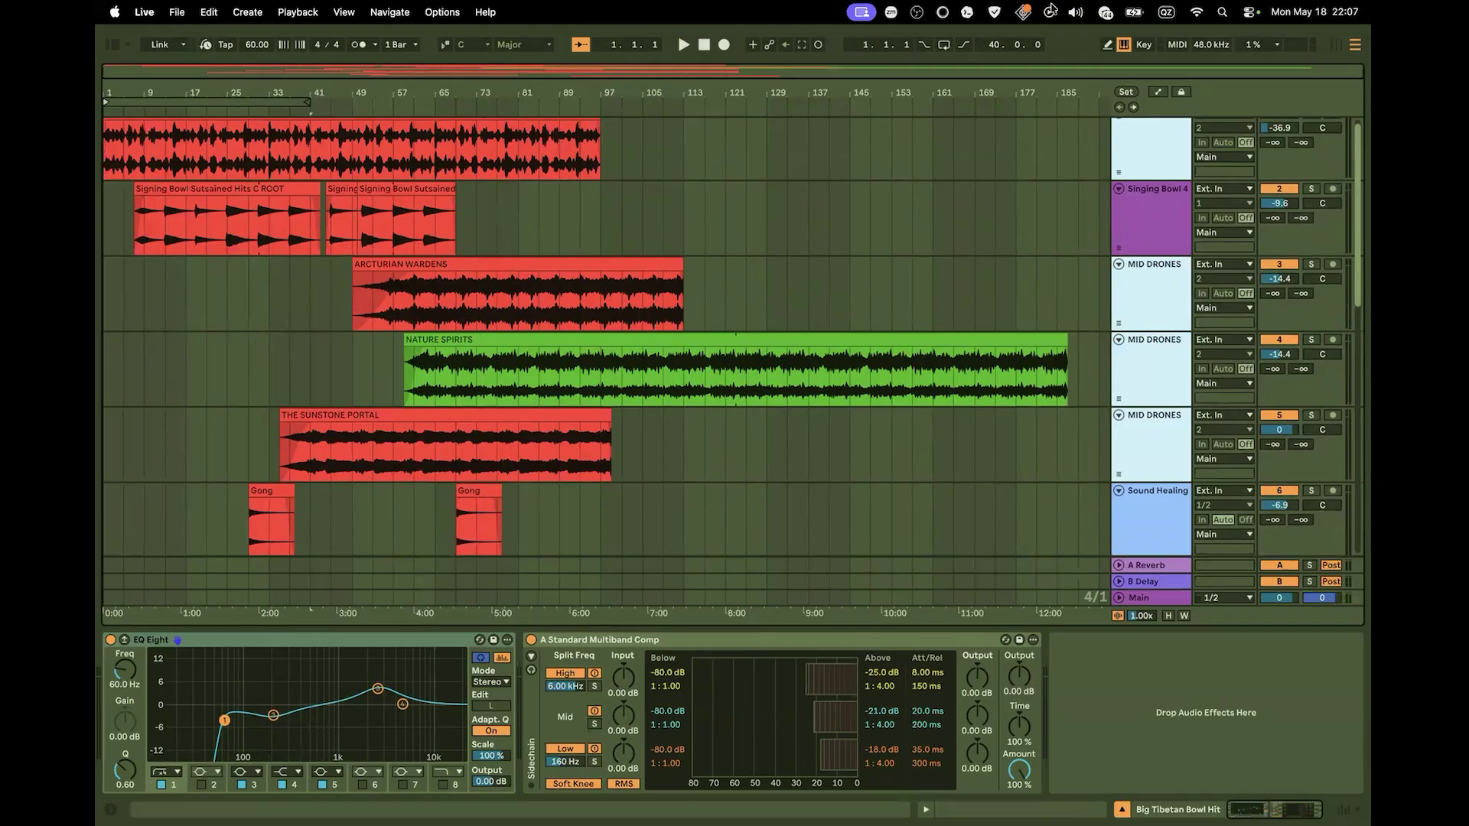
pyautogui.click(304, 102)
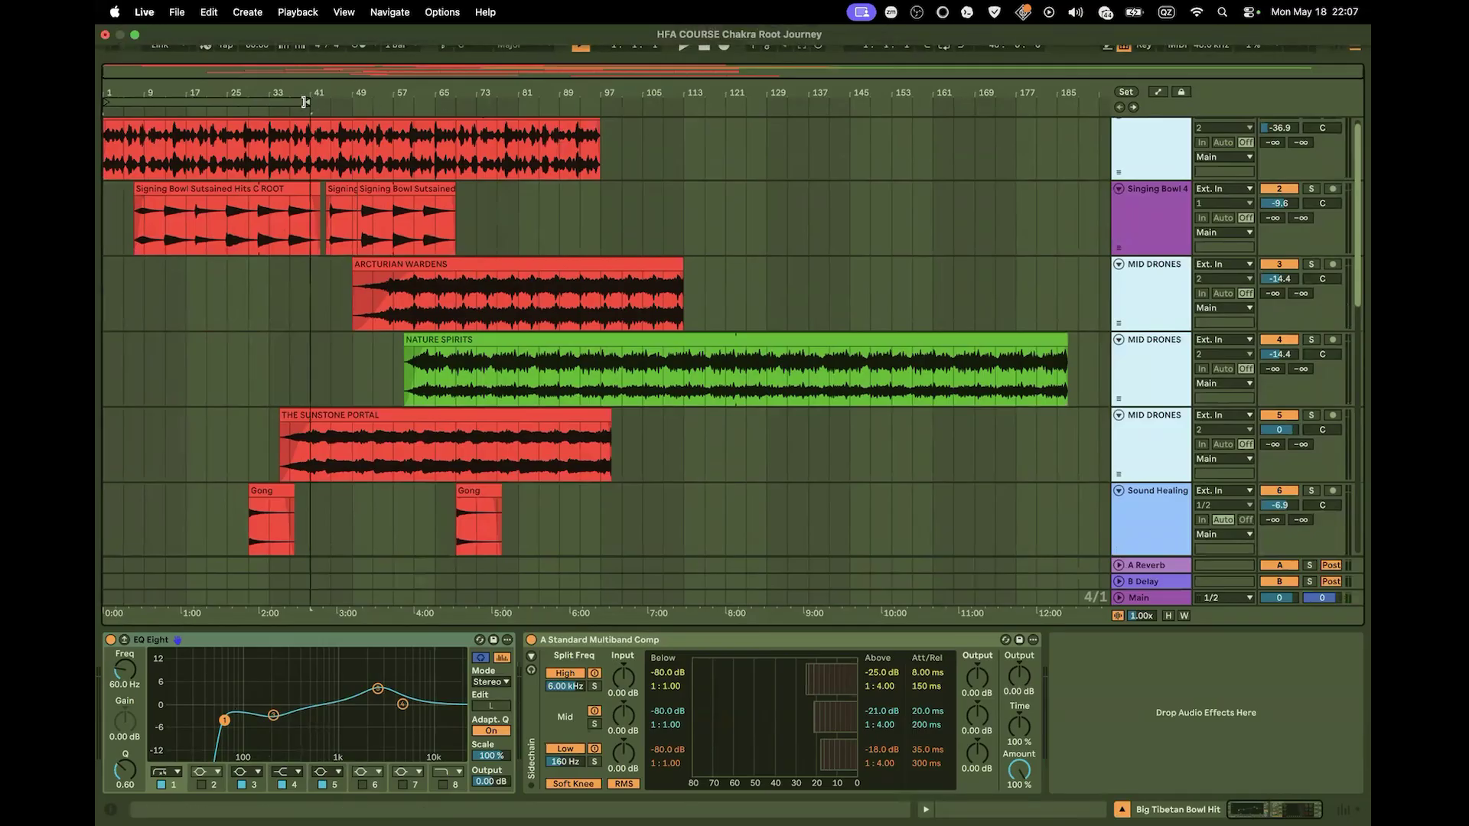
pyautogui.moveTo(306, 103); pyautogui.dragTo(608, 107)
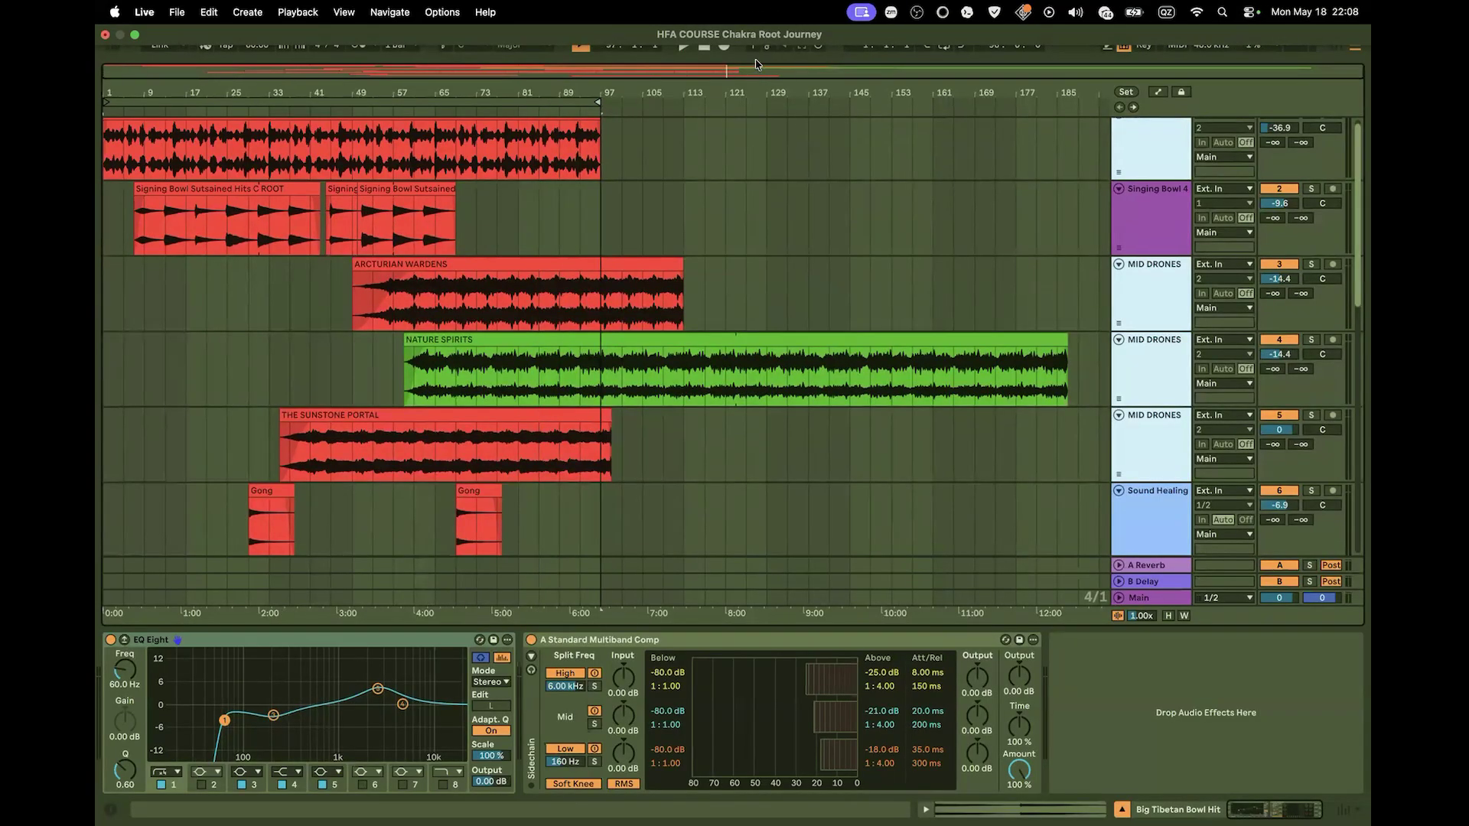
pyautogui.scroll(-12, 655, 254)
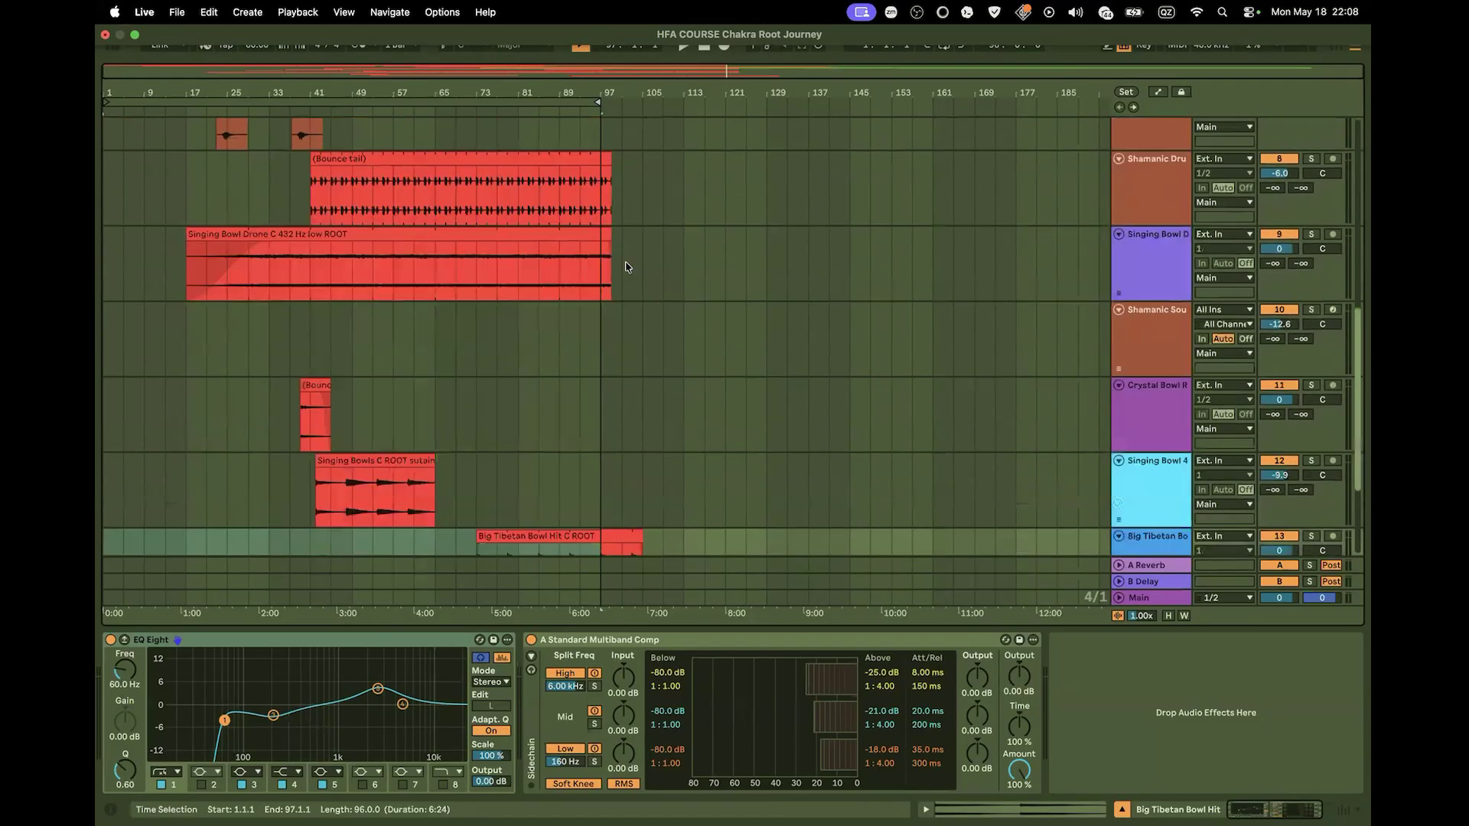
pyautogui.scroll(12, 626, 266)
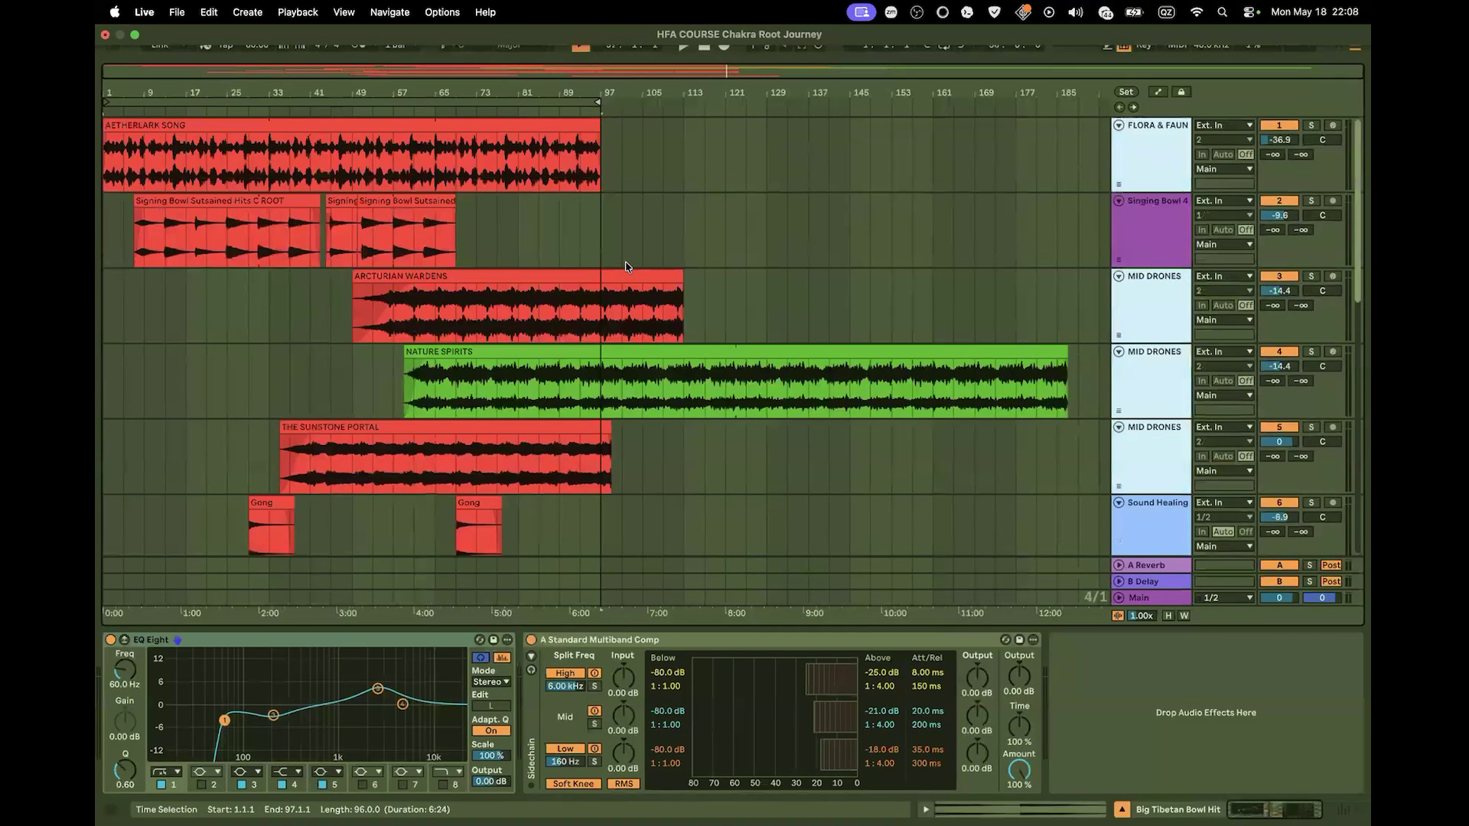
pyautogui.moveTo(597, 100)
pyautogui.mouseDown()
pyautogui.moveTo(664, 105)
pyautogui.moveTo(622, 105)
pyautogui.mouseUp()
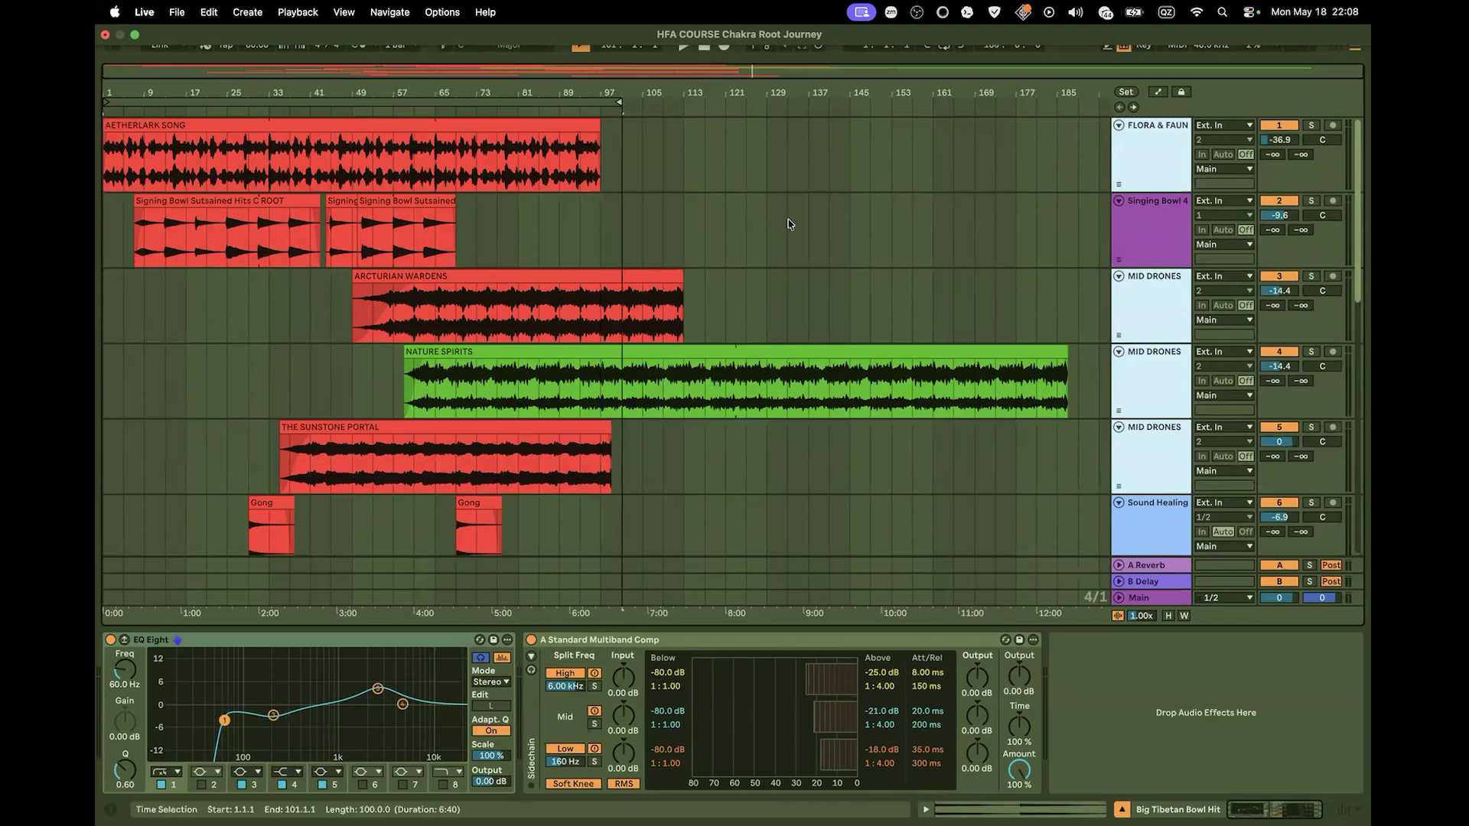
# Select the content of the whole loop range and play the arrangement from bar 1 to check the mix
pyautogui.scroll(-4, 784, 227)
pyautogui.scroll(-5, 783, 227)
pyautogui.scroll(8, 748, 272)
pyautogui.scroll(-10, 848, 330)
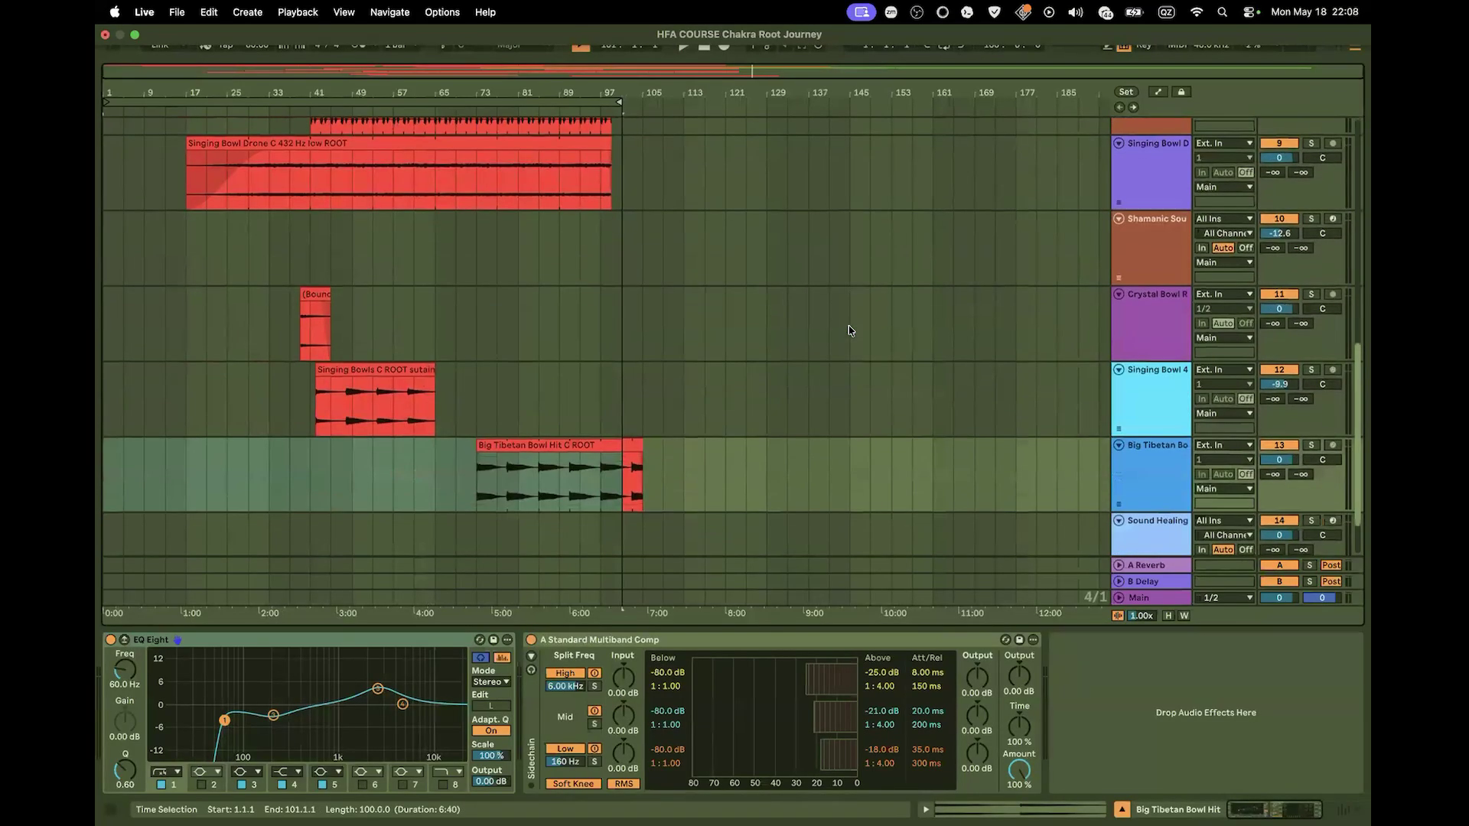
pyautogui.scroll(10, 870, 330)
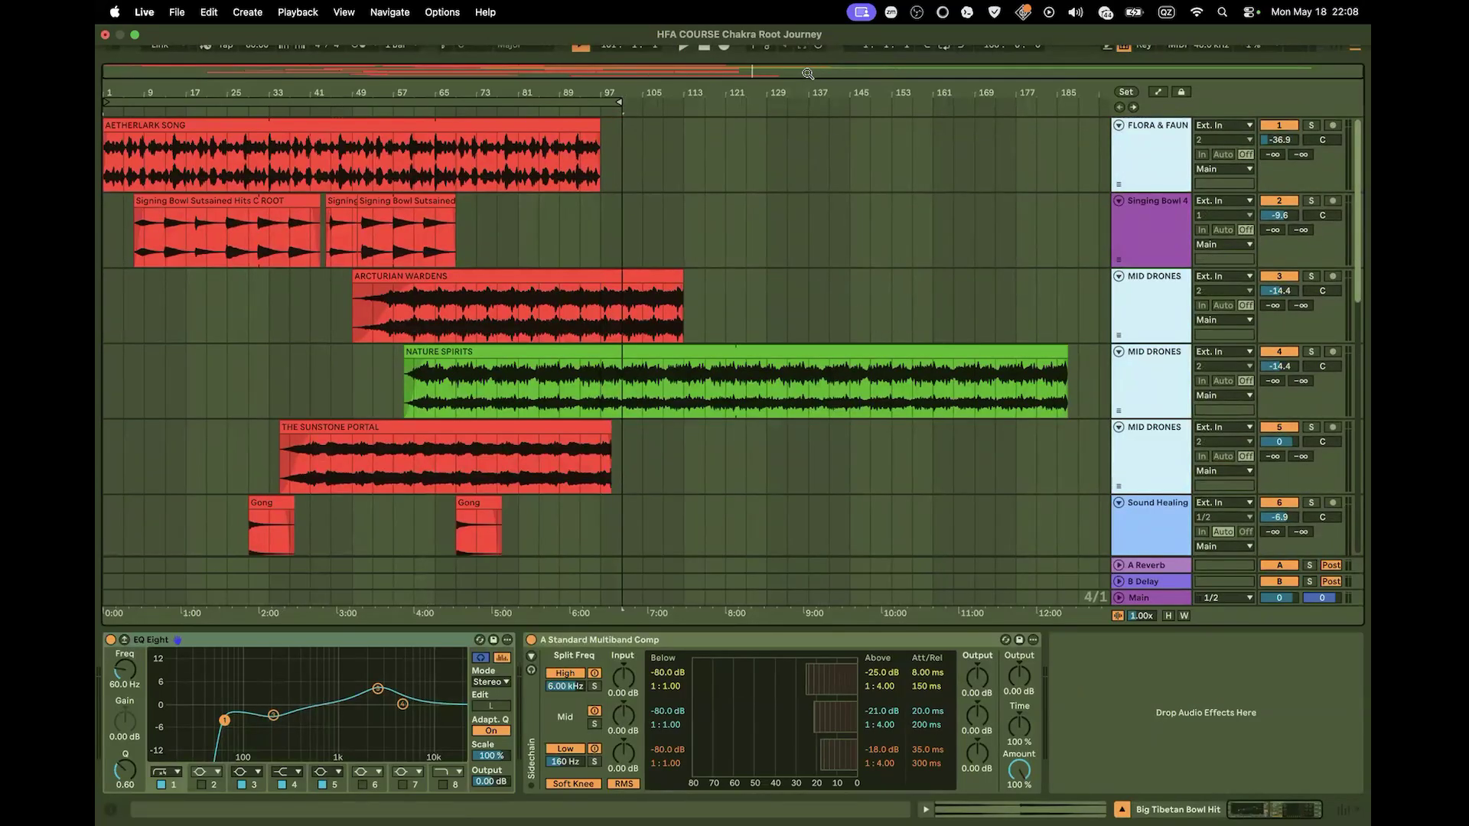
pyautogui.click(581, 98)
pyautogui.click(582, 99)
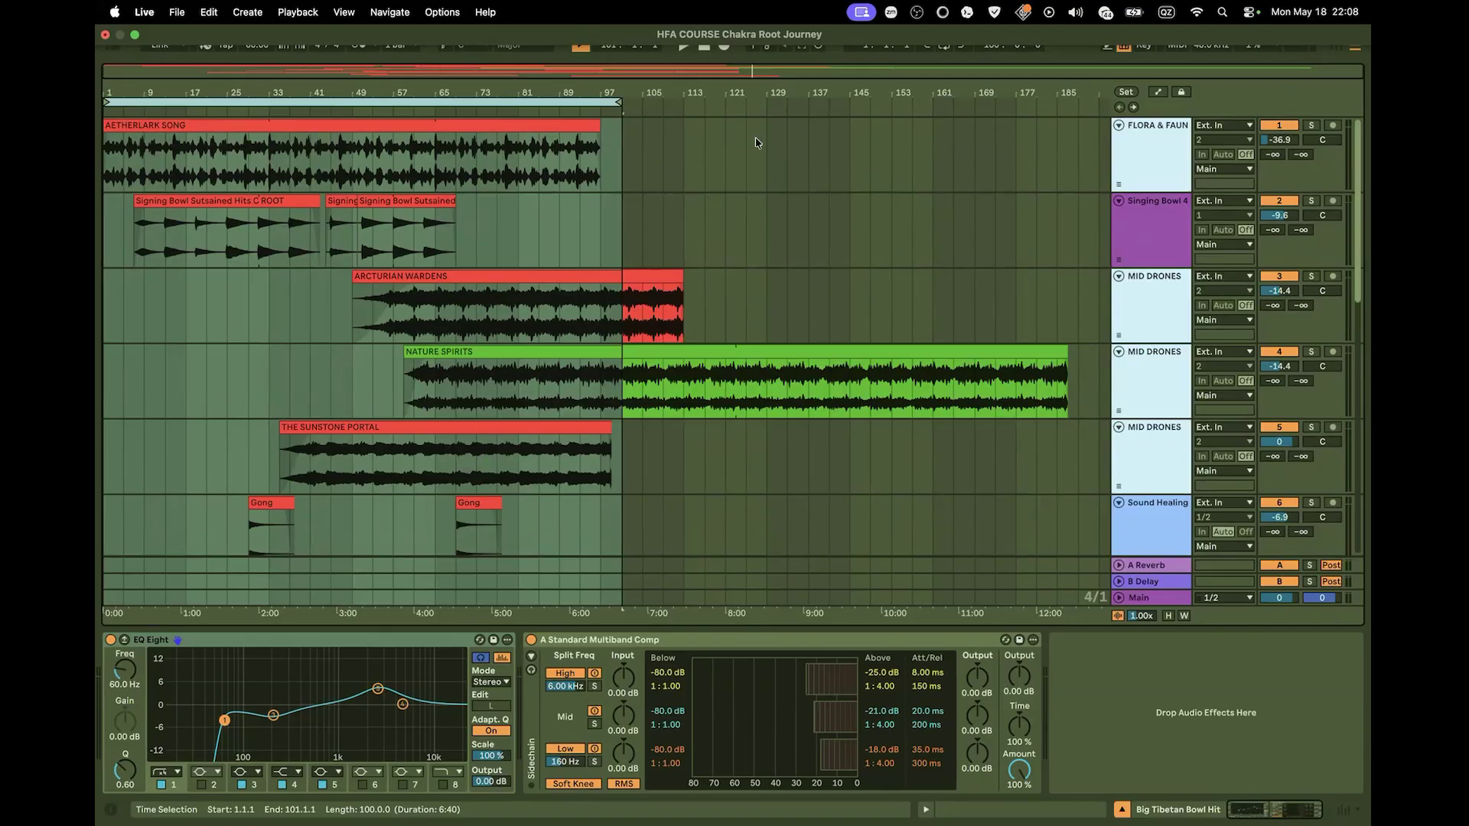
pyautogui.press('space')
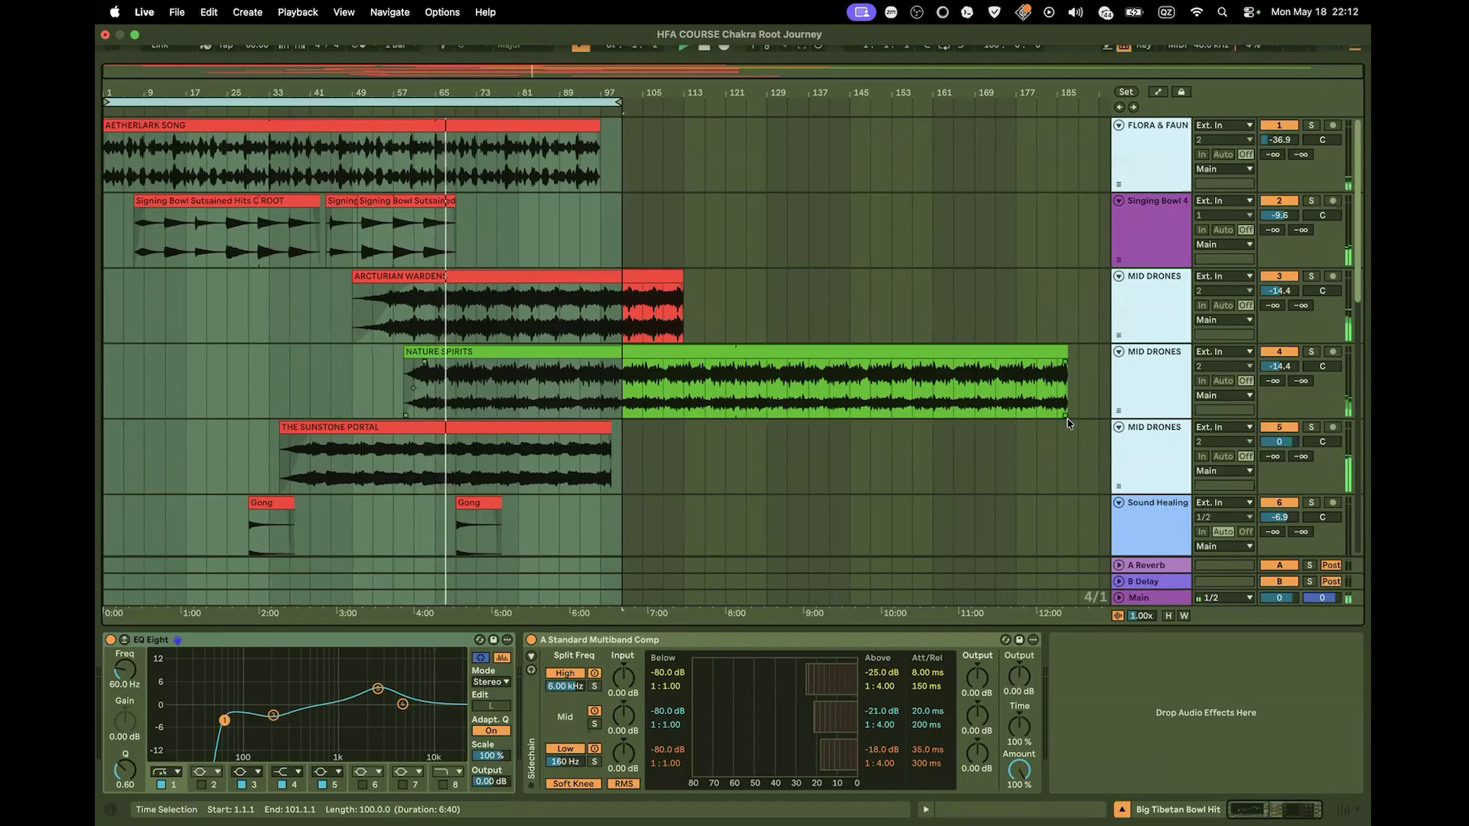
# Copy the Shamanic Portals effects rack from the MID DRONES track holding ARCTURIAN WARDENS
pyautogui.click(1165, 312)
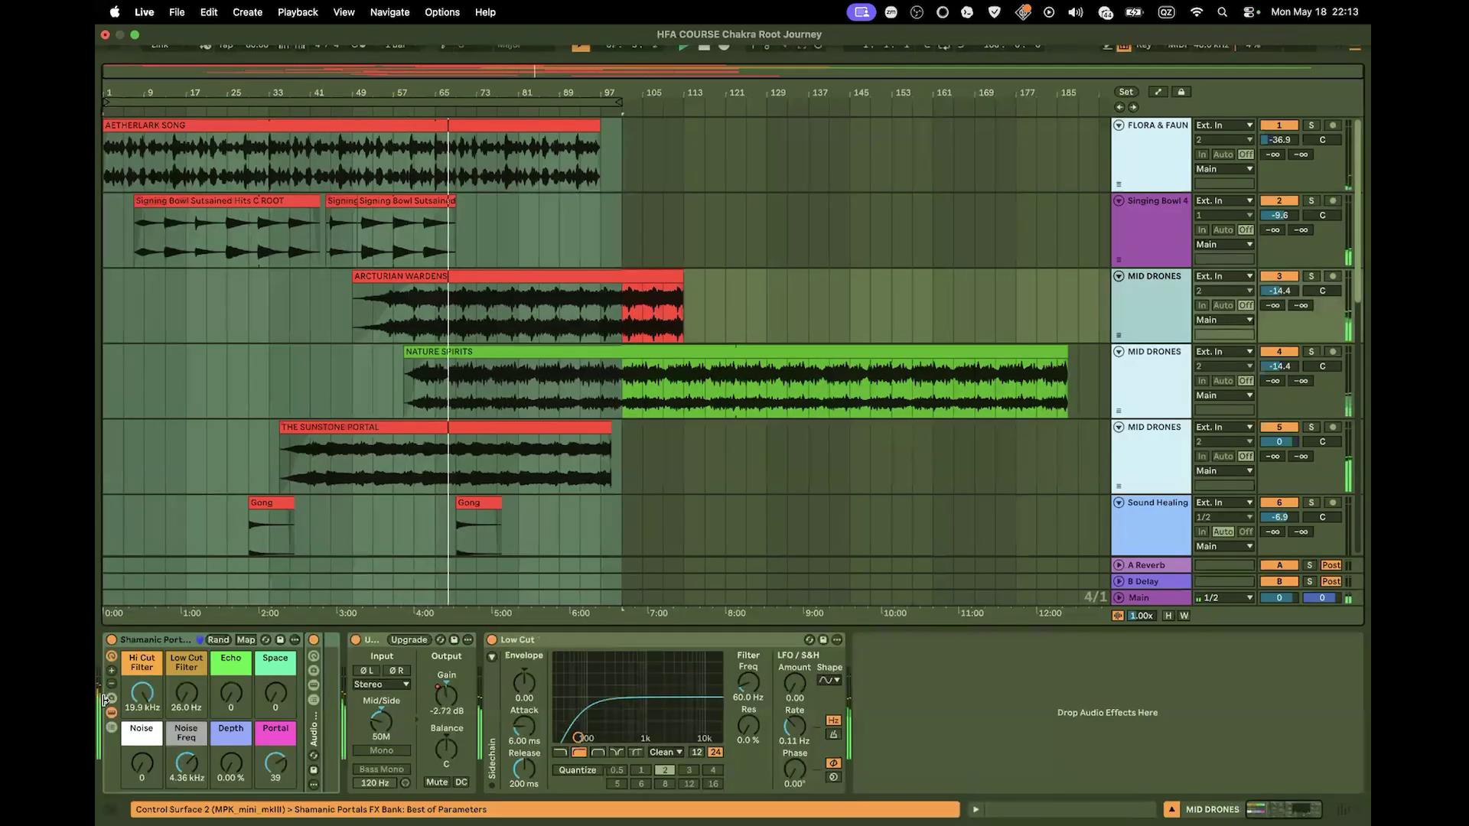
pyautogui.rightClick(169, 642)
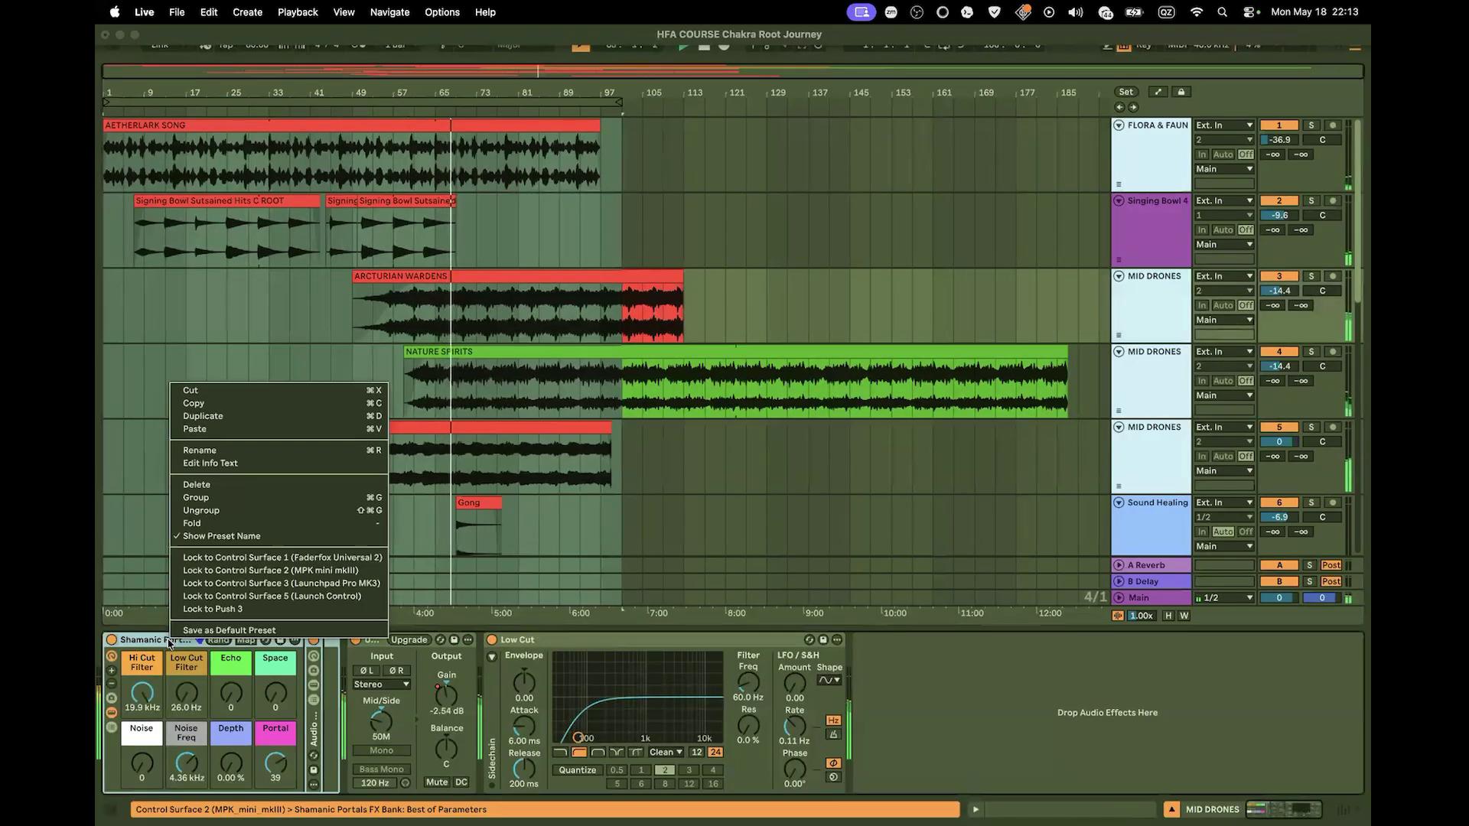
pyautogui.click(203, 404)
# On the NATURE SPIRITS track's Shamanic Portals rack, set Hi Cut Filter to 8.13 kHz, Echo to 24 and Space to 48
pyautogui.click(1099, 376)
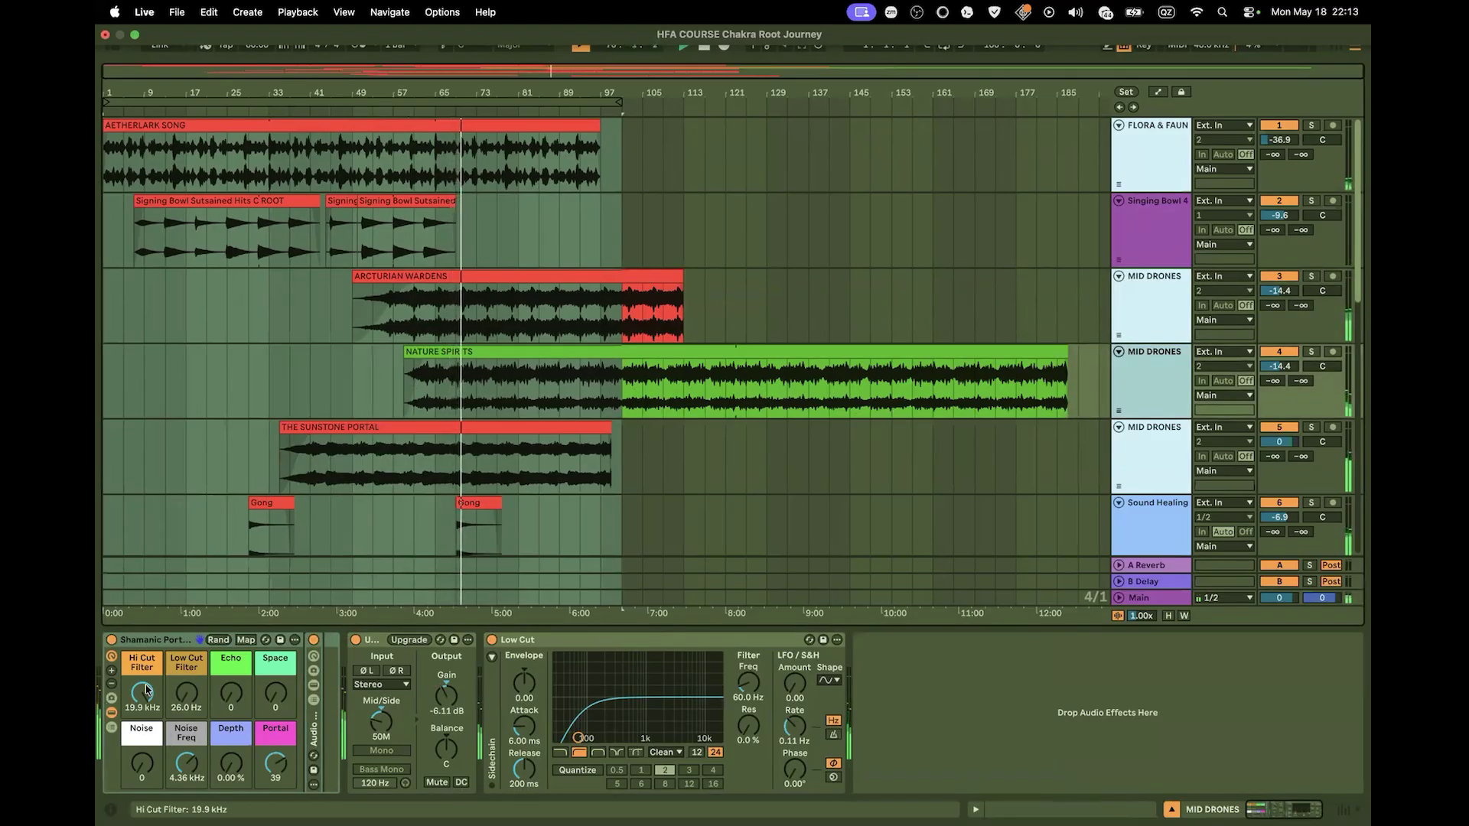
pyautogui.moveTo(146, 690); pyautogui.dragTo(153, 708)
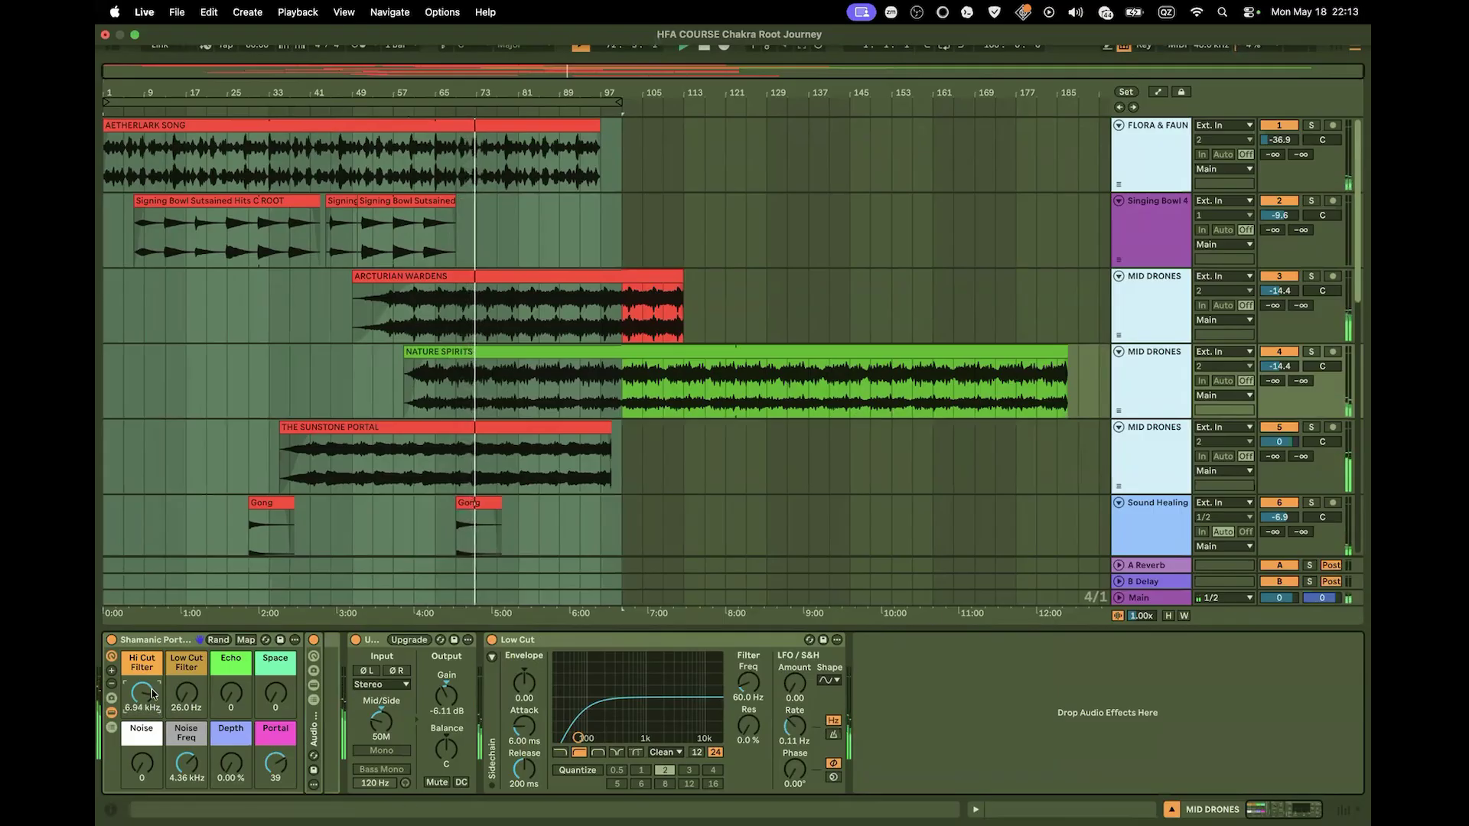
pyautogui.moveTo(136, 683); pyautogui.dragTo(141, 687)
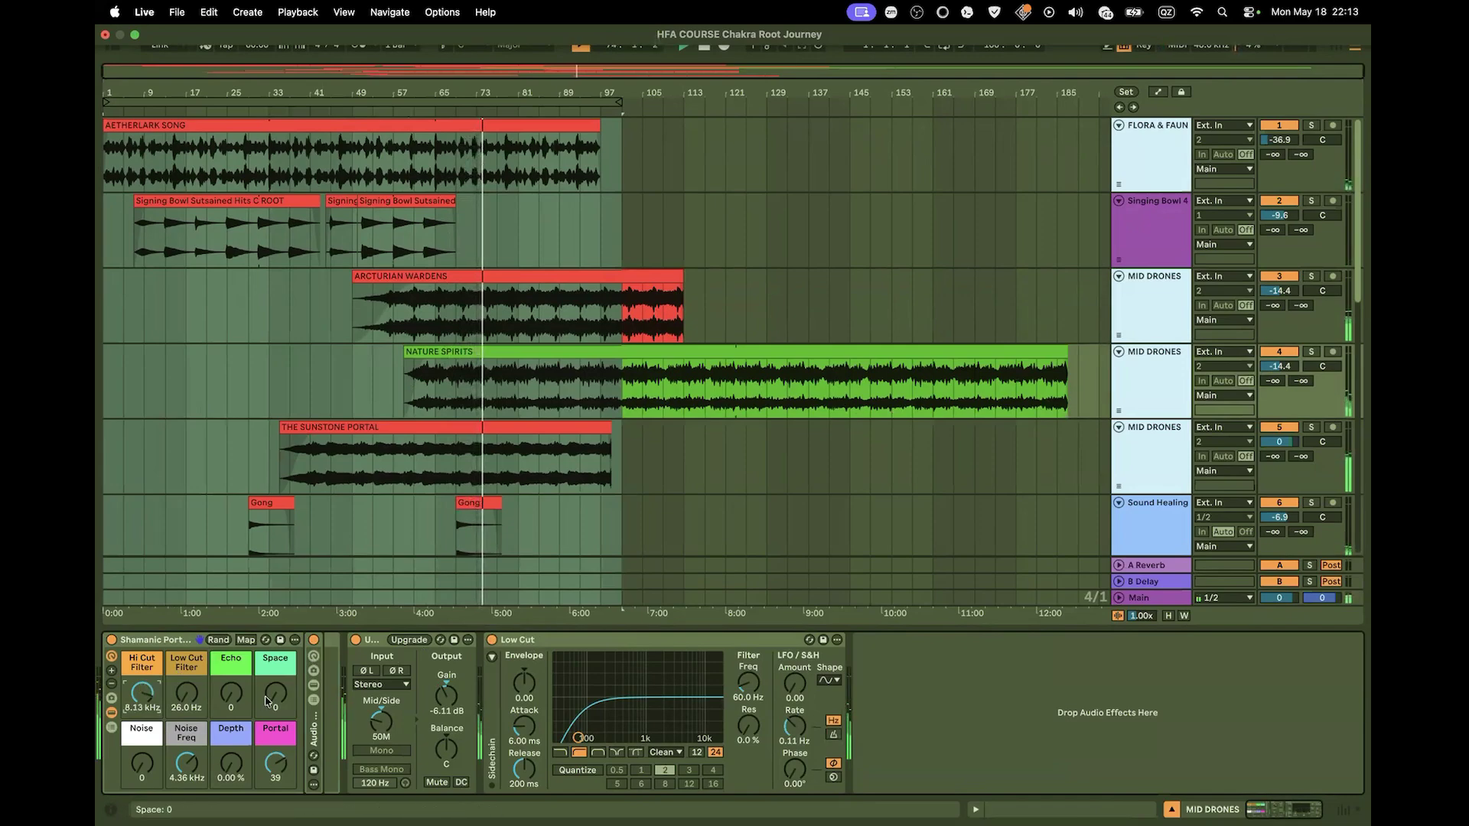
pyautogui.moveTo(273, 695)
pyautogui.mouseDown()
pyautogui.moveTo(266, 668)
pyautogui.moveTo(238, 686)
pyautogui.moveTo(239, 673)
pyautogui.moveTo(267, 679)
pyautogui.mouseUp()
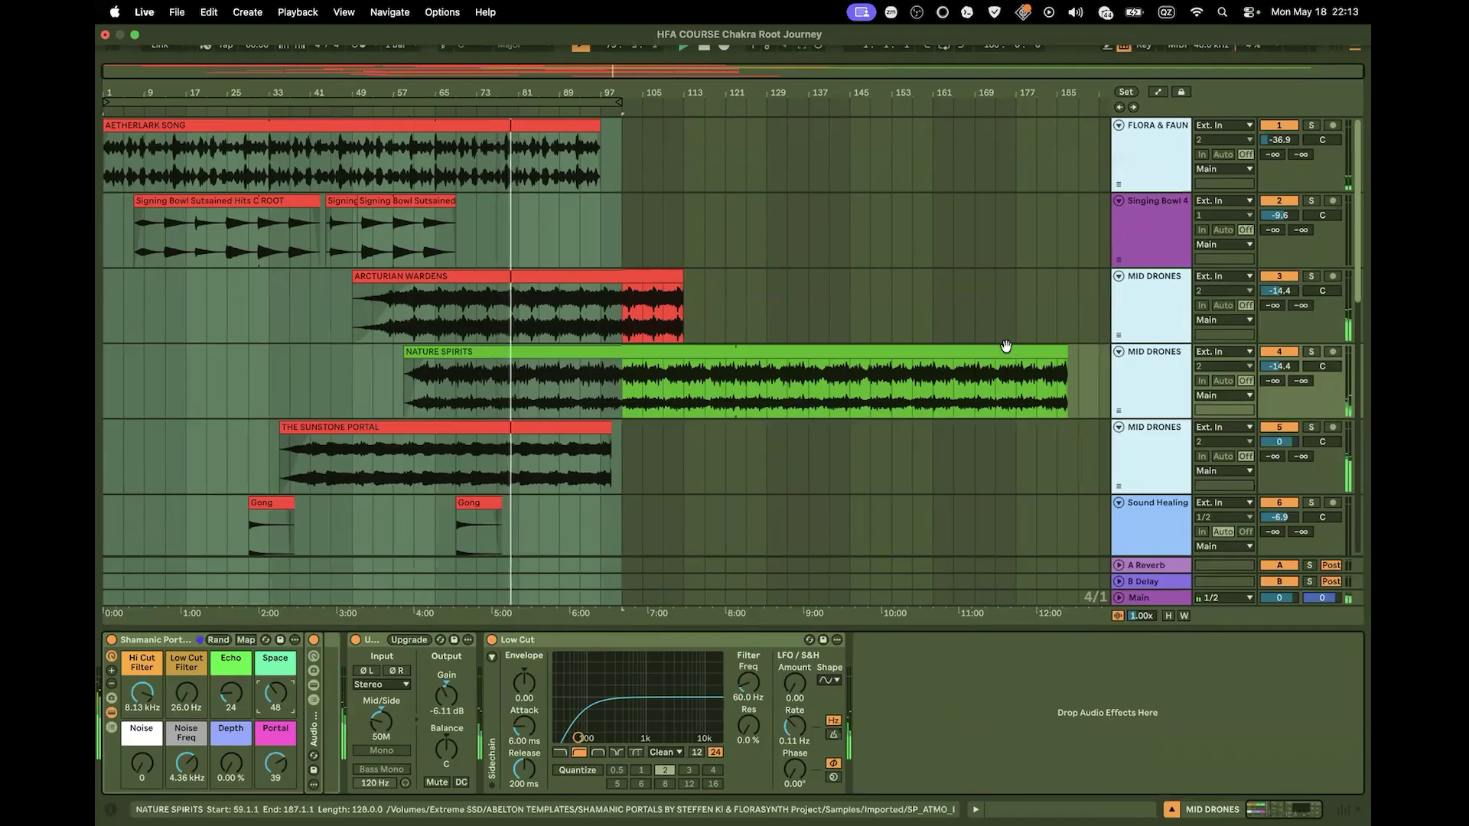
# Trim the end of the NATURE SPIRITS clip to bar 113, level with the end of ARCTURIAN WARDENS
pyautogui.moveTo(1058, 349)
pyautogui.mouseDown()
pyautogui.moveTo(671, 356)
pyautogui.moveTo(686, 358)
pyautogui.mouseUp()
pyautogui.scroll(-1, 734, 291)
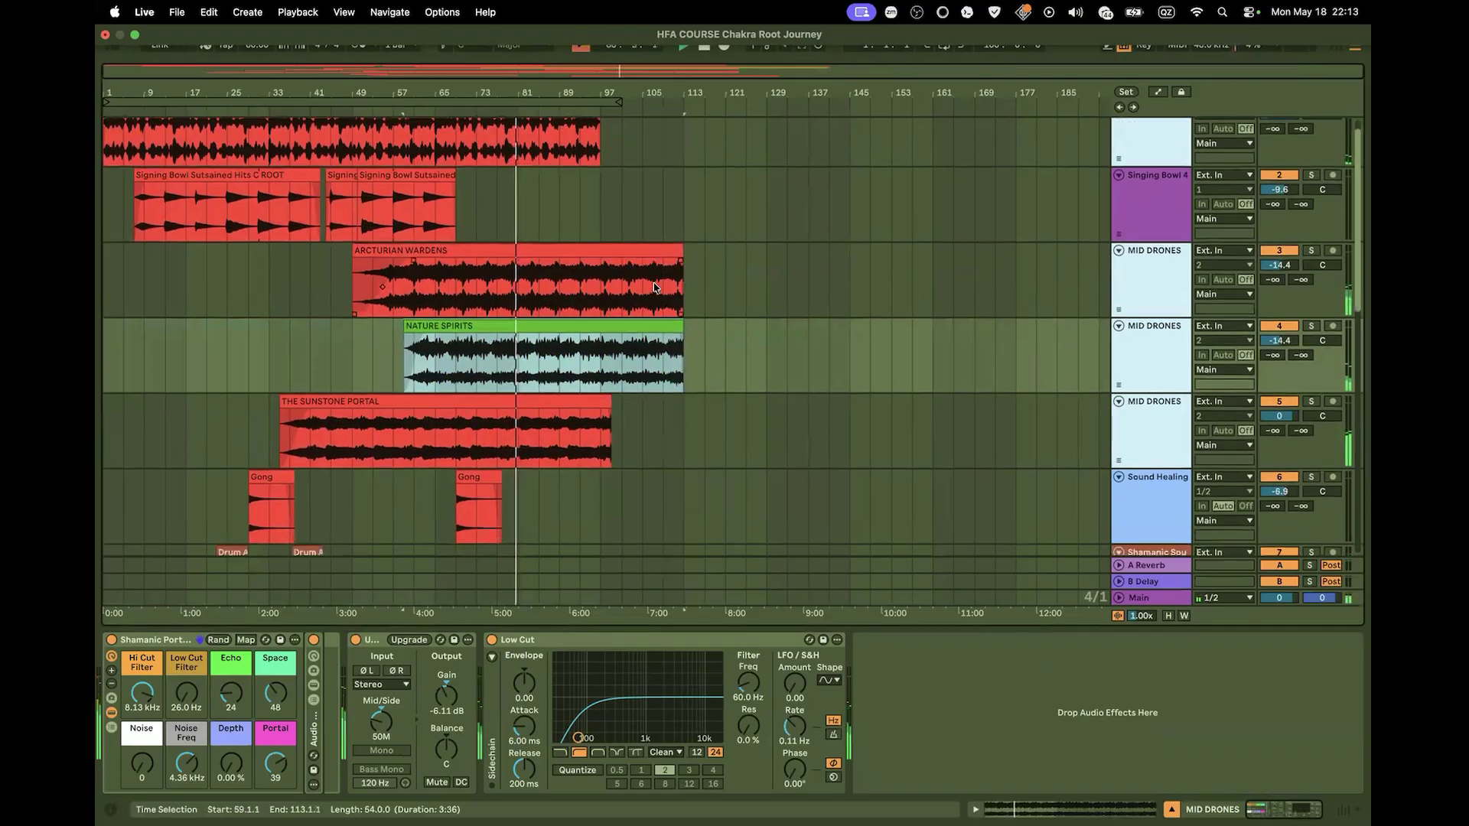
pyautogui.scroll(1, 756, 264)
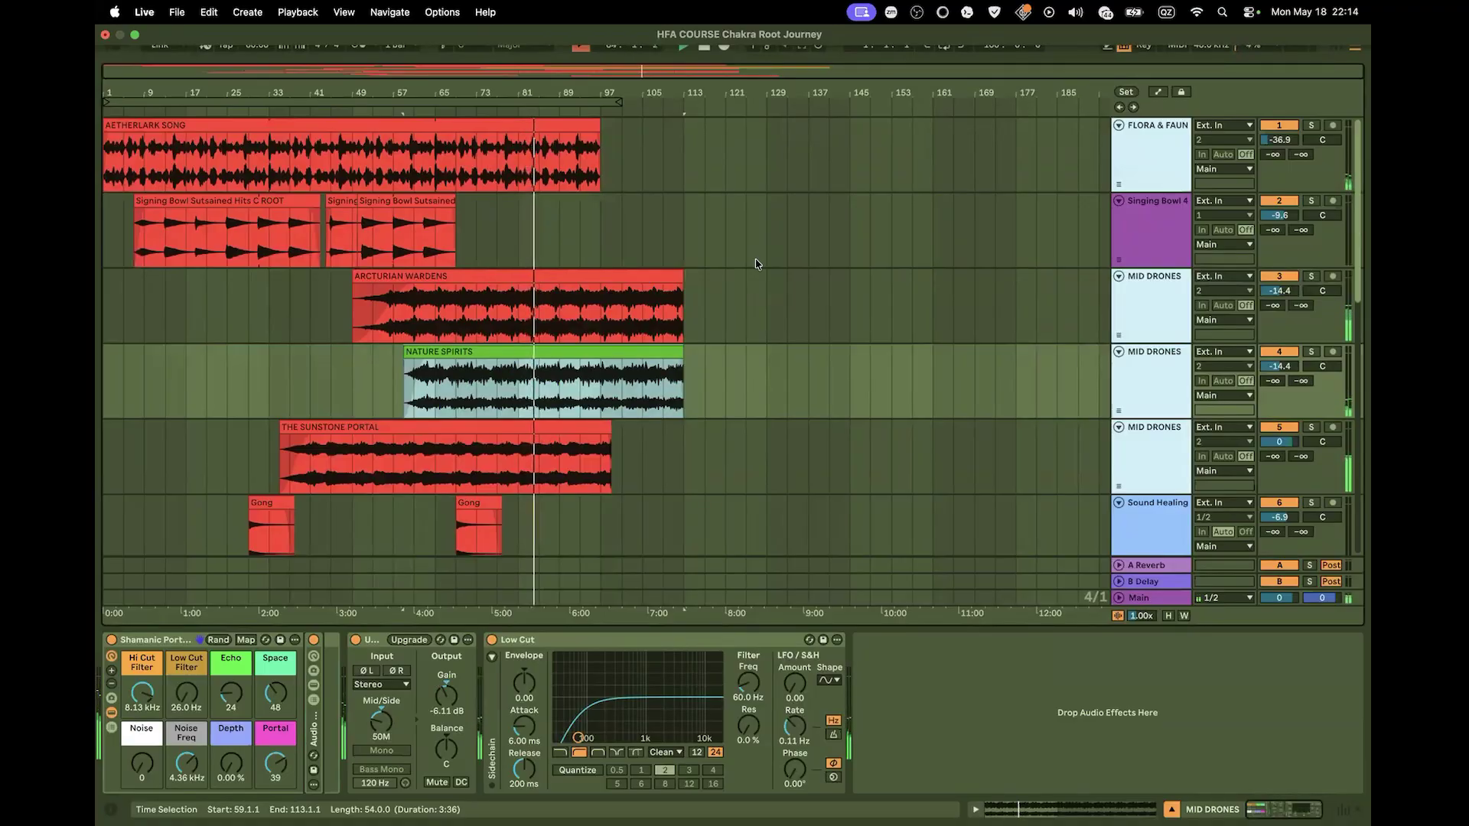
pyautogui.scroll(-5, 756, 264)
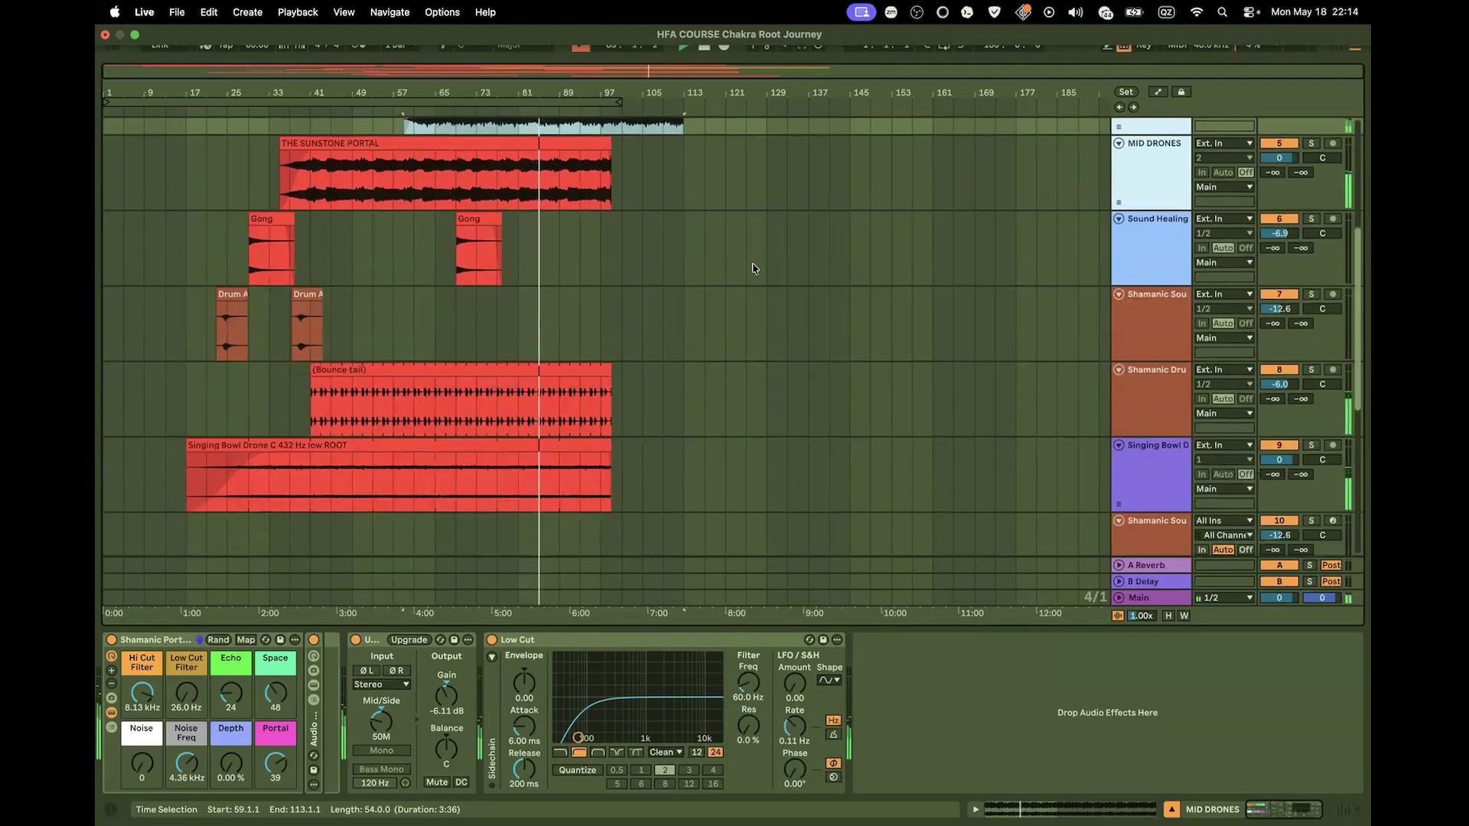
pyautogui.scroll(5, 754, 269)
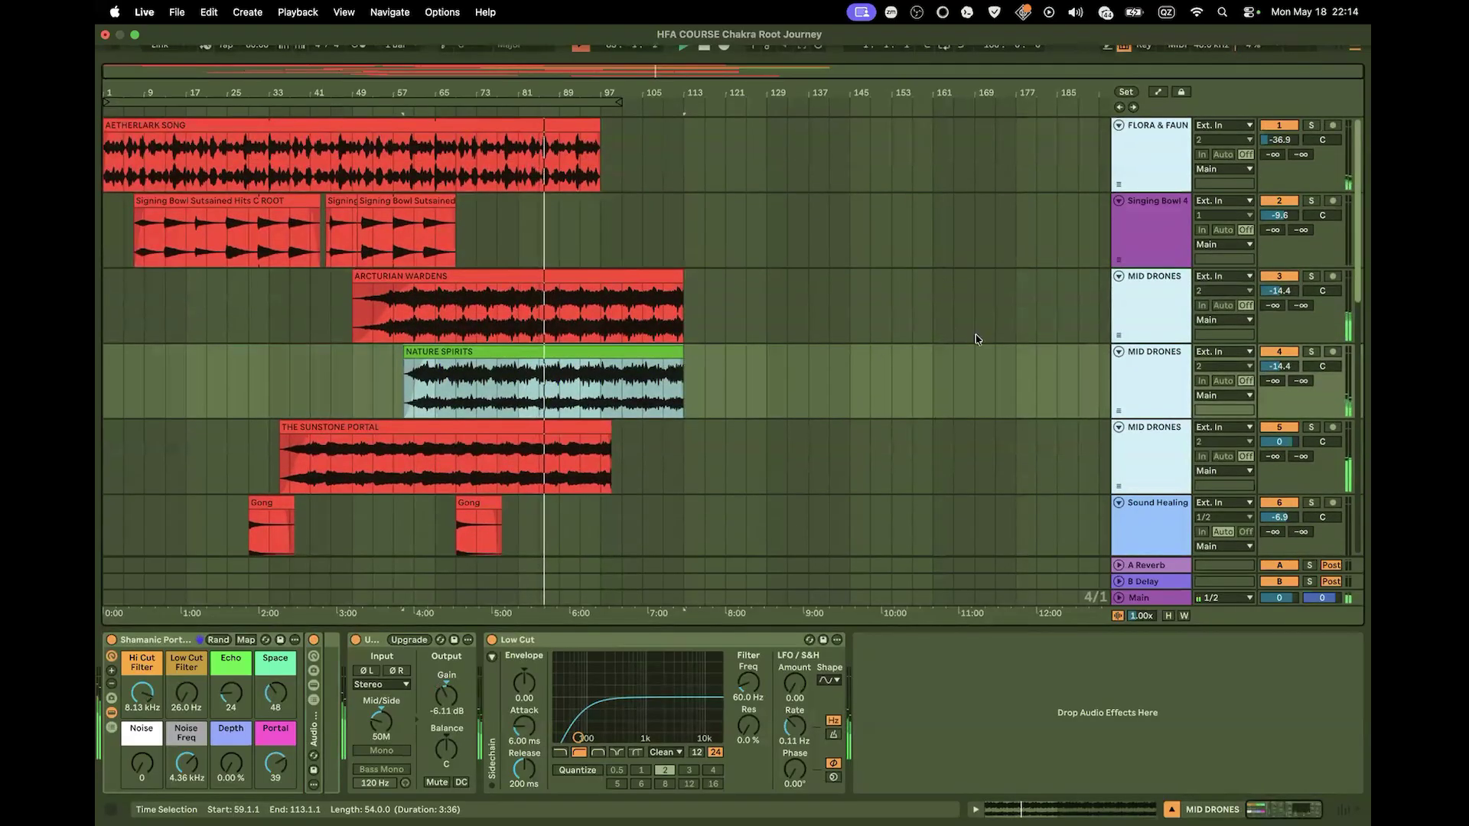
# Lower the Main track volume to -58.0 dB in the session mixer and return to the arrangement
pyautogui.press('Tab')
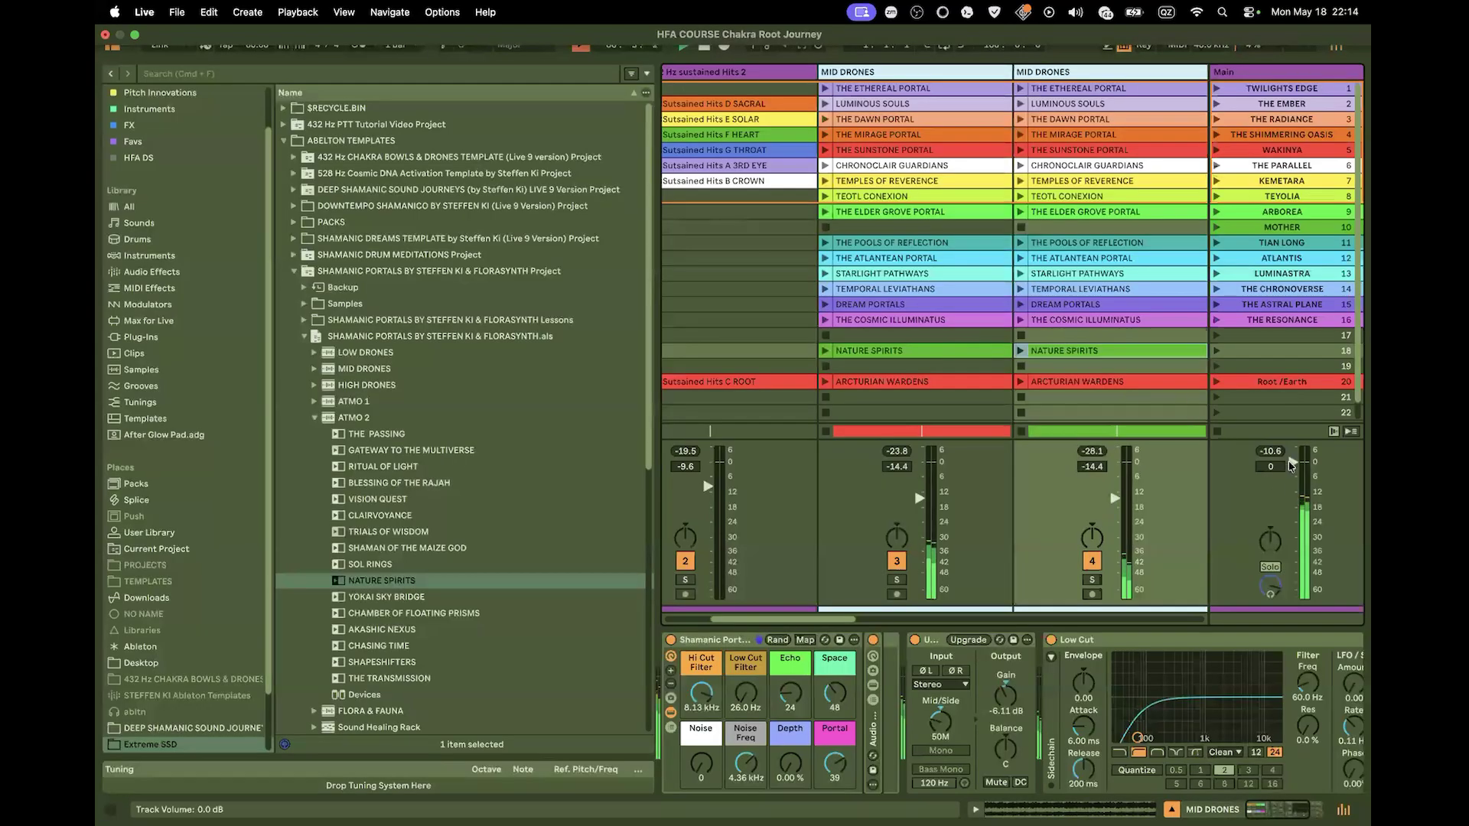
pyautogui.moveTo(1291, 464); pyautogui.dragTo(1292, 466)
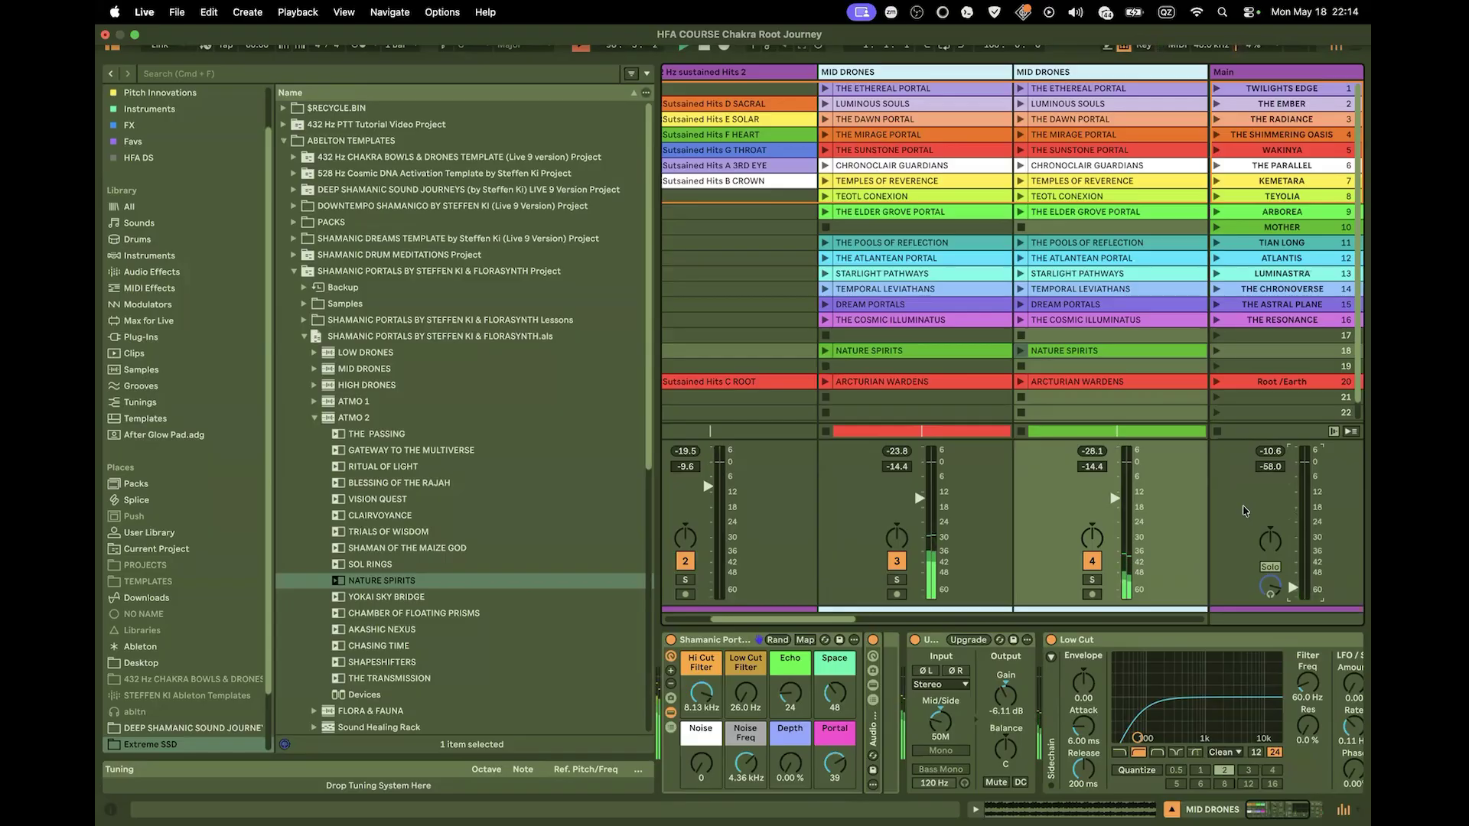
pyautogui.press('Tab')
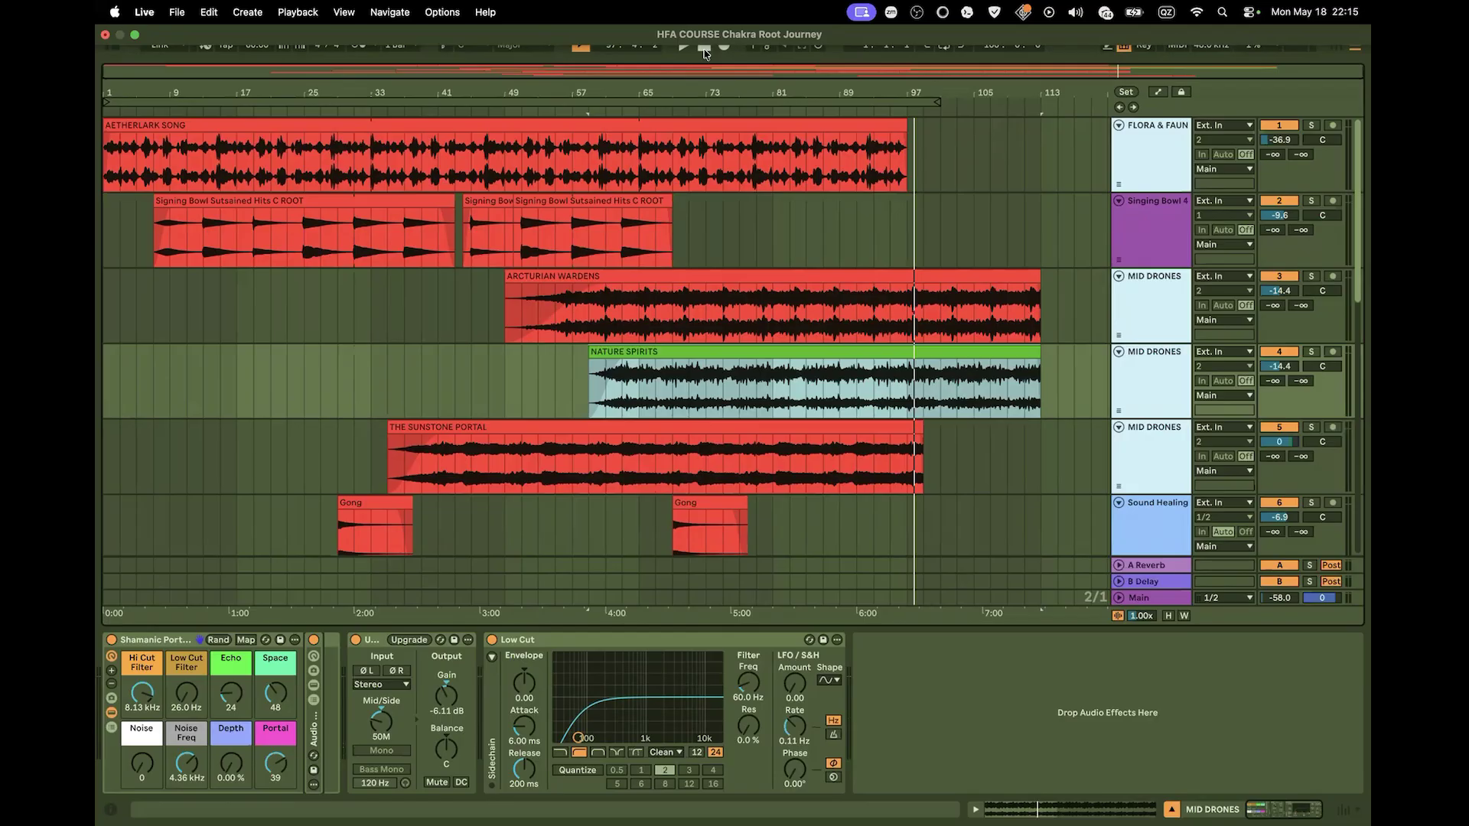
# Compare the Shamanic Portals rack settings on the NATURE SPIRITS and ARCTURIAN WARDENS tracks, and look over the remaining arrangement tracks
pyautogui.click(1139, 370)
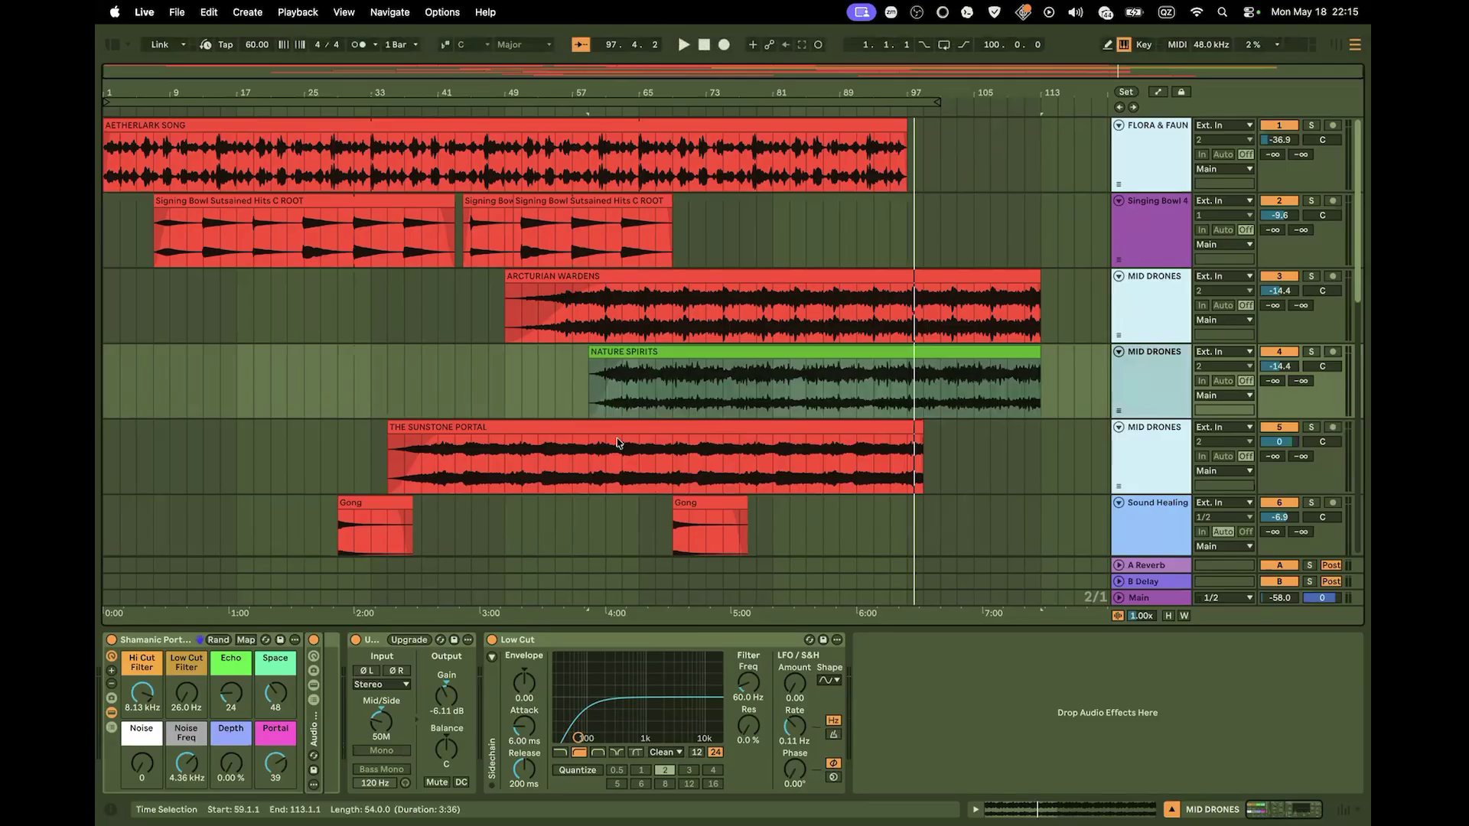
pyautogui.click(654, 354)
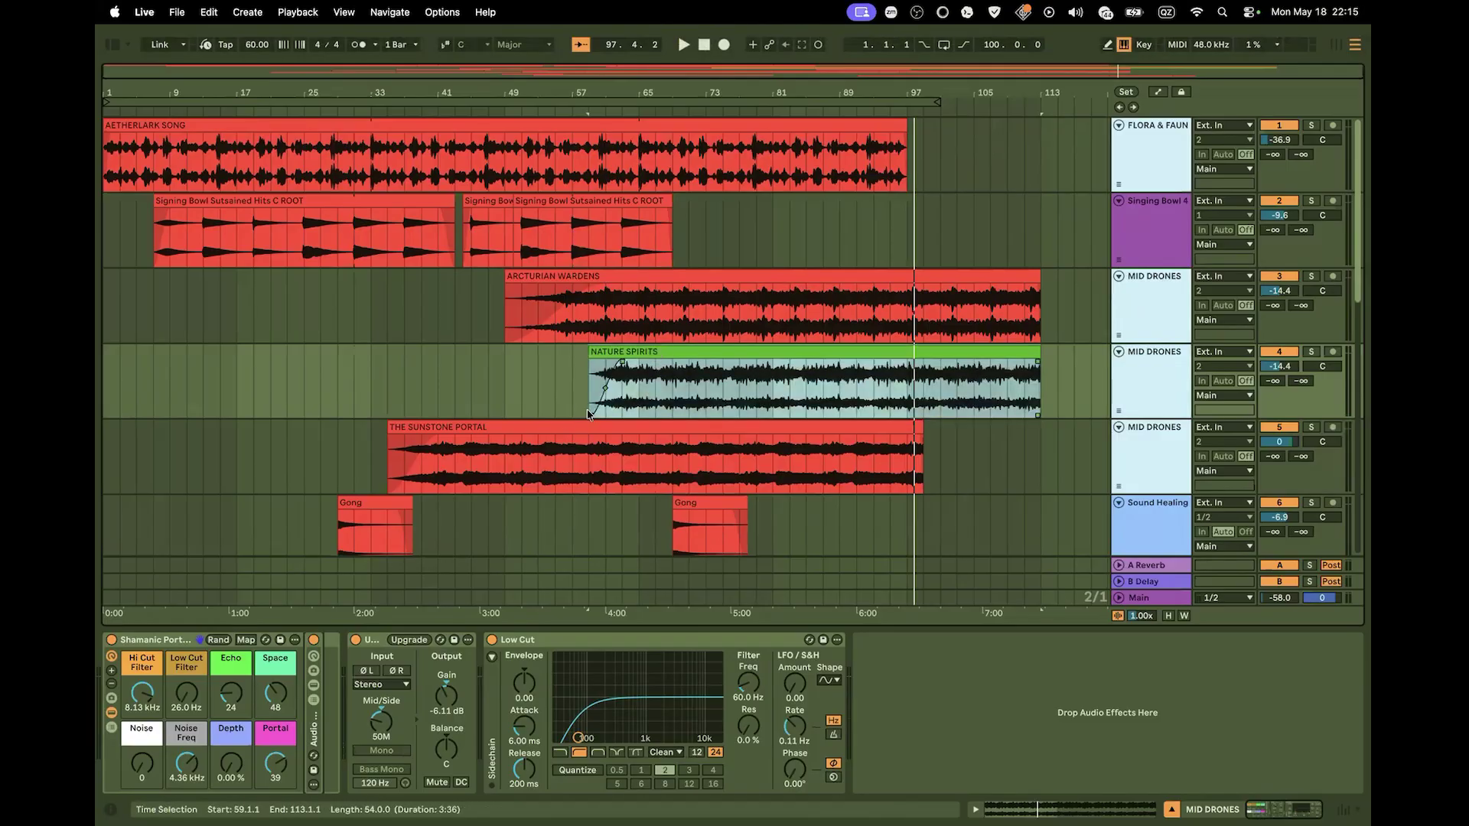
pyautogui.click(150, 642)
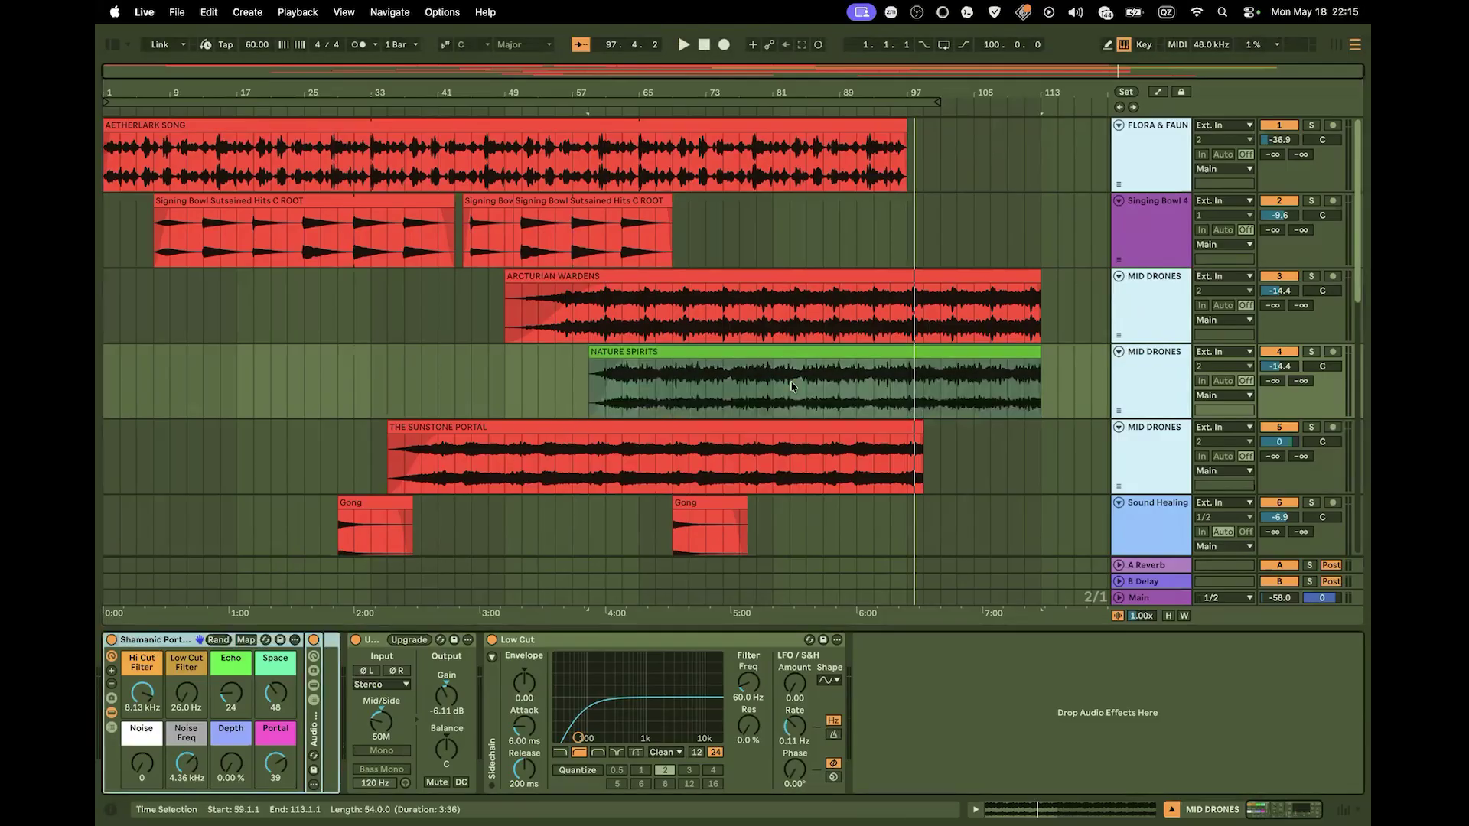
pyautogui.click(1144, 302)
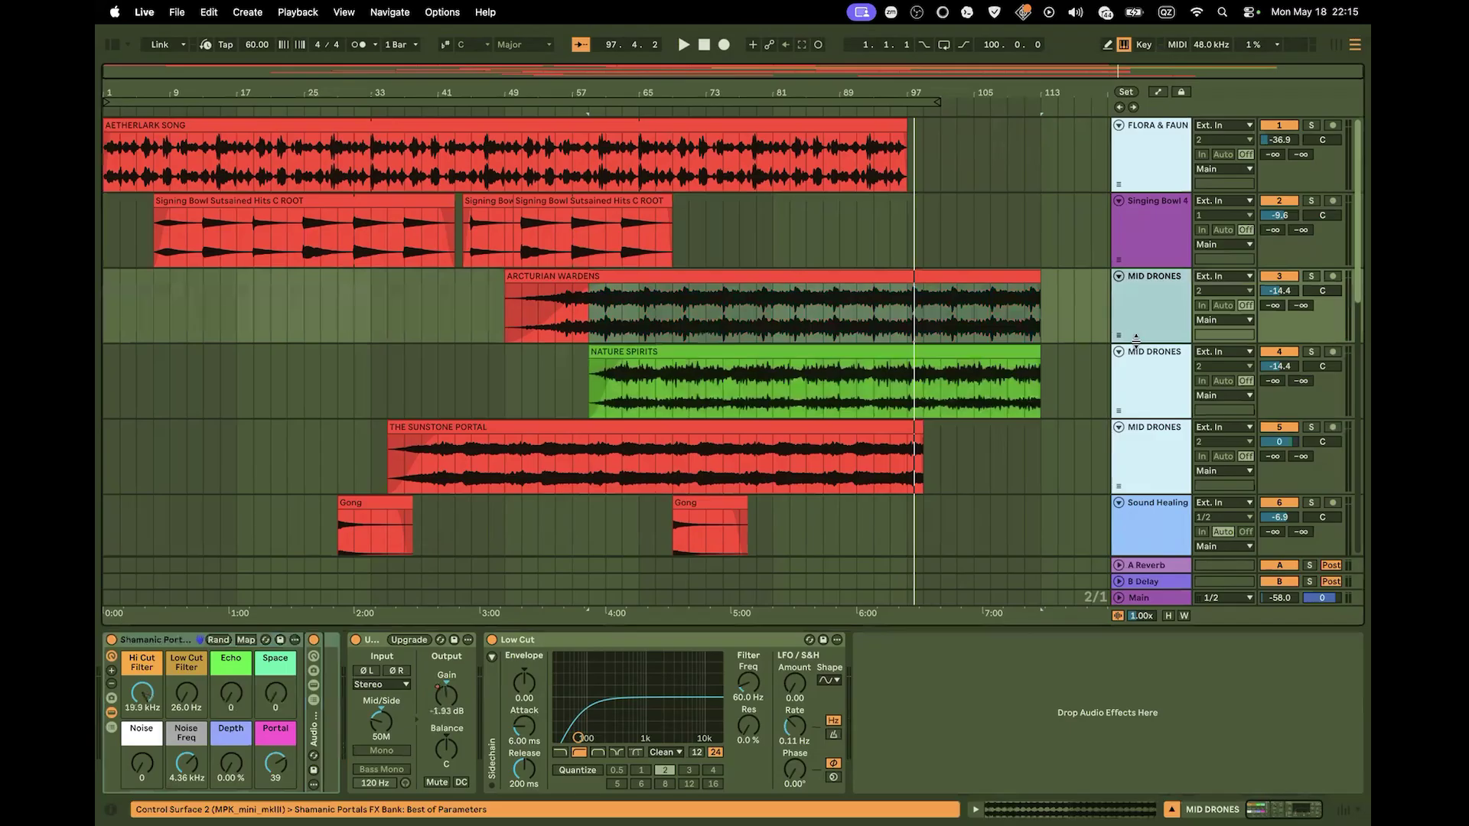
pyautogui.click(1140, 379)
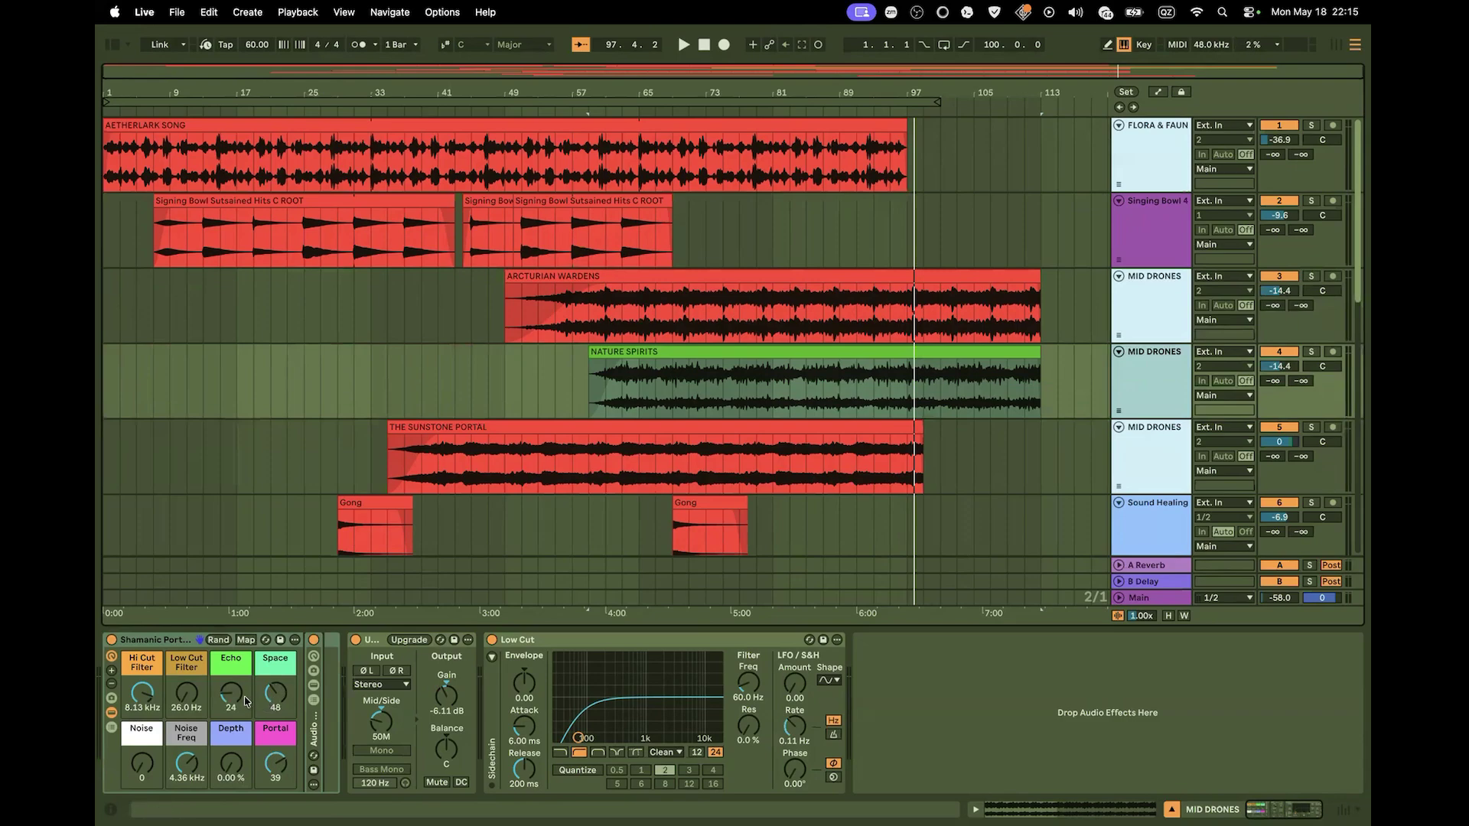
pyautogui.scroll(-5, 784, 341)
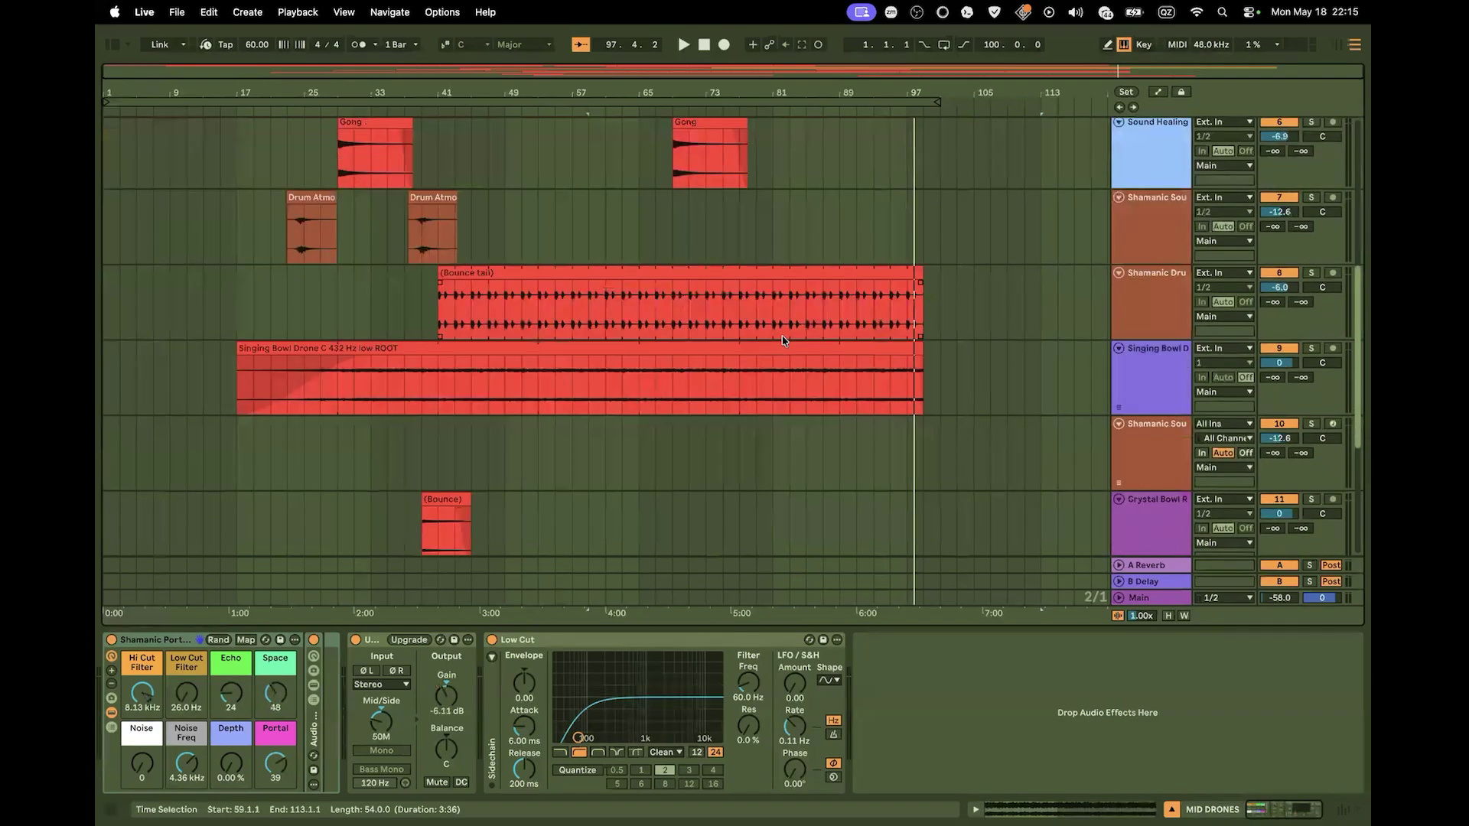
pyautogui.scroll(5, 784, 341)
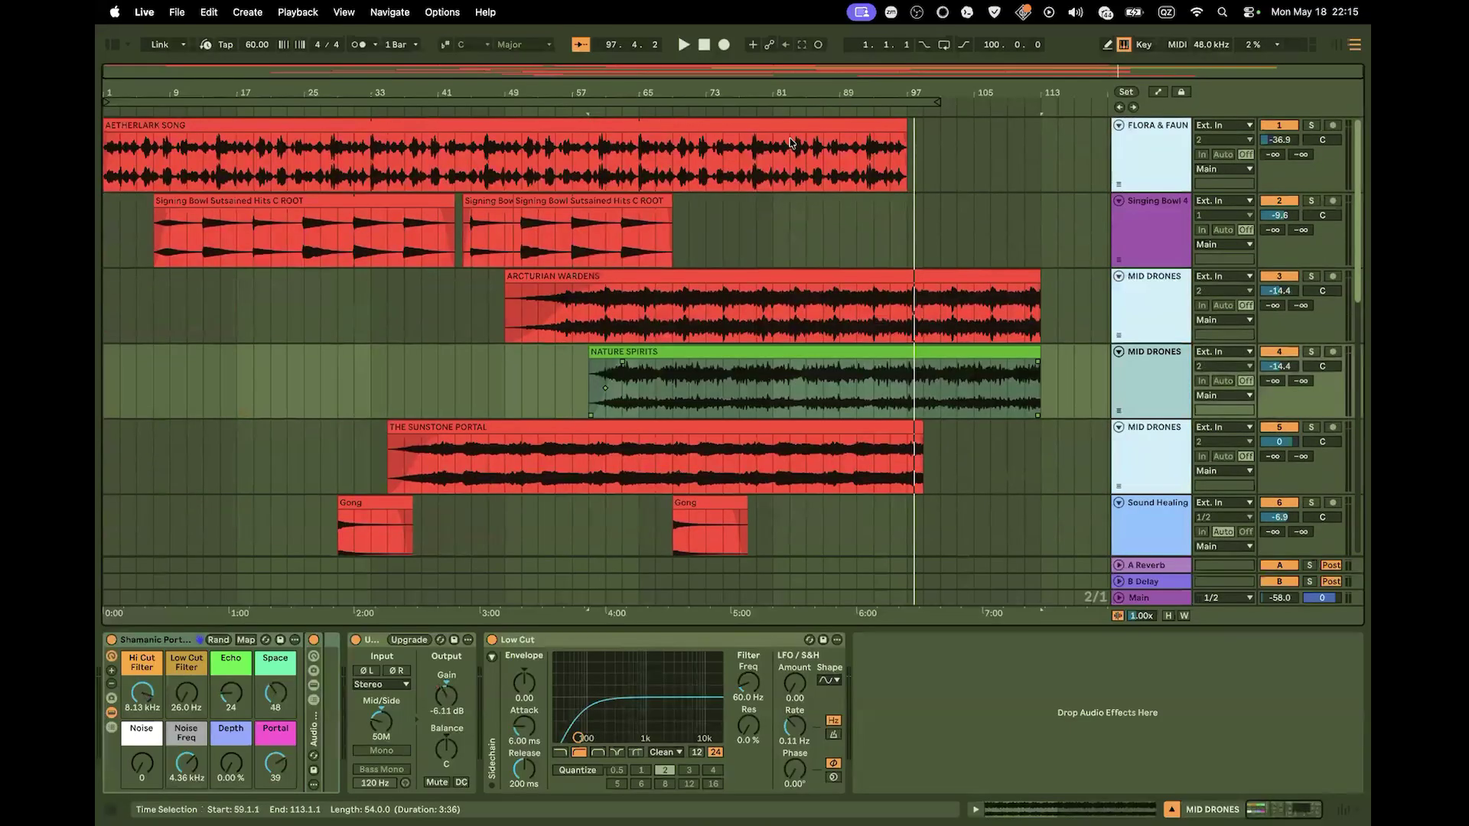